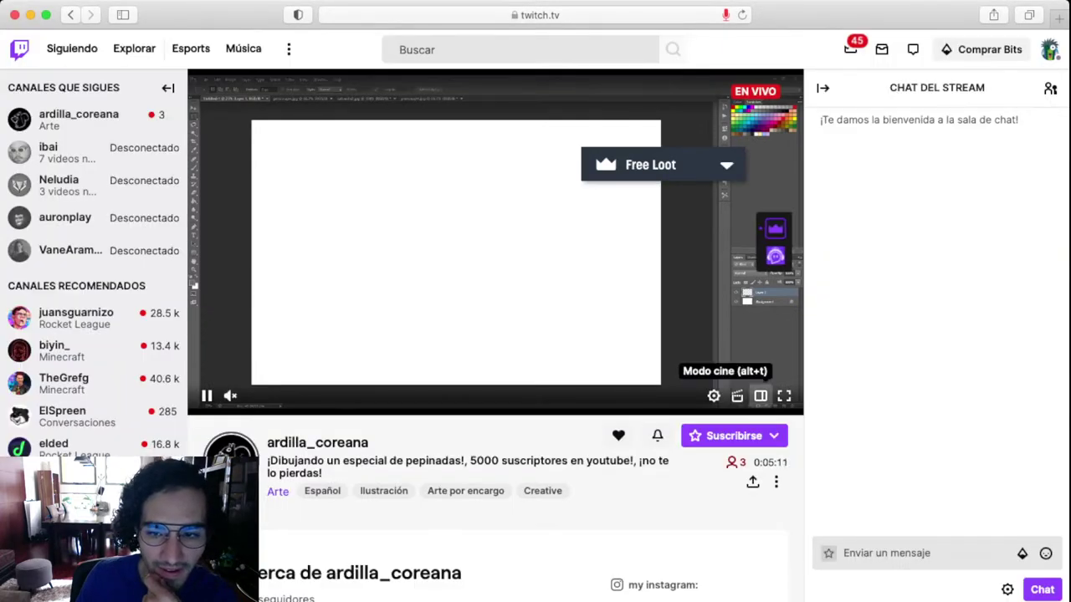
Show the live stream in theatre mode
{"action": "left_click", "coordinate": [761, 396]}
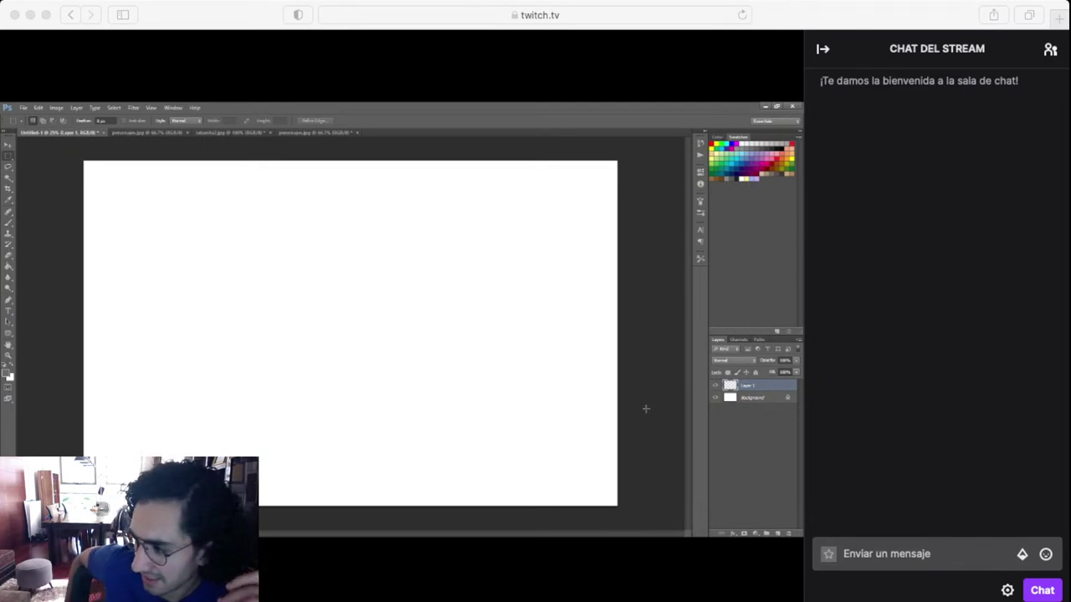
Reset the colours to black and white and brush a rough outlined digit 5 in the upper-left area of the canvas
{"action": "key", "text": "d"}
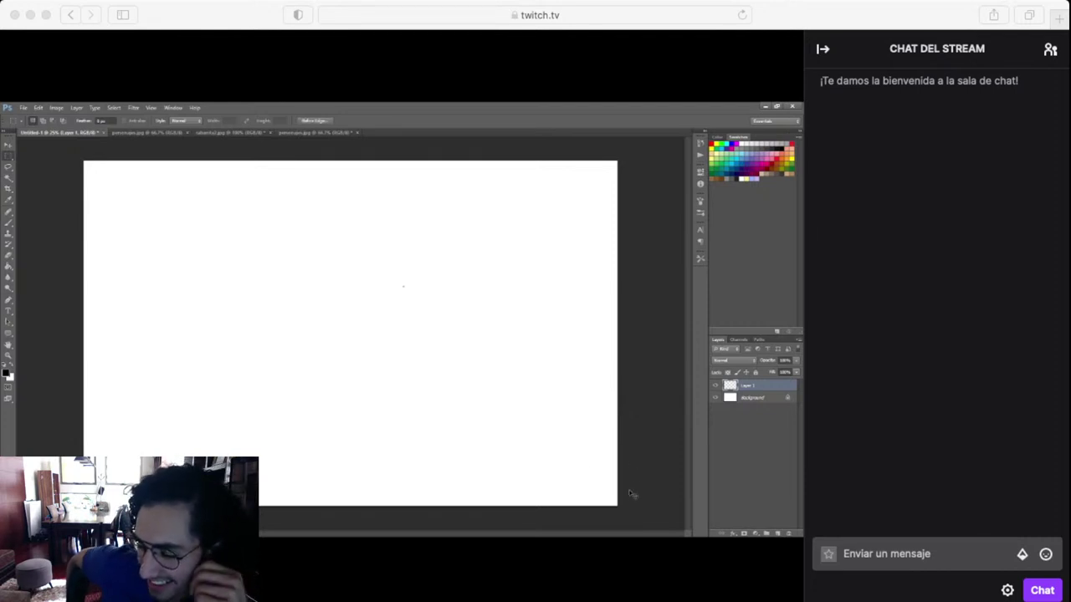
{"action": "key", "text": "b"}
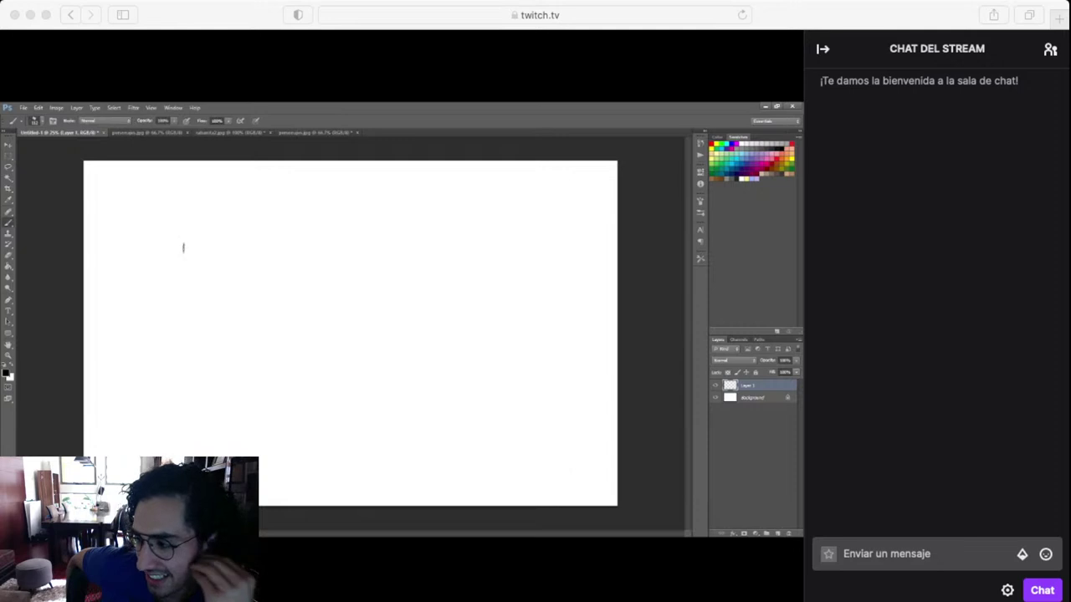
{"action": "mouse_move", "coordinate": [171, 247]}
{"action": "left_mouse_down"}
{"action": "mouse_move", "coordinate": [233, 230]}
{"action": "mouse_move", "coordinate": [167, 298]}
{"action": "mouse_move", "coordinate": [261, 300]}
{"action": "left_mouse_up"}
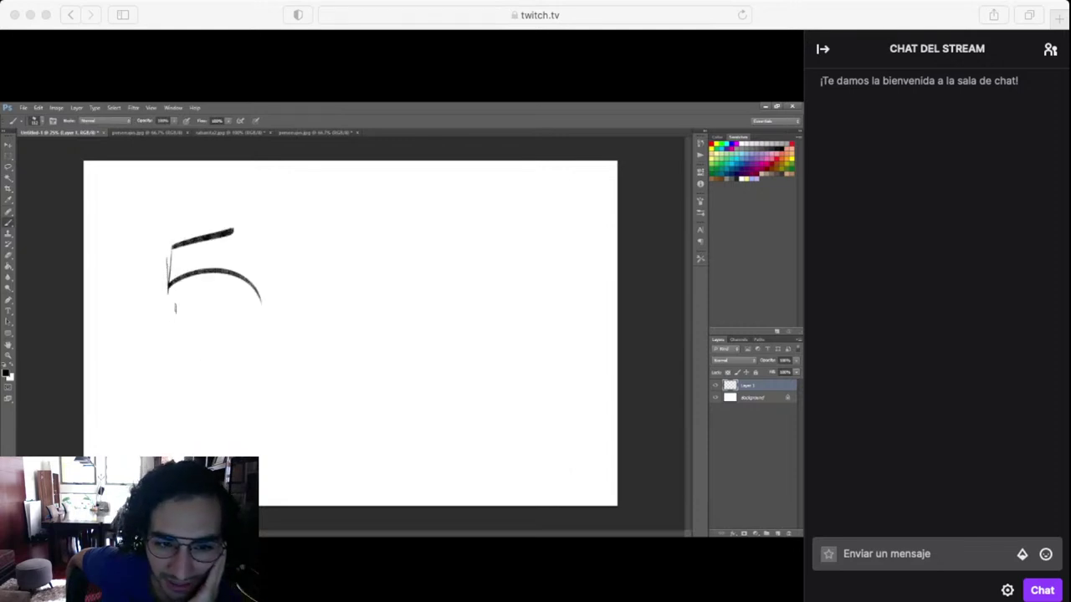
{"action": "left_click_drag", "start_coordinate": [167, 323], "coordinate": [258, 362]}
{"action": "left_click_drag", "start_coordinate": [254, 292], "coordinate": [191, 372]}
{"action": "left_click_drag", "start_coordinate": [233, 277], "coordinate": [253, 294]}
{"action": "mouse_move", "coordinate": [159, 325]}
{"action": "left_mouse_down"}
{"action": "mouse_move", "coordinate": [167, 295]}
{"action": "mouse_move", "coordinate": [249, 293]}
{"action": "left_mouse_up"}
{"action": "mouse_move", "coordinate": [254, 295]}
{"action": "left_mouse_down"}
{"action": "mouse_move", "coordinate": [163, 237]}
{"action": "mouse_move", "coordinate": [164, 292]}
{"action": "left_mouse_up"}
{"action": "mouse_move", "coordinate": [156, 248]}
{"action": "left_mouse_down"}
{"action": "mouse_move", "coordinate": [228, 216]}
{"action": "mouse_move", "coordinate": [164, 244]}
{"action": "mouse_move", "coordinate": [236, 236]}
{"action": "mouse_move", "coordinate": [184, 273]}
{"action": "mouse_move", "coordinate": [243, 263]}
{"action": "mouse_move", "coordinate": [269, 358]}
{"action": "left_mouse_up"}
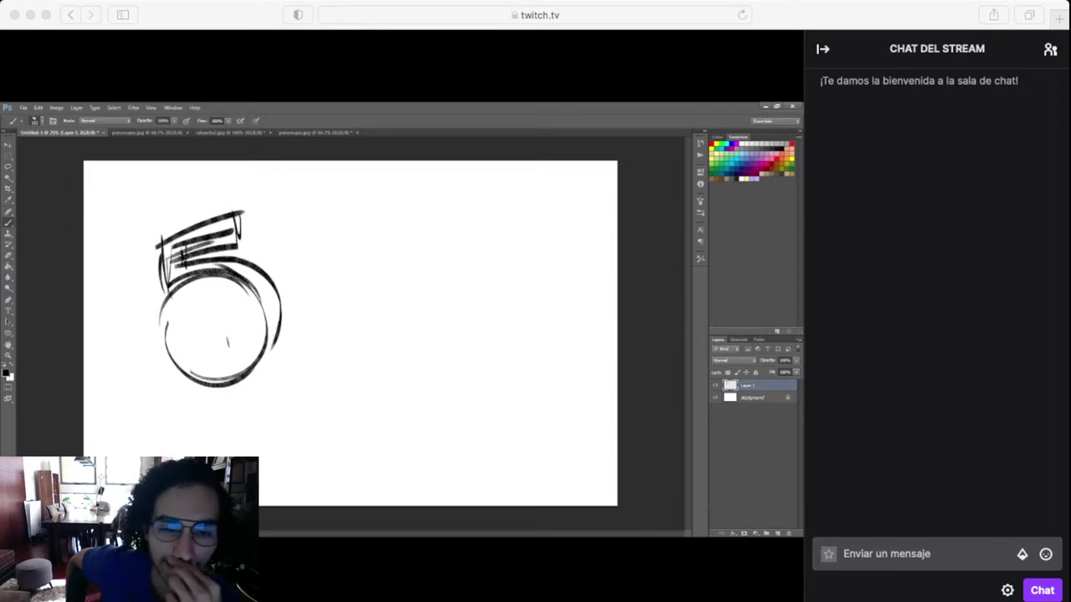
{"action": "mouse_move", "coordinate": [167, 322]}
{"action": "left_mouse_down"}
{"action": "mouse_move", "coordinate": [203, 310]}
{"action": "mouse_move", "coordinate": [247, 324]}
{"action": "mouse_move", "coordinate": [211, 292]}
{"action": "left_mouse_up"}
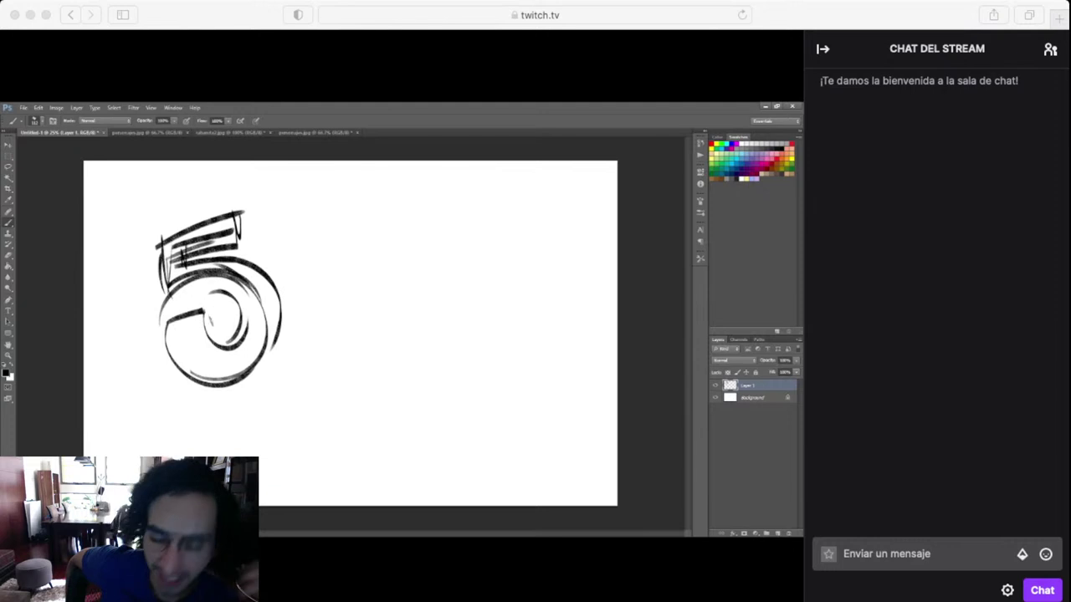
{"action": "mouse_move", "coordinate": [163, 268]}
{"action": "left_mouse_down"}
{"action": "mouse_move", "coordinate": [220, 283]}
{"action": "mouse_move", "coordinate": [251, 330]}
{"action": "left_mouse_up"}
{"action": "left_click_drag", "start_coordinate": [222, 285], "coordinate": [251, 335]}
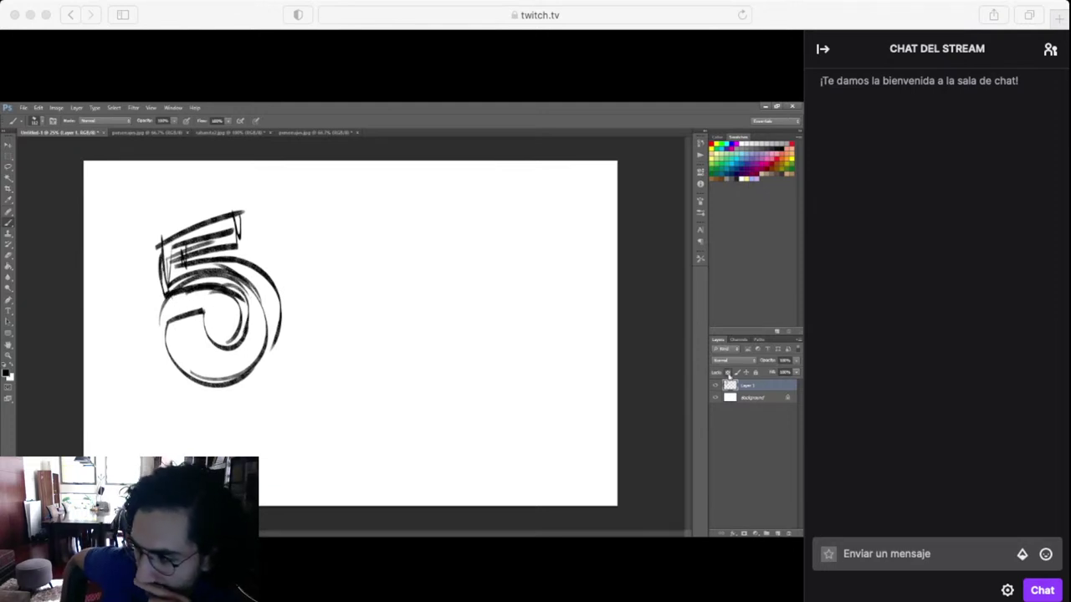
Add a new layer and sketch a double-outlined 0 beside the 5
{"action": "left_click", "coordinate": [778, 532]}
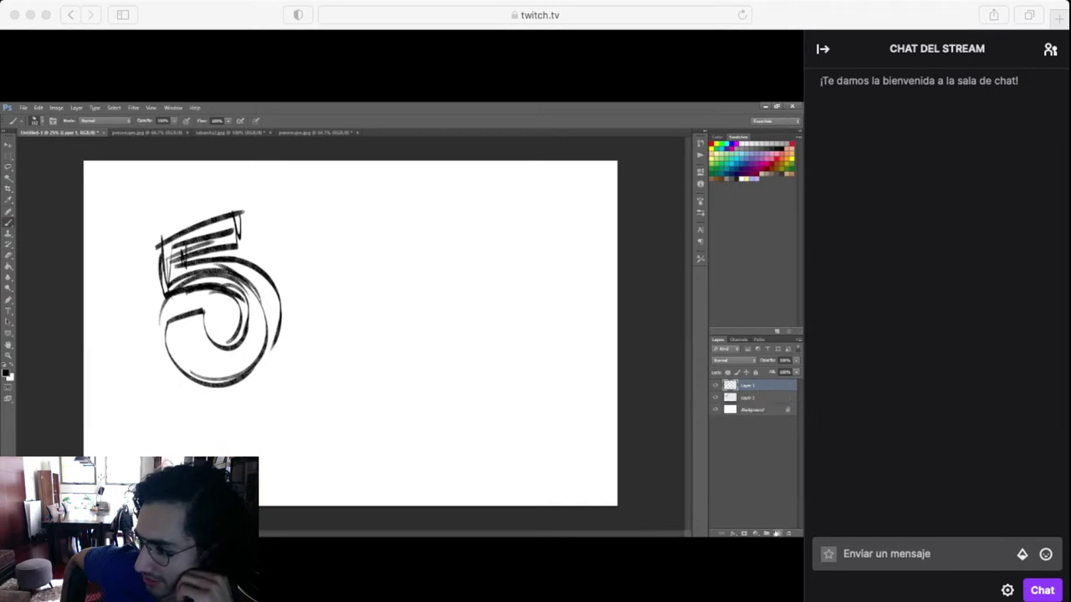
{"action": "mouse_move", "coordinate": [351, 219]}
{"action": "left_mouse_down"}
{"action": "mouse_move", "coordinate": [299, 272]}
{"action": "mouse_move", "coordinate": [393, 334]}
{"action": "mouse_move", "coordinate": [357, 211]}
{"action": "mouse_move", "coordinate": [305, 320]}
{"action": "mouse_move", "coordinate": [348, 202]}
{"action": "mouse_move", "coordinate": [412, 290]}
{"action": "mouse_move", "coordinate": [350, 199]}
{"action": "mouse_move", "coordinate": [334, 365]}
{"action": "mouse_move", "coordinate": [401, 366]}
{"action": "mouse_move", "coordinate": [375, 293]}
{"action": "mouse_move", "coordinate": [335, 314]}
{"action": "mouse_move", "coordinate": [331, 305]}
{"action": "mouse_move", "coordinate": [373, 265]}
{"action": "mouse_move", "coordinate": [371, 299]}
{"action": "mouse_move", "coordinate": [333, 257]}
{"action": "mouse_move", "coordinate": [375, 273]}
{"action": "mouse_move", "coordinate": [364, 298]}
{"action": "mouse_move", "coordinate": [374, 266]}
{"action": "left_mouse_up"}
{"action": "mouse_move", "coordinate": [363, 236]}
{"action": "left_mouse_down"}
{"action": "mouse_move", "coordinate": [374, 303]}
{"action": "mouse_move", "coordinate": [360, 318]}
{"action": "mouse_move", "coordinate": [324, 251]}
{"action": "mouse_move", "coordinate": [391, 277]}
{"action": "left_mouse_up"}
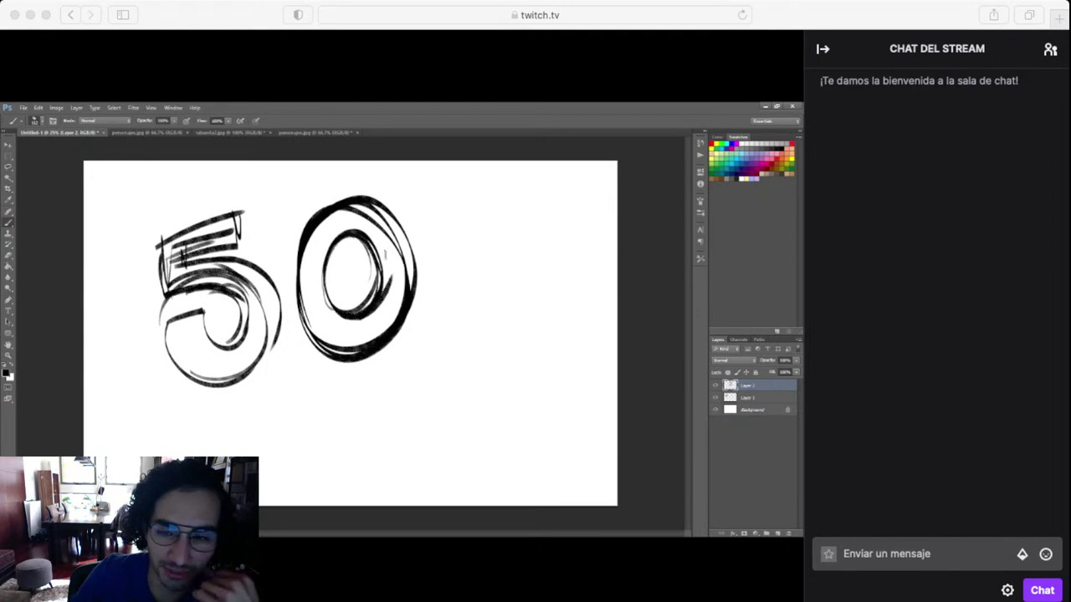
Shift the 5 and the 0 down and to the left, and duplicate the 0 twice to form 5000
{"action": "left_click", "coordinate": [753, 398]}
{"action": "key", "text": "v"}
{"action": "left_click_drag", "start_coordinate": [296, 383], "coordinate": [260, 414]}
{"action": "left_click_drag", "start_coordinate": [405, 322], "coordinate": [622, 402]}
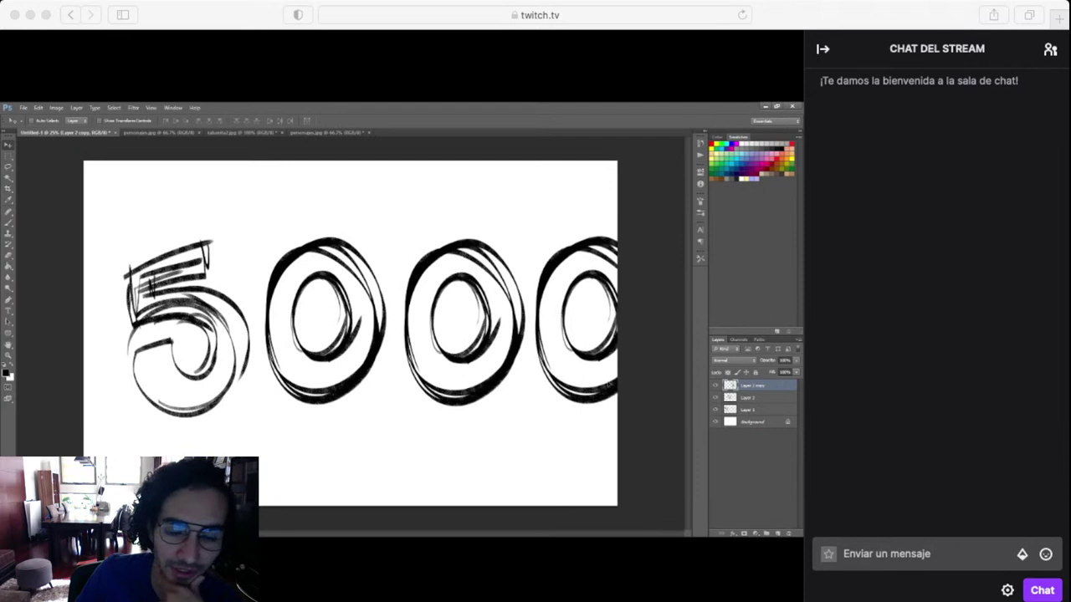
Widen the canvas evenly on both sides with the Crop tool so that the last zero fits
{"action": "key", "text": "c"}
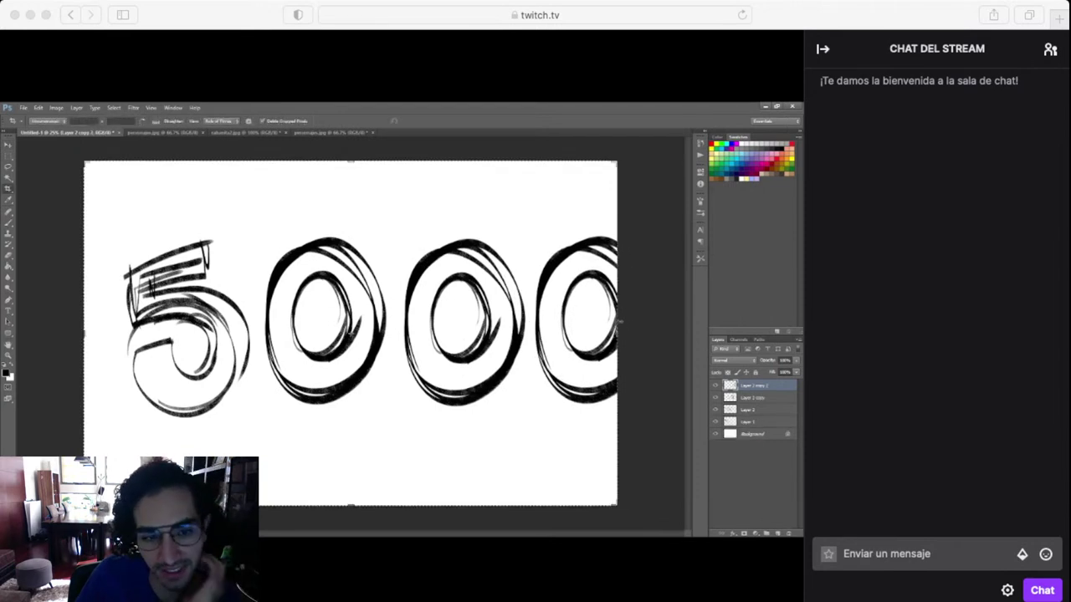
{"action": "left_click_drag", "start_coordinate": [617, 333], "coordinate": [653, 334]}
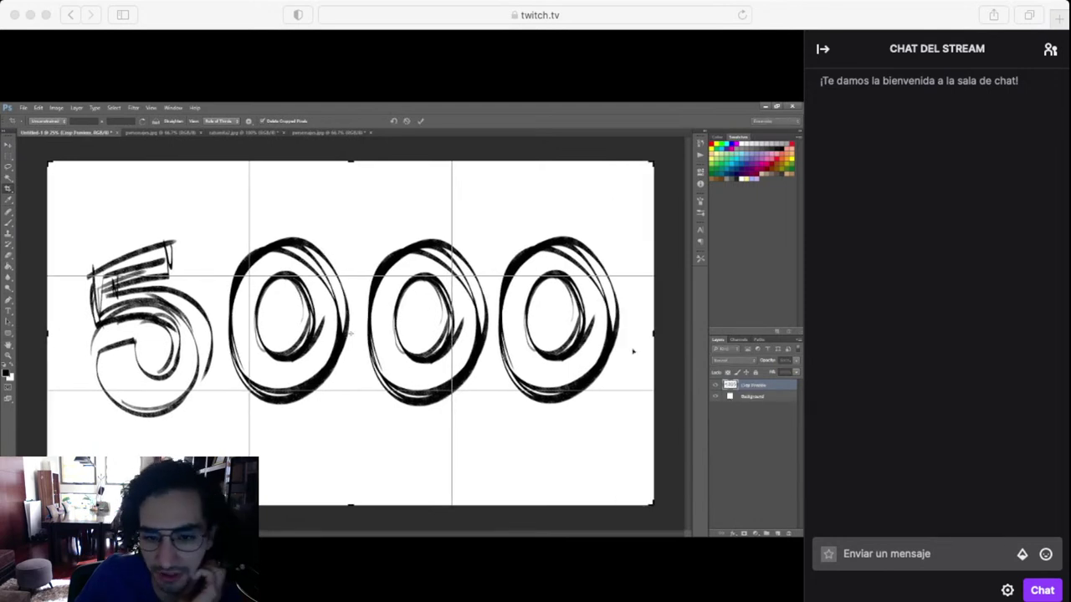
{"action": "key", "text": "Return"}
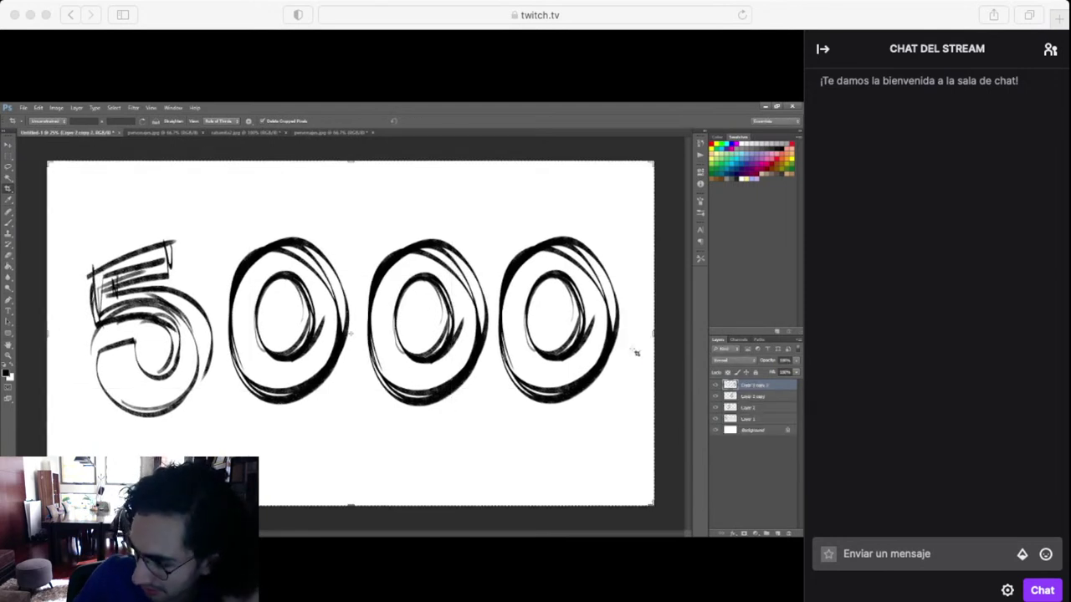
Rotate the digit 5 slightly counterclockwise with Free Transform
{"action": "left_click", "coordinate": [752, 420]}
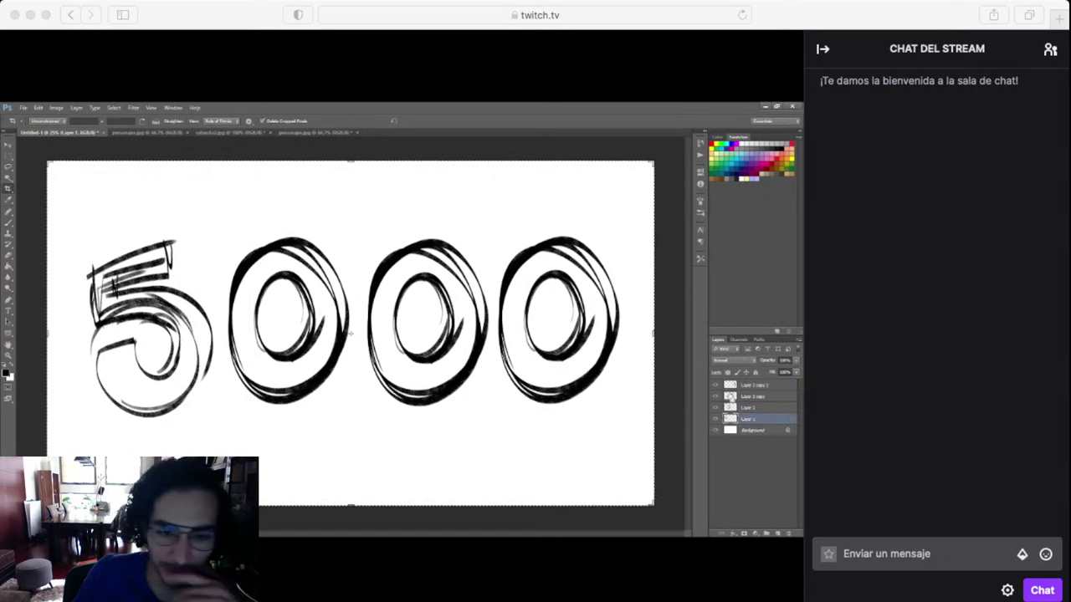
{"action": "key", "text": "ctrl+t"}
{"action": "left_click_drag", "start_coordinate": [251, 409], "coordinate": [249, 405]}
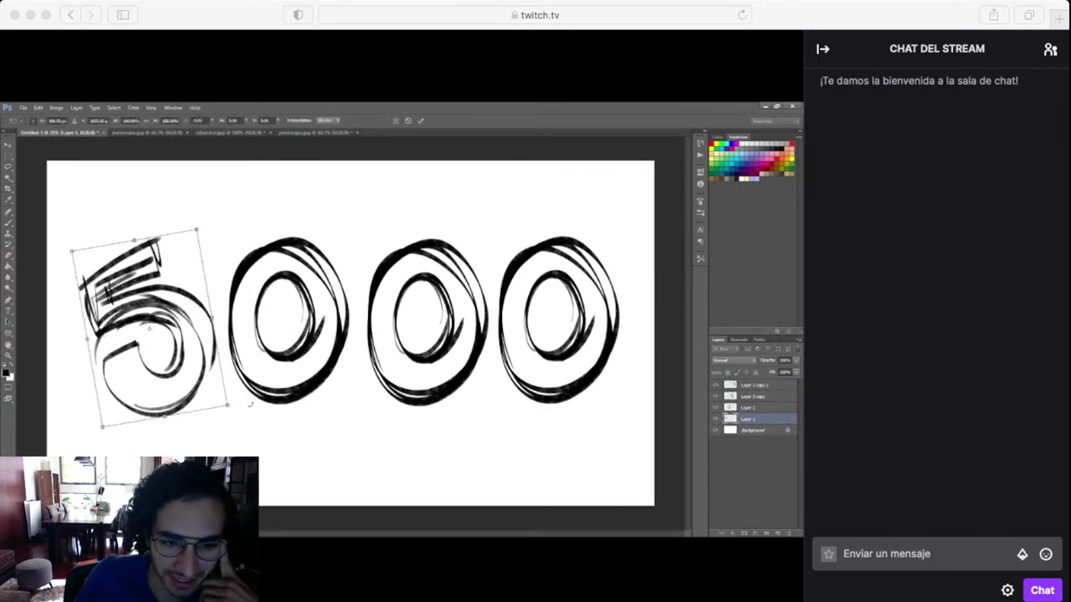
{"action": "key", "text": "Return"}
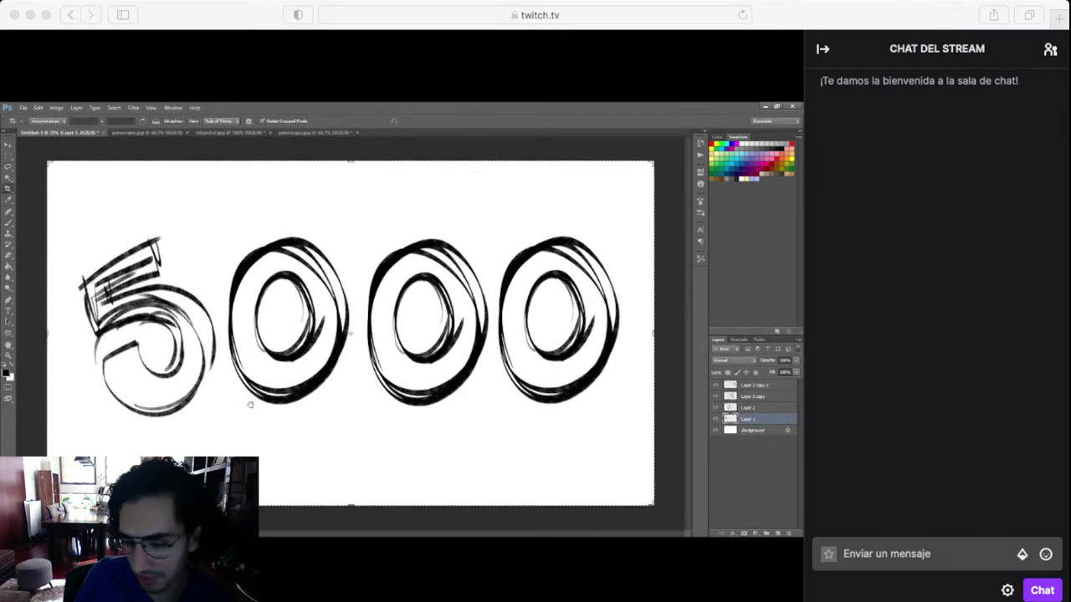
Select the four digit layers together and move the whole 5000 upward on the canvas
{"action": "left_click", "coordinate": [199, 396]}
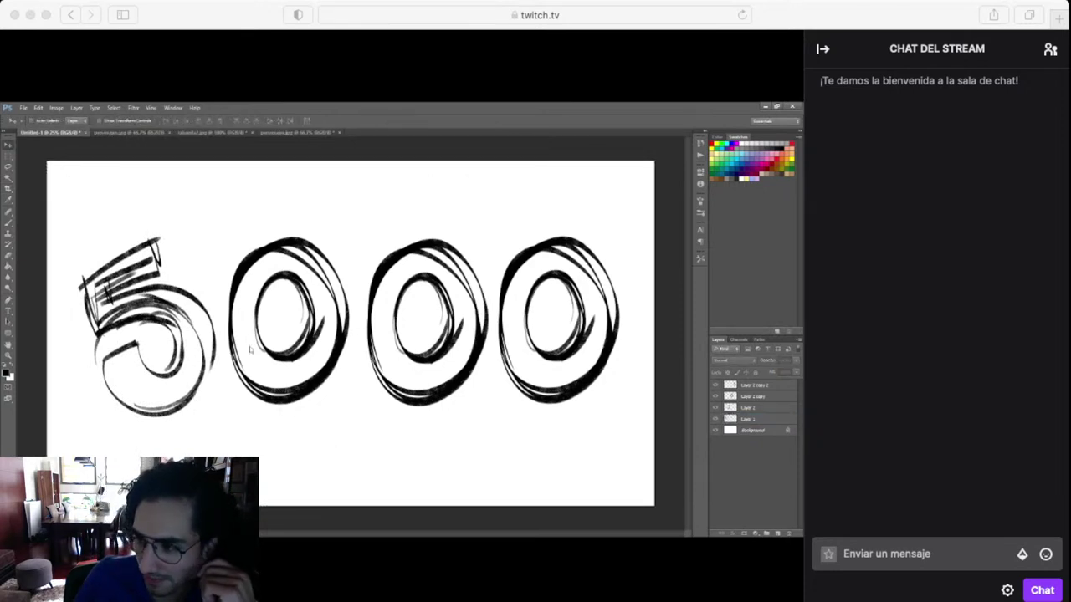
{"action": "left_click", "coordinate": [752, 419]}
{"action": "left_click", "coordinate": [753, 384], "text": "shift"}
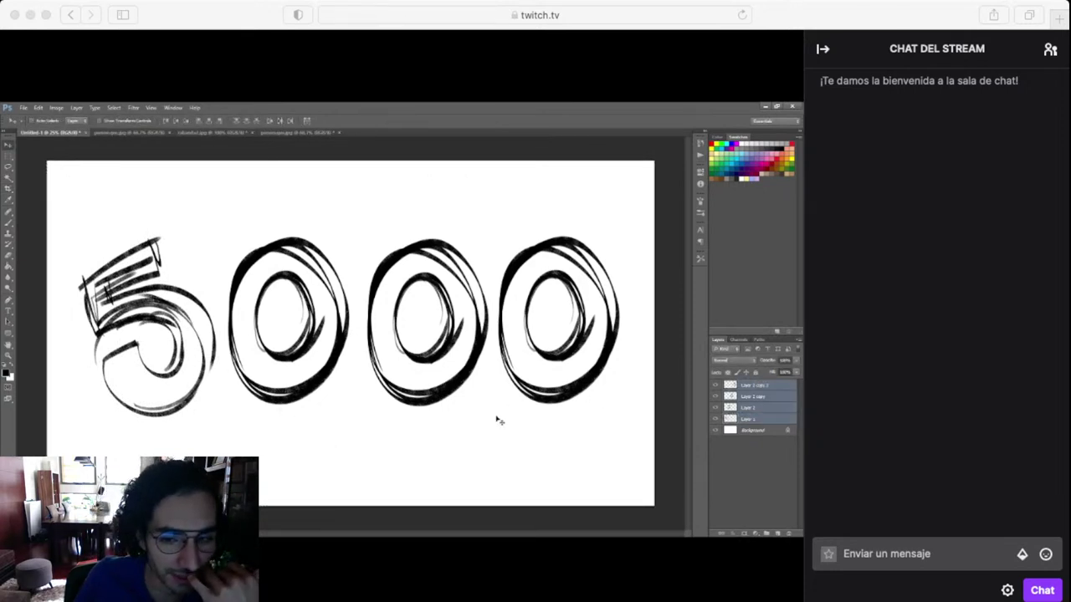
{"action": "left_click_drag", "start_coordinate": [434, 404], "coordinate": [437, 353]}
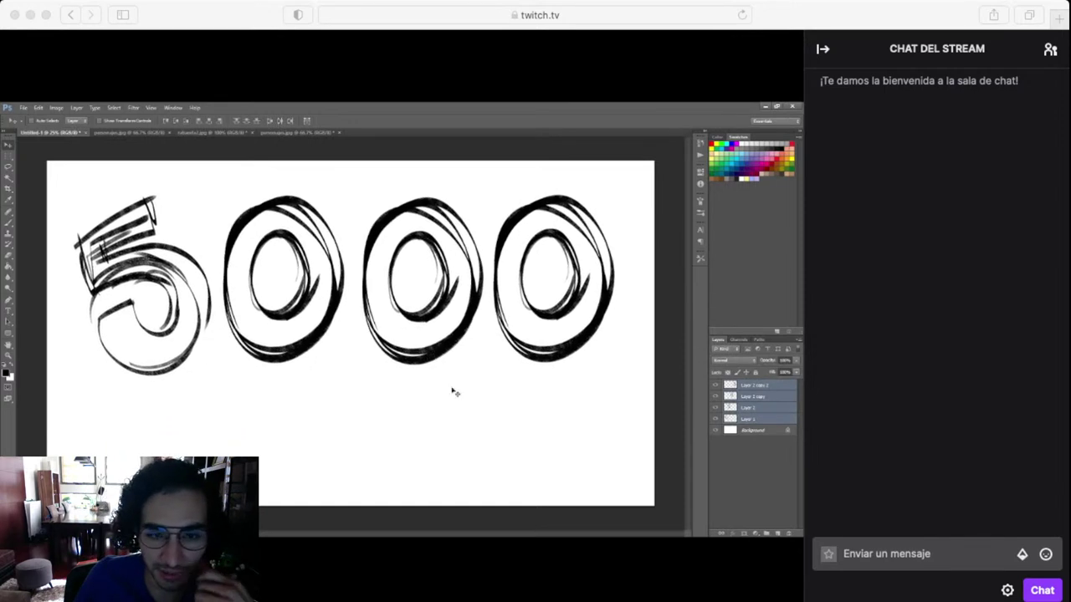
Rotate the first zero slightly clockwise with Free Transform
{"action": "left_click", "coordinate": [751, 409]}
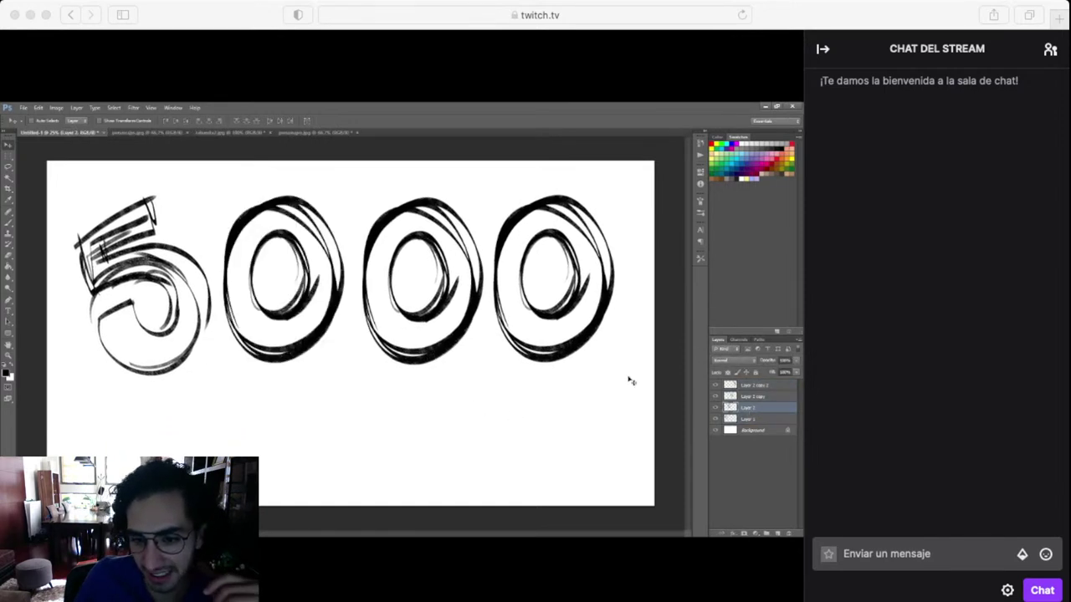
{"action": "key", "text": "ctrl+t"}
{"action": "left_click_drag", "start_coordinate": [378, 366], "coordinate": [370, 376]}
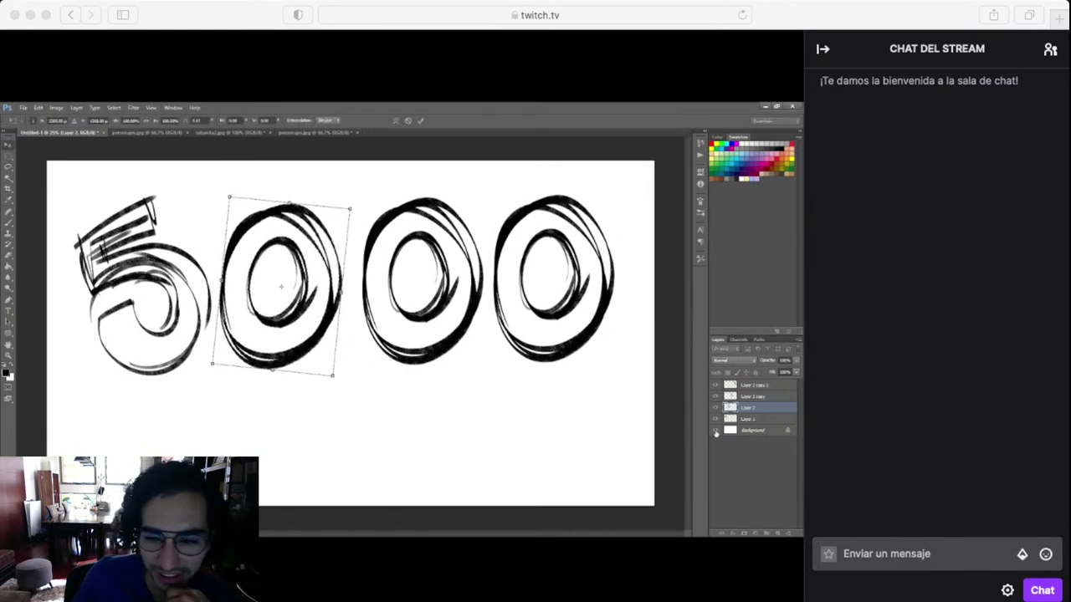
{"action": "key", "text": "Return"}
Rotate the middle zero slightly counterclockwise and nudge it toward the first zero
{"action": "left_click", "coordinate": [757, 397]}
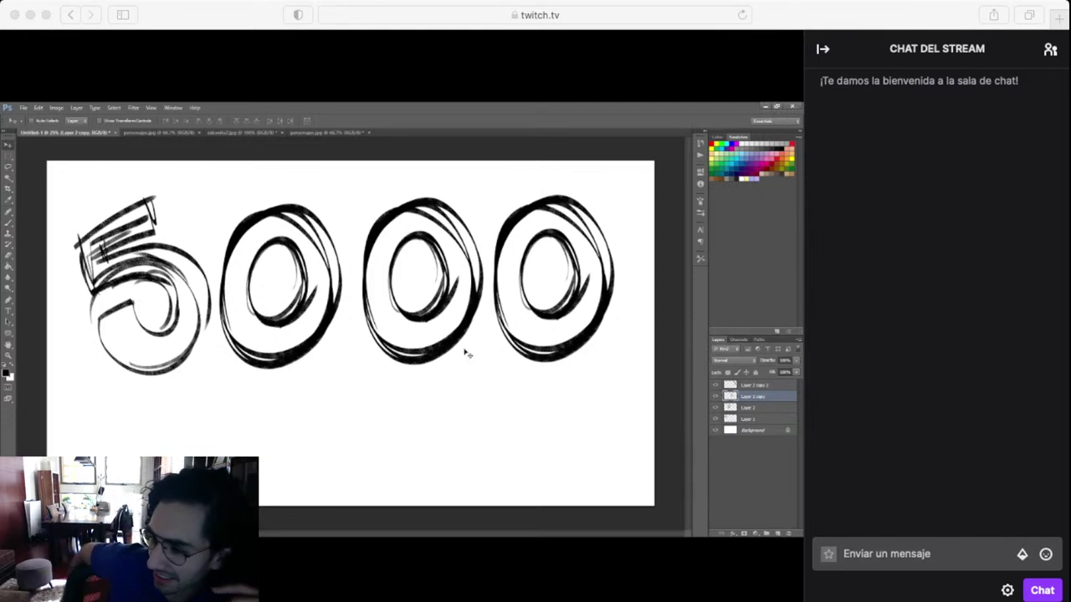
{"action": "key", "text": "ctrl+t"}
{"action": "mouse_move", "coordinate": [505, 234]}
{"action": "left_mouse_down"}
{"action": "mouse_move", "coordinate": [497, 182]}
{"action": "mouse_move", "coordinate": [493, 220]}
{"action": "left_mouse_up"}
{"action": "left_click_drag", "start_coordinate": [460, 334], "coordinate": [454, 335]}
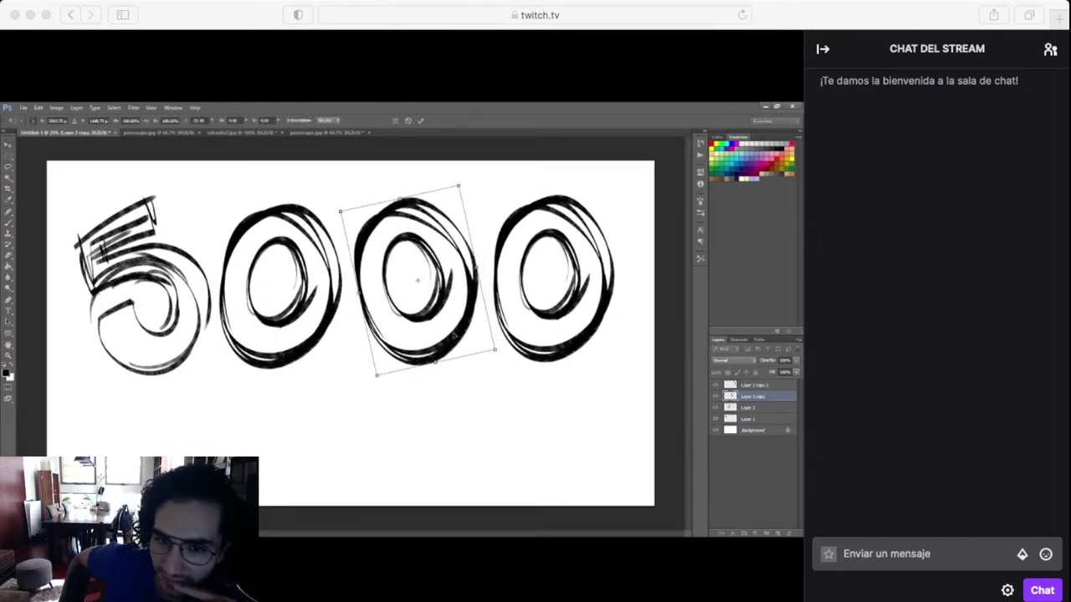
{"action": "key", "text": "Return"}
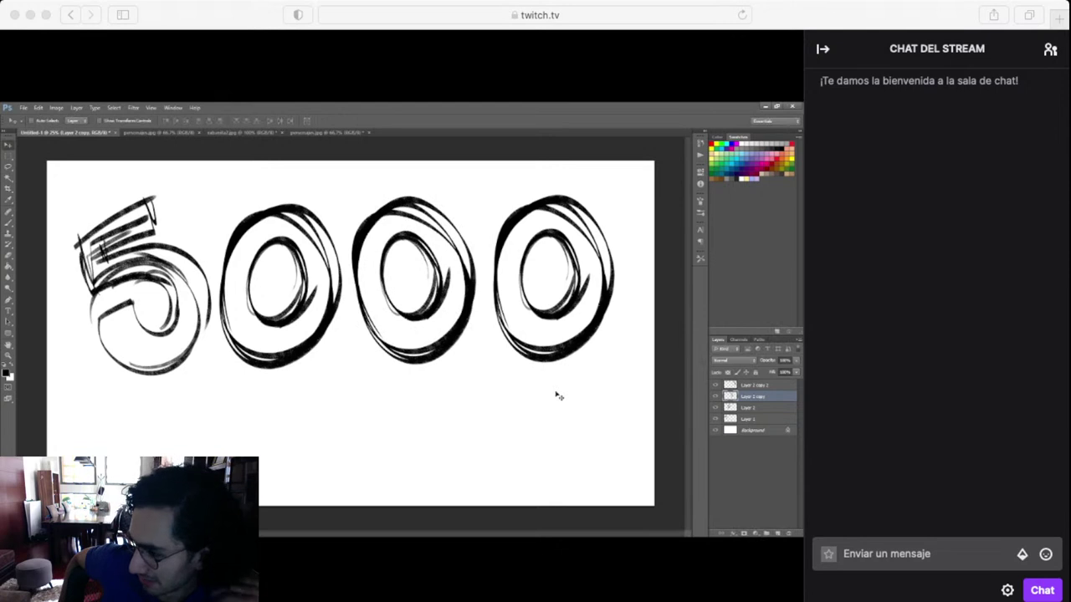
Rotate the last zero clockwise by about 14° and nudge it toward the canvas's outer edge
{"action": "left_click", "coordinate": [566, 354], "text": "ctrl"}
{"action": "key", "text": "ctrl+t"}
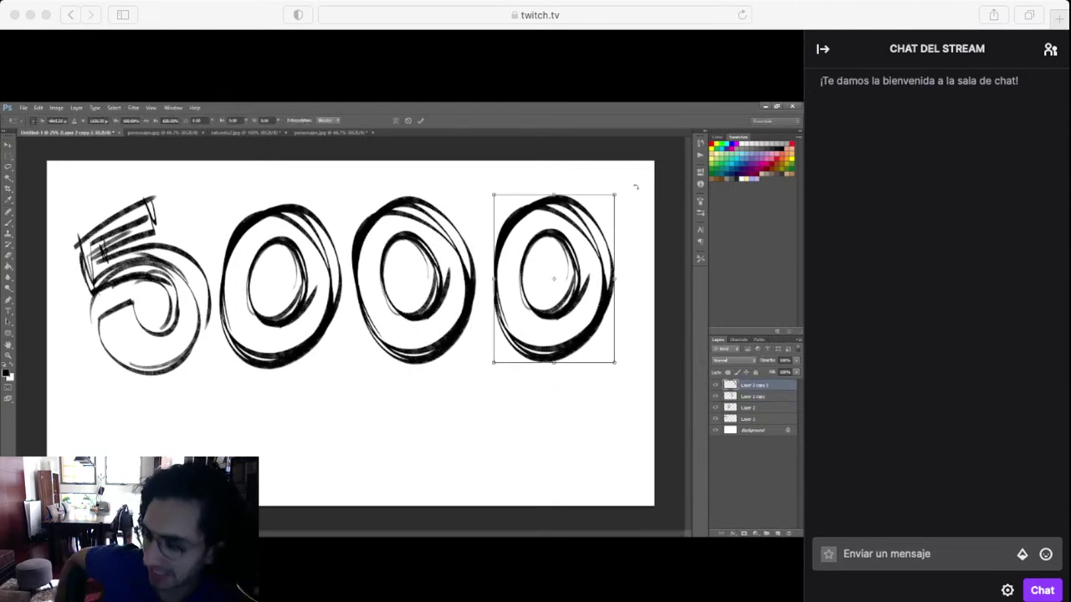
{"action": "left_click_drag", "start_coordinate": [635, 187], "coordinate": [656, 210]}
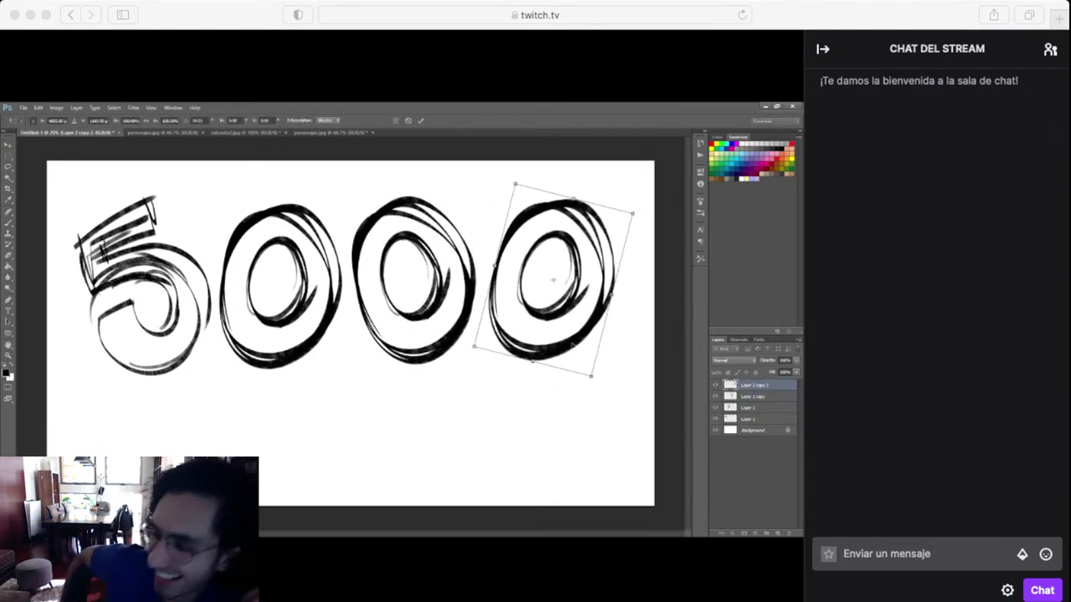
{"action": "left_click_drag", "start_coordinate": [573, 343], "coordinate": [580, 341]}
{"action": "key", "text": "Return"}
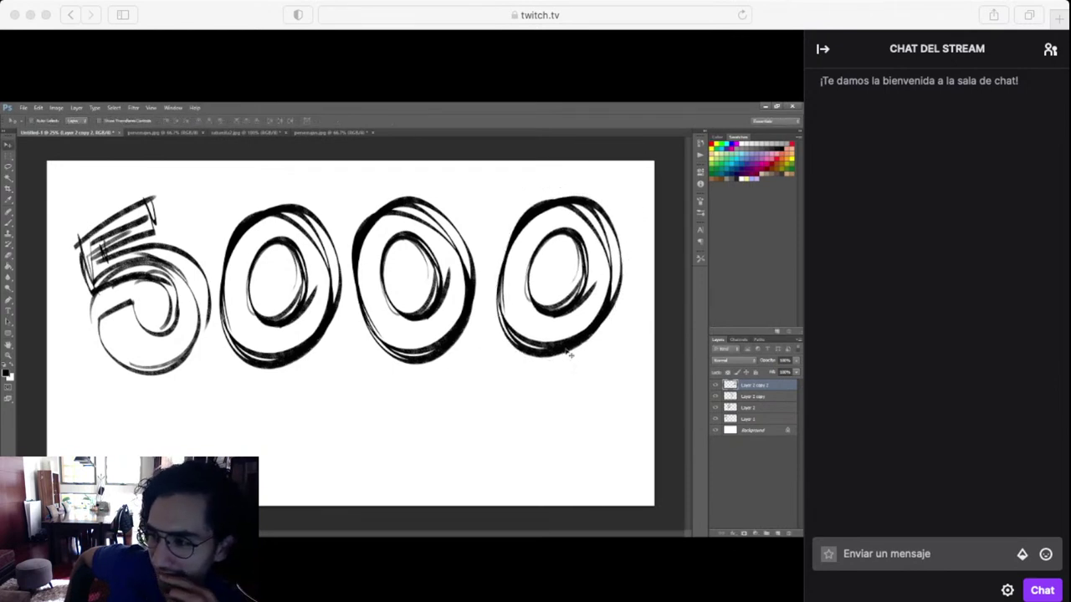
Even out the spacing by nudging the individual digits, and select all four digit layers together
{"action": "left_click", "coordinate": [314, 351], "text": "ctrl"}
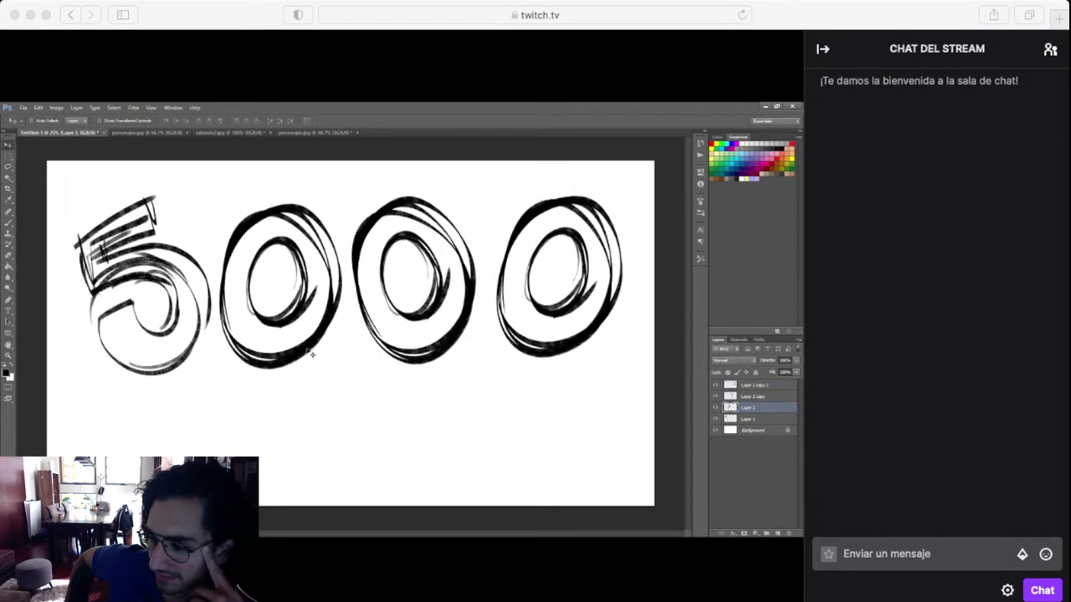
{"action": "left_click_drag", "start_coordinate": [310, 352], "coordinate": [316, 351]}
{"action": "left_click_drag", "start_coordinate": [200, 268], "coordinate": [193, 269]}
{"action": "left_click_drag", "start_coordinate": [312, 355], "coordinate": [298, 349]}
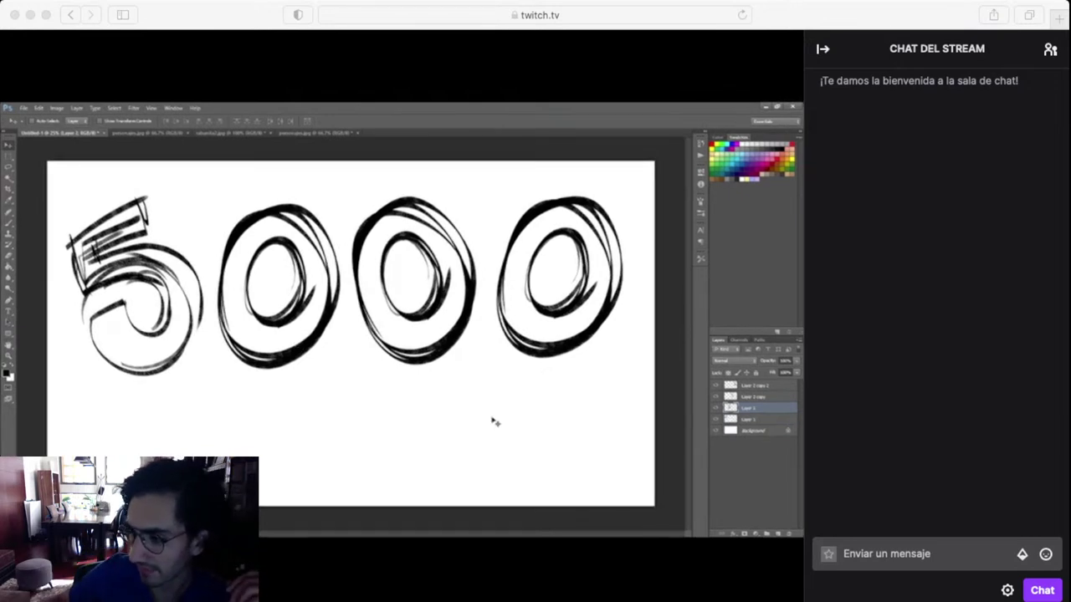
{"action": "left_click", "coordinate": [459, 342]}
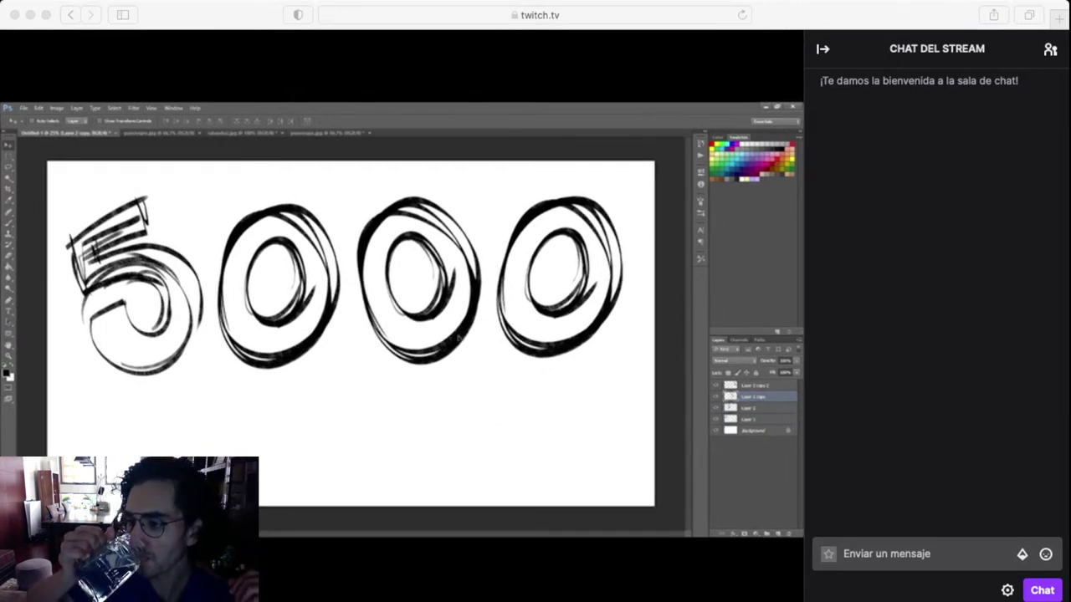
{"action": "left_click_drag", "start_coordinate": [583, 344], "coordinate": [572, 348]}
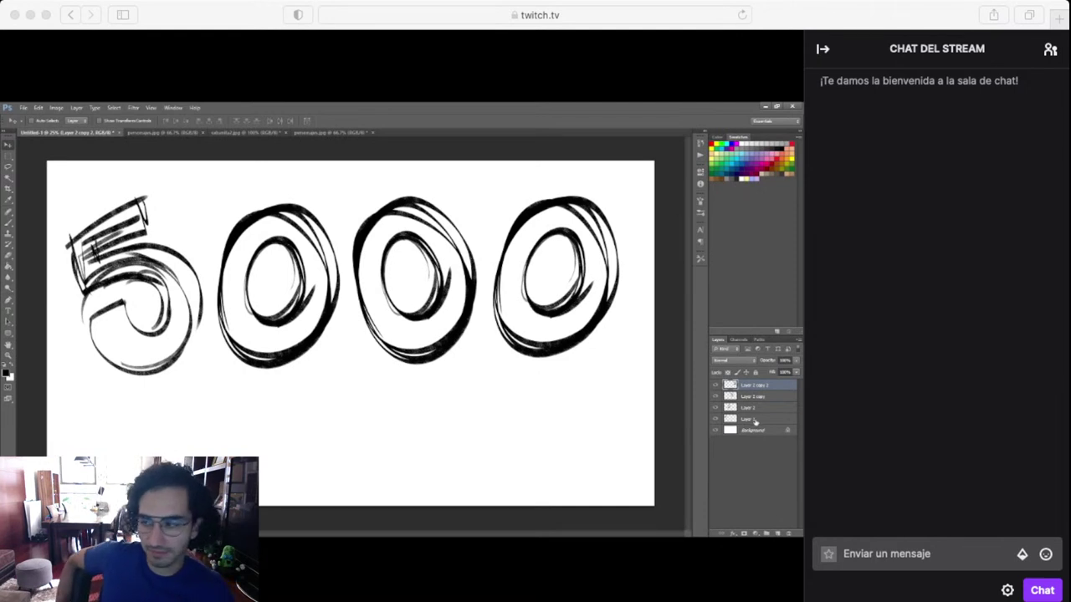
{"action": "left_click", "coordinate": [753, 419]}
{"action": "left_click", "coordinate": [759, 387], "text": "shift"}
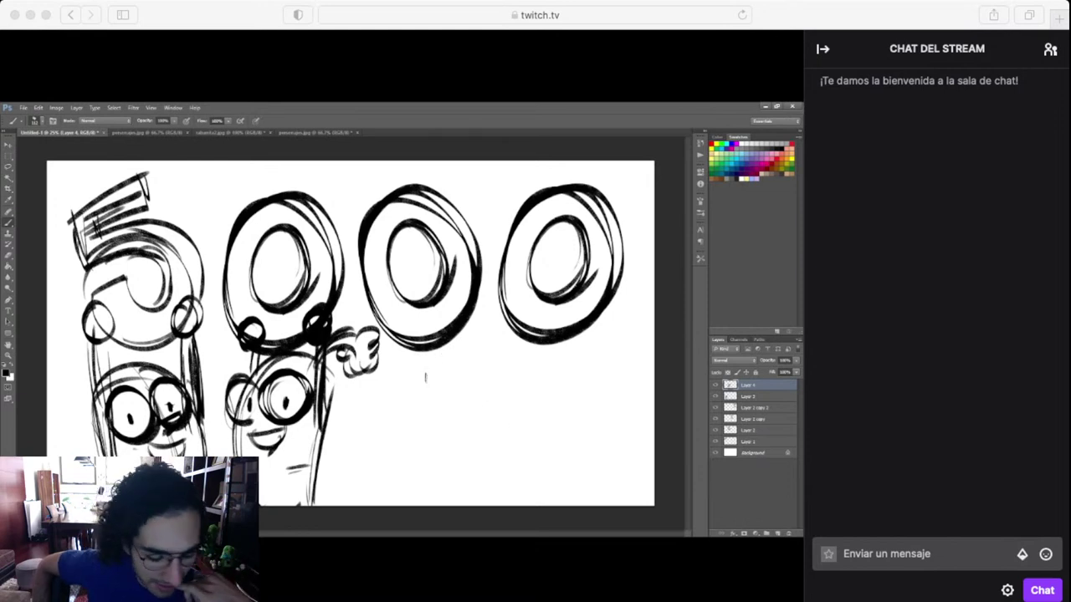
Sketch the tall rounded body of a third character beneath the middle zero, running down to the canvas edge
{"action": "mouse_move", "coordinate": [432, 359]}
{"action": "left_mouse_down"}
{"action": "mouse_move", "coordinate": [393, 373]}
{"action": "mouse_move", "coordinate": [383, 448]}
{"action": "left_mouse_up"}
{"action": "left_click_drag", "start_coordinate": [389, 381], "coordinate": [393, 500]}
{"action": "mouse_move", "coordinate": [387, 402]}
{"action": "left_mouse_down"}
{"action": "mouse_move", "coordinate": [396, 505]}
{"action": "mouse_move", "coordinate": [481, 400]}
{"action": "mouse_move", "coordinate": [482, 505]}
{"action": "left_mouse_up"}
{"action": "left_click_drag", "start_coordinate": [474, 425], "coordinate": [479, 505]}
{"action": "left_click_drag", "start_coordinate": [452, 386], "coordinate": [455, 505]}
{"action": "left_click_drag", "start_coordinate": [444, 380], "coordinate": [453, 505]}
{"action": "left_click_drag", "start_coordinate": [380, 404], "coordinate": [394, 503]}
{"action": "left_click_drag", "start_coordinate": [394, 448], "coordinate": [401, 505]}
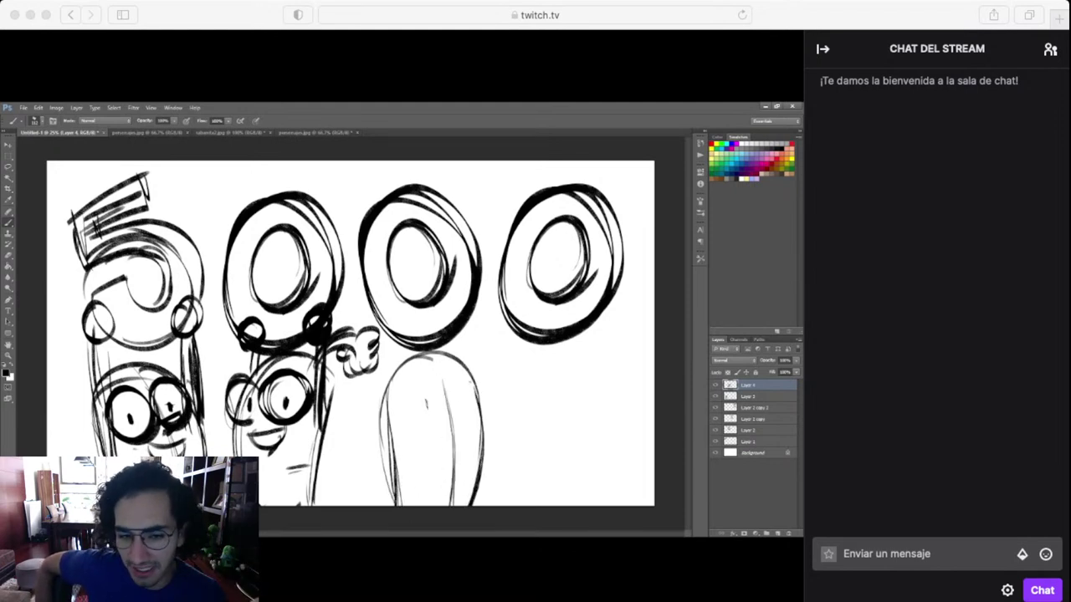
Draw two large round eyes and a small mouth on the third character
{"action": "mouse_move", "coordinate": [423, 389]}
{"action": "left_mouse_down"}
{"action": "mouse_move", "coordinate": [406, 389]}
{"action": "mouse_move", "coordinate": [413, 423]}
{"action": "mouse_move", "coordinate": [424, 382]}
{"action": "mouse_move", "coordinate": [475, 410]}
{"action": "mouse_move", "coordinate": [456, 428]}
{"action": "mouse_move", "coordinate": [473, 393]}
{"action": "mouse_move", "coordinate": [416, 380]}
{"action": "mouse_move", "coordinate": [405, 400]}
{"action": "mouse_move", "coordinate": [415, 360]}
{"action": "mouse_move", "coordinate": [432, 356]}
{"action": "left_mouse_up"}
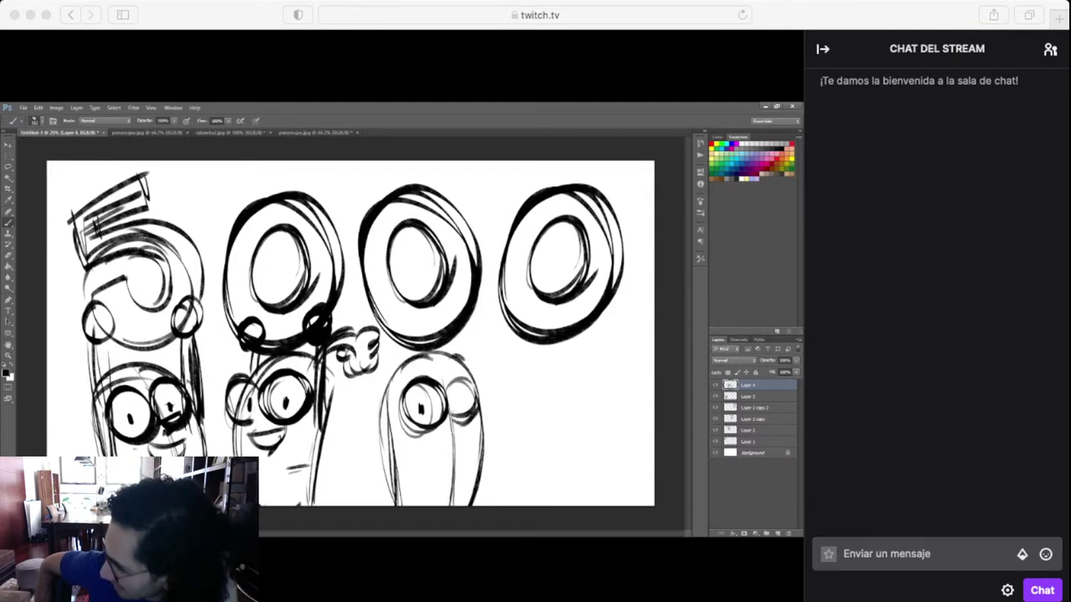
{"action": "left_click_drag", "start_coordinate": [447, 408], "coordinate": [461, 444]}
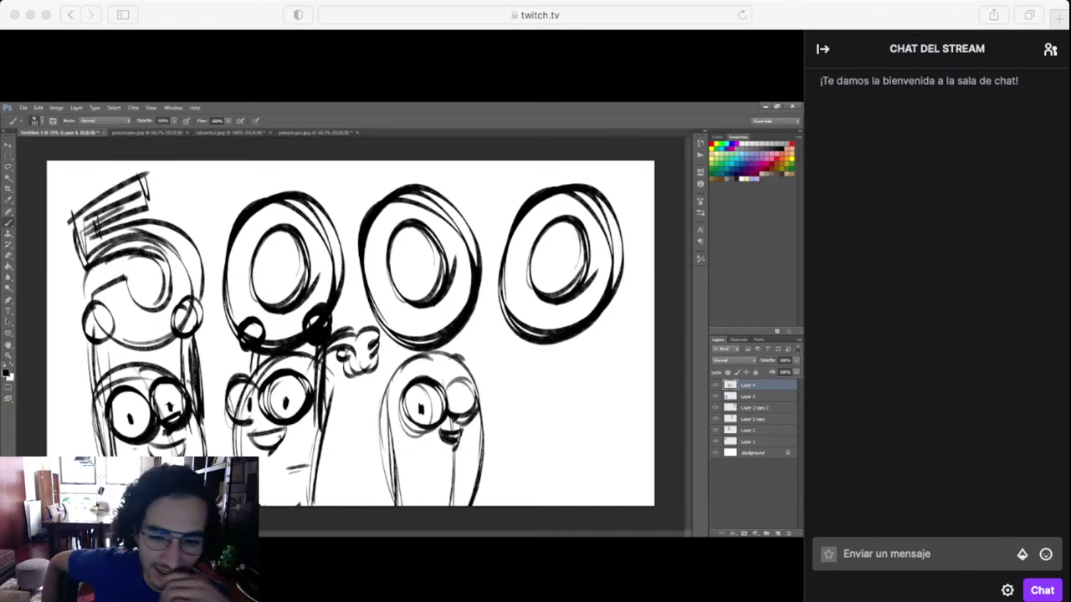
Sketch loose hair strands from the top of the third character's head down both sides of its body
{"action": "mouse_move", "coordinate": [413, 363]}
{"action": "left_mouse_down"}
{"action": "mouse_move", "coordinate": [432, 374]}
{"action": "mouse_move", "coordinate": [460, 367]}
{"action": "mouse_move", "coordinate": [485, 408]}
{"action": "left_mouse_up"}
{"action": "left_click_drag", "start_coordinate": [473, 363], "coordinate": [485, 444]}
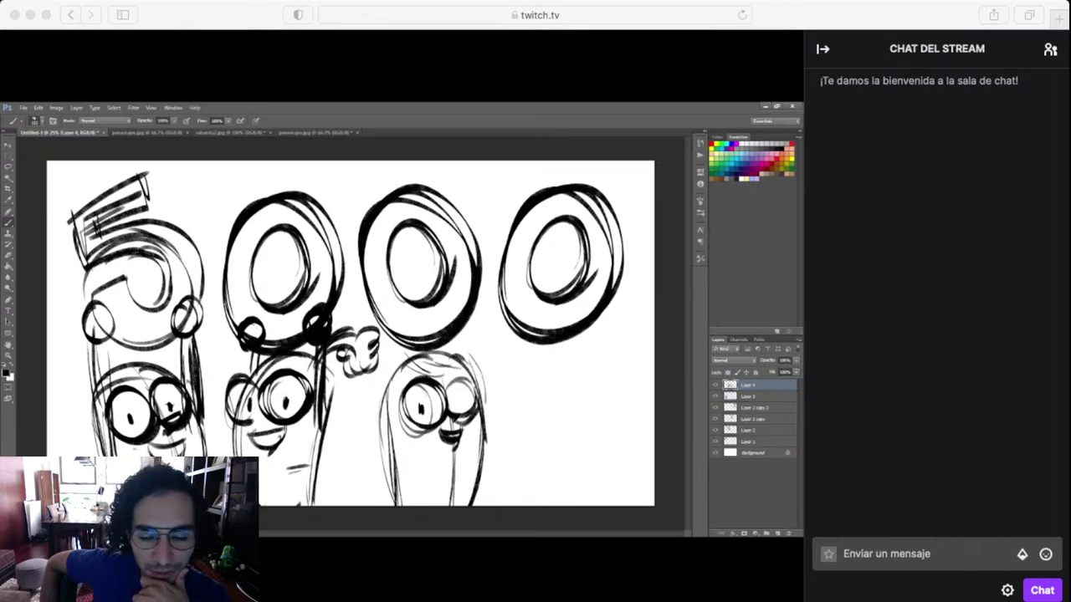
{"action": "left_click_drag", "start_coordinate": [482, 393], "coordinate": [502, 451]}
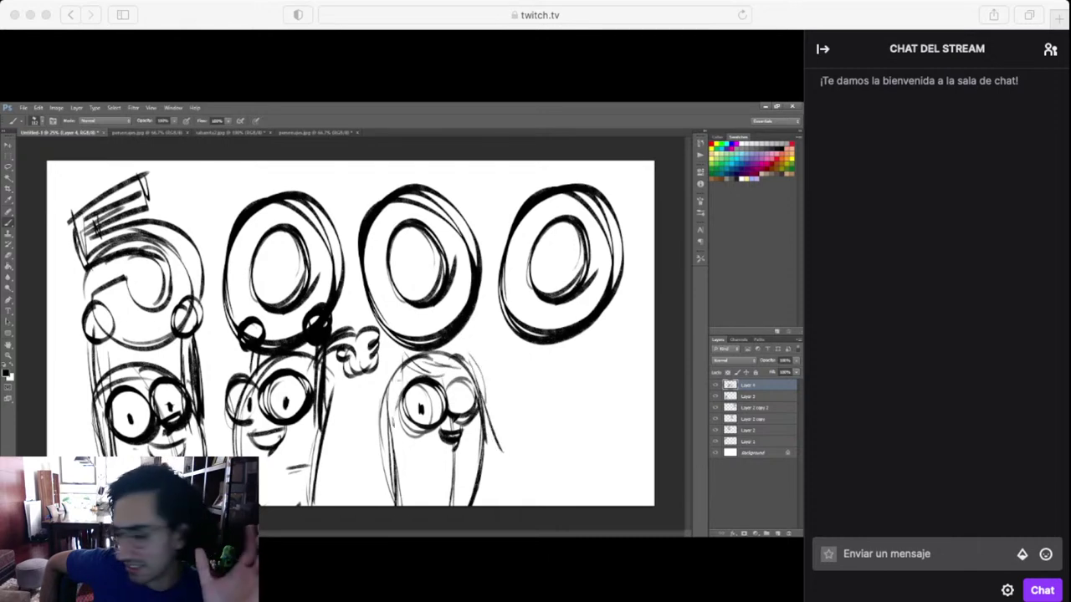
{"action": "left_click_drag", "start_coordinate": [383, 410], "coordinate": [382, 472]}
{"action": "left_click_drag", "start_coordinate": [393, 430], "coordinate": [384, 494]}
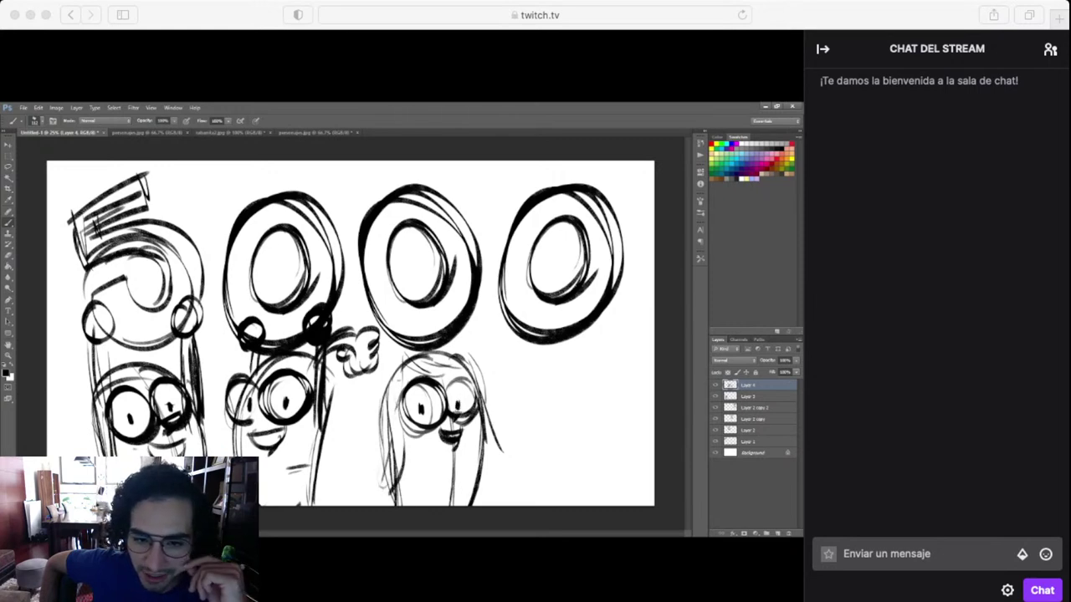
Sketch the third character's two raised arms with round hands gripping the lower edge of the middle zero
{"action": "key", "text": "ctrl+plus"}
{"action": "left_click_drag", "start_coordinate": [569, 507], "coordinate": [531, 460]}
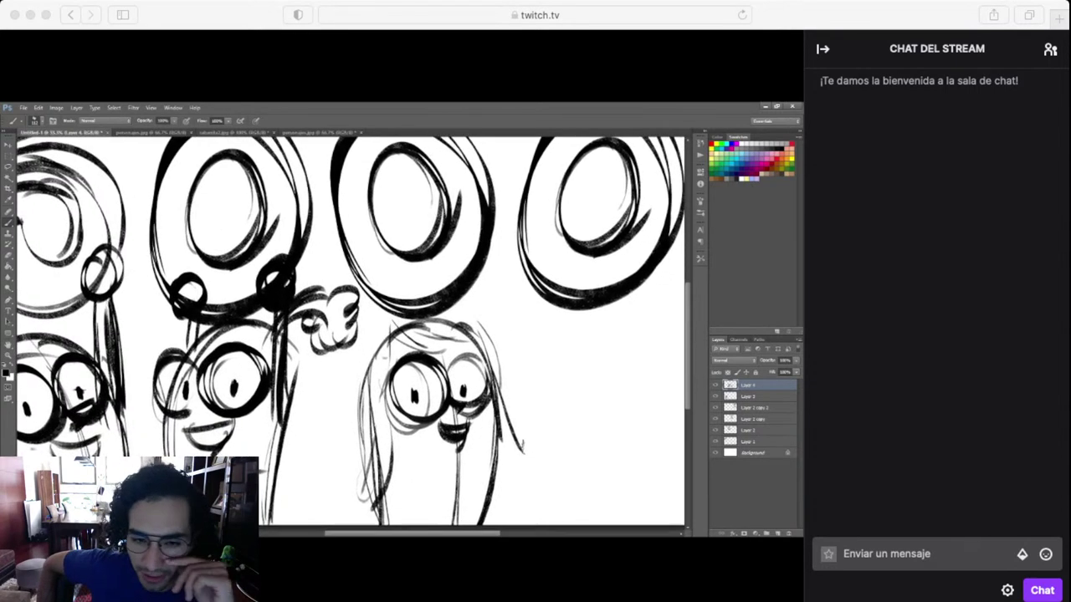
{"action": "left_click_drag", "start_coordinate": [383, 321], "coordinate": [392, 460]}
{"action": "left_click_drag", "start_coordinate": [381, 287], "coordinate": [394, 455]}
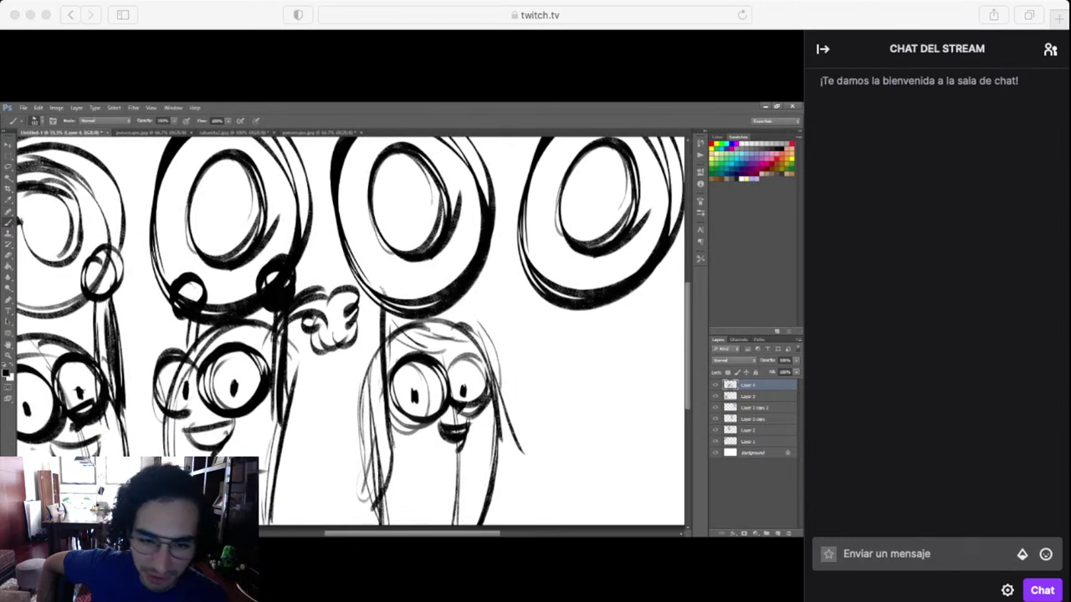
{"action": "left_click_drag", "start_coordinate": [370, 294], "coordinate": [365, 451]}
{"action": "mouse_move", "coordinate": [379, 307]}
{"action": "left_mouse_down"}
{"action": "mouse_move", "coordinate": [358, 276]}
{"action": "mouse_move", "coordinate": [390, 285]}
{"action": "mouse_move", "coordinate": [355, 301]}
{"action": "left_mouse_up"}
{"action": "mouse_move", "coordinate": [479, 291]}
{"action": "left_mouse_down"}
{"action": "mouse_move", "coordinate": [459, 276]}
{"action": "mouse_move", "coordinate": [486, 318]}
{"action": "mouse_move", "coordinate": [475, 338]}
{"action": "mouse_move", "coordinate": [493, 373]}
{"action": "left_mouse_up"}
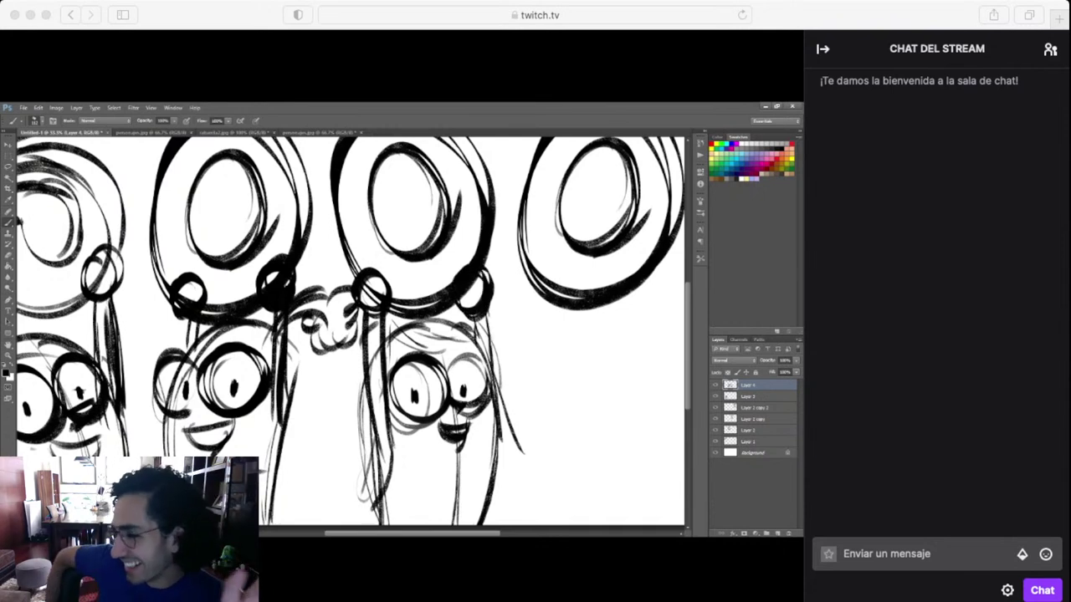
{"action": "left_click_drag", "start_coordinate": [486, 314], "coordinate": [495, 377]}
{"action": "left_click_drag", "start_coordinate": [481, 302], "coordinate": [500, 383]}
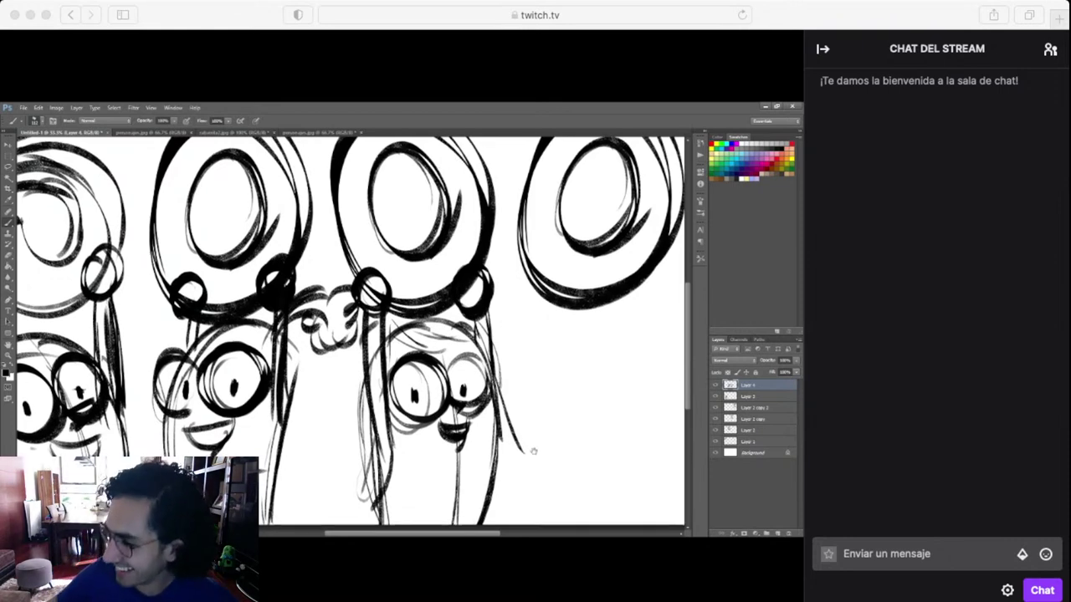
Thicken the third character's long hair with more strands on both sides and add a small cheek mark beside the mouth
{"action": "scroll", "coordinate": [531, 426], "scroll_direction": "down", "scroll_amount": 3}
{"action": "mouse_move", "coordinate": [510, 440]}
{"action": "left_mouse_down"}
{"action": "mouse_move", "coordinate": [497, 450]}
{"action": "mouse_move", "coordinate": [533, 444]}
{"action": "mouse_move", "coordinate": [529, 433]}
{"action": "left_mouse_up"}
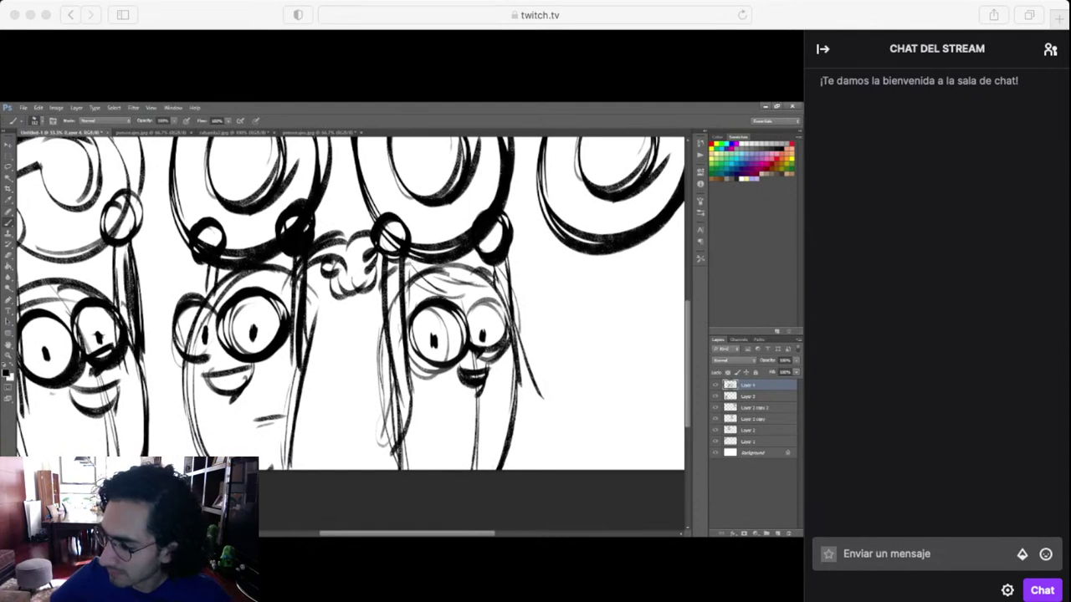
{"action": "left_click_drag", "start_coordinate": [378, 281], "coordinate": [366, 412]}
{"action": "left_click_drag", "start_coordinate": [383, 363], "coordinate": [373, 406]}
{"action": "mouse_move", "coordinate": [376, 404]}
{"action": "left_mouse_down"}
{"action": "mouse_move", "coordinate": [365, 435]}
{"action": "mouse_move", "coordinate": [373, 441]}
{"action": "left_mouse_up"}
{"action": "left_click_drag", "start_coordinate": [503, 383], "coordinate": [496, 394]}
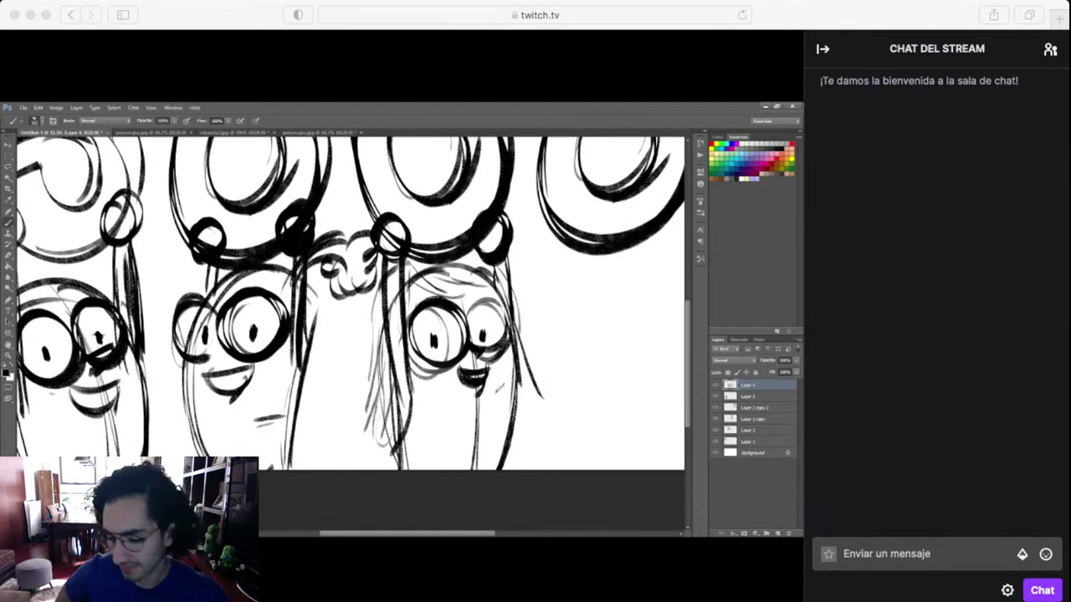
{"action": "mouse_move", "coordinate": [395, 273]}
{"action": "left_mouse_down"}
{"action": "mouse_move", "coordinate": [368, 333]}
{"action": "mouse_move", "coordinate": [376, 312]}
{"action": "left_mouse_up"}
{"action": "mouse_move", "coordinate": [423, 263]}
{"action": "left_mouse_down"}
{"action": "mouse_move", "coordinate": [377, 312]}
{"action": "mouse_move", "coordinate": [493, 261]}
{"action": "mouse_move", "coordinate": [545, 393]}
{"action": "left_mouse_up"}
{"action": "left_click_drag", "start_coordinate": [527, 346], "coordinate": [537, 420]}
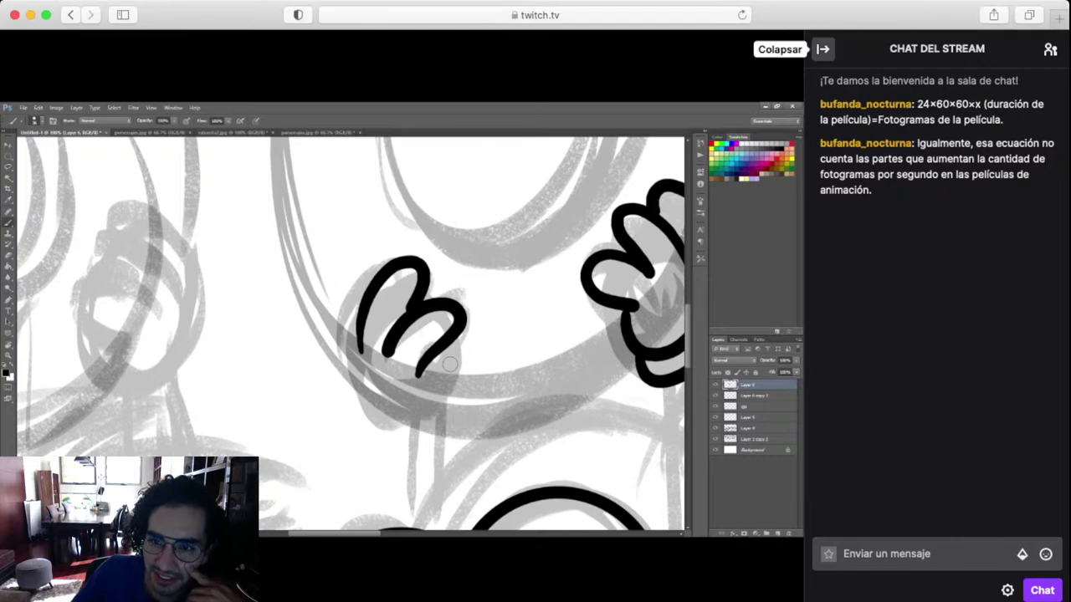
Collapse the stream chat and ink the fingers and palm of the second character's other hand over the grey sketch
{"action": "left_click", "coordinate": [822, 49]}
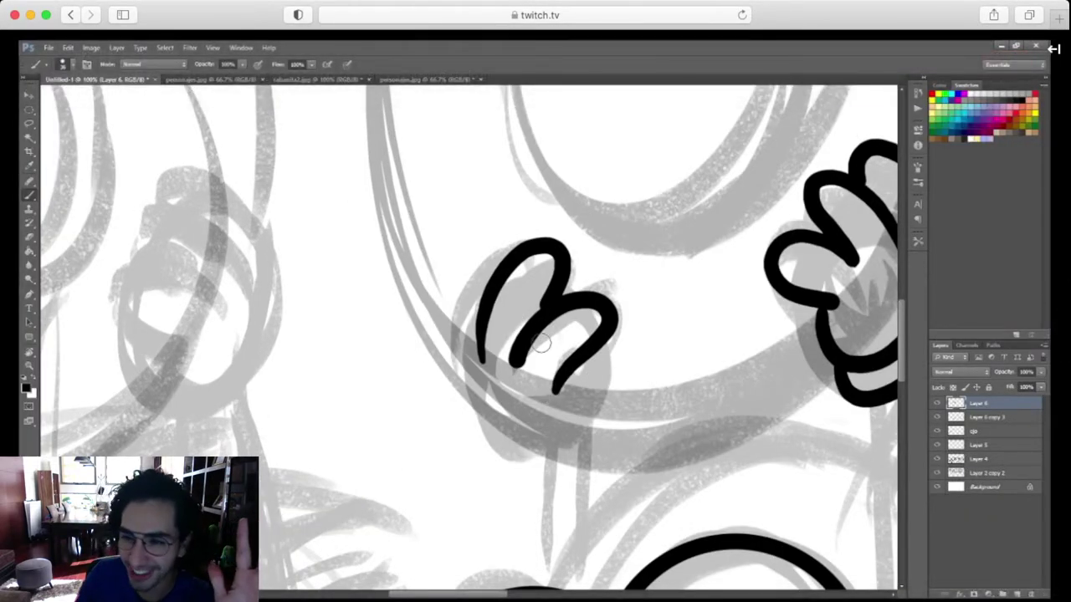
{"action": "key", "text": "ctrl+z"}
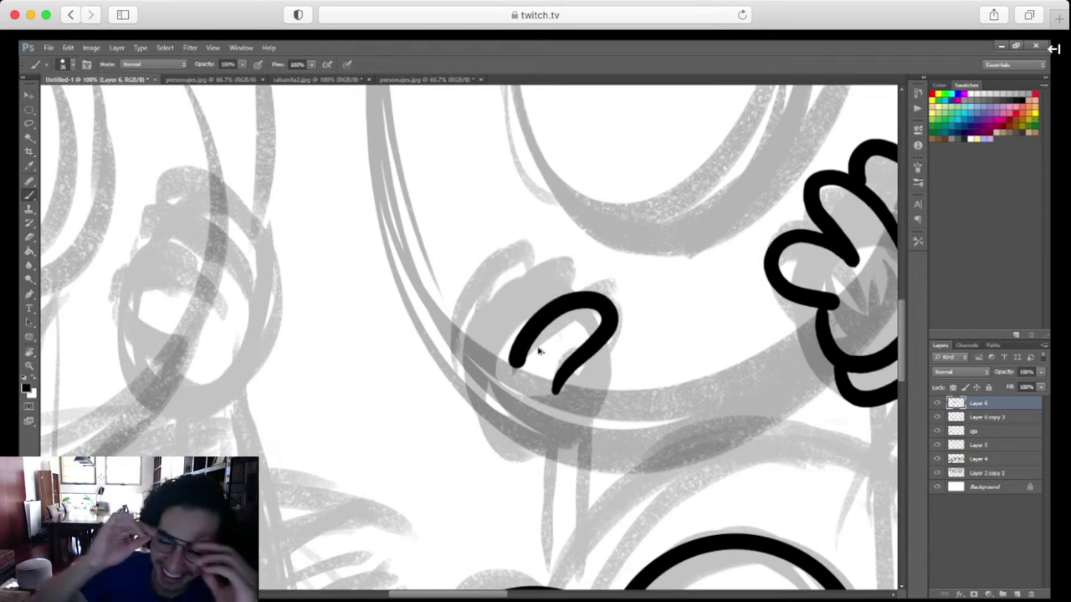
{"action": "mouse_move", "coordinate": [484, 368]}
{"action": "left_mouse_down"}
{"action": "mouse_move", "coordinate": [474, 339]}
{"action": "mouse_move", "coordinate": [523, 261]}
{"action": "mouse_move", "coordinate": [560, 255]}
{"action": "mouse_move", "coordinate": [572, 275]}
{"action": "mouse_move", "coordinate": [560, 298]}
{"action": "left_mouse_up"}
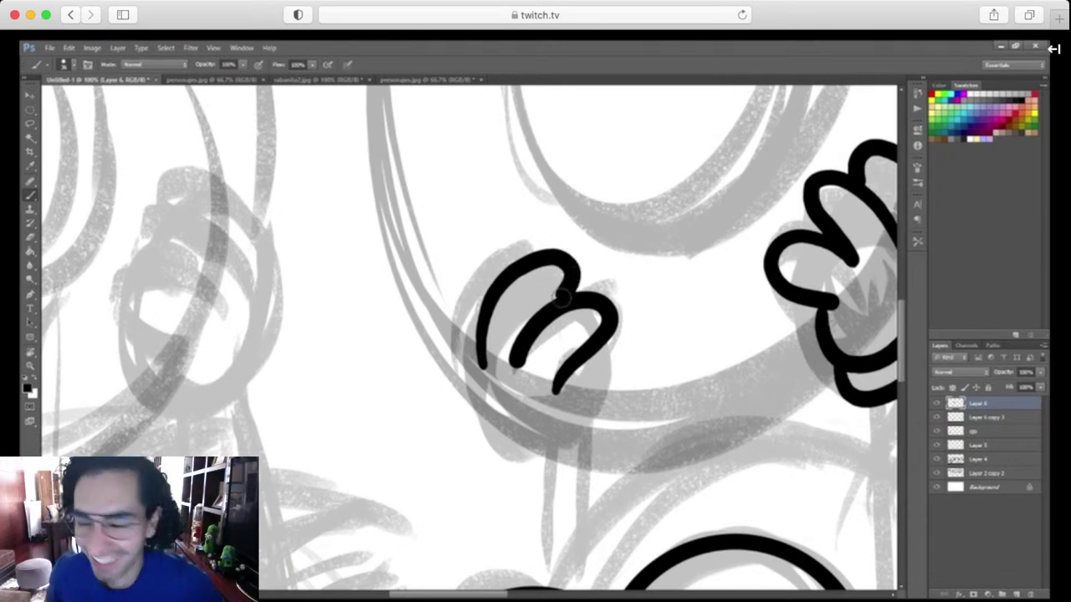
{"action": "mouse_move", "coordinate": [485, 395]}
{"action": "left_mouse_down"}
{"action": "mouse_move", "coordinate": [454, 318]}
{"action": "mouse_move", "coordinate": [470, 262]}
{"action": "left_mouse_up"}
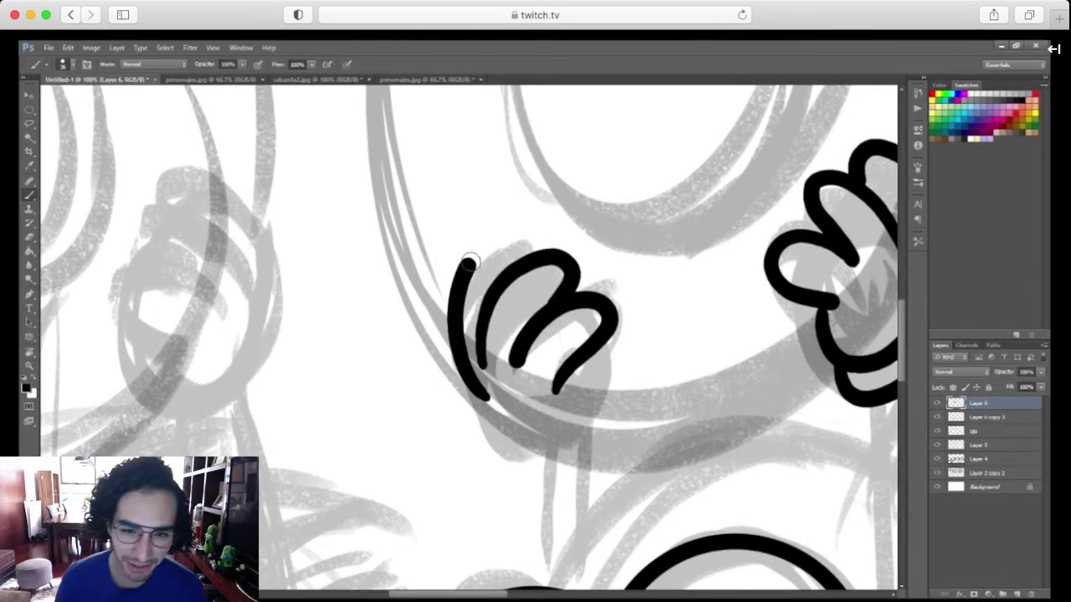
{"action": "left_click_drag", "start_coordinate": [629, 361], "coordinate": [646, 330]}
{"action": "mouse_move", "coordinate": [494, 358]}
{"action": "left_mouse_down"}
{"action": "mouse_move", "coordinate": [571, 403]}
{"action": "mouse_move", "coordinate": [602, 386]}
{"action": "left_mouse_up"}
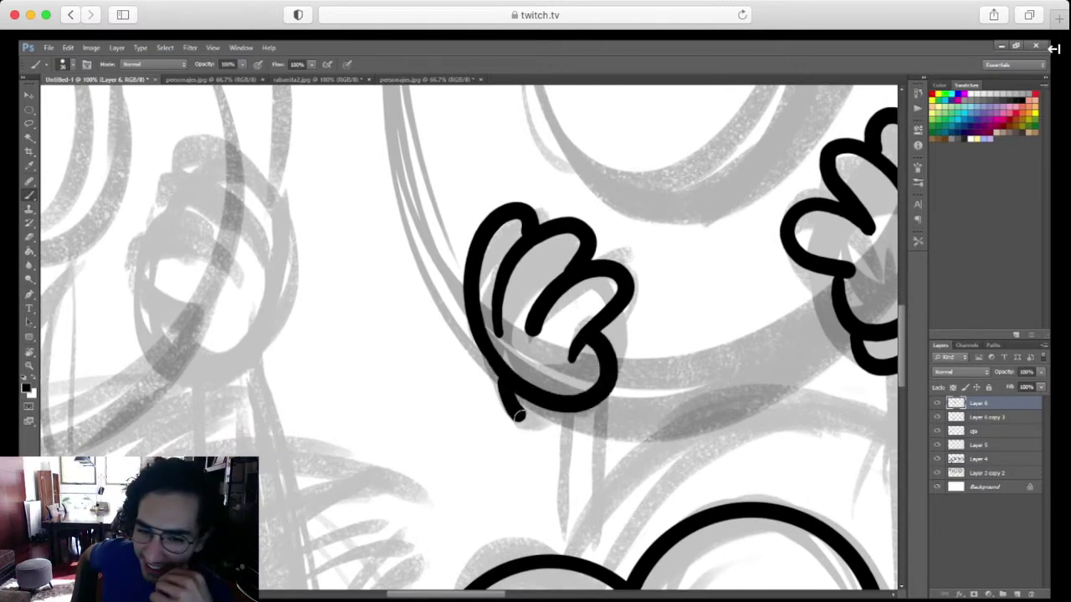
Ink the curved glove cuff beneath the palm of that hand
{"action": "mouse_move", "coordinate": [519, 416]}
{"action": "left_mouse_down"}
{"action": "mouse_move", "coordinate": [548, 434]}
{"action": "mouse_move", "coordinate": [582, 436]}
{"action": "left_mouse_up"}
{"action": "key", "text": "ctrl+z"}
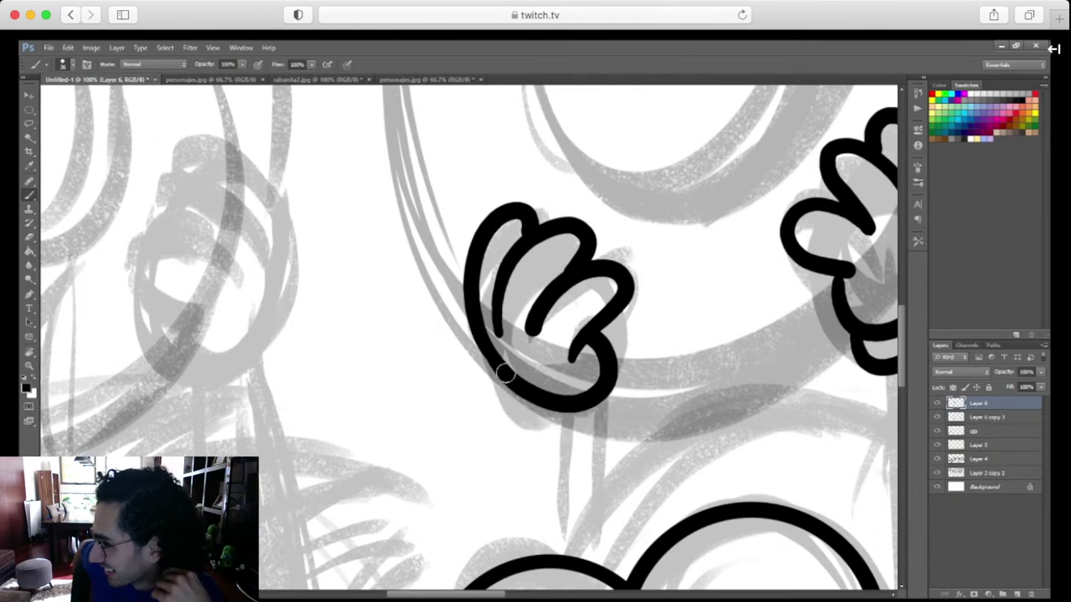
{"action": "mouse_move", "coordinate": [507, 405]}
{"action": "left_mouse_down"}
{"action": "mouse_move", "coordinate": [536, 431]}
{"action": "mouse_move", "coordinate": [572, 440]}
{"action": "left_mouse_up"}
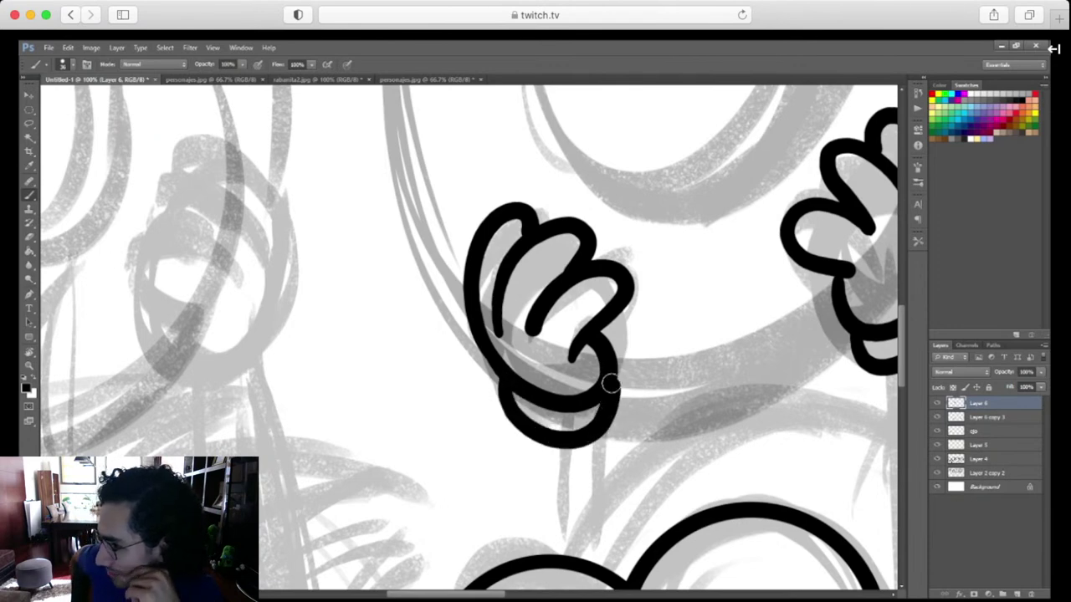
Add a new layer and ink the first long edge of the second character's arm, beside the larger eye up to the cuff
{"action": "key", "text": "ctrl+minus"}
{"action": "key", "text": "ctrl+minus"}
{"action": "key", "text": "ctrl+minus"}
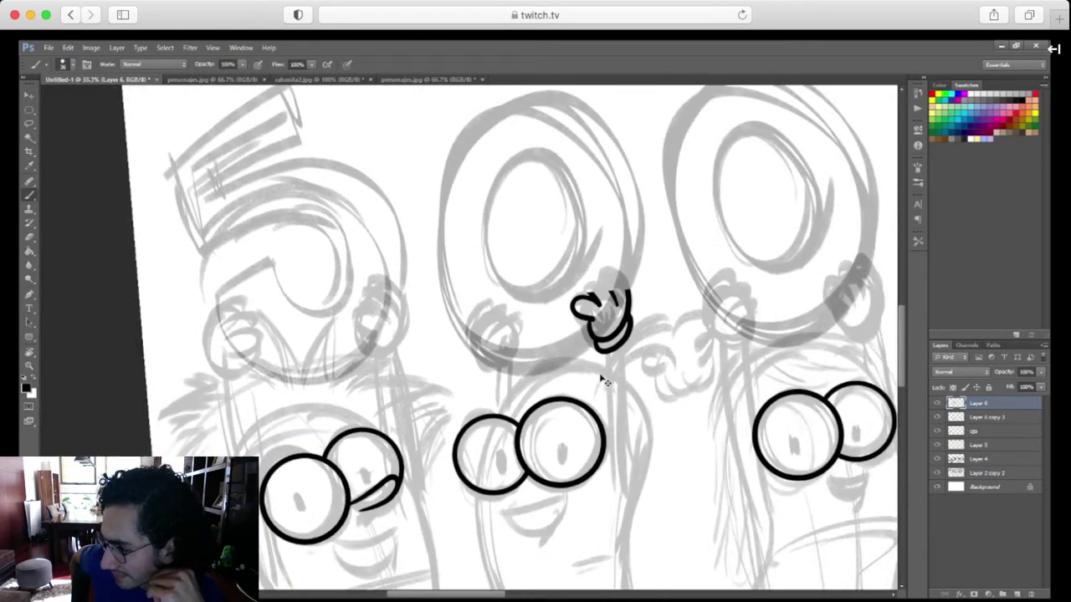
{"action": "left_click_drag", "start_coordinate": [624, 486], "coordinate": [621, 454]}
{"action": "scroll", "coordinate": [620, 453], "scroll_direction": "down", "scroll_amount": 5}
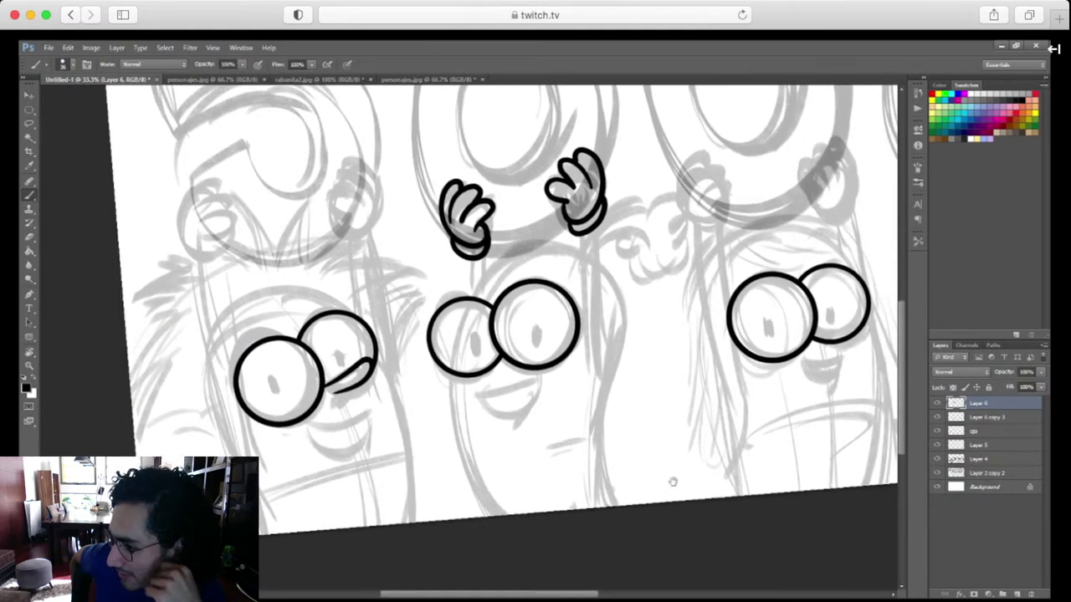
{"action": "scroll", "coordinate": [673, 481], "scroll_direction": "right", "scroll_amount": 5}
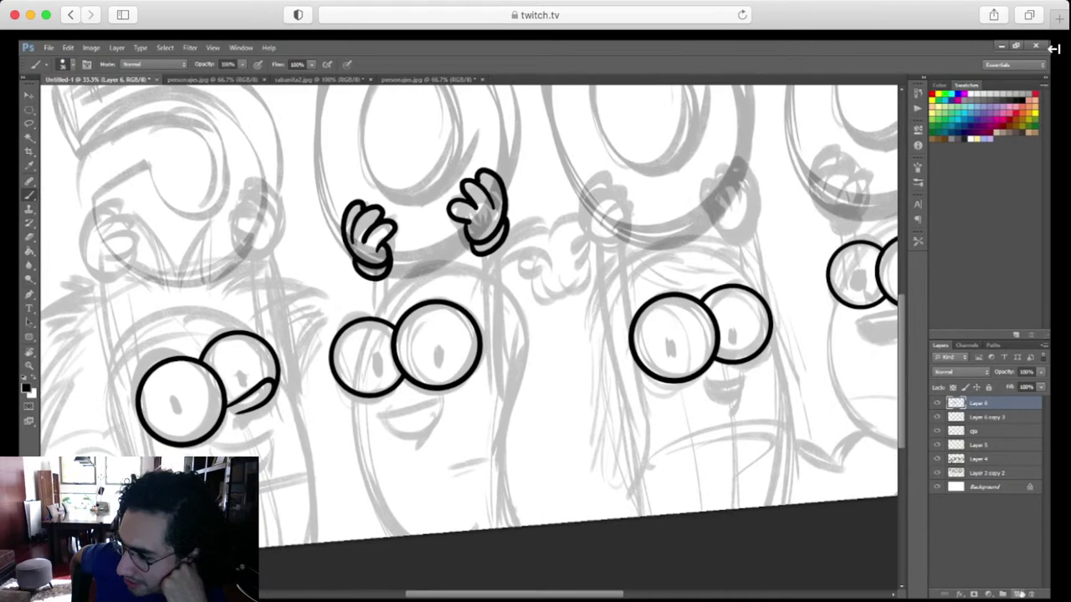
{"action": "left_click", "coordinate": [1019, 594]}
{"action": "key", "text": "r"}
{"action": "left_click_drag", "start_coordinate": [718, 529], "coordinate": [456, 536]}
{"action": "key", "text": "ctrl+plus"}
{"action": "key", "text": "ctrl+plus"}
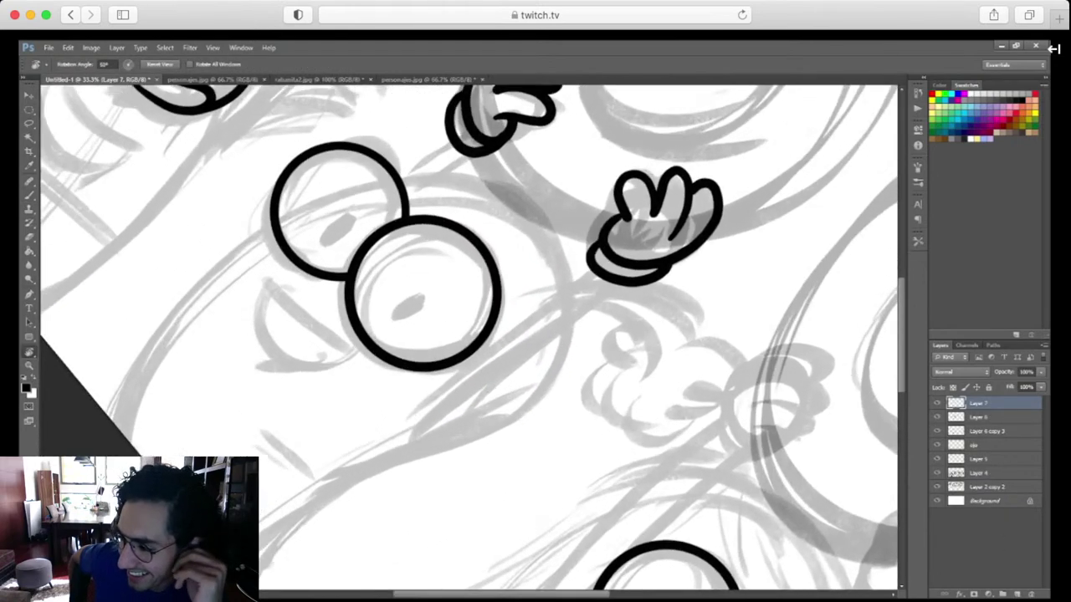
{"action": "key", "text": "ctrl+plus"}
{"action": "left_click_drag", "start_coordinate": [519, 421], "coordinate": [530, 404]}
{"action": "key", "text": "b"}
{"action": "mouse_move", "coordinate": [380, 494]}
{"action": "left_mouse_down"}
{"action": "mouse_move", "coordinate": [475, 378]}
{"action": "mouse_move", "coordinate": [690, 197]}
{"action": "left_mouse_up"}
{"action": "key", "text": "ctrl+z"}
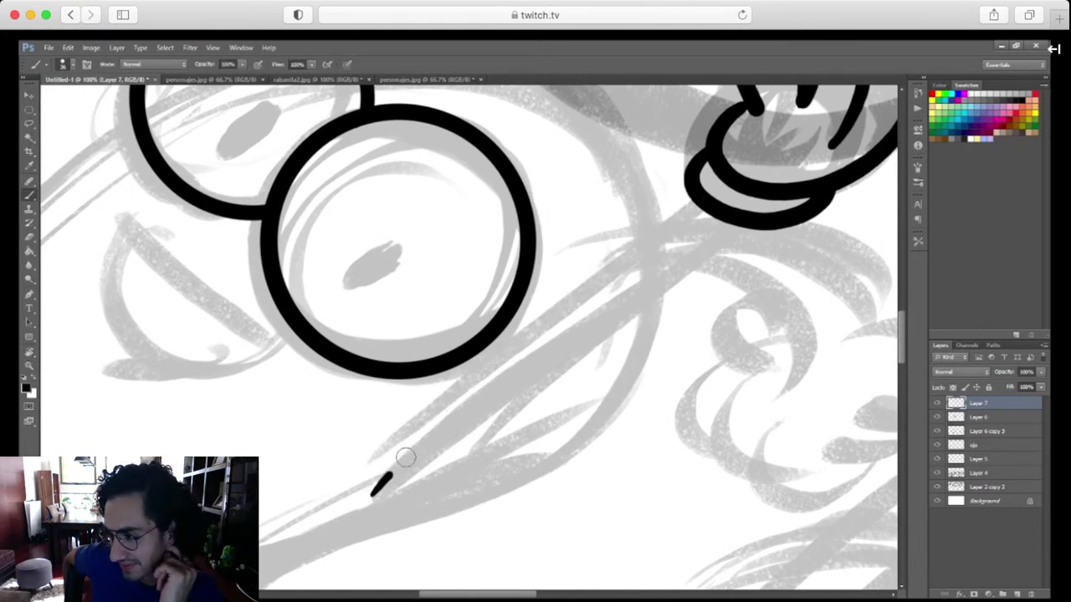
{"action": "left_click_drag", "start_coordinate": [405, 457], "coordinate": [701, 202]}
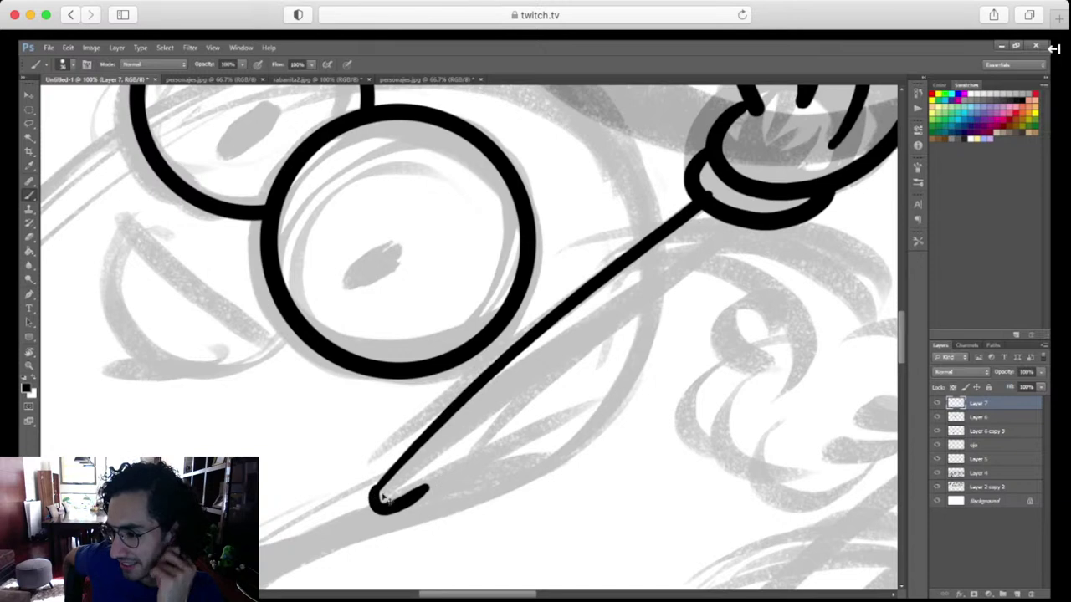
{"action": "key", "text": "ctrl+z"}
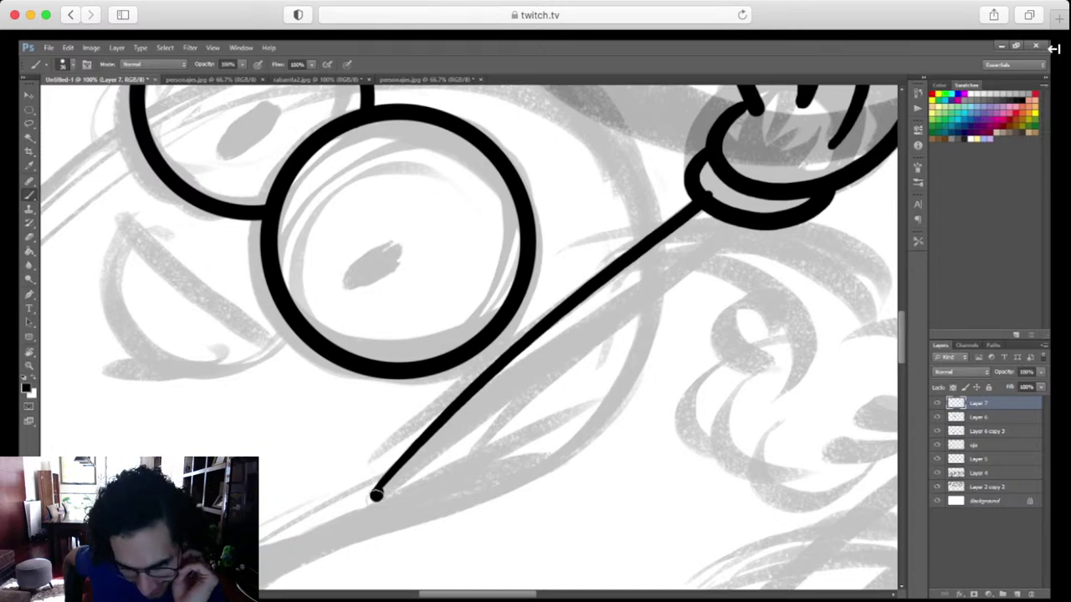
{"action": "mouse_move", "coordinate": [376, 494]}
{"action": "left_mouse_down"}
{"action": "mouse_move", "coordinate": [486, 450]}
{"action": "mouse_move", "coordinate": [736, 238]}
{"action": "left_mouse_up"}
{"action": "key", "text": "ctrl+z"}
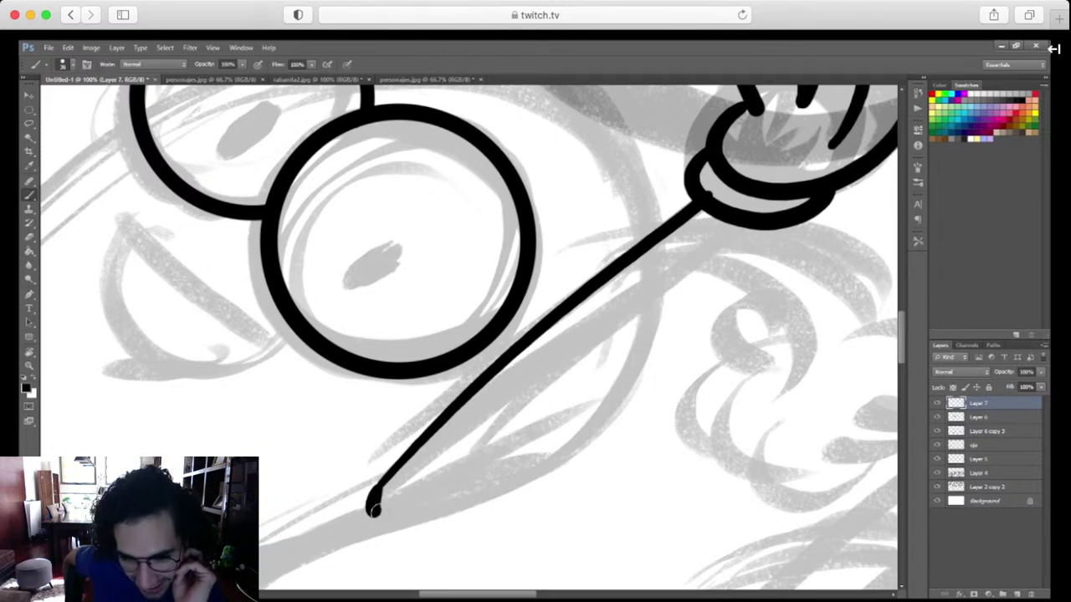
{"action": "mouse_move", "coordinate": [374, 508]}
{"action": "left_mouse_down"}
{"action": "mouse_move", "coordinate": [479, 460]}
{"action": "mouse_move", "coordinate": [766, 224]}
{"action": "left_mouse_up"}
{"action": "key", "text": "ctrl+z"}
{"action": "mouse_move", "coordinate": [376, 502]}
{"action": "left_mouse_down"}
{"action": "mouse_move", "coordinate": [456, 471]}
{"action": "mouse_move", "coordinate": [760, 232]}
{"action": "left_mouse_up"}
{"action": "key", "text": "ctrl+z"}
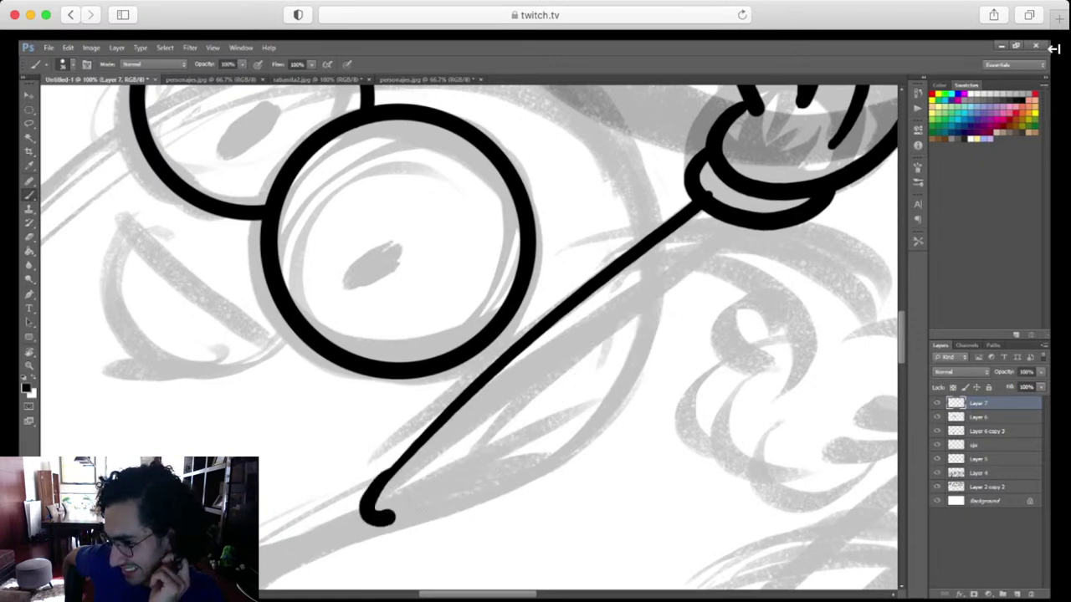
Ink the arm's second edge with a rounded lower end, thicken the first edge, and erase the overlap inside the cuff
{"action": "mouse_move", "coordinate": [376, 502]}
{"action": "left_mouse_down"}
{"action": "mouse_move", "coordinate": [580, 372]}
{"action": "mouse_move", "coordinate": [750, 233]}
{"action": "left_mouse_up"}
{"action": "mouse_move", "coordinate": [367, 506]}
{"action": "left_mouse_down"}
{"action": "mouse_move", "coordinate": [387, 470]}
{"action": "mouse_move", "coordinate": [707, 200]}
{"action": "left_mouse_up"}
{"action": "key", "text": "e"}
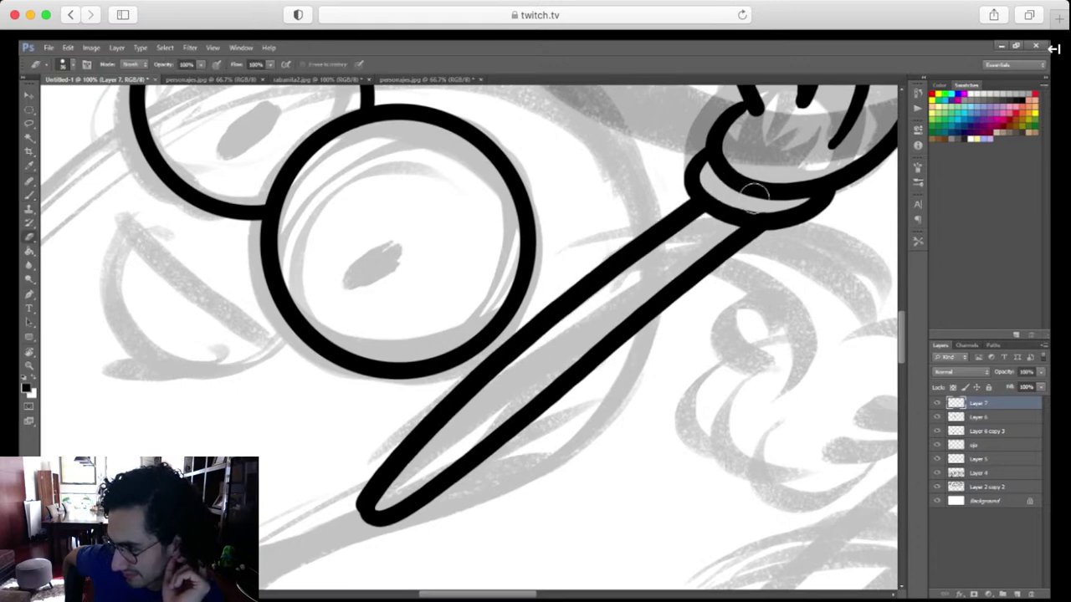
Ink the outer edge of the second character's other arm as a straight stroke from the smaller eye to the cuff
{"action": "key", "text": "ctrl+minus"}
{"action": "key", "text": "ctrl+minus"}
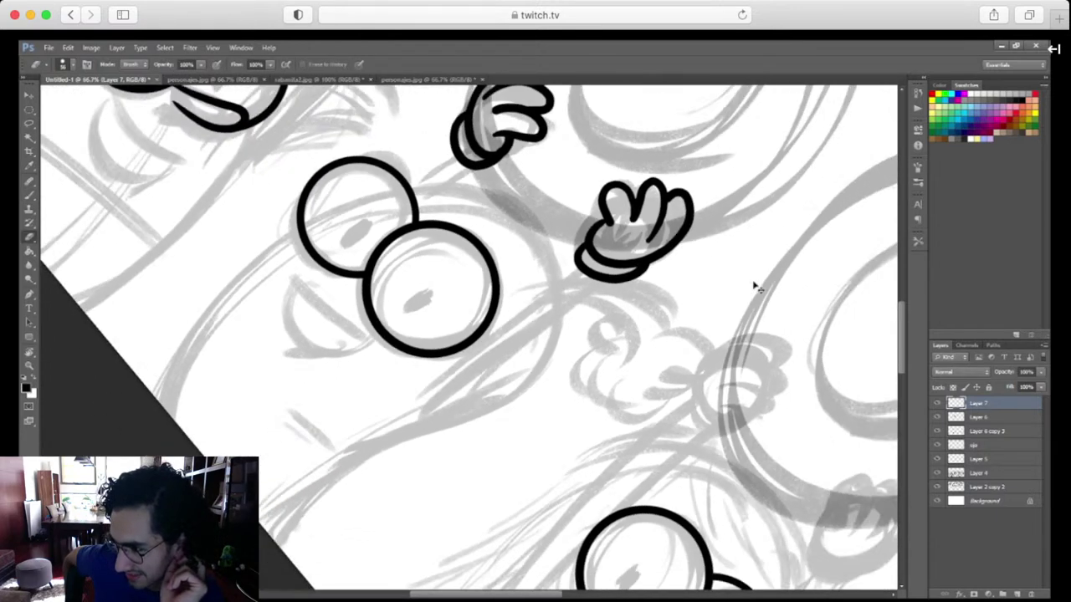
{"action": "mouse_move", "coordinate": [634, 362]}
{"action": "left_mouse_down"}
{"action": "mouse_move", "coordinate": [636, 407]}
{"action": "mouse_move", "coordinate": [599, 366]}
{"action": "mouse_move", "coordinate": [636, 377]}
{"action": "mouse_move", "coordinate": [620, 442]}
{"action": "mouse_move", "coordinate": [669, 473]}
{"action": "mouse_move", "coordinate": [672, 555]}
{"action": "left_mouse_up"}
{"action": "key", "text": "r"}
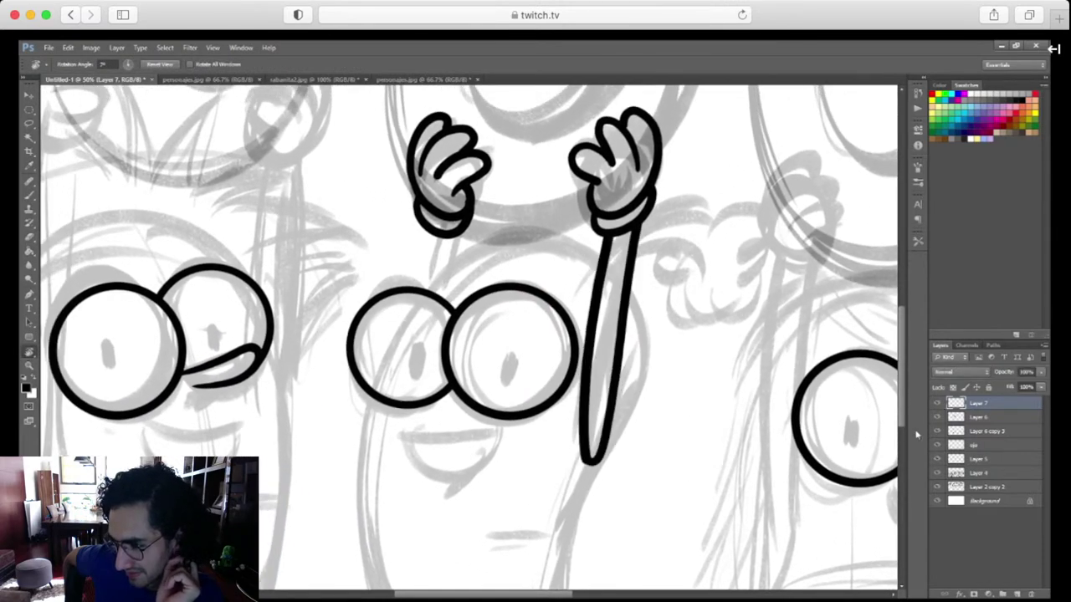
{"action": "key", "text": "ctrl+plus"}
{"action": "key", "text": "ctrl+plus"}
{"action": "left_click_drag", "start_coordinate": [645, 411], "coordinate": [740, 468]}
{"action": "left_click_drag", "start_coordinate": [740, 468], "coordinate": [564, 548]}
{"action": "key", "text": "ctrl+plus"}
{"action": "left_click_drag", "start_coordinate": [679, 361], "coordinate": [632, 454]}
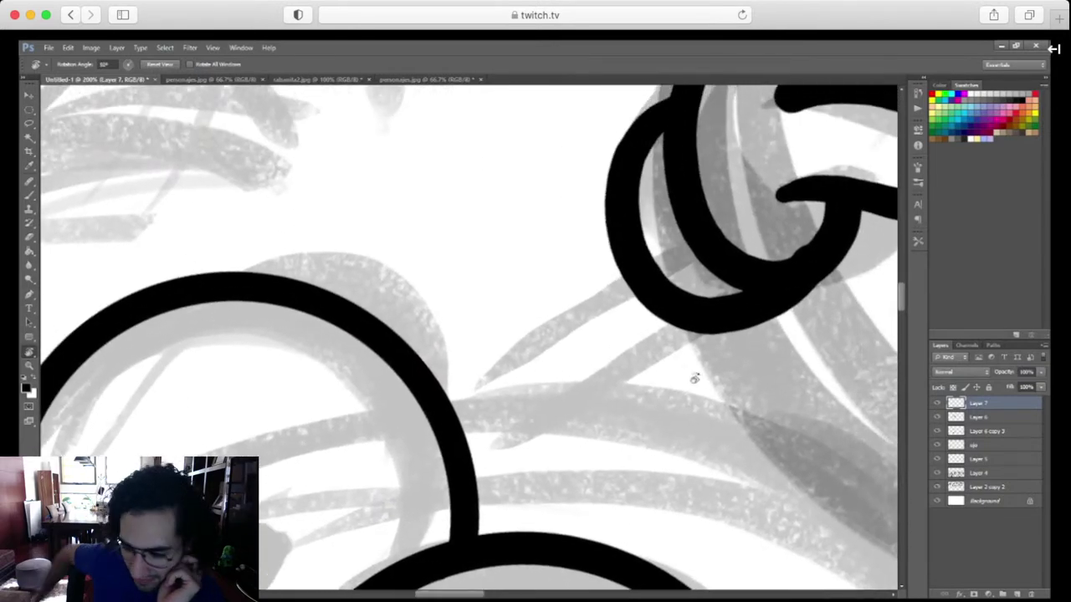
{"action": "key", "text": "b"}
{"action": "left_click", "coordinate": [424, 369]}
{"action": "left_click", "coordinate": [609, 205], "text": "shift"}
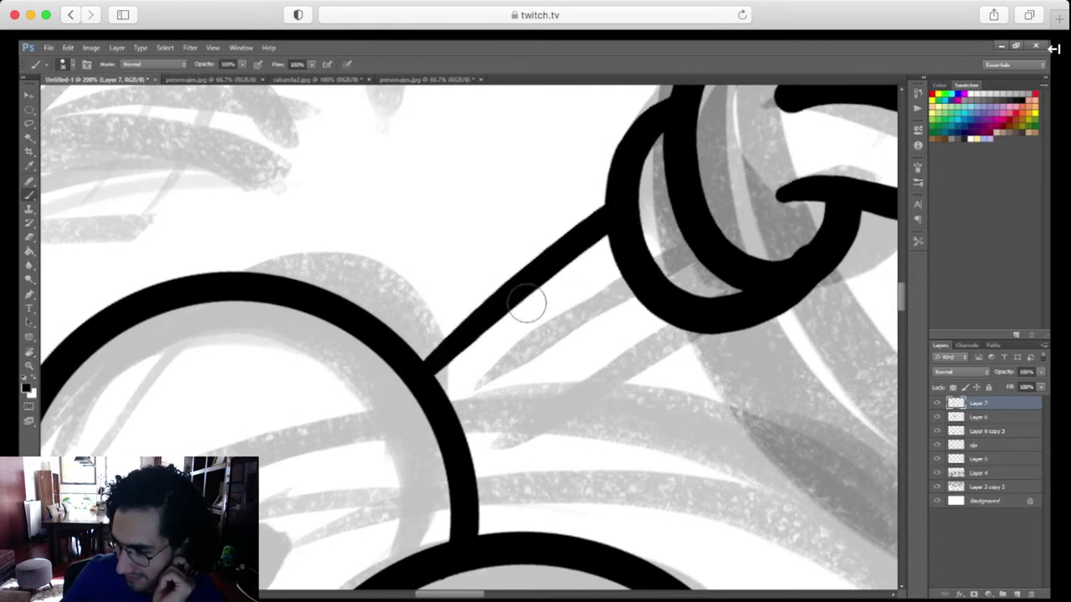
{"action": "key", "text": "ctrl+z"}
{"action": "left_click", "coordinate": [402, 383]}
{"action": "left_click", "coordinate": [640, 194], "text": "shift"}
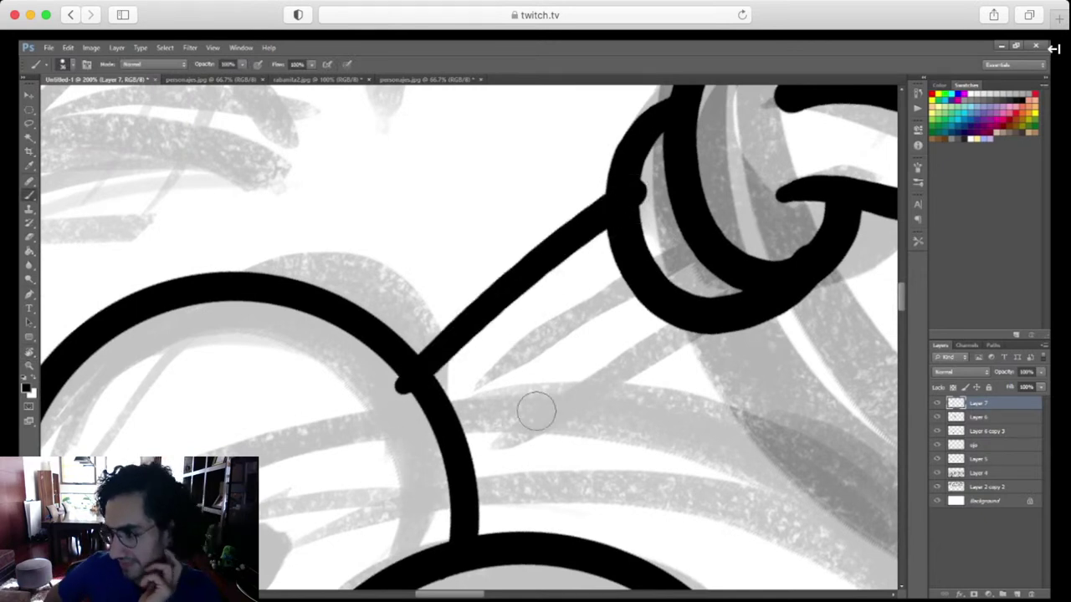
Ink the inner edge of the same arm and erase the stroke ends that overlap the cuff and the eye
{"action": "left_click_drag", "start_coordinate": [521, 431], "coordinate": [703, 308]}
{"action": "key", "text": "e"}
{"action": "left_click_drag", "start_coordinate": [638, 167], "coordinate": [667, 250]}
{"action": "left_click_drag", "start_coordinate": [733, 297], "coordinate": [683, 314]}
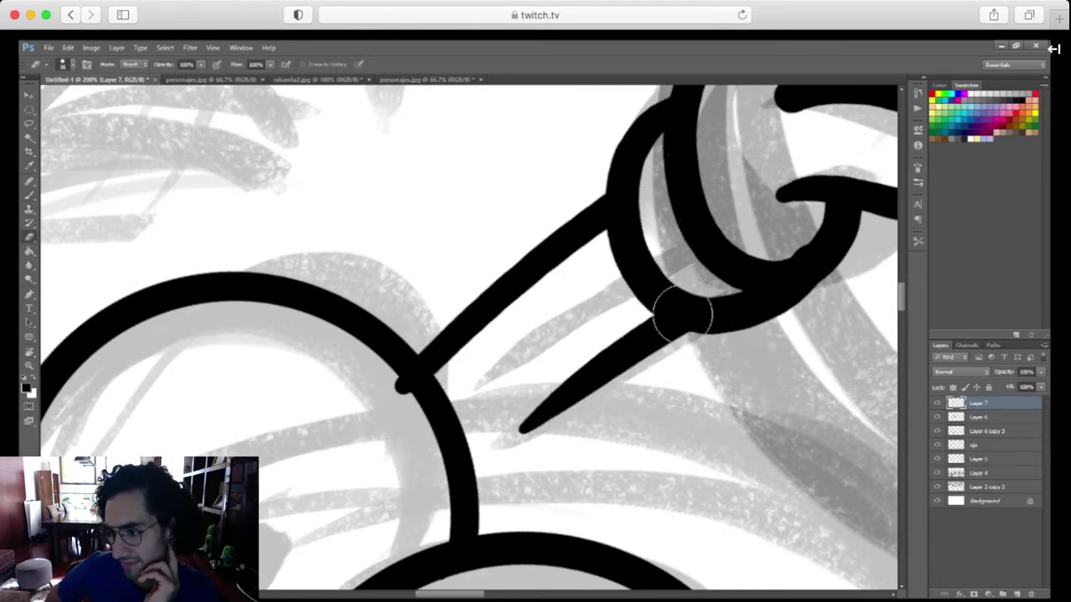
{"action": "left_click_drag", "start_coordinate": [408, 419], "coordinate": [394, 408]}
{"action": "key", "text": "ctrl+minus"}
{"action": "key", "text": "ctrl+minus"}
{"action": "key", "text": "ctrl+minus"}
{"action": "key", "text": "ctrl+minus"}
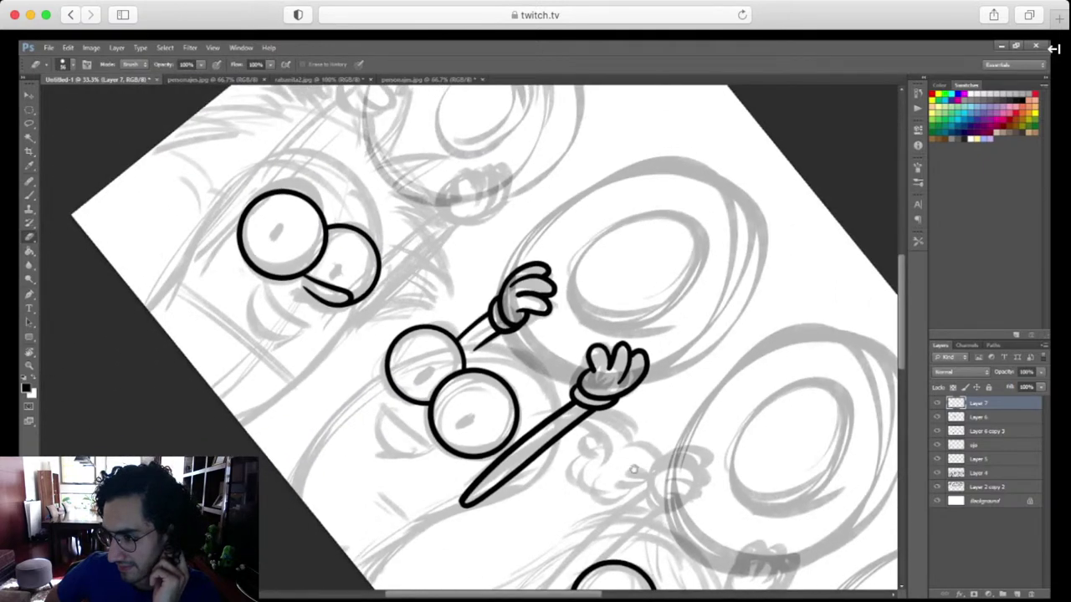
{"action": "key", "text": "r"}
{"action": "left_click_drag", "start_coordinate": [634, 470], "coordinate": [669, 345]}
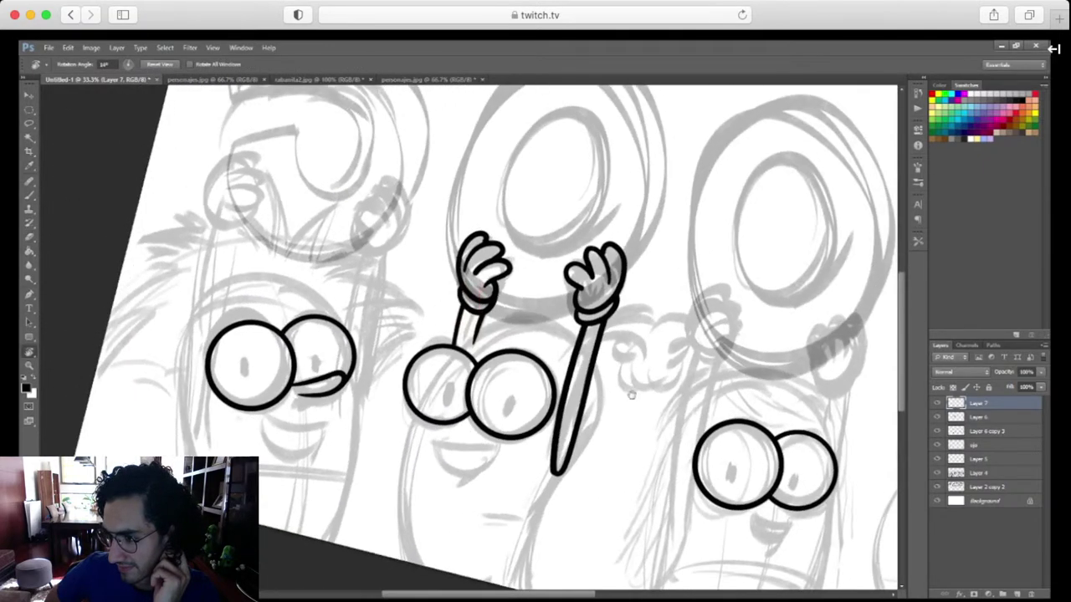
Thicken the ink line where the two outermost fingers meet on the second character's raised hand, above the long arm
{"action": "left_click_drag", "start_coordinate": [619, 435], "coordinate": [640, 348]}
{"action": "key", "text": "ctrl+plus"}
{"action": "key", "text": "ctrl+plus"}
{"action": "key", "text": "ctrl+plus"}
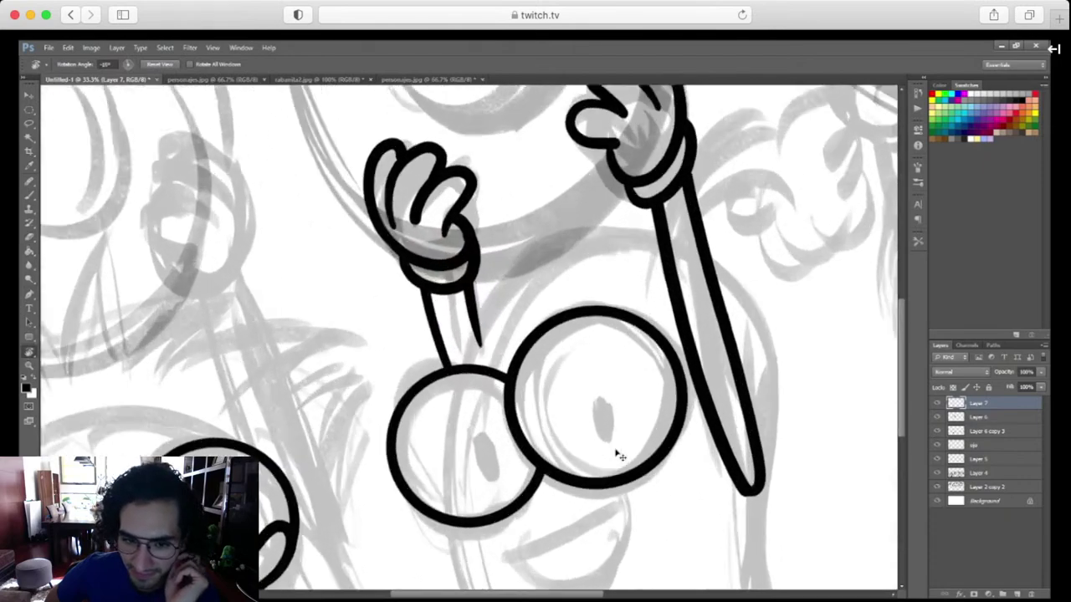
{"action": "left_click_drag", "start_coordinate": [701, 373], "coordinate": [604, 542]}
{"action": "left_click_drag", "start_coordinate": [703, 349], "coordinate": [640, 473]}
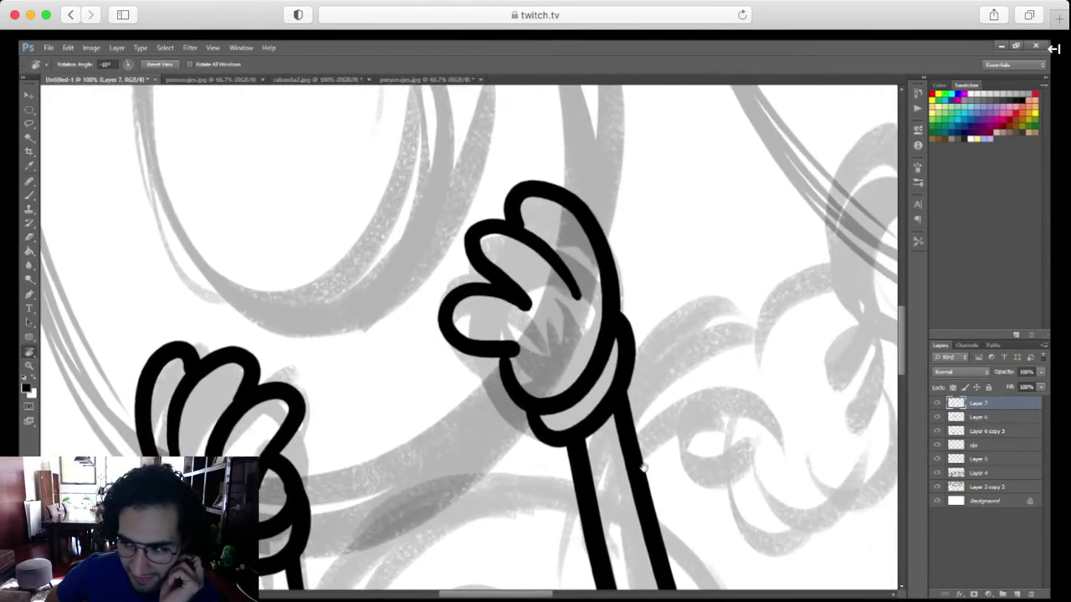
{"action": "key", "text": "ctrl+plus"}
{"action": "left_click_drag", "start_coordinate": [721, 408], "coordinate": [691, 497]}
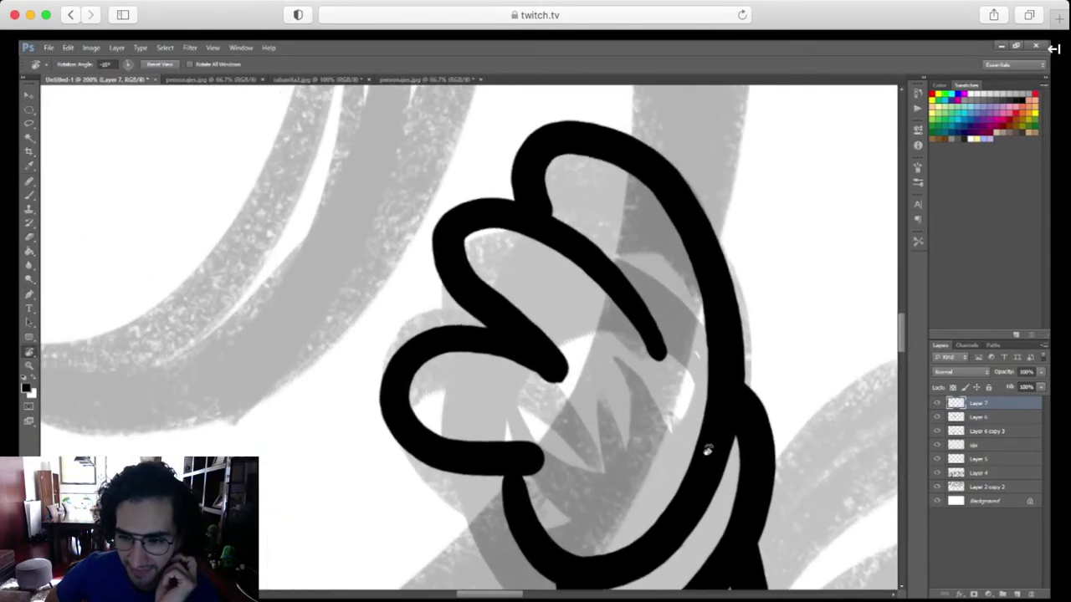
{"action": "key", "text": "b"}
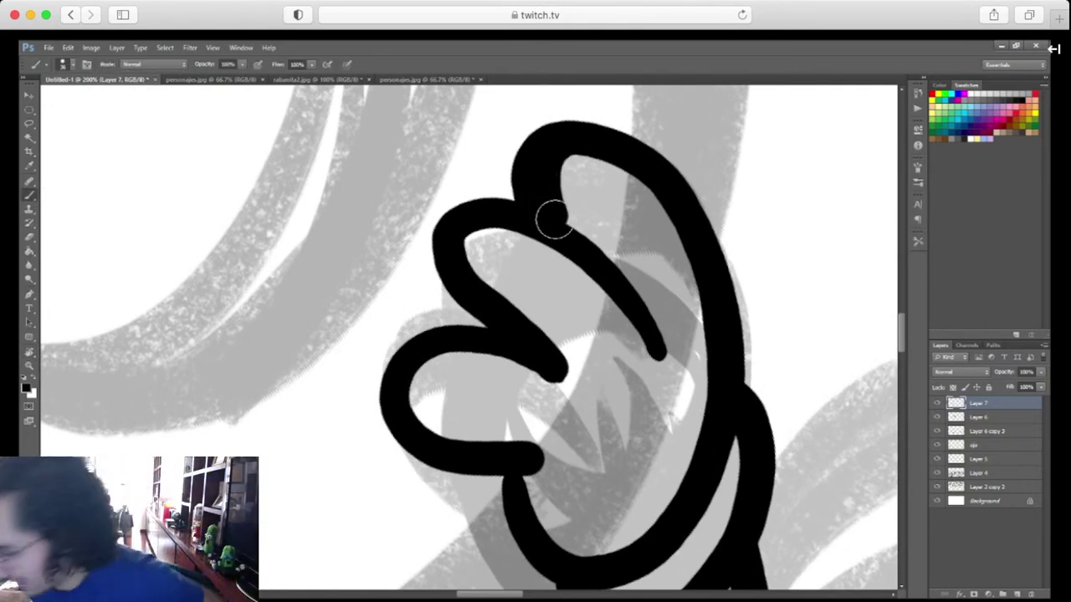
{"action": "key", "text": "ctrl+minus"}
{"action": "key", "text": "ctrl+minus"}
{"action": "key", "text": "ctrl+minus"}
{"action": "key", "text": "ctrl+minus"}
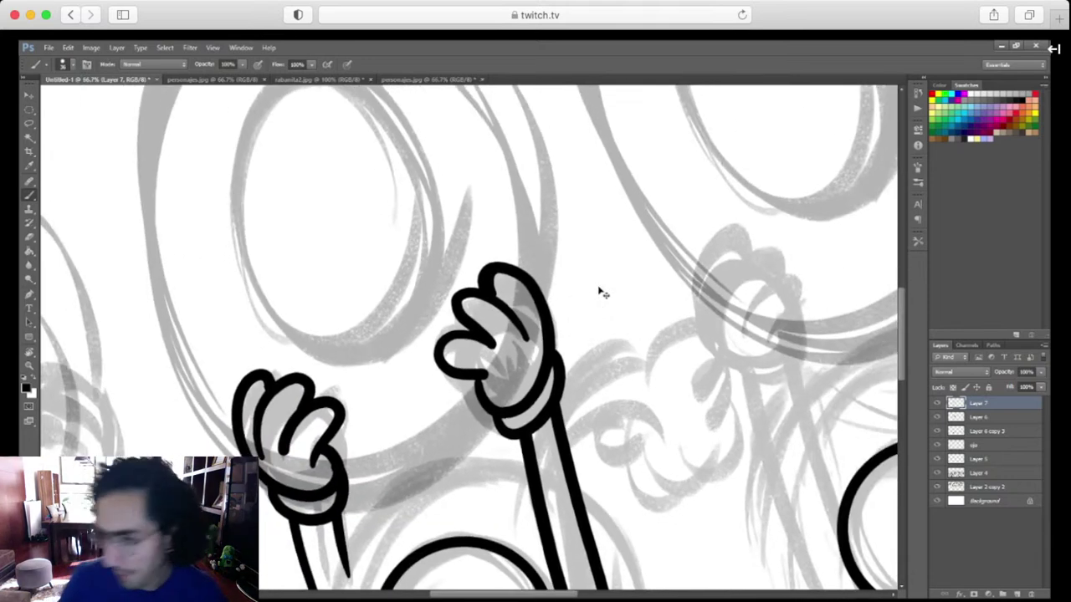
Straighten the canvas to 0° and merge Layer 7 with Layer 6, checking the merged artwork by toggling its visibility
{"action": "scroll", "coordinate": [611, 505], "scroll_direction": "down", "scroll_amount": 3}
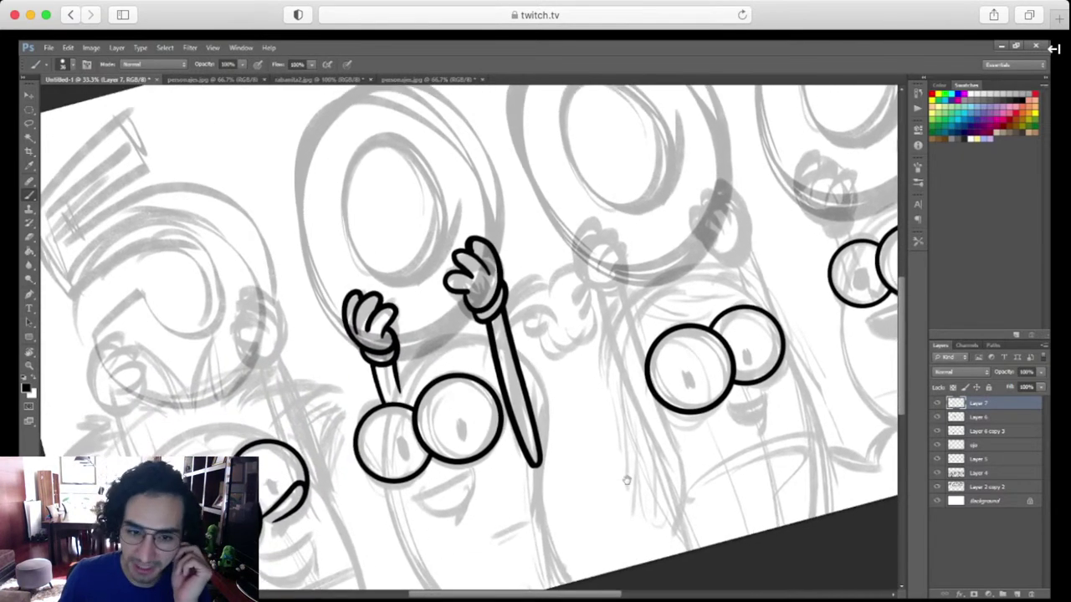
{"action": "left_click_drag", "start_coordinate": [625, 517], "coordinate": [577, 537]}
{"action": "key", "text": "r"}
{"action": "left_click_drag", "start_coordinate": [588, 523], "coordinate": [625, 486]}
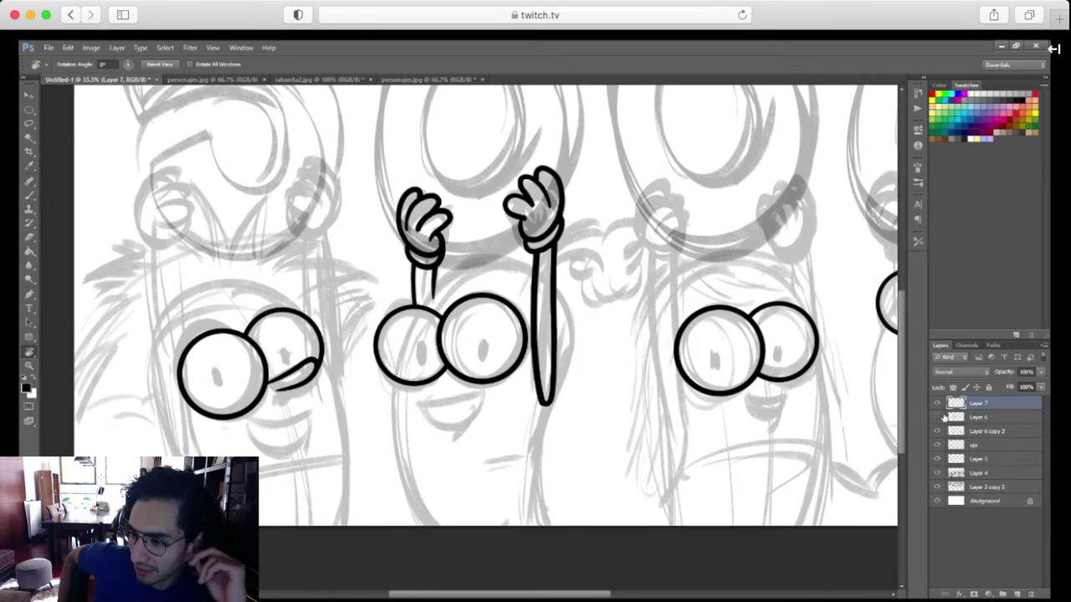
{"action": "left_click", "coordinate": [984, 416], "text": "shift"}
{"action": "key", "text": "ctrl+e"}
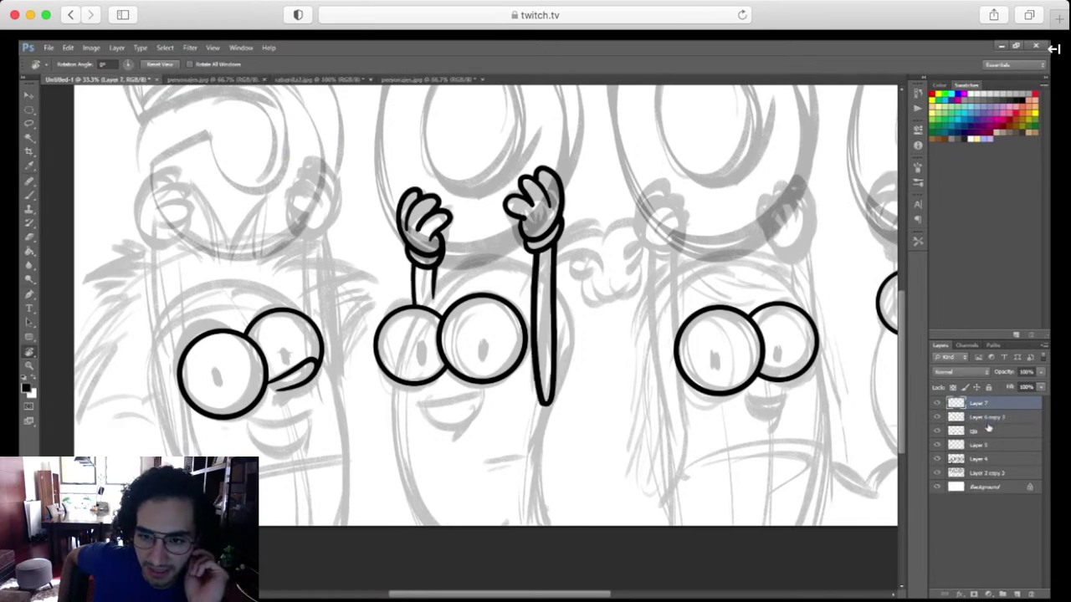
{"action": "left_click", "coordinate": [937, 404]}
{"action": "left_click", "coordinate": [938, 404]}
{"action": "left_click_drag", "start_coordinate": [748, 490], "coordinate": [722, 477]}
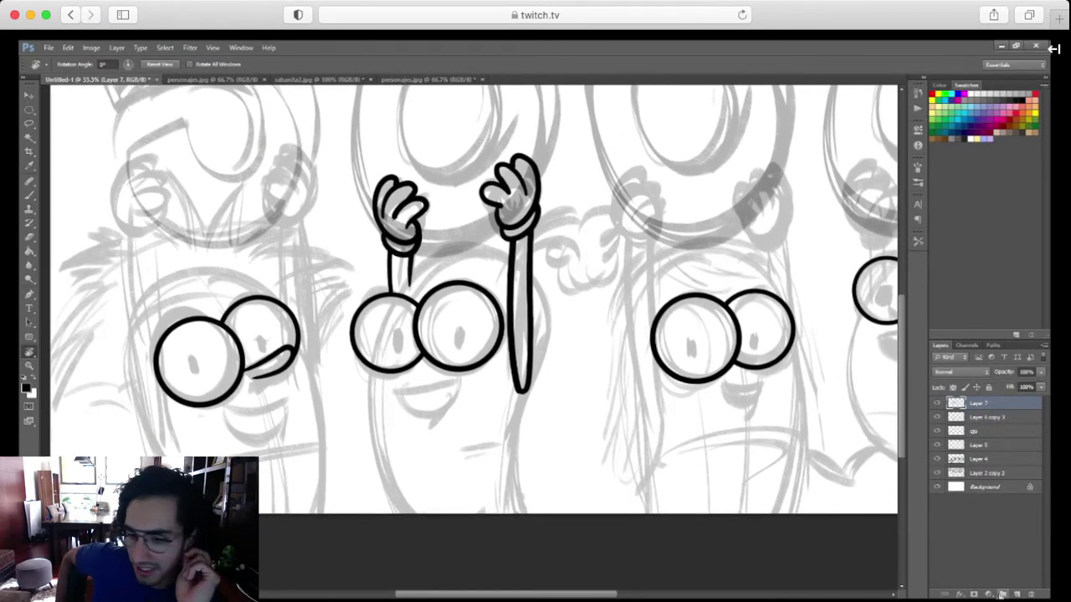
{"action": "scroll", "coordinate": [734, 519], "scroll_direction": "right", "scroll_amount": 3}
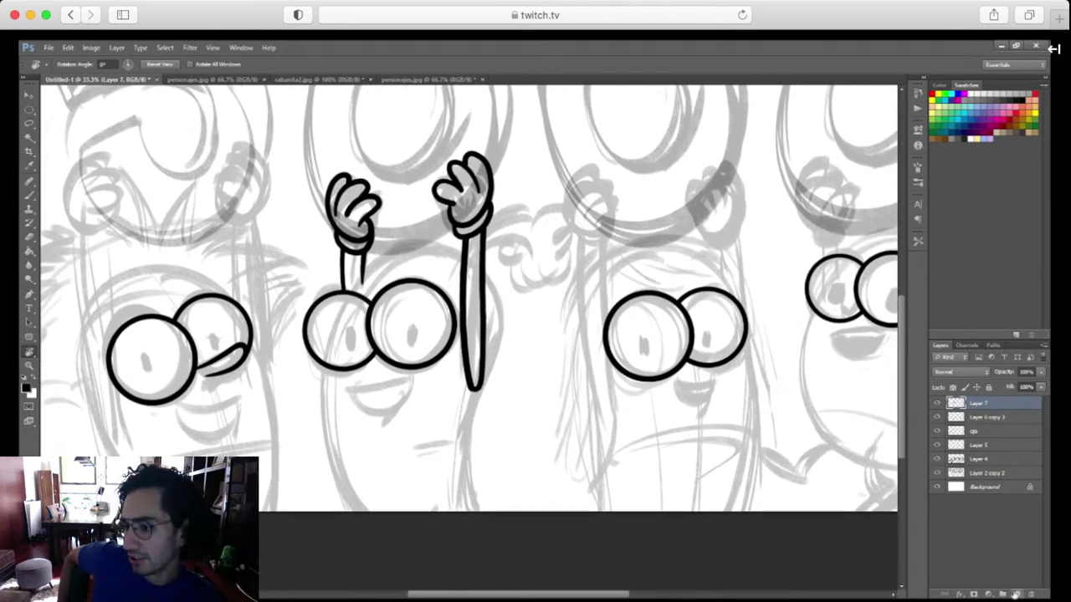
Add a new layer and ink both sides of the second character's body, from the canvas's lower edge up past the arm and to the smaller eye
{"action": "left_click", "coordinate": [1016, 594]}
{"action": "key", "text": "ctrl+plus"}
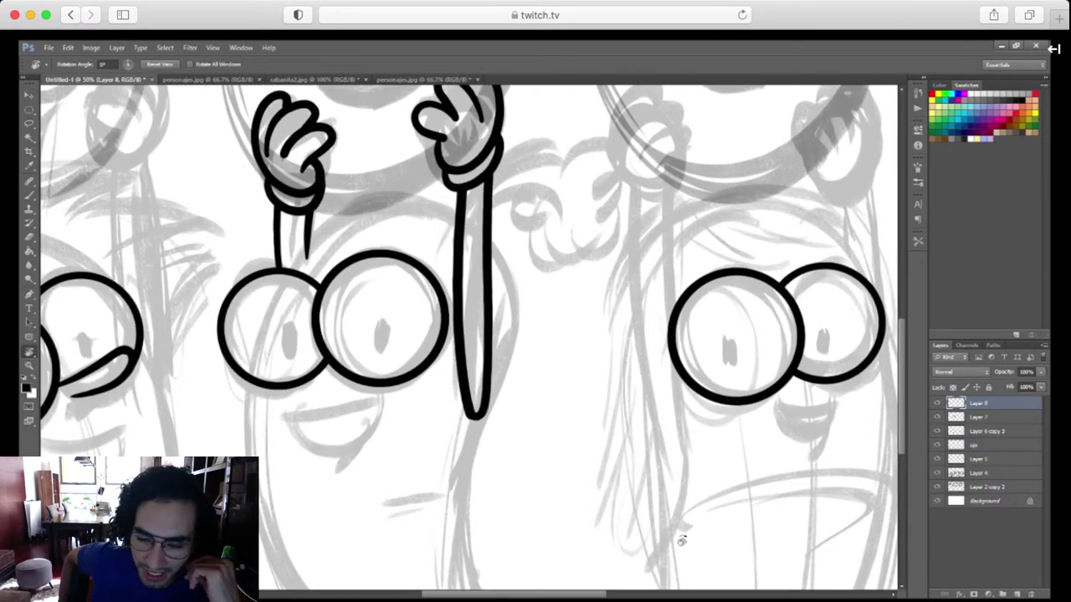
{"action": "scroll", "coordinate": [530, 399], "scroll_direction": "down", "scroll_amount": 3}
{"action": "key", "text": "b"}
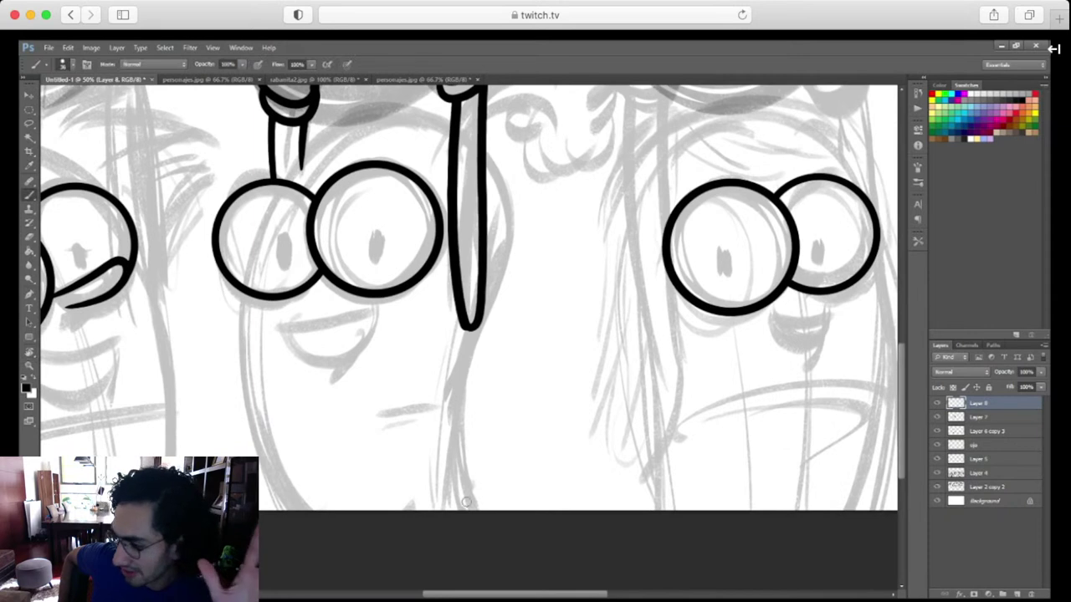
{"action": "left_click_drag", "start_coordinate": [463, 514], "coordinate": [519, 219]}
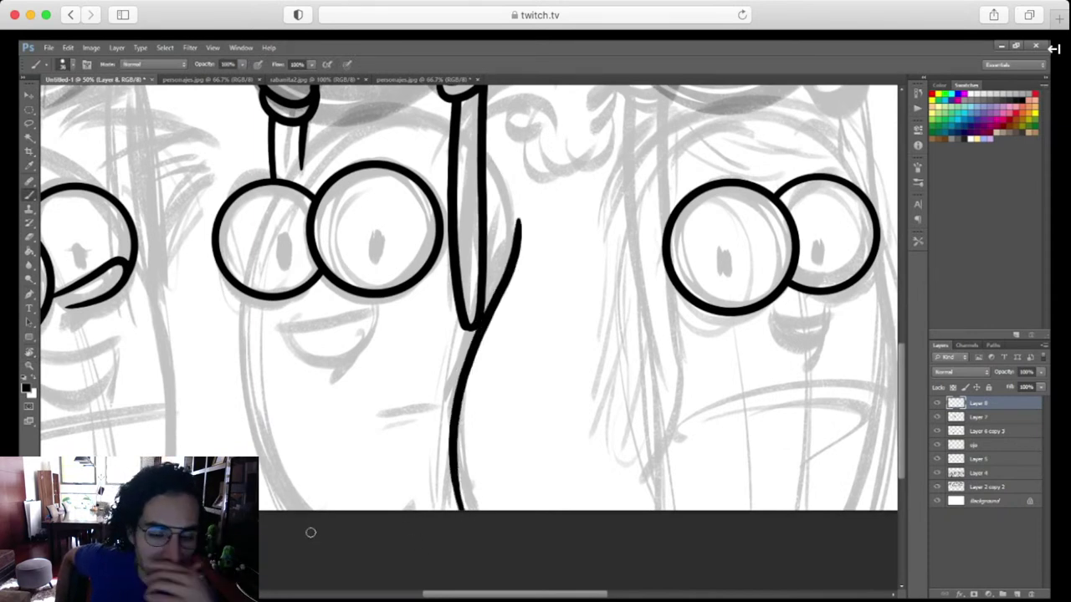
{"action": "left_click_drag", "start_coordinate": [310, 532], "coordinate": [242, 276]}
{"action": "key", "text": "e"}
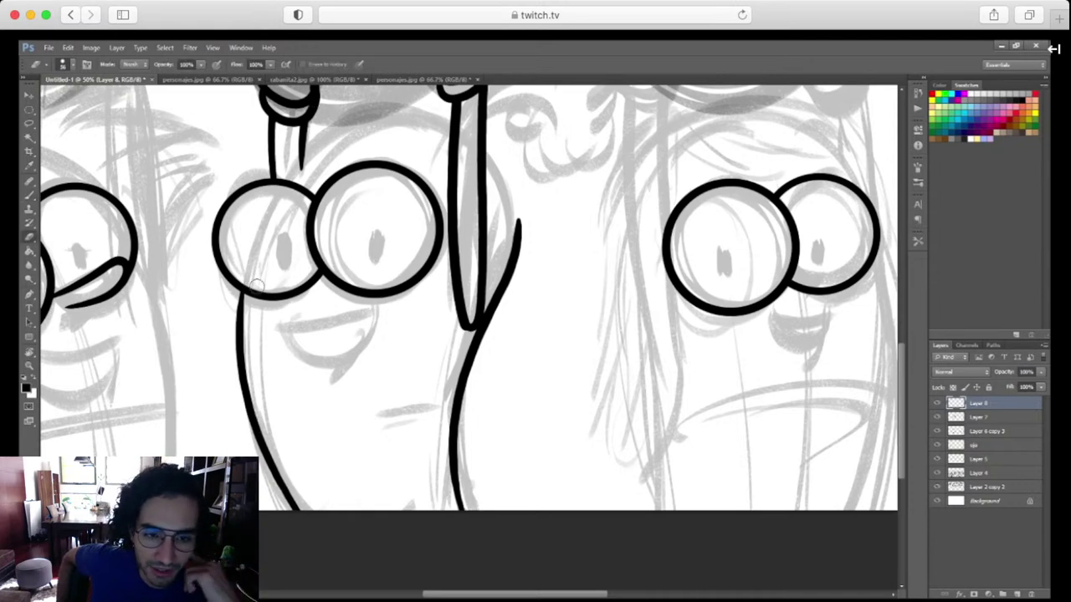
Ink the top of the second character's head as an arc from the smaller eye, over the larger eye, down to the body side
{"action": "left_click_drag", "start_coordinate": [386, 325], "coordinate": [428, 417]}
{"action": "key", "text": "ctrl+plus"}
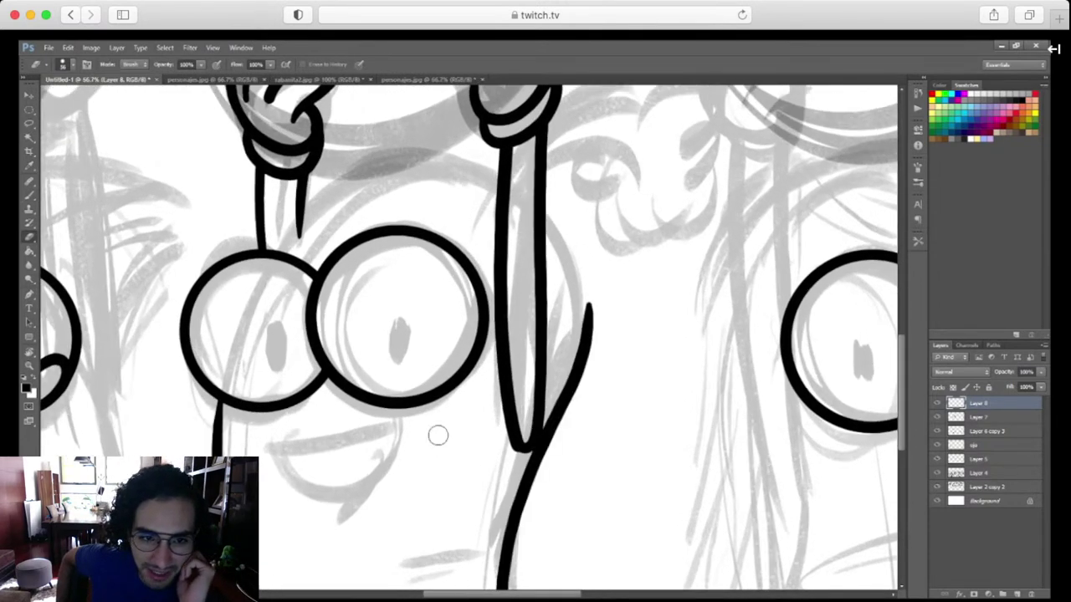
{"action": "key", "text": "ctrl+plus"}
{"action": "mouse_move", "coordinate": [654, 382]}
{"action": "left_mouse_down"}
{"action": "mouse_move", "coordinate": [751, 461]}
{"action": "mouse_move", "coordinate": [746, 471]}
{"action": "left_mouse_up"}
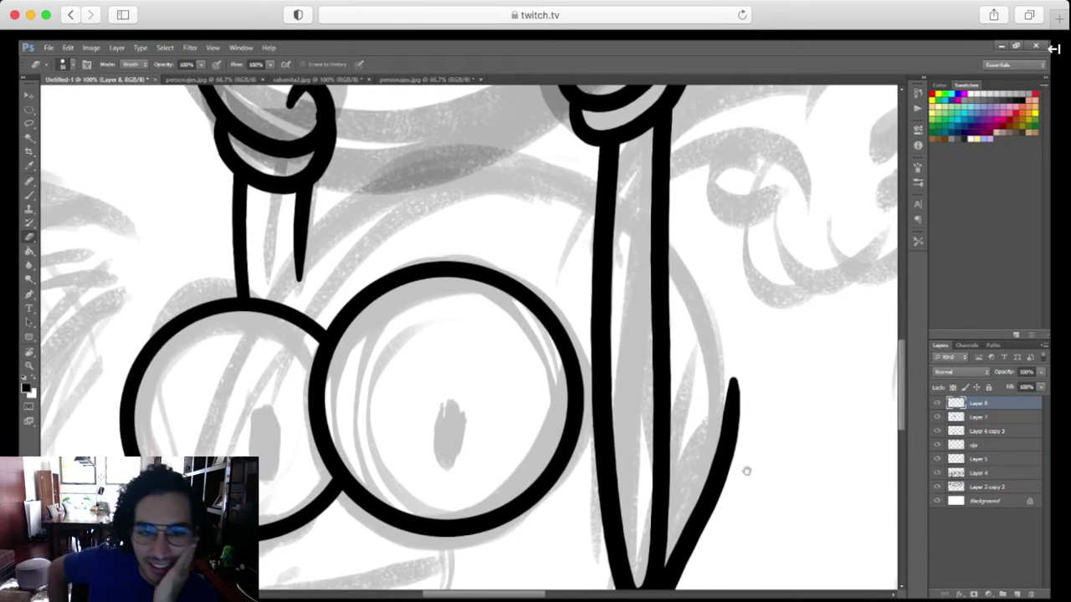
{"action": "key", "text": "b"}
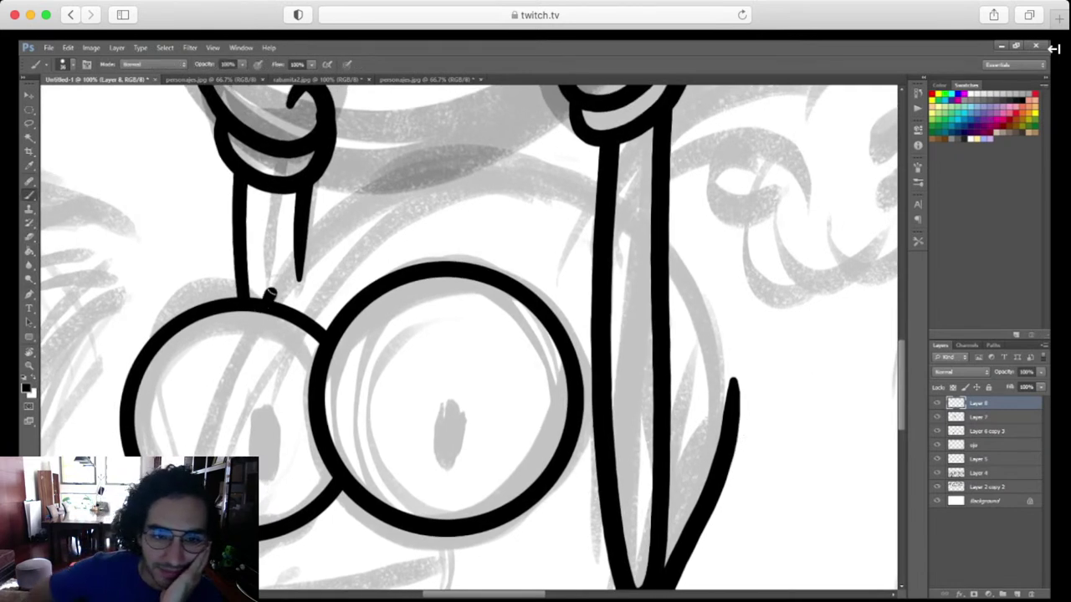
{"action": "mouse_move", "coordinate": [270, 295]}
{"action": "left_mouse_down"}
{"action": "mouse_move", "coordinate": [344, 211]}
{"action": "mouse_move", "coordinate": [474, 159]}
{"action": "mouse_move", "coordinate": [563, 173]}
{"action": "mouse_move", "coordinate": [653, 227]}
{"action": "mouse_move", "coordinate": [697, 277]}
{"action": "mouse_move", "coordinate": [725, 339]}
{"action": "mouse_move", "coordinate": [730, 388]}
{"action": "mouse_move", "coordinate": [716, 478]}
{"action": "mouse_move", "coordinate": [739, 461]}
{"action": "mouse_move", "coordinate": [726, 345]}
{"action": "mouse_move", "coordinate": [658, 241]}
{"action": "mouse_move", "coordinate": [531, 157]}
{"action": "mouse_move", "coordinate": [260, 268]}
{"action": "left_mouse_up"}
{"action": "scroll", "coordinate": [712, 518], "scroll_direction": "down", "scroll_amount": 1}
{"action": "key", "text": "ctrl+z"}
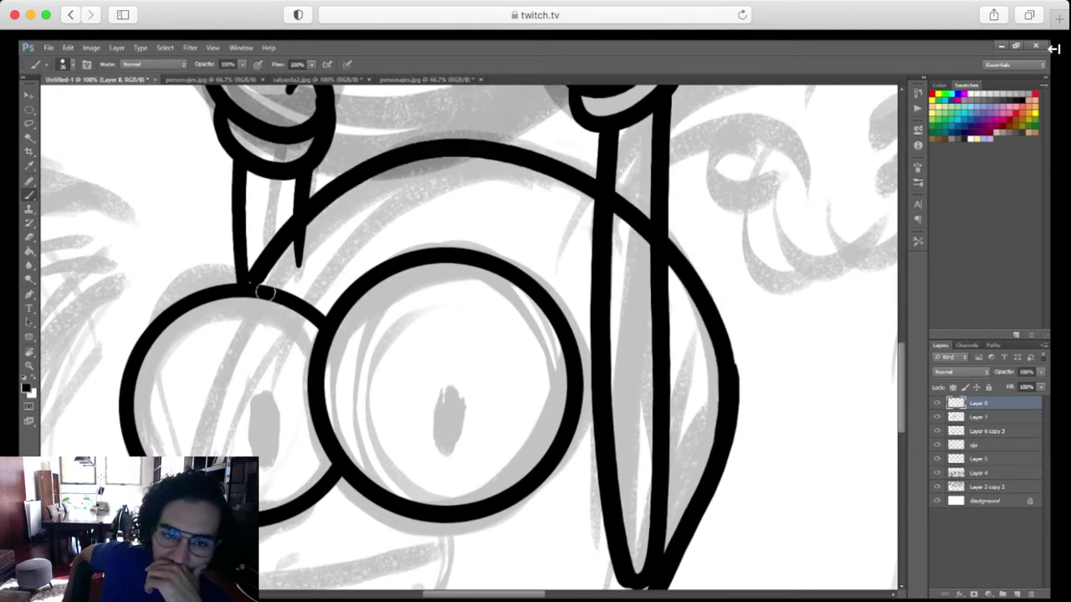
{"action": "key", "text": "ctrl+z"}
{"action": "left_click_drag", "start_coordinate": [732, 365], "coordinate": [707, 479]}
{"action": "mouse_move", "coordinate": [726, 408]}
{"action": "left_mouse_down"}
{"action": "mouse_move", "coordinate": [724, 352]}
{"action": "mouse_move", "coordinate": [667, 241]}
{"action": "left_mouse_up"}
{"action": "key", "text": "ctrl+z"}
{"action": "mouse_move", "coordinate": [729, 400]}
{"action": "left_mouse_down"}
{"action": "mouse_move", "coordinate": [726, 345]}
{"action": "mouse_move", "coordinate": [696, 279]}
{"action": "mouse_move", "coordinate": [613, 194]}
{"action": "mouse_move", "coordinate": [509, 150]}
{"action": "mouse_move", "coordinate": [359, 184]}
{"action": "mouse_move", "coordinate": [275, 275]}
{"action": "left_mouse_up"}
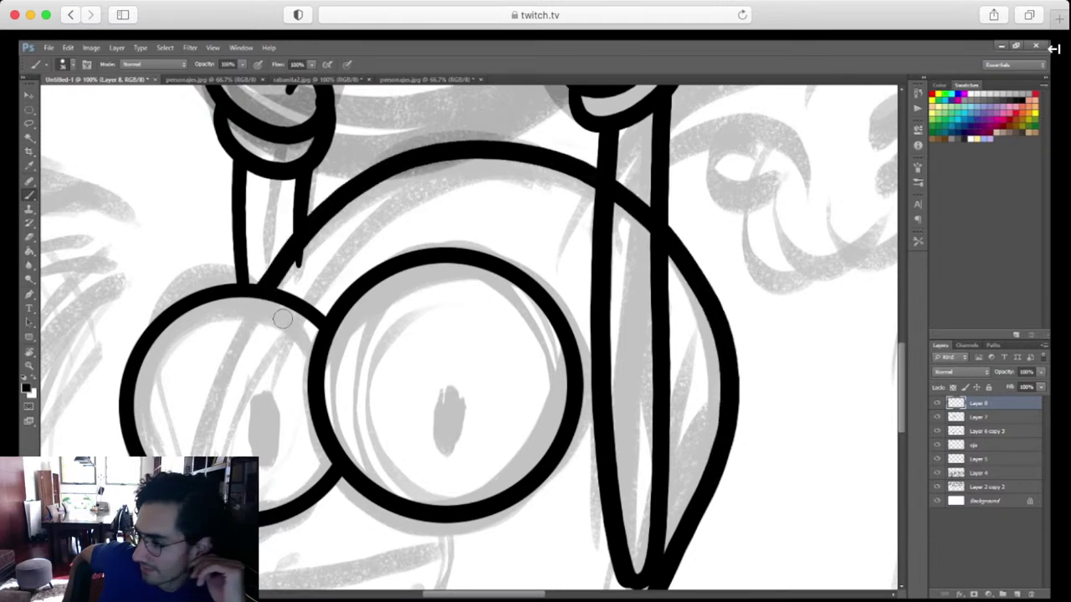
Erase the short arm's line end inside the head on Layer 7 and the head outline crossing the long arm on Layer 8
{"action": "scroll", "coordinate": [533, 437], "scroll_direction": "up", "scroll_amount": 1}
{"action": "left_click", "coordinate": [939, 418]}
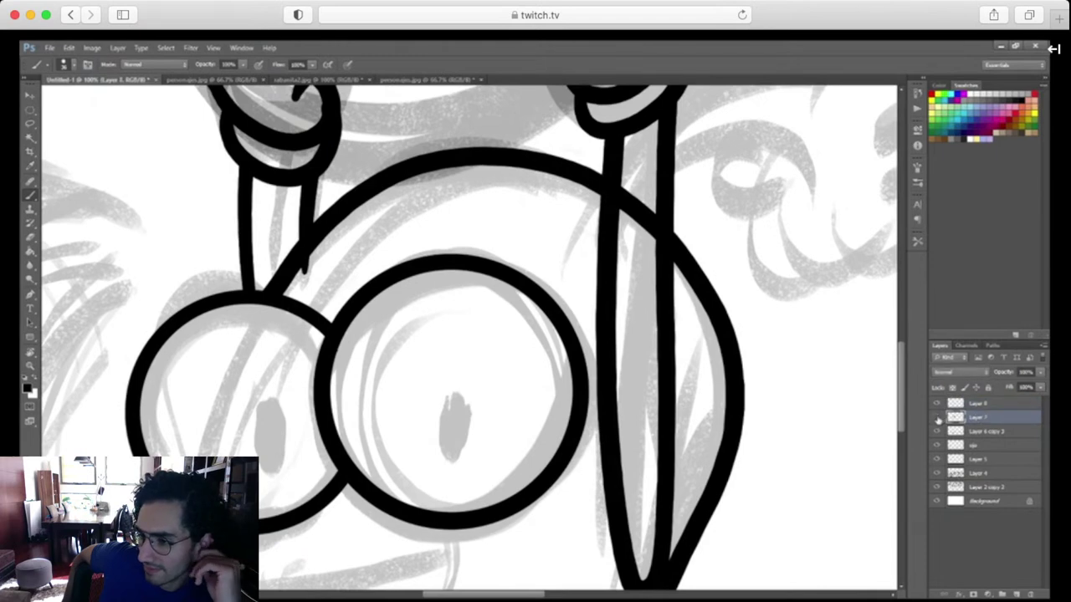
{"action": "key", "text": "e"}
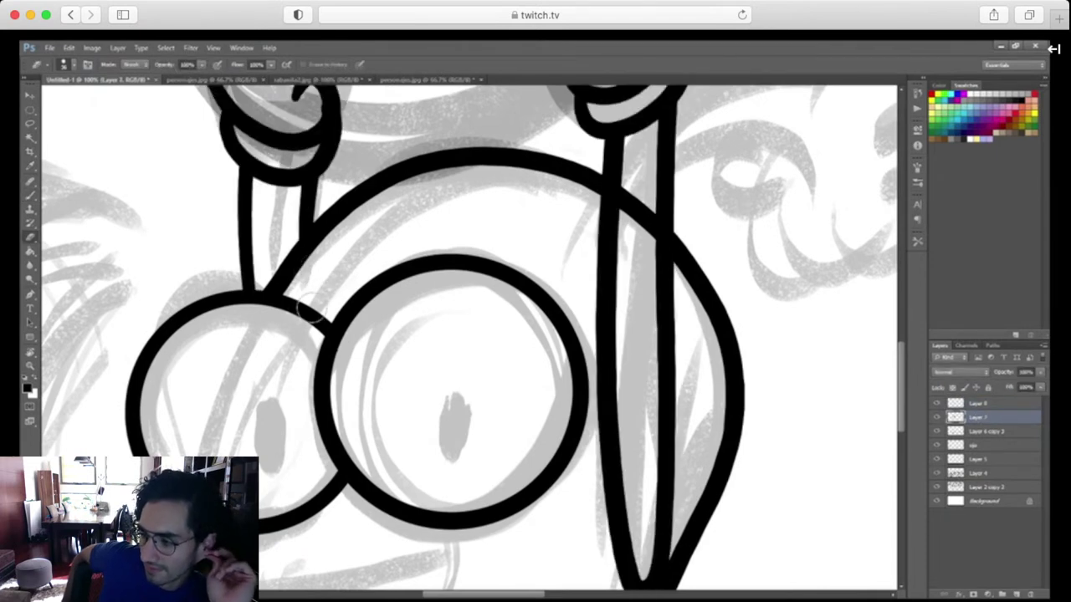
{"action": "left_click_drag", "start_coordinate": [637, 400], "coordinate": [540, 454]}
{"action": "left_click", "coordinate": [978, 404]}
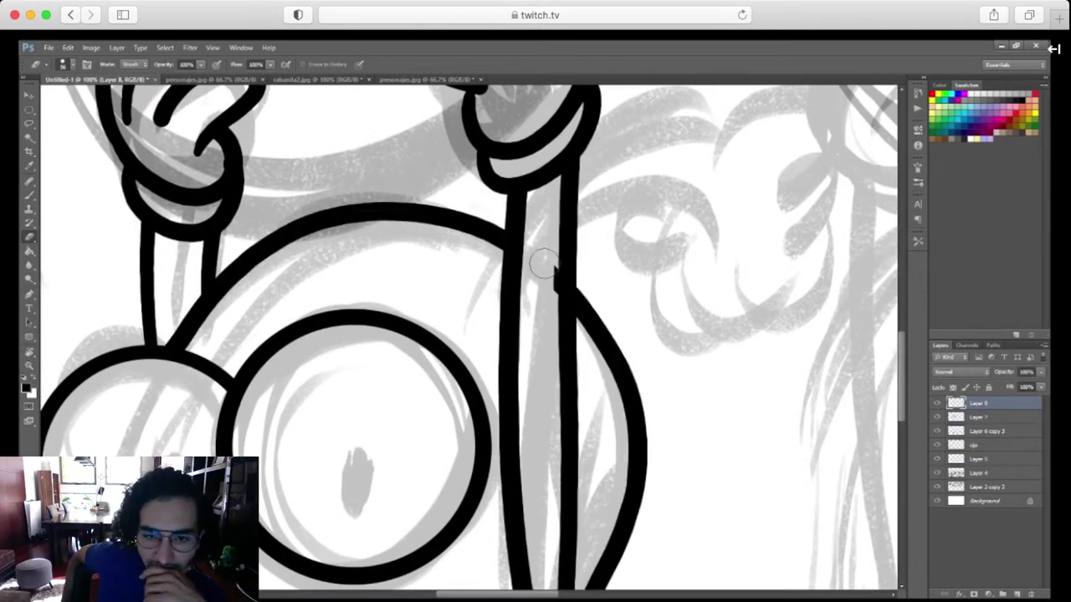
Add a new layer and ink two roughly parallel arcs from the long arm across the curled shape sketched between the second and third characters
{"action": "left_click_drag", "start_coordinate": [593, 292], "coordinate": [460, 433]}
{"action": "key", "text": "r"}
{"action": "left_click_drag", "start_coordinate": [626, 418], "coordinate": [650, 376]}
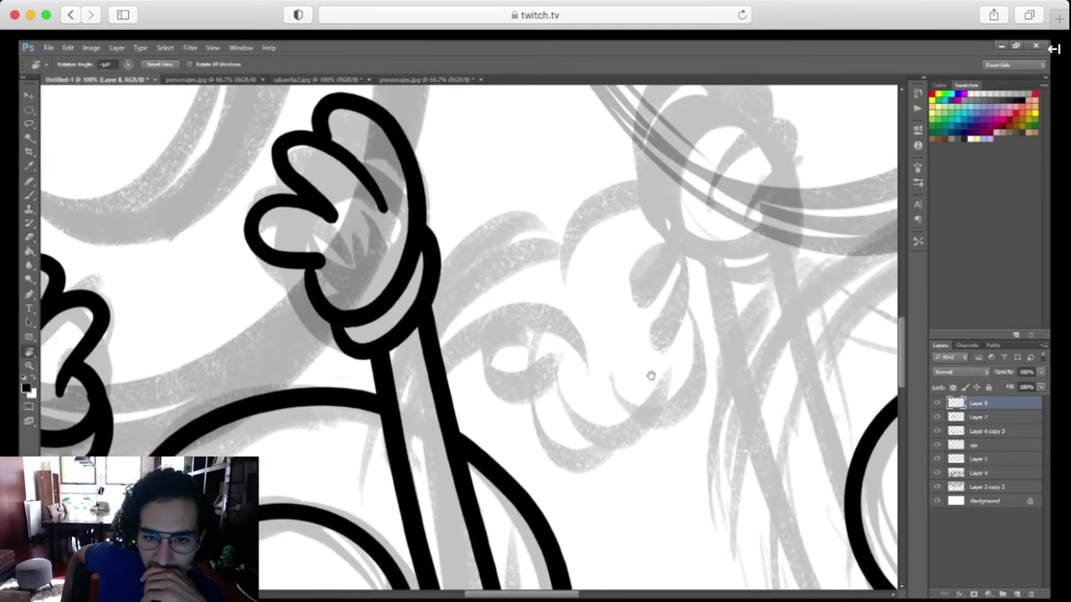
{"action": "left_click", "coordinate": [1017, 594]}
{"action": "scroll", "coordinate": [658, 471], "scroll_direction": "down", "scroll_amount": 1}
{"action": "scroll", "coordinate": [658, 471], "scroll_direction": "right", "scroll_amount": 1}
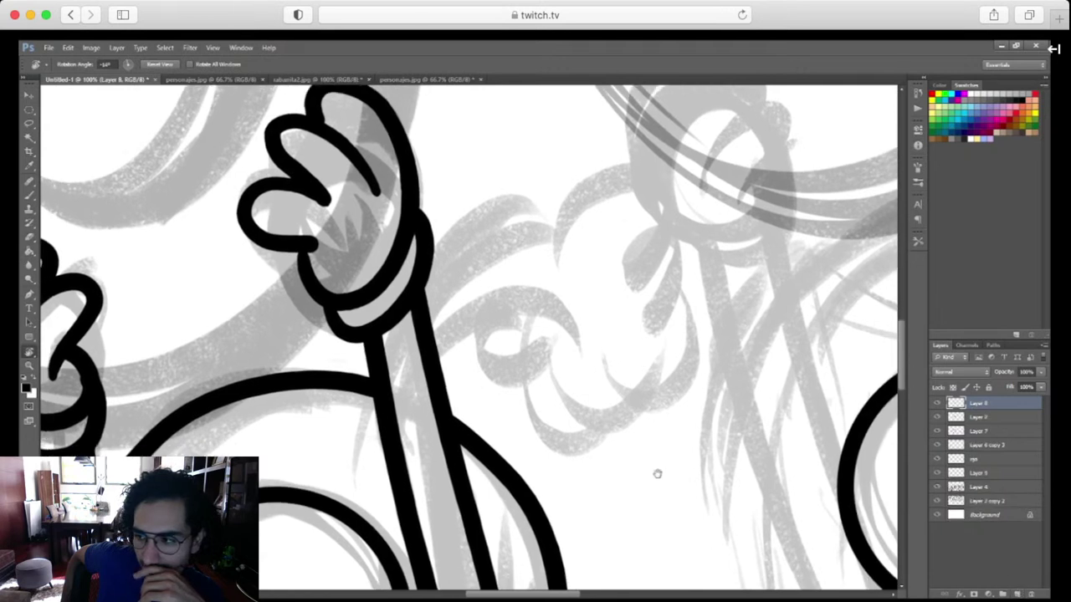
{"action": "key", "text": "b"}
{"action": "mouse_move", "coordinate": [397, 393]}
{"action": "left_mouse_down"}
{"action": "mouse_move", "coordinate": [570, 326]}
{"action": "mouse_move", "coordinate": [406, 378]}
{"action": "left_mouse_up"}
{"action": "key", "text": "ctrl+z"}
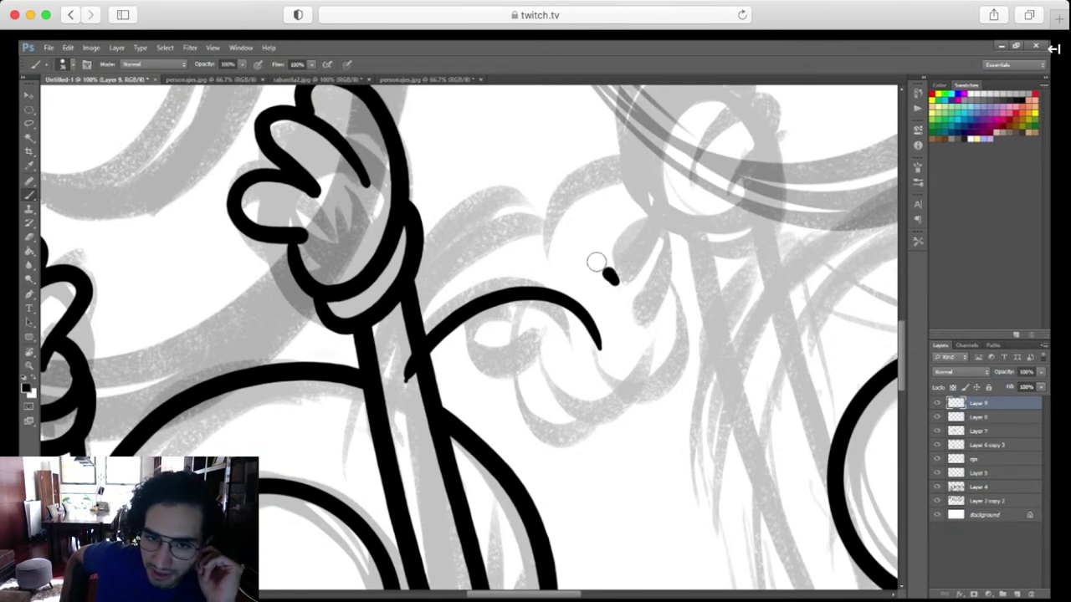
{"action": "left_click_drag", "start_coordinate": [597, 262], "coordinate": [396, 336]}
{"action": "key", "text": "ctrl+z"}
{"action": "left_click_drag", "start_coordinate": [608, 283], "coordinate": [378, 355]}
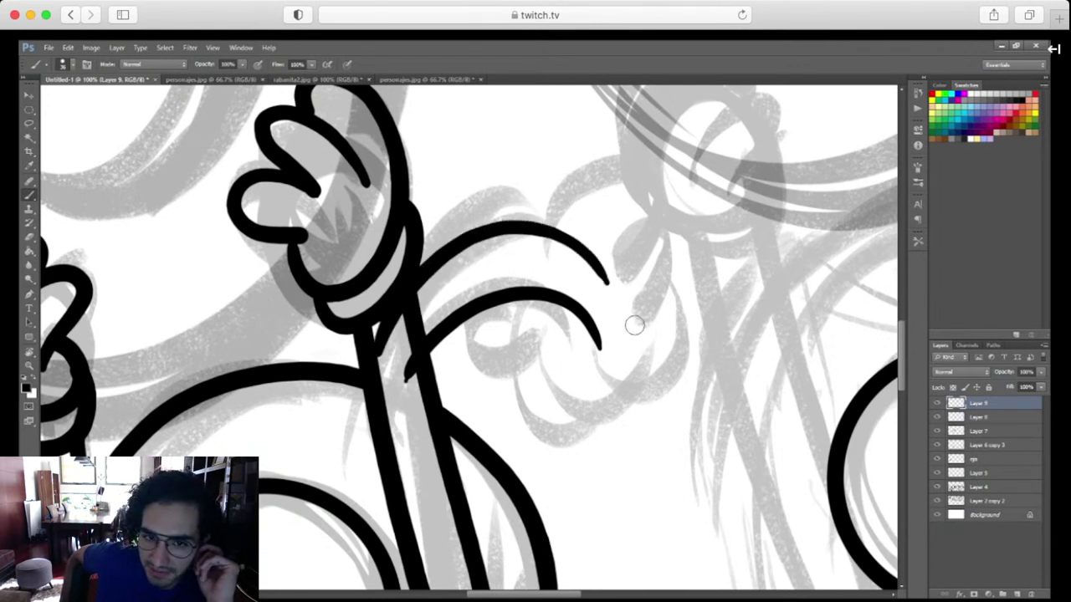
Undo the small curl under the lower arc and erase the ends of both arcs that overlap the arm and cuff
{"action": "left_click_drag", "start_coordinate": [520, 308], "coordinate": [495, 355]}
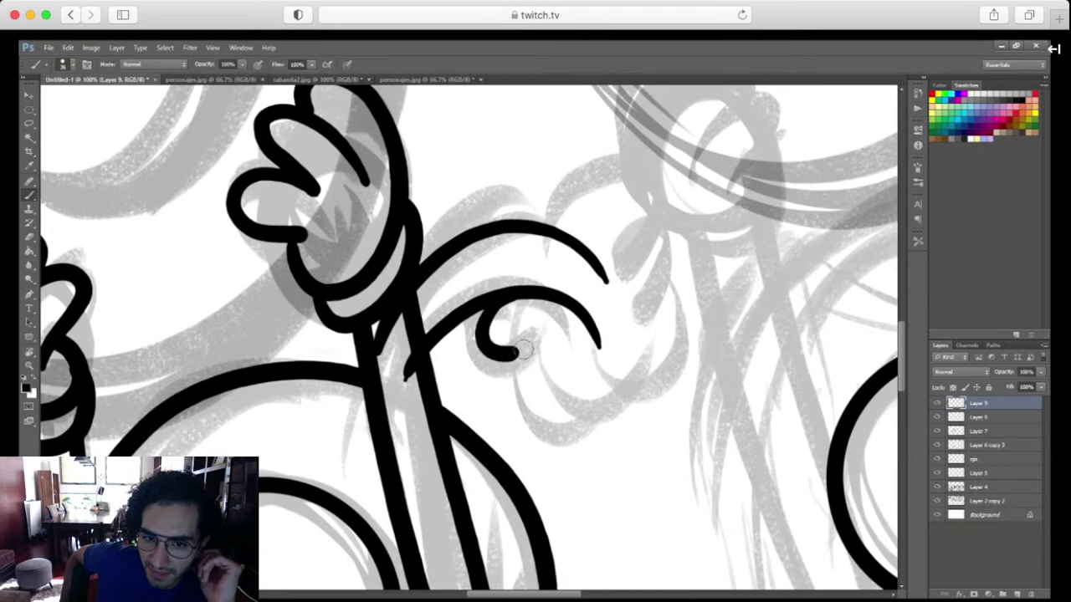
{"action": "key", "text": "ctrl+z"}
{"action": "key", "text": "ctrl+plus"}
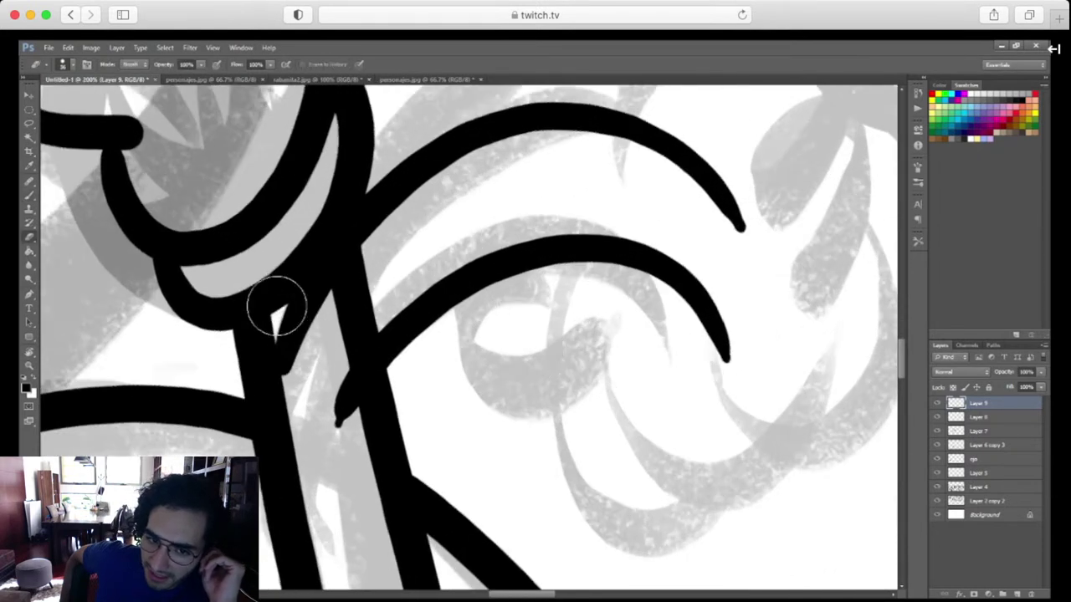
{"action": "left_click_drag", "start_coordinate": [616, 441], "coordinate": [447, 540]}
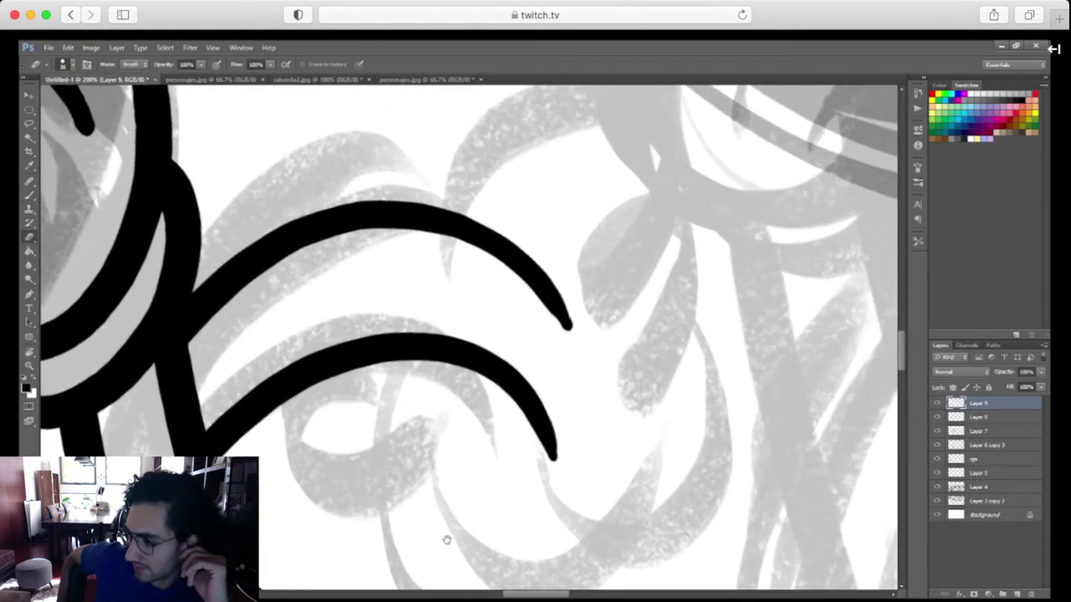
{"action": "key", "text": "ctrl+minus"}
{"action": "scroll", "coordinate": [625, 489], "scroll_direction": "down", "scroll_amount": 1}
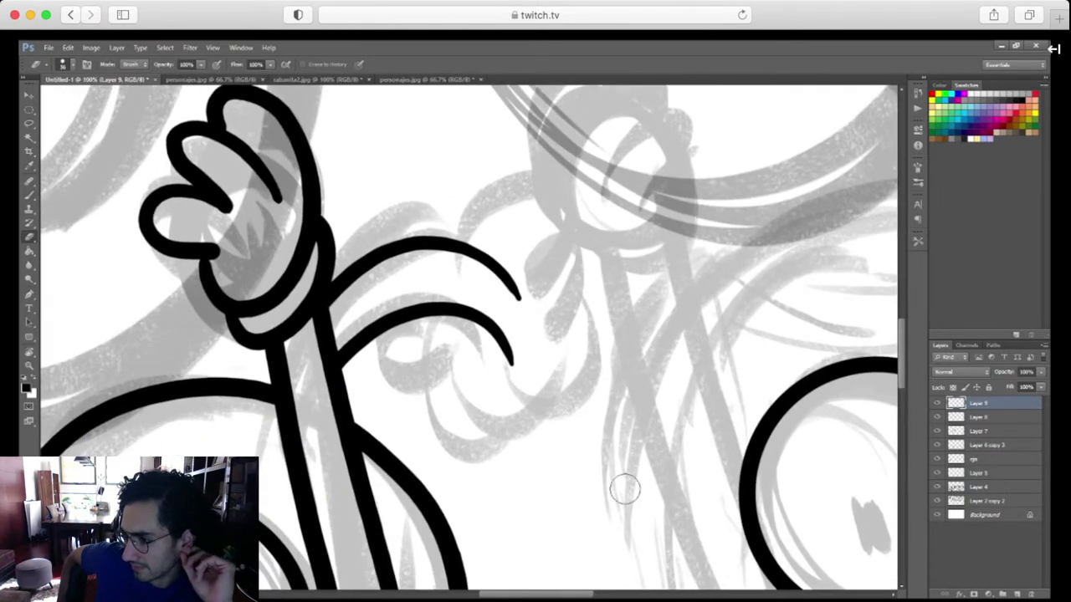
Ink the small curl under the lower arc and the rounded lobes forming the outer contour of the curled shape
{"action": "key", "text": "ctrl+plus"}
{"action": "scroll", "coordinate": [625, 489], "scroll_direction": "down", "scroll_amount": 2}
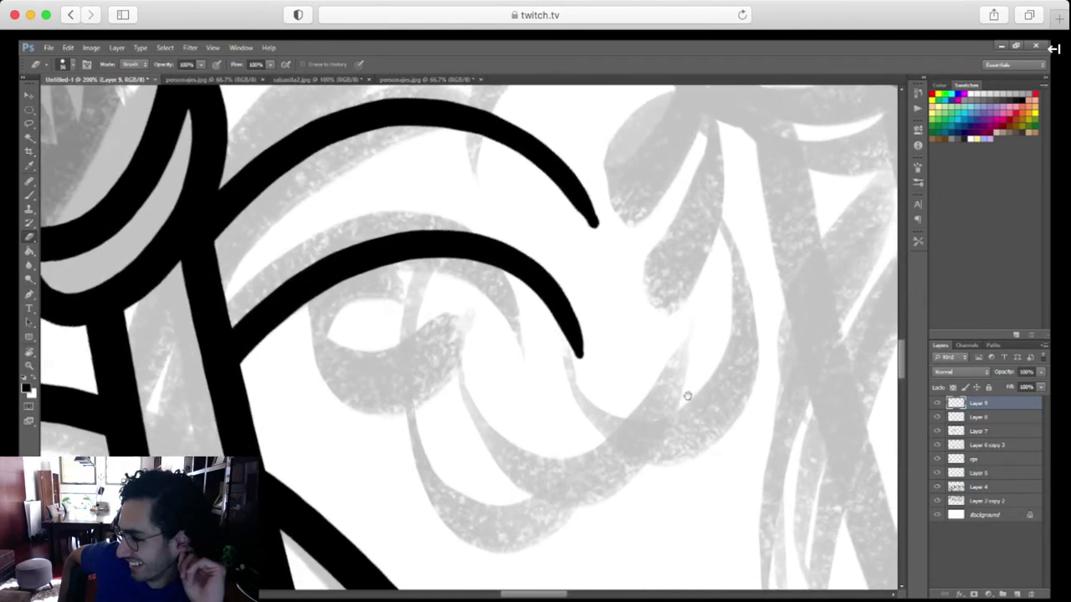
{"action": "key", "text": "b"}
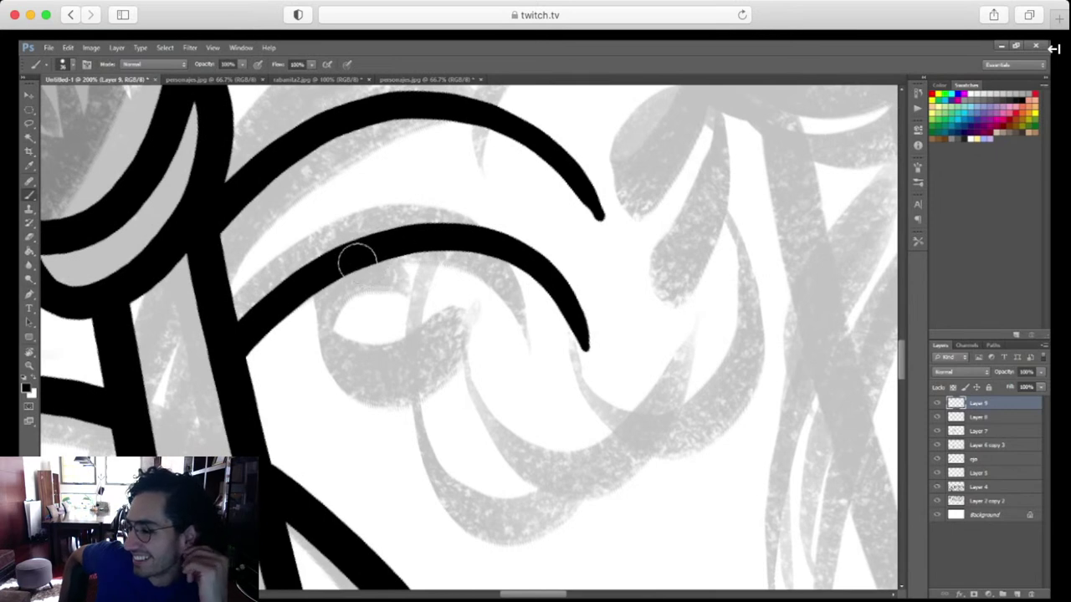
{"action": "left_click_drag", "start_coordinate": [357, 261], "coordinate": [414, 360]}
{"action": "key", "text": "ctrl+z"}
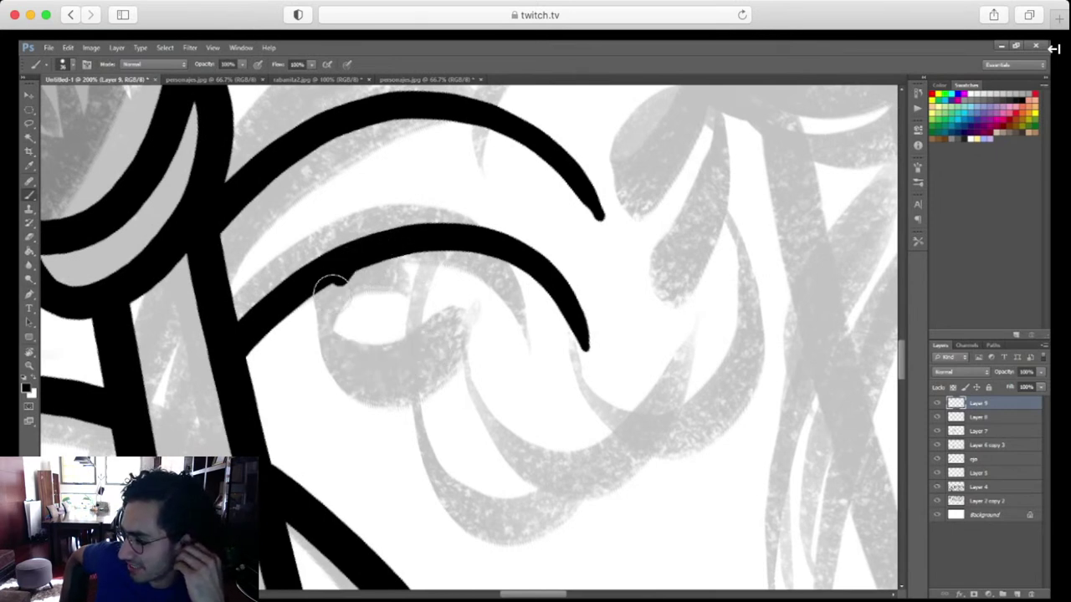
{"action": "mouse_move", "coordinate": [333, 283]}
{"action": "left_mouse_down"}
{"action": "mouse_move", "coordinate": [400, 368]}
{"action": "mouse_move", "coordinate": [481, 523]}
{"action": "mouse_move", "coordinate": [609, 449]}
{"action": "mouse_move", "coordinate": [732, 473]}
{"action": "mouse_move", "coordinate": [726, 209]}
{"action": "mouse_move", "coordinate": [658, 314]}
{"action": "mouse_move", "coordinate": [661, 415]}
{"action": "mouse_move", "coordinate": [632, 308]}
{"action": "mouse_move", "coordinate": [605, 323]}
{"action": "mouse_move", "coordinate": [419, 219]}
{"action": "mouse_move", "coordinate": [374, 273]}
{"action": "left_mouse_up"}
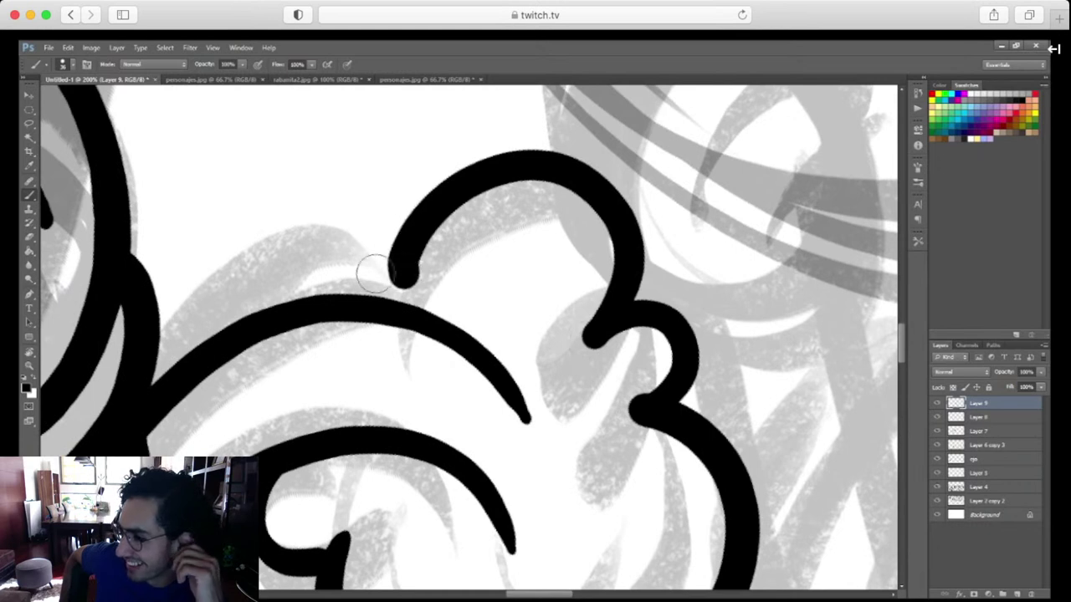
{"action": "mouse_move", "coordinate": [221, 333]}
{"action": "left_mouse_down"}
{"action": "mouse_move", "coordinate": [215, 302]}
{"action": "mouse_move", "coordinate": [327, 232]}
{"action": "mouse_move", "coordinate": [394, 271]}
{"action": "mouse_move", "coordinate": [408, 302]}
{"action": "mouse_move", "coordinate": [485, 176]}
{"action": "left_mouse_up"}
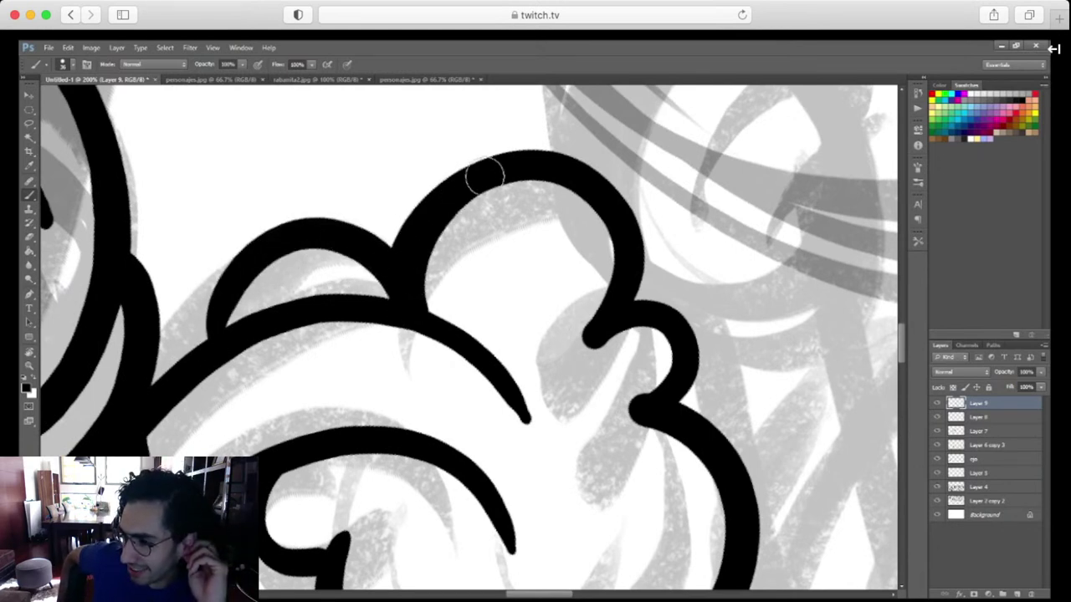
Thicken the ink line at the lower end of the curled shape's large lobe where it meets the small lobe
{"action": "left_click_drag", "start_coordinate": [619, 241], "coordinate": [604, 318]}
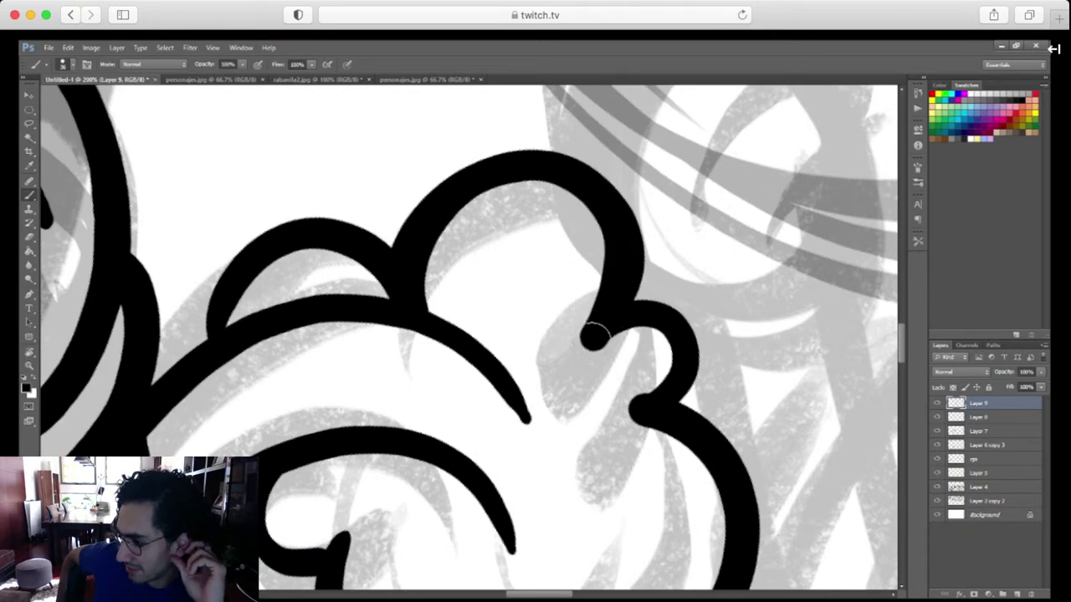
{"action": "key", "text": "ctrl+minus"}
{"action": "key", "text": "ctrl+minus"}
{"action": "key", "text": "ctrl+minus"}
{"action": "key", "text": "ctrl+minus"}
{"action": "key", "text": "ctrl+minus"}
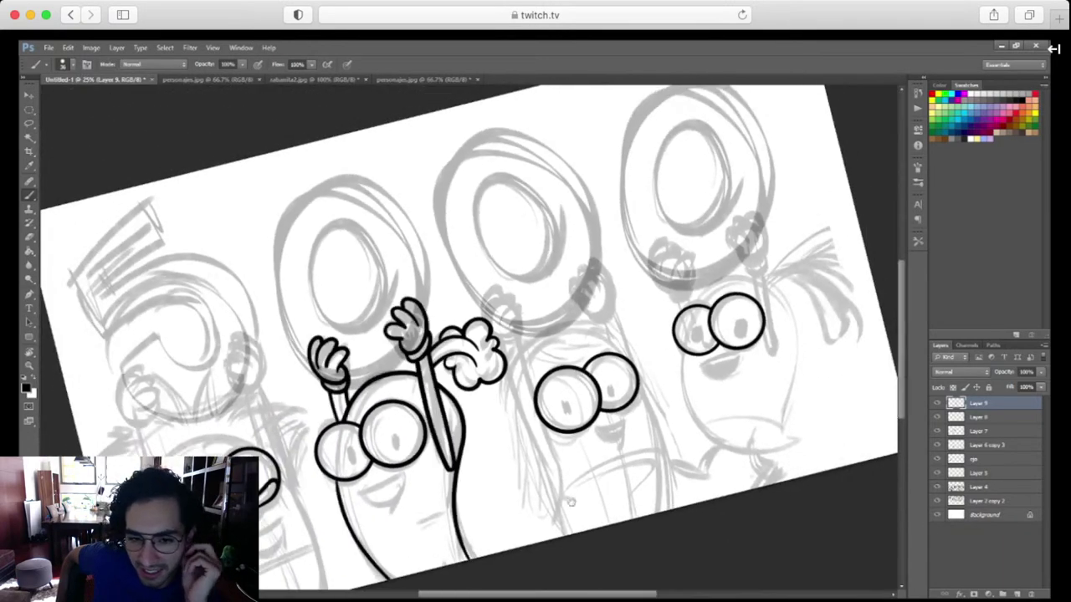
Ink two short, nearly parallel crease lines over the sketched marks on the second character's belly
{"action": "left_click_drag", "start_coordinate": [569, 481], "coordinate": [635, 412]}
{"action": "scroll", "coordinate": [628, 524], "scroll_direction": "up", "scroll_amount": 3}
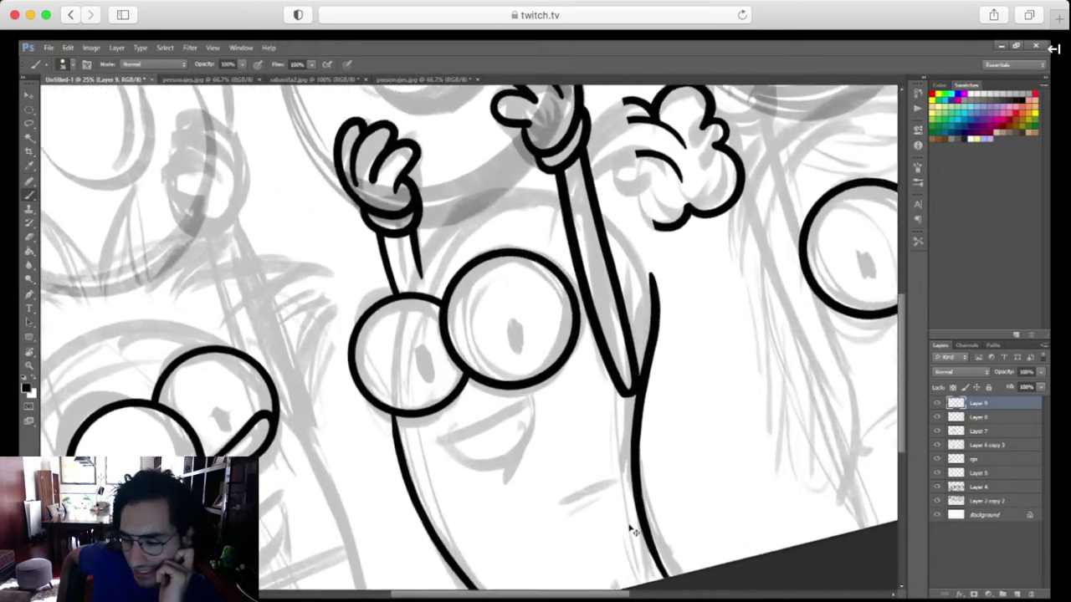
{"action": "scroll", "coordinate": [628, 524], "scroll_direction": "down", "scroll_amount": 2}
{"action": "scroll", "coordinate": [669, 363], "scroll_direction": "up", "scroll_amount": 5}
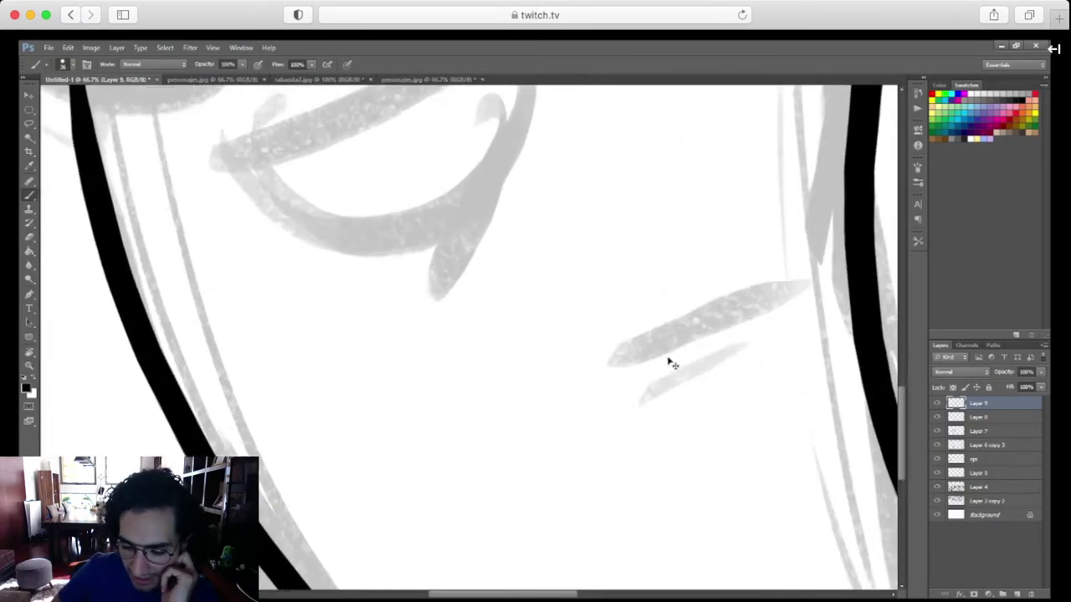
{"action": "scroll", "coordinate": [684, 414], "scroll_direction": "right", "scroll_amount": 3}
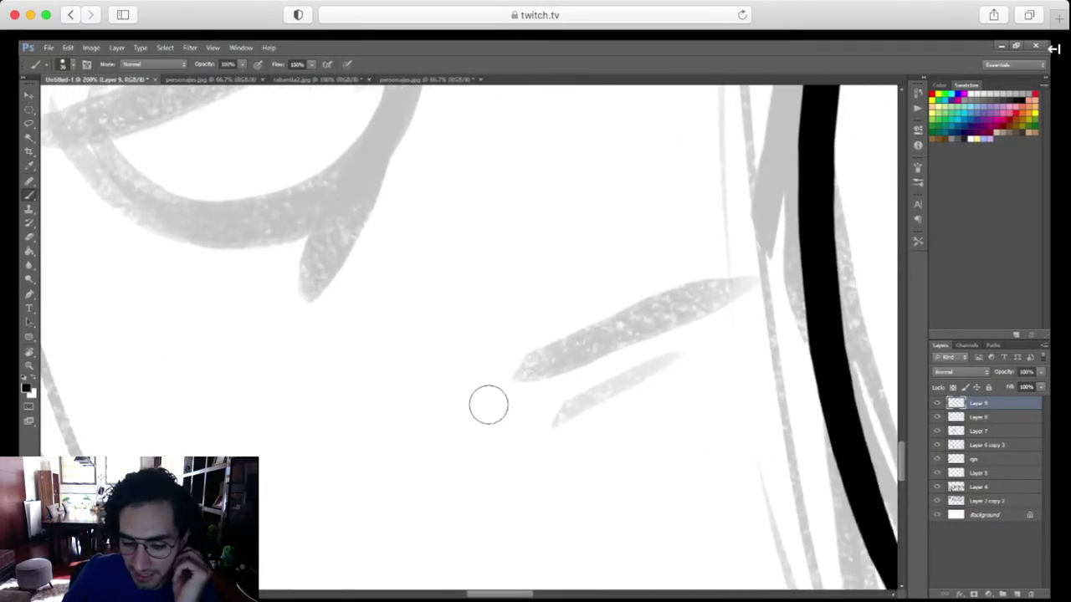
{"action": "left_click_drag", "start_coordinate": [497, 397], "coordinate": [711, 299]}
{"action": "left_click_drag", "start_coordinate": [517, 413], "coordinate": [677, 347]}
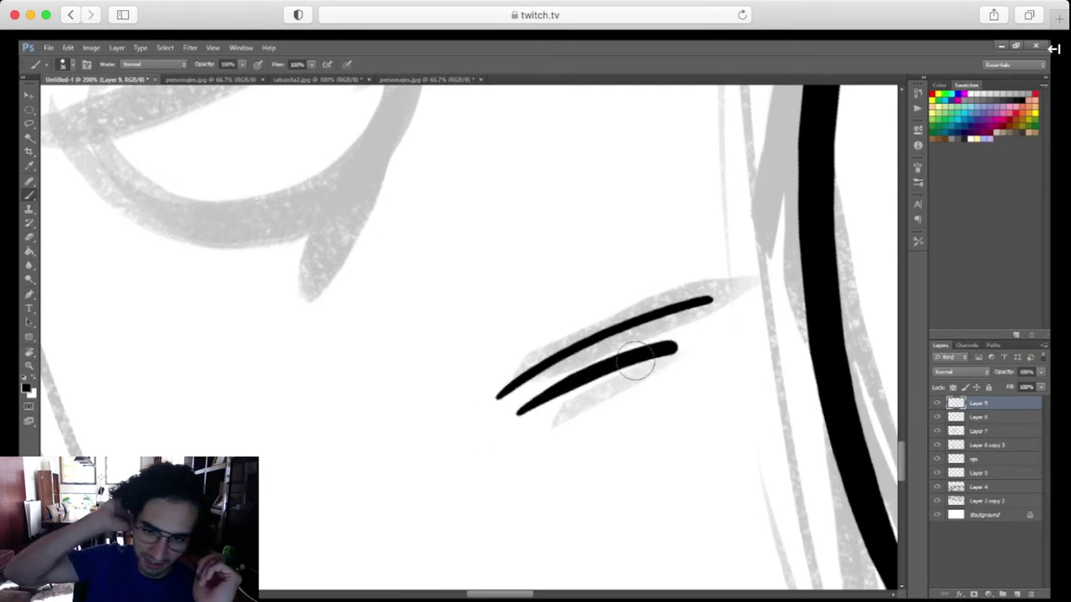
Ink the upper edge of the second character's mouth, replacing the first stroke with a higher, more arched curve
{"action": "left_click_drag", "start_coordinate": [567, 410], "coordinate": [616, 552]}
{"action": "scroll", "coordinate": [616, 552], "scroll_direction": "left", "scroll_amount": 5}
{"action": "scroll", "coordinate": [728, 411], "scroll_direction": "up", "scroll_amount": 2}
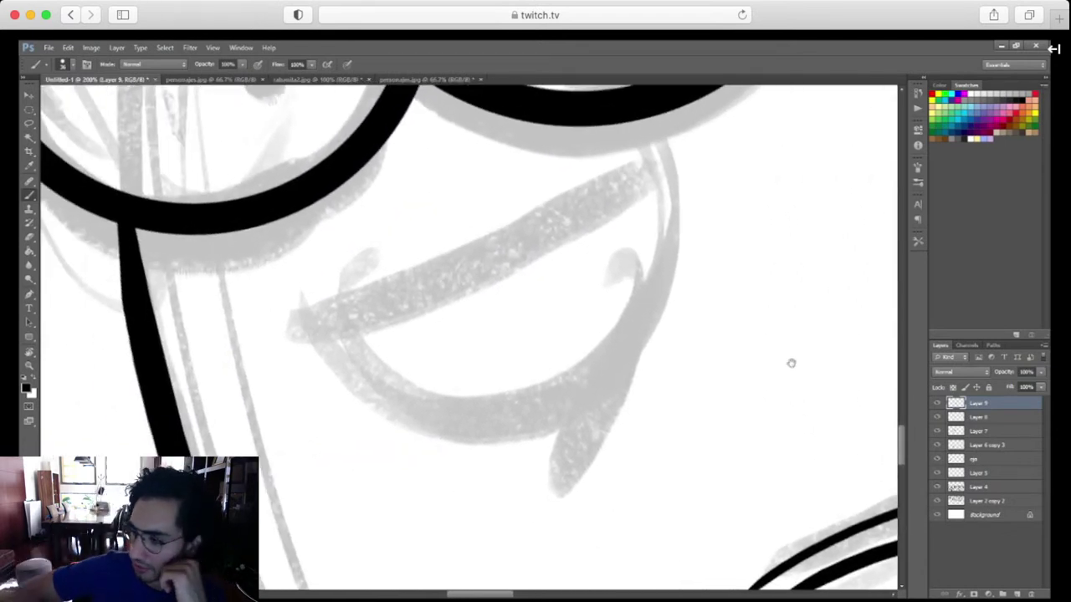
{"action": "left_click_drag", "start_coordinate": [351, 353], "coordinate": [628, 185]}
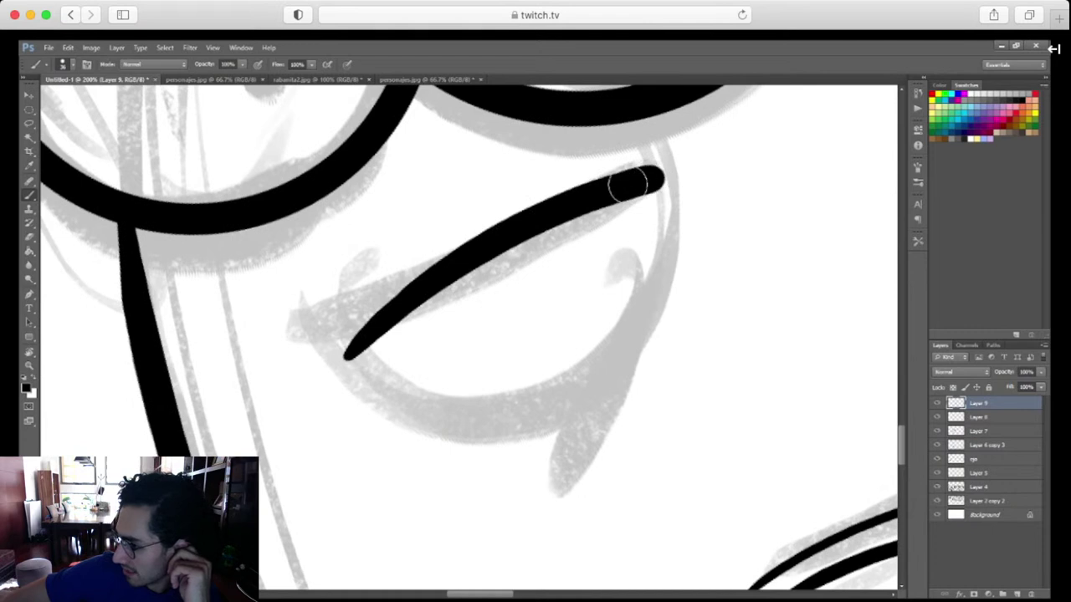
{"action": "key", "text": "ctrl+z"}
{"action": "left_click_drag", "start_coordinate": [333, 354], "coordinate": [655, 137]}
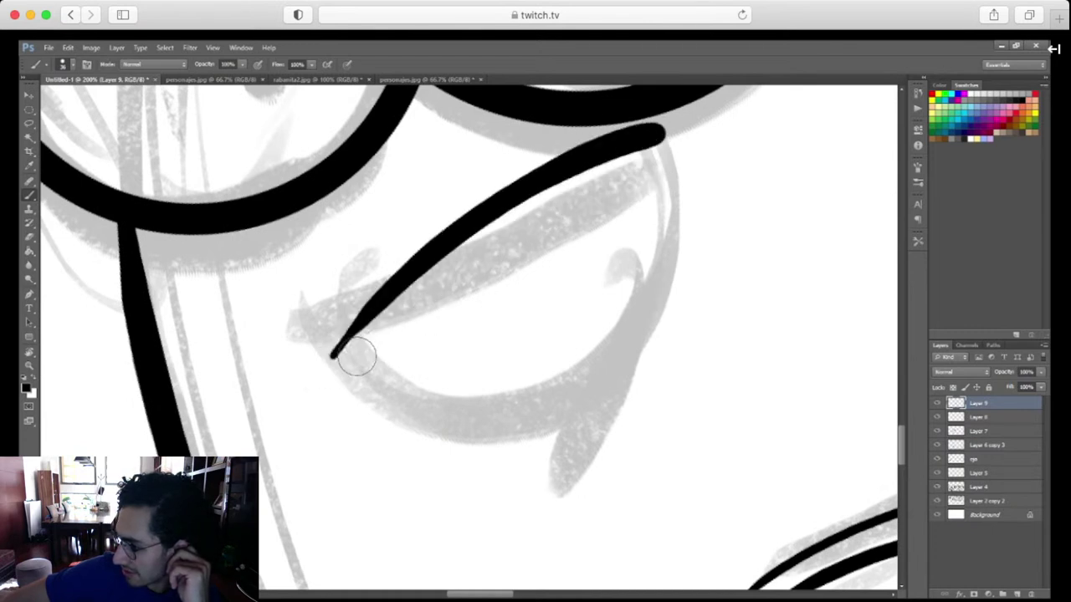
Ink the rounded lower contour closing the second character's mouth and a thin curved tongue line inside it
{"action": "left_click_drag", "start_coordinate": [334, 355], "coordinate": [381, 391]}
{"action": "key", "text": "ctrl+z"}
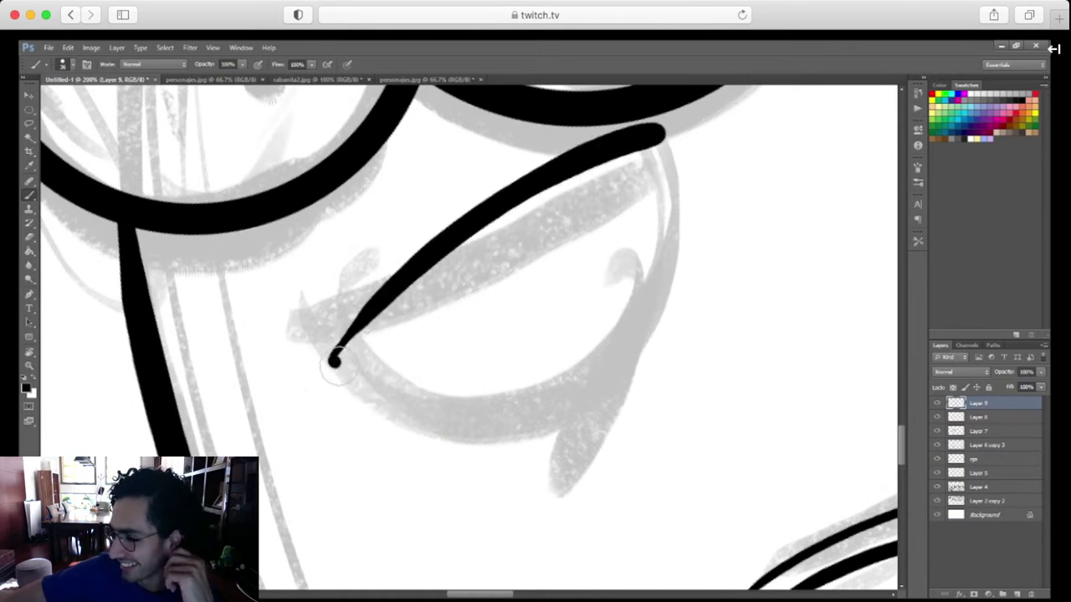
{"action": "mouse_move", "coordinate": [335, 362]}
{"action": "left_mouse_down"}
{"action": "mouse_move", "coordinate": [449, 430]}
{"action": "mouse_move", "coordinate": [639, 375]}
{"action": "mouse_move", "coordinate": [675, 192]}
{"action": "mouse_move", "coordinate": [656, 144]}
{"action": "left_mouse_up"}
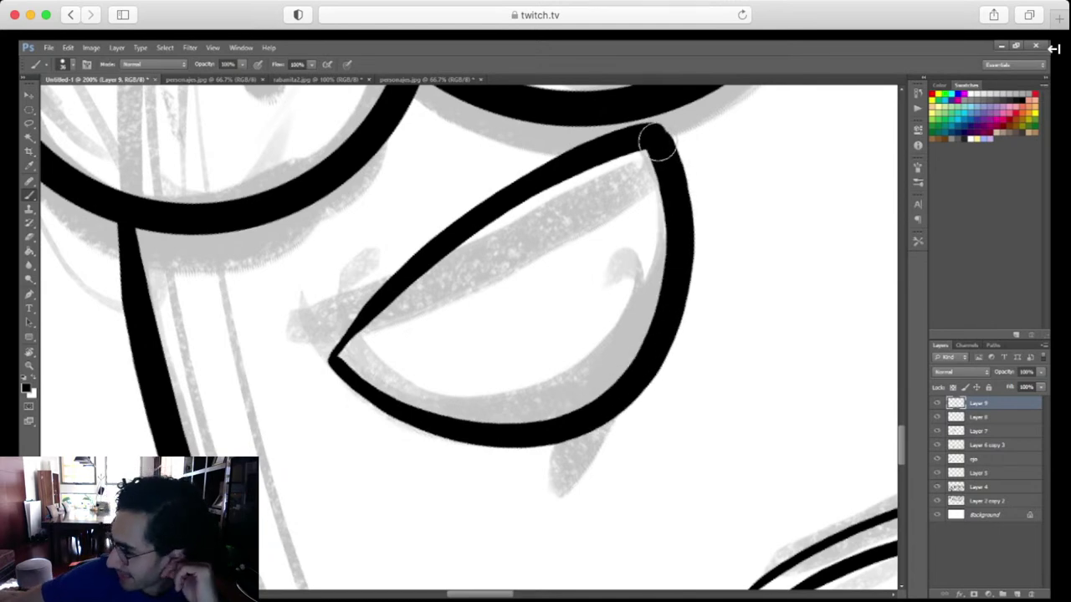
{"action": "left_click_drag", "start_coordinate": [467, 413], "coordinate": [629, 181]}
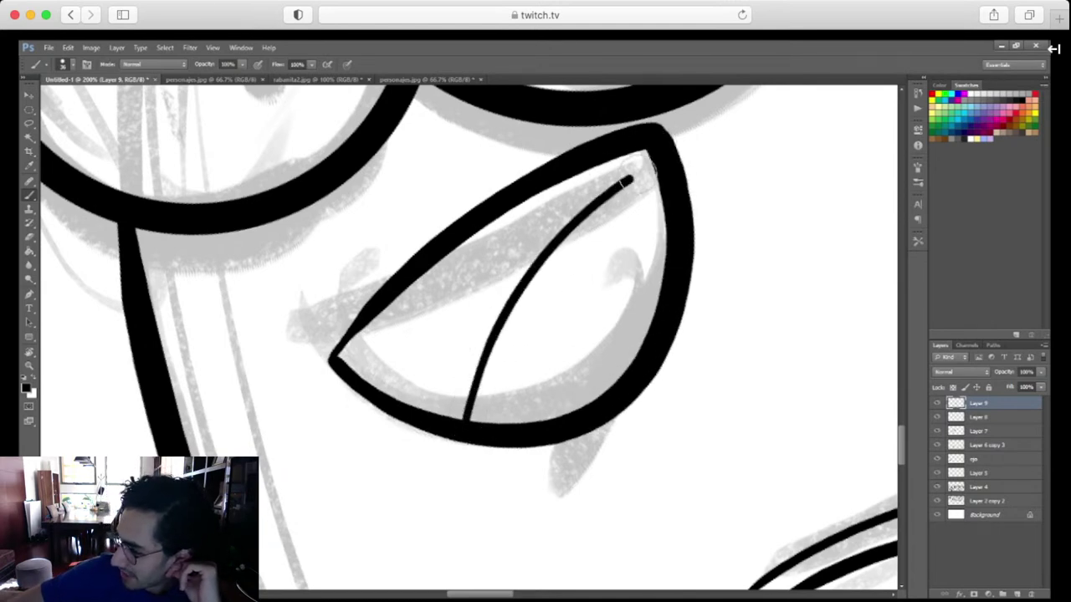
Rotate the canvas view to nearly level and examine the second character's inked eyes, mouth and body
{"action": "key", "text": "ctrl+minus"}
{"action": "key", "text": "ctrl+minus"}
{"action": "key", "text": "ctrl+minus"}
{"action": "key", "text": "ctrl+minus"}
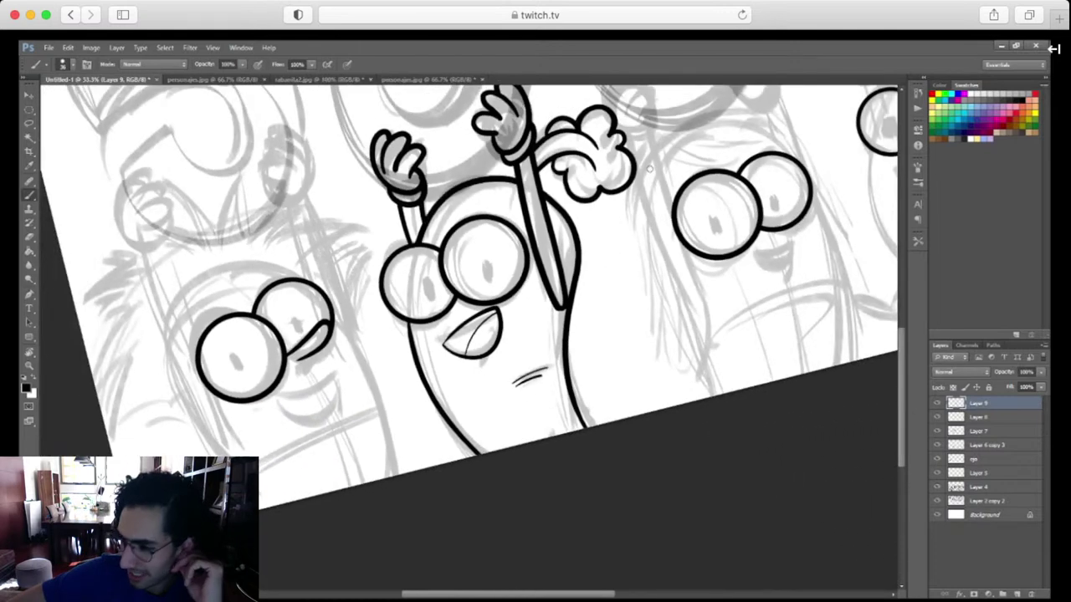
{"action": "left_click_drag", "start_coordinate": [655, 483], "coordinate": [645, 499]}
{"action": "left_click_drag", "start_coordinate": [644, 521], "coordinate": [657, 509]}
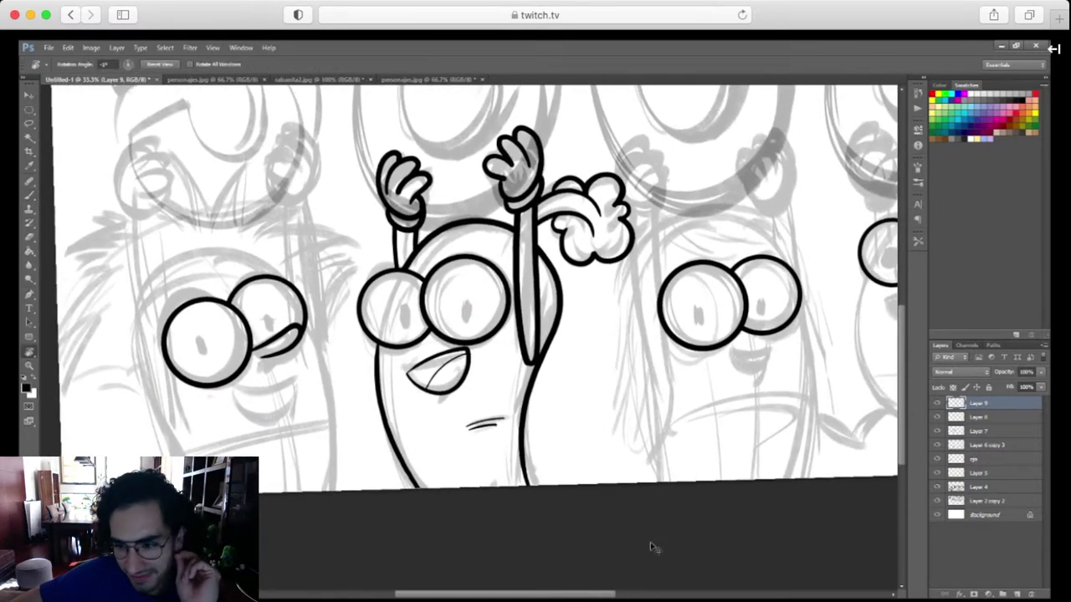
{"action": "key", "text": "ctrl+1"}
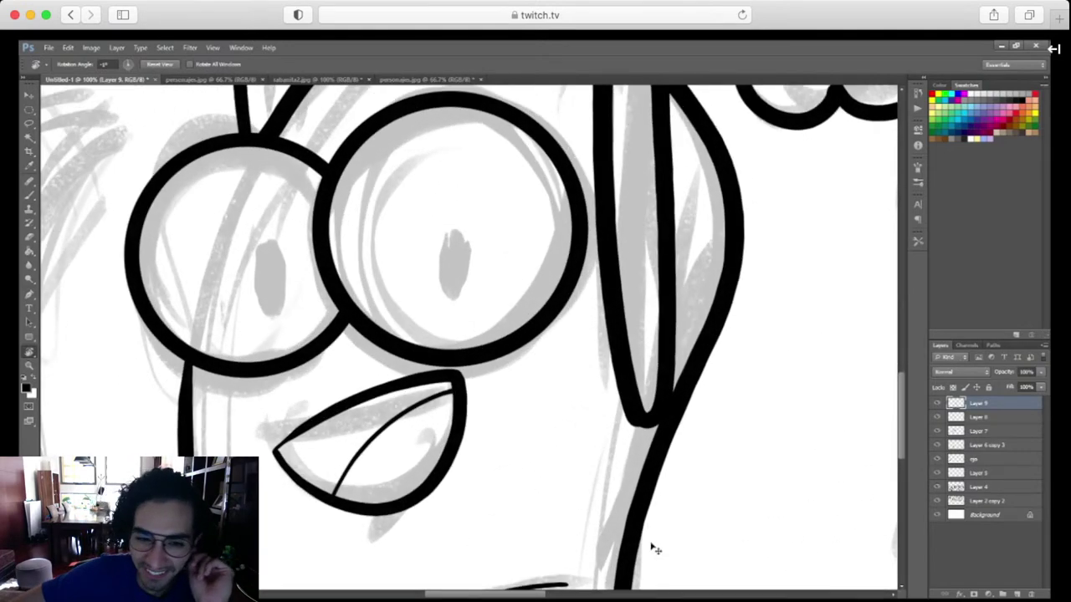
{"action": "left_click_drag", "start_coordinate": [551, 447], "coordinate": [656, 485]}
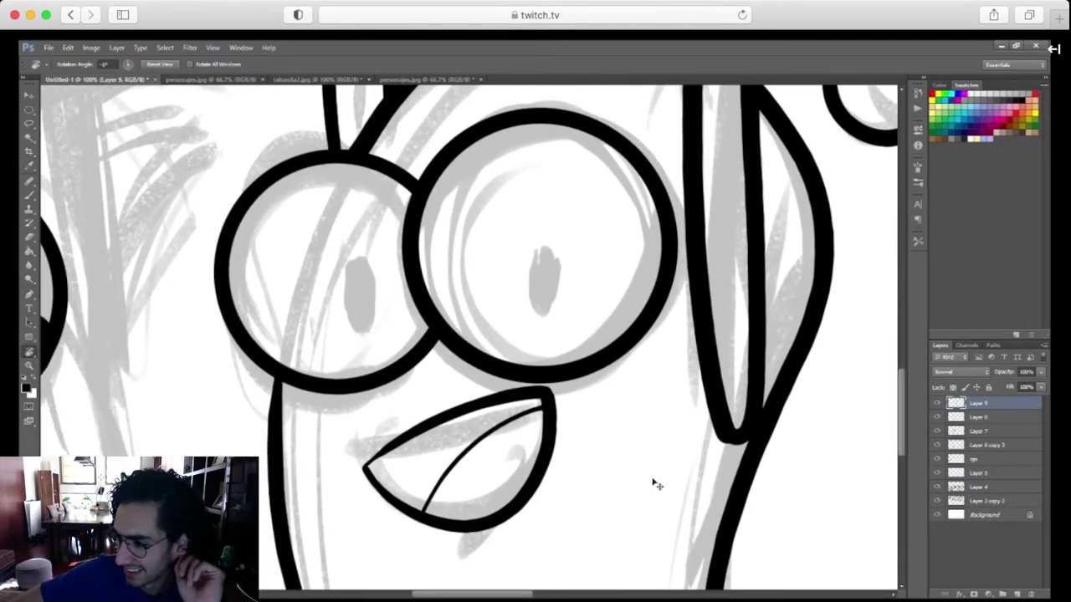
{"action": "key", "text": "ctrl+plus"}
{"action": "key", "text": "ctrl+plus"}
{"action": "left_click_drag", "start_coordinate": [508, 393], "coordinate": [654, 529]}
{"action": "key", "text": "ctrl+minus"}
{"action": "key", "text": "ctrl+minus"}
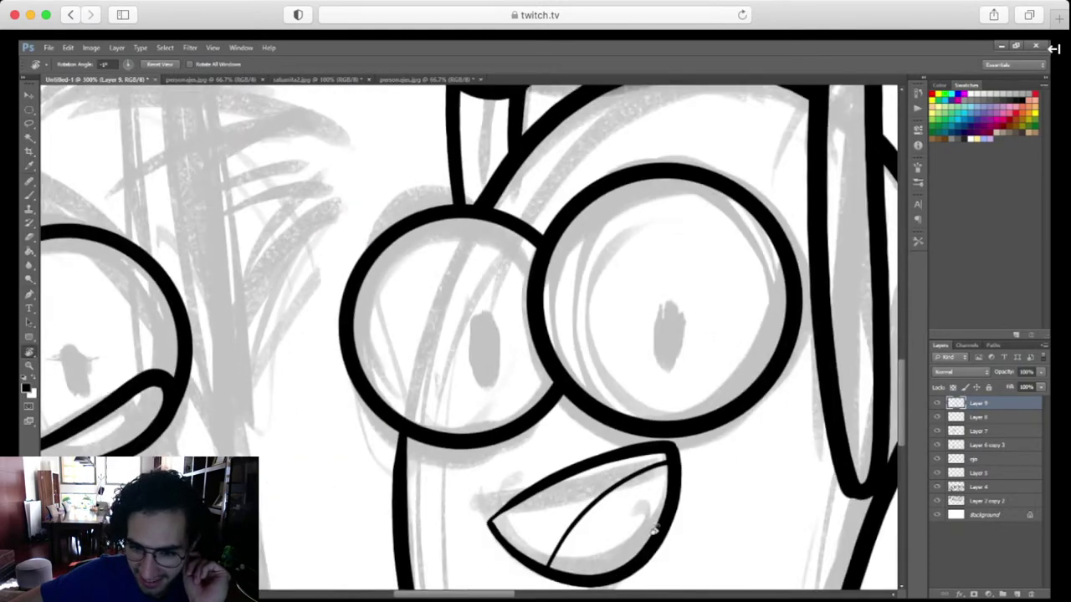
{"action": "scroll", "coordinate": [654, 530], "scroll_direction": "down", "scroll_amount": 6}
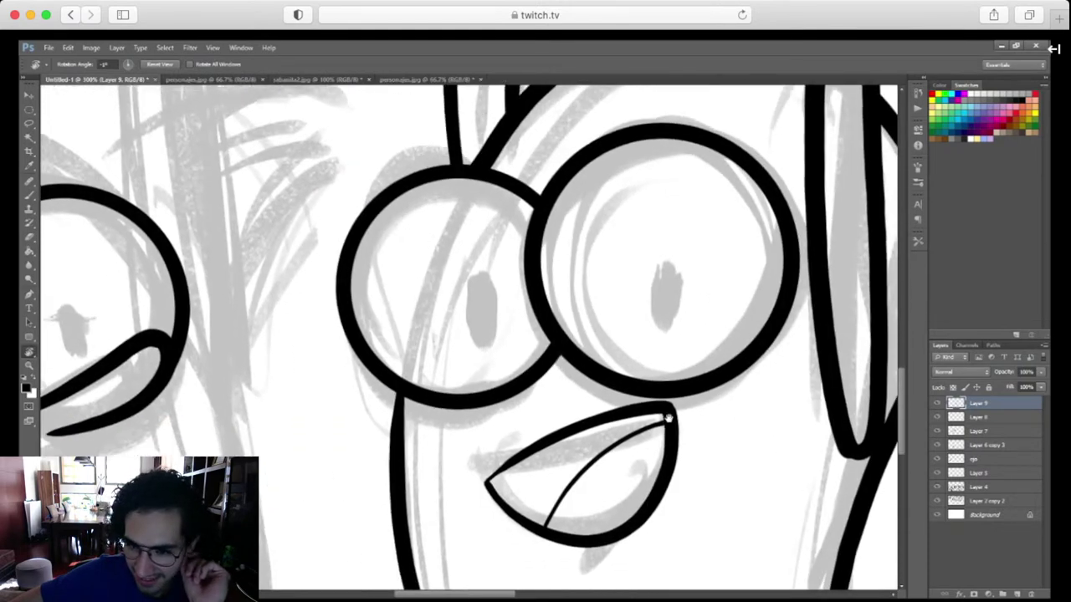
{"action": "scroll", "coordinate": [685, 462], "scroll_direction": "down", "scroll_amount": 3}
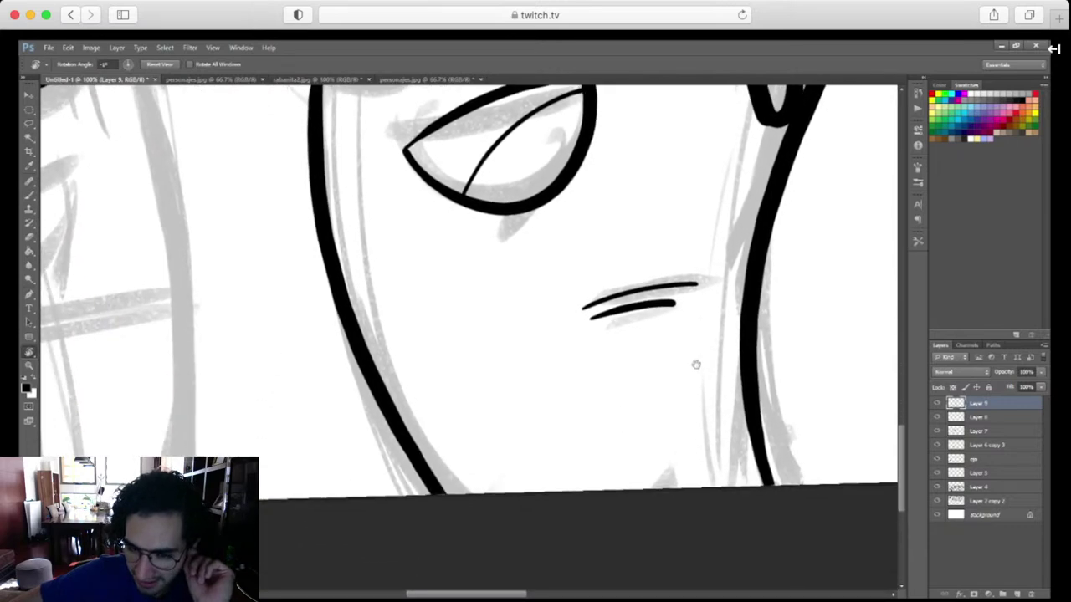
Try to ink two short crease lines beside the left outline near the base of the second character's body
{"action": "key", "text": "ctrl+plus"}
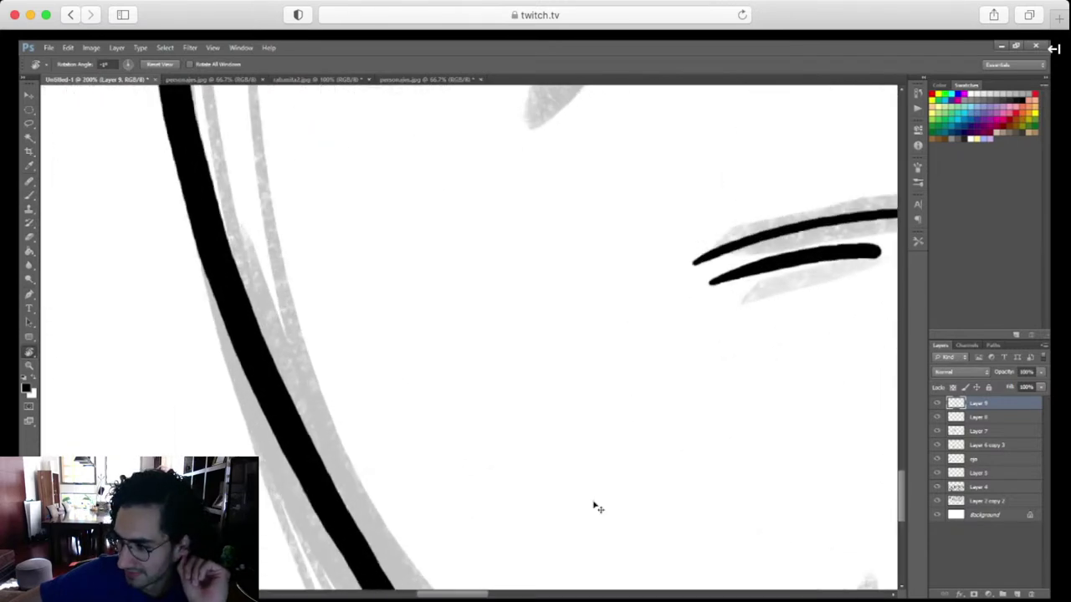
{"action": "left_click_drag", "start_coordinate": [662, 473], "coordinate": [643, 366]}
{"action": "key", "text": "b"}
{"action": "key", "text": "b"}
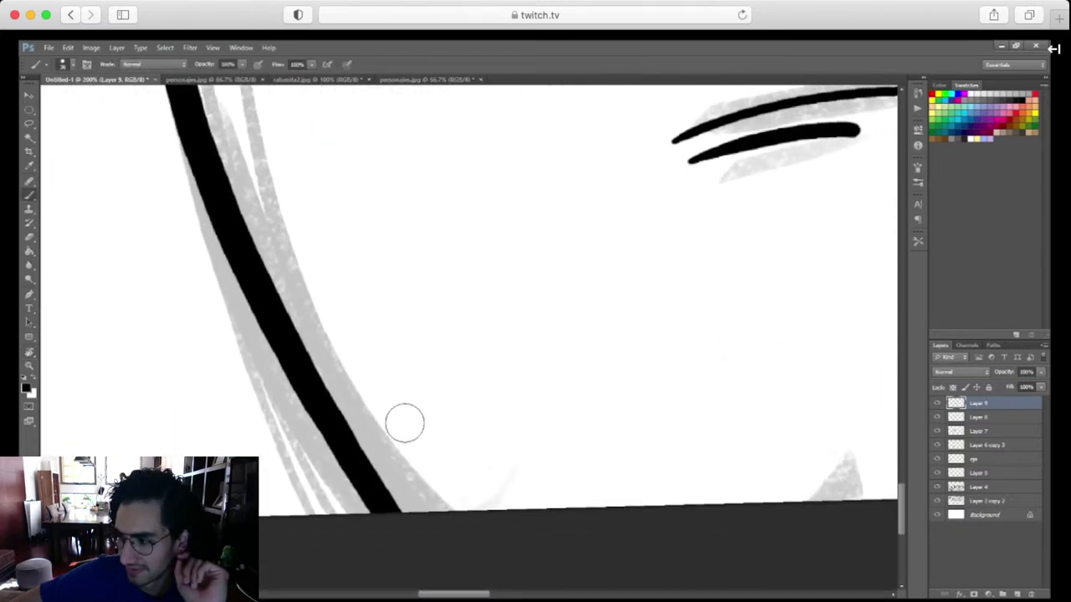
{"action": "left_click_drag", "start_coordinate": [394, 425], "coordinate": [520, 349]}
{"action": "key", "text": "ctrl+z"}
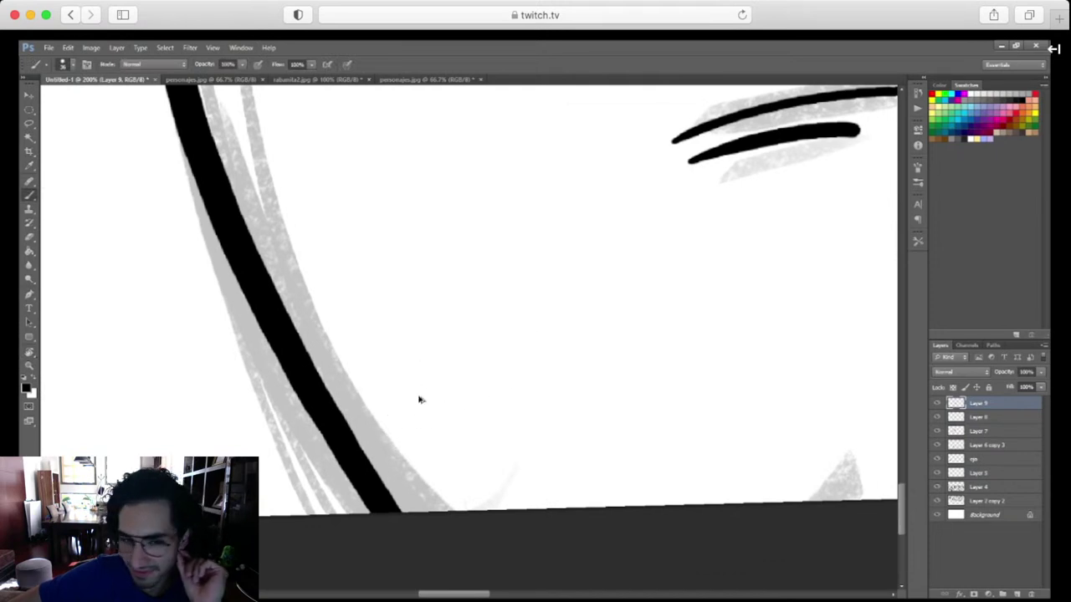
{"action": "left_click_drag", "start_coordinate": [391, 420], "coordinate": [479, 353]}
{"action": "key", "text": "ctrl+z"}
{"action": "left_click_drag", "start_coordinate": [387, 414], "coordinate": [470, 351]}
{"action": "left_click_drag", "start_coordinate": [392, 378], "coordinate": [470, 337]}
{"action": "key", "text": "ctrl+minus"}
{"action": "key", "text": "ctrl+minus"}
{"action": "key", "text": "ctrl+minus"}
{"action": "key", "text": "ctrl+minus"}
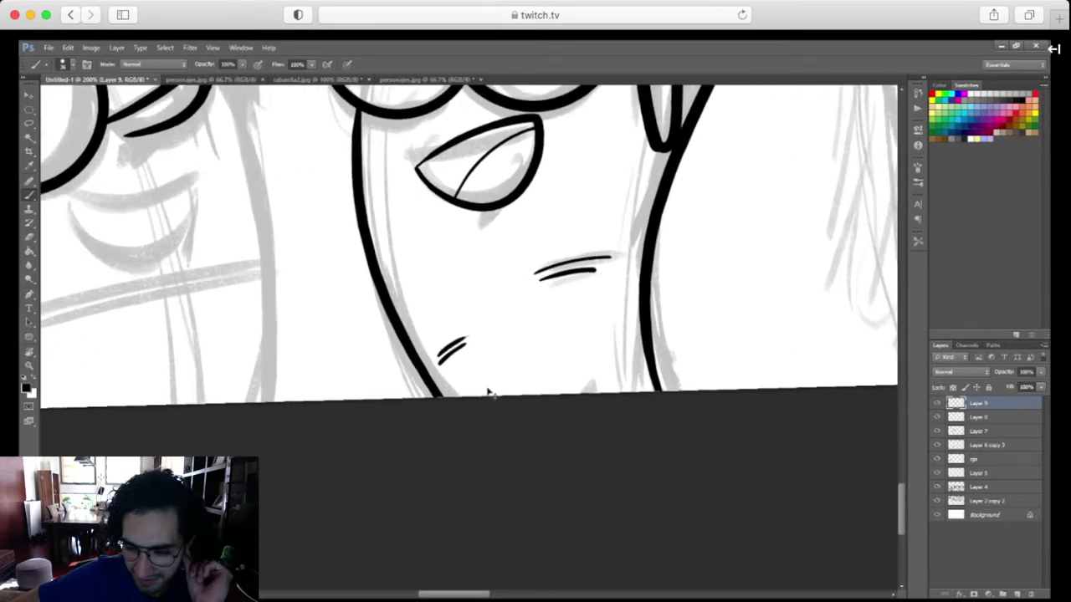
{"action": "mouse_move", "coordinate": [612, 447]}
{"action": "left_mouse_down"}
{"action": "mouse_move", "coordinate": [585, 477]}
{"action": "mouse_move", "coordinate": [594, 487]}
{"action": "left_mouse_up"}
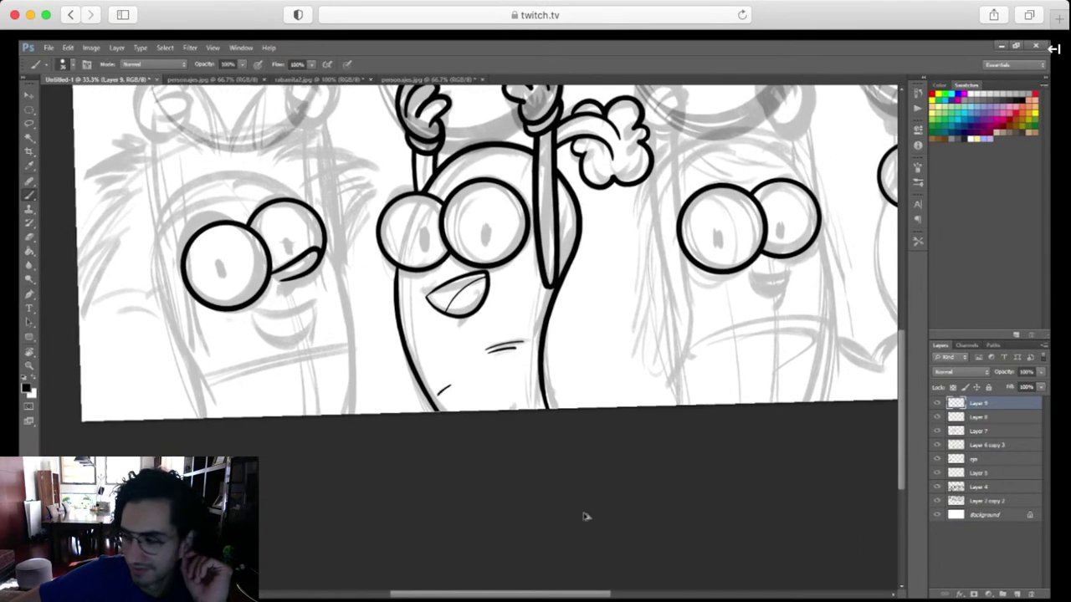
{"action": "scroll", "coordinate": [583, 513], "scroll_direction": "up", "scroll_amount": 3}
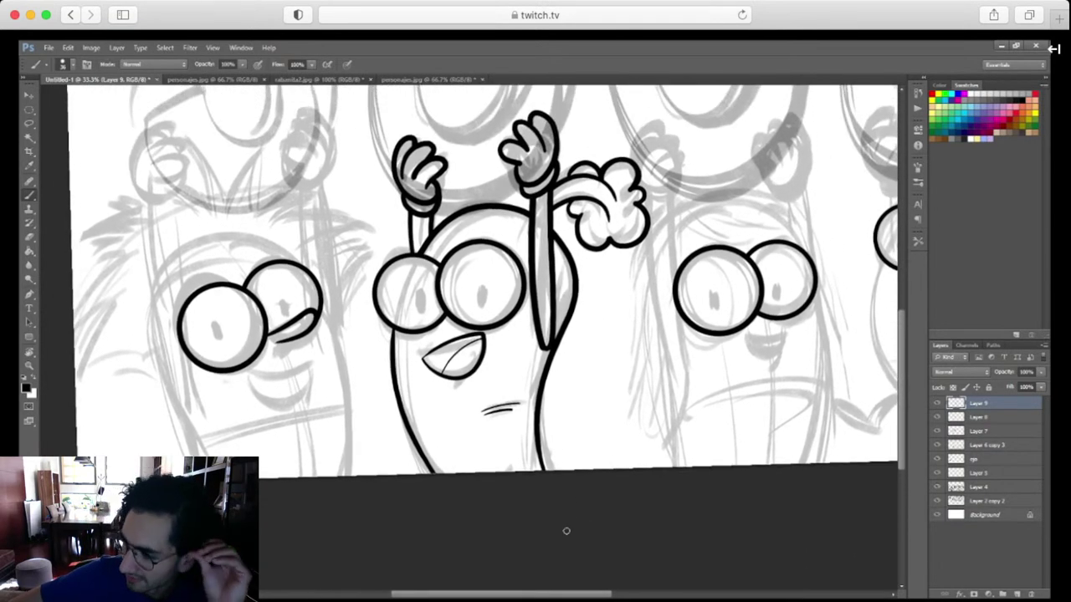
Ink a short diagonal stroke joining the second character's head outline to the cuff of the long raised arm
{"action": "key", "text": "ctrl+plus"}
{"action": "key", "text": "ctrl+plus"}
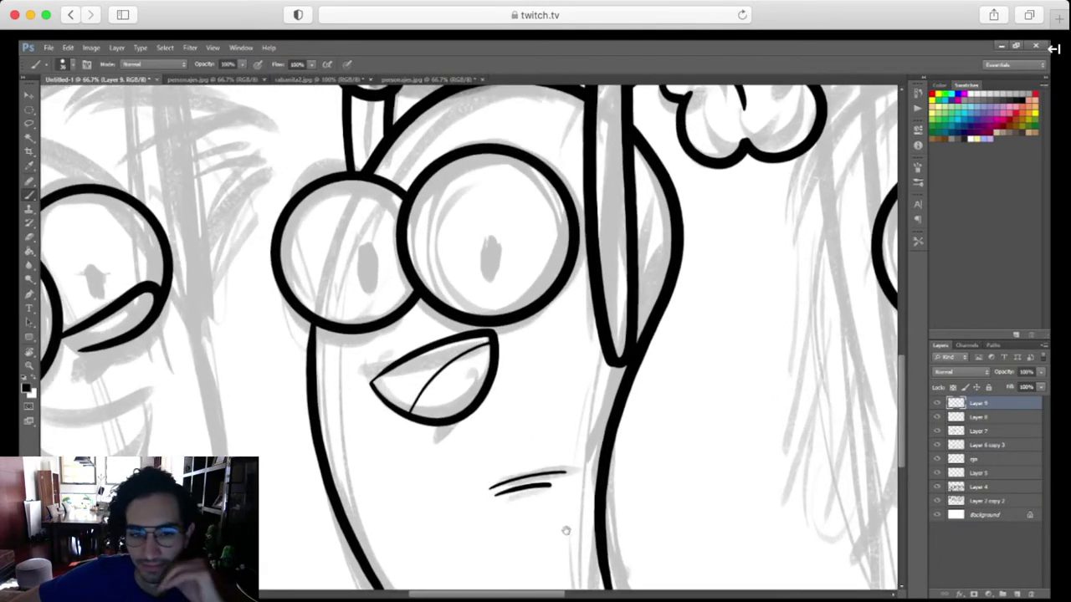
{"action": "scroll", "coordinate": [586, 552], "scroll_direction": "up", "scroll_amount": 4}
{"action": "key", "text": "ctrl+plus"}
{"action": "key", "text": "ctrl+plus"}
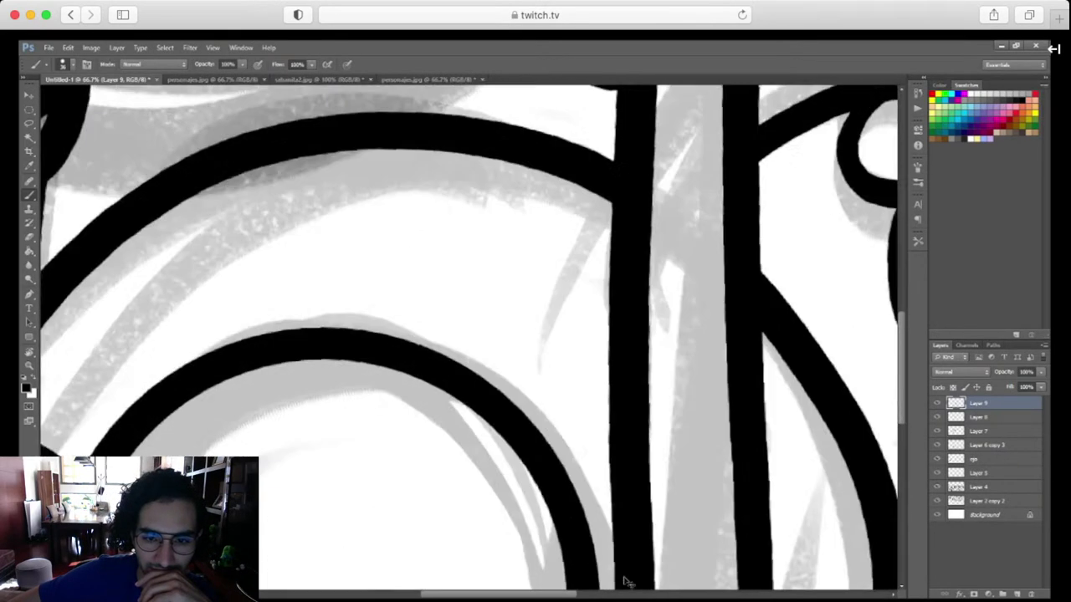
{"action": "key", "text": "ctrl+plus"}
{"action": "left_click_drag", "start_coordinate": [767, 124], "coordinate": [595, 486]}
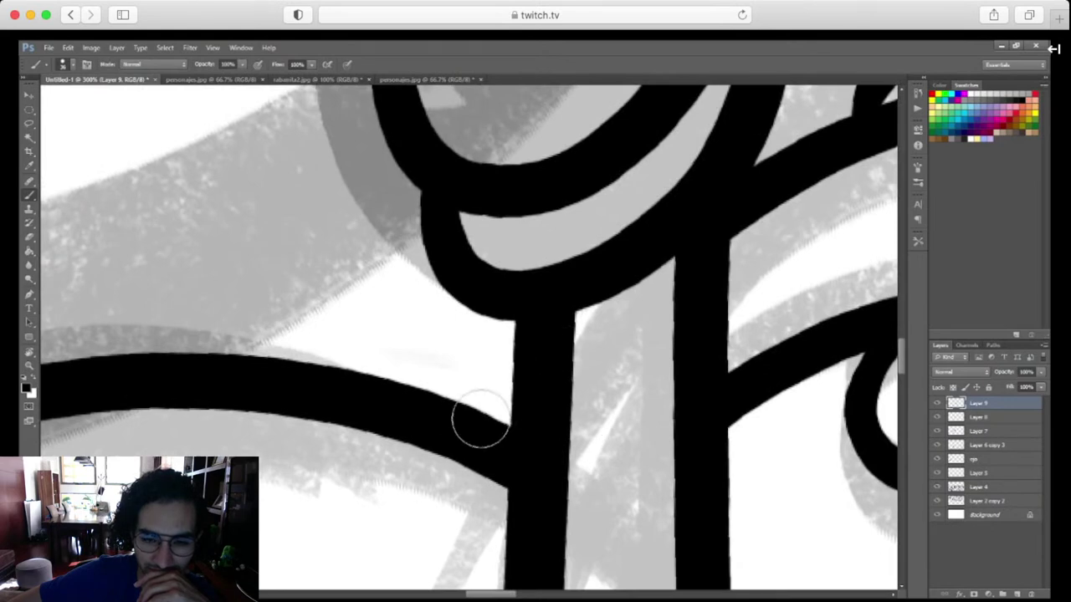
{"action": "left_click_drag", "start_coordinate": [478, 413], "coordinate": [516, 372]}
{"action": "left_click_drag", "start_coordinate": [457, 430], "coordinate": [545, 329]}
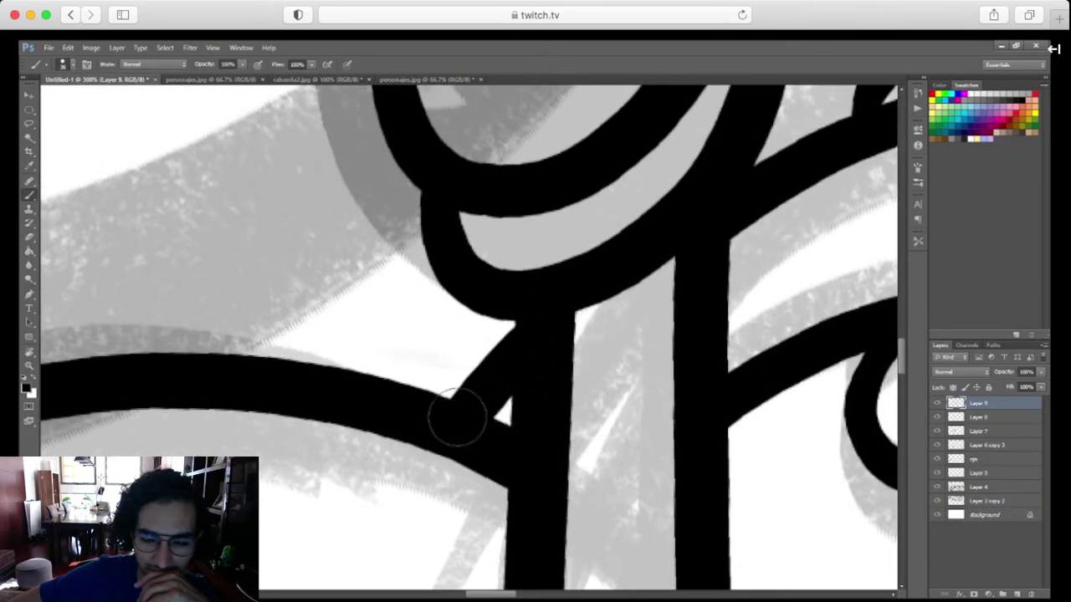
Review the whole illustration and check the vegetable characters in the personajes.jpg reference before returning to the drawing
{"action": "key", "text": "ctrl+minus"}
{"action": "key", "text": "ctrl+minus"}
{"action": "key", "text": "ctrl+minus"}
{"action": "key", "text": "ctrl+minus"}
{"action": "key", "text": "ctrl+minus"}
{"action": "key", "text": "ctrl+minus"}
{"action": "key", "text": "ctrl+minus"}
{"action": "key", "text": "ctrl+minus"}
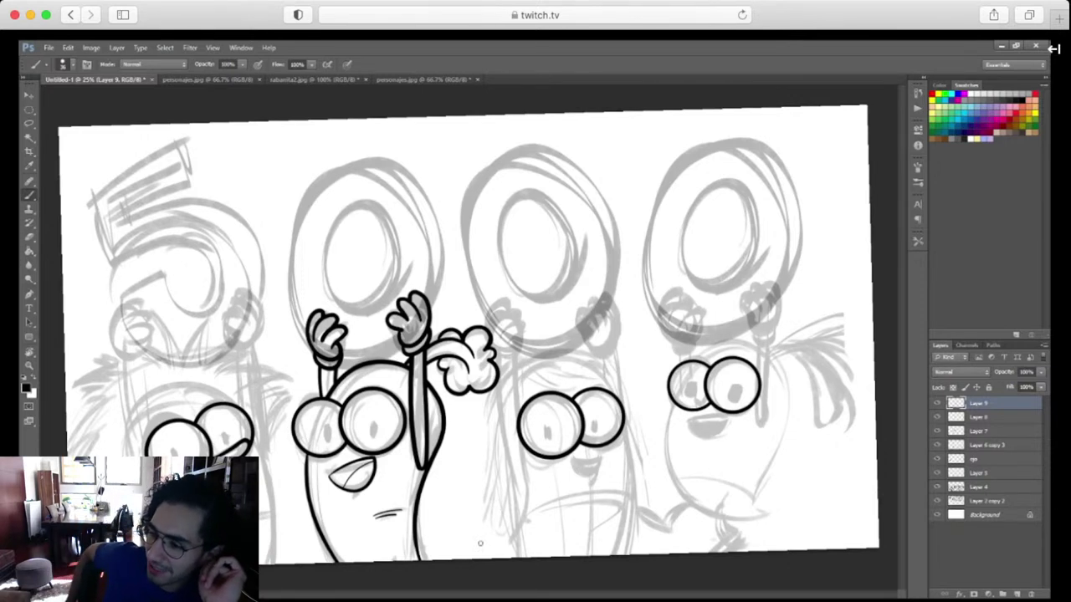
{"action": "left_click", "coordinate": [431, 79]}
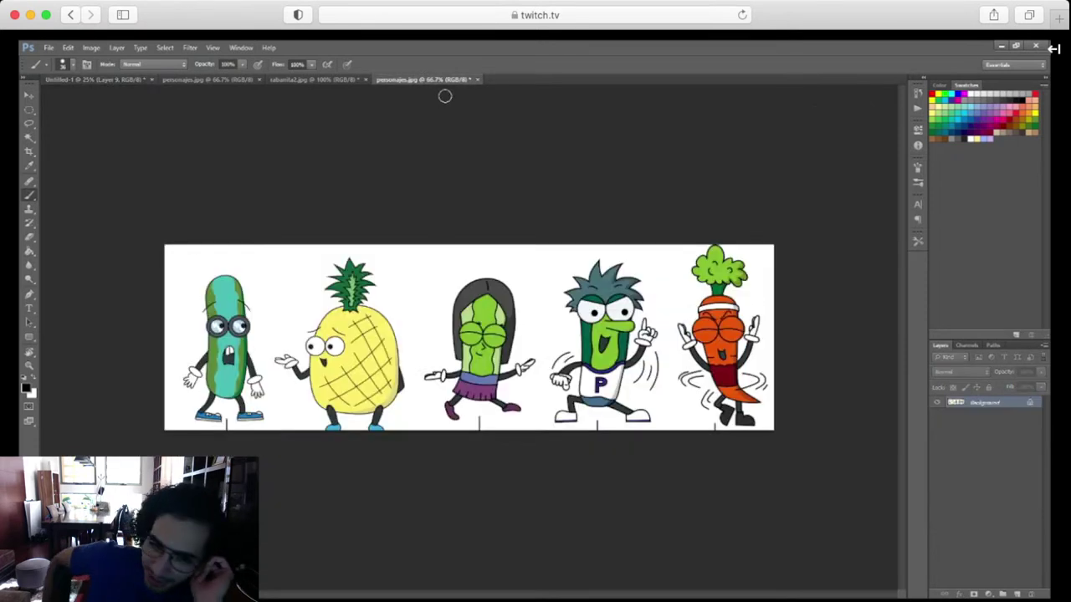
{"action": "left_click", "coordinate": [121, 79]}
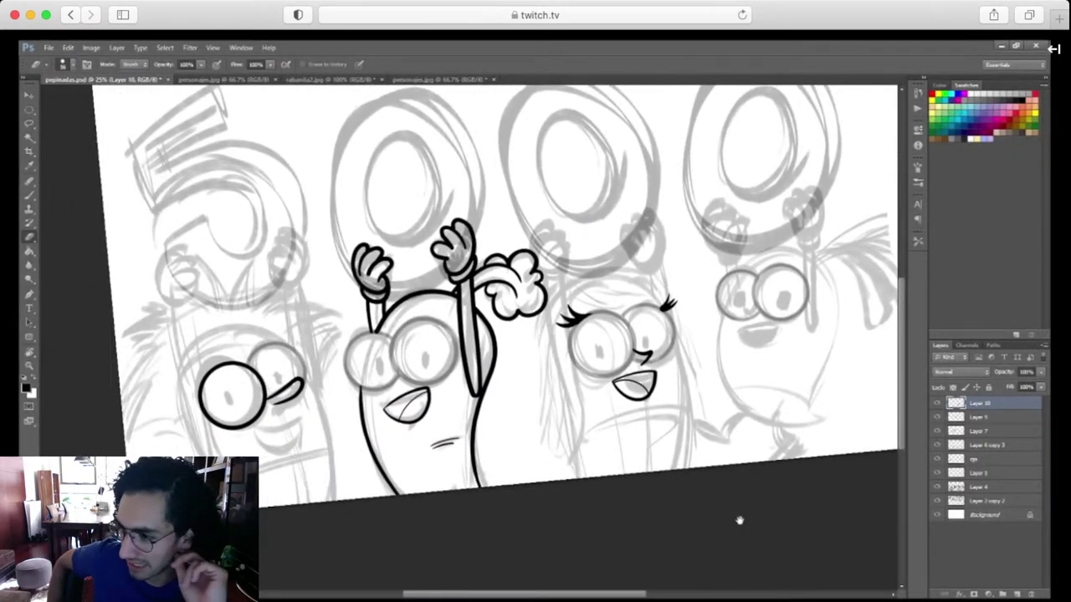
Set the opacity of Layer 6 copy 3 to 100% and hide that layer
{"action": "left_click", "coordinate": [1002, 459]}
{"action": "left_click", "coordinate": [993, 445]}
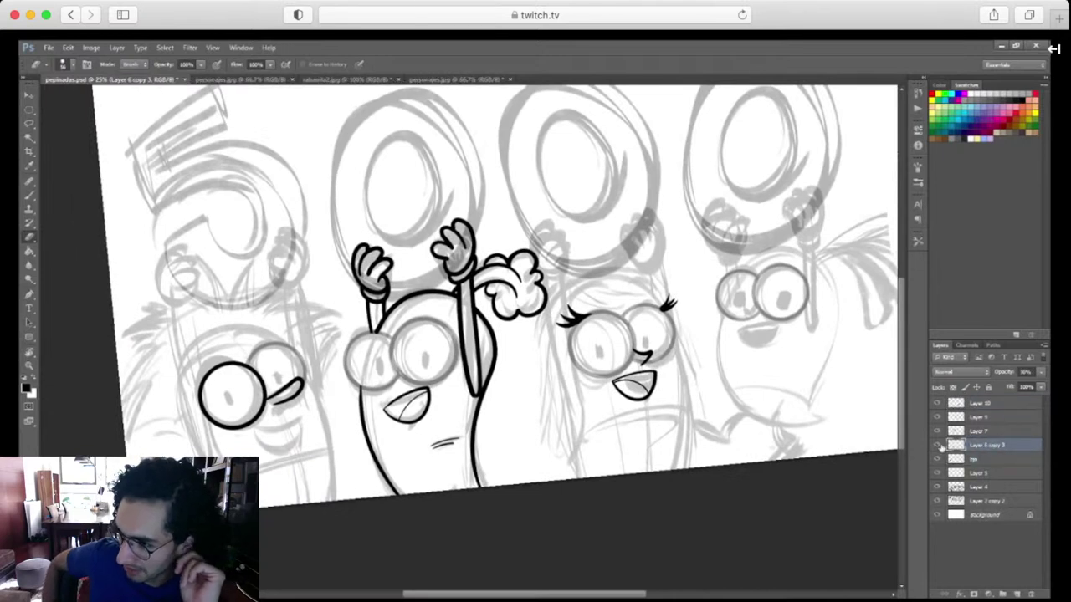
{"action": "left_click_drag", "start_coordinate": [1003, 371], "coordinate": [1045, 371]}
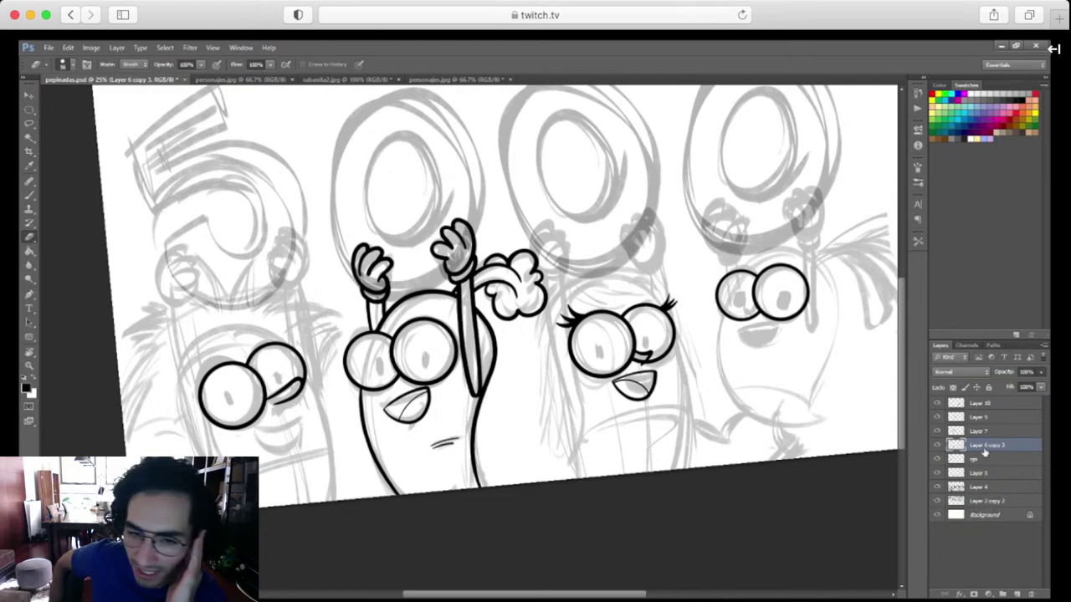
{"action": "left_click", "coordinate": [937, 445]}
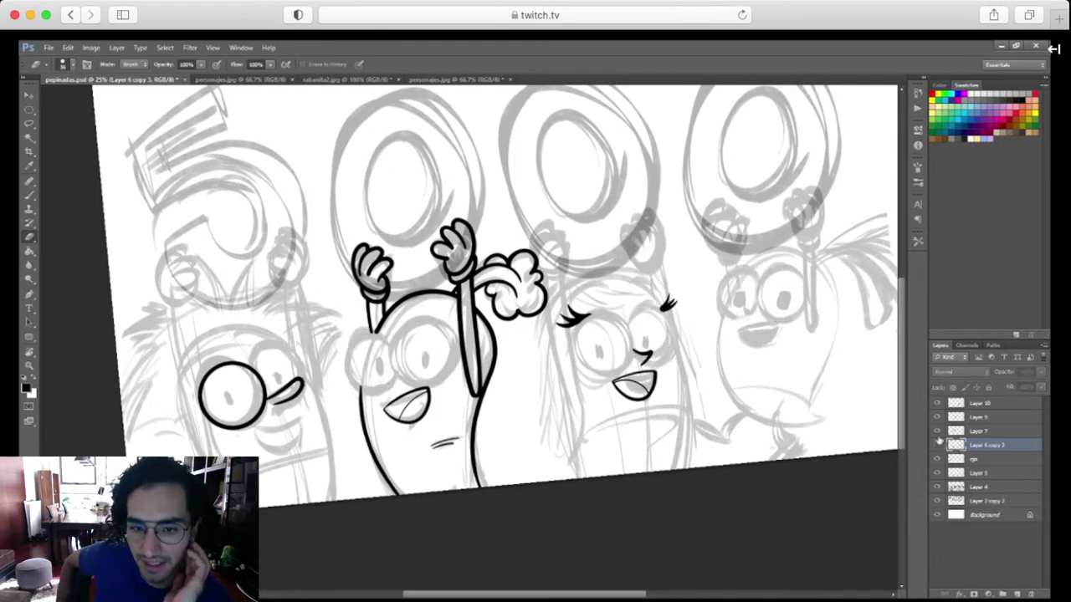
Show Layer 6 copy 3 again and erase the leftover pieces of eye outline beneath the third character's nose
{"action": "left_click", "coordinate": [937, 445]}
{"action": "key", "text": "ctrl+plus"}
{"action": "key", "text": "ctrl+plus"}
{"action": "key", "text": "ctrl+plus"}
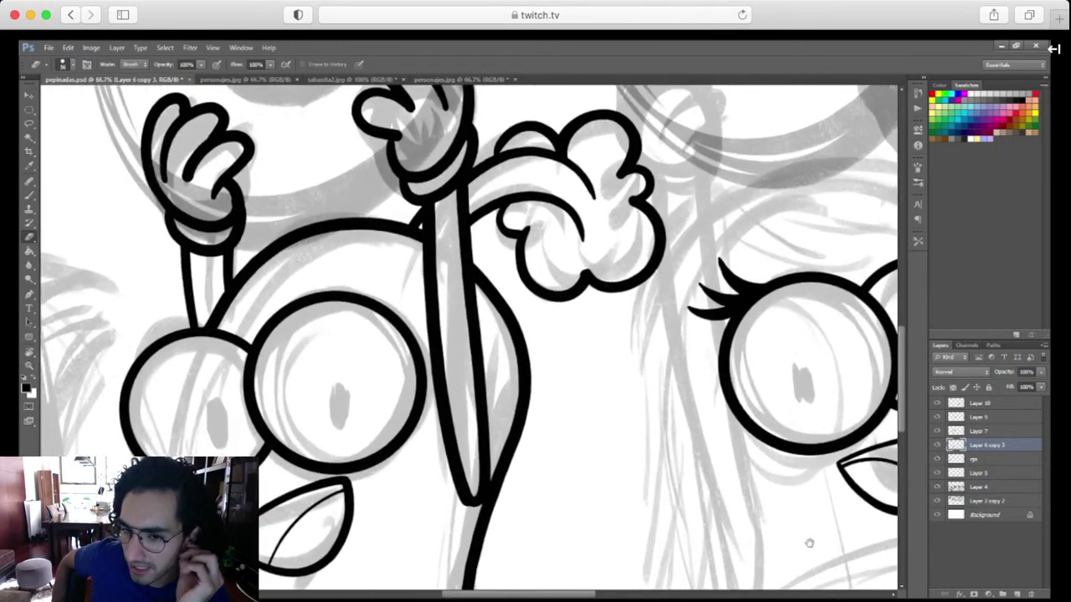
{"action": "left_click_drag", "start_coordinate": [810, 543], "coordinate": [452, 509]}
{"action": "scroll", "coordinate": [452, 509], "scroll_direction": "up", "scroll_amount": 6}
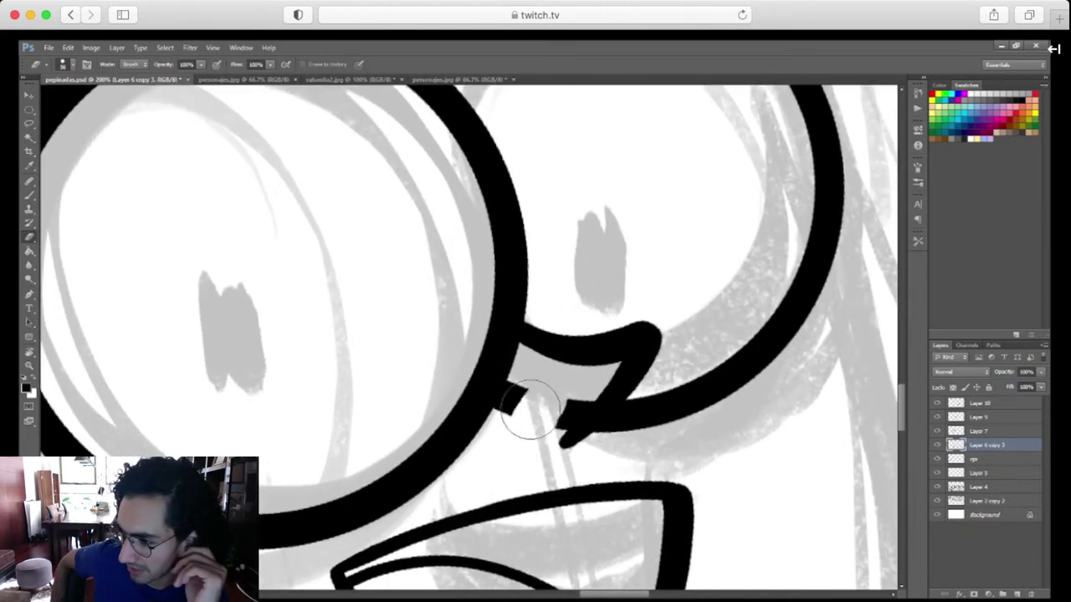
{"action": "mouse_move", "coordinate": [531, 411]}
{"action": "left_mouse_down"}
{"action": "mouse_move", "coordinate": [514, 422]}
{"action": "mouse_move", "coordinate": [535, 382]}
{"action": "mouse_move", "coordinate": [547, 426]}
{"action": "mouse_move", "coordinate": [590, 379]}
{"action": "left_mouse_up"}
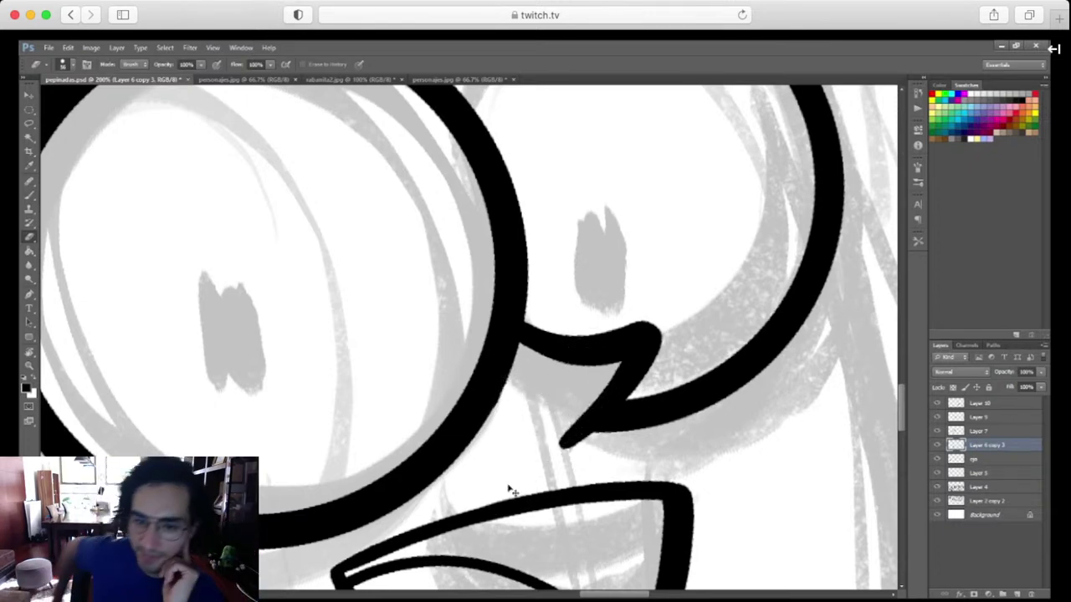
Straighten the canvas to a rotation angle of 0° and view the whole illustration
{"action": "key", "text": "ctrl+minus"}
{"action": "key", "text": "ctrl+minus"}
{"action": "key", "text": "ctrl+minus"}
{"action": "key", "text": "ctrl+minus"}
{"action": "key", "text": "ctrl+minus"}
{"action": "key", "text": "ctrl+minus"}
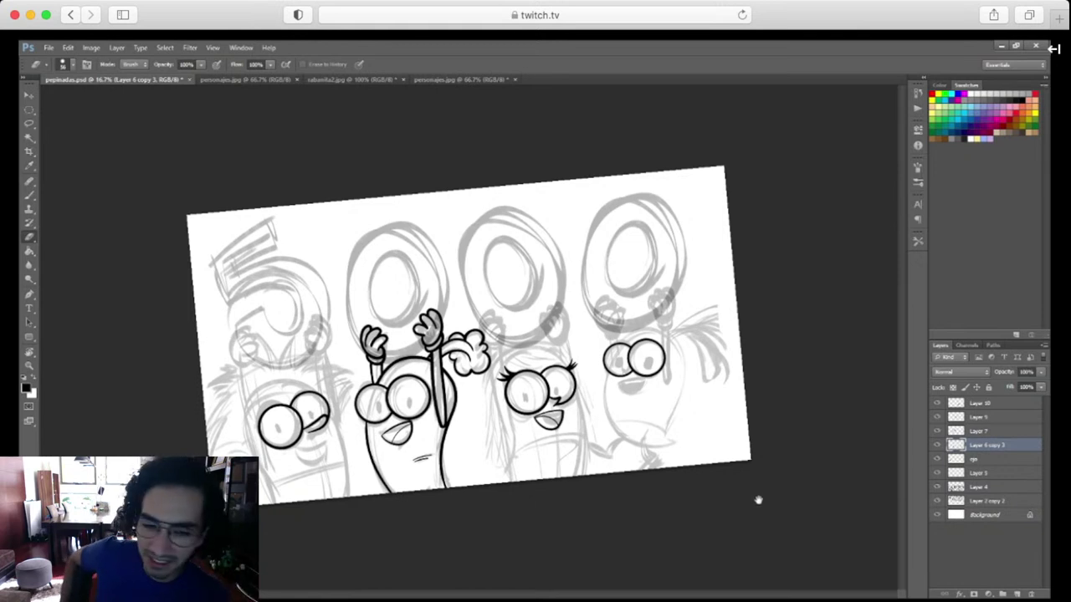
{"action": "key", "text": "r"}
{"action": "left_click_drag", "start_coordinate": [759, 500], "coordinate": [758, 511]}
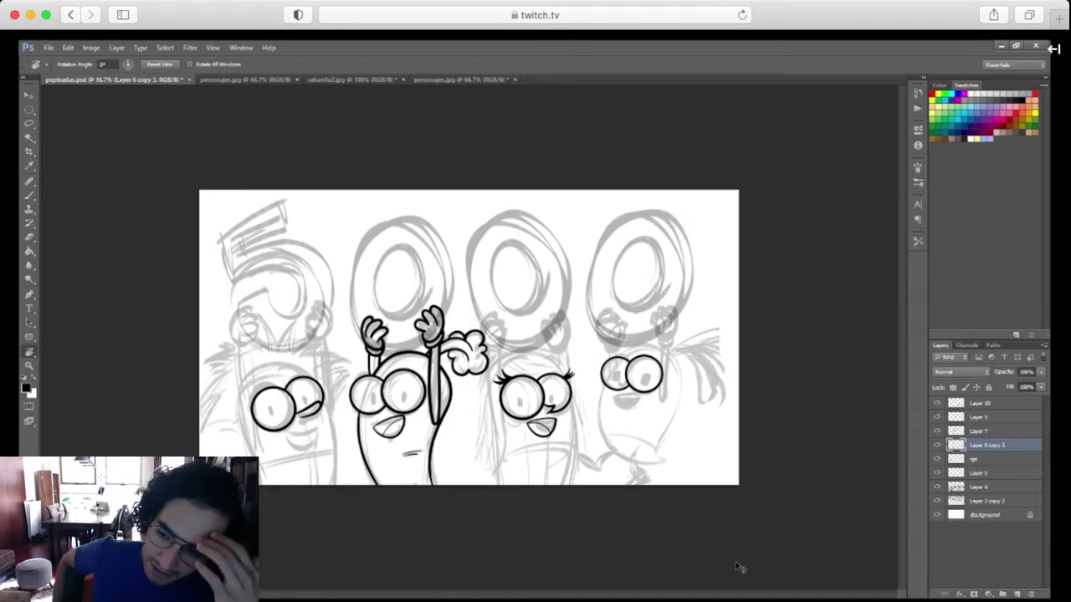
Ink a thick oval ring for the pupil in the second character's smaller eye, evening out its inner edge
{"action": "key", "text": "ctrl+plus"}
{"action": "key", "text": "ctrl+plus"}
{"action": "key", "text": "ctrl+plus"}
{"action": "key", "text": "ctrl+plus"}
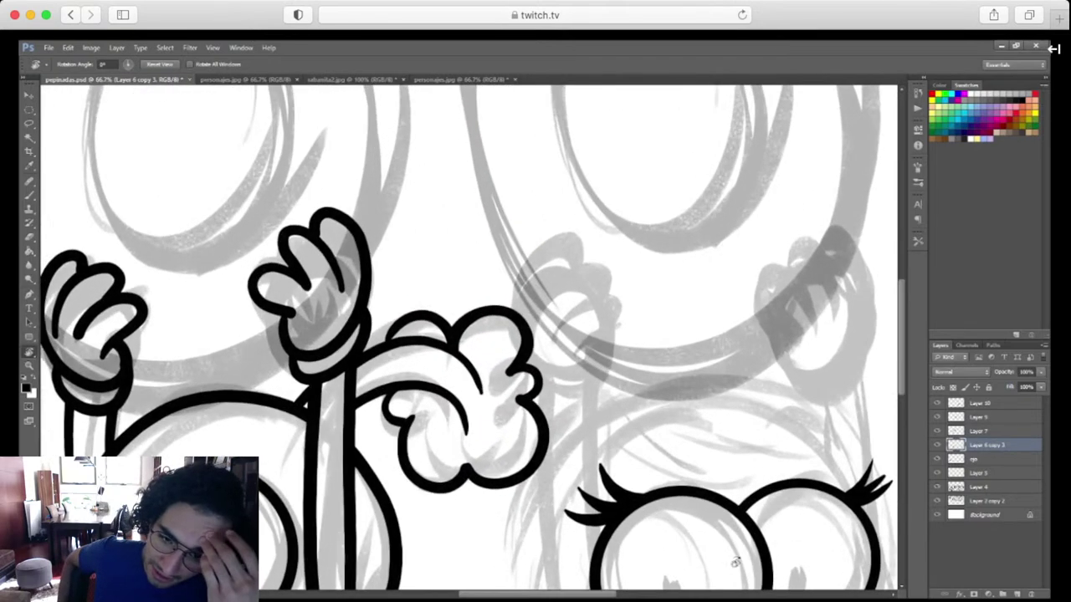
{"action": "left_click_drag", "start_coordinate": [456, 489], "coordinate": [758, 347]}
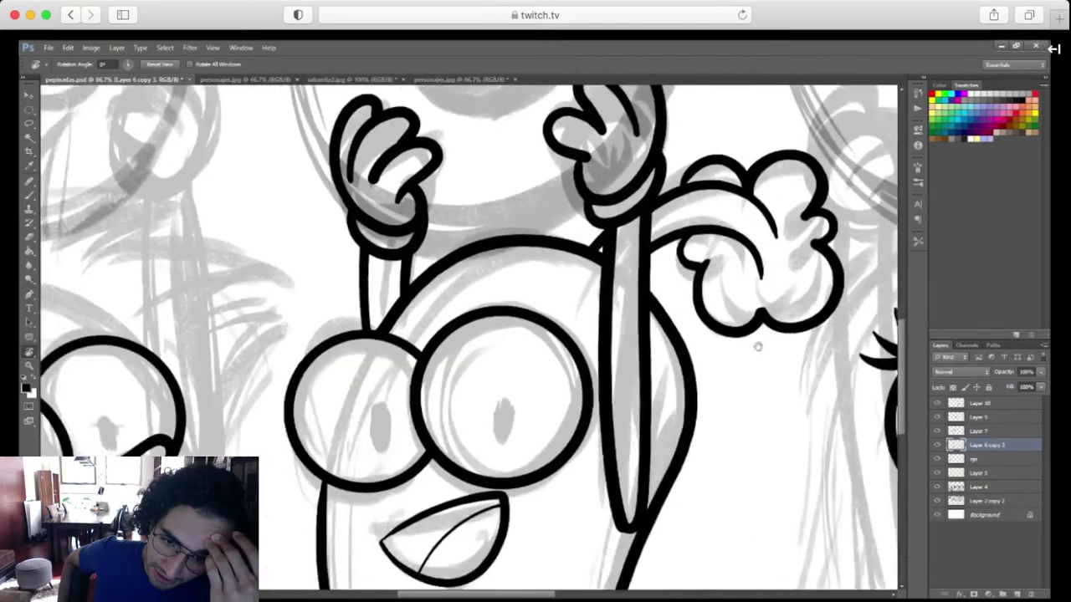
{"action": "key", "text": "ctrl+plus"}
{"action": "key", "text": "ctrl+plus"}
{"action": "key", "text": "ctrl+plus"}
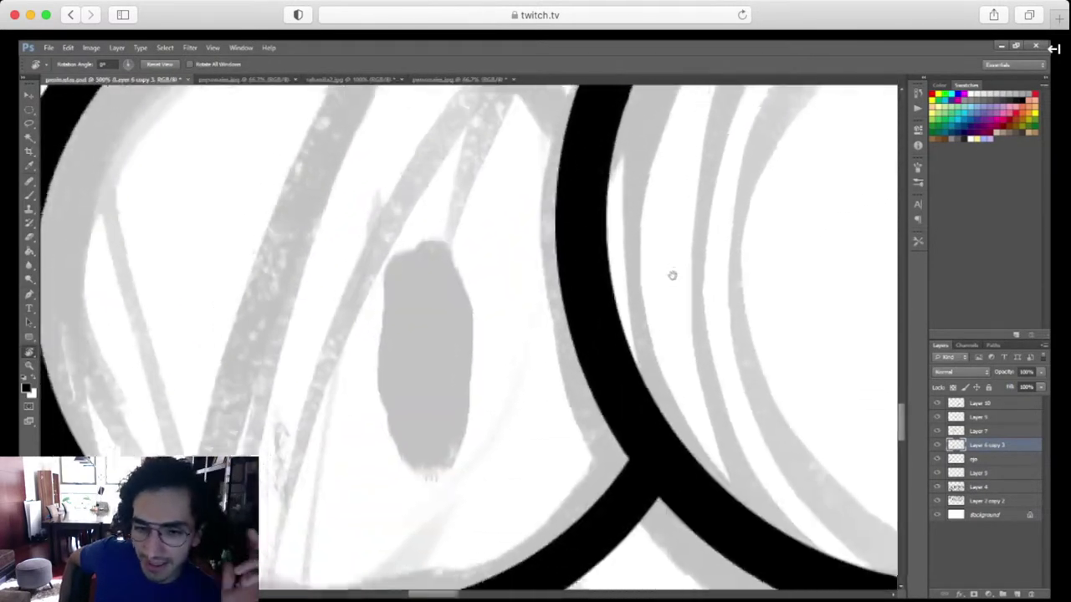
{"action": "key", "text": "b"}
{"action": "mouse_move", "coordinate": [432, 249]}
{"action": "left_mouse_down"}
{"action": "mouse_move", "coordinate": [384, 311]}
{"action": "mouse_move", "coordinate": [461, 460]}
{"action": "mouse_move", "coordinate": [509, 296]}
{"action": "mouse_move", "coordinate": [383, 347]}
{"action": "left_mouse_up"}
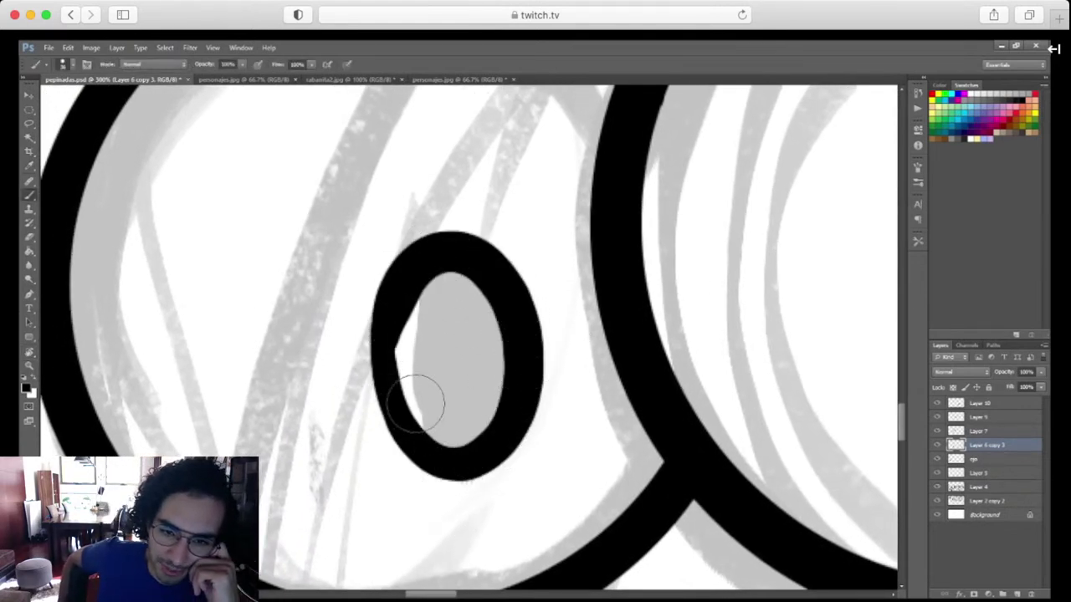
{"action": "mouse_move", "coordinate": [438, 449]}
{"action": "left_mouse_down"}
{"action": "mouse_move", "coordinate": [399, 389]}
{"action": "mouse_move", "coordinate": [402, 304]}
{"action": "mouse_move", "coordinate": [417, 274]}
{"action": "mouse_move", "coordinate": [472, 254]}
{"action": "left_mouse_up"}
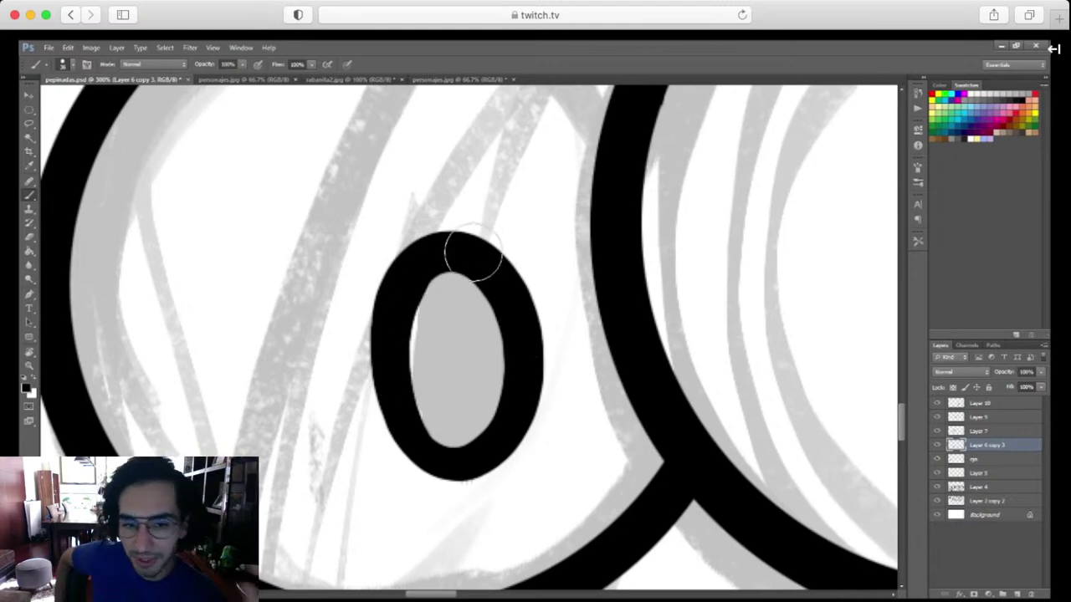
Review the whole illustration, comparing it with Layer 6 copy 3 hidden and shown
{"action": "key", "text": "ctrl+minus"}
{"action": "key", "text": "ctrl+minus"}
{"action": "key", "text": "ctrl+minus"}
{"action": "key", "text": "ctrl+minus"}
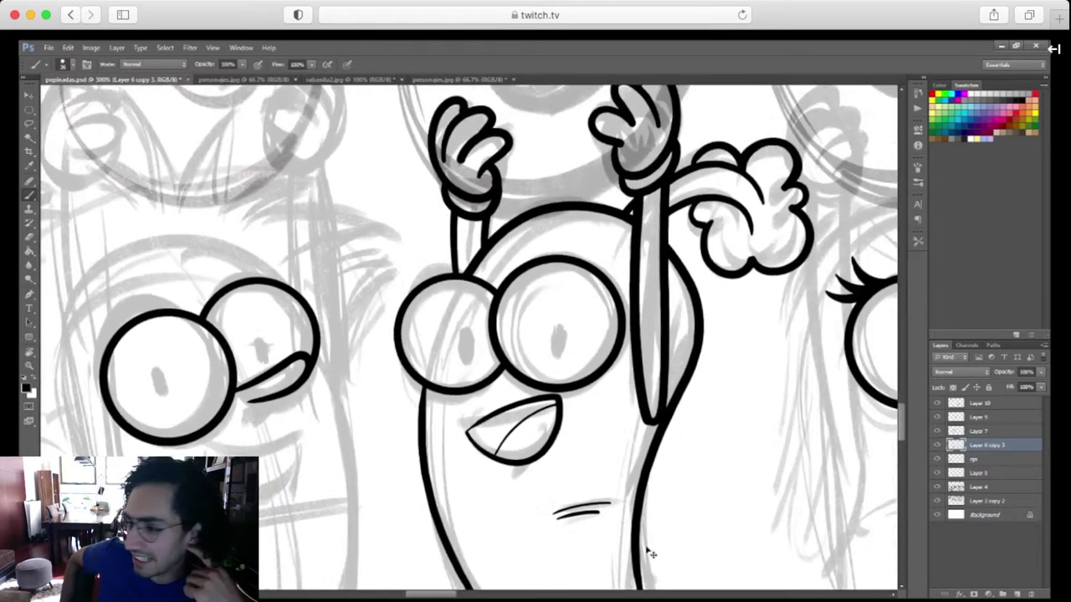
{"action": "key", "text": "ctrl+minus"}
{"action": "key", "text": "ctrl+minus"}
{"action": "key", "text": "ctrl+minus"}
{"action": "key", "text": "ctrl+minus"}
{"action": "key", "text": "ctrl+minus"}
{"action": "key", "text": "ctrl+minus"}
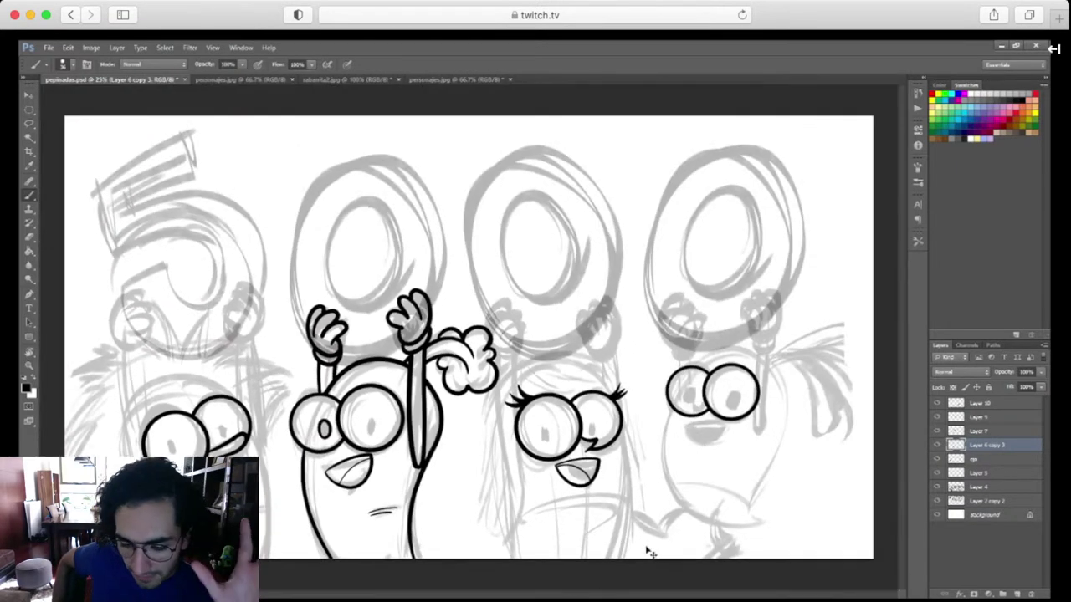
{"action": "left_click", "coordinate": [937, 446]}
{"action": "left_click", "coordinate": [938, 446]}
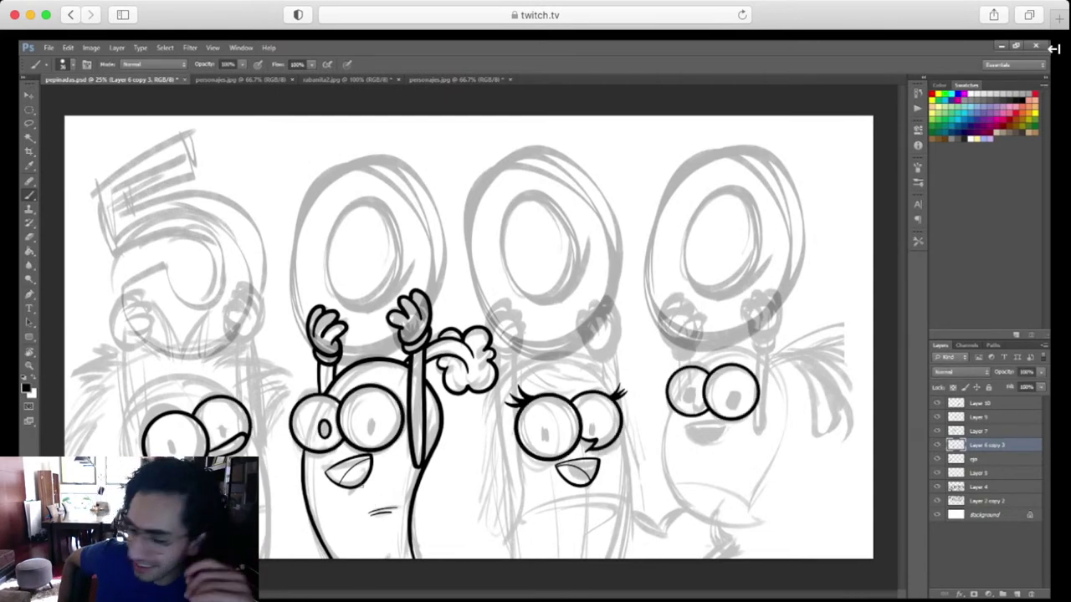
Copy the second character's inked pupil onto a new layer and place the copy in the larger eye
{"action": "key", "text": "z"}
{"action": "mouse_move", "coordinate": [331, 438]}
{"action": "left_mouse_down"}
{"action": "mouse_move", "coordinate": [301, 386]}
{"action": "mouse_move", "coordinate": [314, 452]}
{"action": "mouse_move", "coordinate": [338, 426]}
{"action": "mouse_move", "coordinate": [458, 425]}
{"action": "left_mouse_up"}
{"action": "key", "text": "l"}
{"action": "key", "text": "ctrl+j"}
{"action": "key", "text": "v"}
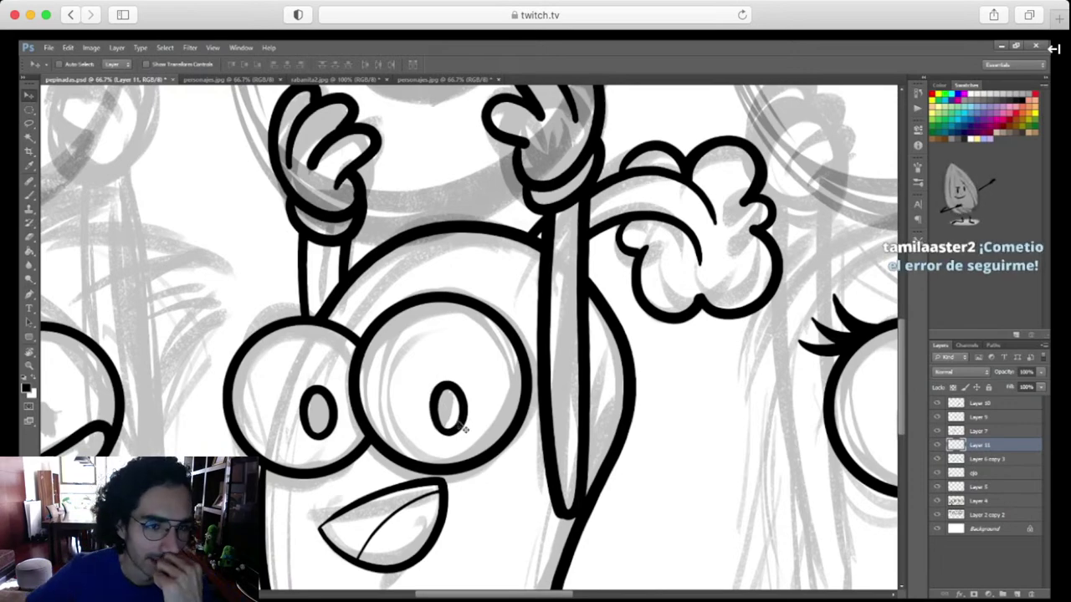
Merge Layer 11 with Layer 6 copy 3
{"action": "scroll", "coordinate": [464, 429], "scroll_direction": "down", "scroll_amount": 3}
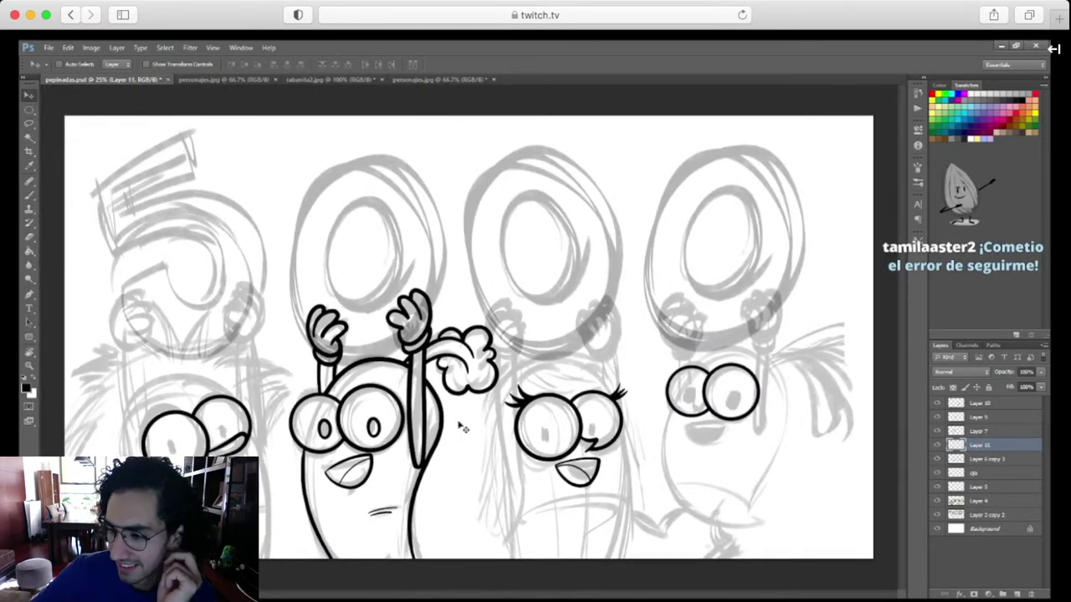
{"action": "left_click", "coordinate": [980, 460], "text": "shift"}
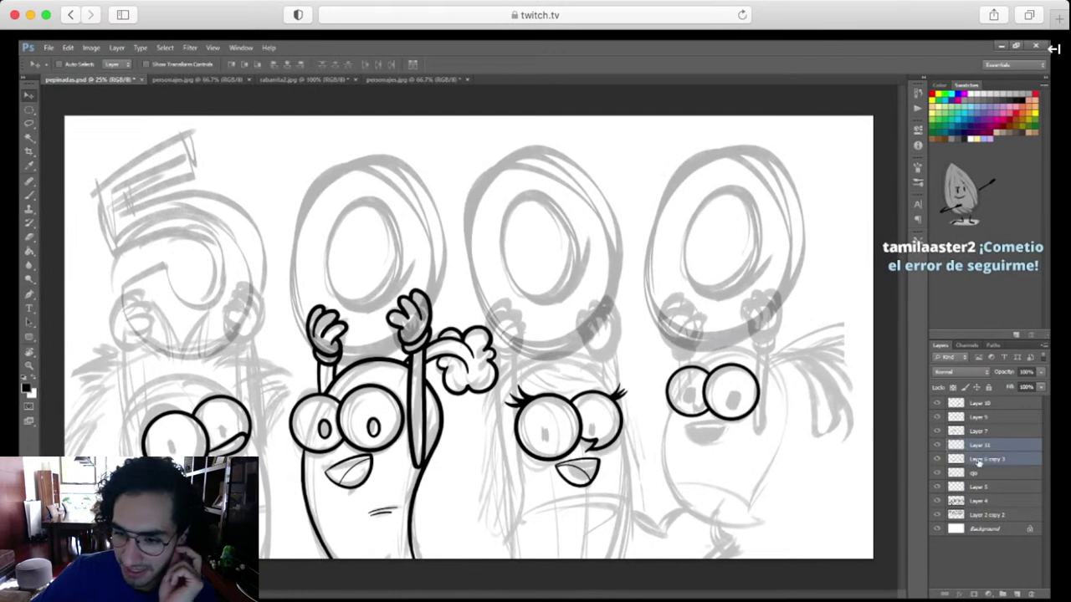
{"action": "key", "text": "ctrl+e"}
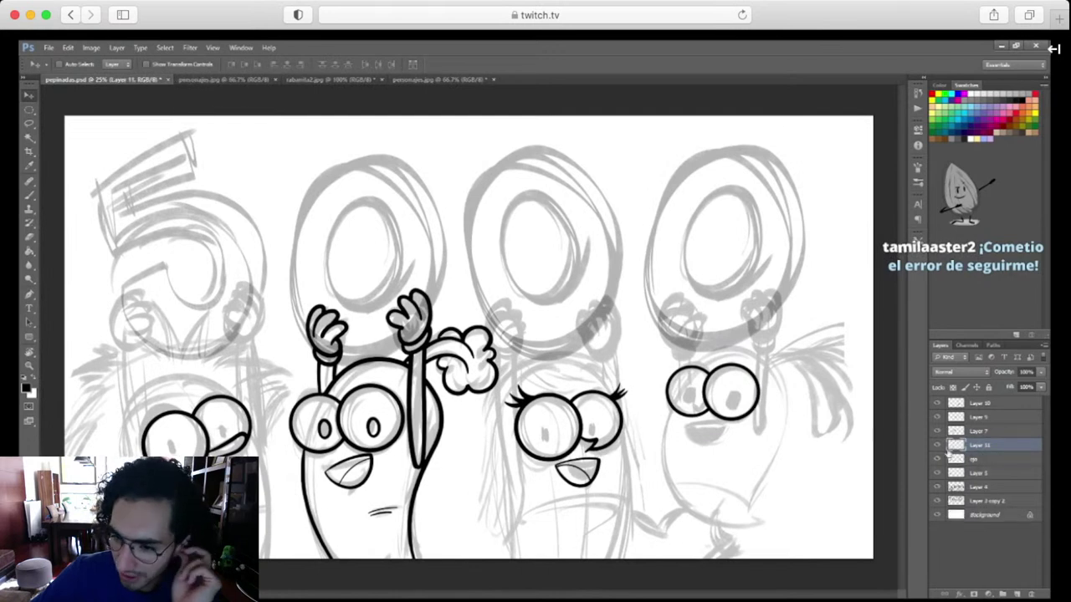
Add a layer above Layer 10 and sketch the outer hair line from the third character's forehead down beside the winking-nose side
{"action": "left_click", "coordinate": [1001, 403]}
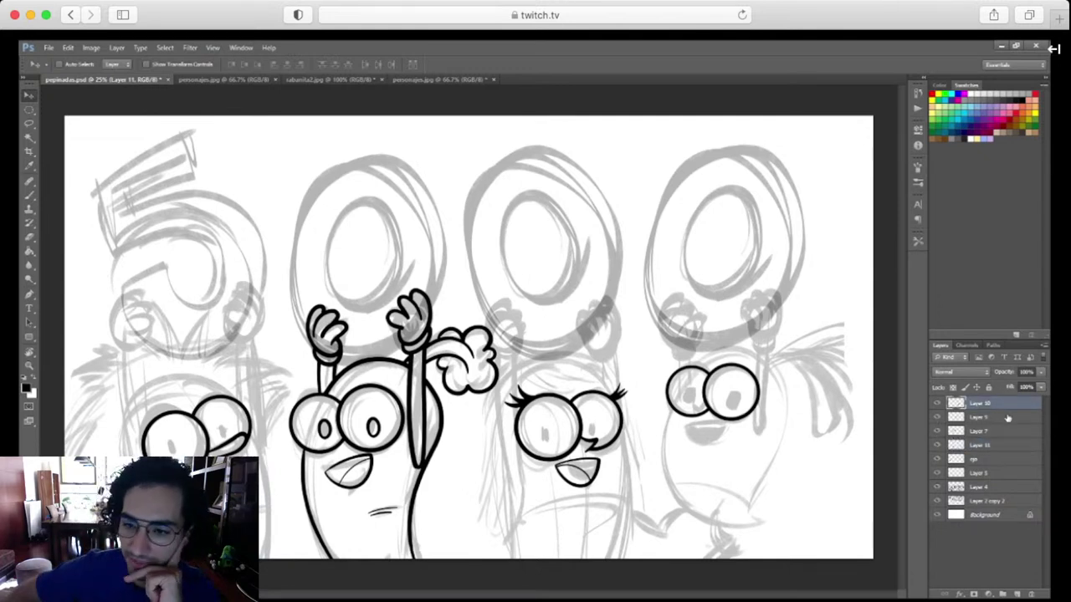
{"action": "left_click", "coordinate": [1017, 594]}
{"action": "key", "text": "b"}
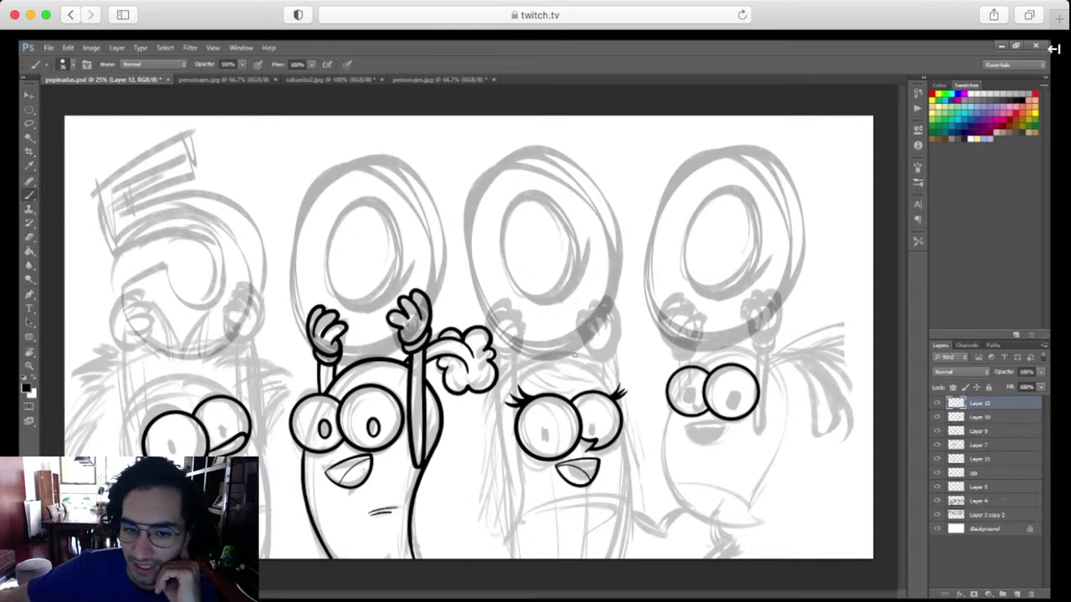
{"action": "left_click_drag", "start_coordinate": [579, 357], "coordinate": [639, 463]}
{"action": "key", "text": "ctrl+z"}
{"action": "left_click_drag", "start_coordinate": [588, 363], "coordinate": [644, 517]}
{"action": "left_click_drag", "start_coordinate": [621, 400], "coordinate": [643, 491]}
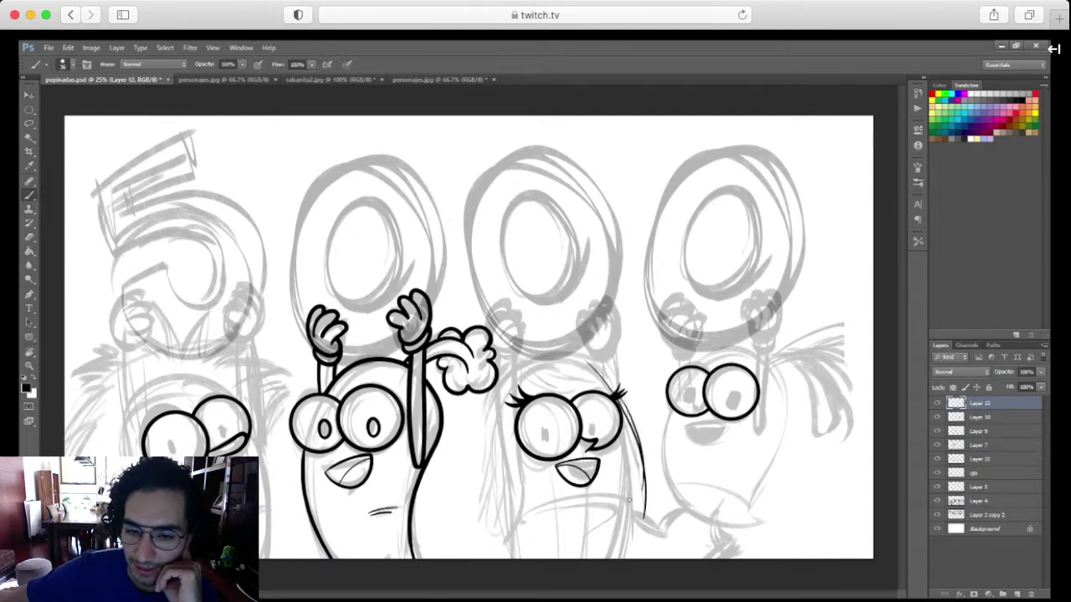
Sketch the third character's other long lock with a curled tip, plus the fringe and crown of the hair
{"action": "left_click_drag", "start_coordinate": [490, 395], "coordinate": [492, 470]}
{"action": "left_click_drag", "start_coordinate": [489, 414], "coordinate": [494, 553]}
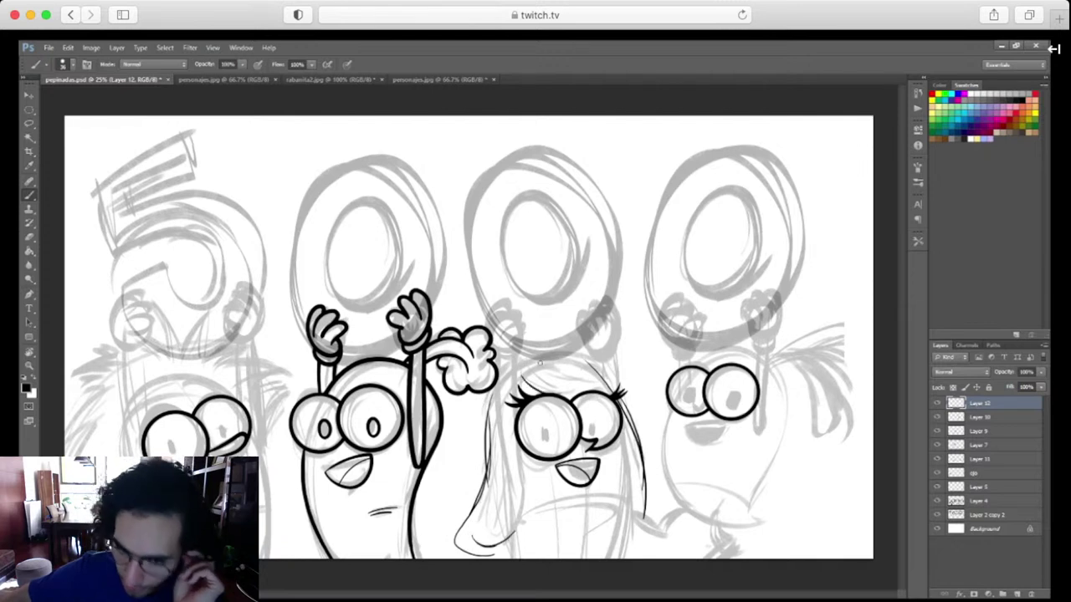
{"action": "left_click_drag", "start_coordinate": [524, 365], "coordinate": [607, 375]}
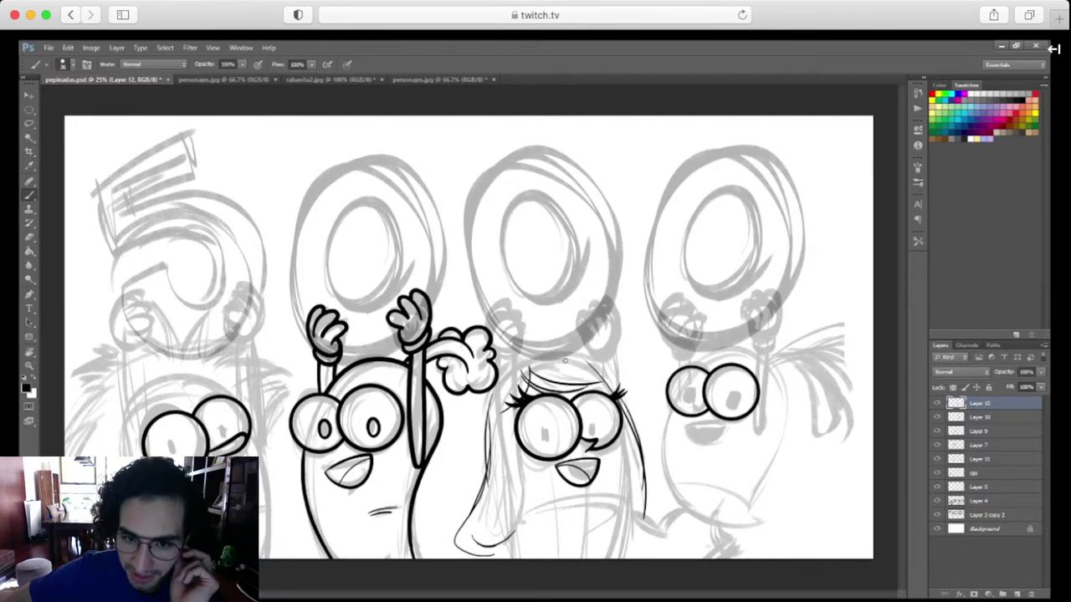
{"action": "mouse_move", "coordinate": [527, 358]}
{"action": "left_mouse_down"}
{"action": "mouse_move", "coordinate": [609, 376]}
{"action": "mouse_move", "coordinate": [555, 373]}
{"action": "mouse_move", "coordinate": [482, 422]}
{"action": "mouse_move", "coordinate": [467, 529]}
{"action": "left_mouse_up"}
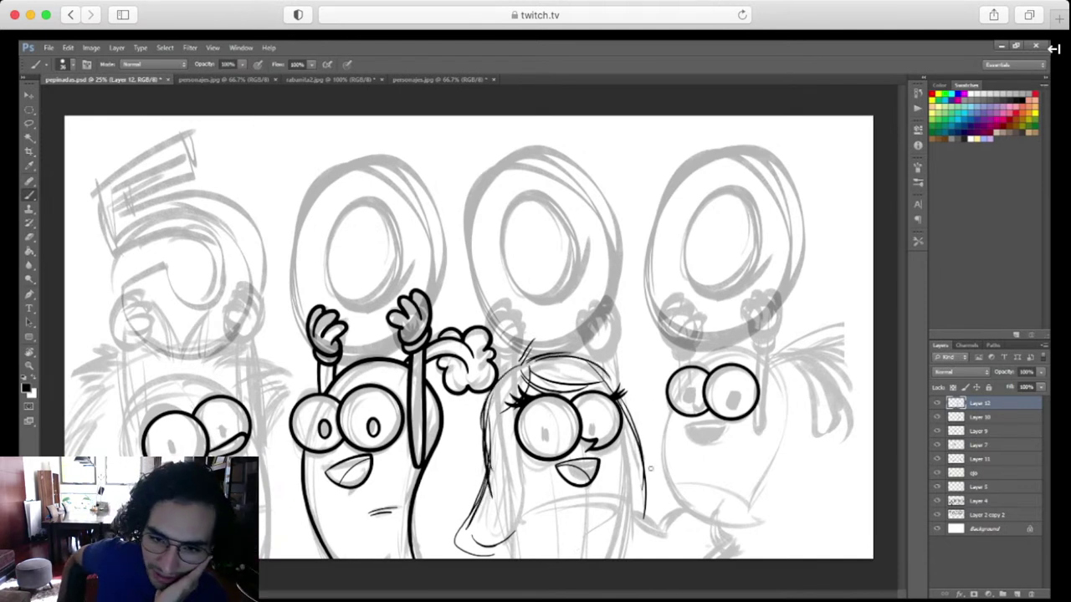
Compare the drawing with the hair sketch hidden and shown, and nudge the sketch slightly upward
{"action": "left_click", "coordinate": [938, 404]}
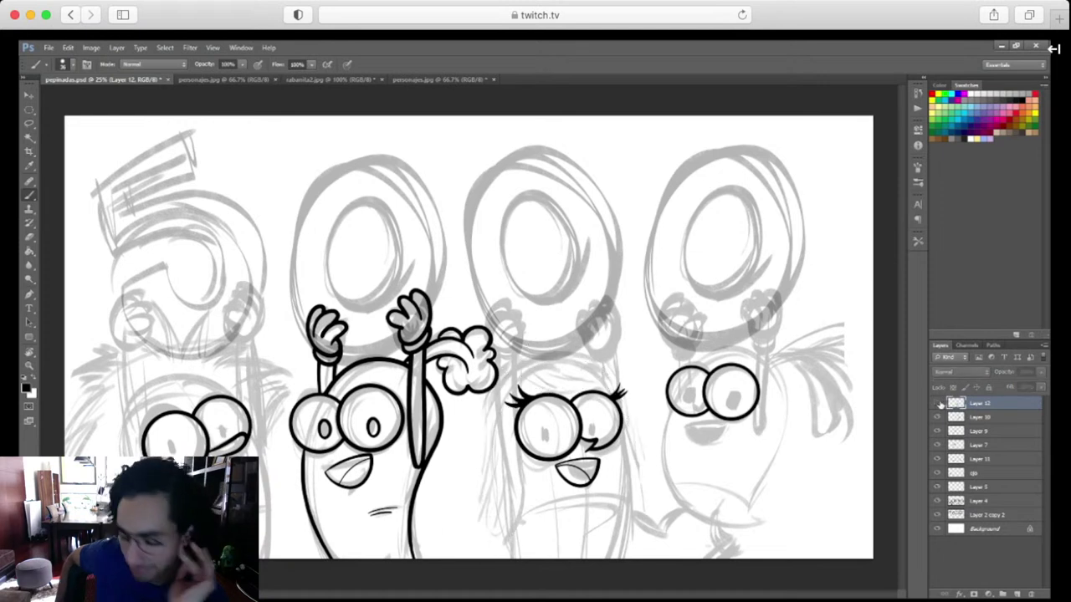
{"action": "left_click", "coordinate": [937, 404]}
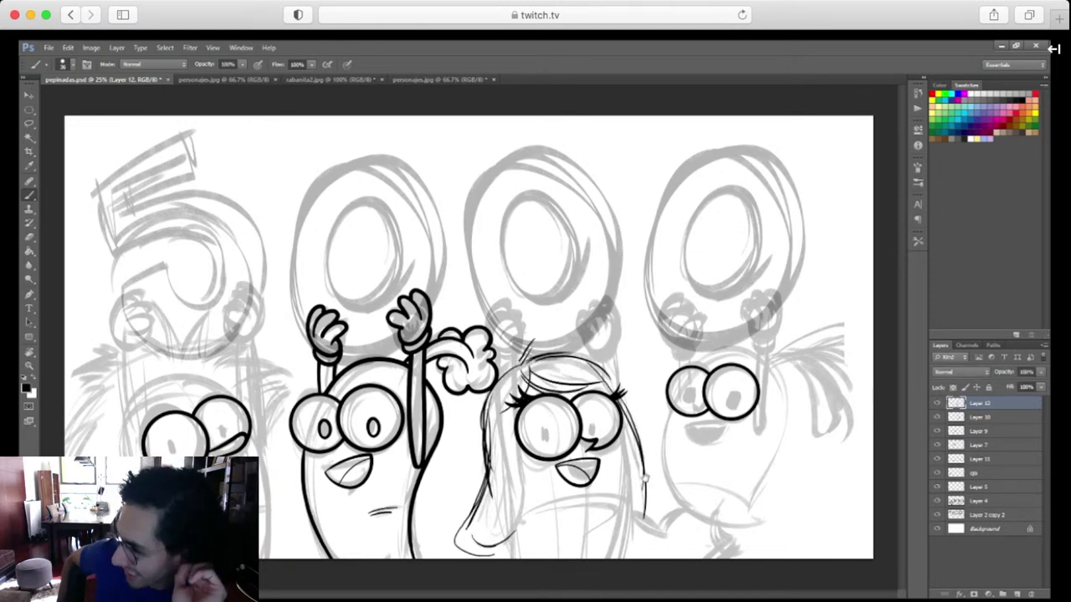
{"action": "key", "text": "v"}
{"action": "left_click_drag", "start_coordinate": [642, 467], "coordinate": [641, 461]}
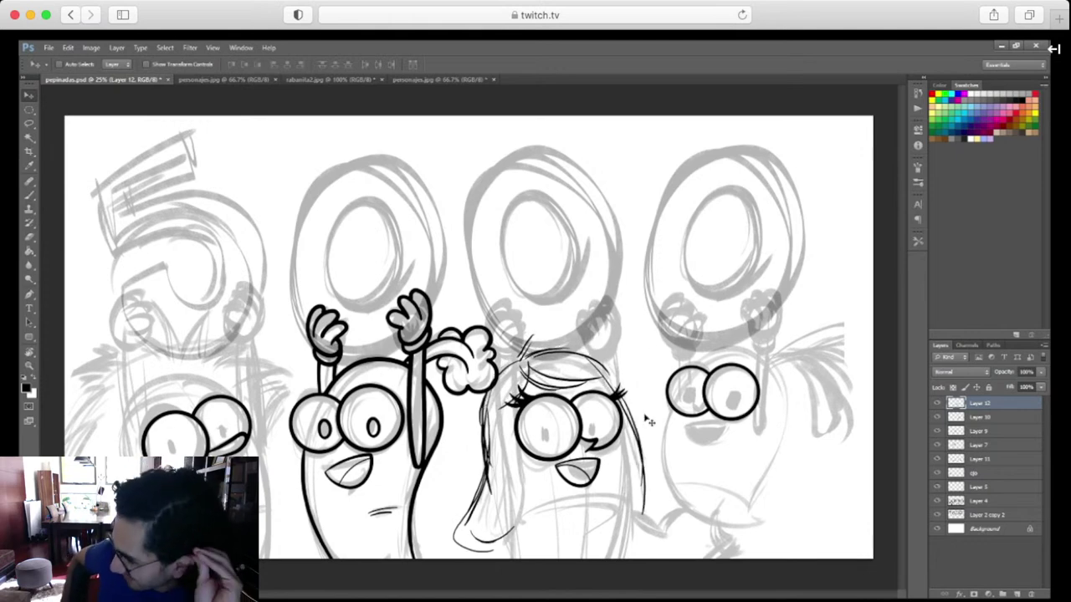
Check the vegetable characters in the personajes.jpg and rabanita2.jpg references before returning to pepinadas.psd
{"action": "left_click", "coordinate": [447, 82]}
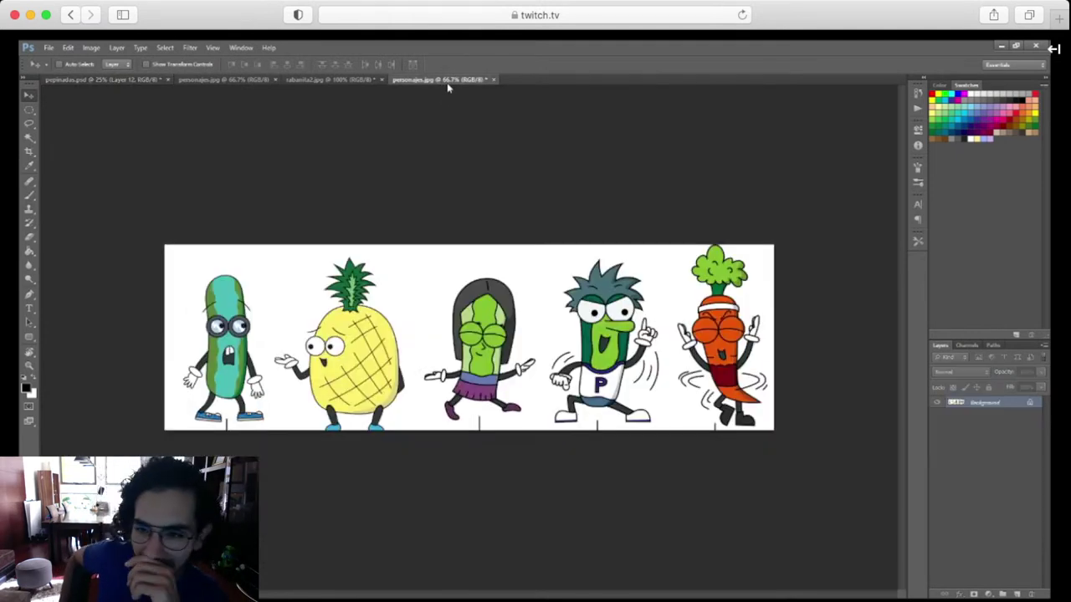
{"action": "left_click", "coordinate": [330, 80]}
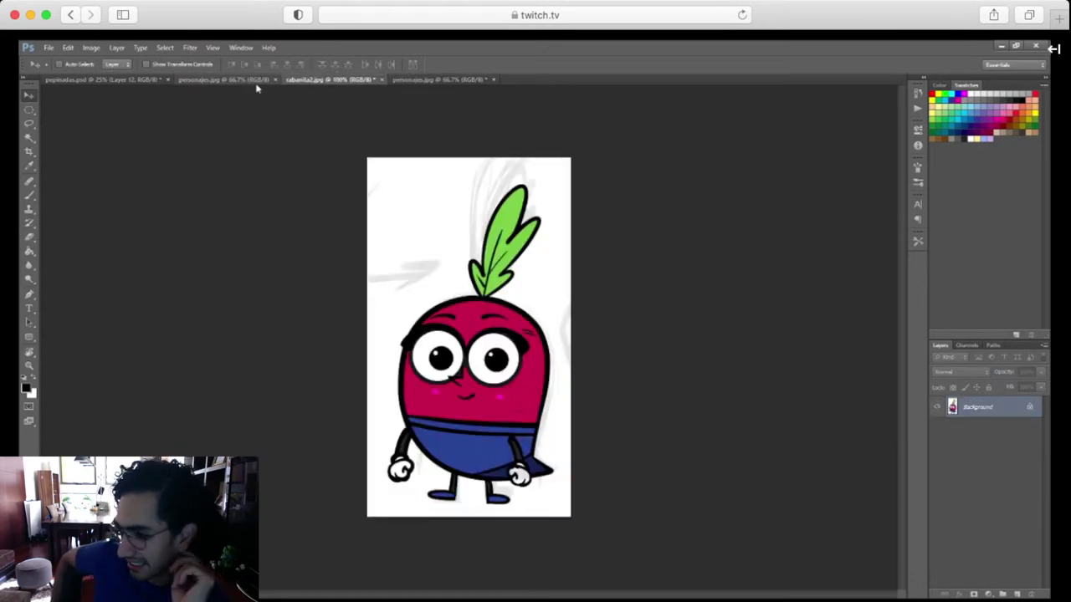
{"action": "left_click", "coordinate": [253, 81]}
{"action": "left_click", "coordinate": [134, 80]}
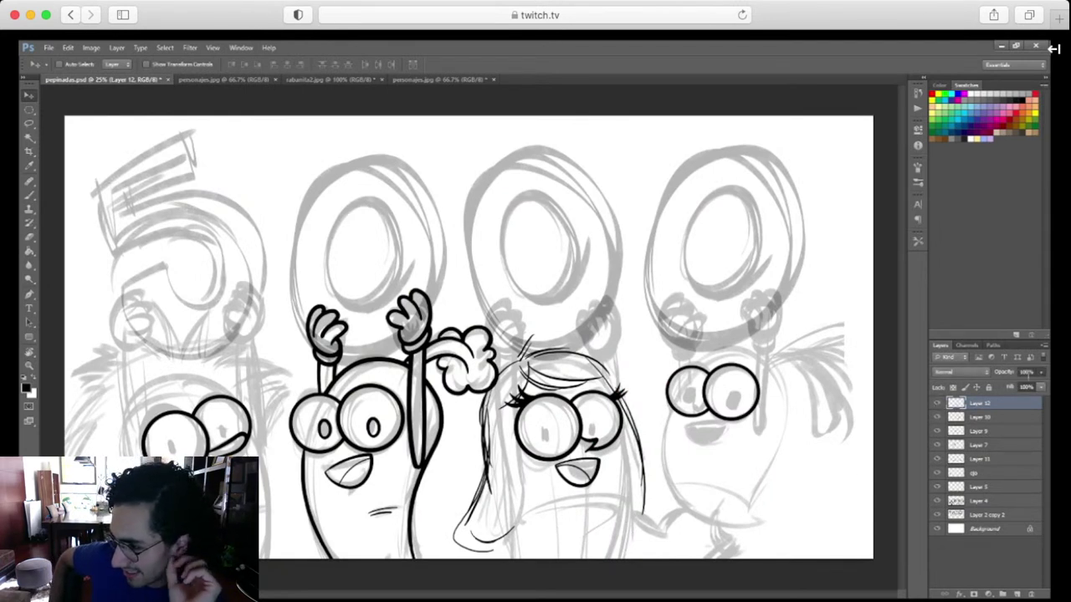
Reduce the hair sketch layer's opacity to 43% and add a new layer above it
{"action": "key", "text": "ctrl+z"}
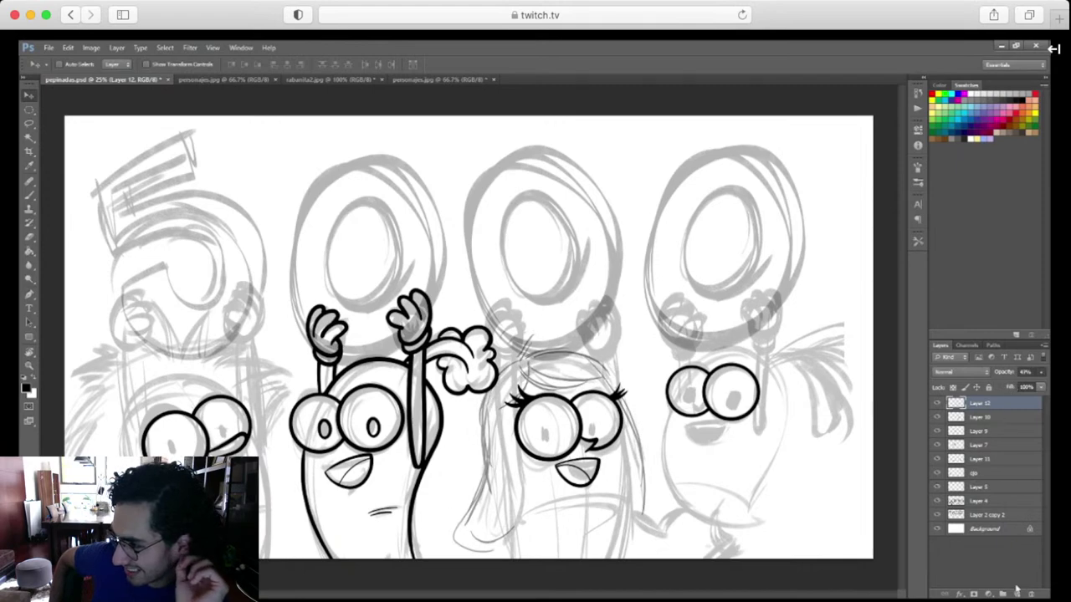
{"action": "left_click", "coordinate": [1017, 592]}
Ink the lower curve of the third character's fringe just above the eyes, redoing the first stroke
{"action": "key", "text": "ctrl+plus"}
{"action": "key", "text": "ctrl+plus"}
{"action": "key", "text": "ctrl+plus"}
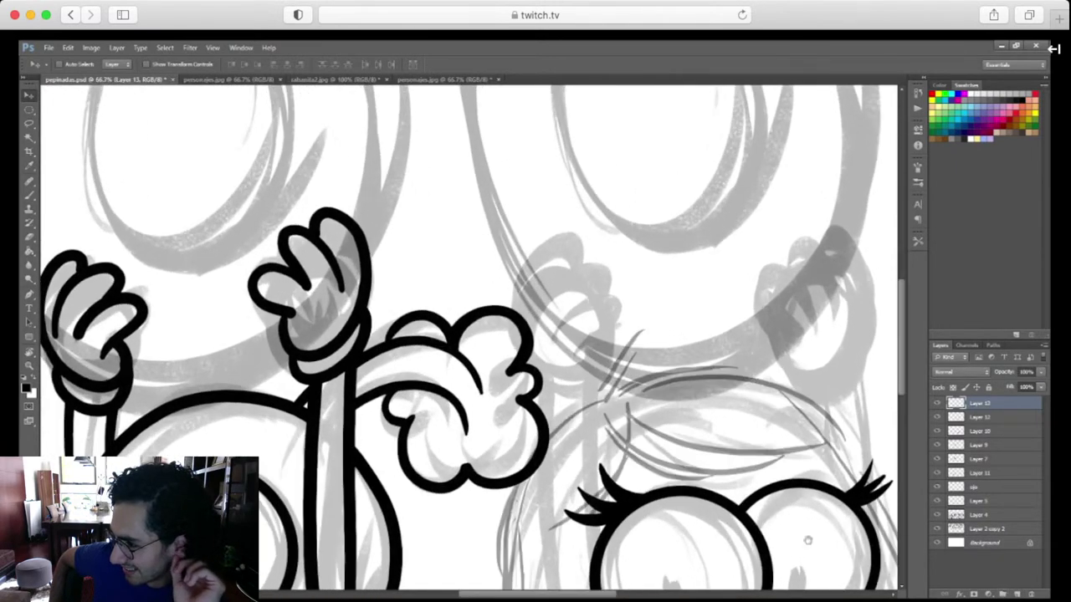
{"action": "left_click_drag", "start_coordinate": [808, 540], "coordinate": [650, 421]}
{"action": "key", "text": "ctrl+plus"}
{"action": "left_click_drag", "start_coordinate": [689, 465], "coordinate": [665, 457]}
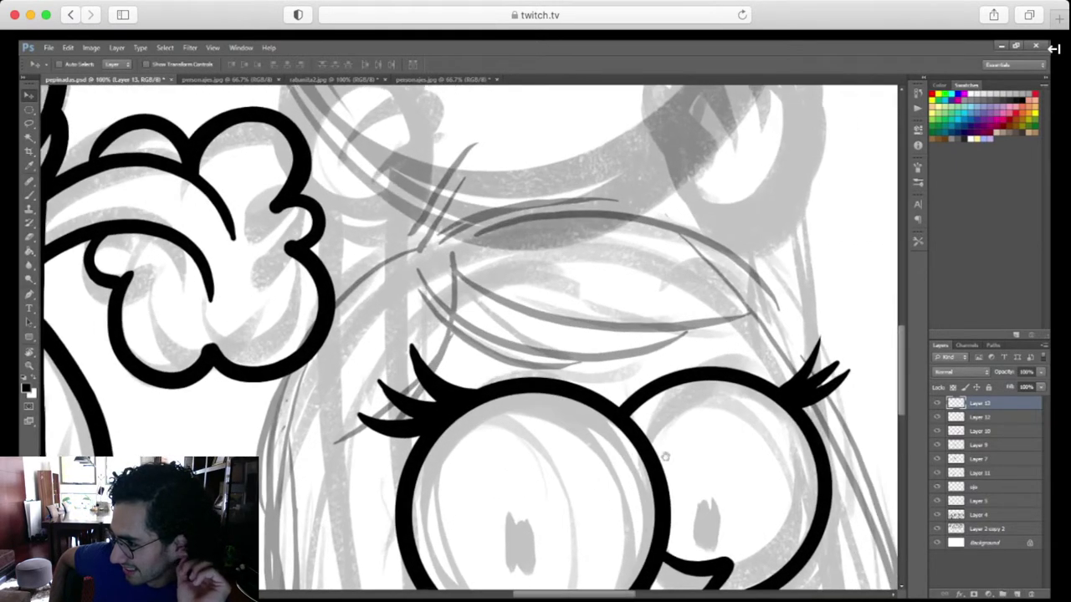
{"action": "key", "text": "b"}
{"action": "mouse_move", "coordinate": [416, 283]}
{"action": "left_mouse_down"}
{"action": "mouse_move", "coordinate": [516, 361]}
{"action": "mouse_move", "coordinate": [619, 358]}
{"action": "left_mouse_up"}
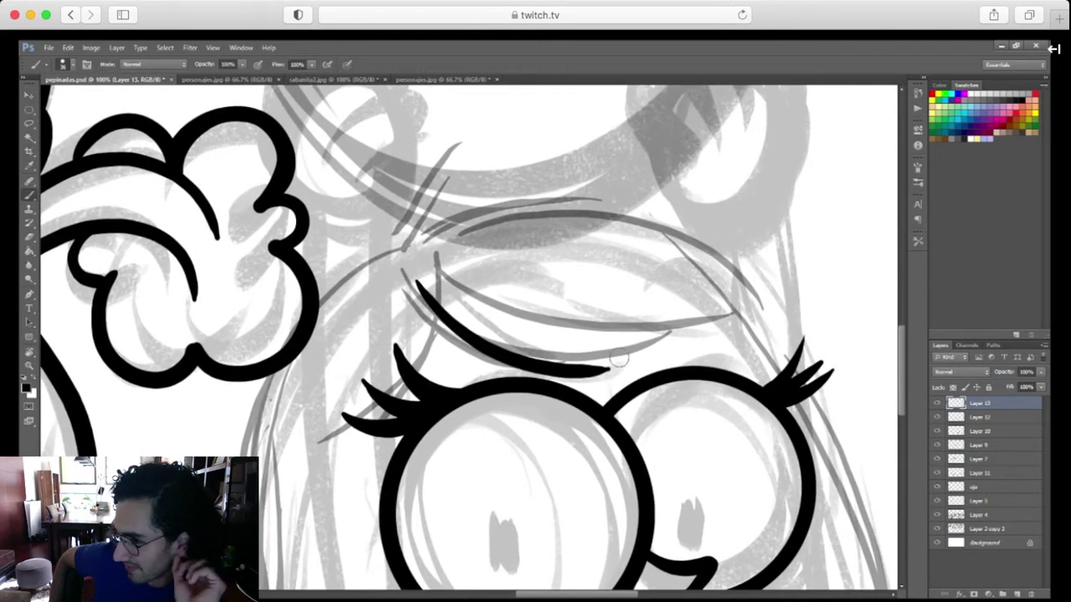
{"action": "key", "text": "ctrl+z"}
{"action": "mouse_move", "coordinate": [409, 269]}
{"action": "left_mouse_down"}
{"action": "mouse_move", "coordinate": [539, 367]}
{"action": "mouse_move", "coordinate": [634, 359]}
{"action": "left_mouse_up"}
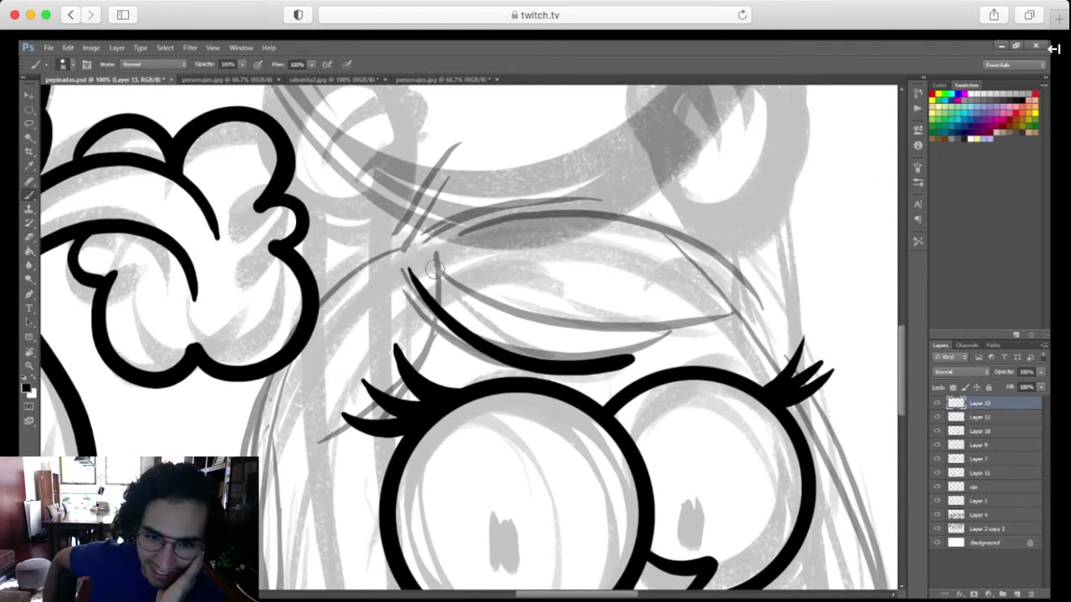
Ink the fringe's second curve with an extended tip, and a short strand running down toward the eyelashes
{"action": "mouse_move", "coordinate": [433, 266]}
{"action": "left_mouse_down"}
{"action": "mouse_move", "coordinate": [619, 363]}
{"action": "mouse_move", "coordinate": [718, 340]}
{"action": "left_mouse_up"}
{"action": "left_click_drag", "start_coordinate": [594, 372], "coordinate": [713, 353]}
{"action": "left_click_drag", "start_coordinate": [527, 251], "coordinate": [535, 356]}
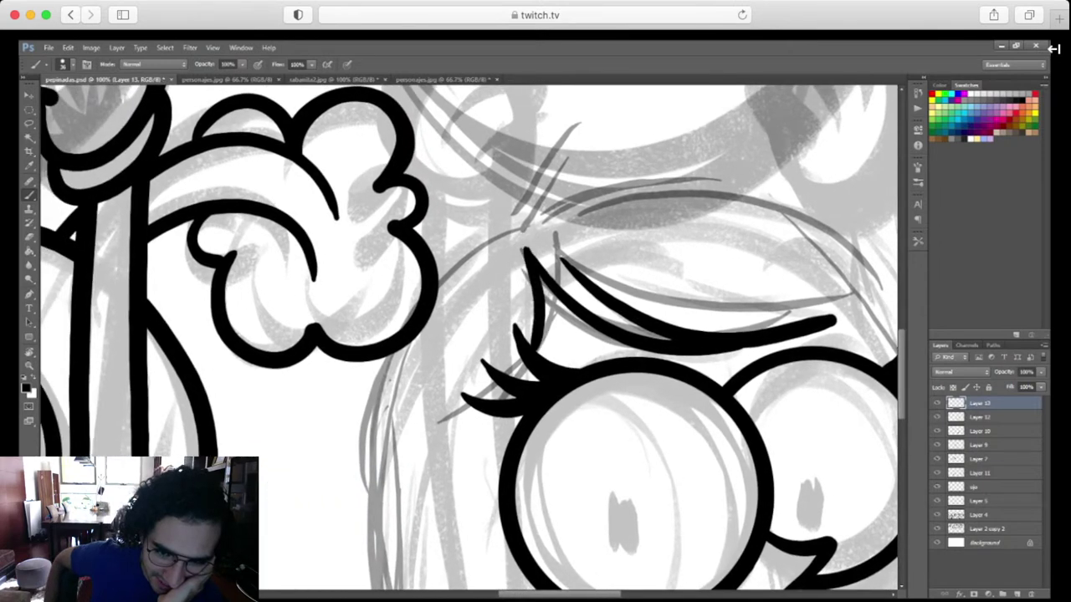
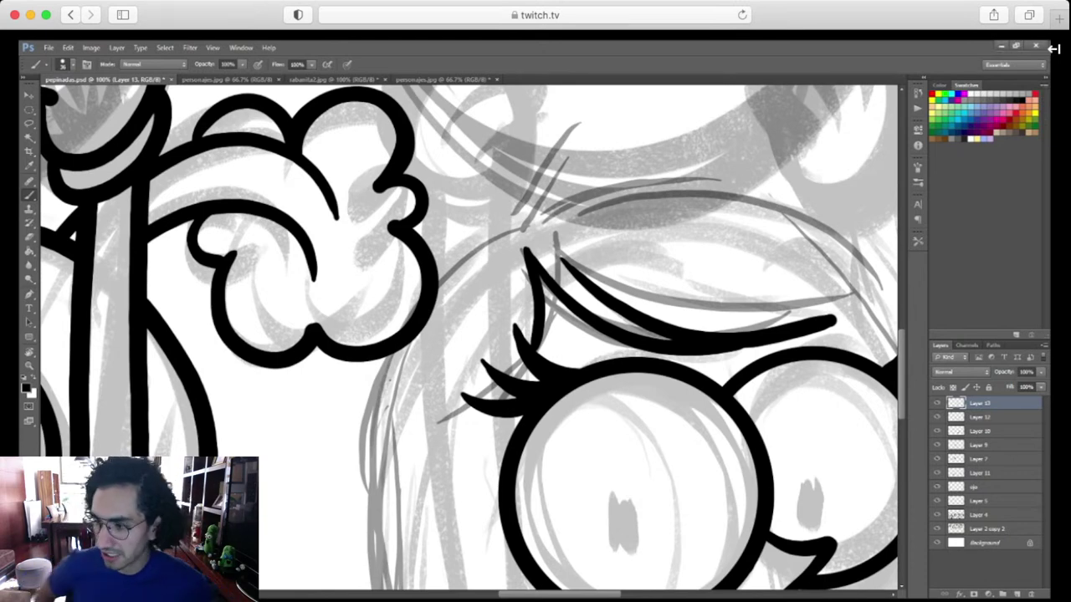
Ink the large upper arc of the third character's hair from the parting over the forehead to the outer eyelashes, redoing the first stroke
{"action": "mouse_move", "coordinate": [686, 472]}
{"action": "left_mouse_down"}
{"action": "mouse_move", "coordinate": [624, 380]}
{"action": "mouse_move", "coordinate": [647, 334]}
{"action": "mouse_move", "coordinate": [619, 485]}
{"action": "mouse_move", "coordinate": [600, 502]}
{"action": "mouse_move", "coordinate": [602, 541]}
{"action": "mouse_move", "coordinate": [688, 469]}
{"action": "mouse_move", "coordinate": [591, 481]}
{"action": "mouse_move", "coordinate": [684, 416]}
{"action": "mouse_move", "coordinate": [517, 265]}
{"action": "mouse_move", "coordinate": [346, 276]}
{"action": "left_mouse_up"}
{"action": "key", "text": "r"}
{"action": "key", "text": "b"}
{"action": "key", "text": "ctrl+z"}
{"action": "mouse_move", "coordinate": [701, 435]}
{"action": "left_mouse_down"}
{"action": "mouse_move", "coordinate": [696, 400]}
{"action": "mouse_move", "coordinate": [452, 248]}
{"action": "mouse_move", "coordinate": [347, 274]}
{"action": "left_mouse_up"}
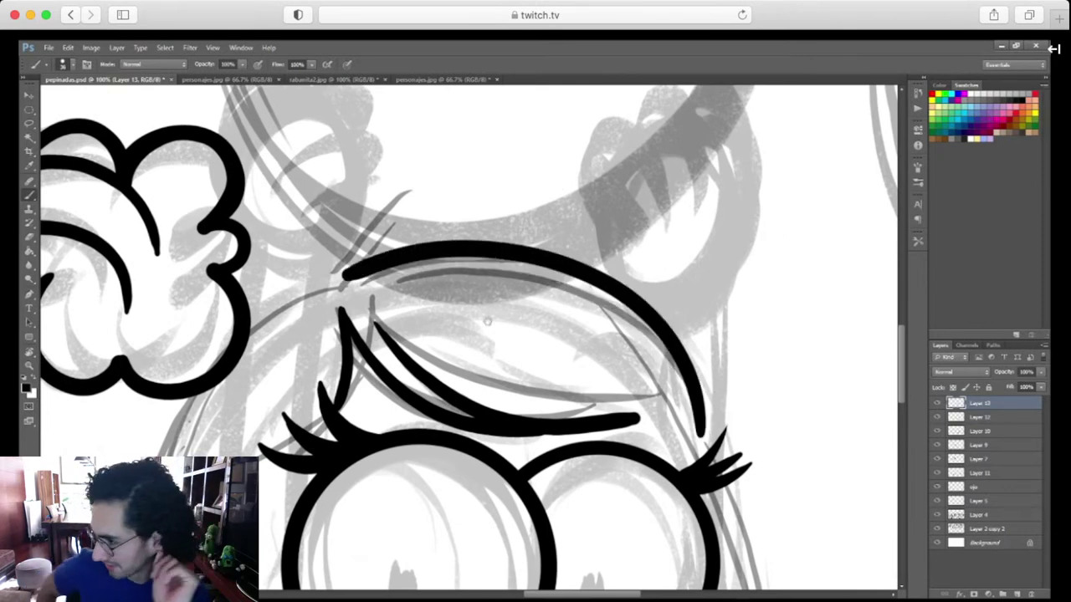
Ink short flicked strands rising from the third character's hair parting, redoing the first attempt
{"action": "left_click_drag", "start_coordinate": [487, 321], "coordinate": [585, 403]}
{"action": "left_click_drag", "start_coordinate": [449, 353], "coordinate": [532, 269]}
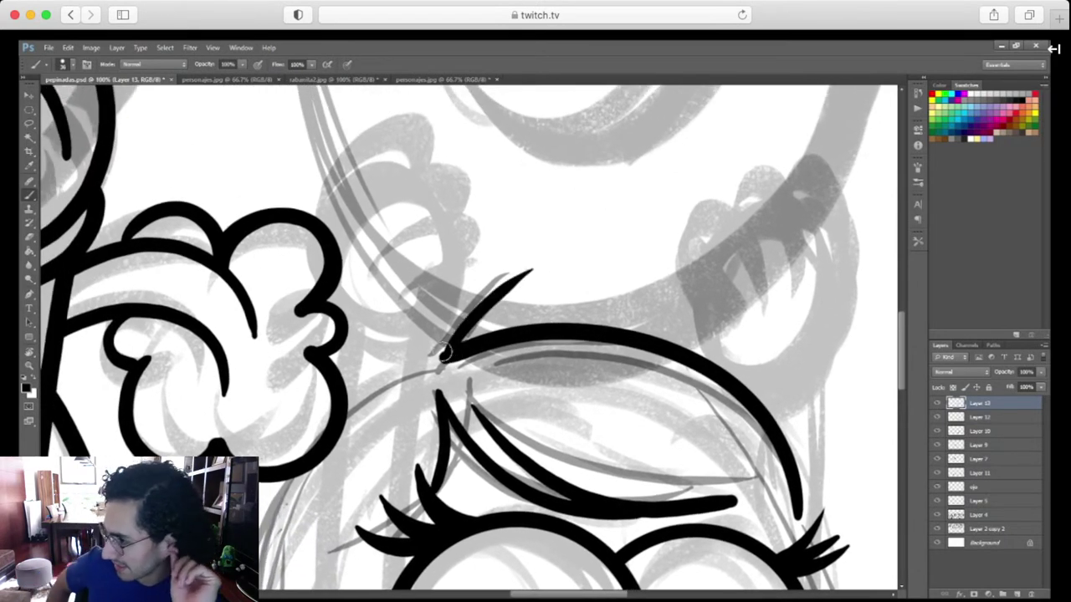
{"action": "key", "text": "ctrl+z"}
{"action": "left_click_drag", "start_coordinate": [440, 362], "coordinate": [514, 279]}
{"action": "left_click_drag", "start_coordinate": [418, 367], "coordinate": [514, 278]}
Ink the long outer edge of the third character's hair from the upper arc past the eyelashes down the body, redoing it until smooth
{"action": "left_click_drag", "start_coordinate": [439, 416], "coordinate": [620, 245]}
{"action": "left_click_drag", "start_coordinate": [628, 451], "coordinate": [614, 387]}
{"action": "left_click_drag", "start_coordinate": [639, 519], "coordinate": [628, 495]}
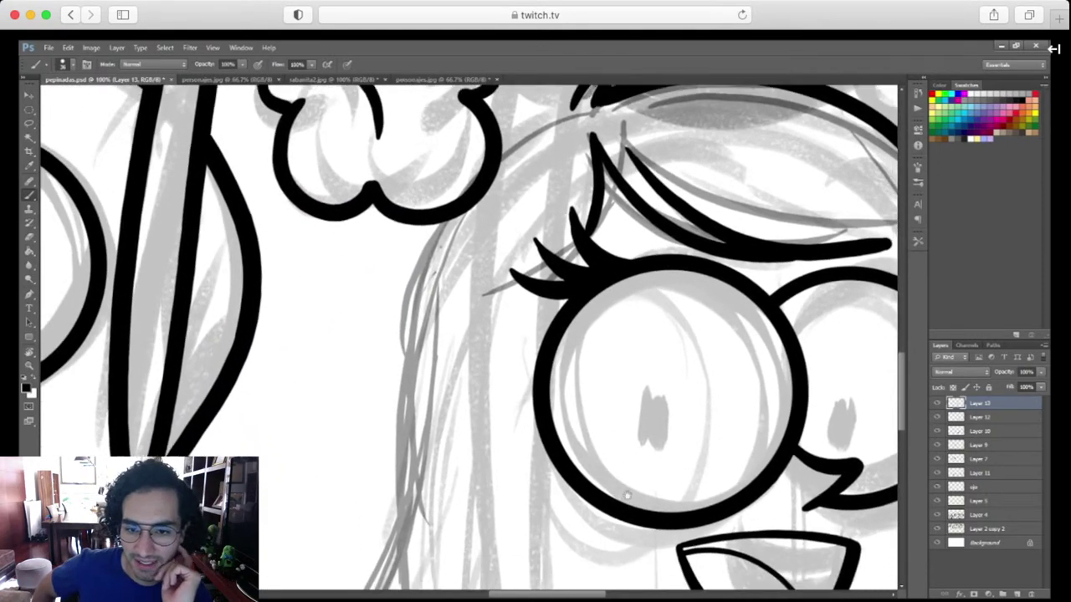
{"action": "scroll", "coordinate": [627, 496], "scroll_direction": "down", "scroll_amount": 5}
{"action": "key", "text": "ctrl+minus"}
{"action": "key", "text": "ctrl+minus"}
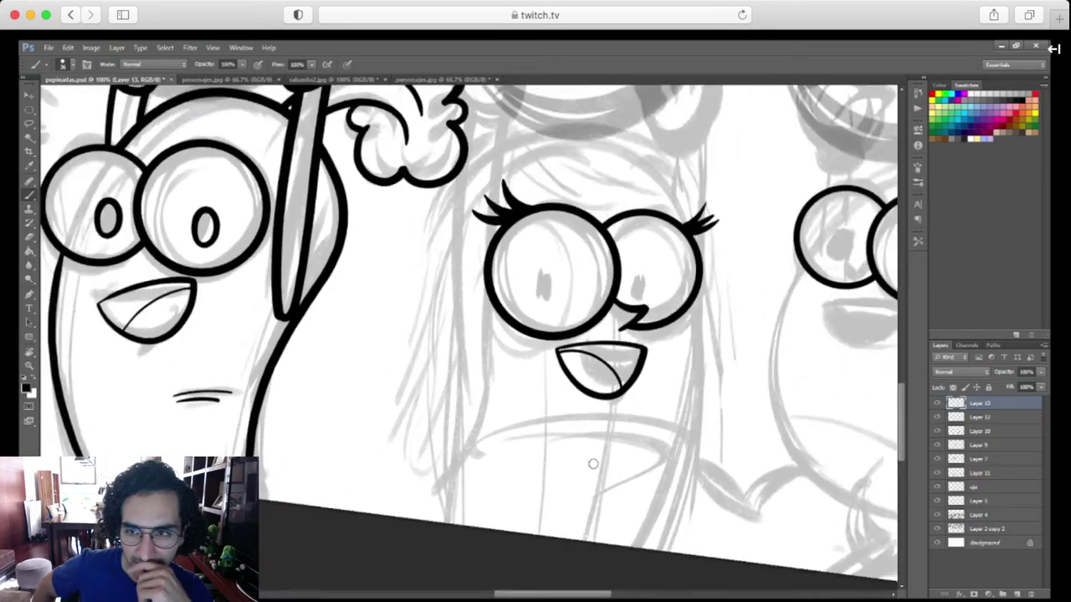
{"action": "left_click_drag", "start_coordinate": [669, 447], "coordinate": [579, 506]}
{"action": "key", "text": "r"}
{"action": "left_click_drag", "start_coordinate": [712, 446], "coordinate": [521, 332]}
{"action": "key", "text": "ctrl+plus"}
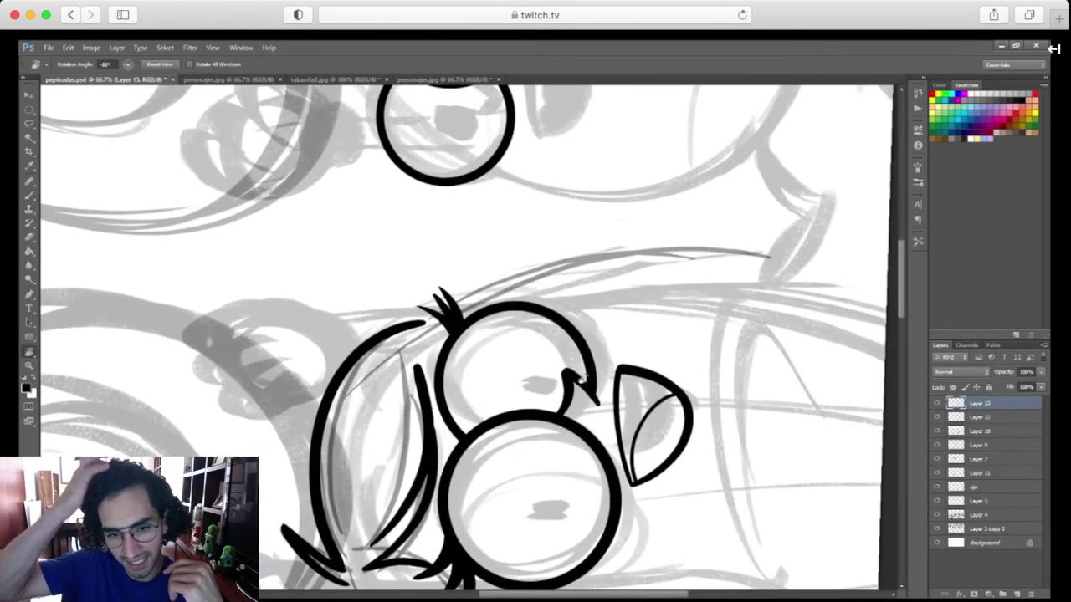
{"action": "left_click_drag", "start_coordinate": [658, 406], "coordinate": [670, 332]}
{"action": "key", "text": "ctrl+plus"}
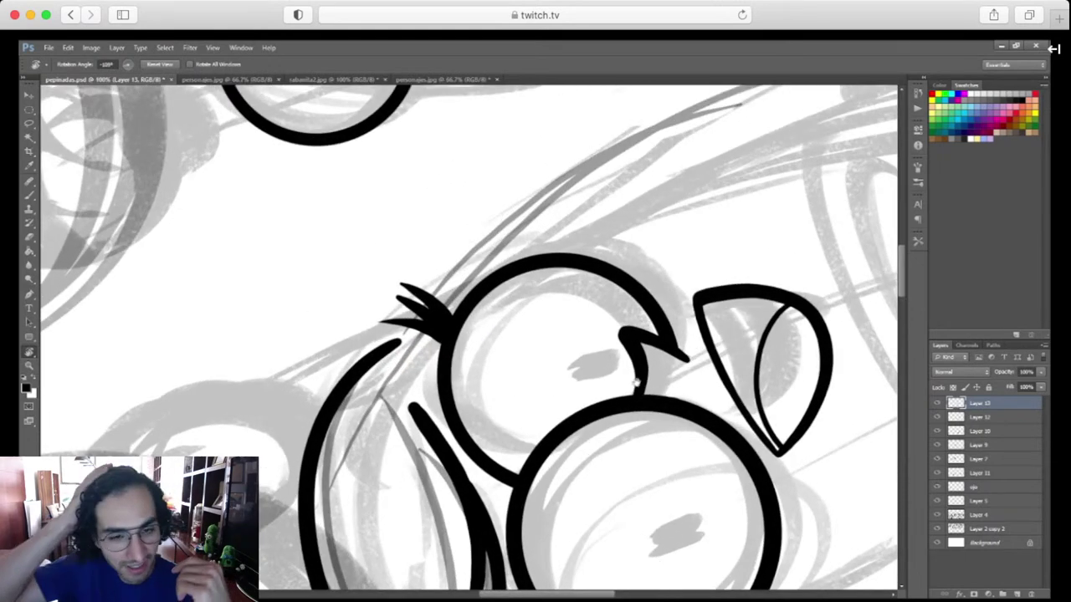
{"action": "scroll", "coordinate": [636, 384], "scroll_direction": "up", "scroll_amount": 2}
{"action": "key", "text": "b"}
{"action": "left_click_drag", "start_coordinate": [288, 525], "coordinate": [477, 265]}
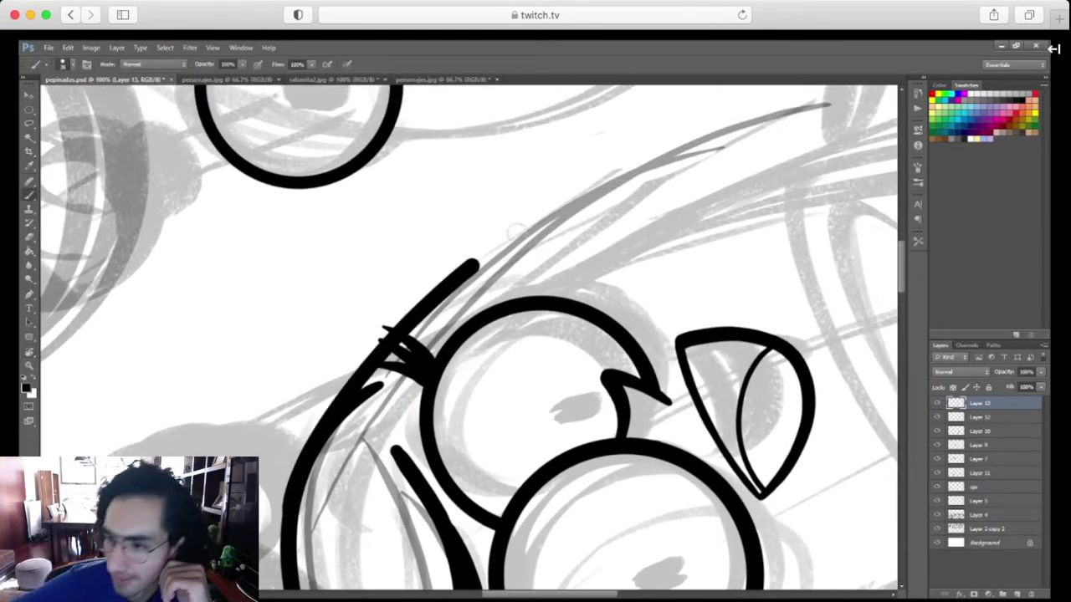
{"action": "left_click_drag", "start_coordinate": [516, 231], "coordinate": [624, 172]}
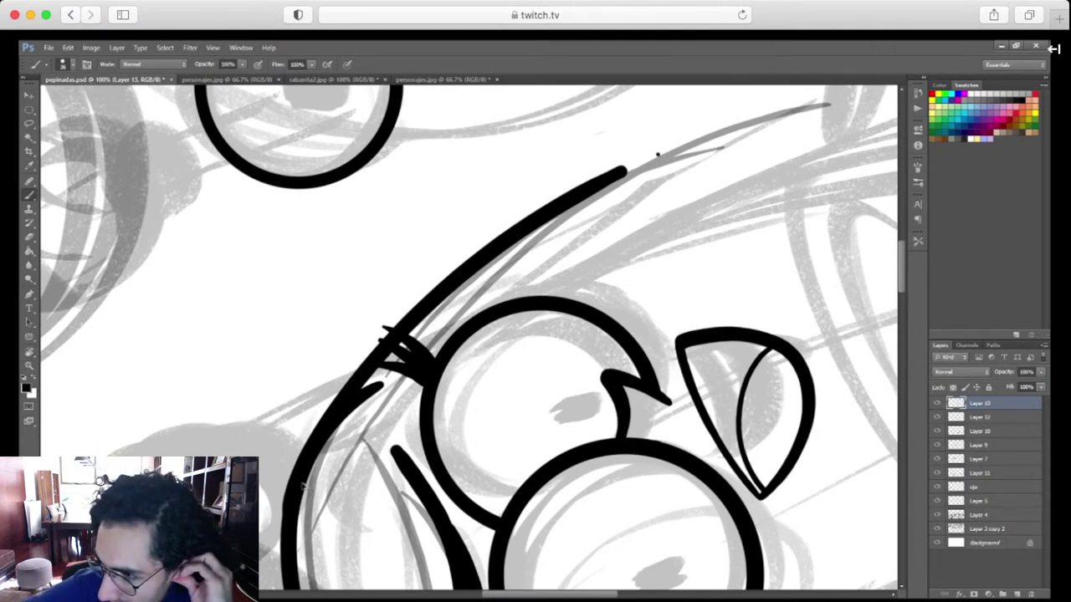
{"action": "key", "text": "ctrl+z"}
{"action": "left_click_drag", "start_coordinate": [351, 390], "coordinate": [768, 136]}
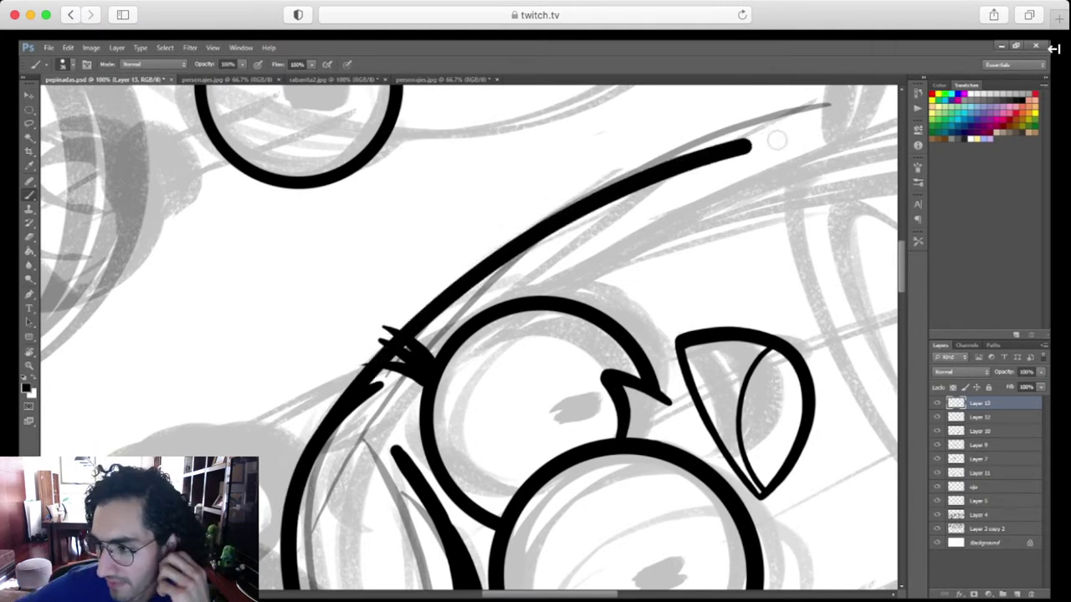
{"action": "key", "text": "ctrl+z"}
{"action": "mouse_move", "coordinate": [328, 422]}
{"action": "left_mouse_down"}
{"action": "mouse_move", "coordinate": [681, 154]}
{"action": "mouse_move", "coordinate": [812, 114]}
{"action": "left_mouse_up"}
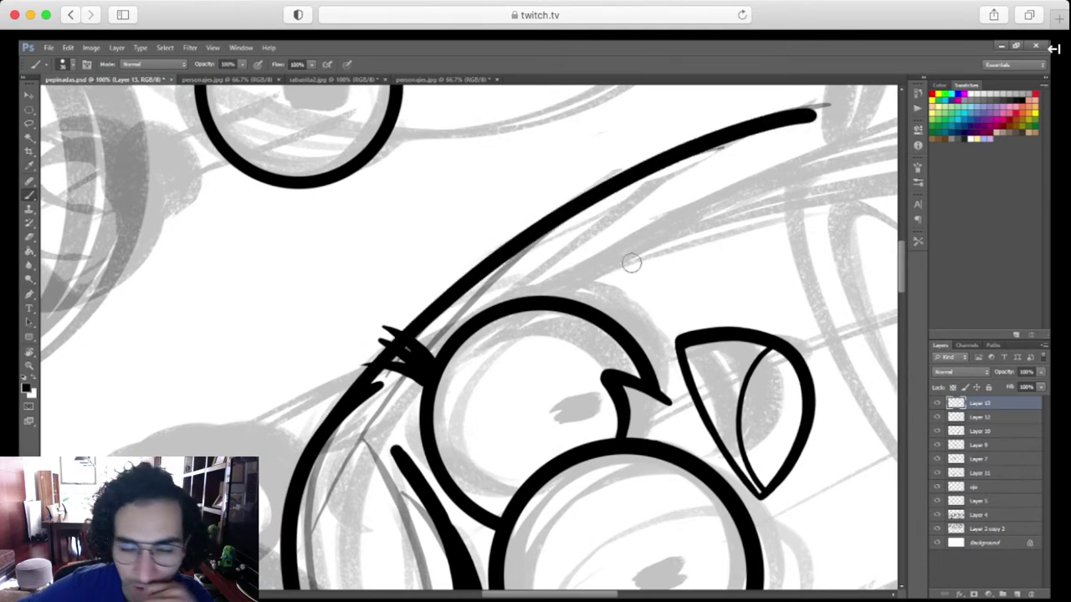
Erase the end of the upper hair arc that sticks out beside the long outer hair line
{"action": "left_click_drag", "start_coordinate": [473, 398], "coordinate": [535, 339]}
{"action": "key", "text": "r"}
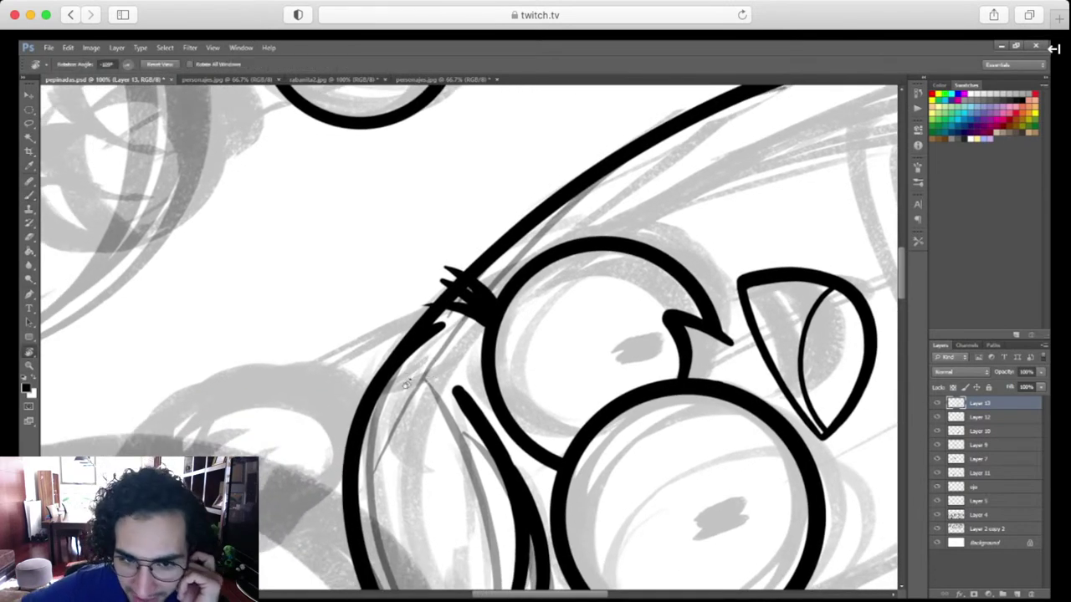
{"action": "key", "text": "b"}
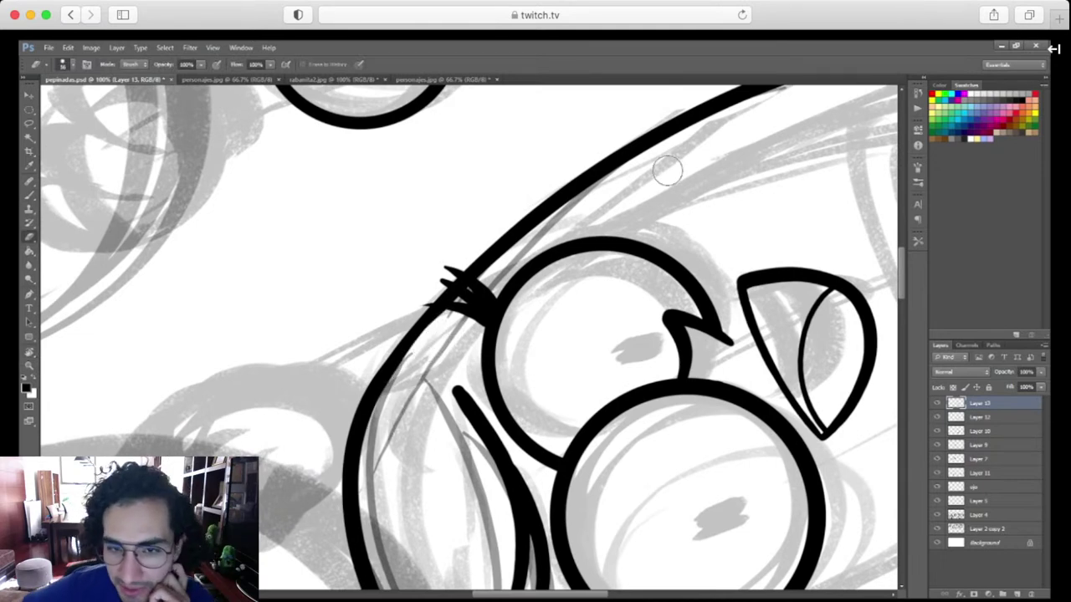
{"action": "left_click_drag", "start_coordinate": [552, 318], "coordinate": [323, 430]}
Review the inked hair on the whole drawing and check the personajes.jpg and rabanita2.jpg references before returning to pepinadas.psd
{"action": "key", "text": "r"}
{"action": "left_click_drag", "start_coordinate": [532, 249], "coordinate": [563, 390]}
{"action": "left_click_drag", "start_coordinate": [463, 238], "coordinate": [600, 502]}
{"action": "key", "text": "ctrl+minus"}
{"action": "key", "text": "ctrl+minus"}
{"action": "key", "text": "ctrl+minus"}
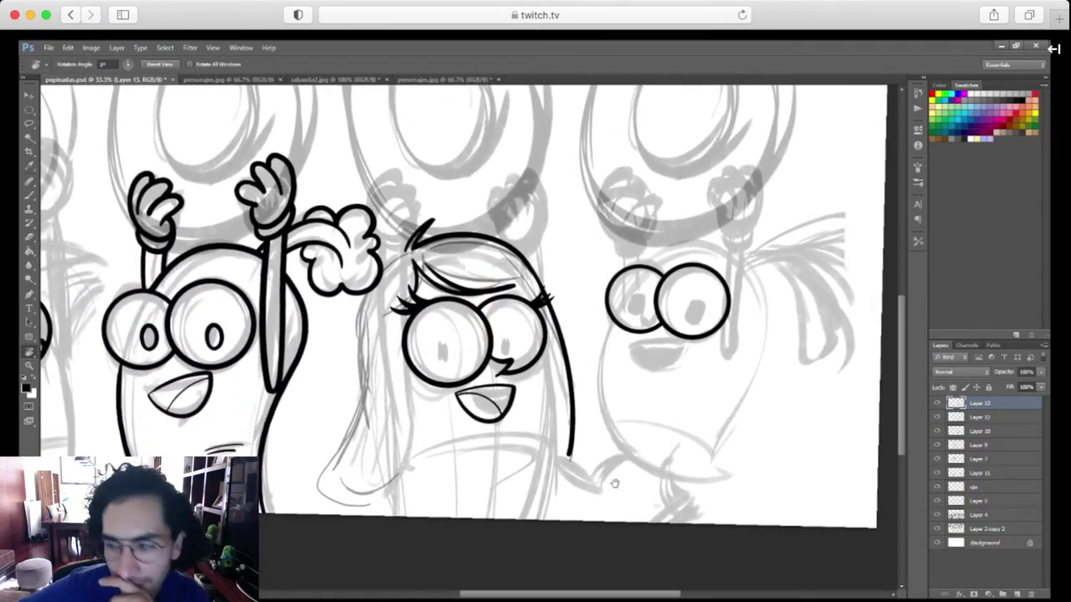
{"action": "left_click", "coordinate": [451, 80]}
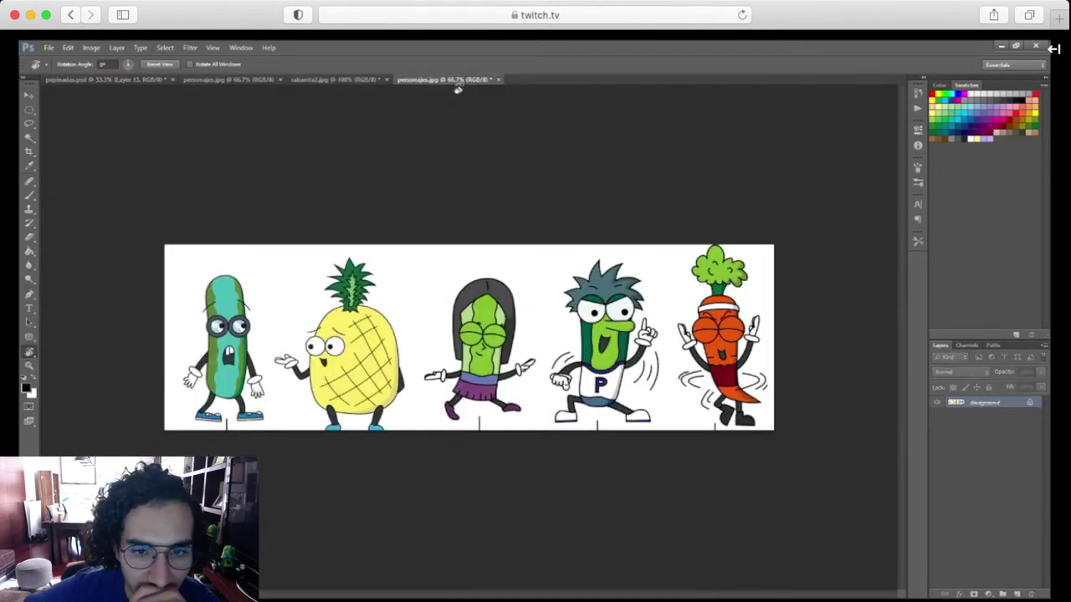
{"action": "left_click", "coordinate": [354, 80]}
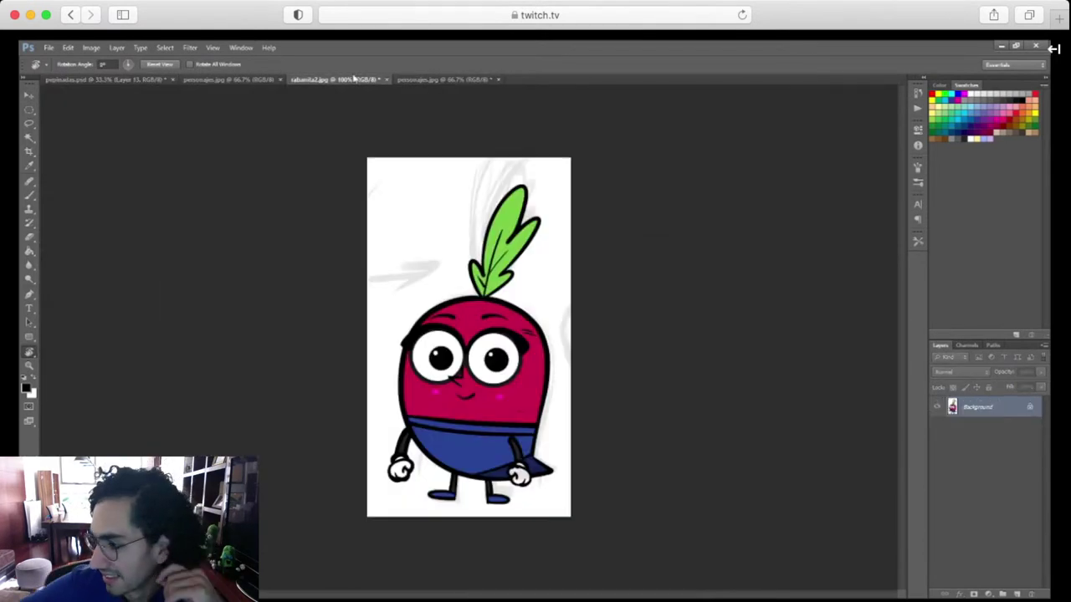
{"action": "left_click", "coordinate": [109, 79]}
Add a new layer and ink an oval pupil outline inside the fourth character's larger eye
{"action": "left_click_drag", "start_coordinate": [668, 439], "coordinate": [602, 451]}
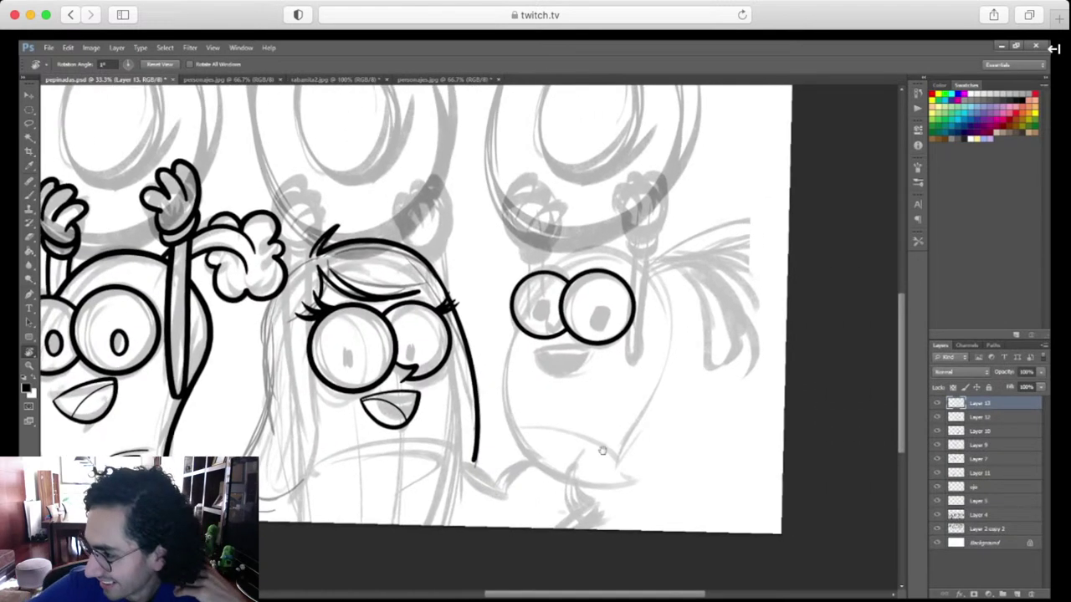
{"action": "key", "text": "ctrl+plus"}
{"action": "key", "text": "ctrl+plus"}
{"action": "key", "text": "ctrl+plus"}
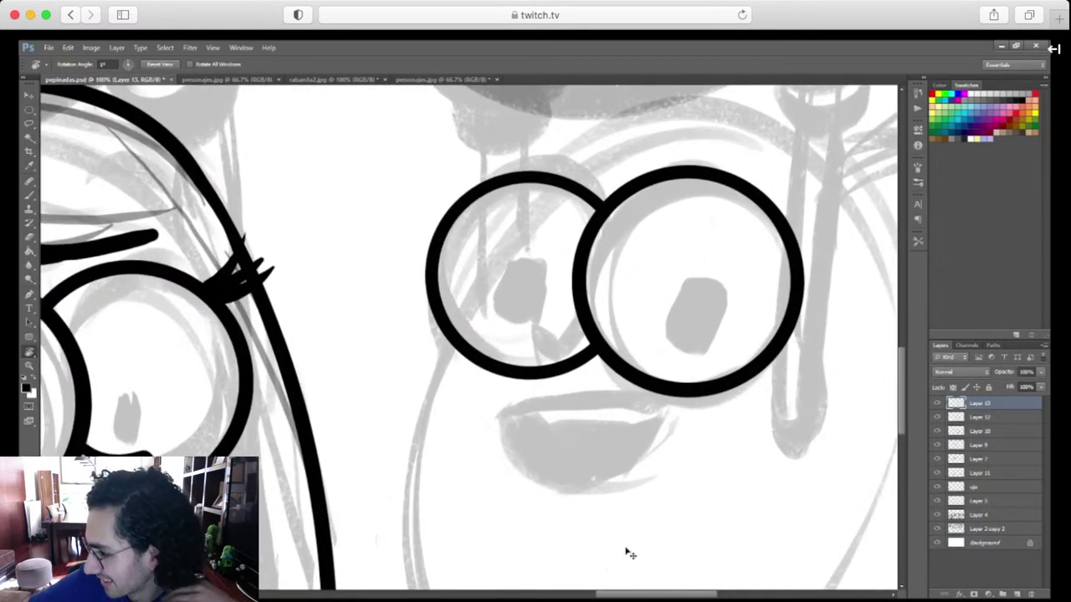
{"action": "key", "text": "ctrl+plus"}
{"action": "key", "text": "ctrl+plus"}
{"action": "left_click_drag", "start_coordinate": [779, 466], "coordinate": [525, 557]}
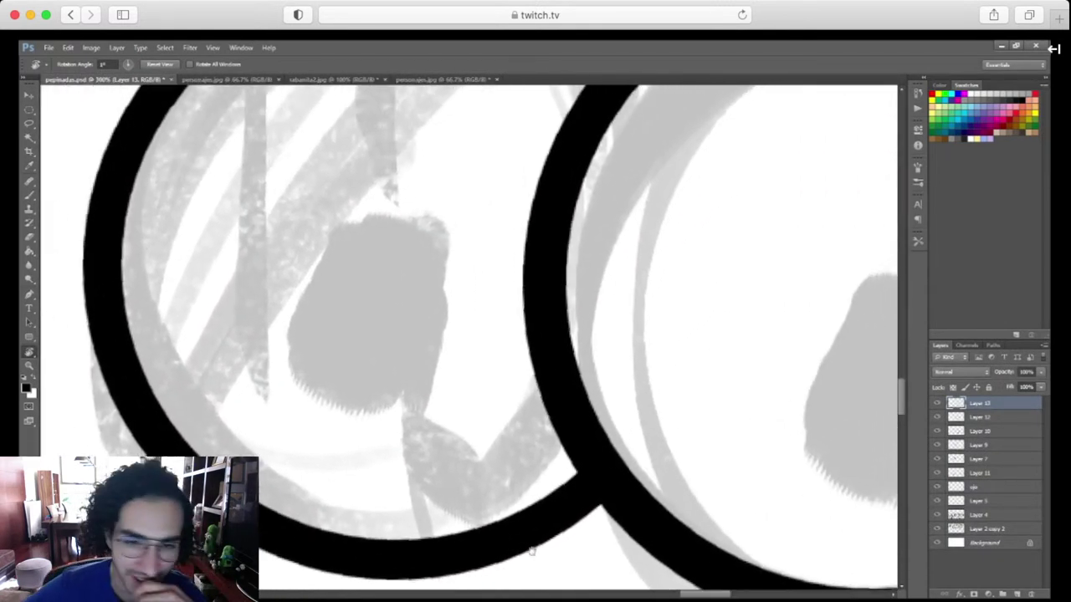
{"action": "left_click_drag", "start_coordinate": [726, 482], "coordinate": [460, 510]}
{"action": "left_click", "coordinate": [1017, 594]}
{"action": "left_click_drag", "start_coordinate": [750, 475], "coordinate": [711, 355]}
{"action": "key", "text": "b"}
{"action": "left_click", "coordinate": [574, 266]}
{"action": "left_click", "coordinate": [536, 197]}
{"action": "mouse_move", "coordinate": [527, 204]}
{"action": "left_mouse_down"}
{"action": "mouse_move", "coordinate": [474, 277]}
{"action": "mouse_move", "coordinate": [479, 385]}
{"action": "mouse_move", "coordinate": [557, 426]}
{"action": "mouse_move", "coordinate": [660, 360]}
{"action": "mouse_move", "coordinate": [662, 246]}
{"action": "mouse_move", "coordinate": [557, 191]}
{"action": "mouse_move", "coordinate": [465, 284]}
{"action": "mouse_move", "coordinate": [478, 389]}
{"action": "mouse_move", "coordinate": [531, 422]}
{"action": "mouse_move", "coordinate": [591, 410]}
{"action": "mouse_move", "coordinate": [640, 365]}
{"action": "mouse_move", "coordinate": [616, 348]}
{"action": "mouse_move", "coordinate": [579, 346]}
{"action": "left_mouse_up"}
Fill the pupil outline with black and brush over the remaining gaps along its inner edge
{"action": "key", "text": "g"}
{"action": "left_click", "coordinate": [586, 369]}
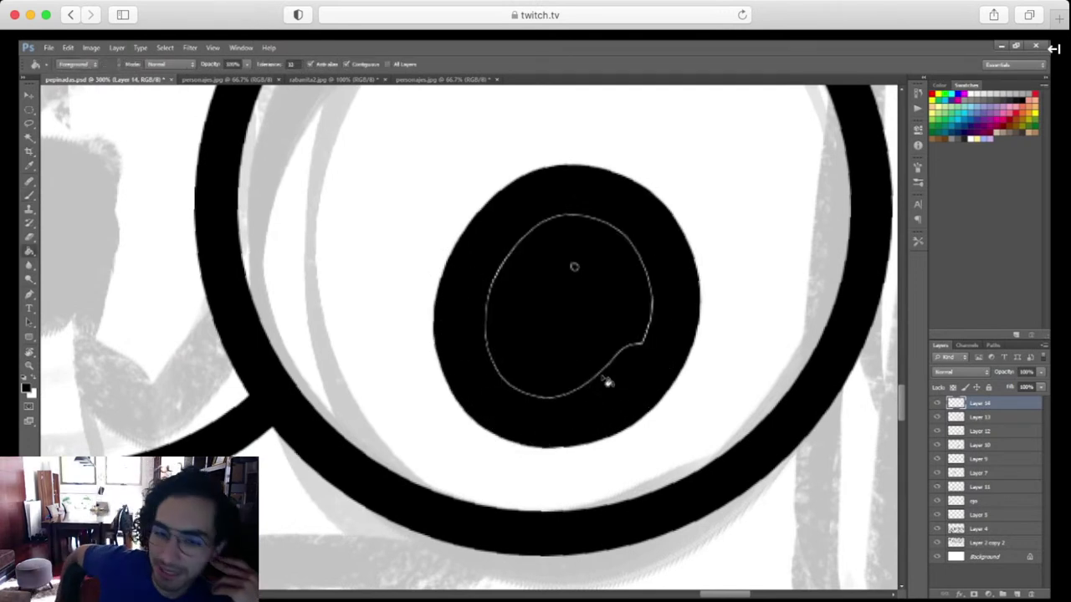
{"action": "key", "text": "b"}
{"action": "mouse_move", "coordinate": [569, 390]}
{"action": "left_mouse_down"}
{"action": "mouse_move", "coordinate": [634, 347]}
{"action": "mouse_move", "coordinate": [602, 229]}
{"action": "mouse_move", "coordinate": [511, 337]}
{"action": "mouse_move", "coordinate": [593, 310]}
{"action": "left_mouse_up"}
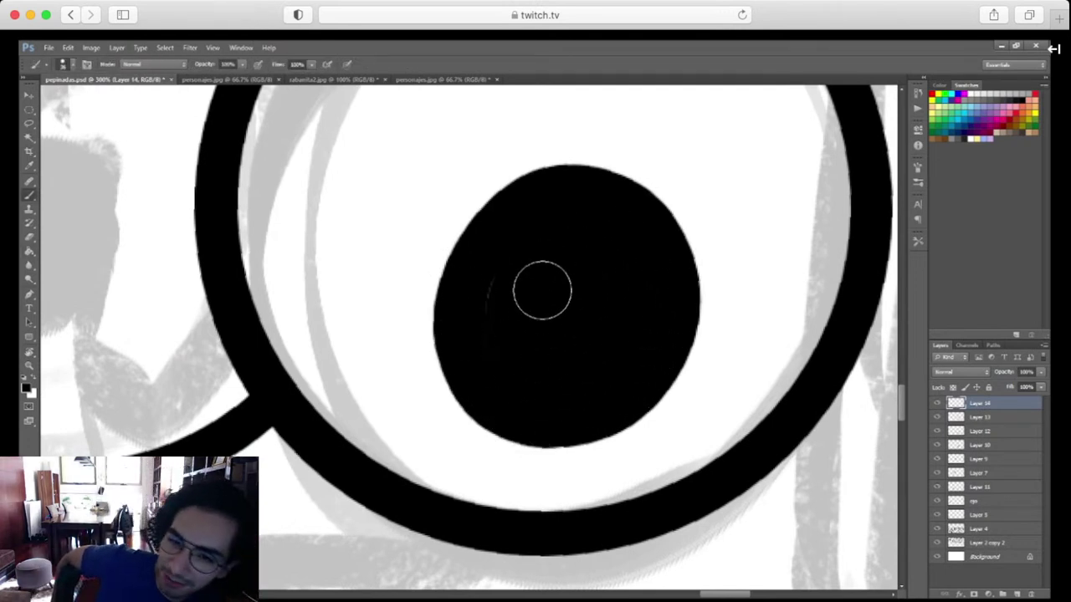
Move the pupil slightly higher in the larger eye and scale it down to about 89%
{"action": "key", "text": "super+minus"}
{"action": "key", "text": "super+minus"}
{"action": "key", "text": "super+minus"}
{"action": "key", "text": "super+minus"}
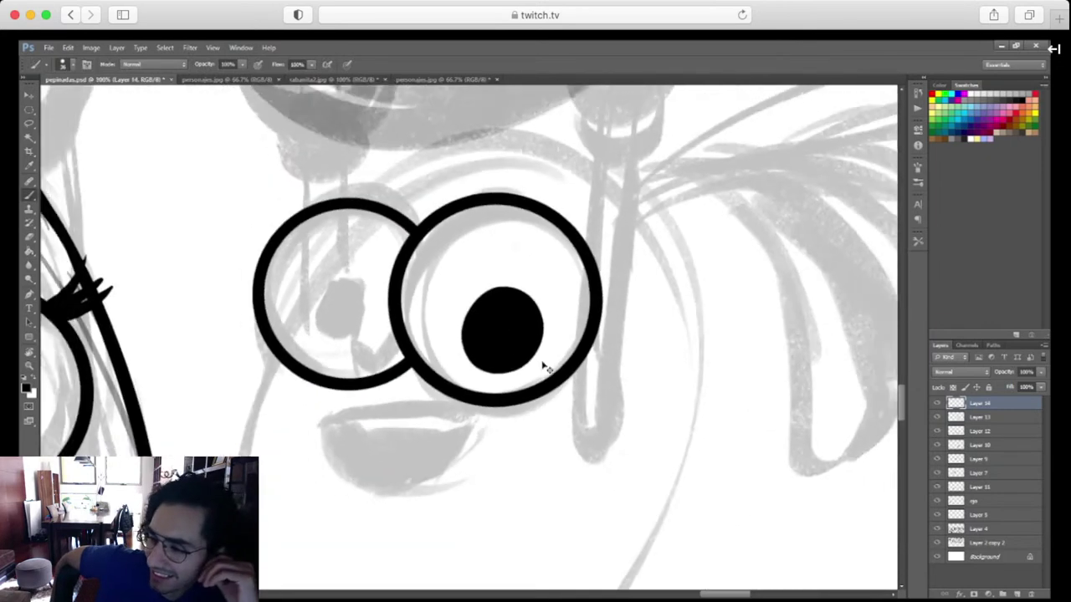
{"action": "key", "text": "v"}
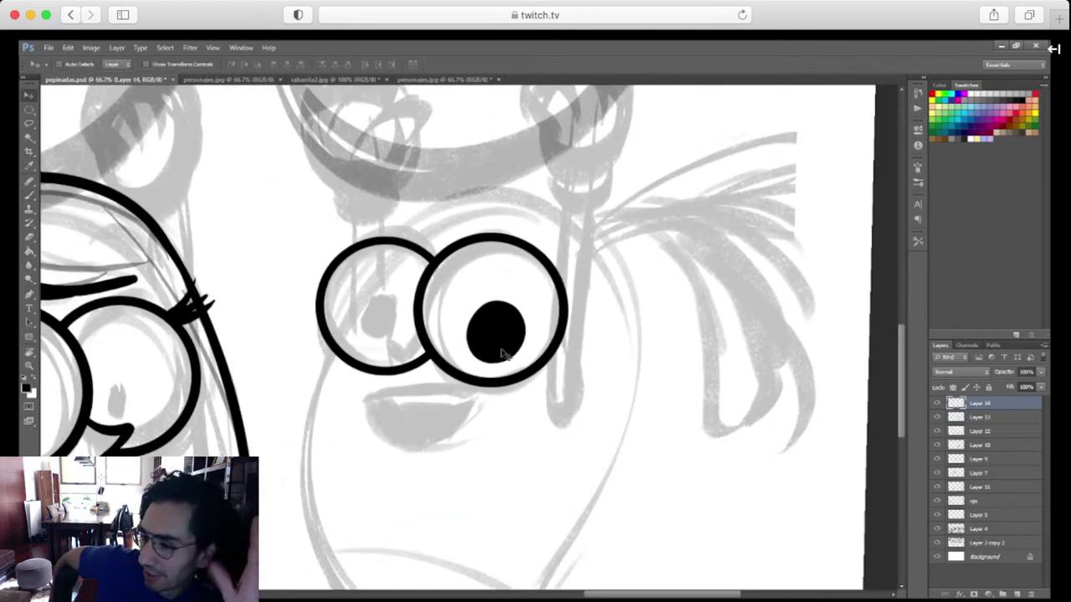
{"action": "left_click_drag", "start_coordinate": [502, 353], "coordinate": [501, 343]}
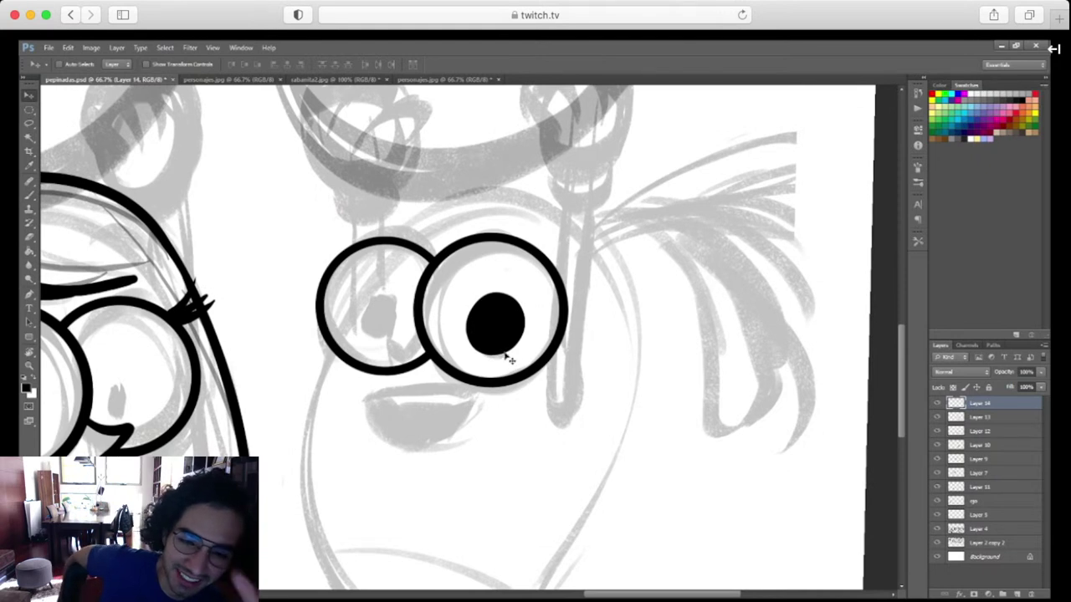
{"action": "key", "text": "super+t"}
{"action": "left_click_drag", "start_coordinate": [525, 292], "coordinate": [520, 298]}
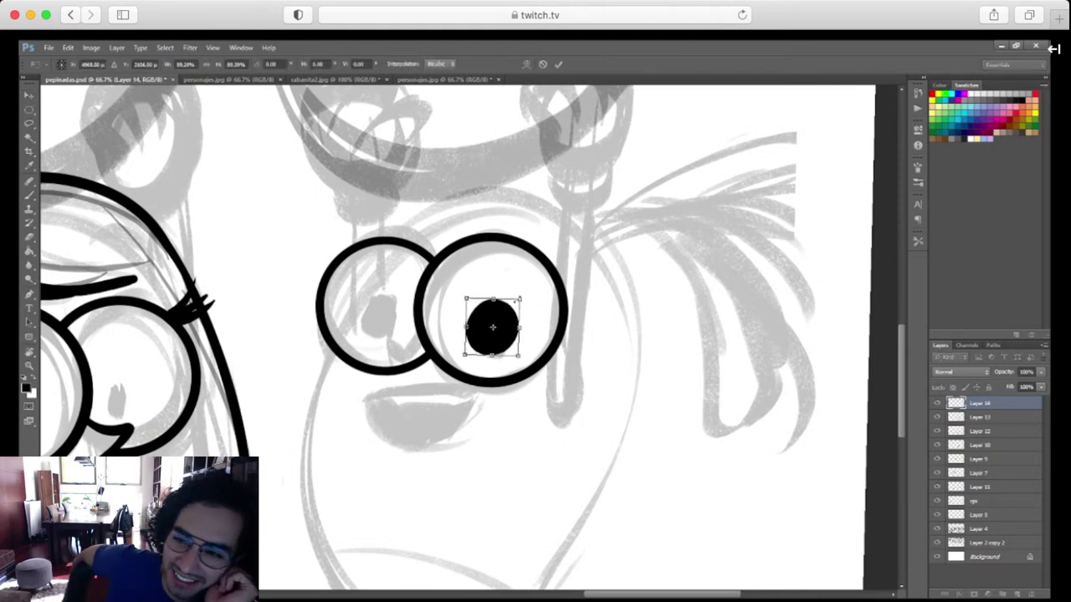
{"action": "key", "text": "Return"}
Duplicate the pupil into the fourth character's smaller eye and merge the two pupil layers
{"action": "left_click_drag", "start_coordinate": [498, 343], "coordinate": [390, 330], "text": "alt"}
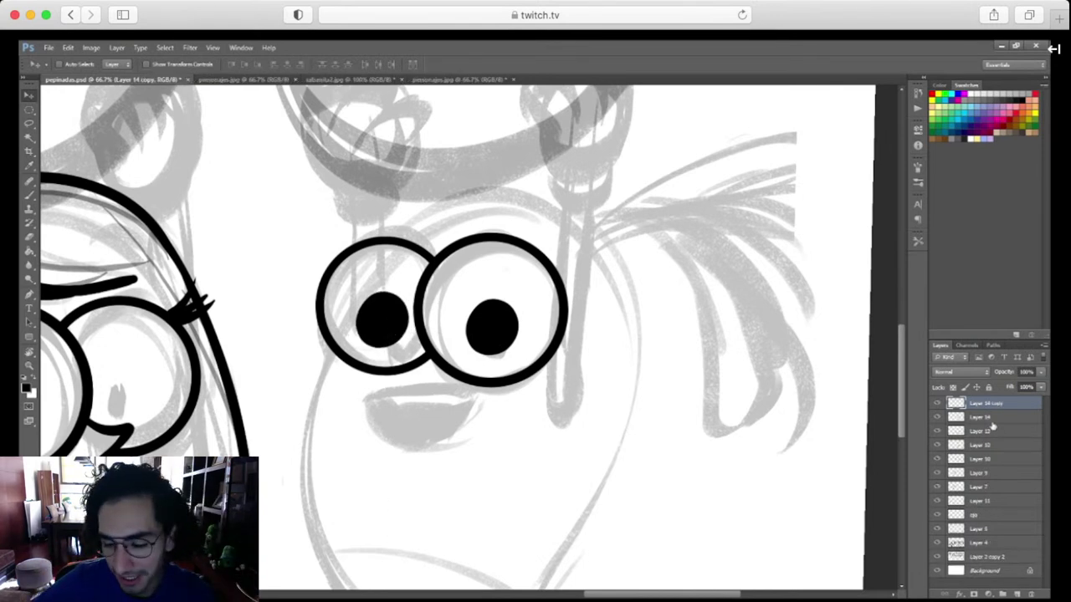
{"action": "left_click", "coordinate": [991, 420], "text": "shift"}
{"action": "key", "text": "ctrl+e"}
Paint a small white highlight on each pupil and nudge both pupils slightly upward, comparing them with the sketch
{"action": "key", "text": "b"}
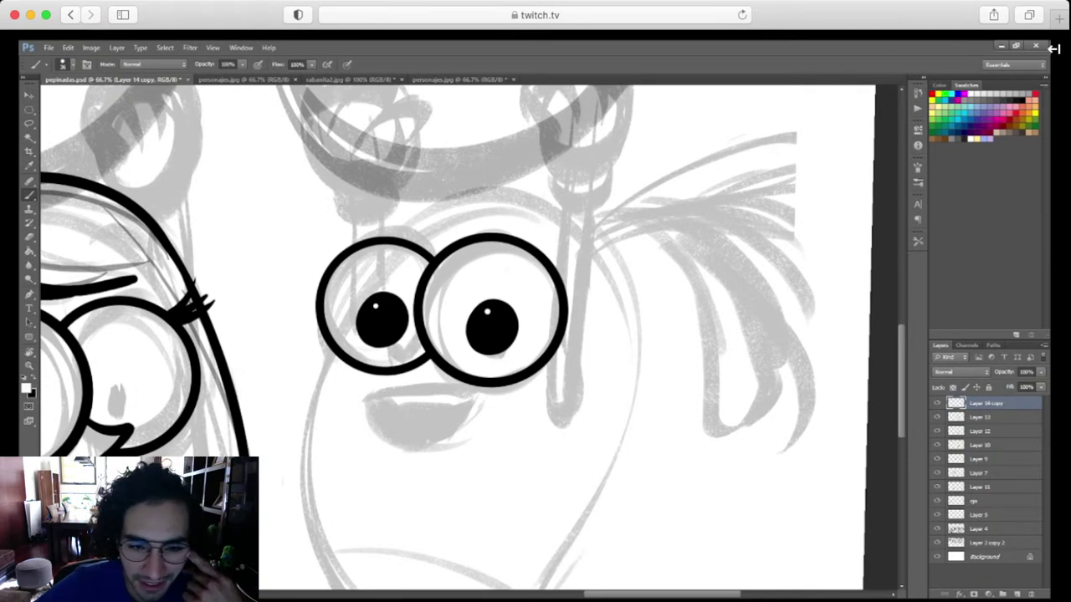
{"action": "left_click_drag", "start_coordinate": [648, 495], "coordinate": [650, 487]}
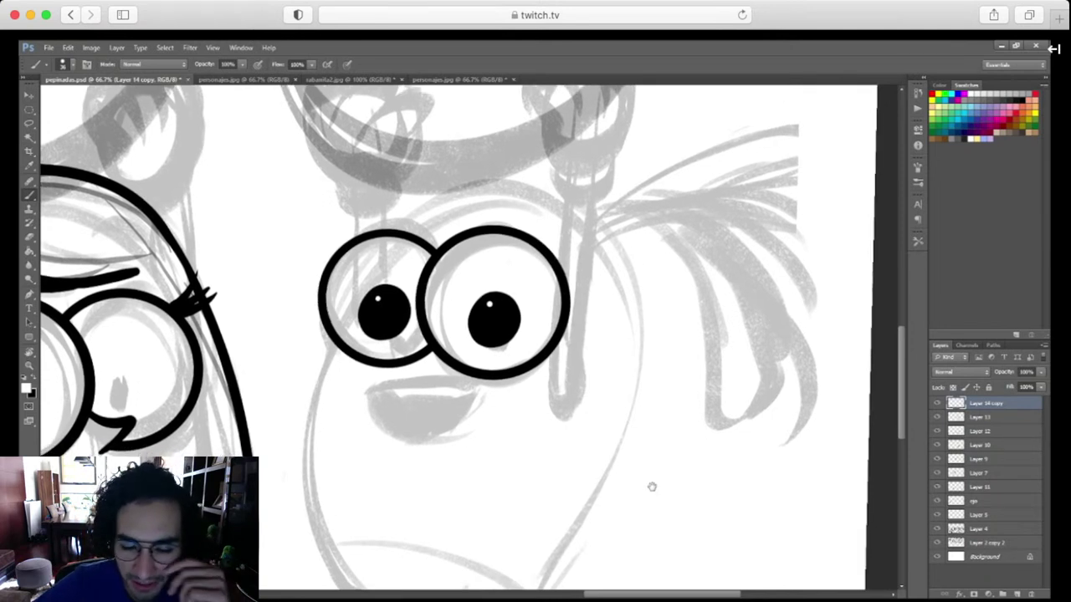
{"action": "left_click", "coordinate": [937, 403]}
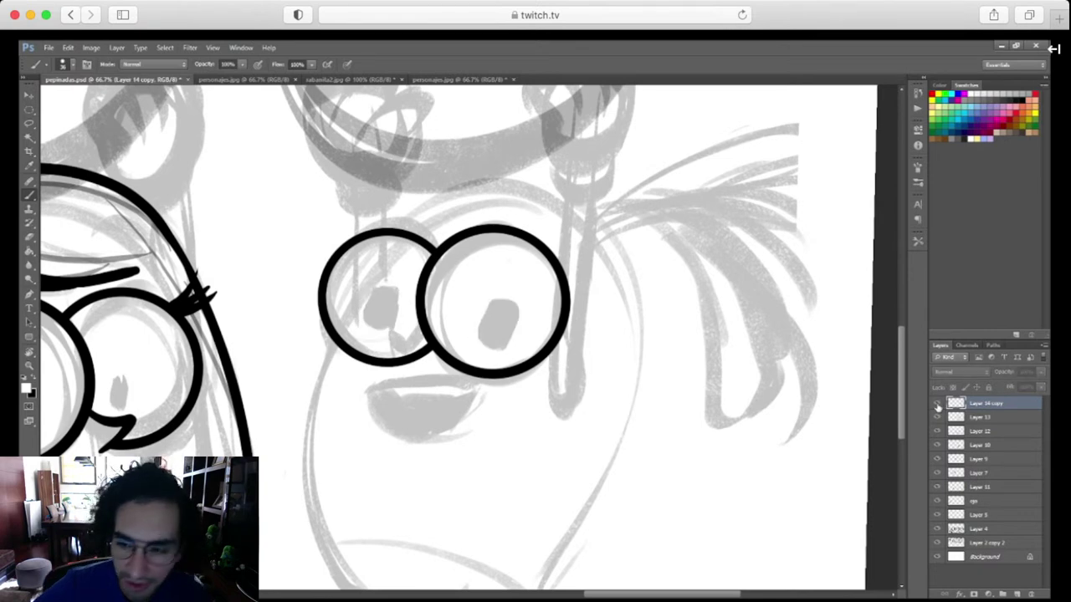
{"action": "left_click", "coordinate": [937, 403]}
{"action": "key", "text": "v"}
{"action": "left_click_drag", "start_coordinate": [496, 337], "coordinate": [497, 332]}
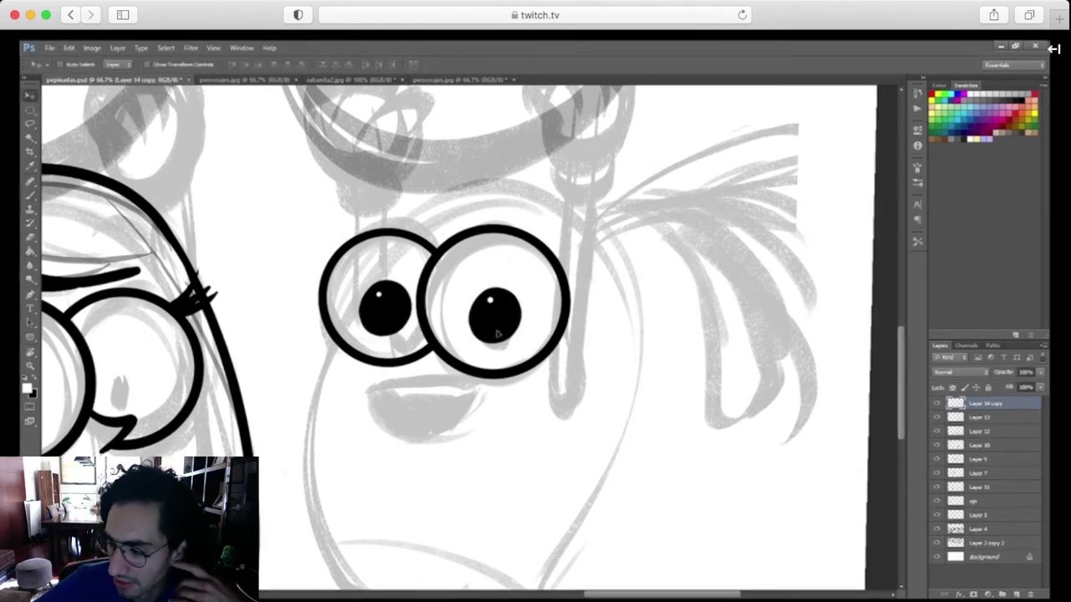
Select the third character's hair ink layer, Layer 13, and compare the face with the layer hidden and shown
{"action": "left_click_drag", "start_coordinate": [609, 507], "coordinate": [642, 391]}
{"action": "scroll", "coordinate": [642, 392], "scroll_direction": "left", "scroll_amount": 10}
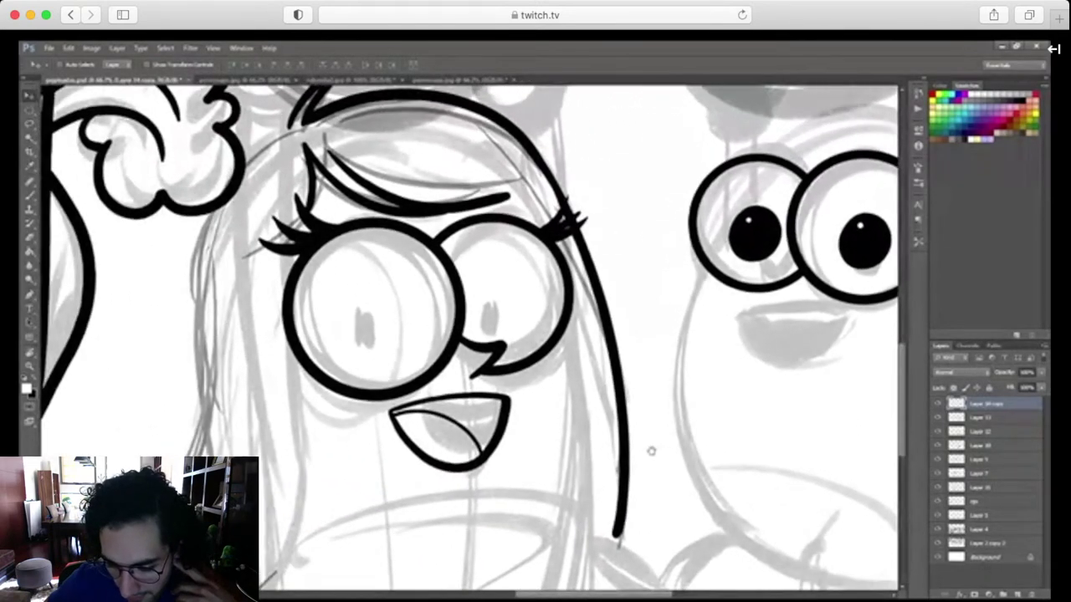
{"action": "left_click_drag", "start_coordinate": [651, 451], "coordinate": [655, 476]}
{"action": "left_click", "coordinate": [630, 454], "text": "ctrl"}
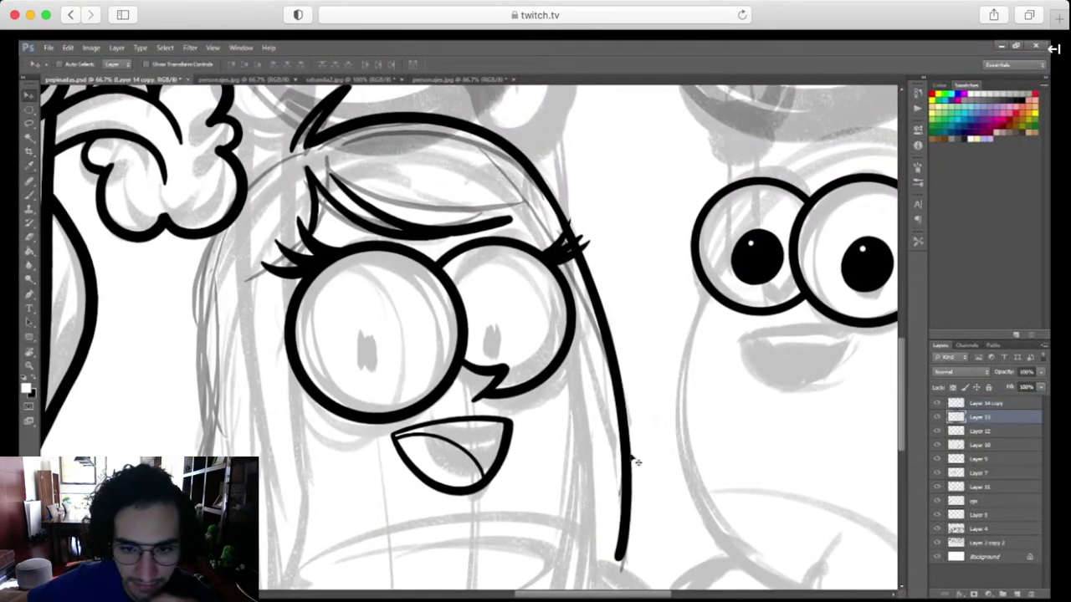
{"action": "left_click", "coordinate": [937, 417]}
{"action": "left_click", "coordinate": [937, 417]}
{"action": "scroll", "coordinate": [753, 469], "scroll_direction": "up", "scroll_amount": 5}
{"action": "scroll", "coordinate": [753, 469], "scroll_direction": "left", "scroll_amount": 5}
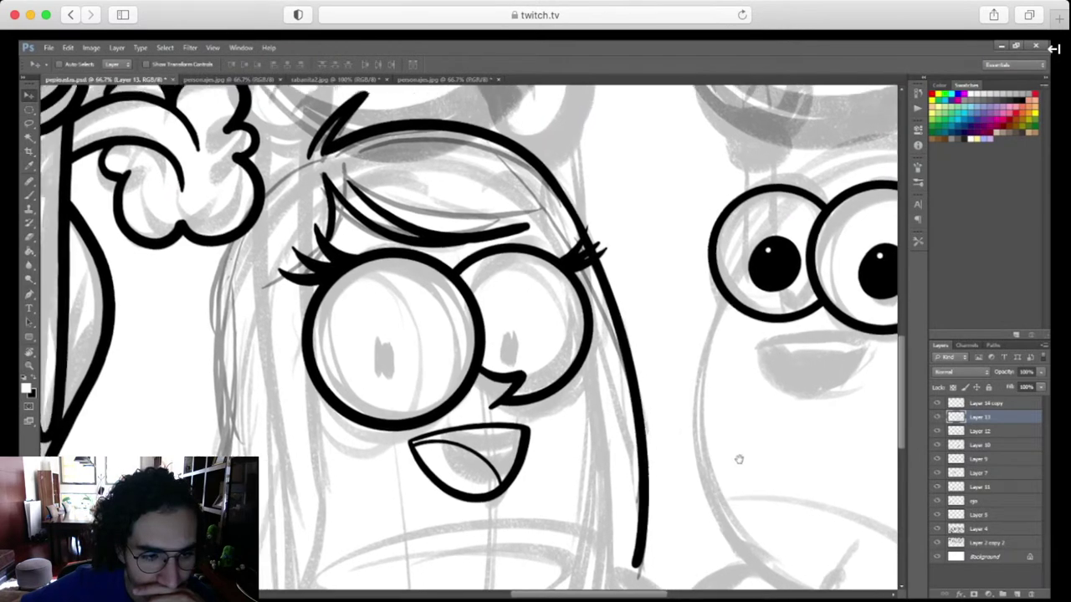
{"action": "left_click_drag", "start_coordinate": [748, 487], "coordinate": [748, 455]}
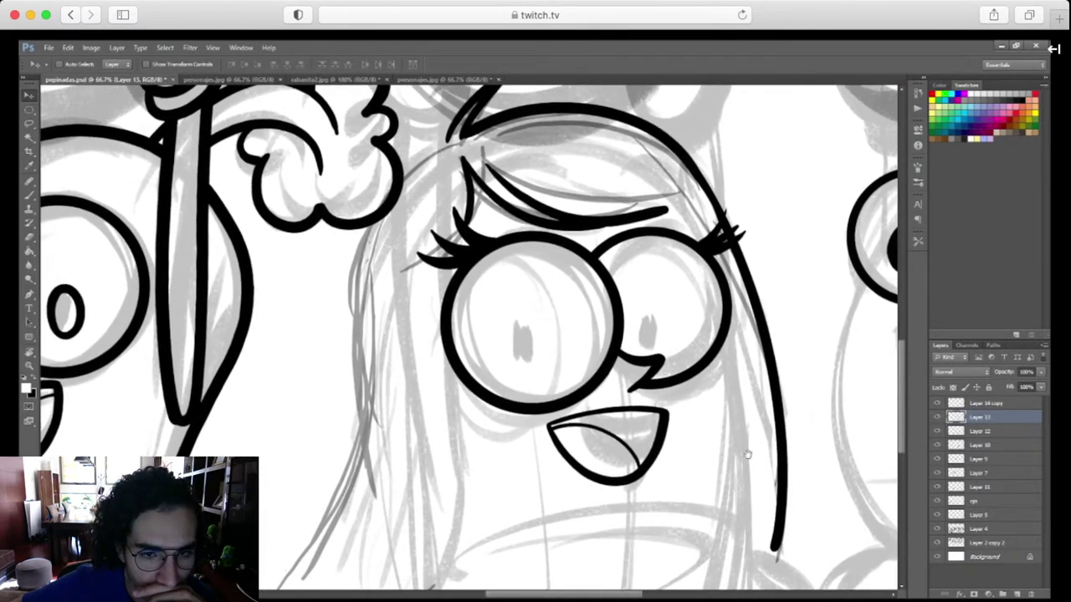
{"action": "left_click", "coordinate": [937, 417]}
{"action": "left_click", "coordinate": [936, 417]}
{"action": "left_click", "coordinate": [937, 418]}
{"action": "left_click", "coordinate": [937, 417]}
{"action": "left_click", "coordinate": [937, 417]}
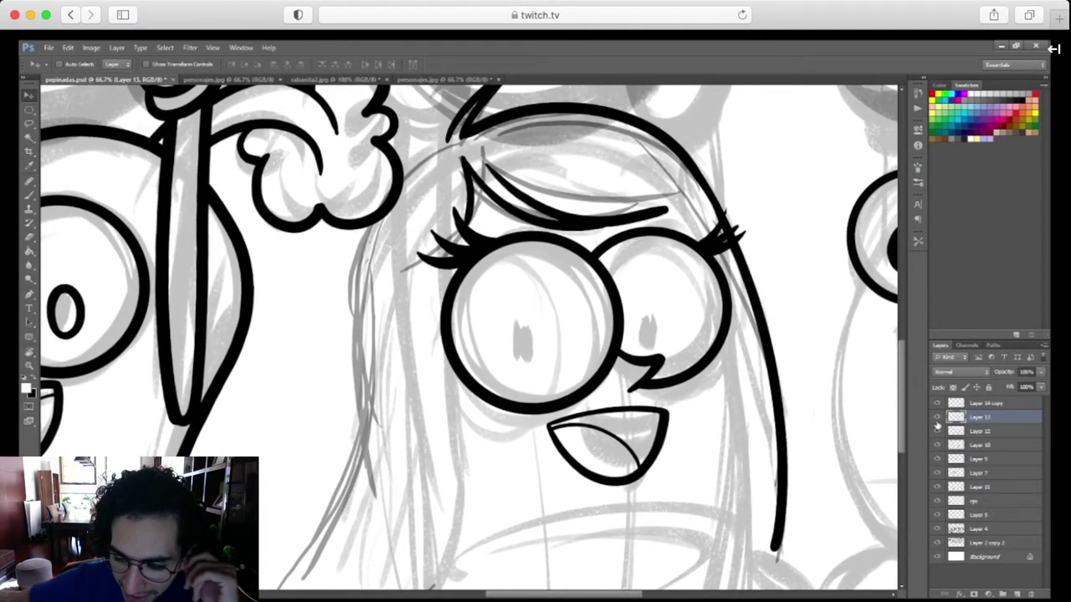
Add a new layer above Layer 14 copy and ink the third character's right body side in black from the smaller eye downward
{"action": "left_click_drag", "start_coordinate": [776, 450], "coordinate": [735, 430]}
{"action": "scroll", "coordinate": [735, 429], "scroll_direction": "down", "scroll_amount": 2}
{"action": "scroll", "coordinate": [734, 429], "scroll_direction": "right", "scroll_amount": 3}
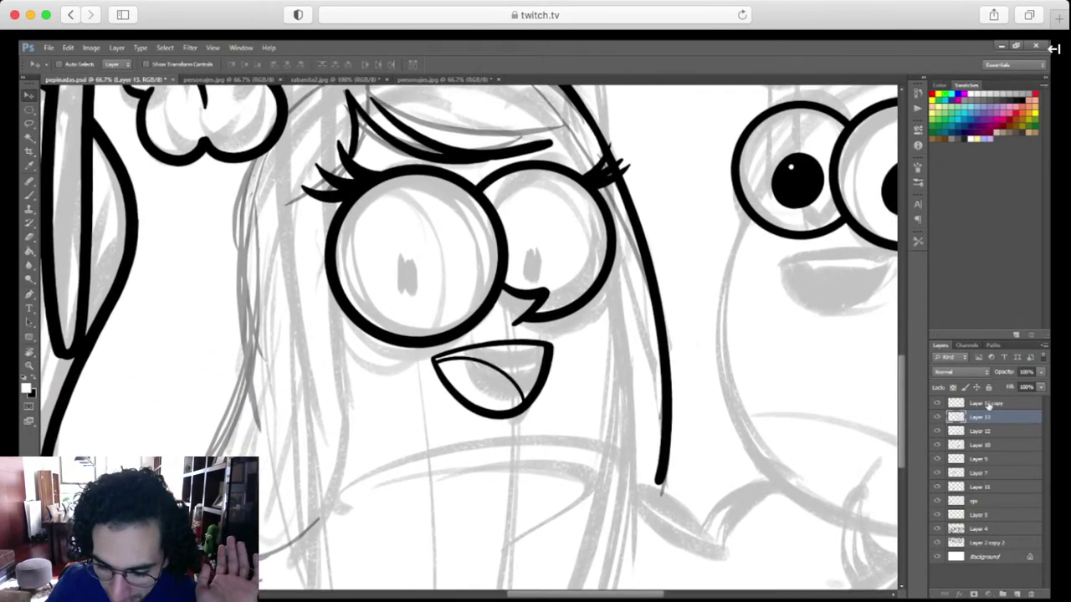
{"action": "left_click", "coordinate": [988, 404]}
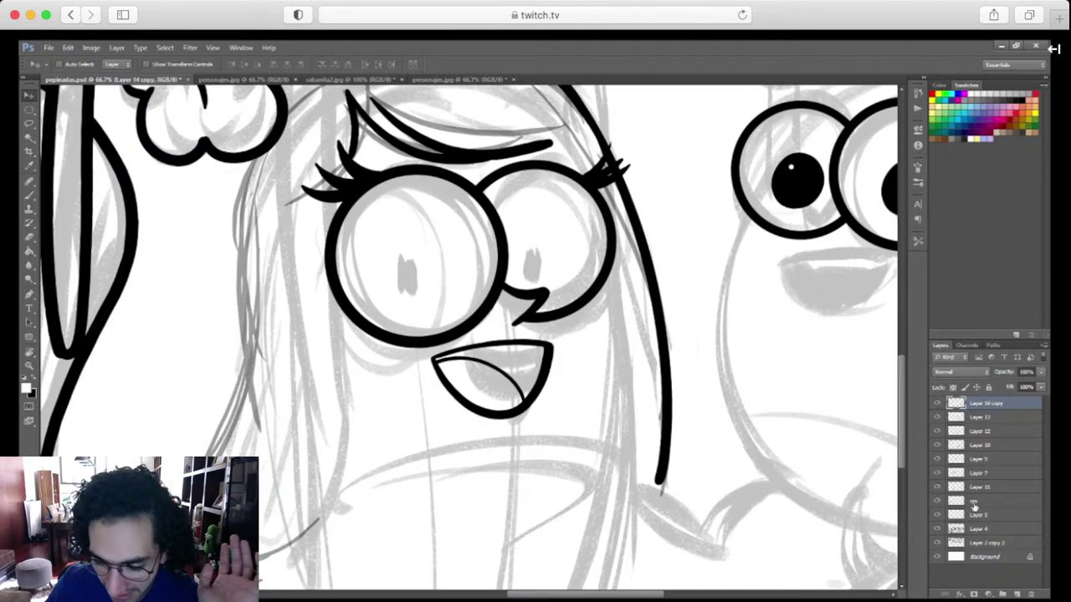
{"action": "left_click", "coordinate": [1019, 593]}
{"action": "key", "text": "r"}
{"action": "left_click_drag", "start_coordinate": [593, 339], "coordinate": [411, 227]}
{"action": "left_click_drag", "start_coordinate": [411, 226], "coordinate": [481, 344]}
{"action": "scroll", "coordinate": [480, 344], "scroll_direction": "up", "scroll_amount": 1}
{"action": "scroll", "coordinate": [480, 343], "scroll_direction": "left", "scroll_amount": 2}
{"action": "key", "text": "b"}
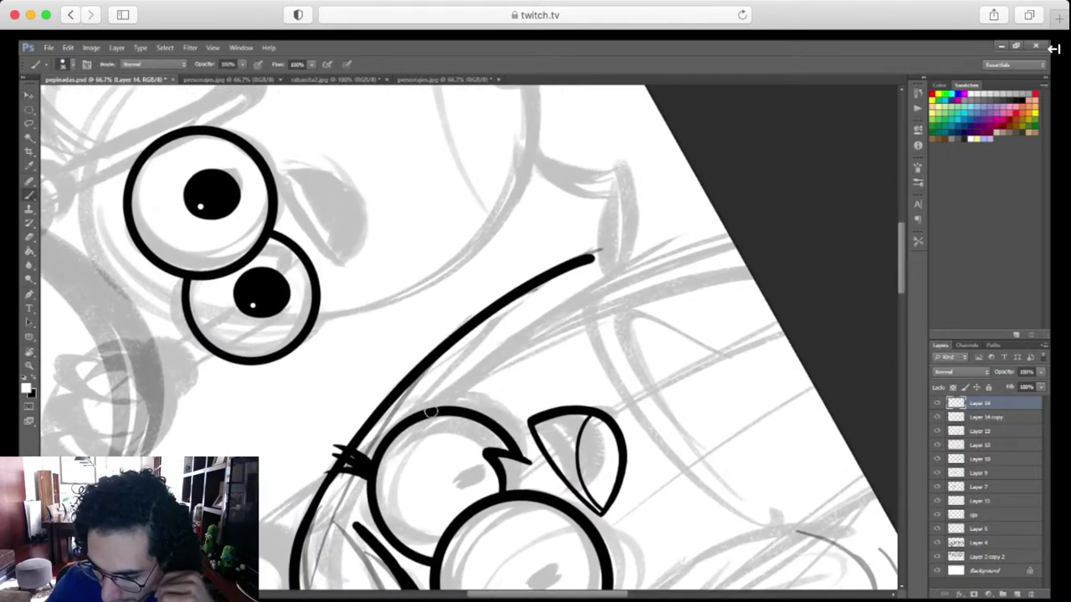
{"action": "key", "text": "x"}
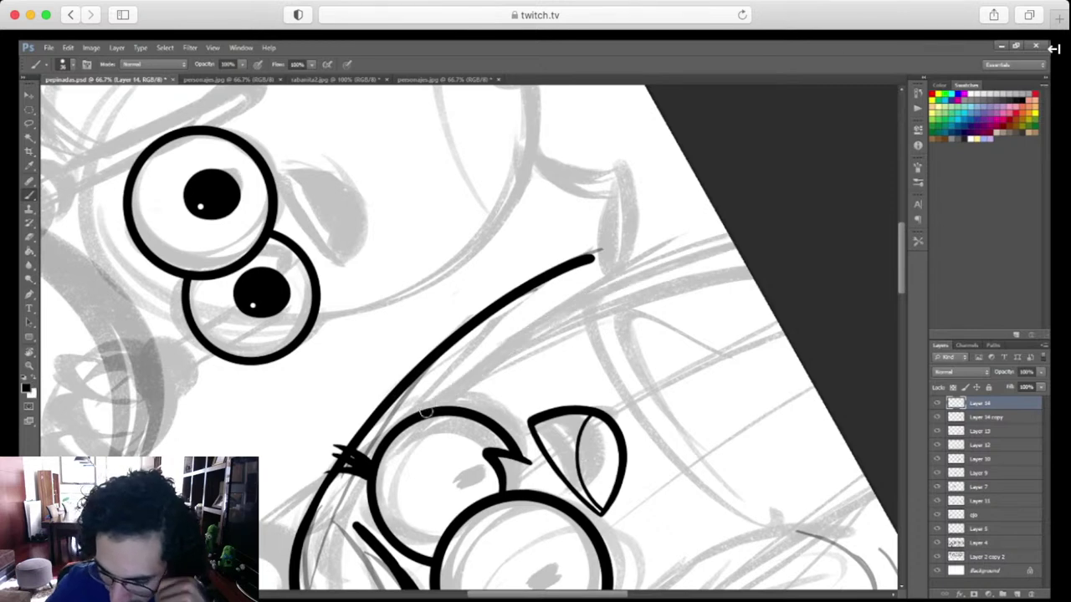
{"action": "left_click_drag", "start_coordinate": [427, 412], "coordinate": [708, 256]}
Ink the third character's left body side from beside the larger eye down to the canvas edge, redoing the first stroke
{"action": "scroll", "coordinate": [611, 369], "scroll_direction": "down", "scroll_amount": 4}
{"action": "scroll", "coordinate": [610, 369], "scroll_direction": "right", "scroll_amount": 4}
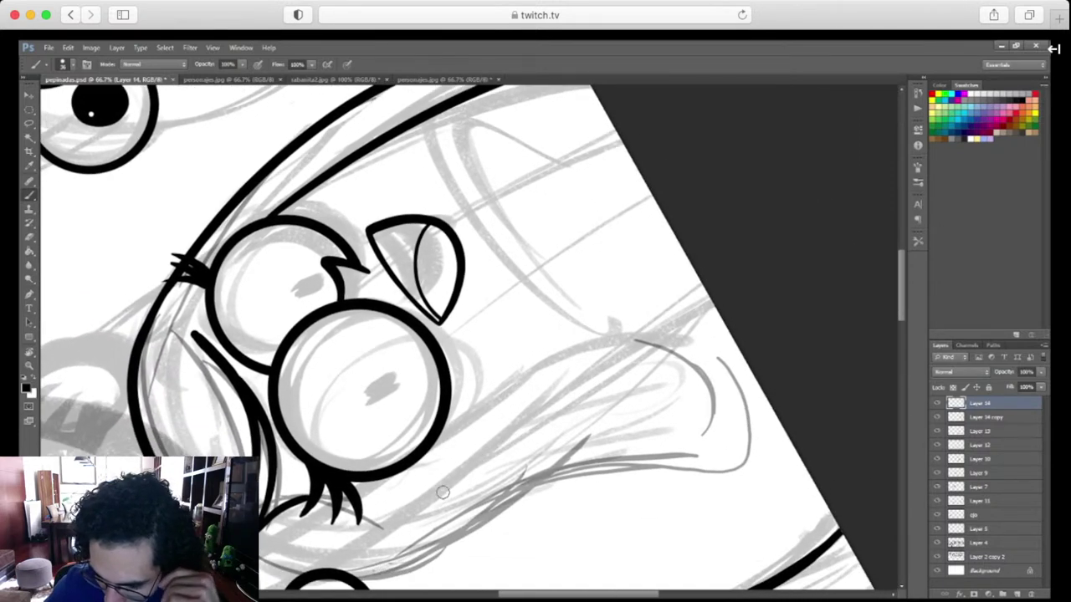
{"action": "mouse_move", "coordinate": [444, 487]}
{"action": "left_mouse_down"}
{"action": "mouse_move", "coordinate": [525, 429]}
{"action": "mouse_move", "coordinate": [752, 316]}
{"action": "left_mouse_up"}
{"action": "key", "text": "ctrl+z"}
{"action": "mouse_move", "coordinate": [448, 488]}
{"action": "left_mouse_down"}
{"action": "mouse_move", "coordinate": [507, 442]}
{"action": "mouse_move", "coordinate": [751, 308]}
{"action": "mouse_move", "coordinate": [381, 497]}
{"action": "left_mouse_up"}
{"action": "key", "text": "r"}
{"action": "mouse_move", "coordinate": [630, 432]}
{"action": "left_mouse_down"}
{"action": "mouse_move", "coordinate": [638, 386]}
{"action": "mouse_move", "coordinate": [646, 485]}
{"action": "left_mouse_up"}
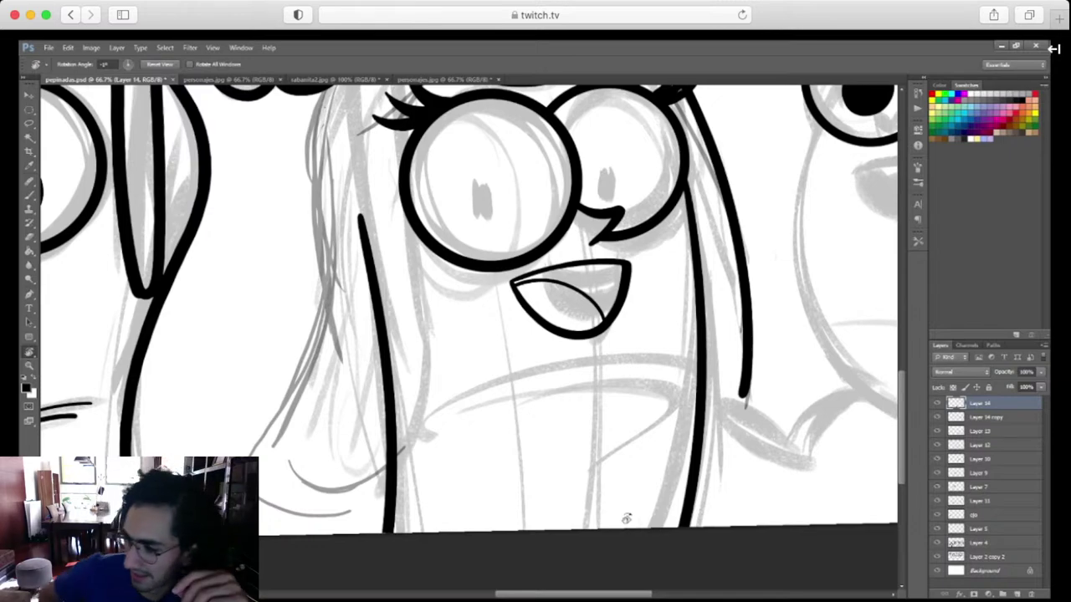
{"action": "left_click_drag", "start_coordinate": [645, 419], "coordinate": [610, 486]}
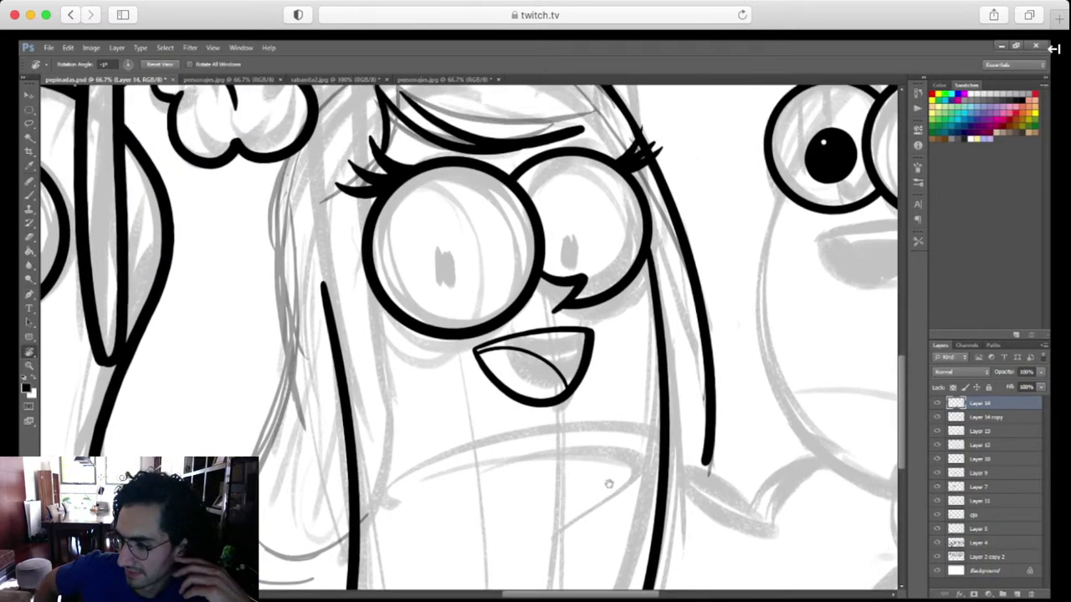
{"action": "key", "text": "ctrl+minus"}
{"action": "key", "text": "ctrl+minus"}
{"action": "scroll", "coordinate": [598, 558], "scroll_direction": "down", "scroll_amount": 1}
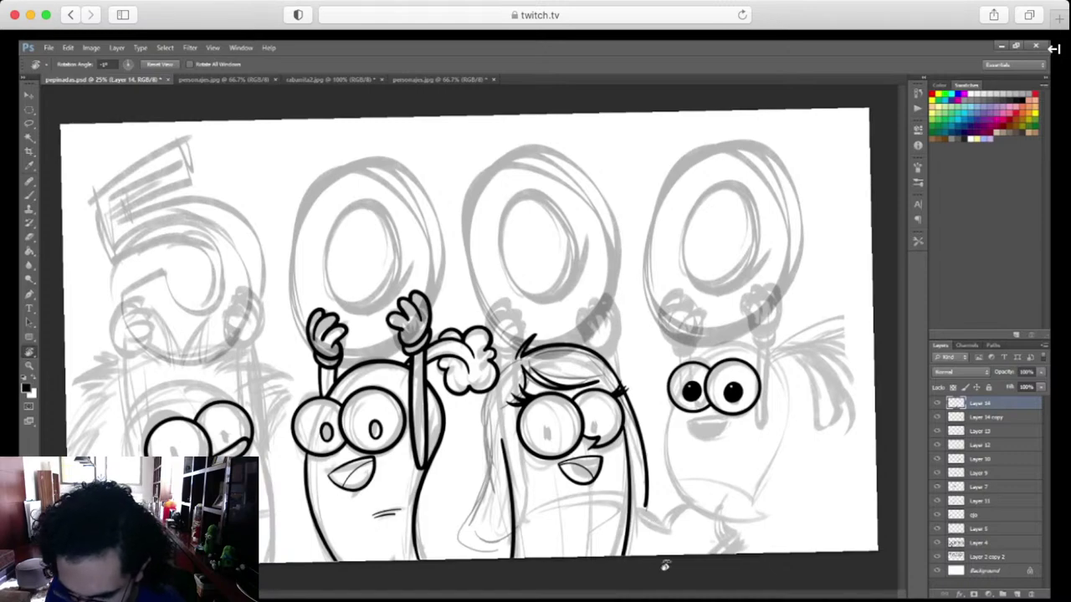
Ink a curved line across the third character's body below the mouth, redrawing it until it joins both body sides
{"action": "key", "text": "ctrl+plus"}
{"action": "key", "text": "ctrl+plus"}
{"action": "left_click_drag", "start_coordinate": [669, 571], "coordinate": [655, 244]}
{"action": "key", "text": "ctrl+plus"}
{"action": "key", "text": "ctrl+plus"}
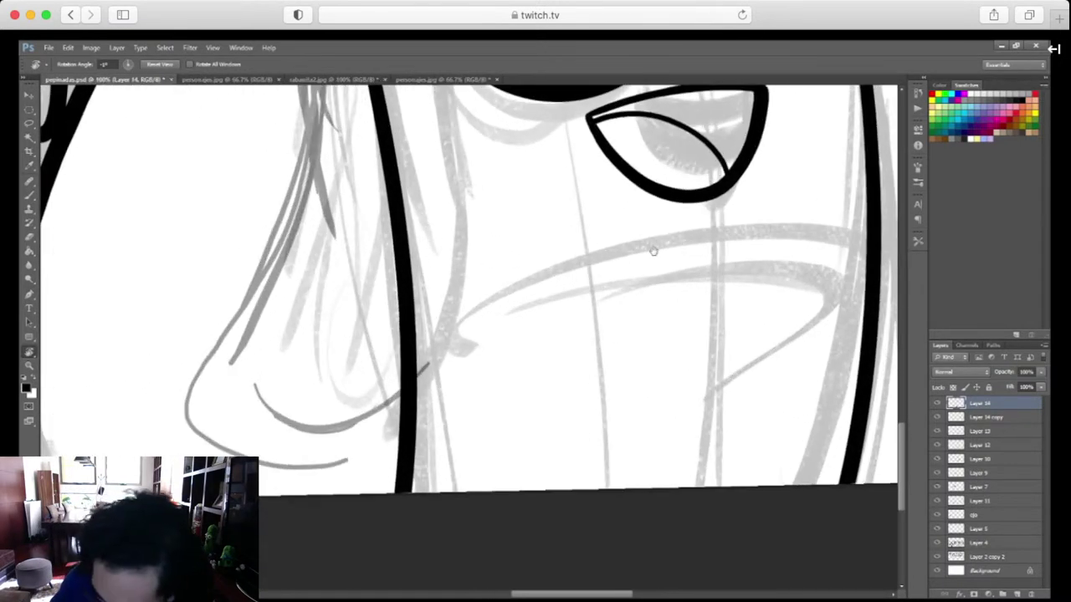
{"action": "left_click_drag", "start_coordinate": [710, 429], "coordinate": [567, 507]}
{"action": "mouse_move", "coordinate": [712, 454]}
{"action": "left_mouse_down"}
{"action": "mouse_move", "coordinate": [733, 388]}
{"action": "mouse_move", "coordinate": [711, 334]}
{"action": "left_mouse_up"}
{"action": "key", "text": "b"}
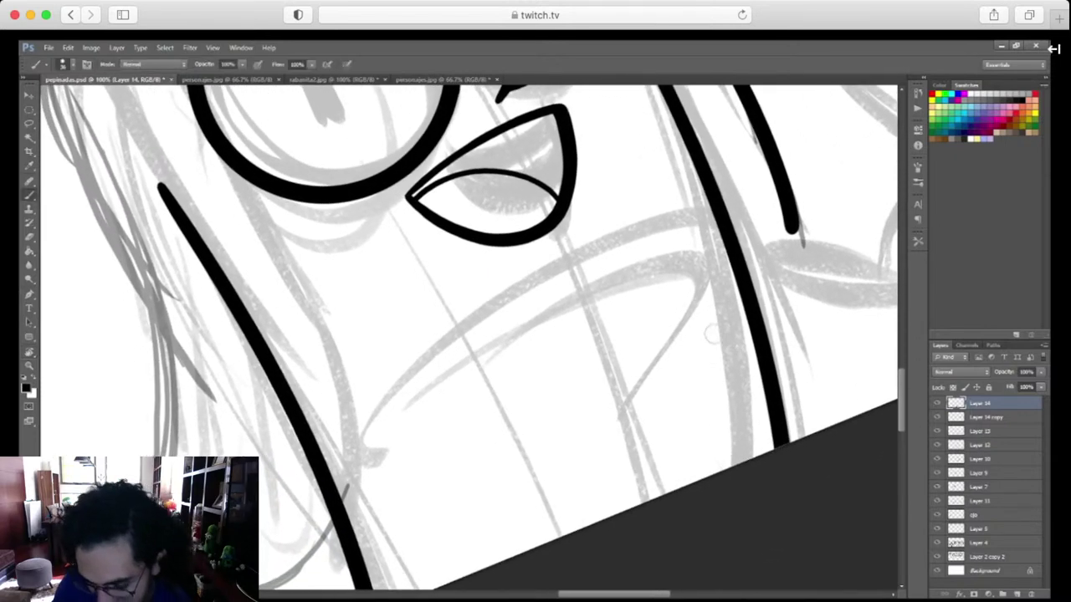
{"action": "mouse_move", "coordinate": [330, 484]}
{"action": "left_mouse_down"}
{"action": "mouse_move", "coordinate": [507, 304]}
{"action": "mouse_move", "coordinate": [724, 226]}
{"action": "left_mouse_up"}
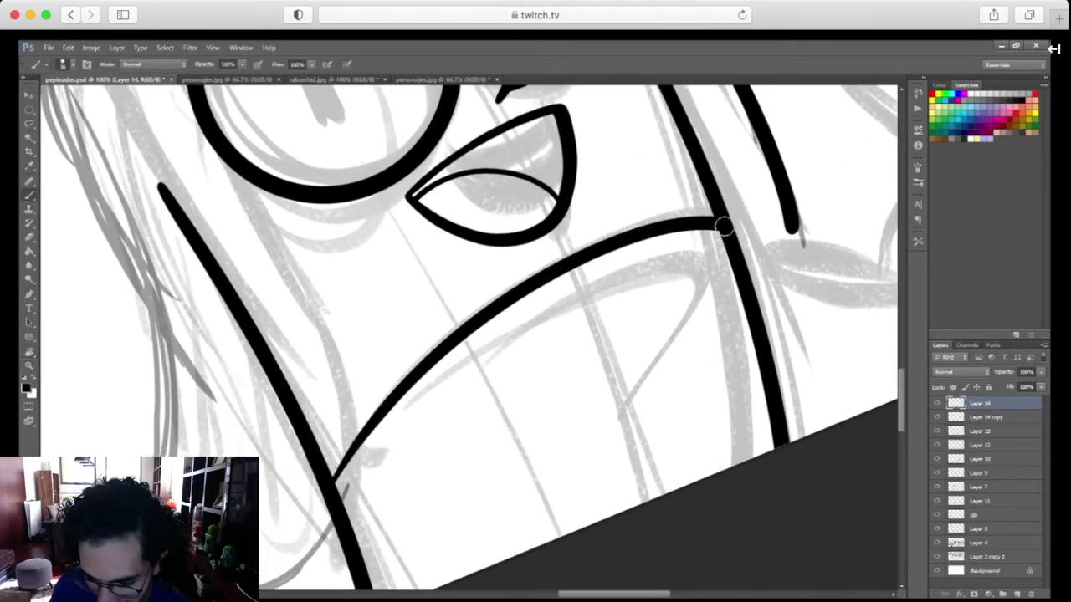
{"action": "key", "text": "ctrl+z"}
{"action": "mouse_move", "coordinate": [333, 482]}
{"action": "left_mouse_down"}
{"action": "mouse_move", "coordinate": [628, 232]}
{"action": "mouse_move", "coordinate": [718, 215]}
{"action": "left_mouse_up"}
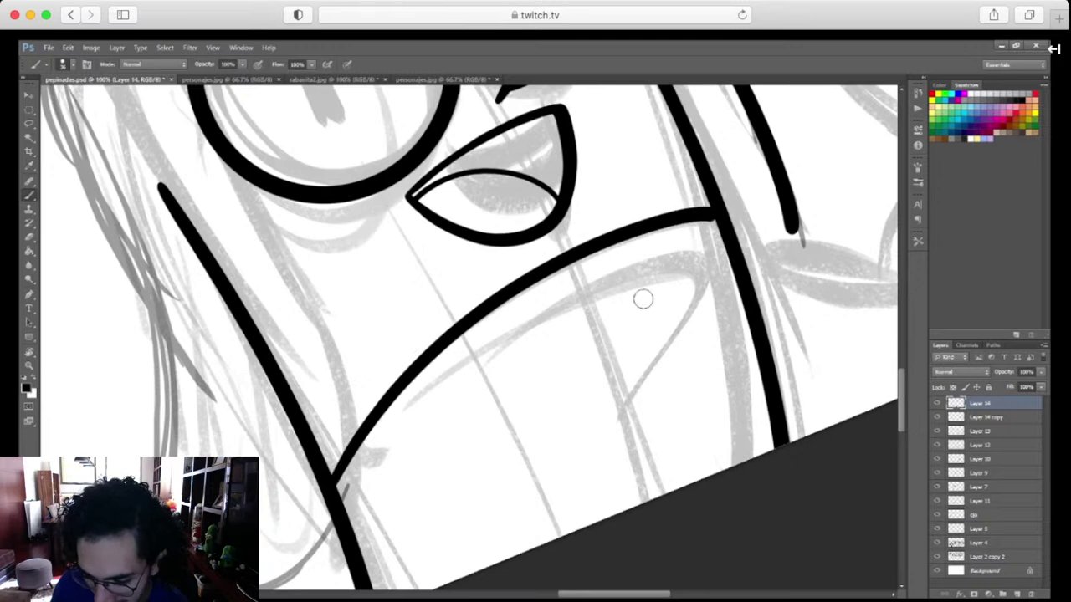
{"action": "key", "text": "ctrl+z"}
{"action": "mouse_move", "coordinate": [333, 482]}
{"action": "left_mouse_down"}
{"action": "mouse_move", "coordinate": [554, 264]}
{"action": "mouse_move", "coordinate": [711, 213]}
{"action": "left_mouse_up"}
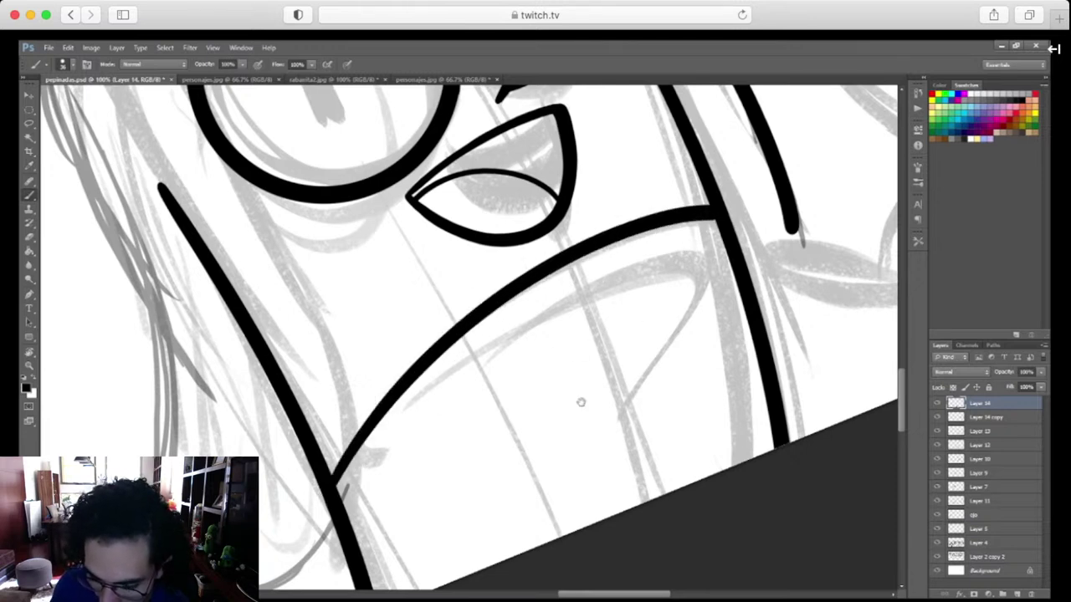
Ink a second, thinner curve just beneath the first one across the third character's body
{"action": "left_click_drag", "start_coordinate": [580, 402], "coordinate": [572, 358]}
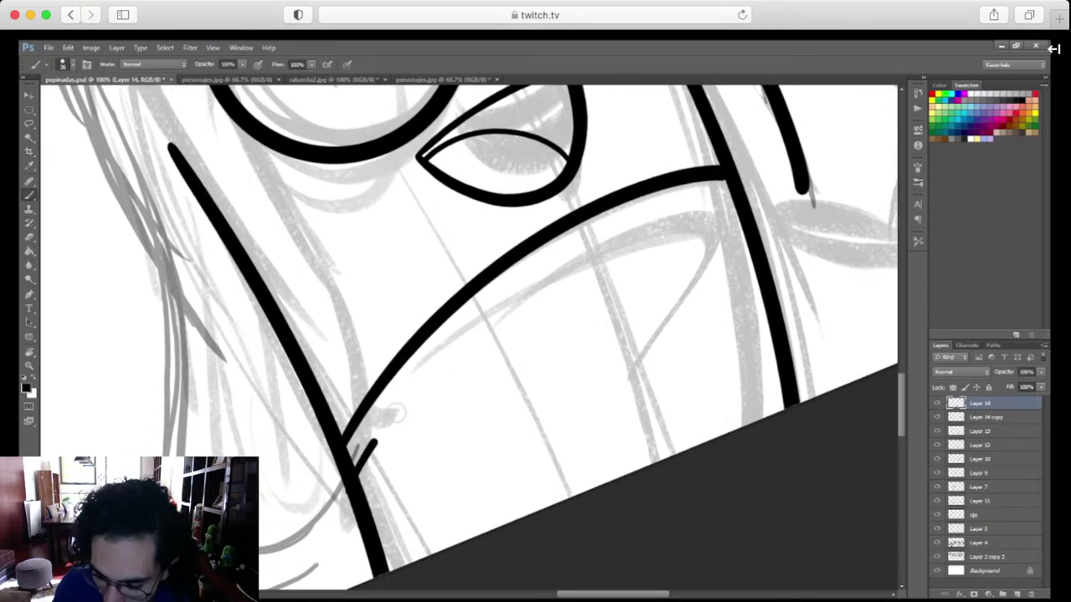
{"action": "mouse_move", "coordinate": [395, 412]}
{"action": "left_mouse_down"}
{"action": "mouse_move", "coordinate": [629, 237]}
{"action": "mouse_move", "coordinate": [734, 215]}
{"action": "left_mouse_up"}
{"action": "scroll", "coordinate": [554, 447], "scroll_direction": "down", "scroll_amount": 3}
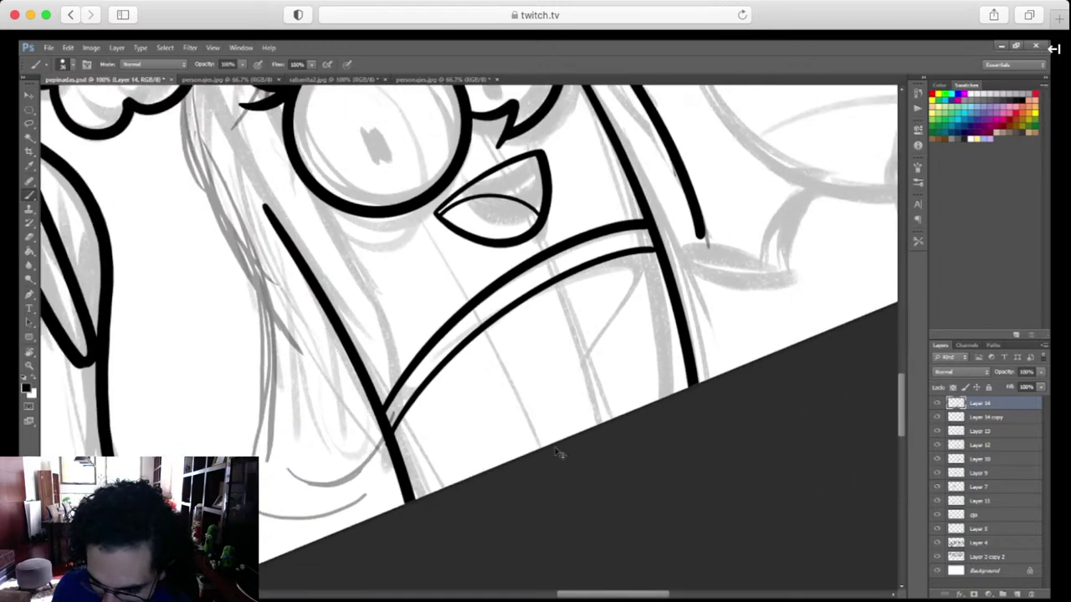
On Layer 13, ink the outer edge of the third character's left hair from the neighbour's curly tuft down to the flared tip
{"action": "mouse_move", "coordinate": [672, 411]}
{"action": "left_mouse_down"}
{"action": "mouse_move", "coordinate": [692, 453]}
{"action": "mouse_move", "coordinate": [599, 500]}
{"action": "mouse_move", "coordinate": [641, 489]}
{"action": "mouse_move", "coordinate": [644, 450]}
{"action": "mouse_move", "coordinate": [685, 436]}
{"action": "mouse_move", "coordinate": [603, 469]}
{"action": "mouse_move", "coordinate": [511, 456]}
{"action": "mouse_move", "coordinate": [435, 427]}
{"action": "mouse_move", "coordinate": [474, 355]}
{"action": "mouse_move", "coordinate": [633, 147]}
{"action": "left_mouse_up"}
{"action": "key", "text": "r"}
{"action": "left_click", "coordinate": [989, 421]}
{"action": "left_click", "coordinate": [972, 430]}
{"action": "left_click", "coordinate": [937, 431]}
{"action": "left_click", "coordinate": [938, 432]}
{"action": "key", "text": "ctrl+plus"}
{"action": "key", "text": "ctrl+plus"}
{"action": "key", "text": "b"}
{"action": "key", "text": "ctrl+z"}
{"action": "left_click_drag", "start_coordinate": [373, 418], "coordinate": [634, 139]}
{"action": "scroll", "coordinate": [583, 370], "scroll_direction": "up", "scroll_amount": 2}
Erase the excess hair line at the curly tuft and compare the drawing with Layer 13 hidden and shown
{"action": "key", "text": "e"}
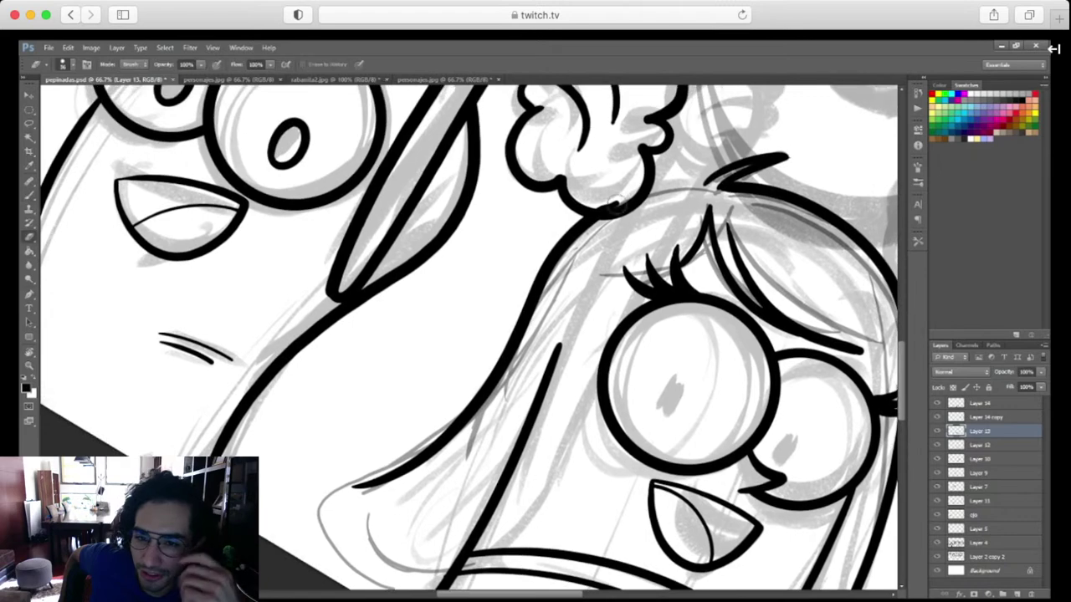
{"action": "left_click_drag", "start_coordinate": [574, 410], "coordinate": [537, 385]}
{"action": "scroll", "coordinate": [559, 236], "scroll_direction": "down", "scroll_amount": 5}
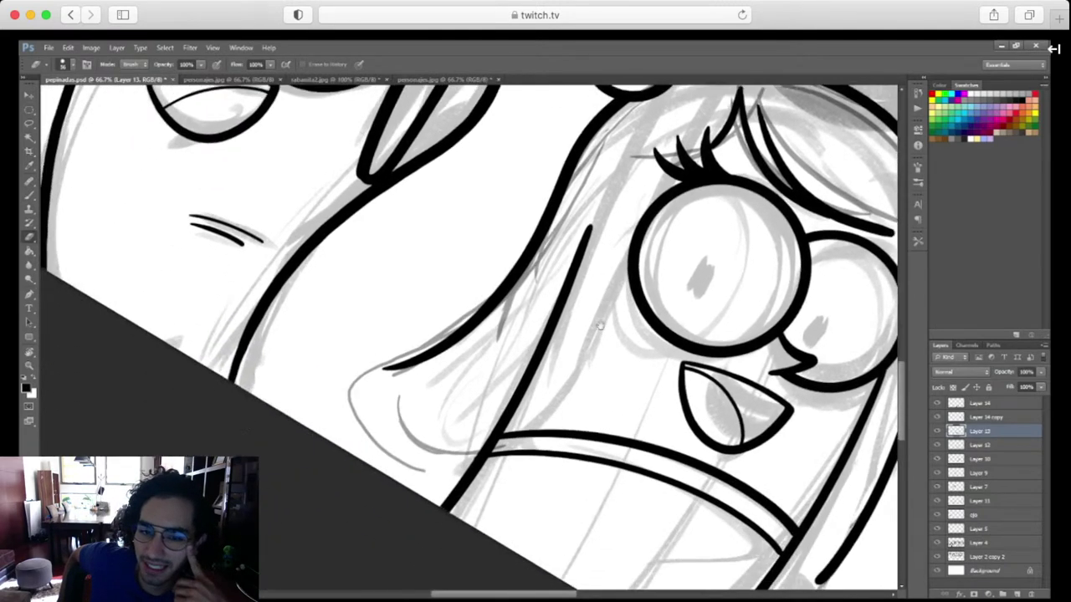
{"action": "key", "text": "ctrl+plus"}
{"action": "left_click_drag", "start_coordinate": [609, 440], "coordinate": [519, 505]}
{"action": "left_click", "coordinate": [938, 431]}
{"action": "left_click", "coordinate": [938, 430]}
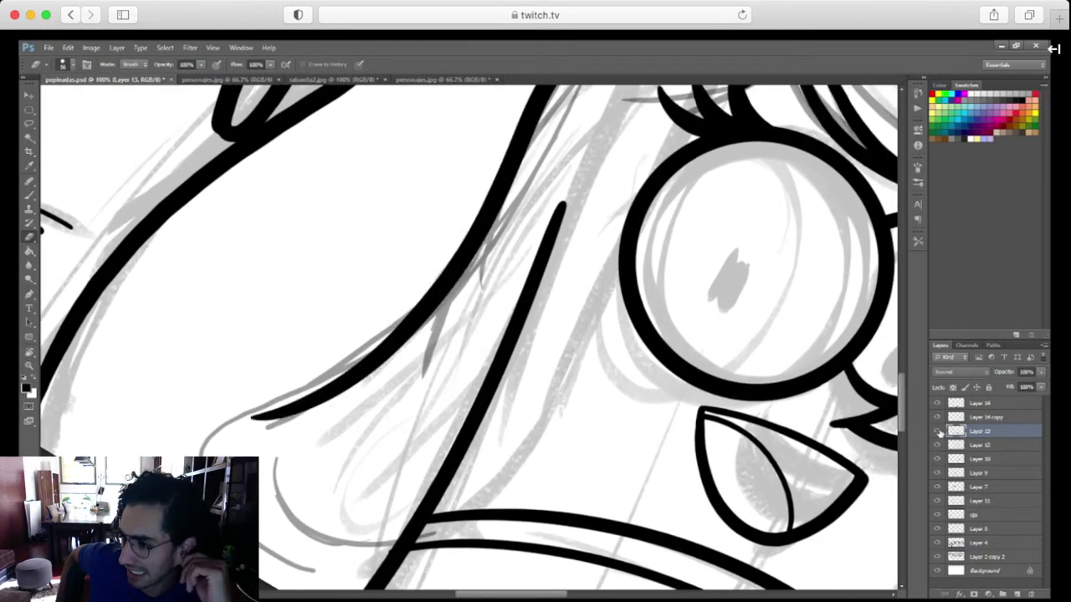
Ink the bottom edge of the left hair lock and its inner edge up to the larger eye's lashes, redoing unsatisfactory strokes
{"action": "scroll", "coordinate": [629, 443], "scroll_direction": "down", "scroll_amount": 1}
{"action": "scroll", "coordinate": [629, 442], "scroll_direction": "left", "scroll_amount": 1}
{"action": "key", "text": "b"}
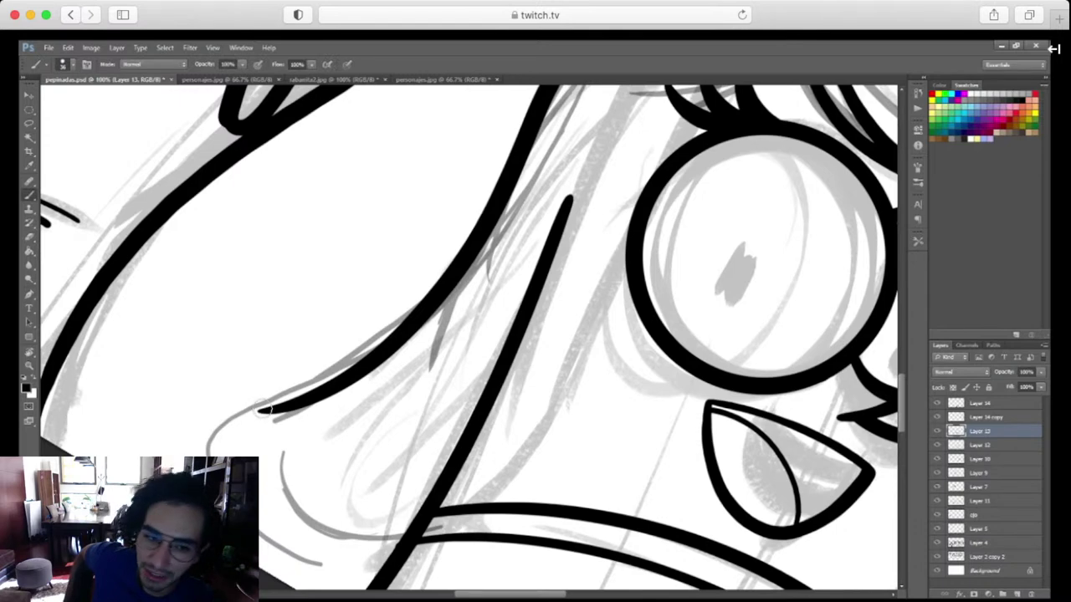
{"action": "mouse_move", "coordinate": [264, 409]}
{"action": "left_mouse_down"}
{"action": "mouse_move", "coordinate": [339, 501]}
{"action": "mouse_move", "coordinate": [433, 522]}
{"action": "left_mouse_up"}
{"action": "key", "text": "ctrl+z"}
{"action": "mouse_move", "coordinate": [261, 410]}
{"action": "left_mouse_down"}
{"action": "mouse_move", "coordinate": [293, 460]}
{"action": "mouse_move", "coordinate": [617, 304]}
{"action": "mouse_move", "coordinate": [637, 227]}
{"action": "left_mouse_up"}
{"action": "left_click_drag", "start_coordinate": [643, 323], "coordinate": [428, 374]}
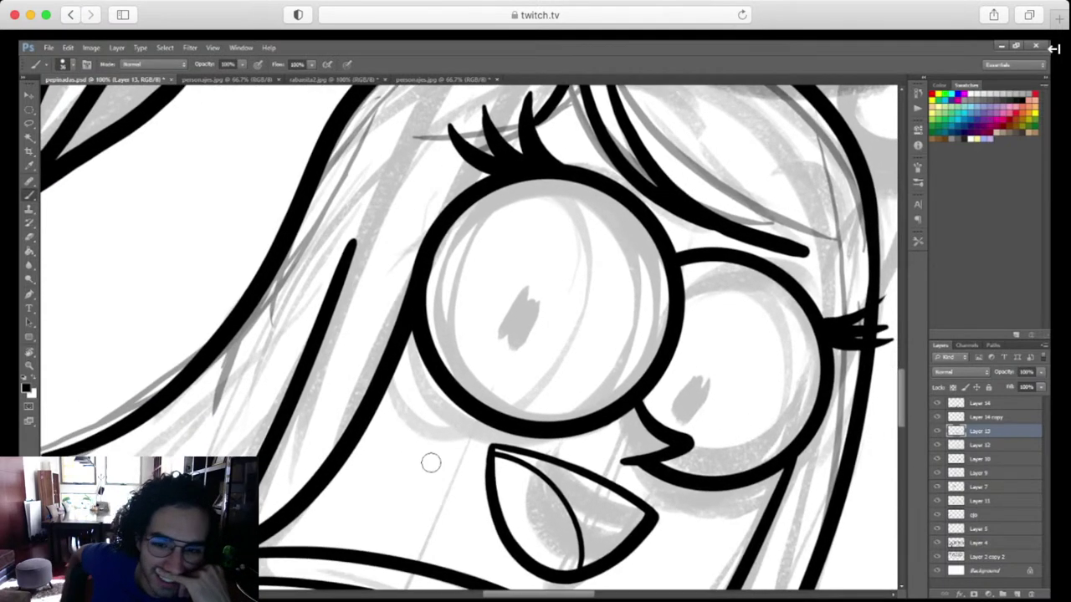
{"action": "key", "text": "ctrl+minus"}
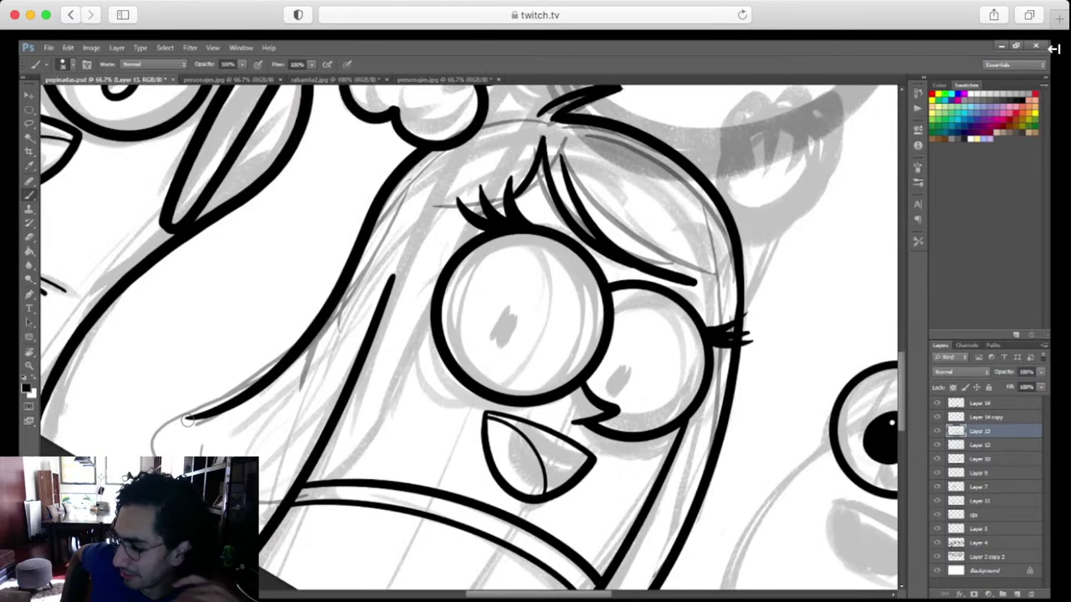
{"action": "mouse_move", "coordinate": [335, 484]}
{"action": "left_mouse_down"}
{"action": "mouse_move", "coordinate": [439, 356]}
{"action": "mouse_move", "coordinate": [498, 199]}
{"action": "left_mouse_up"}
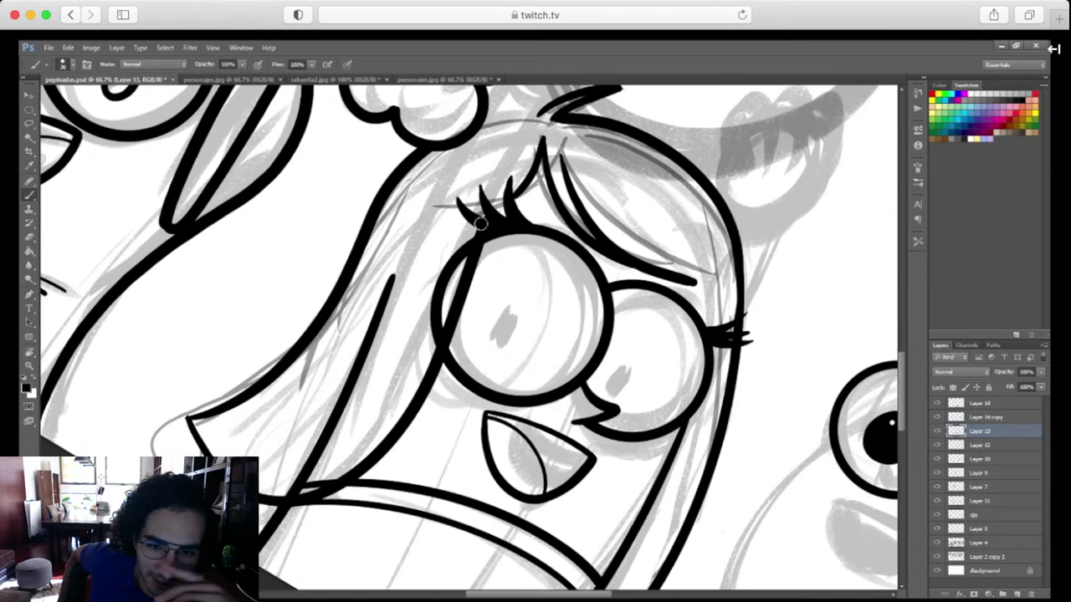
{"action": "key", "text": "ctrl+z"}
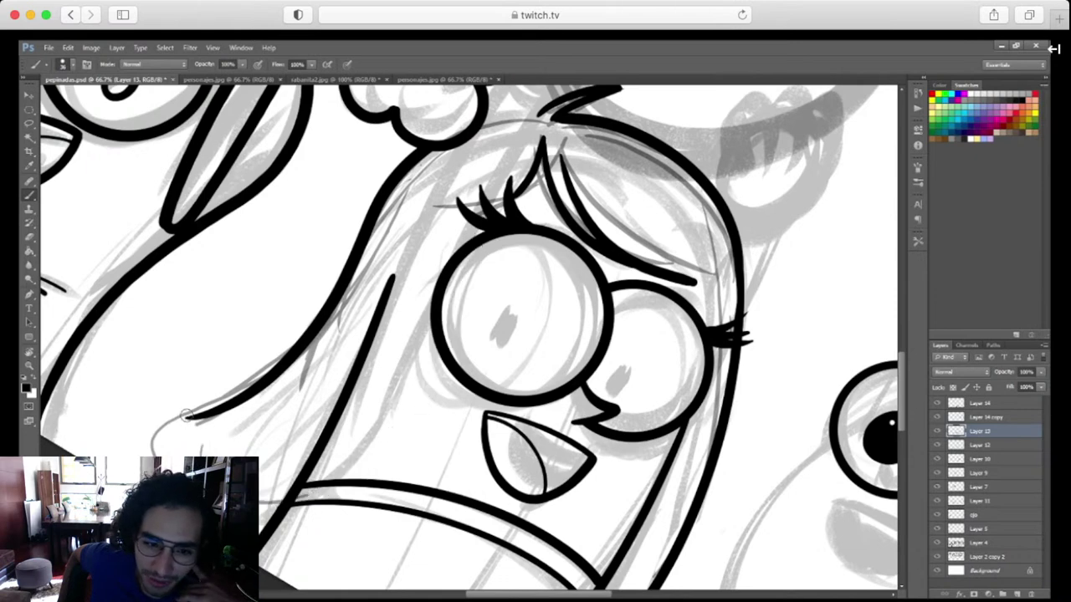
{"action": "left_click_drag", "start_coordinate": [260, 470], "coordinate": [475, 251]}
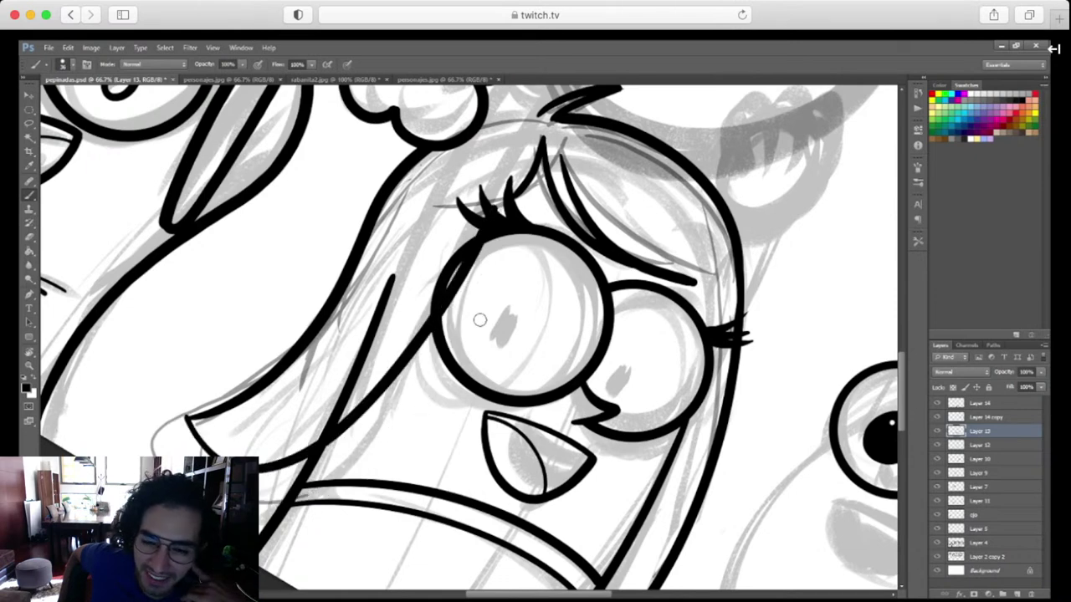
Ink a small hair spike and the short crown line connecting the third character's hair top to the neighbour's curly tuft
{"action": "mouse_move", "coordinate": [588, 469]}
{"action": "left_mouse_down"}
{"action": "mouse_move", "coordinate": [584, 478]}
{"action": "mouse_move", "coordinate": [618, 507]}
{"action": "mouse_move", "coordinate": [645, 586]}
{"action": "left_mouse_up"}
{"action": "key", "text": "ctrl+plus"}
{"action": "key", "text": "ctrl+plus"}
{"action": "left_click_drag", "start_coordinate": [786, 134], "coordinate": [684, 425]}
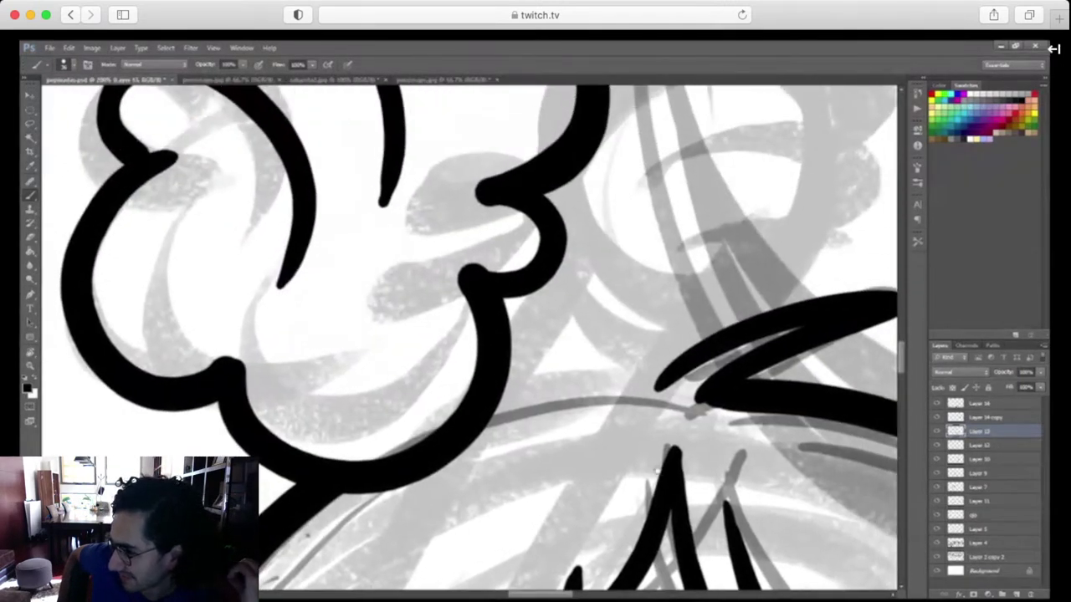
{"action": "mouse_move", "coordinate": [649, 363]}
{"action": "left_mouse_down"}
{"action": "mouse_move", "coordinate": [542, 276]}
{"action": "mouse_move", "coordinate": [672, 365]}
{"action": "left_mouse_up"}
{"action": "key", "text": "ctrl+z"}
{"action": "key", "text": "ctrl+z"}
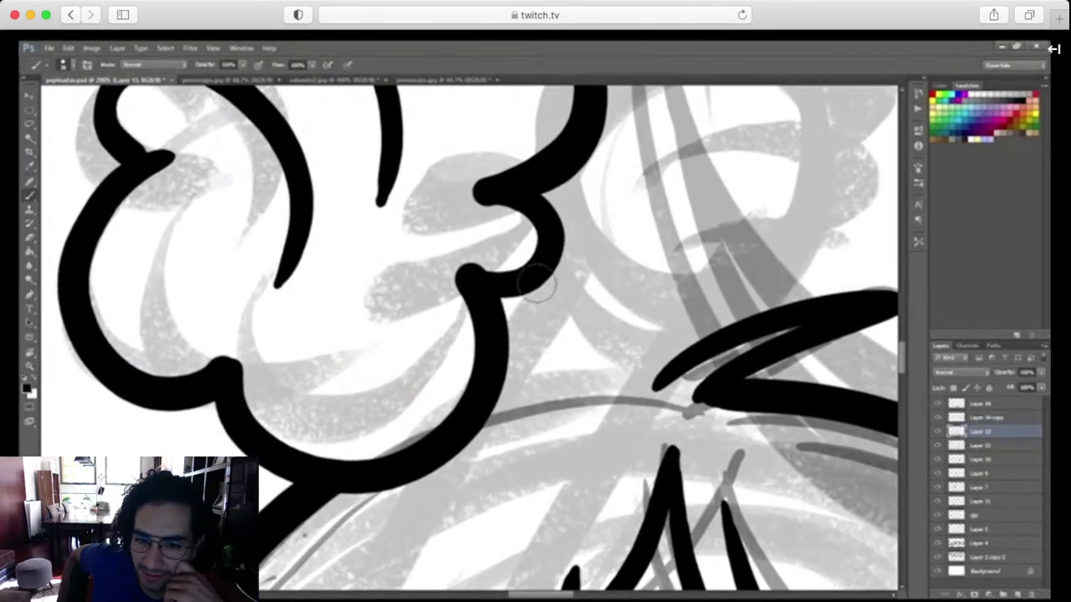
{"action": "mouse_move", "coordinate": [542, 282]}
{"action": "left_mouse_down"}
{"action": "mouse_move", "coordinate": [604, 309]}
{"action": "mouse_move", "coordinate": [658, 362]}
{"action": "left_mouse_up"}
{"action": "left_click_drag", "start_coordinate": [542, 282], "coordinate": [605, 362]}
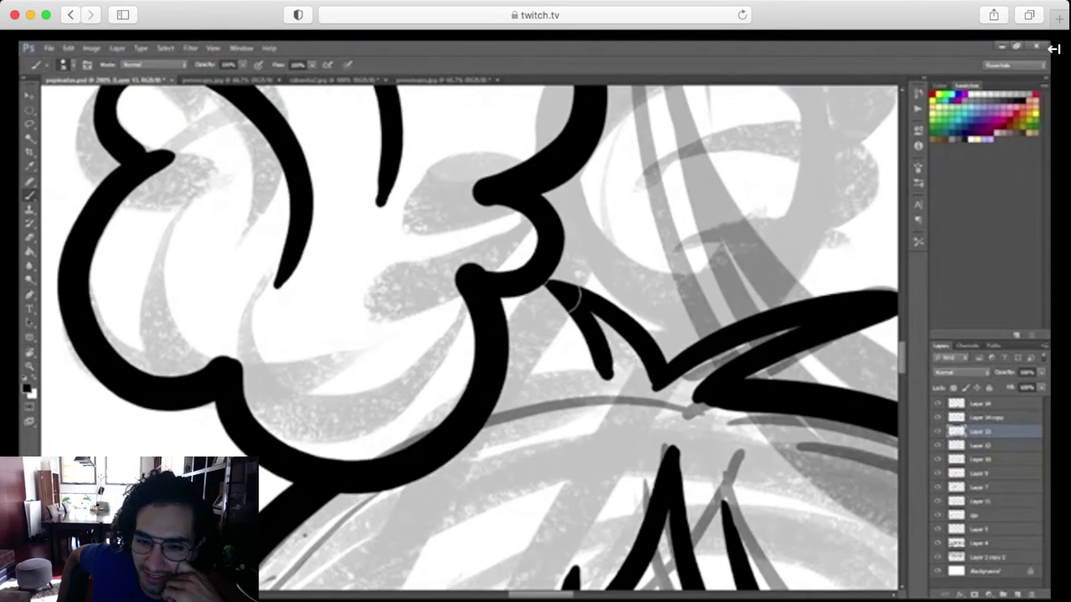
{"action": "key", "text": "ctrl+z"}
{"action": "mouse_move", "coordinate": [543, 282]}
{"action": "left_mouse_down"}
{"action": "mouse_move", "coordinate": [642, 404]}
{"action": "mouse_move", "coordinate": [626, 389]}
{"action": "mouse_move", "coordinate": [475, 406]}
{"action": "left_mouse_up"}
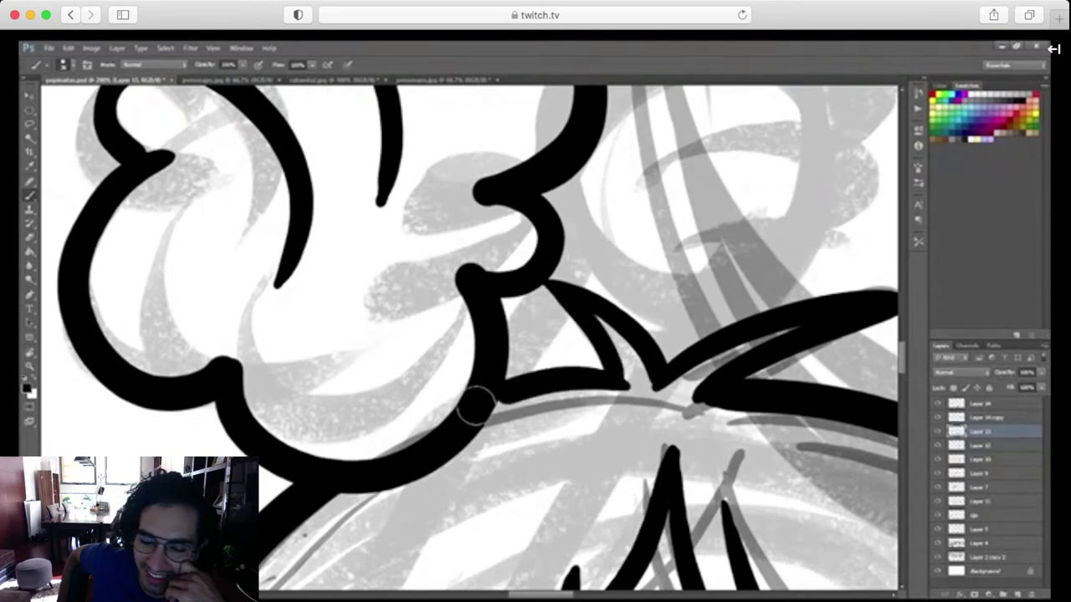
{"action": "key", "text": "ctrl+z"}
{"action": "left_click_drag", "start_coordinate": [628, 387], "coordinate": [481, 400]}
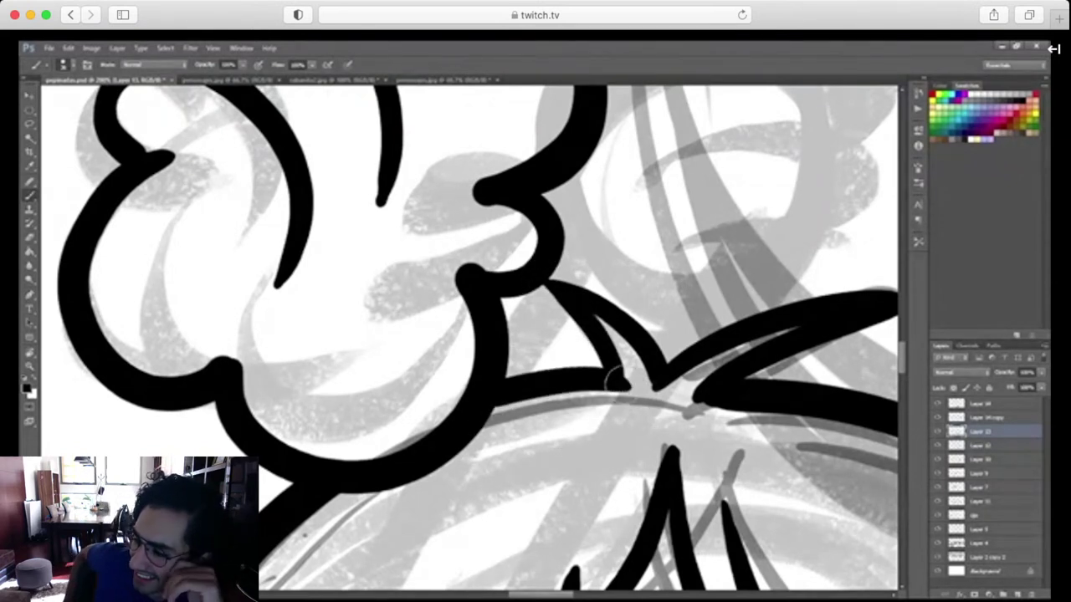
{"action": "key", "text": "ctrl+minus"}
{"action": "key", "text": "ctrl+minus"}
{"action": "key", "text": "ctrl+minus"}
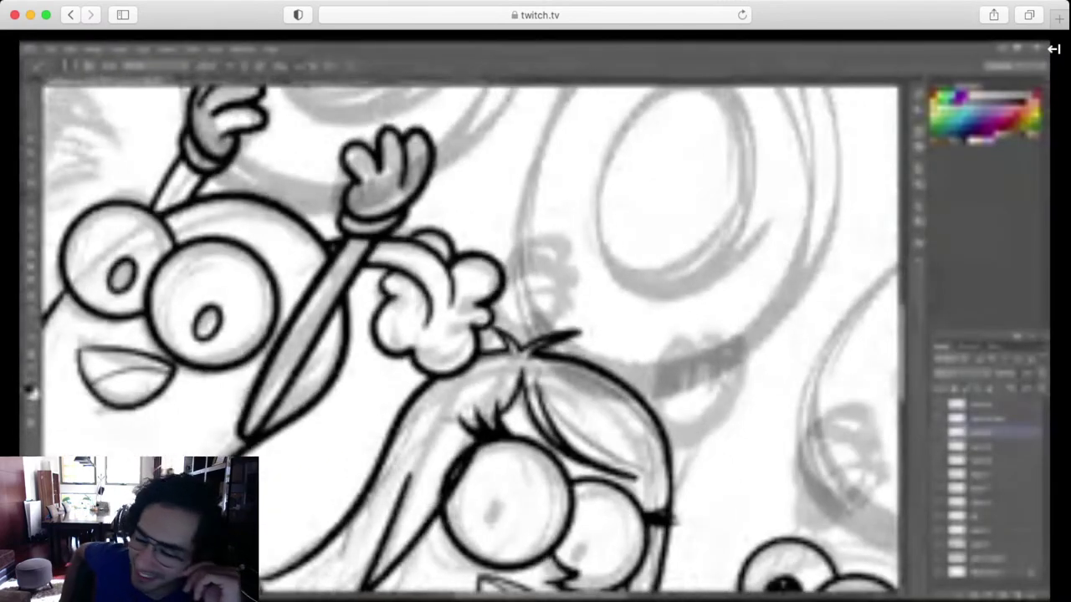
{"action": "left_click_drag", "start_coordinate": [680, 570], "coordinate": [667, 387]}
{"action": "key", "text": "r"}
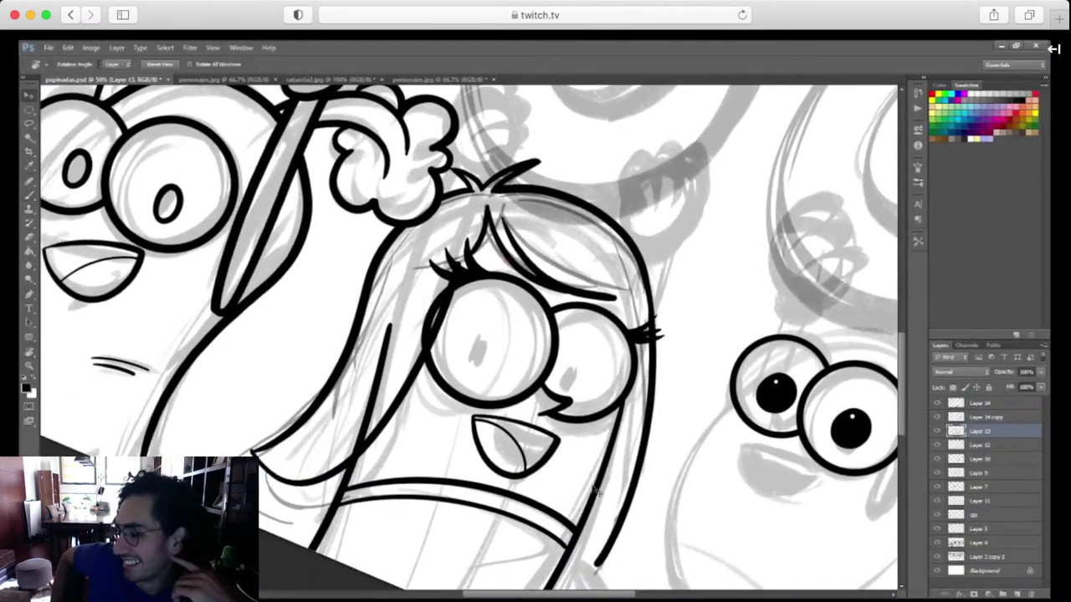
Select Layer 14 and erase the part of the left body line that overlaps the third character's hair
{"action": "left_click", "coordinate": [596, 507], "text": "ctrl"}
{"action": "key", "text": "e"}
{"action": "left_click_drag", "start_coordinate": [393, 323], "coordinate": [387, 337]}
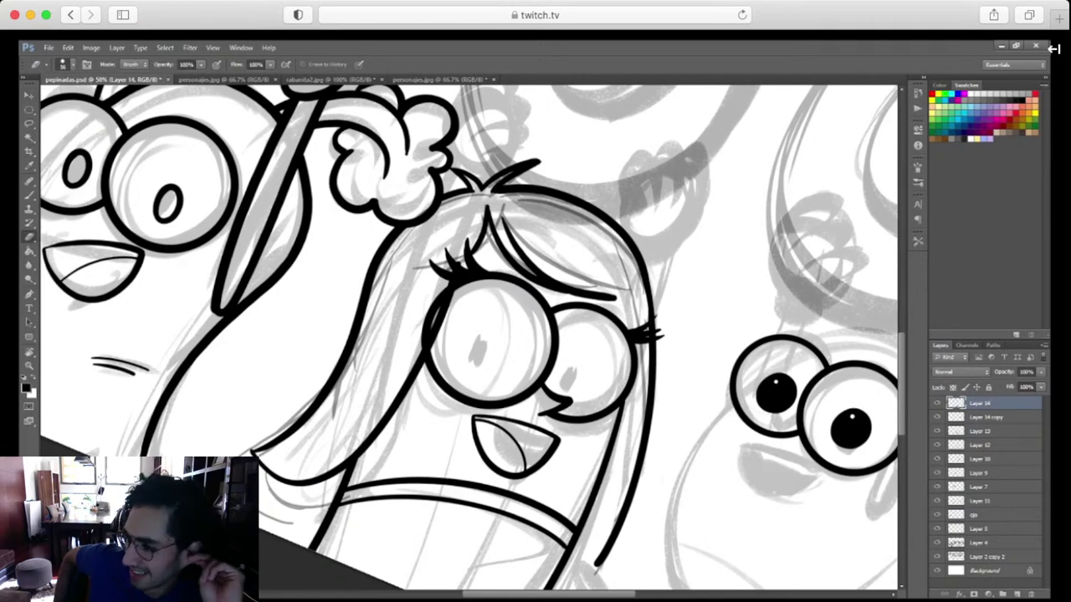
{"action": "left_click_drag", "start_coordinate": [460, 452], "coordinate": [445, 466]}
Ink a short curve beneath the left hair lock joining its bottom edge to the third character's body line
{"action": "key", "text": "r"}
{"action": "left_click_drag", "start_coordinate": [480, 552], "coordinate": [569, 400]}
{"action": "key", "text": "ctrl+plus"}
{"action": "key", "text": "ctrl+plus"}
{"action": "key", "text": "ctrl+plus"}
{"action": "mouse_move", "coordinate": [445, 476]}
{"action": "left_mouse_down"}
{"action": "mouse_move", "coordinate": [718, 300]}
{"action": "mouse_move", "coordinate": [730, 315]}
{"action": "left_mouse_up"}
{"action": "key", "text": "b"}
{"action": "mouse_move", "coordinate": [243, 431]}
{"action": "left_mouse_down"}
{"action": "mouse_move", "coordinate": [341, 455]}
{"action": "mouse_move", "coordinate": [475, 432]}
{"action": "left_mouse_up"}
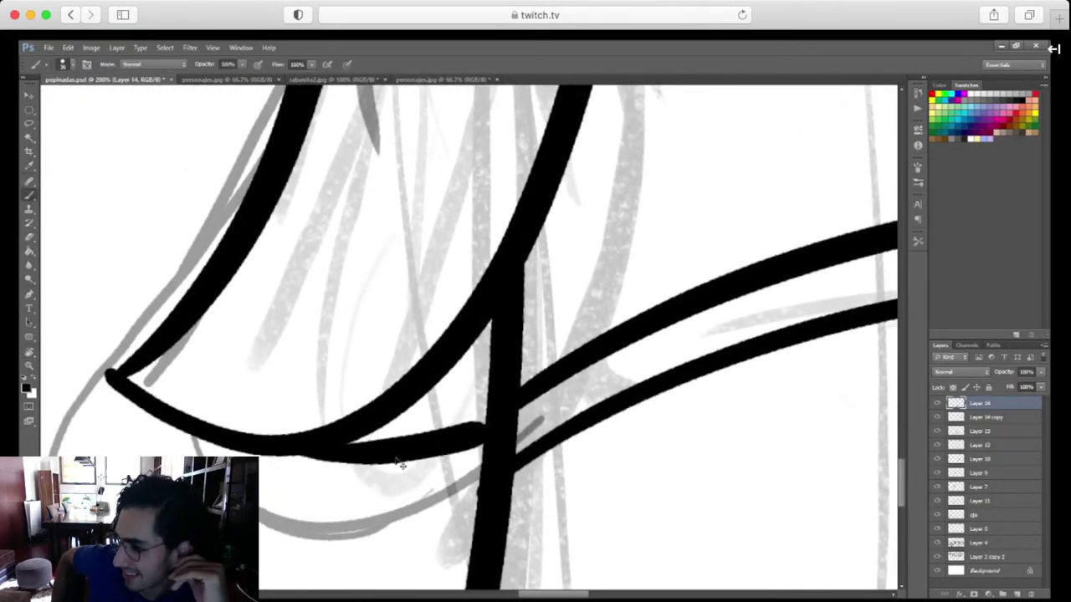
{"action": "key", "text": "ctrl+z"}
{"action": "left_click_drag", "start_coordinate": [306, 456], "coordinate": [474, 470]}
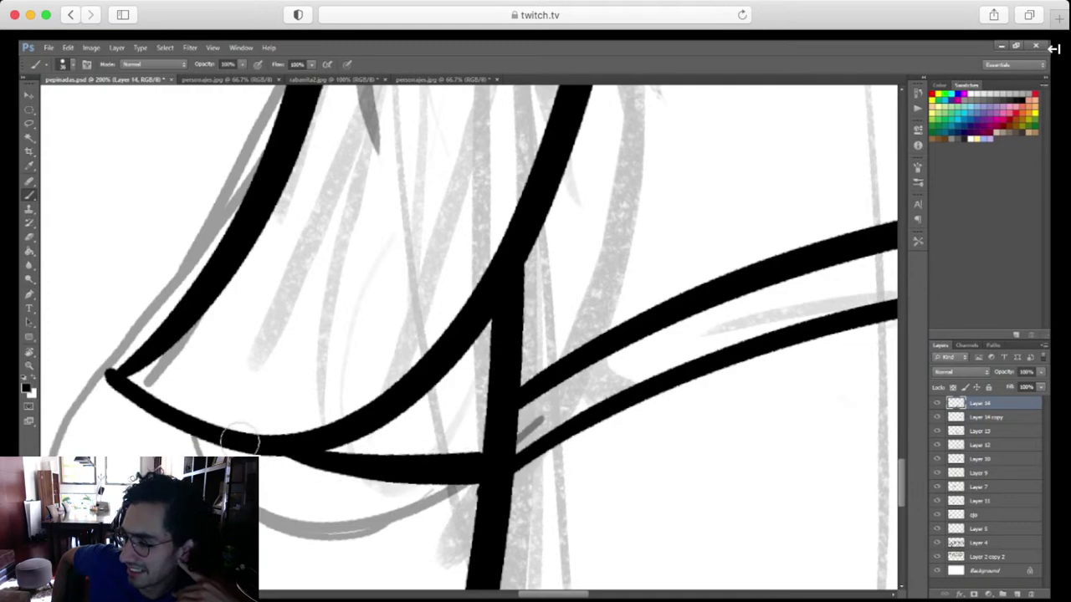
{"action": "mouse_move", "coordinate": [240, 440]}
{"action": "left_mouse_down"}
{"action": "mouse_move", "coordinate": [410, 480]}
{"action": "mouse_move", "coordinate": [487, 483]}
{"action": "left_mouse_up"}
{"action": "scroll", "coordinate": [490, 502], "scroll_direction": "down", "scroll_amount": 10}
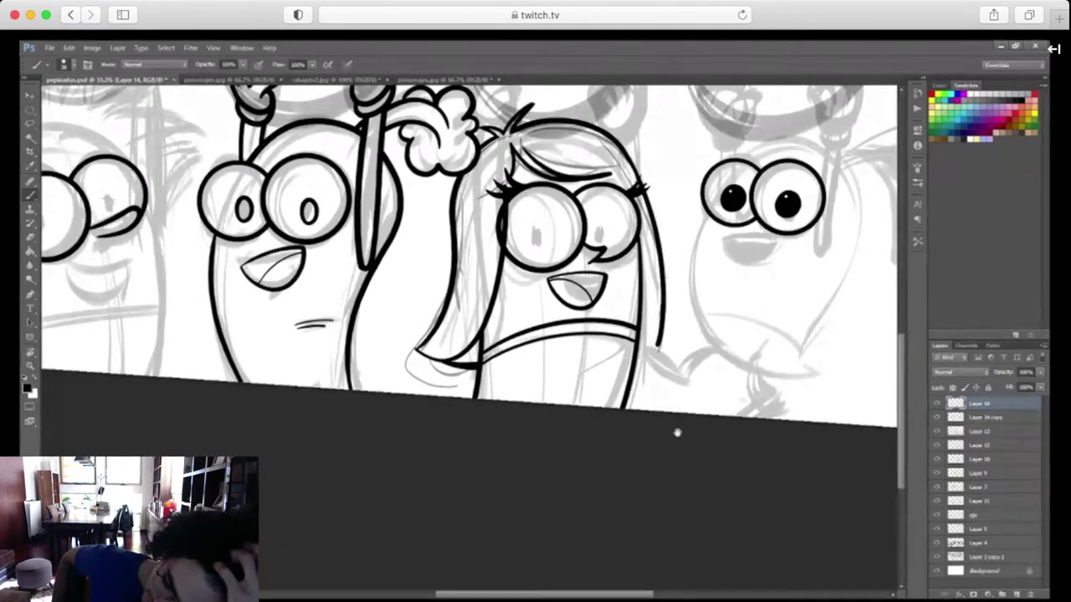
Ink the bottom curve of the third character's right hair lock, joining its outer edge to the body line
{"action": "left_click_drag", "start_coordinate": [677, 433], "coordinate": [618, 552]}
{"action": "key", "text": "r"}
{"action": "key", "text": "ctrl+plus"}
{"action": "key", "text": "ctrl+plus"}
{"action": "key", "text": "ctrl+plus"}
{"action": "left_click_drag", "start_coordinate": [753, 536], "coordinate": [633, 347]}
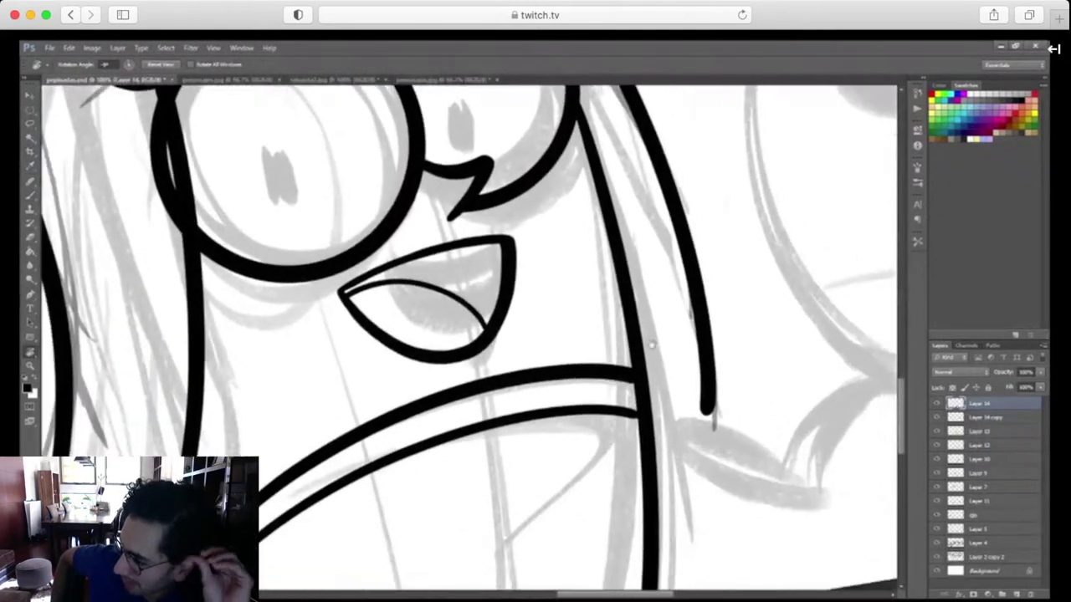
{"action": "key", "text": "ctrl+plus"}
{"action": "left_click_drag", "start_coordinate": [766, 468], "coordinate": [610, 495]}
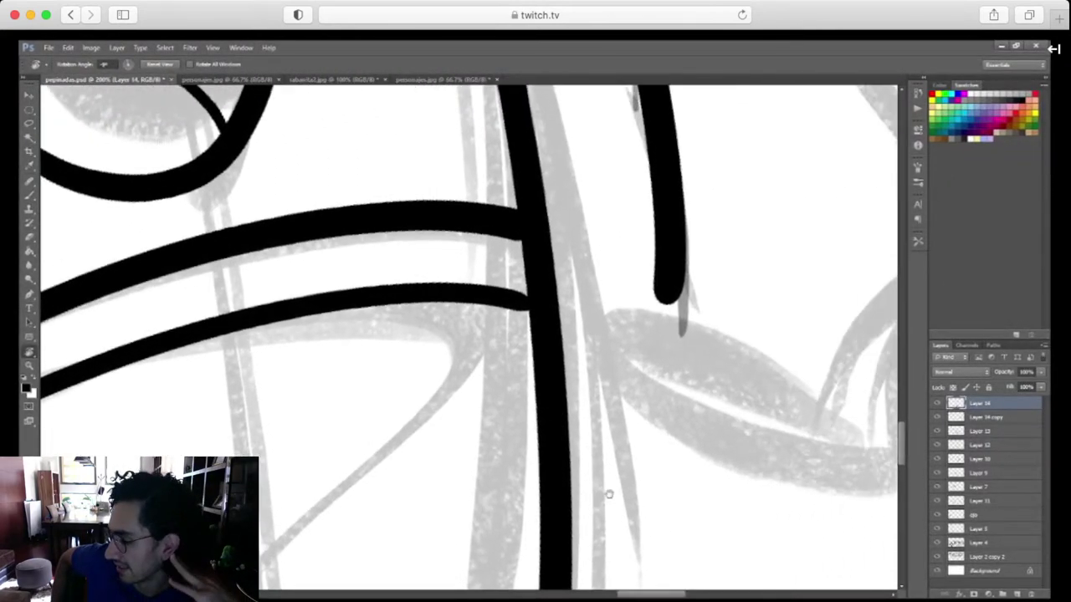
{"action": "key", "text": "b"}
{"action": "mouse_move", "coordinate": [535, 456]}
{"action": "left_mouse_down"}
{"action": "mouse_move", "coordinate": [583, 415]}
{"action": "mouse_move", "coordinate": [656, 269]}
{"action": "left_mouse_up"}
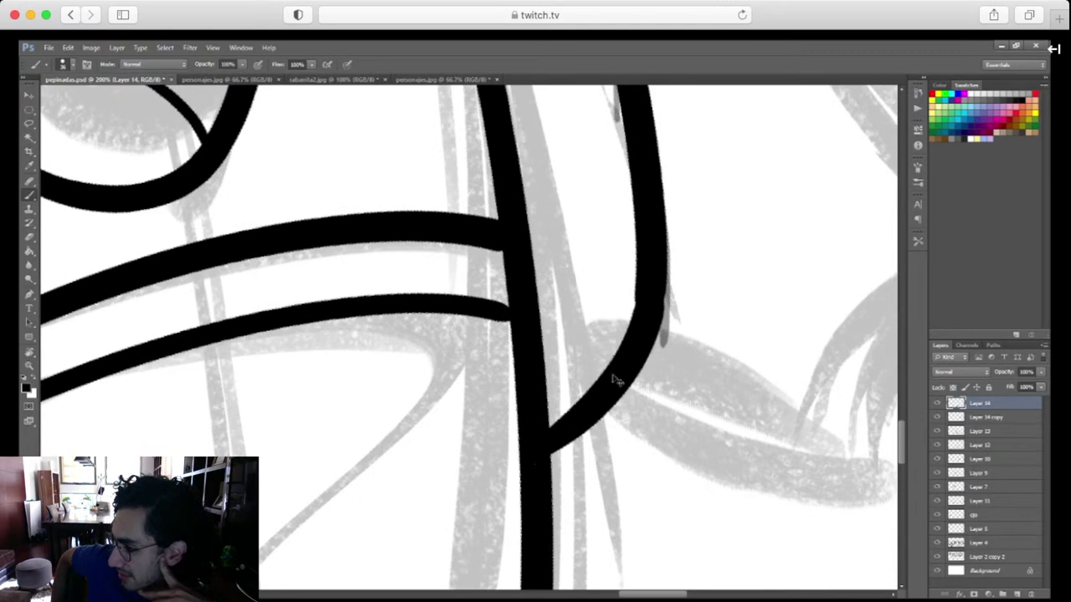
{"action": "key", "text": "ctrl+z"}
{"action": "left_click_drag", "start_coordinate": [540, 443], "coordinate": [651, 225]}
Ink a thick stroke from the fringe along the smaller eye's upper edge to its lashes
{"action": "mouse_move", "coordinate": [552, 430]}
{"action": "left_mouse_down"}
{"action": "mouse_move", "coordinate": [650, 306]}
{"action": "mouse_move", "coordinate": [653, 268]}
{"action": "mouse_move", "coordinate": [679, 488]}
{"action": "left_mouse_up"}
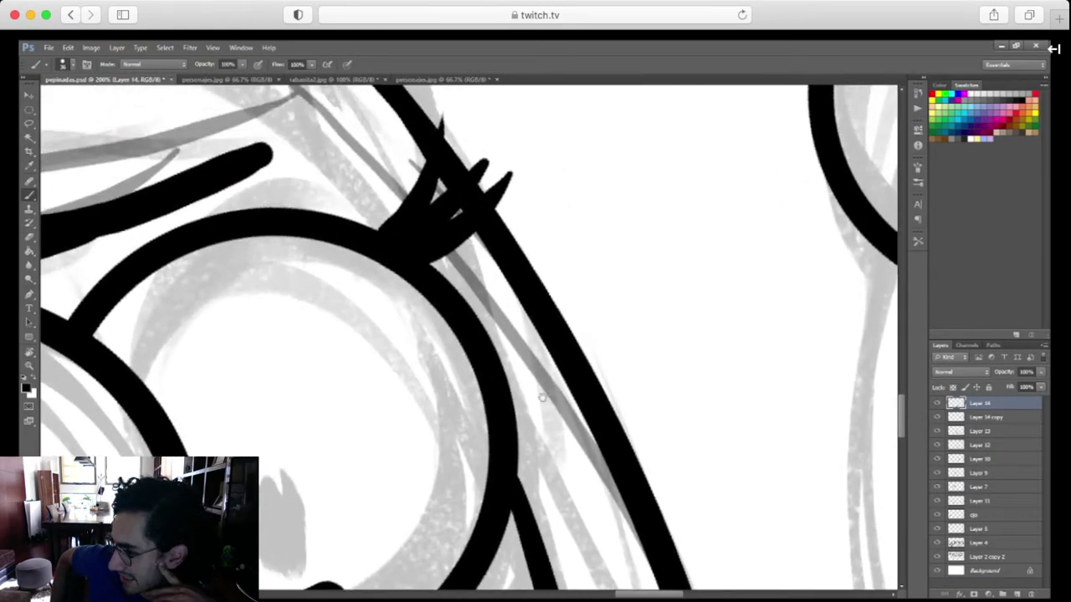
{"action": "left_click_drag", "start_coordinate": [468, 263], "coordinate": [696, 375]}
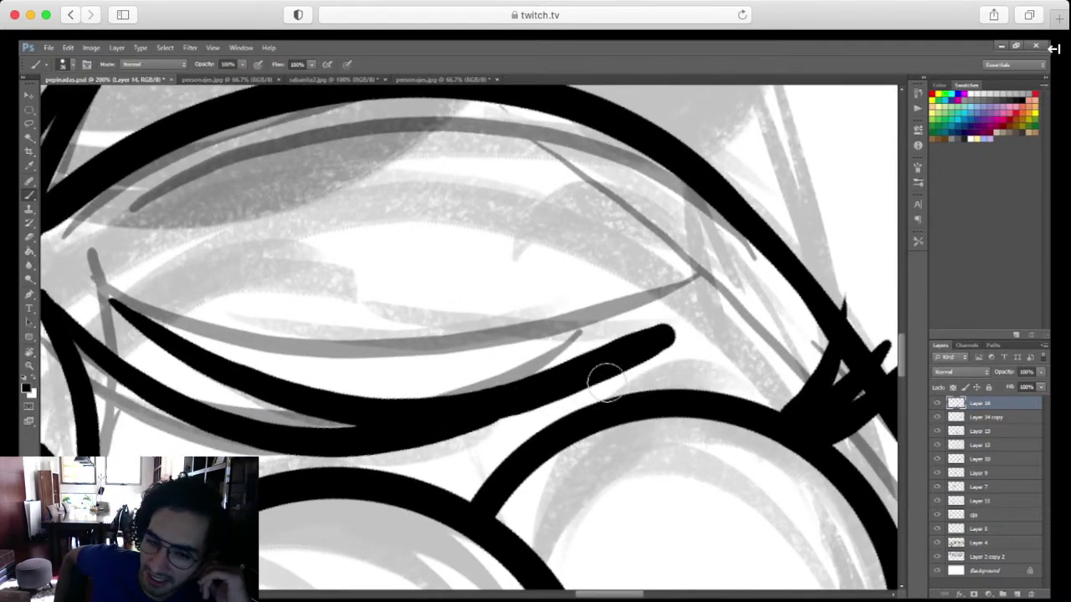
{"action": "left_click_drag", "start_coordinate": [605, 378], "coordinate": [768, 403]}
{"action": "scroll", "coordinate": [777, 414], "scroll_direction": "left", "scroll_amount": 5}
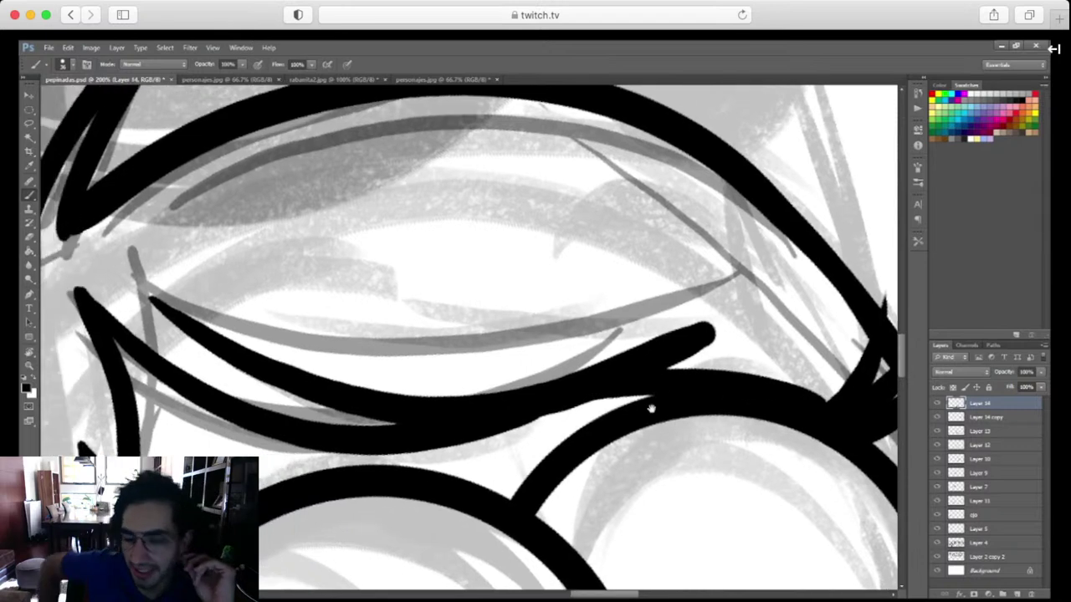
Ink two thin curved strand lines beneath the crown of the third character's hair, redoing the first until it arcs smoothly
{"action": "mouse_move", "coordinate": [670, 233]}
{"action": "left_mouse_down"}
{"action": "mouse_move", "coordinate": [562, 206]}
{"action": "mouse_move", "coordinate": [344, 242]}
{"action": "left_mouse_up"}
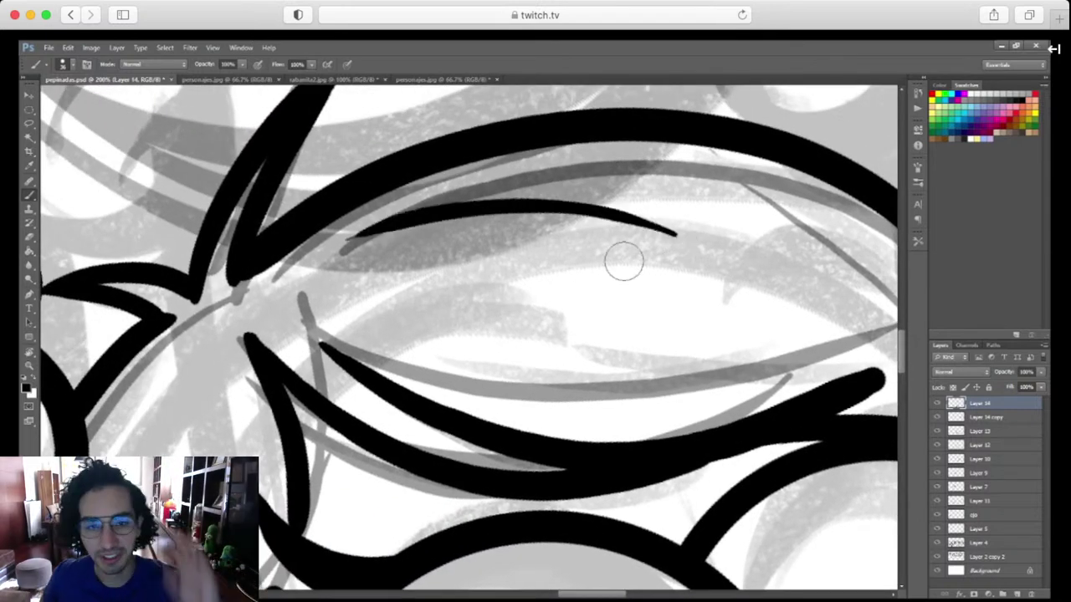
{"action": "key", "text": "ctrl+z"}
{"action": "left_click_drag", "start_coordinate": [741, 239], "coordinate": [354, 234]}
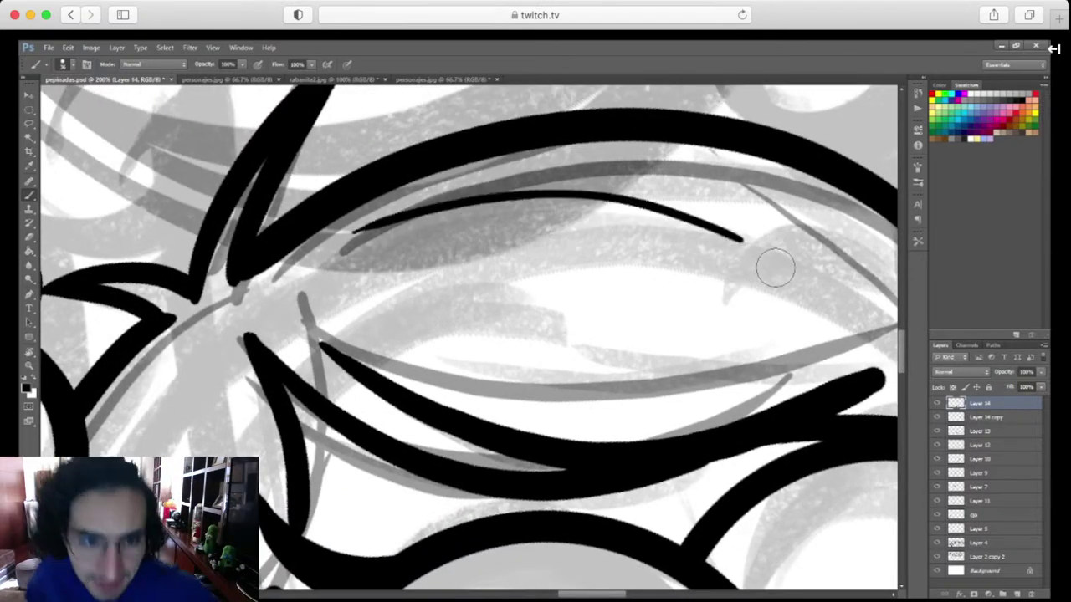
{"action": "key", "text": "ctrl+z"}
{"action": "mouse_move", "coordinate": [765, 240]}
{"action": "left_mouse_down"}
{"action": "mouse_move", "coordinate": [468, 197]}
{"action": "mouse_move", "coordinate": [360, 238]}
{"action": "left_mouse_up"}
{"action": "key", "text": "super+z"}
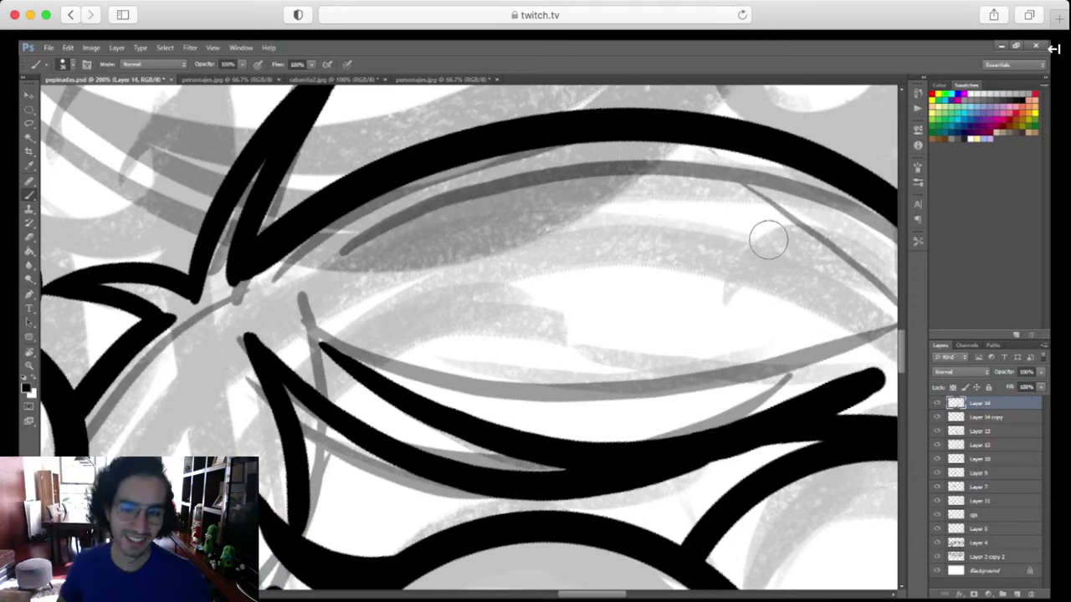
{"action": "mouse_move", "coordinate": [757, 228]}
{"action": "left_mouse_down"}
{"action": "mouse_move", "coordinate": [463, 199]}
{"action": "mouse_move", "coordinate": [341, 244]}
{"action": "left_mouse_up"}
{"action": "mouse_move", "coordinate": [665, 230]}
{"action": "left_mouse_down"}
{"action": "mouse_move", "coordinate": [548, 221]}
{"action": "mouse_move", "coordinate": [339, 255]}
{"action": "left_mouse_up"}
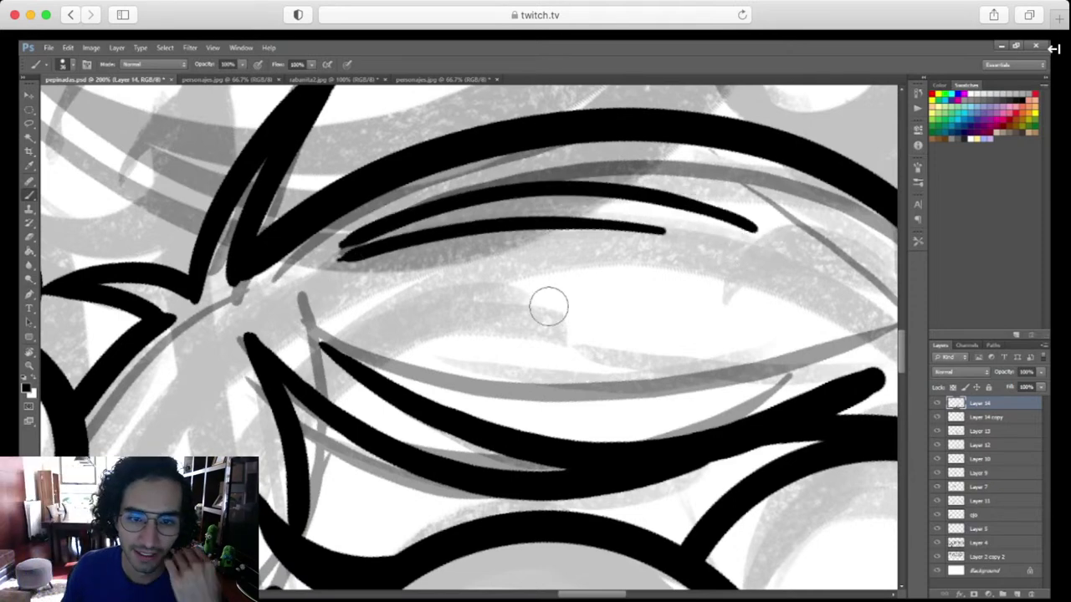
Select Layer 13 and erase the piece of the left body line that crosses the edge of the larger eye
{"action": "key", "text": "ctrl+minus"}
{"action": "key", "text": "ctrl+minus"}
{"action": "key", "text": "ctrl+minus"}
{"action": "key", "text": "ctrl+minus"}
{"action": "key", "text": "ctrl+minus"}
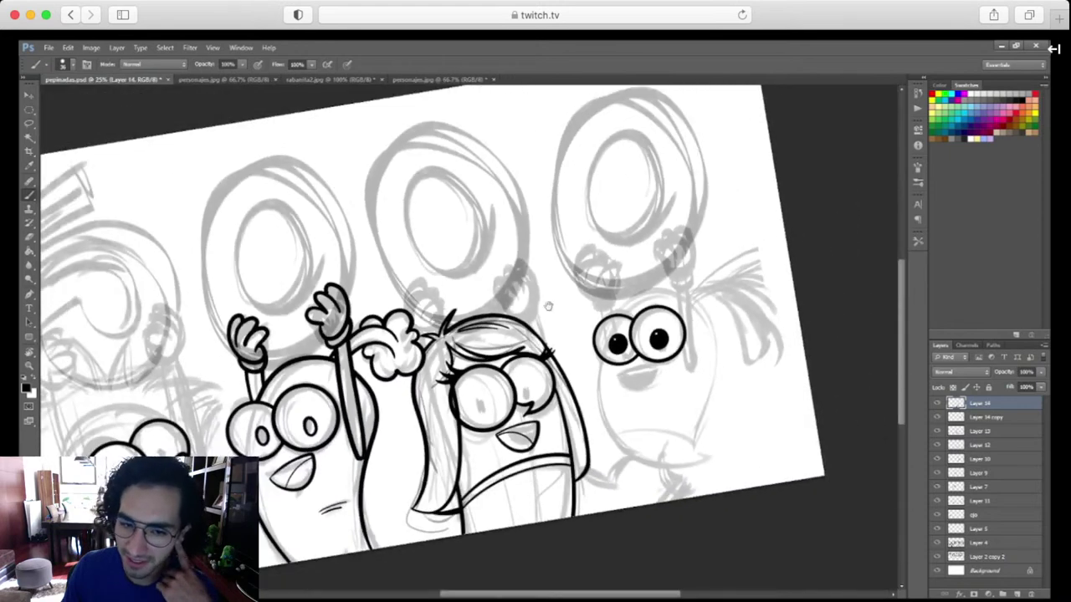
{"action": "left_click_drag", "start_coordinate": [645, 488], "coordinate": [623, 475]}
{"action": "key", "text": "r"}
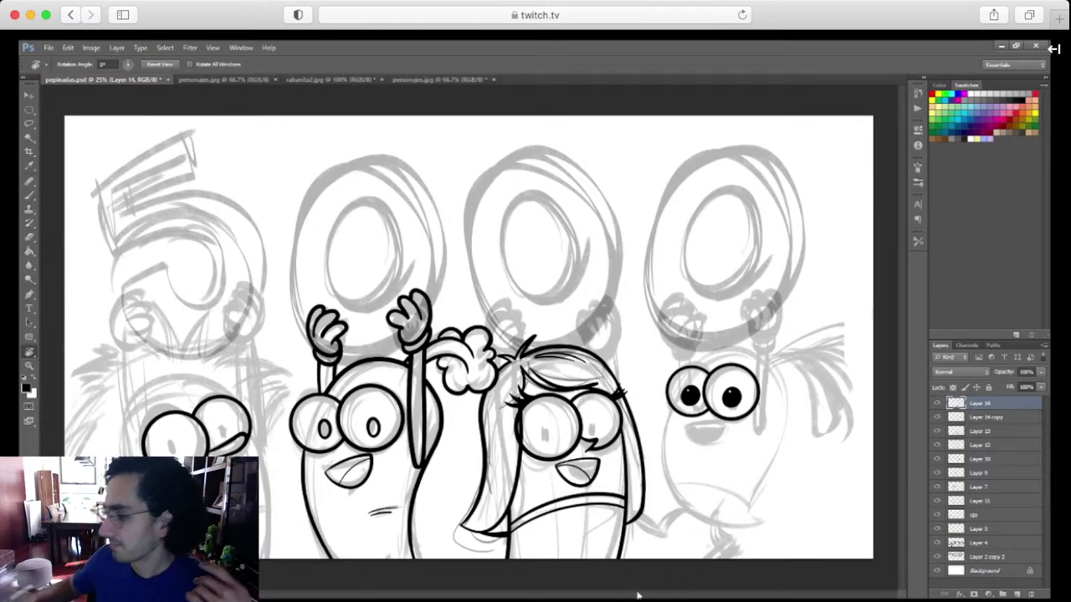
{"action": "key", "text": "ctrl+plus"}
{"action": "key", "text": "ctrl+plus"}
{"action": "key", "text": "ctrl+plus"}
{"action": "left_click_drag", "start_coordinate": [700, 525], "coordinate": [612, 320]}
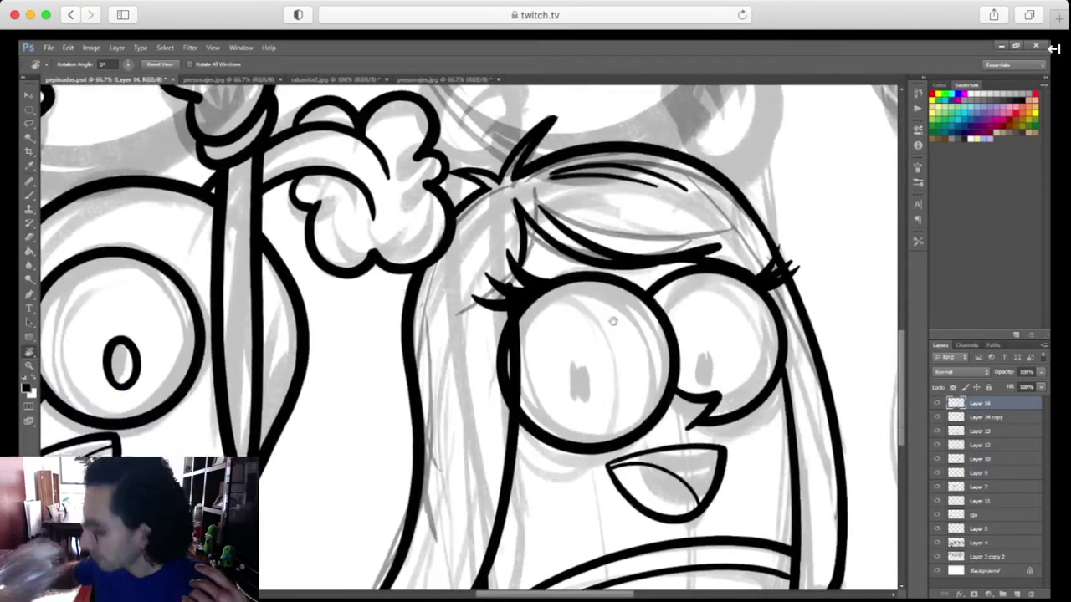
{"action": "key", "text": "v"}
{"action": "key", "text": "alt+bracketleft"}
{"action": "key", "text": "e"}
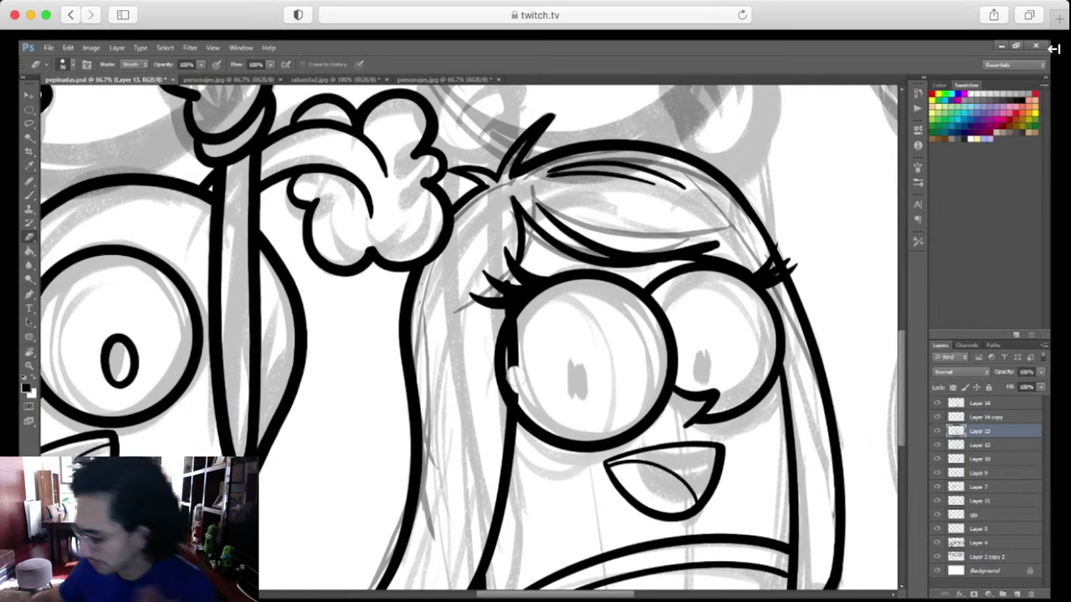
{"action": "left_click_drag", "start_coordinate": [518, 406], "coordinate": [510, 353]}
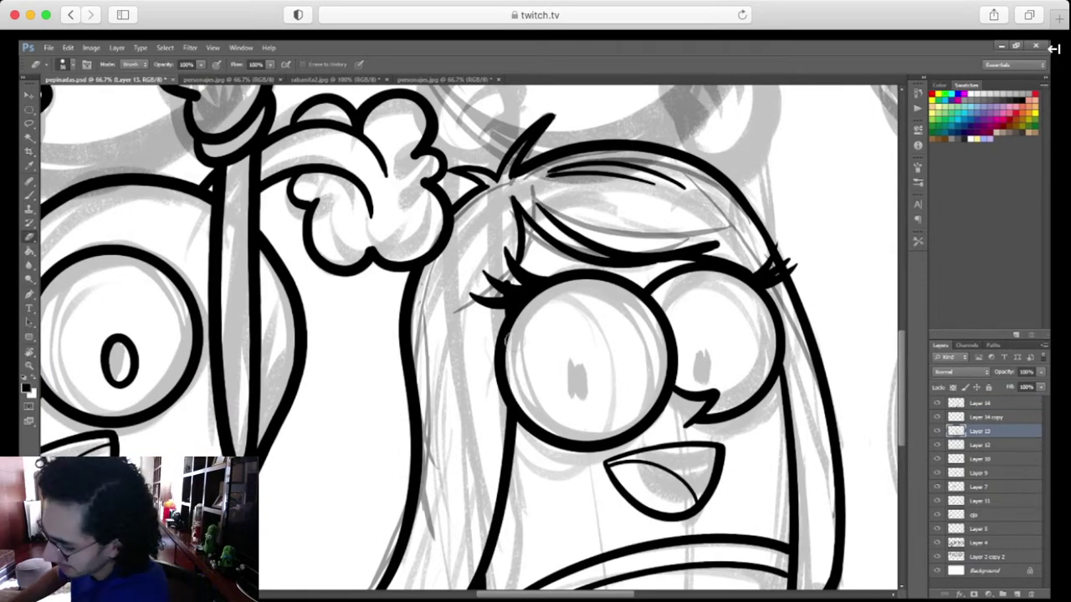
Create a new layer above Layer 14 and switch to the Brush tool
{"action": "scroll", "coordinate": [571, 547], "scroll_direction": "right", "scroll_amount": 3}
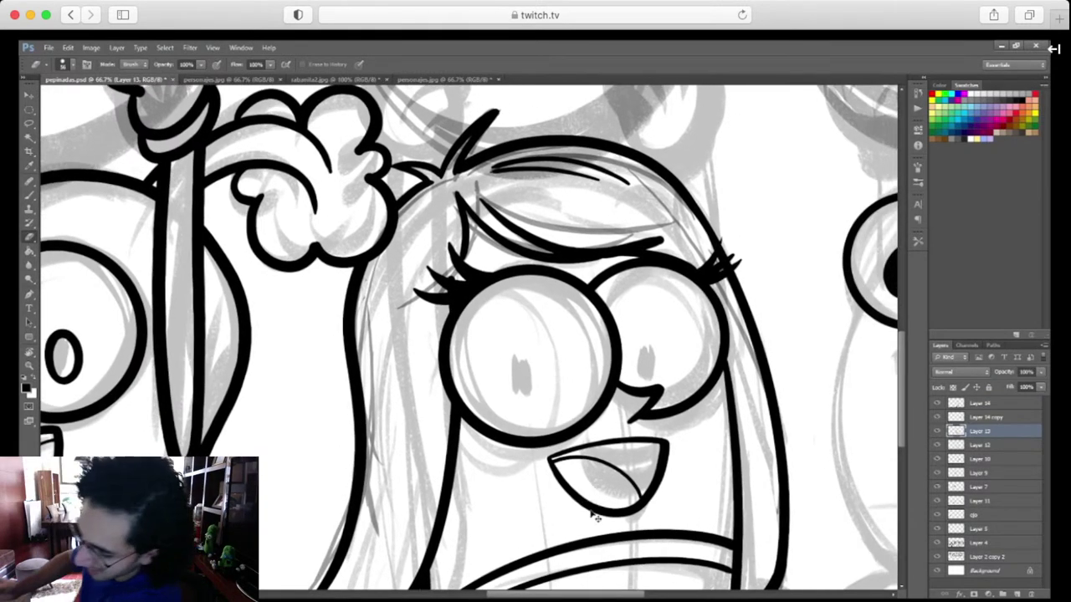
{"action": "scroll", "coordinate": [597, 518], "scroll_direction": "down", "scroll_amount": 3}
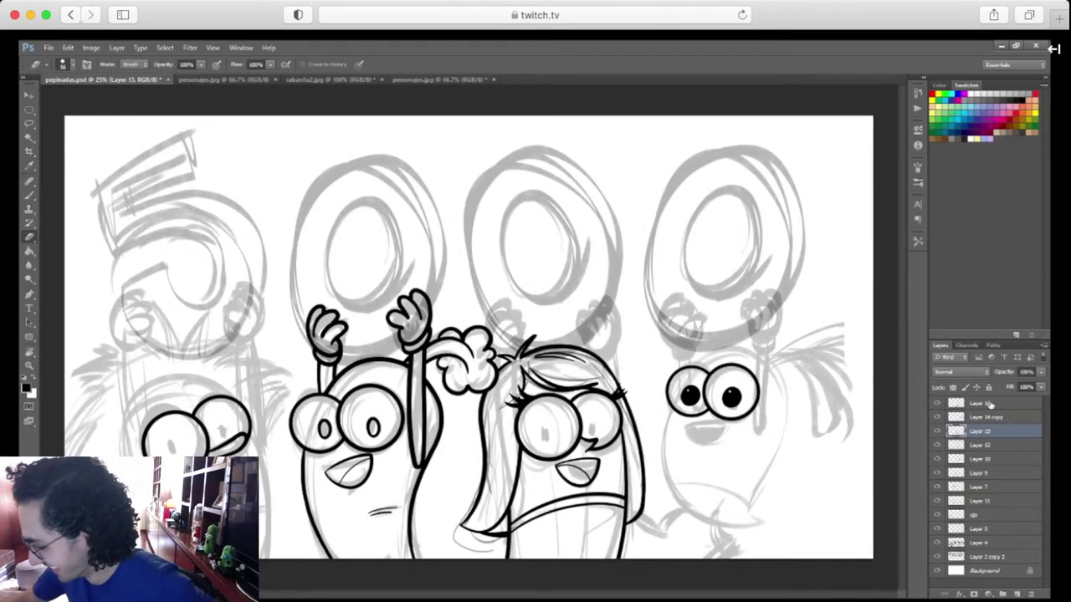
{"action": "left_click", "coordinate": [990, 405]}
{"action": "left_click", "coordinate": [1018, 594]}
{"action": "scroll", "coordinate": [475, 343], "scroll_direction": "up", "scroll_amount": 4}
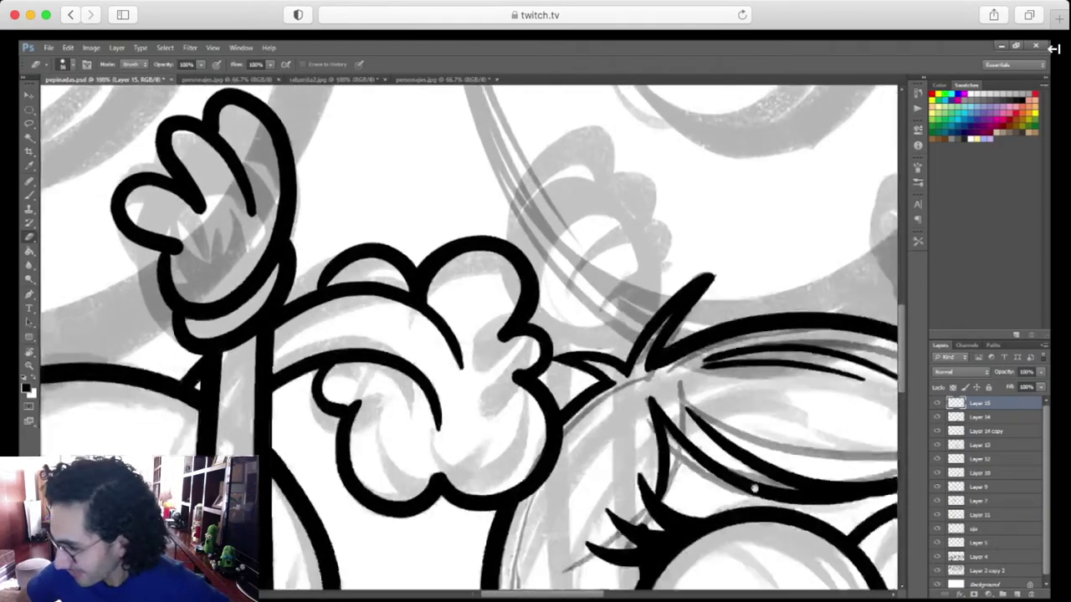
{"action": "left_click_drag", "start_coordinate": [754, 488], "coordinate": [655, 359]}
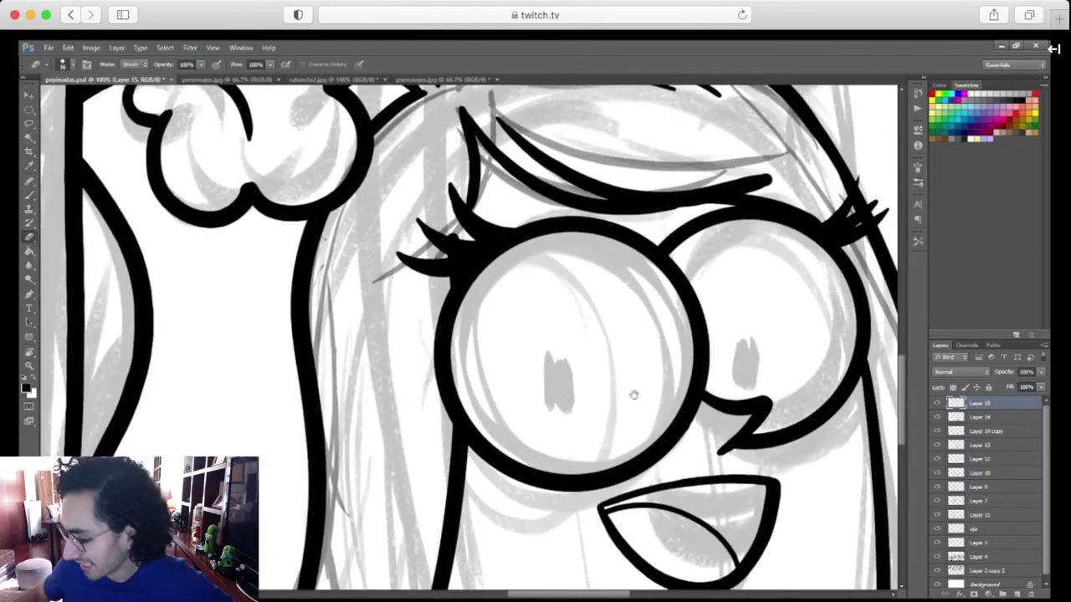
{"action": "left_click_drag", "start_coordinate": [634, 394], "coordinate": [632, 521]}
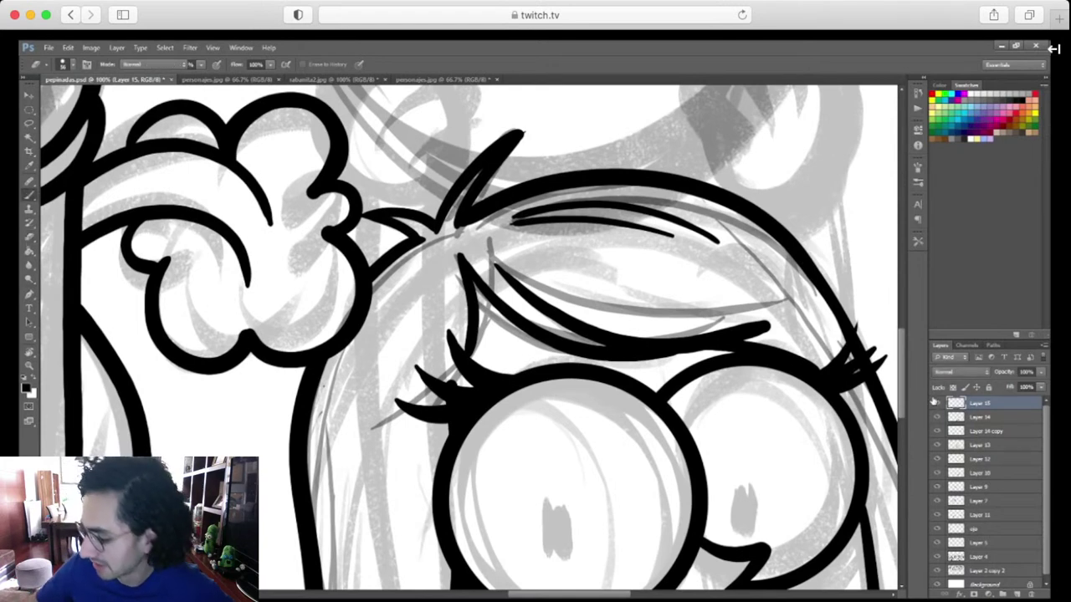
{"action": "key", "text": "b"}
Try to ink a curved eyebrow across the fringe above the third character's larger eye
{"action": "mouse_move", "coordinate": [440, 362]}
{"action": "left_mouse_down"}
{"action": "mouse_move", "coordinate": [504, 298]}
{"action": "mouse_move", "coordinate": [573, 285]}
{"action": "left_mouse_up"}
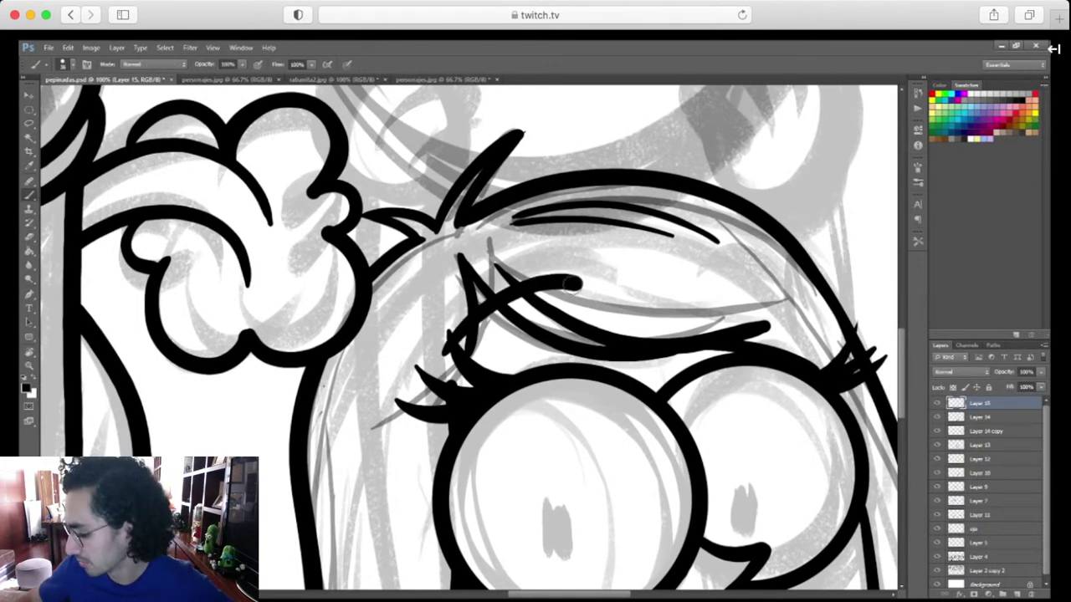
{"action": "key", "text": "ctrl+z"}
{"action": "left_click_drag", "start_coordinate": [450, 339], "coordinate": [567, 286]}
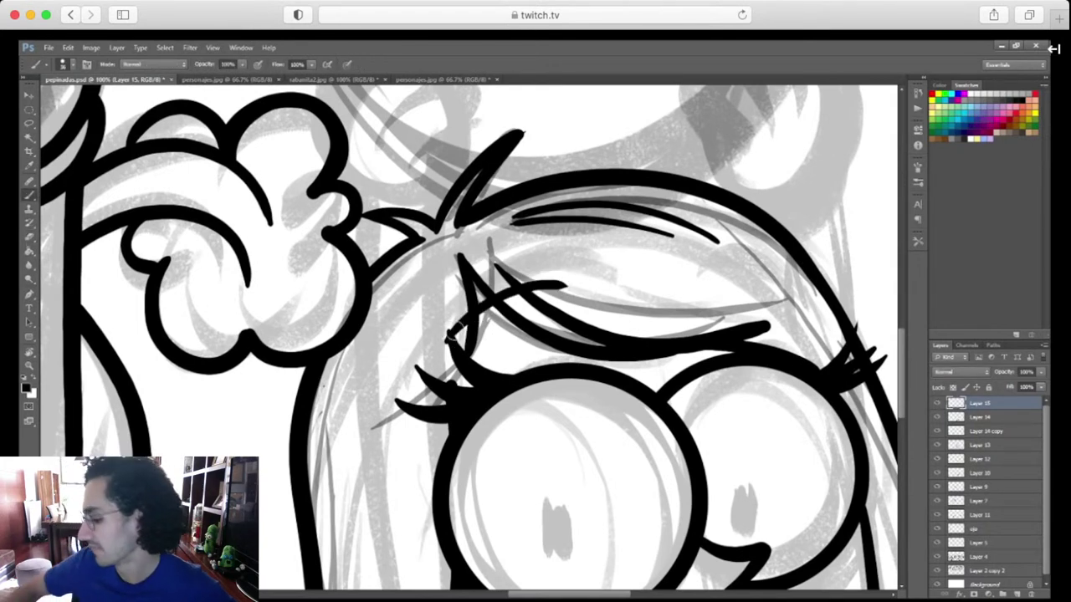
{"action": "key", "text": "ctrl+z"}
{"action": "mouse_move", "coordinate": [456, 333]}
{"action": "left_mouse_down"}
{"action": "mouse_move", "coordinate": [515, 294]}
{"action": "mouse_move", "coordinate": [575, 292]}
{"action": "left_mouse_up"}
{"action": "key", "text": "ctrl+z"}
{"action": "left_click_drag", "start_coordinate": [465, 321], "coordinate": [558, 287]}
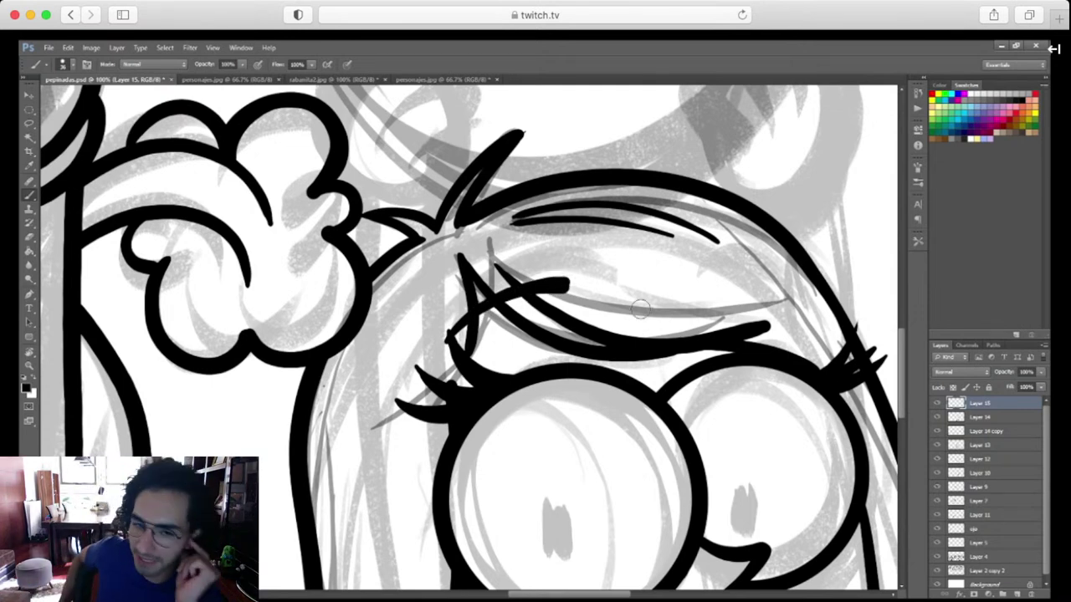
{"action": "key", "text": "ctrl+plus"}
{"action": "left_click_drag", "start_coordinate": [688, 460], "coordinate": [403, 530]}
{"action": "key", "text": "ctrl+alt+z"}
{"action": "key", "text": "ctrl+alt+z"}
{"action": "key", "text": "ctrl+alt+z"}
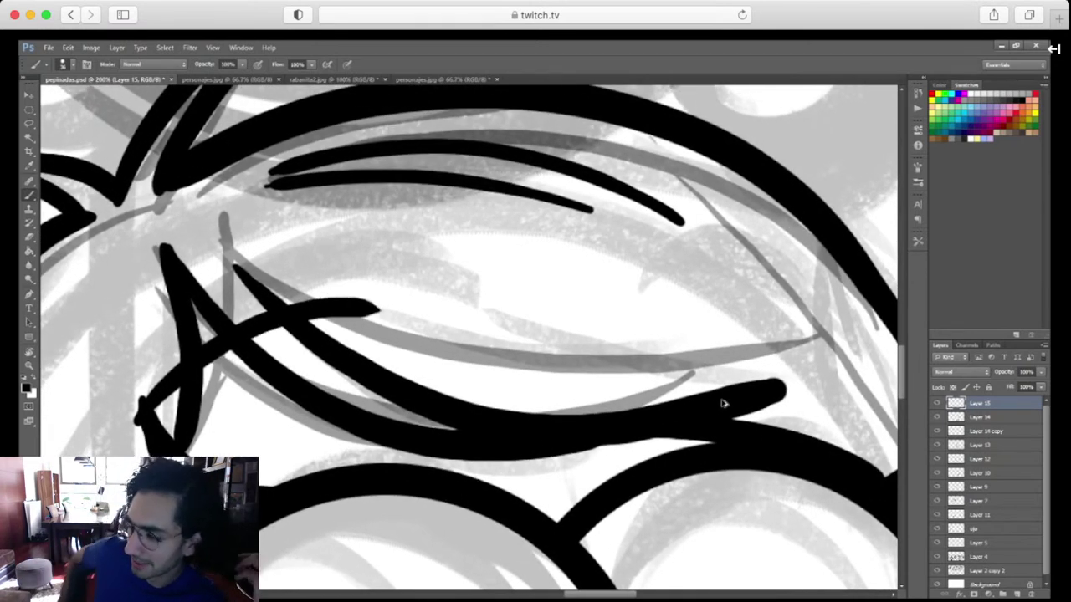
Ink a short eyebrow above the smaller eye and a curved one above the larger eye, redoing the latter
{"action": "left_click_drag", "start_coordinate": [805, 345], "coordinate": [594, 308]}
{"action": "left_click_drag", "start_coordinate": [530, 435], "coordinate": [758, 385]}
{"action": "mouse_move", "coordinate": [340, 382]}
{"action": "left_mouse_down"}
{"action": "mouse_move", "coordinate": [394, 329]}
{"action": "mouse_move", "coordinate": [552, 291]}
{"action": "left_mouse_up"}
{"action": "key", "text": "ctrl+z"}
{"action": "mouse_move", "coordinate": [339, 393]}
{"action": "left_mouse_down"}
{"action": "mouse_move", "coordinate": [496, 293]}
{"action": "mouse_move", "coordinate": [537, 283]}
{"action": "left_mouse_up"}
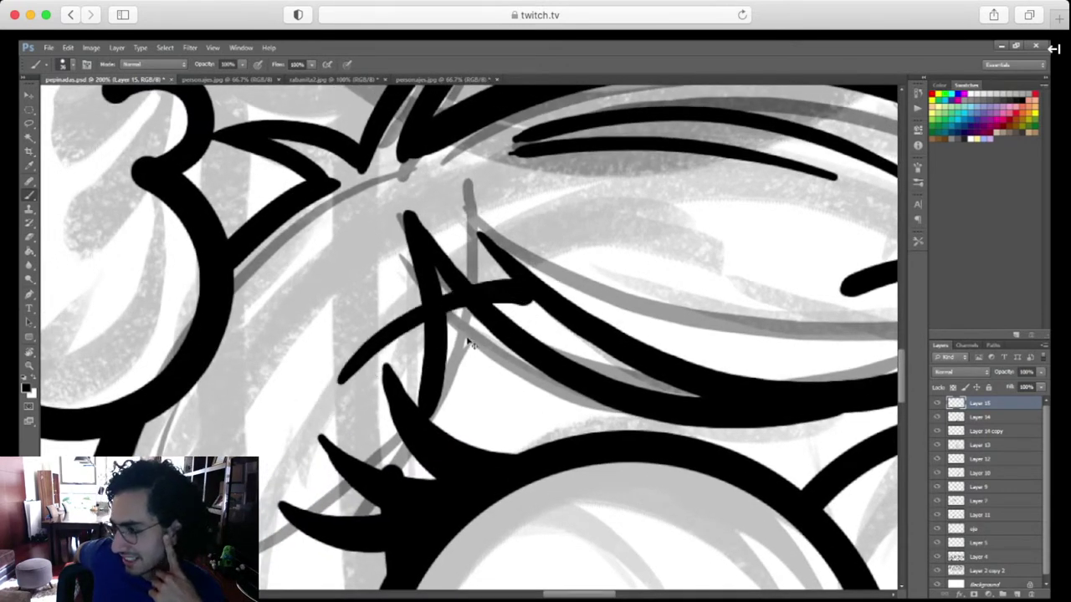
{"action": "key", "text": "ctrl+z"}
{"action": "left_click_drag", "start_coordinate": [368, 362], "coordinate": [546, 276]}
{"action": "key", "text": "ctrl+z"}
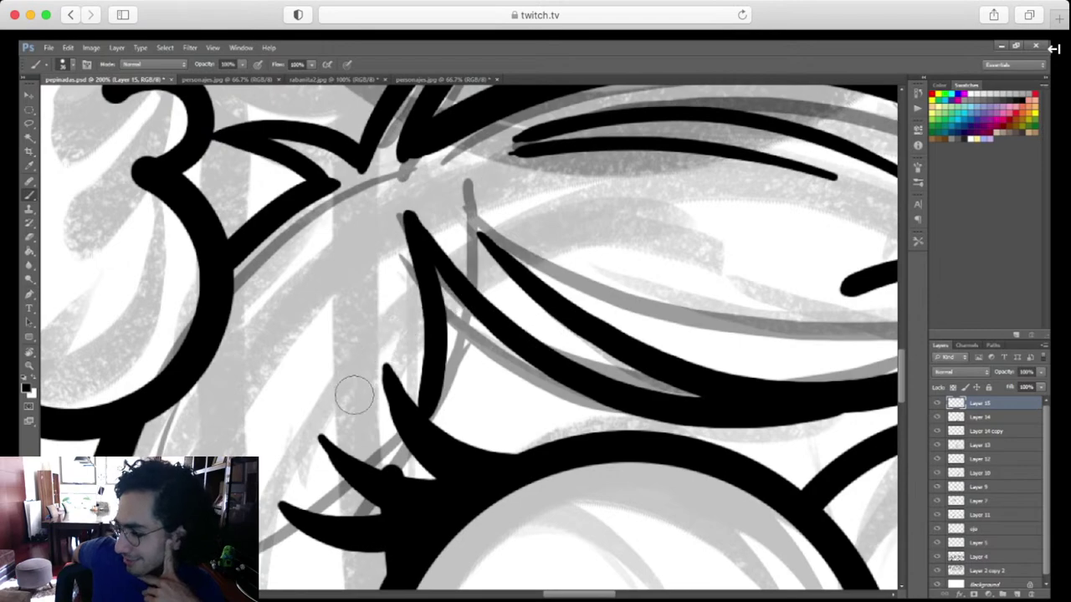
{"action": "left_click_drag", "start_coordinate": [359, 375], "coordinate": [564, 282]}
Hide and show Layer 15 to check the eyebrows, and move the larger eye's brow slightly down
{"action": "key", "text": "ctrl+minus"}
{"action": "key", "text": "ctrl+minus"}
{"action": "key", "text": "ctrl+minus"}
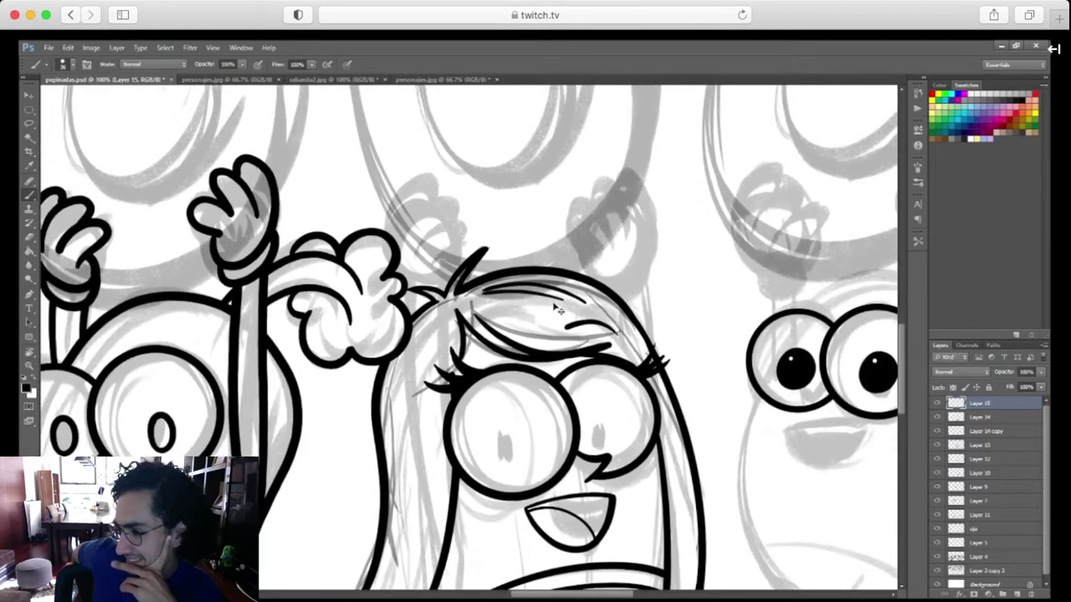
{"action": "left_click_drag", "start_coordinate": [717, 495], "coordinate": [661, 429]}
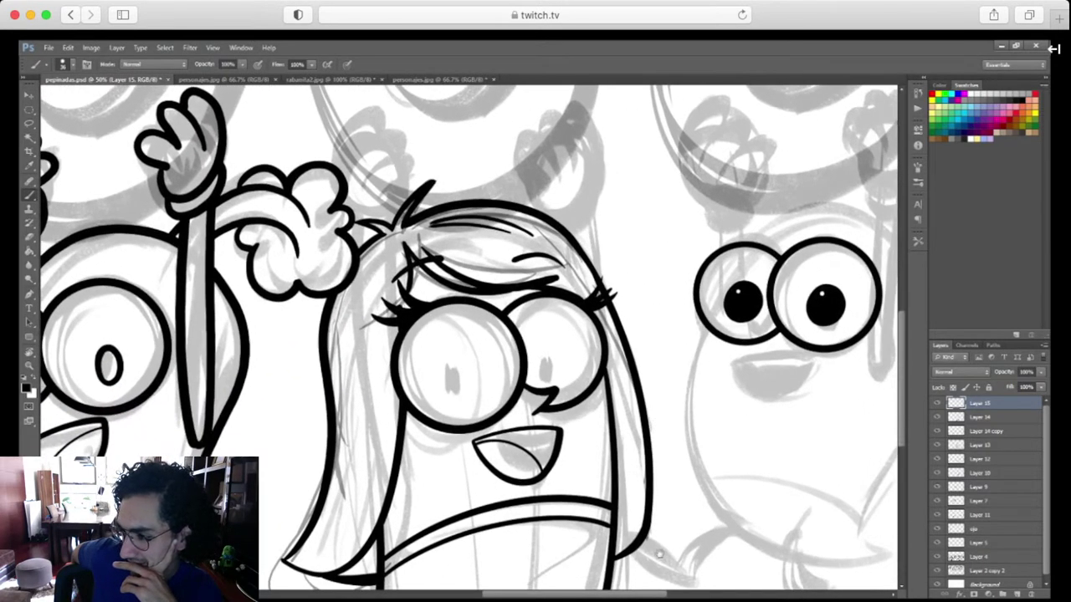
{"action": "left_click_drag", "start_coordinate": [650, 492], "coordinate": [647, 493]}
{"action": "left_click", "coordinate": [938, 403]}
{"action": "left_click", "coordinate": [937, 403]}
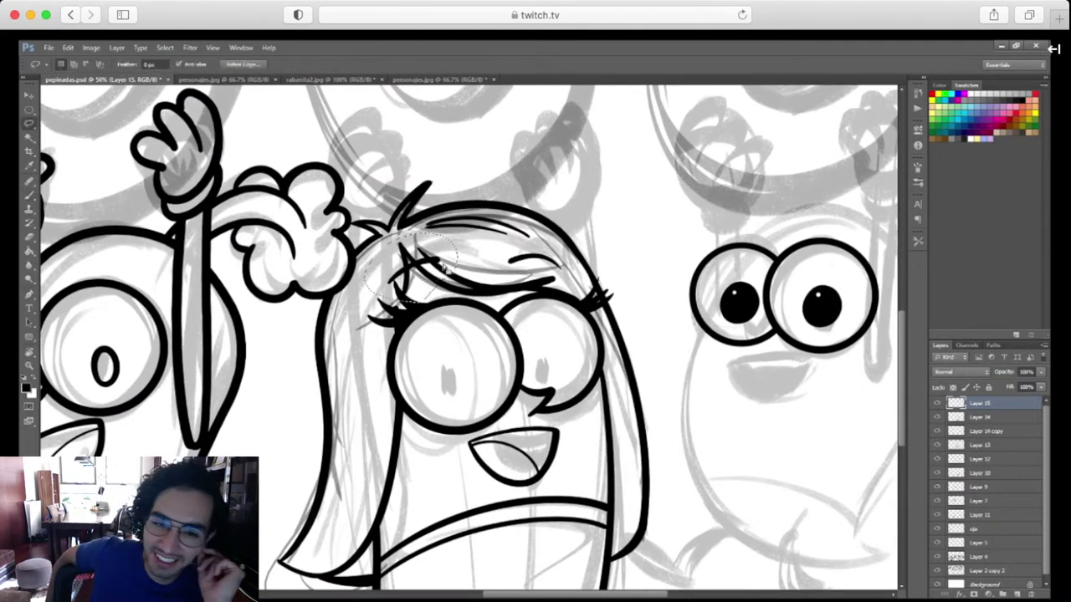
{"action": "key", "text": "v"}
{"action": "left_click_drag", "start_coordinate": [430, 261], "coordinate": [432, 265]}
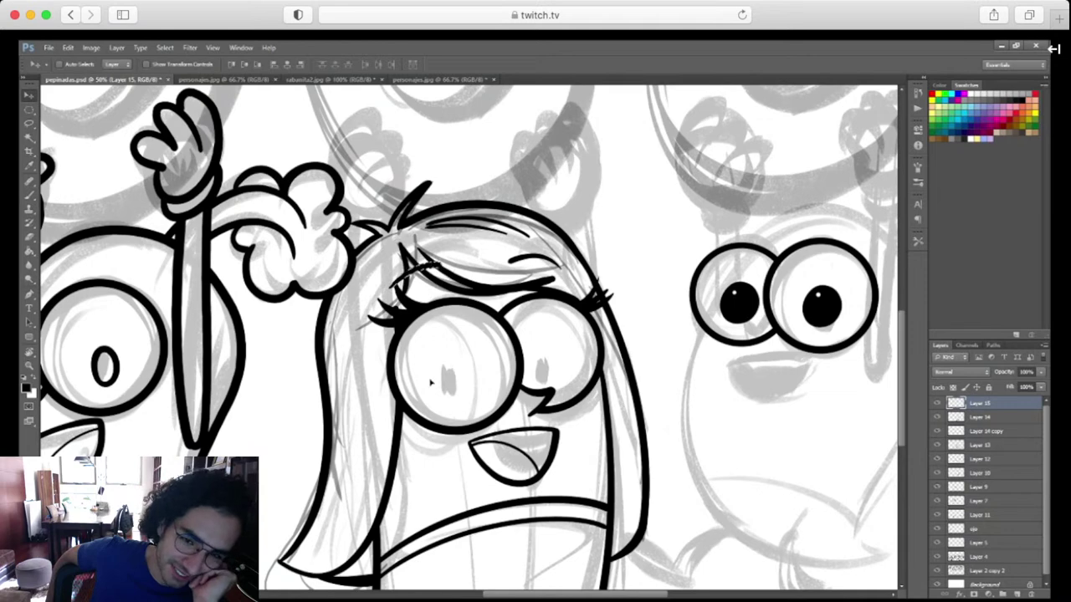
Lasso the second character's raised arm beside the pompom on Layer 7 and copy it to a new layer
{"action": "scroll", "coordinate": [629, 506], "scroll_direction": "down", "scroll_amount": 4}
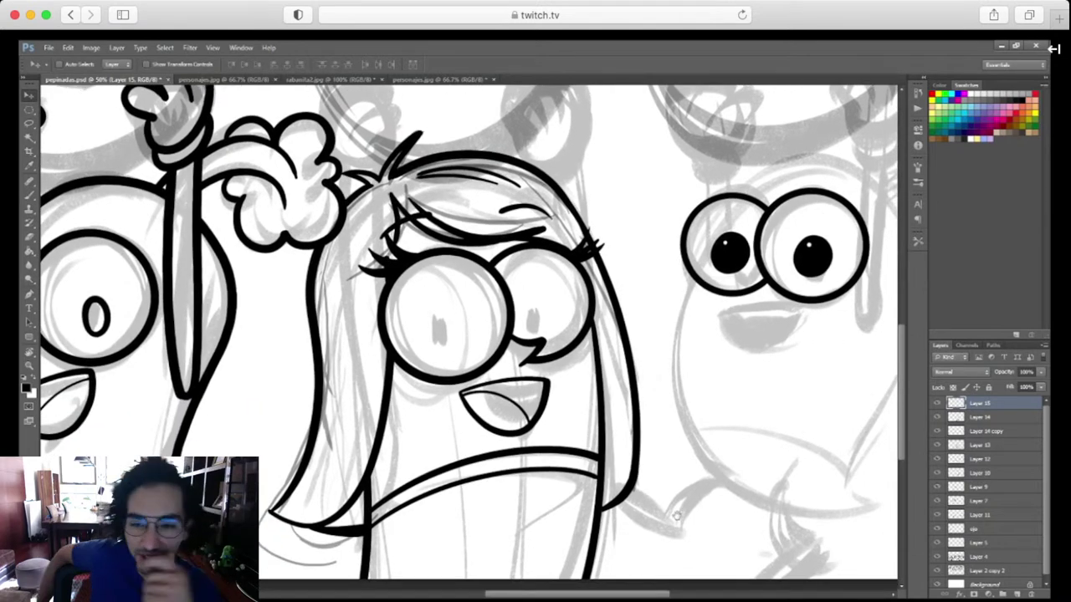
{"action": "scroll", "coordinate": [670, 500], "scroll_direction": "right", "scroll_amount": 1}
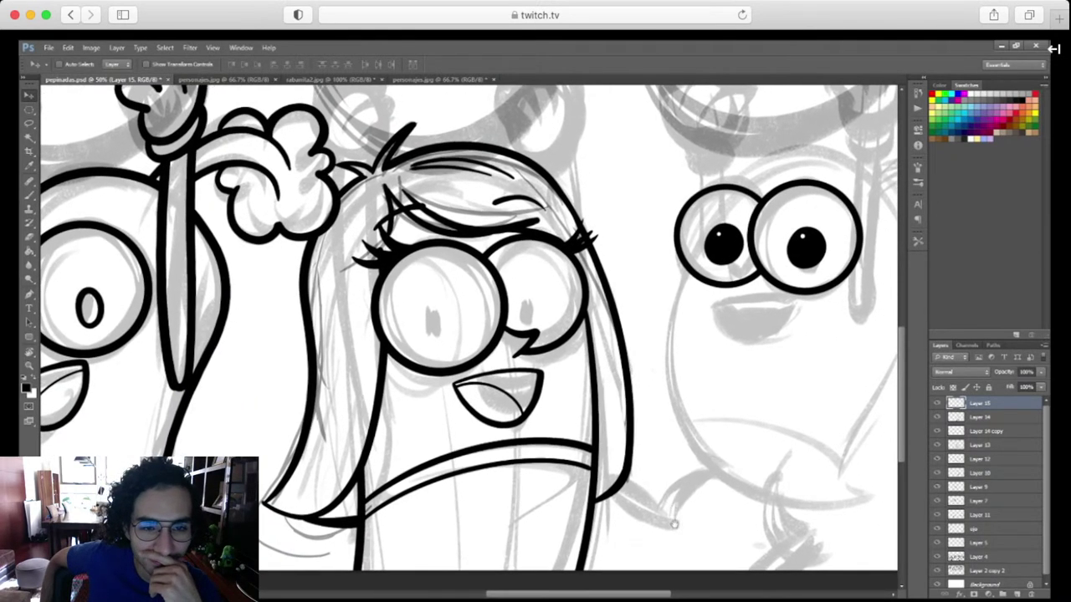
{"action": "scroll", "coordinate": [682, 509], "scroll_direction": "up", "scroll_amount": 8}
{"action": "scroll", "coordinate": [683, 508], "scroll_direction": "left", "scroll_amount": 15}
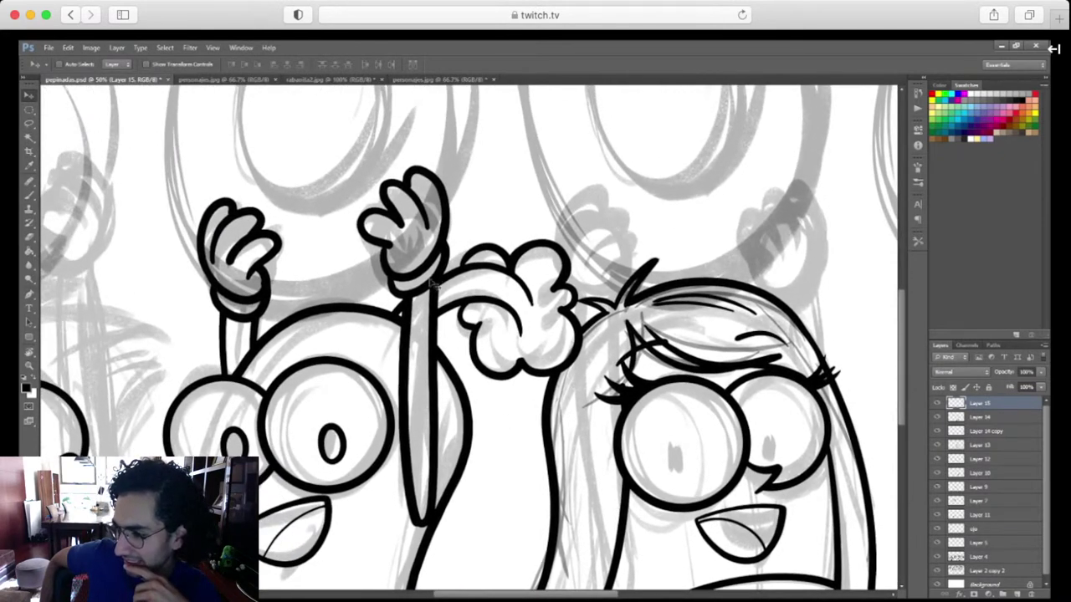
{"action": "left_click", "coordinate": [946, 501]}
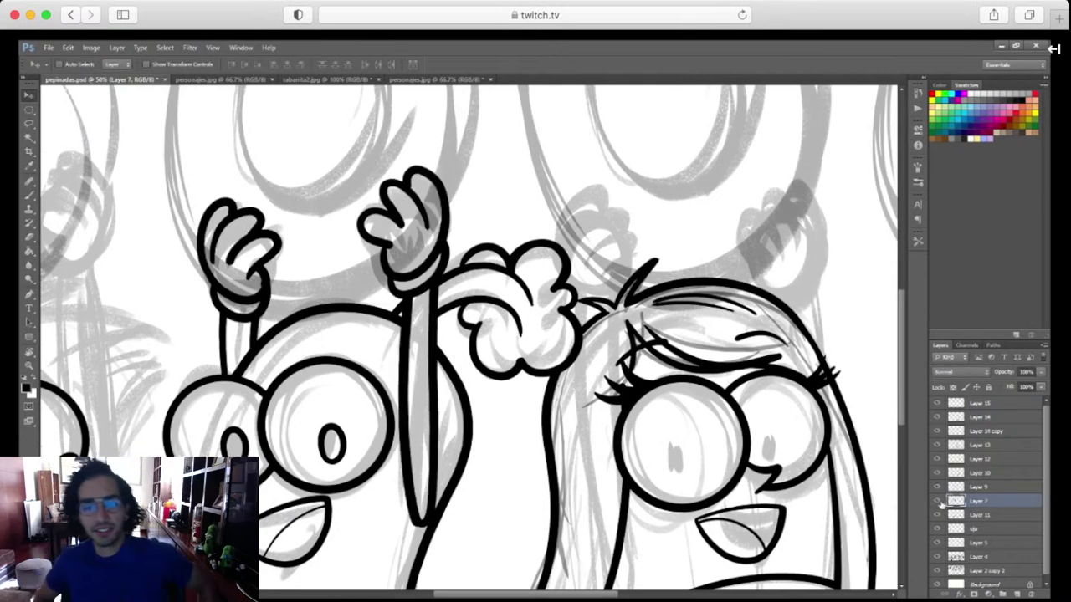
{"action": "scroll", "coordinate": [414, 389], "scroll_direction": "down", "scroll_amount": 2}
{"action": "scroll", "coordinate": [413, 390], "scroll_direction": "right", "scroll_amount": 5}
{"action": "key", "text": "l"}
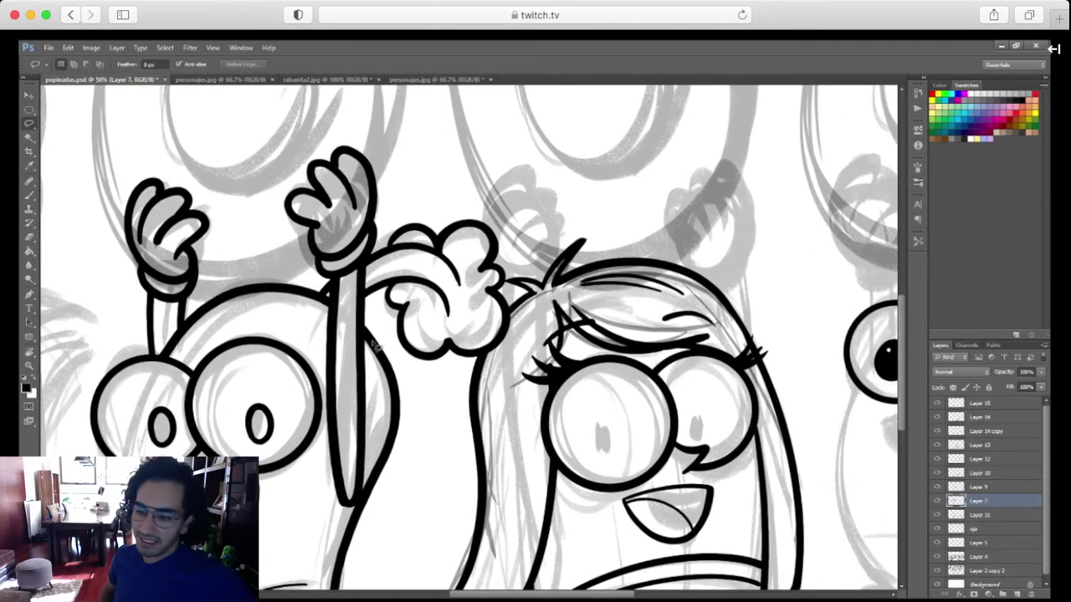
{"action": "mouse_move", "coordinate": [376, 340]}
{"action": "left_mouse_down"}
{"action": "mouse_move", "coordinate": [390, 163]}
{"action": "mouse_move", "coordinate": [292, 239]}
{"action": "mouse_move", "coordinate": [303, 430]}
{"action": "mouse_move", "coordinate": [424, 270]}
{"action": "mouse_move", "coordinate": [287, 293]}
{"action": "left_mouse_up"}
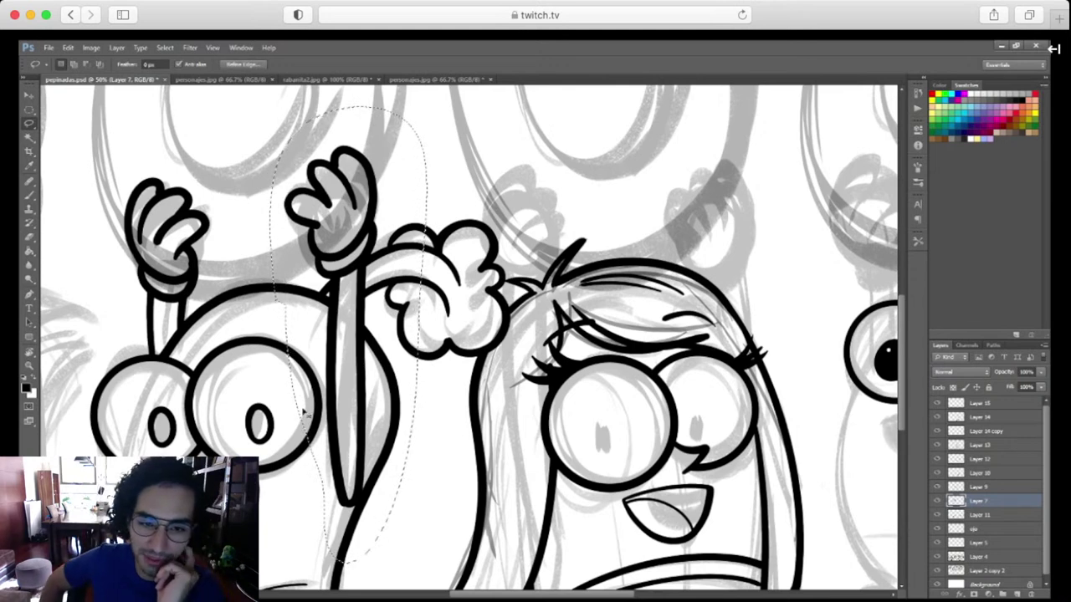
{"action": "key", "text": "ctrl+j"}
Duplicate the copied arm, flip it horizontally and place it over the third character's hair beside the larger eye
{"action": "key", "text": "v"}
{"action": "left_click_drag", "start_coordinate": [389, 416], "coordinate": [525, 409]}
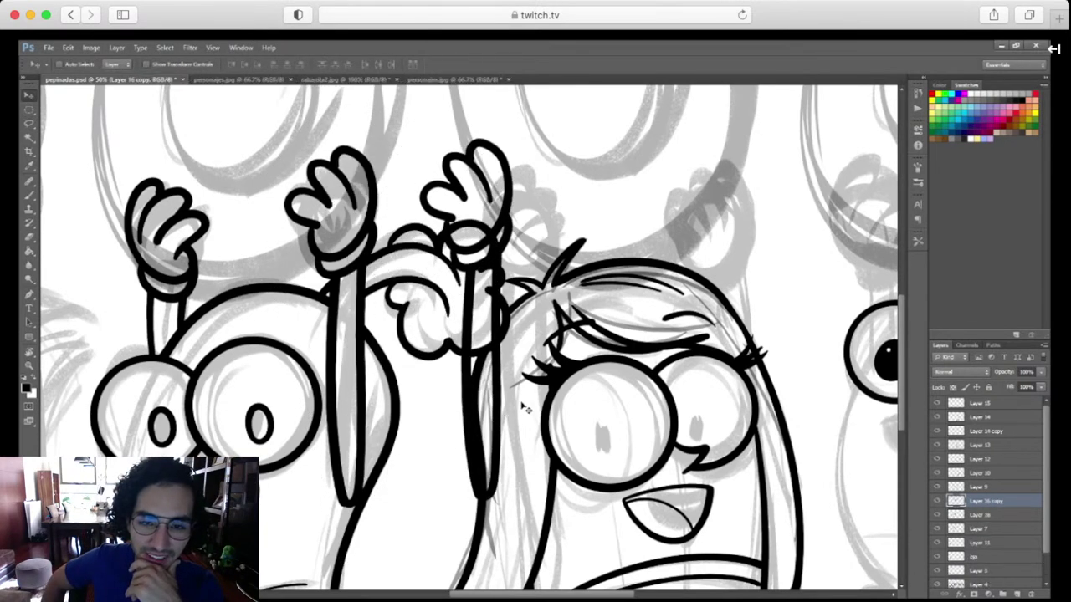
{"action": "key", "text": "ctrl+t"}
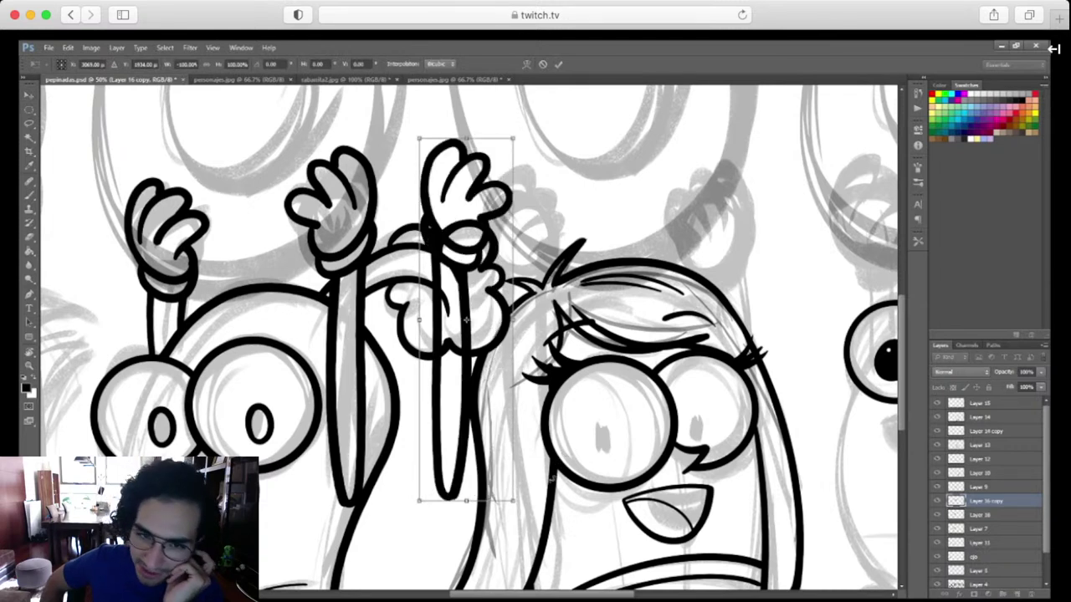
{"action": "key", "text": "Return"}
{"action": "left_click_drag", "start_coordinate": [468, 422], "coordinate": [536, 460]}
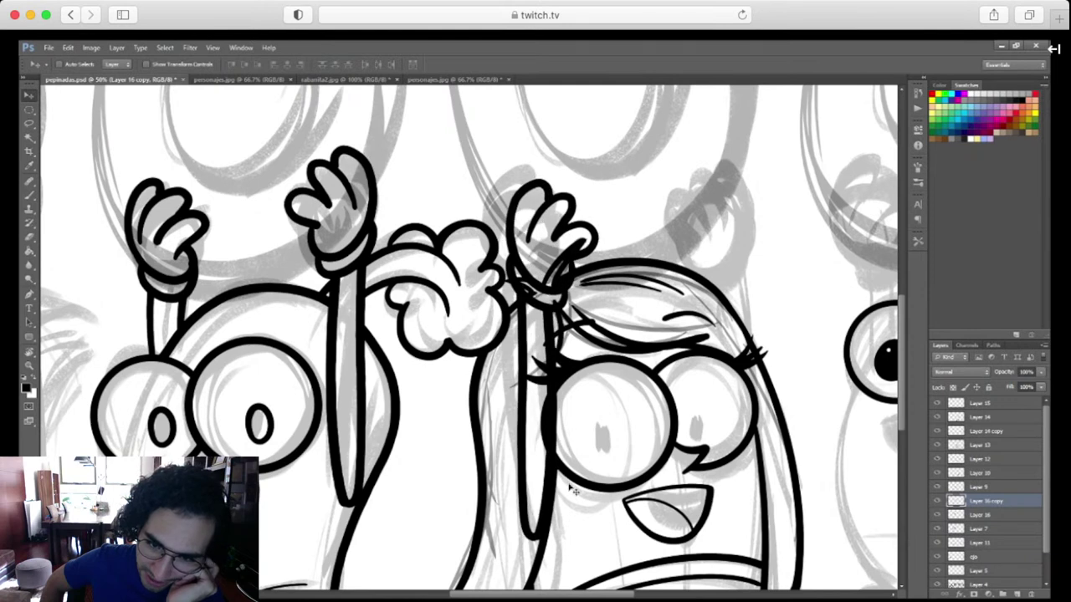
{"action": "left_click_drag", "start_coordinate": [552, 500], "coordinate": [549, 491]}
Rotate the flipped arm about -6.3° and align its hand with the sketched hand under the third digit
{"action": "key", "text": "ctrl+t"}
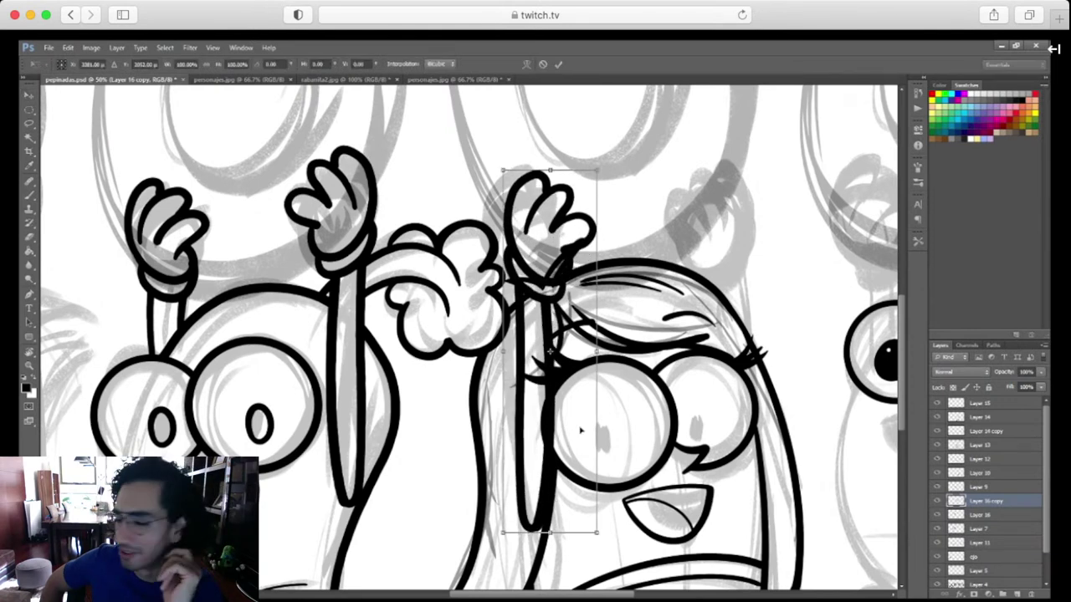
{"action": "mouse_move", "coordinate": [553, 361]}
{"action": "left_mouse_down"}
{"action": "mouse_move", "coordinate": [548, 469]}
{"action": "mouse_move", "coordinate": [558, 350]}
{"action": "left_mouse_up"}
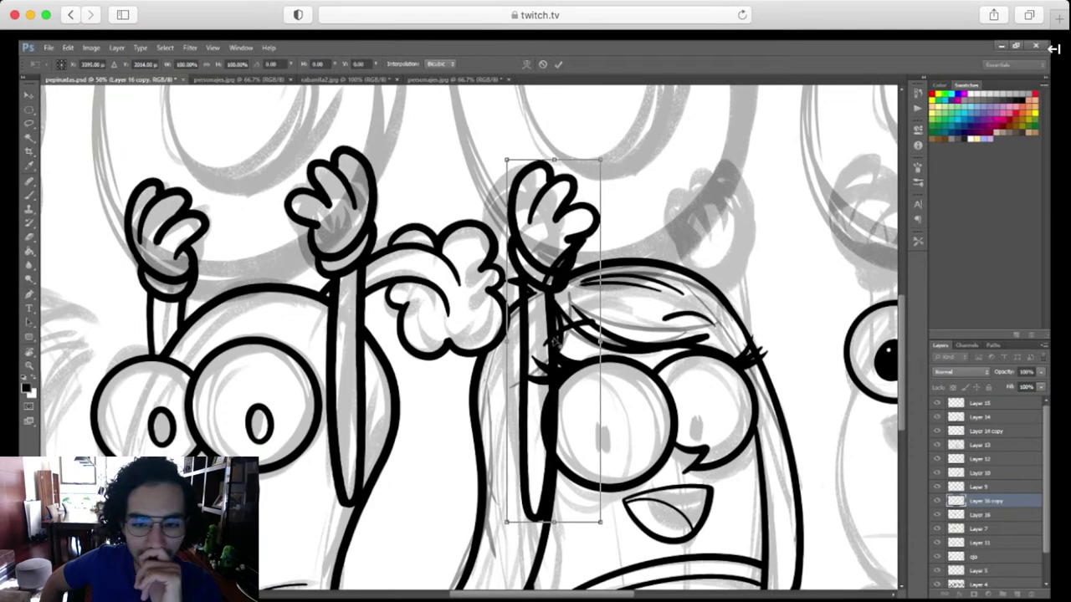
{"action": "left_click_drag", "start_coordinate": [653, 203], "coordinate": [626, 191]}
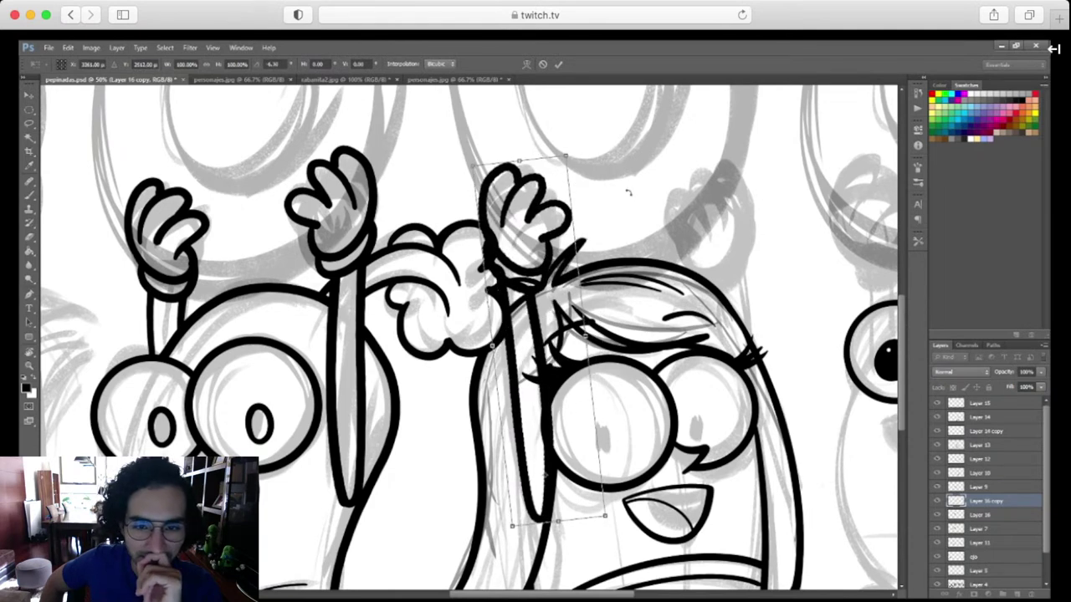
{"action": "left_click_drag", "start_coordinate": [540, 510], "coordinate": [539, 532]}
{"action": "scroll", "coordinate": [540, 532], "scroll_direction": "down", "scroll_amount": 3}
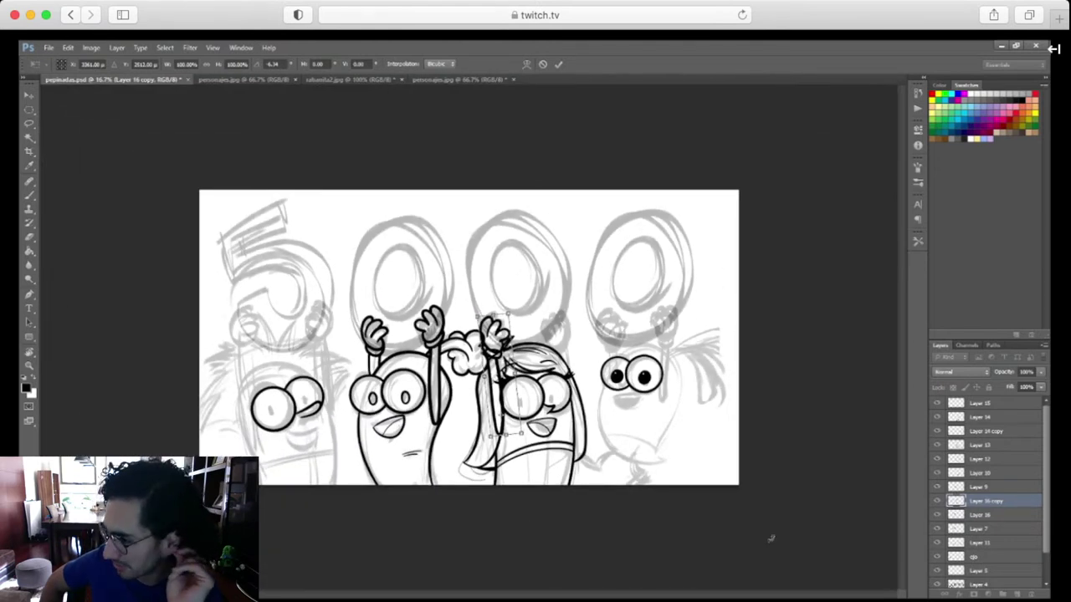
{"action": "key", "text": "ctrl+plus"}
{"action": "key", "text": "ctrl+plus"}
{"action": "left_click_drag", "start_coordinate": [668, 539], "coordinate": [636, 478]}
{"action": "key", "text": "Return"}
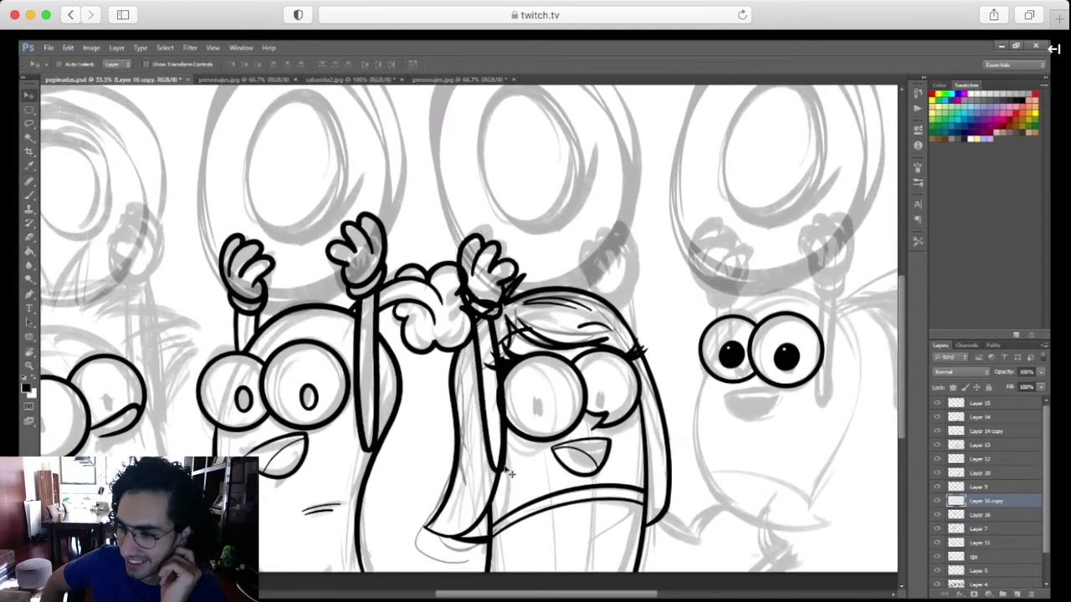
{"action": "left_click_drag", "start_coordinate": [505, 460], "coordinate": [508, 462]}
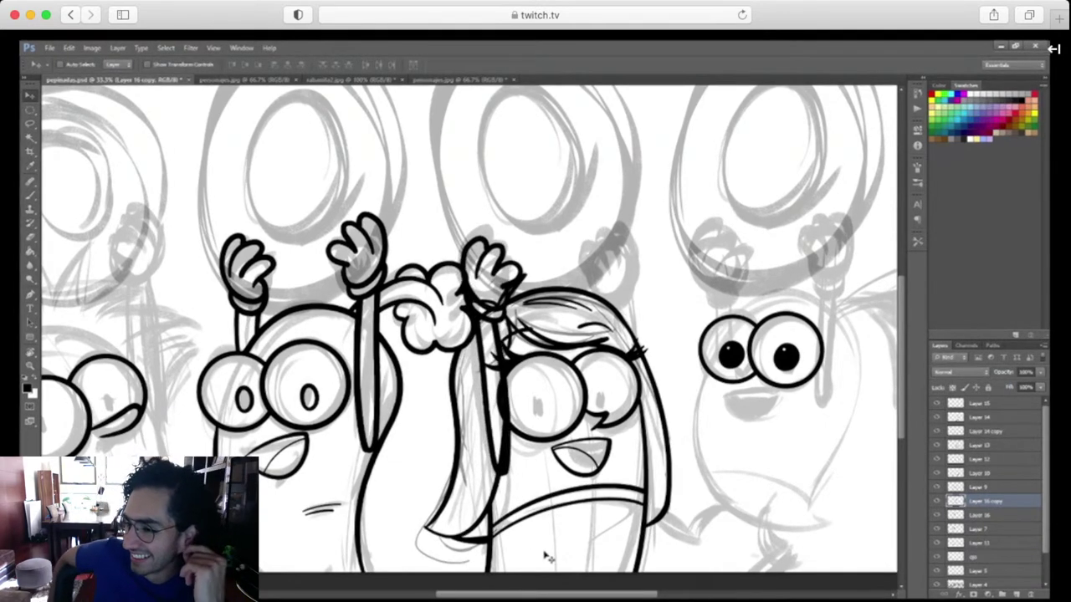
Ink the first two fingers of the third character's other raised hand with the Brush, redoing the second finger
{"action": "left_click_drag", "start_coordinate": [646, 498], "coordinate": [621, 516]}
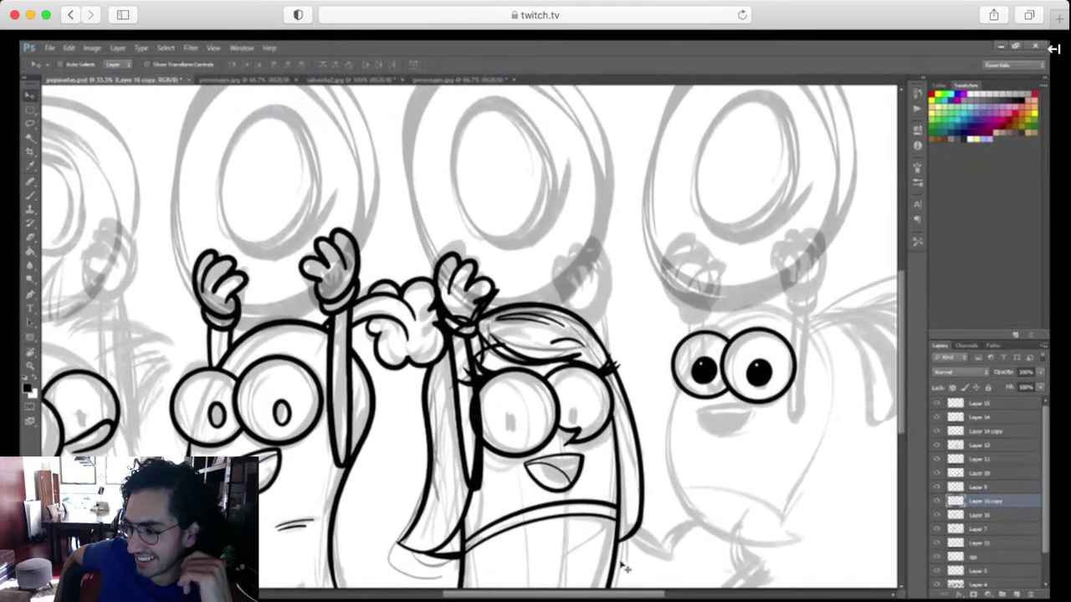
{"action": "key", "text": "ctrl+plus"}
{"action": "key", "text": "ctrl+plus"}
{"action": "key", "text": "ctrl+plus"}
{"action": "key", "text": "ctrl+plus"}
{"action": "left_click_drag", "start_coordinate": [640, 439], "coordinate": [516, 535]}
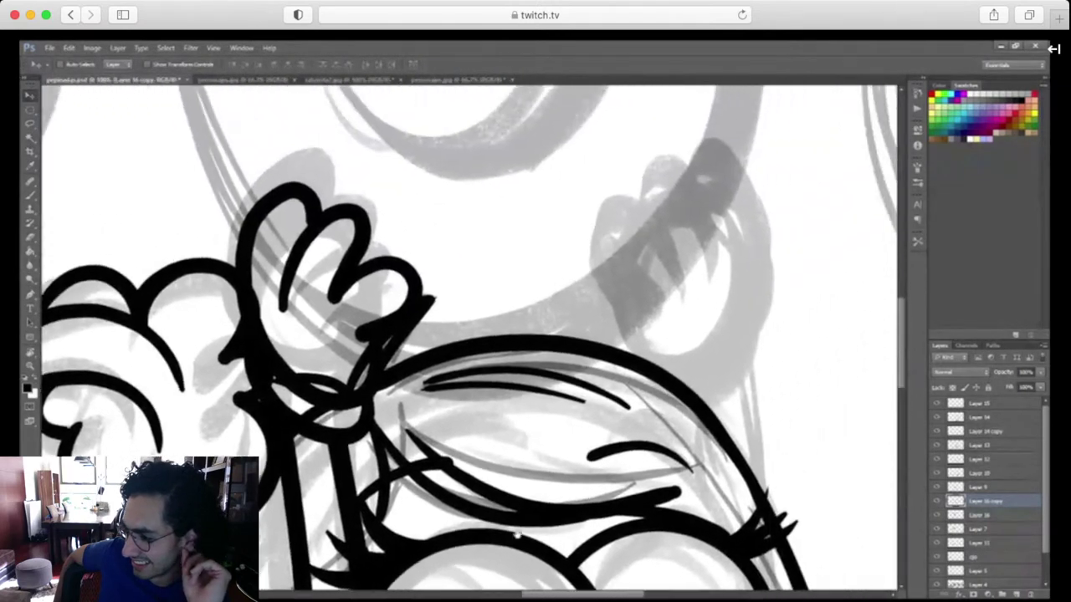
{"action": "left_click_drag", "start_coordinate": [559, 475], "coordinate": [501, 565]}
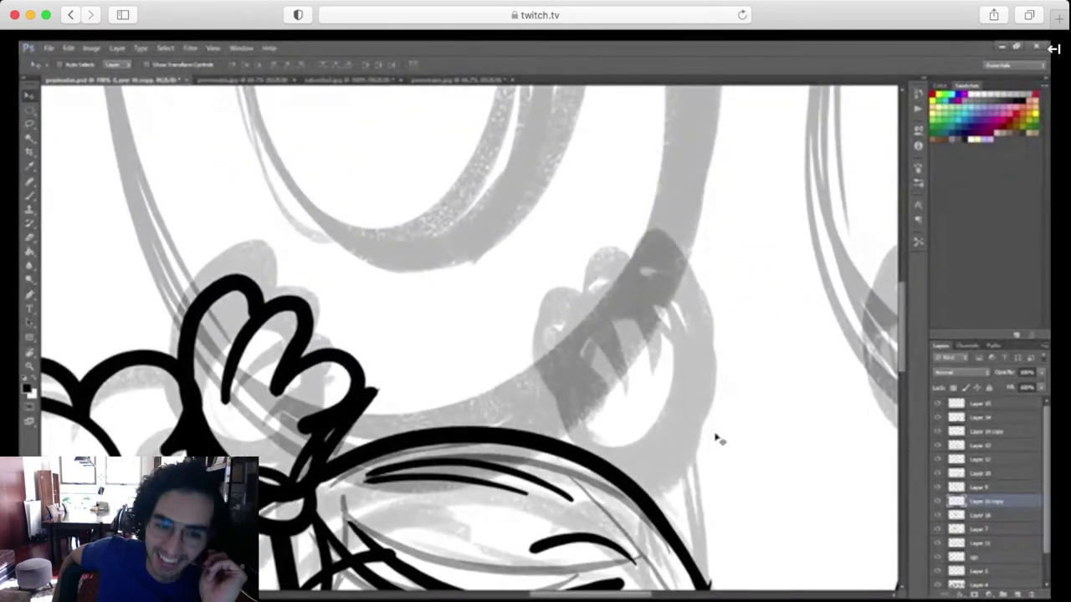
{"action": "key", "text": "b"}
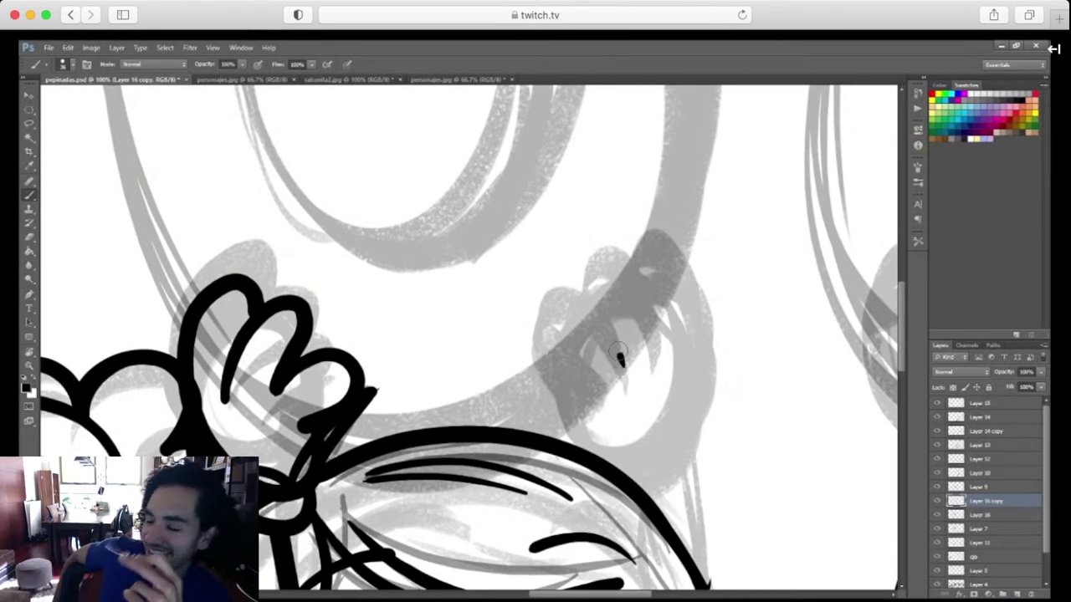
{"action": "mouse_move", "coordinate": [619, 358]}
{"action": "left_mouse_down"}
{"action": "mouse_move", "coordinate": [545, 312]}
{"action": "mouse_move", "coordinate": [544, 347]}
{"action": "mouse_move", "coordinate": [590, 393]}
{"action": "left_mouse_up"}
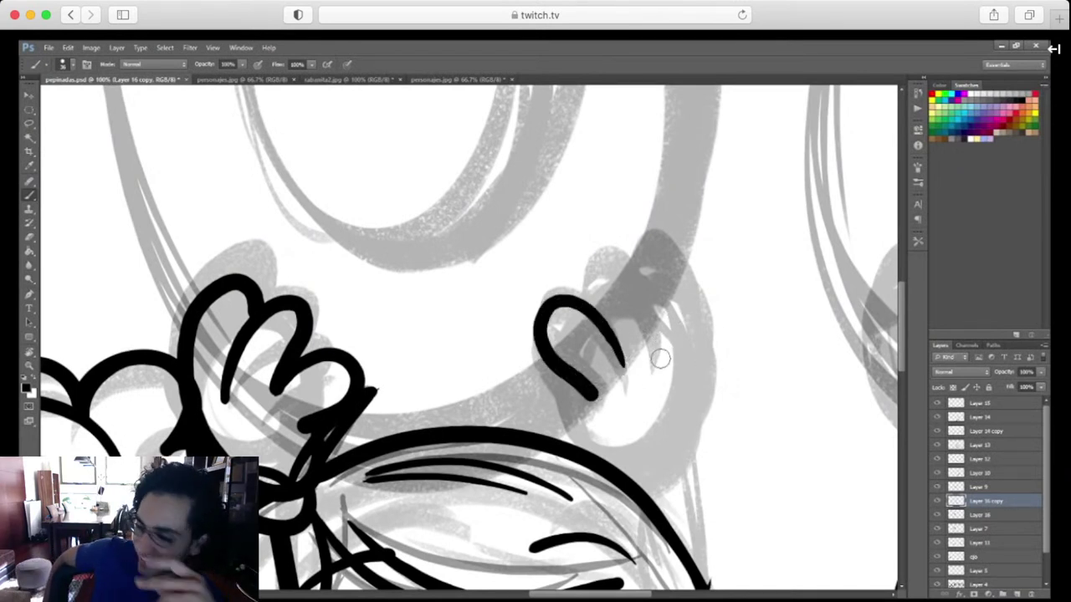
{"action": "mouse_move", "coordinate": [660, 358]}
{"action": "left_mouse_down"}
{"action": "mouse_move", "coordinate": [640, 293]}
{"action": "mouse_move", "coordinate": [608, 264]}
{"action": "mouse_move", "coordinate": [584, 272]}
{"action": "mouse_move", "coordinate": [586, 306]}
{"action": "left_mouse_up"}
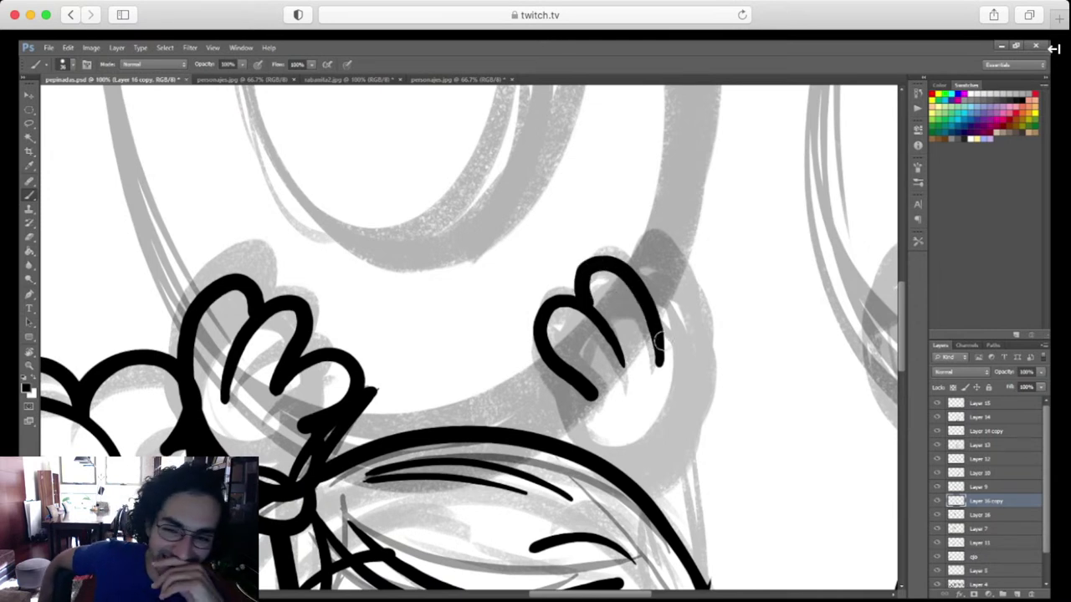
{"action": "key", "text": "ctrl+z"}
{"action": "mouse_move", "coordinate": [657, 365]}
{"action": "left_mouse_down"}
{"action": "mouse_move", "coordinate": [637, 286]}
{"action": "mouse_move", "coordinate": [564, 301]}
{"action": "left_mouse_up"}
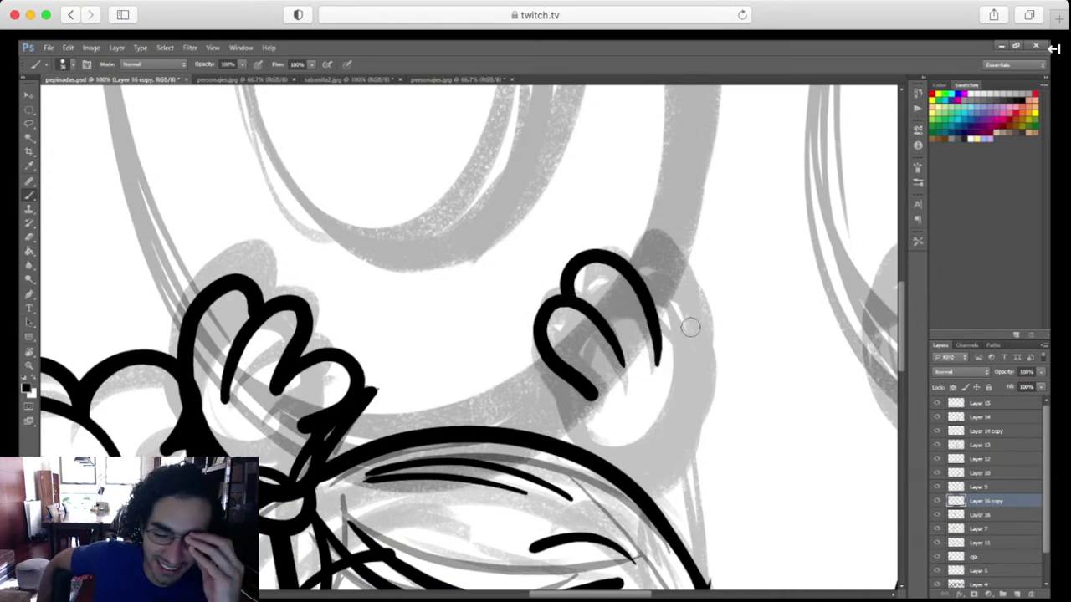
Ink the third finger of that hand, redoing the stroke until it joins the second finger
{"action": "mouse_move", "coordinate": [685, 347]}
{"action": "left_mouse_down"}
{"action": "mouse_move", "coordinate": [663, 253]}
{"action": "mouse_move", "coordinate": [629, 283]}
{"action": "left_mouse_up"}
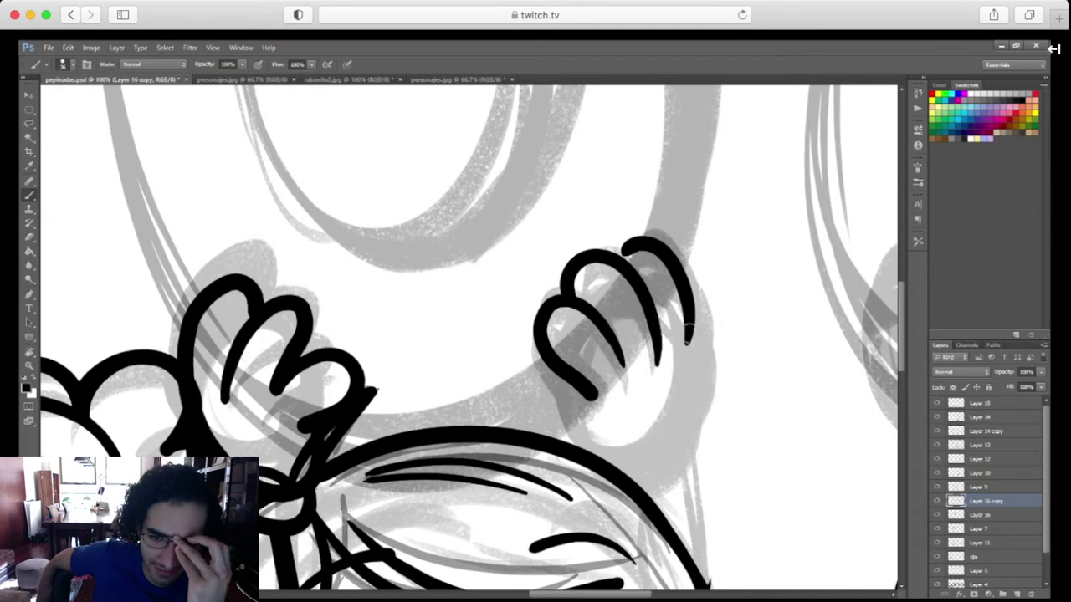
{"action": "key", "text": "ctrl+z"}
{"action": "mouse_move", "coordinate": [688, 345]}
{"action": "left_mouse_down"}
{"action": "mouse_move", "coordinate": [689, 301]}
{"action": "mouse_move", "coordinate": [628, 256]}
{"action": "left_mouse_up"}
{"action": "key", "text": "ctrl+z"}
{"action": "mouse_move", "coordinate": [684, 351]}
{"action": "left_mouse_down"}
{"action": "mouse_move", "coordinate": [686, 288]}
{"action": "mouse_move", "coordinate": [625, 256]}
{"action": "left_mouse_up"}
Ink the palm outline and the cuff at the wrist, down to the third character's hair
{"action": "left_click_drag", "start_coordinate": [677, 409], "coordinate": [680, 353]}
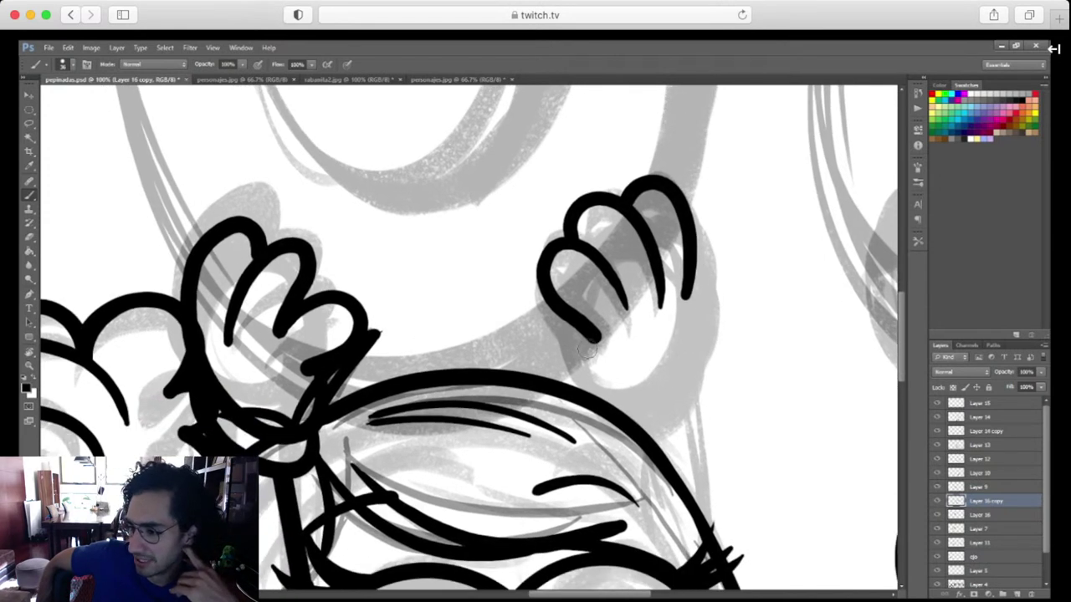
{"action": "mouse_move", "coordinate": [585, 333]}
{"action": "left_mouse_down"}
{"action": "mouse_move", "coordinate": [591, 394]}
{"action": "mouse_move", "coordinate": [618, 411]}
{"action": "mouse_move", "coordinate": [653, 400]}
{"action": "mouse_move", "coordinate": [683, 360]}
{"action": "mouse_move", "coordinate": [690, 289]}
{"action": "left_mouse_up"}
{"action": "mouse_move", "coordinate": [652, 447]}
{"action": "left_mouse_down"}
{"action": "mouse_move", "coordinate": [691, 400]}
{"action": "mouse_move", "coordinate": [690, 351]}
{"action": "left_mouse_up"}
Ink the outer arm line from the cuff down to the hair outline, redoing the stroke
{"action": "scroll", "coordinate": [694, 456], "scroll_direction": "down", "scroll_amount": 3}
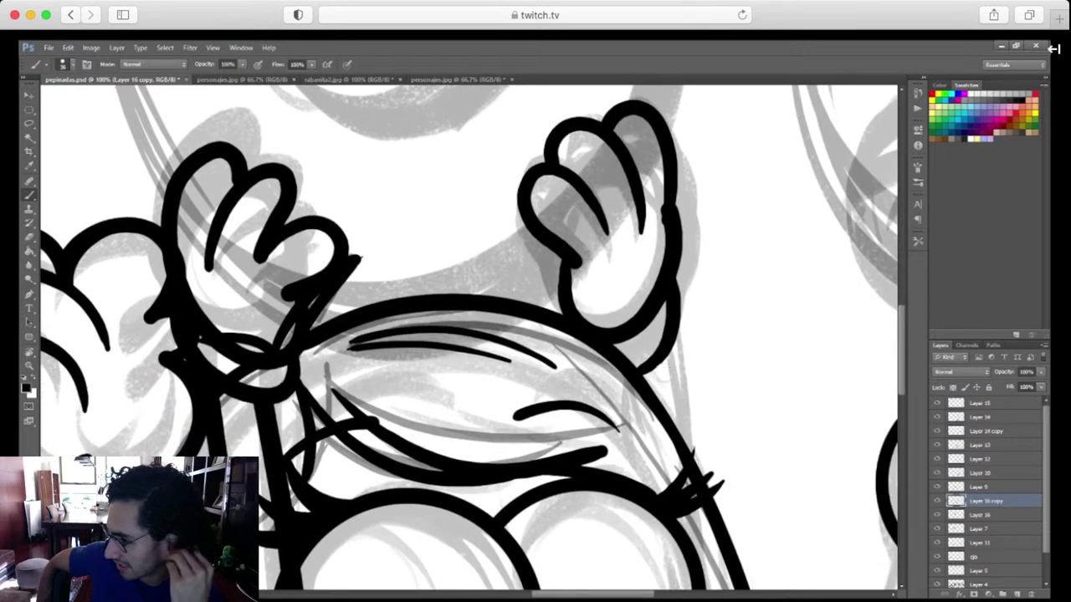
{"action": "key", "text": "ctrl+z"}
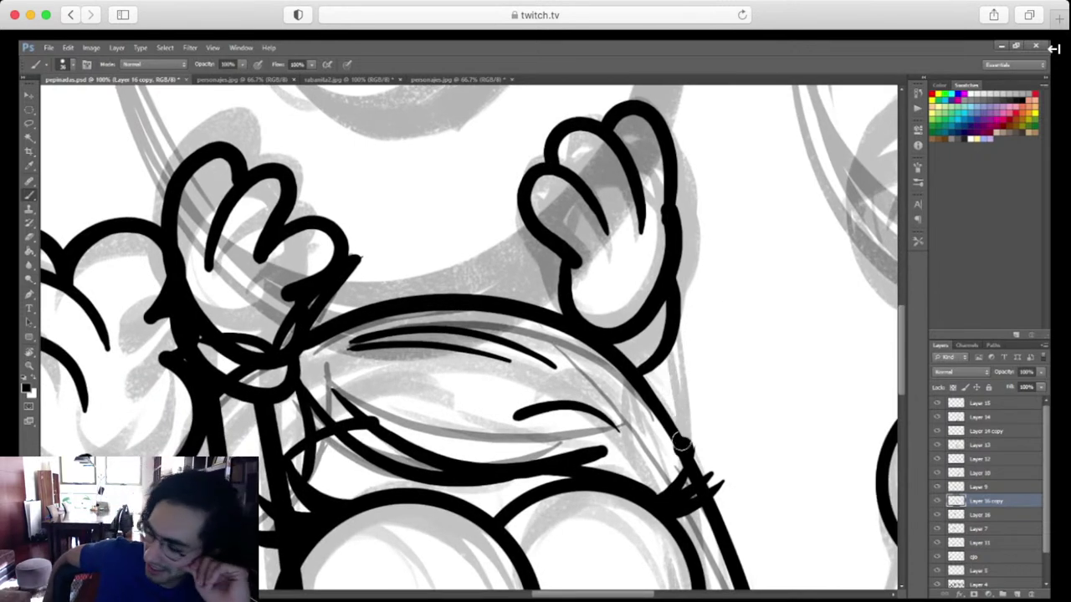
{"action": "left_click_drag", "start_coordinate": [682, 449], "coordinate": [672, 373]}
{"action": "key", "text": "ctrl+z"}
{"action": "left_click_drag", "start_coordinate": [679, 431], "coordinate": [669, 341]}
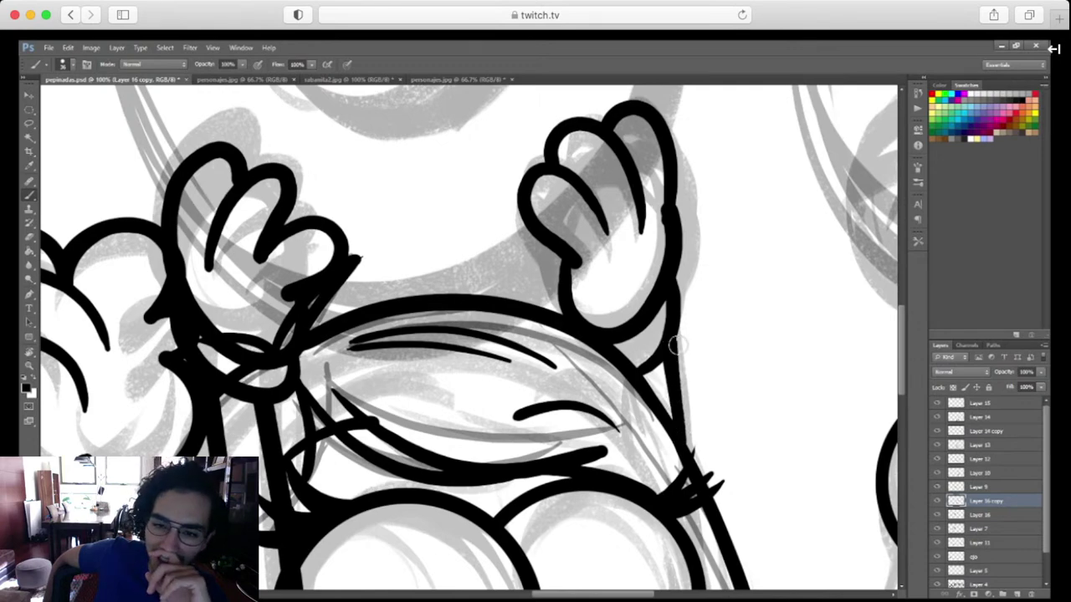
View the whole illustration and toggle the visibility of Layer 16 copy and Layer 16 to compare the arms
{"action": "key", "text": "ctrl+minus"}
{"action": "key", "text": "ctrl+minus"}
{"action": "key", "text": "ctrl+minus"}
{"action": "key", "text": "ctrl+minus"}
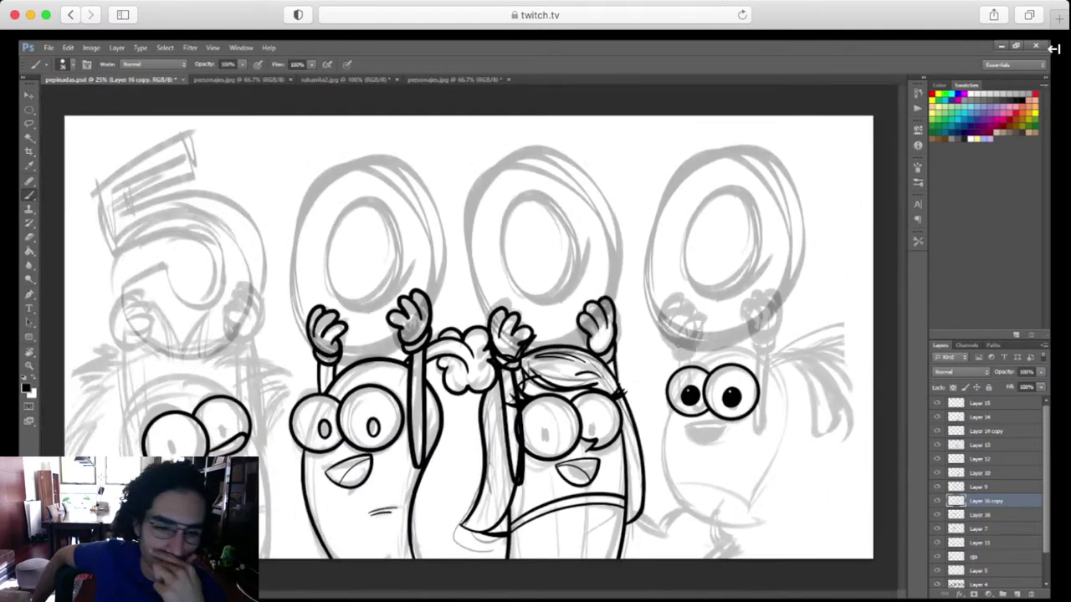
{"action": "left_click", "coordinate": [936, 501]}
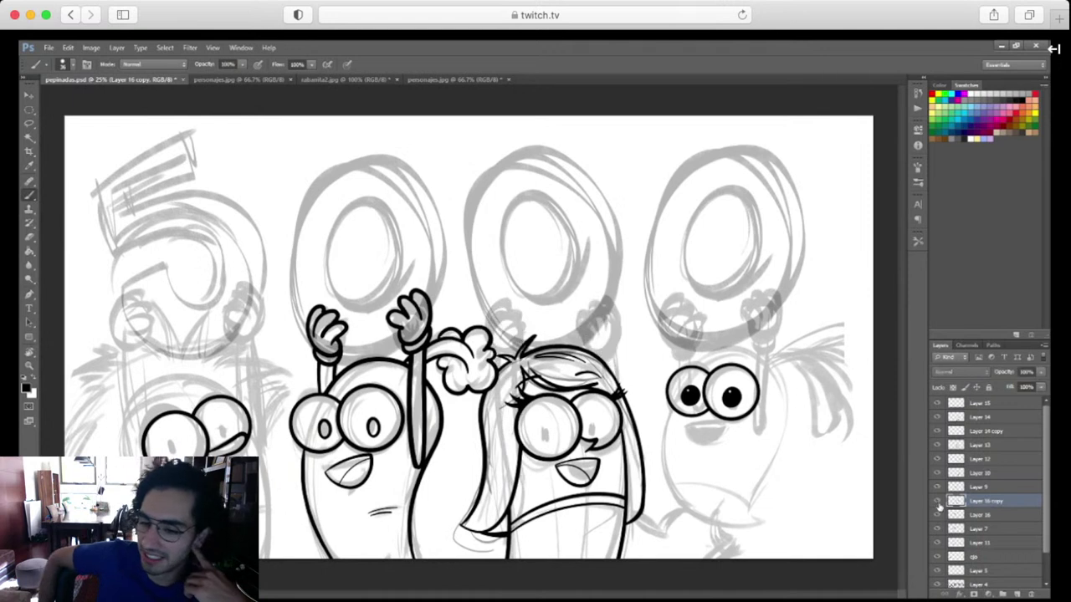
{"action": "left_click", "coordinate": [937, 501]}
{"action": "left_click", "coordinate": [937, 514]}
{"action": "left_click", "coordinate": [937, 515]}
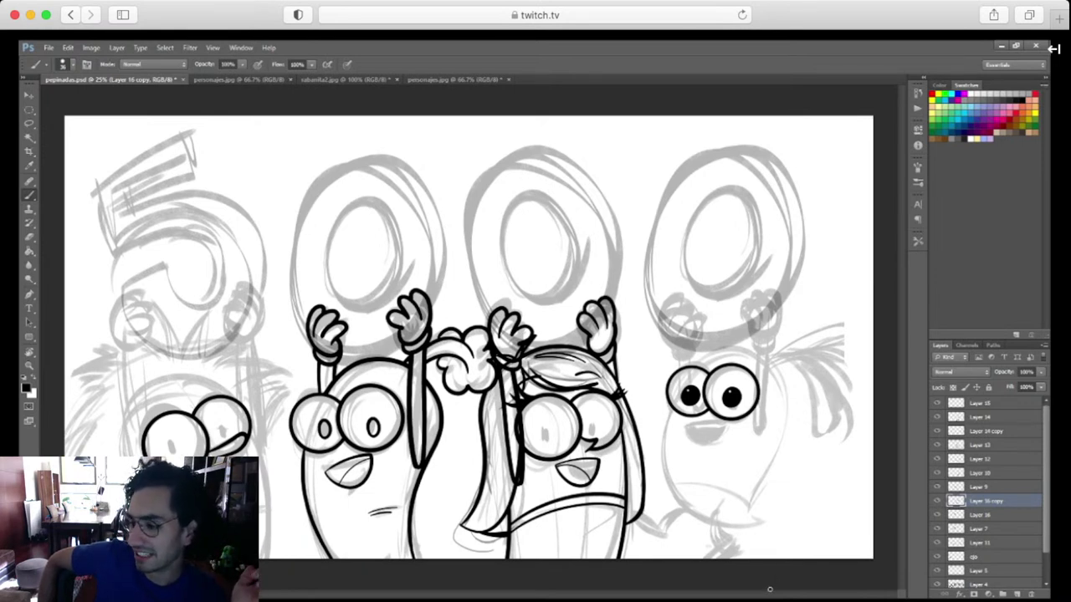
Erase the part of the third character's eye outline on Layer 11 that overlaps her raised arm
{"action": "key", "text": "v"}
{"action": "left_click", "coordinate": [583, 424], "text": "ctrl"}
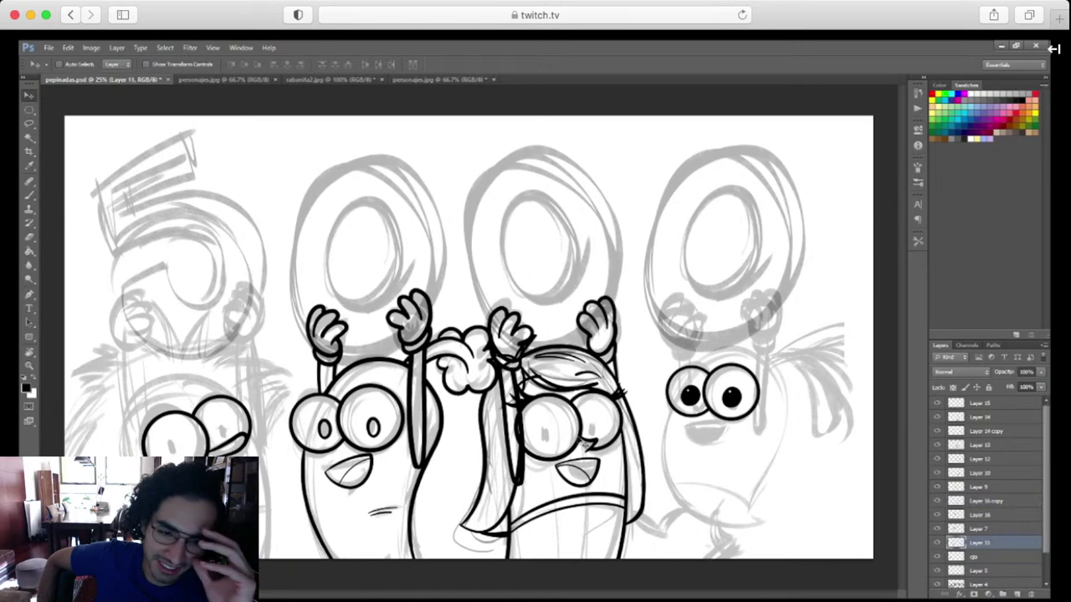
{"action": "key", "text": "ctrl+plus"}
{"action": "key", "text": "ctrl+plus"}
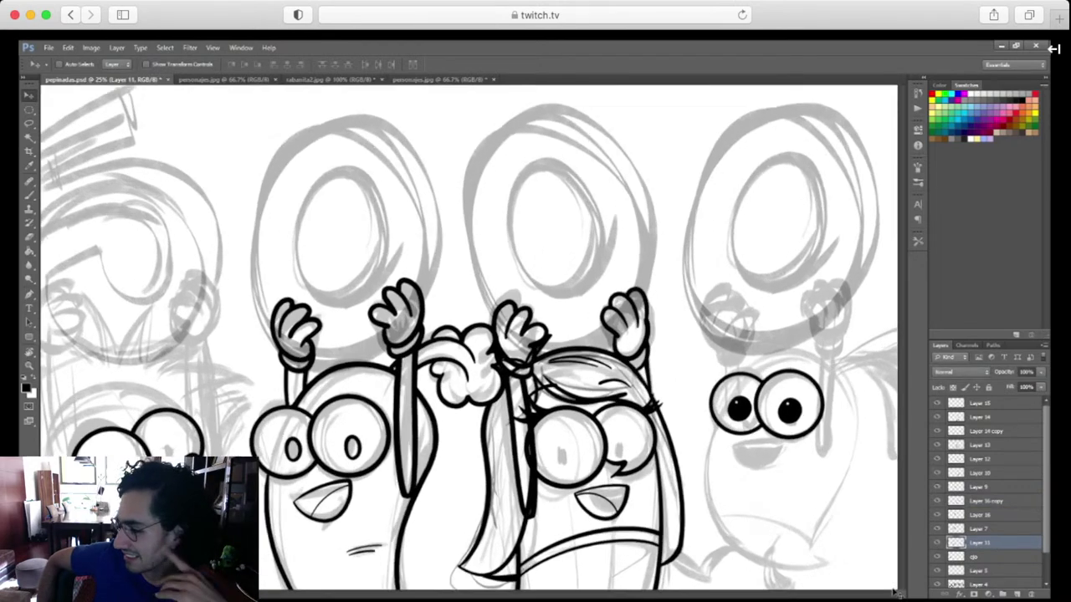
{"action": "left_click_drag", "start_coordinate": [662, 539], "coordinate": [628, 454]}
{"action": "key", "text": "e"}
{"action": "left_click_drag", "start_coordinate": [521, 411], "coordinate": [532, 480]}
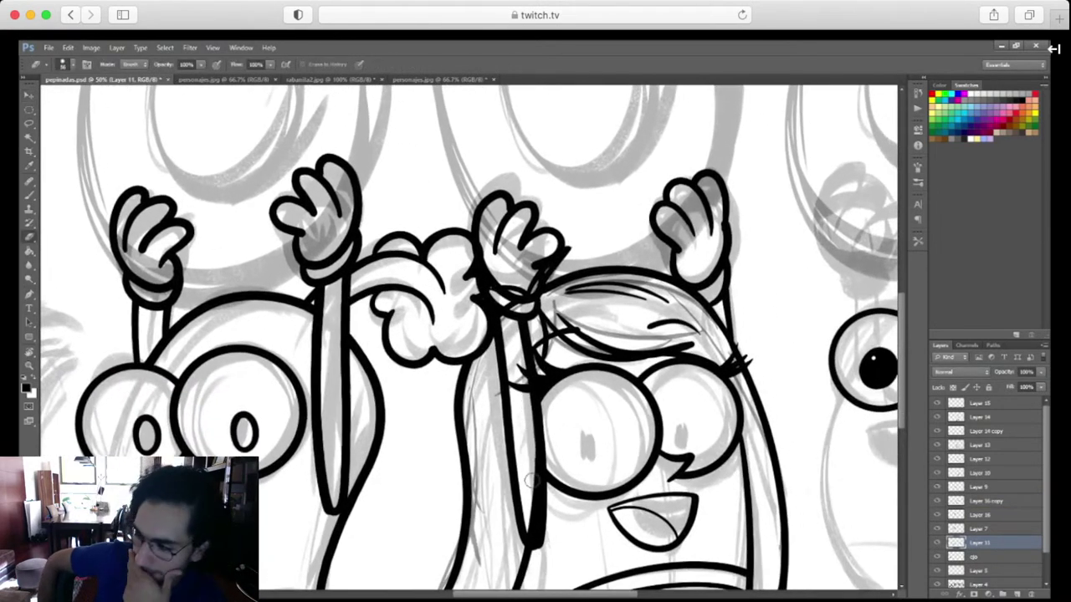
Erase the eyelash lines on Layer 10 and the hair strokes on Layer 13 that cross the raised arm and its cuff
{"action": "left_click", "coordinate": [553, 384], "text": "ctrl"}
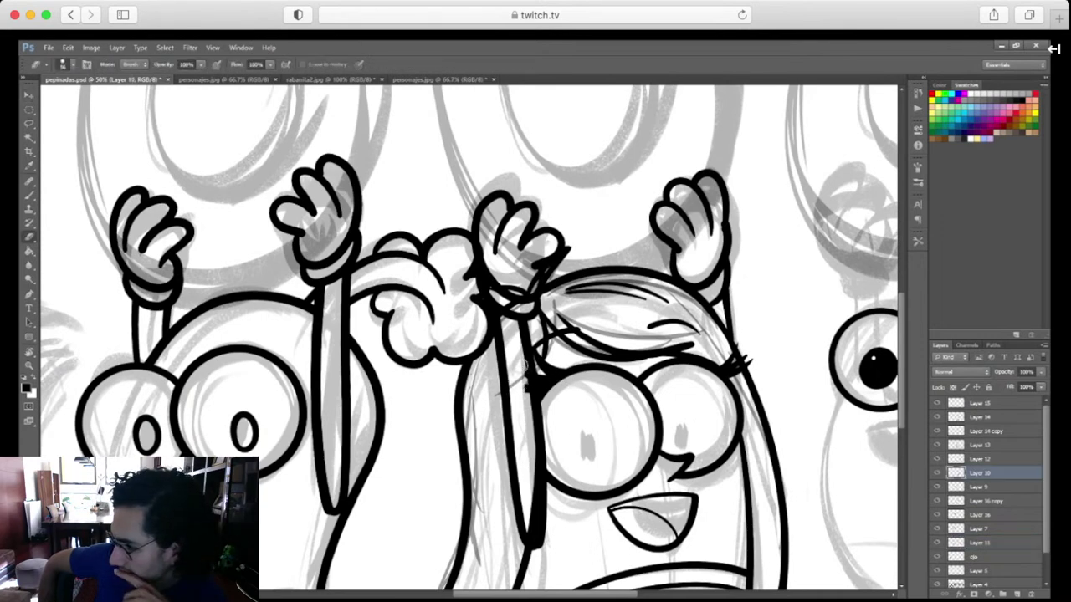
{"action": "scroll", "coordinate": [468, 334], "scroll_direction": "up", "scroll_amount": 1}
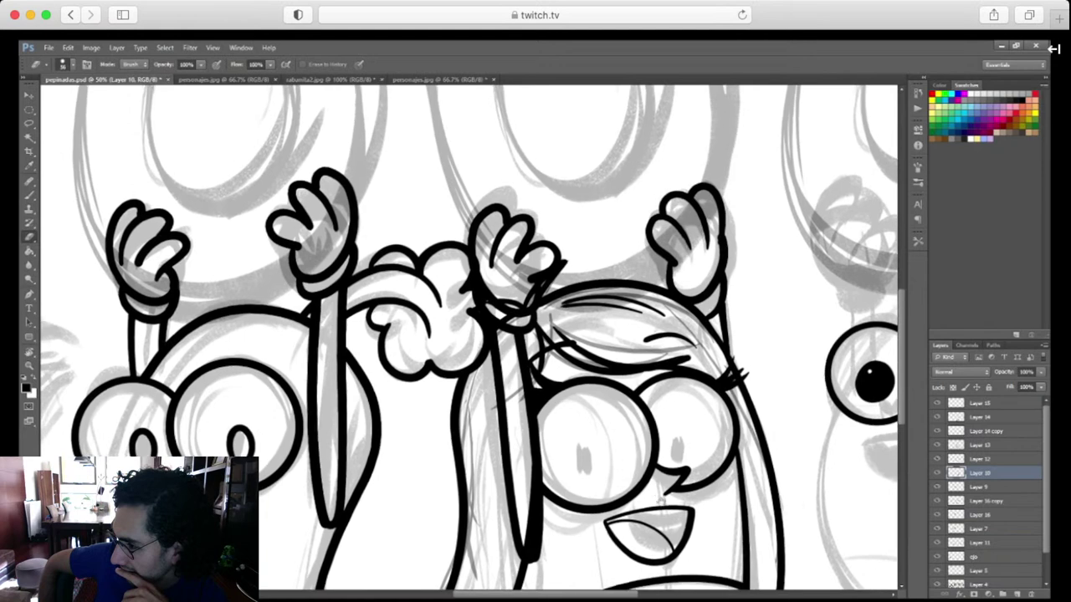
{"action": "left_click", "coordinate": [584, 302], "text": "ctrl"}
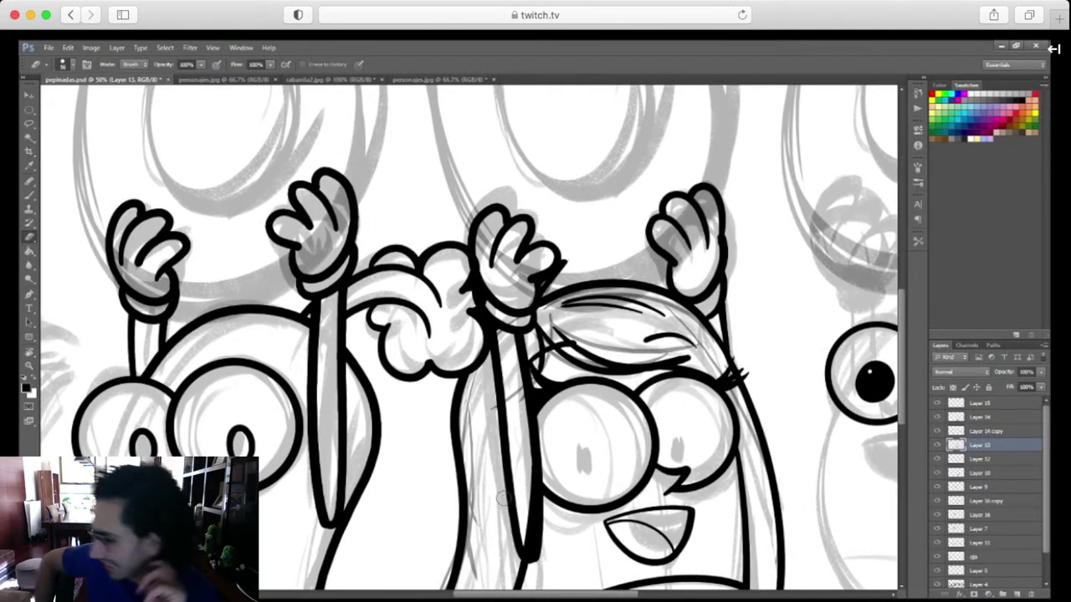
Erase the stretch of outline on Layer 13 that doubles the edge of the third character's raised arm beside the eye
{"action": "scroll", "coordinate": [502, 497], "scroll_direction": "down", "scroll_amount": 5}
{"action": "scroll", "coordinate": [502, 497], "scroll_direction": "right", "scroll_amount": 3}
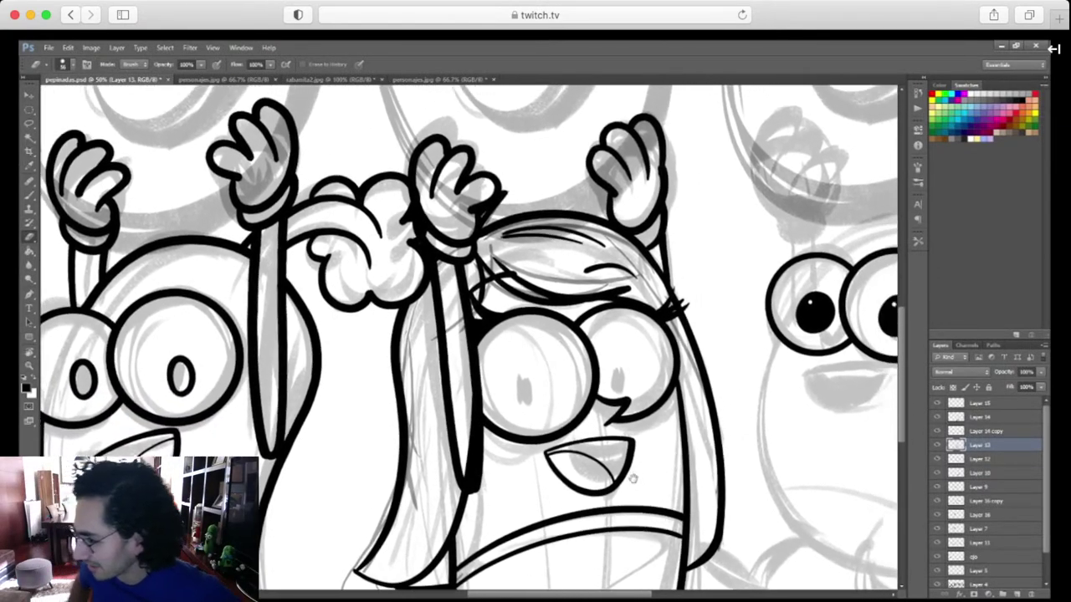
{"action": "scroll", "coordinate": [633, 478], "scroll_direction": "up", "scroll_amount": 3}
{"action": "scroll", "coordinate": [633, 478], "scroll_direction": "right", "scroll_amount": 3}
{"action": "scroll", "coordinate": [597, 518], "scroll_direction": "down", "scroll_amount": 5}
{"action": "scroll", "coordinate": [603, 511], "scroll_direction": "left", "scroll_amount": 2}
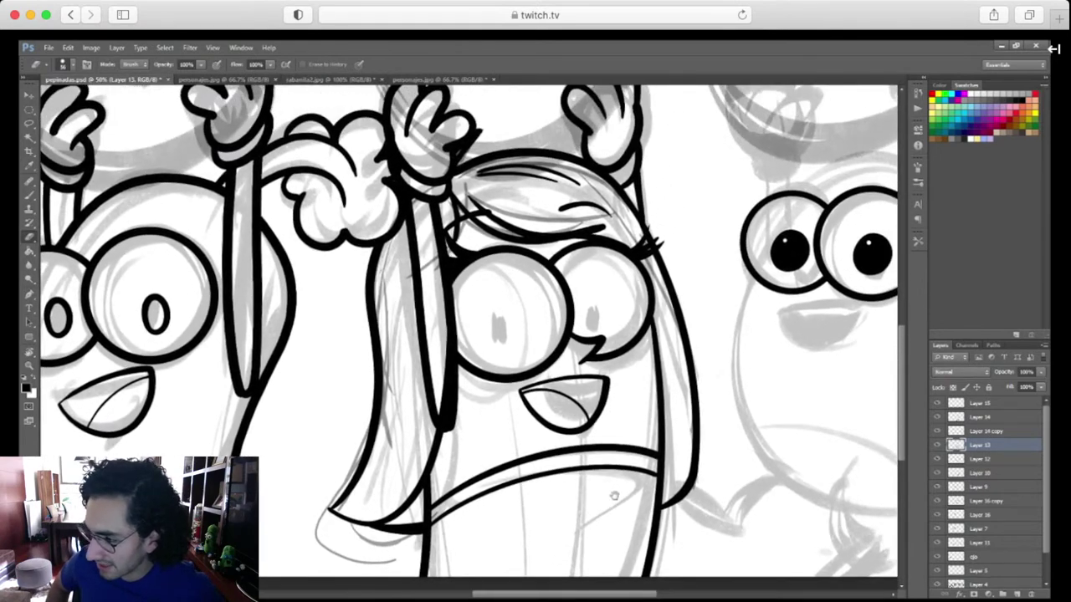
{"action": "left_click_drag", "start_coordinate": [614, 495], "coordinate": [611, 493]}
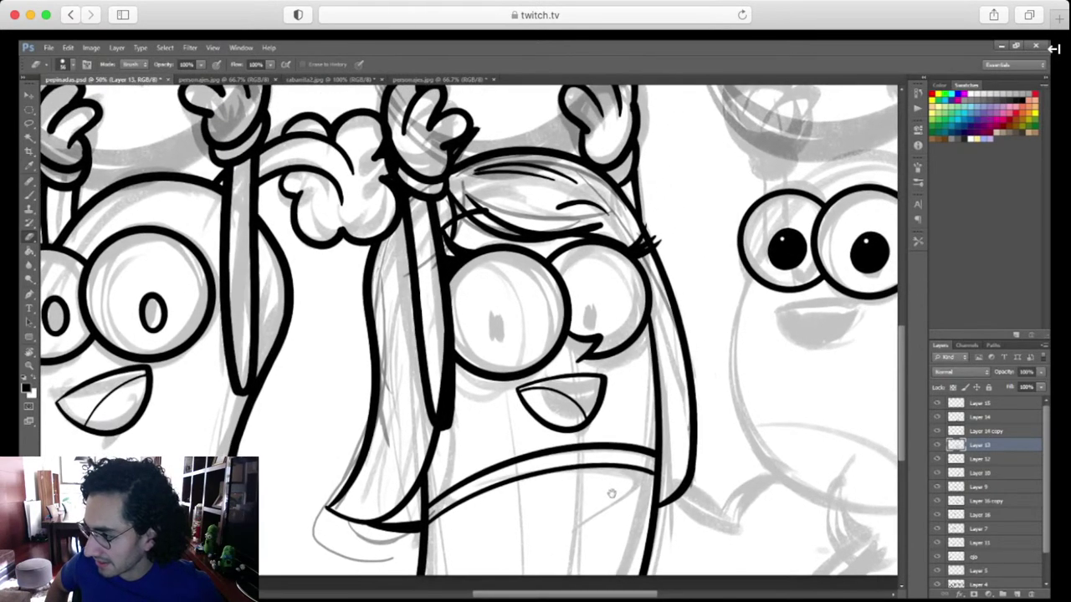
{"action": "scroll", "coordinate": [636, 521], "scroll_direction": "down", "scroll_amount": 1}
{"action": "scroll", "coordinate": [637, 512], "scroll_direction": "right", "scroll_amount": 1}
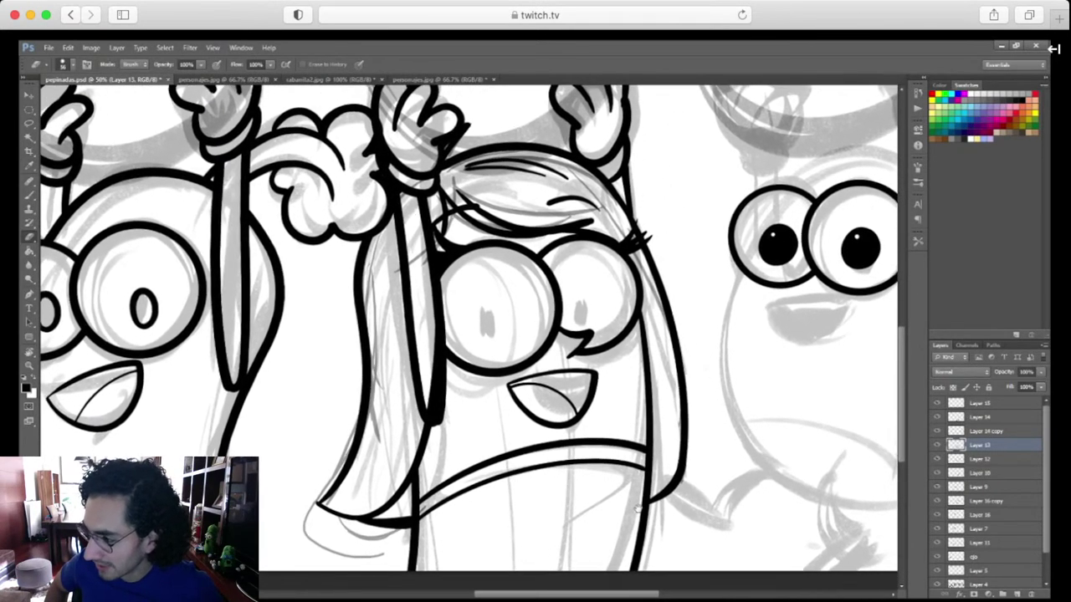
{"action": "scroll", "coordinate": [636, 507], "scroll_direction": "up", "scroll_amount": 1}
{"action": "scroll", "coordinate": [636, 507], "scroll_direction": "left", "scroll_amount": 1}
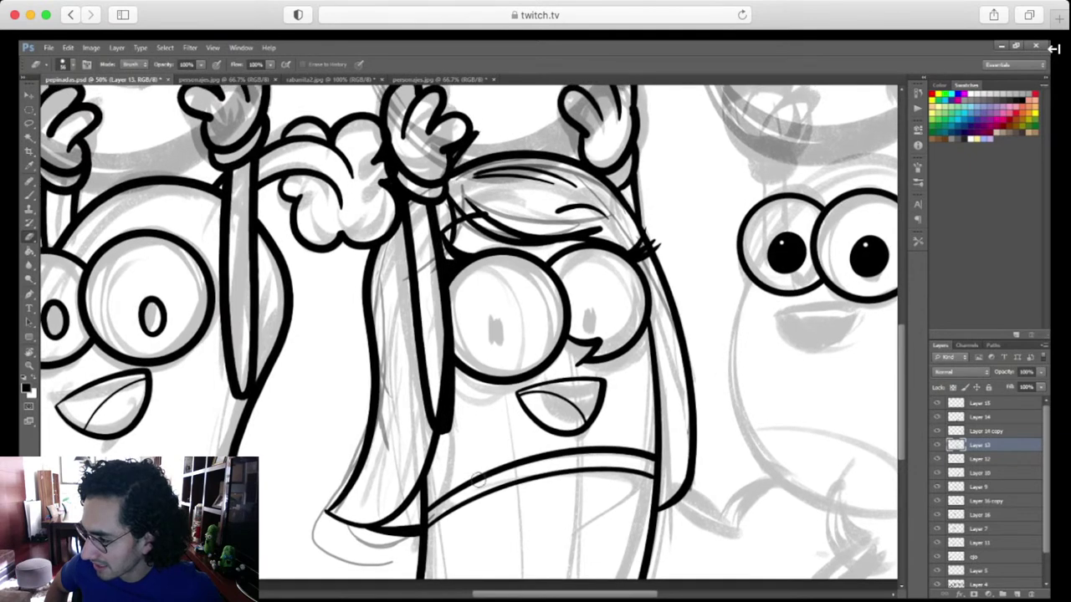
{"action": "key", "text": "v"}
{"action": "key", "text": "e"}
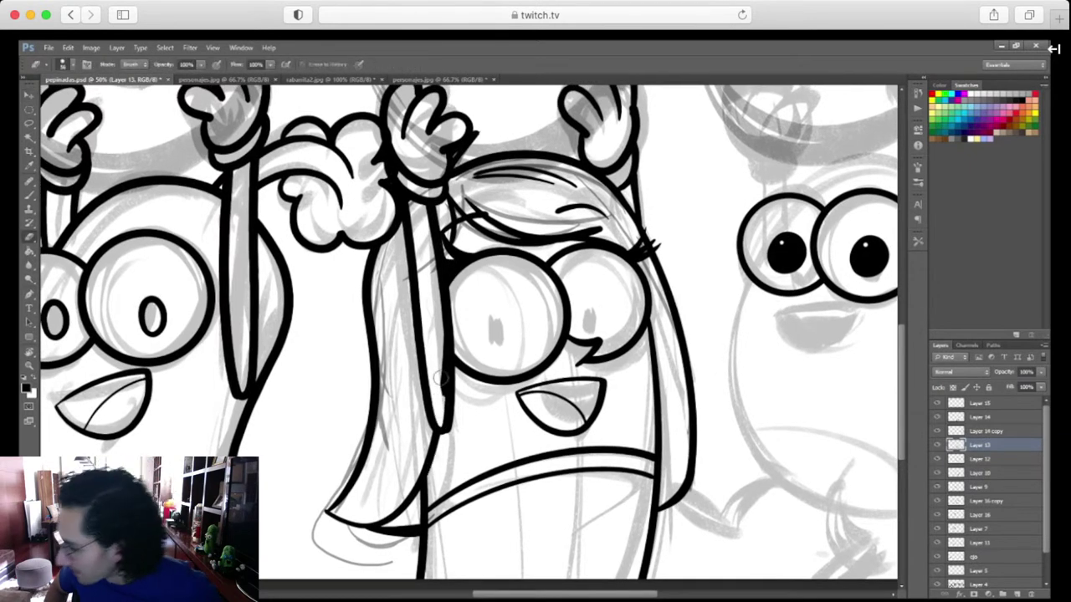
{"action": "scroll", "coordinate": [449, 430], "scroll_direction": "up", "scroll_amount": 3}
{"action": "scroll", "coordinate": [450, 430], "scroll_direction": "right", "scroll_amount": 2}
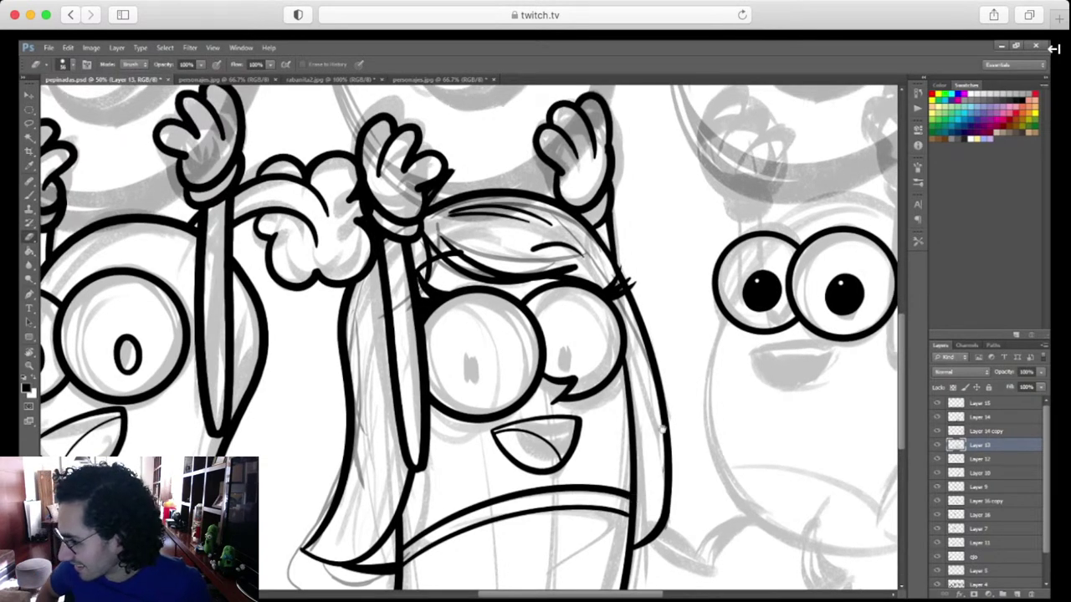
Select Layer 14 and toggle its visibility to check which lines it holds
{"action": "left_click", "coordinate": [980, 404]}
{"action": "scroll", "coordinate": [755, 468], "scroll_direction": "right", "scroll_amount": 1}
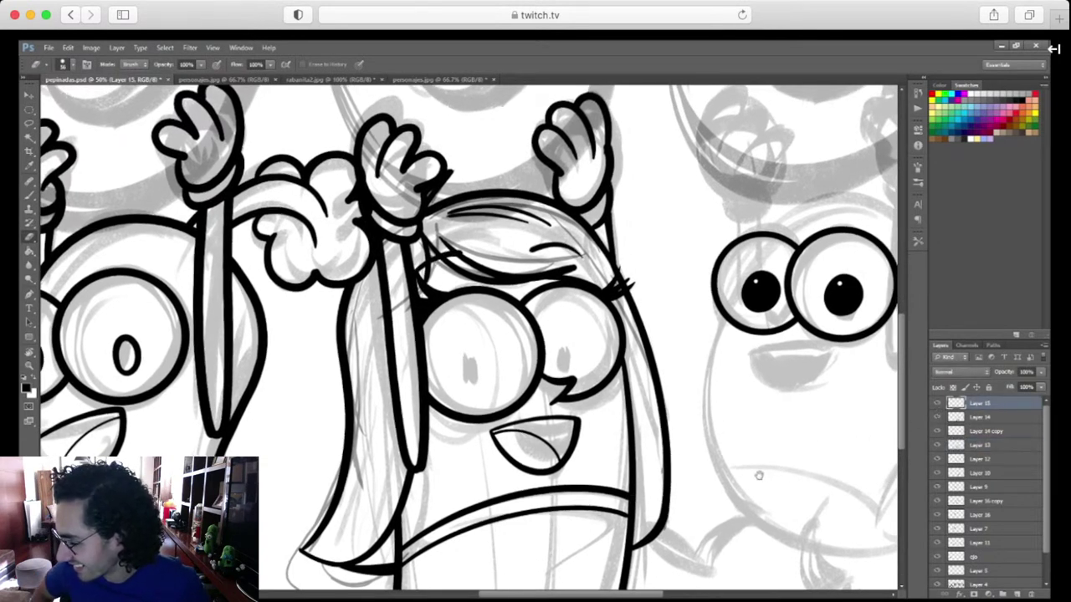
{"action": "left_click", "coordinate": [983, 417]}
{"action": "left_click", "coordinate": [937, 417]}
{"action": "left_click", "coordinate": [937, 418]}
Ink an inner strand line in the third character's hanging hair beside the body, redoing the stroke, and restore the canvas rotation to 0°
{"action": "key", "text": "r"}
{"action": "left_click_drag", "start_coordinate": [777, 483], "coordinate": [552, 195]}
{"action": "left_click_drag", "start_coordinate": [552, 194], "coordinate": [578, 293]}
{"action": "key", "text": "ctrl+plus"}
{"action": "key", "text": "ctrl+plus"}
{"action": "left_click_drag", "start_coordinate": [790, 383], "coordinate": [718, 234]}
{"action": "left_click_drag", "start_coordinate": [676, 217], "coordinate": [591, 427]}
{"action": "key", "text": "b"}
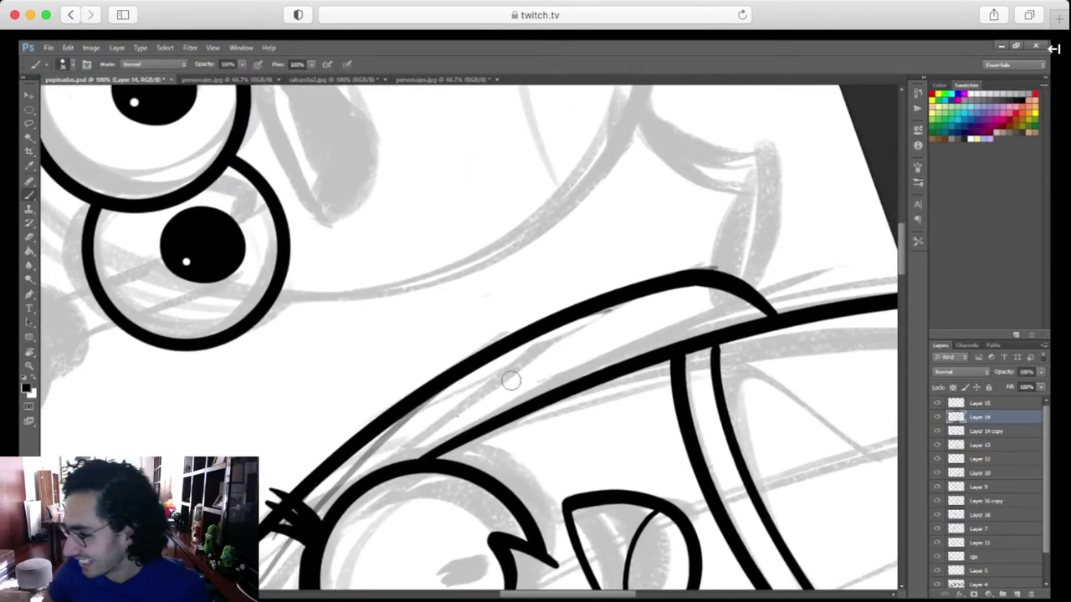
{"action": "left_click_drag", "start_coordinate": [459, 413], "coordinate": [703, 310]}
{"action": "key", "text": "ctrl+z"}
{"action": "mouse_move", "coordinate": [472, 407]}
{"action": "left_mouse_down"}
{"action": "mouse_move", "coordinate": [565, 349]}
{"action": "mouse_move", "coordinate": [751, 307]}
{"action": "left_mouse_up"}
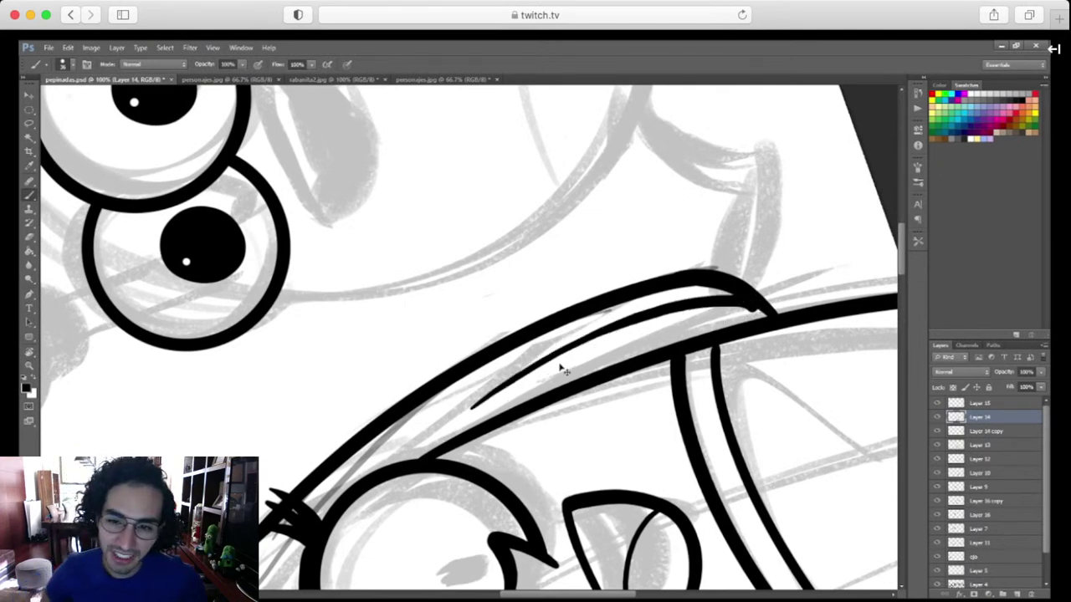
{"action": "key", "text": "ctrl+z"}
{"action": "left_click_drag", "start_coordinate": [477, 407], "coordinate": [757, 308]}
{"action": "key", "text": "ctrl+z"}
{"action": "mouse_move", "coordinate": [477, 401]}
{"action": "left_mouse_down"}
{"action": "mouse_move", "coordinate": [685, 312]}
{"action": "mouse_move", "coordinate": [762, 311]}
{"action": "left_mouse_up"}
{"action": "key", "text": "ctrl+minus"}
{"action": "key", "text": "ctrl+minus"}
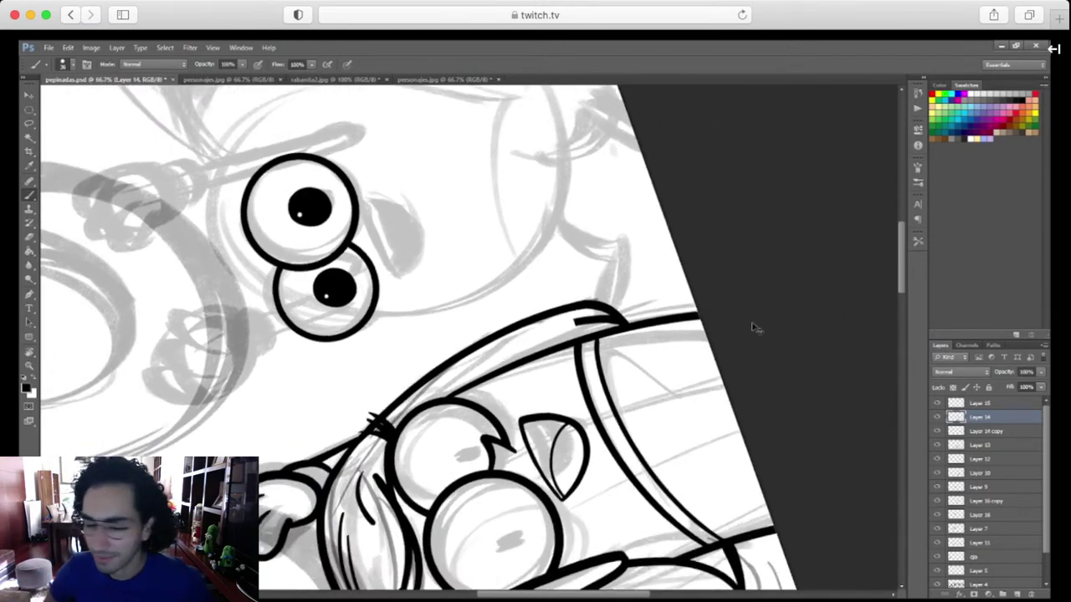
{"action": "key", "text": "r"}
{"action": "left_click_drag", "start_coordinate": [814, 409], "coordinate": [435, 539]}
{"action": "left_click_drag", "start_coordinate": [597, 455], "coordinate": [623, 541]}
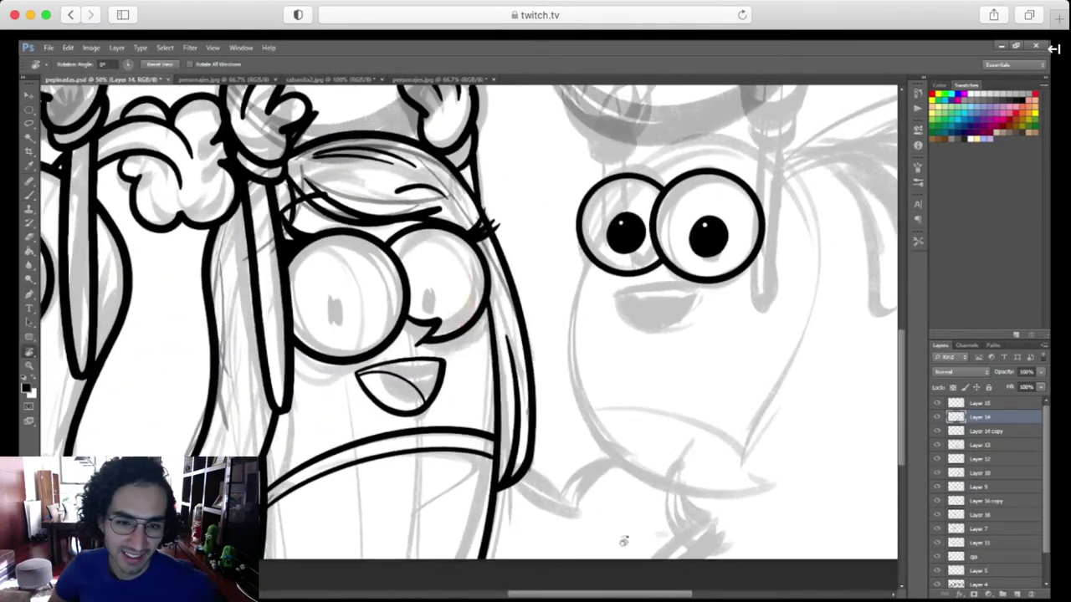
Select the hair line art on Layer 9 for erasing around the raised arm and review the whole illustration
{"action": "key", "text": "ctrl+minus"}
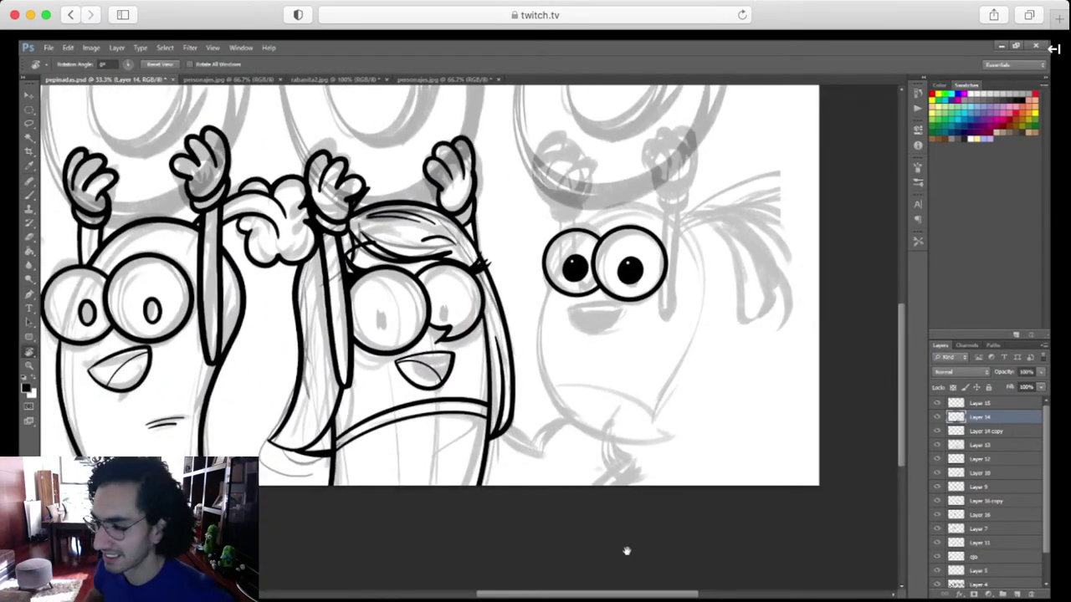
{"action": "left_click_drag", "start_coordinate": [616, 505], "coordinate": [669, 501]}
{"action": "left_click_drag", "start_coordinate": [651, 495], "coordinate": [707, 532]}
{"action": "key", "text": "ctrl+plus"}
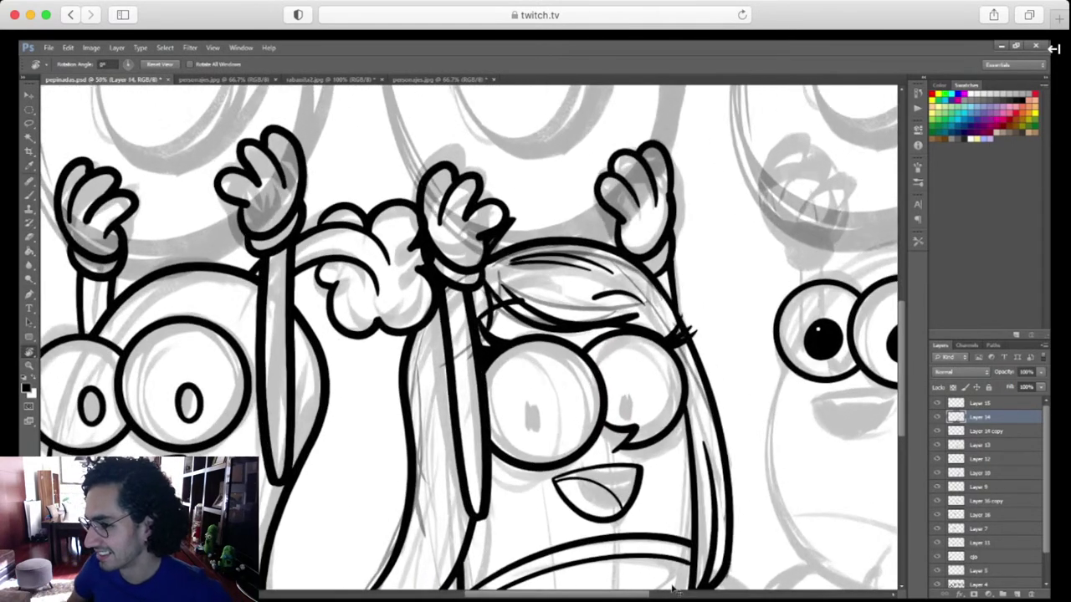
{"action": "left_click_drag", "start_coordinate": [513, 441], "coordinate": [518, 445]}
{"action": "left_click", "coordinate": [428, 325], "text": "ctrl"}
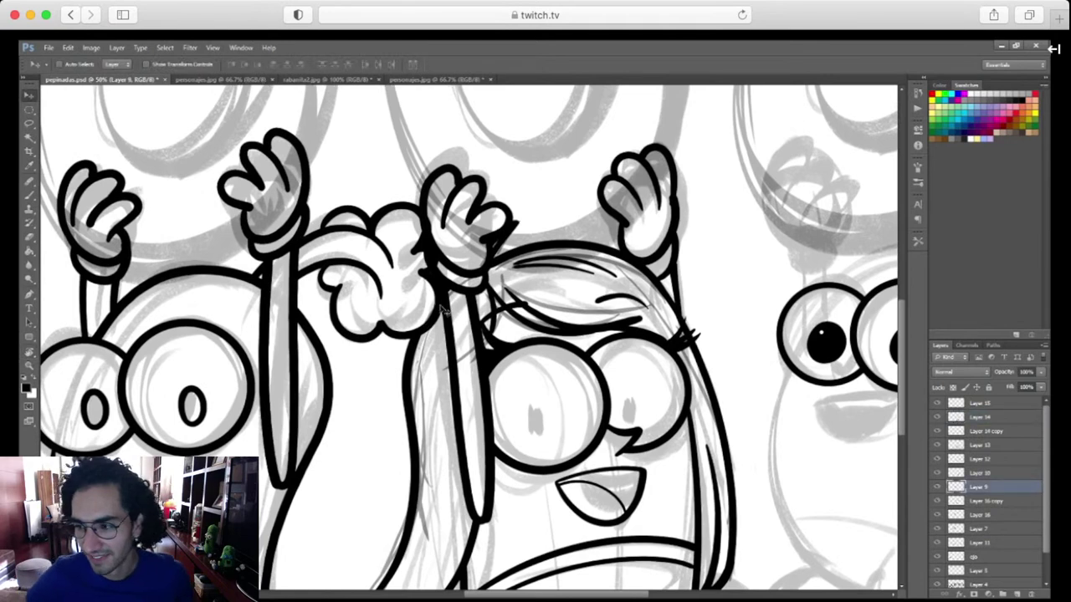
{"action": "key", "text": "e"}
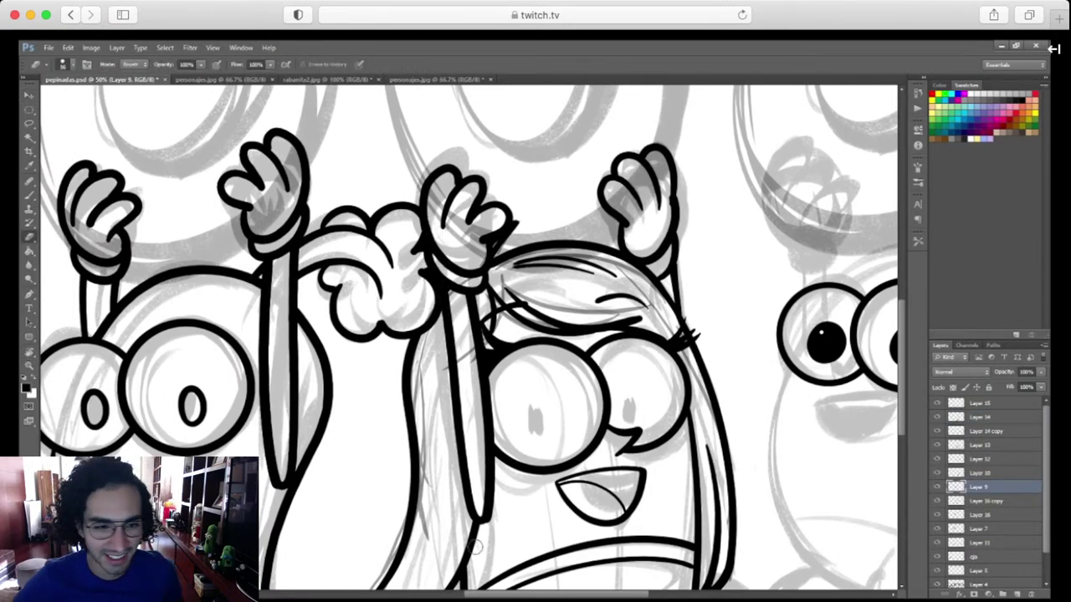
{"action": "scroll", "coordinate": [480, 554], "scroll_direction": "down", "scroll_amount": 2}
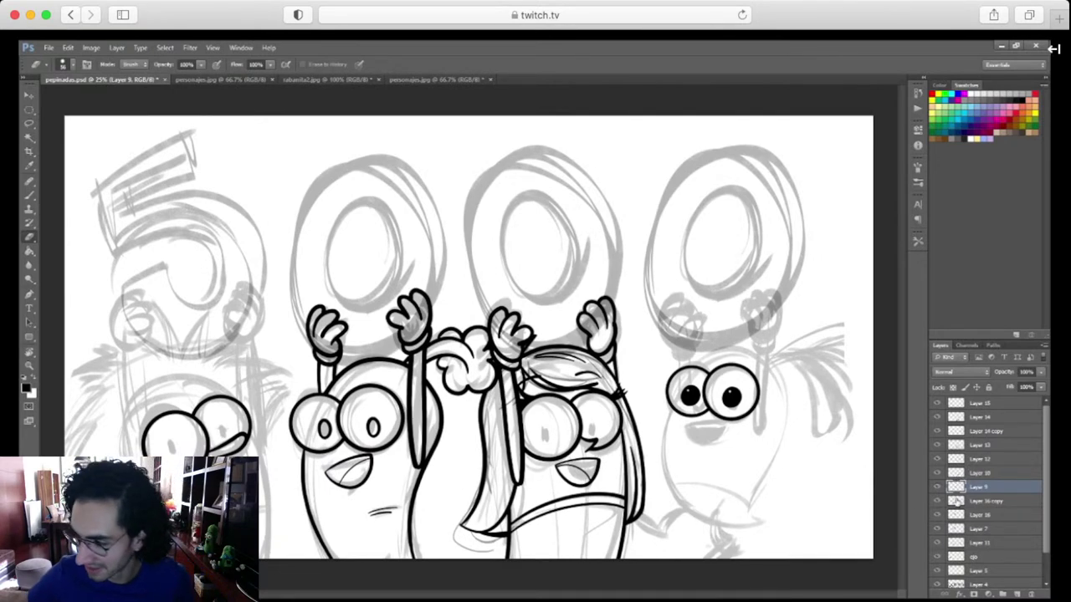
Identify the faint sketch on Layer 12 by toggling its visibility, and delete that layer
{"action": "key", "text": "v"}
{"action": "left_click", "coordinate": [573, 421]}
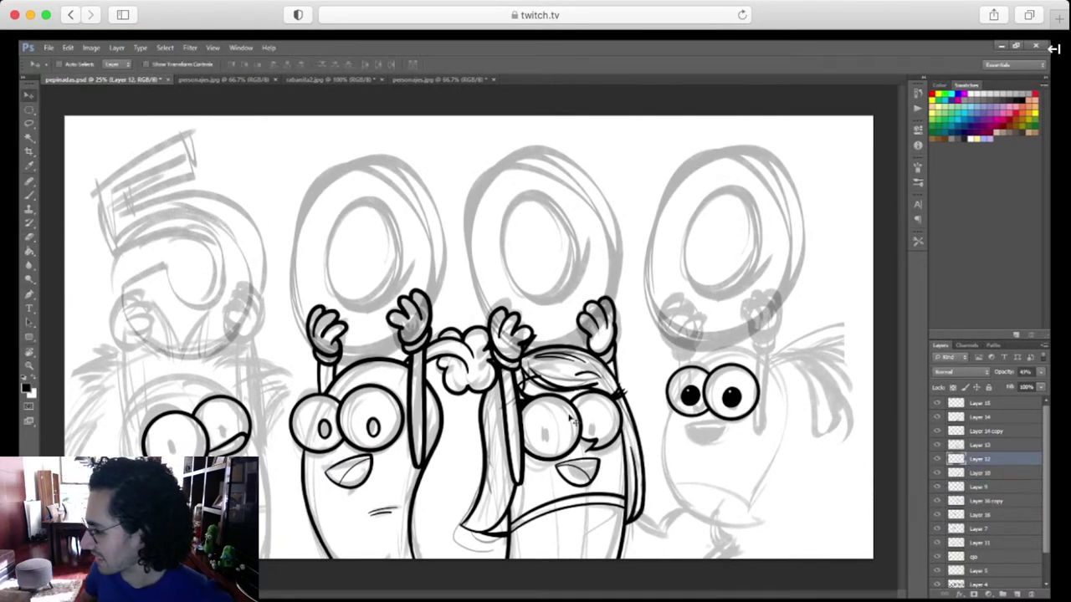
{"action": "left_click", "coordinate": [937, 459]}
{"action": "left_click", "coordinate": [937, 459]}
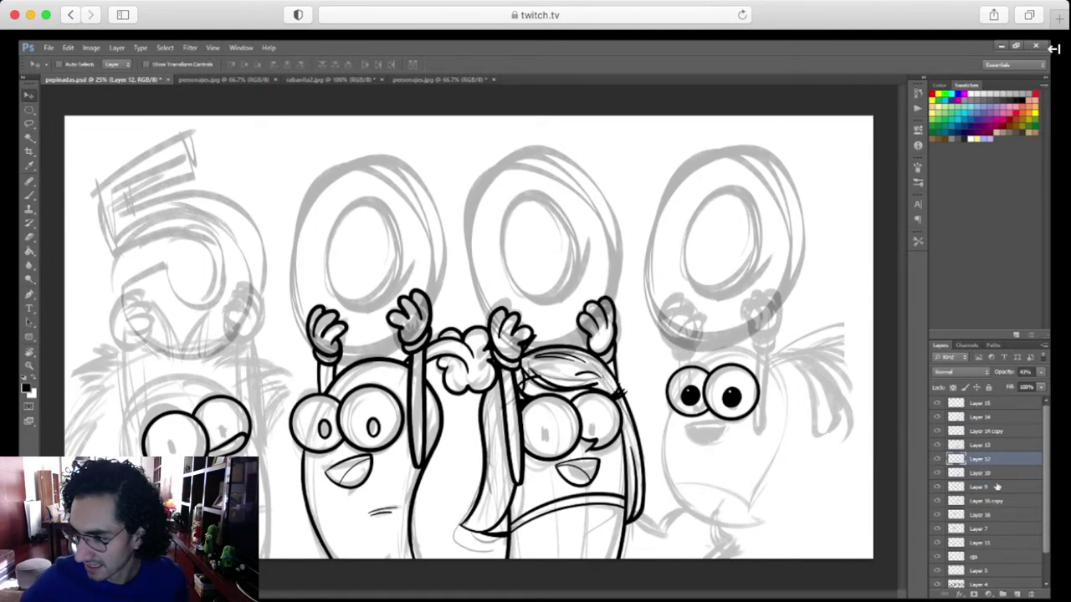
{"action": "left_click", "coordinate": [1033, 593]}
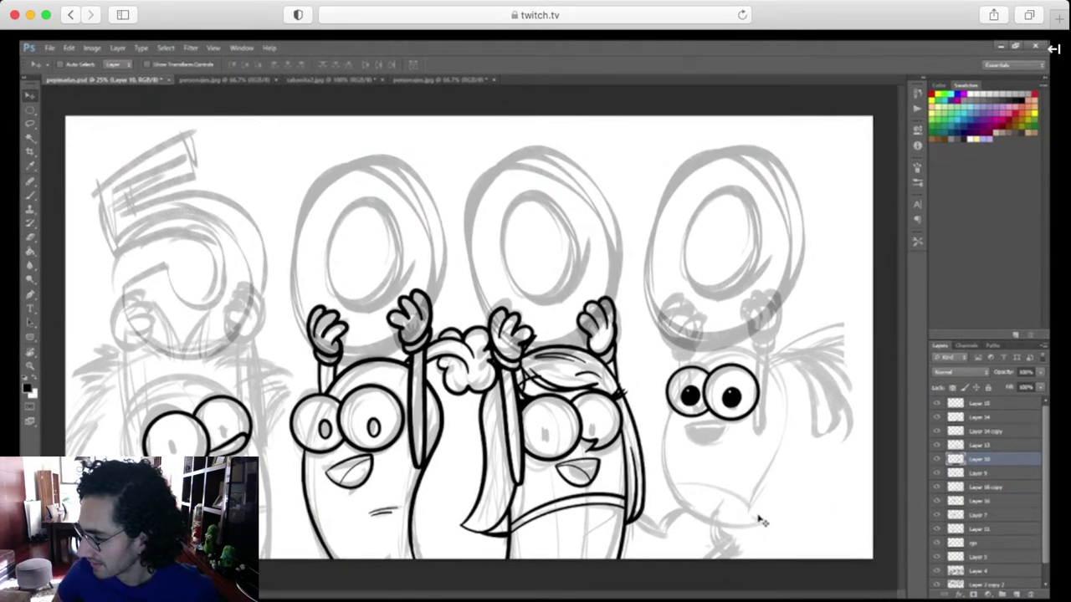
Pick the fourth character's black pupils on Layer 14 copy, toggle their visibility to check them, and delete that layer
{"action": "key", "text": "z"}
{"action": "left_click", "coordinate": [742, 408]}
{"action": "left_click", "coordinate": [742, 408]}
{"action": "key", "text": "e"}
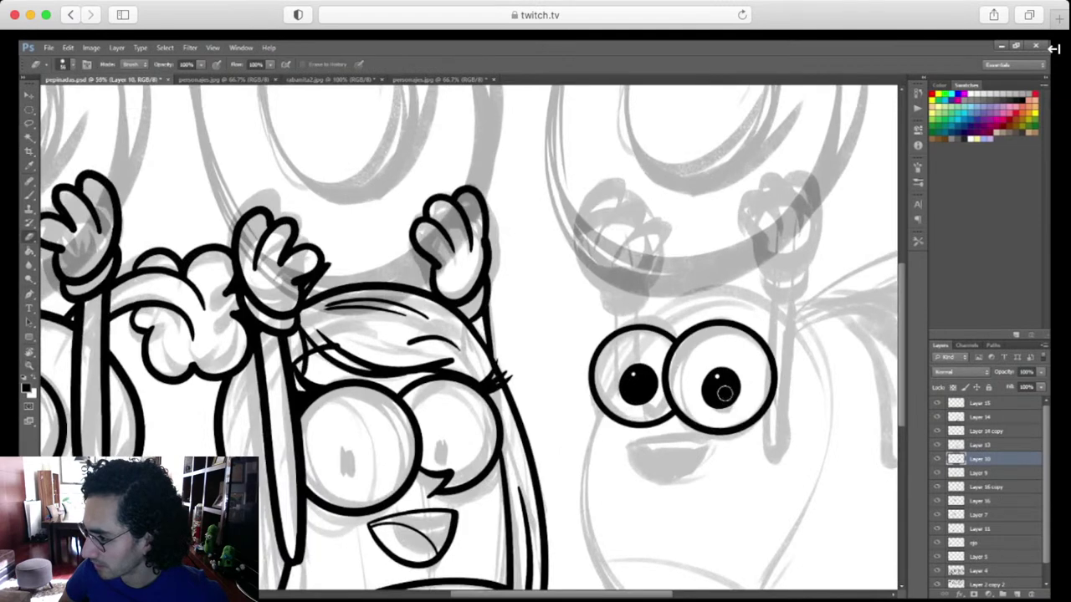
{"action": "key", "text": "v"}
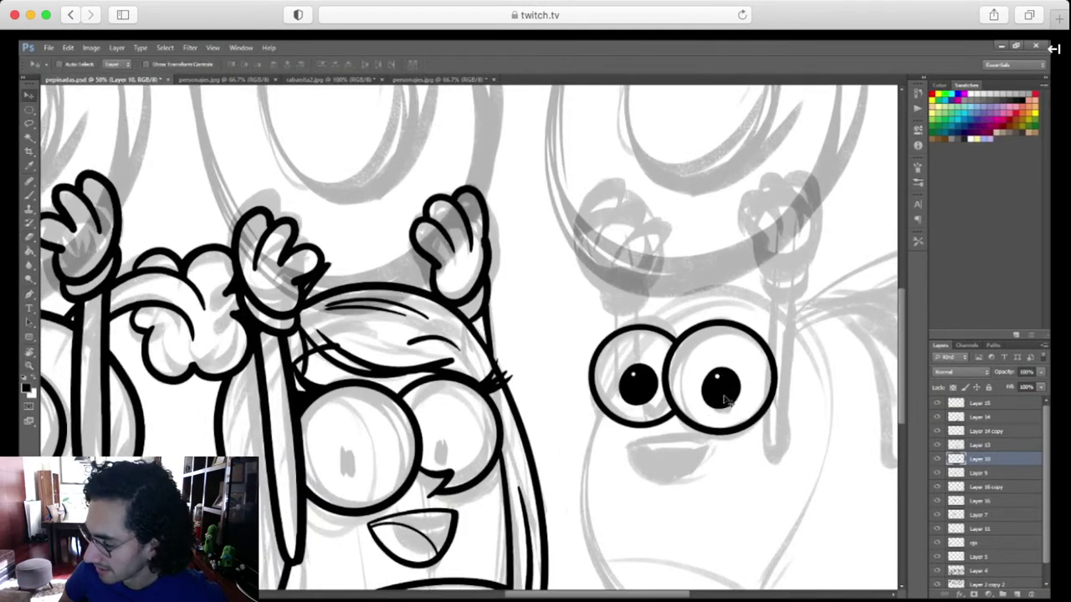
{"action": "left_click", "coordinate": [725, 398], "text": "ctrl"}
{"action": "left_click", "coordinate": [938, 432]}
{"action": "left_click", "coordinate": [938, 432]}
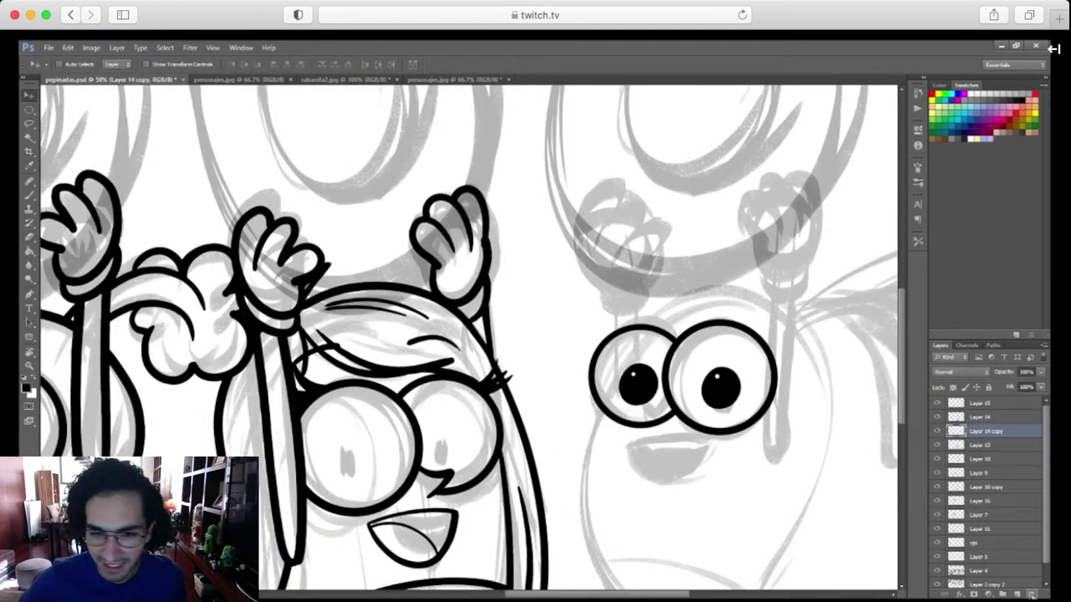
{"action": "left_click", "coordinate": [1032, 593]}
Merge Layer 15 and Layer 14 into one layer
{"action": "left_click_drag", "start_coordinate": [786, 526], "coordinate": [708, 456]}
{"action": "left_click_drag", "start_coordinate": [446, 457], "coordinate": [701, 473]}
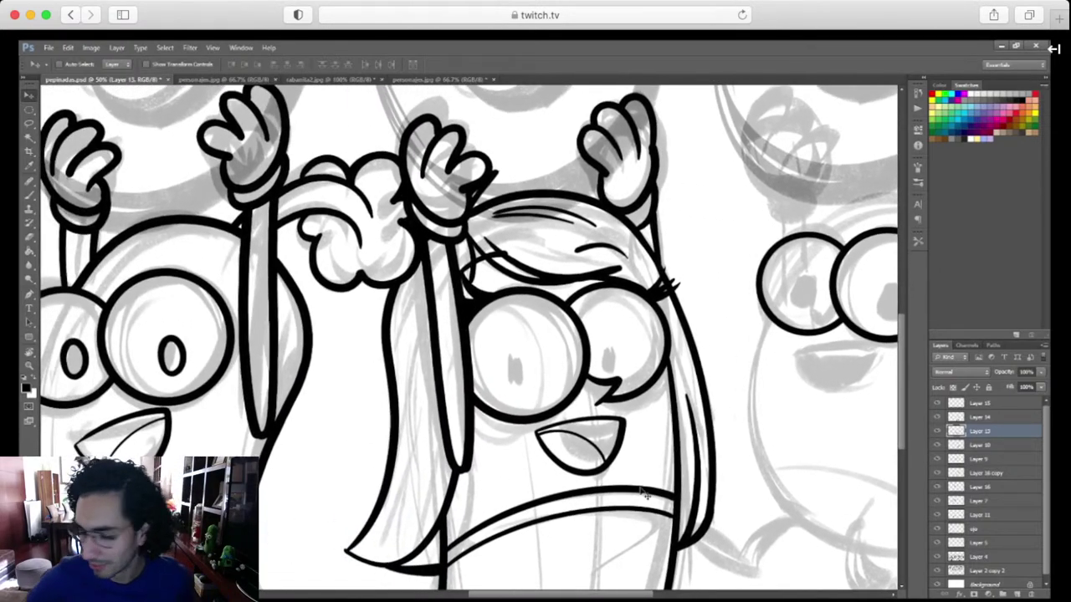
{"action": "scroll", "coordinate": [645, 495], "scroll_direction": "down", "scroll_amount": 2}
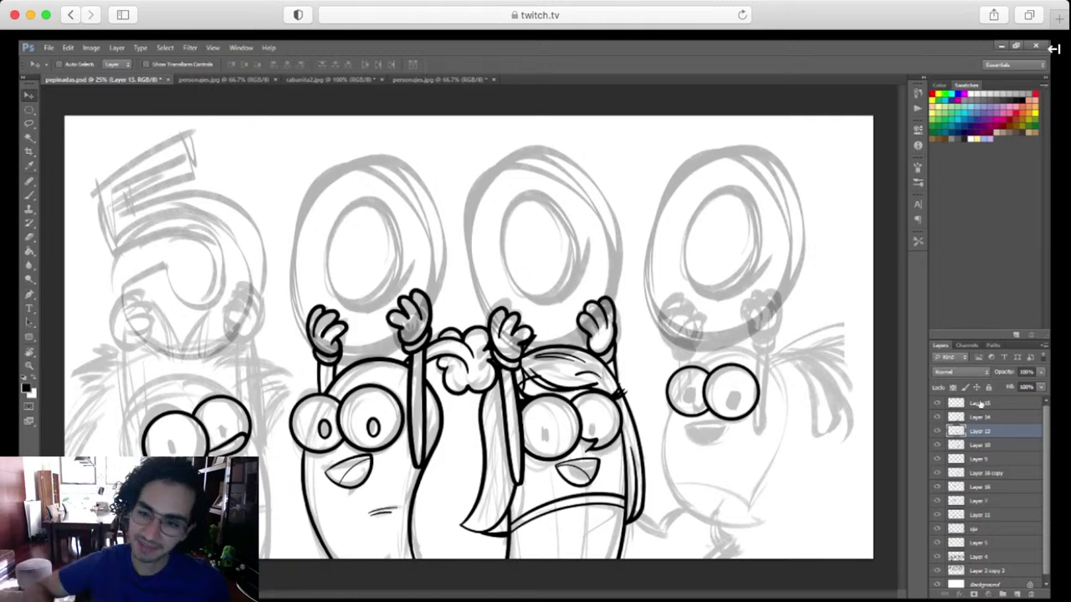
{"action": "left_click", "coordinate": [980, 403]}
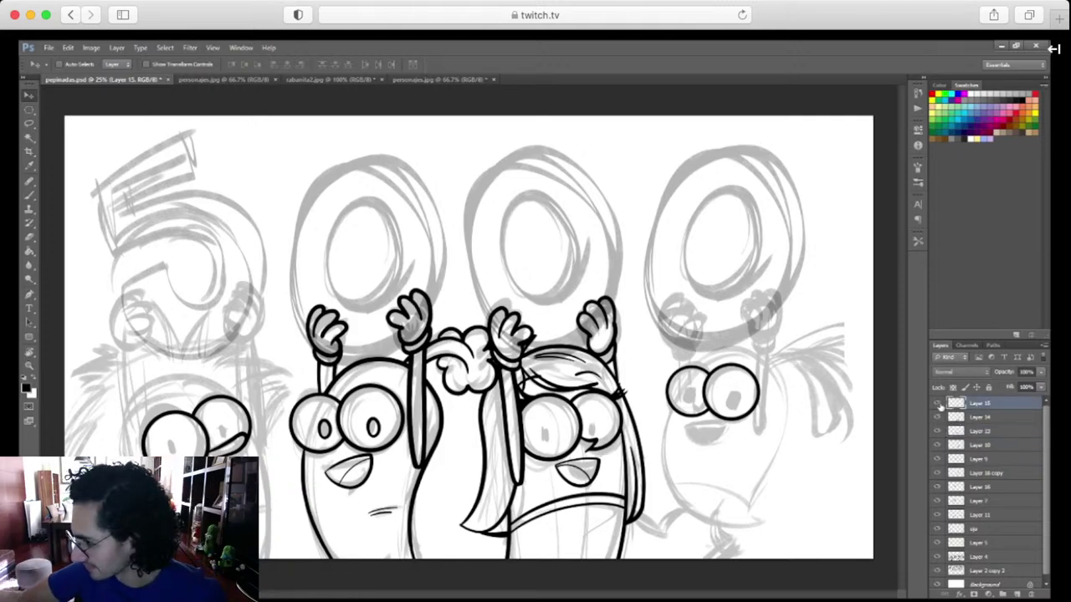
{"action": "left_click", "coordinate": [980, 419], "text": "shift"}
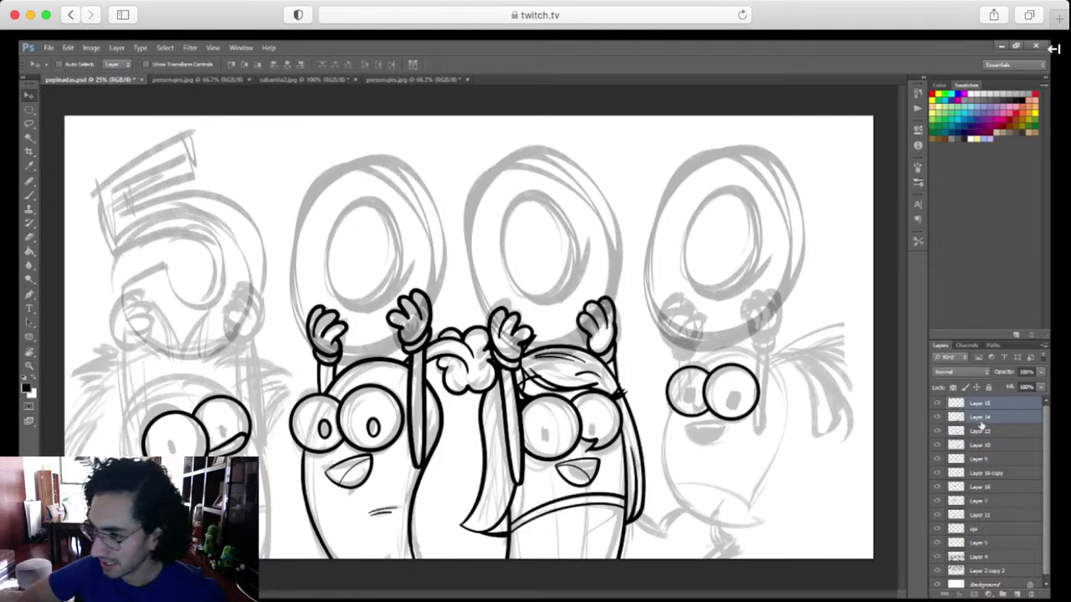
{"action": "key", "text": "ctrl+e"}
Check the layer directly below Layer 15 by toggling its visibility, and merge it and Layer 10 into Layer 15
{"action": "left_click", "coordinate": [938, 417]}
{"action": "left_click", "coordinate": [938, 417]}
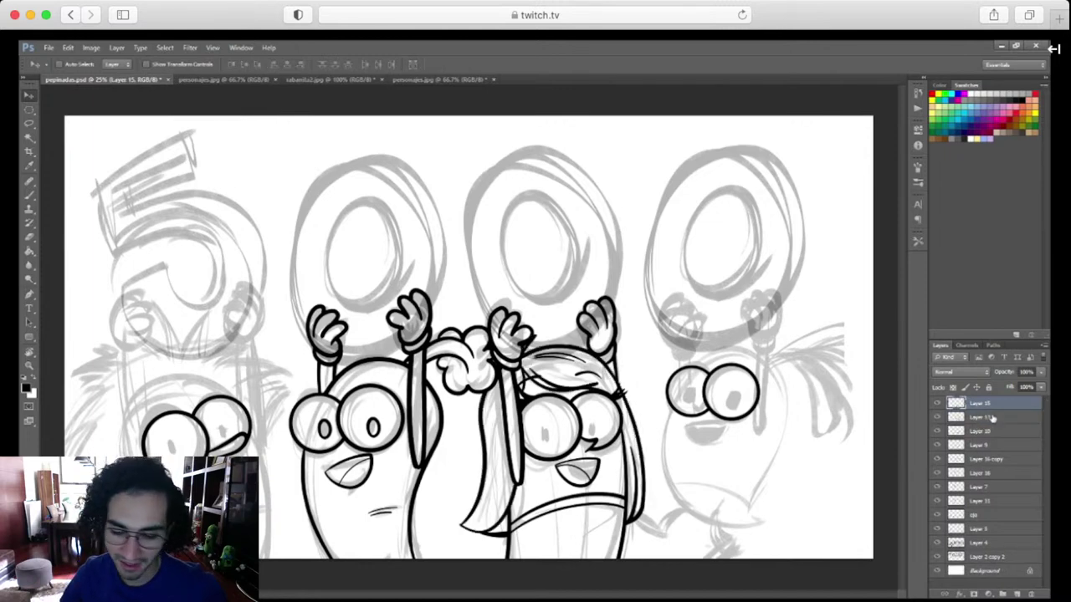
{"action": "left_click", "coordinate": [987, 418], "text": "shift"}
{"action": "key", "text": "ctrl+e"}
{"action": "left_click", "coordinate": [977, 418], "text": "shift"}
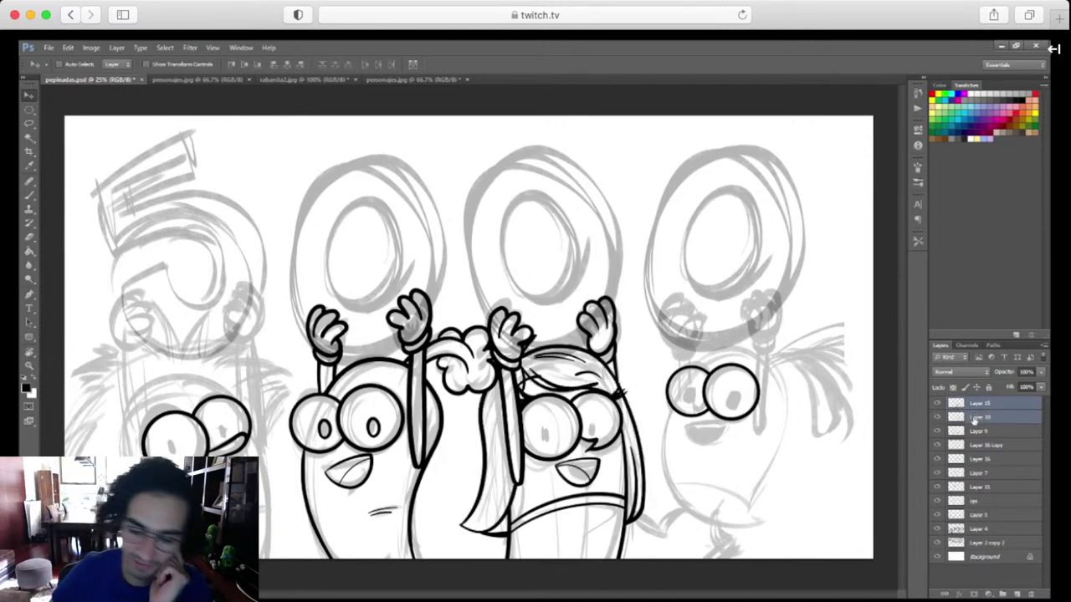
{"action": "key", "text": "ctrl+e"}
Toggle Layer 9's visibility to check its line art, and merge Layer 9 and Layer 16 copy into Layer 15
{"action": "left_click", "coordinate": [937, 417]}
{"action": "left_click", "coordinate": [938, 417]}
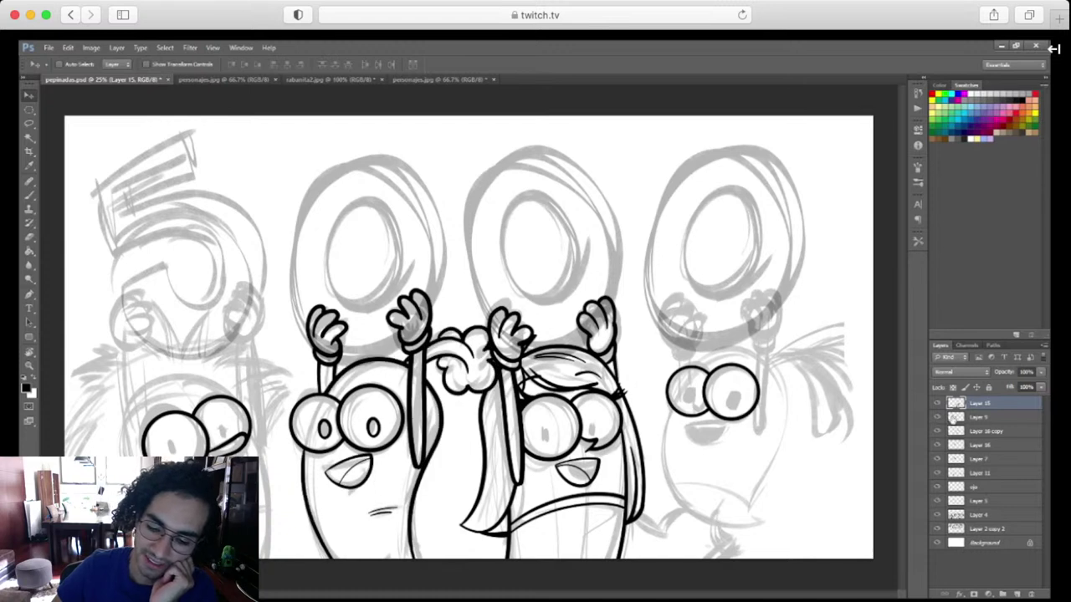
{"action": "left_click", "coordinate": [977, 417], "text": "shift"}
{"action": "key", "text": "ctrl+e"}
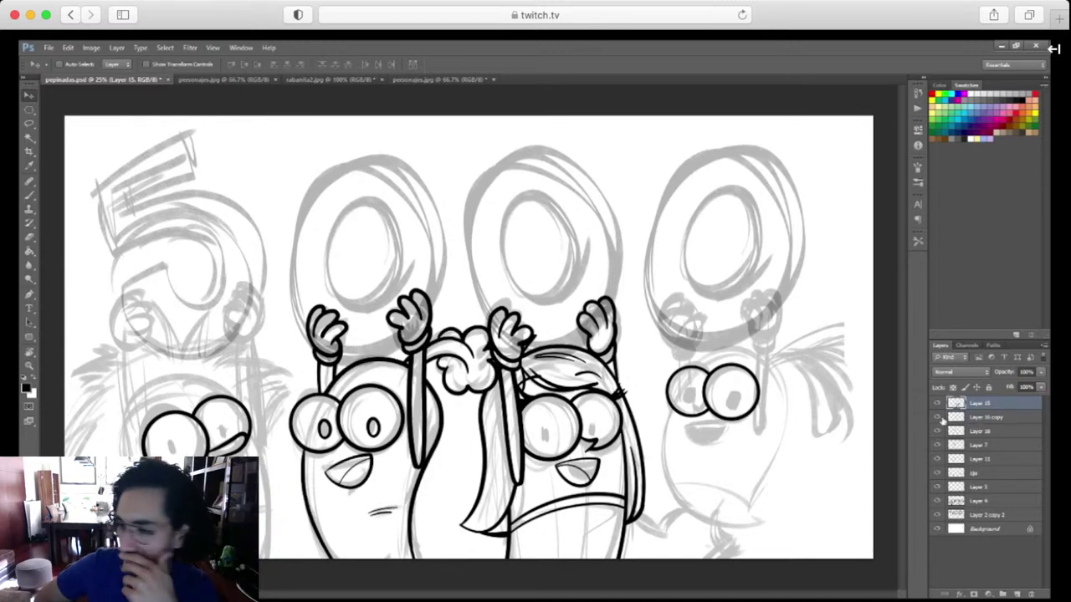
{"action": "left_click", "coordinate": [986, 417], "text": "shift"}
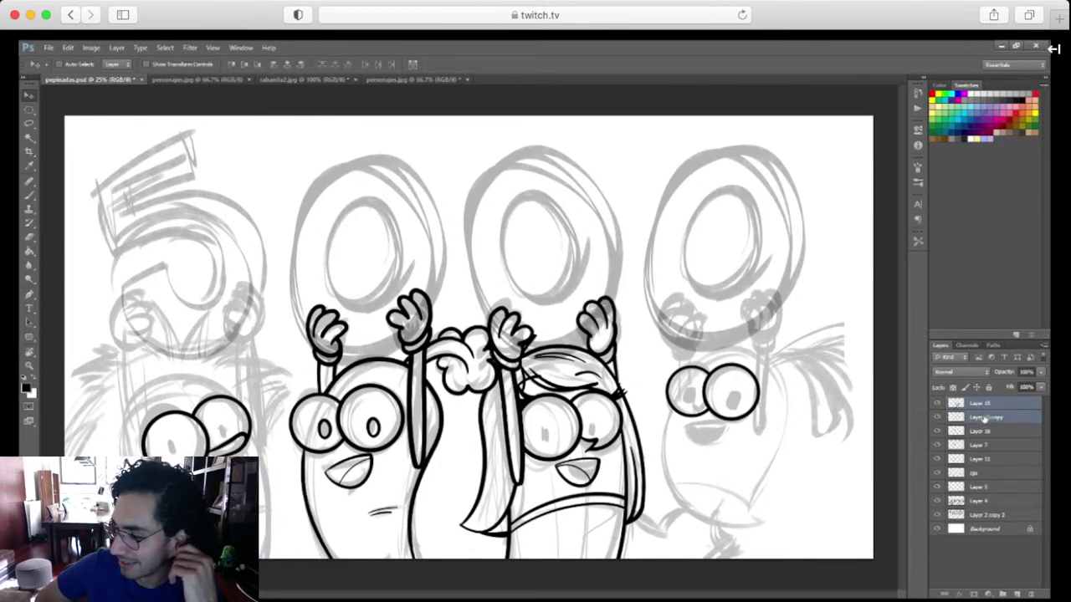
{"action": "key", "text": "ctrl+e"}
Examine what Layer 16 contains by toggling its visibility off and on
{"action": "left_click", "coordinate": [937, 418]}
{"action": "left_click", "coordinate": [938, 417]}
{"action": "left_click", "coordinate": [937, 420]}
{"action": "left_click", "coordinate": [937, 419]}
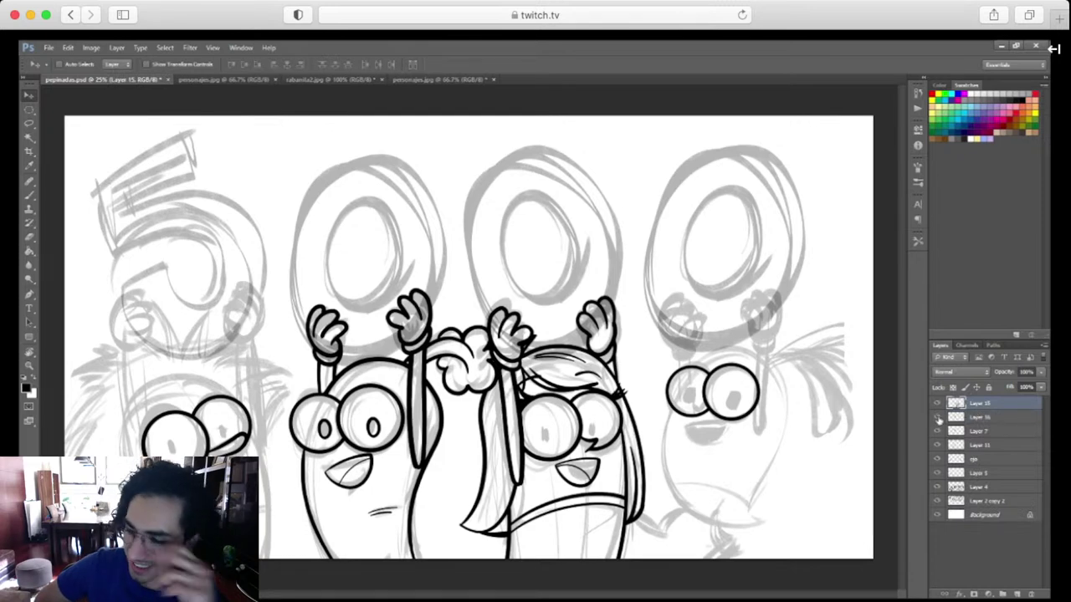
{"action": "left_click", "coordinate": [937, 417]}
{"action": "left_click", "coordinate": [938, 417]}
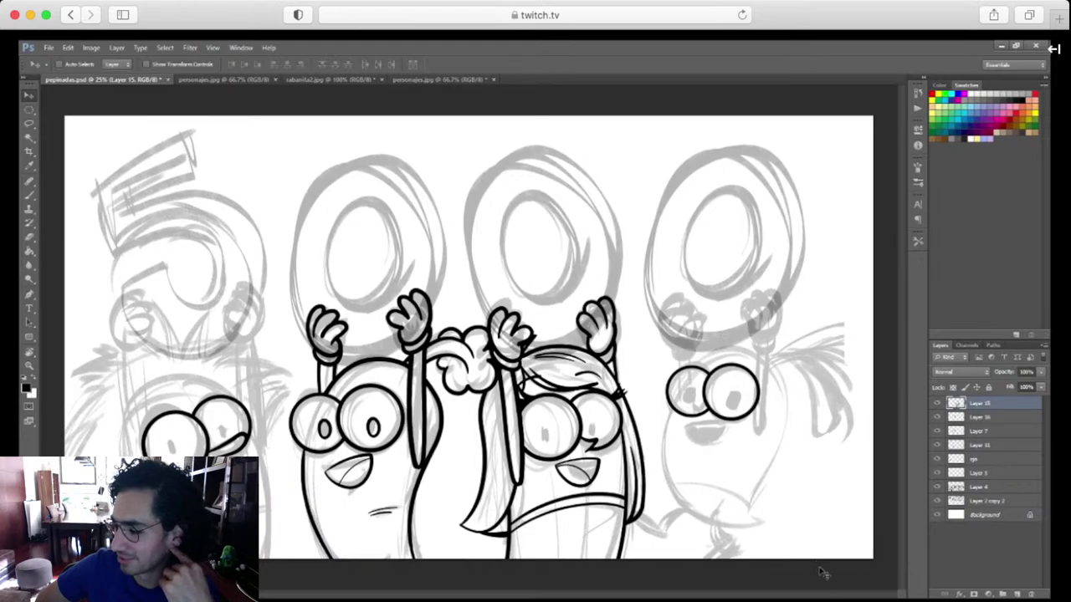
Create a new layer above Layer 15 and ready the Brush for inking the third character's larger-eye pupil
{"action": "key", "text": "ctrl+plus"}
{"action": "key", "text": "ctrl+plus"}
{"action": "key", "text": "ctrl+plus"}
{"action": "key", "text": "ctrl+plus"}
{"action": "left_click_drag", "start_coordinate": [768, 526], "coordinate": [628, 291]}
{"action": "key", "text": "ctrl+plus"}
{"action": "key", "text": "ctrl+plus"}
{"action": "left_click_drag", "start_coordinate": [730, 359], "coordinate": [547, 476]}
{"action": "left_click", "coordinate": [1021, 594]}
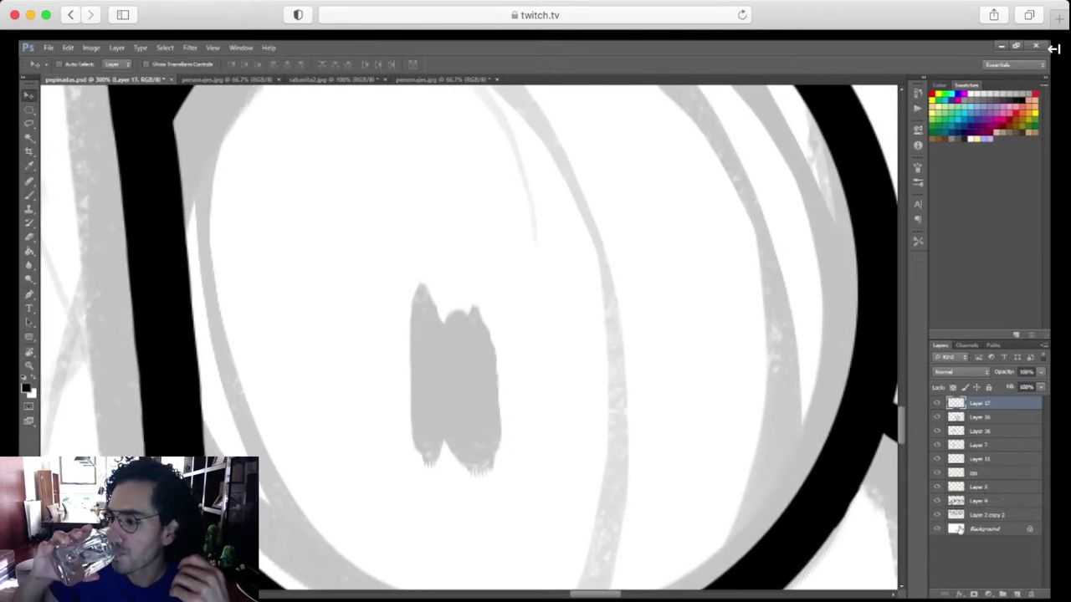
{"action": "key", "text": "b"}
{"action": "mouse_move", "coordinate": [408, 283]}
{"action": "left_mouse_down"}
{"action": "mouse_move", "coordinate": [382, 312]}
{"action": "mouse_move", "coordinate": [413, 467]}
{"action": "mouse_move", "coordinate": [547, 363]}
{"action": "mouse_move", "coordinate": [407, 297]}
{"action": "mouse_move", "coordinate": [426, 444]}
{"action": "mouse_move", "coordinate": [414, 452]}
{"action": "mouse_move", "coordinate": [390, 436]}
{"action": "mouse_move", "coordinate": [382, 323]}
{"action": "mouse_move", "coordinate": [406, 316]}
{"action": "mouse_move", "coordinate": [382, 323]}
{"action": "mouse_move", "coordinate": [425, 455]}
{"action": "mouse_move", "coordinate": [528, 390]}
{"action": "mouse_move", "coordinate": [461, 259]}
{"action": "mouse_move", "coordinate": [387, 411]}
{"action": "mouse_move", "coordinate": [387, 390]}
{"action": "left_mouse_up"}
{"action": "key", "text": "ctrl+z"}
{"action": "key", "text": "ctrl+z"}
{"action": "left_click_drag", "start_coordinate": [425, 454], "coordinate": [392, 405]}
{"action": "key", "text": "ctrl+z"}
{"action": "left_click_drag", "start_coordinate": [447, 463], "coordinate": [411, 430]}
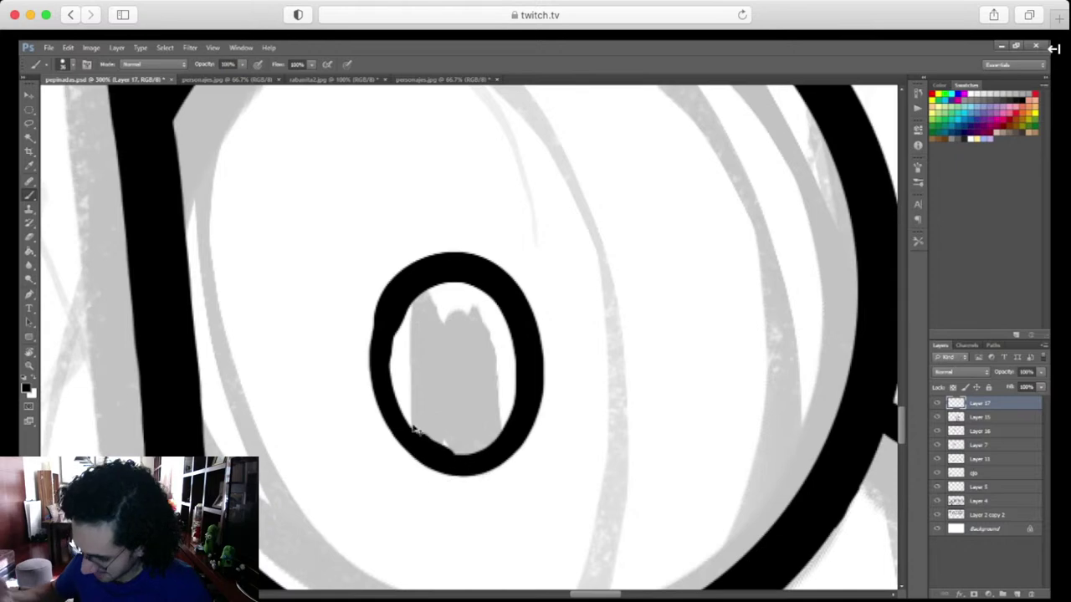
{"action": "key", "text": "ctrl+z"}
Ink a thick black oval pupil outline around the grey pupil sketch in the third character's larger eye
{"action": "mouse_move", "coordinate": [456, 468]}
{"action": "left_mouse_down"}
{"action": "mouse_move", "coordinate": [426, 455]}
{"action": "mouse_move", "coordinate": [395, 418]}
{"action": "mouse_move", "coordinate": [377, 363]}
{"action": "mouse_move", "coordinate": [401, 289]}
{"action": "mouse_move", "coordinate": [454, 267]}
{"action": "left_mouse_up"}
{"action": "key", "text": "ctrl+minus"}
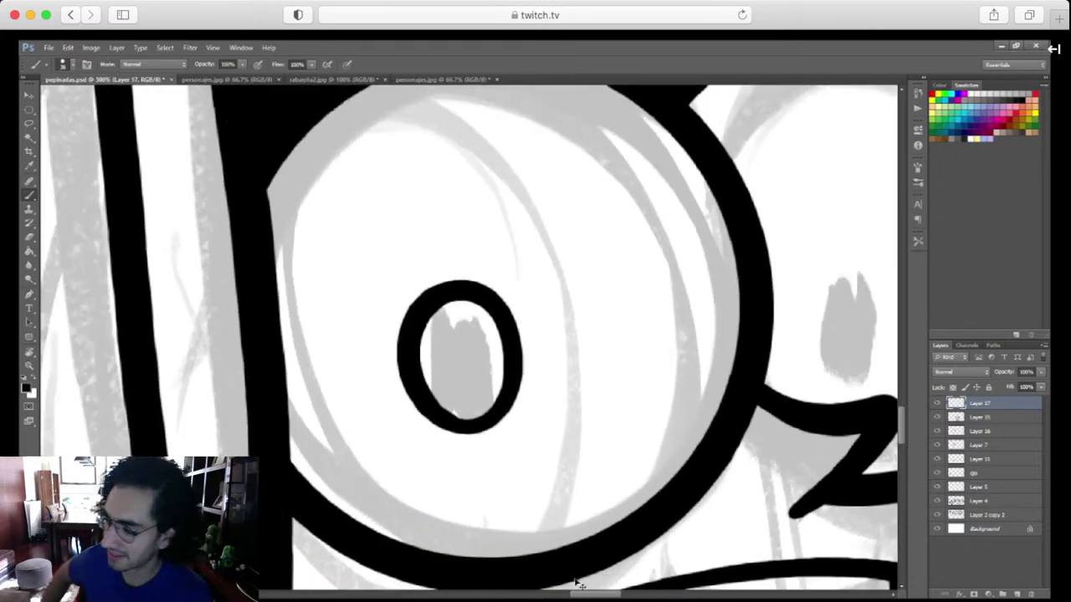
{"action": "key", "text": "ctrl+minus"}
{"action": "key", "text": "ctrl+minus"}
{"action": "key", "text": "ctrl+minus"}
{"action": "key", "text": "ctrl+minus"}
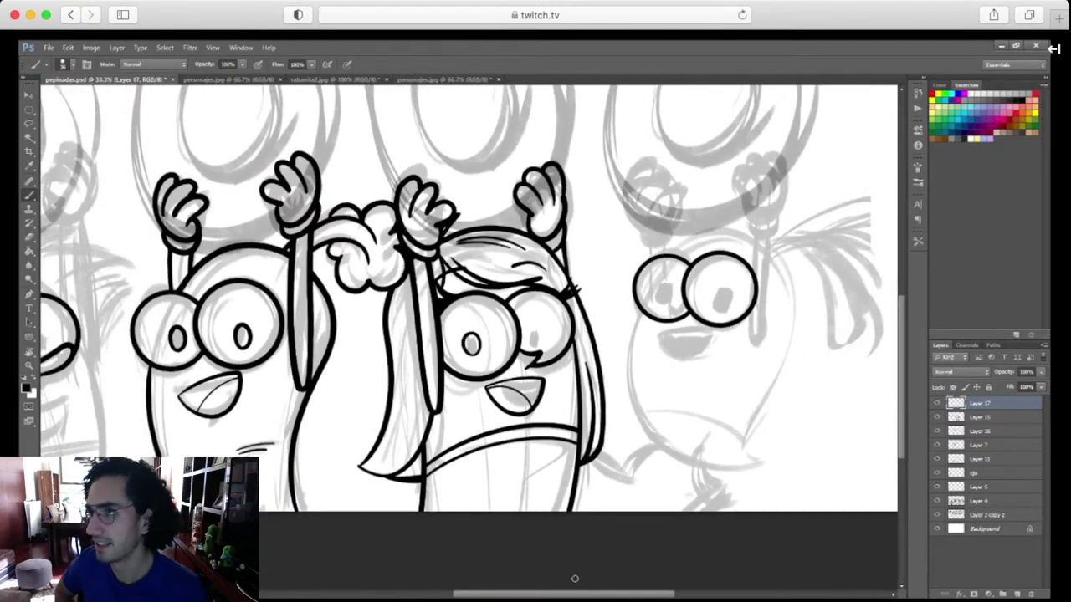
Duplicate the inked pupil outline and place the copy over the sketched pupil in the third character's other eye
{"action": "key", "text": "v"}
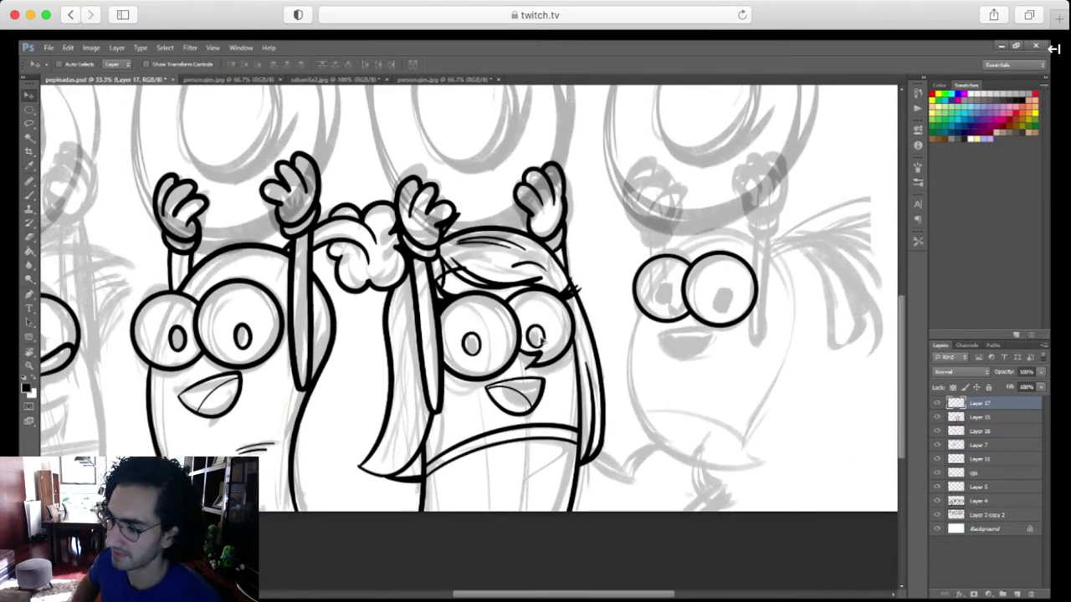
{"action": "key", "text": "ctrl+j"}
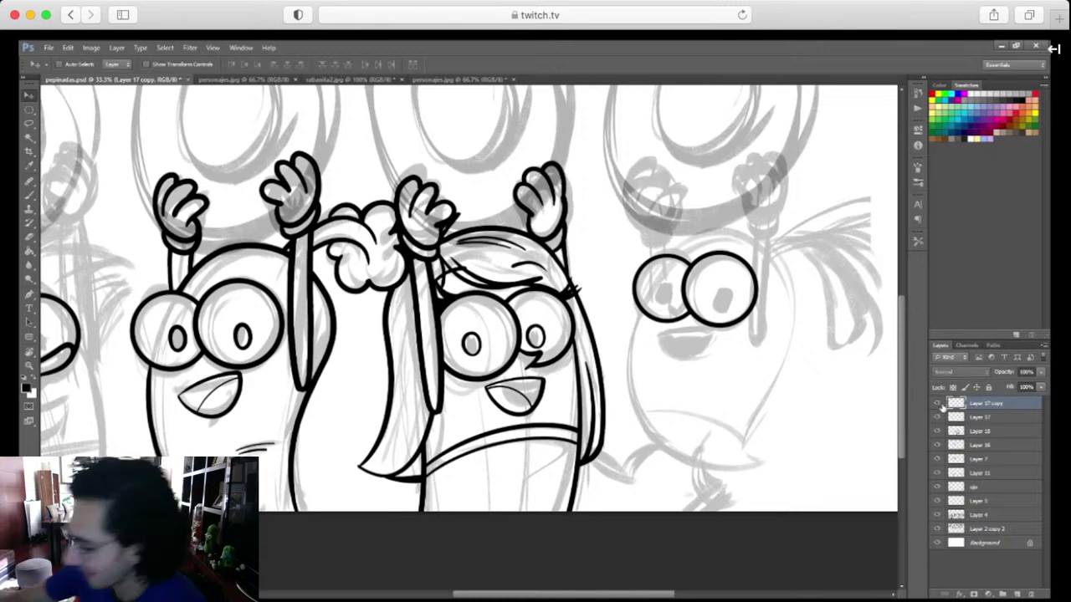
Merge the top three layers, Layer 17 copy, Layer 17 and the one beneath, and toggle the merged layer's visibility to check it
{"action": "left_click", "coordinate": [981, 418], "text": "shift"}
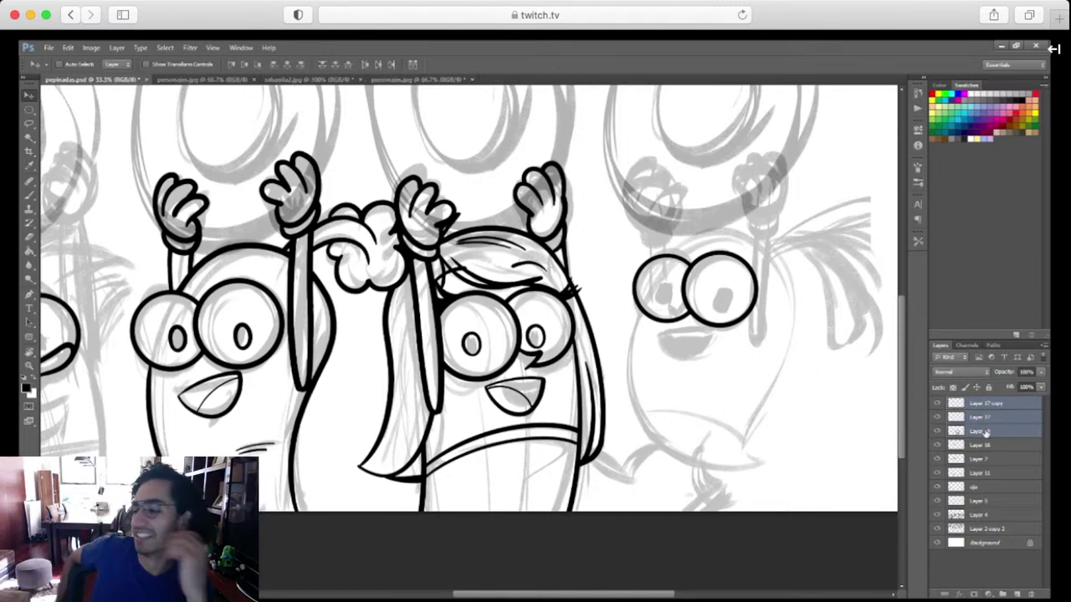
{"action": "key", "text": "ctrl+e"}
{"action": "left_click", "coordinate": [938, 404]}
{"action": "left_click", "coordinate": [936, 405]}
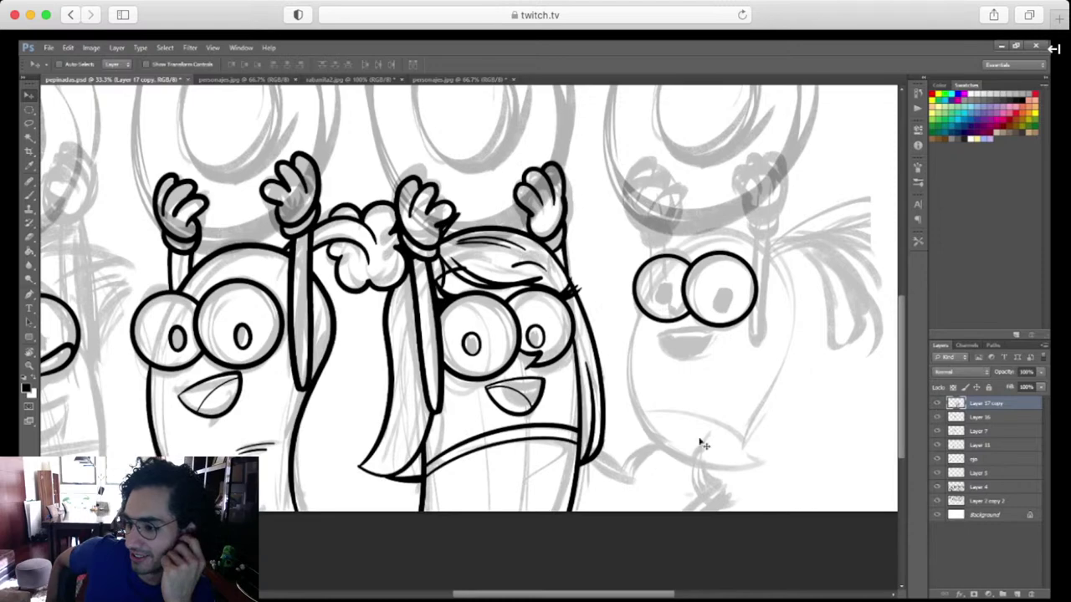
Add a new layer and ink the leftmost character's body side from the smaller eye down to the canvas edge
{"action": "scroll", "coordinate": [703, 446], "scroll_direction": "left", "scroll_amount": 10}
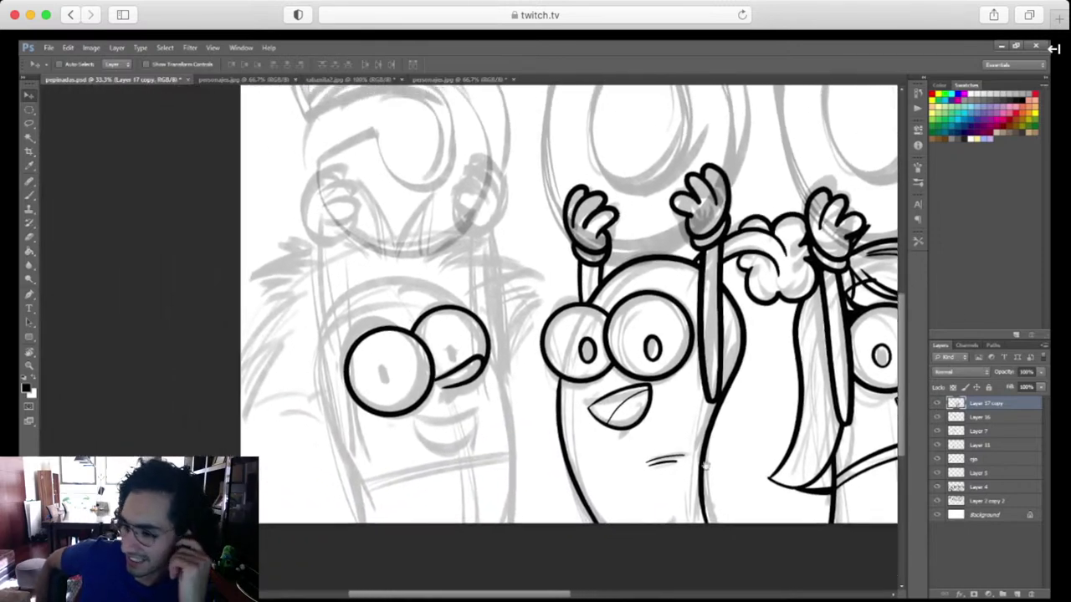
{"action": "mouse_move", "coordinate": [706, 465]}
{"action": "left_mouse_down"}
{"action": "mouse_move", "coordinate": [724, 464]}
{"action": "mouse_move", "coordinate": [691, 465]}
{"action": "left_mouse_up"}
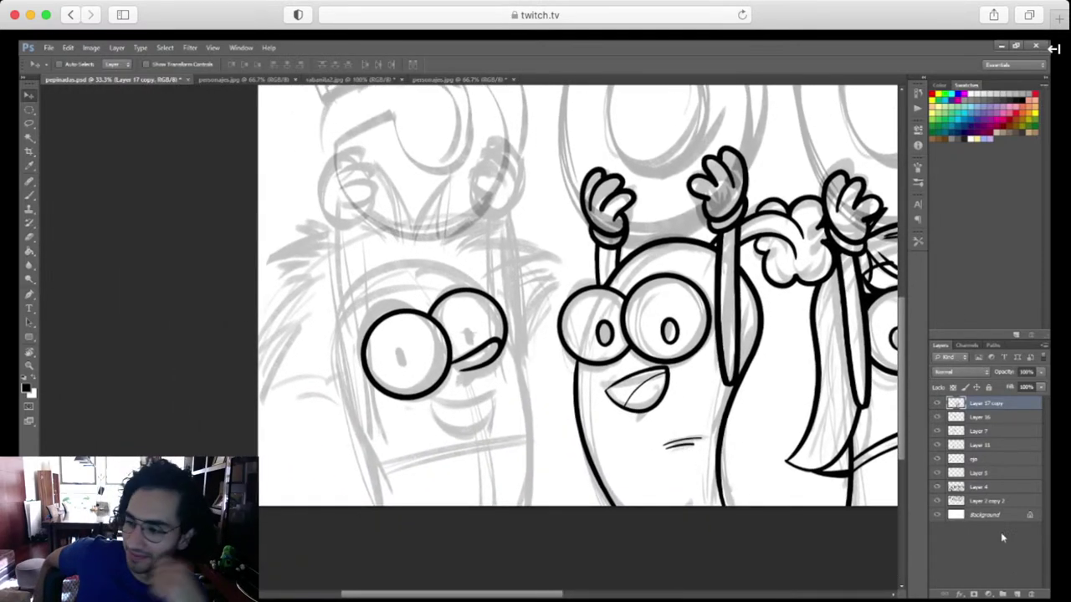
{"action": "left_click", "coordinate": [1017, 594]}
{"action": "key", "text": "r"}
{"action": "left_click_drag", "start_coordinate": [352, 418], "coordinate": [614, 399]}
{"action": "key", "text": "ctrl+plus"}
{"action": "key", "text": "ctrl+plus"}
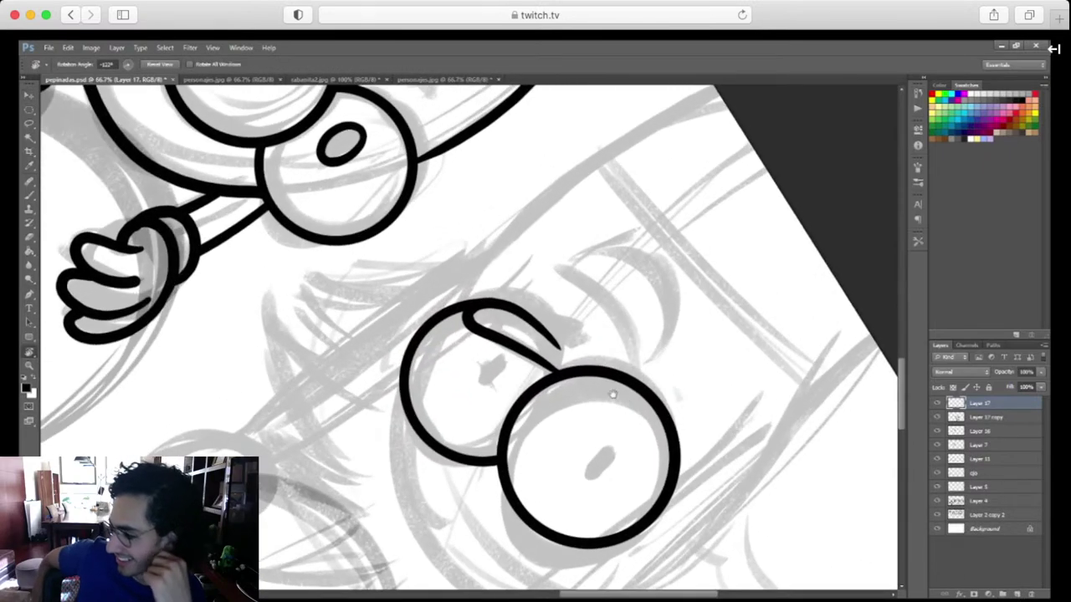
{"action": "left_click_drag", "start_coordinate": [579, 292], "coordinate": [502, 377]}
{"action": "key", "text": "b"}
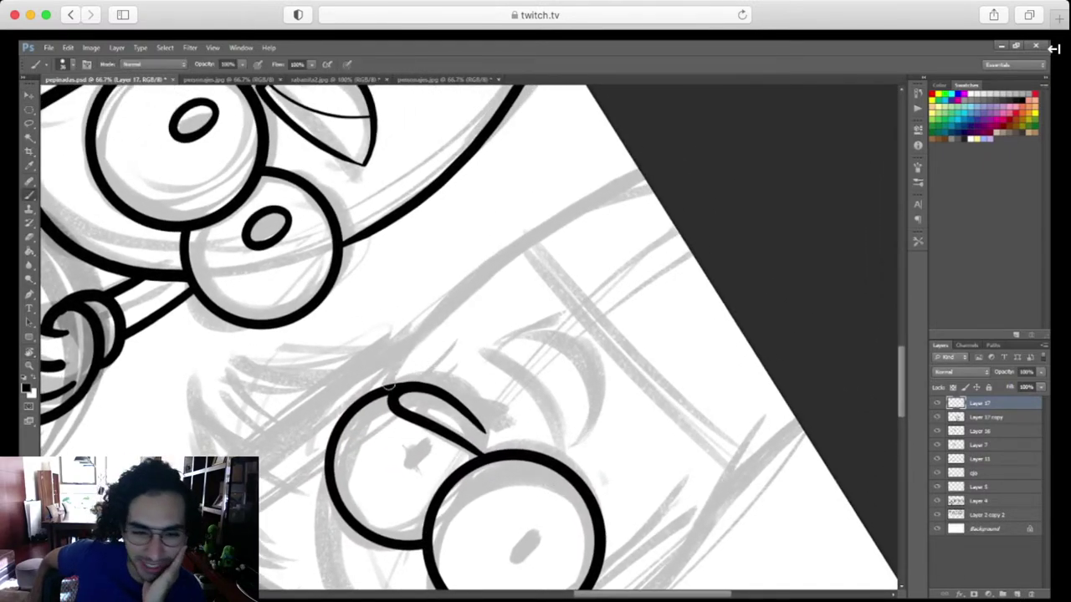
{"action": "mouse_move", "coordinate": [389, 386]}
{"action": "left_mouse_down"}
{"action": "mouse_move", "coordinate": [550, 227]}
{"action": "mouse_move", "coordinate": [652, 168]}
{"action": "left_mouse_up"}
{"action": "key", "text": "ctrl+z"}
{"action": "left_click_drag", "start_coordinate": [382, 387], "coordinate": [676, 186]}
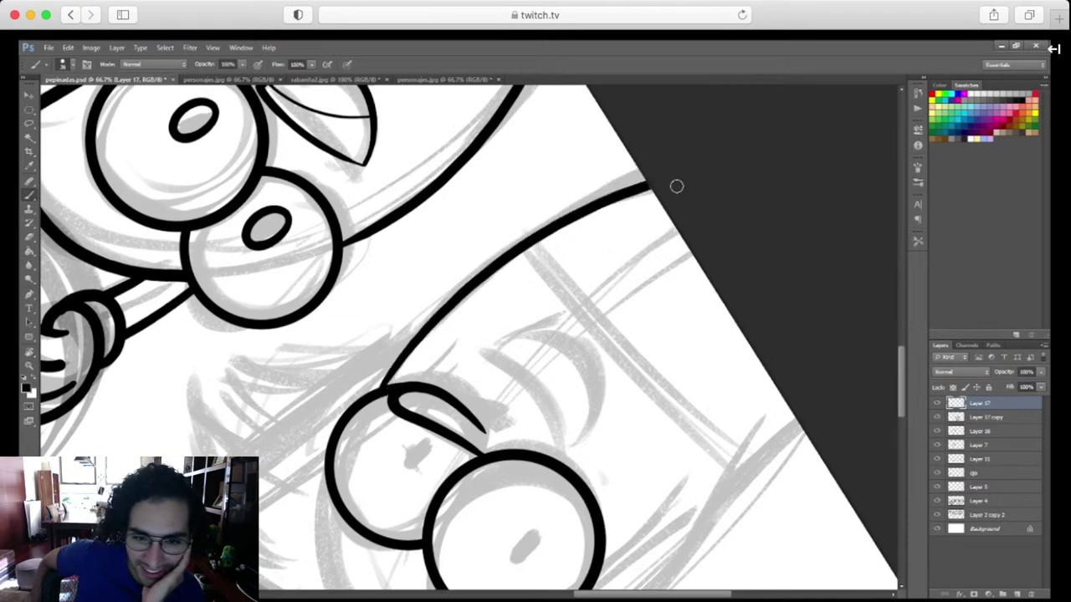
Ink the opposite side of the leftmost character's body, from beneath the larger eye to the canvas edge
{"action": "scroll", "coordinate": [676, 186], "scroll_direction": "down", "scroll_amount": 5}
{"action": "scroll", "coordinate": [676, 185], "scroll_direction": "right", "scroll_amount": 5}
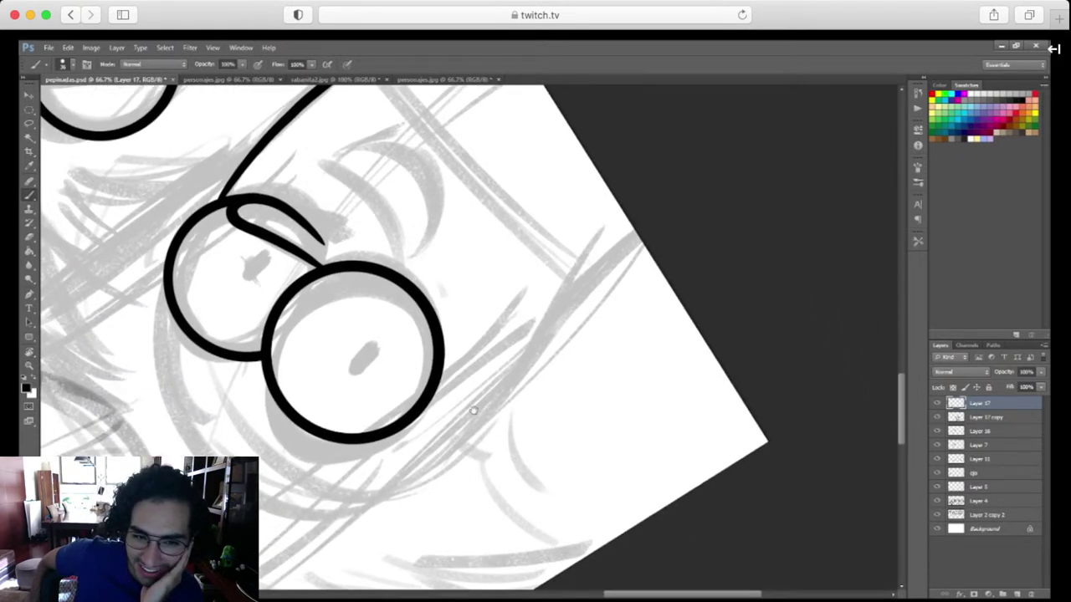
{"action": "left_click_drag", "start_coordinate": [462, 412], "coordinate": [680, 205]}
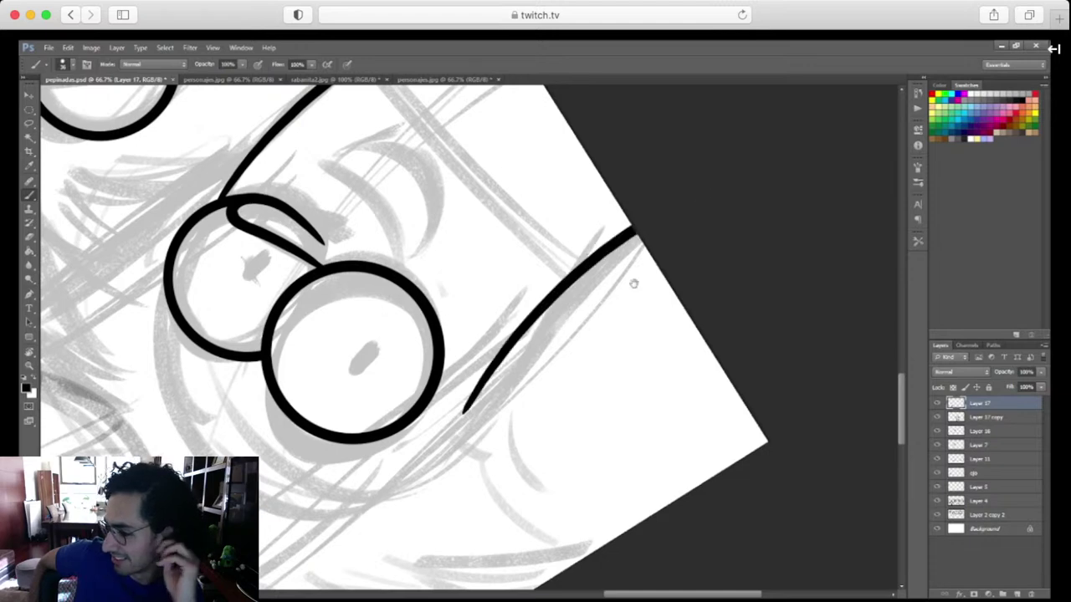
Ink two parallel curved waistband lines across the leftmost character's body, following the sketch
{"action": "key", "text": "r"}
{"action": "left_click_drag", "start_coordinate": [633, 284], "coordinate": [607, 450]}
{"action": "key", "text": "b"}
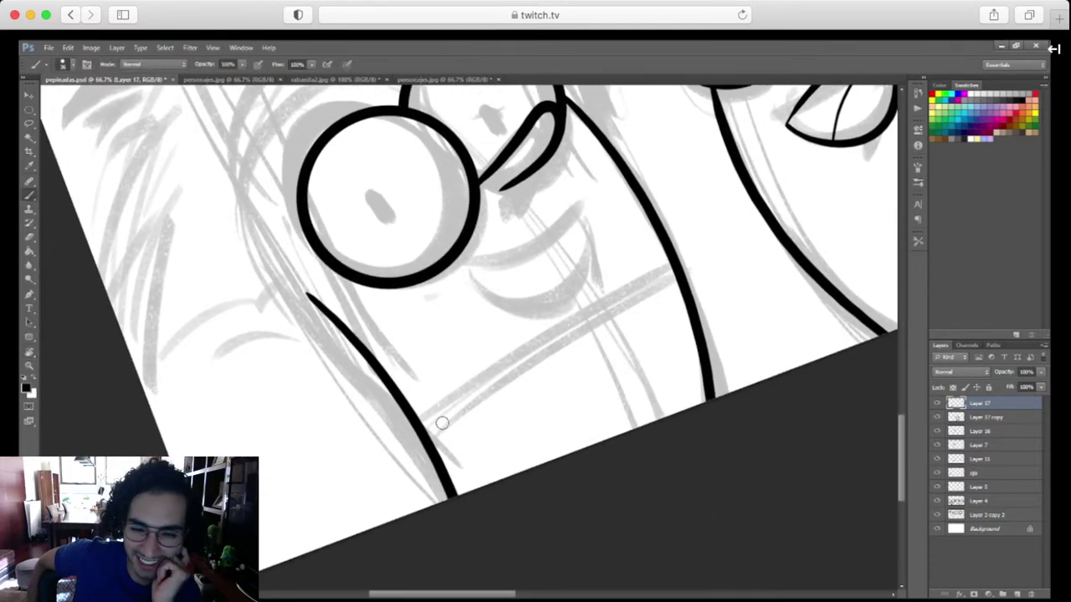
{"action": "mouse_move", "coordinate": [419, 426]}
{"action": "left_mouse_down"}
{"action": "mouse_move", "coordinate": [536, 334]}
{"action": "mouse_move", "coordinate": [678, 266]}
{"action": "left_mouse_up"}
{"action": "key", "text": "ctrl+z"}
{"action": "mouse_move", "coordinate": [423, 427]}
{"action": "left_mouse_down"}
{"action": "mouse_move", "coordinate": [521, 344]}
{"action": "mouse_move", "coordinate": [677, 266]}
{"action": "left_mouse_up"}
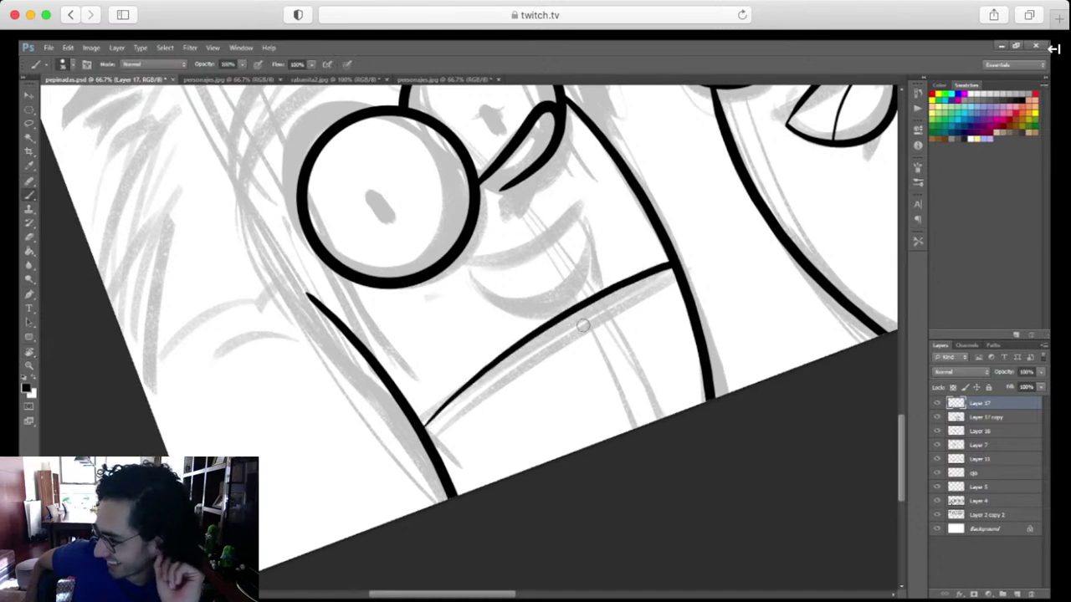
{"action": "left_click_drag", "start_coordinate": [437, 458], "coordinate": [682, 297]}
Ink the leftmost character's open, smiling mouth beneath the nose with a slanted upper line and a rounded lower curve
{"action": "left_click_drag", "start_coordinate": [616, 374], "coordinate": [599, 463]}
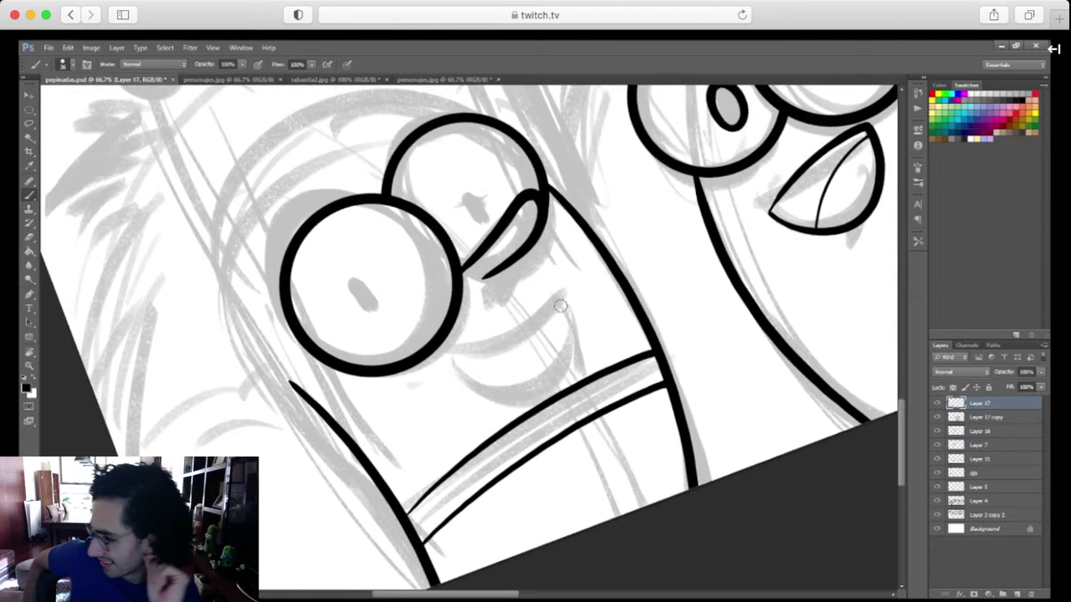
{"action": "mouse_move", "coordinate": [439, 378]}
{"action": "left_mouse_down"}
{"action": "mouse_move", "coordinate": [483, 322]}
{"action": "mouse_move", "coordinate": [557, 265]}
{"action": "left_mouse_up"}
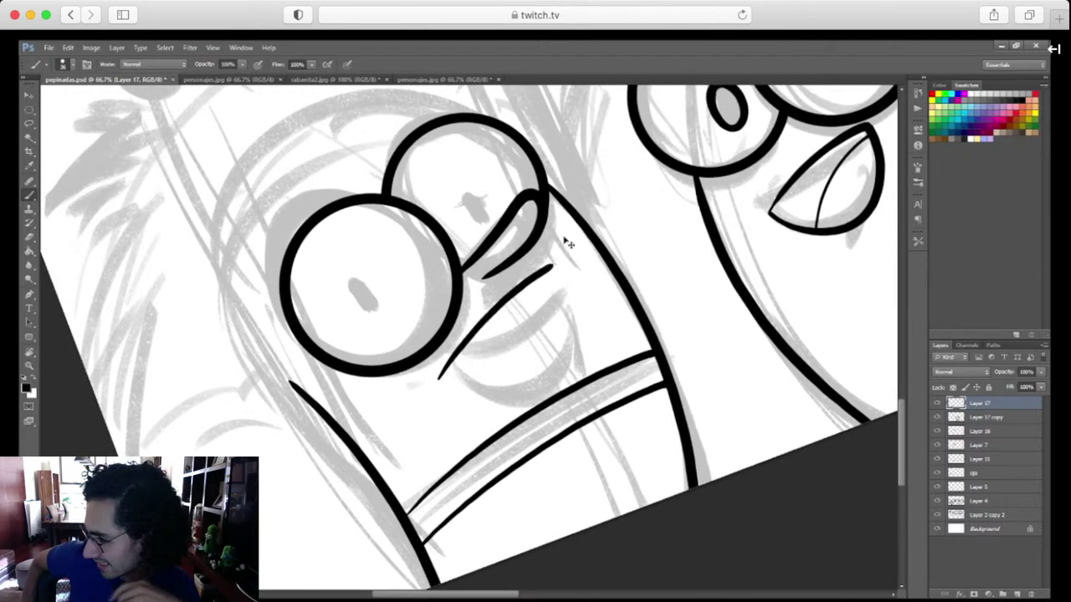
{"action": "key", "text": "ctrl+z"}
{"action": "left_click_drag", "start_coordinate": [428, 392], "coordinate": [543, 268]}
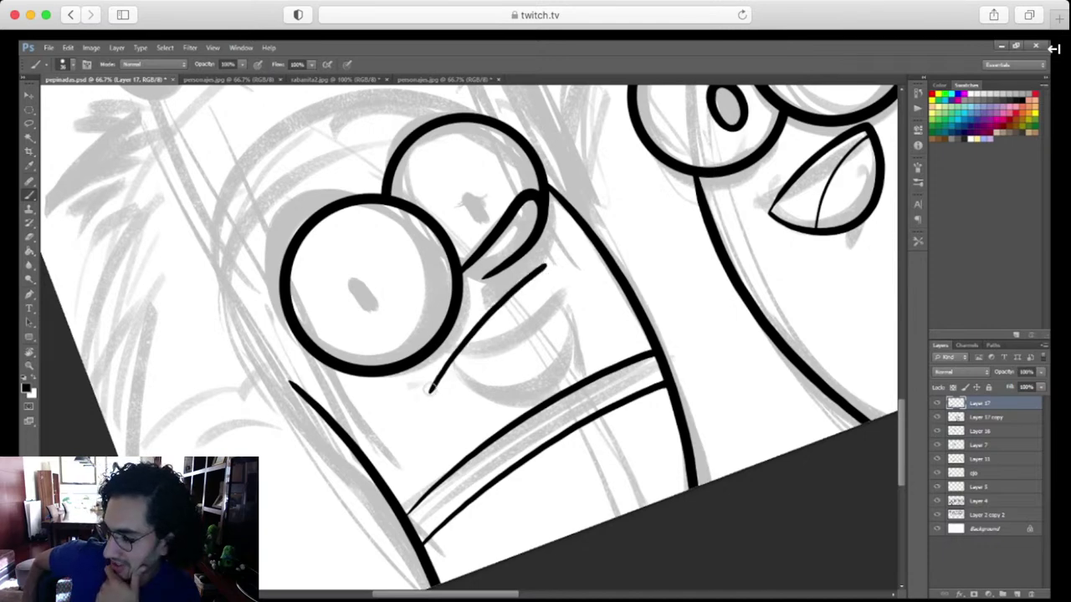
{"action": "mouse_move", "coordinate": [429, 389]}
{"action": "left_mouse_down"}
{"action": "mouse_move", "coordinate": [498, 401]}
{"action": "mouse_move", "coordinate": [548, 376]}
{"action": "mouse_move", "coordinate": [561, 333]}
{"action": "mouse_move", "coordinate": [544, 269]}
{"action": "left_mouse_up"}
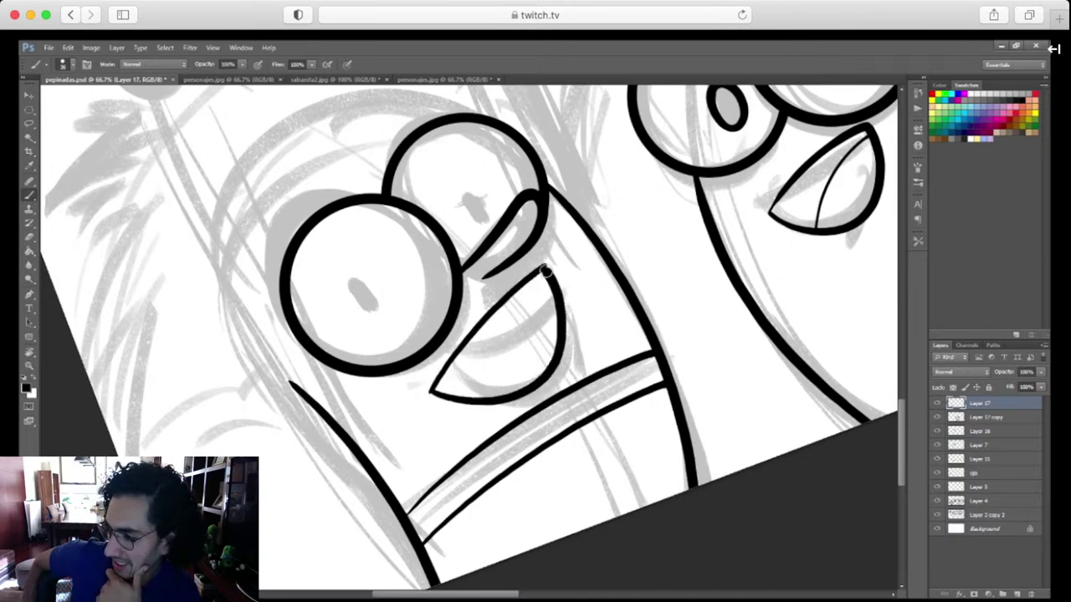
Reset the canvas rotation and ink a curved tongue line inside the leftmost character's mouth
{"action": "key", "text": "ctrl+minus"}
{"action": "key", "text": "ctrl+minus"}
{"action": "key", "text": "ctrl+minus"}
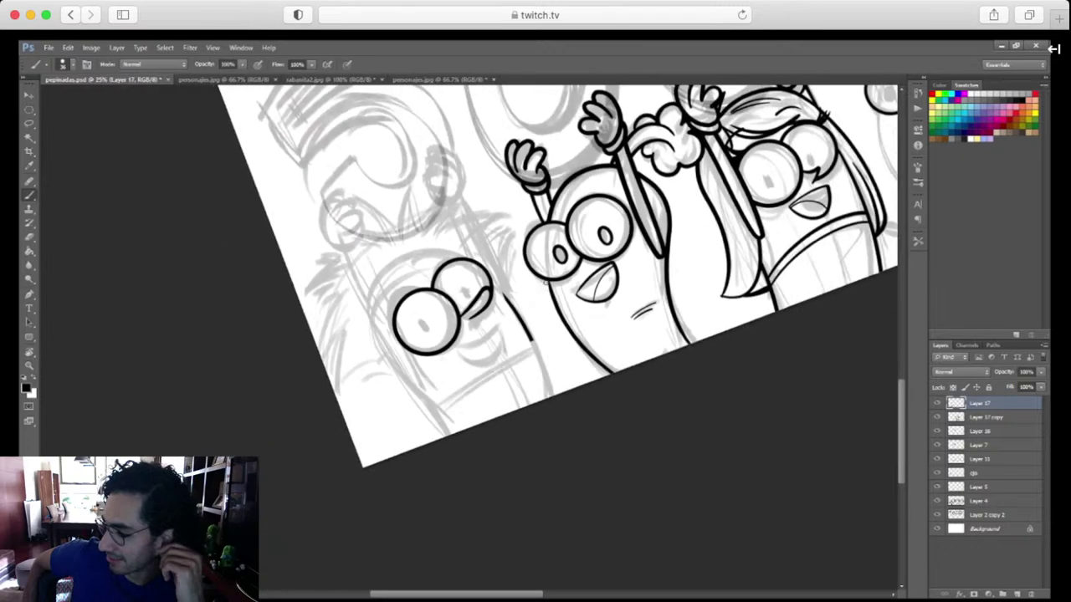
{"action": "key", "text": "r"}
{"action": "left_click_drag", "start_coordinate": [655, 457], "coordinate": [648, 476]}
{"action": "key", "text": "Escape"}
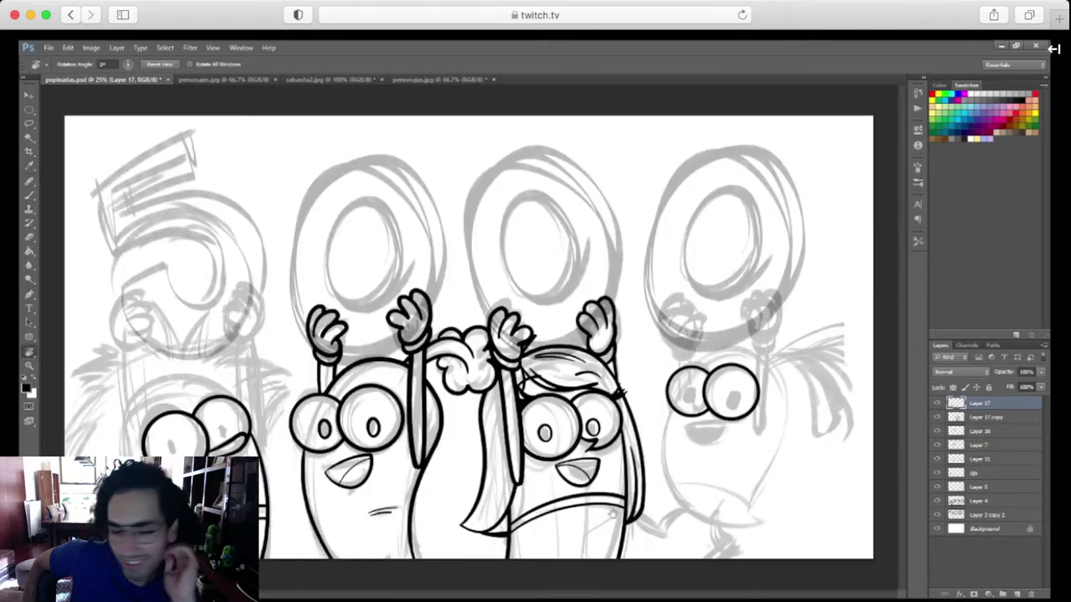
{"action": "key", "text": "ctrl+plus"}
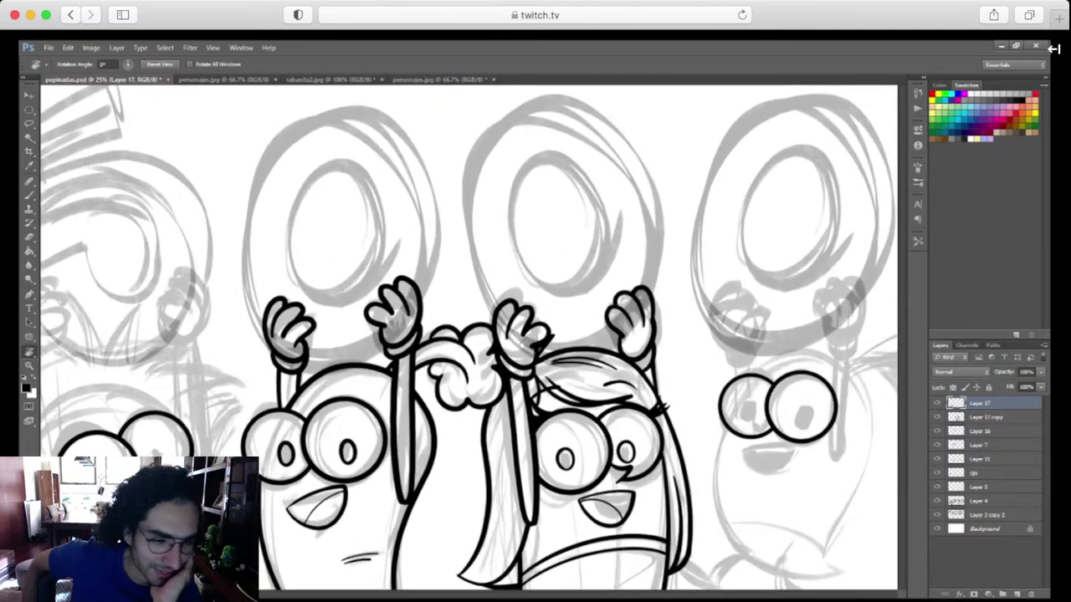
{"action": "left_click_drag", "start_coordinate": [368, 465], "coordinate": [660, 354]}
{"action": "key", "text": "ctrl+plus"}
{"action": "key", "text": "ctrl+plus"}
{"action": "key", "text": "ctrl+plus"}
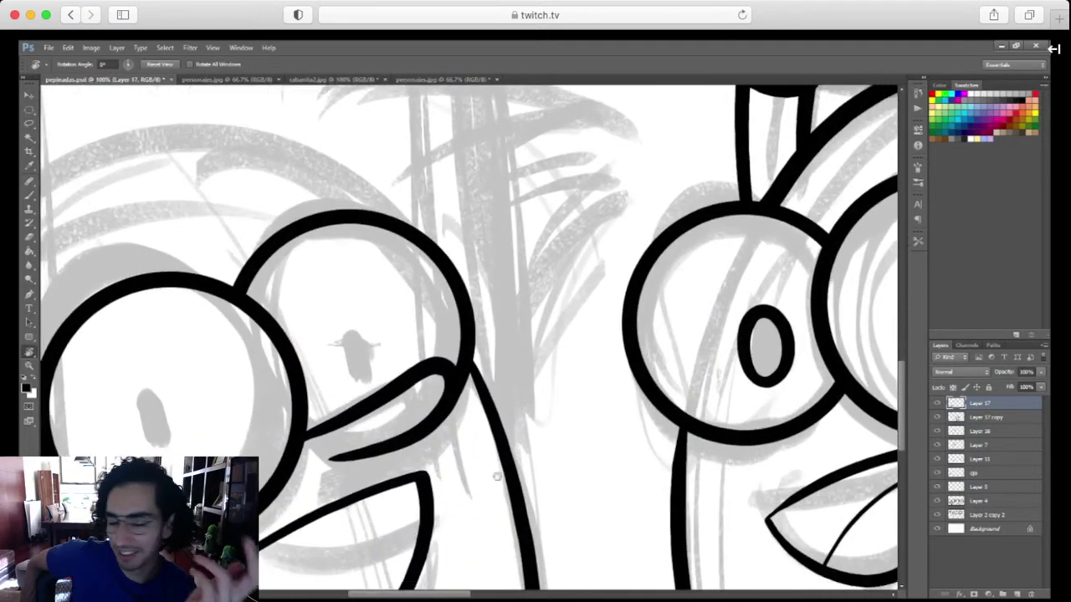
{"action": "left_click_drag", "start_coordinate": [474, 497], "coordinate": [645, 317]}
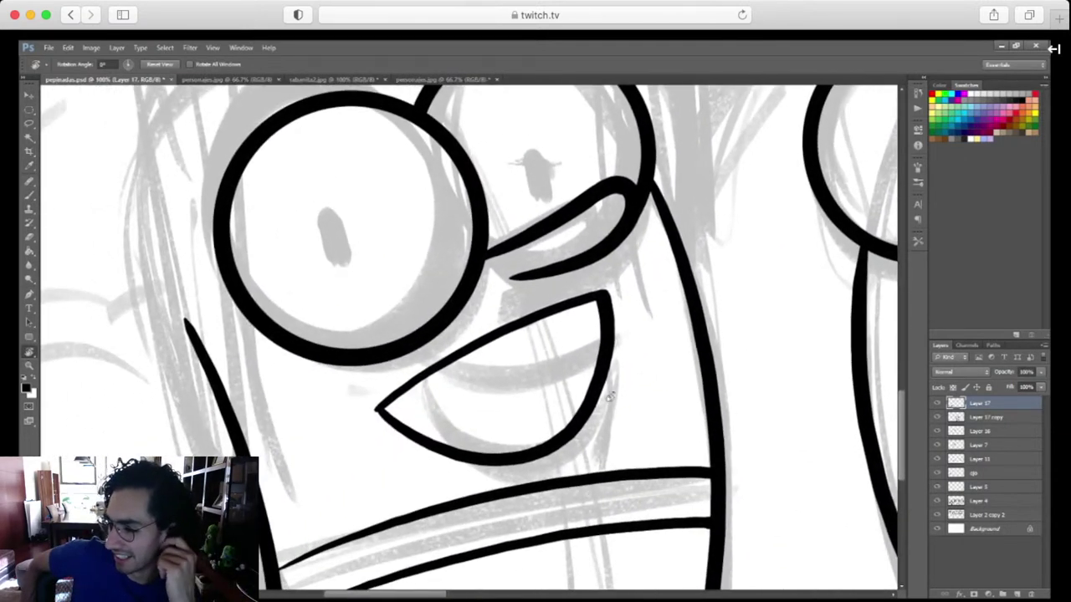
{"action": "key", "text": "b"}
{"action": "mouse_move", "coordinate": [575, 421]}
{"action": "left_mouse_down"}
{"action": "mouse_move", "coordinate": [568, 377]}
{"action": "mouse_move", "coordinate": [531, 344]}
{"action": "mouse_move", "coordinate": [490, 341]}
{"action": "left_mouse_up"}
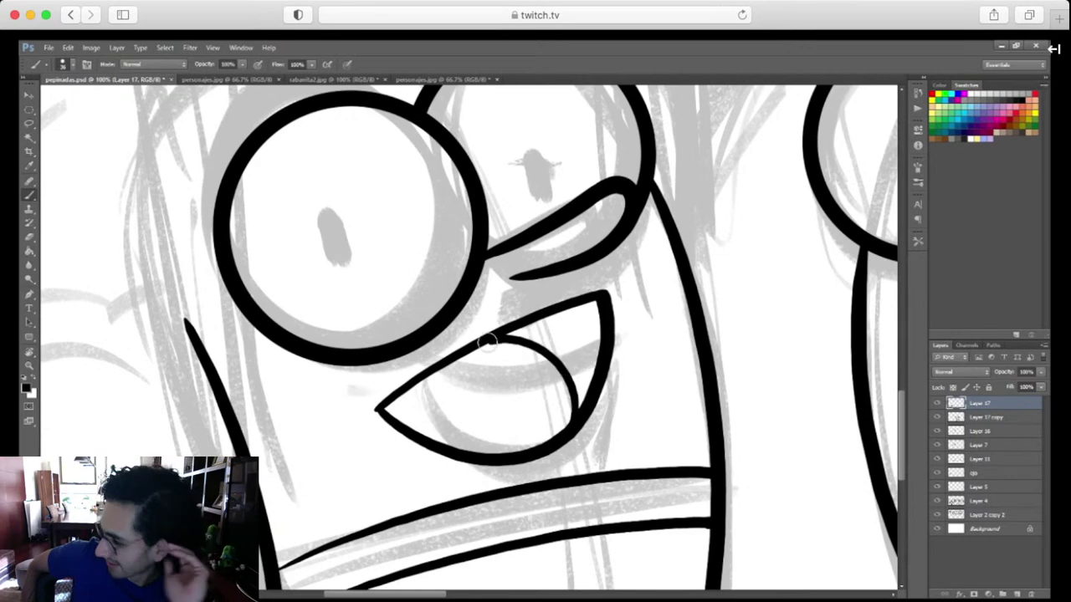
{"action": "key", "text": "ctrl+z"}
{"action": "mouse_move", "coordinate": [577, 415]}
{"action": "left_mouse_down"}
{"action": "mouse_move", "coordinate": [540, 351]}
{"action": "mouse_move", "coordinate": [468, 350]}
{"action": "left_mouse_up"}
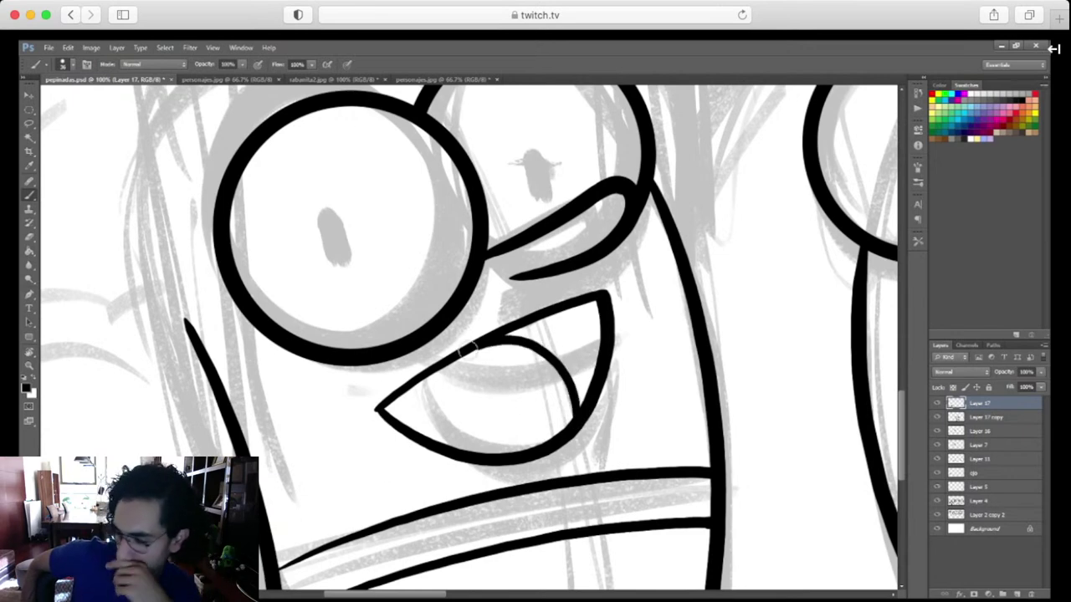
Examine the inked lineup and the character designs in the personajes.jpg and rabanita2.jpg reference images
{"action": "key", "text": "ctrl+minus"}
{"action": "key", "text": "ctrl+minus"}
{"action": "key", "text": "ctrl+minus"}
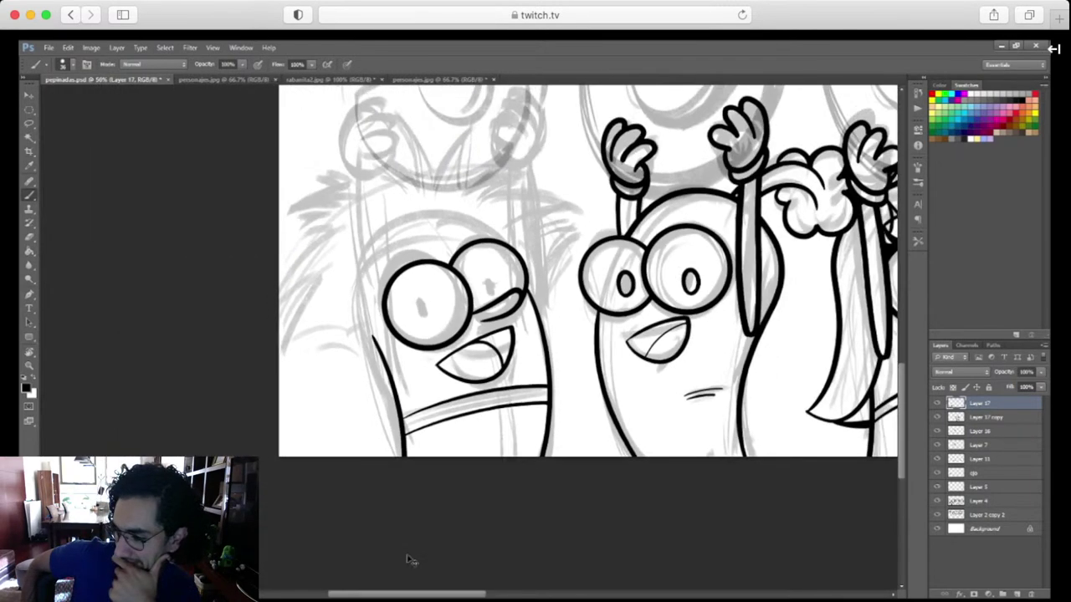
{"action": "left_click_drag", "start_coordinate": [644, 462], "coordinate": [625, 497]}
{"action": "scroll", "coordinate": [625, 497], "scroll_direction": "right", "scroll_amount": 10}
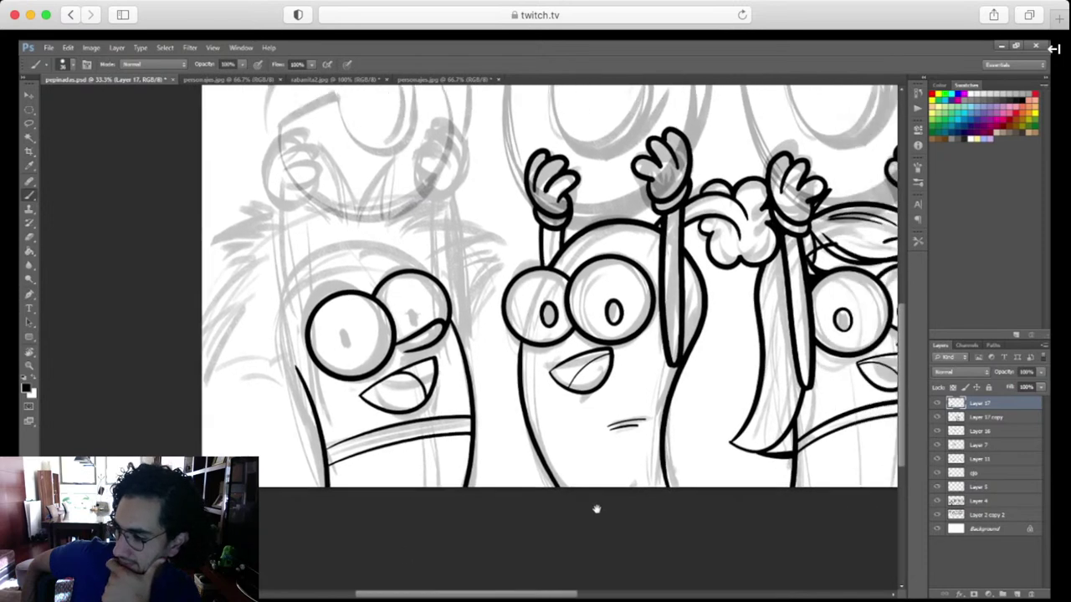
{"action": "scroll", "coordinate": [581, 495], "scroll_direction": "right", "scroll_amount": 10}
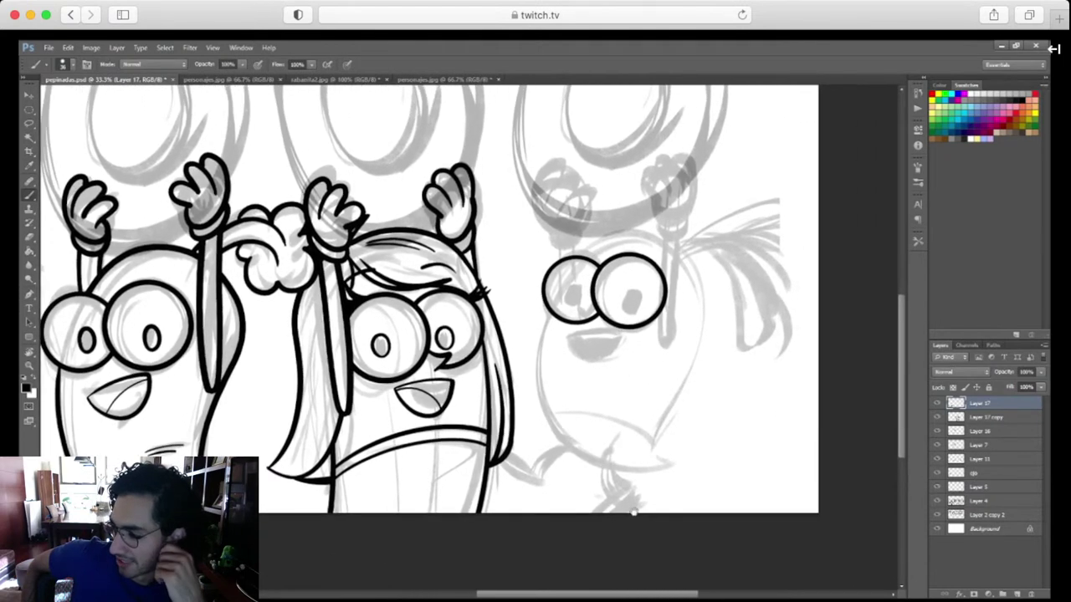
{"action": "left_click", "coordinate": [443, 80]}
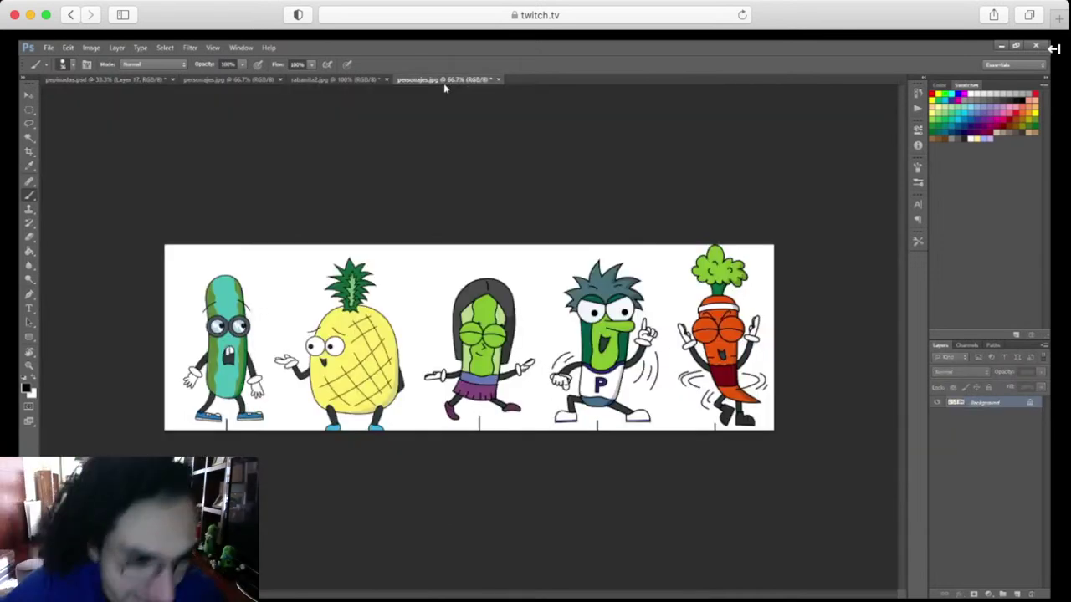
{"action": "left_click", "coordinate": [348, 83]}
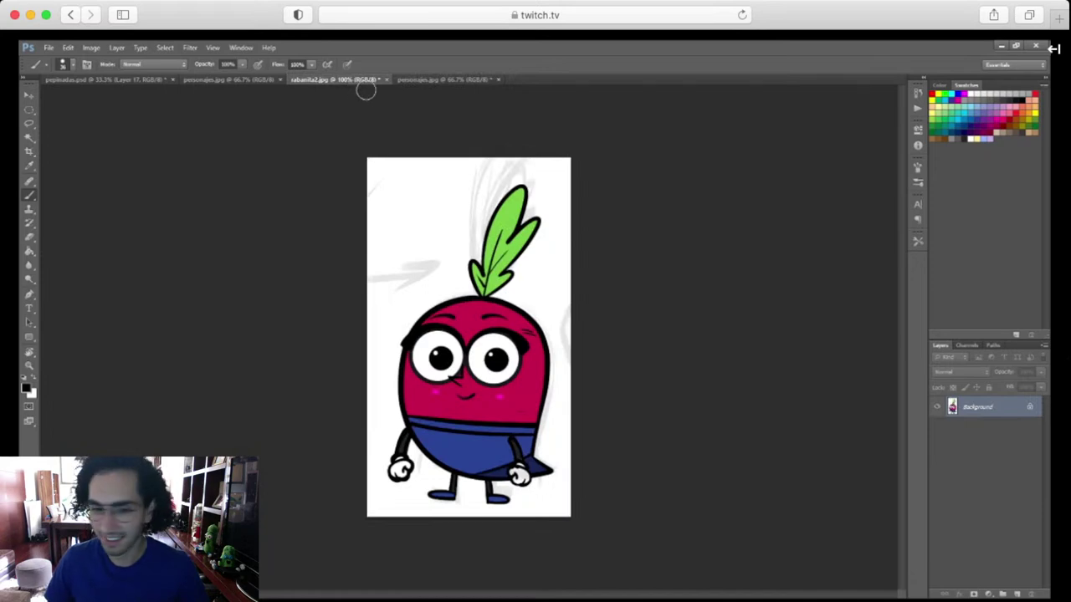
Show the stream chat on Twitch, look at its user list, and hide the chat again
{"action": "left_click", "coordinate": [1053, 48]}
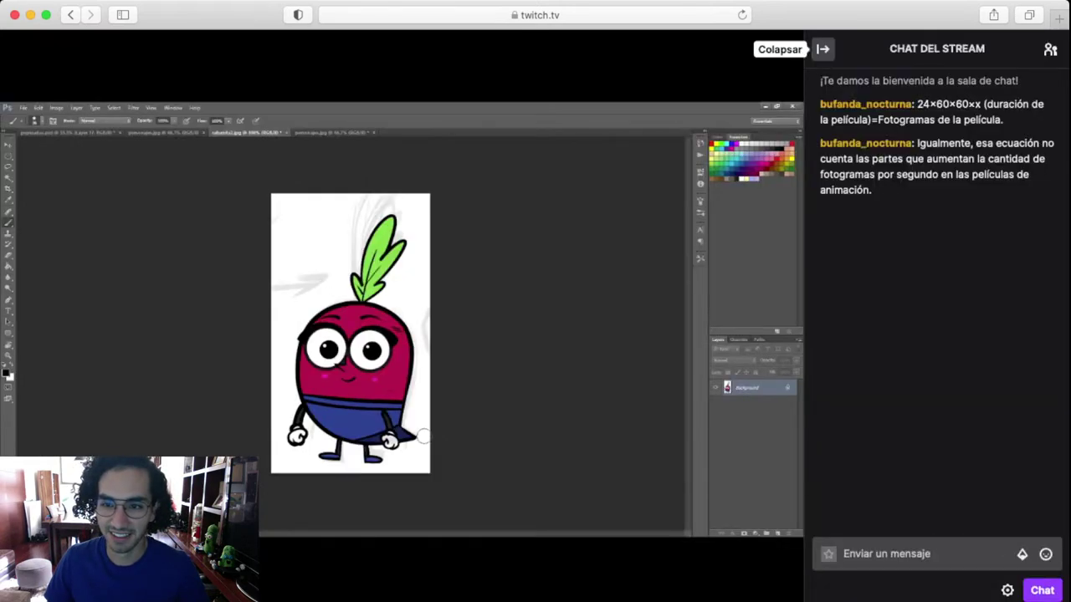
{"action": "left_click", "coordinate": [1049, 49]}
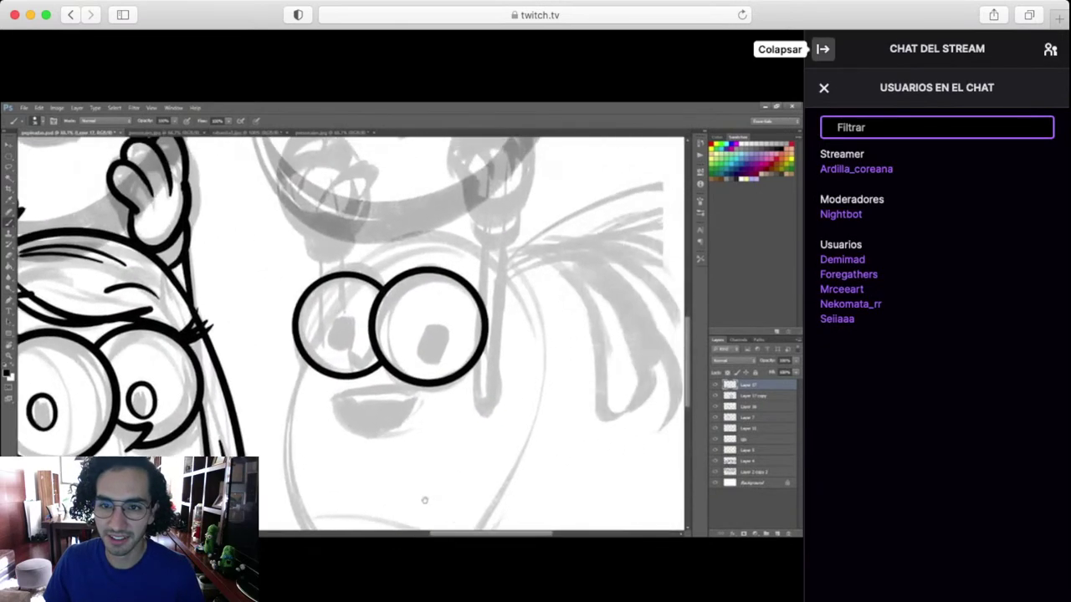
{"action": "left_click", "coordinate": [823, 48]}
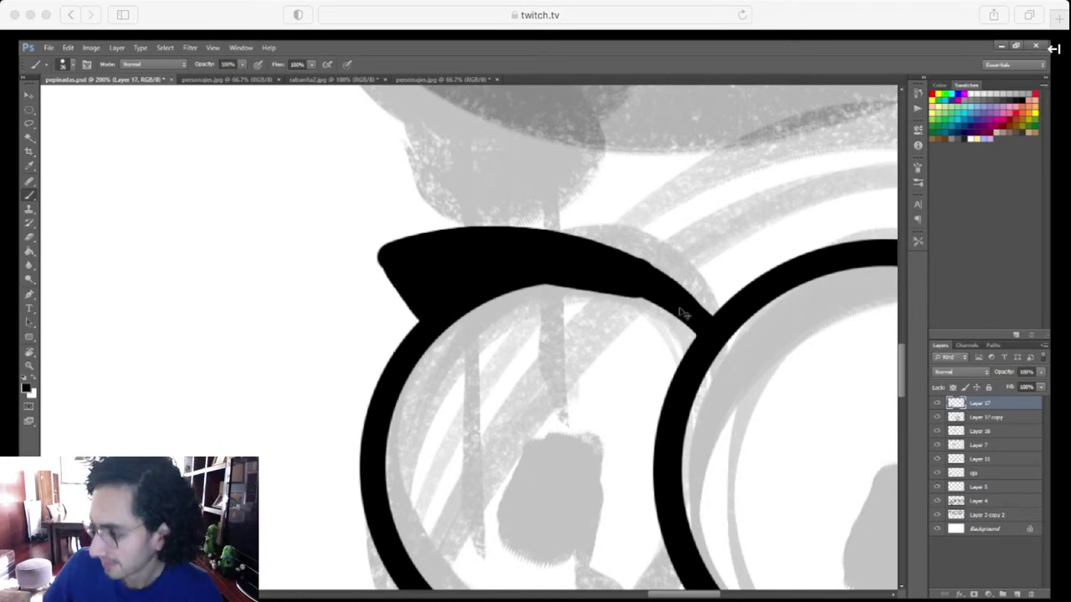
Thicken and smooth the lower edge of the black upper eyelid on the rightmost character's left-hand eye
{"action": "left_click_drag", "start_coordinate": [572, 259], "coordinate": [504, 282]}
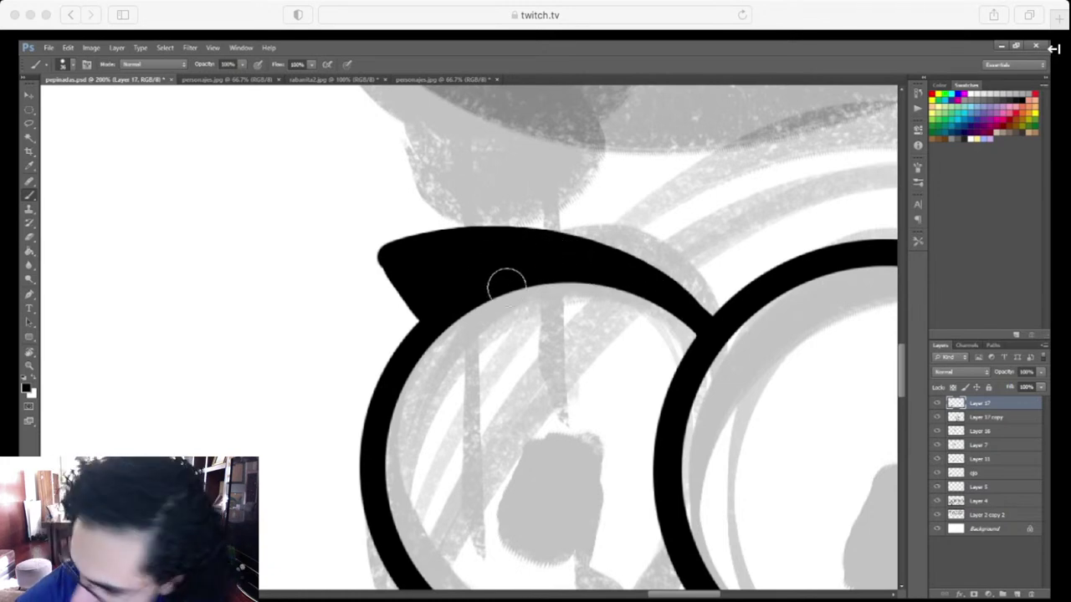
{"action": "scroll", "coordinate": [506, 291], "scroll_direction": "down", "scroll_amount": 3}
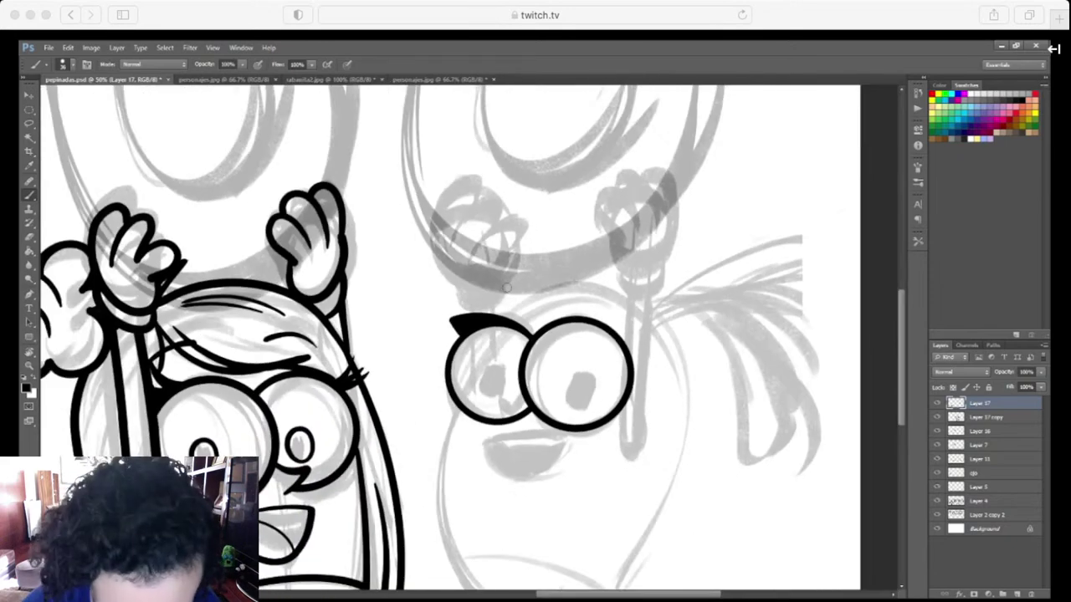
{"action": "scroll", "coordinate": [507, 288], "scroll_direction": "up", "scroll_amount": 2}
{"action": "scroll", "coordinate": [632, 554], "scroll_direction": "up", "scroll_amount": 3}
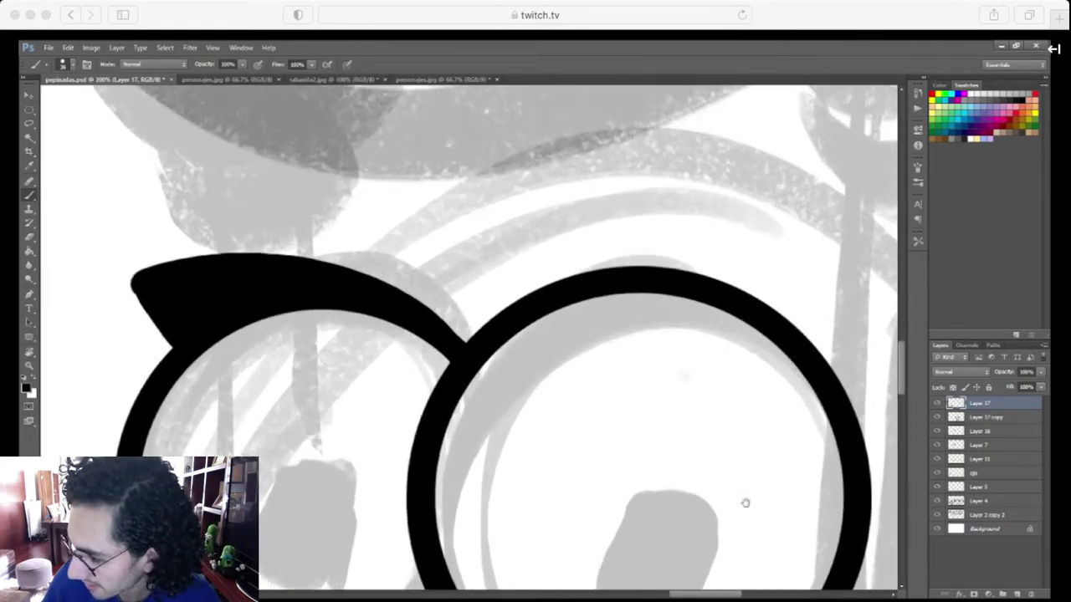
{"action": "left_click_drag", "start_coordinate": [745, 503], "coordinate": [604, 478]}
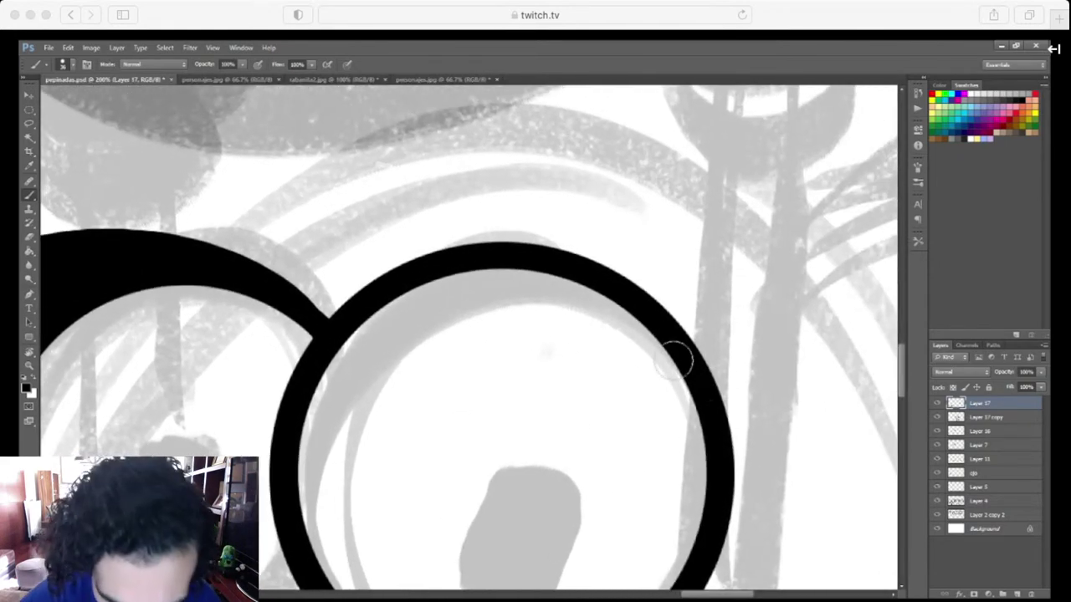
{"action": "left_click_drag", "start_coordinate": [322, 341], "coordinate": [745, 275]}
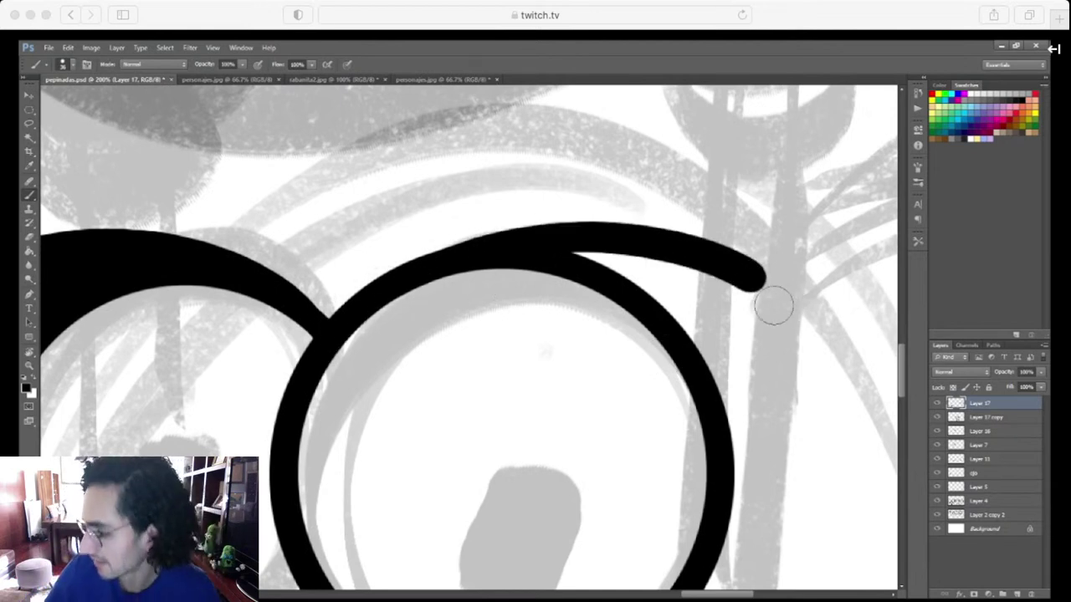
{"action": "key", "text": "ctrl+z"}
{"action": "mouse_move", "coordinate": [393, 286]}
{"action": "left_mouse_down"}
{"action": "mouse_move", "coordinate": [680, 266]}
{"action": "mouse_move", "coordinate": [762, 308]}
{"action": "left_mouse_up"}
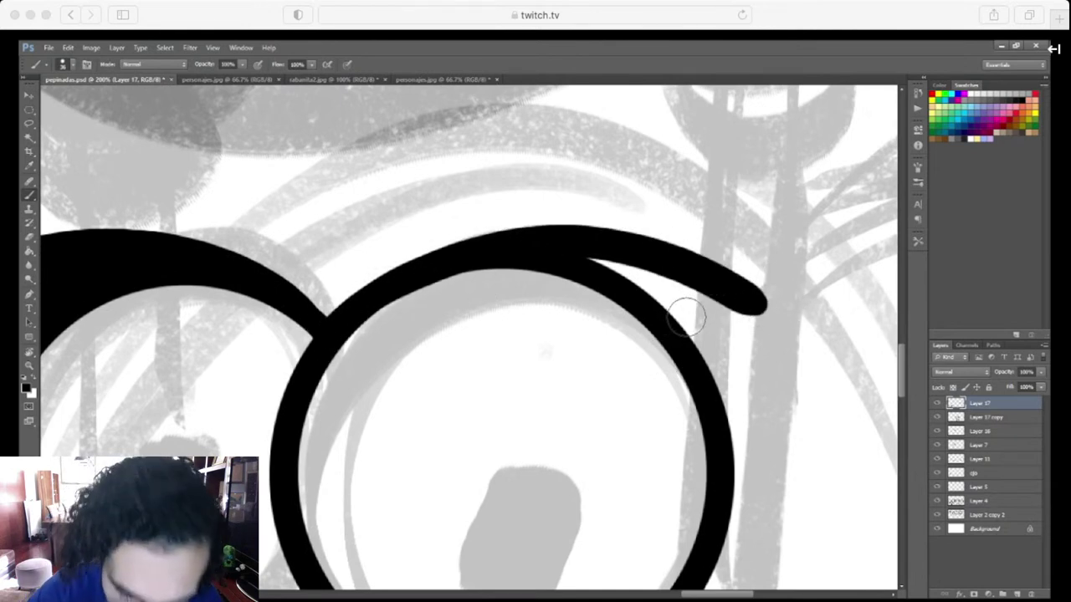
{"action": "key", "text": "ctrl+z"}
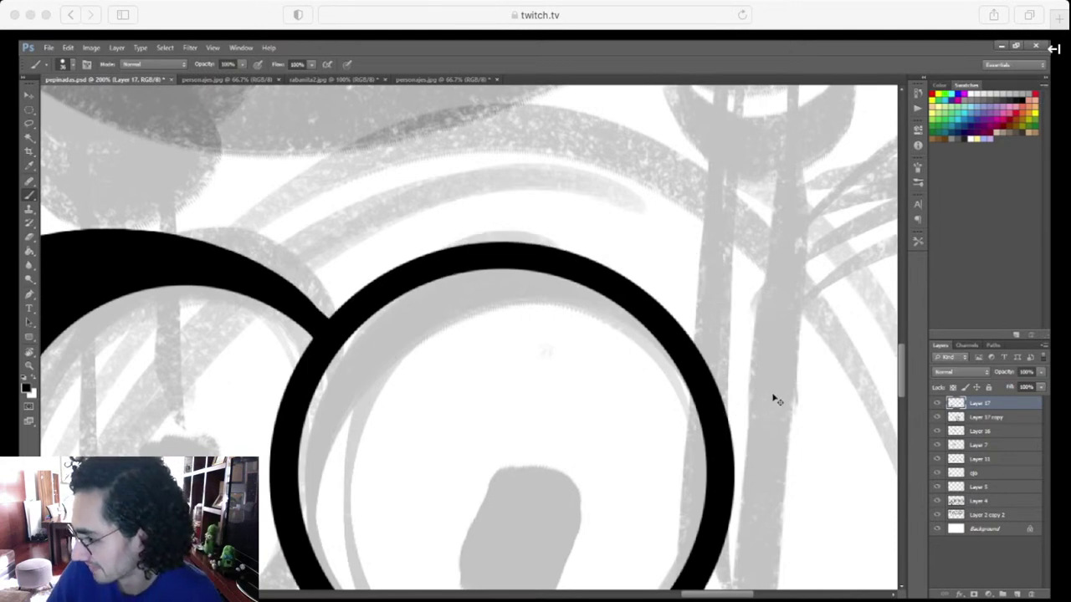
{"action": "mouse_move", "coordinate": [782, 406]}
{"action": "left_mouse_down"}
{"action": "mouse_move", "coordinate": [433, 249]}
{"action": "mouse_move", "coordinate": [408, 255]}
{"action": "left_mouse_up"}
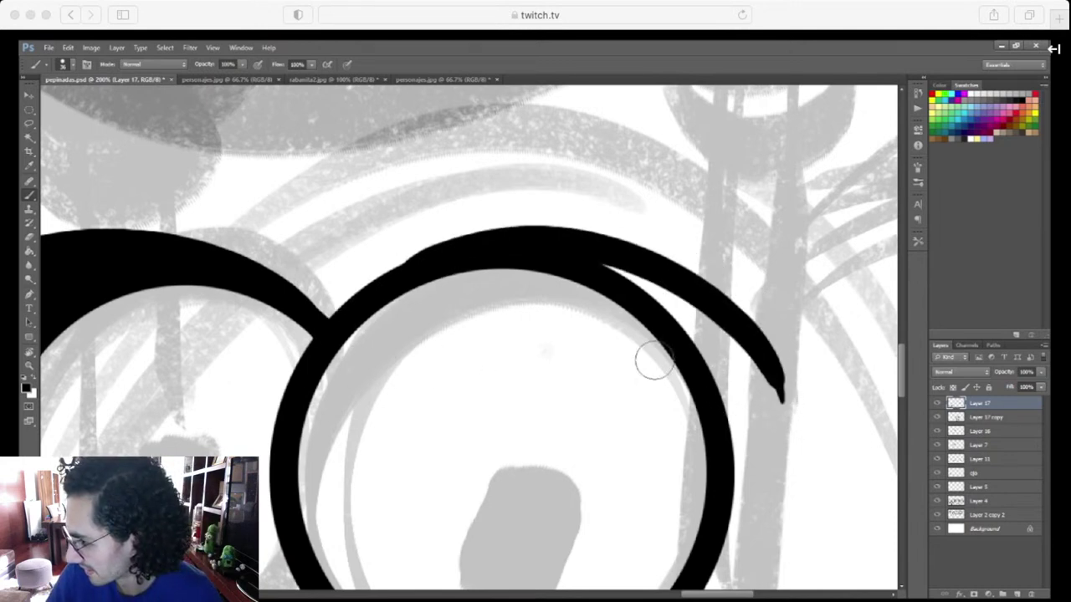
{"action": "key", "text": "ctrl+z"}
Ink a thick black upper eyelid over the rightmost character's right-hand eye, extending past the outer edge and closed at its tip
{"action": "mouse_move", "coordinate": [776, 396]}
{"action": "left_mouse_down"}
{"action": "mouse_move", "coordinate": [724, 310]}
{"action": "mouse_move", "coordinate": [519, 233]}
{"action": "mouse_move", "coordinate": [318, 343]}
{"action": "left_mouse_up"}
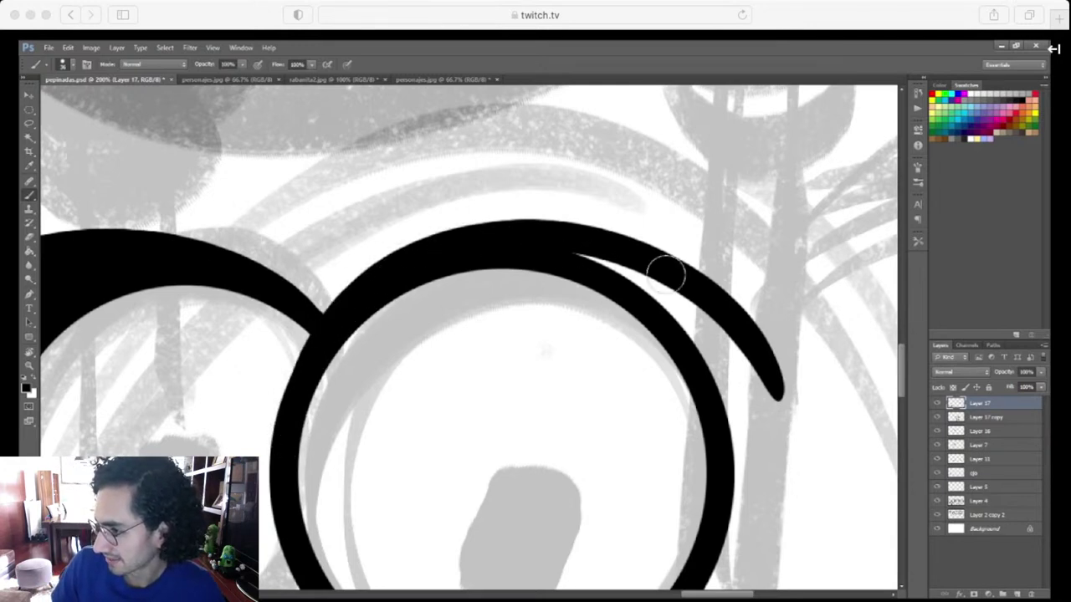
{"action": "left_click_drag", "start_coordinate": [730, 434], "coordinate": [773, 394]}
{"action": "key", "text": "ctrl+z"}
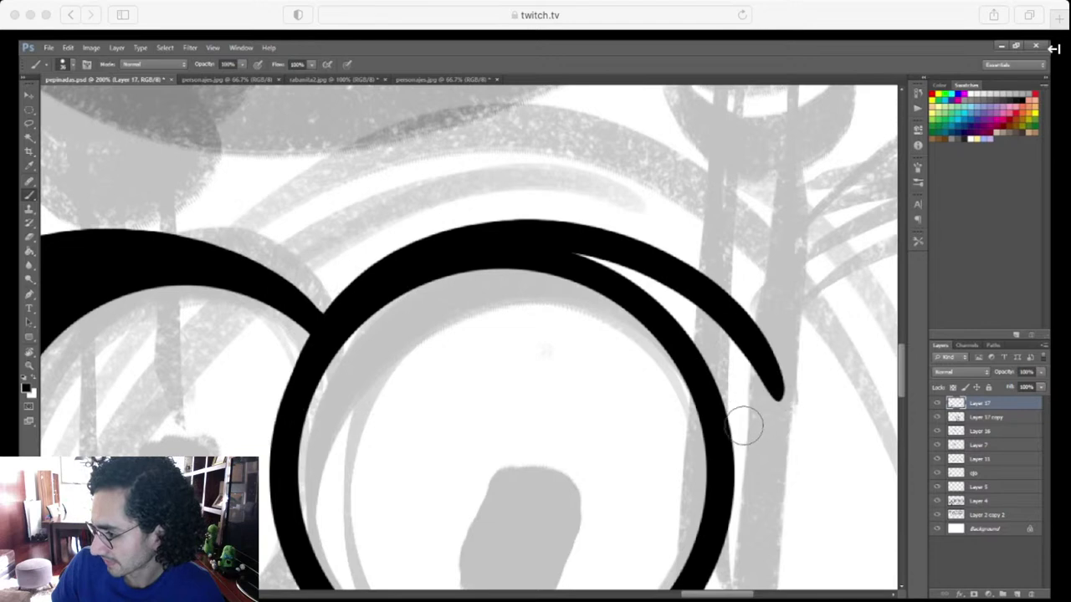
{"action": "mouse_move", "coordinate": [727, 427]}
{"action": "left_mouse_down"}
{"action": "mouse_move", "coordinate": [770, 396]}
{"action": "mouse_move", "coordinate": [719, 406]}
{"action": "mouse_move", "coordinate": [733, 381]}
{"action": "mouse_move", "coordinate": [684, 324]}
{"action": "mouse_move", "coordinate": [732, 353]}
{"action": "mouse_move", "coordinate": [681, 306]}
{"action": "mouse_move", "coordinate": [603, 262]}
{"action": "mouse_move", "coordinate": [549, 266]}
{"action": "left_mouse_up"}
{"action": "key", "text": "ctrl+minus"}
{"action": "key", "text": "ctrl+minus"}
{"action": "key", "text": "ctrl+minus"}
{"action": "key", "text": "ctrl+minus"}
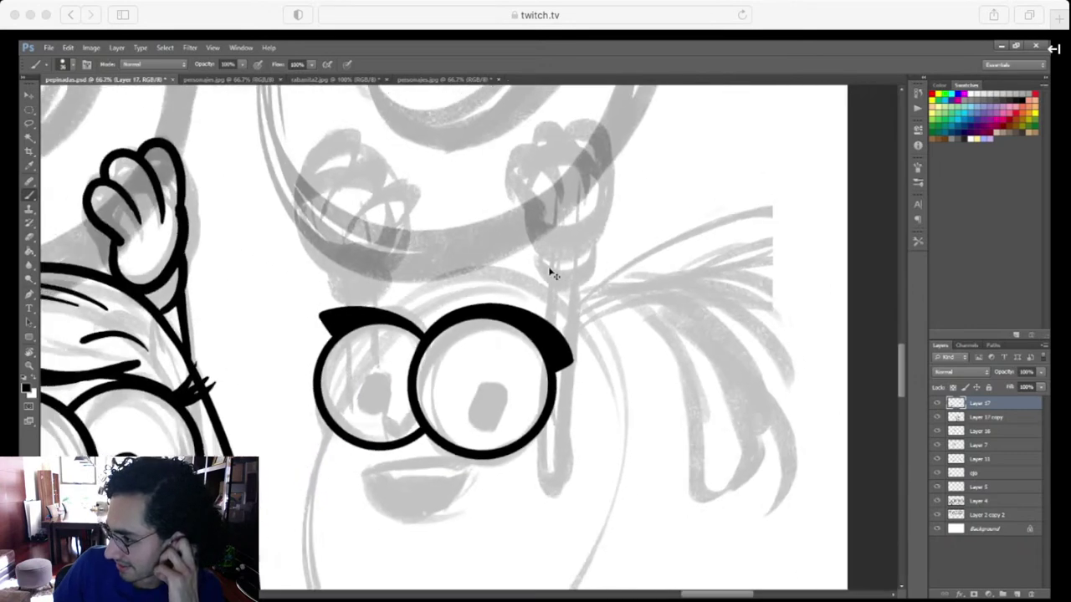
Enlarge the brush and stamp a solid black round pupil in the rightmost character's right-hand eye
{"action": "key", "text": "ctrl+plus"}
{"action": "key", "text": "ctrl+plus"}
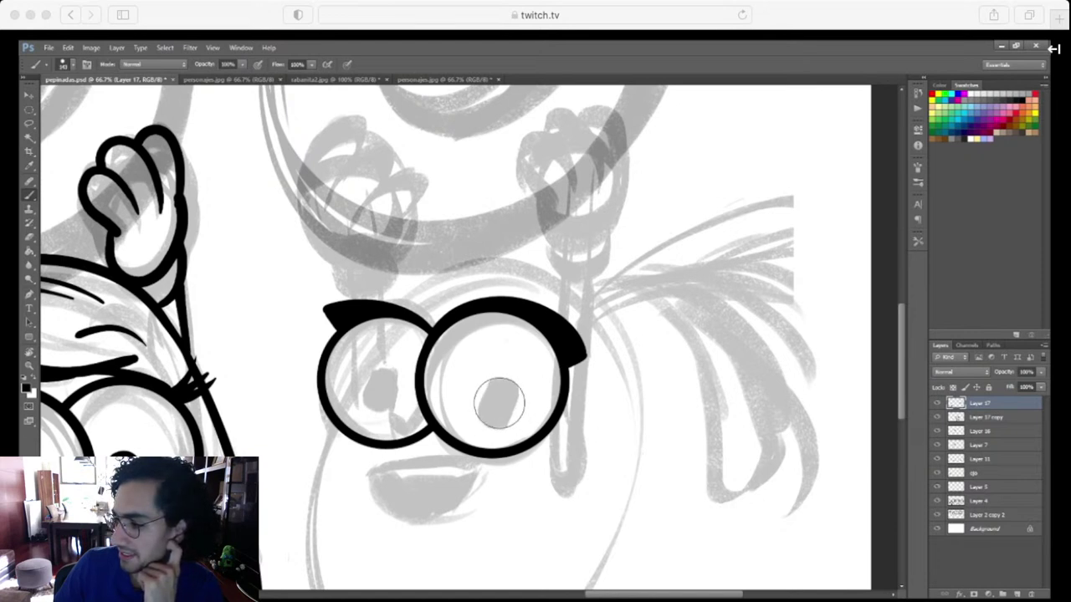
{"action": "left_click", "coordinate": [500, 403]}
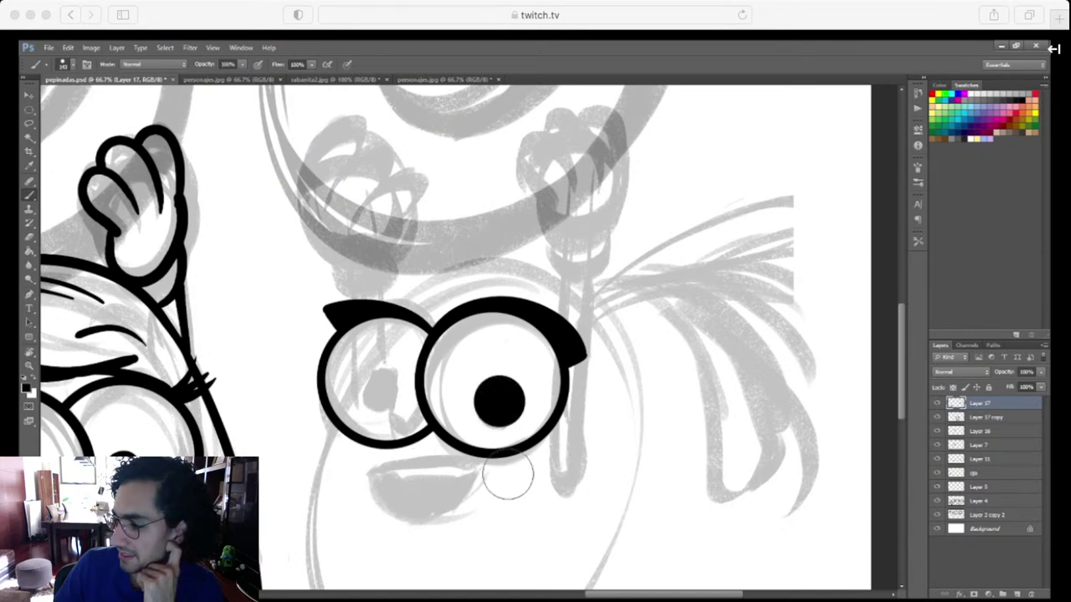
{"action": "key", "text": "v"}
{"action": "left_click_drag", "start_coordinate": [491, 414], "coordinate": [394, 406]}
{"action": "key", "text": "ctrl+z"}
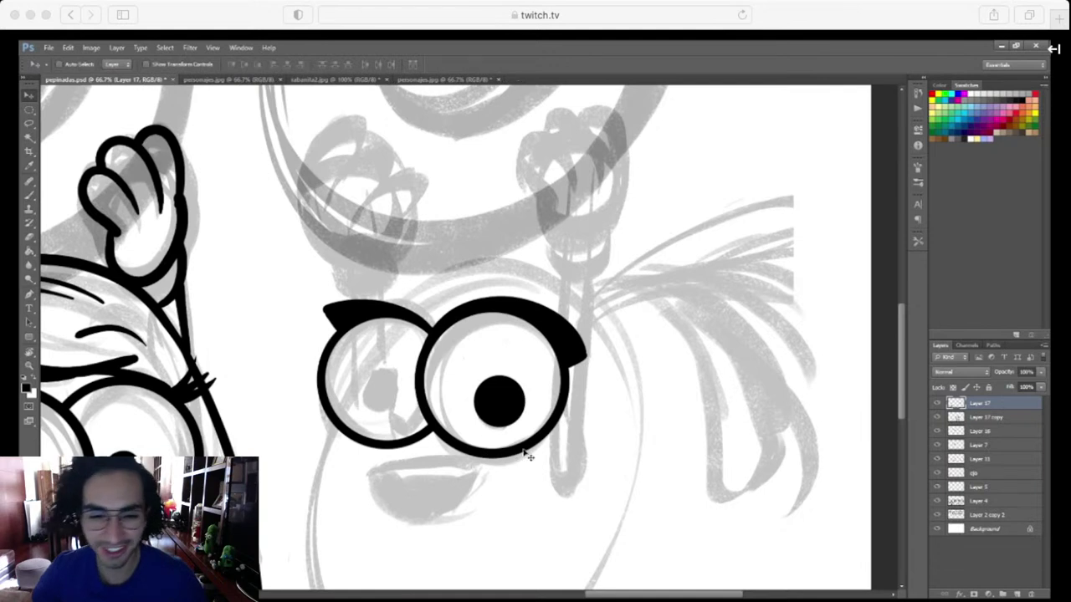
{"action": "left_click", "coordinate": [936, 403]}
{"action": "left_click", "coordinate": [936, 404]}
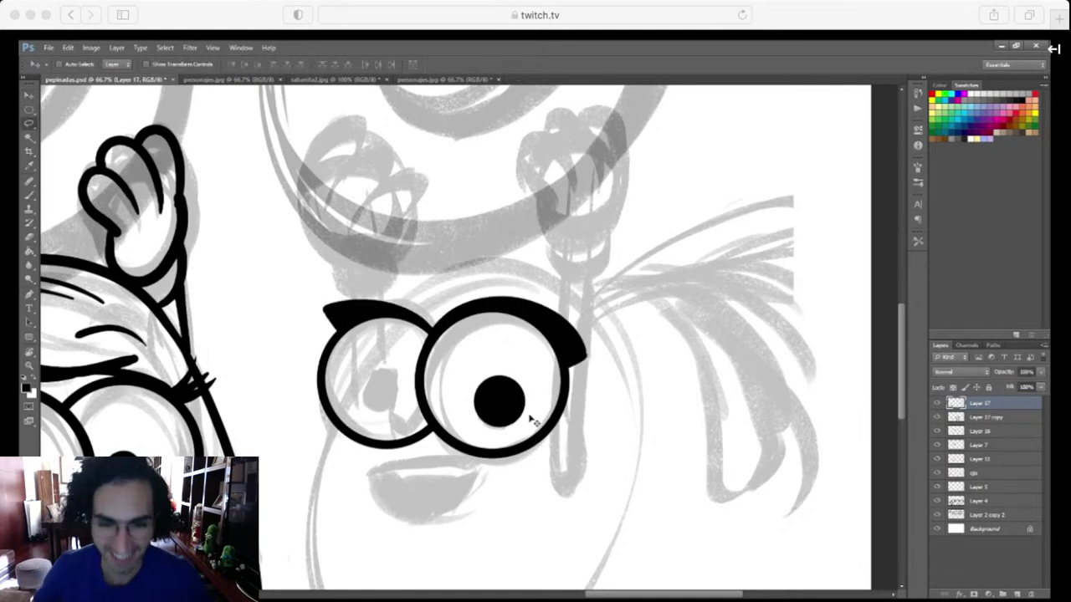
Select the finished pupil with the Lasso and place a copy of it in the rightmost character's left-hand eye
{"action": "key", "text": "l"}
{"action": "mouse_move", "coordinate": [532, 418]}
{"action": "left_mouse_down"}
{"action": "mouse_move", "coordinate": [457, 379]}
{"action": "mouse_move", "coordinate": [542, 406]}
{"action": "mouse_move", "coordinate": [395, 405]}
{"action": "left_mouse_up"}
{"action": "key", "text": "v"}
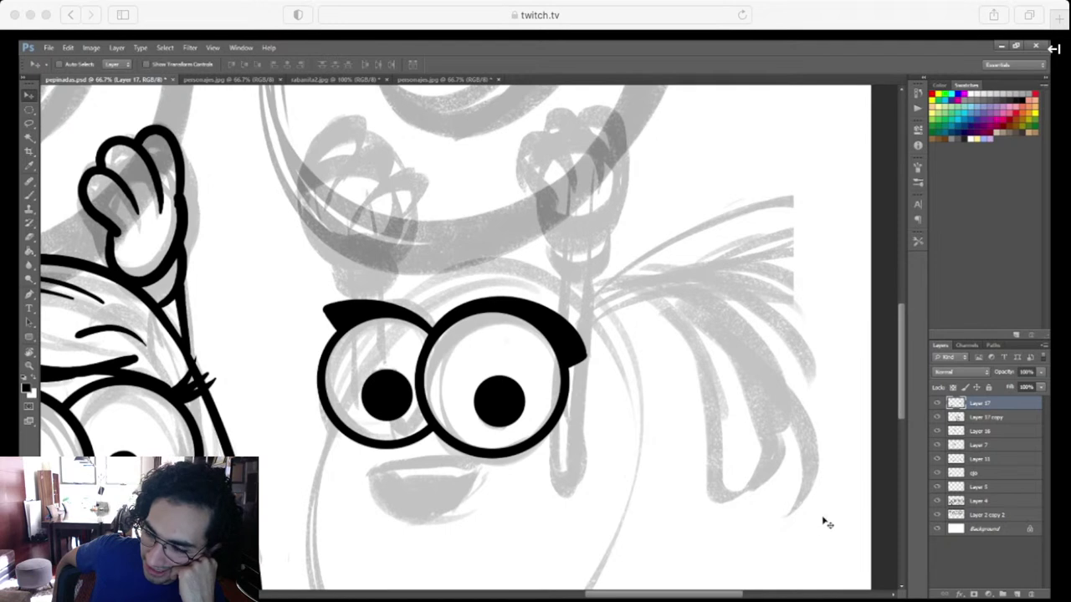
Add a small white highlight dot to the upper left of each of the rightmost character's pupils
{"action": "key", "text": "x"}
{"action": "key", "text": "b"}
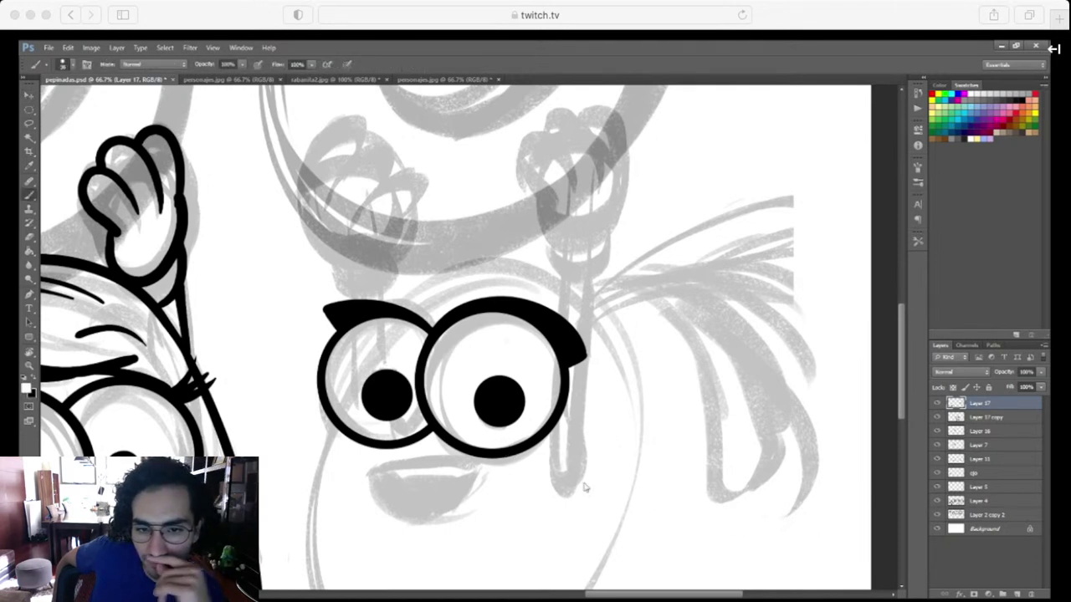
{"action": "left_click", "coordinate": [487, 393]}
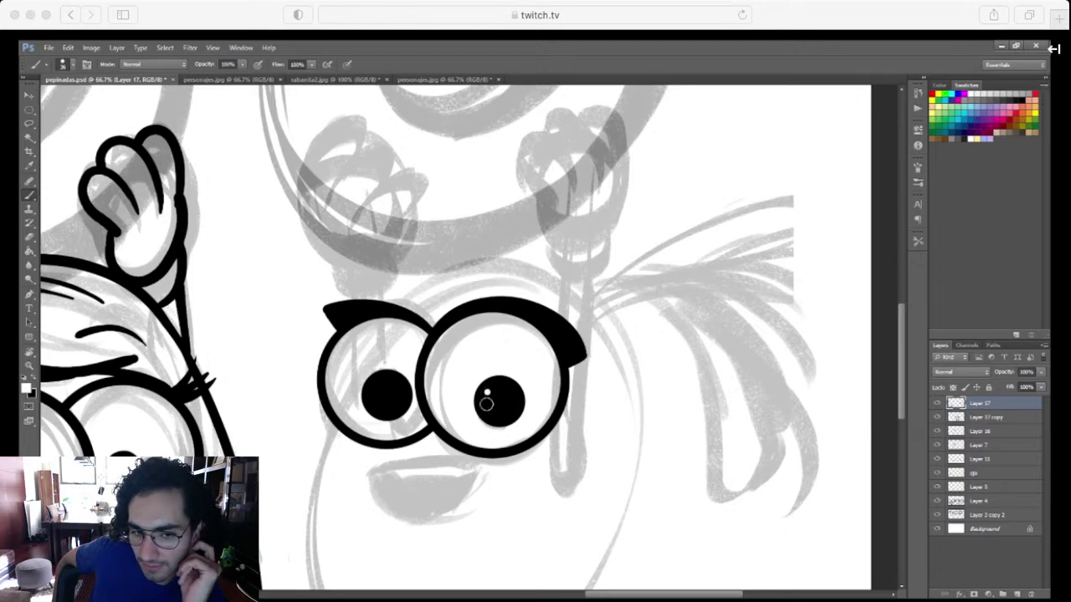
{"action": "left_click", "coordinate": [374, 384]}
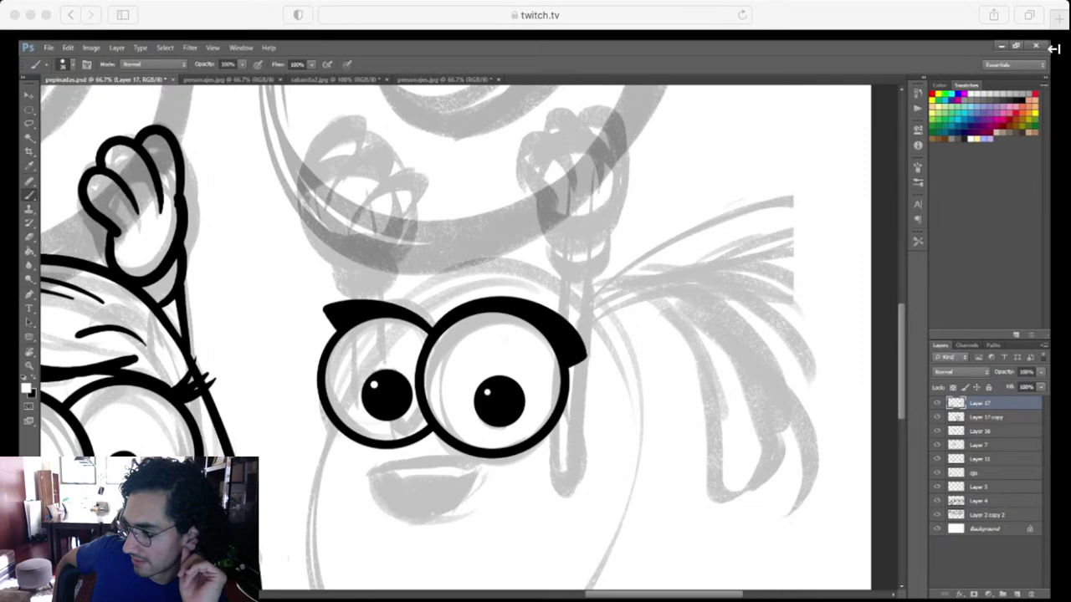
Check what Layer 17 contains and merge it with Layer 17 copy
{"action": "key", "text": "ctrl+minus"}
{"action": "key", "text": "ctrl+minus"}
{"action": "key", "text": "ctrl+minus"}
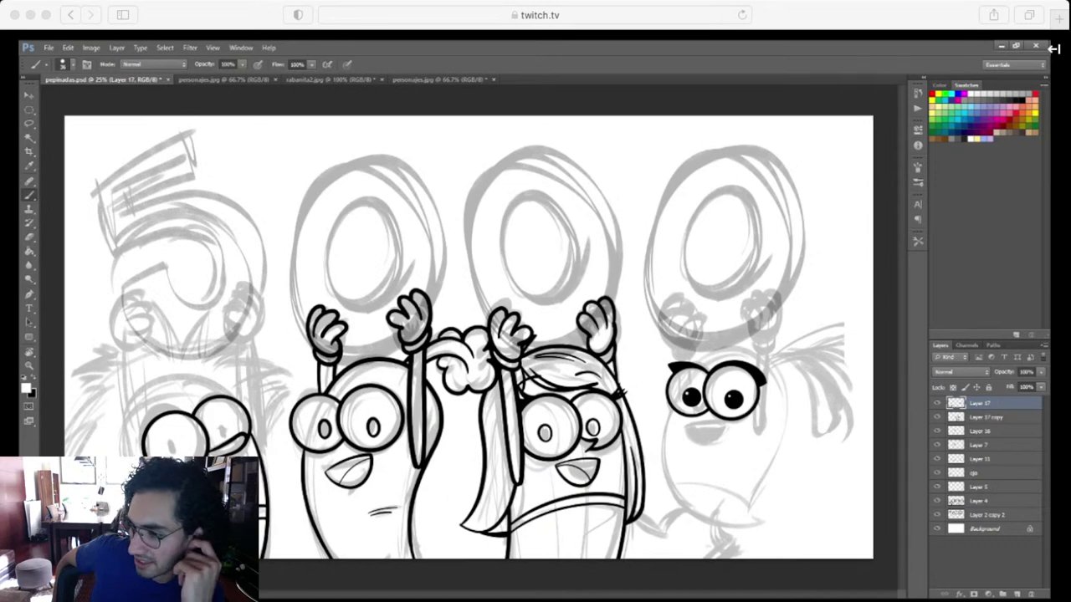
{"action": "left_click", "coordinate": [938, 404]}
{"action": "left_click", "coordinate": [938, 404]}
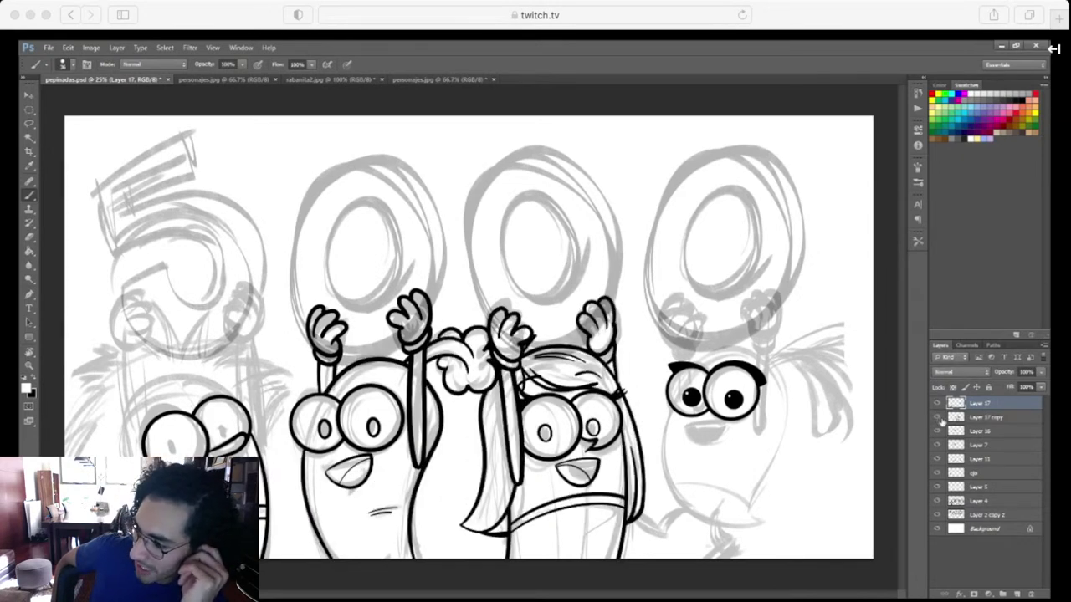
{"action": "left_click", "coordinate": [984, 420], "text": "shift"}
{"action": "key", "text": "ctrl+e"}
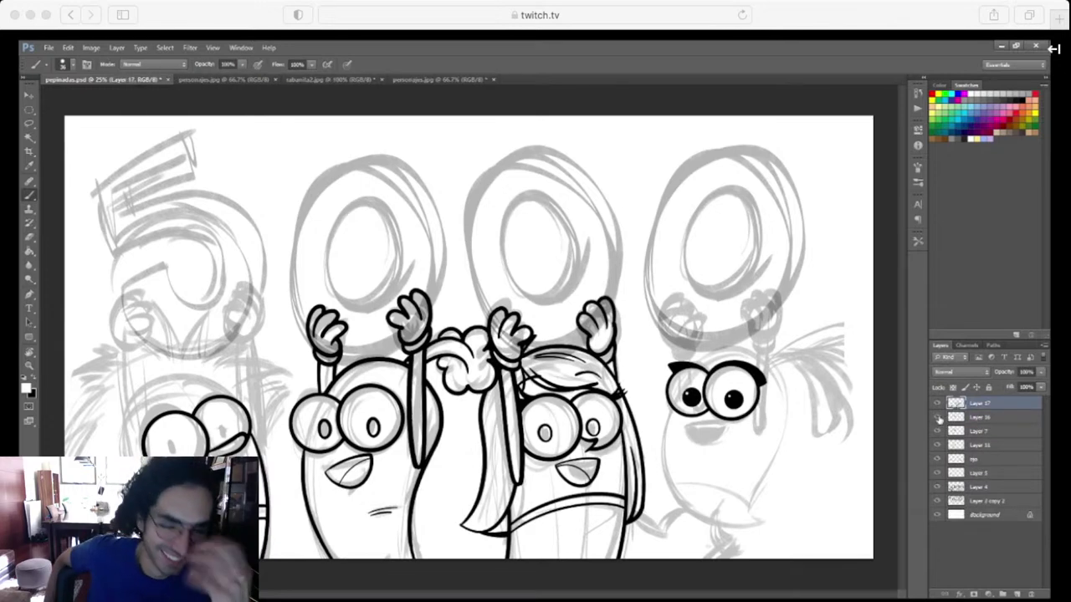
Check the contents of Layer 16 and Layer 7 and merge both with Layer 17
{"action": "left_click", "coordinate": [981, 418]}
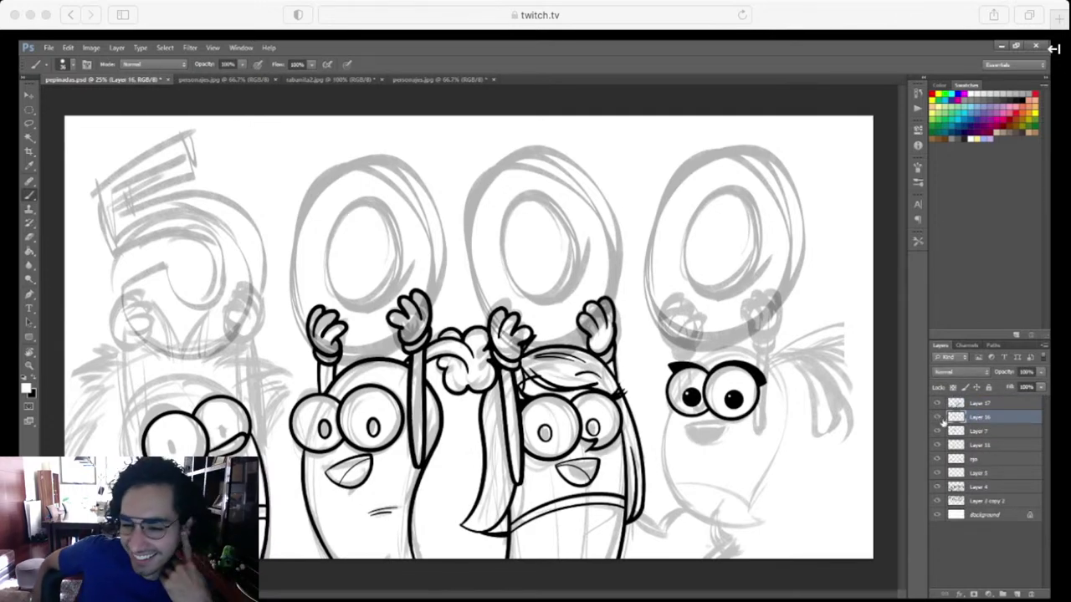
{"action": "left_click", "coordinate": [977, 430]}
{"action": "left_click", "coordinate": [938, 431]}
{"action": "left_click", "coordinate": [937, 431]}
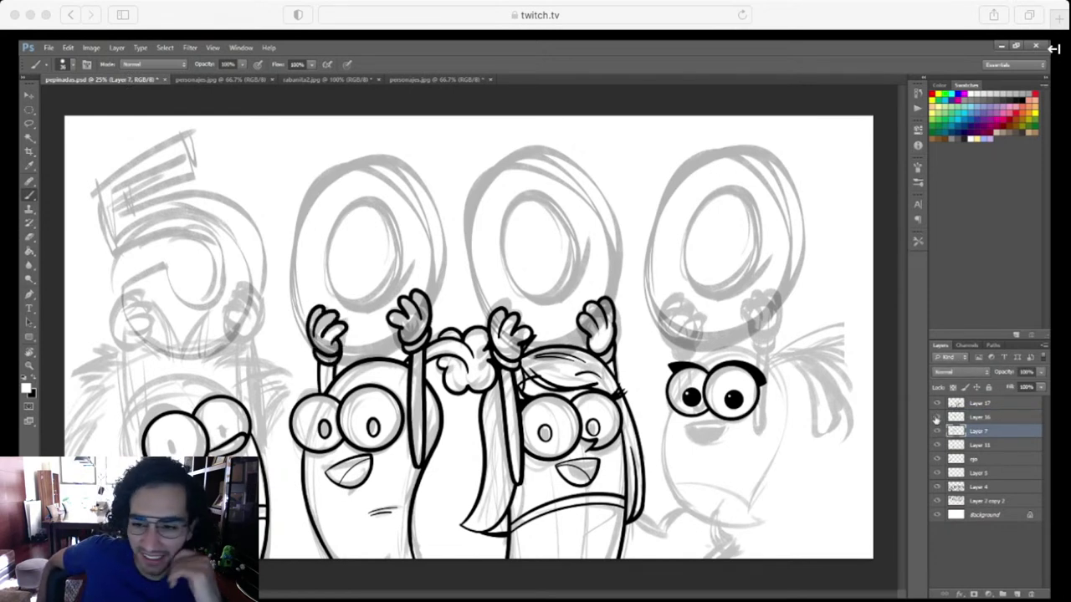
{"action": "left_click", "coordinate": [981, 417]}
{"action": "left_click", "coordinate": [955, 418], "text": "ctrl"}
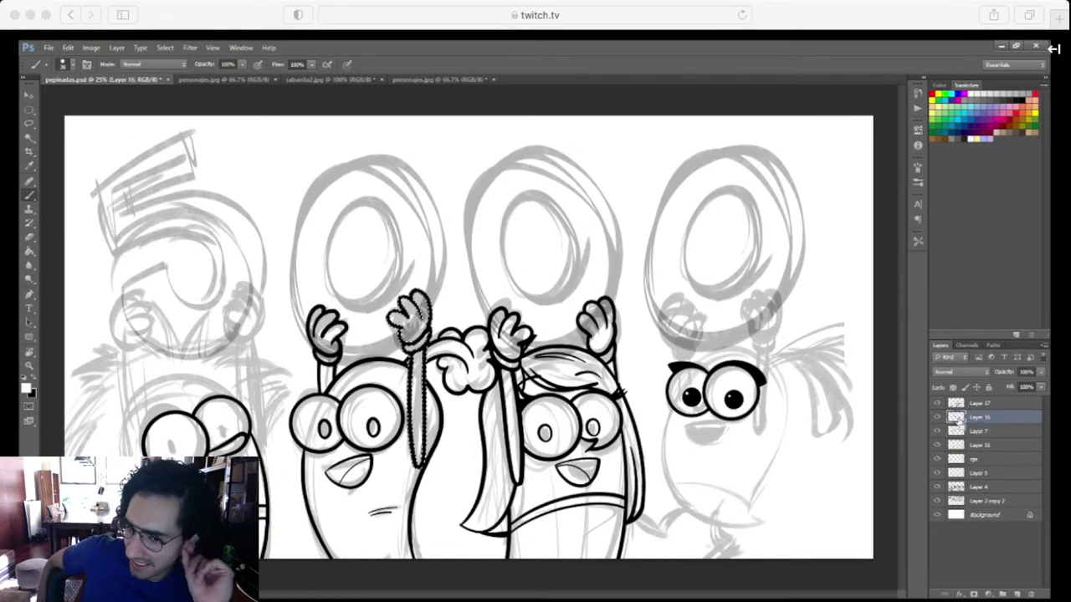
{"action": "left_click", "coordinate": [983, 432]}
{"action": "left_click", "coordinate": [980, 406], "text": "shift"}
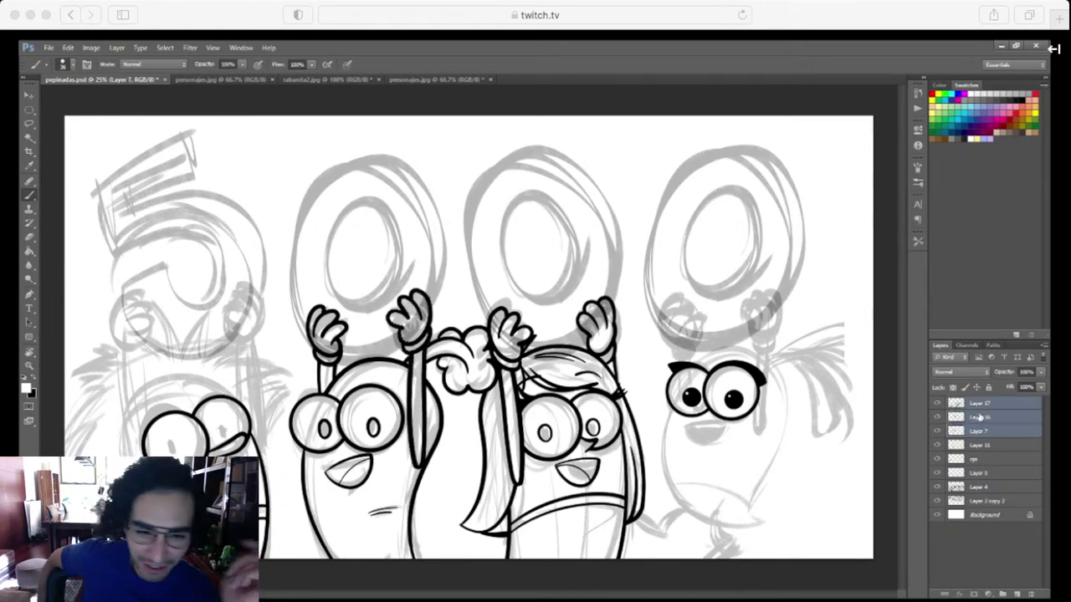
{"action": "key", "text": "ctrl+e"}
Inspect what Layer 17 and Layer 11 contain by toggling their visibility, and select both layers
{"action": "left_click", "coordinate": [938, 404]}
{"action": "left_click", "coordinate": [937, 404]}
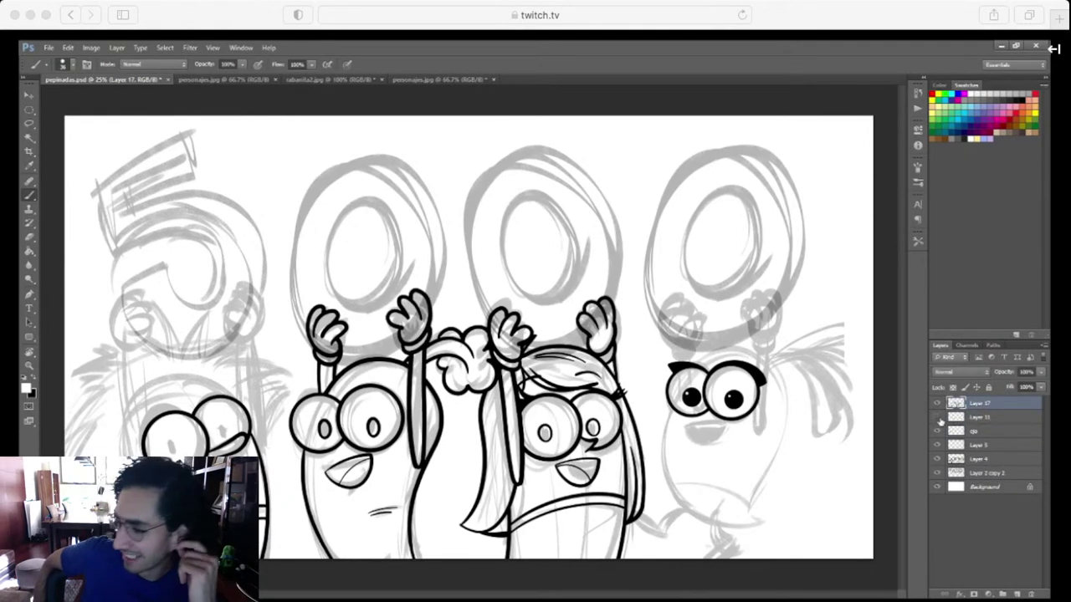
{"action": "left_click", "coordinate": [937, 417]}
{"action": "left_click", "coordinate": [938, 417]}
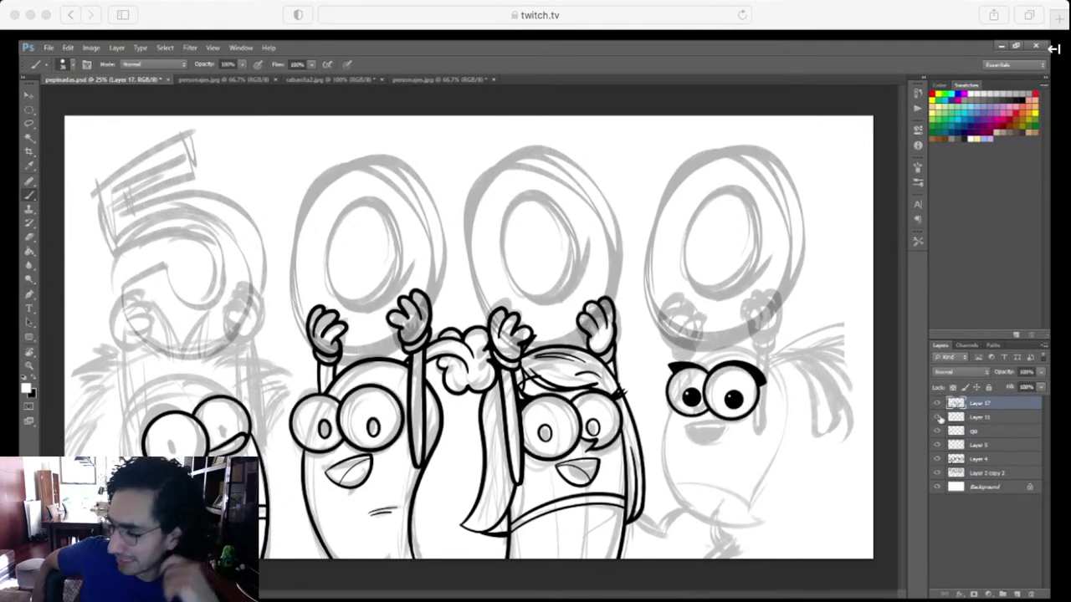
{"action": "left_click", "coordinate": [982, 418], "text": "shift"}
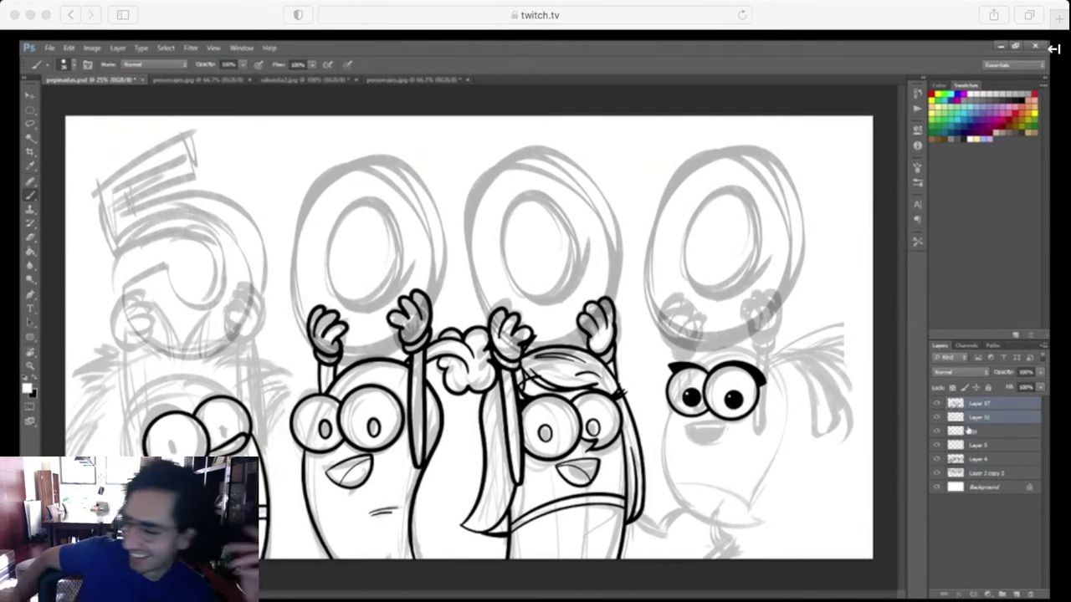
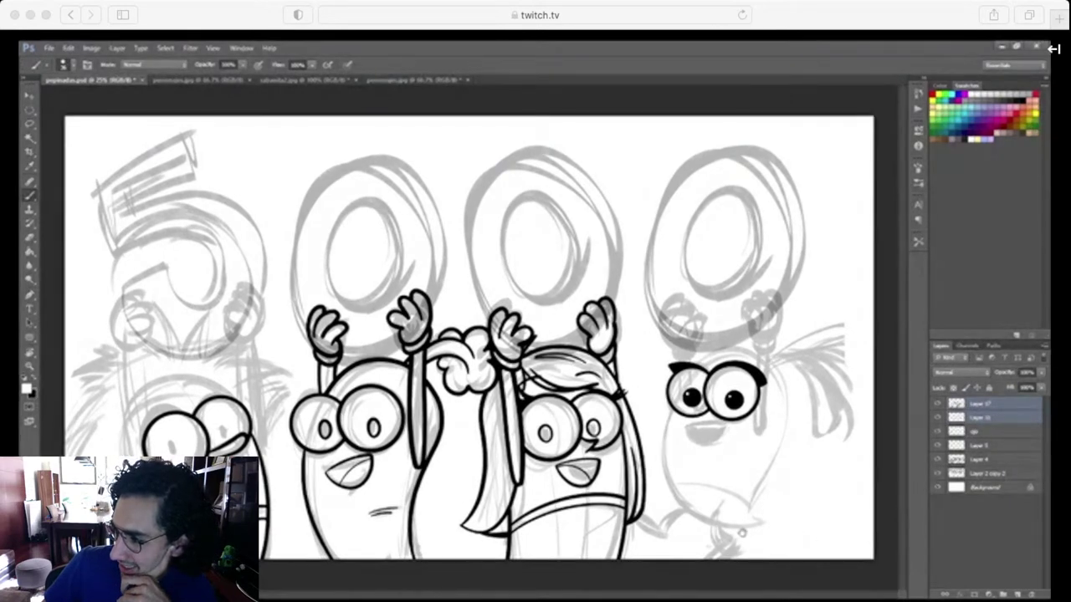
Zoom in on the leftmost character and rotate the canvas view clockwise
{"action": "key", "text": "ctrl+plus"}
{"action": "key", "text": "ctrl+plus"}
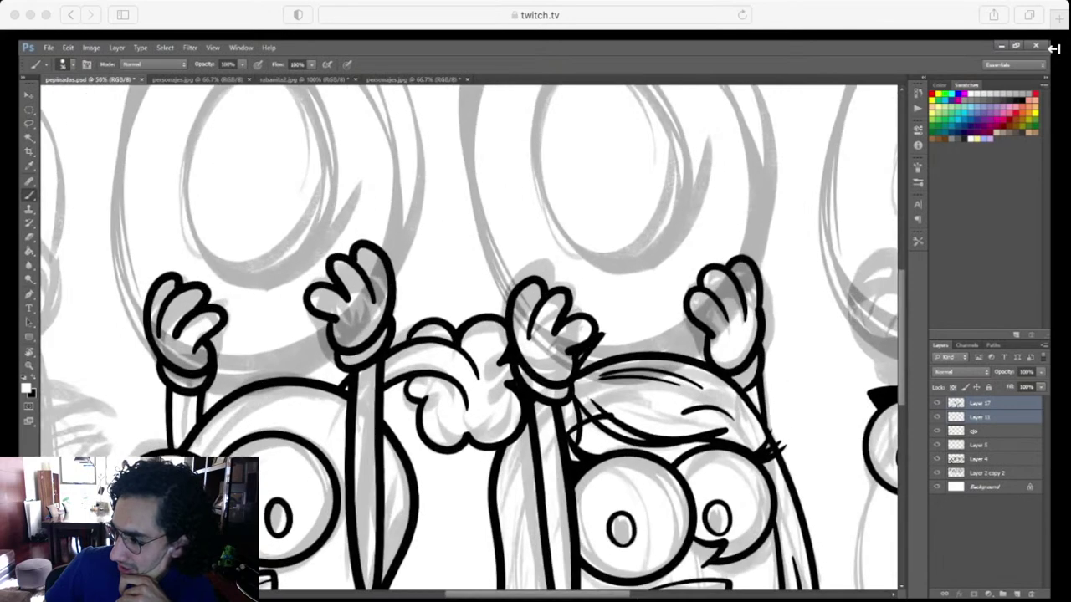
{"action": "left_click_drag", "start_coordinate": [326, 516], "coordinate": [894, 380]}
{"action": "key", "text": "r"}
{"action": "left_click_drag", "start_coordinate": [638, 456], "coordinate": [610, 524]}
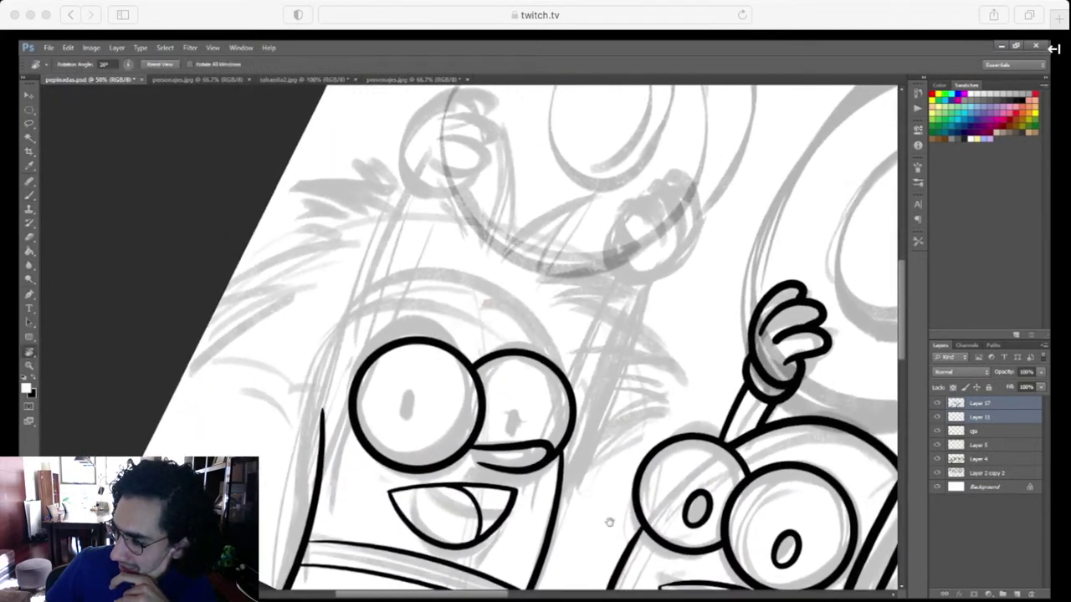
Merge Layer 17, Layer 11 and the layer directly beneath them into a single layer
{"action": "left_click", "coordinate": [984, 418]}
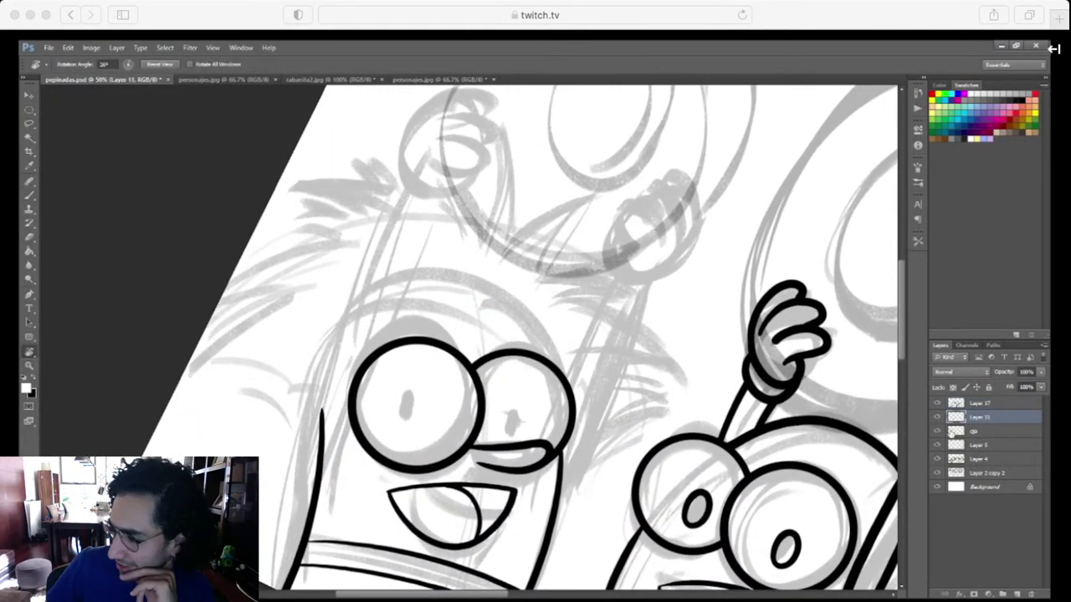
{"action": "left_click", "coordinate": [981, 406], "text": "shift"}
{"action": "left_click", "coordinate": [979, 432], "text": "shift"}
{"action": "left_click", "coordinate": [979, 431]}
{"action": "left_click", "coordinate": [983, 406], "text": "shift"}
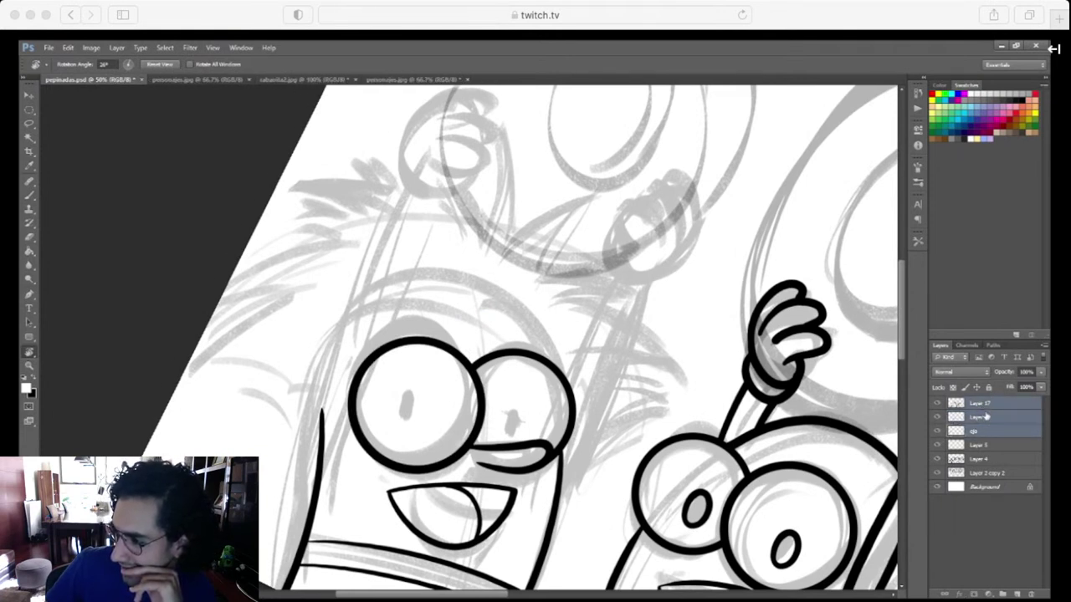
{"action": "key", "text": "ctrl+e"}
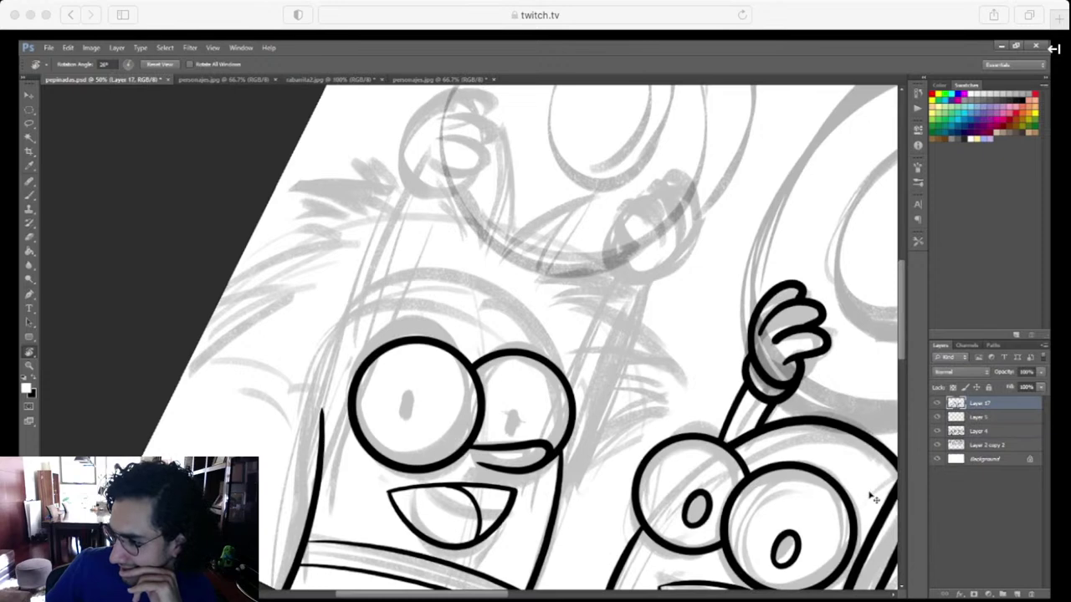
Add a new layer above Layer 17 and make black the foreground colour for the Brush tool
{"action": "key", "text": "ctrl+minus"}
{"action": "left_click_drag", "start_coordinate": [874, 497], "coordinate": [780, 403]}
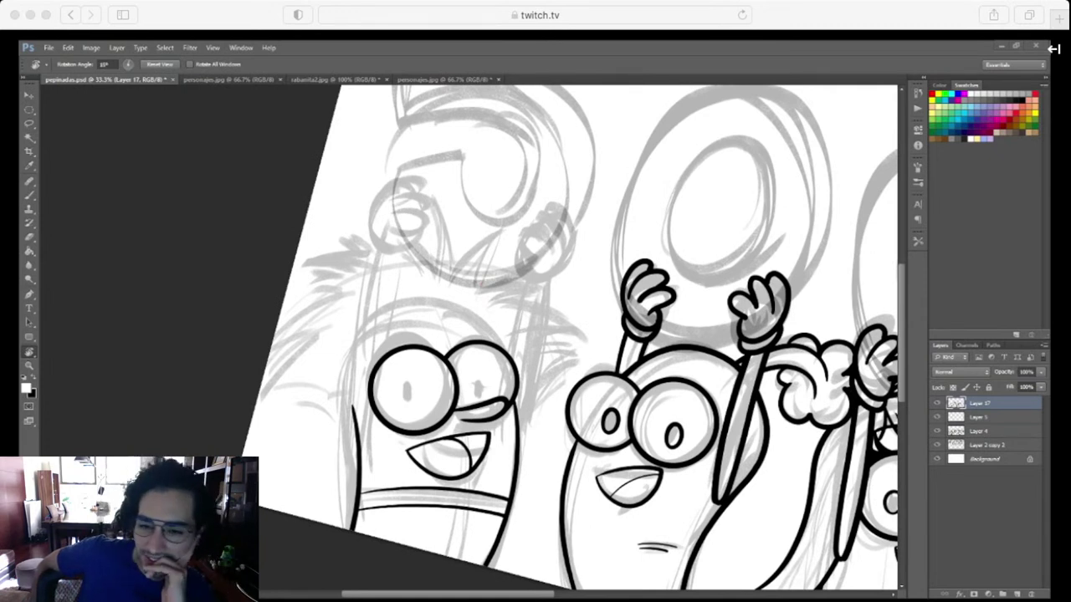
{"action": "left_click_drag", "start_coordinate": [717, 454], "coordinate": [686, 382]}
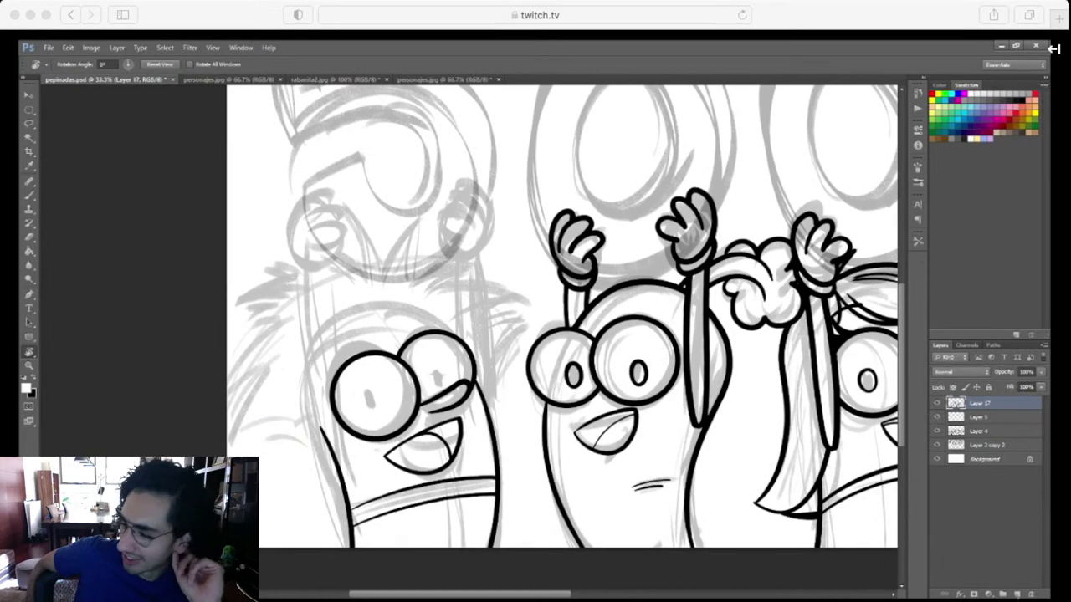
{"action": "left_click", "coordinate": [1017, 594]}
{"action": "key", "text": "ctrl+plus"}
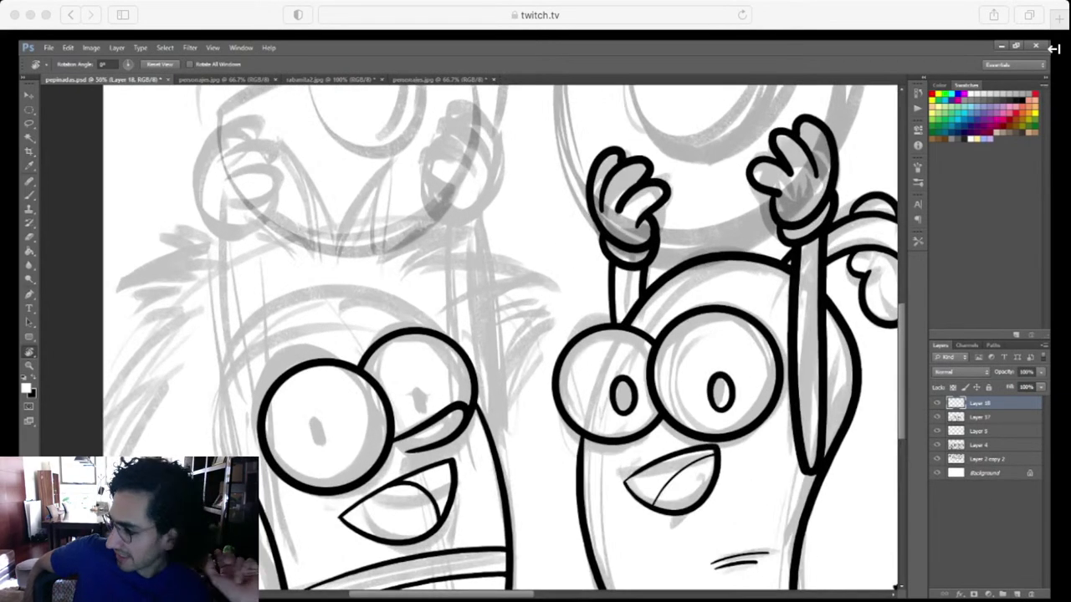
{"action": "key", "text": "ctrl+plus"}
{"action": "key", "text": "b"}
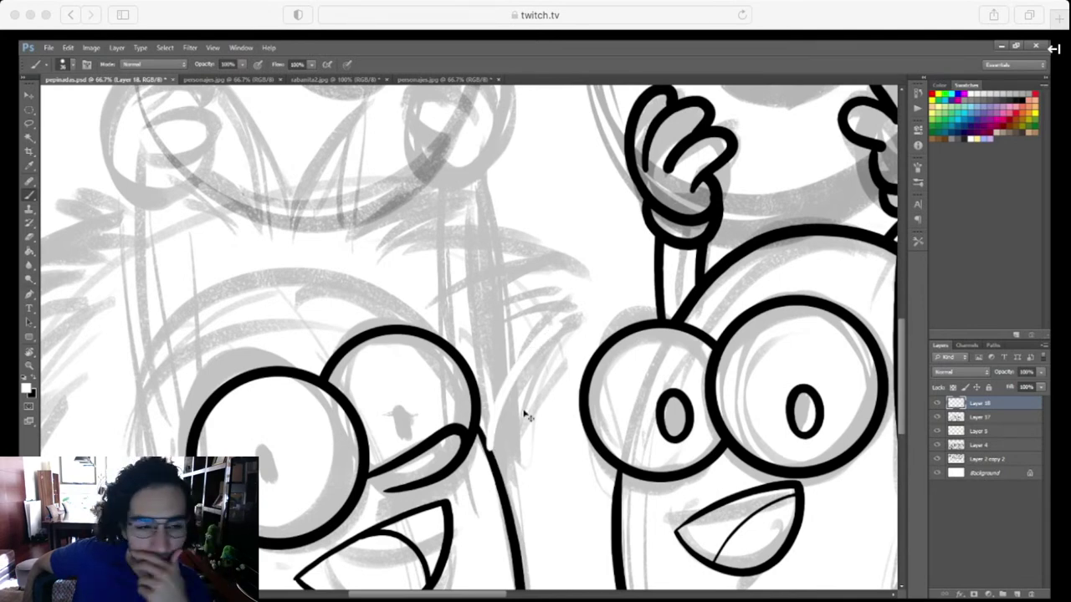
{"action": "key", "text": "x"}
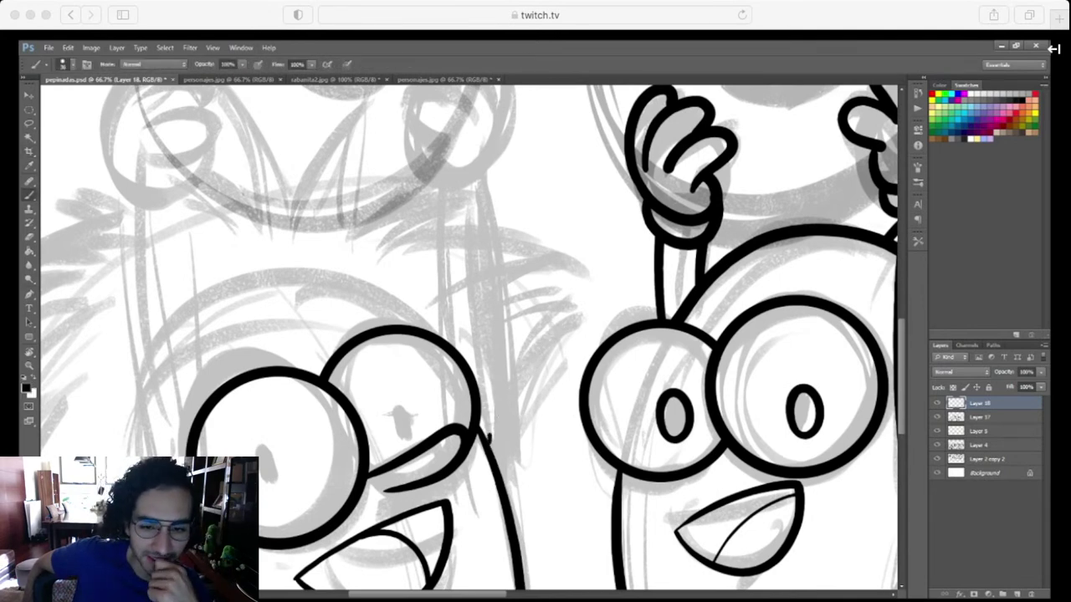
Ink the jagged hair spikes along the right side of the leftmost character's head, following the sketch
{"action": "left_click_drag", "start_coordinate": [488, 433], "coordinate": [562, 312]}
{"action": "left_click_drag", "start_coordinate": [493, 370], "coordinate": [561, 311]}
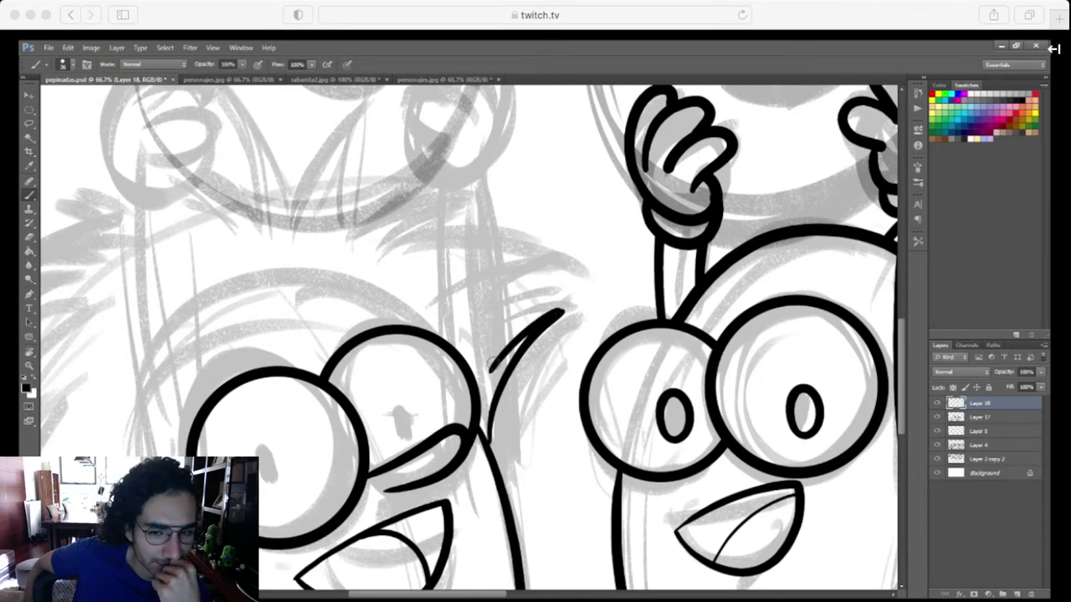
{"action": "mouse_move", "coordinate": [492, 361]}
{"action": "left_mouse_down"}
{"action": "mouse_move", "coordinate": [525, 283]}
{"action": "mouse_move", "coordinate": [557, 252]}
{"action": "left_mouse_up"}
{"action": "left_click_drag", "start_coordinate": [459, 293], "coordinate": [552, 254]}
{"action": "left_click_drag", "start_coordinate": [454, 293], "coordinate": [552, 252]}
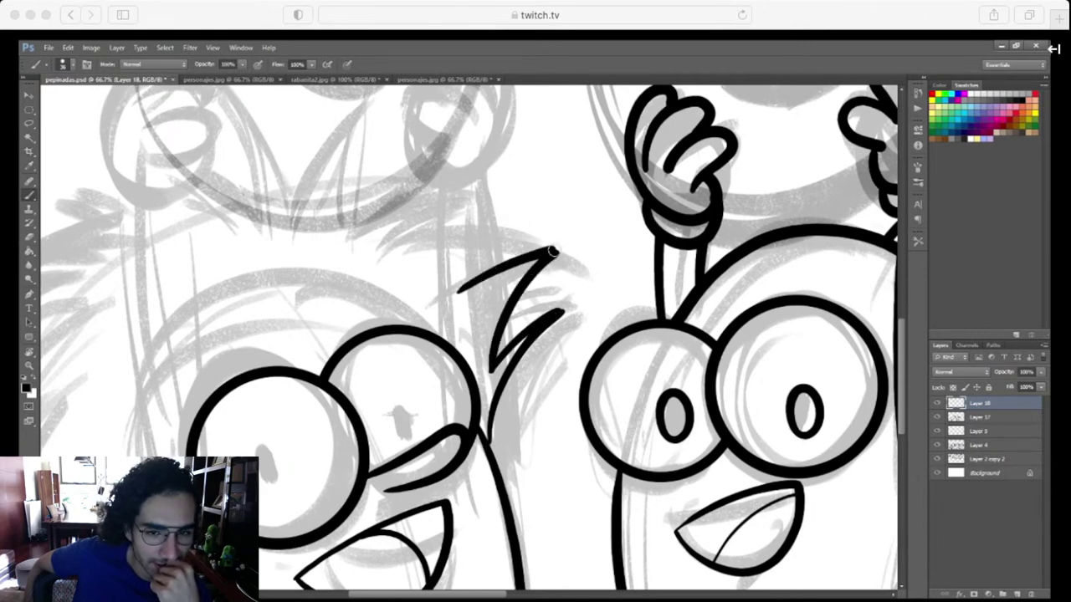
{"action": "left_click_drag", "start_coordinate": [458, 290], "coordinate": [530, 226]}
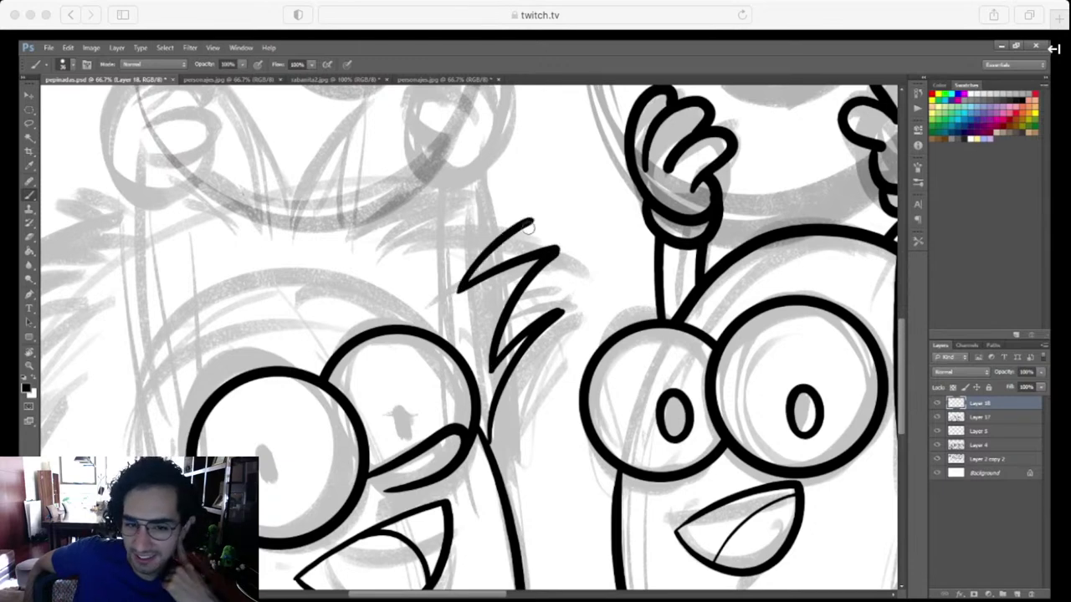
Ink an upright pointed hair spike at the crown of the leftmost character's head
{"action": "left_click_drag", "start_coordinate": [466, 318], "coordinate": [571, 344]}
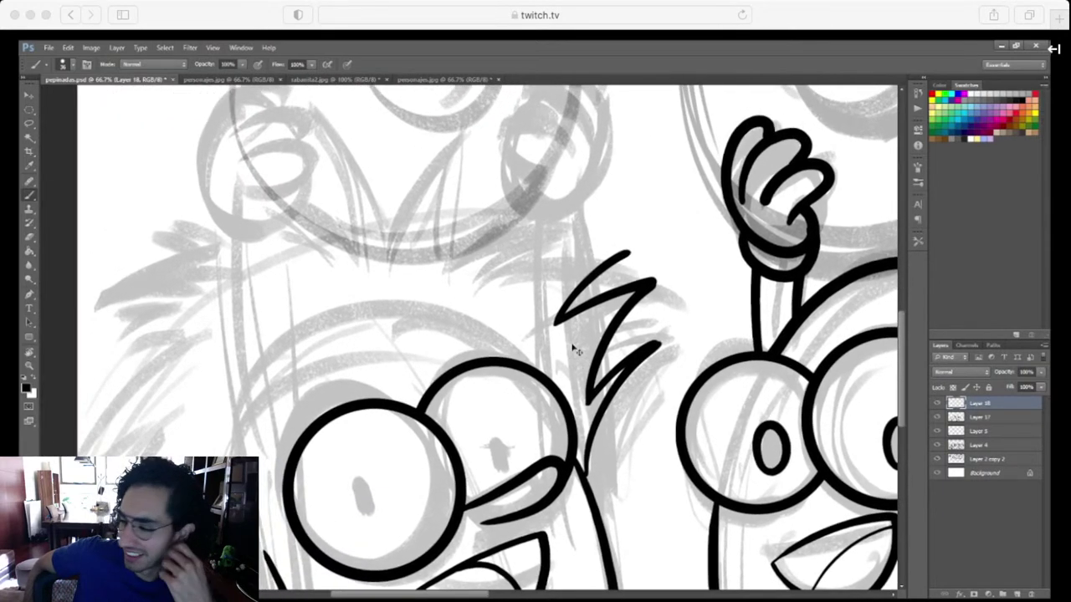
{"action": "left_click_drag", "start_coordinate": [393, 265], "coordinate": [456, 161]}
{"action": "mouse_move", "coordinate": [432, 273]}
{"action": "left_mouse_down"}
{"action": "mouse_move", "coordinate": [433, 205]}
{"action": "mouse_move", "coordinate": [456, 161]}
{"action": "left_mouse_up"}
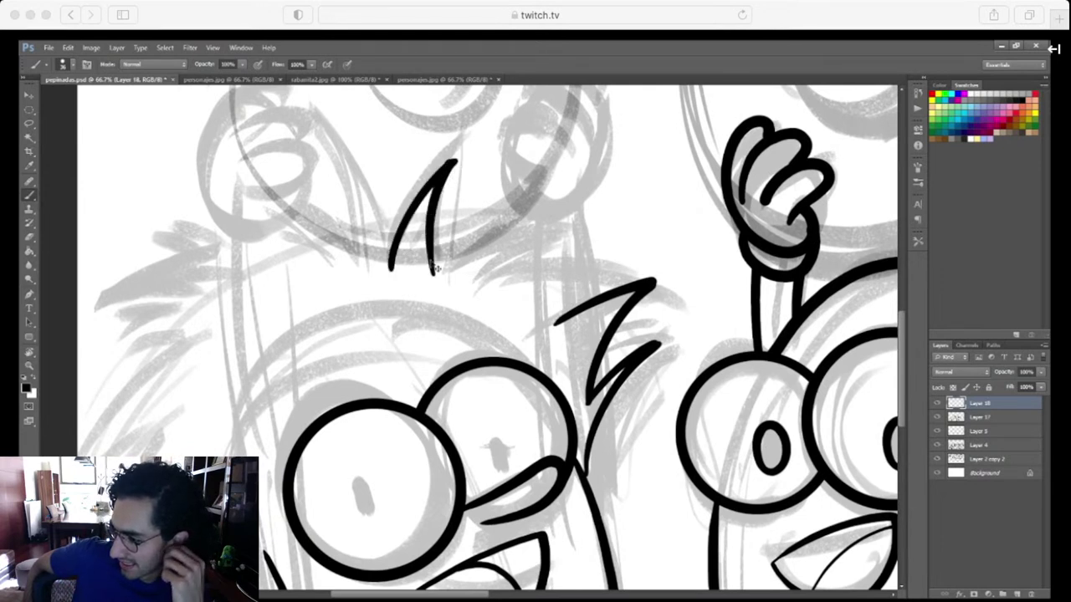
{"action": "key", "text": "ctrl+z"}
{"action": "left_click_drag", "start_coordinate": [431, 272], "coordinate": [452, 163]}
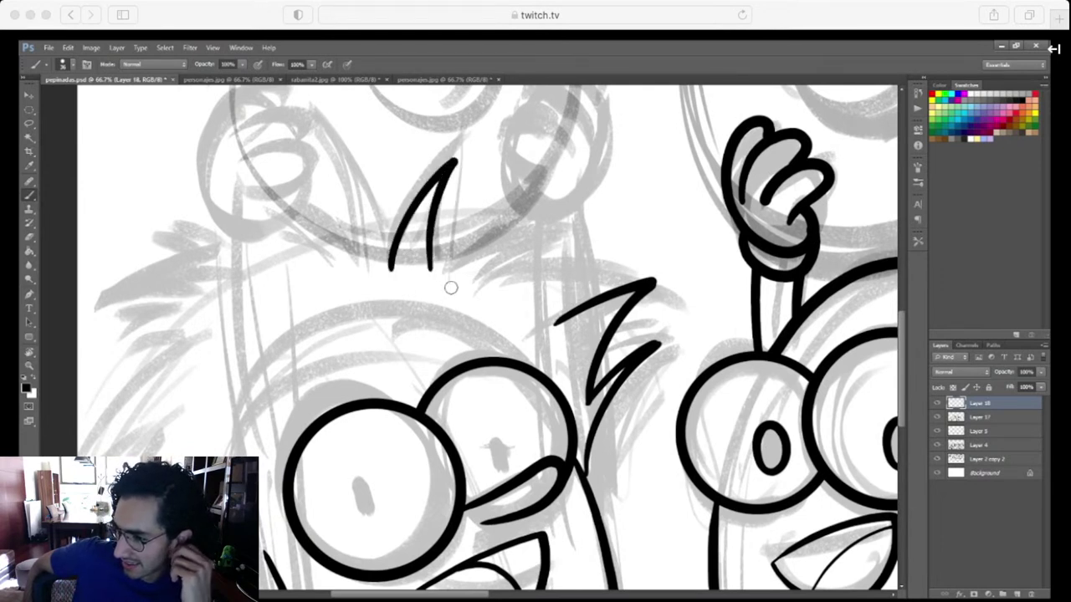
Ink a second hair spike leaning right from the base of the upright crown spike
{"action": "left_click_drag", "start_coordinate": [428, 267], "coordinate": [541, 219]}
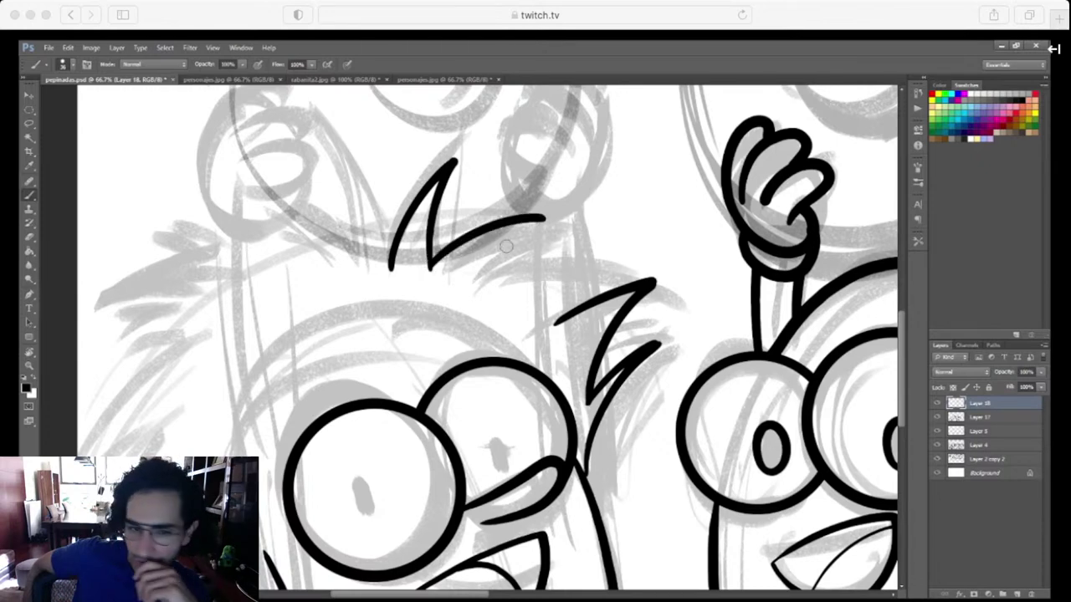
{"action": "left_click_drag", "start_coordinate": [478, 277], "coordinate": [544, 222]}
{"action": "key", "text": "ctrl+z"}
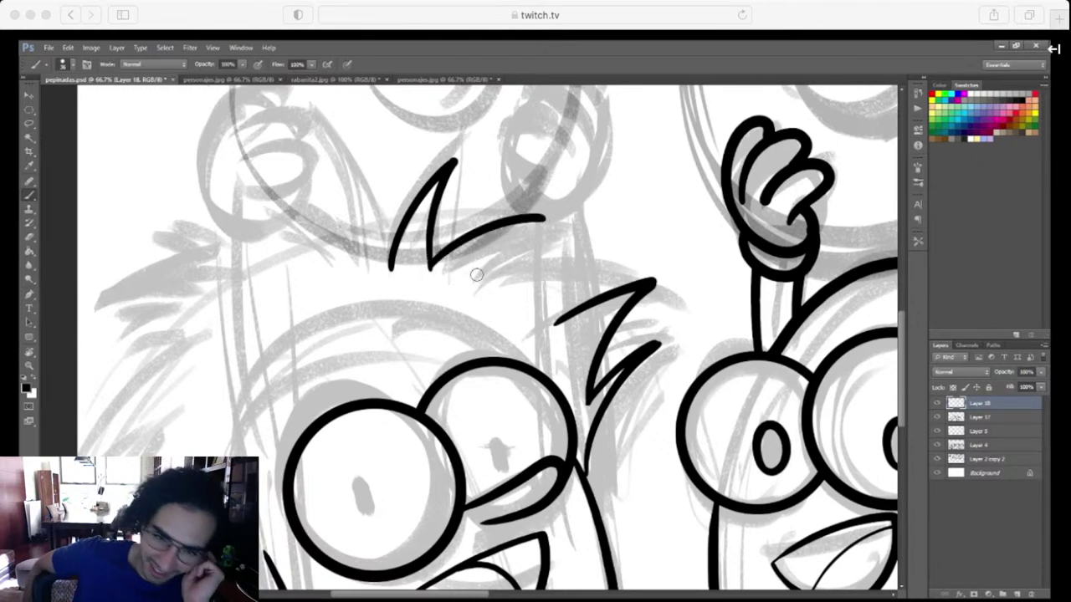
{"action": "left_click_drag", "start_coordinate": [477, 279], "coordinate": [544, 217]}
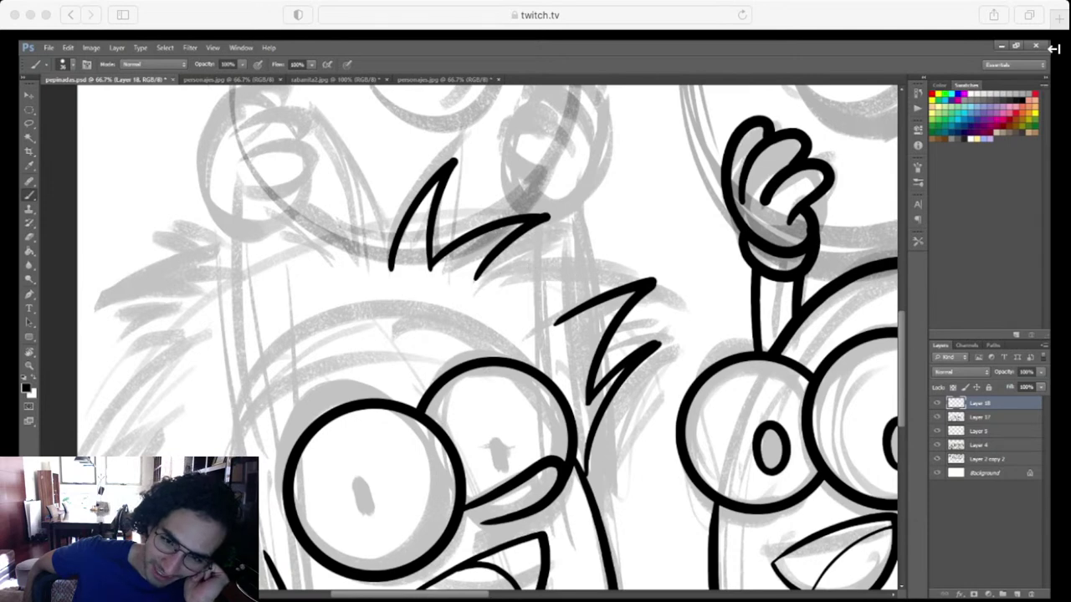
Ink the upper spike of the right-hand tuft and join it to the crown spikes with one curved stroke
{"action": "left_click_drag", "start_coordinate": [559, 319], "coordinate": [640, 251]}
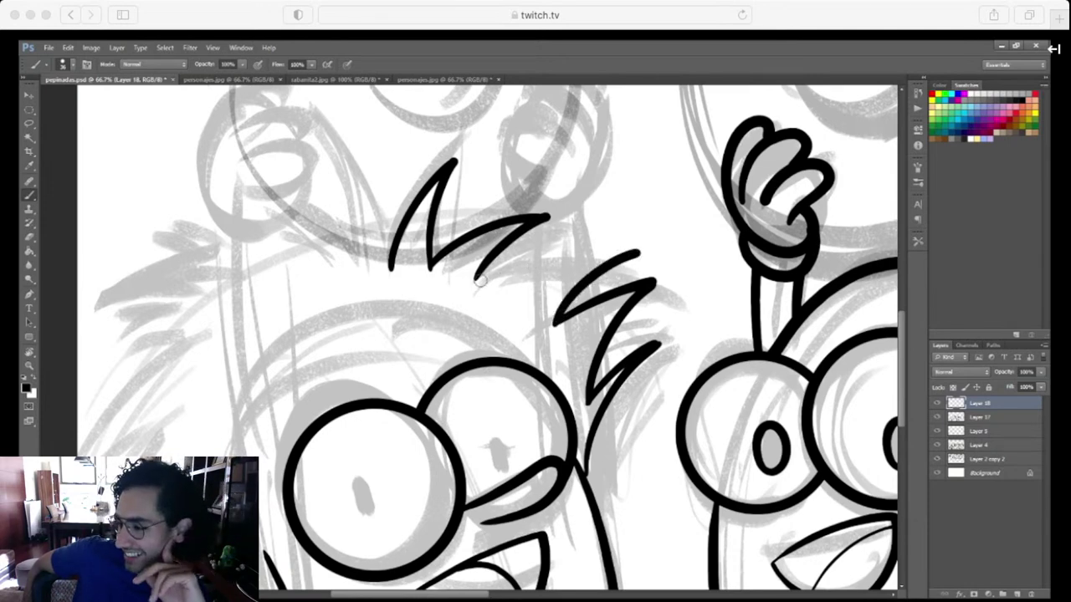
{"action": "mouse_move", "coordinate": [469, 283]}
{"action": "left_mouse_down"}
{"action": "mouse_move", "coordinate": [579, 243]}
{"action": "mouse_move", "coordinate": [619, 248]}
{"action": "mouse_move", "coordinate": [666, 331]}
{"action": "left_mouse_up"}
{"action": "key", "text": "ctrl+plus"}
{"action": "key", "text": "r"}
{"action": "key", "text": "ctrl+z"}
{"action": "key", "text": "b"}
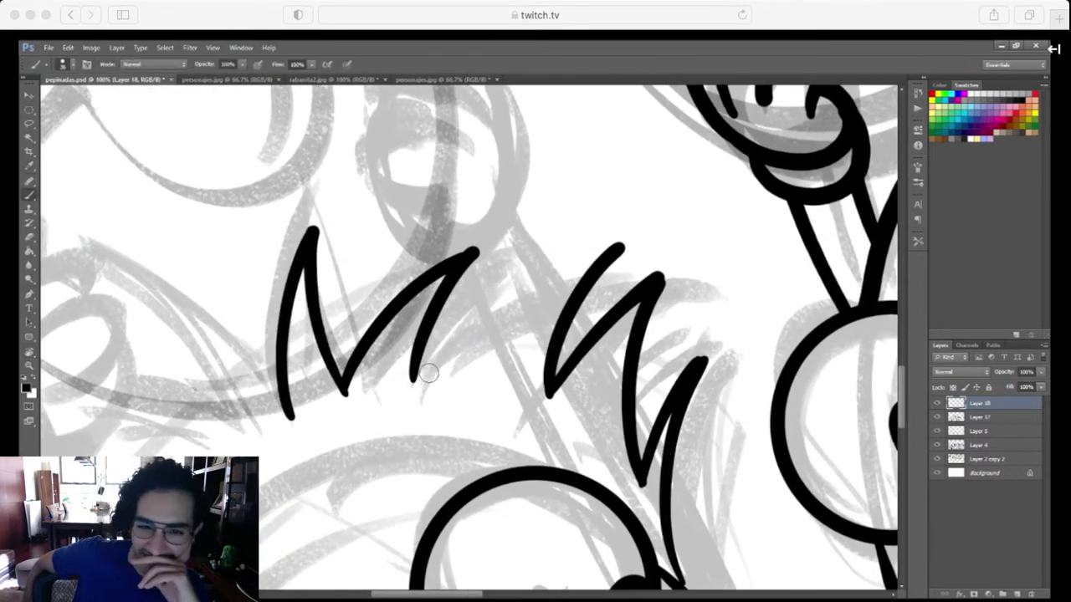
{"action": "mouse_move", "coordinate": [410, 389]}
{"action": "left_mouse_down"}
{"action": "mouse_move", "coordinate": [540, 277]}
{"action": "mouse_move", "coordinate": [627, 245]}
{"action": "left_mouse_up"}
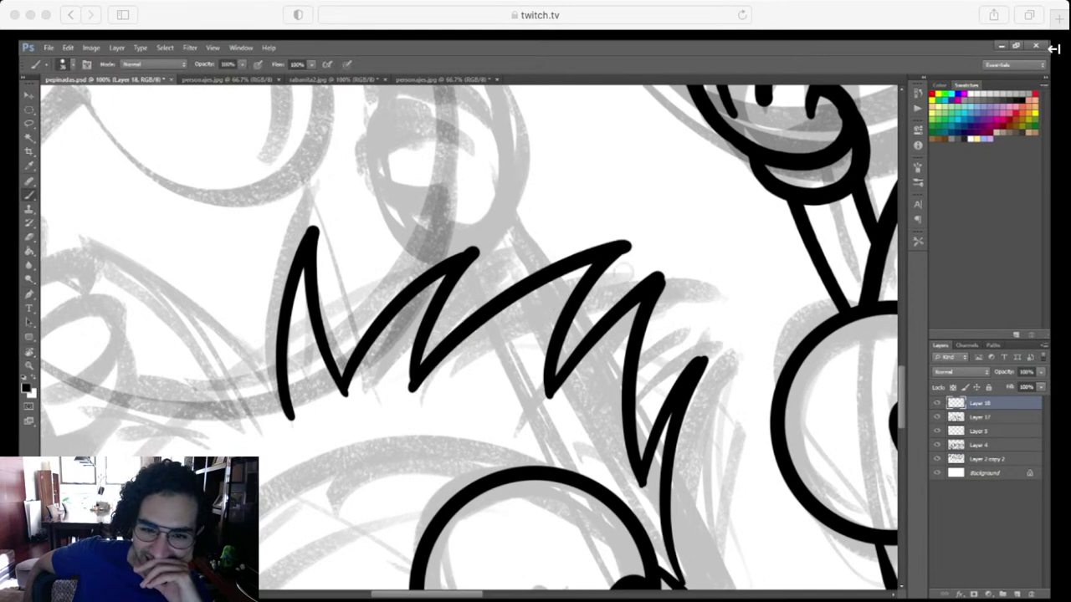
Ink a pointed hair spike to the left of the crown, starting from the base of the upright spike
{"action": "key", "text": "e"}
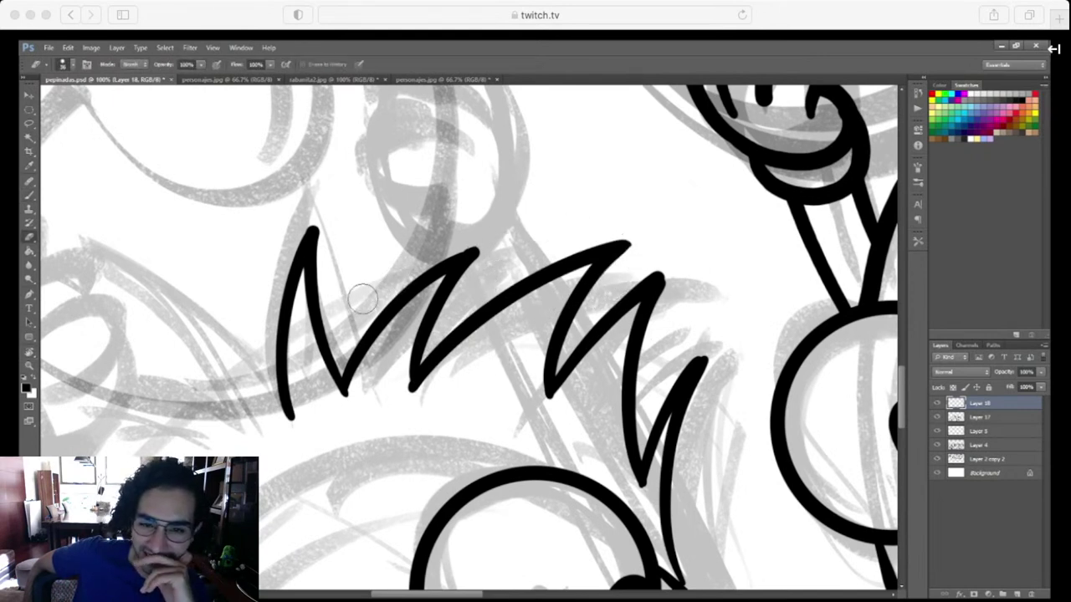
{"action": "left_click_drag", "start_coordinate": [422, 397], "coordinate": [689, 285]}
{"action": "key", "text": "r"}
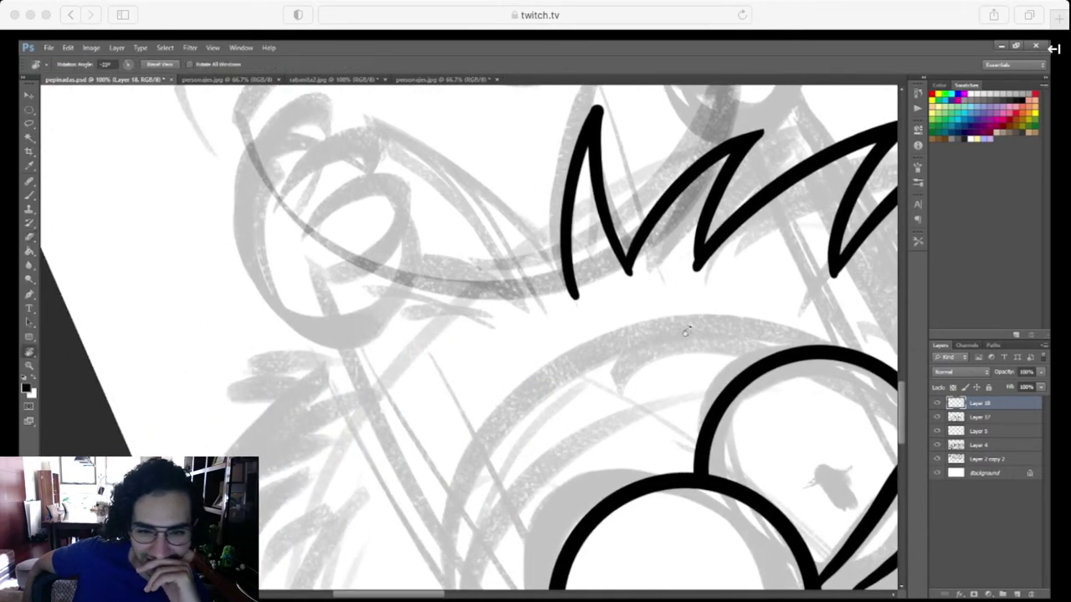
{"action": "mouse_move", "coordinate": [686, 330]}
{"action": "left_mouse_down"}
{"action": "mouse_move", "coordinate": [555, 446]}
{"action": "mouse_move", "coordinate": [623, 440]}
{"action": "mouse_move", "coordinate": [576, 291]}
{"action": "mouse_move", "coordinate": [667, 316]}
{"action": "mouse_move", "coordinate": [684, 310]}
{"action": "left_mouse_up"}
{"action": "key", "text": "b"}
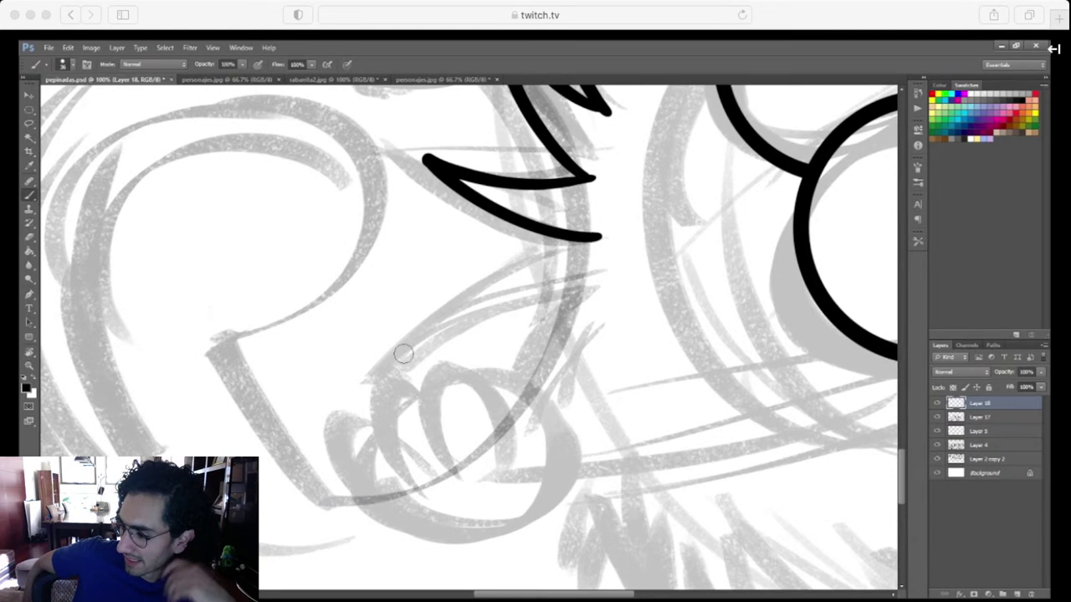
{"action": "mouse_move", "coordinate": [599, 238]}
{"action": "left_mouse_down"}
{"action": "mouse_move", "coordinate": [395, 362]}
{"action": "mouse_move", "coordinate": [421, 334]}
{"action": "mouse_move", "coordinate": [590, 249]}
{"action": "left_mouse_up"}
{"action": "key", "text": "ctrl+z"}
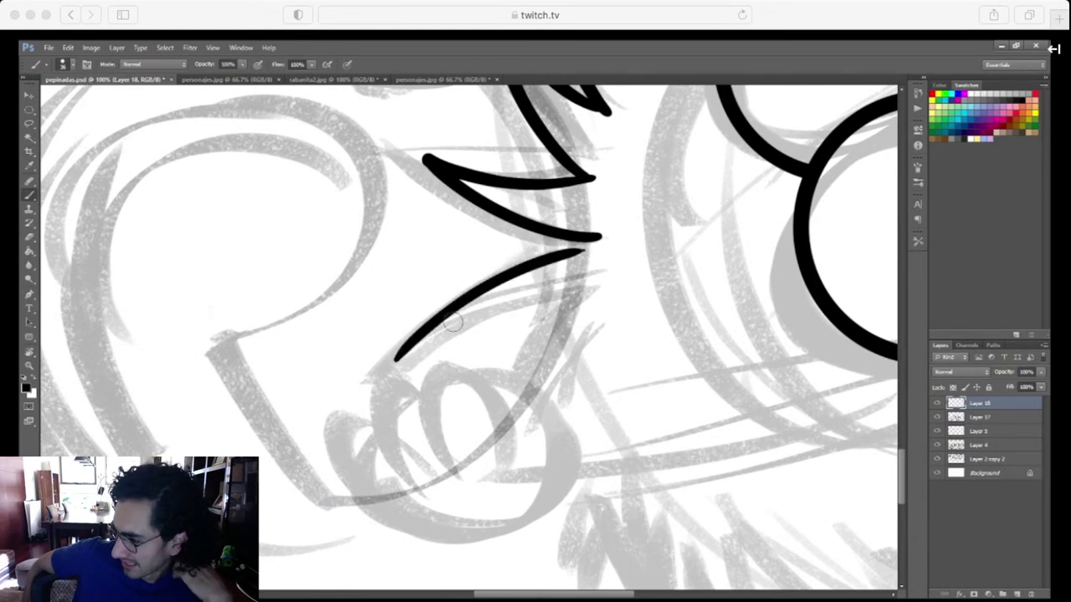
{"action": "key", "text": "ctrl+z"}
{"action": "left_click_drag", "start_coordinate": [397, 361], "coordinate": [589, 247]}
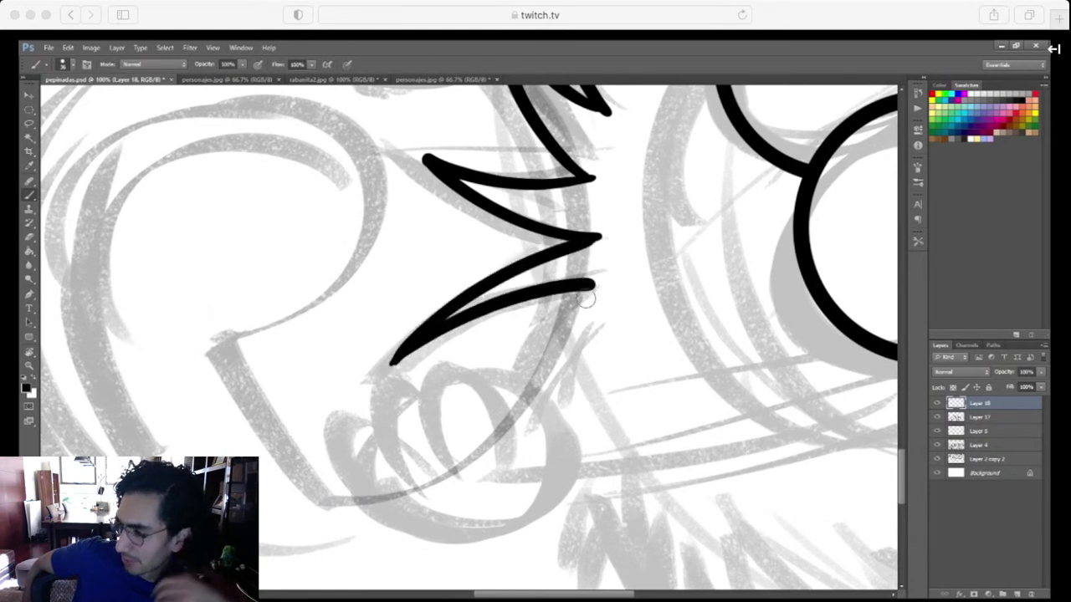
Ink a long hair spike sweeping down the left side of the leftmost character's head, with both of its edges
{"action": "key", "text": "r"}
{"action": "left_click_drag", "start_coordinate": [574, 299], "coordinate": [571, 423]}
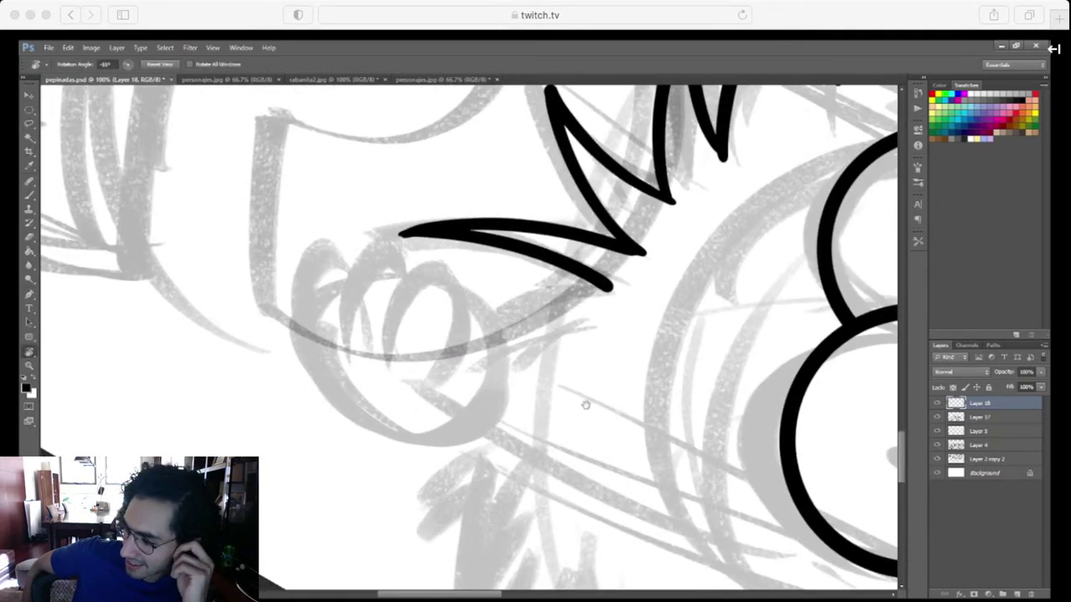
{"action": "key", "text": "b"}
{"action": "mouse_move", "coordinate": [611, 285]}
{"action": "left_mouse_down"}
{"action": "mouse_move", "coordinate": [460, 358]}
{"action": "mouse_move", "coordinate": [573, 335]}
{"action": "left_mouse_up"}
{"action": "left_click_drag", "start_coordinate": [587, 384], "coordinate": [582, 306]}
{"action": "left_click_drag", "start_coordinate": [557, 376], "coordinate": [514, 313]}
{"action": "key", "text": "r"}
{"action": "left_click_drag", "start_coordinate": [591, 365], "coordinate": [567, 398]}
{"action": "key", "text": "b"}
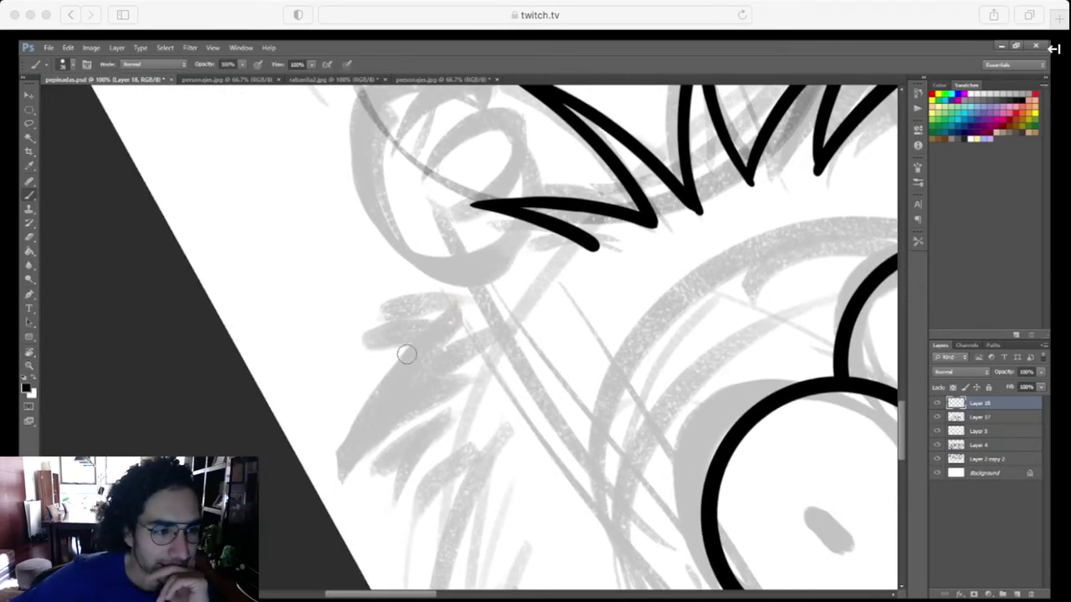
{"action": "left_click_drag", "start_coordinate": [383, 381], "coordinate": [597, 247]}
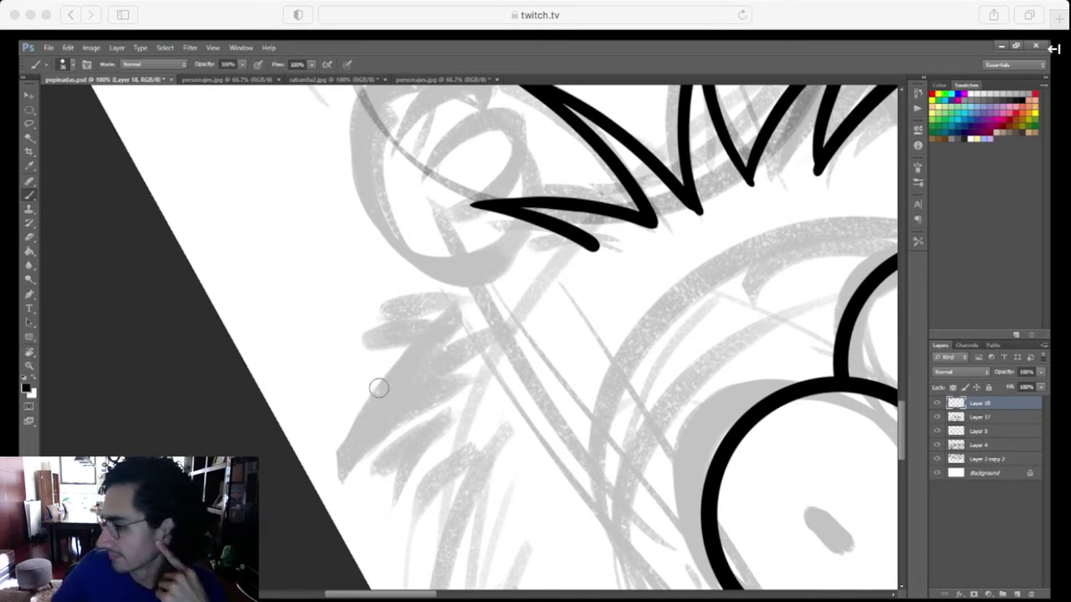
{"action": "left_click_drag", "start_coordinate": [583, 374], "coordinate": [605, 353]}
{"action": "key", "text": "ctrl+z"}
{"action": "mouse_move", "coordinate": [395, 371]}
{"action": "left_mouse_down"}
{"action": "mouse_move", "coordinate": [443, 313]}
{"action": "mouse_move", "coordinate": [619, 222]}
{"action": "left_mouse_up"}
{"action": "key", "text": "ctrl+z"}
{"action": "left_click_drag", "start_coordinate": [396, 371], "coordinate": [619, 222]}
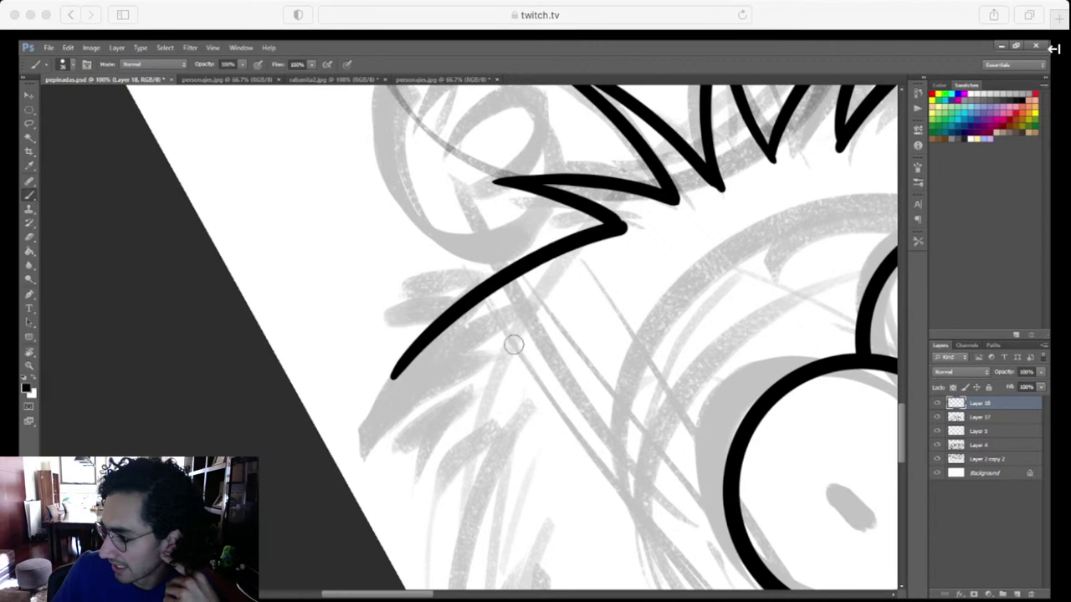
{"action": "left_click_drag", "start_coordinate": [523, 359], "coordinate": [545, 329]}
{"action": "mouse_move", "coordinate": [414, 346]}
{"action": "left_mouse_down"}
{"action": "mouse_move", "coordinate": [554, 304]}
{"action": "mouse_move", "coordinate": [584, 307]}
{"action": "left_mouse_up"}
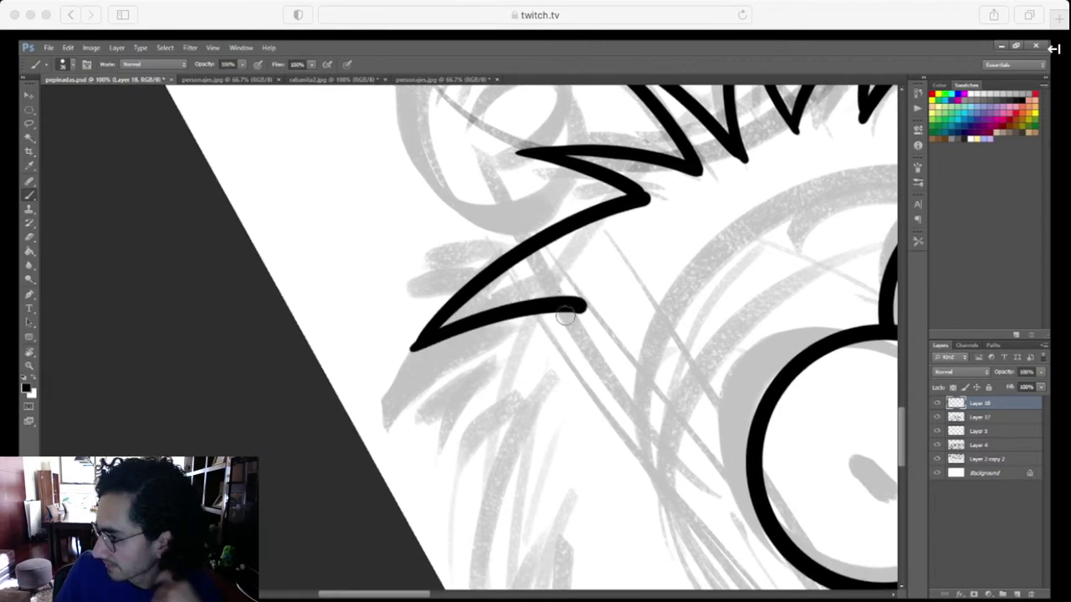
Ink the curved lower edge of the bottom left hair spike, running out from the outline of the character's left eye
{"action": "key", "text": "ctrl+minus"}
{"action": "key", "text": "ctrl+minus"}
{"action": "left_click_drag", "start_coordinate": [717, 530], "coordinate": [505, 536]}
{"action": "key", "text": "r"}
{"action": "mouse_move", "coordinate": [674, 482]}
{"action": "left_mouse_down"}
{"action": "mouse_move", "coordinate": [739, 418]}
{"action": "mouse_move", "coordinate": [650, 253]}
{"action": "mouse_move", "coordinate": [636, 256]}
{"action": "mouse_move", "coordinate": [585, 210]}
{"action": "left_mouse_up"}
{"action": "key", "text": "ctrl+plus"}
{"action": "key", "text": "ctrl+plus"}
{"action": "left_click_drag", "start_coordinate": [652, 385], "coordinate": [636, 396]}
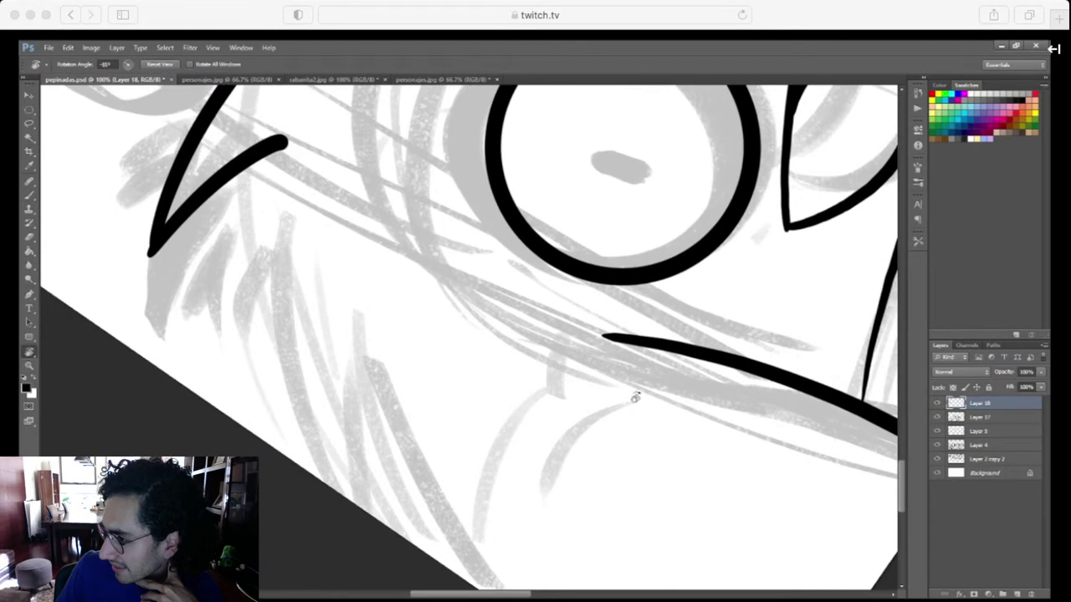
{"action": "key", "text": "b"}
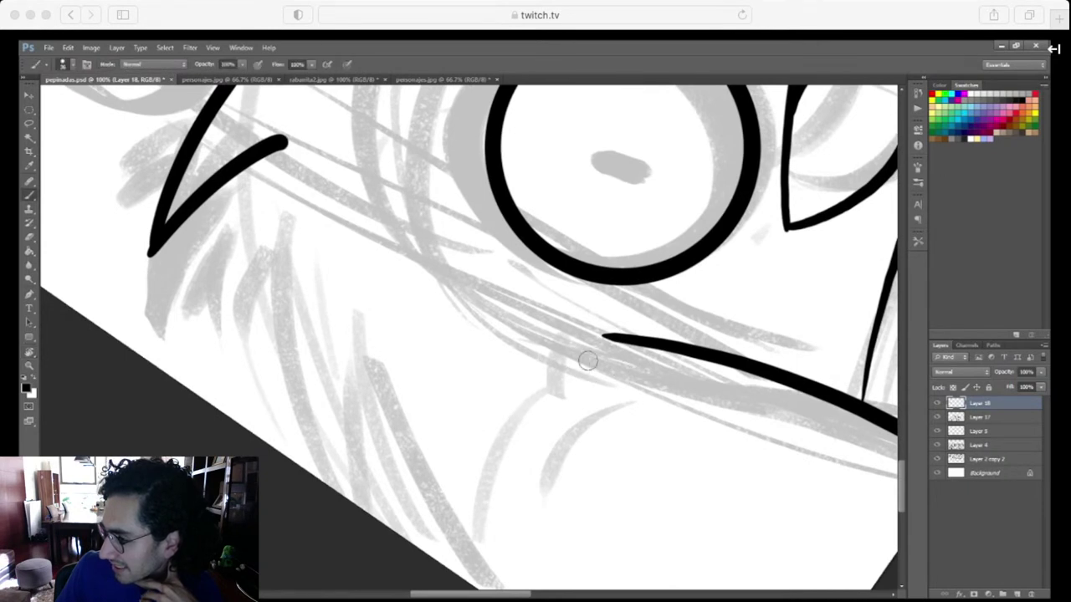
{"action": "mouse_move", "coordinate": [504, 432]}
{"action": "left_mouse_down"}
{"action": "mouse_move", "coordinate": [525, 397]}
{"action": "mouse_move", "coordinate": [682, 268]}
{"action": "left_mouse_up"}
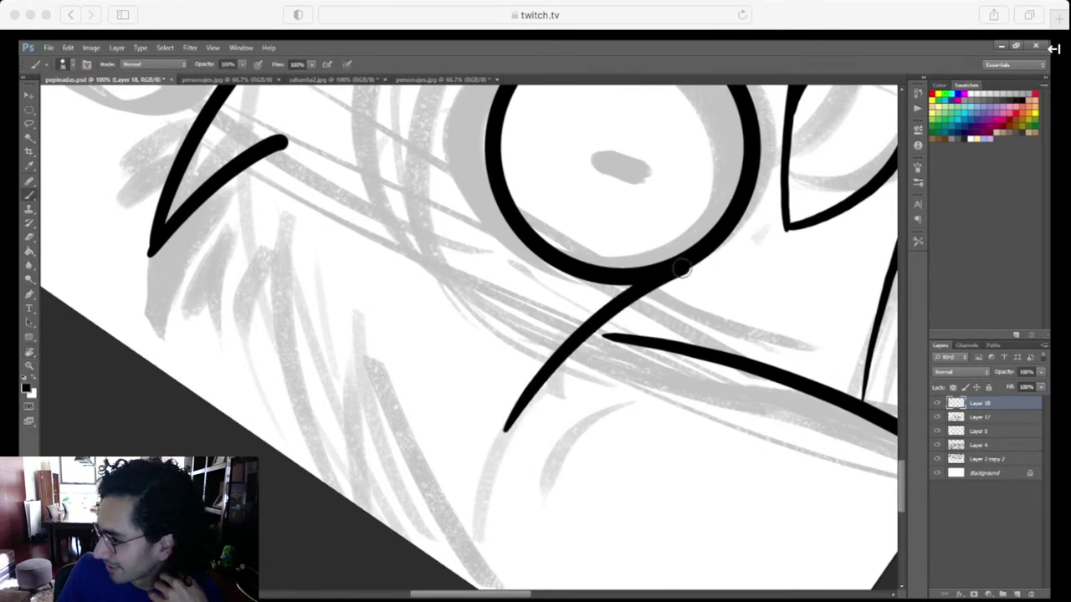
{"action": "key", "text": "ctrl+z"}
{"action": "mouse_move", "coordinate": [492, 456]}
{"action": "left_mouse_down"}
{"action": "mouse_move", "coordinate": [582, 336]}
{"action": "mouse_move", "coordinate": [661, 281]}
{"action": "left_mouse_up"}
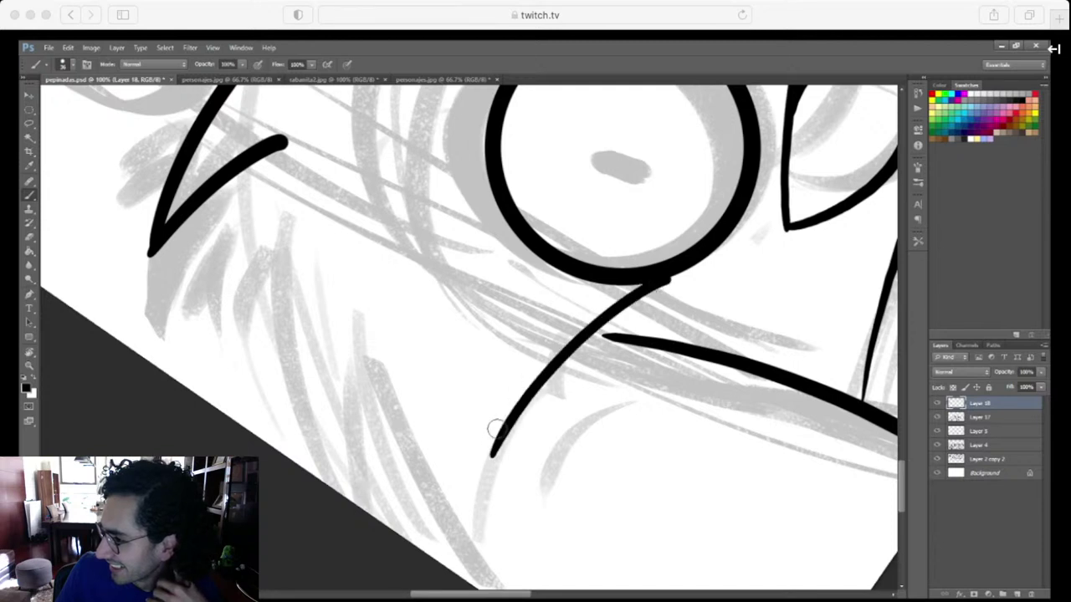
Ink the short upper edge of the bottom left hair spike to form its tip, and retrace its lower edge
{"action": "left_click_drag", "start_coordinate": [496, 440], "coordinate": [567, 310]}
{"action": "key", "text": "ctrl+z"}
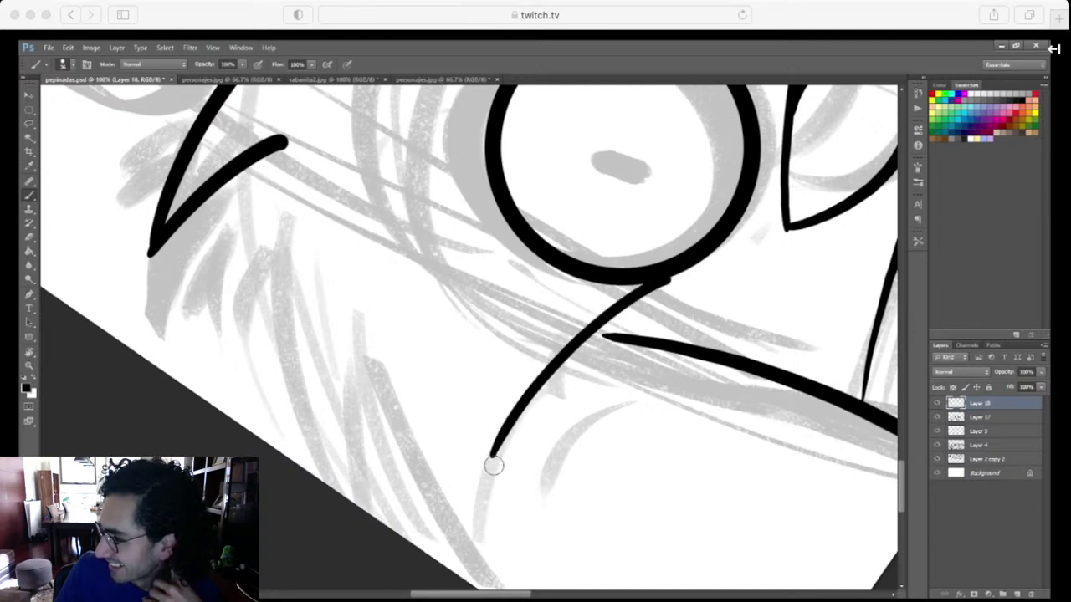
{"action": "mouse_move", "coordinate": [491, 460]}
{"action": "left_mouse_down"}
{"action": "mouse_move", "coordinate": [491, 410]}
{"action": "mouse_move", "coordinate": [516, 333]}
{"action": "left_mouse_up"}
{"action": "key", "text": "ctrl+z"}
{"action": "mouse_move", "coordinate": [491, 460]}
{"action": "left_mouse_down"}
{"action": "mouse_move", "coordinate": [496, 410]}
{"action": "mouse_move", "coordinate": [523, 331]}
{"action": "left_mouse_up"}
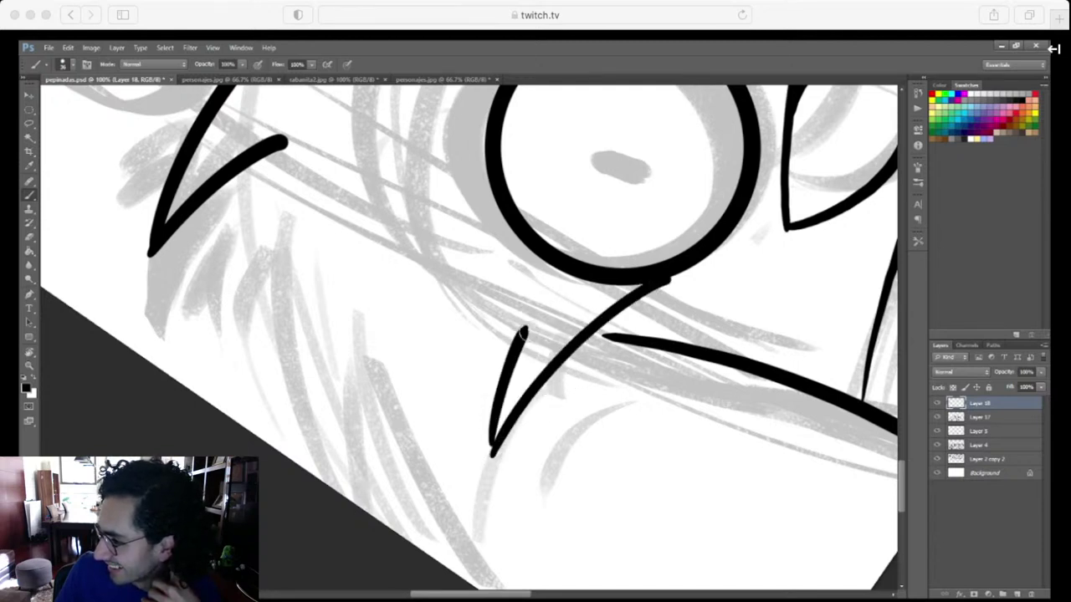
{"action": "key", "text": "ctrl+z"}
{"action": "left_click_drag", "start_coordinate": [493, 469], "coordinate": [519, 321]}
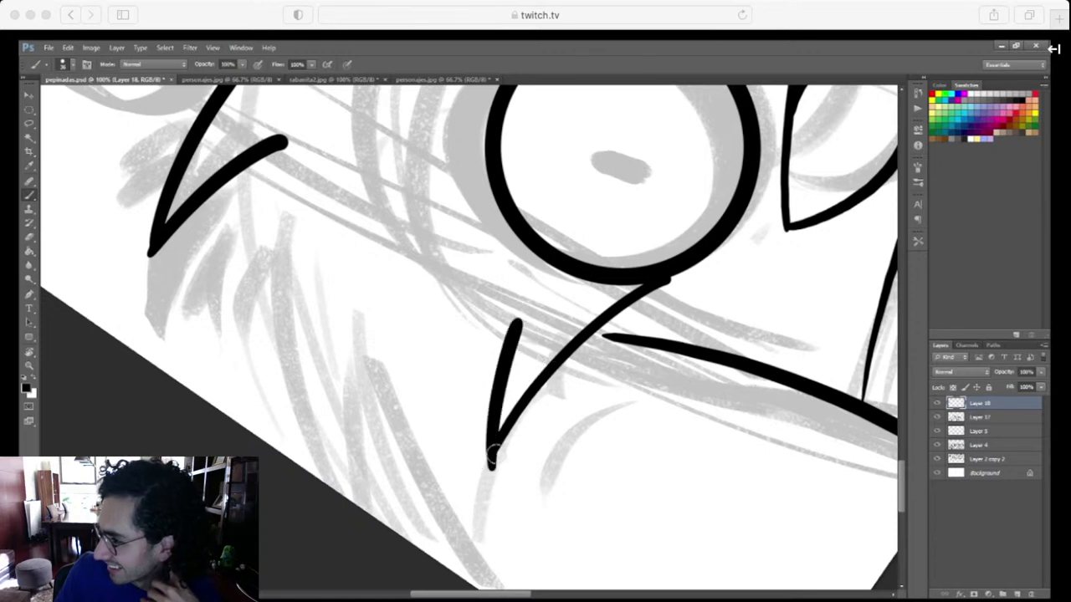
{"action": "mouse_move", "coordinate": [492, 460]}
{"action": "left_mouse_down"}
{"action": "mouse_move", "coordinate": [636, 292]}
{"action": "mouse_move", "coordinate": [661, 277]}
{"action": "left_mouse_up"}
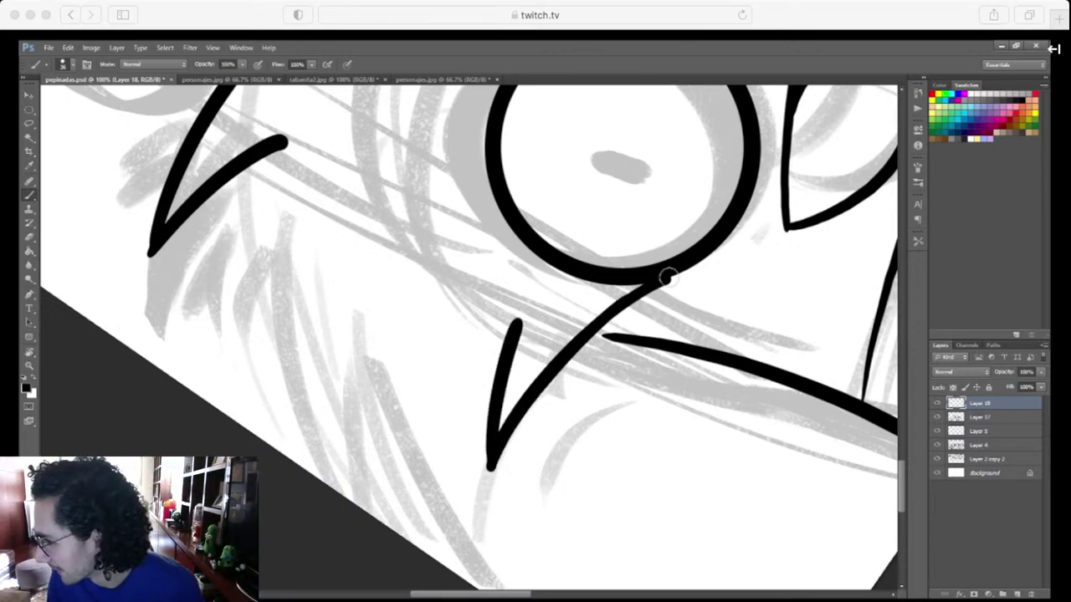
Retouch the lower edge of the bottom left hair spike where it meets the outline of the left eye
{"action": "key", "text": "e"}
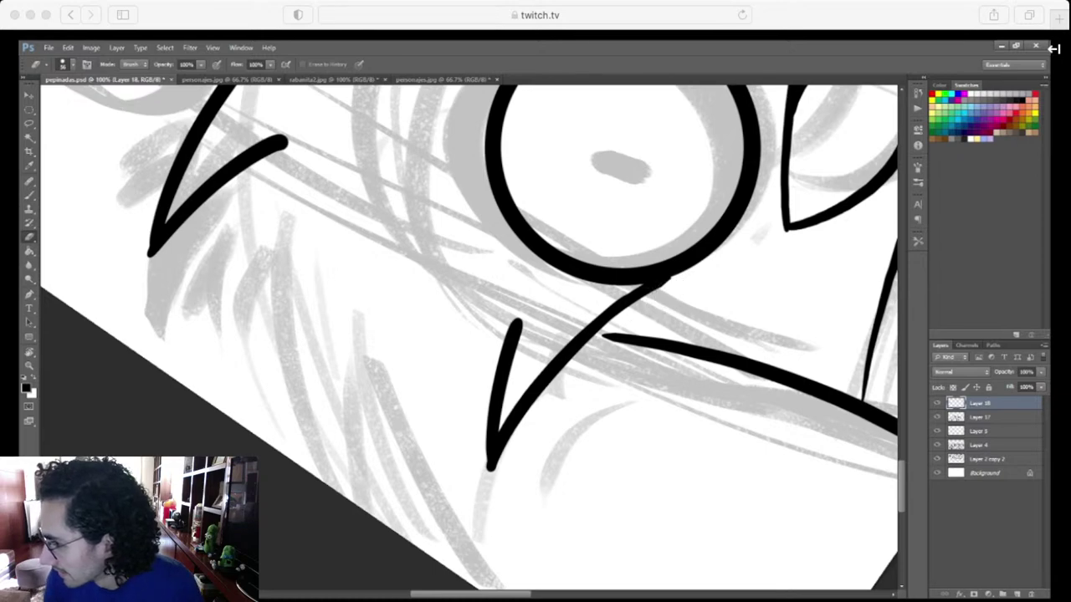
{"action": "key", "text": "b"}
{"action": "mouse_move", "coordinate": [494, 456]}
{"action": "left_mouse_down"}
{"action": "mouse_move", "coordinate": [628, 300]}
{"action": "mouse_move", "coordinate": [661, 283]}
{"action": "left_mouse_up"}
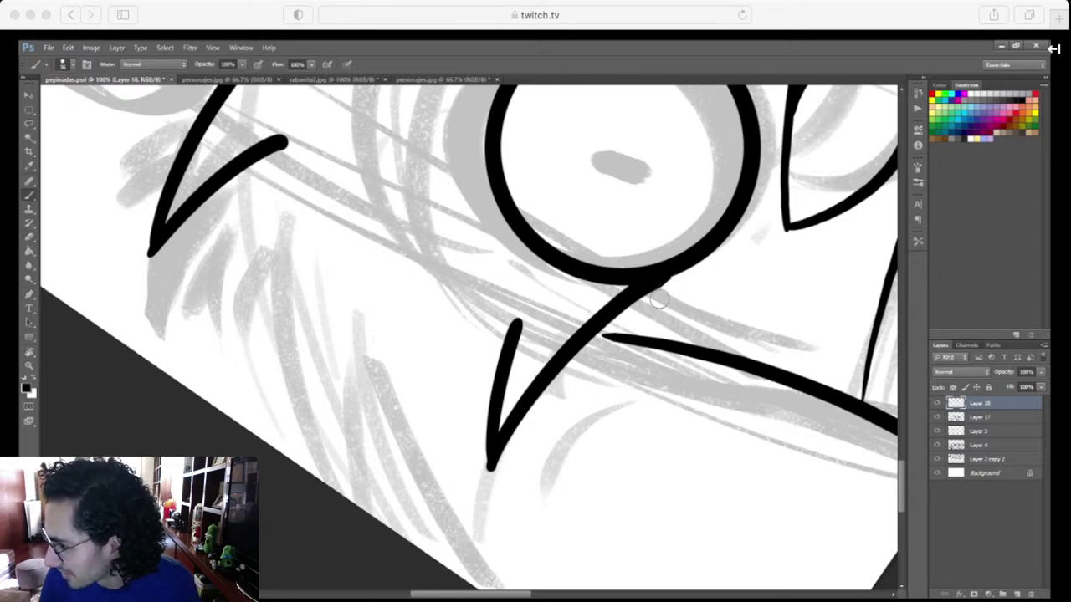
Erase the whole bottom left hair spike beside the leftmost character's left eye
{"action": "key", "text": "ctrl+minus"}
{"action": "key", "text": "ctrl+minus"}
{"action": "key", "text": "ctrl+minus"}
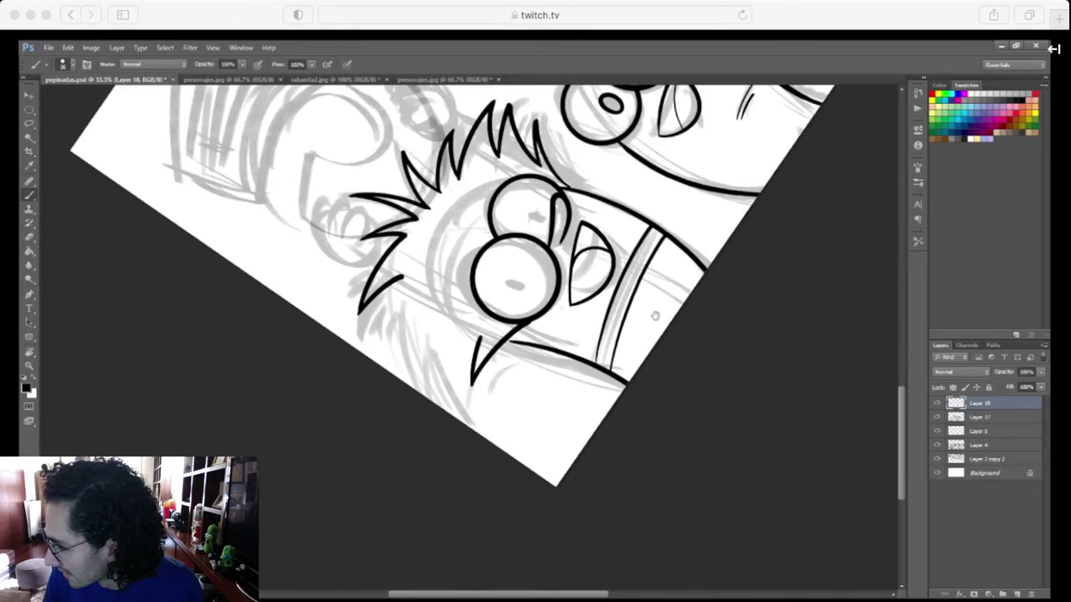
{"action": "left_click_drag", "start_coordinate": [708, 423], "coordinate": [636, 469]}
{"action": "key", "text": "r"}
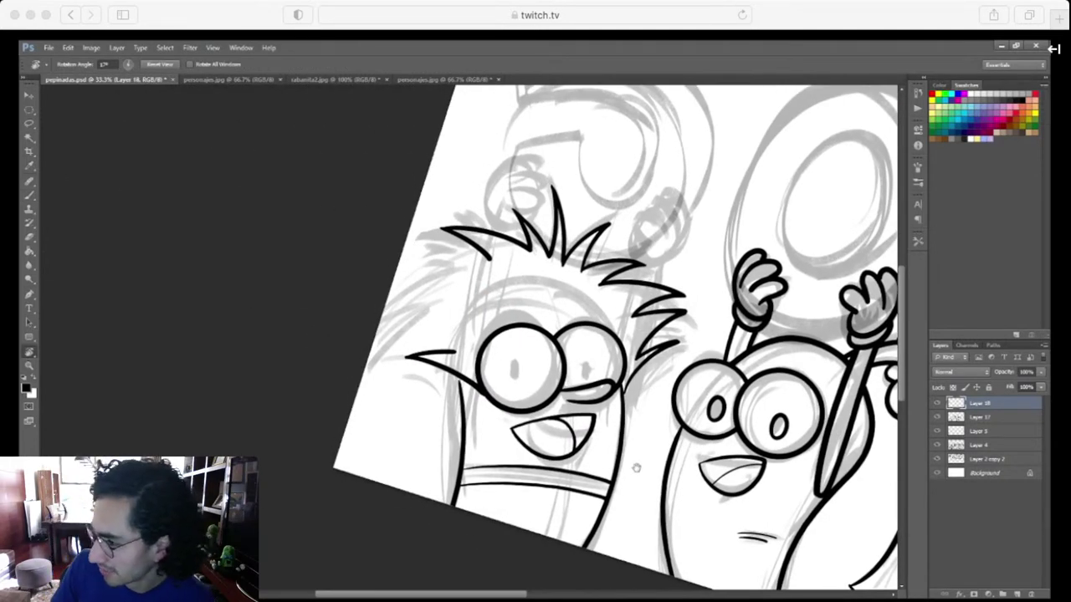
{"action": "left_click_drag", "start_coordinate": [637, 467], "coordinate": [665, 456]}
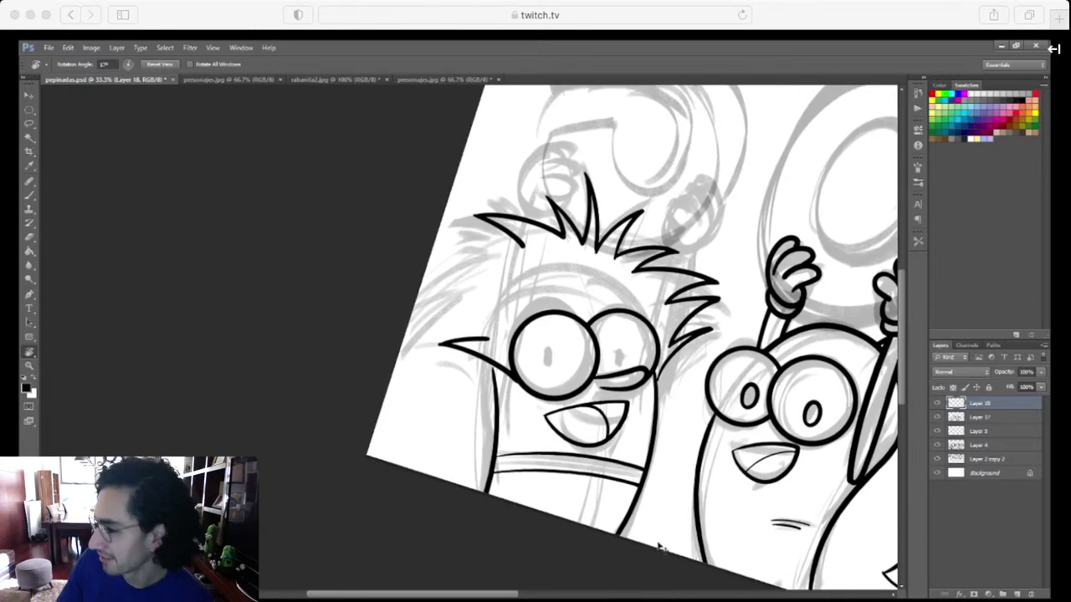
{"action": "key", "text": "ctrl+plus"}
{"action": "key", "text": "ctrl+plus"}
{"action": "key", "text": "e"}
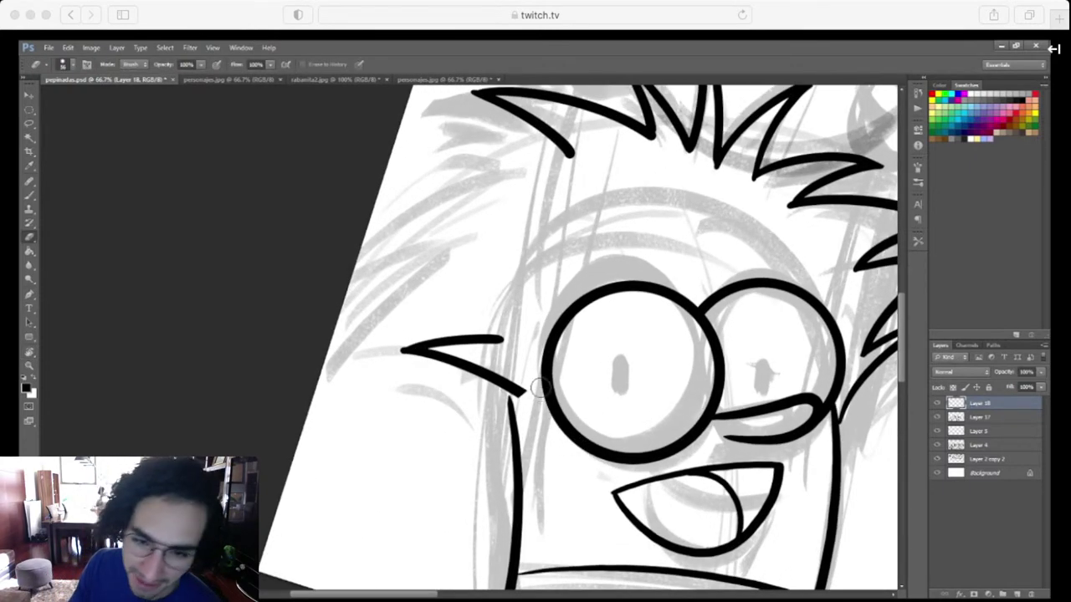
{"action": "mouse_move", "coordinate": [481, 365]}
{"action": "left_mouse_down"}
{"action": "mouse_move", "coordinate": [480, 330]}
{"action": "mouse_move", "coordinate": [403, 352]}
{"action": "left_mouse_up"}
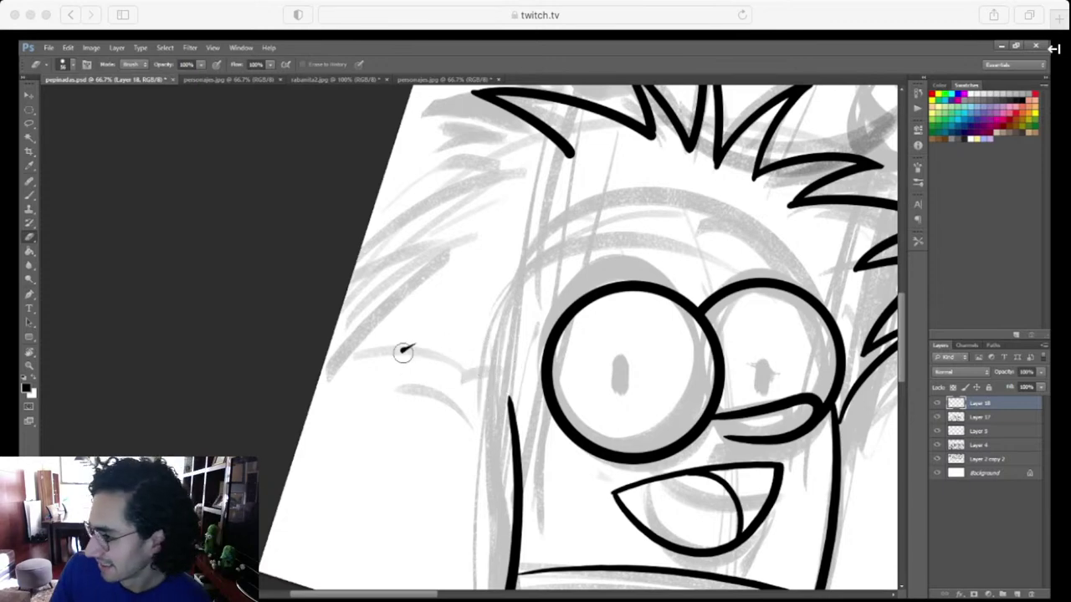
Ink two short strokes forming a jagged hair notch between the body outline and the left eye of the leftmost character
{"action": "key", "text": "r"}
{"action": "mouse_move", "coordinate": [600, 482]}
{"action": "left_mouse_down"}
{"action": "mouse_move", "coordinate": [445, 537]}
{"action": "mouse_move", "coordinate": [418, 532]}
{"action": "left_mouse_up"}
{"action": "key", "text": "b"}
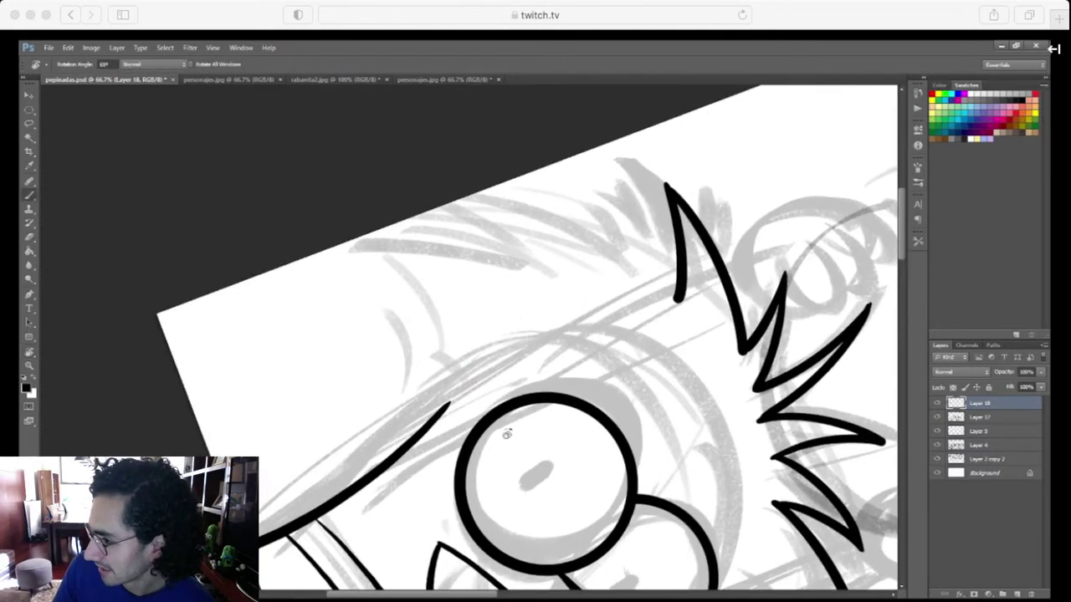
{"action": "left_click_drag", "start_coordinate": [455, 424], "coordinate": [439, 318]}
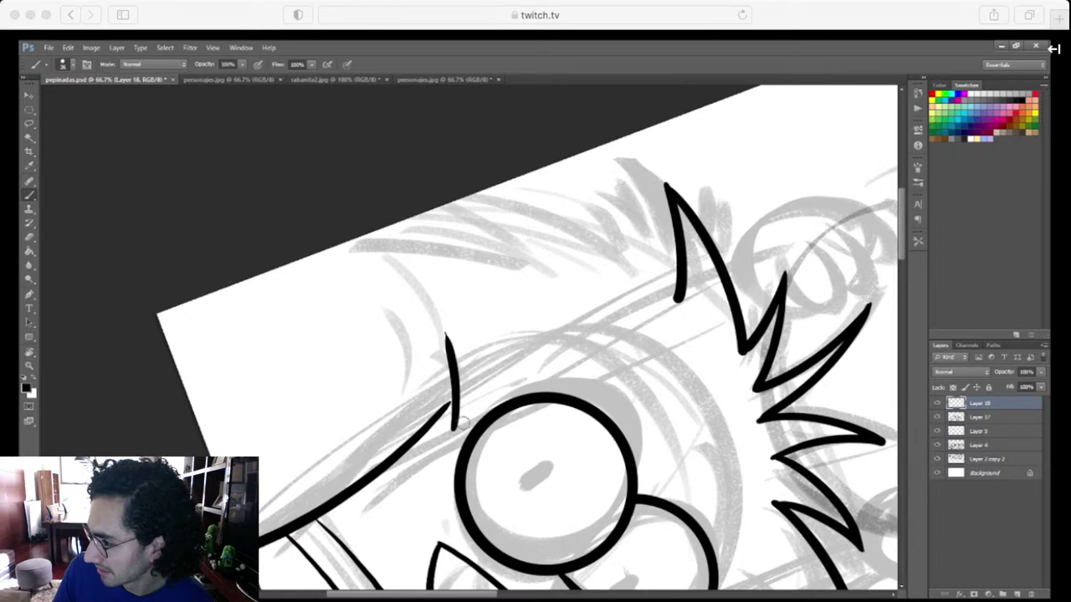
{"action": "left_click_drag", "start_coordinate": [451, 427], "coordinate": [500, 385]}
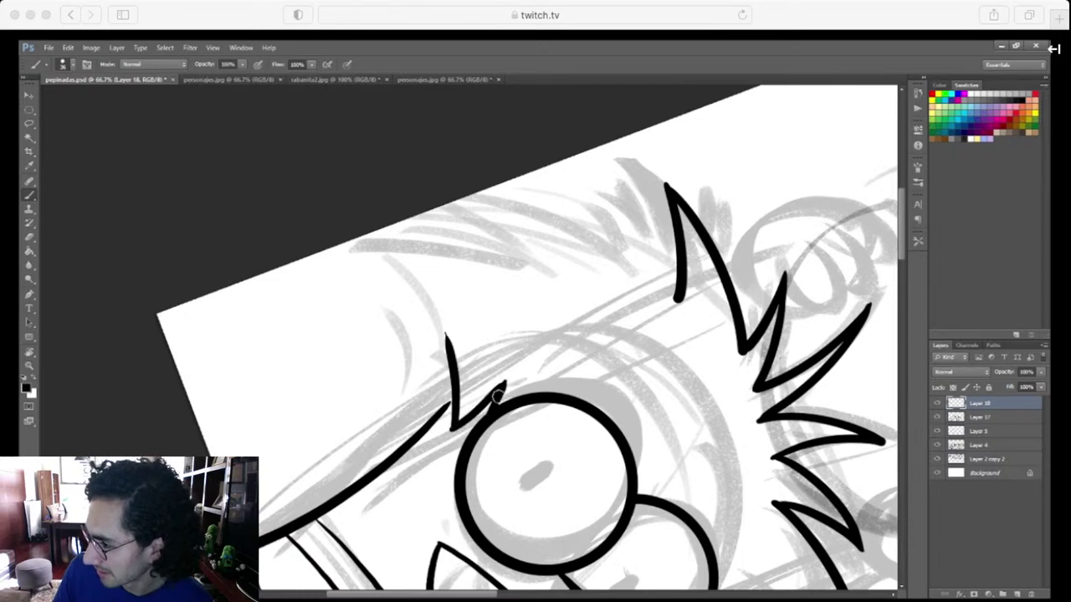
Ink a small pointed hair spike at the end of the body outline, and both edges of a longer spike above it
{"action": "mouse_move", "coordinate": [407, 445]}
{"action": "left_mouse_down"}
{"action": "mouse_move", "coordinate": [418, 385]}
{"action": "mouse_move", "coordinate": [388, 316]}
{"action": "left_mouse_up"}
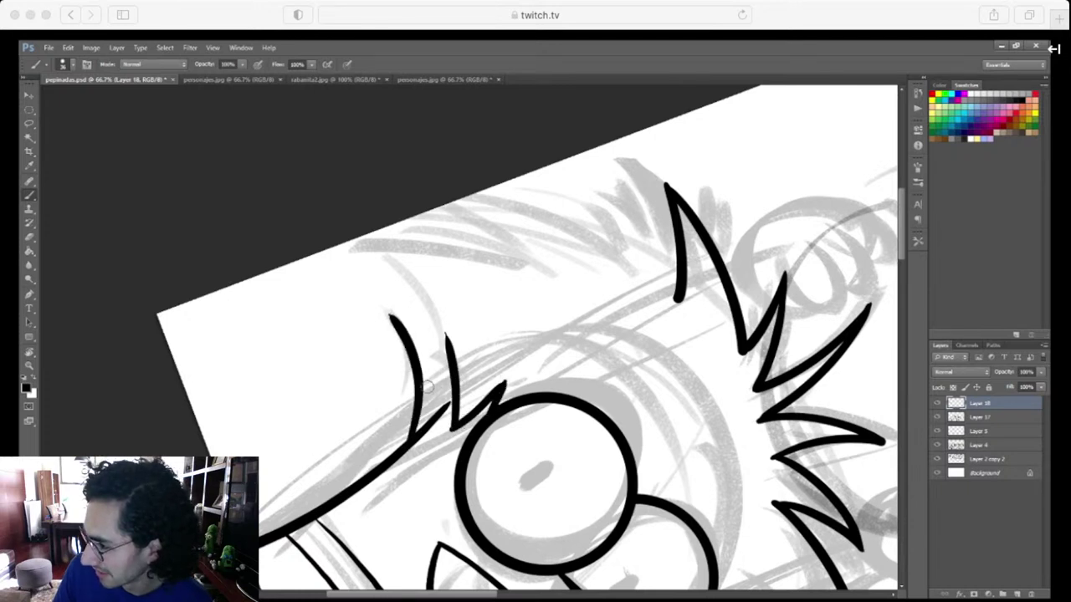
{"action": "left_click_drag", "start_coordinate": [446, 389], "coordinate": [393, 315]}
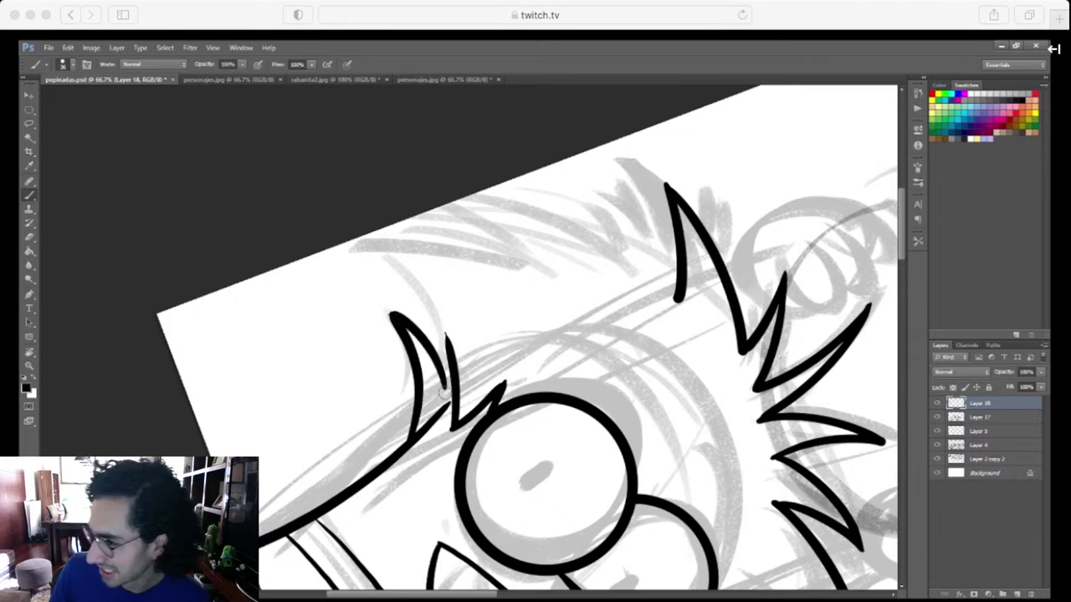
{"action": "mouse_move", "coordinate": [444, 390]}
{"action": "left_mouse_down"}
{"action": "mouse_move", "coordinate": [441, 352]}
{"action": "mouse_move", "coordinate": [377, 247]}
{"action": "left_mouse_up"}
{"action": "left_click_drag", "start_coordinate": [532, 289], "coordinate": [381, 245]}
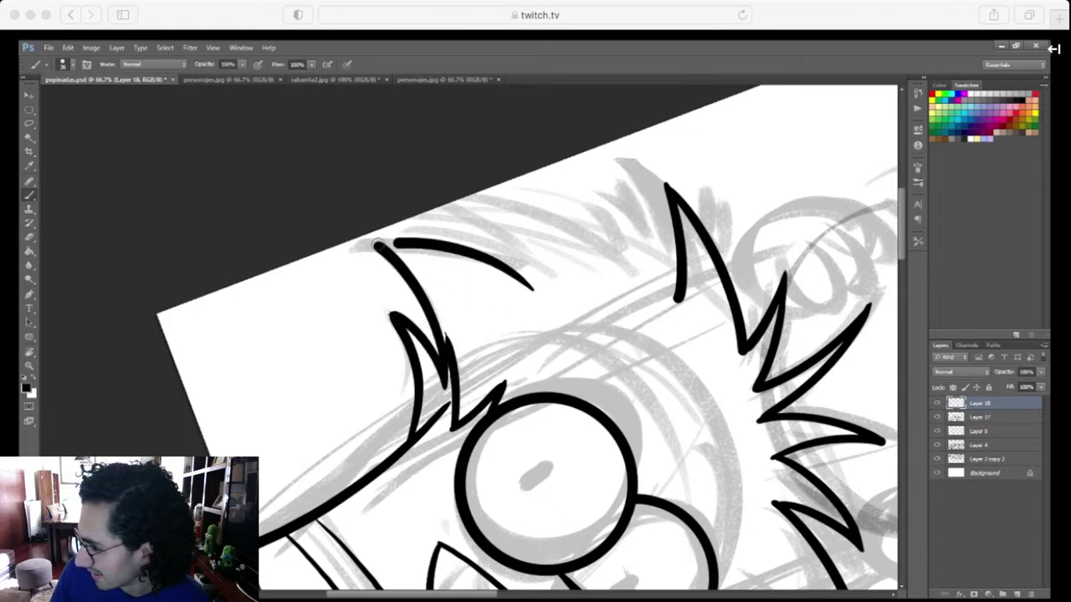
Extend the canvas slightly on the left side with the Crop tool to make room for the leftmost character's hair
{"action": "key", "text": "r"}
{"action": "left_click_drag", "start_coordinate": [551, 350], "coordinate": [577, 362]}
{"action": "left_click_drag", "start_coordinate": [650, 461], "coordinate": [564, 596]}
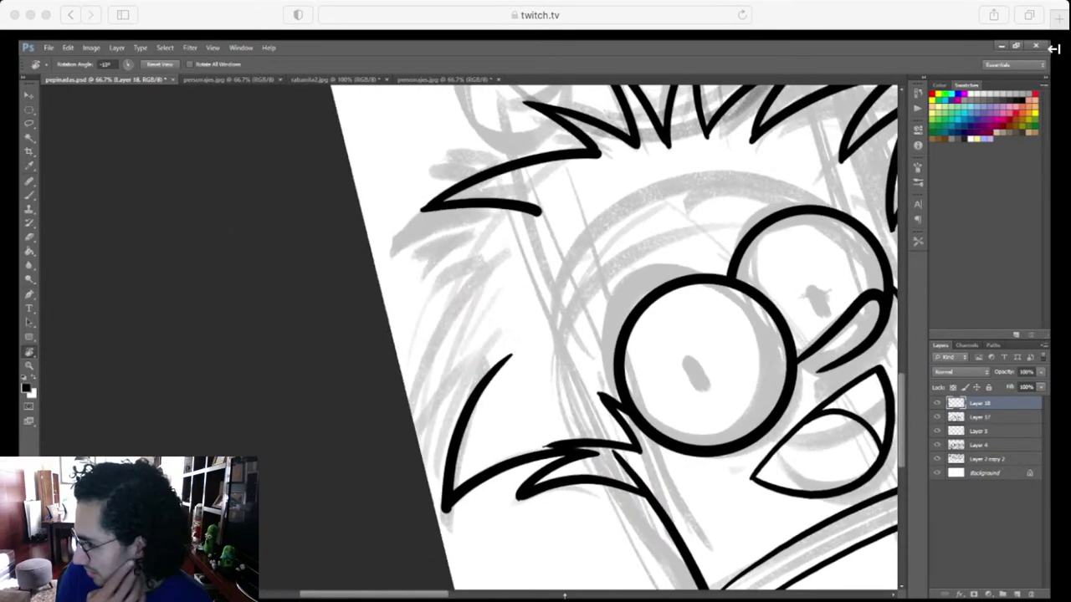
{"action": "key", "text": "ctrl+minus"}
{"action": "key", "text": "ctrl+minus"}
{"action": "key", "text": "ctrl+minus"}
{"action": "left_click_drag", "start_coordinate": [746, 500], "coordinate": [677, 546]}
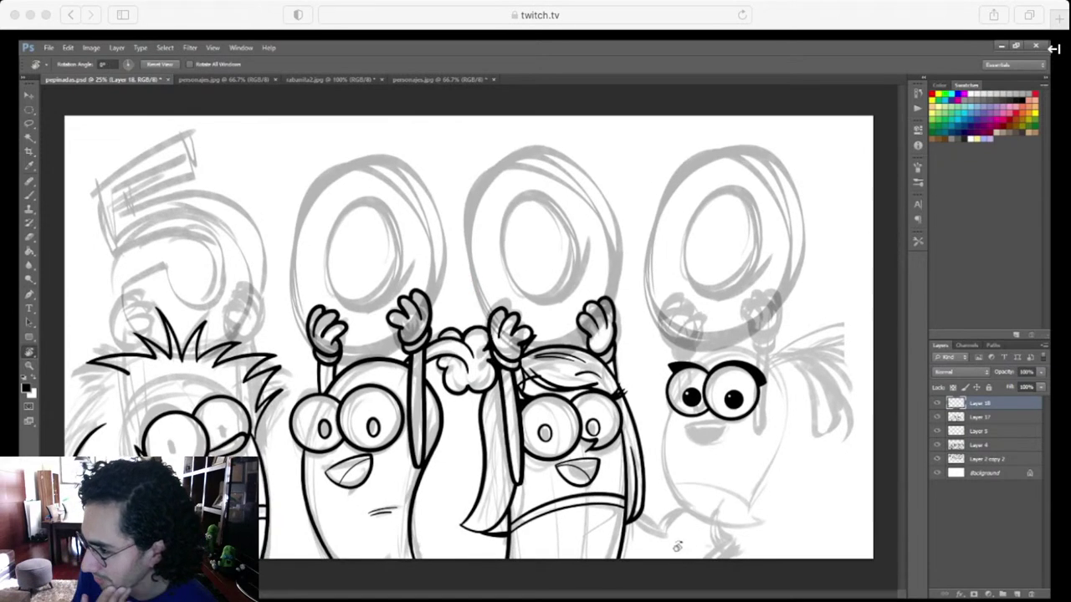
{"action": "key", "text": "c"}
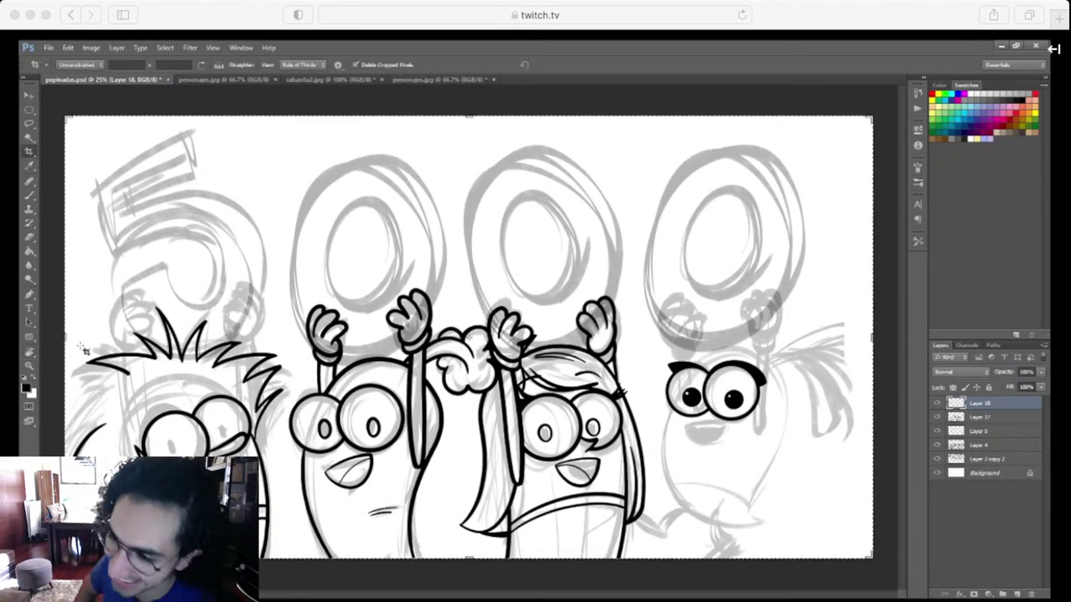
{"action": "left_click_drag", "start_coordinate": [67, 338], "coordinate": [49, 338]}
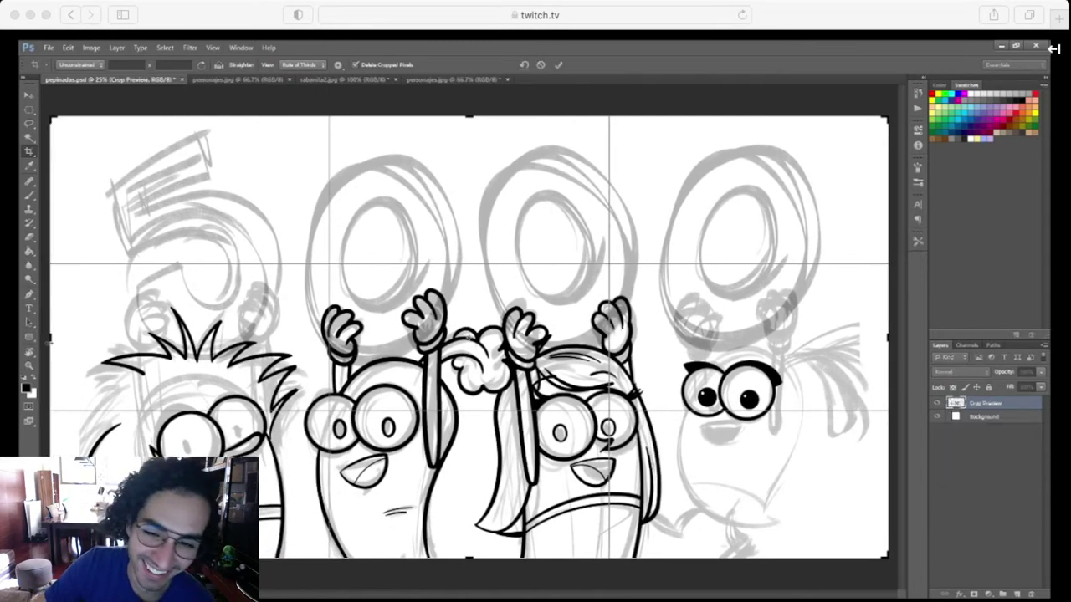
{"action": "key", "text": "Return"}
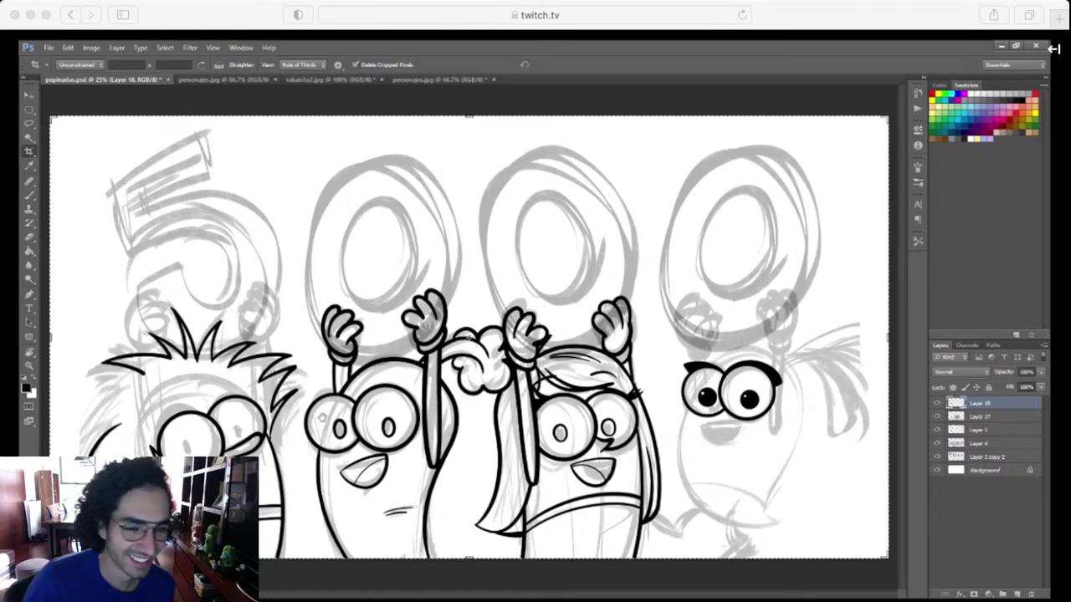
Ink the lower edge of another hair spike on the left side of the head, starting from the end of the long lower spike
{"action": "key", "text": "ctrl+plus"}
{"action": "key", "text": "ctrl+plus"}
{"action": "left_click_drag", "start_coordinate": [295, 442], "coordinate": [690, 382]}
{"action": "key", "text": "r"}
{"action": "key", "text": "ctrl+plus"}
{"action": "key", "text": "ctrl+plus"}
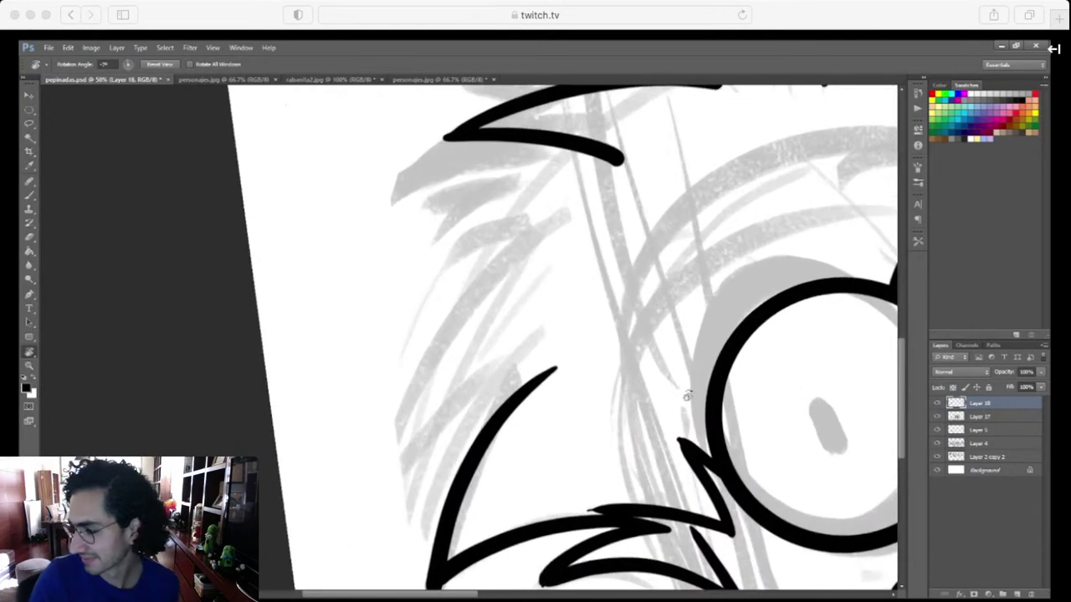
{"action": "left_click_drag", "start_coordinate": [638, 430], "coordinate": [650, 418]}
{"action": "key", "text": "b"}
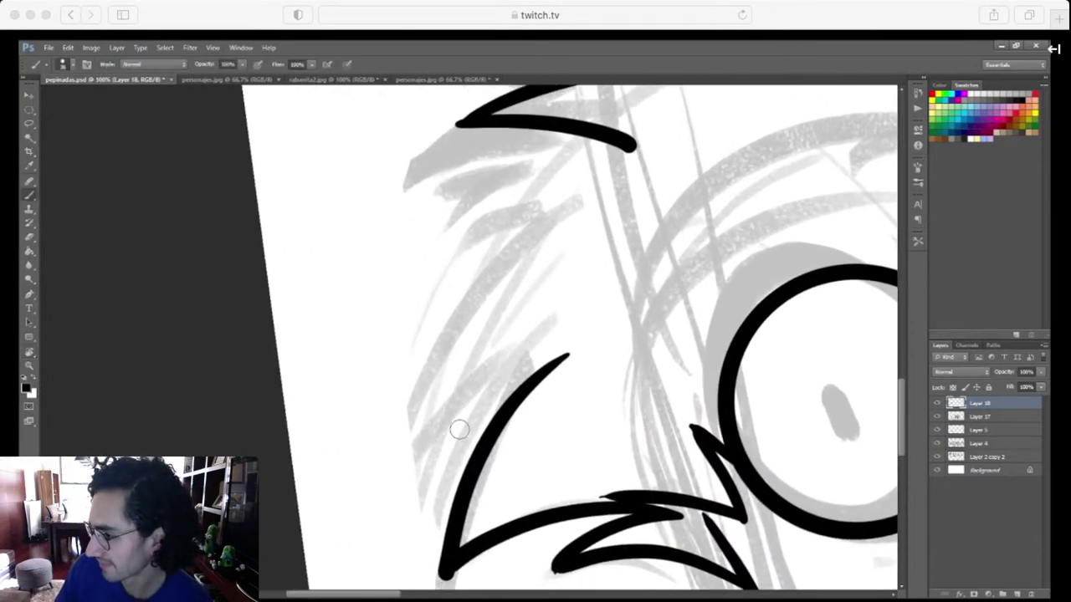
{"action": "mouse_move", "coordinate": [381, 445]}
{"action": "left_mouse_down"}
{"action": "mouse_move", "coordinate": [569, 355]}
{"action": "mouse_move", "coordinate": [371, 441]}
{"action": "left_mouse_up"}
{"action": "key", "text": "ctrl+z"}
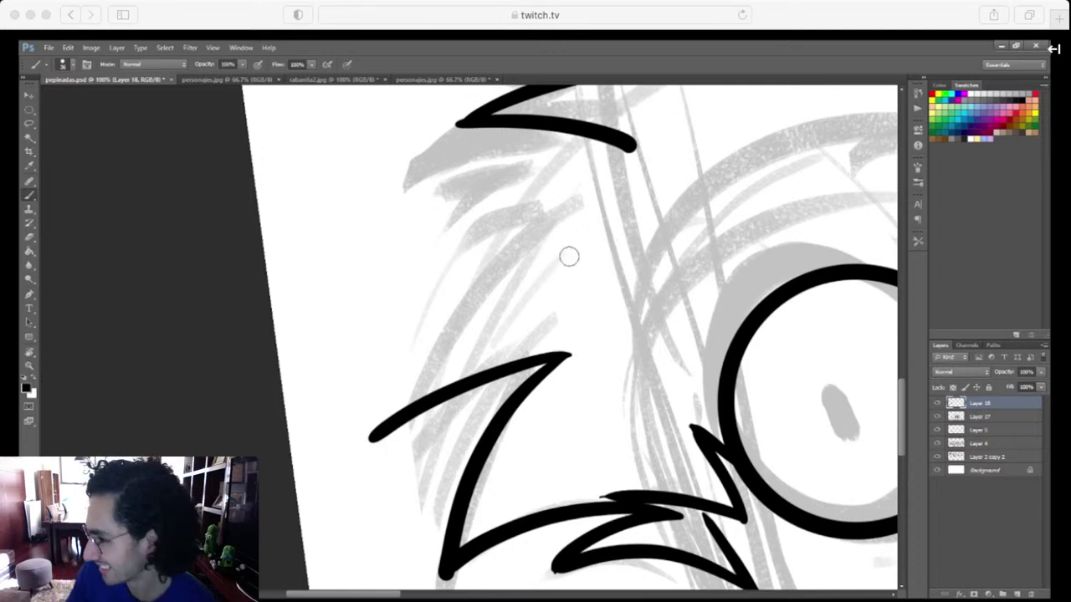
Ink the curved upper edge of that spike, redoing the stroke until it meets the lower edge in a point
{"action": "mouse_move", "coordinate": [577, 260]}
{"action": "left_mouse_down"}
{"action": "mouse_move", "coordinate": [534, 273]}
{"action": "mouse_move", "coordinate": [372, 427]}
{"action": "left_mouse_up"}
{"action": "key", "text": "ctrl+z"}
{"action": "mouse_move", "coordinate": [579, 258]}
{"action": "left_mouse_down"}
{"action": "mouse_move", "coordinate": [386, 420]}
{"action": "mouse_move", "coordinate": [531, 282]}
{"action": "mouse_move", "coordinate": [385, 424]}
{"action": "left_mouse_up"}
{"action": "key", "text": "ctrl+z"}
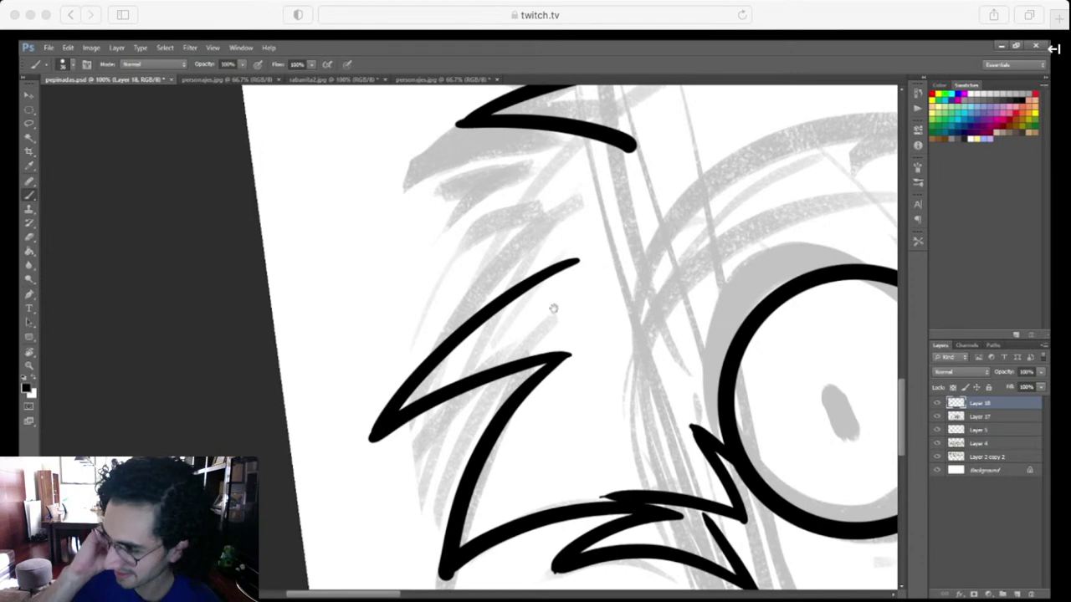
Ink both edges of the hair spike closing the gap on the head's left side, and sharpen its inner corner with the spike above
{"action": "scroll", "coordinate": [553, 309], "scroll_direction": "up", "scroll_amount": 3}
{"action": "mouse_move", "coordinate": [381, 369]}
{"action": "left_mouse_down"}
{"action": "mouse_move", "coordinate": [446, 312]}
{"action": "mouse_move", "coordinate": [636, 233]}
{"action": "left_mouse_up"}
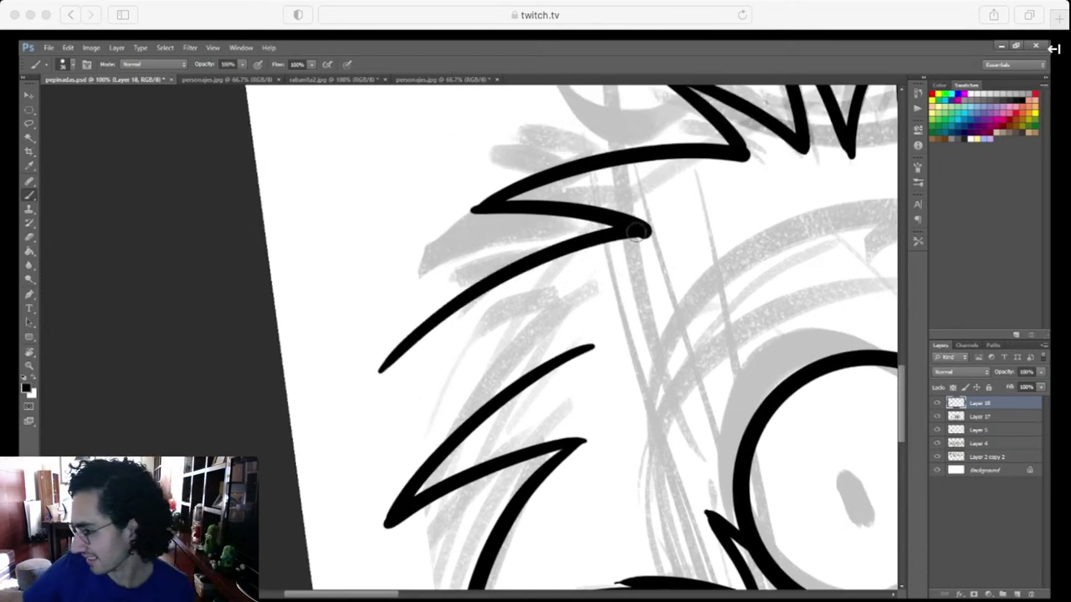
{"action": "key", "text": "ctrl+z"}
{"action": "mouse_move", "coordinate": [373, 386]}
{"action": "left_mouse_down"}
{"action": "mouse_move", "coordinate": [474, 302]}
{"action": "mouse_move", "coordinate": [653, 236]}
{"action": "left_mouse_up"}
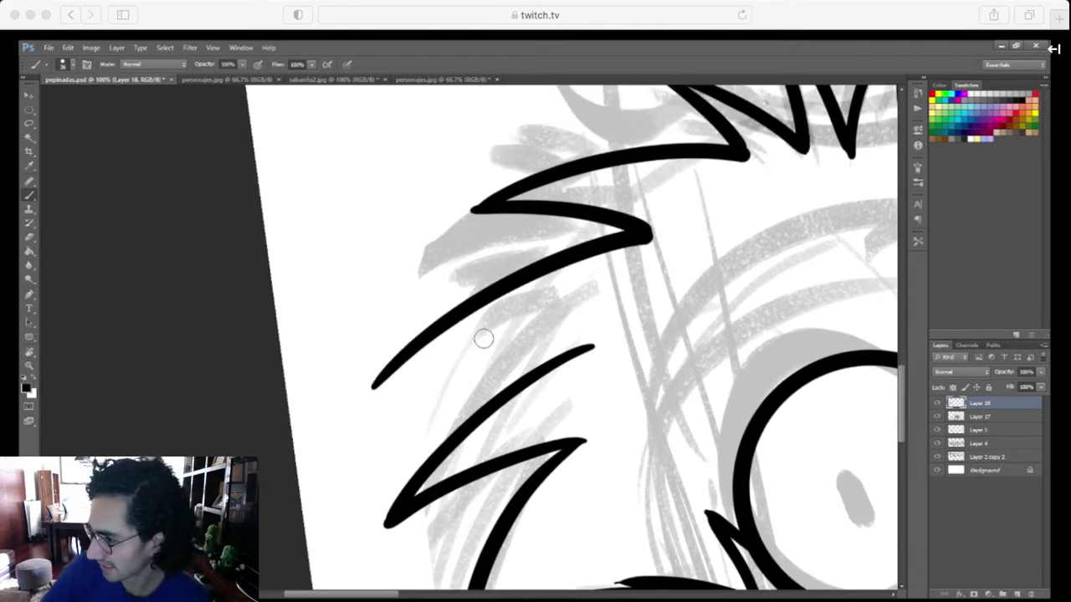
{"action": "left_click_drag", "start_coordinate": [373, 387], "coordinate": [592, 343]}
{"action": "key", "text": "ctrl+z"}
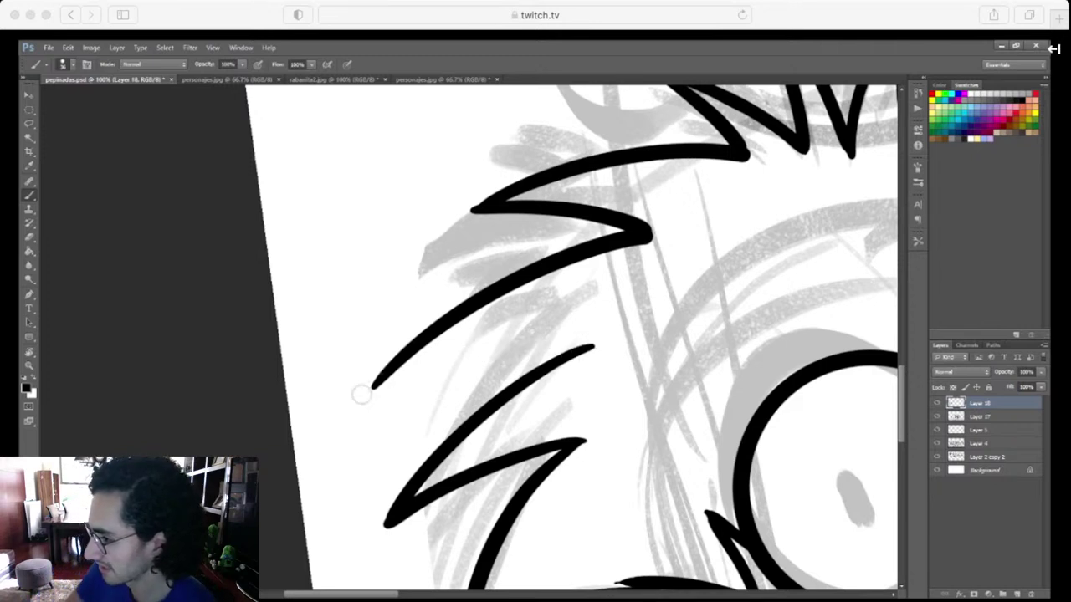
{"action": "mouse_move", "coordinate": [374, 386]}
{"action": "left_mouse_down"}
{"action": "mouse_move", "coordinate": [449, 359]}
{"action": "mouse_move", "coordinate": [589, 344]}
{"action": "left_mouse_up"}
{"action": "key", "text": "e"}
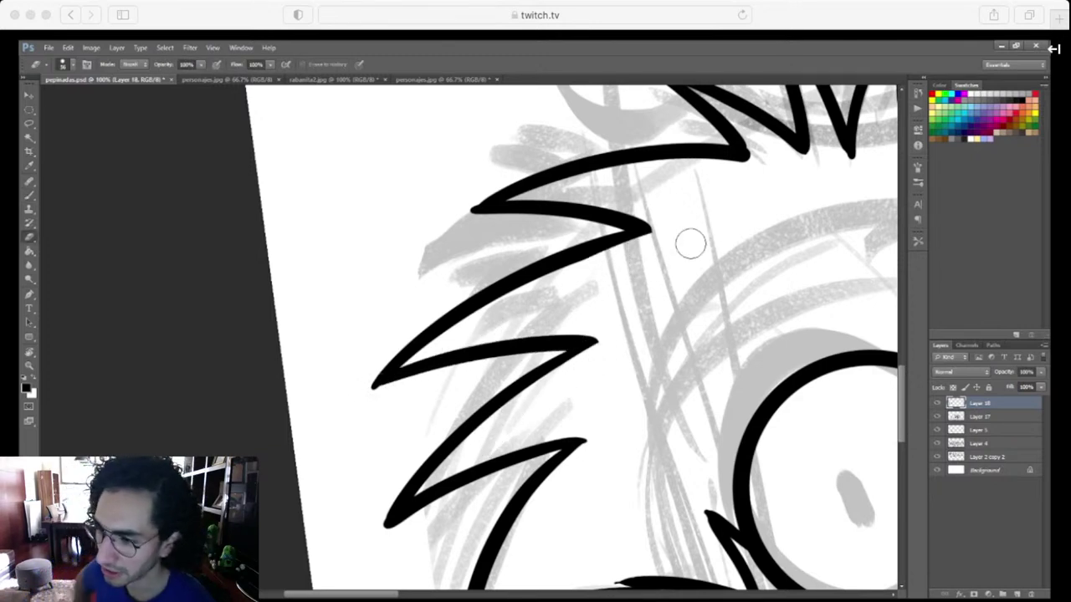
Add a new layer above the finished hair line art
{"action": "left_click_drag", "start_coordinate": [696, 406], "coordinate": [474, 532]}
{"action": "key", "text": "ctrl+minus"}
{"action": "key", "text": "ctrl+minus"}
{"action": "key", "text": "ctrl+minus"}
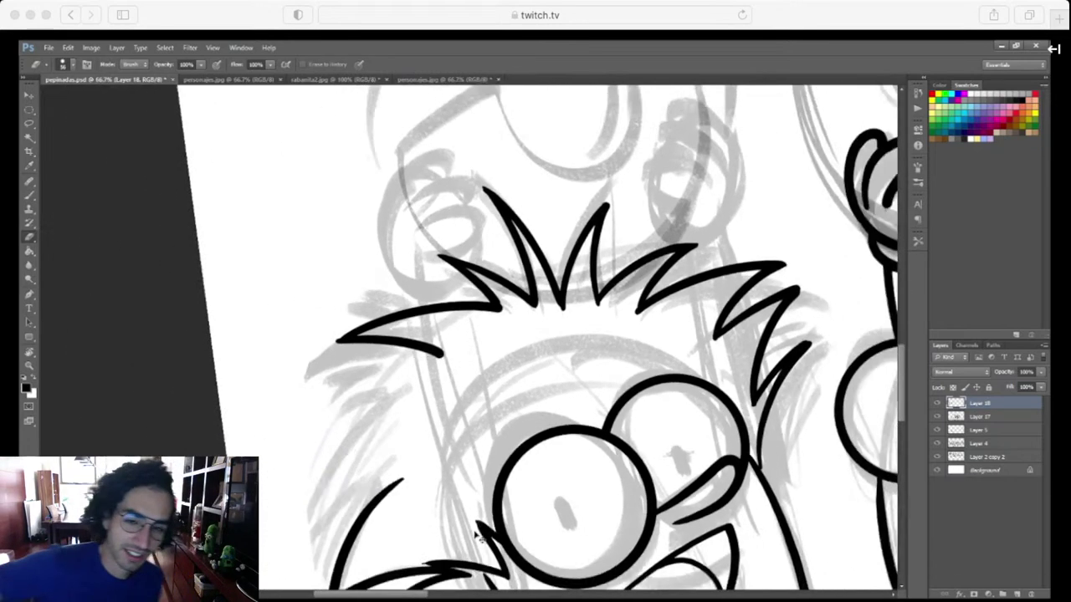
{"action": "left_click_drag", "start_coordinate": [693, 515], "coordinate": [715, 539]}
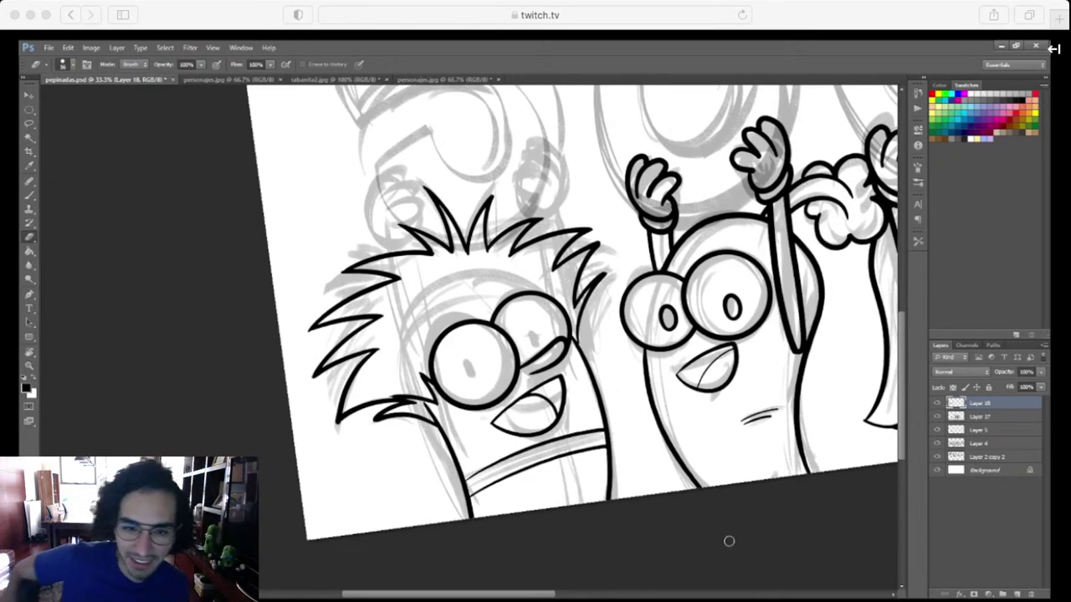
{"action": "key", "text": "r"}
{"action": "mouse_move", "coordinate": [718, 542]}
{"action": "left_mouse_down"}
{"action": "mouse_move", "coordinate": [708, 557]}
{"action": "mouse_move", "coordinate": [619, 562]}
{"action": "mouse_move", "coordinate": [725, 526]}
{"action": "mouse_move", "coordinate": [533, 595]}
{"action": "left_mouse_up"}
{"action": "left_click", "coordinate": [1017, 593]}
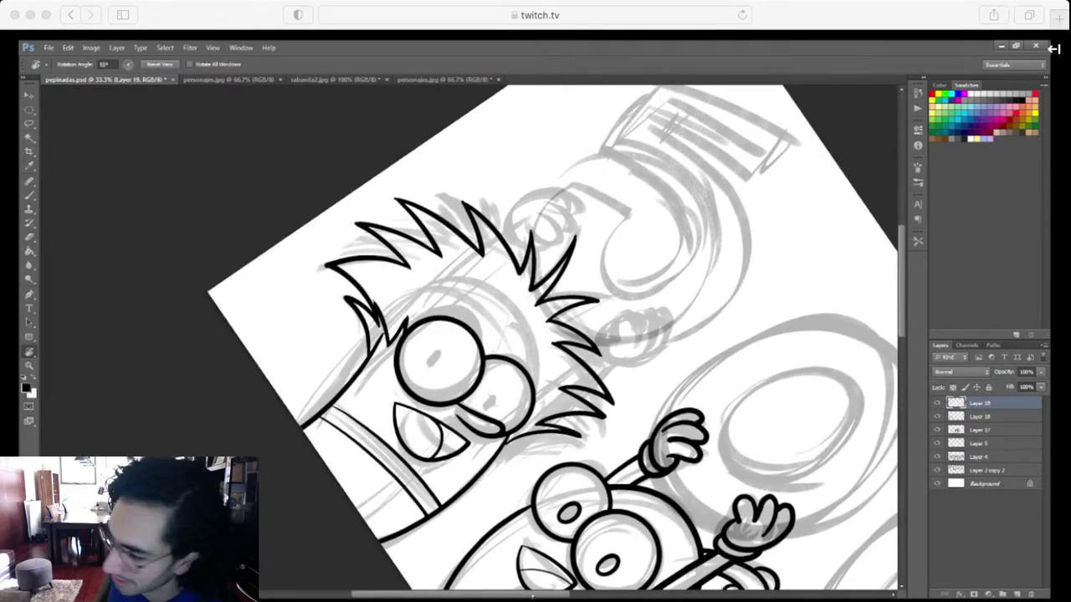
Merge Layer 18 with Layer 17 and set the merged layer's opacity to 40%
{"action": "key", "text": "ctrl+plus"}
{"action": "key", "text": "ctrl+plus"}
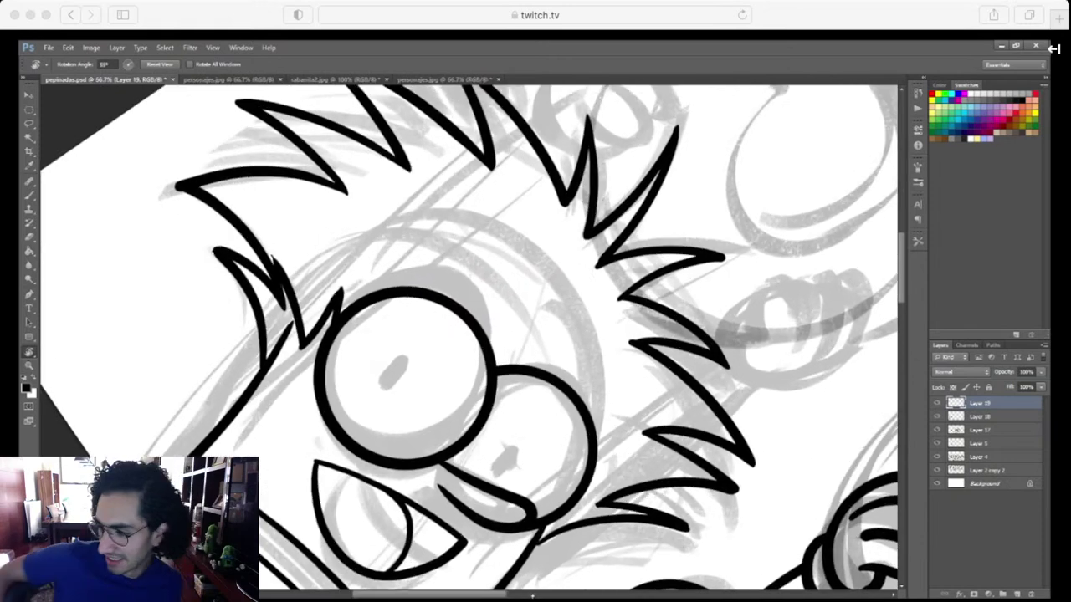
{"action": "left_click", "coordinate": [980, 418]}
{"action": "left_click", "coordinate": [982, 429], "text": "shift"}
{"action": "key", "text": "ctrl+e"}
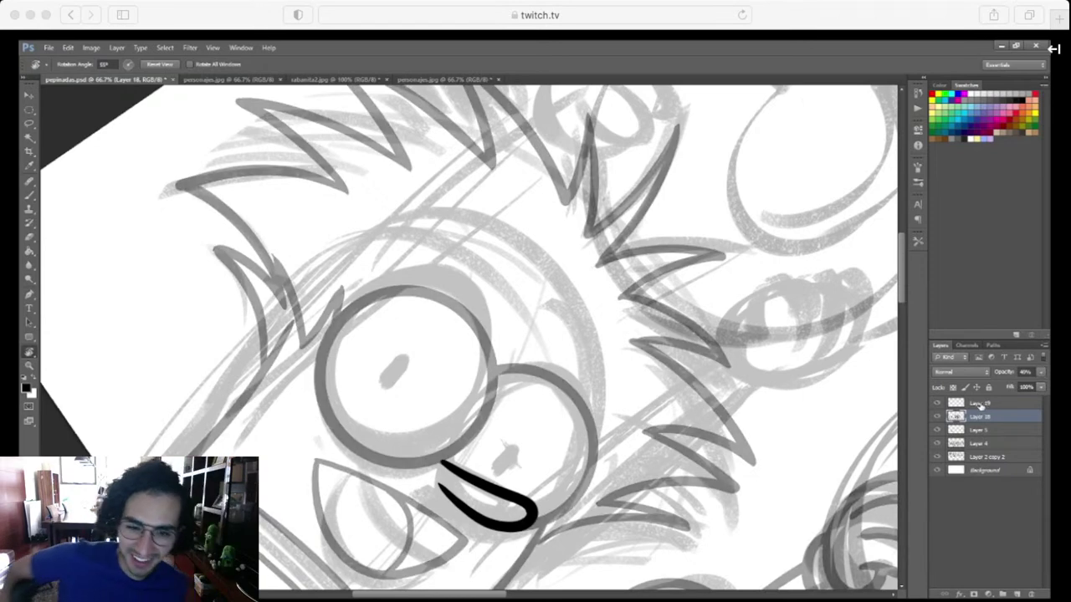
Ink the two long edges of the leftmost character's raised left arm on Layer 19, from the body up toward the sketched hand
{"action": "left_click", "coordinate": [981, 405]}
{"action": "mouse_move", "coordinate": [662, 391]}
{"action": "left_mouse_down"}
{"action": "mouse_move", "coordinate": [685, 420]}
{"action": "mouse_move", "coordinate": [695, 478]}
{"action": "mouse_move", "coordinate": [681, 407]}
{"action": "left_mouse_up"}
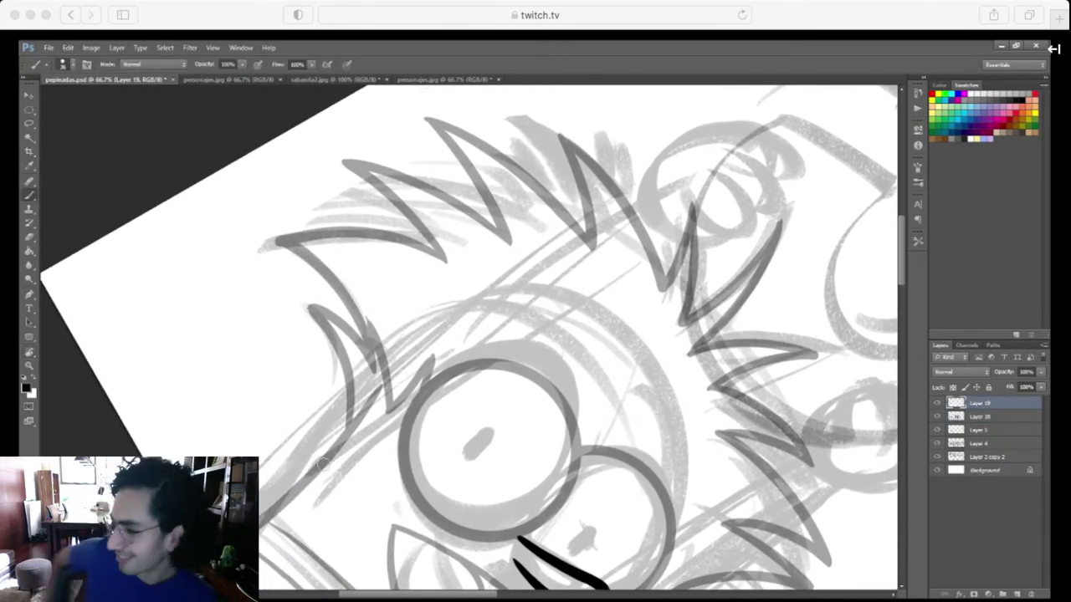
{"action": "mouse_move", "coordinate": [323, 463]}
{"action": "left_mouse_down"}
{"action": "mouse_move", "coordinate": [561, 235]}
{"action": "mouse_move", "coordinate": [635, 186]}
{"action": "left_mouse_up"}
{"action": "key", "text": "ctrl+z"}
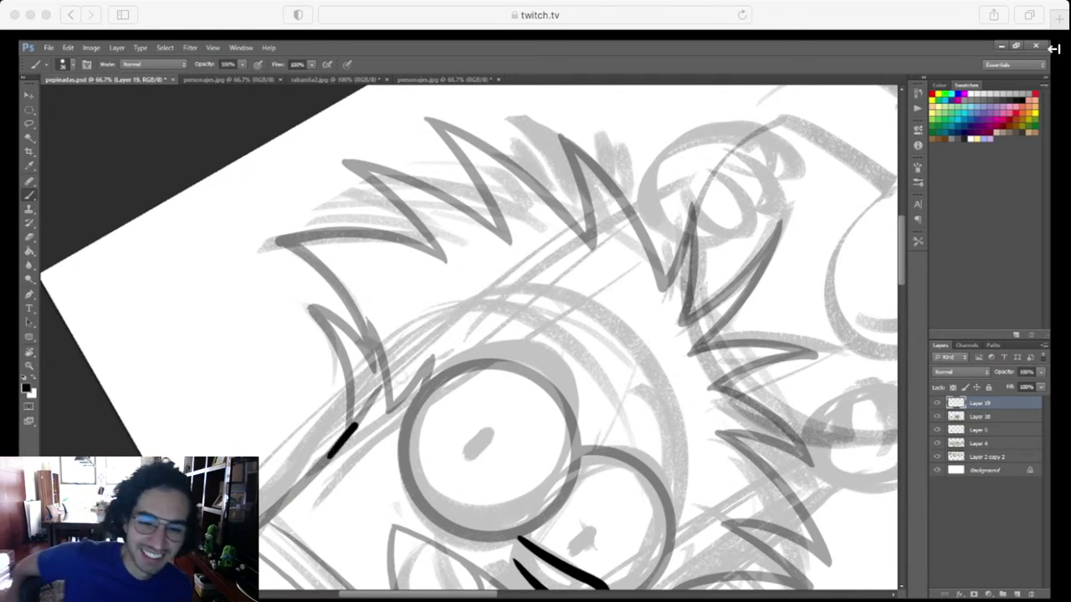
{"action": "left_click_drag", "start_coordinate": [356, 425], "coordinate": [644, 197]}
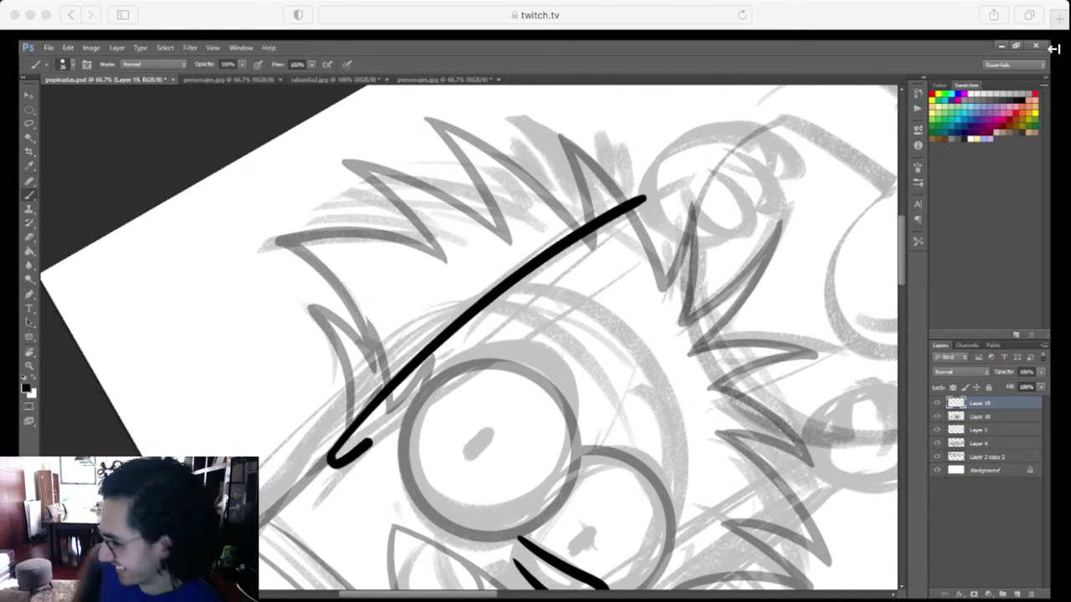
{"action": "left_click_drag", "start_coordinate": [368, 442], "coordinate": [640, 258]}
{"action": "left_click_drag", "start_coordinate": [544, 388], "coordinate": [464, 471]}
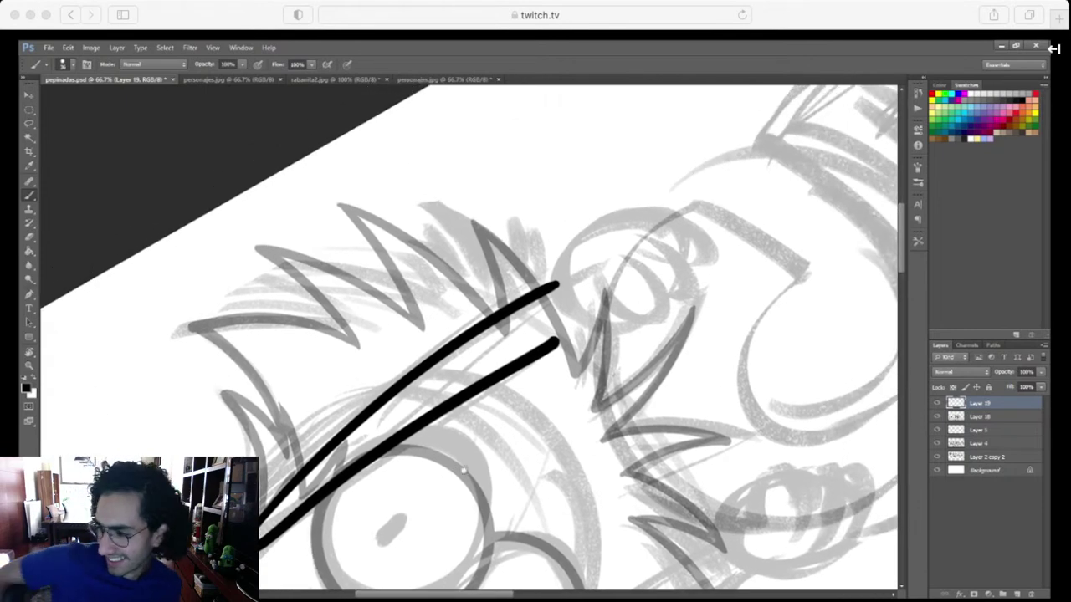
Erase the overshooting upper ends of the raised left arm's lines and ink the curved cuff across them
{"action": "key", "text": "ctrl+plus"}
{"action": "key", "text": "ctrl+plus"}
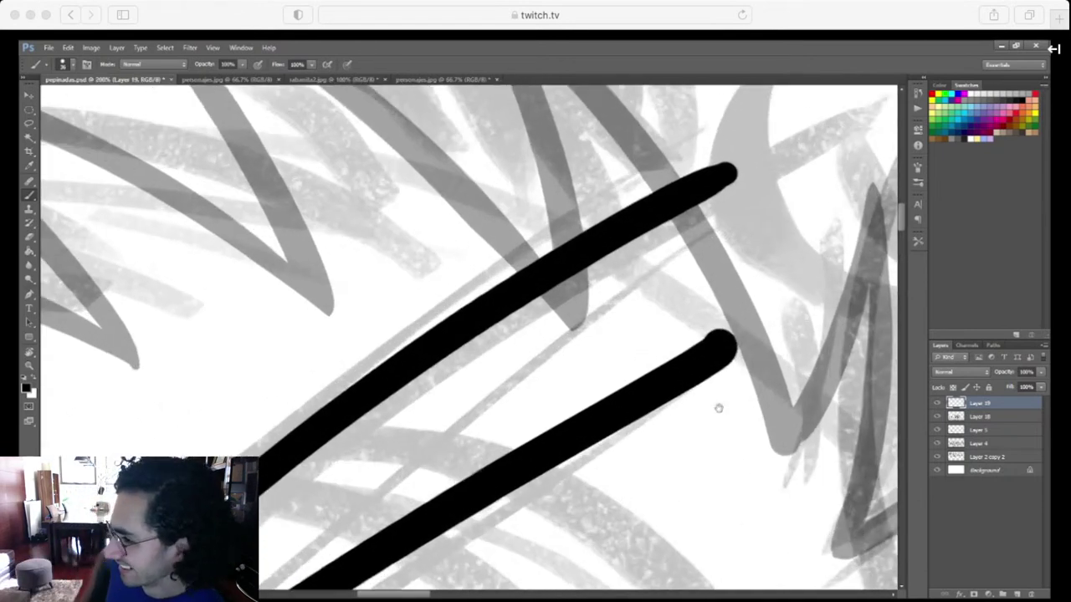
{"action": "left_click_drag", "start_coordinate": [717, 407], "coordinate": [566, 502]}
{"action": "key", "text": "e"}
{"action": "mouse_move", "coordinate": [552, 276]}
{"action": "left_mouse_down"}
{"action": "mouse_move", "coordinate": [572, 297]}
{"action": "mouse_move", "coordinate": [527, 289]}
{"action": "mouse_move", "coordinate": [525, 360]}
{"action": "mouse_move", "coordinate": [593, 428]}
{"action": "left_mouse_up"}
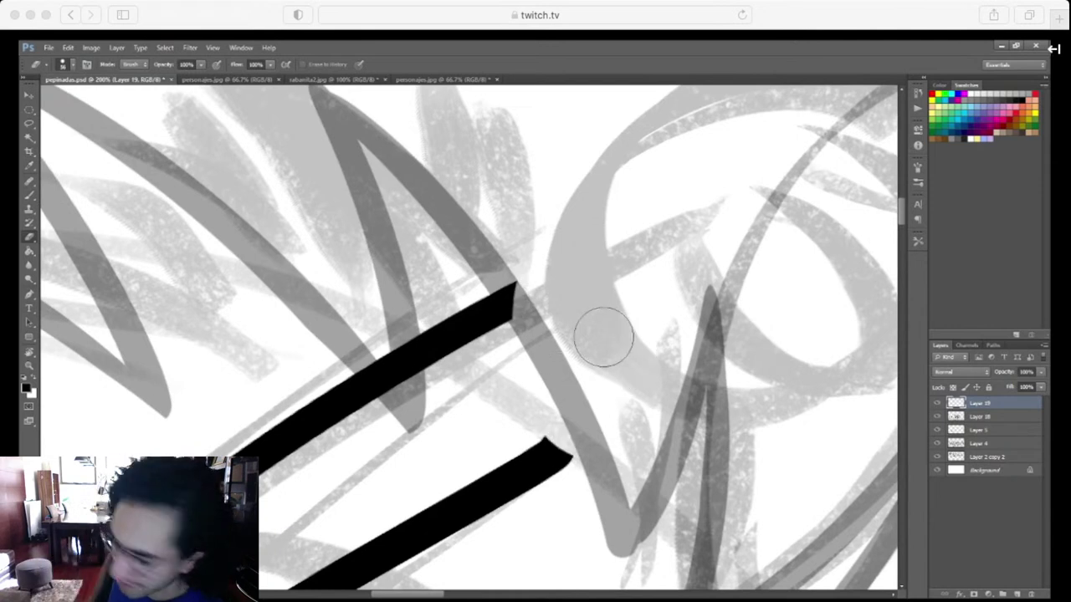
{"action": "key", "text": "b"}
{"action": "mouse_move", "coordinate": [566, 208]}
{"action": "left_mouse_down"}
{"action": "mouse_move", "coordinate": [513, 328]}
{"action": "mouse_move", "coordinate": [557, 448]}
{"action": "mouse_move", "coordinate": [692, 412]}
{"action": "left_mouse_up"}
{"action": "scroll", "coordinate": [636, 410], "scroll_direction": "right", "scroll_amount": 3}
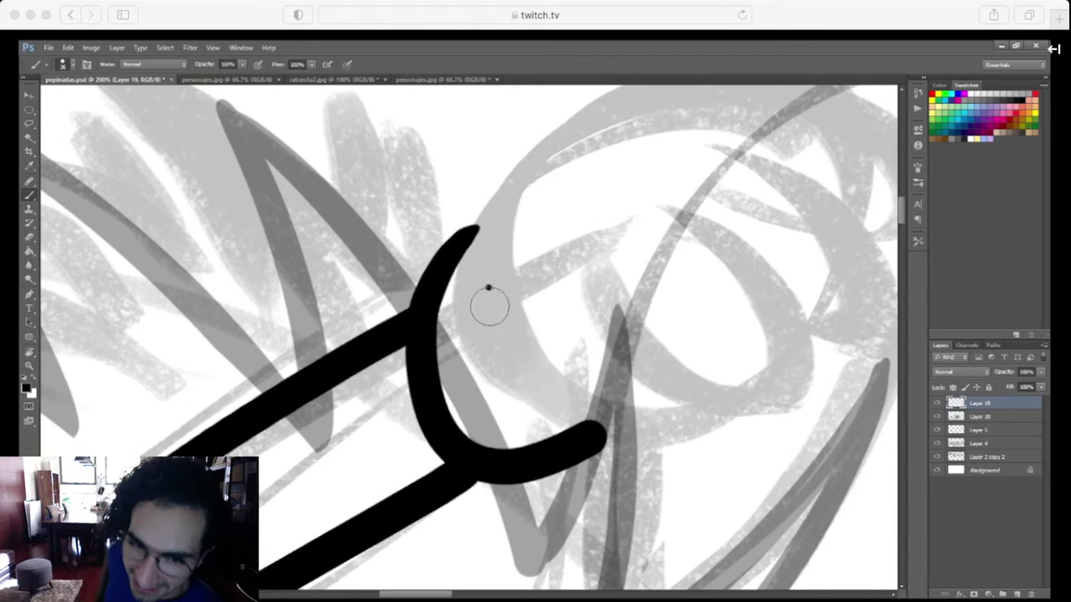
Ink the leftmost character's left hand from the palm's lower curve through the curled lower fingers, following the sketch
{"action": "mouse_move", "coordinate": [490, 303]}
{"action": "left_mouse_down"}
{"action": "mouse_move", "coordinate": [623, 427]}
{"action": "mouse_move", "coordinate": [679, 388]}
{"action": "left_mouse_up"}
{"action": "scroll", "coordinate": [586, 393], "scroll_direction": "right", "scroll_amount": 4}
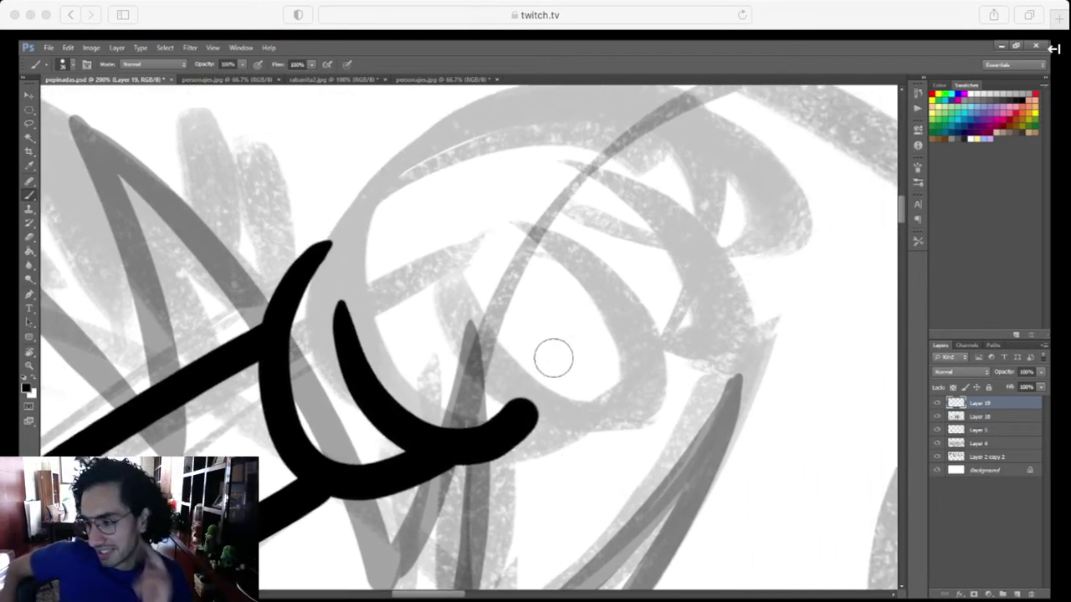
{"action": "mouse_move", "coordinate": [450, 339]}
{"action": "left_mouse_down"}
{"action": "mouse_move", "coordinate": [599, 439]}
{"action": "mouse_move", "coordinate": [649, 344]}
{"action": "mouse_move", "coordinate": [502, 268]}
{"action": "left_mouse_up"}
{"action": "scroll", "coordinate": [585, 456], "scroll_direction": "up", "scroll_amount": 3}
{"action": "scroll", "coordinate": [585, 456], "scroll_direction": "right", "scroll_amount": 3}
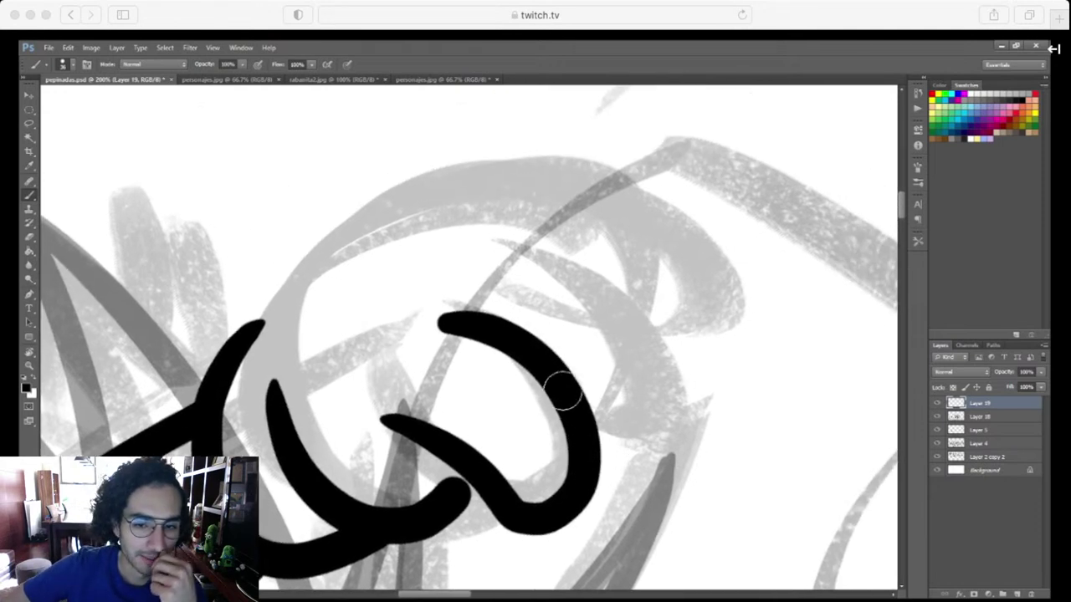
{"action": "mouse_move", "coordinate": [590, 434]}
{"action": "left_mouse_down"}
{"action": "mouse_move", "coordinate": [657, 448]}
{"action": "mouse_move", "coordinate": [517, 266]}
{"action": "mouse_move", "coordinate": [465, 251]}
{"action": "left_mouse_up"}
{"action": "scroll", "coordinate": [648, 393], "scroll_direction": "up", "scroll_amount": 2}
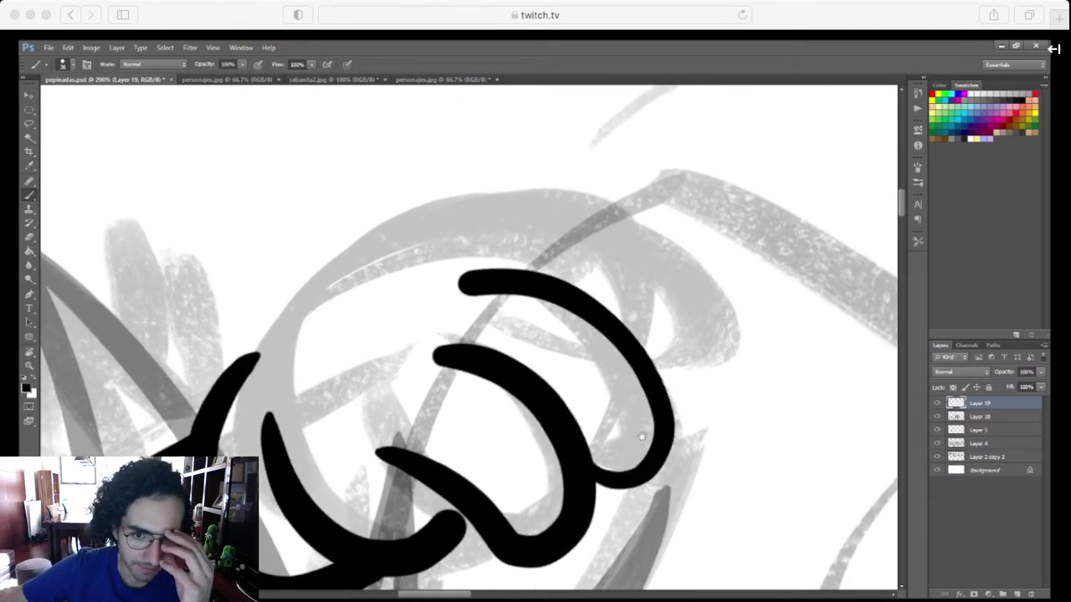
Ink the left hand's outer contour over the top finger and close the gaps at the palm and cuff
{"action": "mouse_move", "coordinate": [657, 360]}
{"action": "left_mouse_down"}
{"action": "mouse_move", "coordinate": [710, 311]}
{"action": "mouse_move", "coordinate": [343, 289]}
{"action": "mouse_move", "coordinate": [301, 500]}
{"action": "mouse_move", "coordinate": [359, 507]}
{"action": "mouse_move", "coordinate": [313, 445]}
{"action": "mouse_move", "coordinate": [330, 338]}
{"action": "left_mouse_up"}
{"action": "scroll", "coordinate": [470, 477], "scroll_direction": "down", "scroll_amount": 1}
{"action": "scroll", "coordinate": [470, 478], "scroll_direction": "left", "scroll_amount": 1}
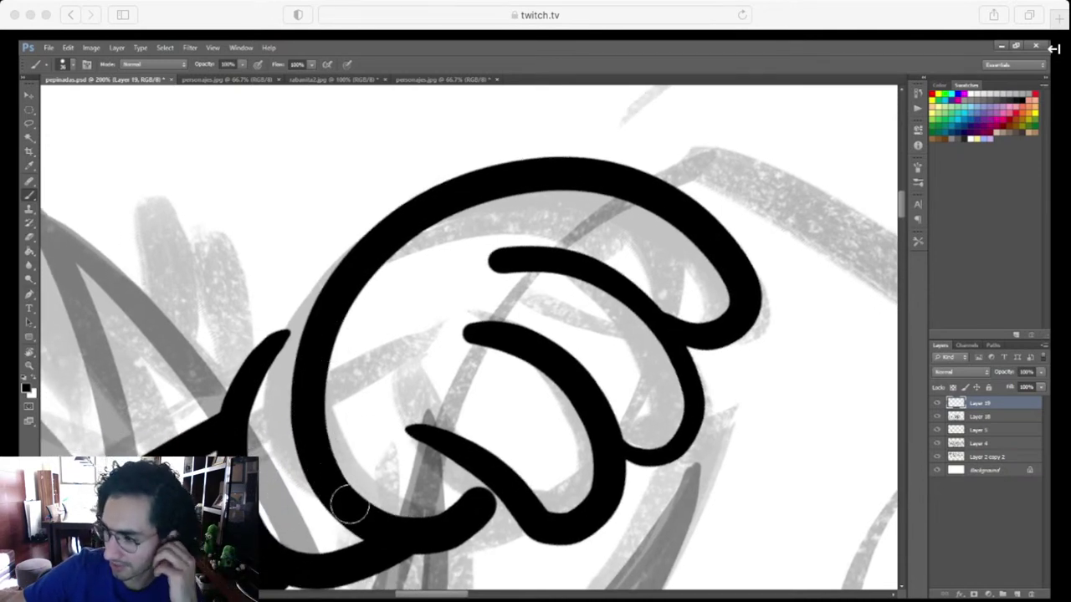
{"action": "mouse_move", "coordinate": [349, 504]}
{"action": "left_mouse_down"}
{"action": "mouse_move", "coordinate": [454, 514]}
{"action": "mouse_move", "coordinate": [488, 495]}
{"action": "mouse_move", "coordinate": [387, 528]}
{"action": "mouse_move", "coordinate": [505, 500]}
{"action": "left_mouse_up"}
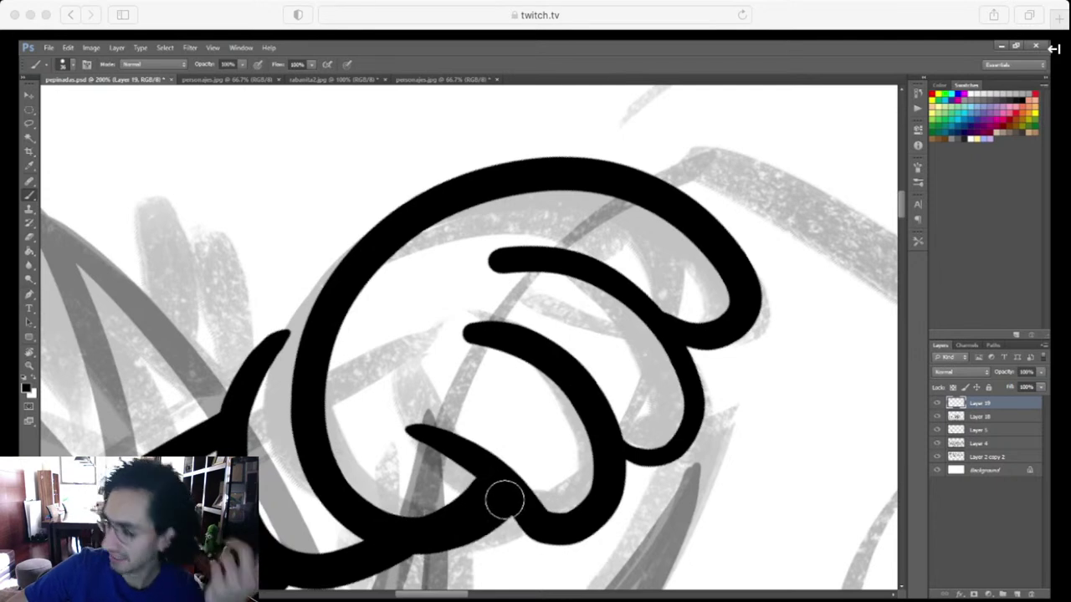
{"action": "scroll", "coordinate": [505, 500], "scroll_direction": "left", "scroll_amount": 5}
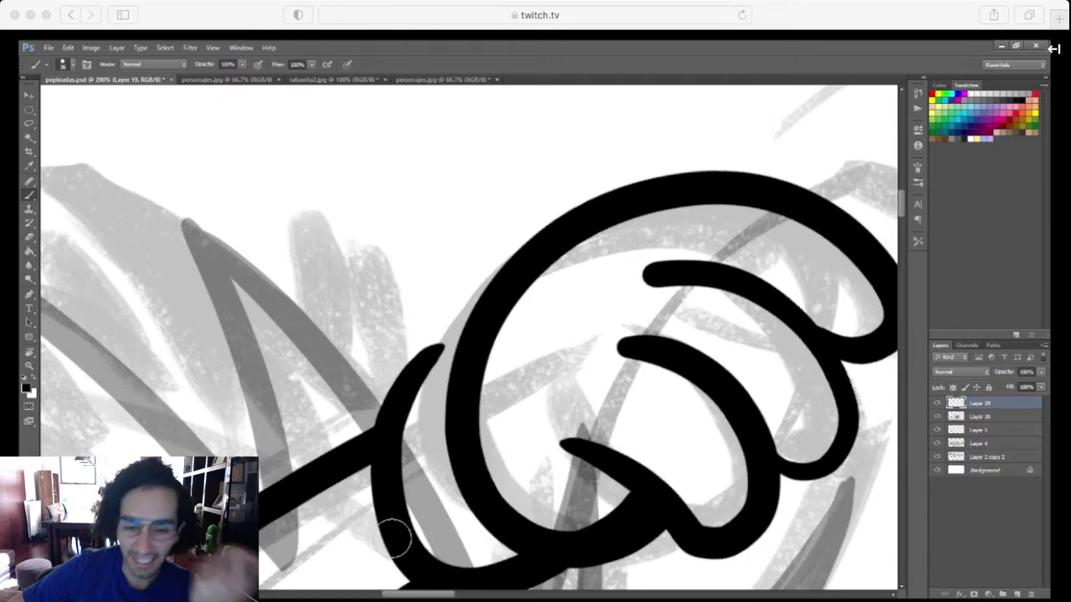
{"action": "scroll", "coordinate": [469, 335], "scroll_direction": "down", "scroll_amount": 1}
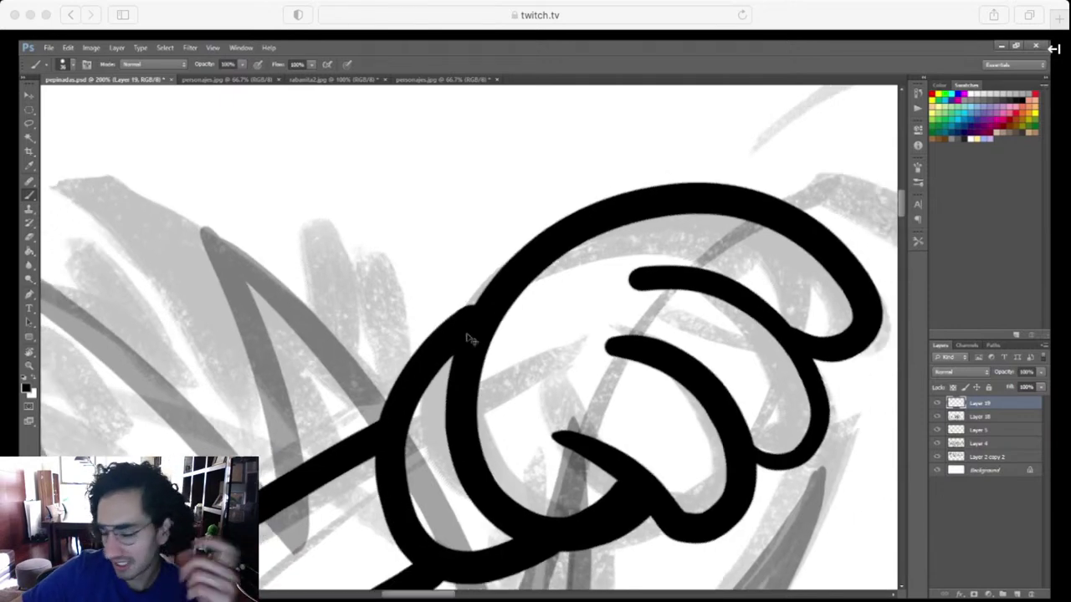
Ink the curled fingers and outer edge of the leftmost character's raised right hand on Layer 19
{"action": "key", "text": "ctrl+minus"}
{"action": "key", "text": "ctrl+minus"}
{"action": "key", "text": "ctrl+minus"}
{"action": "key", "text": "ctrl+minus"}
{"action": "key", "text": "r"}
{"action": "left_click_drag", "start_coordinate": [553, 194], "coordinate": [622, 273]}
{"action": "left_click_drag", "start_coordinate": [690, 498], "coordinate": [624, 467]}
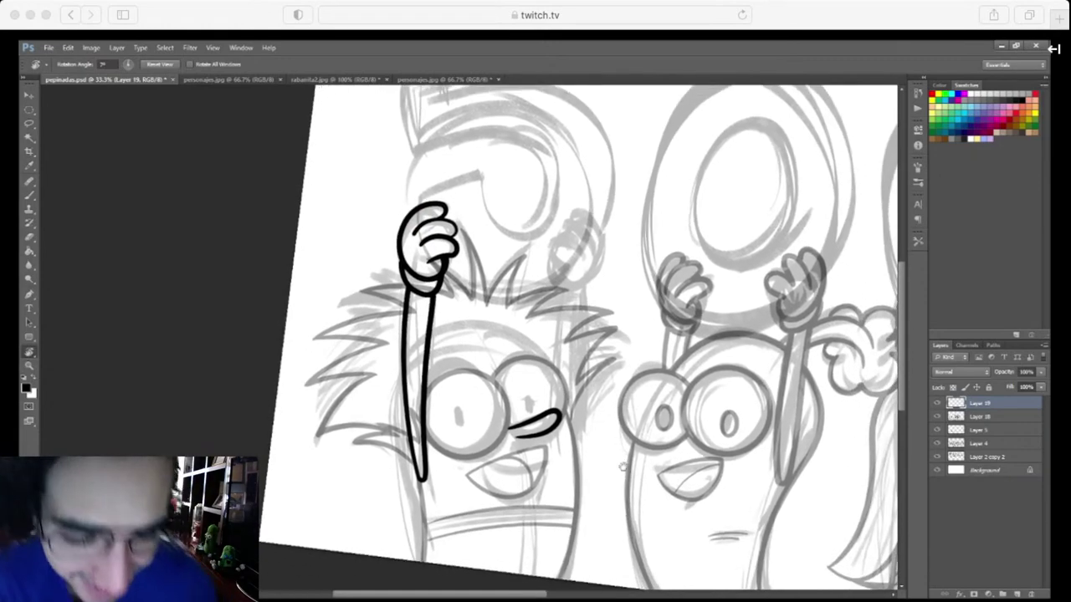
{"action": "scroll", "coordinate": [623, 467], "scroll_direction": "up", "scroll_amount": 3}
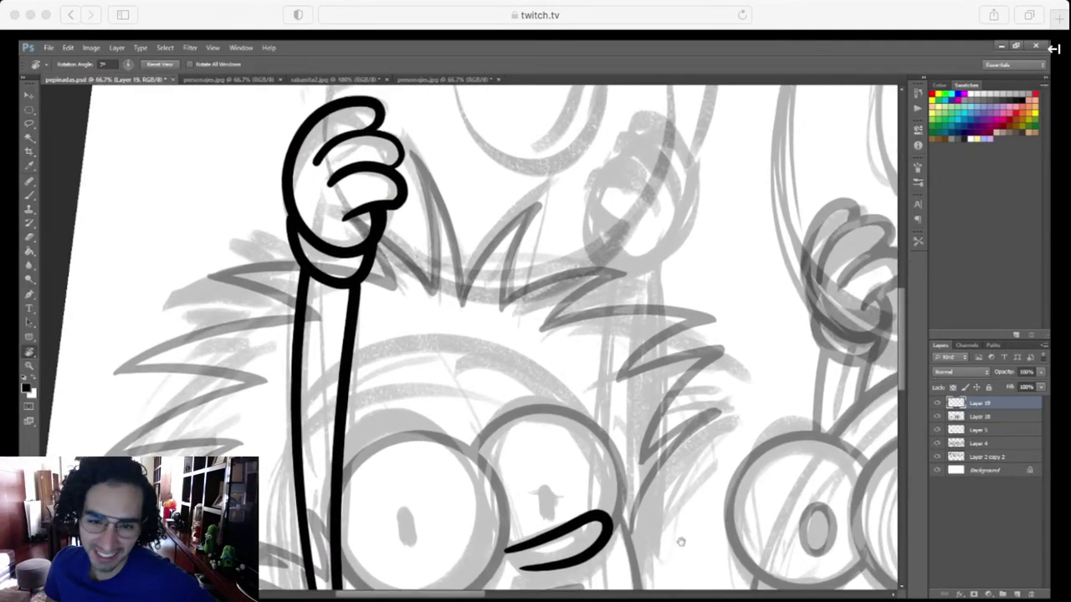
{"action": "left_click_drag", "start_coordinate": [724, 439], "coordinate": [695, 584]}
{"action": "key", "text": "ctrl+plus"}
{"action": "key", "text": "ctrl+plus"}
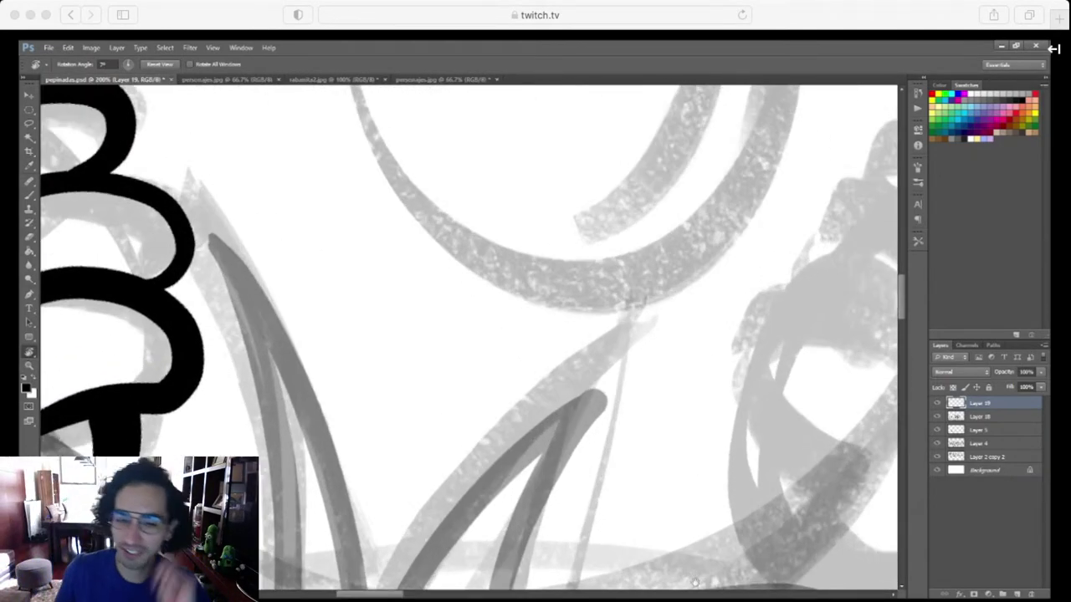
{"action": "scroll", "coordinate": [694, 583], "scroll_direction": "right", "scroll_amount": 10}
{"action": "key", "text": "b"}
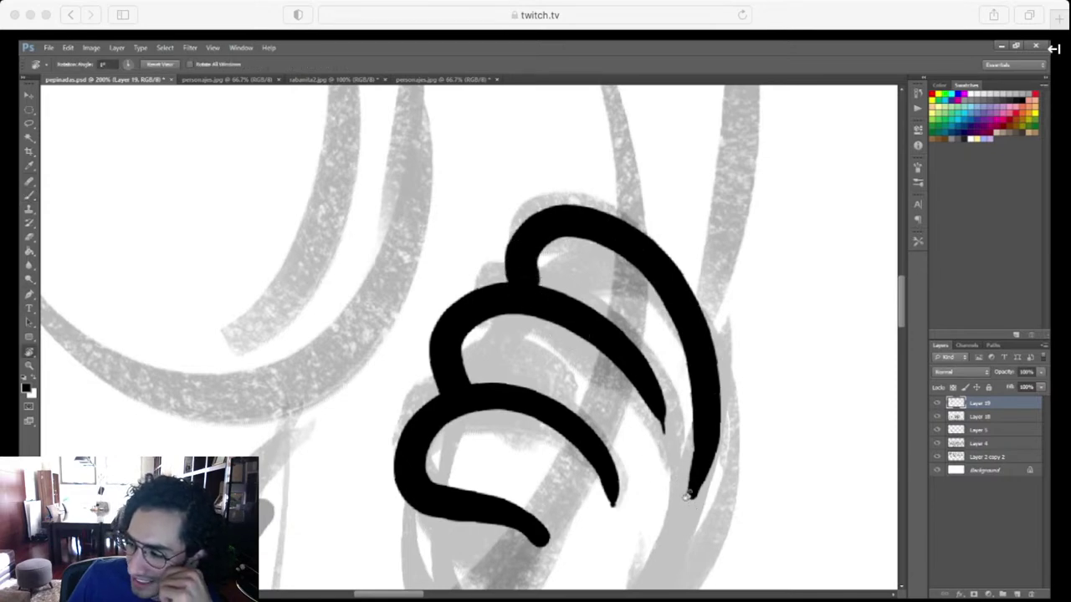
Ink the rest of the right hand's palm outline, joining its outer edge to the lowest finger
{"action": "key", "text": "ctrl+minus"}
{"action": "key", "text": "ctrl+minus"}
{"action": "key", "text": "ctrl+minus"}
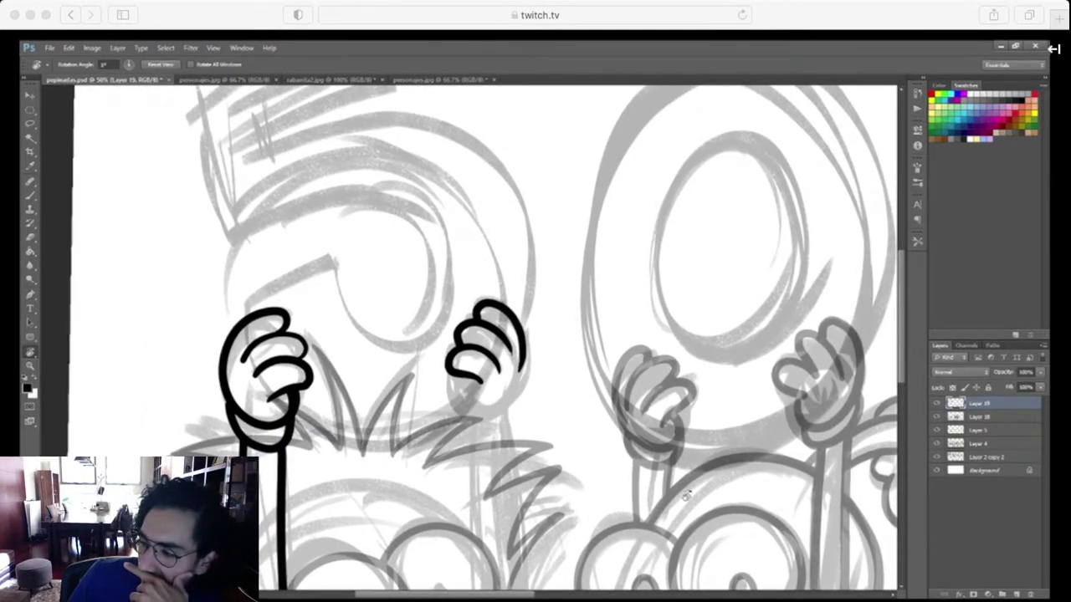
{"action": "left_click_drag", "start_coordinate": [514, 381], "coordinate": [546, 437]}
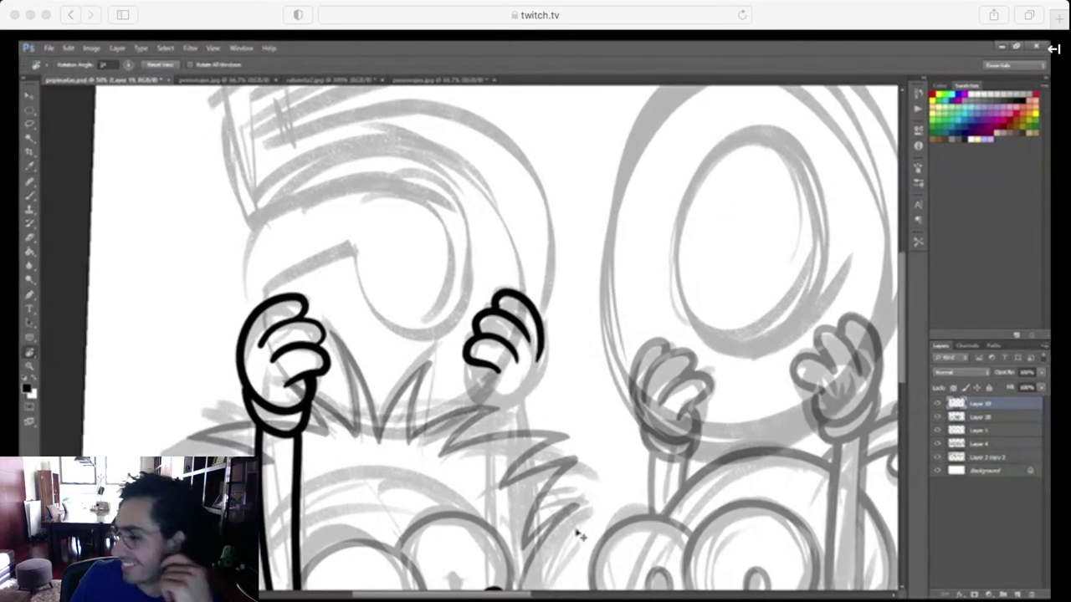
{"action": "key", "text": "ctrl+plus"}
{"action": "key", "text": "ctrl+plus"}
{"action": "key", "text": "ctrl+plus"}
{"action": "key", "text": "ctrl+plus"}
{"action": "left_click_drag", "start_coordinate": [674, 507], "coordinate": [579, 325]}
{"action": "left_click_drag", "start_coordinate": [632, 433], "coordinate": [647, 440]}
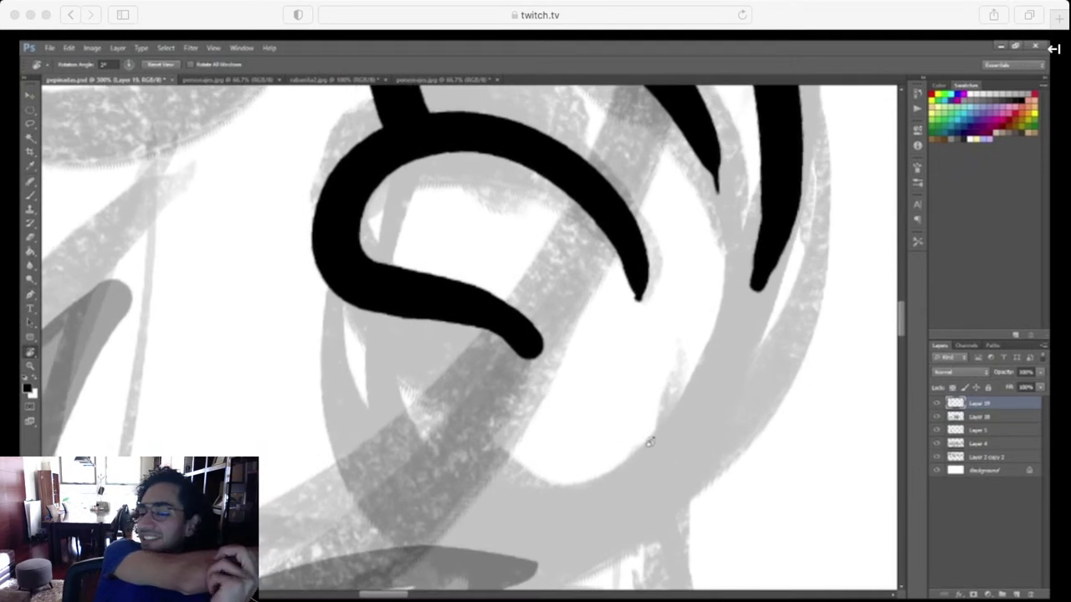
{"action": "key", "text": "b"}
{"action": "mouse_move", "coordinate": [483, 333]}
{"action": "left_mouse_down"}
{"action": "mouse_move", "coordinate": [460, 418]}
{"action": "mouse_move", "coordinate": [450, 404]}
{"action": "mouse_move", "coordinate": [445, 423]}
{"action": "mouse_move", "coordinate": [460, 437]}
{"action": "mouse_move", "coordinate": [643, 431]}
{"action": "mouse_move", "coordinate": [761, 251]}
{"action": "mouse_move", "coordinate": [772, 156]}
{"action": "mouse_move", "coordinate": [766, 92]}
{"action": "left_mouse_up"}
{"action": "key", "text": "ctrl+z"}
{"action": "key", "text": "r"}
{"action": "left_click_drag", "start_coordinate": [760, 199], "coordinate": [692, 383]}
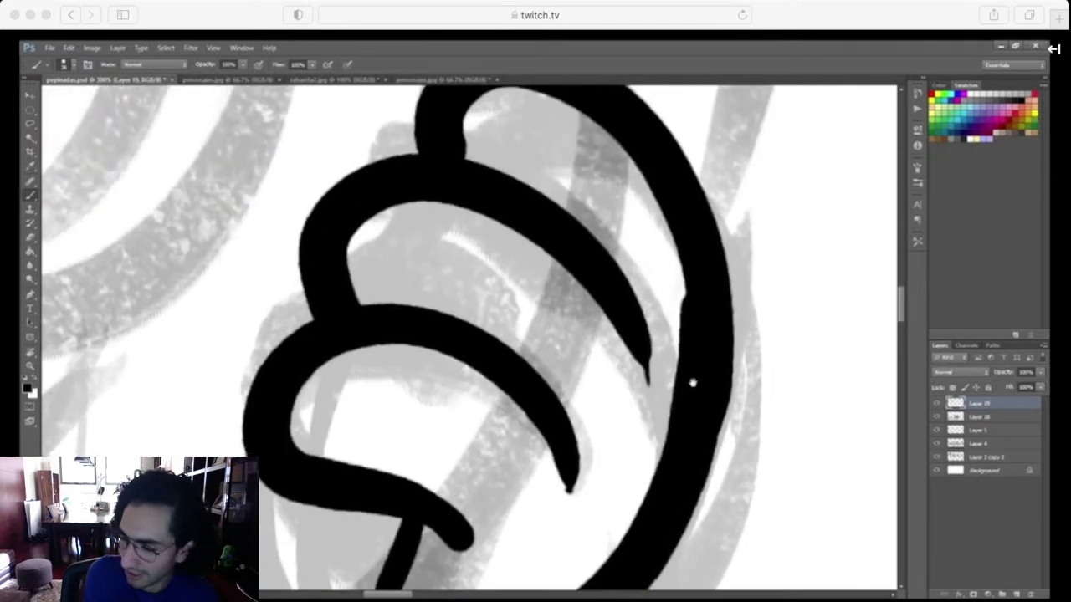
Smooth the joined outer edge of the right hand and erase the thin tips of the two inner finger lines
{"action": "key", "text": "b"}
{"action": "mouse_move", "coordinate": [669, 494]}
{"action": "left_mouse_down"}
{"action": "mouse_move", "coordinate": [698, 382]}
{"action": "mouse_move", "coordinate": [700, 282]}
{"action": "mouse_move", "coordinate": [681, 191]}
{"action": "left_mouse_up"}
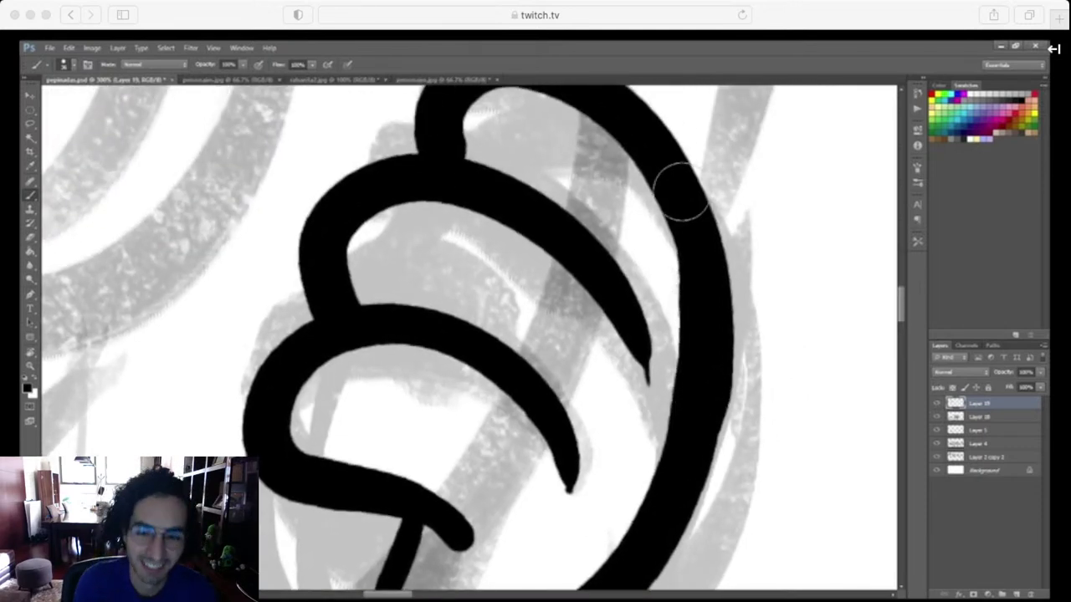
{"action": "key", "text": "e"}
{"action": "left_click_drag", "start_coordinate": [645, 394], "coordinate": [641, 390]}
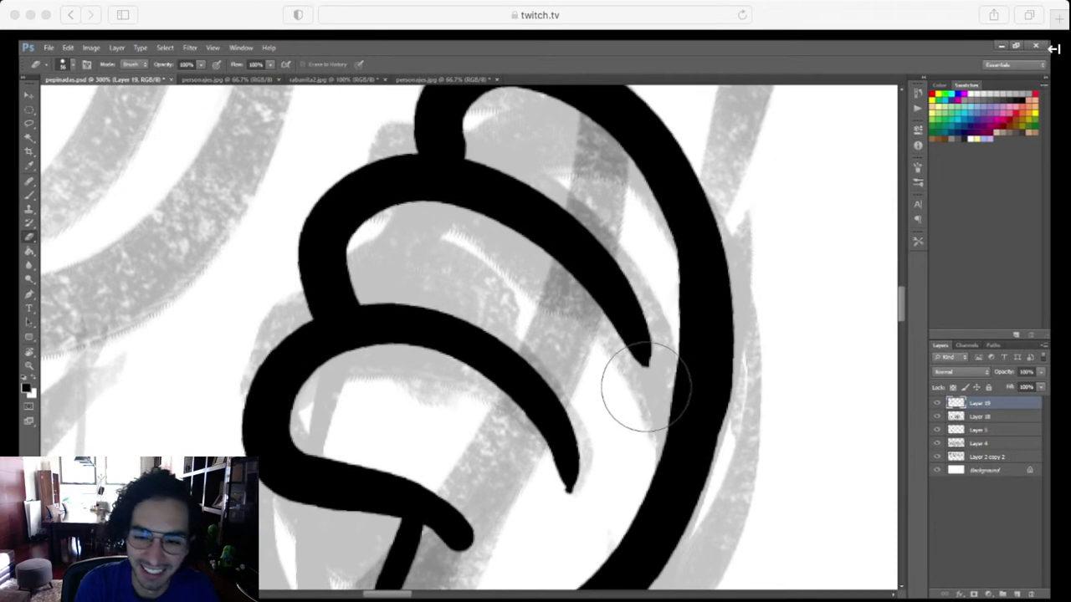
{"action": "left_click", "coordinate": [565, 514]}
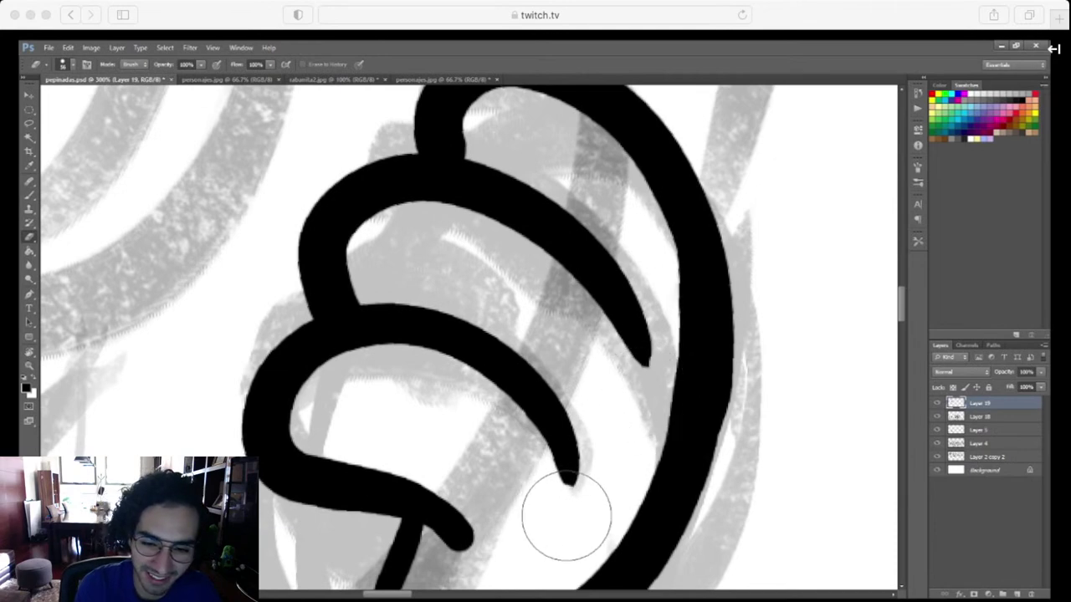
Ink the curved cuff below the palm of the leftmost character's right hand
{"action": "key", "text": "ctrl+minus"}
{"action": "key", "text": "ctrl+minus"}
{"action": "key", "text": "ctrl+minus"}
{"action": "key", "text": "ctrl+minus"}
{"action": "key", "text": "ctrl+minus"}
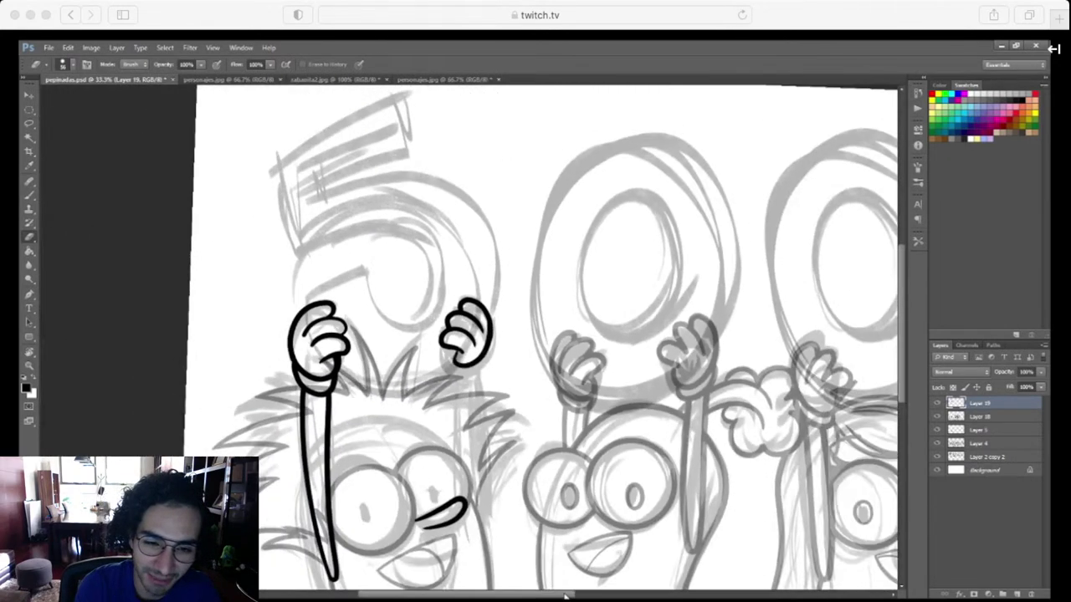
{"action": "left_click_drag", "start_coordinate": [530, 533], "coordinate": [550, 480]}
{"action": "key", "text": "ctrl+plus"}
{"action": "key", "text": "ctrl+plus"}
{"action": "key", "text": "ctrl+plus"}
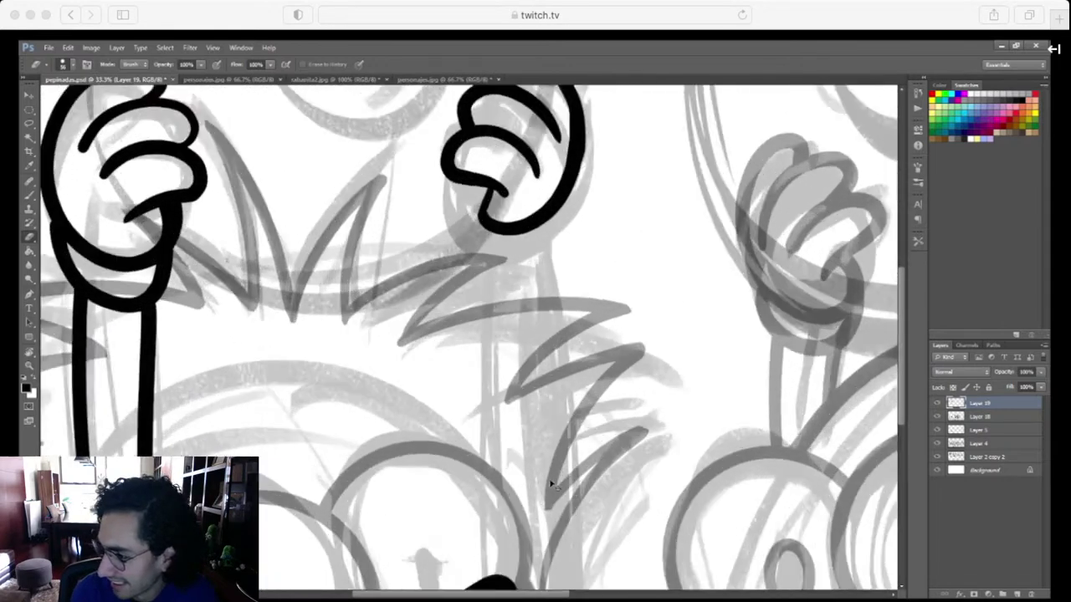
{"action": "scroll", "coordinate": [535, 451], "scroll_direction": "up", "scroll_amount": 5}
{"action": "key", "text": "b"}
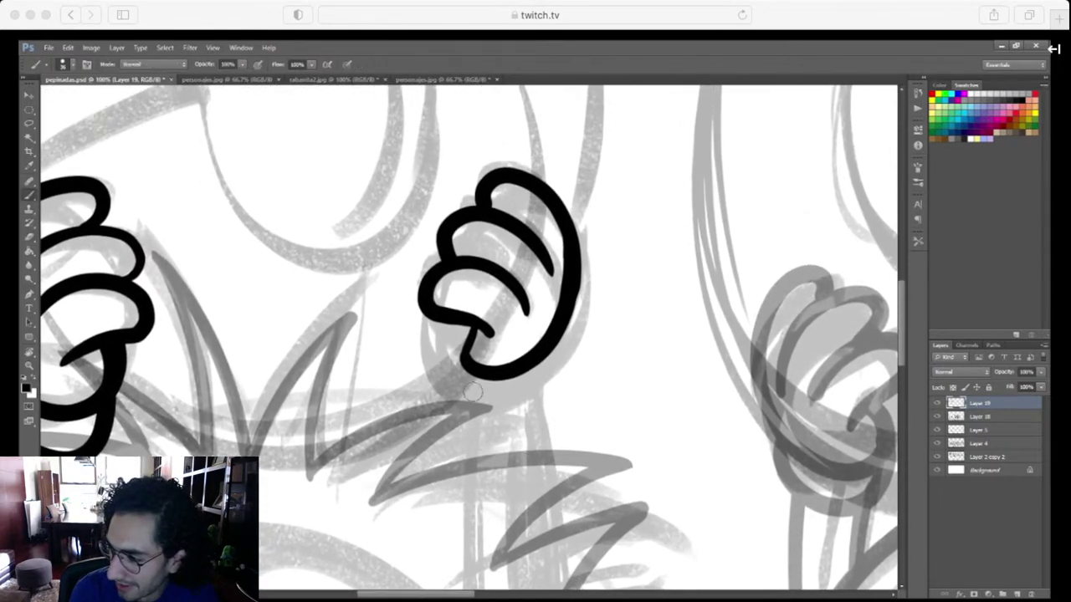
{"action": "mouse_move", "coordinate": [466, 359]}
{"action": "left_mouse_down"}
{"action": "mouse_move", "coordinate": [463, 399]}
{"action": "mouse_move", "coordinate": [489, 414]}
{"action": "mouse_move", "coordinate": [526, 401]}
{"action": "mouse_move", "coordinate": [561, 336]}
{"action": "left_mouse_up"}
Ink both long edges of the raised right arm between body and cuff, and thicken the inner edge
{"action": "key", "text": "space"}
{"action": "mouse_move", "coordinate": [614, 418]}
{"action": "left_mouse_down"}
{"action": "mouse_move", "coordinate": [476, 530]}
{"action": "mouse_move", "coordinate": [646, 383]}
{"action": "left_mouse_up"}
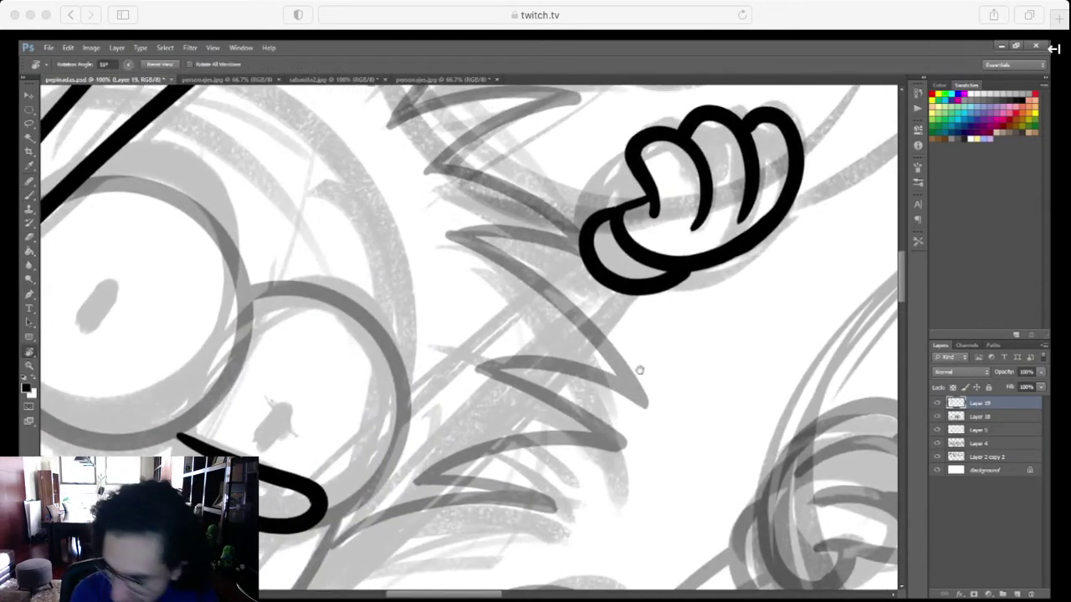
{"action": "key", "text": "b"}
{"action": "left_click_drag", "start_coordinate": [401, 405], "coordinate": [579, 256]}
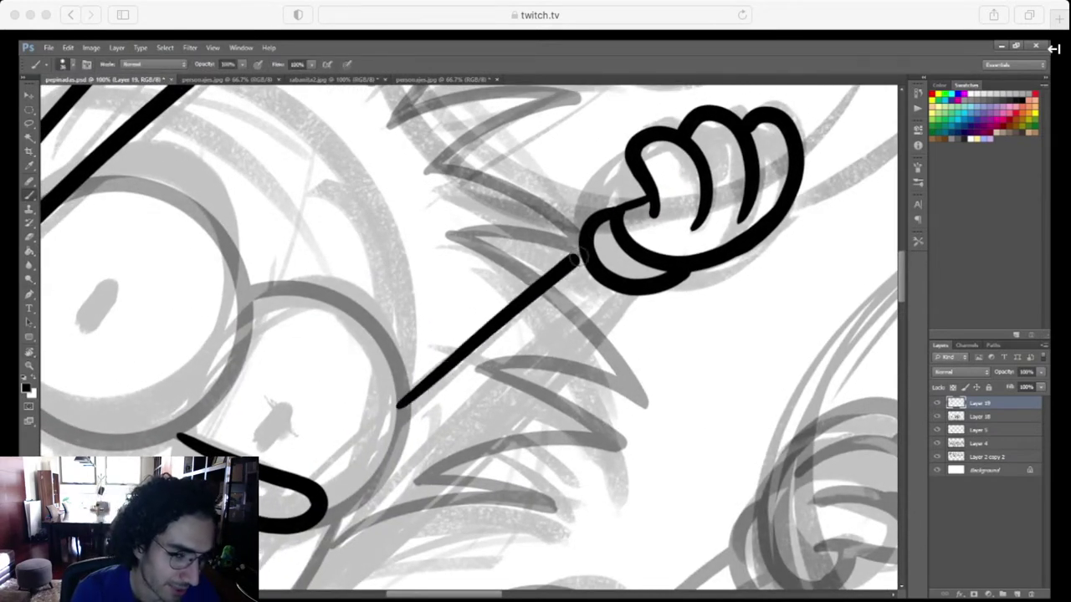
{"action": "left_click_drag", "start_coordinate": [333, 526], "coordinate": [611, 294]}
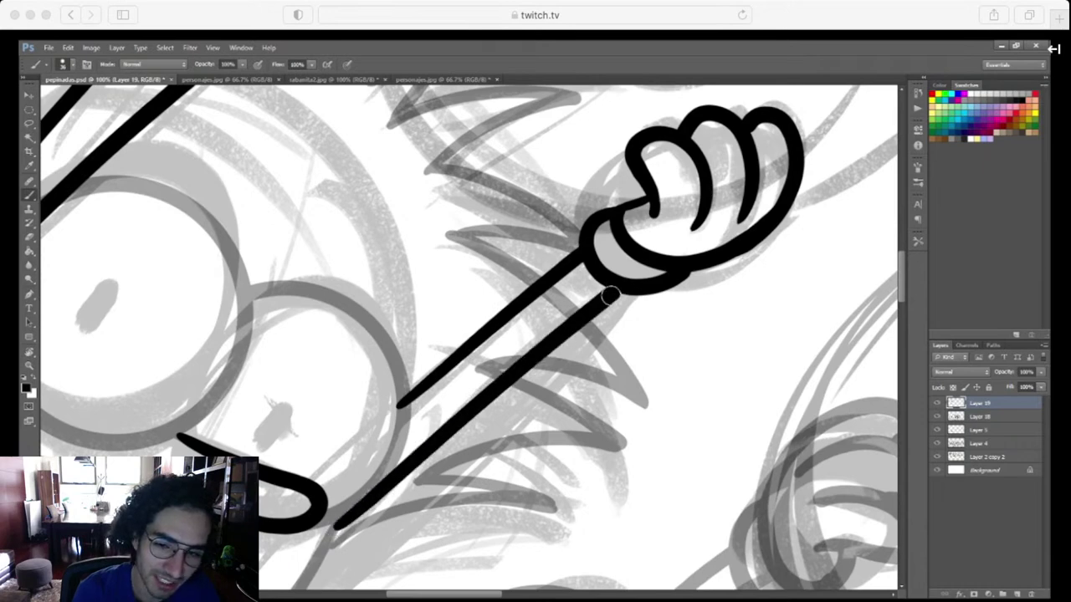
{"action": "left_click_drag", "start_coordinate": [446, 461], "coordinate": [518, 429]}
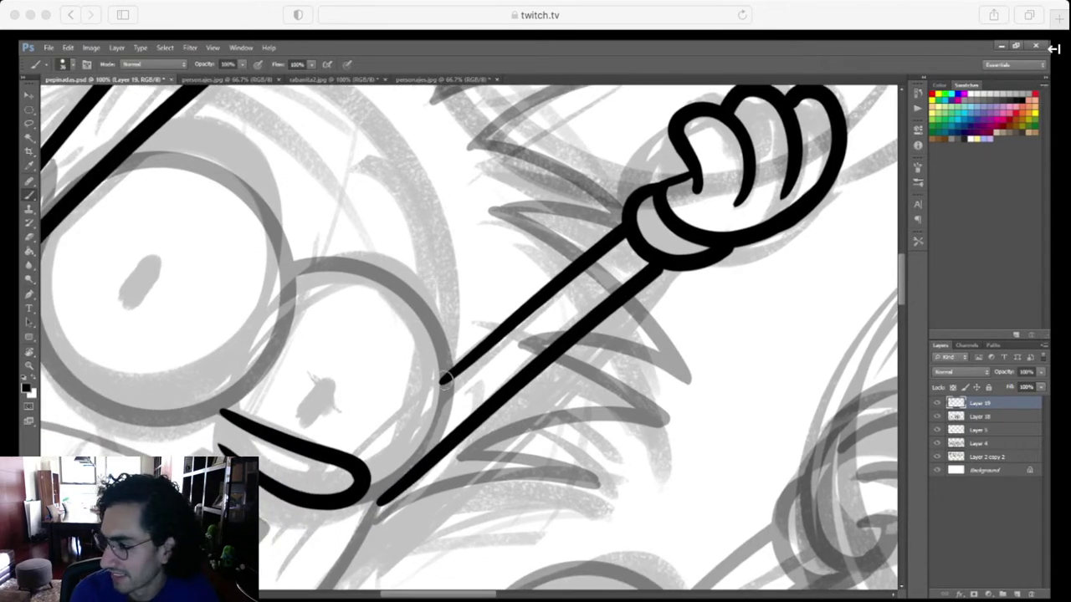
{"action": "left_click_drag", "start_coordinate": [446, 379], "coordinate": [617, 227]}
Straighten the canvas view and examine both inked arms of the leftmost character against the other figures
{"action": "key", "text": "ctrl+minus"}
{"action": "key", "text": "ctrl+minus"}
{"action": "key", "text": "ctrl+minus"}
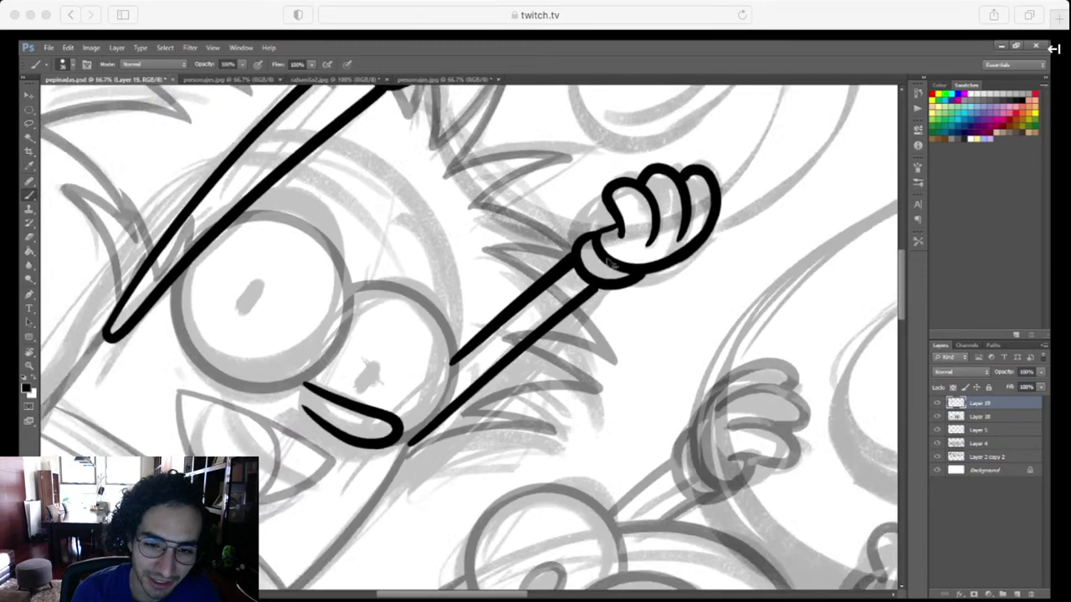
{"action": "key", "text": "r"}
{"action": "left_click_drag", "start_coordinate": [641, 470], "coordinate": [627, 311]}
{"action": "left_click_drag", "start_coordinate": [655, 398], "coordinate": [640, 347]}
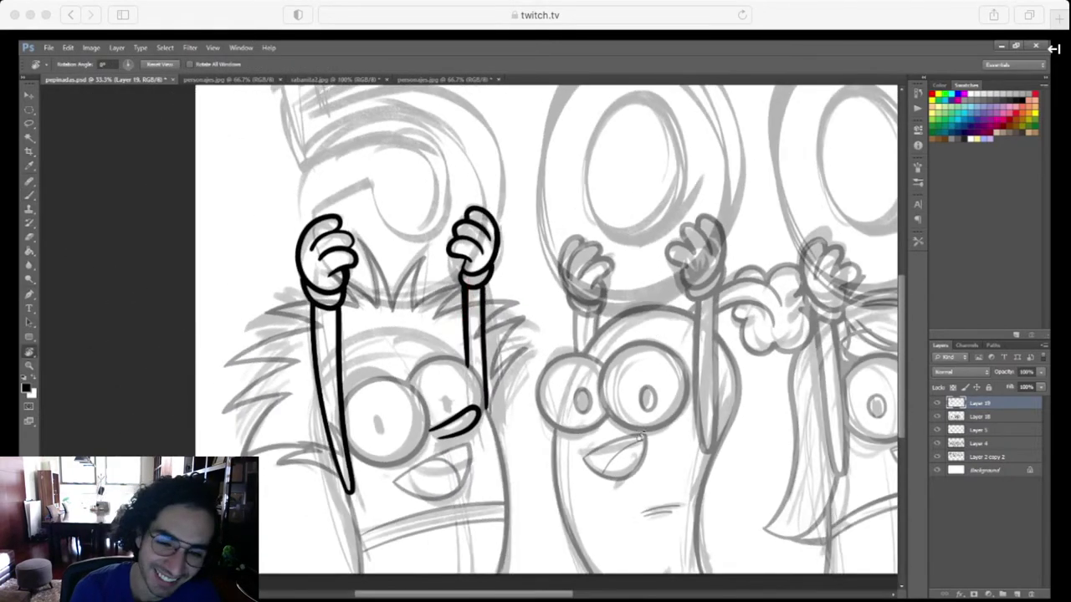
{"action": "left_click_drag", "start_coordinate": [632, 459], "coordinate": [669, 479]}
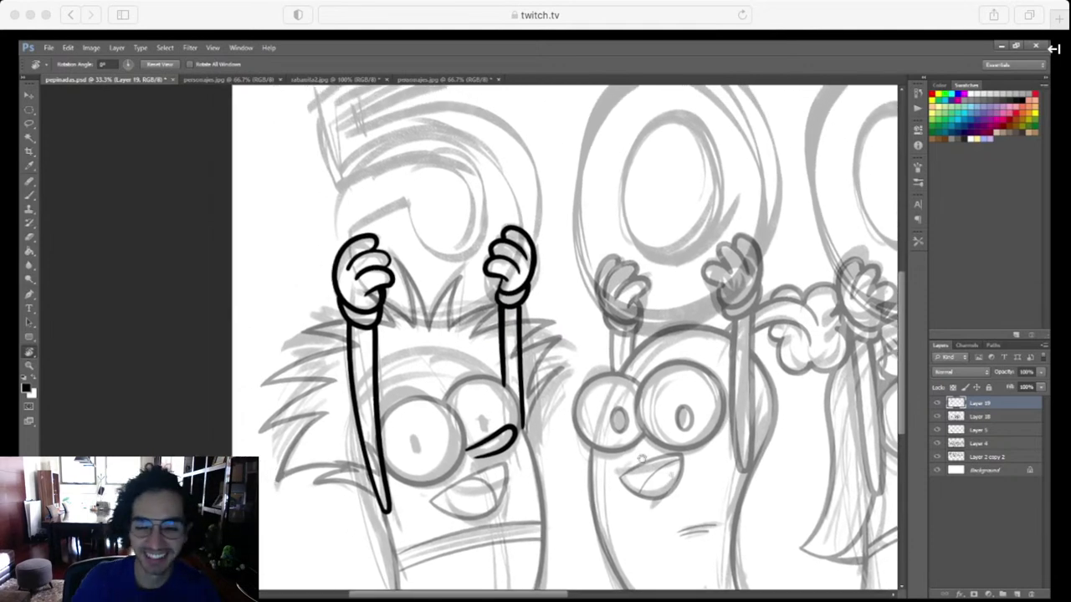
{"action": "scroll", "coordinate": [640, 458], "scroll_direction": "down", "scroll_amount": 3}
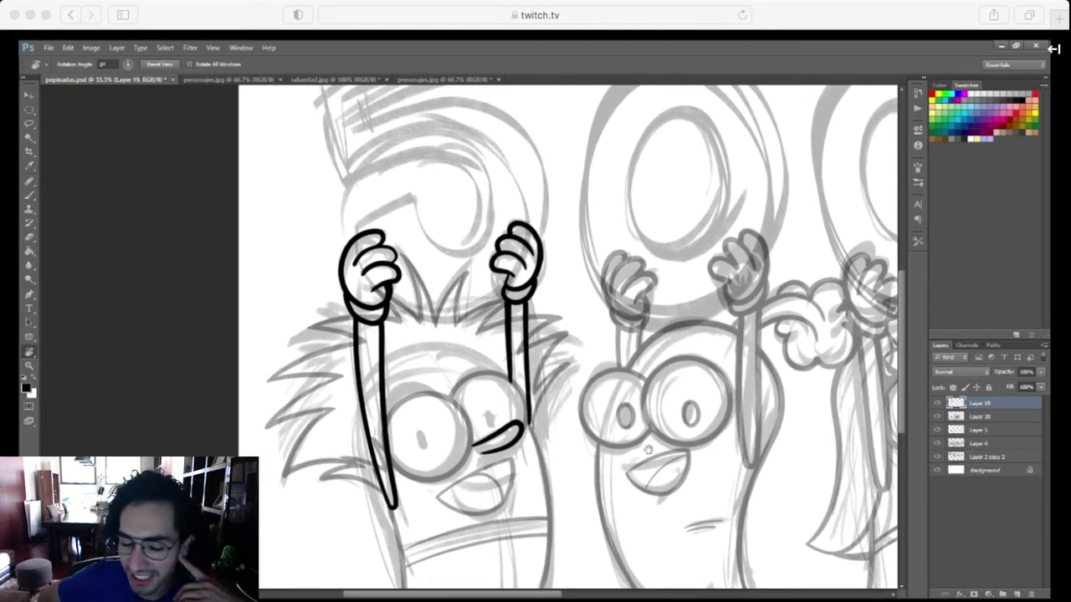
{"action": "left_click_drag", "start_coordinate": [639, 456], "coordinate": [637, 454]}
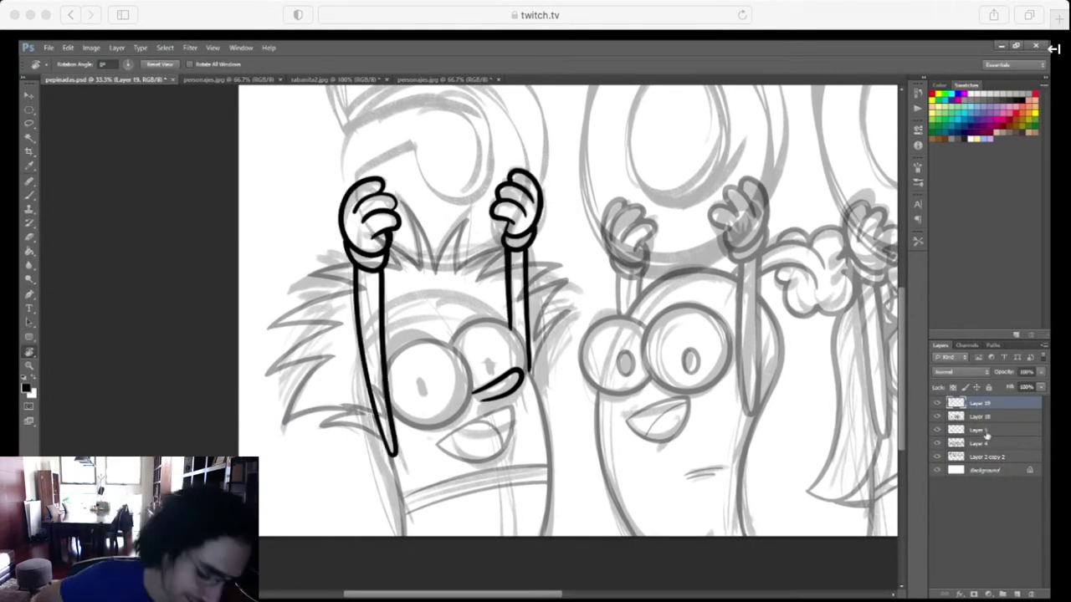
Restore Layer 18 to 100% opacity and erase its hair lines where they cross the leftmost character's raised arms
{"action": "left_click", "coordinate": [997, 417]}
{"action": "key", "text": "0"}
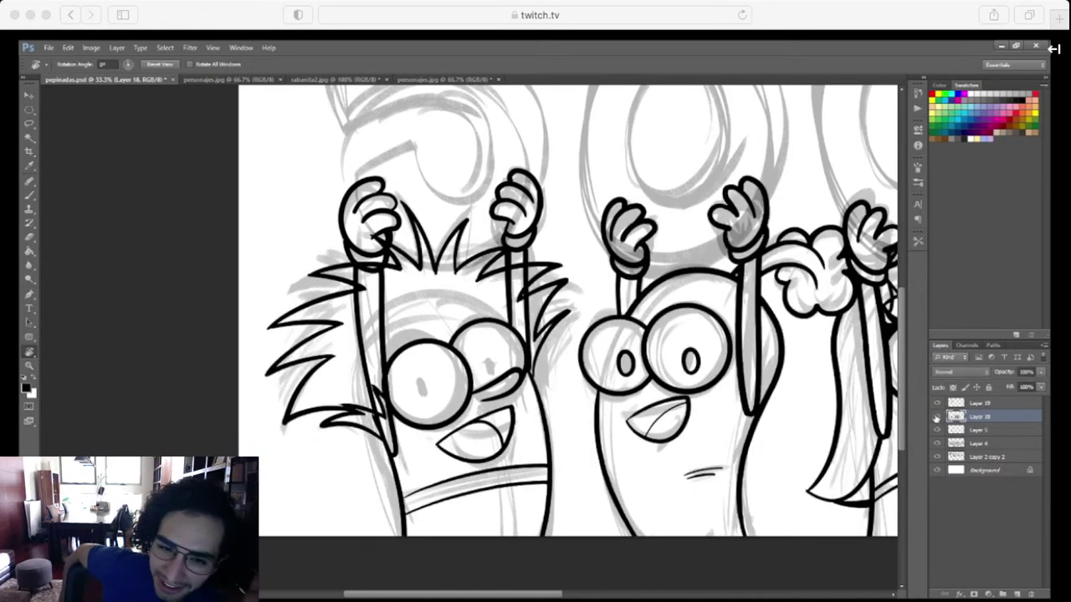
{"action": "key", "text": "e"}
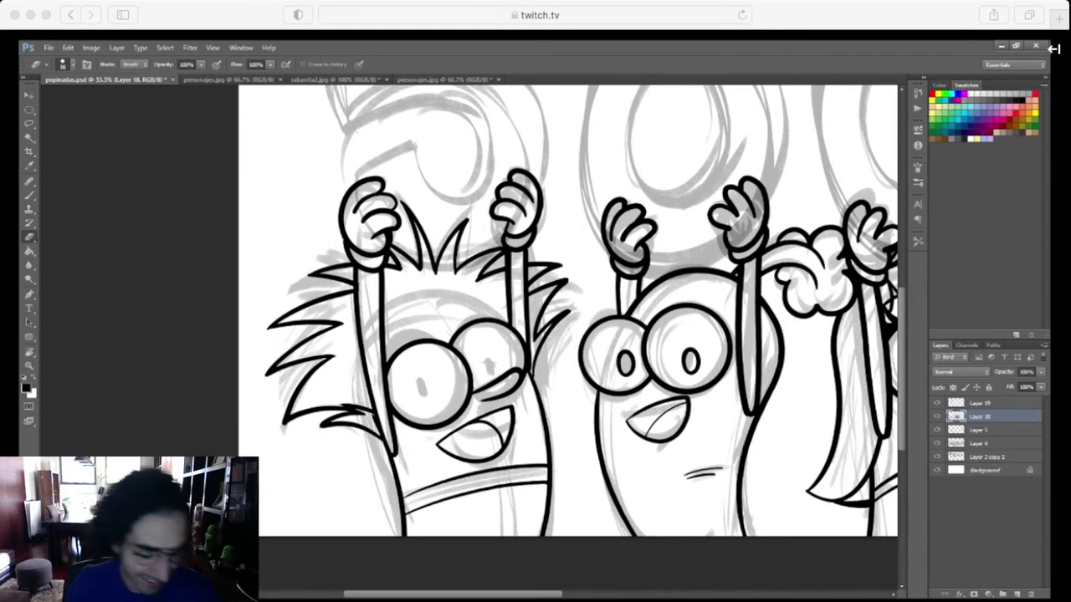
Add a new layer directly above Layer 19 for the digit line art
{"action": "key", "text": "space"}
{"action": "left_click_drag", "start_coordinate": [643, 495], "coordinate": [626, 536]}
{"action": "scroll", "coordinate": [543, 335], "scroll_direction": "up", "scroll_amount": 1}
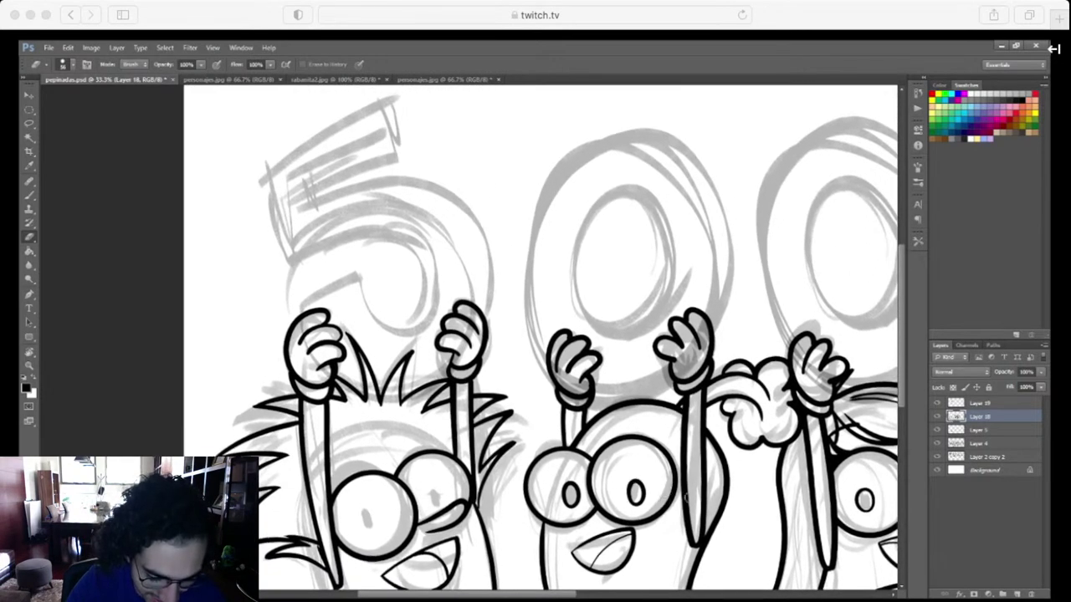
{"action": "scroll", "coordinate": [747, 490], "scroll_direction": "down", "scroll_amount": 1}
{"action": "left_click", "coordinate": [996, 405]}
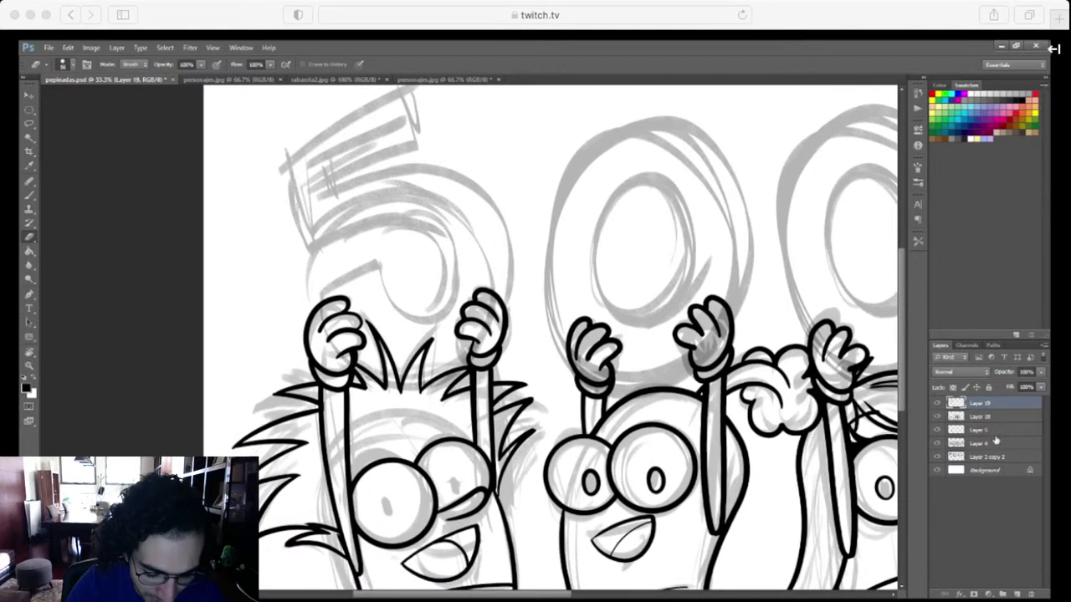
{"action": "left_click", "coordinate": [1016, 594]}
Ink the digit 5's pointed lower tip and the inner curve of its bowl in black with the Brush tool
{"action": "scroll", "coordinate": [721, 546], "scroll_direction": "up", "scroll_amount": 1}
{"action": "scroll", "coordinate": [721, 546], "scroll_direction": "left", "scroll_amount": 1}
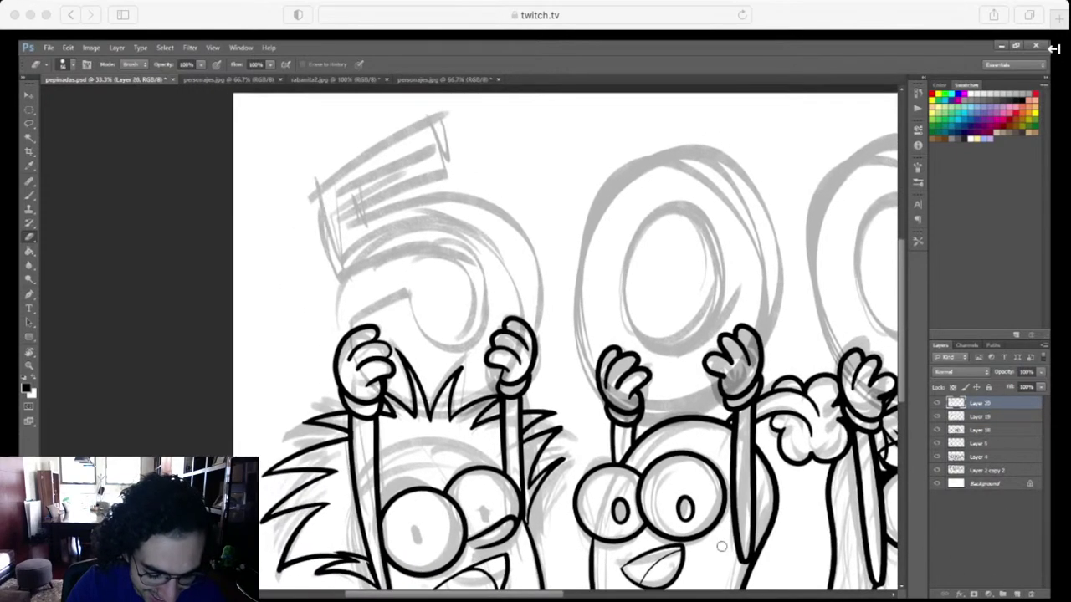
{"action": "key", "text": "ctrl+plus"}
{"action": "left_click_drag", "start_coordinate": [576, 444], "coordinate": [691, 499]}
{"action": "key", "text": "b"}
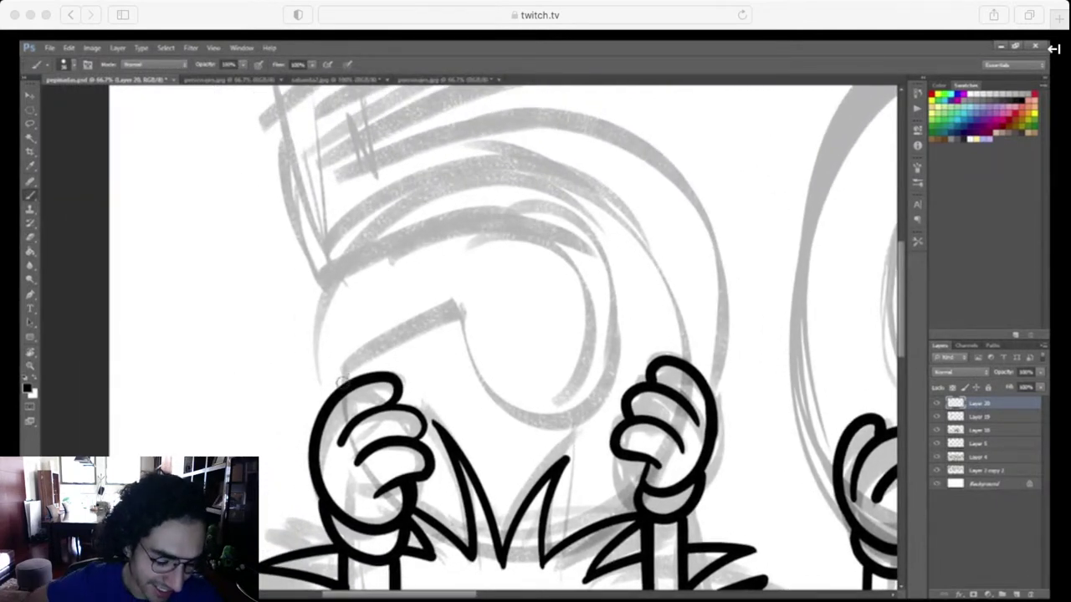
{"action": "left_click", "coordinate": [342, 376]}
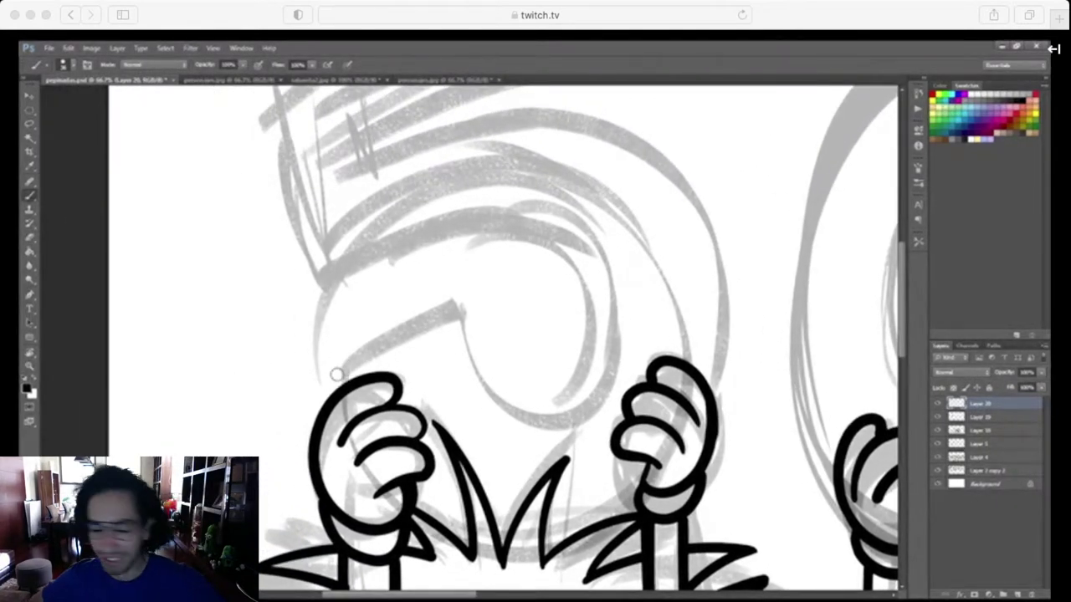
{"action": "mouse_move", "coordinate": [338, 371]}
{"action": "left_mouse_down"}
{"action": "mouse_move", "coordinate": [463, 307]}
{"action": "mouse_move", "coordinate": [467, 345]}
{"action": "mouse_move", "coordinate": [508, 407]}
{"action": "mouse_move", "coordinate": [596, 373]}
{"action": "mouse_move", "coordinate": [590, 266]}
{"action": "mouse_move", "coordinate": [435, 222]}
{"action": "mouse_move", "coordinate": [334, 280]}
{"action": "left_mouse_up"}
{"action": "left_click_drag", "start_coordinate": [645, 369], "coordinate": [551, 453]}
{"action": "left_click_drag", "start_coordinate": [637, 415], "coordinate": [637, 437]}
{"action": "mouse_move", "coordinate": [624, 483]}
{"action": "left_mouse_down"}
{"action": "mouse_move", "coordinate": [635, 454]}
{"action": "mouse_move", "coordinate": [633, 333]}
{"action": "mouse_move", "coordinate": [526, 210]}
{"action": "mouse_move", "coordinate": [310, 234]}
{"action": "left_mouse_up"}
{"action": "scroll", "coordinate": [565, 413], "scroll_direction": "up", "scroll_amount": 3}
{"action": "scroll", "coordinate": [566, 413], "scroll_direction": "left", "scroll_amount": 4}
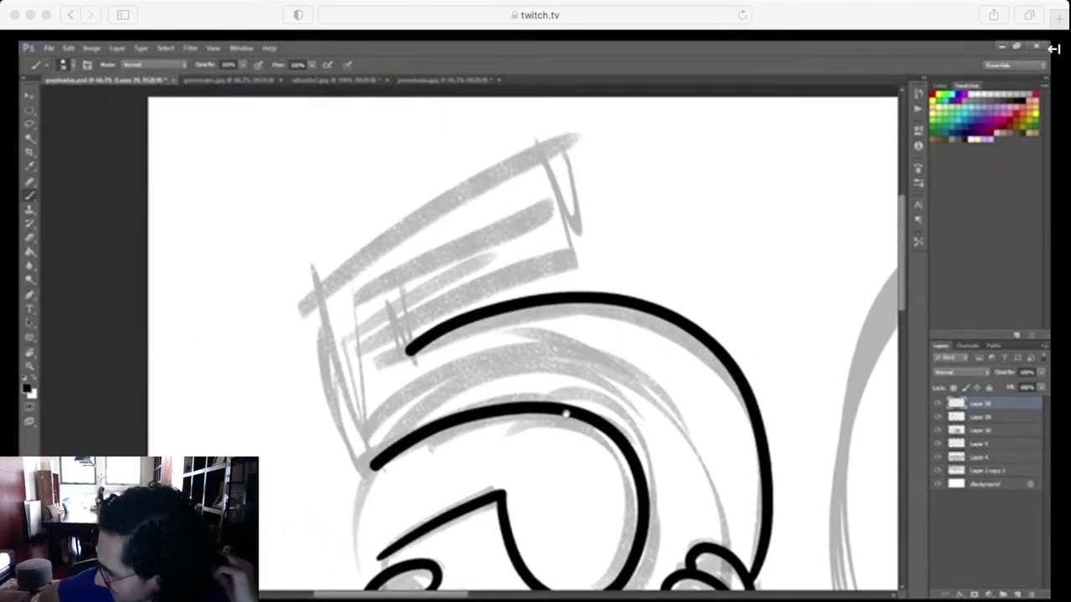
Undo the outer curve of the 5's bowl and ink it again from the character's right-side hand up to the notch
{"action": "left_click_drag", "start_coordinate": [566, 413], "coordinate": [584, 442]}
{"action": "left_click_drag", "start_coordinate": [779, 471], "coordinate": [746, 381]}
{"action": "key", "text": "ctrl+z"}
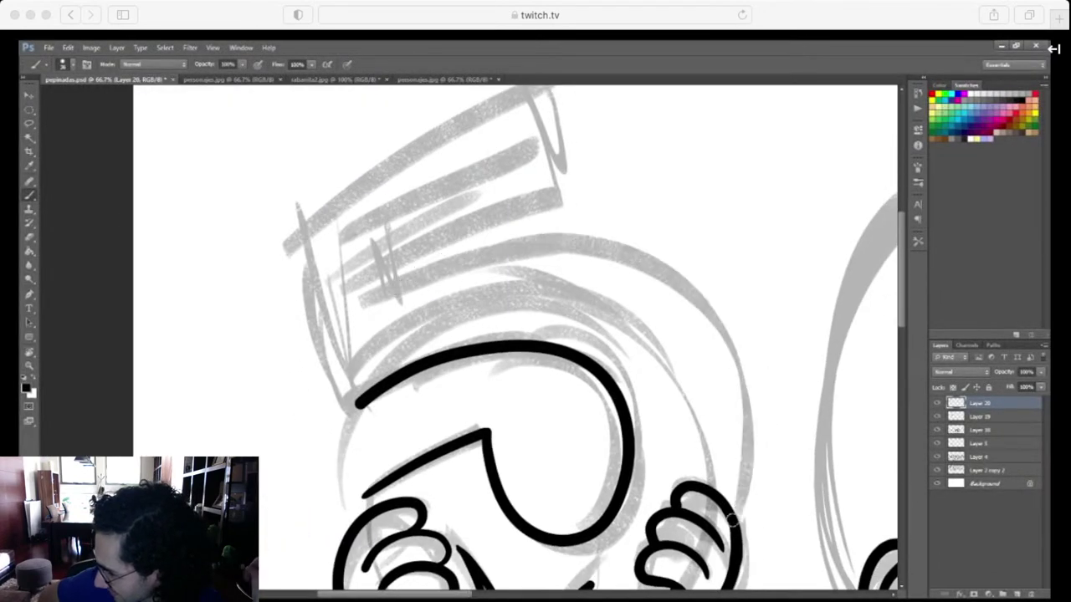
{"action": "mouse_move", "coordinate": [734, 521]}
{"action": "left_mouse_down"}
{"action": "mouse_move", "coordinate": [752, 464]}
{"action": "mouse_move", "coordinate": [691, 291]}
{"action": "mouse_move", "coordinate": [427, 256]}
{"action": "mouse_move", "coordinate": [381, 278]}
{"action": "left_mouse_up"}
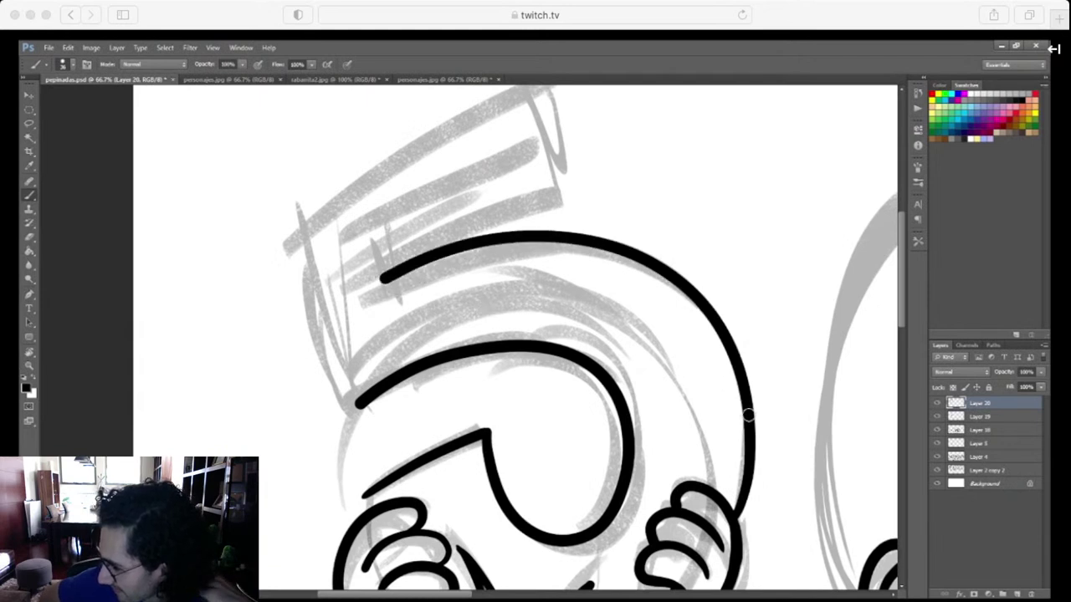
Ink the lower edge of the 5's upper bar, starting just above the notch and following the sketch
{"action": "scroll", "coordinate": [492, 338], "scroll_direction": "up", "scroll_amount": 3}
{"action": "scroll", "coordinate": [492, 338], "scroll_direction": "left", "scroll_amount": 2}
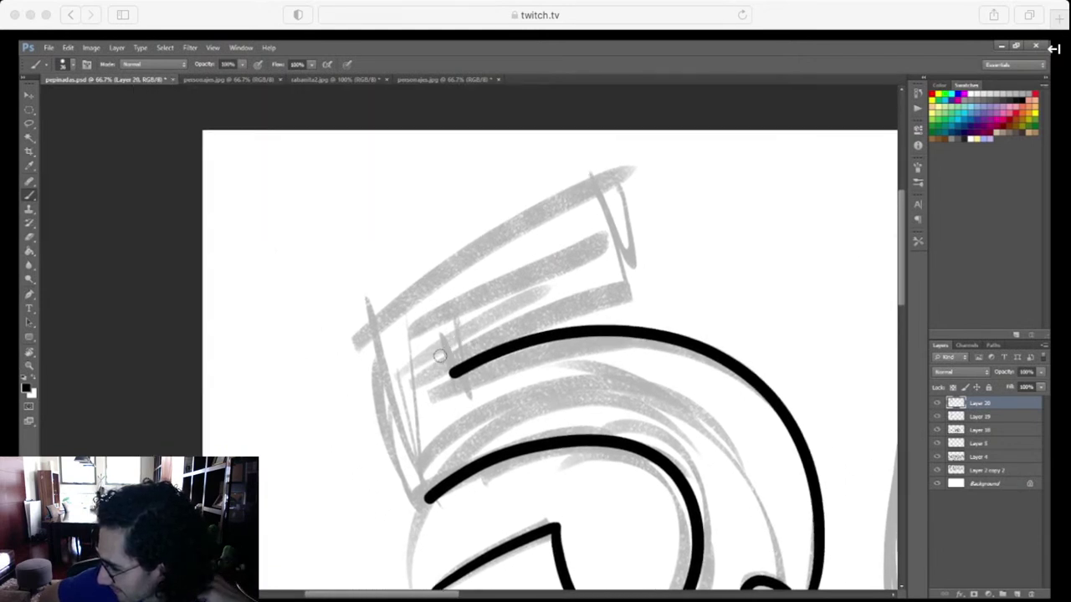
{"action": "left_click_drag", "start_coordinate": [440, 355], "coordinate": [622, 266]}
{"action": "mouse_move", "coordinate": [348, 341]}
{"action": "left_mouse_down"}
{"action": "mouse_move", "coordinate": [465, 247]}
{"action": "mouse_move", "coordinate": [595, 174]}
{"action": "left_mouse_up"}
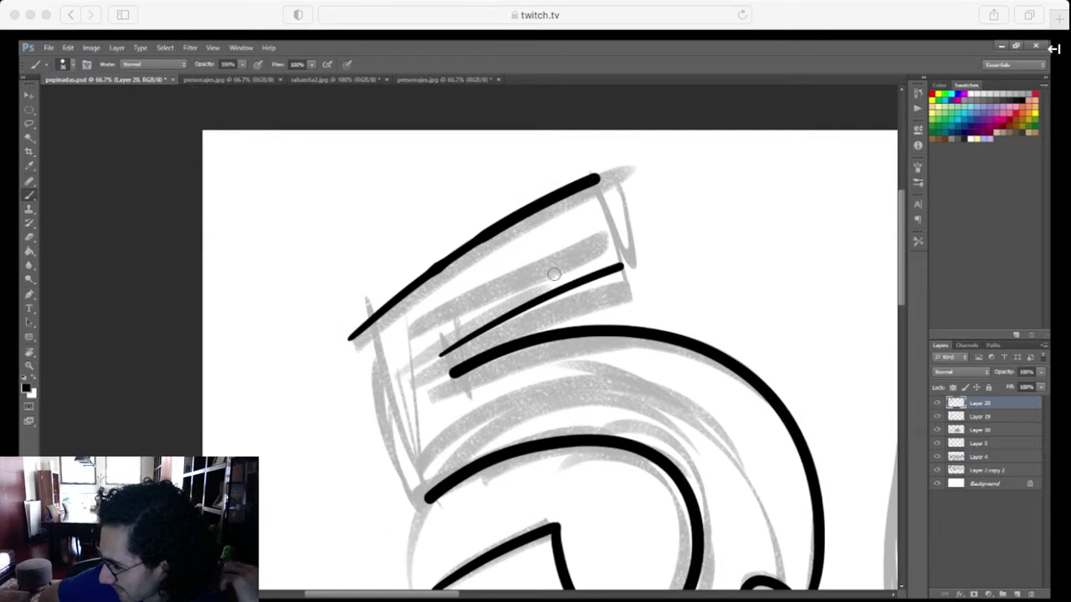
{"action": "scroll", "coordinate": [555, 380], "scroll_direction": "down", "scroll_amount": 2}
{"action": "scroll", "coordinate": [555, 380], "scroll_direction": "left", "scroll_amount": 2}
{"action": "key", "text": "ctrl+z"}
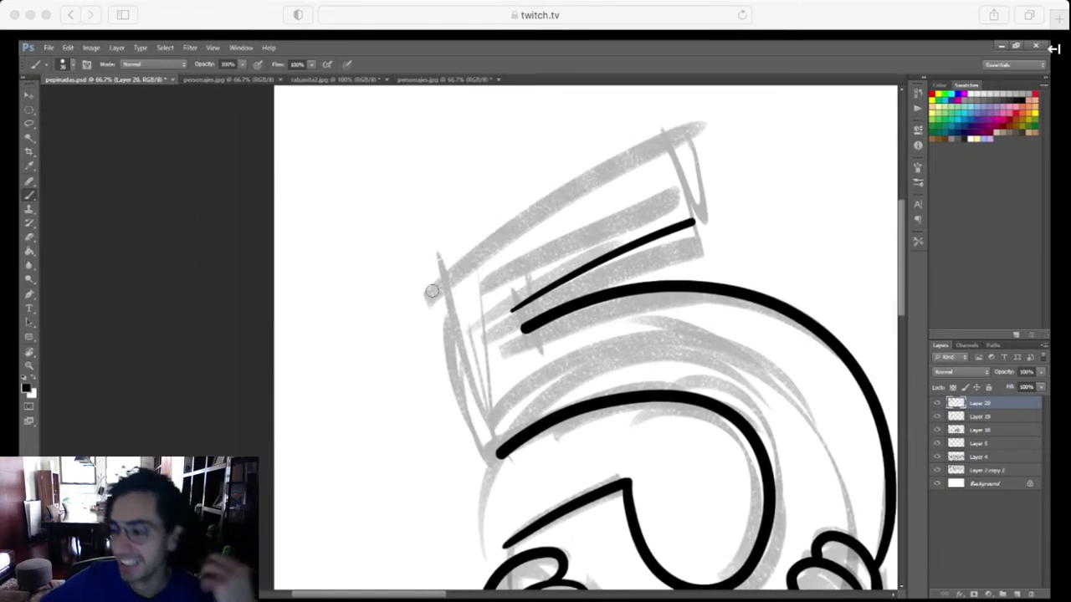
{"action": "left_click_drag", "start_coordinate": [432, 291], "coordinate": [670, 120]}
{"action": "key", "text": "ctrl+z"}
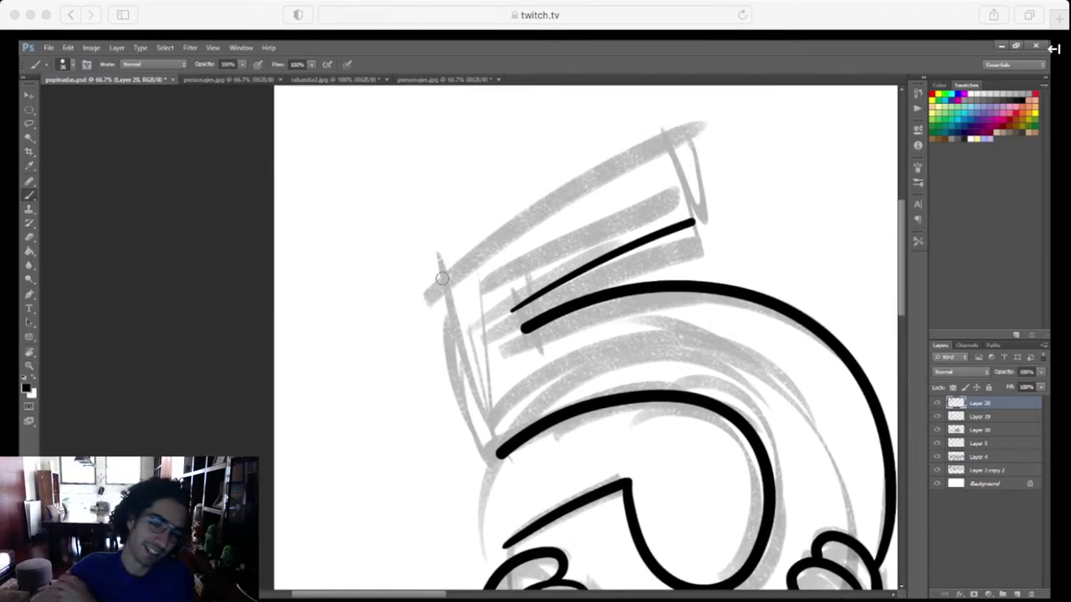
{"action": "mouse_move", "coordinate": [442, 278]}
{"action": "left_mouse_down"}
{"action": "mouse_move", "coordinate": [670, 124]}
{"action": "mouse_move", "coordinate": [403, 518]}
{"action": "left_mouse_up"}
{"action": "key", "text": "ctrl+z"}
Close the notch of the 5 with a short stroke joining the bar's lower edge to the bowl's outer curve
{"action": "key", "text": "ctrl+plus"}
{"action": "key", "text": "ctrl+plus"}
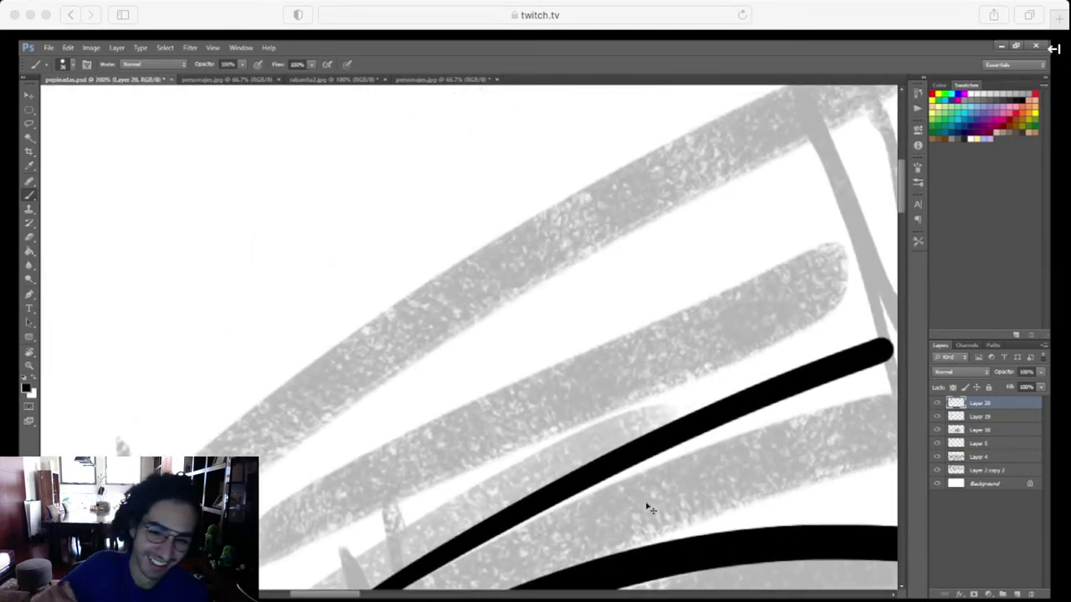
{"action": "key", "text": "ctrl+minus"}
{"action": "key", "text": "ctrl+minus"}
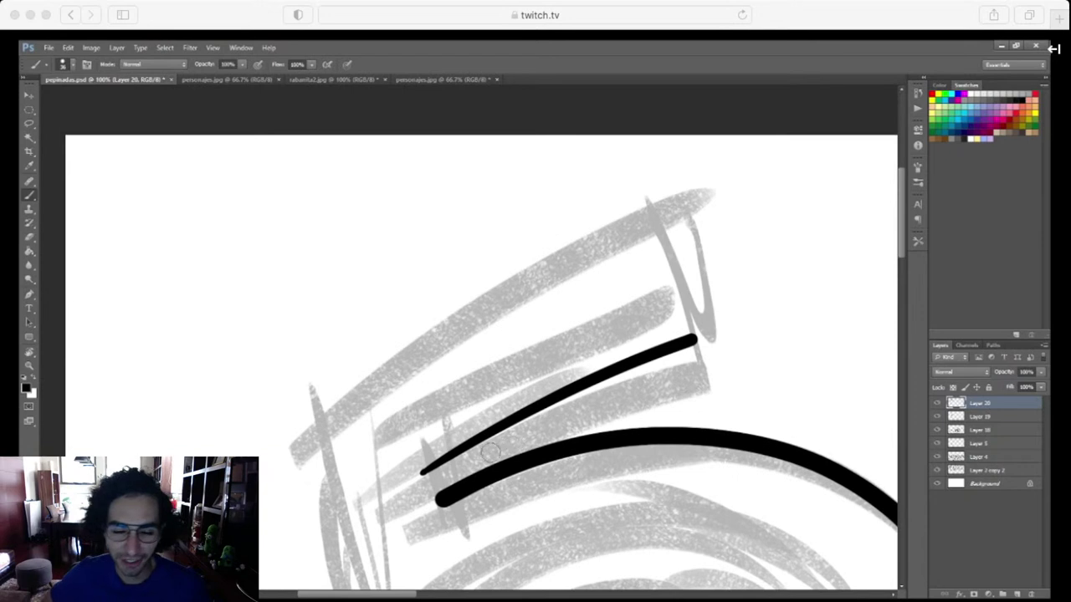
{"action": "mouse_move", "coordinate": [423, 473]}
{"action": "left_mouse_down"}
{"action": "mouse_move", "coordinate": [437, 497]}
{"action": "mouse_move", "coordinate": [458, 492]}
{"action": "left_mouse_up"}
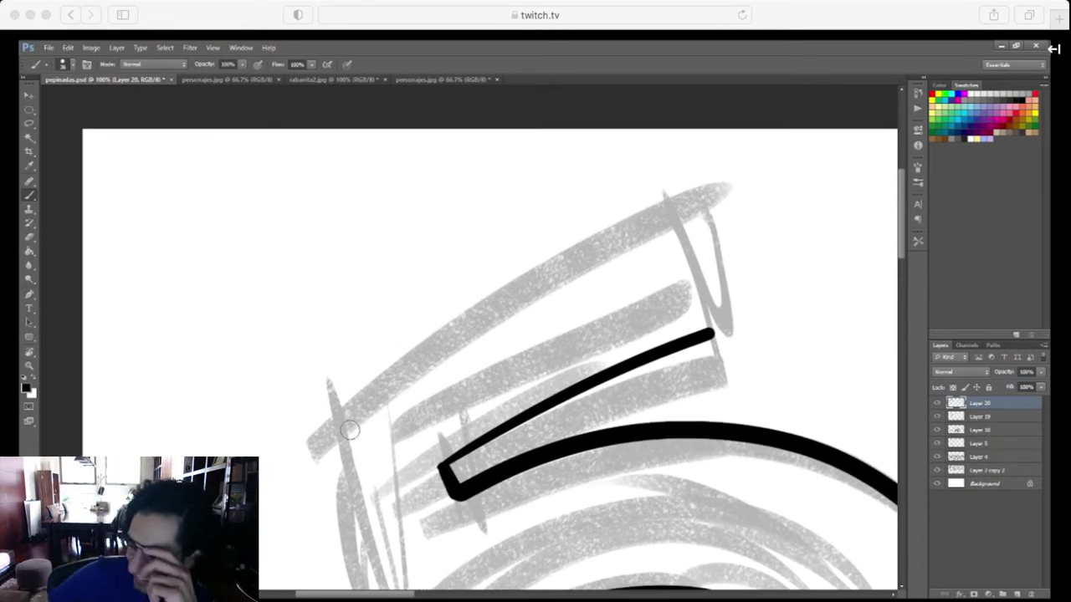
{"action": "mouse_move", "coordinate": [339, 432]}
{"action": "left_mouse_down"}
{"action": "mouse_move", "coordinate": [388, 389]}
{"action": "mouse_move", "coordinate": [664, 213]}
{"action": "mouse_move", "coordinate": [681, 232]}
{"action": "left_mouse_up"}
{"action": "key", "text": "ctrl+z"}
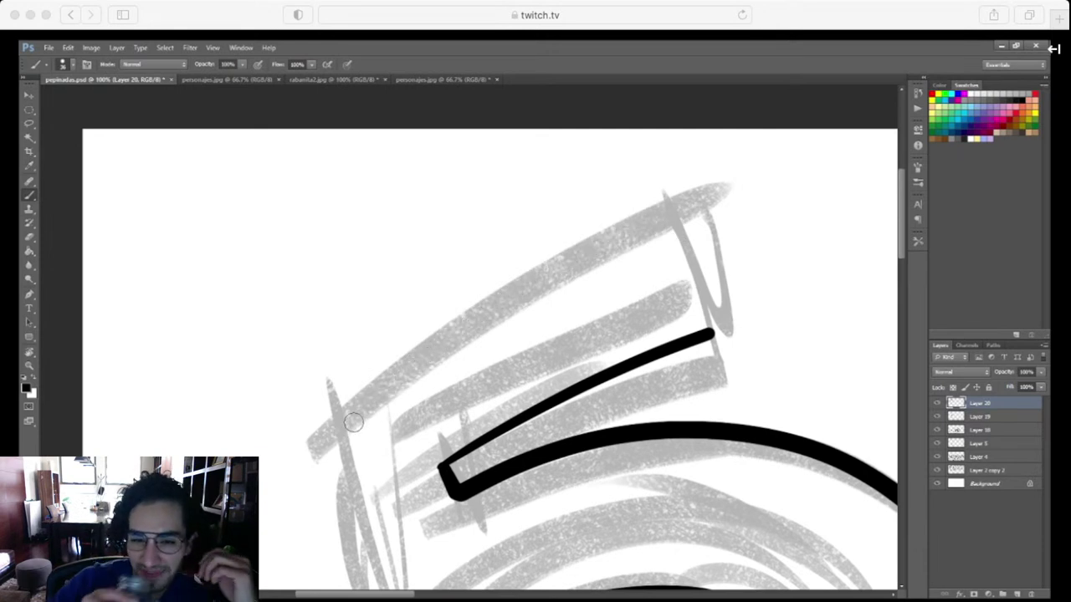
{"action": "mouse_move", "coordinate": [339, 428]}
{"action": "left_mouse_down"}
{"action": "mouse_move", "coordinate": [600, 241]}
{"action": "mouse_move", "coordinate": [661, 216]}
{"action": "left_mouse_up"}
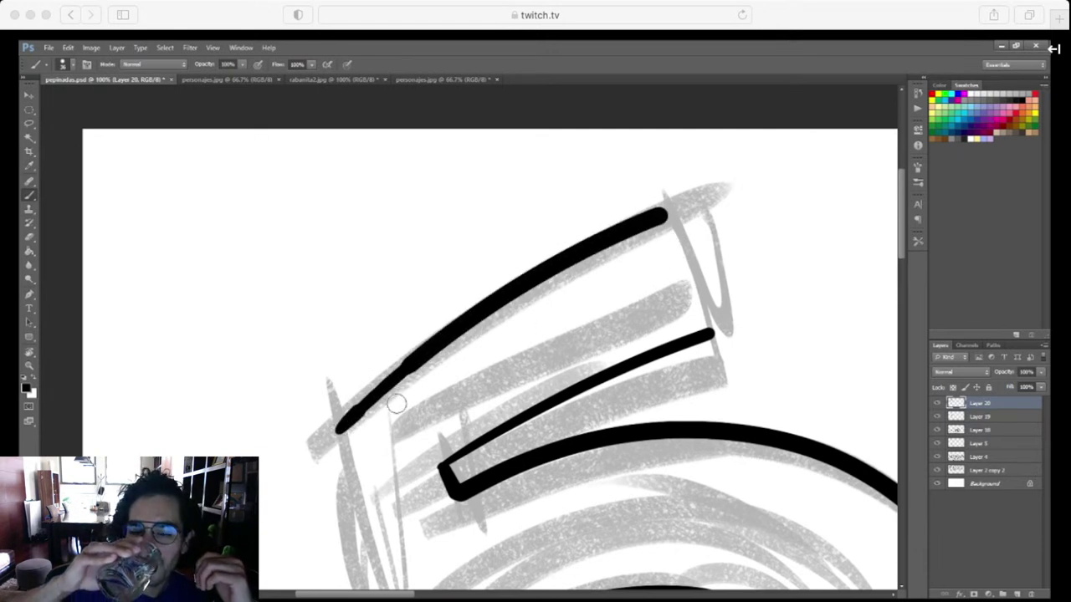
{"action": "key", "text": "ctrl+z"}
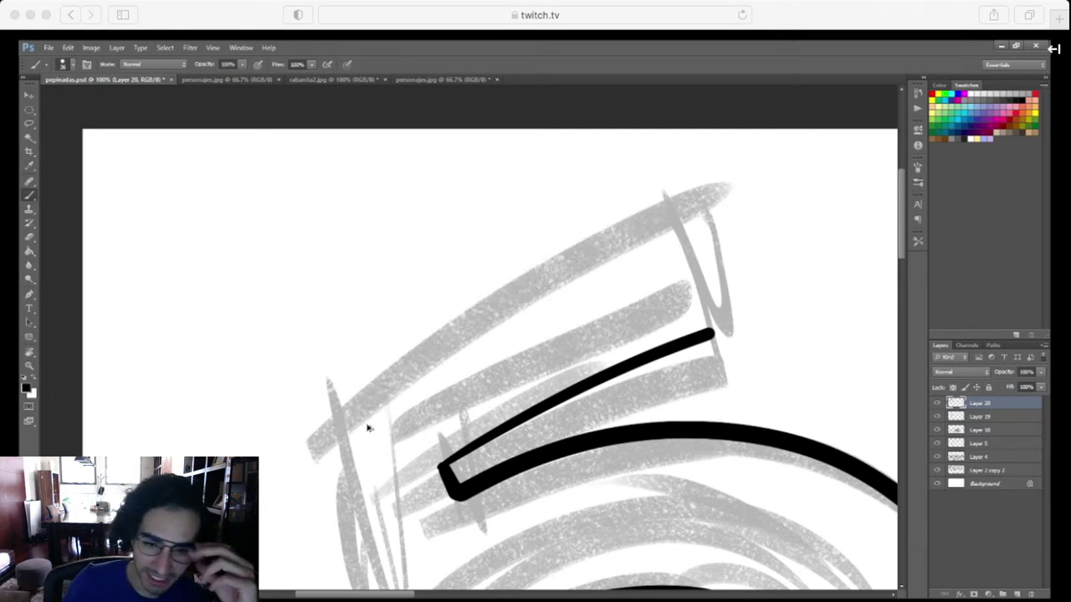
{"action": "mouse_move", "coordinate": [338, 431]}
{"action": "left_mouse_down"}
{"action": "mouse_move", "coordinate": [488, 307]}
{"action": "mouse_move", "coordinate": [663, 219]}
{"action": "left_mouse_up"}
{"action": "key", "text": "ctrl+z"}
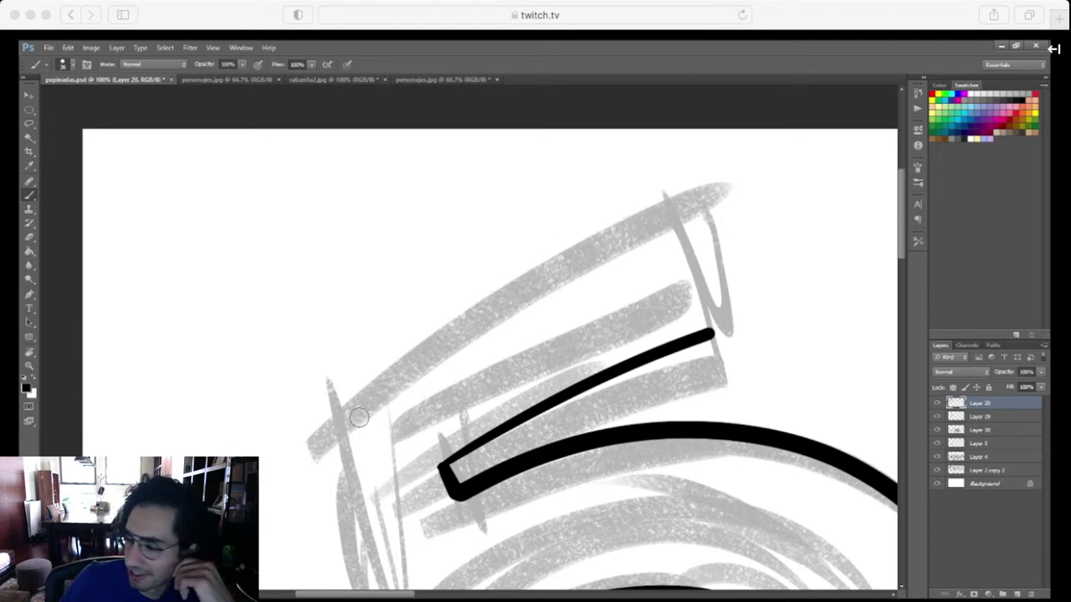
Ink the top edge of the 5's upper bar and close the bar's right end
{"action": "left_click_drag", "start_coordinate": [341, 422], "coordinate": [682, 210]}
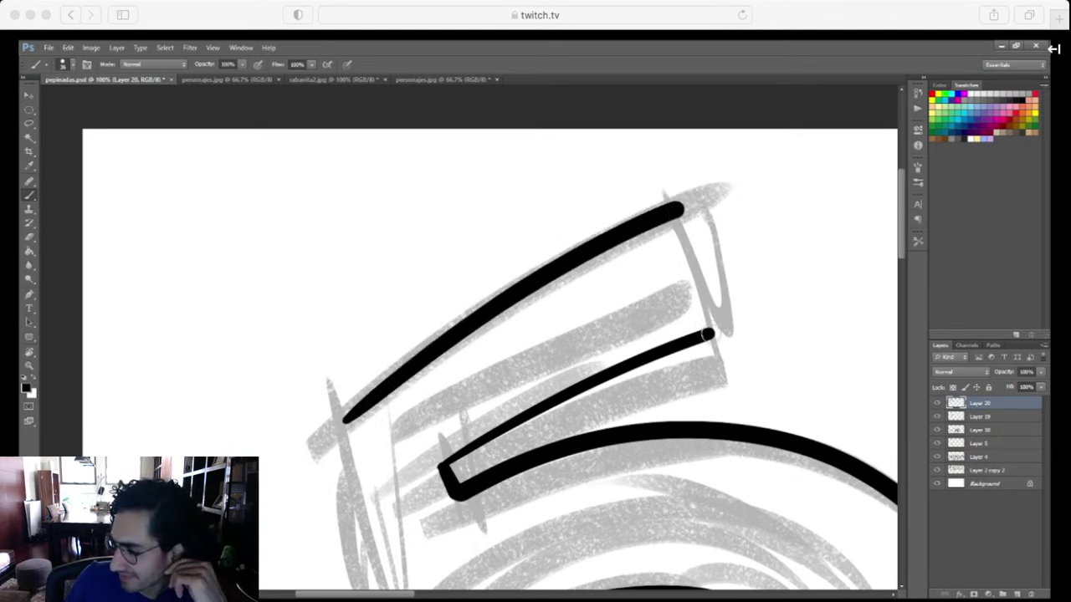
{"action": "left_click_drag", "start_coordinate": [707, 334], "coordinate": [680, 215]}
Ink the left side of the 5 from bowl to top corner and thicken the left end of its top edge
{"action": "key", "text": "r"}
{"action": "mouse_move", "coordinate": [631, 414]}
{"action": "left_mouse_down"}
{"action": "mouse_move", "coordinate": [656, 310]}
{"action": "mouse_move", "coordinate": [631, 445]}
{"action": "mouse_move", "coordinate": [645, 428]}
{"action": "left_mouse_up"}
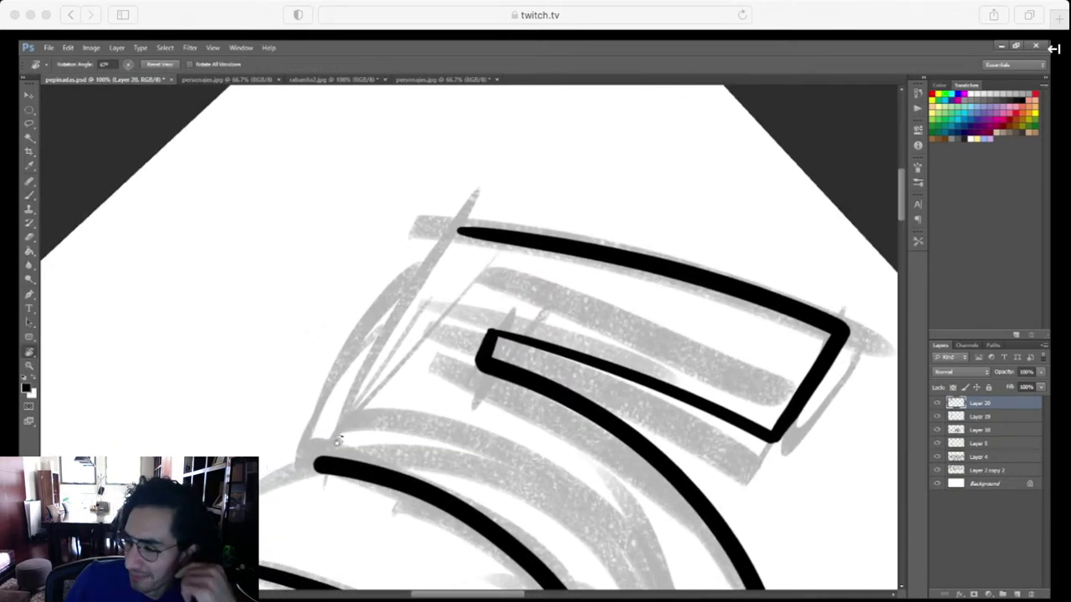
{"action": "key", "text": "b"}
{"action": "mouse_move", "coordinate": [323, 462]}
{"action": "left_mouse_down"}
{"action": "mouse_move", "coordinate": [382, 335]}
{"action": "mouse_move", "coordinate": [451, 237]}
{"action": "mouse_move", "coordinate": [322, 460]}
{"action": "mouse_move", "coordinate": [371, 359]}
{"action": "mouse_move", "coordinate": [454, 237]}
{"action": "left_mouse_up"}
{"action": "key", "text": "ctrl+z"}
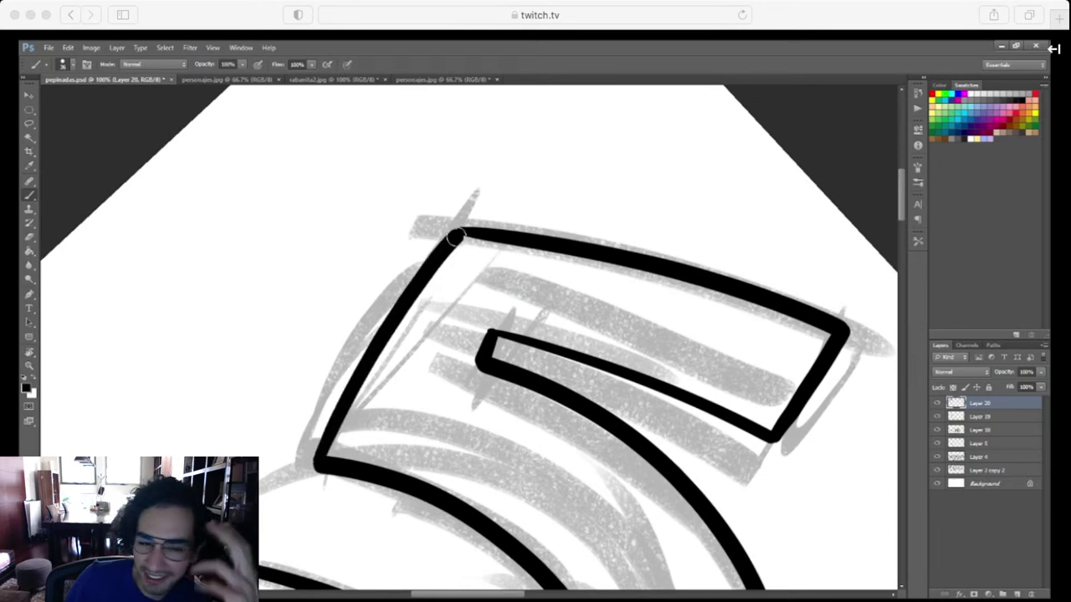
{"action": "key", "text": "r"}
{"action": "mouse_move", "coordinate": [609, 447]}
{"action": "left_mouse_down"}
{"action": "mouse_move", "coordinate": [577, 468]}
{"action": "mouse_move", "coordinate": [586, 460]}
{"action": "mouse_move", "coordinate": [567, 458]}
{"action": "left_mouse_up"}
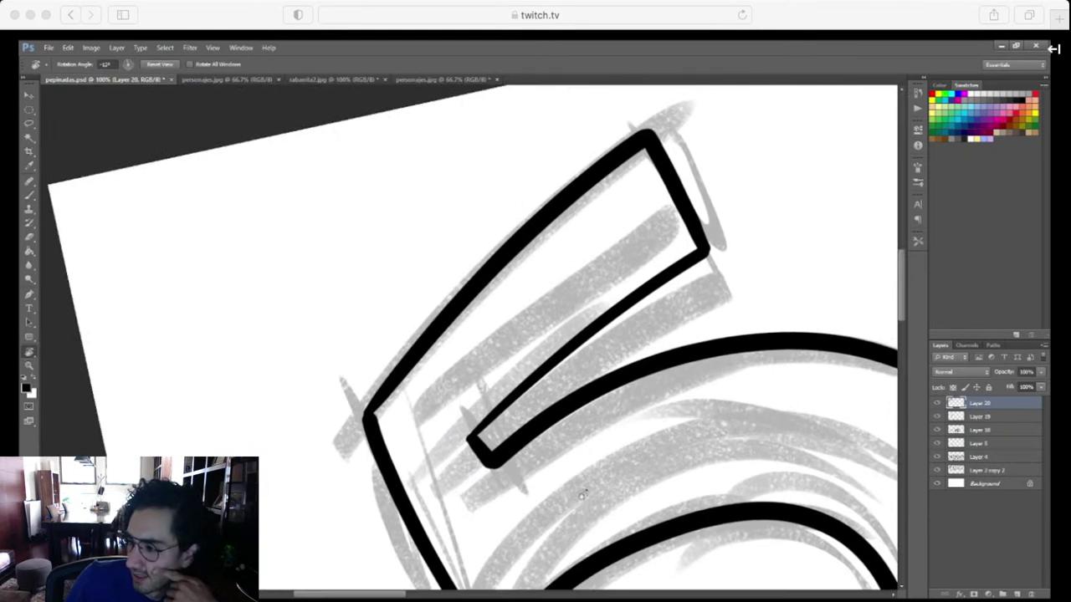
{"action": "key", "text": "b"}
{"action": "left_click_drag", "start_coordinate": [371, 420], "coordinate": [418, 352]}
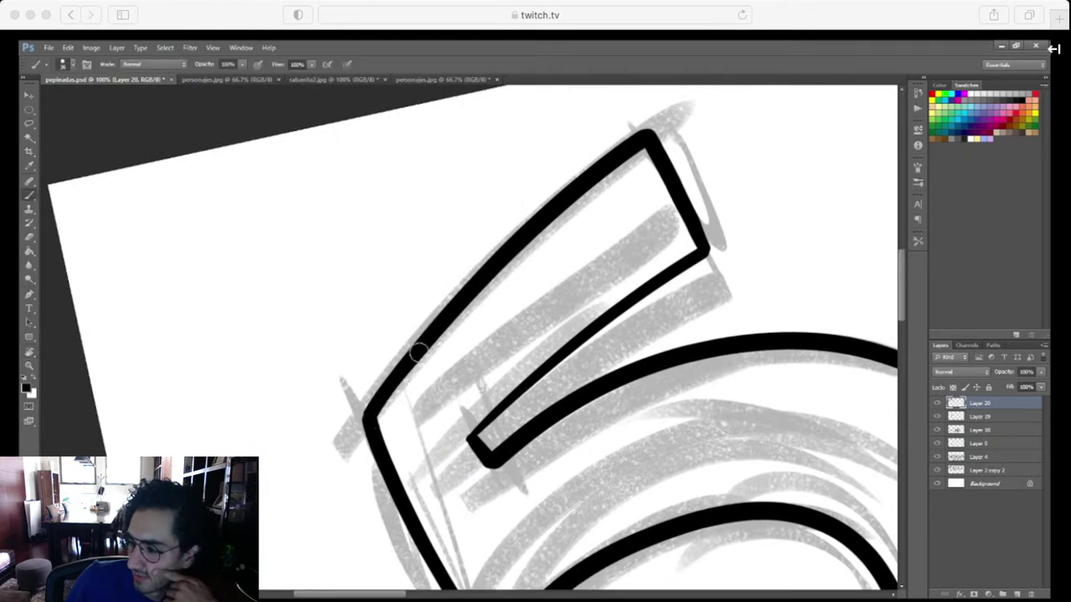
Close the 5's lower tip with a short stroke down to the leftmost character's left-side hand
{"action": "left_click_drag", "start_coordinate": [688, 519], "coordinate": [457, 430]}
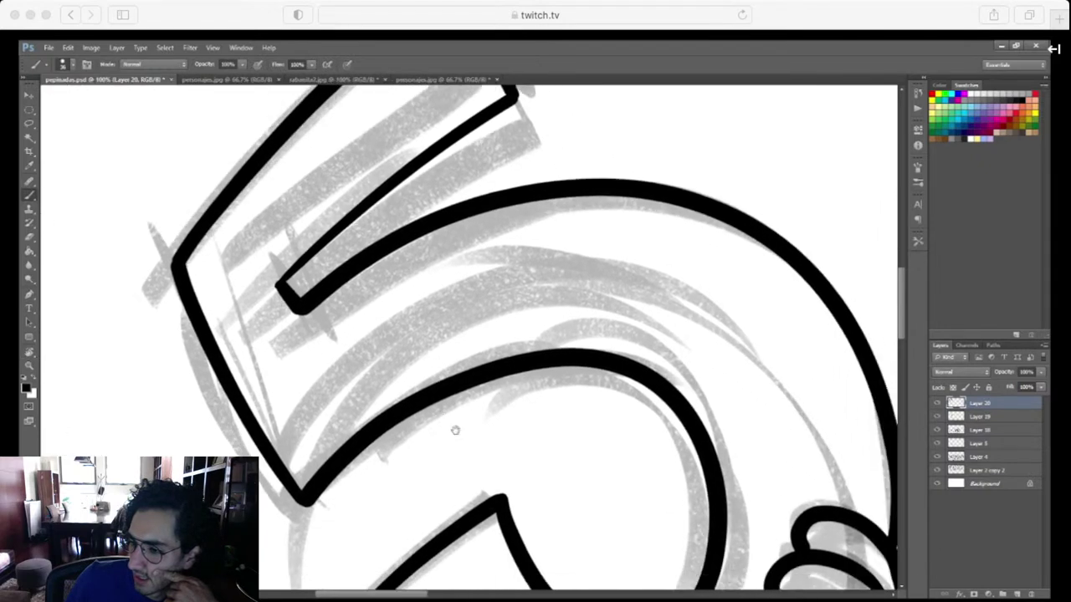
{"action": "key", "text": "ctrl+minus"}
{"action": "scroll", "coordinate": [457, 432], "scroll_direction": "down", "scroll_amount": 1}
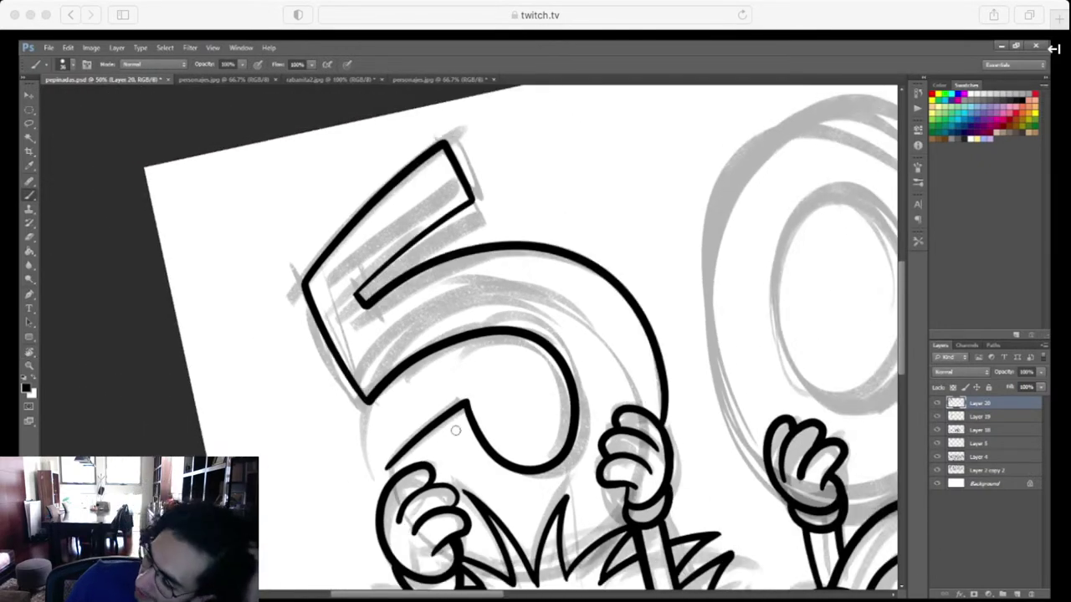
{"action": "scroll", "coordinate": [455, 430], "scroll_direction": "down", "scroll_amount": 3}
{"action": "scroll", "coordinate": [587, 430], "scroll_direction": "up", "scroll_amount": 2}
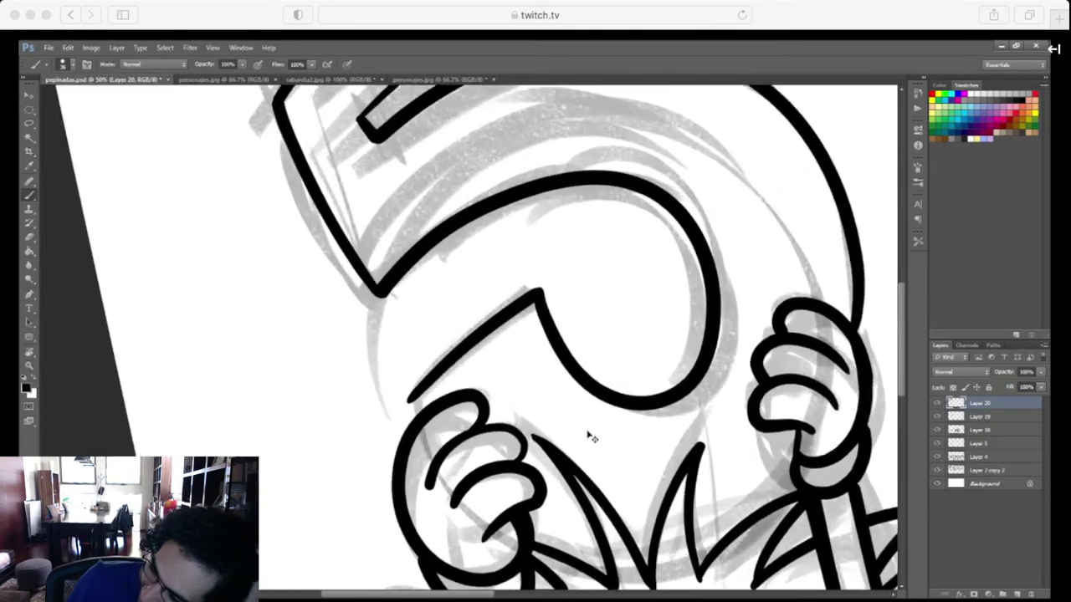
{"action": "scroll", "coordinate": [586, 430], "scroll_direction": "down", "scroll_amount": 2}
{"action": "scroll", "coordinate": [550, 474], "scroll_direction": "up", "scroll_amount": 1}
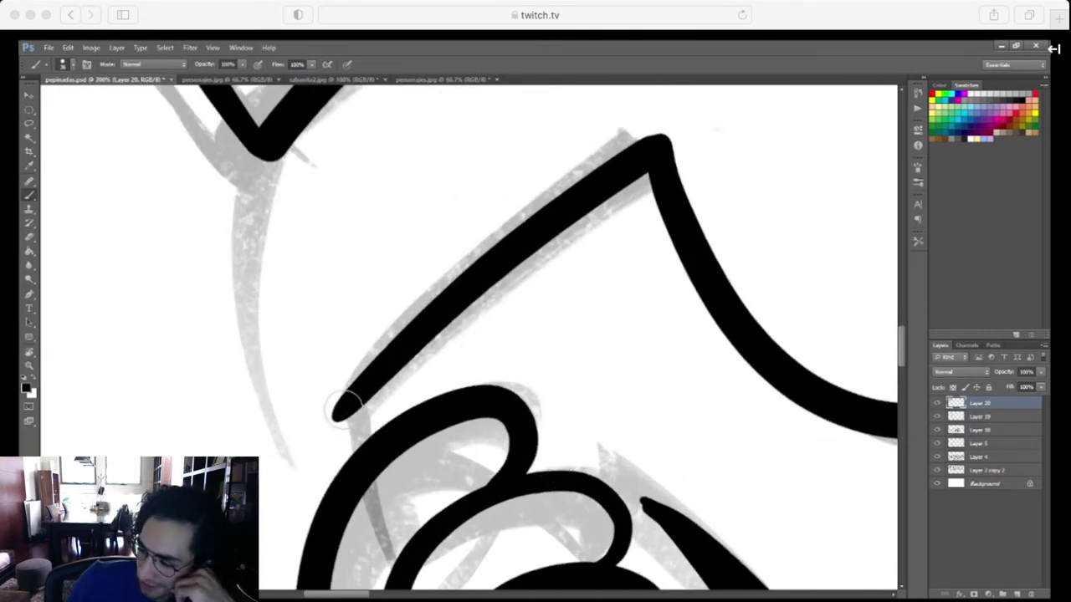
{"action": "left_click_drag", "start_coordinate": [338, 410], "coordinate": [358, 454]}
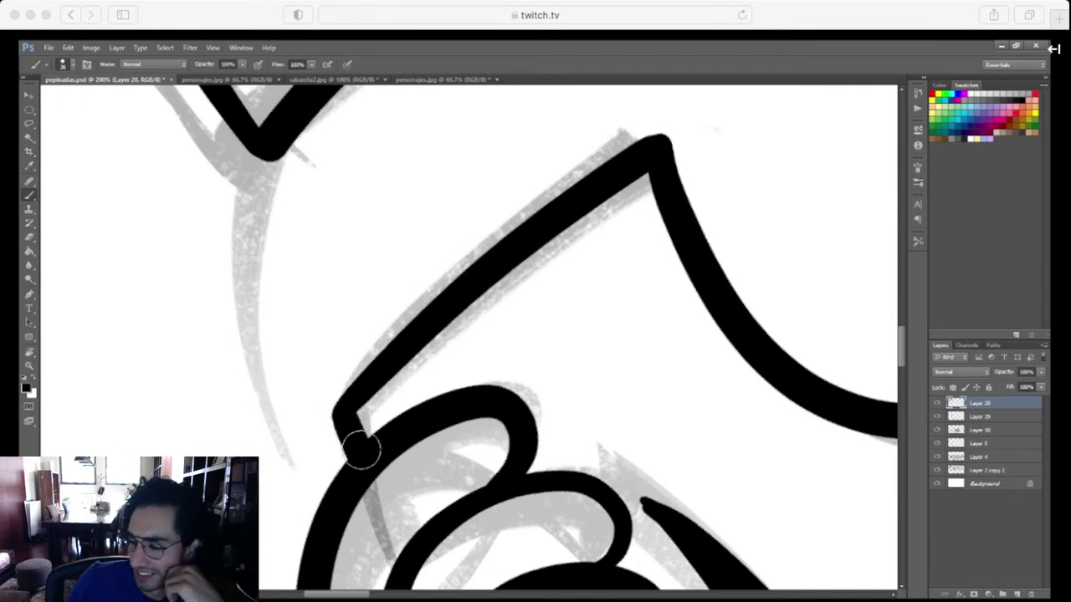
Thicken the lower edge of the 5's upper bar along its full length to match the other outlines
{"action": "scroll", "coordinate": [497, 325], "scroll_direction": "up", "scroll_amount": 1}
{"action": "scroll", "coordinate": [581, 373], "scroll_direction": "up", "scroll_amount": 3}
{"action": "left_click_drag", "start_coordinate": [523, 542], "coordinate": [554, 562]}
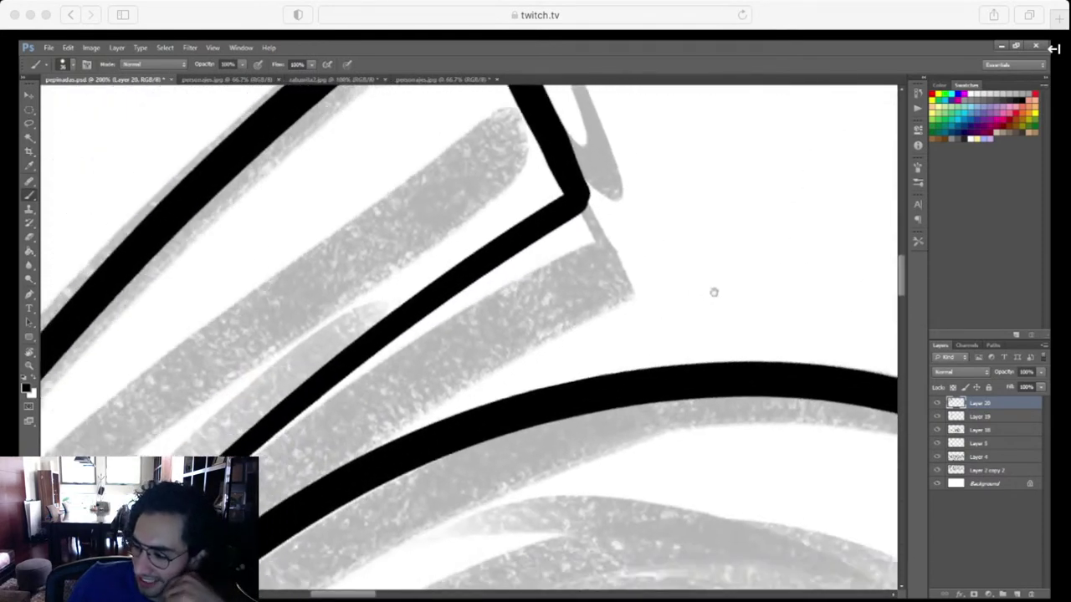
{"action": "mouse_move", "coordinate": [566, 404]}
{"action": "left_mouse_down"}
{"action": "mouse_move", "coordinate": [679, 349]}
{"action": "mouse_move", "coordinate": [695, 361]}
{"action": "left_mouse_up"}
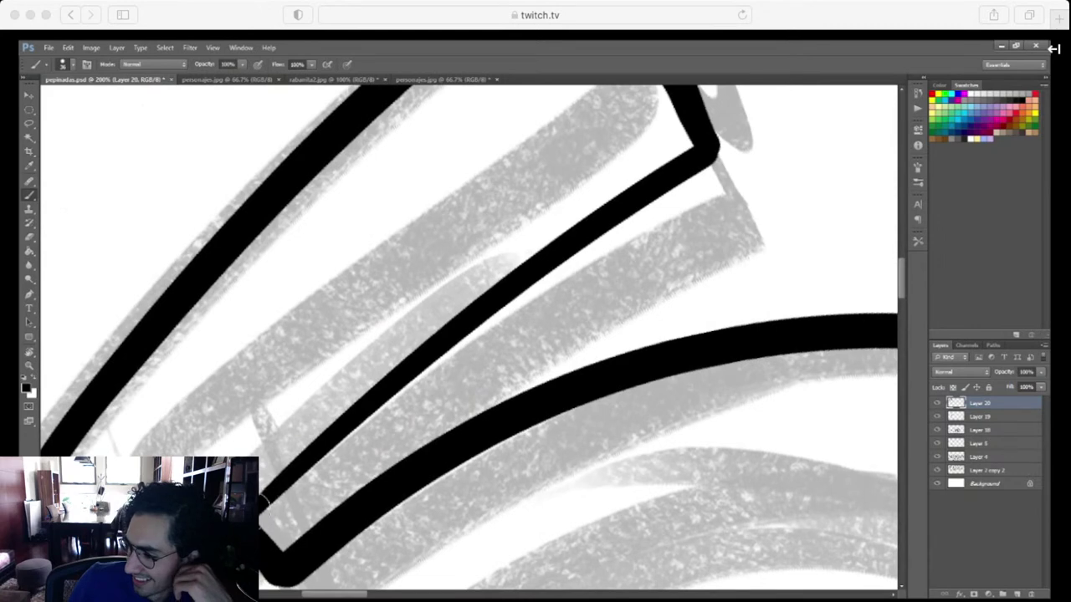
{"action": "left_click_drag", "start_coordinate": [264, 500], "coordinate": [696, 151]}
{"action": "key", "text": "ctrl+minus"}
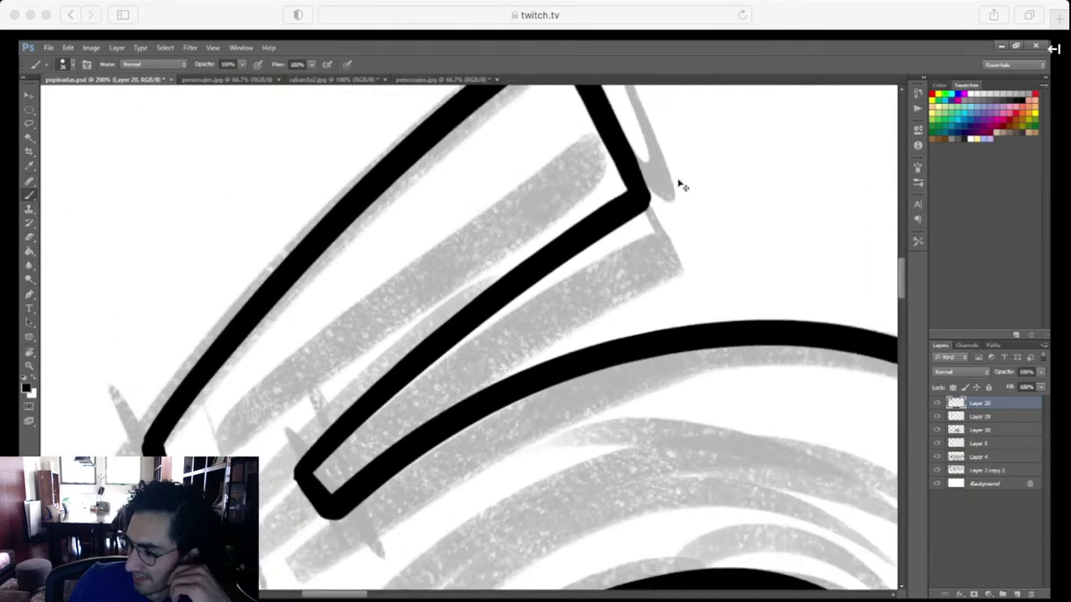
Examine the inked 5 together with the hands holding it and the neighbouring sketched zeros
{"action": "scroll", "coordinate": [682, 186], "scroll_direction": "down", "scroll_amount": 6}
{"action": "scroll", "coordinate": [677, 176], "scroll_direction": "up", "scroll_amount": 2}
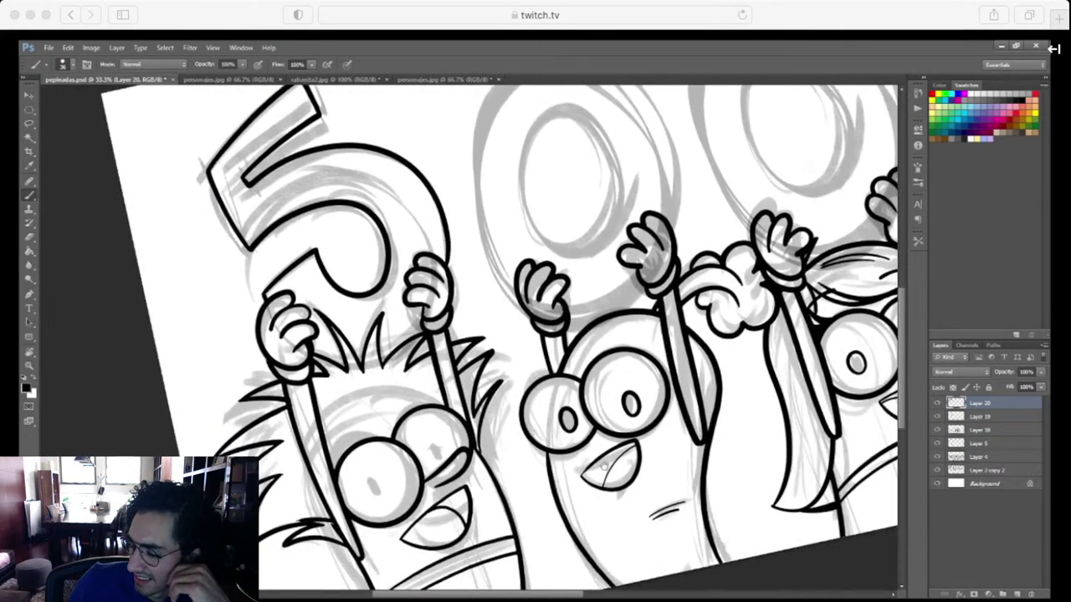
{"action": "left_click_drag", "start_coordinate": [604, 466], "coordinate": [607, 443]}
{"action": "left_click_drag", "start_coordinate": [614, 580], "coordinate": [660, 586]}
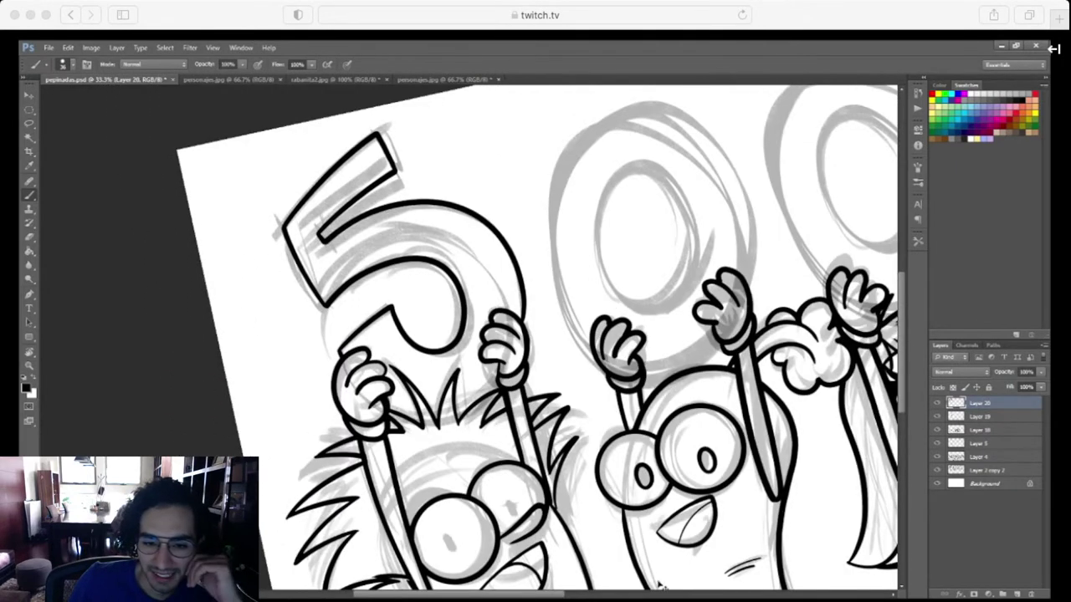
{"action": "scroll", "coordinate": [659, 586], "scroll_direction": "up", "scroll_amount": 2}
{"action": "scroll", "coordinate": [659, 585], "scroll_direction": "up", "scroll_amount": 2}
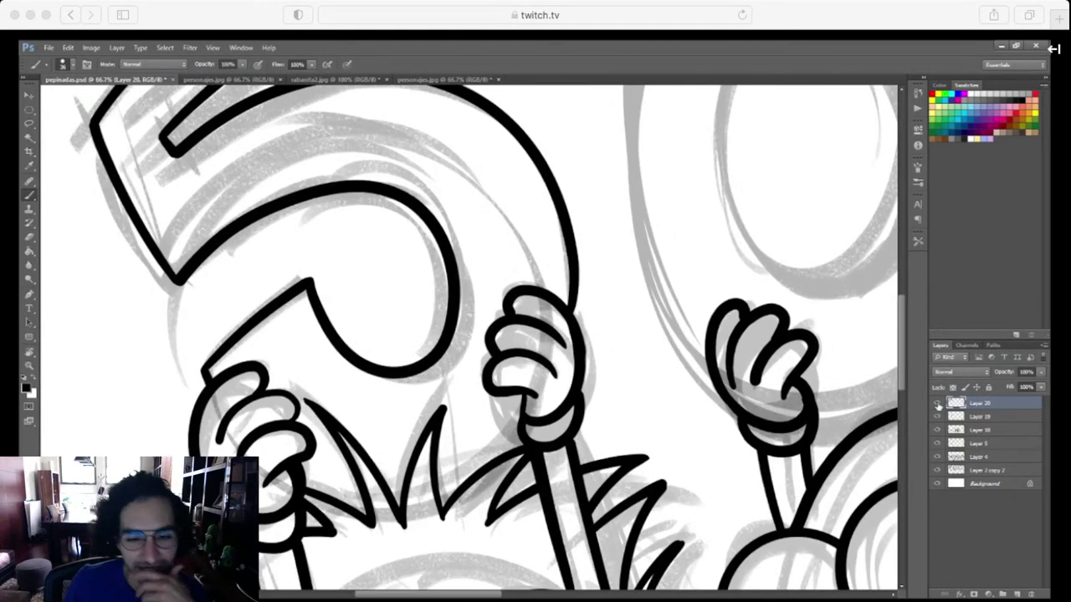
Ink the lower curve of the 5 between the leftmost character's two hands, leaving the insides of the hair spikes clear
{"action": "key", "text": "ctrl+plus"}
{"action": "mouse_move", "coordinate": [476, 521]}
{"action": "left_mouse_down"}
{"action": "mouse_move", "coordinate": [516, 461]}
{"action": "mouse_move", "coordinate": [610, 381]}
{"action": "left_mouse_up"}
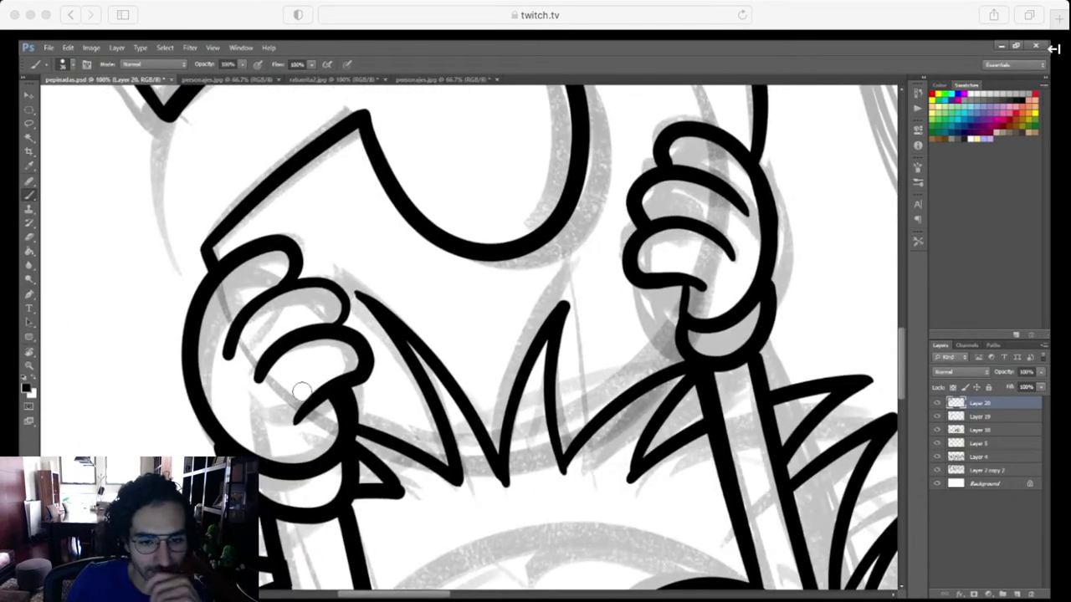
{"action": "left_click_drag", "start_coordinate": [302, 391], "coordinate": [680, 325]}
{"action": "key", "text": "e"}
{"action": "mouse_move", "coordinate": [308, 411]}
{"action": "left_mouse_down"}
{"action": "mouse_move", "coordinate": [323, 397]}
{"action": "mouse_move", "coordinate": [341, 435]}
{"action": "mouse_move", "coordinate": [481, 440]}
{"action": "mouse_move", "coordinate": [533, 424]}
{"action": "left_mouse_up"}
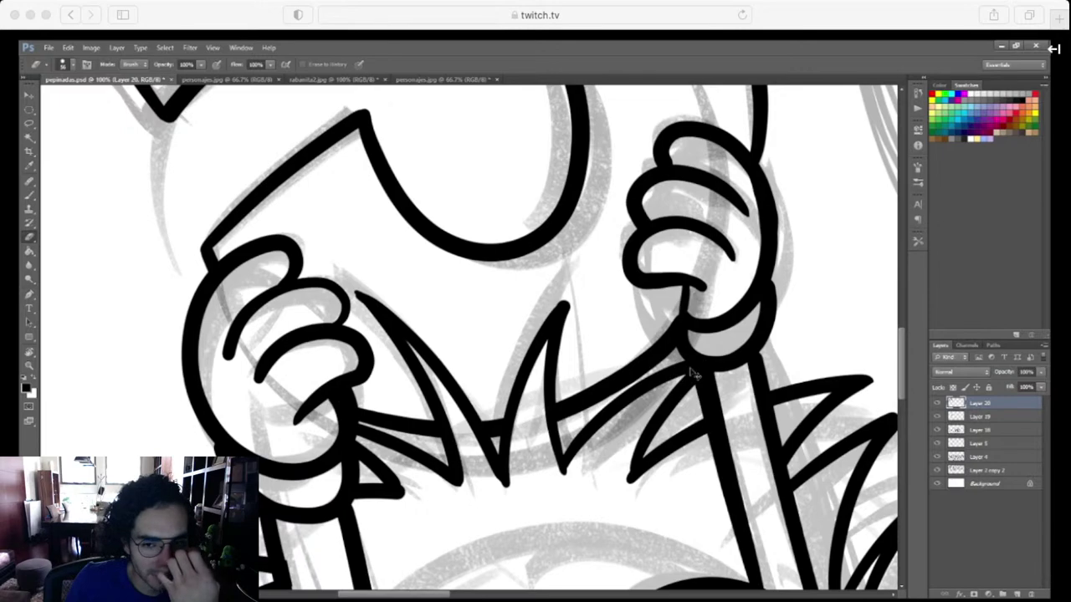
Return the canvas rotation to 0° and add a new layer above Layer 20
{"action": "key", "text": "ctrl+minus"}
{"action": "key", "text": "ctrl+minus"}
{"action": "key", "text": "ctrl+minus"}
{"action": "key", "text": "ctrl+minus"}
{"action": "key", "text": "ctrl+minus"}
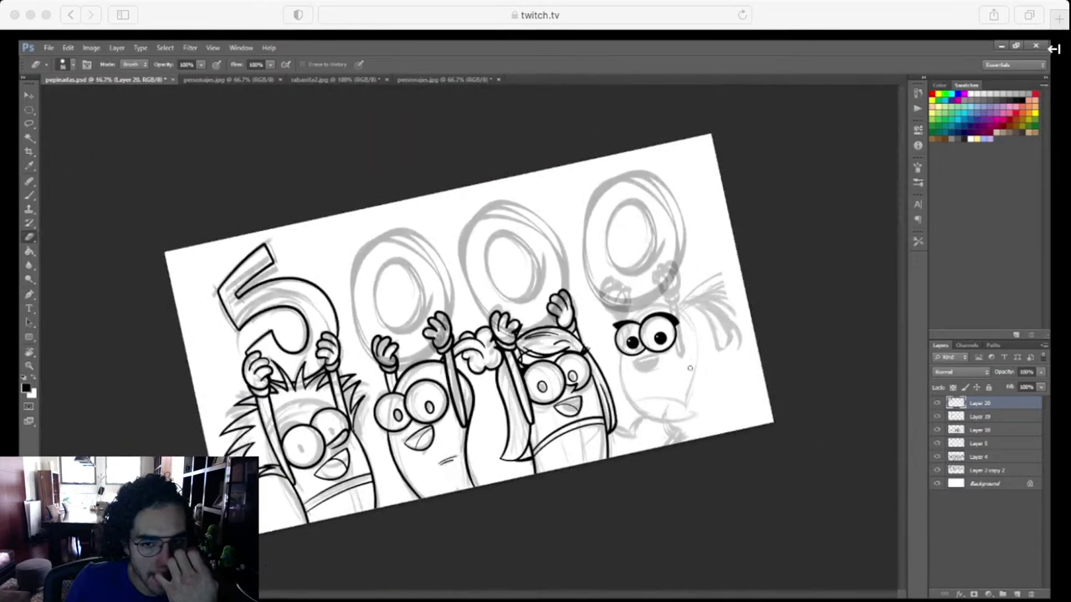
{"action": "key", "text": "r"}
{"action": "left_click_drag", "start_coordinate": [712, 490], "coordinate": [695, 523]}
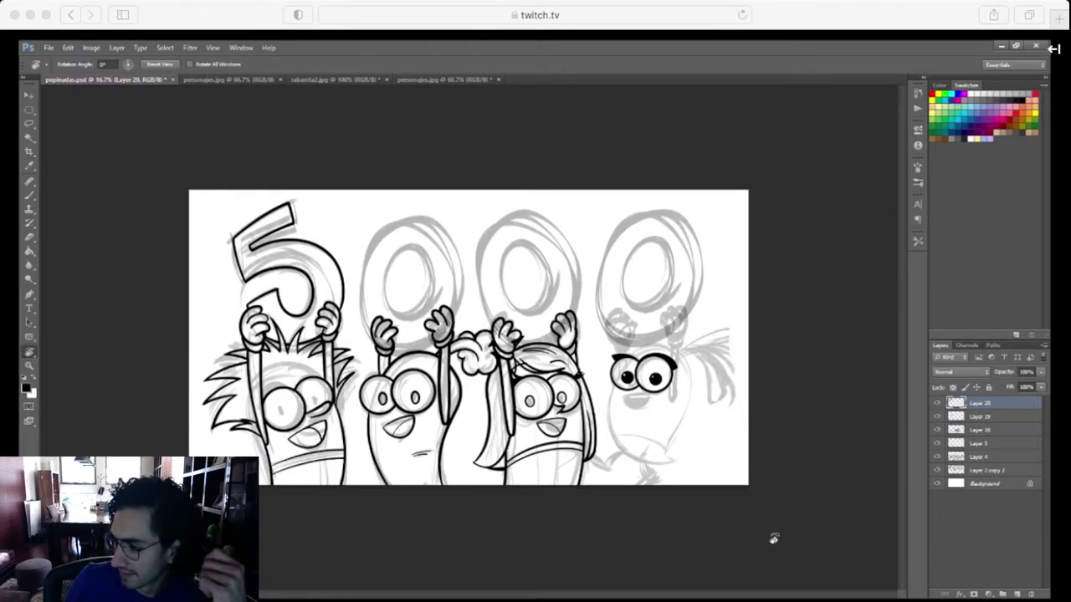
{"action": "key", "text": "ctrl+plus"}
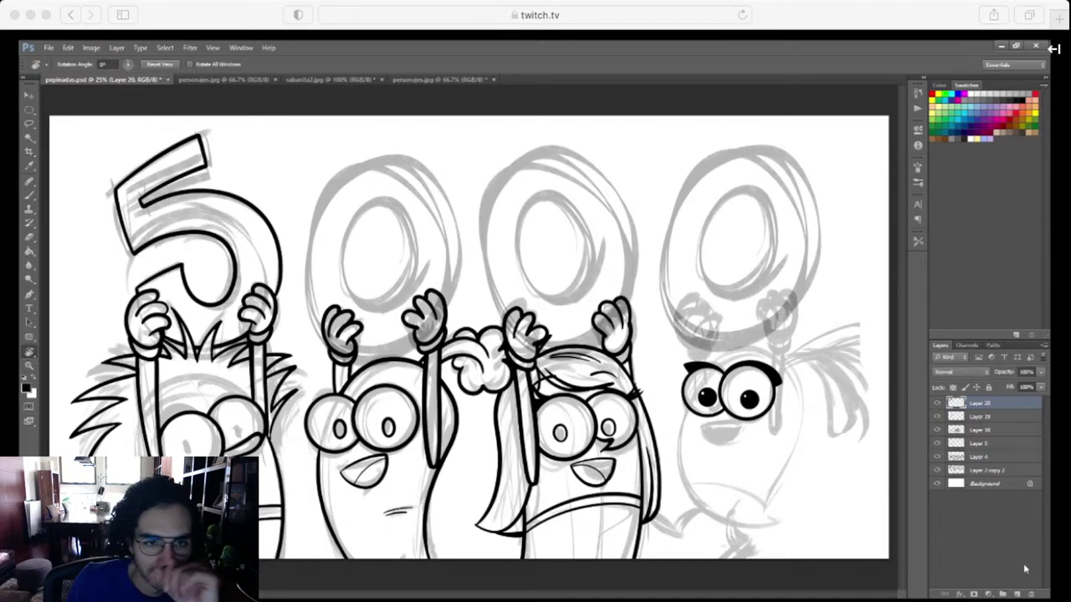
{"action": "left_click", "coordinate": [1016, 594]}
{"action": "key", "text": "ctrl+plus"}
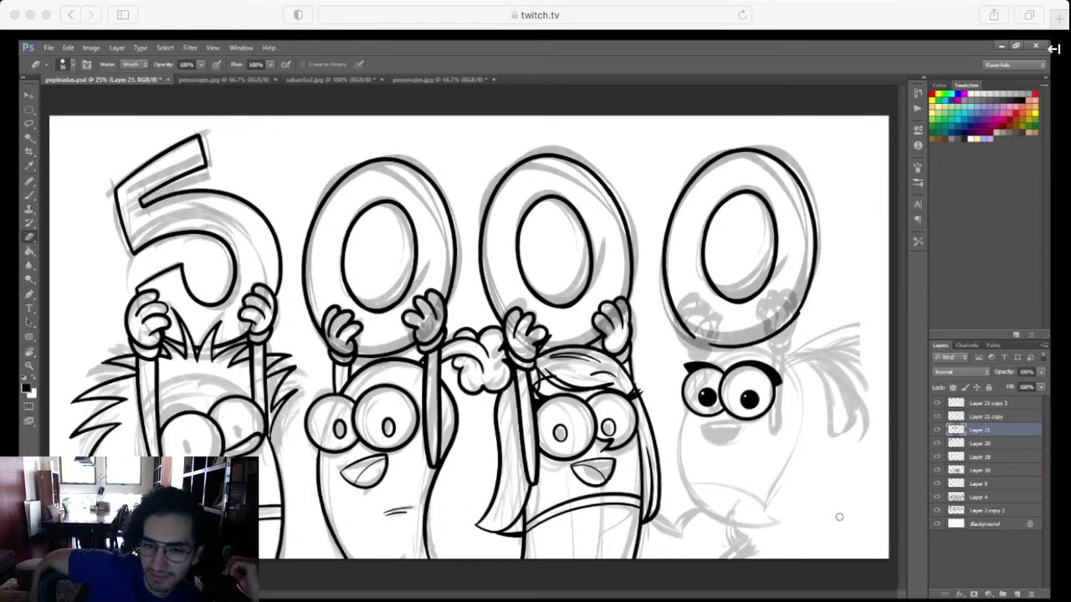
Scribble test marks in the empty lower-right area of Layer 21, lock its transparent pixels, and recolor the scribble lavender and reddish brown
{"action": "key", "text": "b"}
{"action": "mouse_move", "coordinate": [810, 458]}
{"action": "left_mouse_down"}
{"action": "mouse_move", "coordinate": [831, 490]}
{"action": "mouse_move", "coordinate": [819, 495]}
{"action": "mouse_move", "coordinate": [799, 477]}
{"action": "mouse_move", "coordinate": [816, 491]}
{"action": "mouse_move", "coordinate": [815, 520]}
{"action": "mouse_move", "coordinate": [841, 479]}
{"action": "left_mouse_up"}
{"action": "key", "text": "slash"}
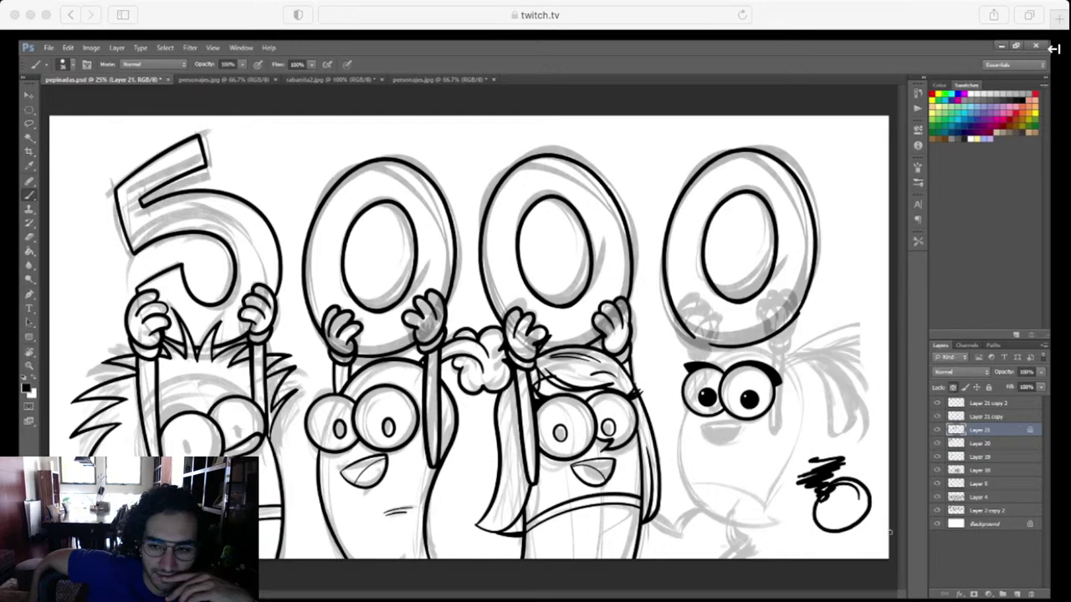
{"action": "left_click", "coordinate": [989, 139]}
{"action": "mouse_move", "coordinate": [842, 498]}
{"action": "left_mouse_down"}
{"action": "mouse_move", "coordinate": [803, 473]}
{"action": "mouse_move", "coordinate": [837, 460]}
{"action": "left_mouse_up"}
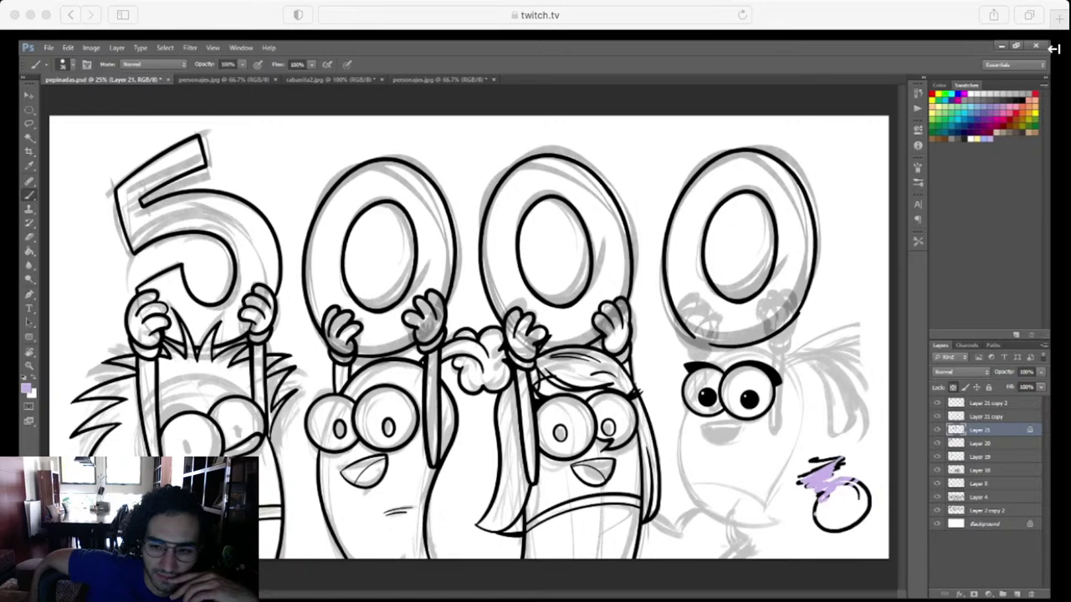
{"action": "left_click", "coordinate": [1018, 116]}
{"action": "mouse_move", "coordinate": [832, 456]}
{"action": "left_mouse_down"}
{"action": "mouse_move", "coordinate": [815, 487]}
{"action": "mouse_move", "coordinate": [832, 473]}
{"action": "mouse_move", "coordinate": [837, 489]}
{"action": "left_mouse_up"}
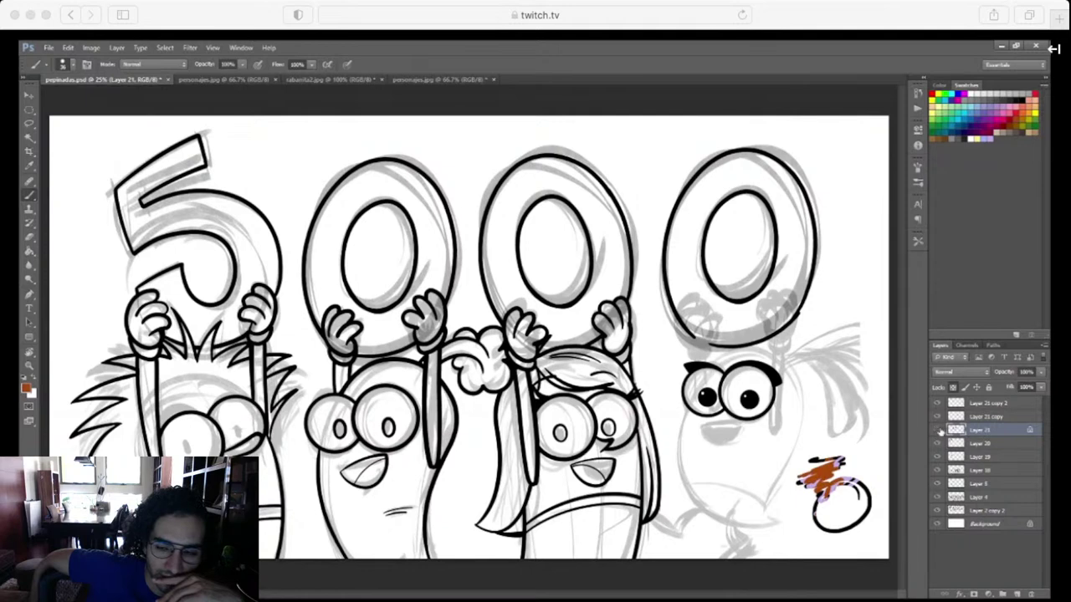
Unlock the transparent pixels of Layer 21, lasso and delete the test marks, and restore the default black brush color
{"action": "left_click", "coordinate": [938, 430]}
{"action": "left_click", "coordinate": [938, 430]}
{"action": "left_click", "coordinate": [952, 387]}
{"action": "key", "text": "l"}
{"action": "mouse_move", "coordinate": [858, 535]}
{"action": "left_mouse_down"}
{"action": "mouse_move", "coordinate": [896, 473]}
{"action": "mouse_move", "coordinate": [879, 555]}
{"action": "left_mouse_up"}
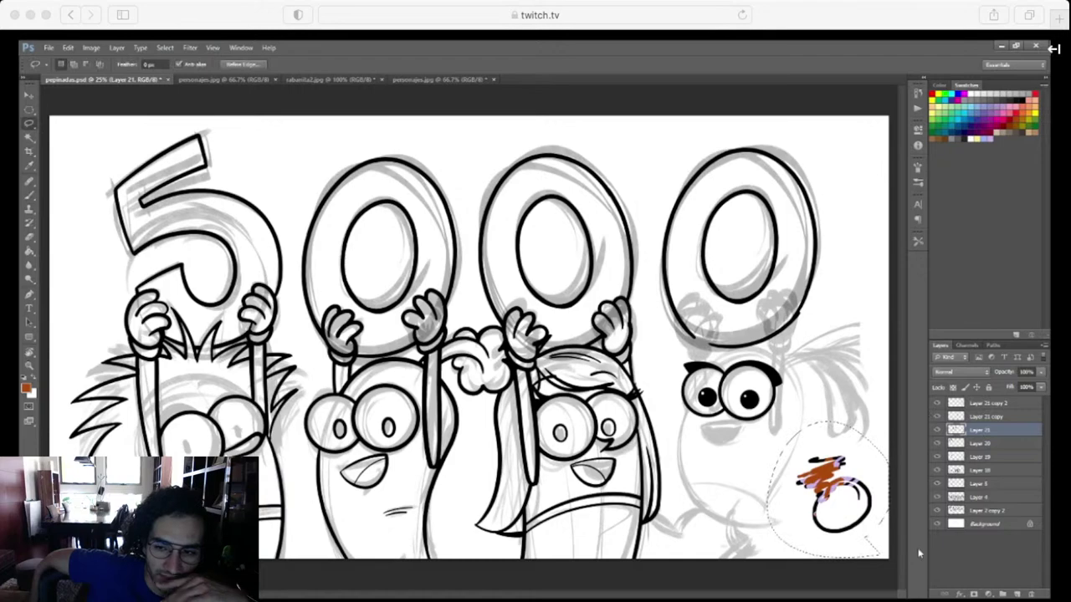
{"action": "key", "text": "Delete"}
{"action": "key", "text": "ctrl+d"}
{"action": "key", "text": "d"}
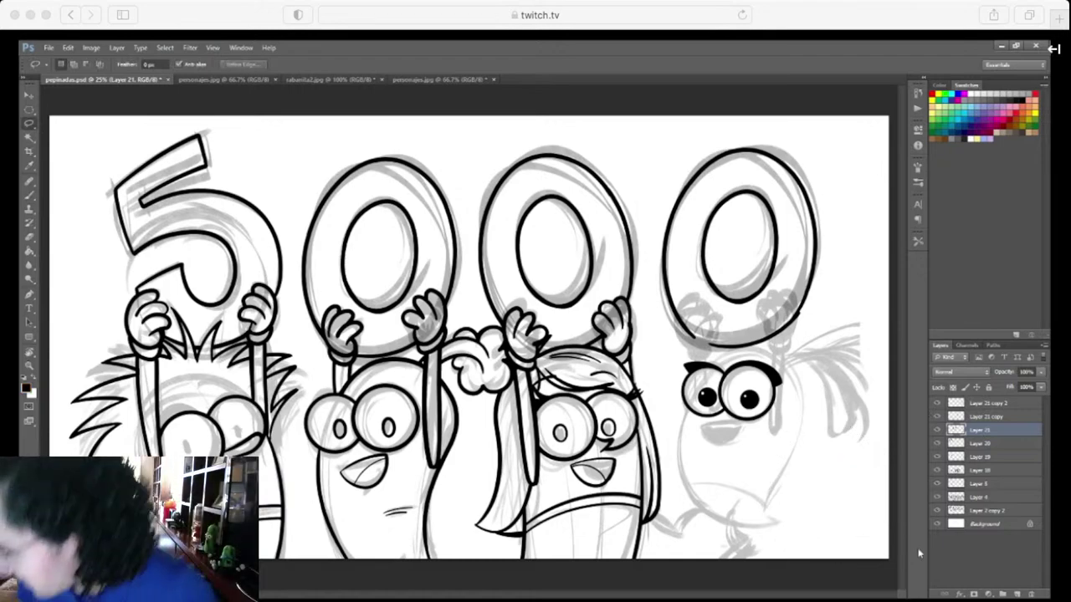
{"action": "key", "text": "b"}
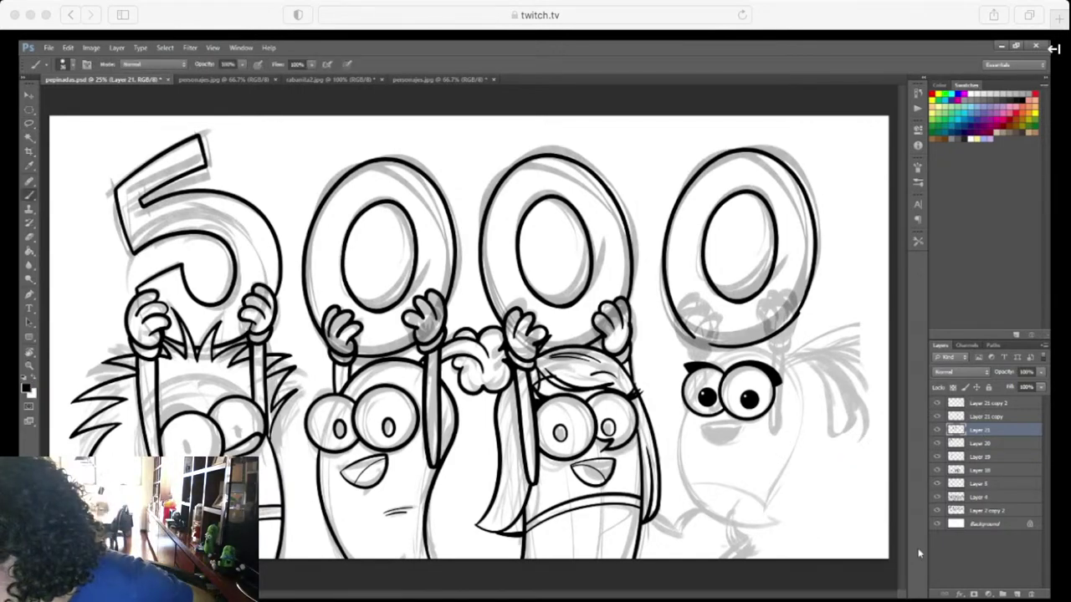
{"action": "key", "text": "ctrl+plus"}
{"action": "left_click_drag", "start_coordinate": [606, 492], "coordinate": [658, 454]}
{"action": "scroll", "coordinate": [651, 452], "scroll_direction": "down", "scroll_amount": 3}
{"action": "scroll", "coordinate": [651, 453], "scroll_direction": "left", "scroll_amount": 2}
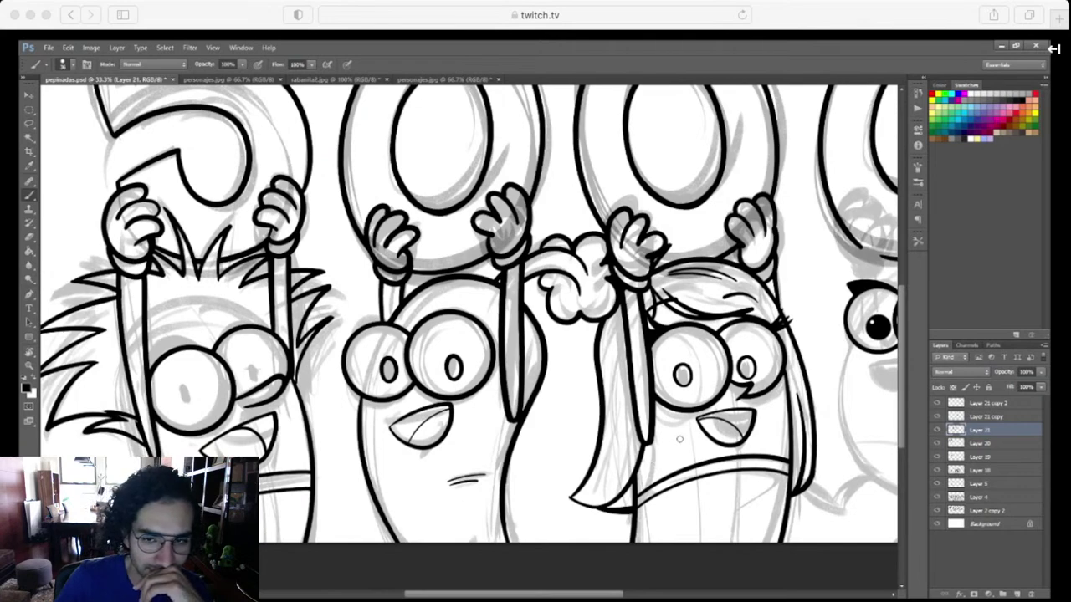
{"action": "scroll", "coordinate": [680, 438], "scroll_direction": "right", "scroll_amount": 5}
{"action": "scroll", "coordinate": [679, 438], "scroll_direction": "up", "scroll_amount": 3}
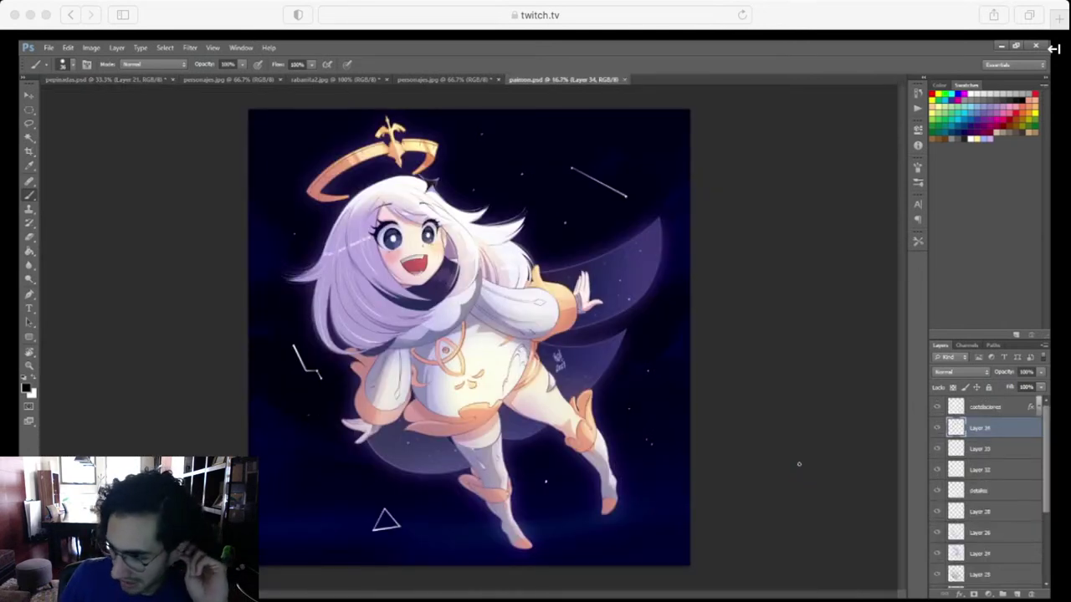
Look over the finished illustration in paimon.psd up close and close the file
{"action": "key", "text": "ctrl+plus"}
{"action": "key", "text": "ctrl+plus"}
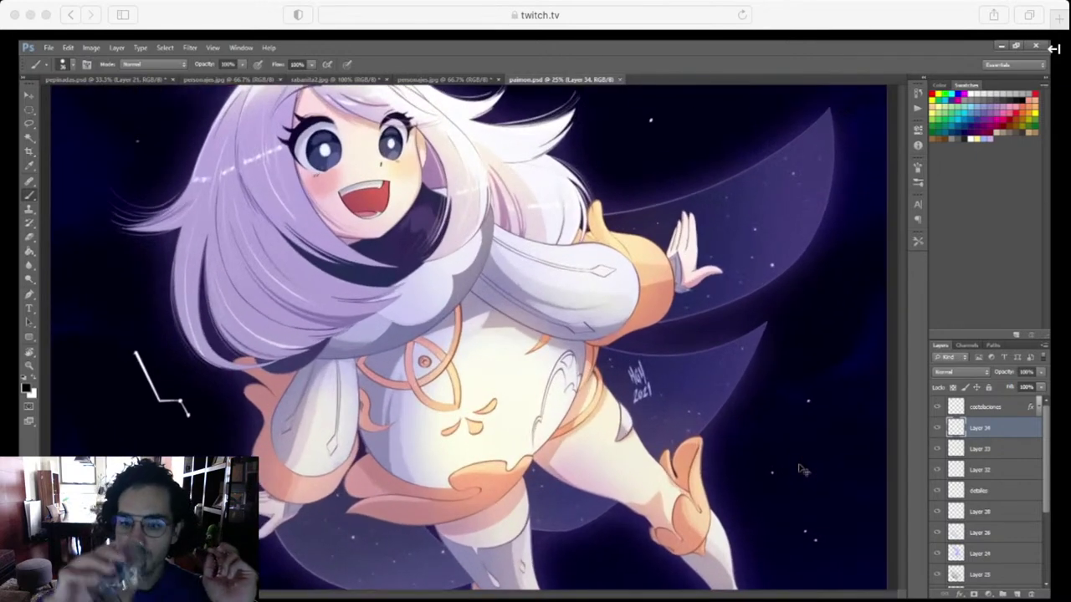
{"action": "left_click_drag", "start_coordinate": [627, 375], "coordinate": [643, 442]}
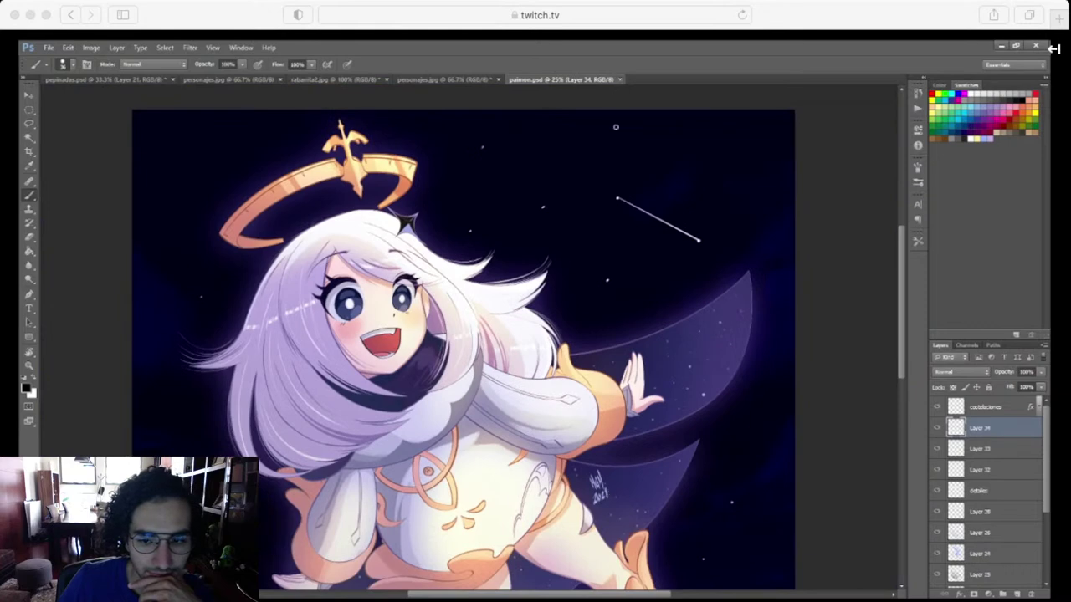
{"action": "left_click", "coordinate": [620, 79]}
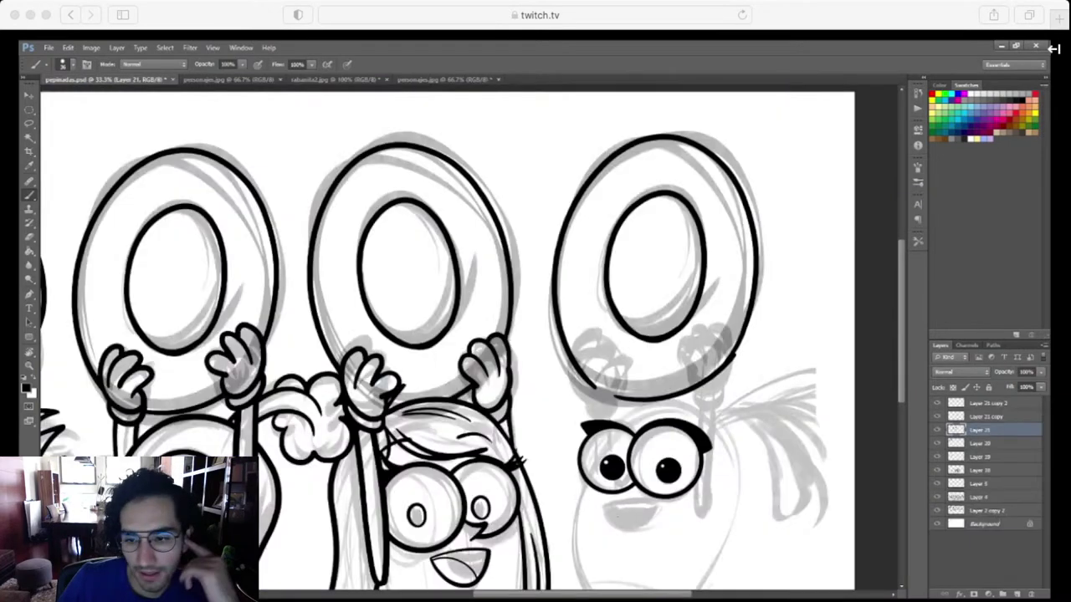
Make Layer 21 copy 2 the active layer and hide and show it to check what it holds
{"action": "left_click_drag", "start_coordinate": [633, 549], "coordinate": [629, 425]}
{"action": "scroll", "coordinate": [644, 525], "scroll_direction": "up", "scroll_amount": 2}
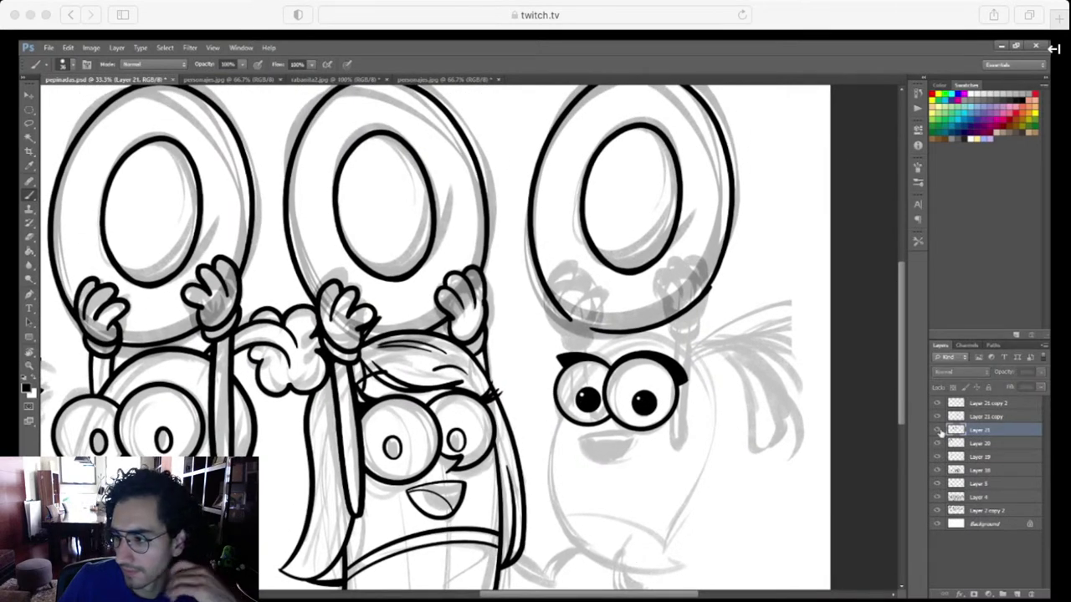
{"action": "scroll", "coordinate": [692, 469], "scroll_direction": "left", "scroll_amount": 5}
{"action": "scroll", "coordinate": [692, 468], "scroll_direction": "up", "scroll_amount": 1}
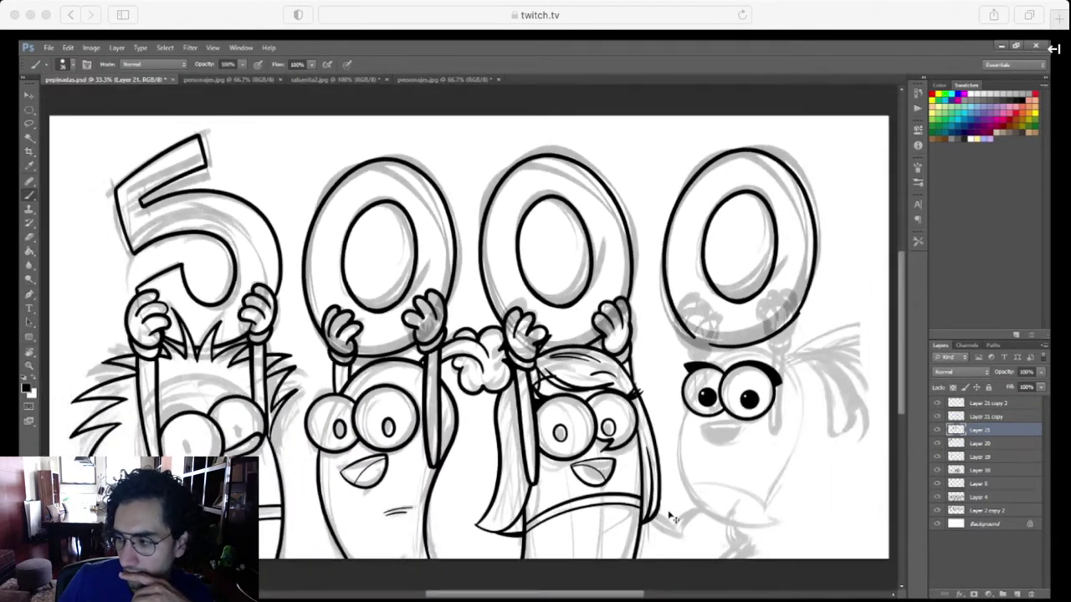
{"action": "scroll", "coordinate": [671, 514], "scroll_direction": "down", "scroll_amount": 1}
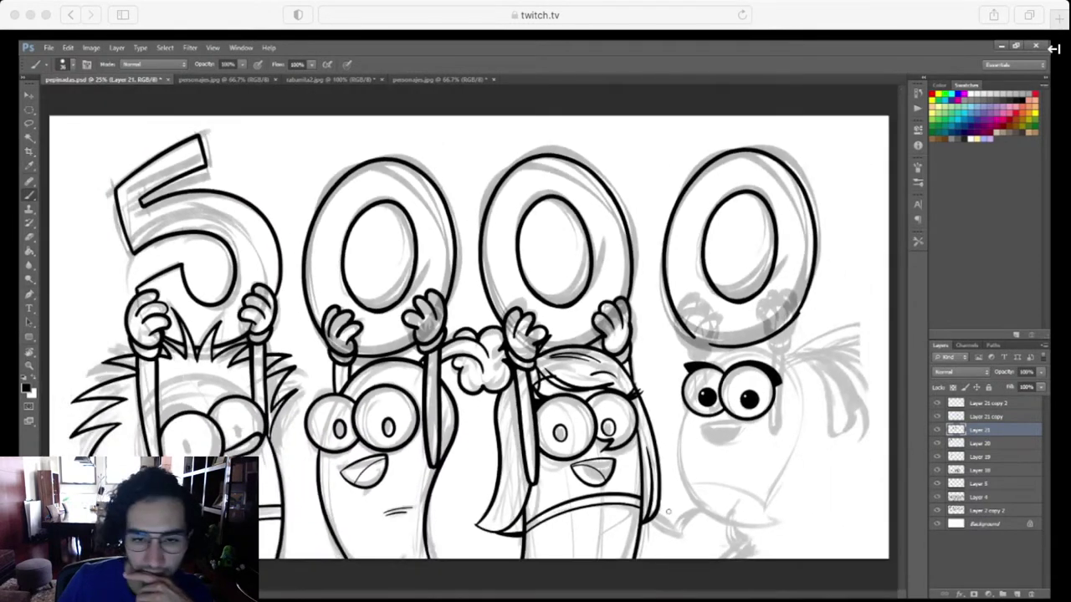
{"action": "left_click", "coordinate": [985, 405]}
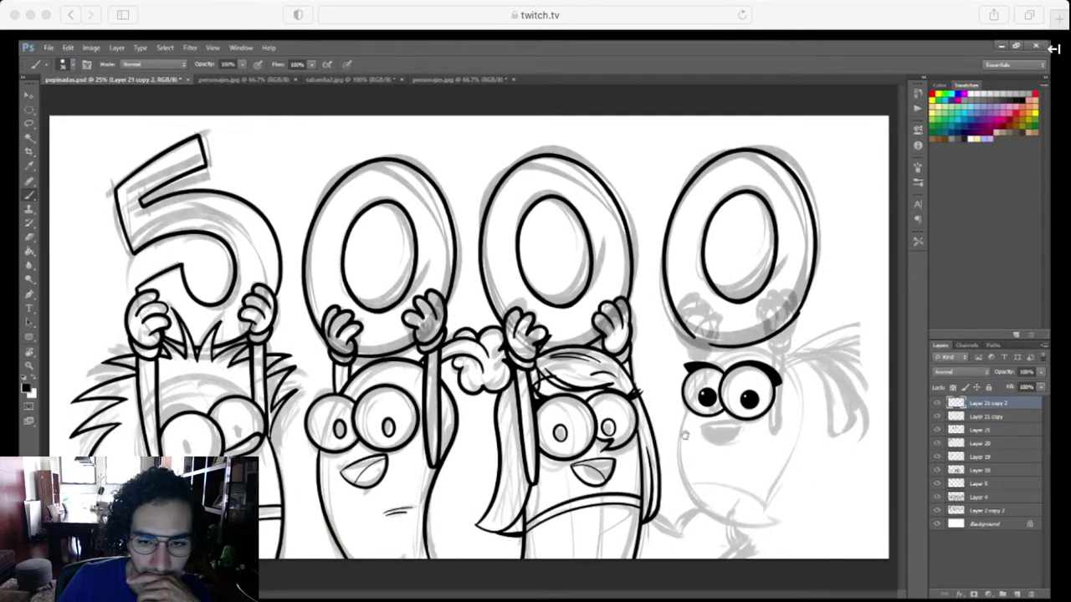
{"action": "scroll", "coordinate": [668, 489], "scroll_direction": "up", "scroll_amount": 1}
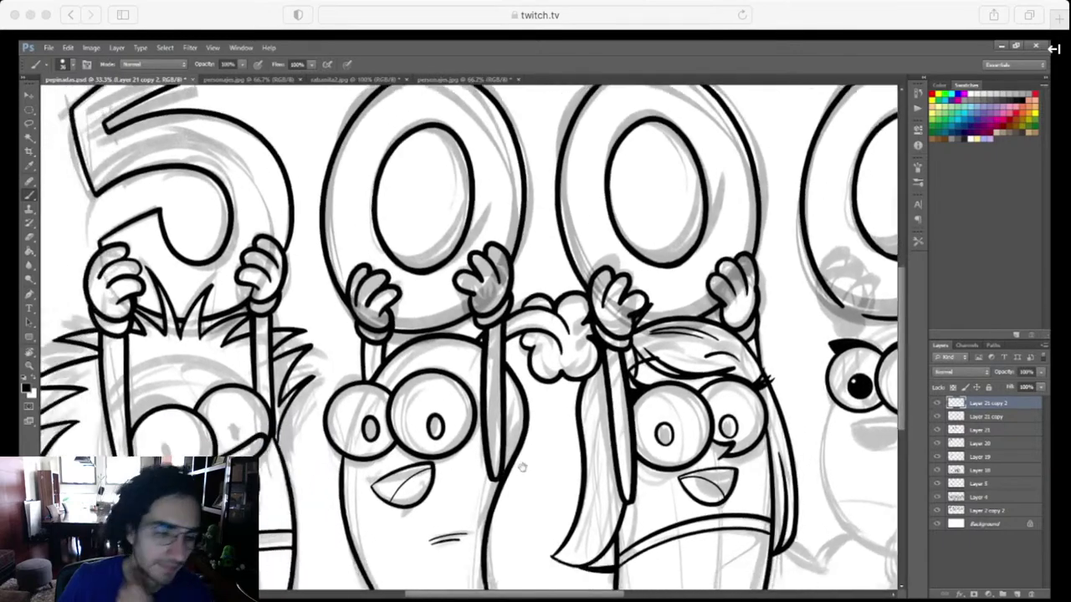
{"action": "scroll", "coordinate": [646, 553], "scroll_direction": "up", "scroll_amount": 2}
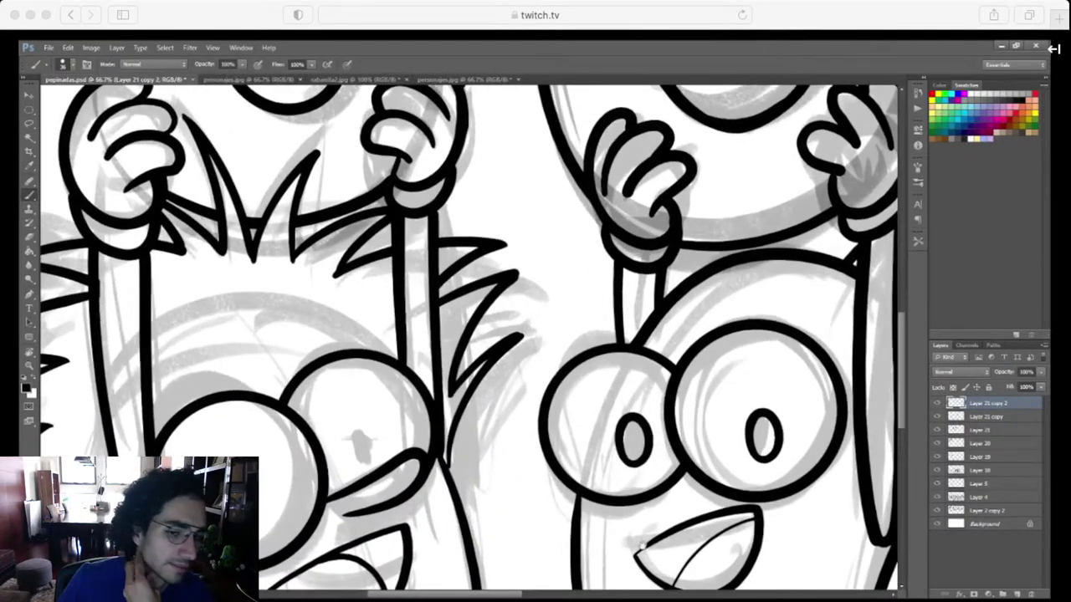
{"action": "scroll", "coordinate": [661, 585], "scroll_direction": "up", "scroll_amount": 1}
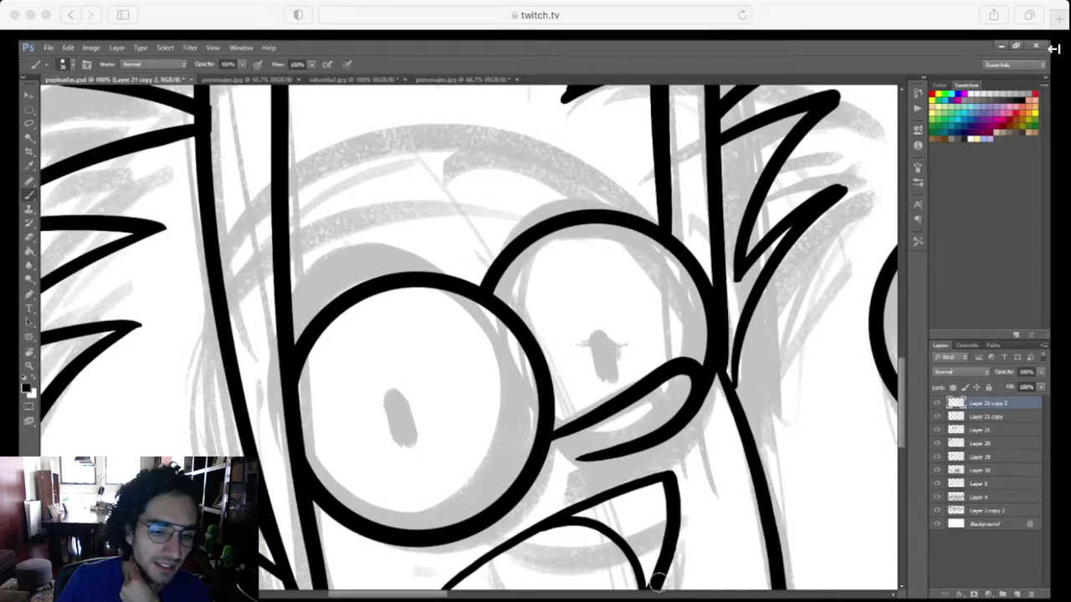
{"action": "left_click", "coordinate": [937, 404]}
{"action": "left_click", "coordinate": [937, 403]}
Ink an oval pupil outline around the sketched mark in the leftmost character's larger, left-side eye
{"action": "left_click_drag", "start_coordinate": [669, 566], "coordinate": [718, 521]}
{"action": "key", "text": "ctrl+plus"}
{"action": "mouse_move", "coordinate": [465, 366]}
{"action": "left_mouse_down"}
{"action": "mouse_move", "coordinate": [494, 346]}
{"action": "mouse_move", "coordinate": [407, 365]}
{"action": "mouse_move", "coordinate": [476, 469]}
{"action": "mouse_move", "coordinate": [502, 368]}
{"action": "left_mouse_up"}
{"action": "key", "text": "ctrl+z"}
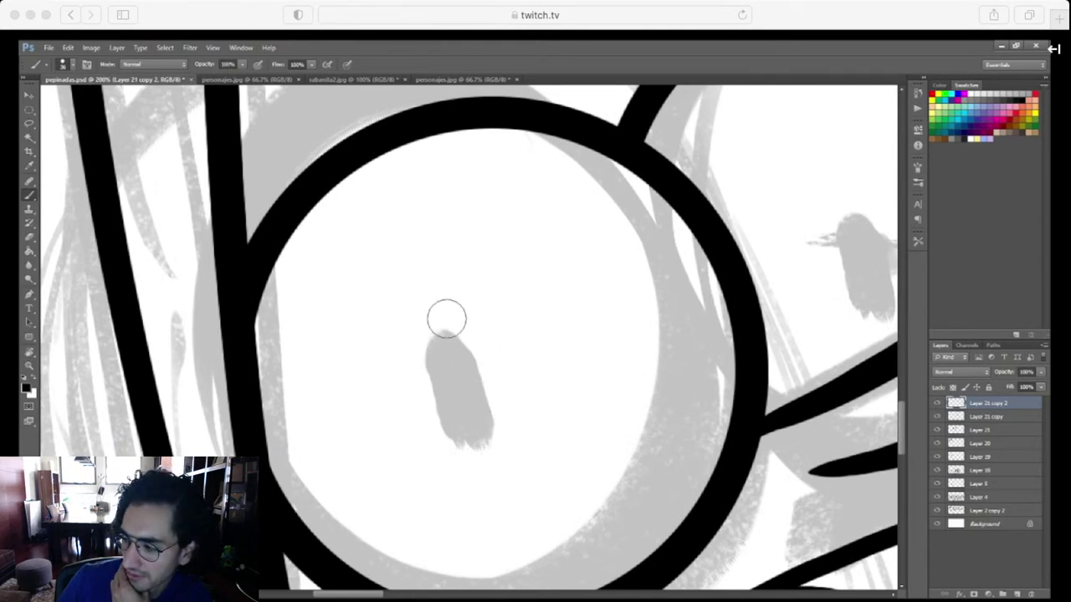
{"action": "mouse_move", "coordinate": [432, 320]}
{"action": "left_mouse_down"}
{"action": "mouse_move", "coordinate": [403, 381]}
{"action": "mouse_move", "coordinate": [421, 445]}
{"action": "mouse_move", "coordinate": [486, 468]}
{"action": "mouse_move", "coordinate": [524, 417]}
{"action": "mouse_move", "coordinate": [502, 342]}
{"action": "mouse_move", "coordinate": [452, 321]}
{"action": "mouse_move", "coordinate": [408, 369]}
{"action": "mouse_move", "coordinate": [421, 443]}
{"action": "left_mouse_up"}
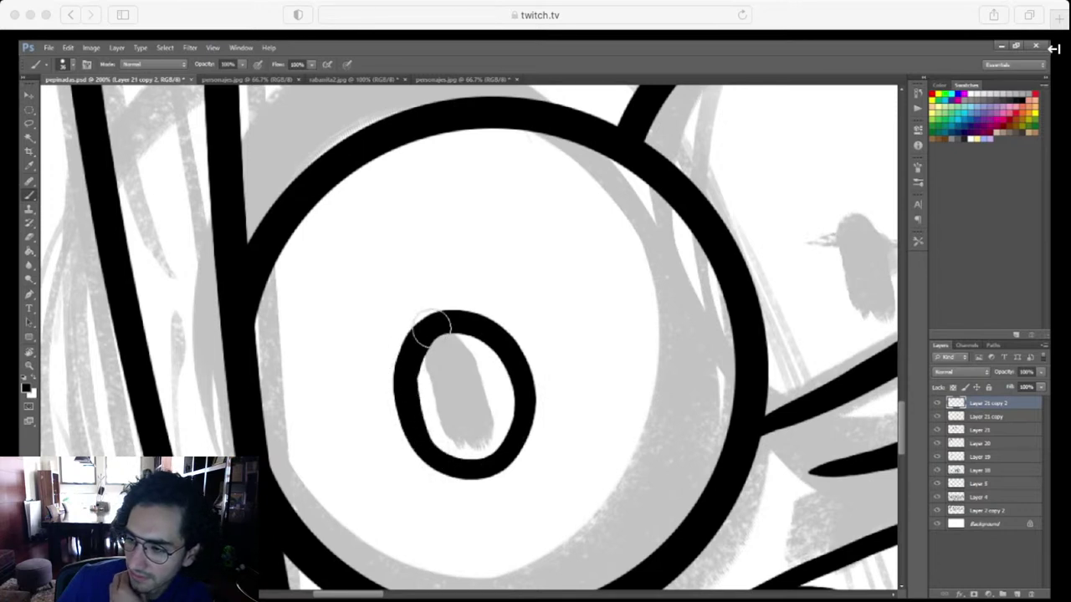
{"action": "mouse_move", "coordinate": [442, 458]}
{"action": "left_mouse_down"}
{"action": "mouse_move", "coordinate": [412, 419]}
{"action": "mouse_move", "coordinate": [410, 367]}
{"action": "mouse_move", "coordinate": [431, 335]}
{"action": "mouse_move", "coordinate": [457, 325]}
{"action": "mouse_move", "coordinate": [507, 343]}
{"action": "left_mouse_up"}
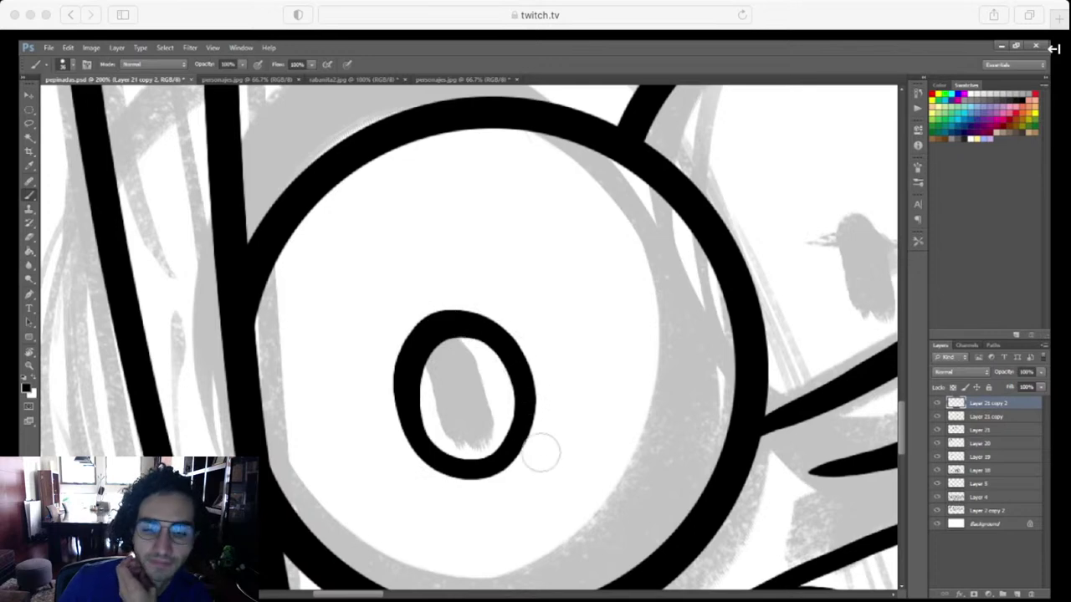
Ink a matching oval pupil outline in the leftmost character's right-side eye, just above the nose
{"action": "left_click_drag", "start_coordinate": [653, 446], "coordinate": [451, 529]}
{"action": "left_click_drag", "start_coordinate": [658, 399], "coordinate": [654, 408]}
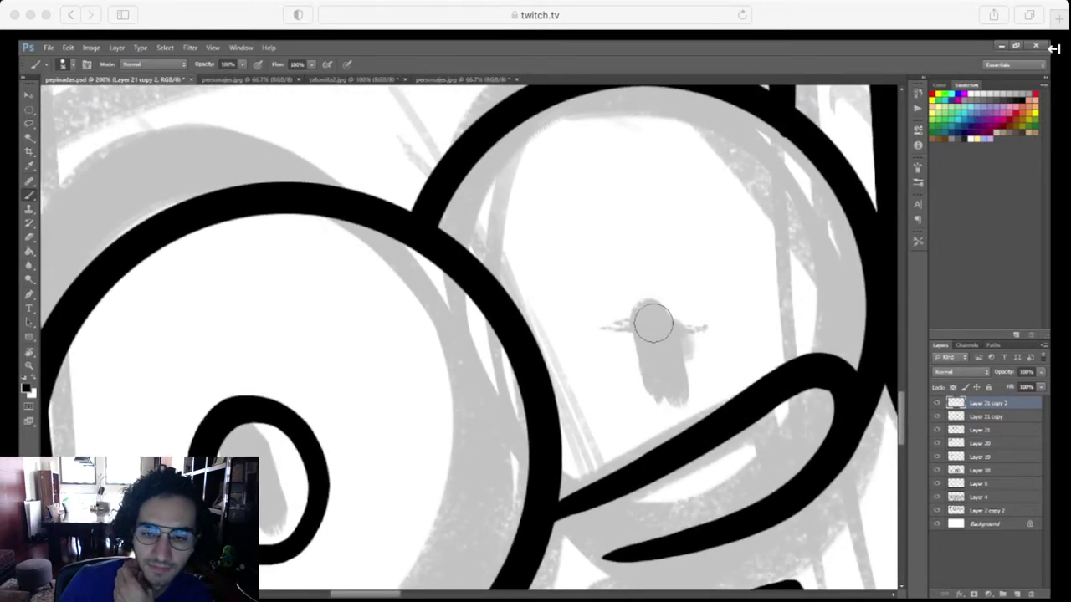
{"action": "mouse_move", "coordinate": [641, 301]}
{"action": "left_mouse_down"}
{"action": "mouse_move", "coordinate": [622, 328]}
{"action": "mouse_move", "coordinate": [624, 379]}
{"action": "mouse_move", "coordinate": [653, 406]}
{"action": "mouse_move", "coordinate": [691, 394]}
{"action": "mouse_move", "coordinate": [705, 350]}
{"action": "mouse_move", "coordinate": [678, 306]}
{"action": "mouse_move", "coordinate": [623, 339]}
{"action": "left_mouse_up"}
{"action": "key", "text": "ctrl+z"}
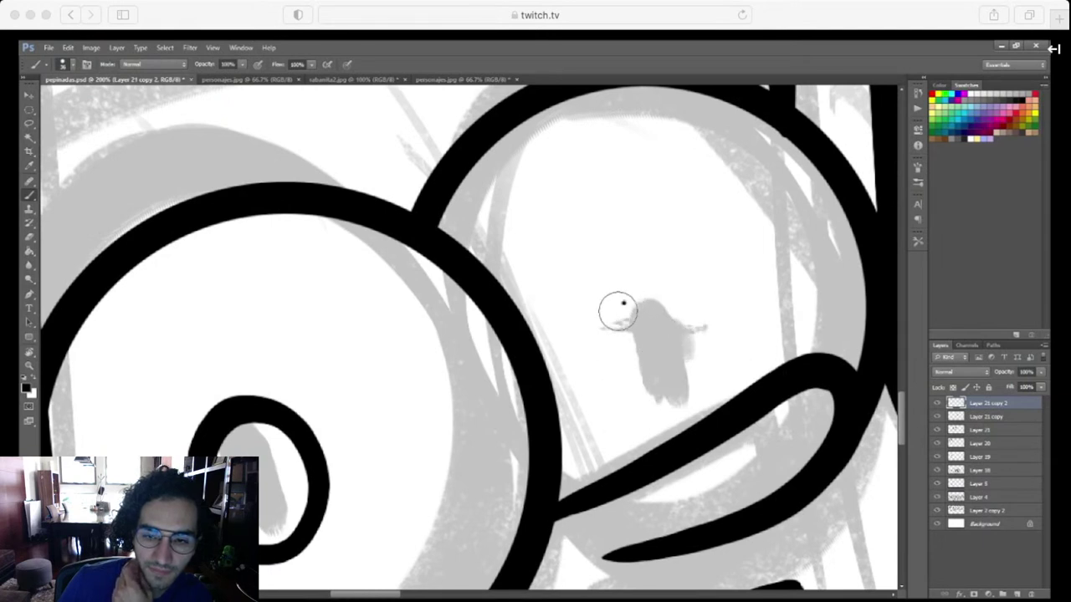
{"action": "mouse_move", "coordinate": [614, 306]}
{"action": "left_mouse_down"}
{"action": "mouse_move", "coordinate": [607, 364]}
{"action": "mouse_move", "coordinate": [645, 416]}
{"action": "mouse_move", "coordinate": [694, 397]}
{"action": "mouse_move", "coordinate": [693, 322]}
{"action": "mouse_move", "coordinate": [638, 299]}
{"action": "mouse_move", "coordinate": [613, 381]}
{"action": "left_mouse_up"}
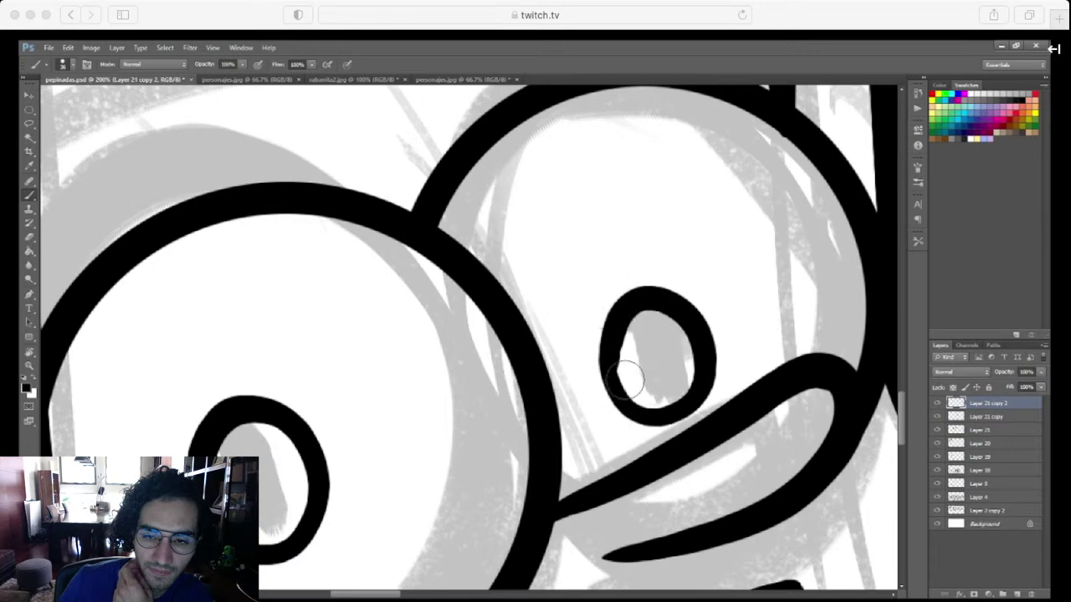
{"action": "mouse_move", "coordinate": [625, 311]}
{"action": "left_mouse_down"}
{"action": "mouse_move", "coordinate": [613, 347]}
{"action": "mouse_move", "coordinate": [654, 411]}
{"action": "left_mouse_up"}
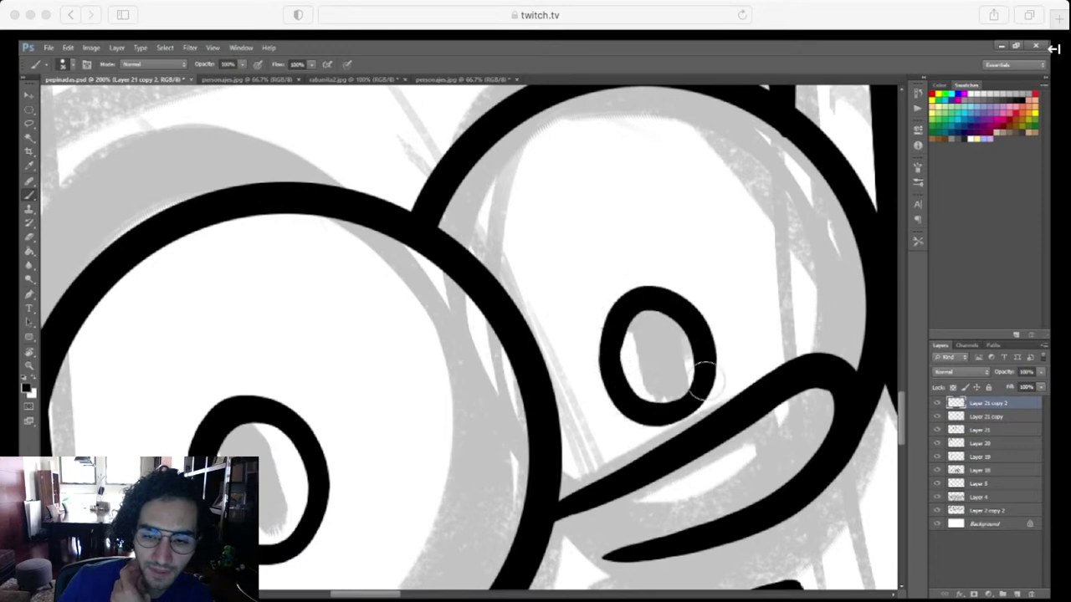
Examine the leftmost character's new pupils alongside the neighboring characters and the inked digits
{"action": "key", "text": "ctrl+minus"}
{"action": "key", "text": "ctrl+minus"}
{"action": "key", "text": "ctrl+minus"}
{"action": "key", "text": "ctrl+minus"}
{"action": "key", "text": "ctrl+minus"}
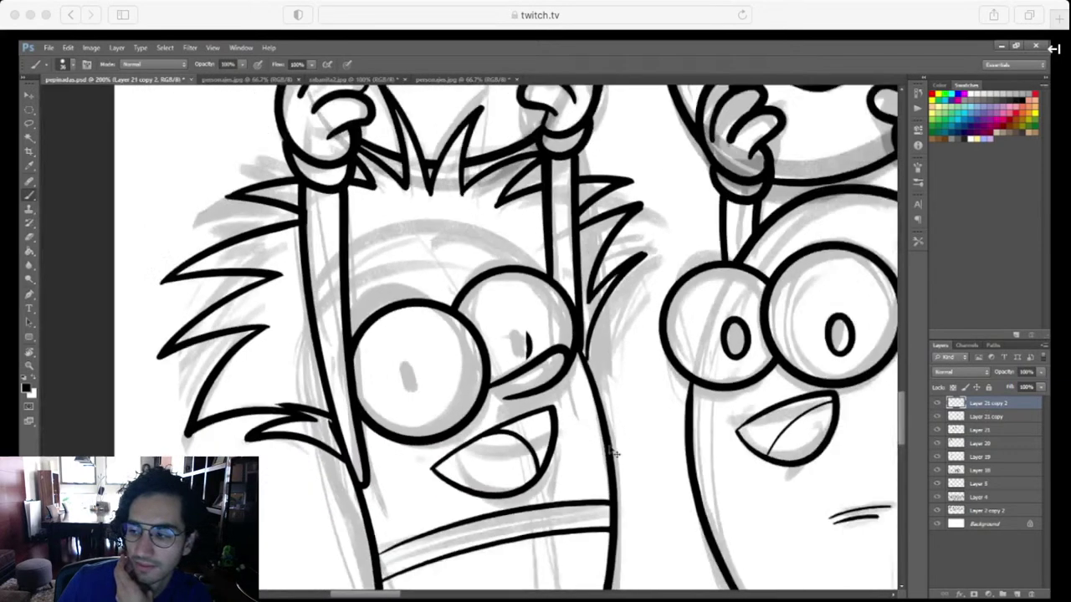
{"action": "scroll", "coordinate": [609, 446], "scroll_direction": "right", "scroll_amount": 5}
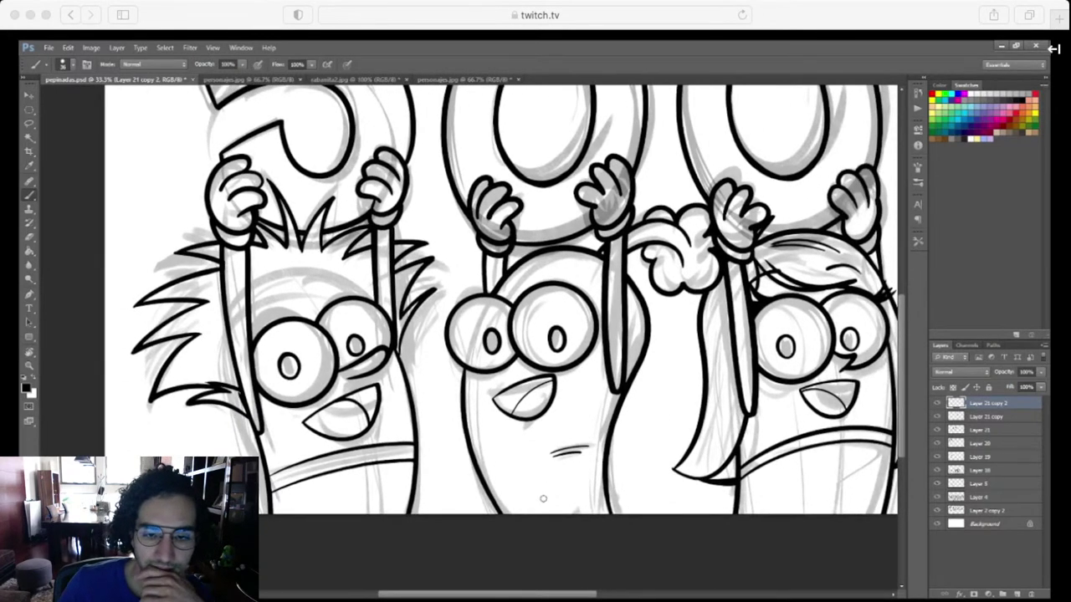
{"action": "scroll", "coordinate": [720, 543], "scroll_direction": "right", "scroll_amount": 6}
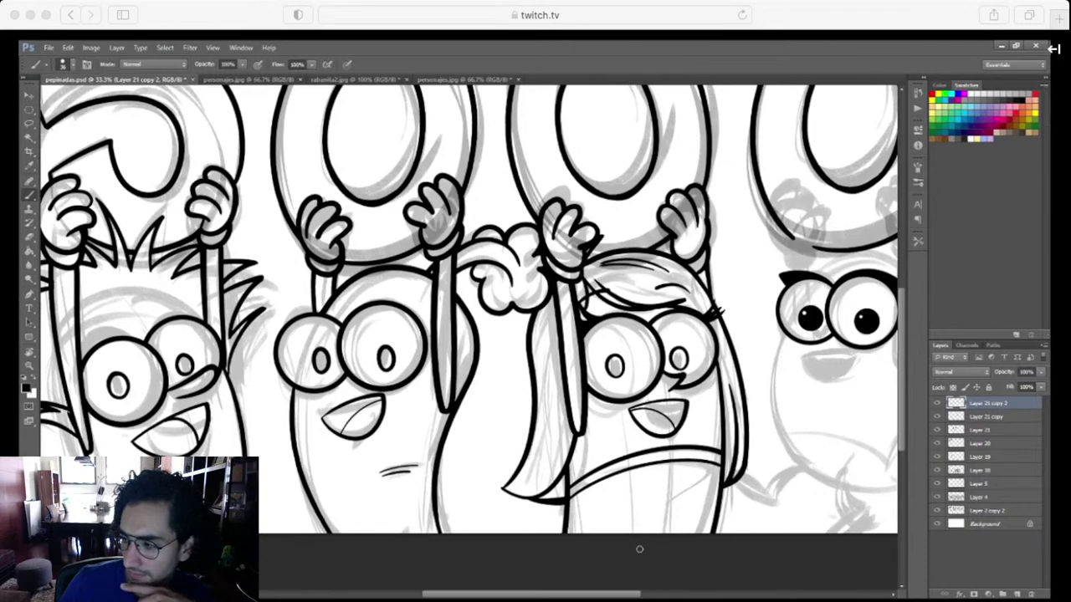
{"action": "left_click_drag", "start_coordinate": [639, 549], "coordinate": [717, 573]}
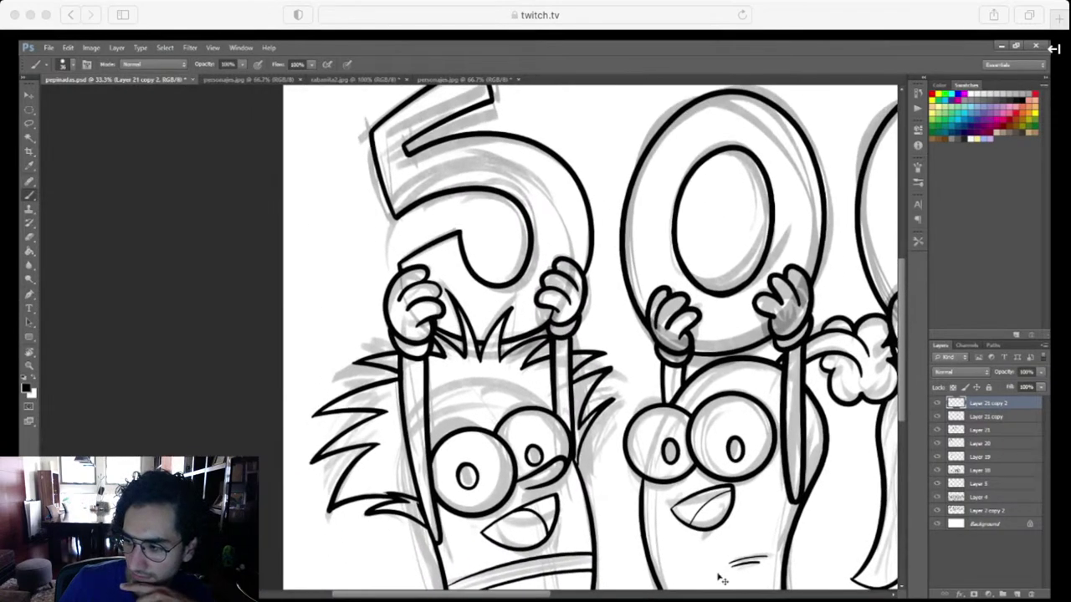
Paint a thick black test stroke with the Brush in the blank area left of the leftmost character's hand
{"action": "key", "text": "ctrl+plus"}
{"action": "scroll", "coordinate": [719, 577], "scroll_direction": "up", "scroll_amount": 5}
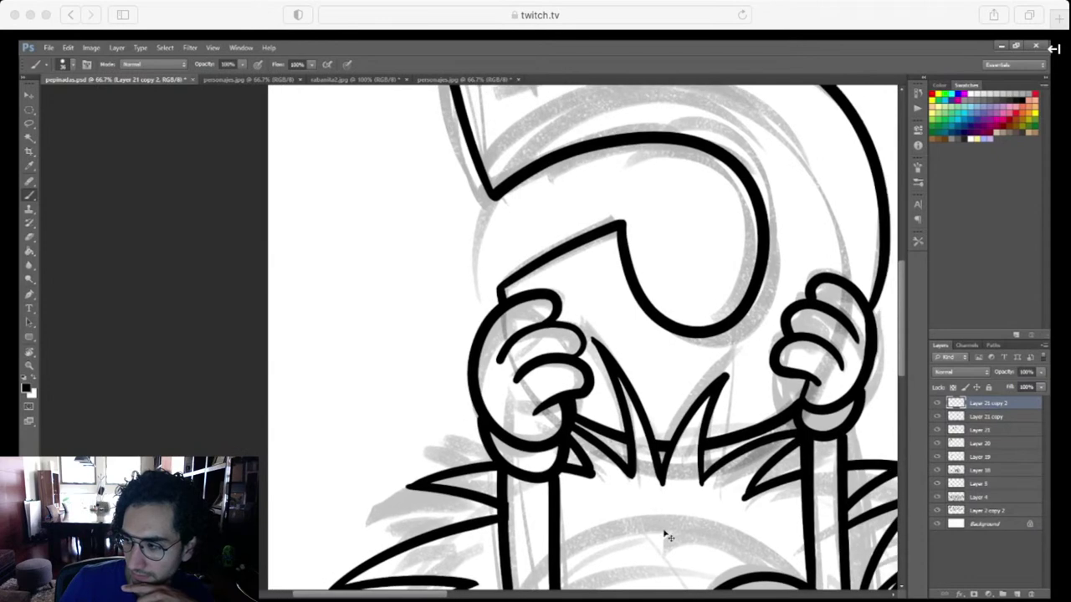
{"action": "scroll", "coordinate": [559, 428], "scroll_direction": "up", "scroll_amount": 4}
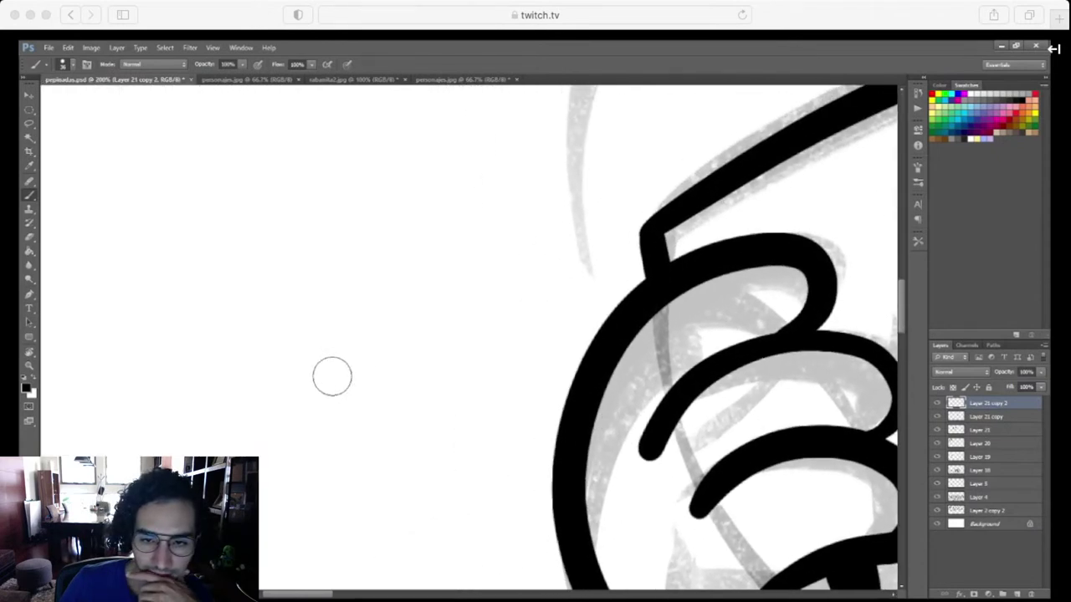
{"action": "mouse_move", "coordinate": [264, 435]}
{"action": "left_mouse_down"}
{"action": "mouse_move", "coordinate": [362, 285]}
{"action": "mouse_move", "coordinate": [269, 453]}
{"action": "mouse_move", "coordinate": [406, 264]}
{"action": "mouse_move", "coordinate": [313, 409]}
{"action": "mouse_move", "coordinate": [370, 251]}
{"action": "left_mouse_up"}
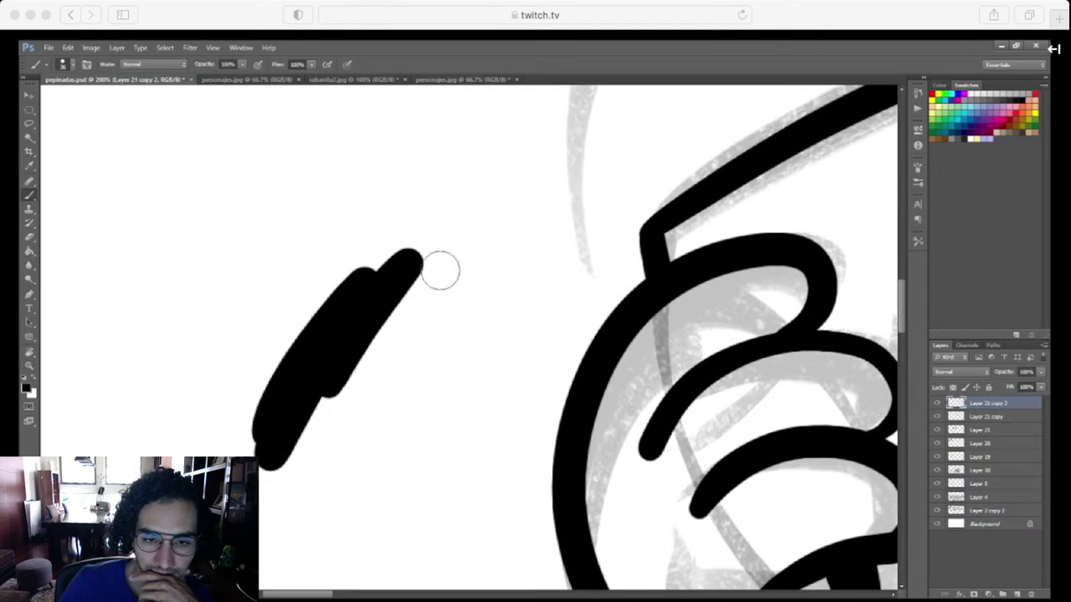
{"action": "left_click_drag", "start_coordinate": [430, 357], "coordinate": [484, 368]}
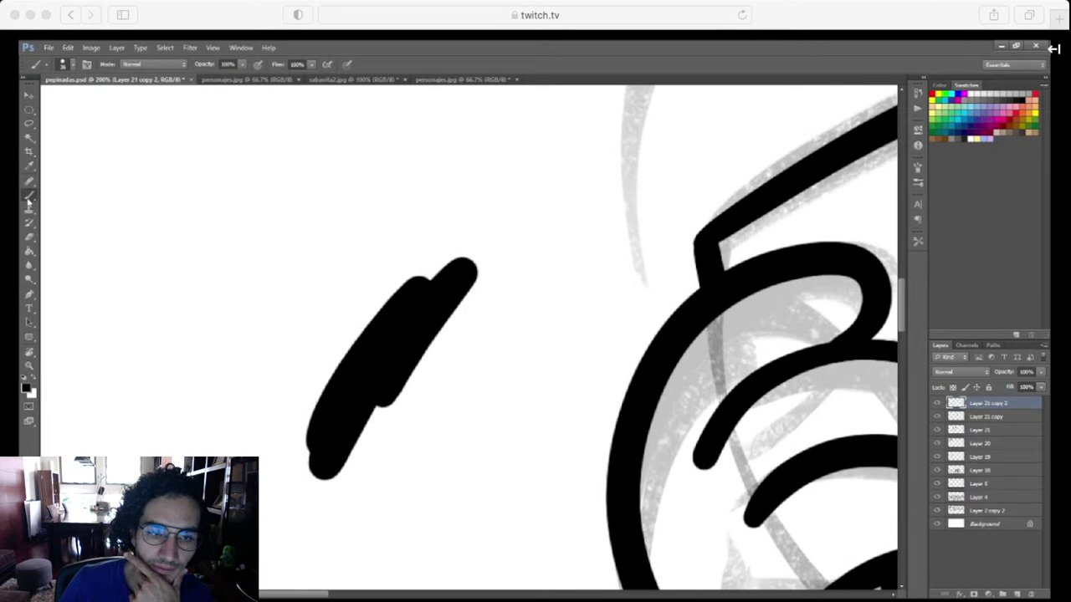
Paint a solid black blob with the Pencil tool beside the brush test stroke, and a lilac patch over its lower edge
{"action": "key", "text": "shift+b"}
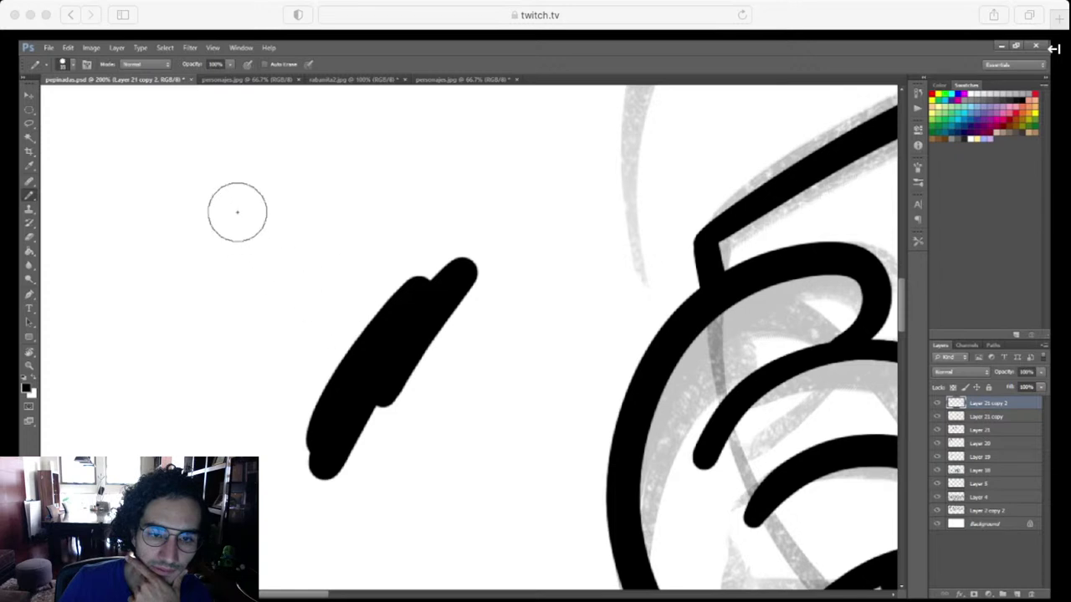
{"action": "mouse_move", "coordinate": [237, 210]}
{"action": "left_mouse_down"}
{"action": "mouse_move", "coordinate": [197, 294]}
{"action": "mouse_move", "coordinate": [256, 335]}
{"action": "mouse_move", "coordinate": [314, 253]}
{"action": "mouse_move", "coordinate": [260, 192]}
{"action": "mouse_move", "coordinate": [220, 293]}
{"action": "mouse_move", "coordinate": [266, 216]}
{"action": "mouse_move", "coordinate": [289, 260]}
{"action": "mouse_move", "coordinate": [215, 304]}
{"action": "left_mouse_up"}
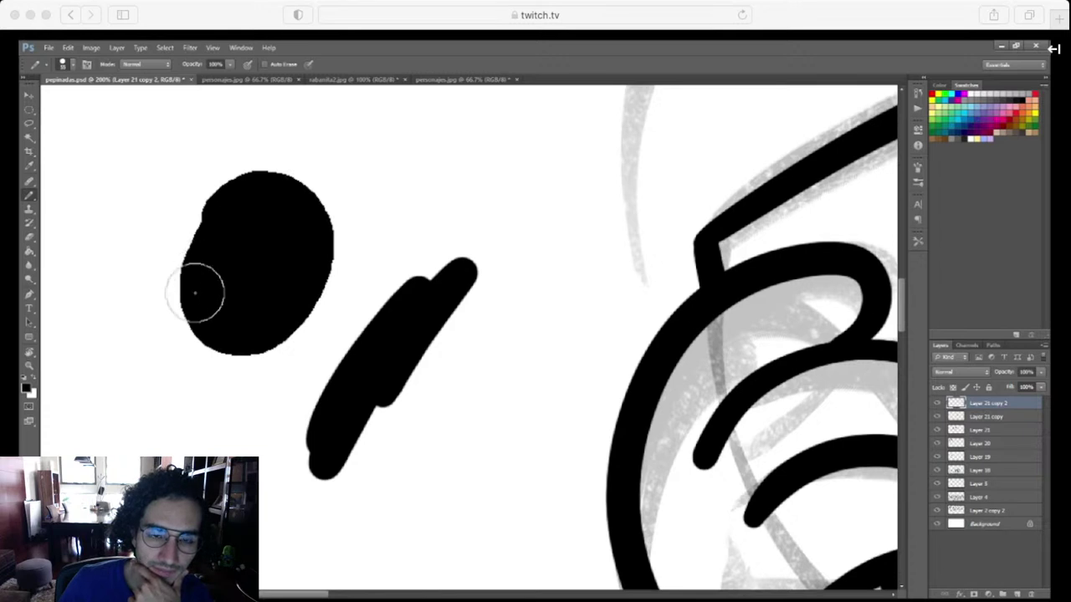
{"action": "left_click", "coordinate": [1008, 103]}
{"action": "left_click_drag", "start_coordinate": [243, 379], "coordinate": [262, 349]}
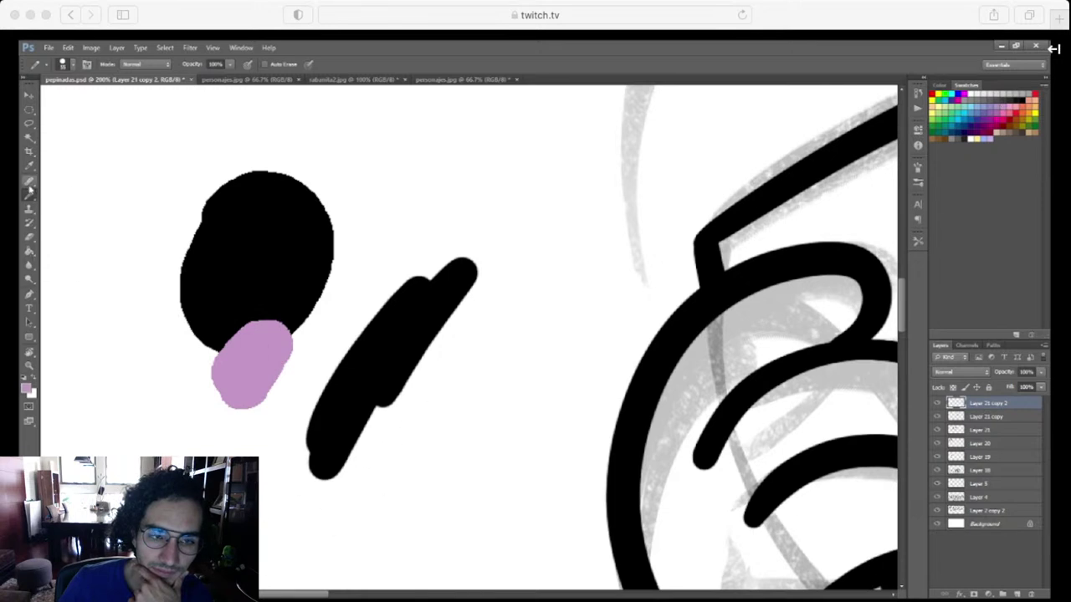
Select the black pencil blob and the black brush stroke in turn with the Magic Wand to compare their edges
{"action": "left_click", "coordinate": [29, 137]}
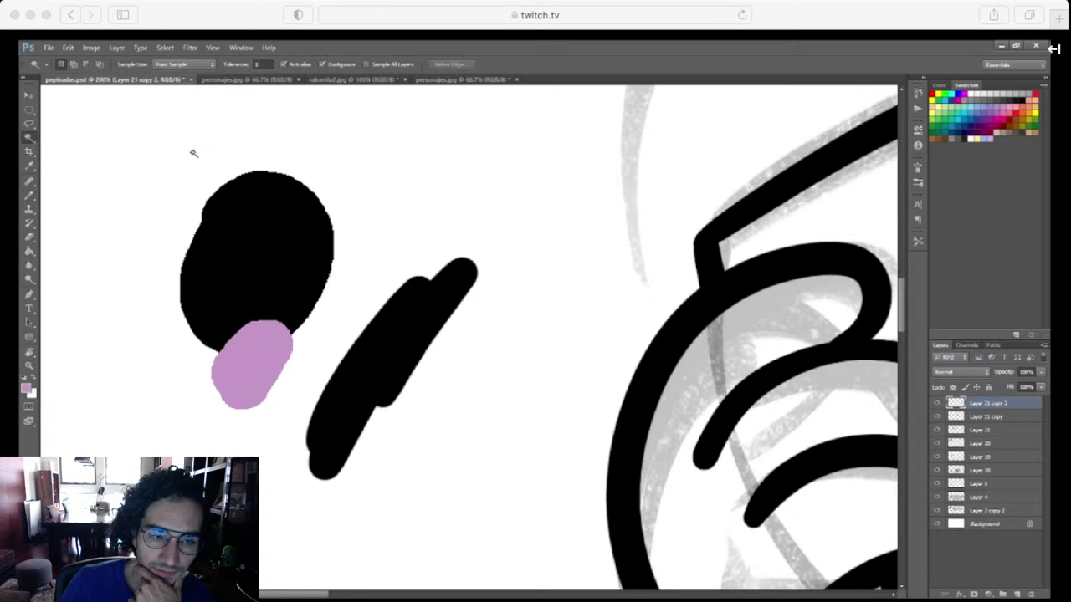
{"action": "left_click", "coordinate": [295, 232]}
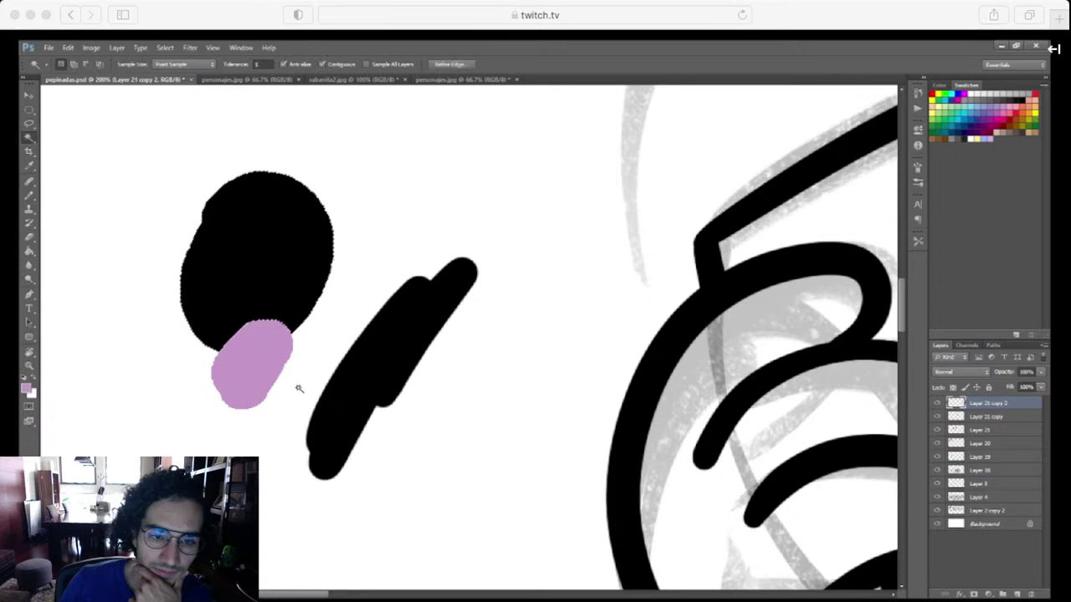
{"action": "key", "text": "ctrl+plus"}
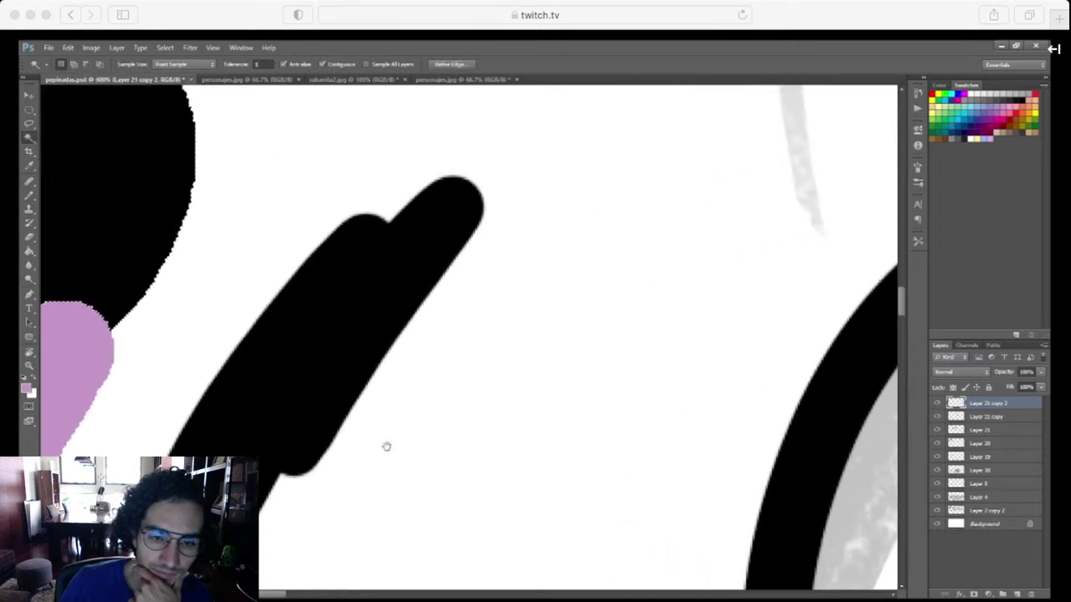
{"action": "left_click_drag", "start_coordinate": [387, 444], "coordinate": [660, 517]}
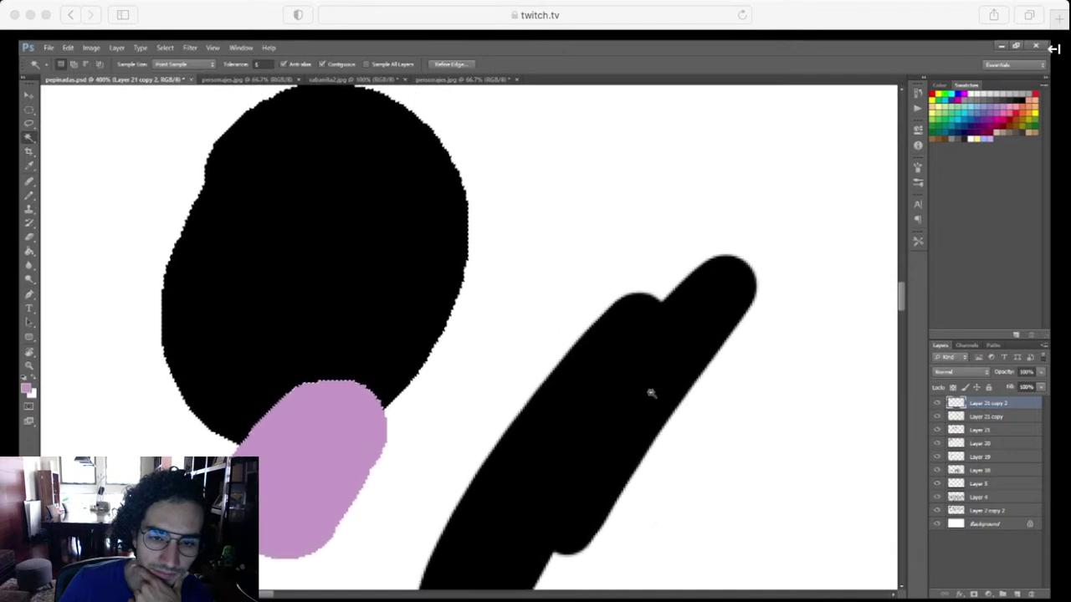
{"action": "left_click", "coordinate": [556, 375]}
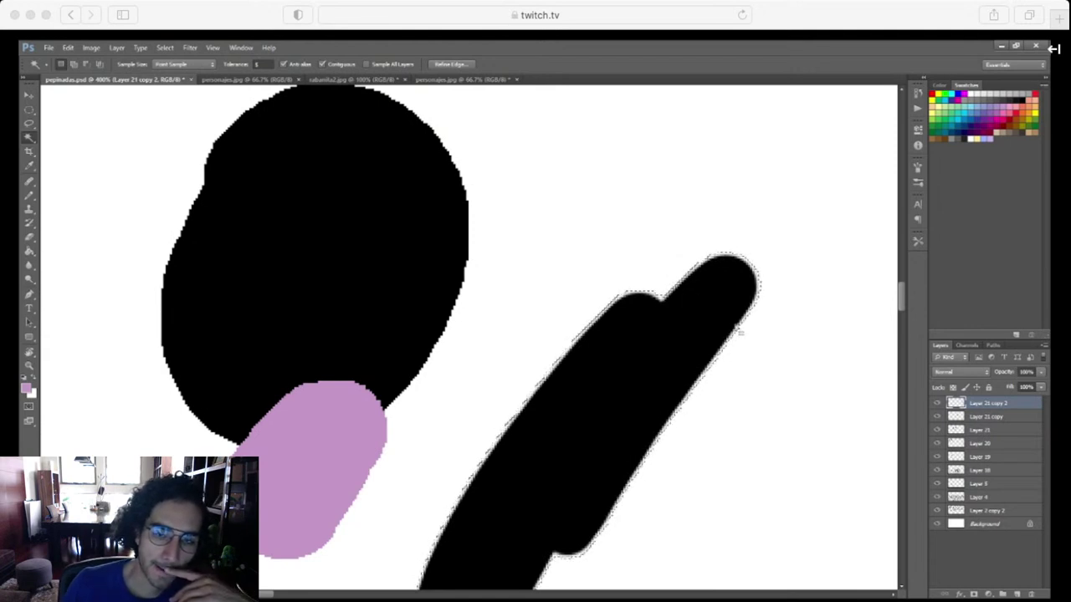
{"action": "key", "text": "ctrl+minus"}
{"action": "key", "text": "ctrl+minus"}
{"action": "key", "text": "ctrl+minus"}
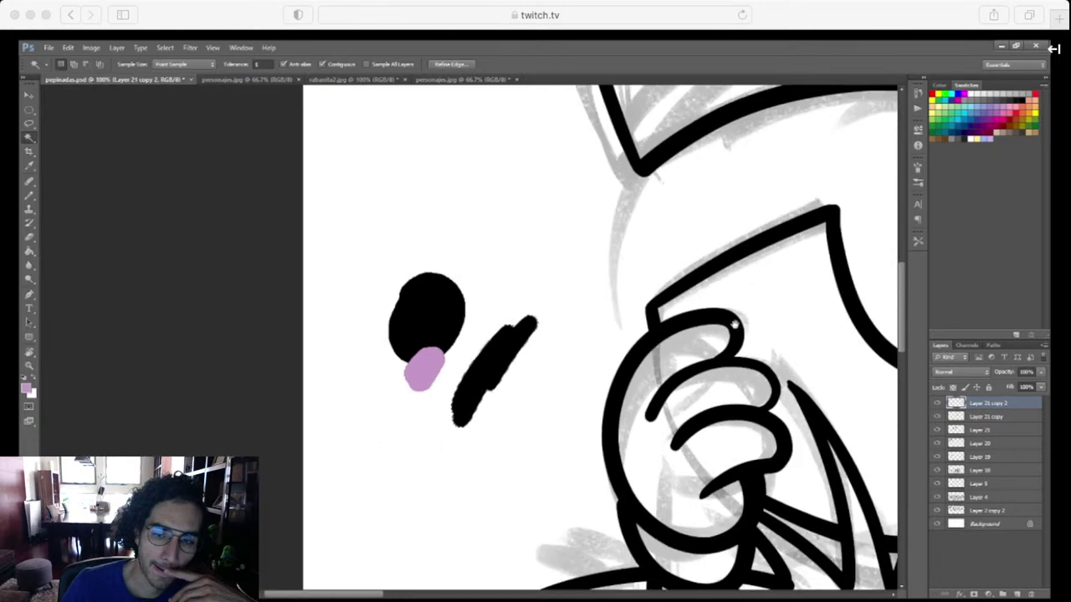
{"action": "left_click_drag", "start_coordinate": [552, 496], "coordinate": [536, 473]}
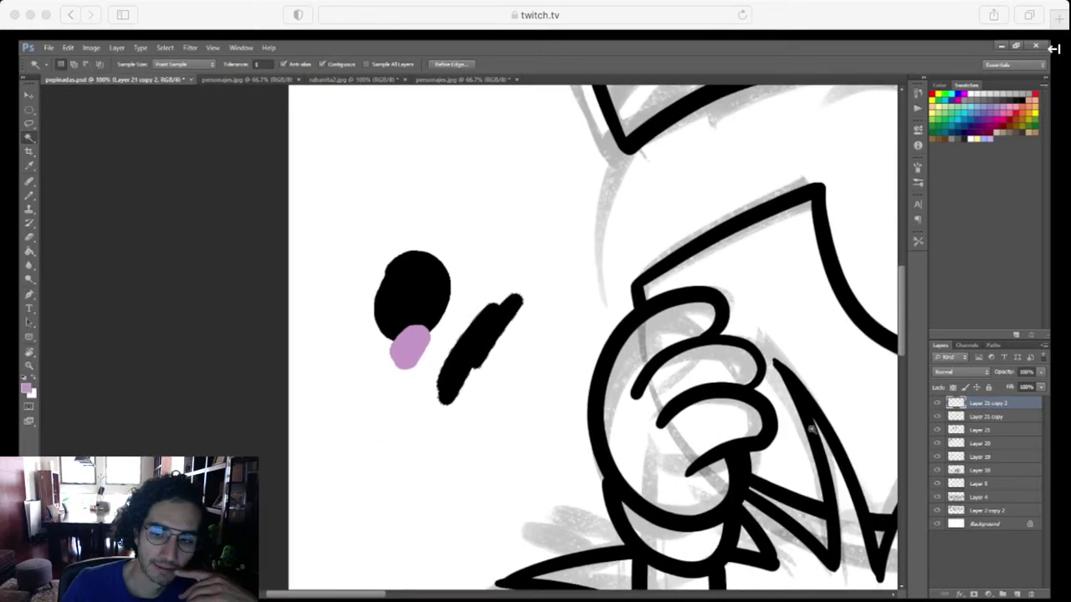
Lasso all the pencil and brush test marks, delete them and clear the selection
{"action": "left_click", "coordinate": [32, 197]}
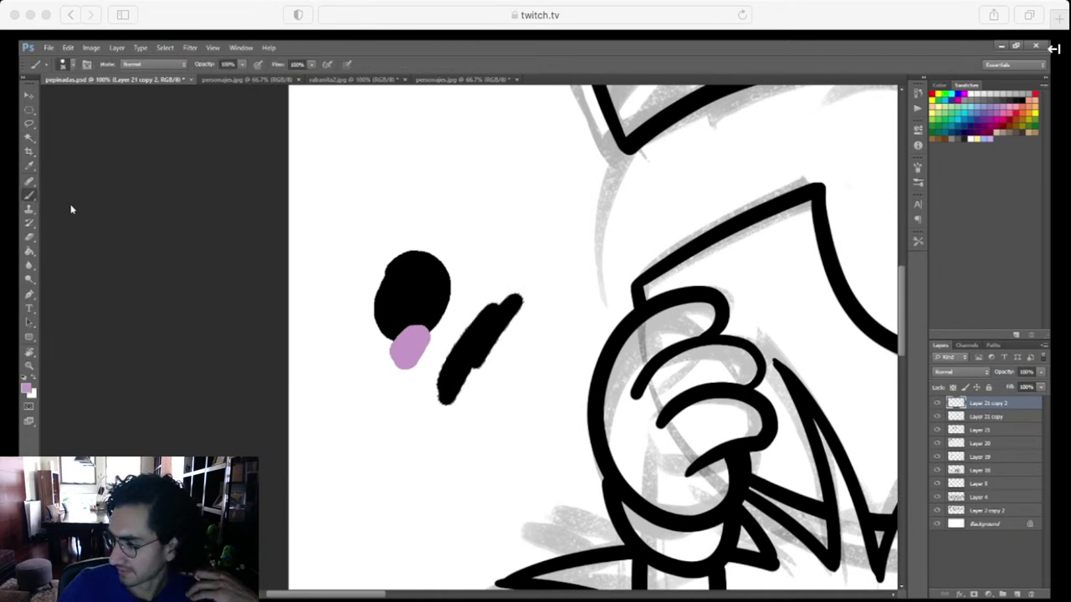
{"action": "scroll", "coordinate": [505, 432], "scroll_direction": "down", "scroll_amount": 2}
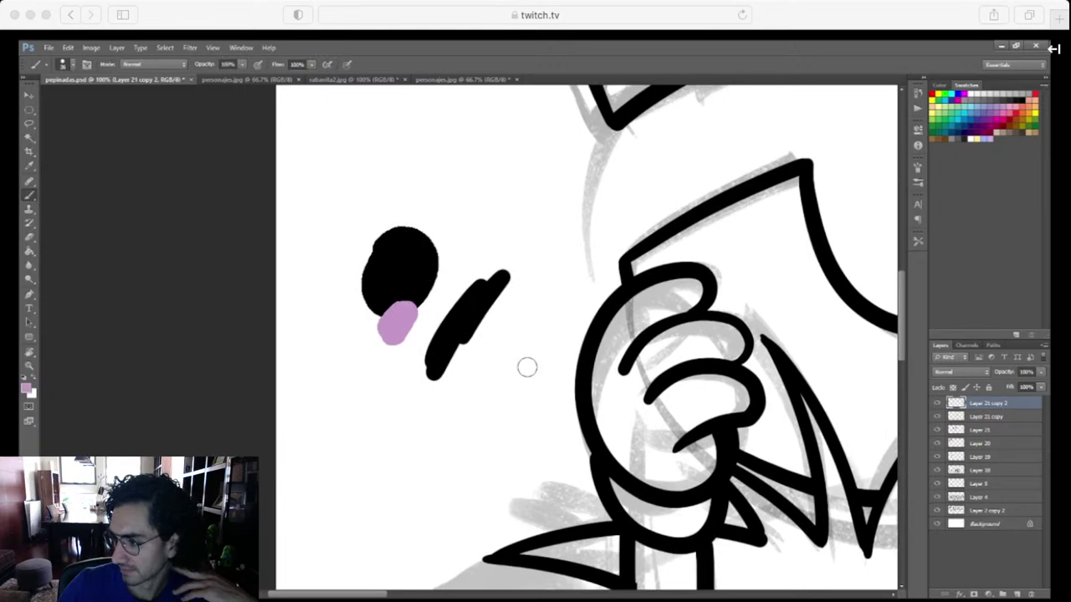
{"action": "key", "text": "l"}
{"action": "mouse_move", "coordinate": [493, 372]}
{"action": "left_mouse_down"}
{"action": "mouse_move", "coordinate": [399, 176]}
{"action": "mouse_move", "coordinate": [473, 450]}
{"action": "left_mouse_up"}
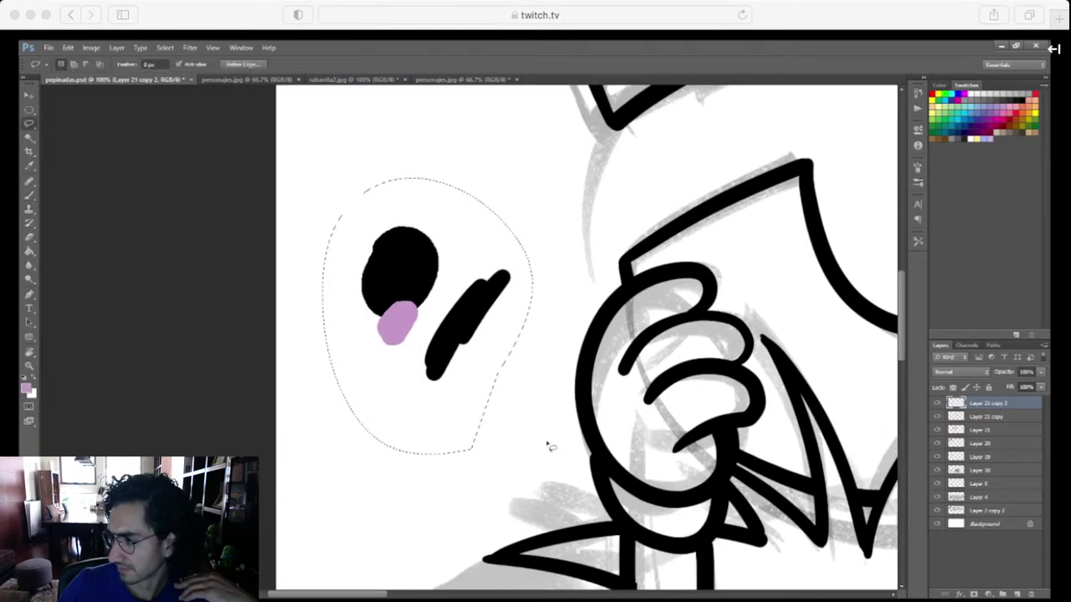
{"action": "key", "text": "Delete"}
{"action": "key", "text": "ctrl+d"}
Examine the inked digits and characters across the whole illustration, including the unfinished rightmost character
{"action": "scroll", "coordinate": [543, 448], "scroll_direction": "right", "scroll_amount": 8}
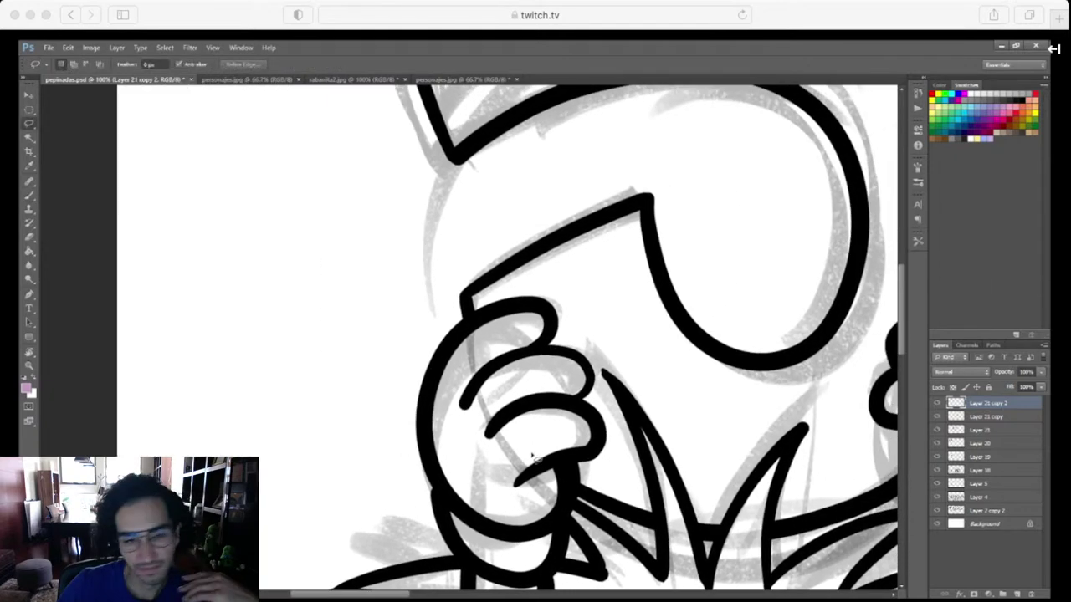
{"action": "scroll", "coordinate": [531, 454], "scroll_direction": "down", "scroll_amount": 10}
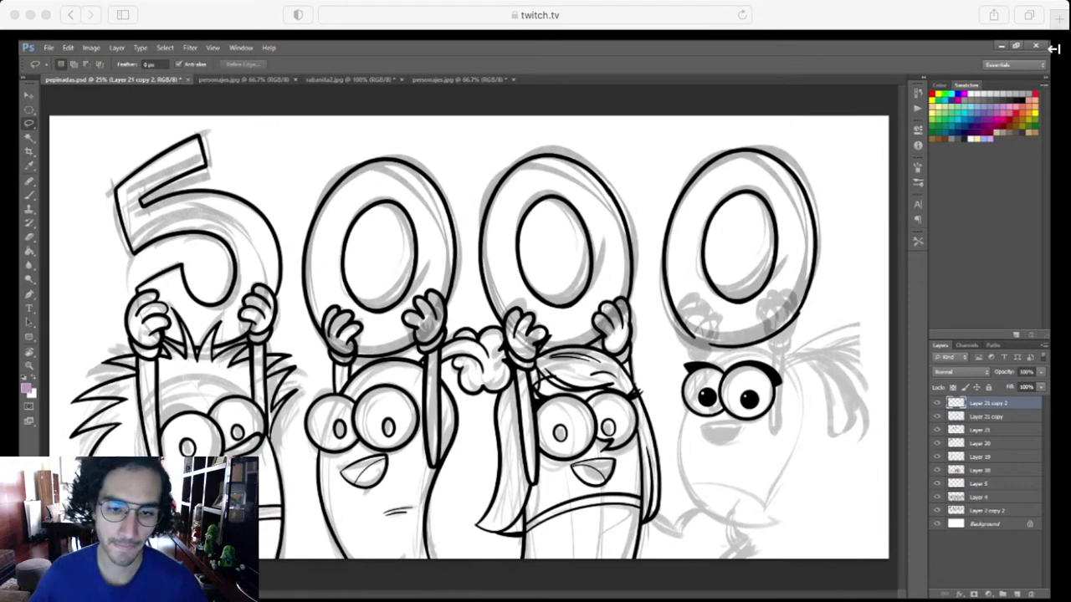
{"action": "key", "text": "ctrl+plus"}
{"action": "left_click_drag", "start_coordinate": [753, 512], "coordinate": [671, 483]}
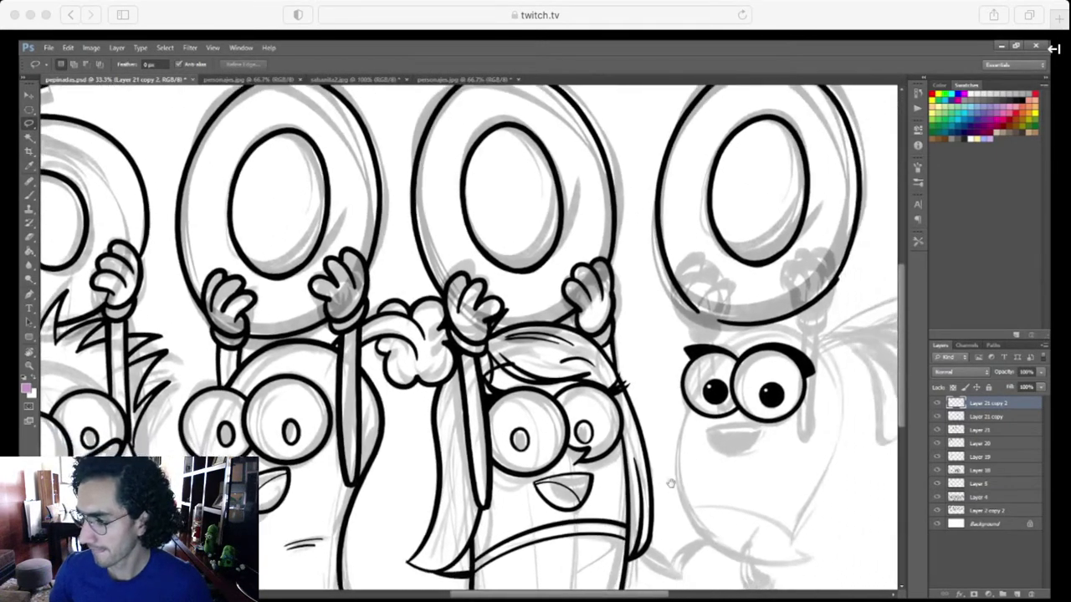
{"action": "scroll", "coordinate": [670, 483], "scroll_direction": "right", "scroll_amount": 5}
{"action": "scroll", "coordinate": [670, 484], "scroll_direction": "down", "scroll_amount": 2}
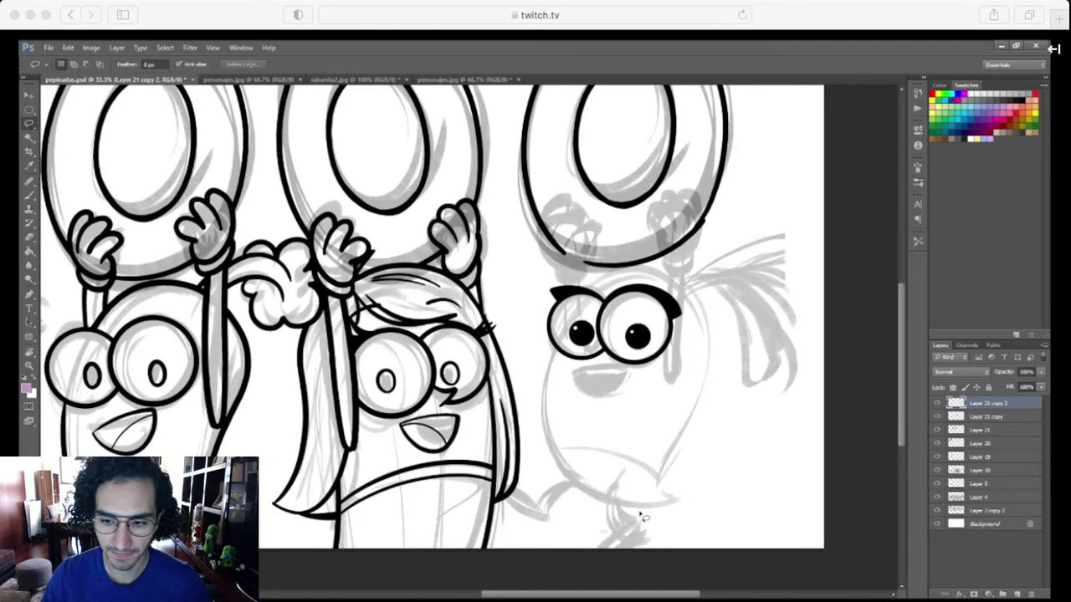
{"action": "scroll", "coordinate": [813, 412], "scroll_direction": "up", "scroll_amount": 3}
{"action": "scroll", "coordinate": [813, 412], "scroll_direction": "left", "scroll_amount": 2}
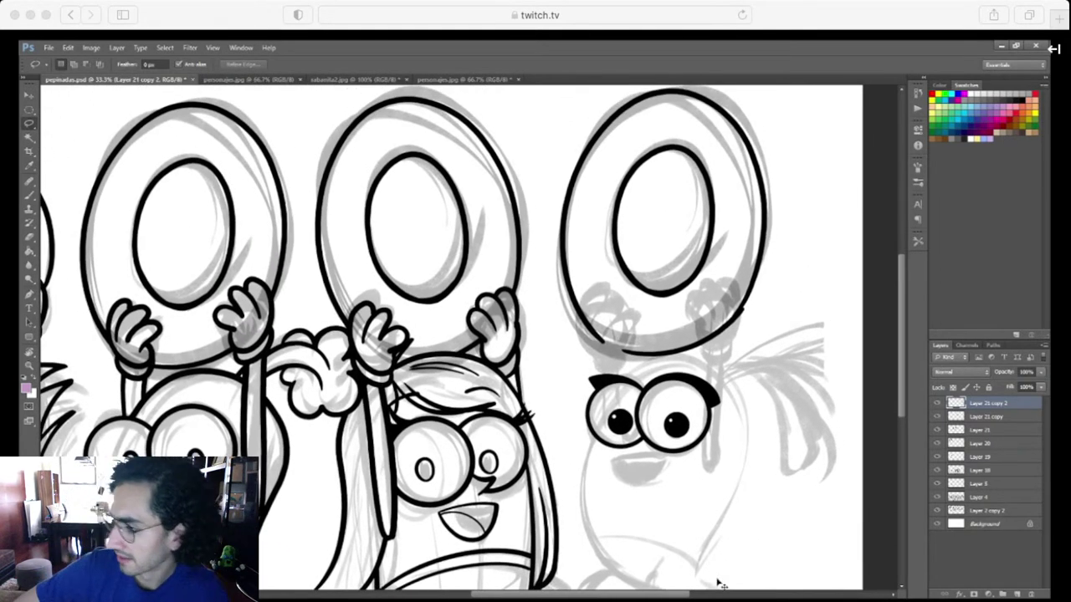
{"action": "scroll", "coordinate": [719, 584], "scroll_direction": "down", "scroll_amount": 1}
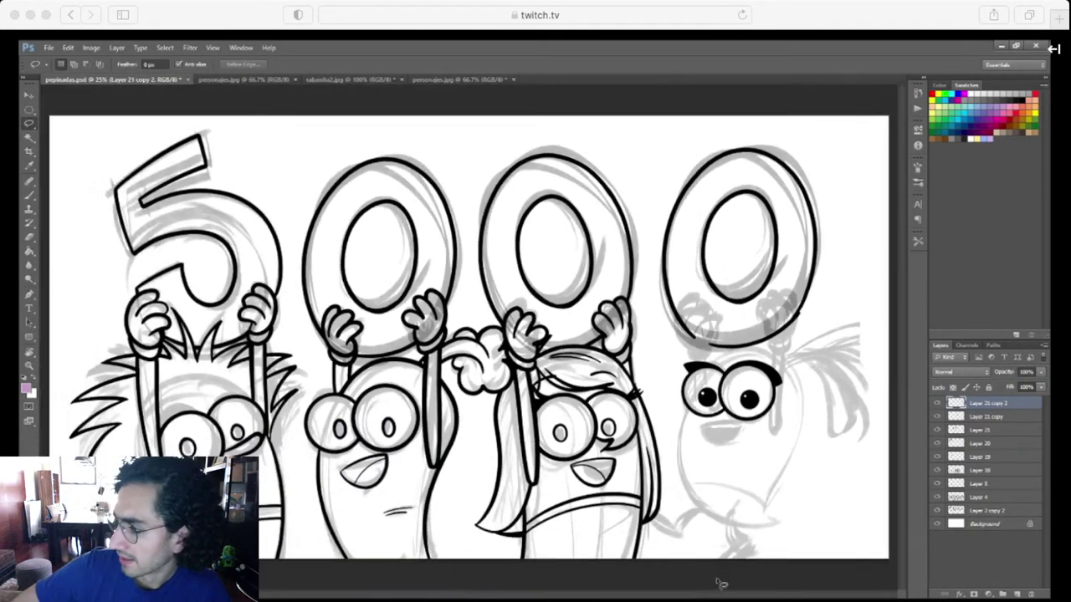
Check what Layer 21 copy 2 holds by toggling its visibility, and merge it with Layer 21 copy and Layer 21
{"action": "left_click", "coordinate": [937, 404]}
{"action": "left_click", "coordinate": [937, 403]}
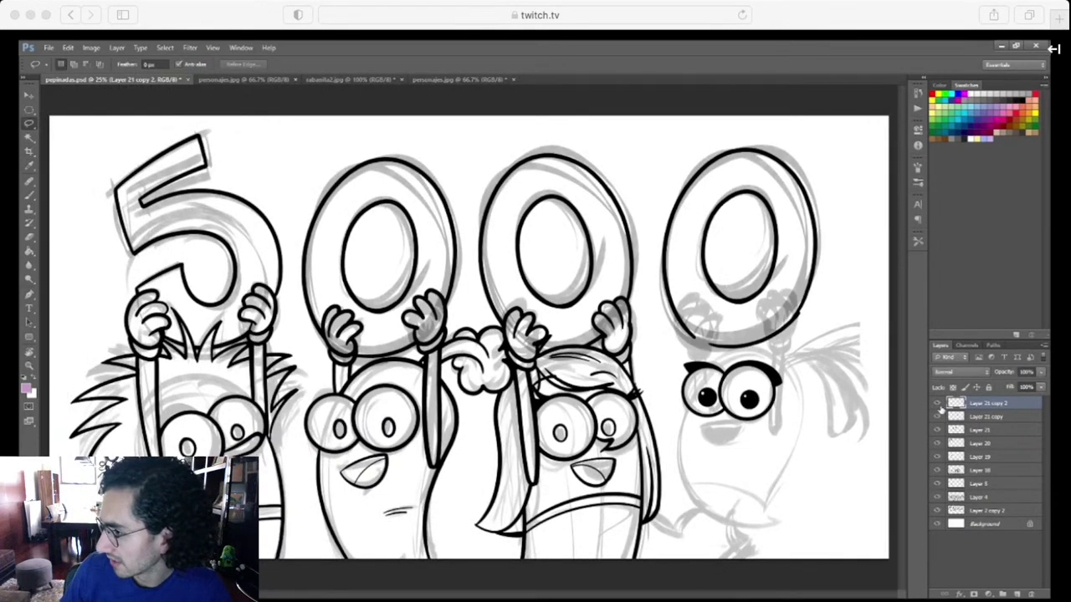
{"action": "left_click", "coordinate": [937, 403]}
{"action": "left_click", "coordinate": [937, 403]}
{"action": "left_click", "coordinate": [981, 419]}
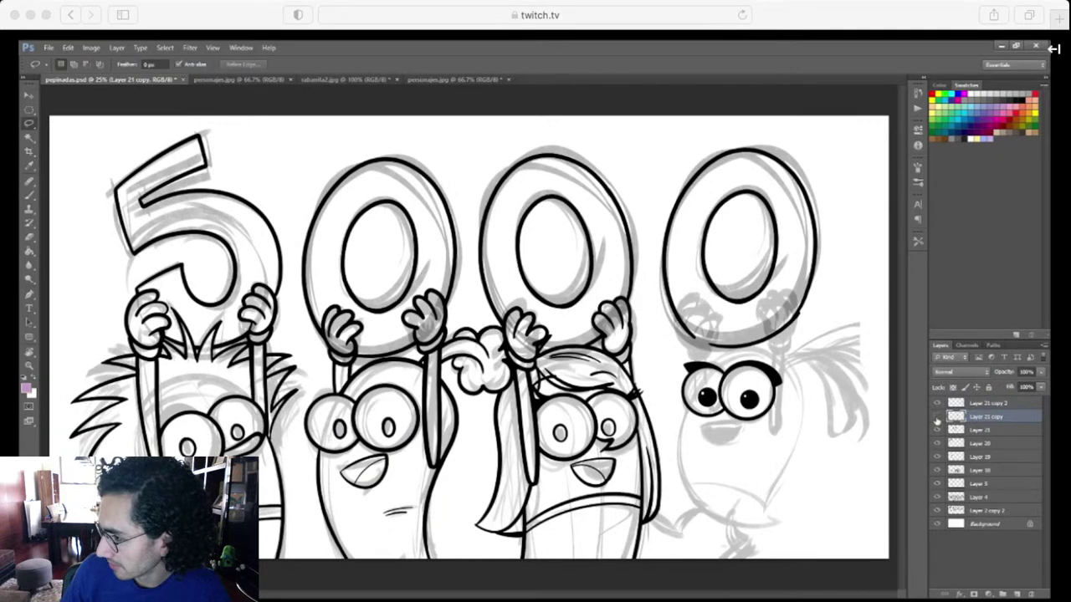
{"action": "left_click", "coordinate": [991, 406], "text": "shift"}
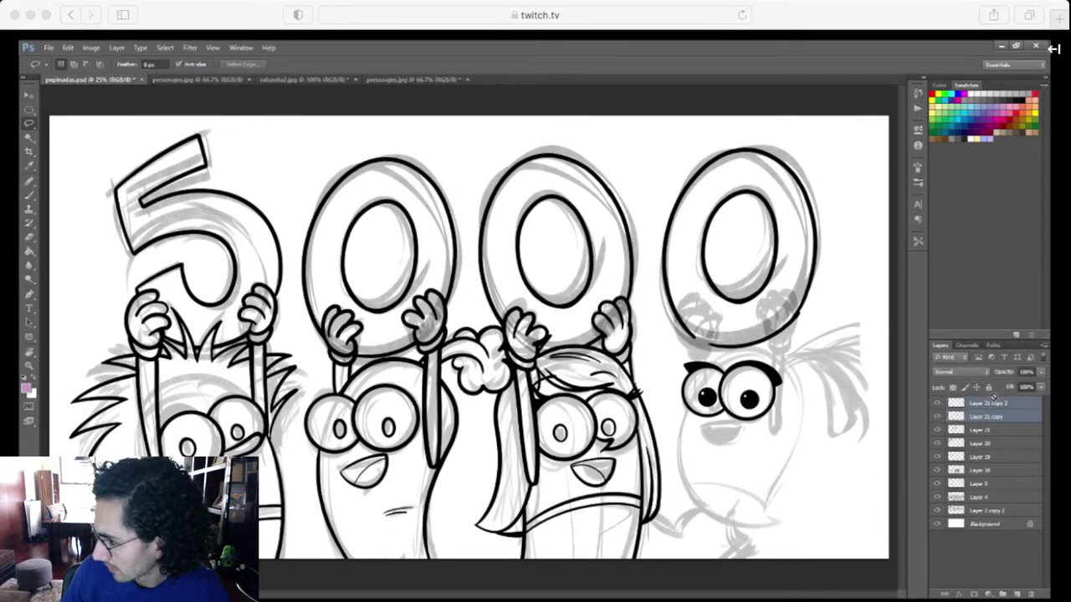
{"action": "key", "text": "ctrl+e"}
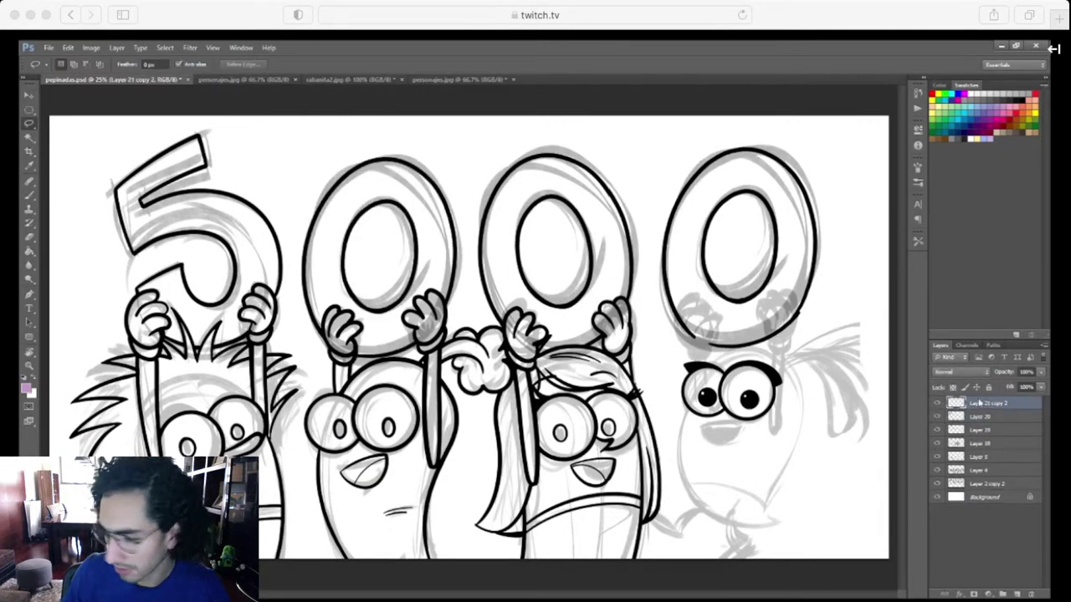
Merge Layer 20, Layer 19 and Layer 18 one after another into Layer 21 copy 2
{"action": "left_click", "coordinate": [980, 418], "text": "shift"}
{"action": "key", "text": "ctrl+e"}
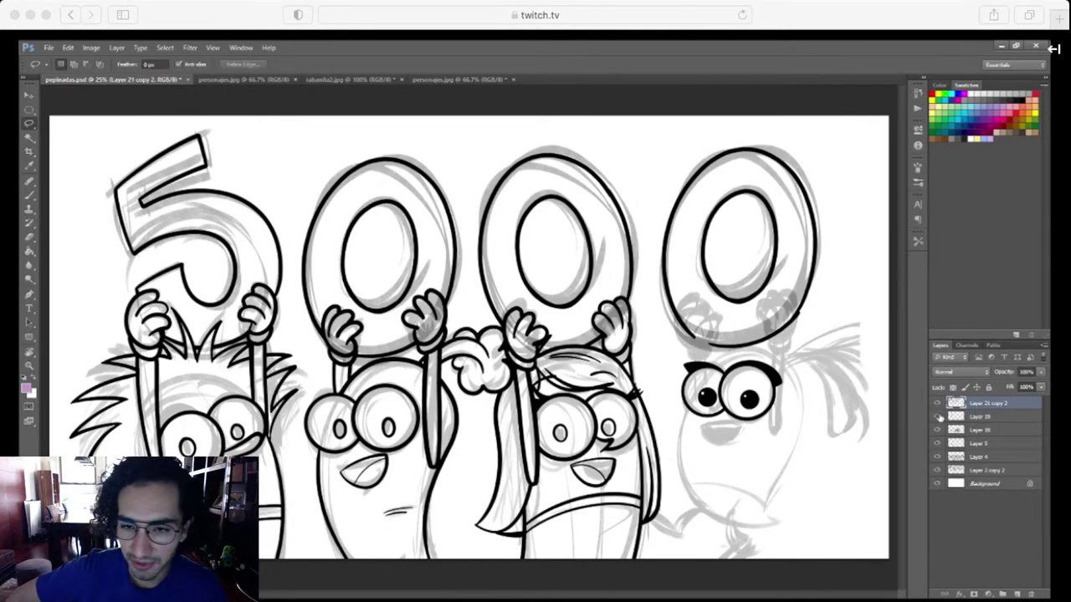
{"action": "left_click", "coordinate": [984, 418], "text": "shift"}
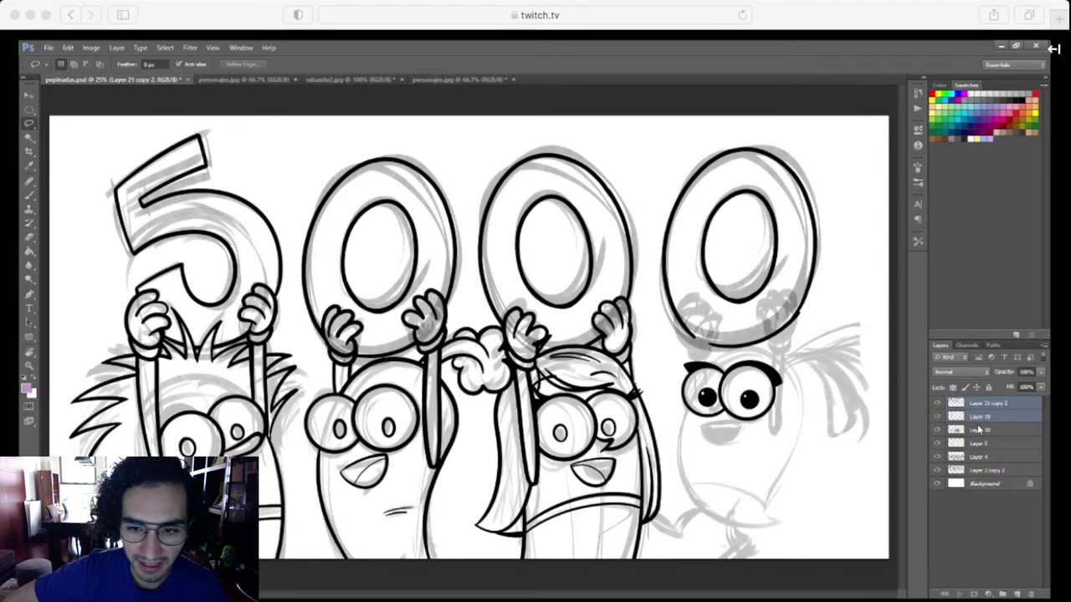
{"action": "key", "text": "ctrl+e"}
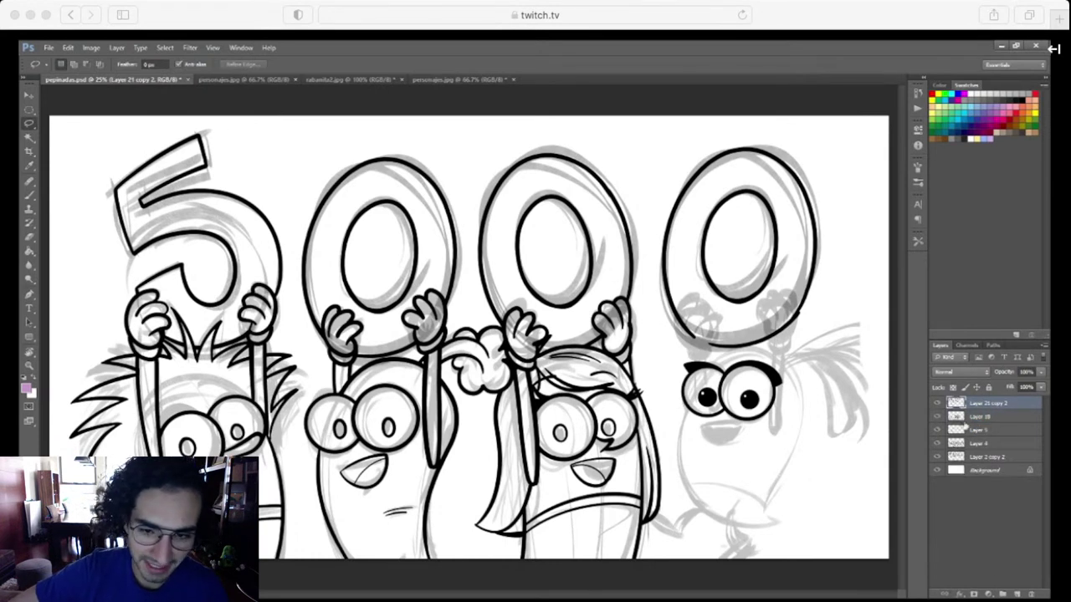
{"action": "left_click", "coordinate": [938, 418]}
{"action": "left_click", "coordinate": [938, 418]}
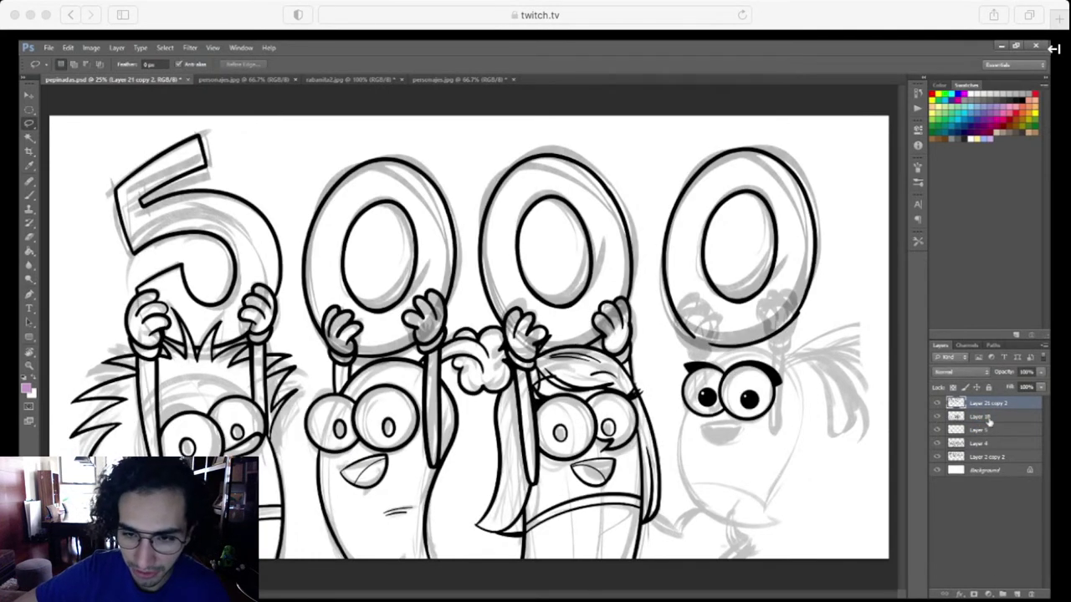
{"action": "left_click", "coordinate": [987, 420], "text": "shift"}
{"action": "key", "text": "ctrl+e"}
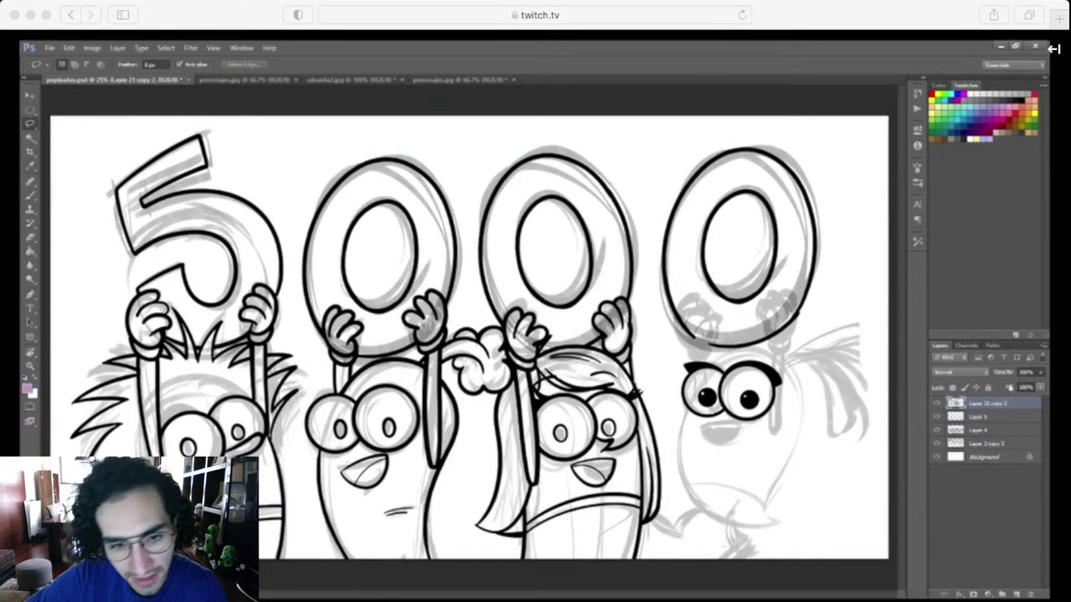
Lower the opacity of the merged Layer 21 copy 2 to fade its line art, and add a new empty layer above it
{"action": "left_click_drag", "start_coordinate": [1010, 388], "coordinate": [1001, 392]}
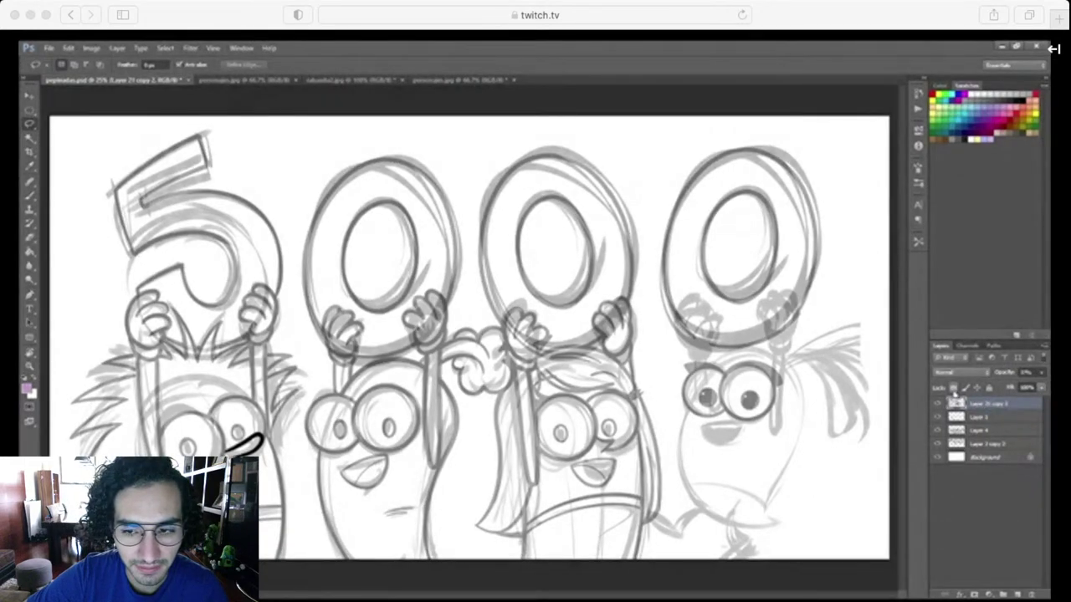
{"action": "left_click", "coordinate": [1016, 594]}
{"action": "key", "text": "ctrl+plus"}
{"action": "key", "text": "ctrl+plus"}
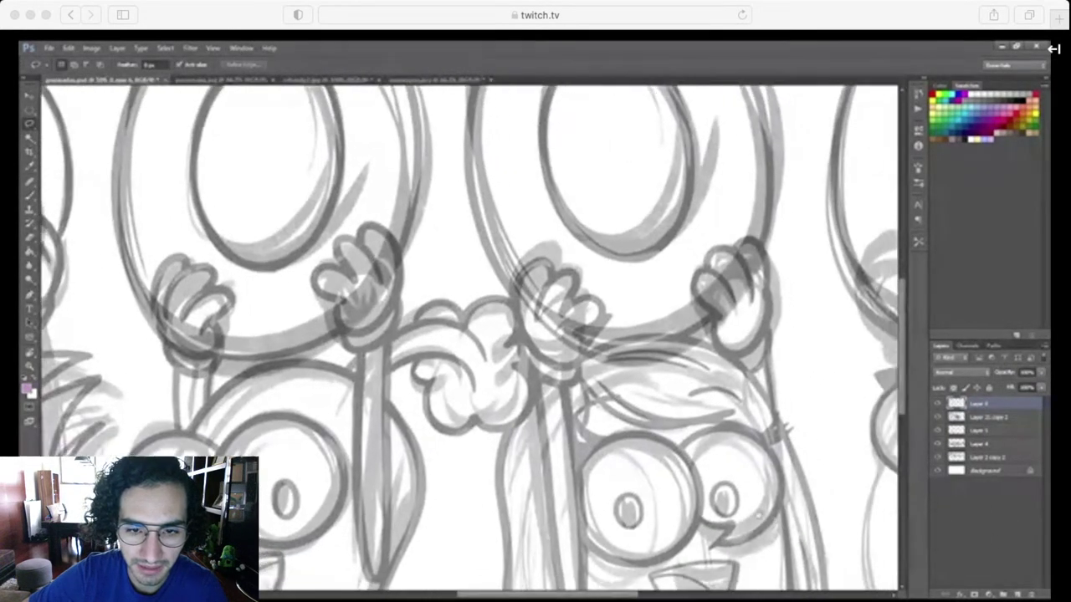
{"action": "left_click_drag", "start_coordinate": [758, 515], "coordinate": [466, 430]}
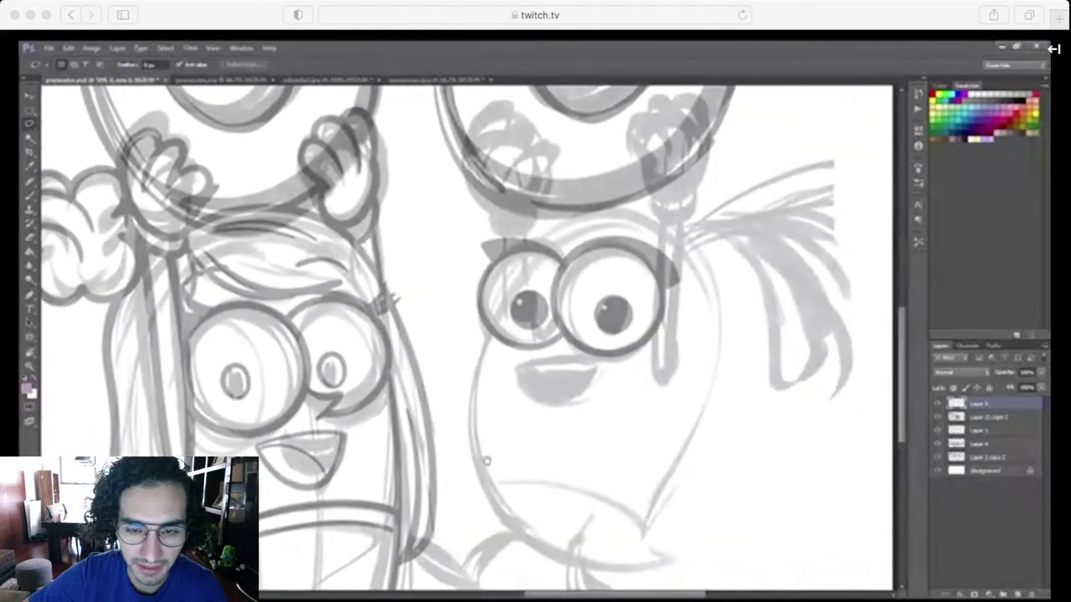
Reset the brush colour to black and ink the first short curved stroke of the rightmost character's nose on the new layer
{"action": "key", "text": "ctrl+plus"}
{"action": "key", "text": "ctrl+plus"}
{"action": "key", "text": "ctrl+plus"}
{"action": "scroll", "coordinate": [489, 465], "scroll_direction": "right", "scroll_amount": 5}
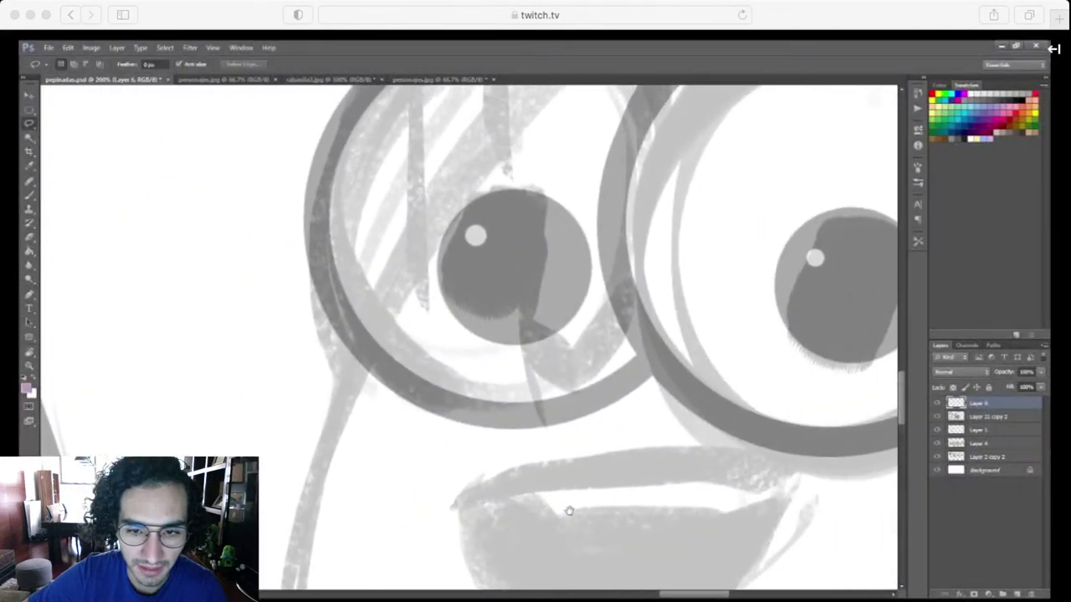
{"action": "scroll", "coordinate": [567, 470], "scroll_direction": "up", "scroll_amount": 1}
{"action": "key", "text": "b"}
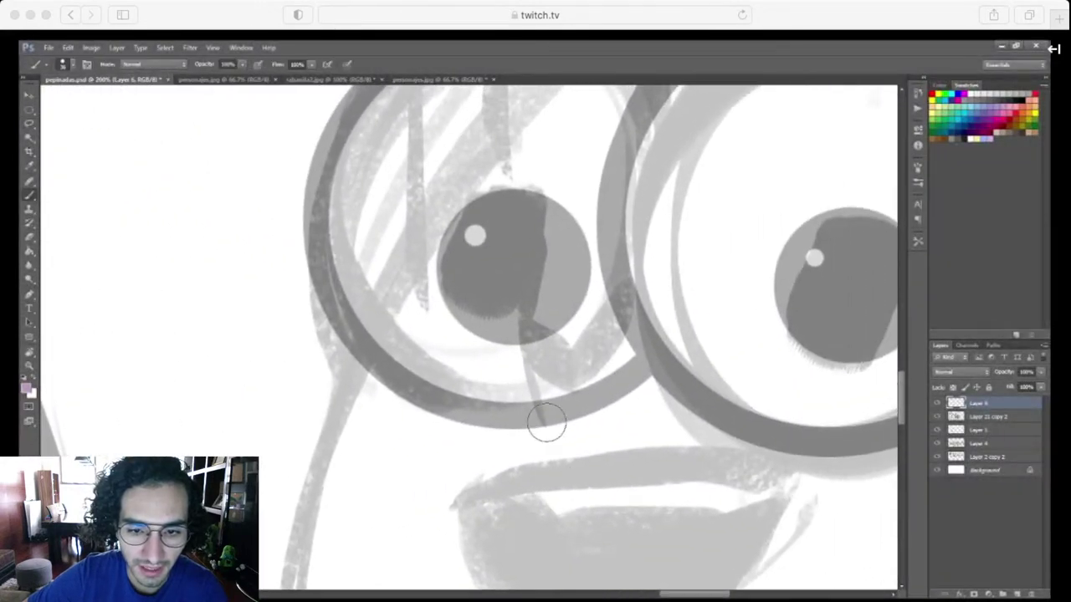
{"action": "left_click_drag", "start_coordinate": [545, 440], "coordinate": [525, 331]}
{"action": "key", "text": "ctrl+z"}
{"action": "key", "text": "d"}
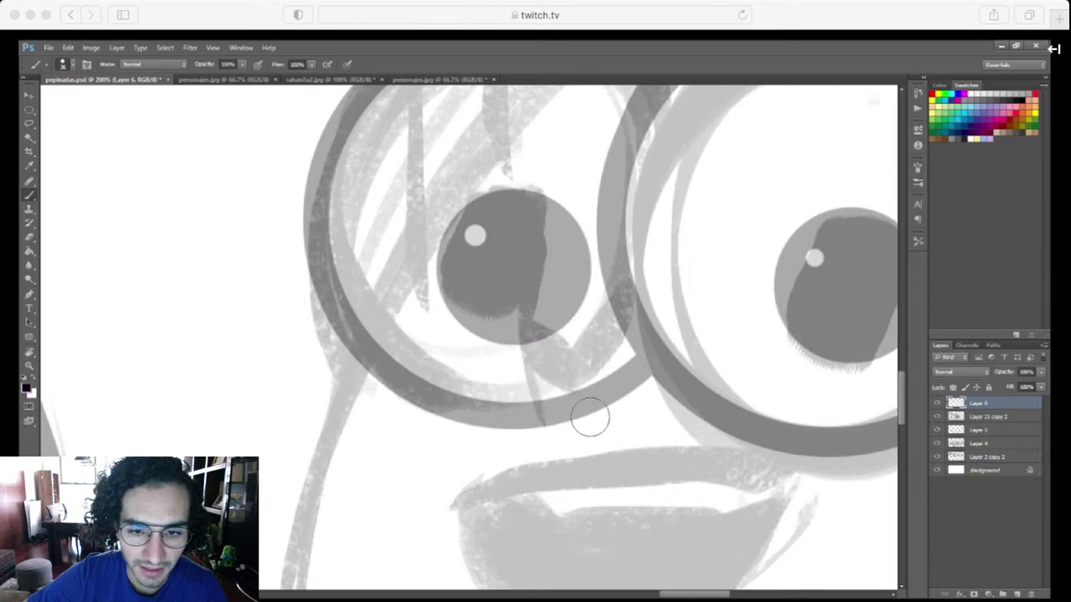
{"action": "left_click_drag", "start_coordinate": [552, 433], "coordinate": [516, 308]}
{"action": "key", "text": "ctrl+z"}
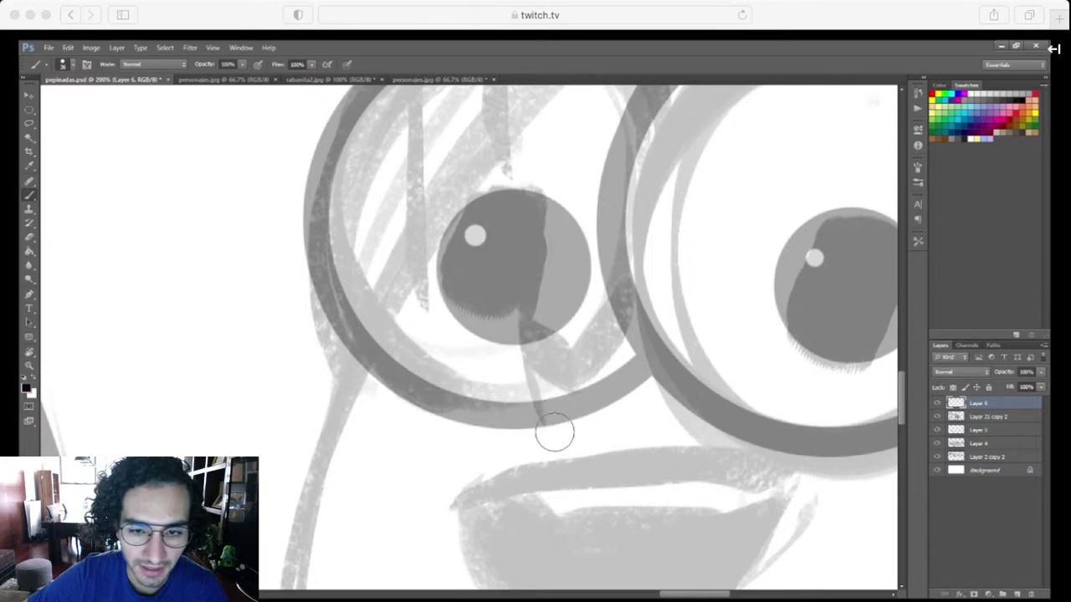
{"action": "mouse_move", "coordinate": [550, 431]}
{"action": "left_mouse_down"}
{"action": "mouse_move", "coordinate": [513, 335]}
{"action": "mouse_move", "coordinate": [516, 309]}
{"action": "left_mouse_up"}
Ink the two remaining strokes of the angular nose between the eyes and taper its upper end with the Eraser
{"action": "left_click_drag", "start_coordinate": [518, 324], "coordinate": [587, 393]}
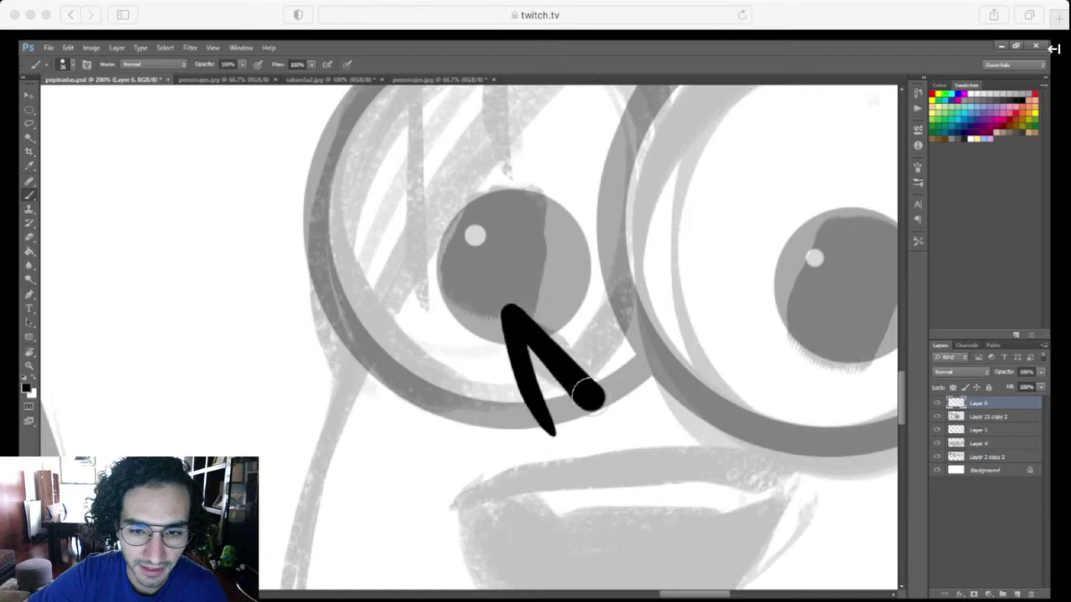
{"action": "key", "text": "ctrl+z"}
{"action": "left_click_drag", "start_coordinate": [507, 308], "coordinate": [583, 385]}
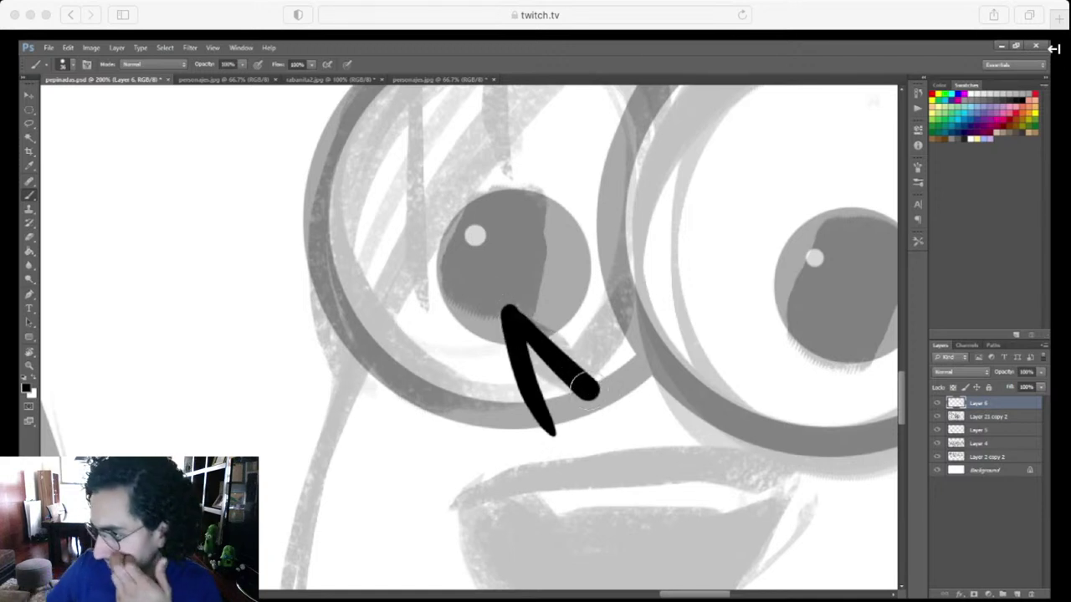
{"action": "key", "text": "ctrl+z"}
{"action": "left_click_drag", "start_coordinate": [505, 308], "coordinate": [594, 392]}
{"action": "left_click_drag", "start_coordinate": [646, 333], "coordinate": [591, 386]}
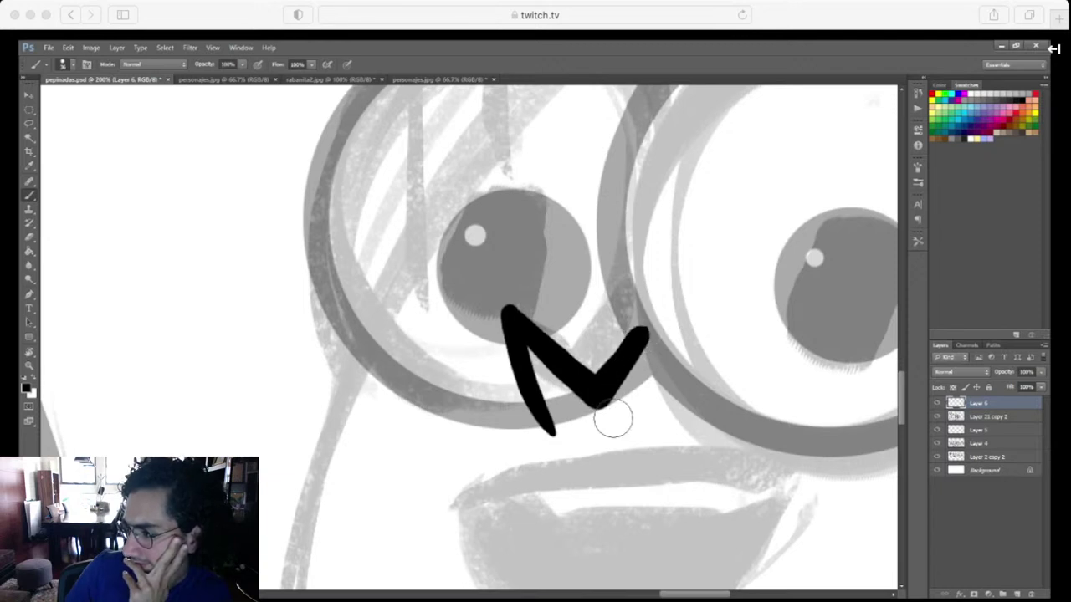
{"action": "key", "text": "e"}
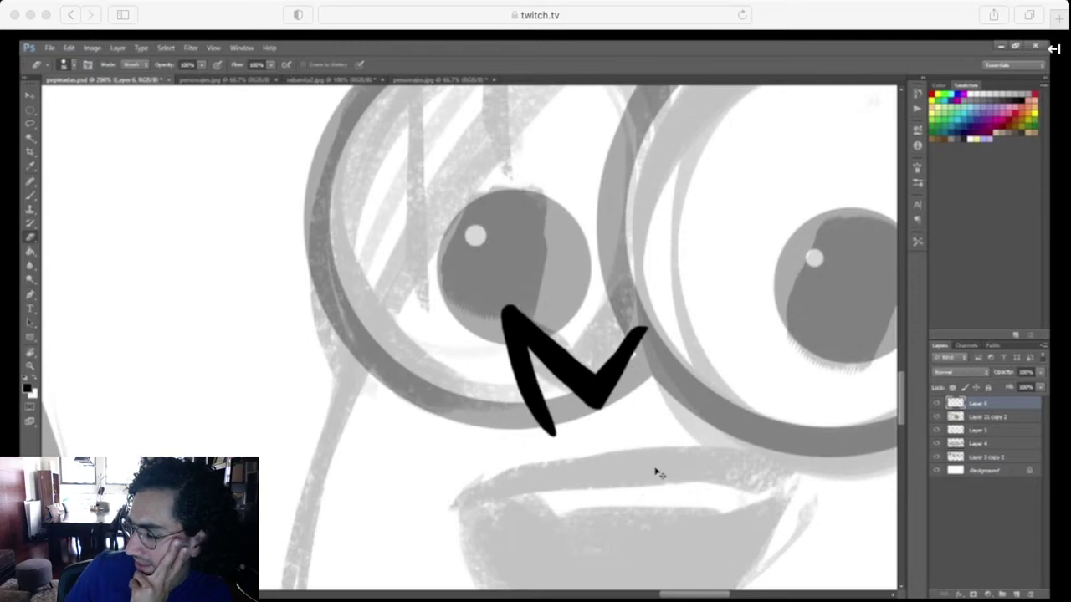
Compare the whole rightmost character with the finished references in personajes.jpg and rabanita2.jpg, and return to pepinadas.psd
{"action": "key", "text": "ctrl+minus"}
{"action": "key", "text": "ctrl+minus"}
{"action": "key", "text": "ctrl+minus"}
{"action": "key", "text": "ctrl+minus"}
{"action": "key", "text": "space"}
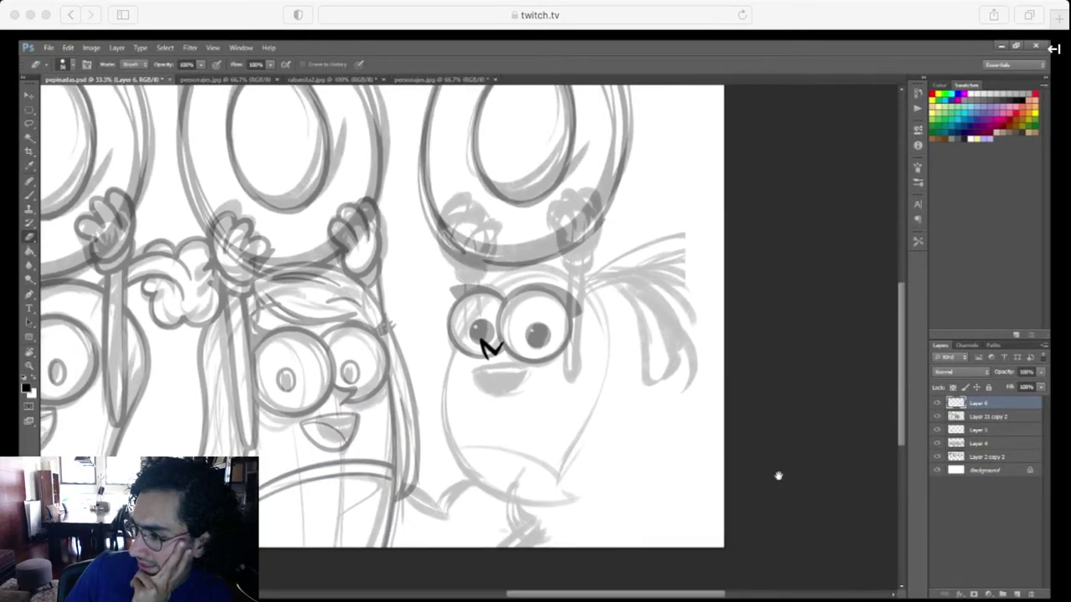
{"action": "left_click_drag", "start_coordinate": [778, 476], "coordinate": [783, 482]}
{"action": "key", "text": "r"}
{"action": "left_click", "coordinate": [789, 473]}
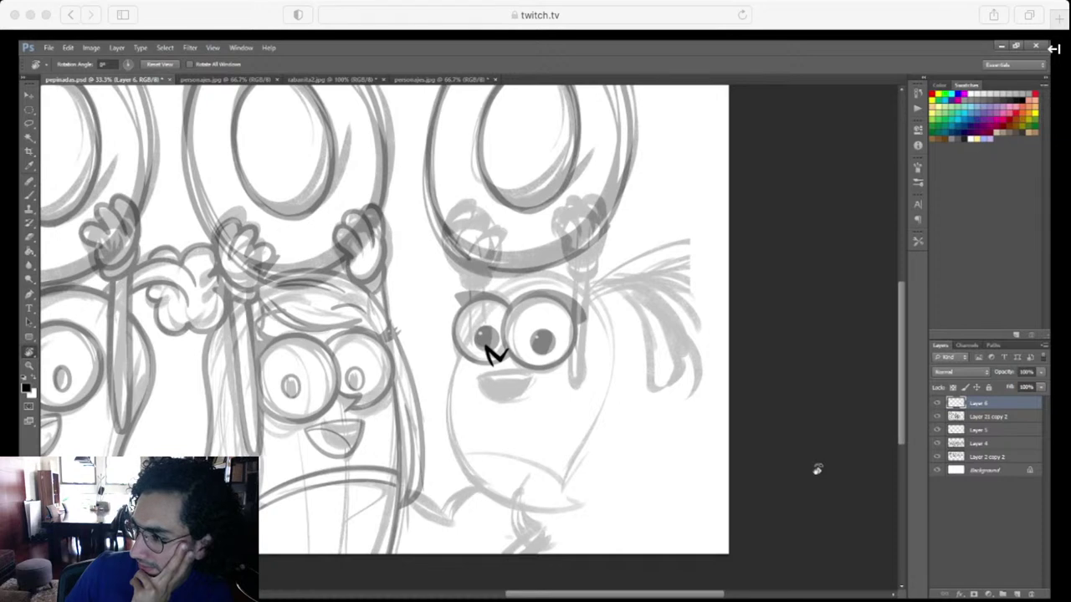
{"action": "left_click", "coordinate": [437, 80]}
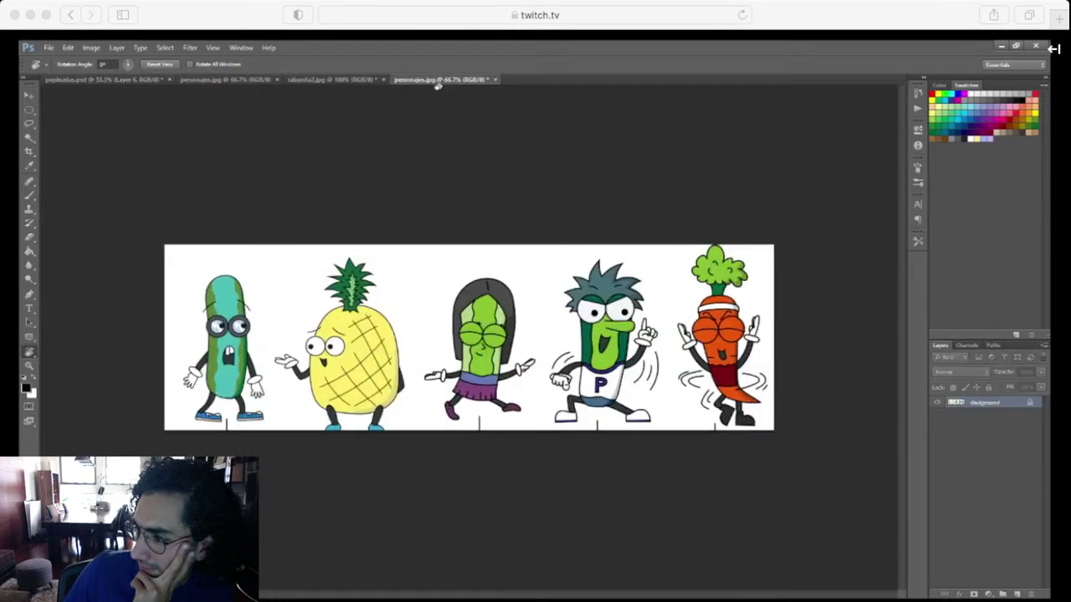
{"action": "left_click", "coordinate": [333, 80]}
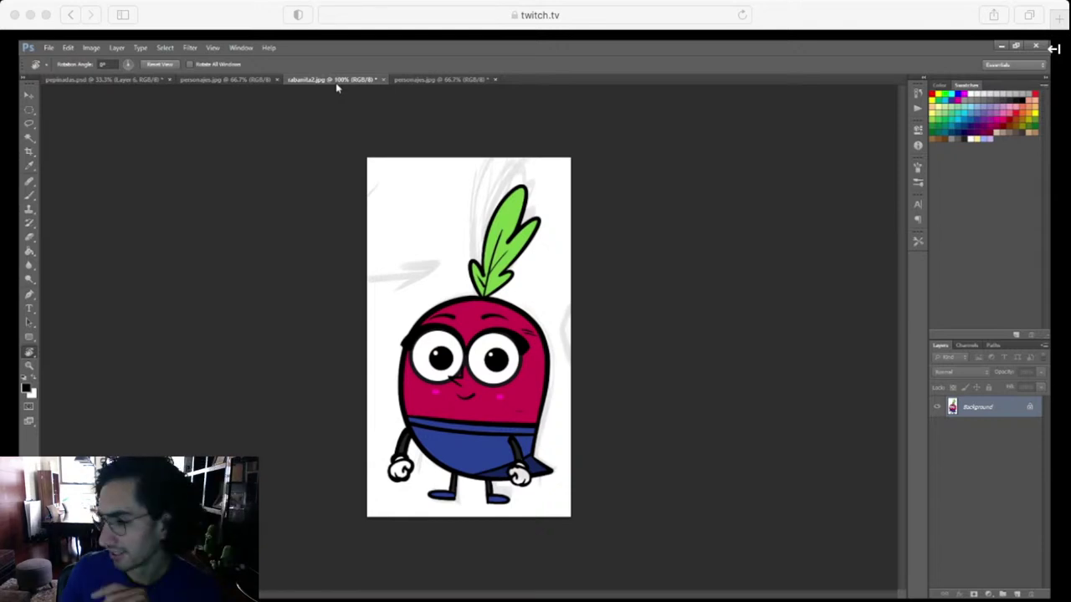
{"action": "left_click", "coordinate": [97, 79]}
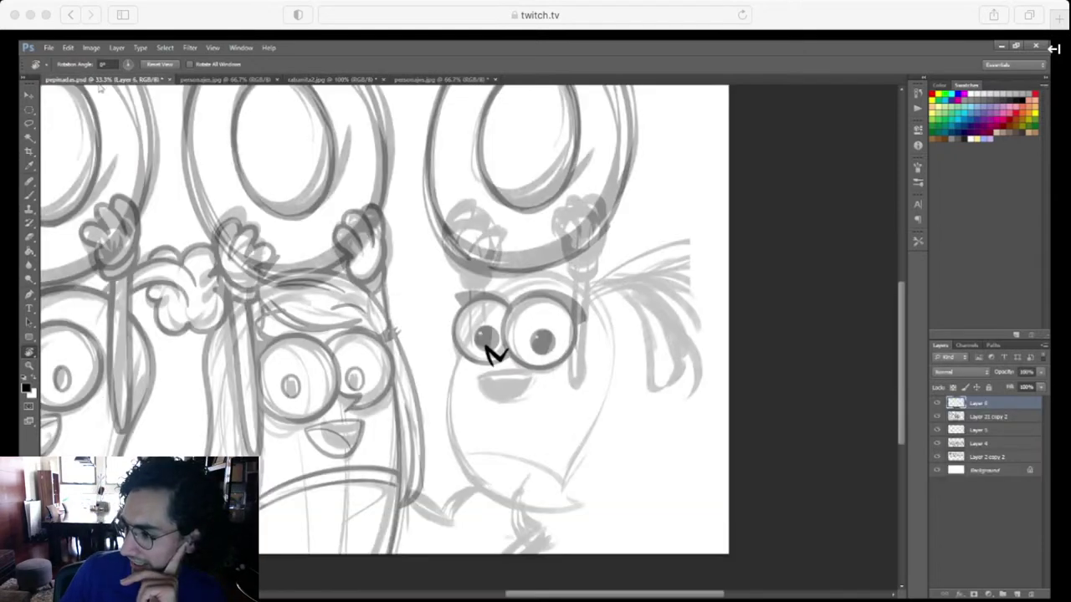
Rotate the canvas to suit the mouth and ink its upper curved line with the black brush
{"action": "key", "text": "ctrl+plus"}
{"action": "key", "text": "ctrl+plus"}
{"action": "key", "text": "ctrl+plus"}
{"action": "key", "text": "ctrl+plus"}
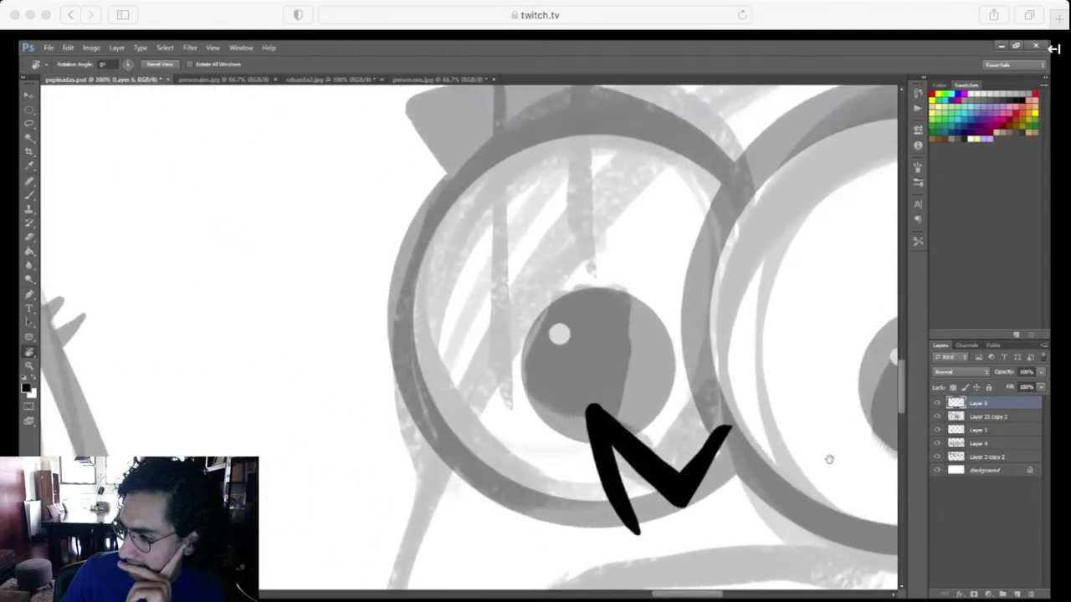
{"action": "mouse_move", "coordinate": [781, 494]}
{"action": "left_mouse_down"}
{"action": "mouse_move", "coordinate": [706, 358]}
{"action": "mouse_move", "coordinate": [622, 243]}
{"action": "left_mouse_up"}
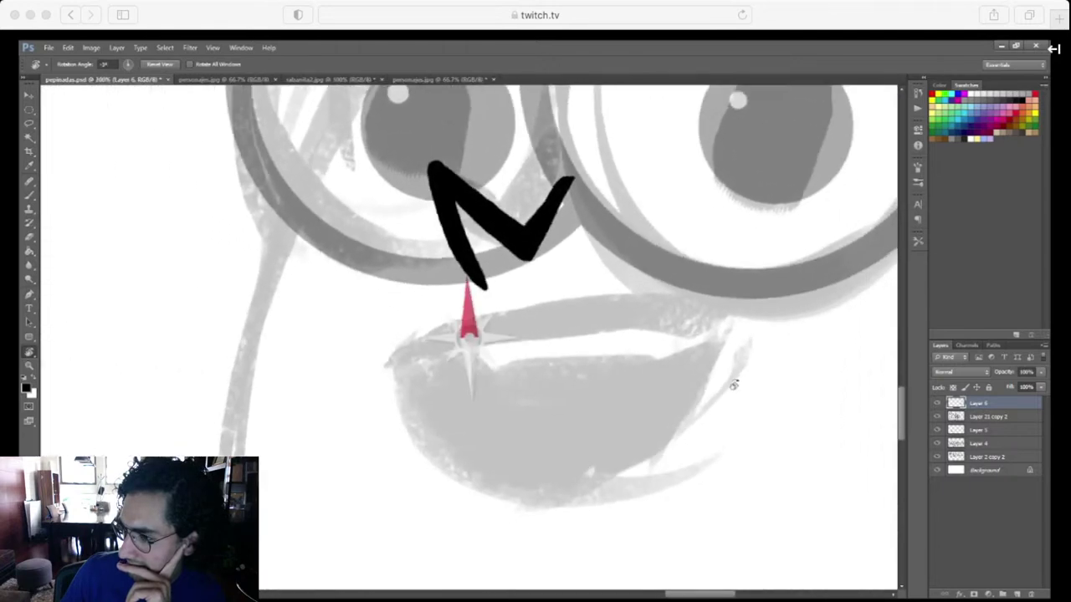
{"action": "left_click_drag", "start_coordinate": [734, 383], "coordinate": [725, 285]}
{"action": "left_click_drag", "start_coordinate": [729, 354], "coordinate": [743, 346]}
{"action": "key", "text": "b"}
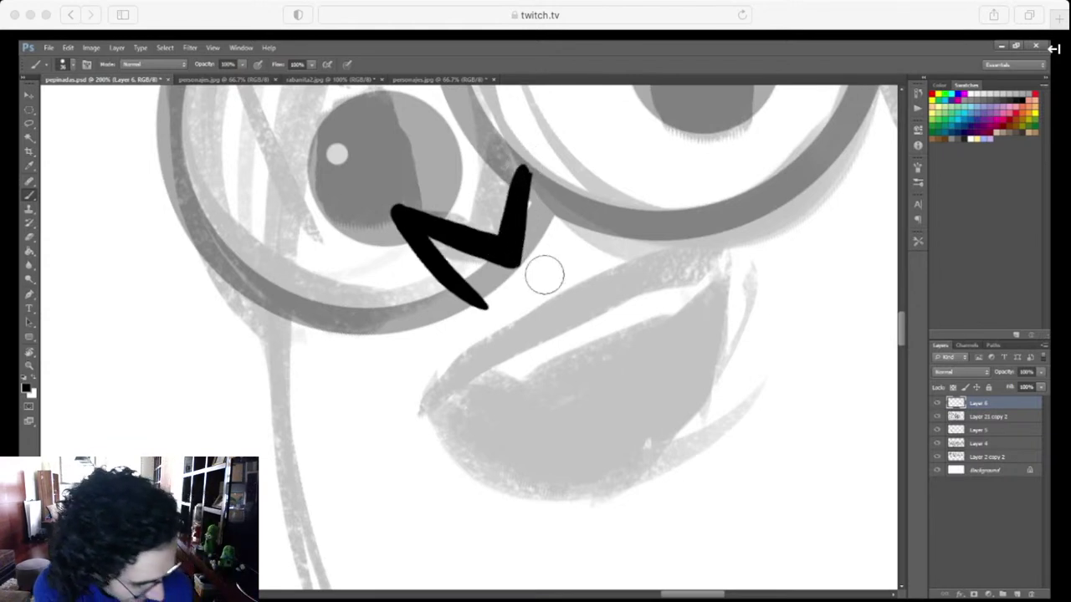
{"action": "left_click_drag", "start_coordinate": [692, 396], "coordinate": [649, 326]}
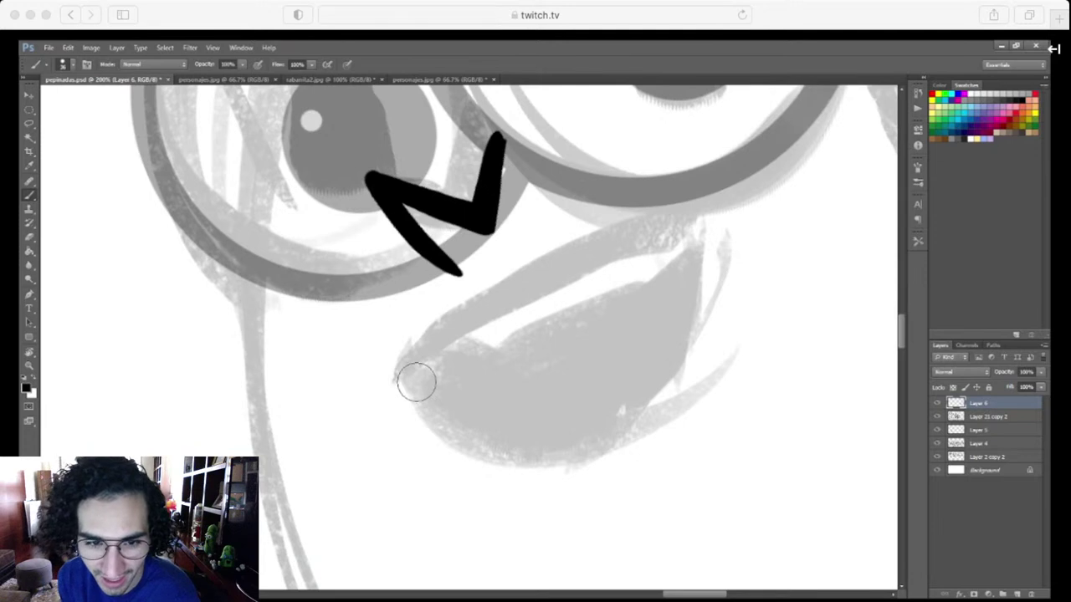
{"action": "left_click_drag", "start_coordinate": [417, 382], "coordinate": [696, 232]}
{"action": "key", "text": "ctrl+z"}
{"action": "left_click_drag", "start_coordinate": [399, 392], "coordinate": [701, 223]}
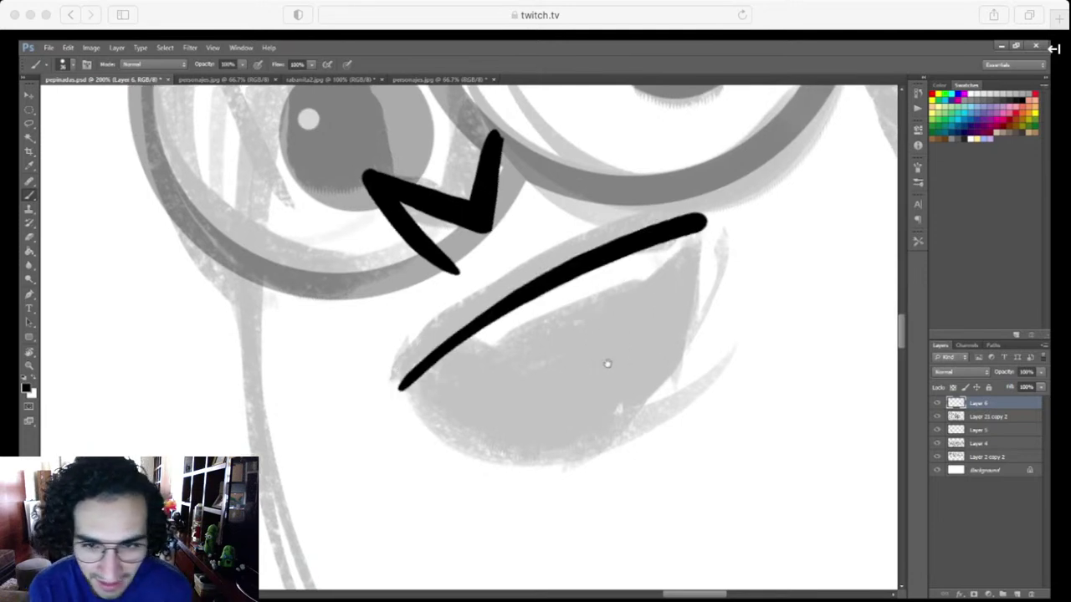
Ink the rounded lower contour of the open mouth and the line of the teeth inside it
{"action": "mouse_move", "coordinate": [401, 384]}
{"action": "left_mouse_down"}
{"action": "mouse_move", "coordinate": [433, 427]}
{"action": "mouse_move", "coordinate": [577, 485]}
{"action": "left_mouse_up"}
{"action": "key", "text": "ctrl+z"}
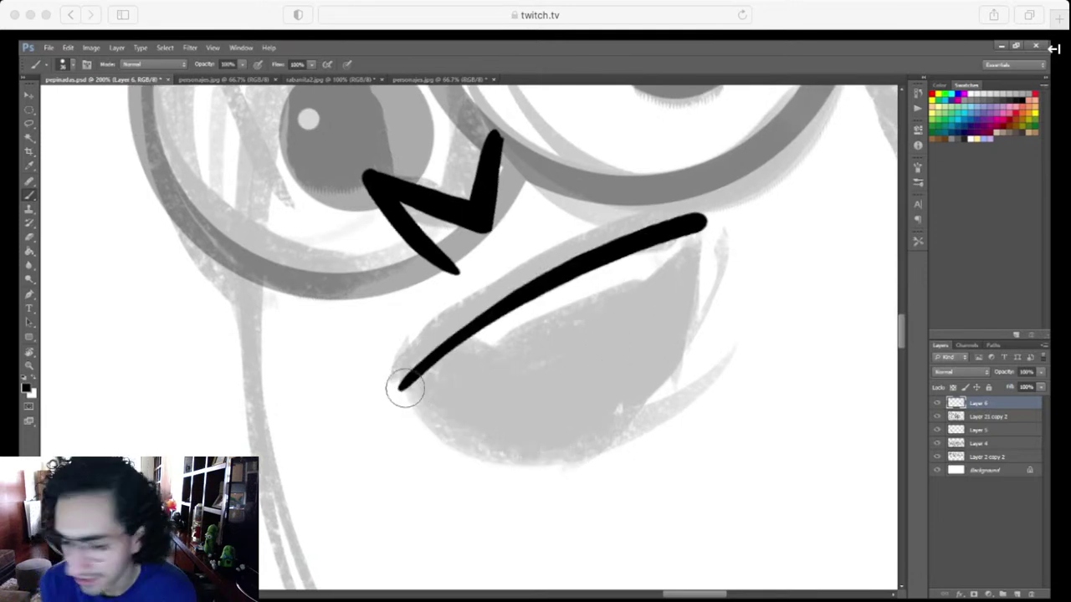
{"action": "mouse_move", "coordinate": [404, 387]}
{"action": "left_mouse_down"}
{"action": "mouse_move", "coordinate": [435, 417]}
{"action": "mouse_move", "coordinate": [524, 455]}
{"action": "mouse_move", "coordinate": [606, 439]}
{"action": "mouse_move", "coordinate": [666, 373]}
{"action": "mouse_move", "coordinate": [695, 298]}
{"action": "mouse_move", "coordinate": [703, 236]}
{"action": "left_mouse_up"}
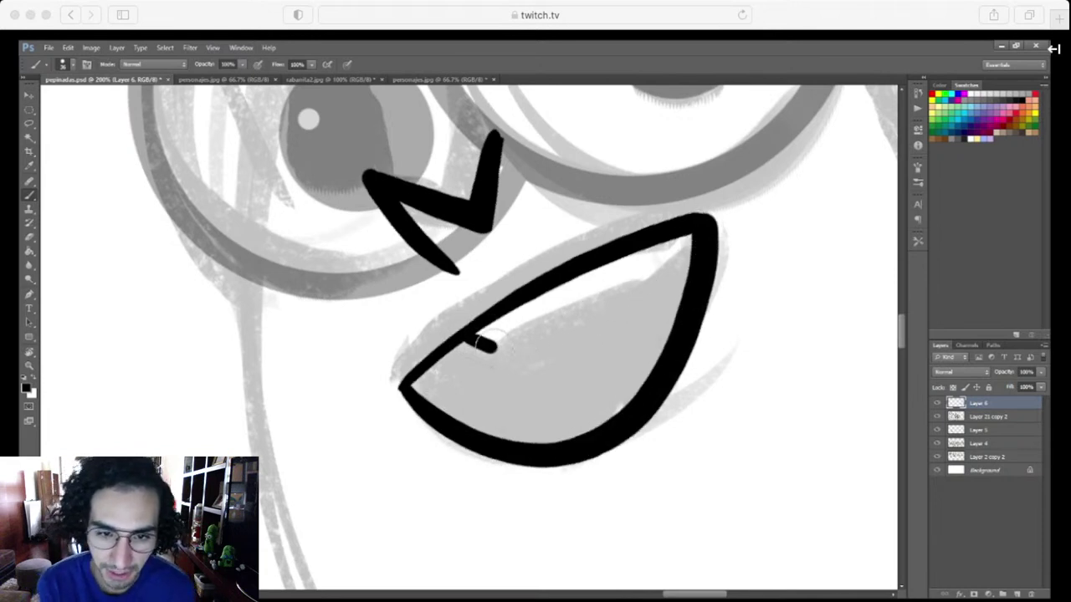
{"action": "mouse_move", "coordinate": [488, 343]}
{"action": "left_mouse_down"}
{"action": "mouse_move", "coordinate": [556, 326]}
{"action": "mouse_move", "coordinate": [687, 257]}
{"action": "left_mouse_up"}
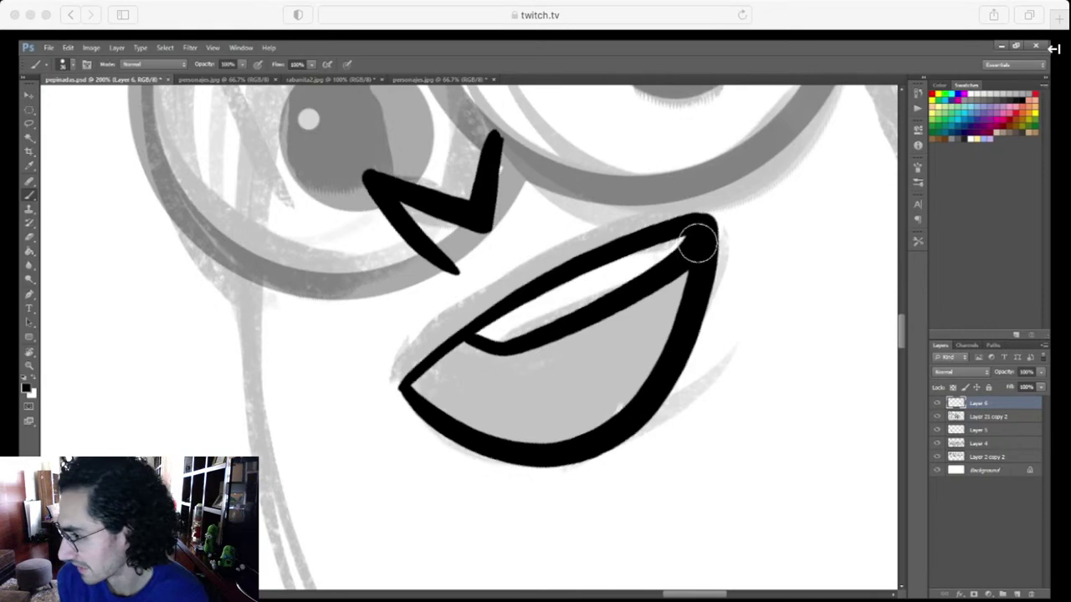
{"action": "key", "text": "ctrl+minus"}
{"action": "key", "text": "ctrl+minus"}
{"action": "key", "text": "ctrl+minus"}
{"action": "key", "text": "ctrl+minus"}
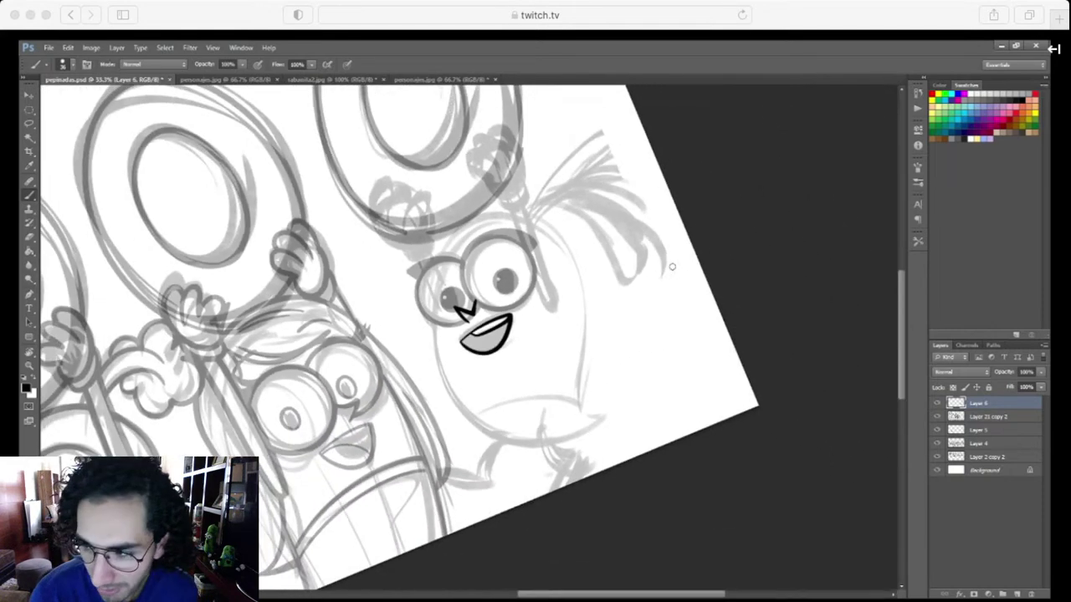
{"action": "left_click_drag", "start_coordinate": [643, 485], "coordinate": [642, 476]}
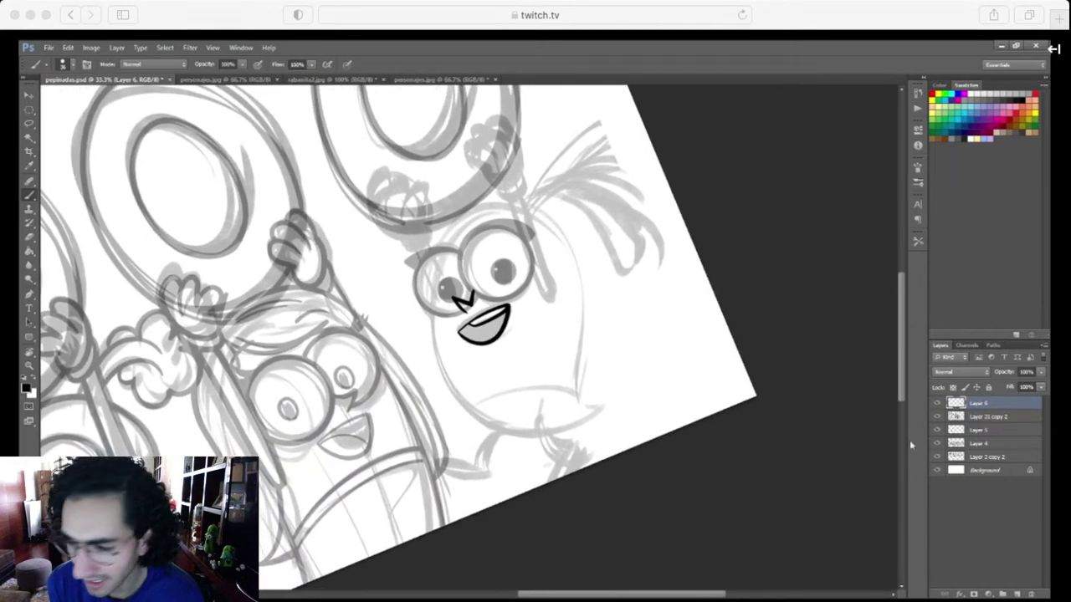
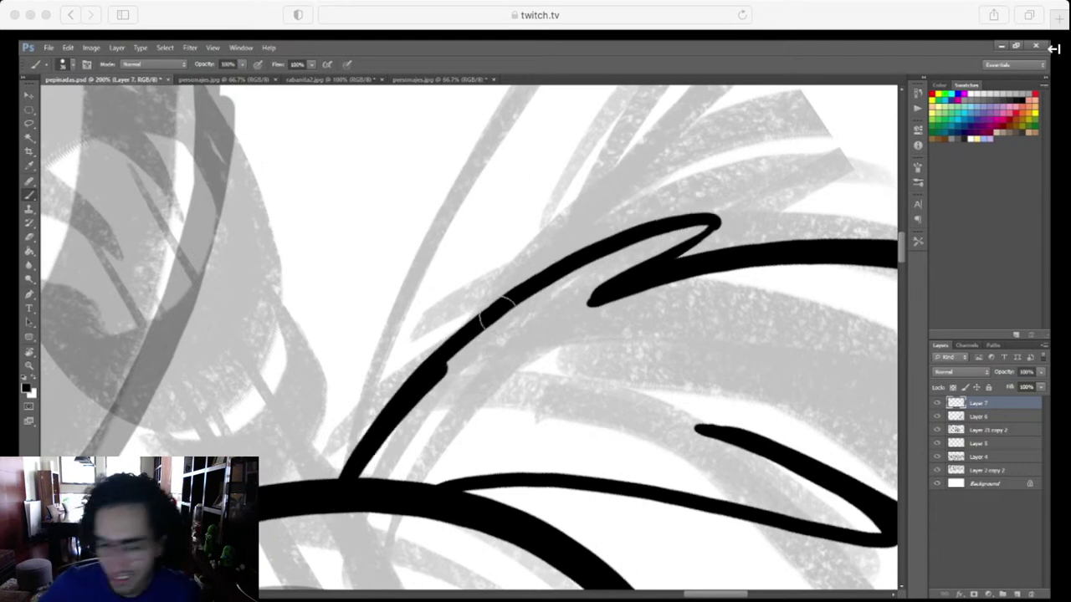
Thicken the upper stroke and rounded tip of the small leaf above the rightmost character's head
{"action": "left_click_drag", "start_coordinate": [574, 266], "coordinate": [707, 222]}
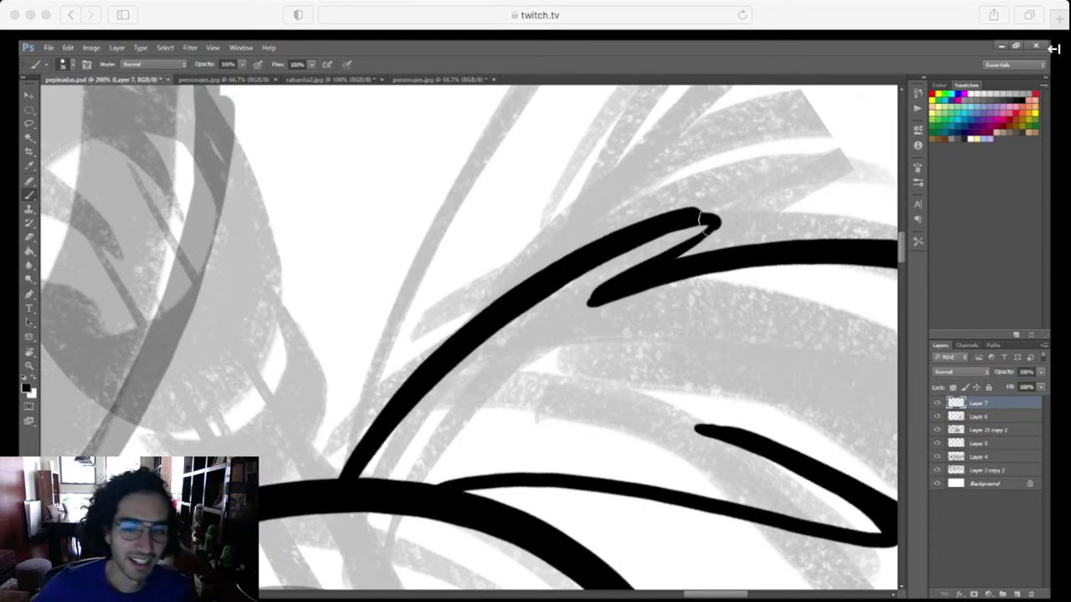
{"action": "mouse_move", "coordinate": [589, 298]}
{"action": "left_mouse_down"}
{"action": "mouse_move", "coordinate": [669, 264]}
{"action": "mouse_move", "coordinate": [669, 219]}
{"action": "mouse_move", "coordinate": [629, 266]}
{"action": "mouse_move", "coordinate": [463, 386]}
{"action": "left_mouse_up"}
{"action": "key", "text": "e"}
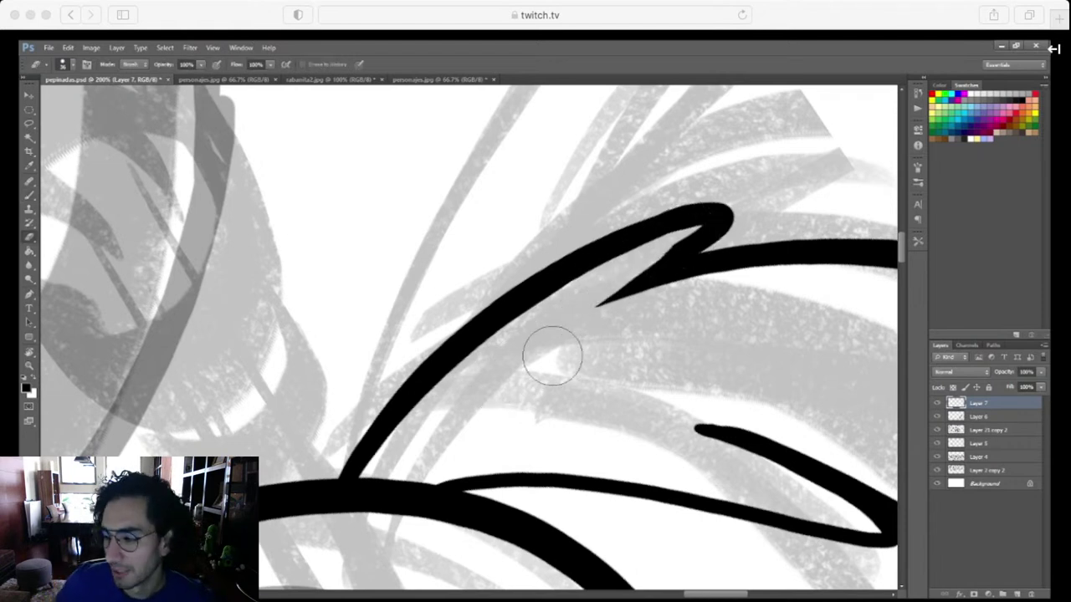
{"action": "left_click_drag", "start_coordinate": [631, 341], "coordinate": [557, 388]}
{"action": "key", "text": "ctrl+z"}
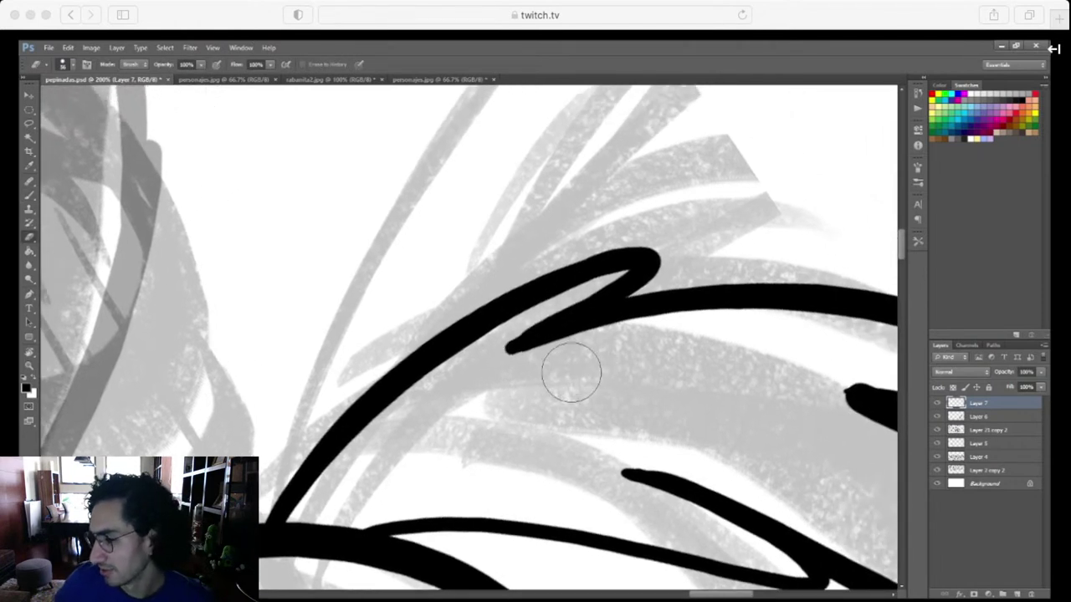
{"action": "key", "text": "b"}
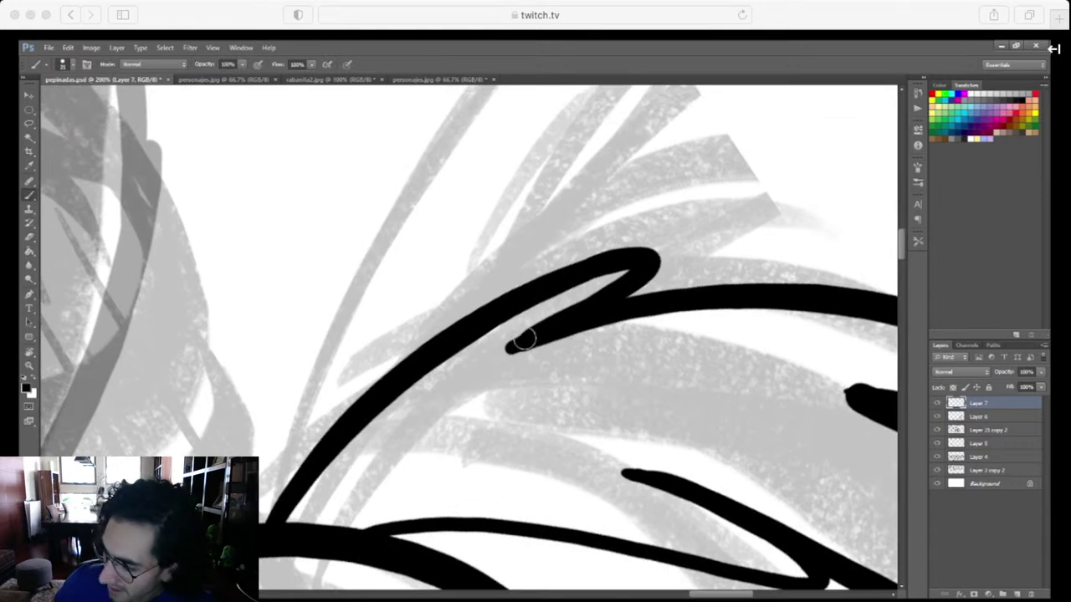
{"action": "left_click_drag", "start_coordinate": [488, 354], "coordinate": [556, 311]}
{"action": "key", "text": "ctrl+z"}
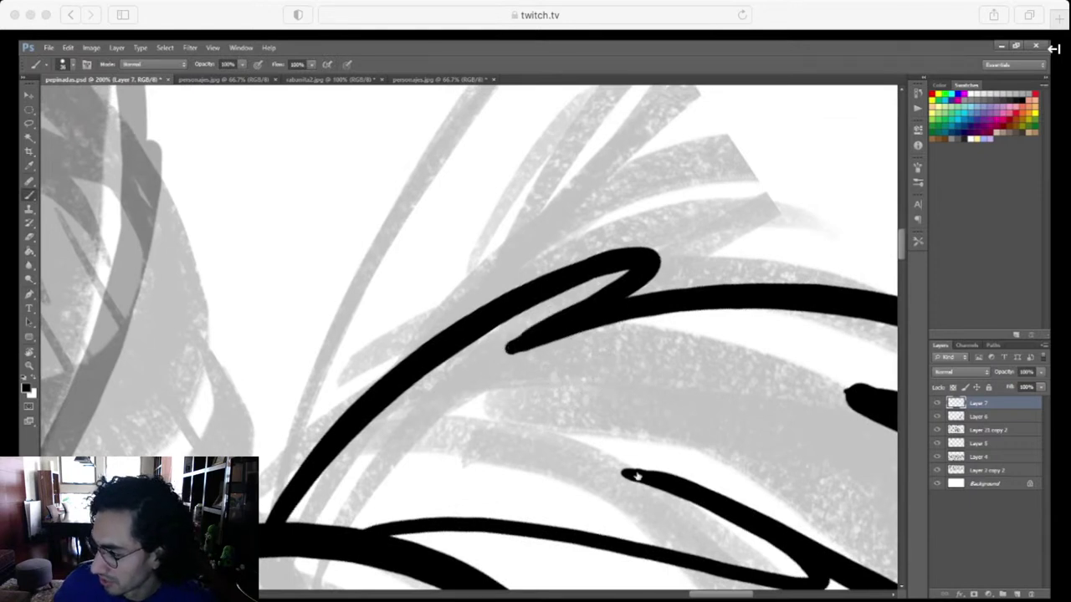
Erase the small leaf's notch to a sharp inner point and redraw the inside of its rounded tip with the brush
{"action": "key", "text": "e"}
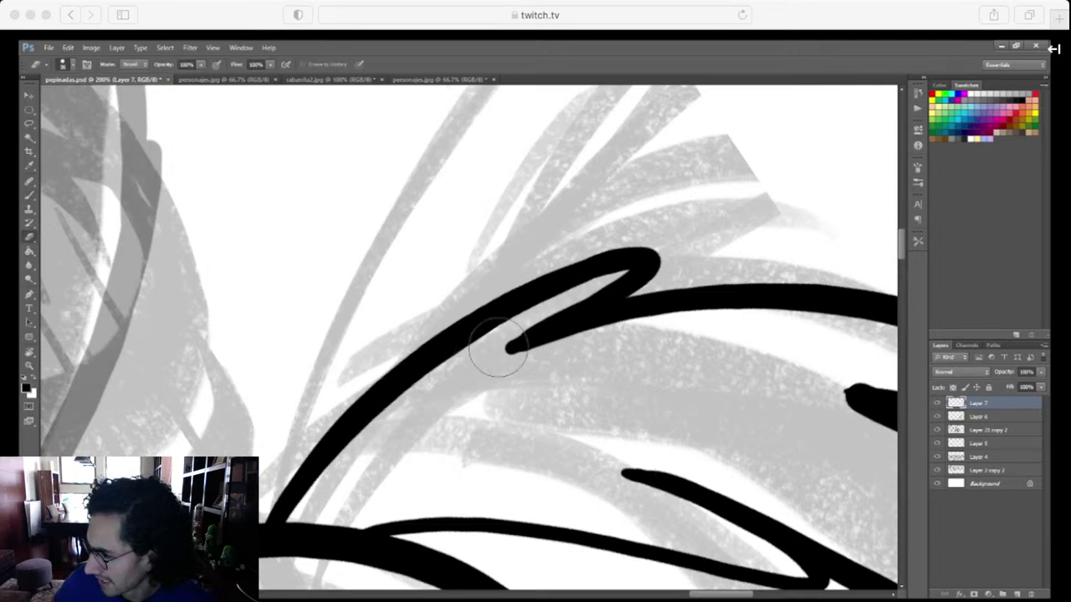
{"action": "left_click_drag", "start_coordinate": [502, 347], "coordinate": [604, 276]}
{"action": "left_click_drag", "start_coordinate": [502, 339], "coordinate": [611, 282]}
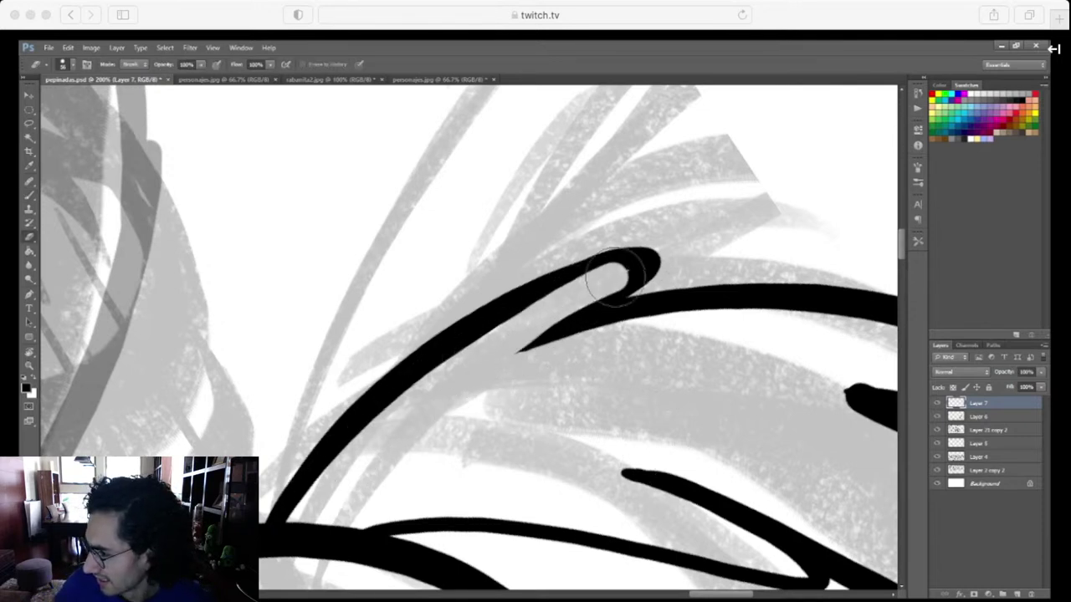
{"action": "key", "text": "b"}
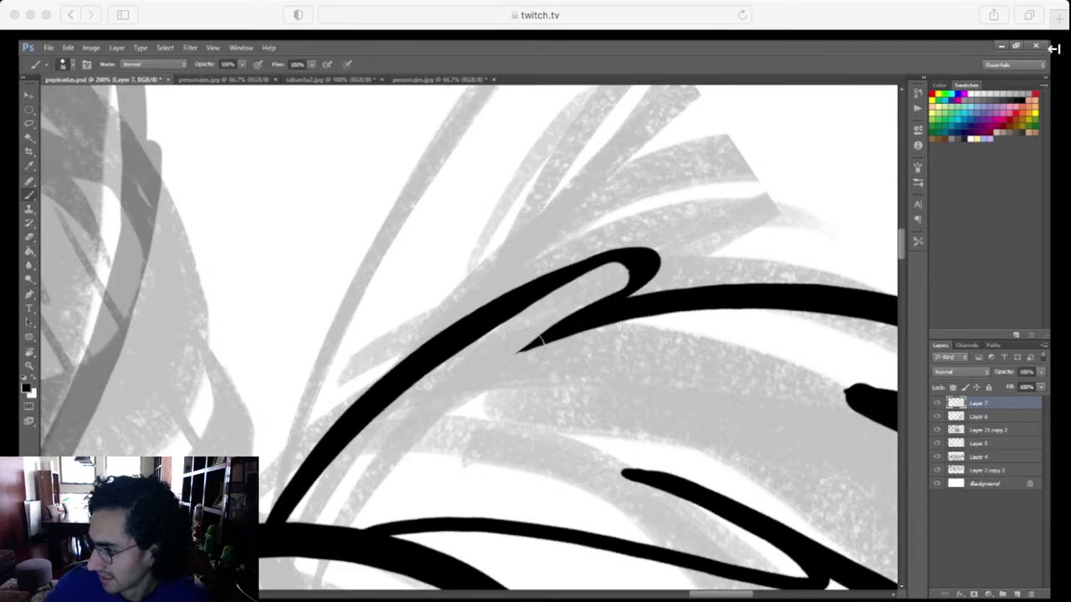
{"action": "mouse_move", "coordinate": [525, 348]}
{"action": "left_mouse_down"}
{"action": "mouse_move", "coordinate": [643, 257]}
{"action": "mouse_move", "coordinate": [615, 265]}
{"action": "left_mouse_up"}
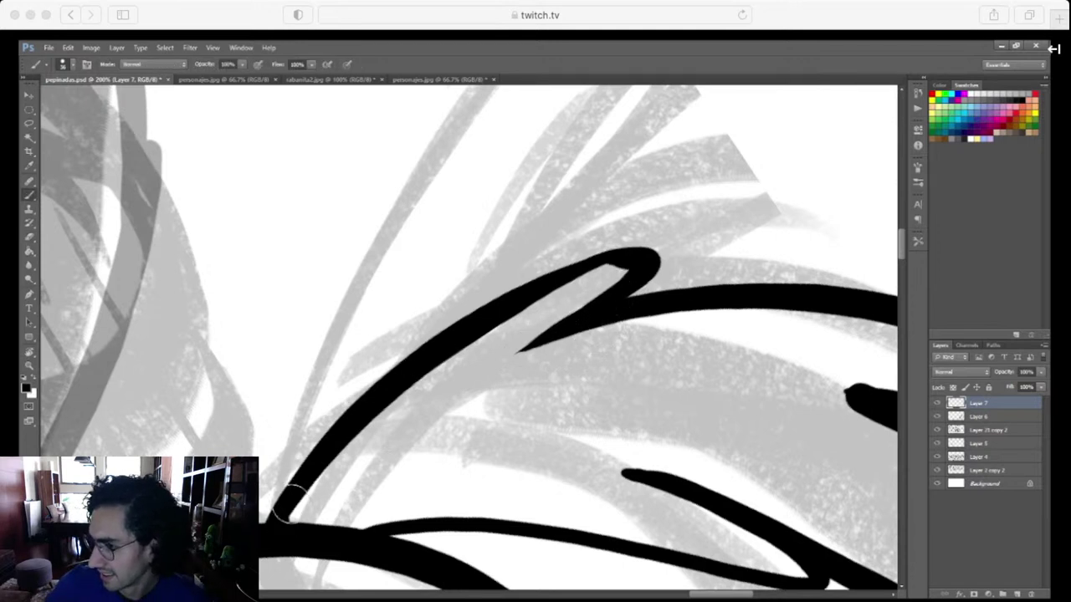
{"action": "left_click_drag", "start_coordinate": [515, 333], "coordinate": [639, 261]}
Erase the blunt inner end of the notch between the rightmost character's two long leaf lobes to a sharp point
{"action": "key", "text": "r"}
{"action": "left_click_drag", "start_coordinate": [668, 396], "coordinate": [666, 343]}
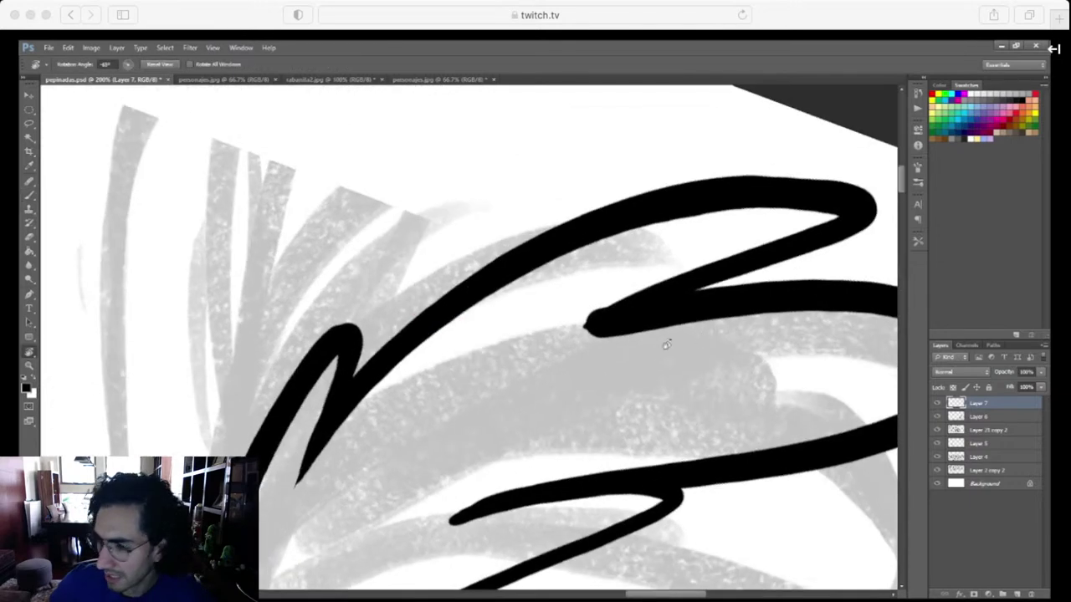
{"action": "key", "text": "e"}
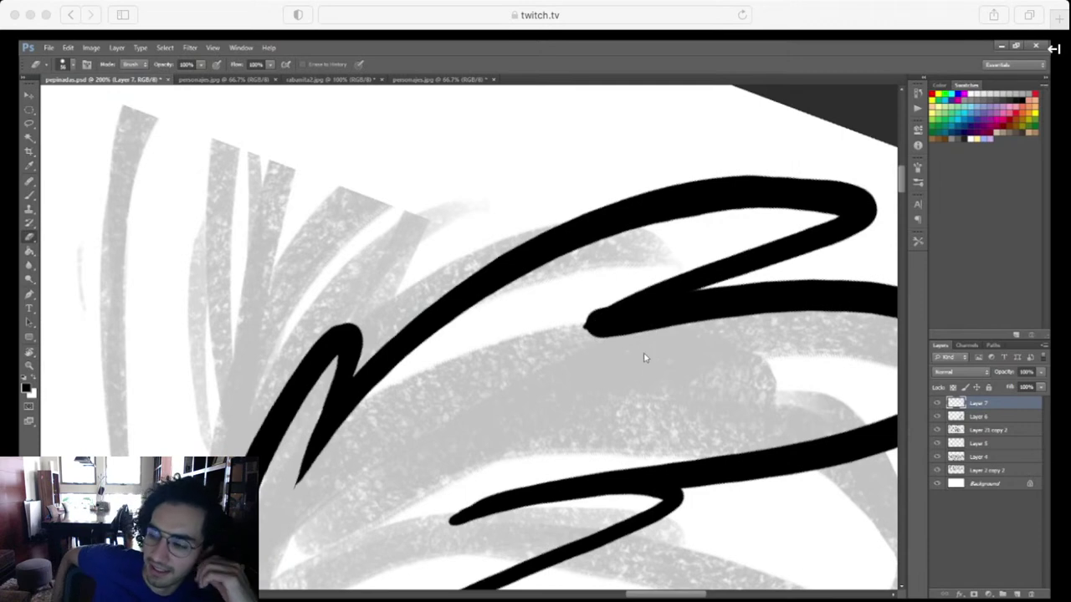
{"action": "key", "text": "r"}
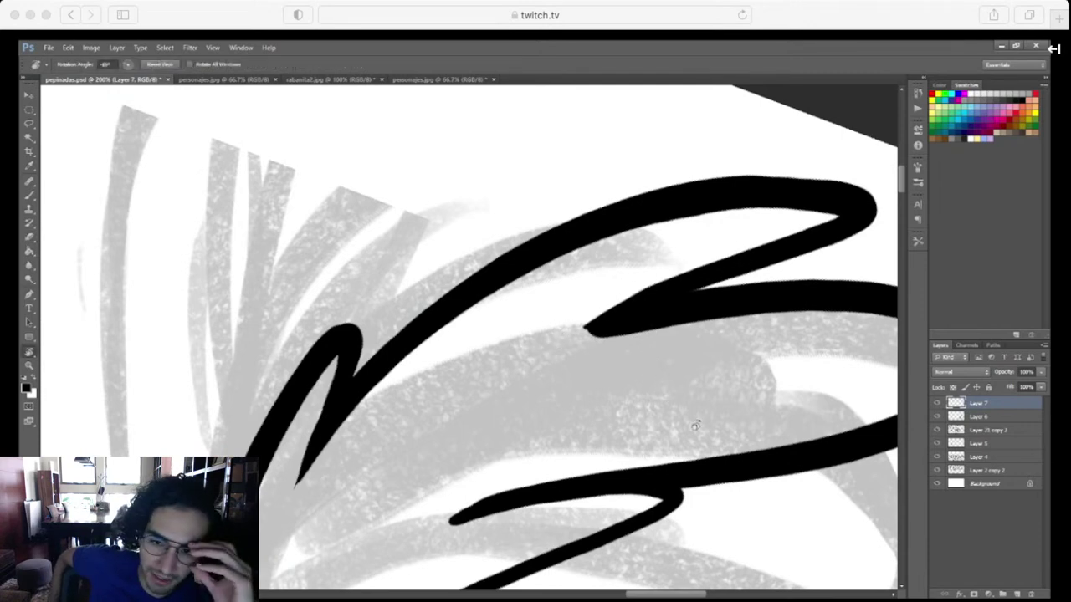
{"action": "left_click_drag", "start_coordinate": [622, 294], "coordinate": [647, 398]}
{"action": "key", "text": "e"}
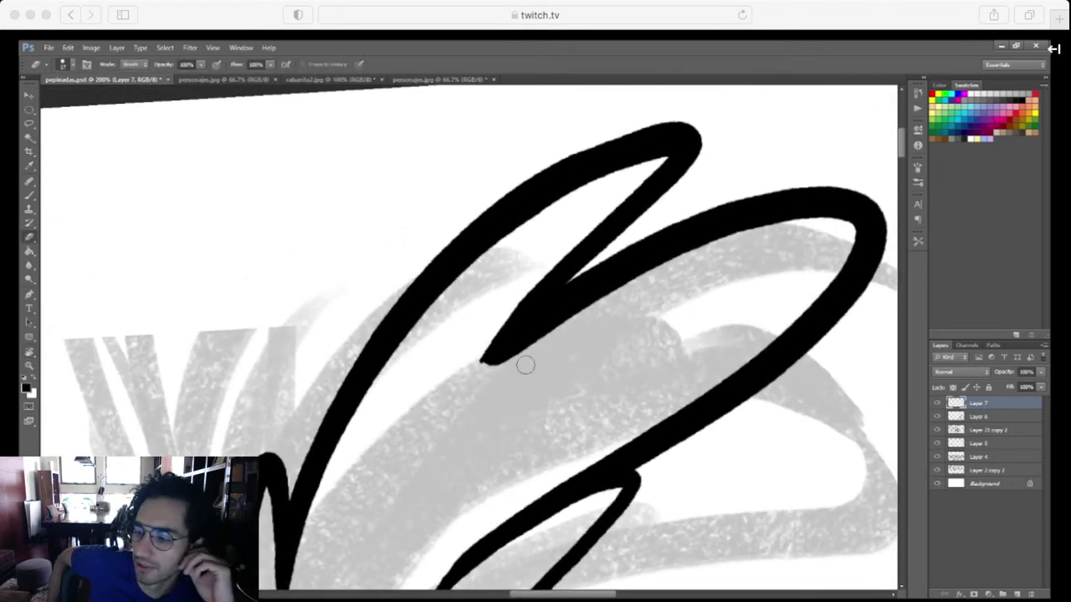
{"action": "left_click_drag", "start_coordinate": [482, 365], "coordinate": [690, 269]}
{"action": "left_click_drag", "start_coordinate": [506, 356], "coordinate": [714, 254]}
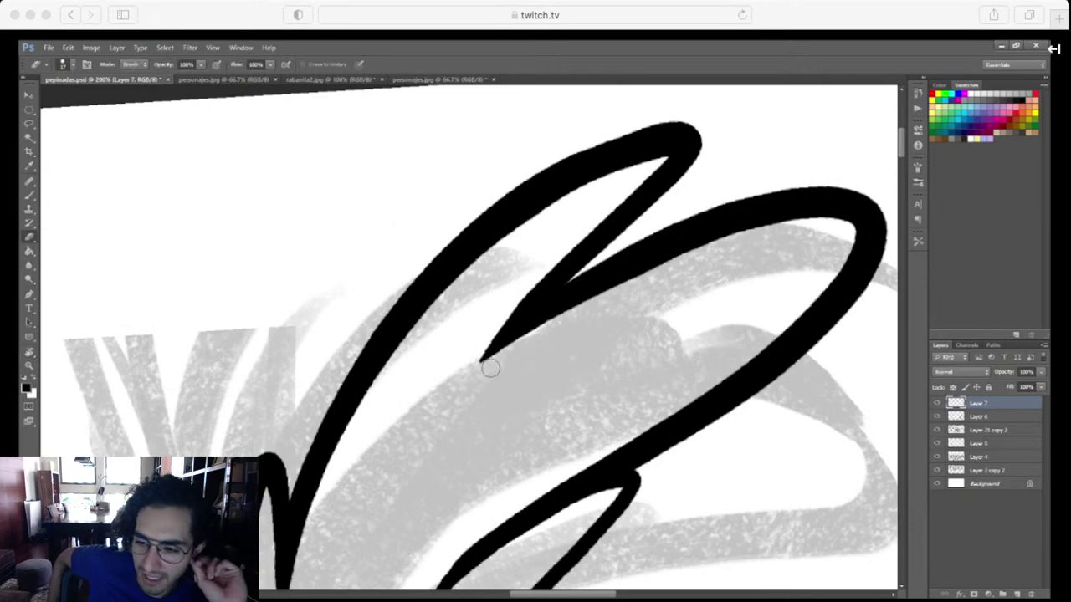
Ink the leaf's curved central vein down to its base, with short forked side veins near its tip and base
{"action": "key", "text": "ctrl+minus"}
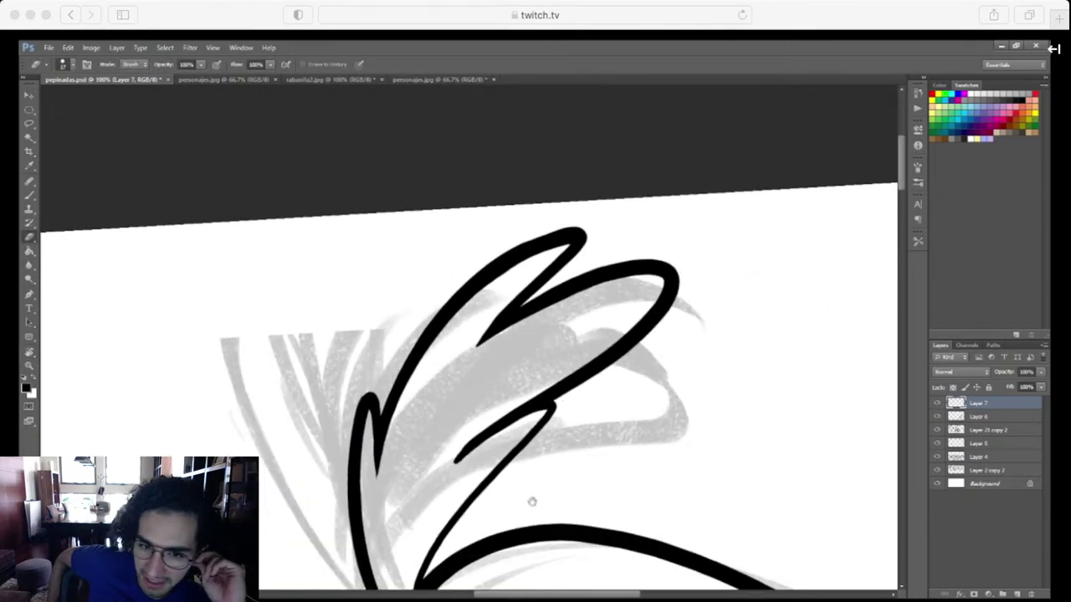
{"action": "mouse_move", "coordinate": [532, 502]}
{"action": "left_mouse_down"}
{"action": "mouse_move", "coordinate": [548, 389]}
{"action": "mouse_move", "coordinate": [568, 458]}
{"action": "left_mouse_up"}
{"action": "key", "text": "r"}
{"action": "key", "text": "b"}
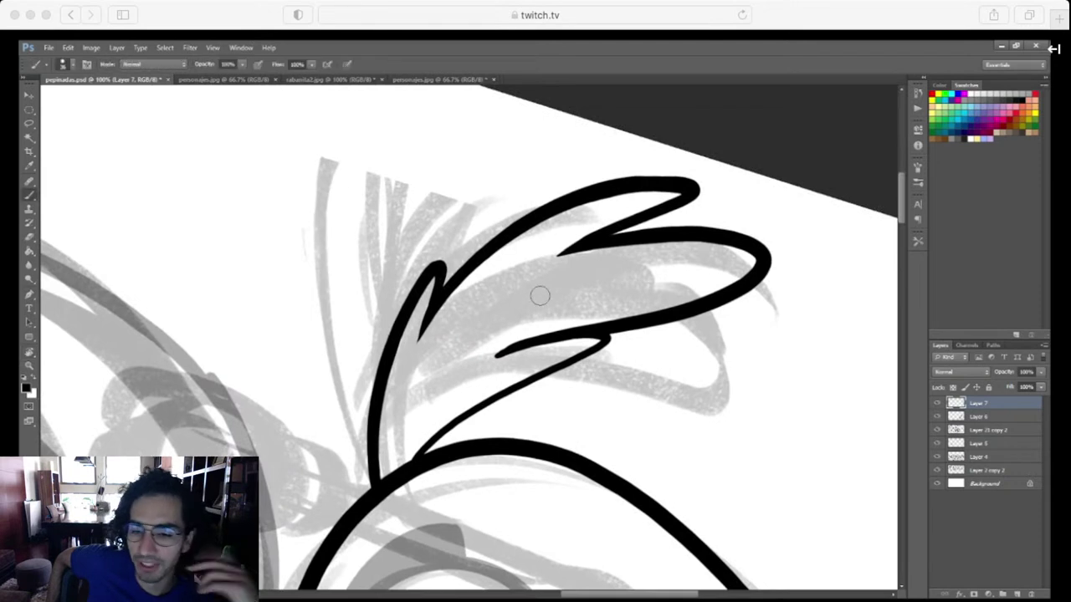
{"action": "mouse_move", "coordinate": [557, 280]}
{"action": "left_mouse_down"}
{"action": "mouse_move", "coordinate": [456, 345]}
{"action": "mouse_move", "coordinate": [382, 476]}
{"action": "left_mouse_up"}
{"action": "key", "text": "ctrl+z"}
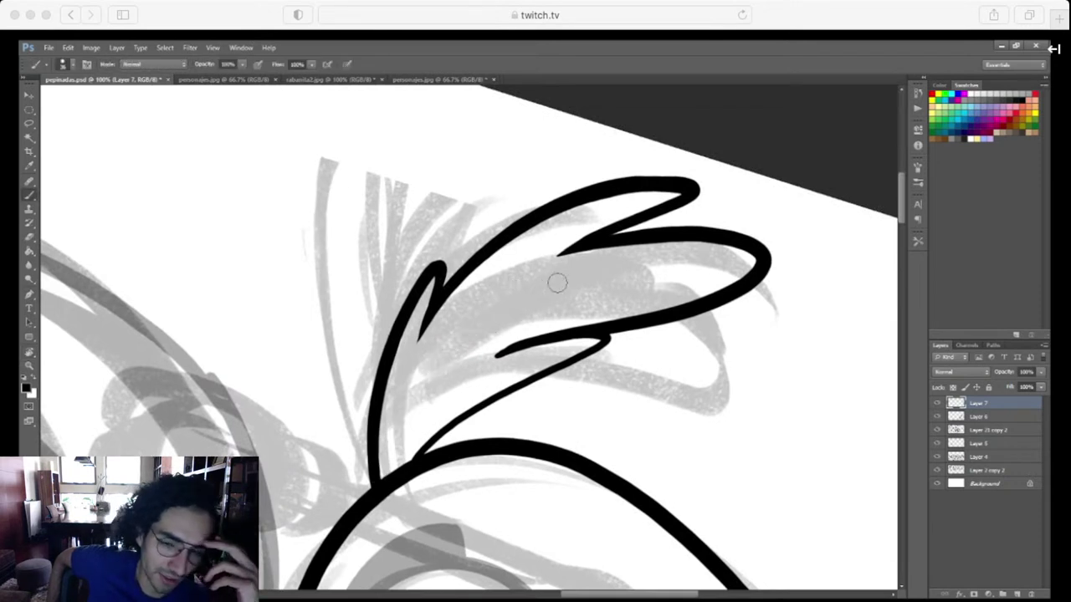
{"action": "mouse_move", "coordinate": [514, 294]}
{"action": "left_mouse_down"}
{"action": "mouse_move", "coordinate": [406, 387]}
{"action": "mouse_move", "coordinate": [393, 465]}
{"action": "left_mouse_up"}
{"action": "key", "text": "ctrl+z"}
{"action": "mouse_move", "coordinate": [538, 290]}
{"action": "left_mouse_down"}
{"action": "mouse_move", "coordinate": [457, 340]}
{"action": "mouse_move", "coordinate": [385, 475]}
{"action": "left_mouse_up"}
{"action": "left_click_drag", "start_coordinate": [472, 323], "coordinate": [508, 273]}
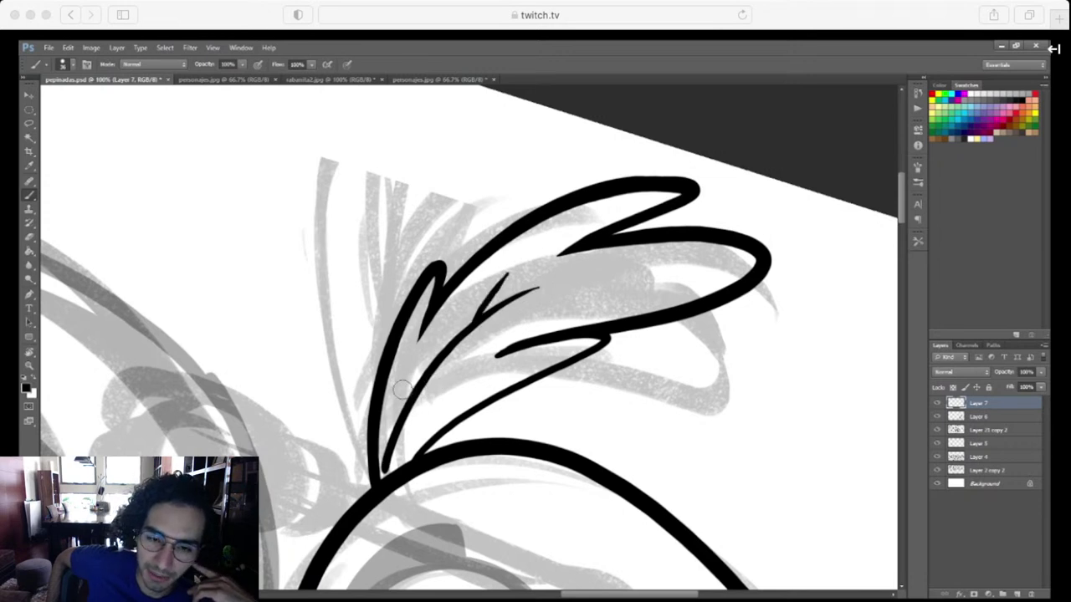
{"action": "left_click_drag", "start_coordinate": [416, 362], "coordinate": [395, 440]}
{"action": "left_click_drag", "start_coordinate": [450, 388], "coordinate": [401, 416]}
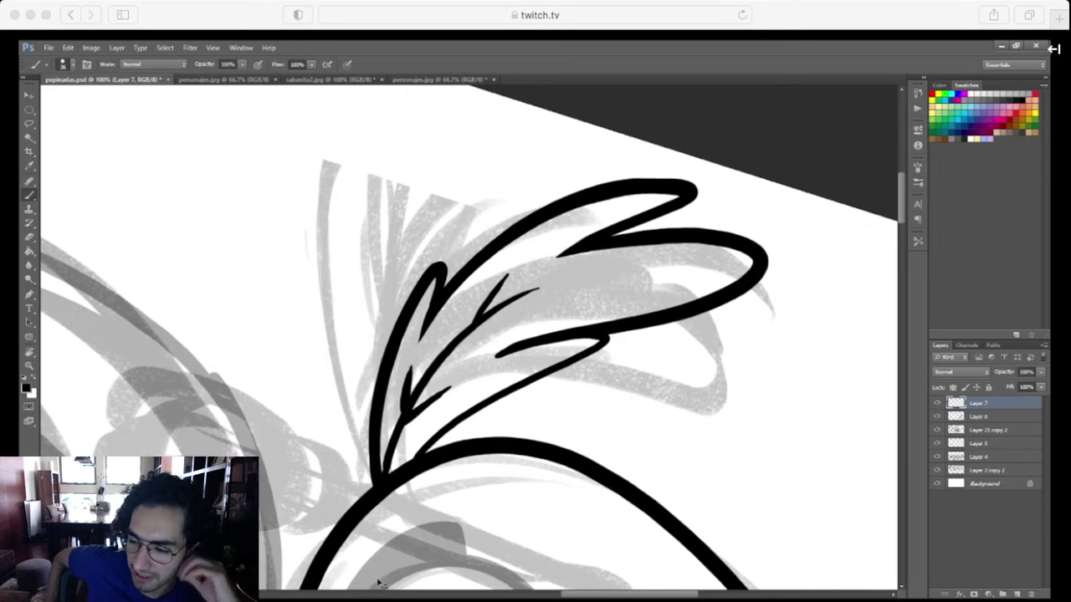
Review the whole inked character and check the clothing lines in the coloured radish reference image
{"action": "key", "text": "ctrl+minus"}
{"action": "key", "text": "ctrl+minus"}
{"action": "key", "text": "ctrl+minus"}
{"action": "key", "text": "ctrl+minus"}
{"action": "key", "text": "r"}
{"action": "mouse_move", "coordinate": [641, 456]}
{"action": "left_mouse_down"}
{"action": "mouse_move", "coordinate": [573, 520]}
{"action": "mouse_move", "coordinate": [636, 432]}
{"action": "mouse_move", "coordinate": [670, 450]}
{"action": "mouse_move", "coordinate": [644, 471]}
{"action": "left_mouse_up"}
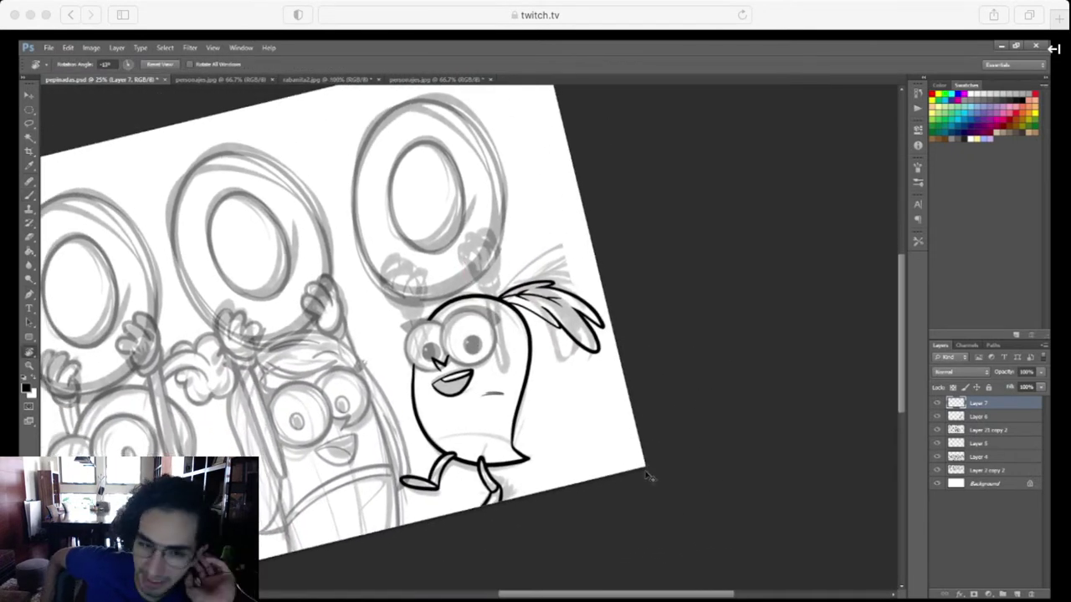
{"action": "scroll", "coordinate": [646, 472], "scroll_direction": "up", "scroll_amount": 3}
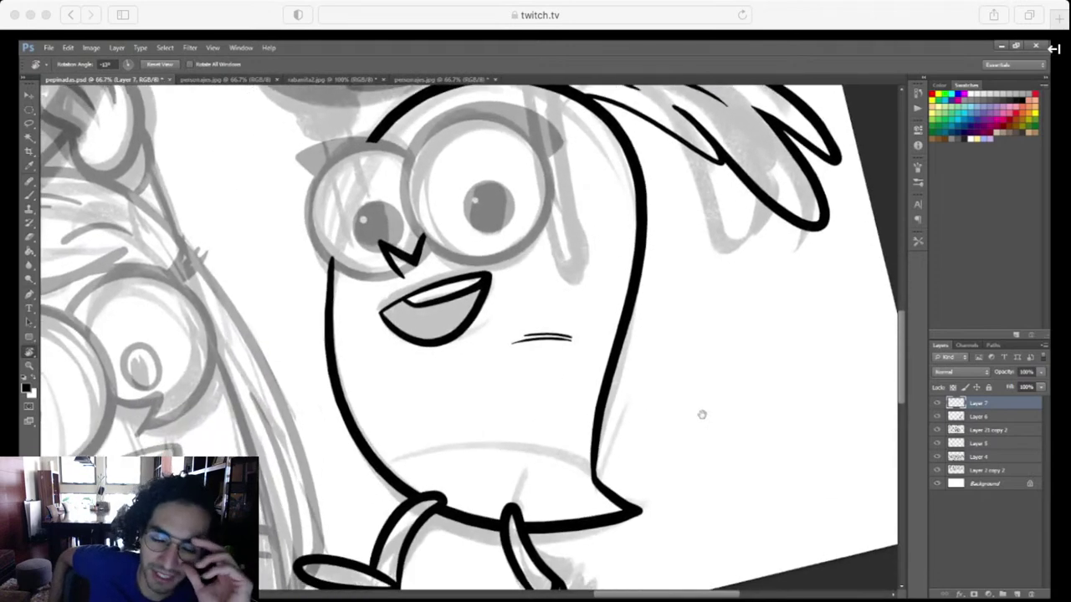
{"action": "left_click_drag", "start_coordinate": [701, 414], "coordinate": [710, 465]}
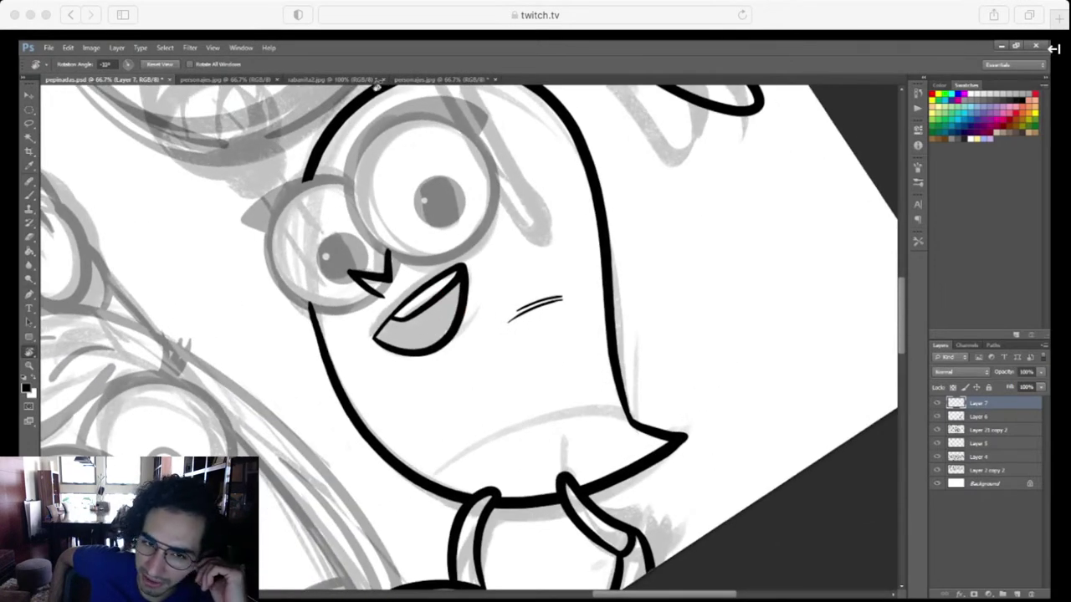
{"action": "left_click", "coordinate": [316, 78]}
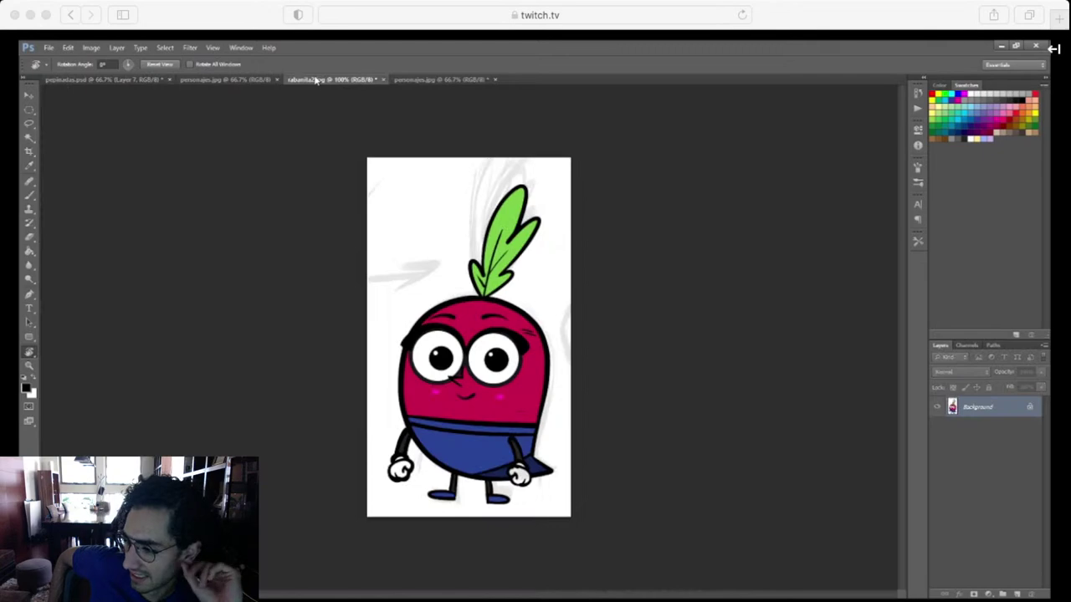
{"action": "left_click", "coordinate": [113, 79]}
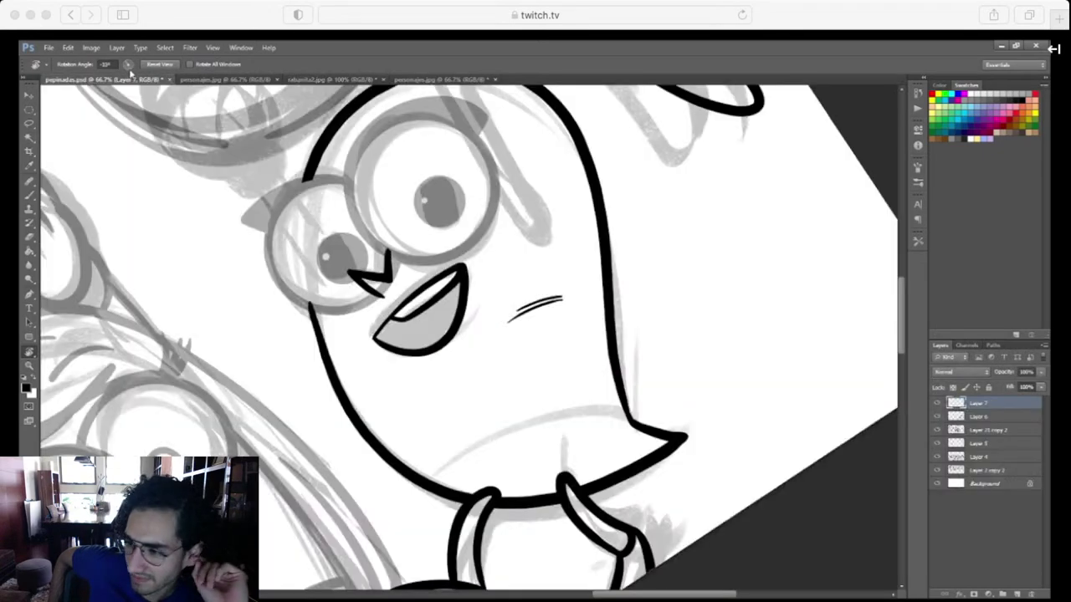
Ink two parallel curved lines across the body below the mouth to form the character's waistband
{"action": "key", "text": "ctrl+plus"}
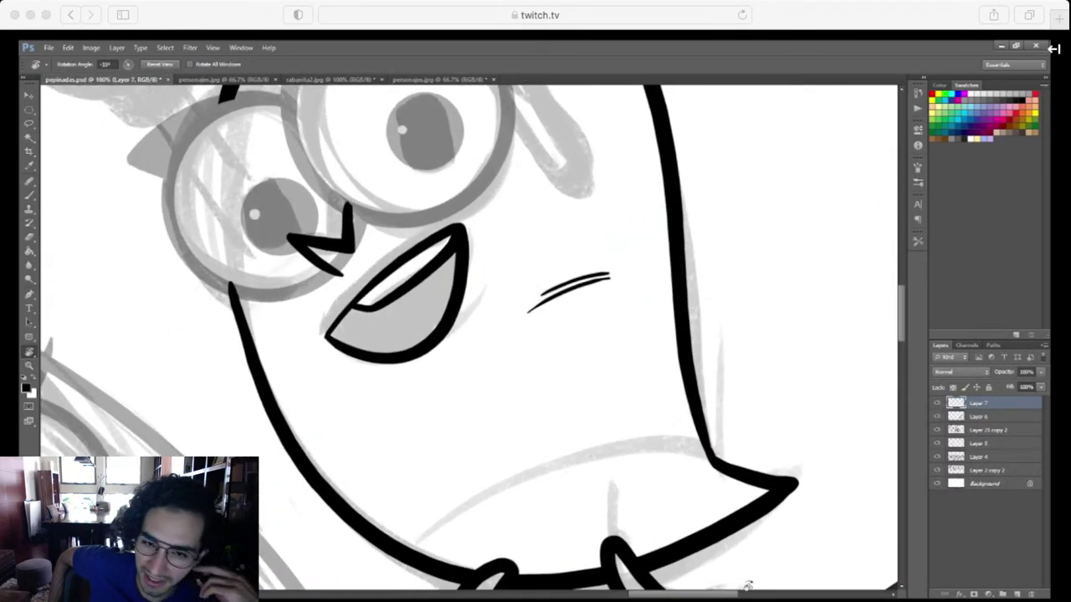
{"action": "left_click_drag", "start_coordinate": [716, 490], "coordinate": [760, 448]}
{"action": "key", "text": "b"}
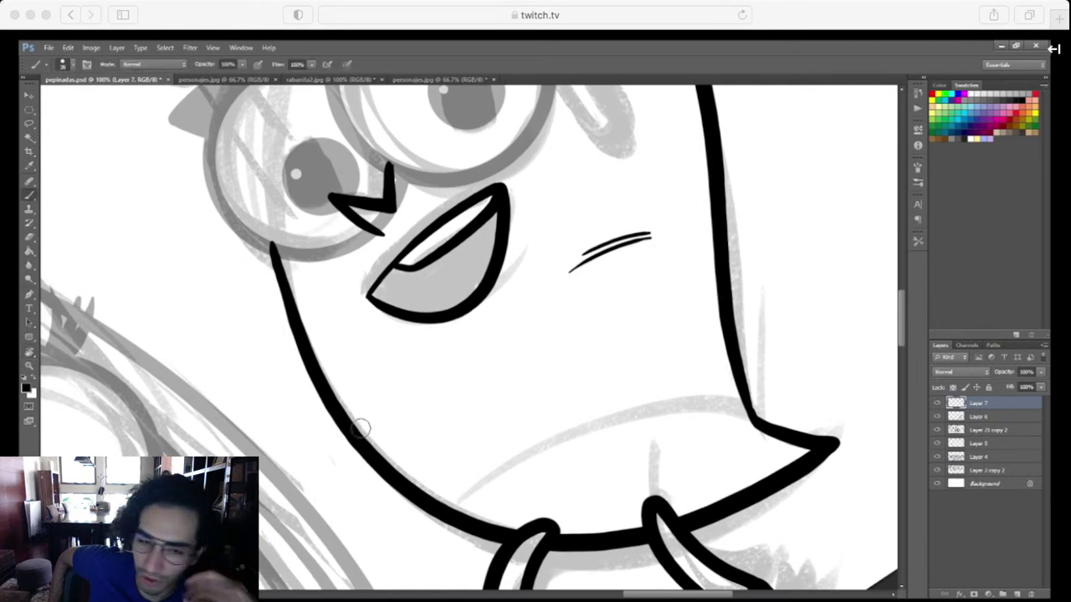
{"action": "mouse_move", "coordinate": [360, 429]}
{"action": "left_mouse_down"}
{"action": "mouse_move", "coordinate": [658, 272]}
{"action": "mouse_move", "coordinate": [716, 261]}
{"action": "left_mouse_up"}
{"action": "key", "text": "ctrl+z"}
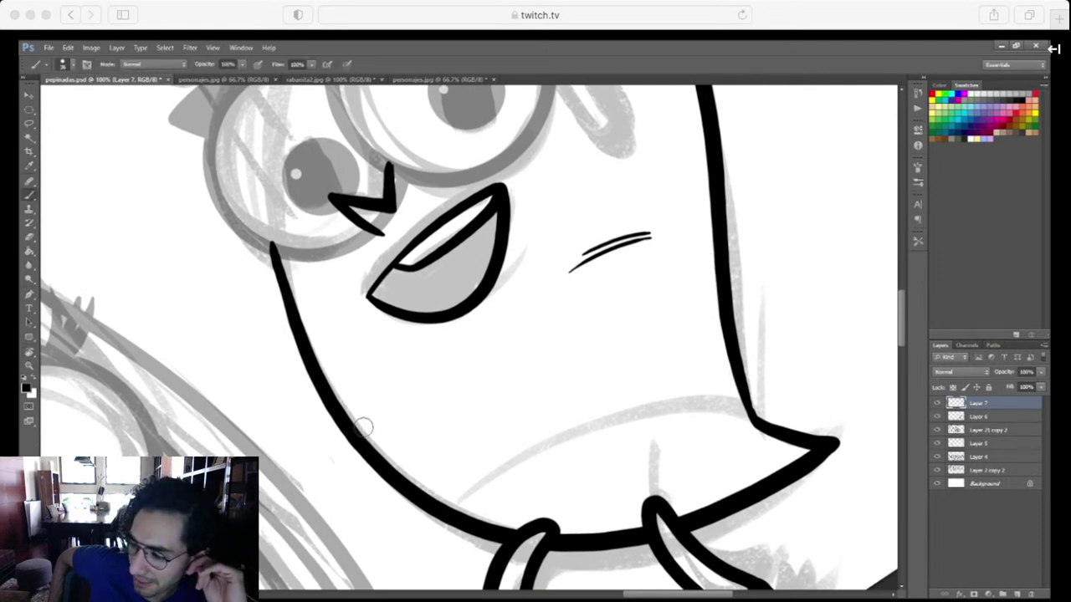
{"action": "mouse_move", "coordinate": [363, 429]}
{"action": "left_mouse_down"}
{"action": "mouse_move", "coordinate": [394, 398]}
{"action": "mouse_move", "coordinate": [639, 272]}
{"action": "mouse_move", "coordinate": [714, 263]}
{"action": "left_mouse_up"}
{"action": "key", "text": "ctrl+z"}
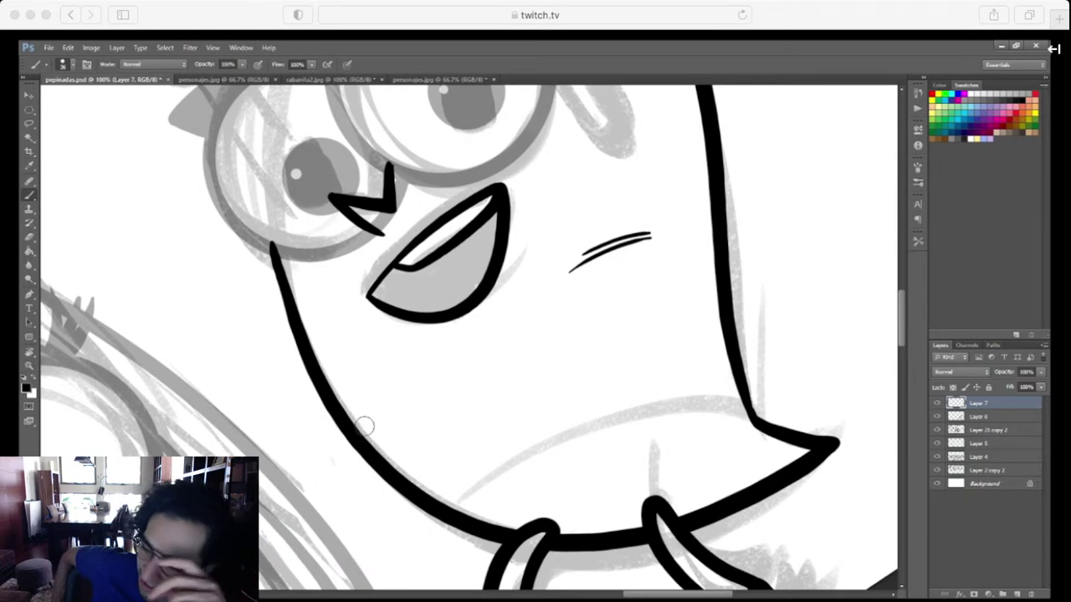
{"action": "mouse_move", "coordinate": [363, 430]}
{"action": "left_mouse_down"}
{"action": "mouse_move", "coordinate": [402, 390]}
{"action": "mouse_move", "coordinate": [604, 279]}
{"action": "mouse_move", "coordinate": [715, 252]}
{"action": "left_mouse_up"}
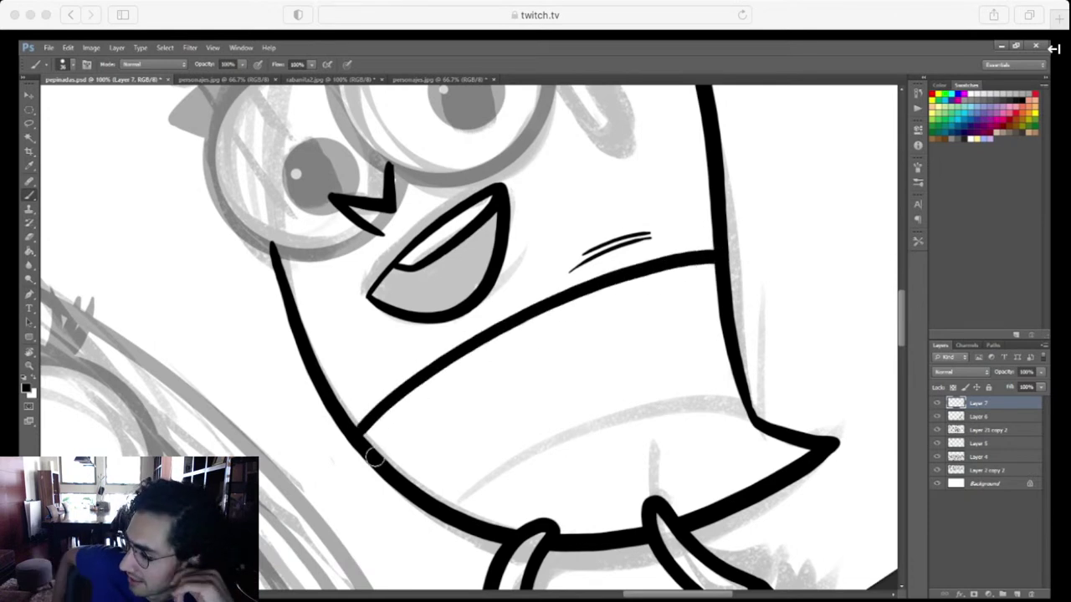
{"action": "mouse_move", "coordinate": [368, 444]}
{"action": "left_mouse_down"}
{"action": "mouse_move", "coordinate": [559, 328]}
{"action": "mouse_move", "coordinate": [718, 284]}
{"action": "left_mouse_up"}
Ink the curved line across the lower body, following the sketch from the lower outline to the pointed tail
{"action": "left_click_drag", "start_coordinate": [711, 421], "coordinate": [638, 402]}
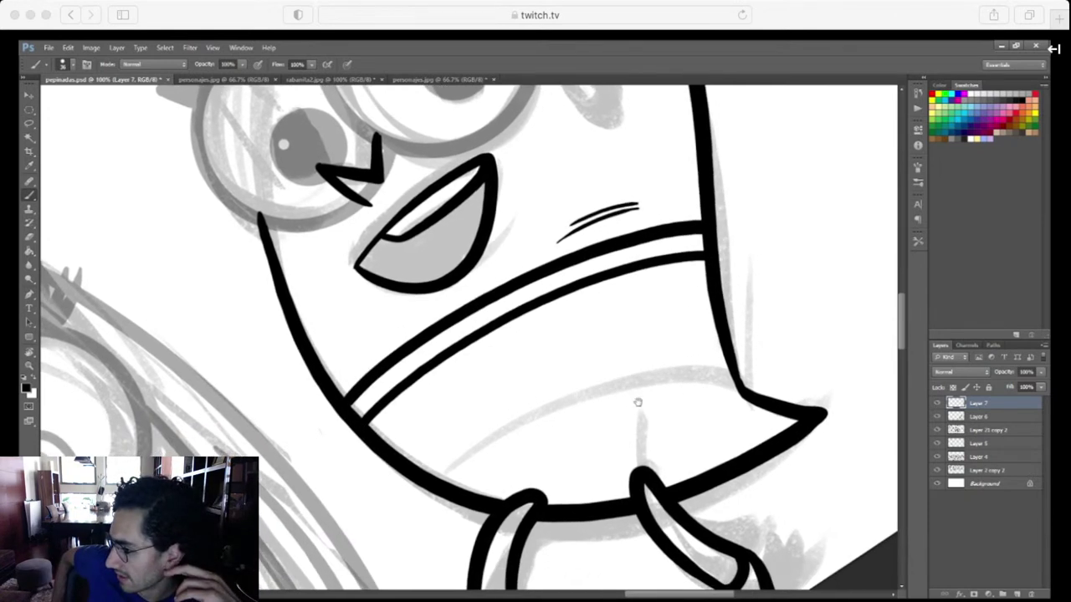
{"action": "mouse_move", "coordinate": [461, 486]}
{"action": "left_mouse_down"}
{"action": "mouse_move", "coordinate": [590, 404]}
{"action": "mouse_move", "coordinate": [736, 363]}
{"action": "left_mouse_up"}
{"action": "key", "text": "ctrl+z"}
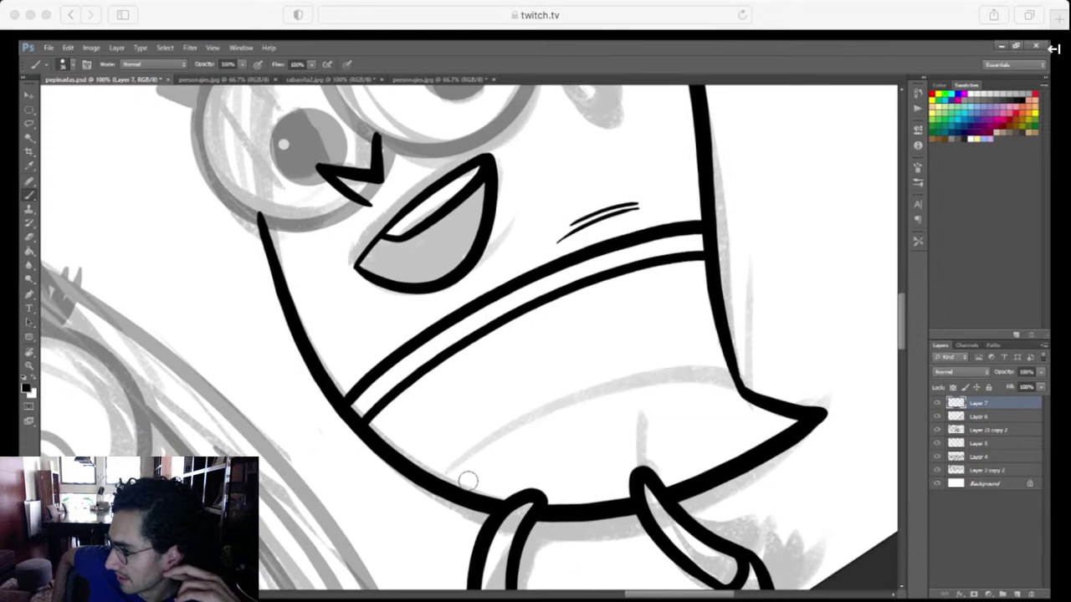
{"action": "mouse_move", "coordinate": [461, 484]}
{"action": "left_mouse_down"}
{"action": "mouse_move", "coordinate": [641, 379]}
{"action": "mouse_move", "coordinate": [730, 367]}
{"action": "left_mouse_up"}
{"action": "key", "text": "ctrl+z"}
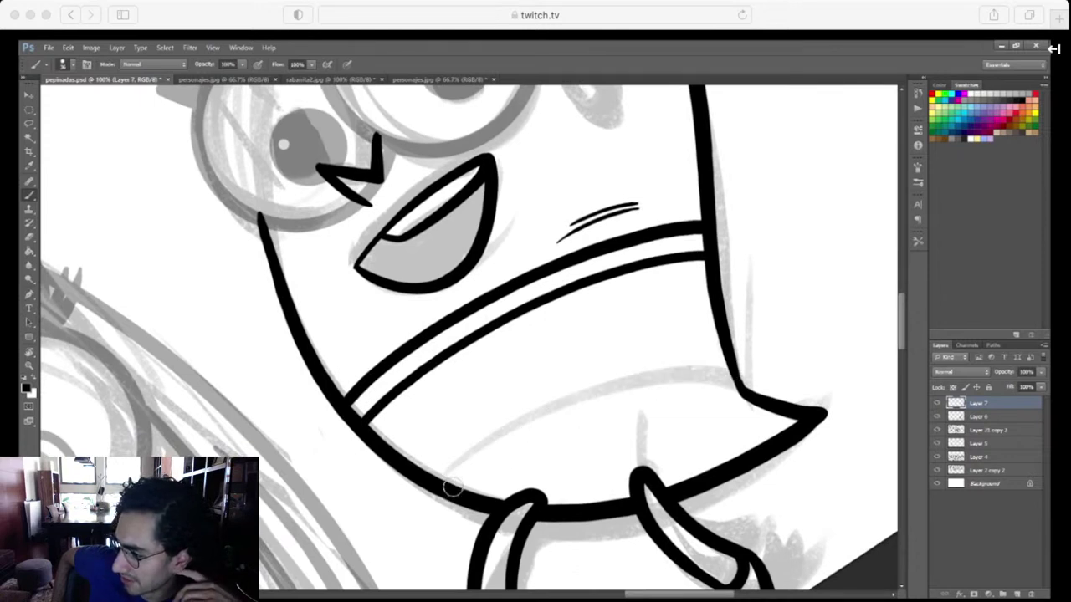
{"action": "mouse_move", "coordinate": [452, 489]}
{"action": "left_mouse_down"}
{"action": "mouse_move", "coordinate": [485, 456]}
{"action": "mouse_move", "coordinate": [635, 386]}
{"action": "mouse_move", "coordinate": [714, 372]}
{"action": "left_mouse_up"}
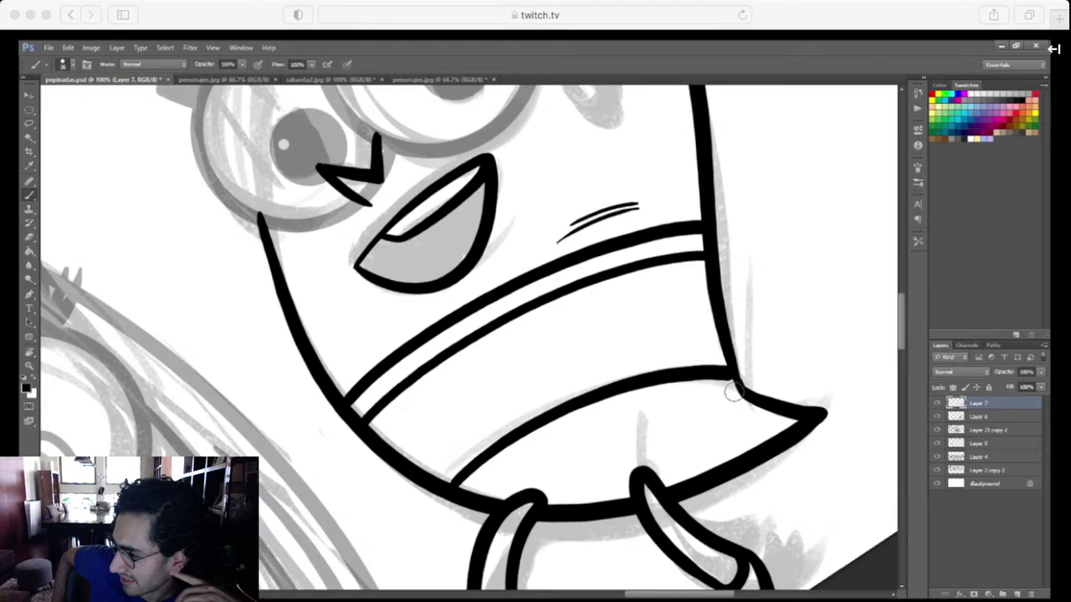
Add a new empty layer above the rightmost character's line art
{"action": "key", "text": "ctrl+minus"}
{"action": "key", "text": "ctrl+minus"}
{"action": "key", "text": "ctrl+minus"}
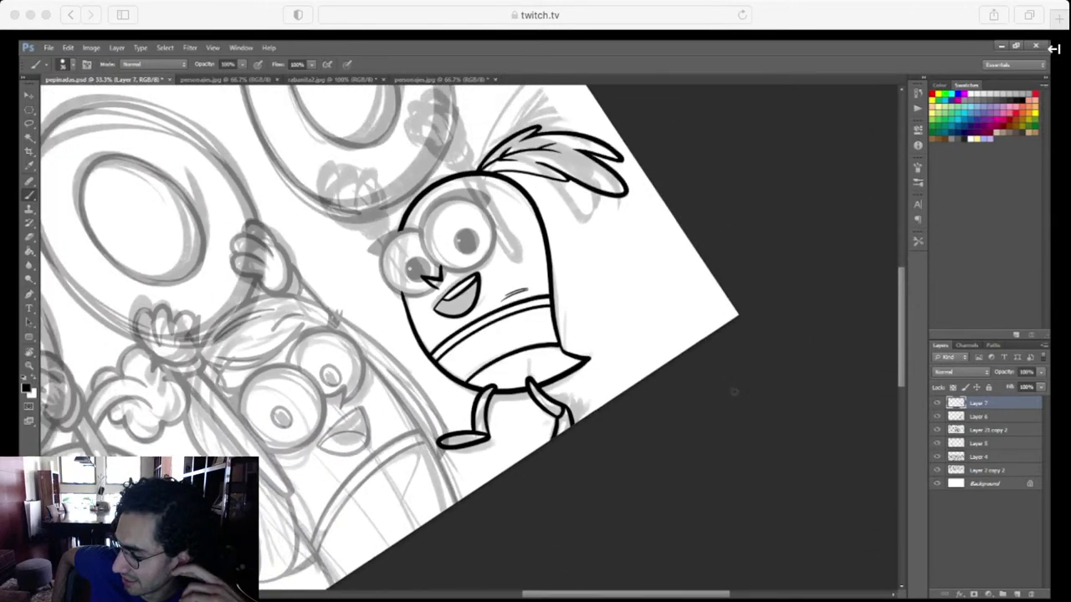
{"action": "left_click_drag", "start_coordinate": [720, 445], "coordinate": [707, 508]}
{"action": "key", "text": "r"}
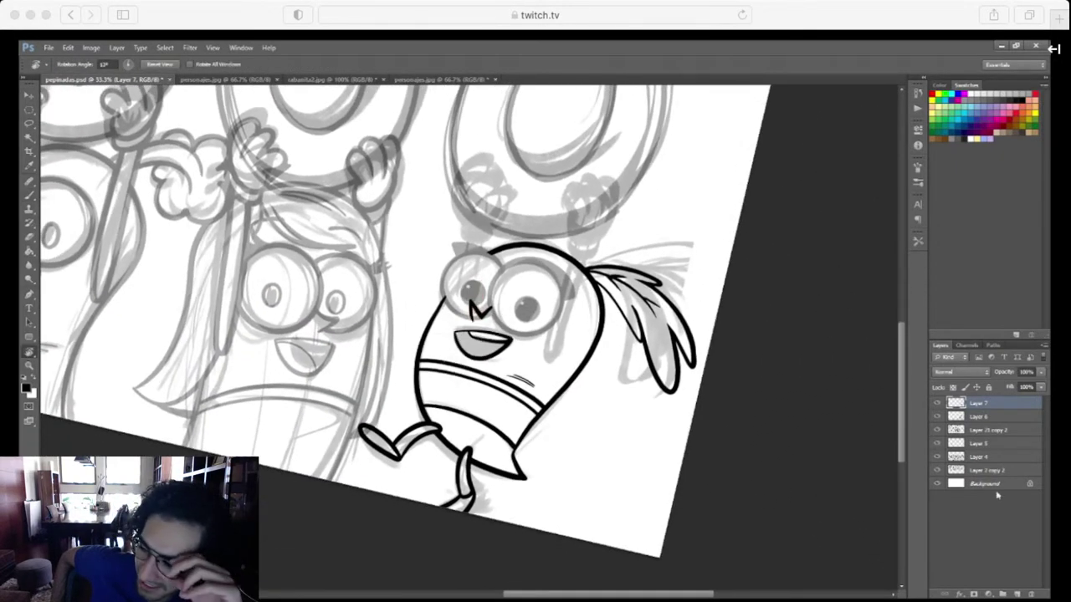
{"action": "left_click", "coordinate": [1017, 594]}
Rotate the canvas to suit the raised arm beside the larger eye and ink its two long parallel edges
{"action": "left_click_drag", "start_coordinate": [821, 482], "coordinate": [744, 569]}
{"action": "key", "text": "ctrl+plus"}
{"action": "key", "text": "ctrl+plus"}
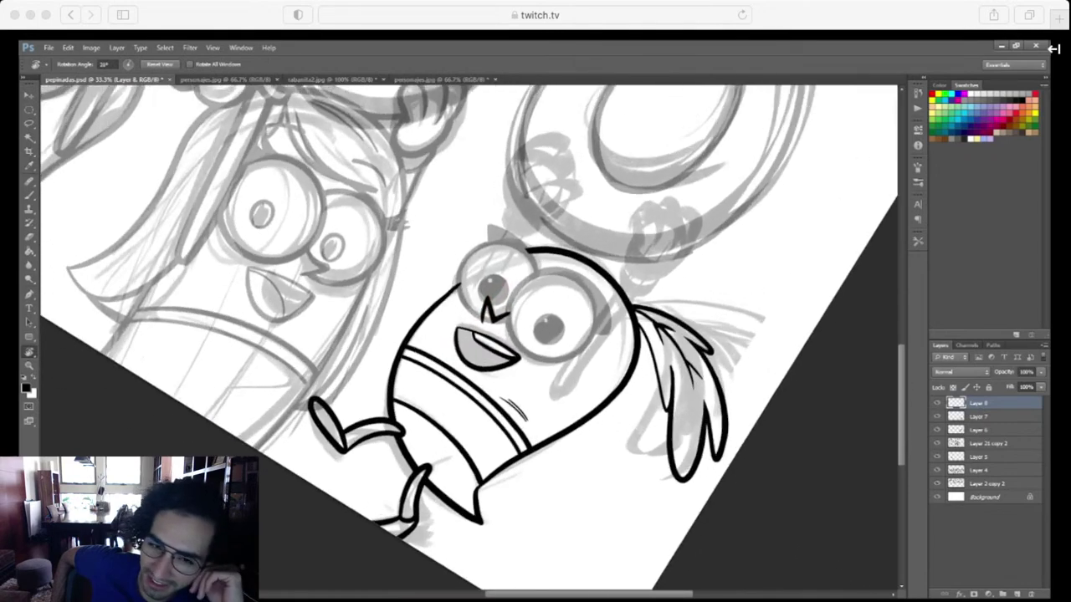
{"action": "left_click_drag", "start_coordinate": [775, 506], "coordinate": [634, 509]}
{"action": "left_click_drag", "start_coordinate": [633, 509], "coordinate": [592, 541]}
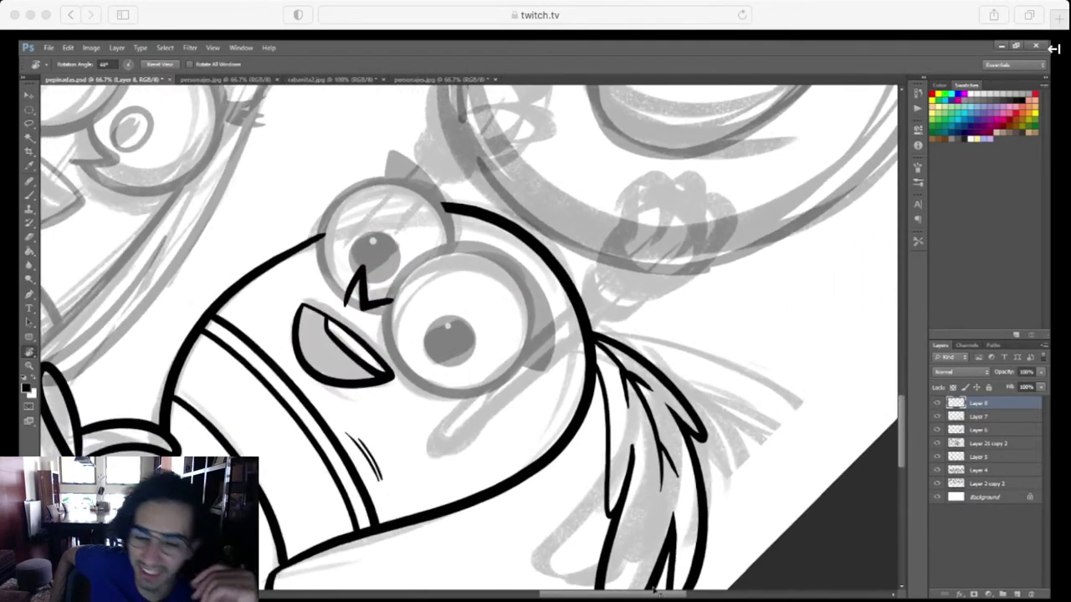
{"action": "key", "text": "ctrl+plus"}
{"action": "key", "text": "ctrl+plus"}
{"action": "key", "text": "b"}
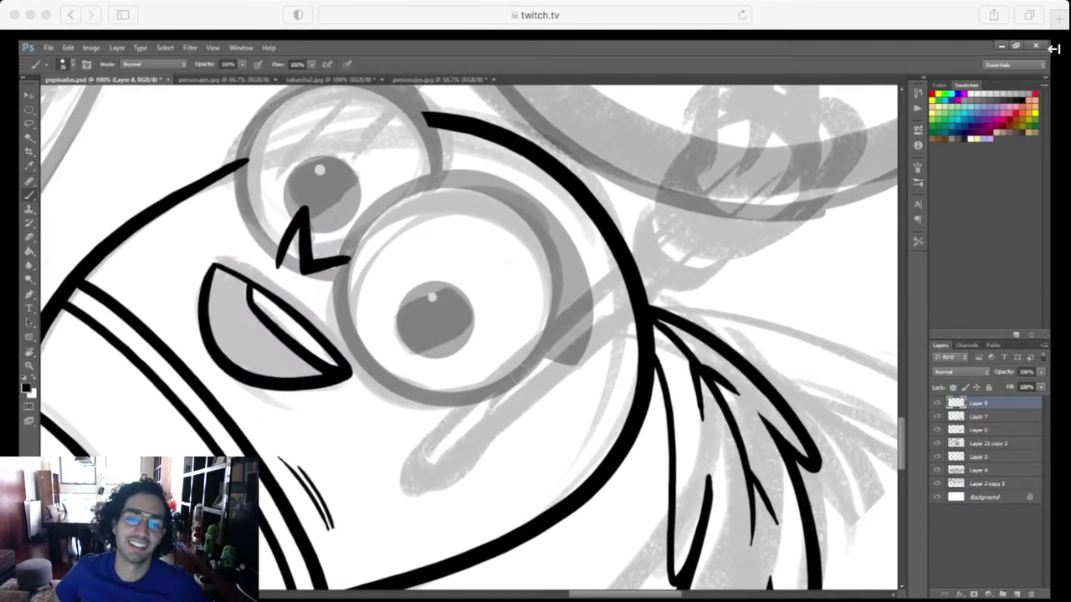
{"action": "left_click_drag", "start_coordinate": [416, 453], "coordinate": [657, 250]}
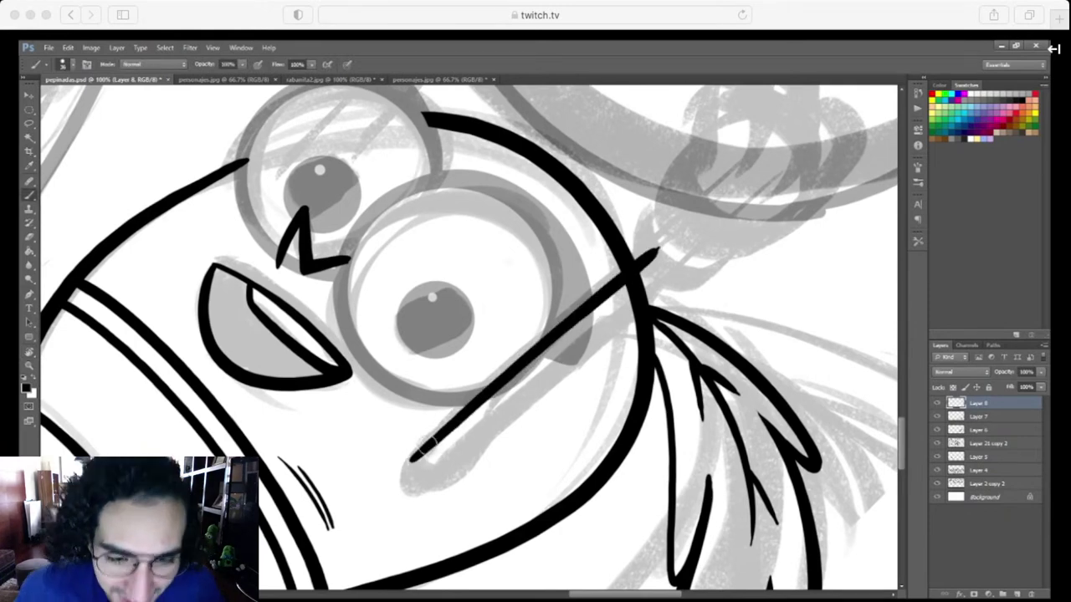
{"action": "mouse_move", "coordinate": [431, 443]}
{"action": "left_mouse_down"}
{"action": "mouse_move", "coordinate": [424, 484]}
{"action": "mouse_move", "coordinate": [686, 280]}
{"action": "mouse_move", "coordinate": [497, 391]}
{"action": "mouse_move", "coordinate": [649, 256]}
{"action": "left_mouse_up"}
Ink the rounded glove cuff at the end of the raised arm and the curved base of the palm above it
{"action": "left_click_drag", "start_coordinate": [654, 298], "coordinate": [576, 411]}
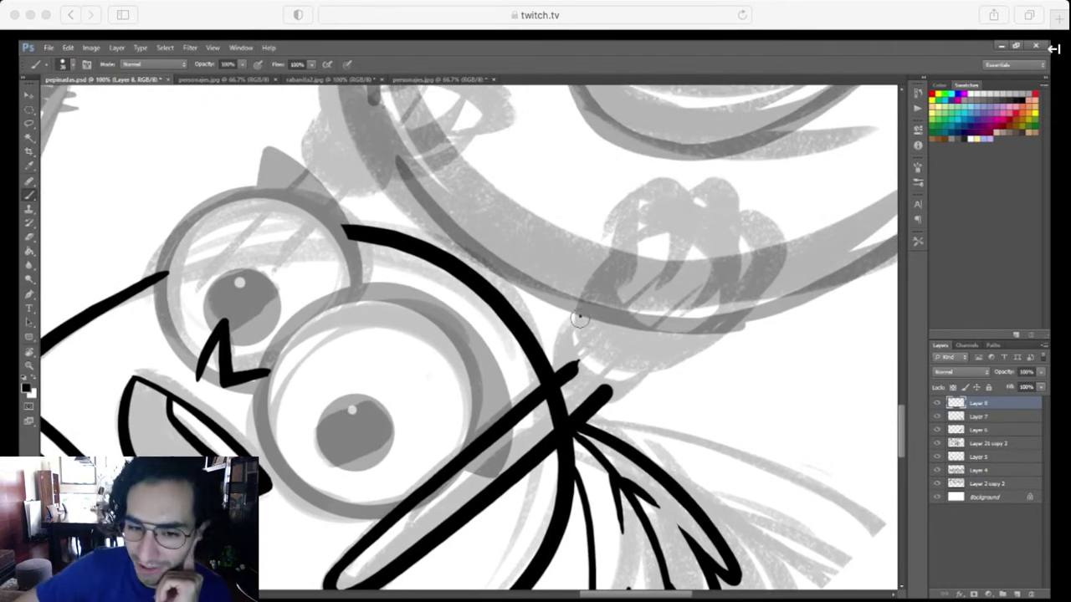
{"action": "mouse_move", "coordinate": [578, 318]}
{"action": "left_mouse_down"}
{"action": "mouse_move", "coordinate": [571, 346]}
{"action": "mouse_move", "coordinate": [587, 380]}
{"action": "mouse_move", "coordinate": [612, 388]}
{"action": "mouse_move", "coordinate": [661, 360]}
{"action": "left_mouse_up"}
{"action": "mouse_move", "coordinate": [603, 287]}
{"action": "left_mouse_down"}
{"action": "mouse_move", "coordinate": [575, 316]}
{"action": "mouse_move", "coordinate": [575, 396]}
{"action": "mouse_move", "coordinate": [669, 373]}
{"action": "mouse_move", "coordinate": [699, 343]}
{"action": "left_mouse_up"}
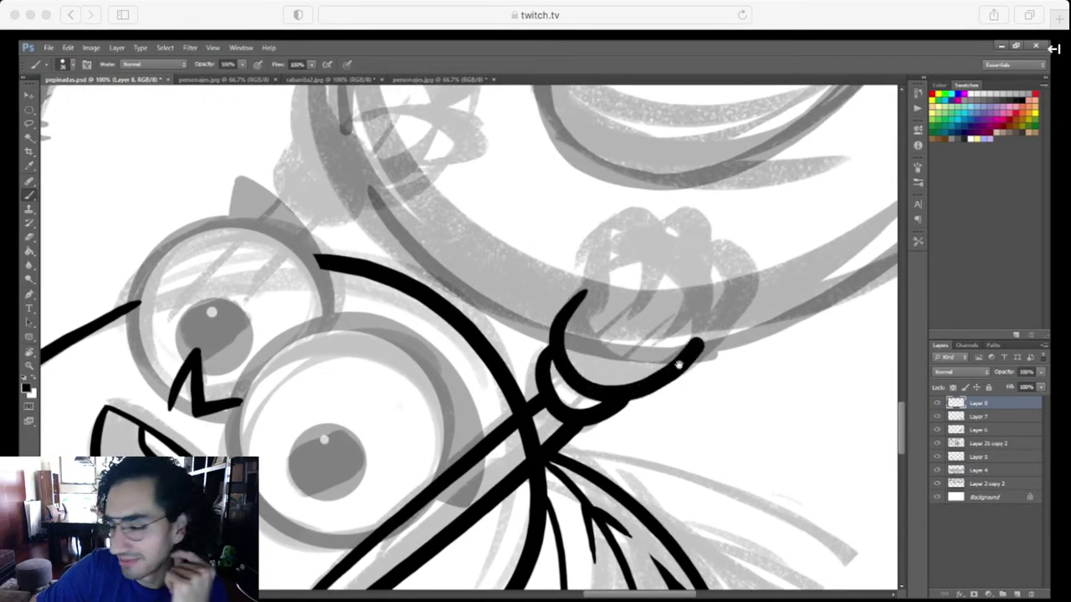
{"action": "left_click_drag", "start_coordinate": [656, 384], "coordinate": [644, 429]}
{"action": "mouse_move", "coordinate": [628, 350]}
{"action": "left_mouse_down"}
{"action": "mouse_move", "coordinate": [641, 280]}
{"action": "mouse_move", "coordinate": [582, 276]}
{"action": "left_mouse_up"}
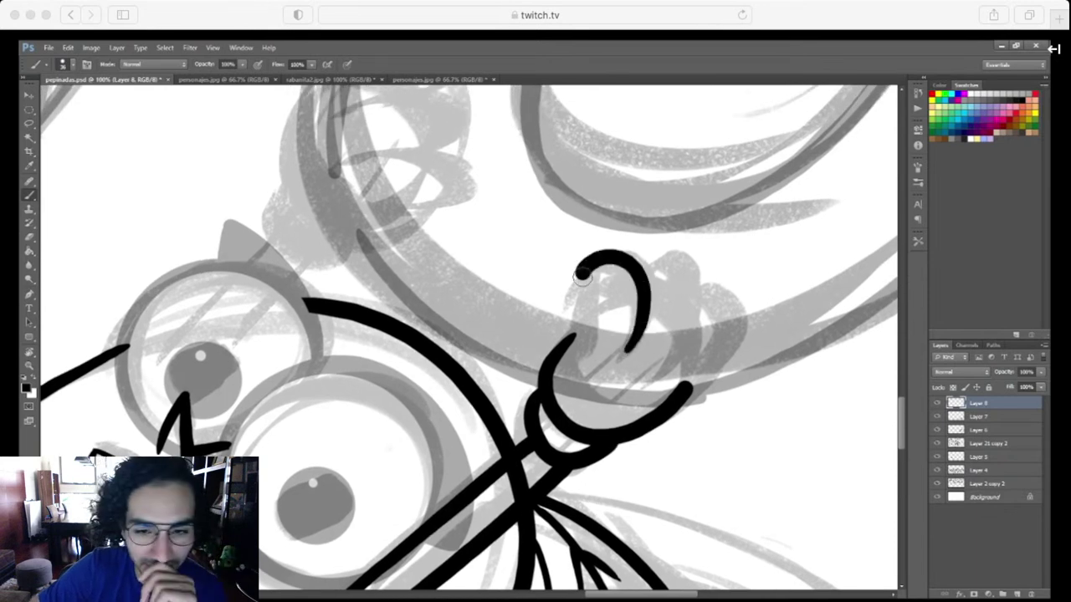
{"action": "key", "text": "ctrl+plus"}
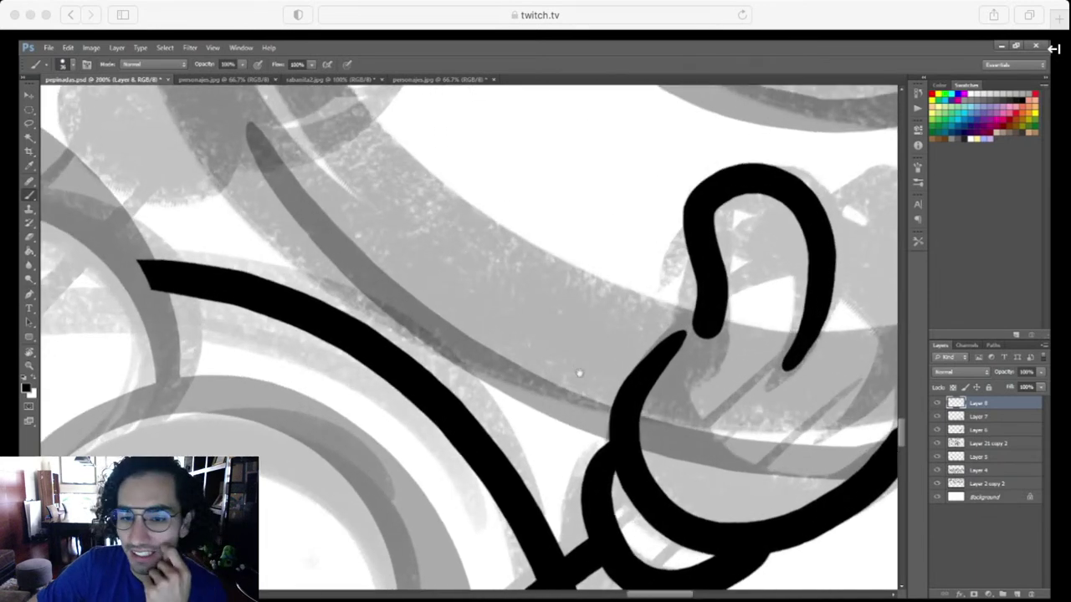
{"action": "left_click_drag", "start_coordinate": [769, 466], "coordinate": [564, 555]}
{"action": "key", "text": "ctrl+z"}
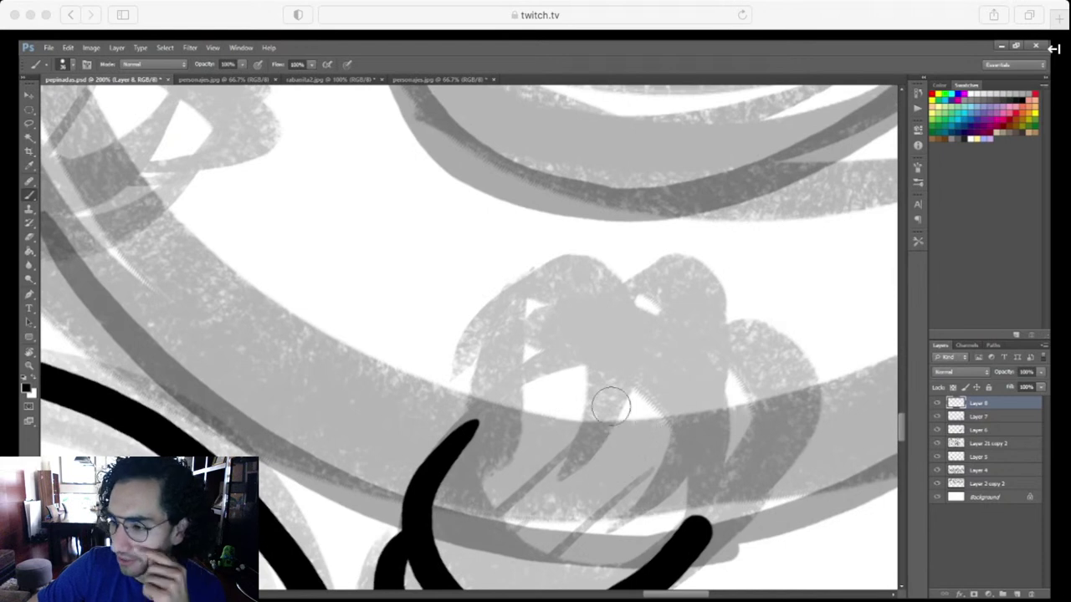
Ink the three rounded, overlapping fingers of the raised hand beside the larger eye, closing the outer one against the palm
{"action": "mouse_move", "coordinate": [582, 453]}
{"action": "left_mouse_down"}
{"action": "mouse_move", "coordinate": [561, 277]}
{"action": "mouse_move", "coordinate": [503, 294]}
{"action": "mouse_move", "coordinate": [506, 381]}
{"action": "mouse_move", "coordinate": [492, 424]}
{"action": "mouse_move", "coordinate": [443, 471]}
{"action": "mouse_move", "coordinate": [422, 527]}
{"action": "left_mouse_up"}
{"action": "mouse_move", "coordinate": [667, 473]}
{"action": "left_mouse_down"}
{"action": "mouse_move", "coordinate": [625, 456]}
{"action": "mouse_move", "coordinate": [646, 372]}
{"action": "mouse_move", "coordinate": [624, 262]}
{"action": "mouse_move", "coordinate": [575, 238]}
{"action": "mouse_move", "coordinate": [529, 276]}
{"action": "left_mouse_up"}
{"action": "scroll", "coordinate": [636, 398], "scroll_direction": "down", "scroll_amount": 4}
{"action": "scroll", "coordinate": [636, 397], "scroll_direction": "right", "scroll_amount": 3}
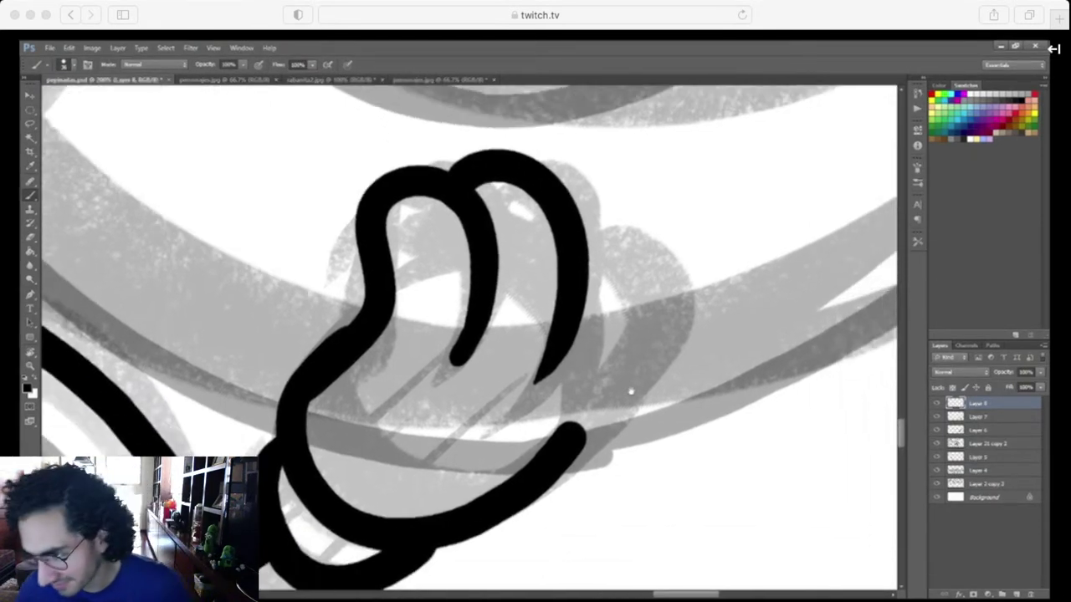
{"action": "mouse_move", "coordinate": [584, 431]}
{"action": "left_mouse_down"}
{"action": "mouse_move", "coordinate": [676, 345]}
{"action": "mouse_move", "coordinate": [578, 241]}
{"action": "left_mouse_up"}
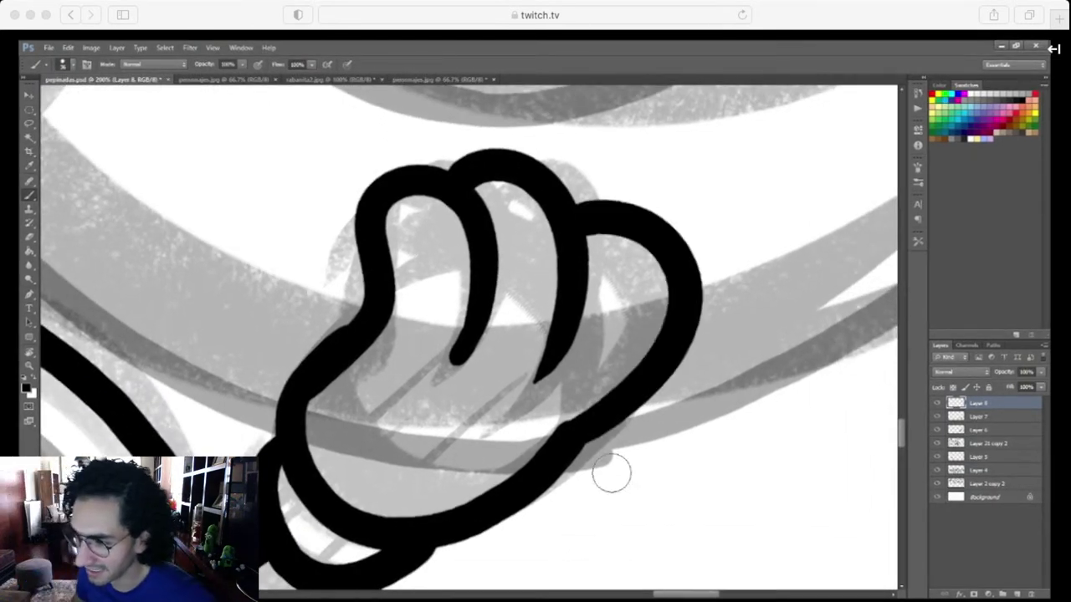
{"action": "key", "text": "ctrl+z"}
{"action": "mouse_move", "coordinate": [561, 437]}
{"action": "left_mouse_down"}
{"action": "mouse_move", "coordinate": [612, 389]}
{"action": "mouse_move", "coordinate": [646, 296]}
{"action": "mouse_move", "coordinate": [621, 228]}
{"action": "mouse_move", "coordinate": [576, 203]}
{"action": "left_mouse_up"}
{"action": "mouse_move", "coordinate": [568, 437]}
{"action": "left_mouse_down"}
{"action": "mouse_move", "coordinate": [642, 338]}
{"action": "mouse_move", "coordinate": [646, 270]}
{"action": "mouse_move", "coordinate": [606, 216]}
{"action": "mouse_move", "coordinate": [571, 202]}
{"action": "left_mouse_up"}
Ink the glove cuff, palm edge and lowest finger of the other raised hand, above the smaller eye
{"action": "left_click_drag", "start_coordinate": [645, 467], "coordinate": [686, 411]}
{"action": "mouse_move", "coordinate": [591, 452]}
{"action": "left_mouse_down"}
{"action": "mouse_move", "coordinate": [722, 494]}
{"action": "mouse_move", "coordinate": [783, 592]}
{"action": "left_mouse_up"}
{"action": "key", "text": "ctrl+minus"}
{"action": "key", "text": "ctrl+minus"}
{"action": "left_click_drag", "start_coordinate": [527, 516], "coordinate": [615, 572]}
{"action": "key", "text": "ctrl+plus"}
{"action": "key", "text": "ctrl+plus"}
{"action": "left_click_drag", "start_coordinate": [616, 413], "coordinate": [622, 443]}
{"action": "mouse_move", "coordinate": [448, 472]}
{"action": "left_mouse_down"}
{"action": "mouse_move", "coordinate": [514, 411]}
{"action": "mouse_move", "coordinate": [476, 419]}
{"action": "mouse_move", "coordinate": [555, 380]}
{"action": "mouse_move", "coordinate": [623, 288]}
{"action": "mouse_move", "coordinate": [435, 328]}
{"action": "left_mouse_up"}
{"action": "left_click_drag", "start_coordinate": [572, 335], "coordinate": [576, 458]}
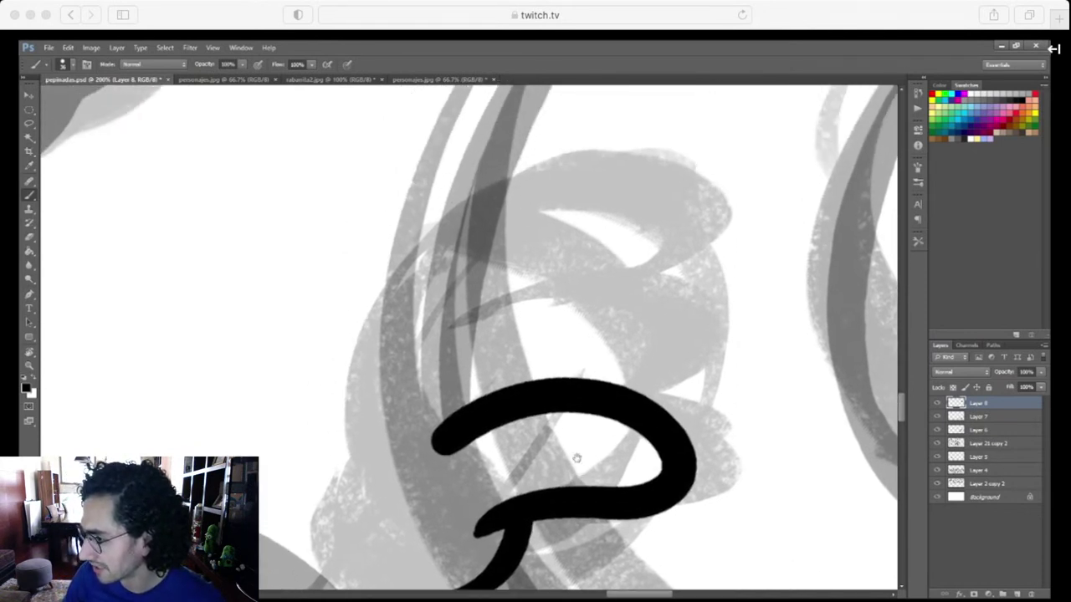
Ink the two remaining curled fingers and the long outer edge of the hand above the smaller eye
{"action": "mouse_move", "coordinate": [414, 383]}
{"action": "left_mouse_down"}
{"action": "mouse_move", "coordinate": [610, 279]}
{"action": "mouse_move", "coordinate": [652, 393]}
{"action": "mouse_move", "coordinate": [581, 390]}
{"action": "mouse_move", "coordinate": [638, 410]}
{"action": "left_mouse_up"}
{"action": "mouse_move", "coordinate": [391, 520]}
{"action": "left_mouse_down"}
{"action": "mouse_move", "coordinate": [411, 375]}
{"action": "mouse_move", "coordinate": [466, 272]}
{"action": "mouse_move", "coordinate": [657, 182]}
{"action": "mouse_move", "coordinate": [670, 266]}
{"action": "mouse_move", "coordinate": [527, 318]}
{"action": "left_mouse_up"}
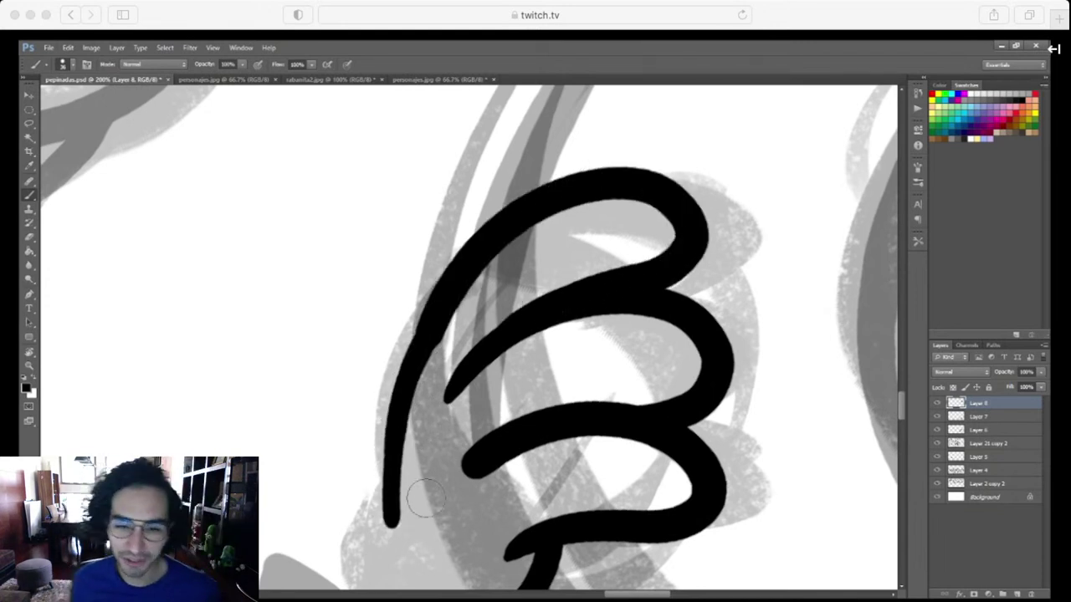
{"action": "mouse_move", "coordinate": [401, 500]}
{"action": "left_mouse_down"}
{"action": "mouse_move", "coordinate": [516, 343]}
{"action": "mouse_move", "coordinate": [576, 443]}
{"action": "mouse_move", "coordinate": [605, 463]}
{"action": "left_mouse_up"}
{"action": "key", "text": "ctrl+z"}
{"action": "mouse_move", "coordinate": [519, 318]}
{"action": "left_mouse_down"}
{"action": "mouse_move", "coordinate": [557, 426]}
{"action": "mouse_move", "coordinate": [615, 456]}
{"action": "mouse_move", "coordinate": [475, 383]}
{"action": "mouse_move", "coordinate": [548, 497]}
{"action": "mouse_move", "coordinate": [632, 456]}
{"action": "mouse_move", "coordinate": [614, 477]}
{"action": "mouse_move", "coordinate": [627, 457]}
{"action": "mouse_move", "coordinate": [645, 512]}
{"action": "mouse_move", "coordinate": [682, 355]}
{"action": "mouse_move", "coordinate": [680, 522]}
{"action": "left_mouse_up"}
Lasso the inked hand above the smaller eye, scale it down slightly, reposition it over the sketch and deselect it
{"action": "key", "text": "r"}
{"action": "key", "text": "ctrl+minus"}
{"action": "key", "text": "ctrl+minus"}
{"action": "key", "text": "ctrl+minus"}
{"action": "key", "text": "ctrl+minus"}
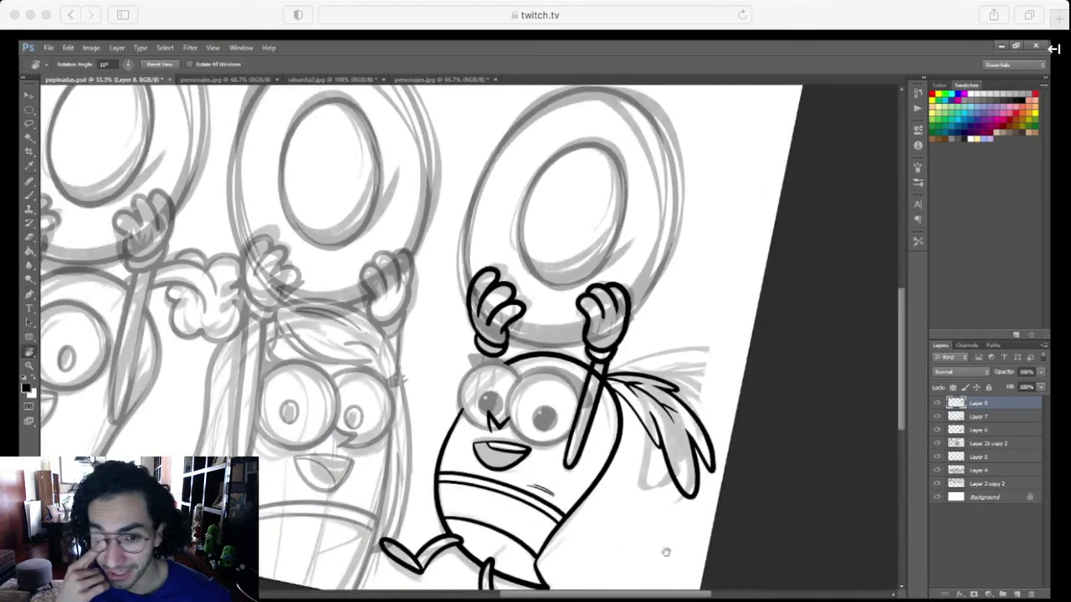
{"action": "left_click_drag", "start_coordinate": [692, 430], "coordinate": [702, 383]}
{"action": "key", "text": "l"}
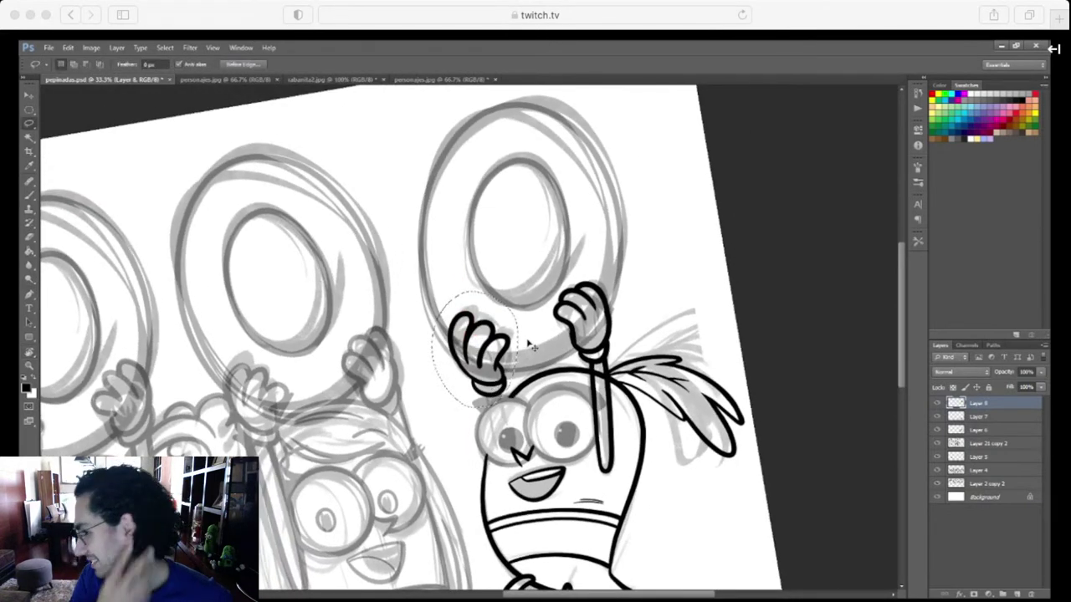
{"action": "key", "text": "ctrl+t"}
{"action": "left_click_drag", "start_coordinate": [511, 285], "coordinate": [506, 299]}
{"action": "left_click_drag", "start_coordinate": [476, 356], "coordinate": [486, 348]}
{"action": "key", "text": "Return"}
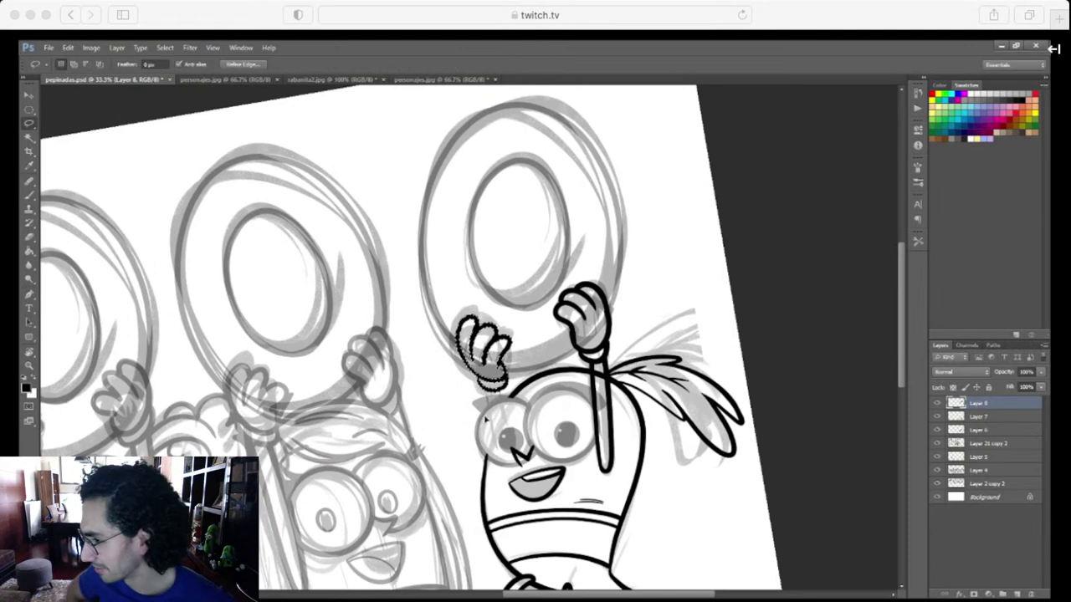
{"action": "key", "text": "ctrl+d"}
{"action": "key", "text": "ctrl+plus"}
{"action": "key", "text": "ctrl+plus"}
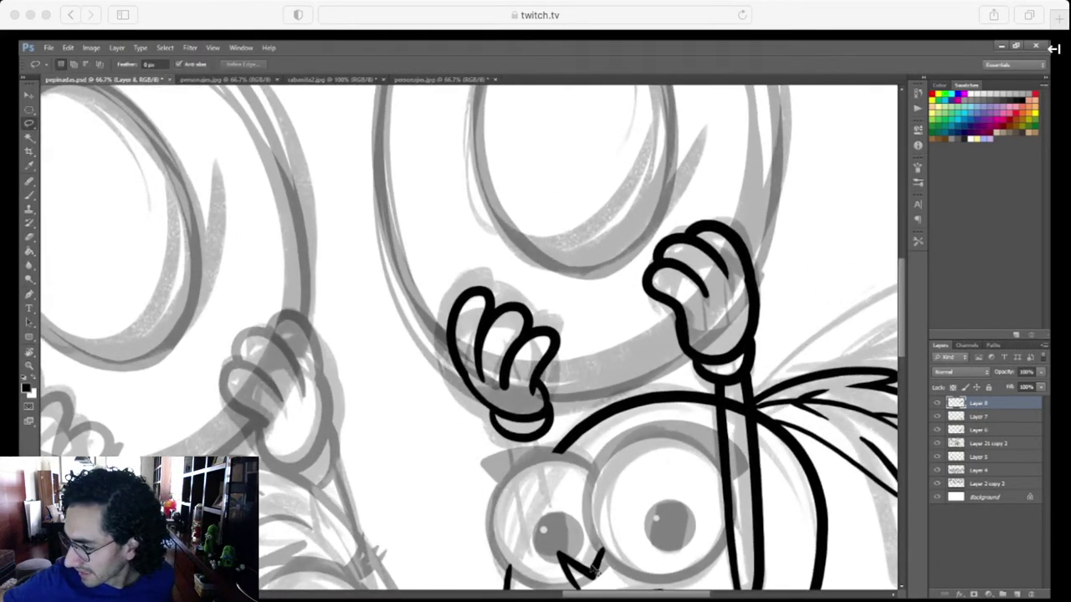
Ink the two short arm lines below the rightmost character's open hand, down toward its head
{"action": "key", "text": "ctrl+plus"}
{"action": "left_click_drag", "start_coordinate": [624, 493], "coordinate": [554, 413]}
{"action": "key", "text": "b"}
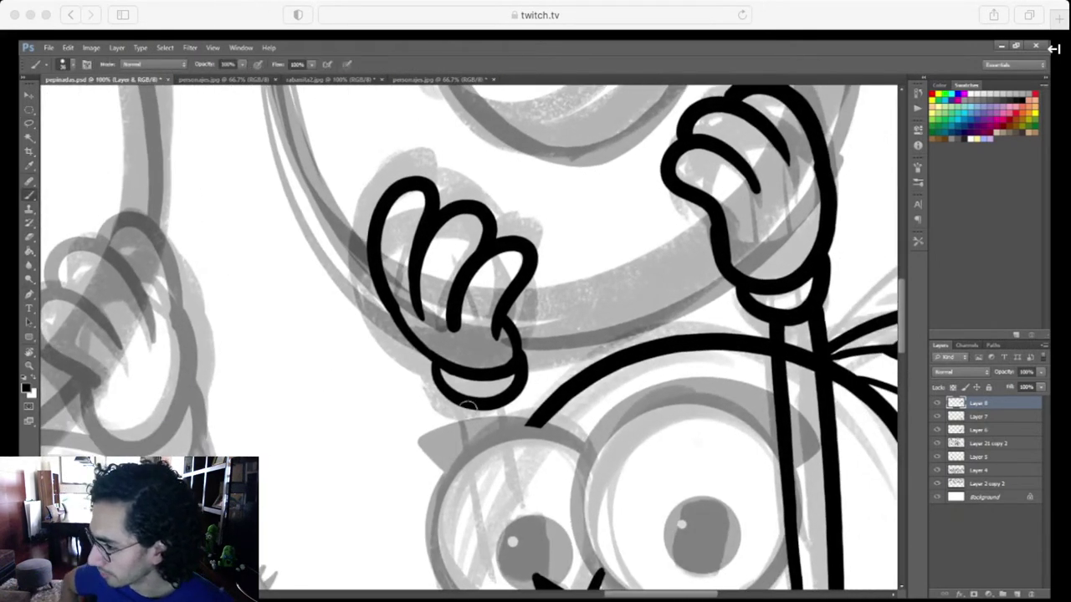
{"action": "left_click_drag", "start_coordinate": [456, 400], "coordinate": [462, 435]}
{"action": "left_click_drag", "start_coordinate": [525, 422], "coordinate": [514, 393]}
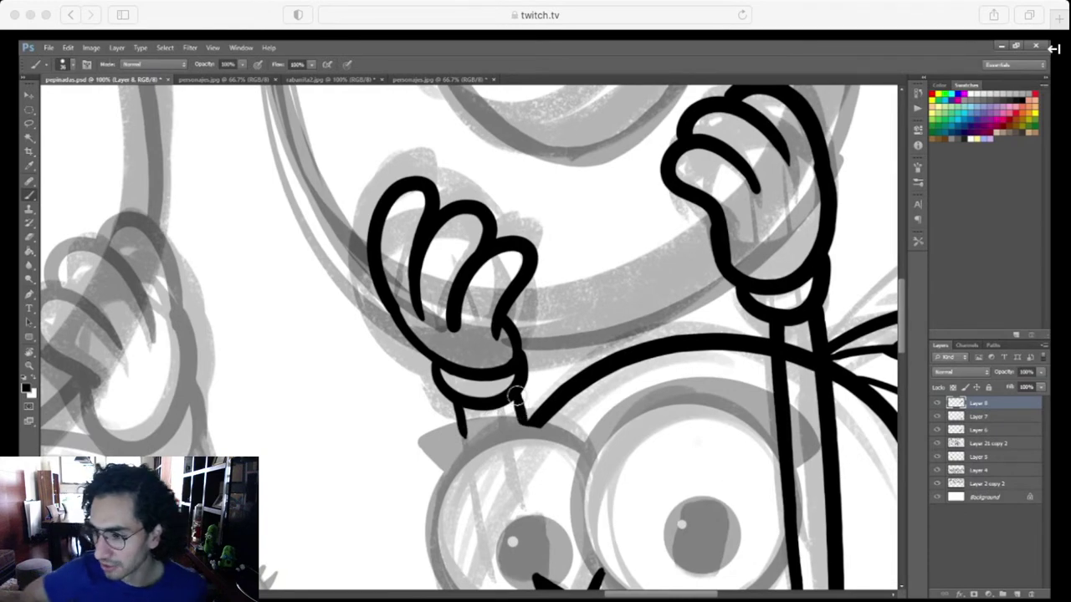
Straighten the canvas rotation, toggle the top line-art layers to check their contents, and merge Layer 7 with Layer 8
{"action": "key", "text": "ctrl+minus"}
{"action": "key", "text": "ctrl+minus"}
{"action": "key", "text": "ctrl+minus"}
{"action": "key", "text": "ctrl+minus"}
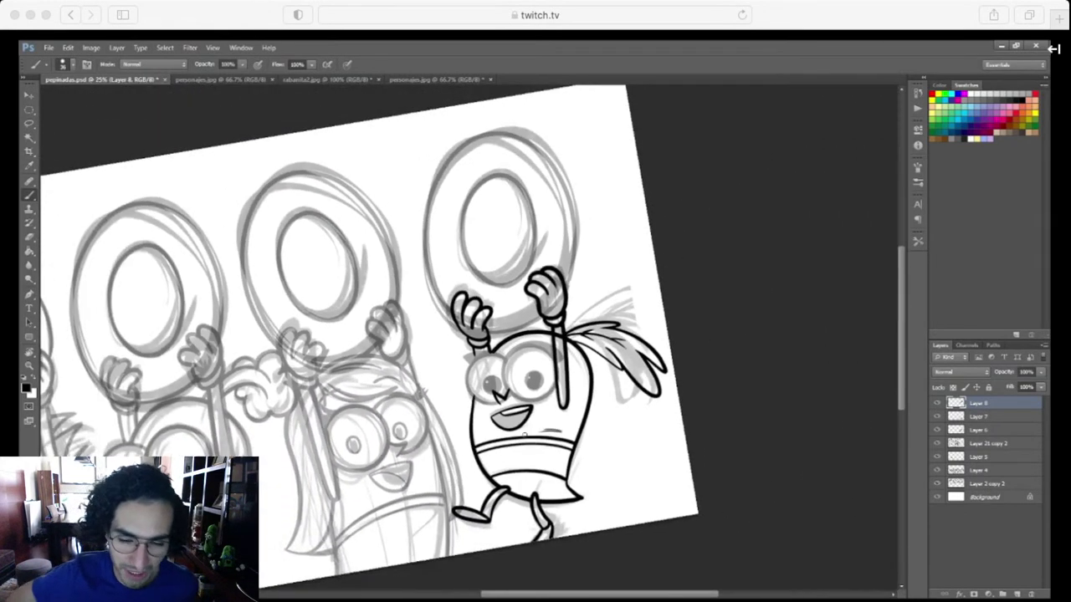
{"action": "mouse_move", "coordinate": [763, 446]}
{"action": "left_mouse_down"}
{"action": "mouse_move", "coordinate": [772, 446]}
{"action": "mouse_move", "coordinate": [766, 464]}
{"action": "left_mouse_up"}
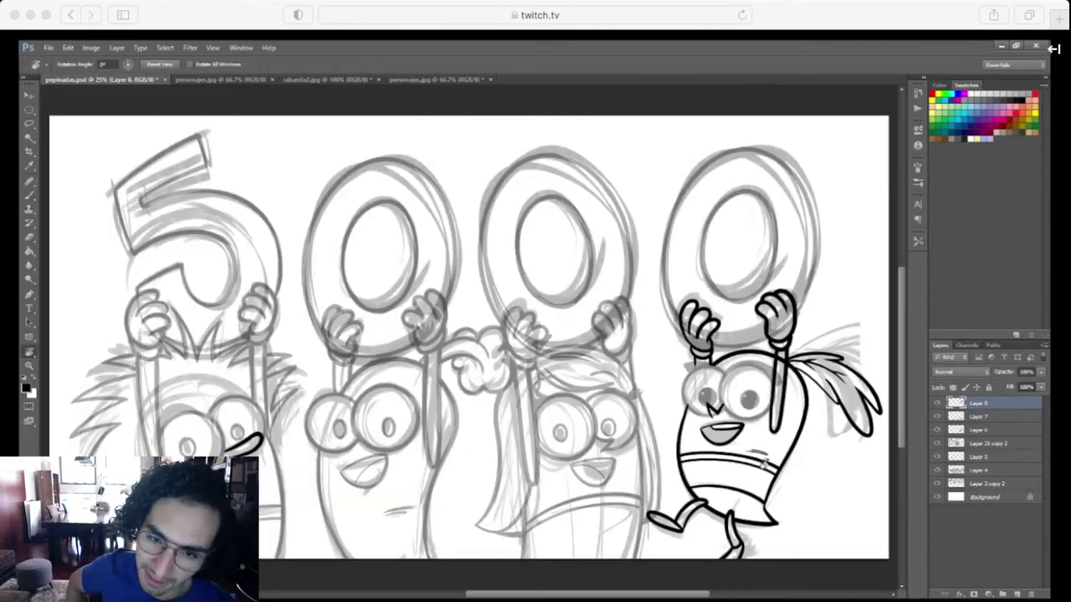
{"action": "left_click", "coordinate": [988, 417]}
{"action": "left_click", "coordinate": [951, 405]}
{"action": "left_click", "coordinate": [938, 405]}
{"action": "left_click", "coordinate": [937, 405]}
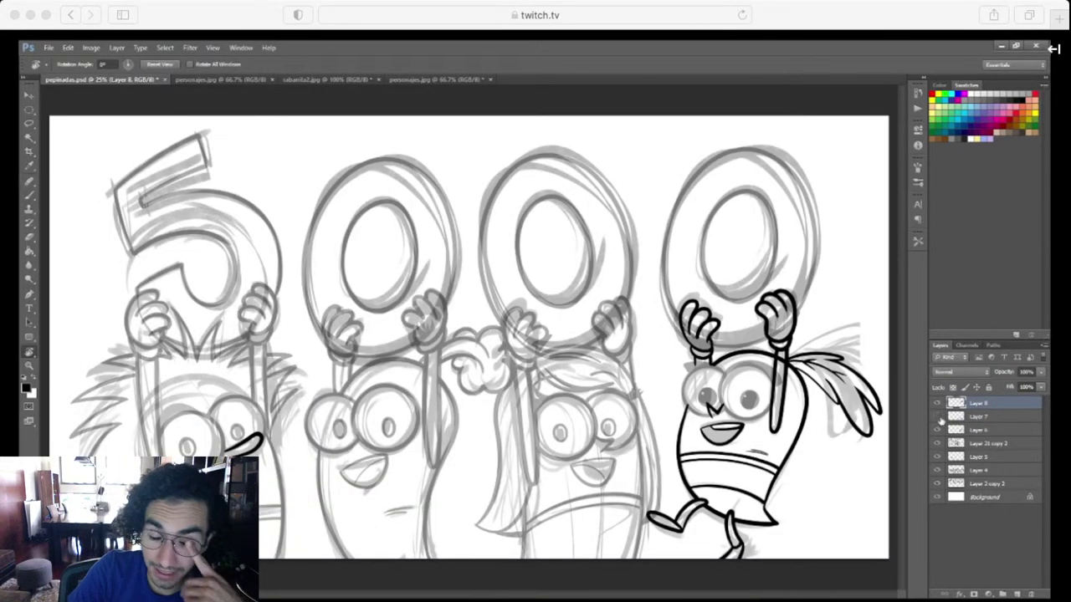
{"action": "left_click", "coordinate": [938, 417]}
{"action": "left_click", "coordinate": [938, 418]}
{"action": "left_click", "coordinate": [980, 418], "text": "shift"}
{"action": "key", "text": "ctrl+e"}
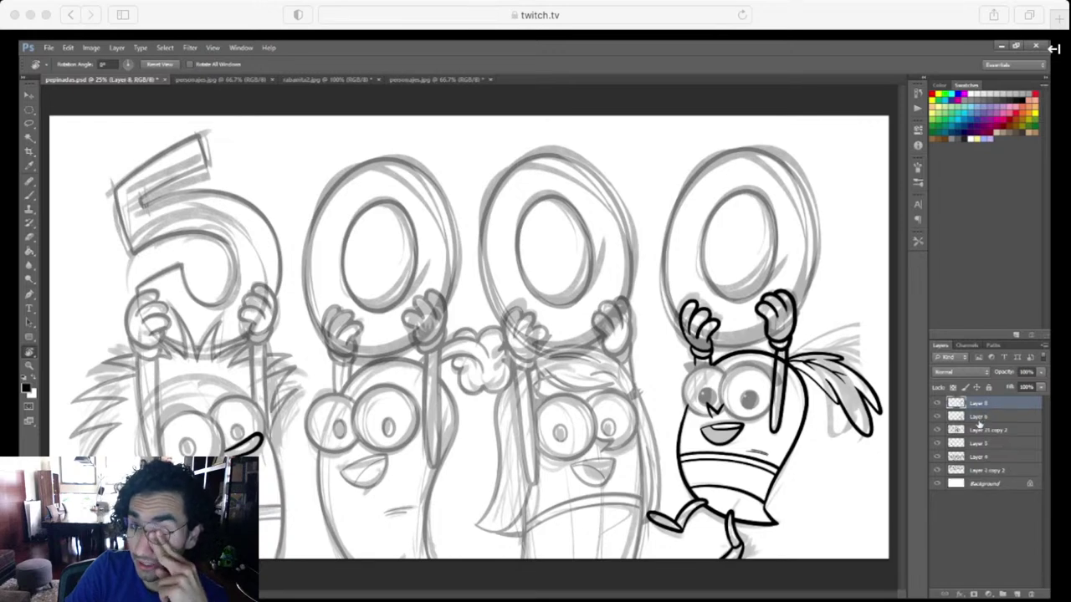
Set the Layer 21 copy 2 line art to 100% opacity and merge it with Layer 6 and Layer 8
{"action": "left_click", "coordinate": [938, 416]}
{"action": "left_click", "coordinate": [938, 416]}
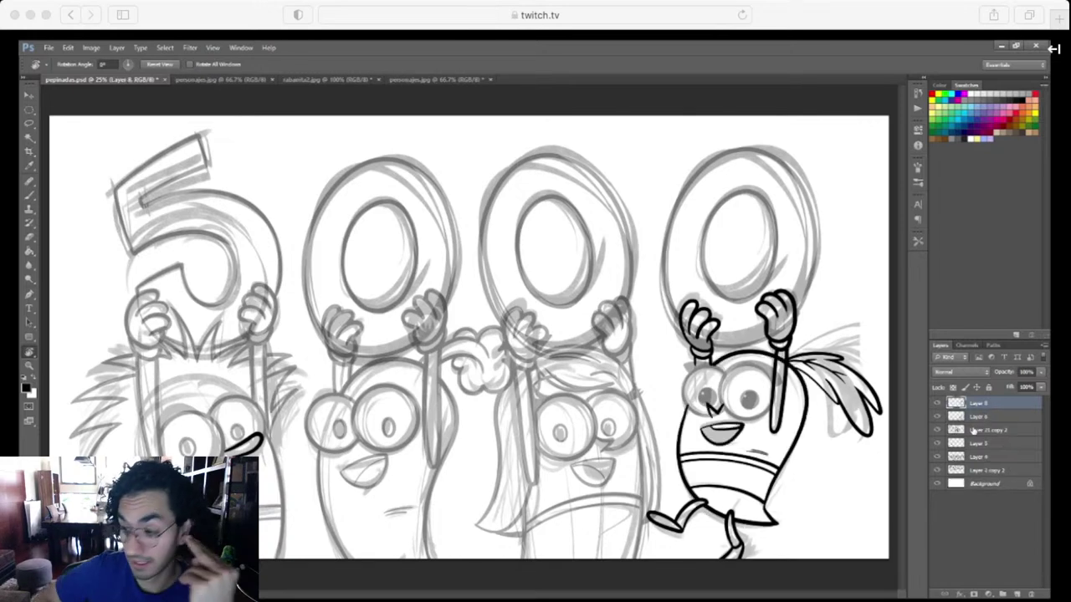
{"action": "left_click", "coordinate": [983, 430]}
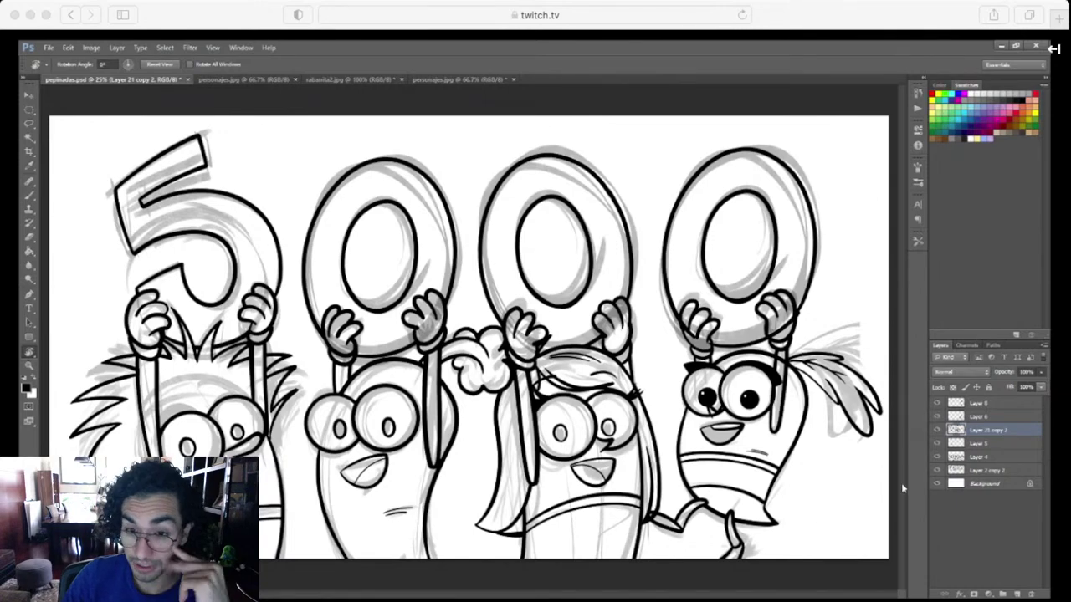
{"action": "key", "text": "z"}
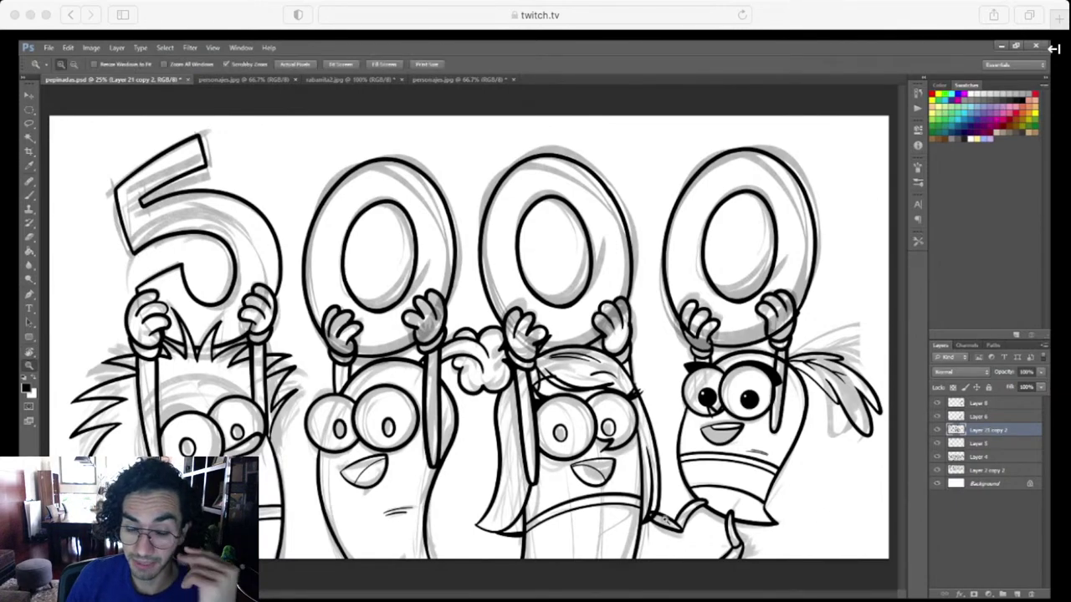
{"action": "left_click_drag", "start_coordinate": [674, 517], "coordinate": [674, 517]}
{"action": "key", "text": "e"}
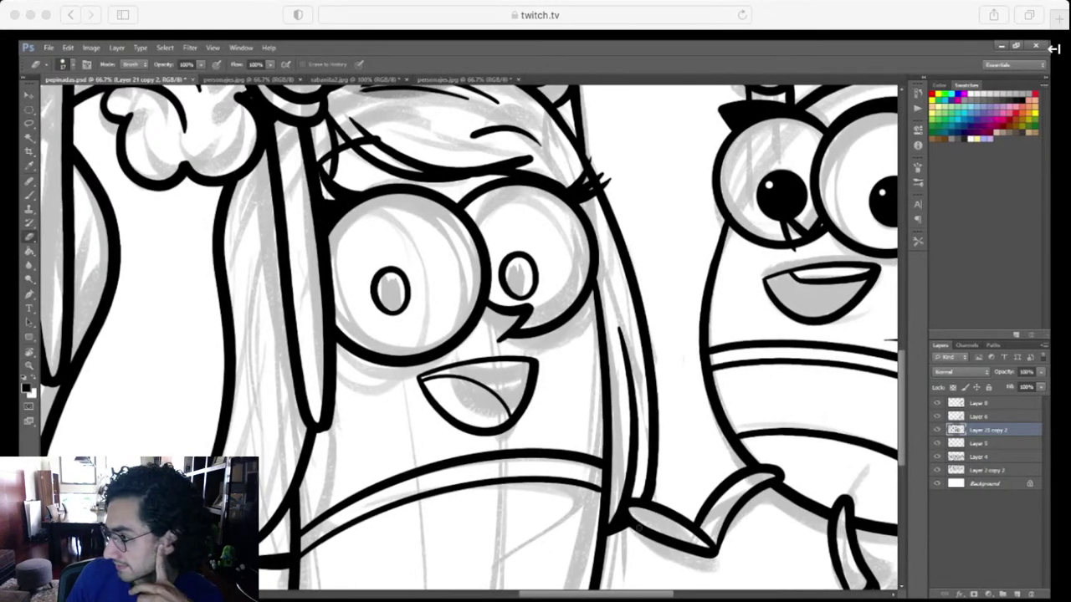
{"action": "scroll", "coordinate": [649, 549], "scroll_direction": "down", "scroll_amount": 3}
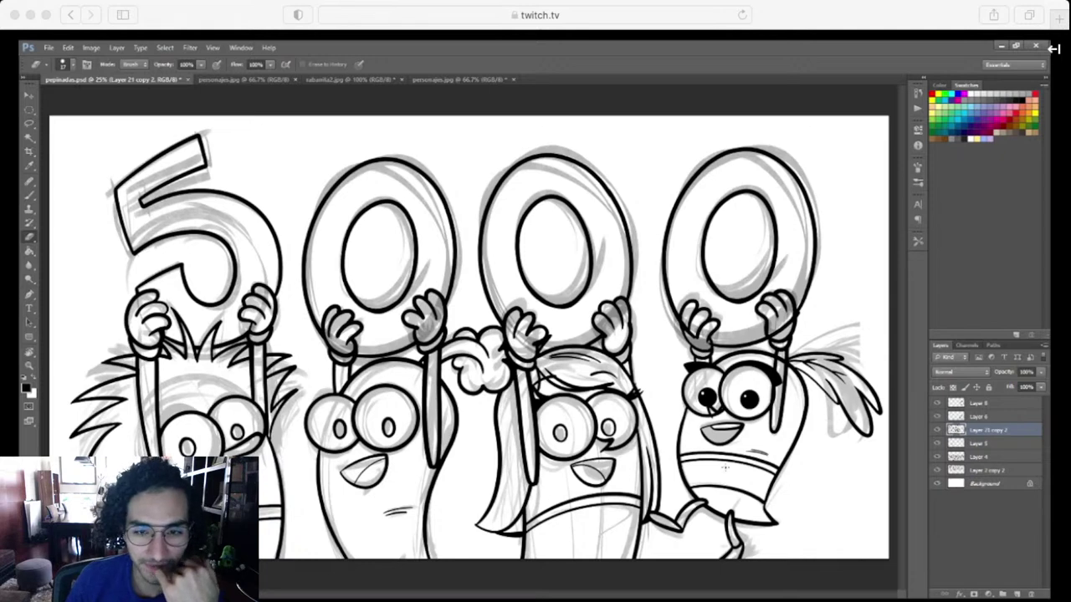
{"action": "left_click", "coordinate": [983, 403], "text": "shift"}
{"action": "key", "text": "ctrl+e"}
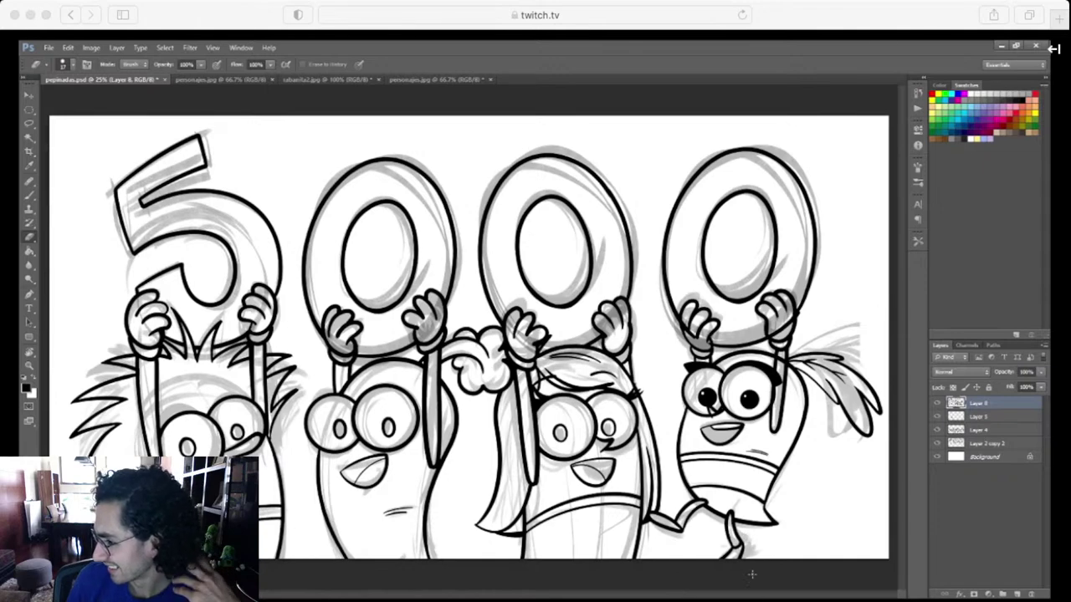
On a new layer, ink a long curved line on the long-haired character from the hair across the smaller eye to the waistband
{"action": "left_click", "coordinate": [1019, 592]}
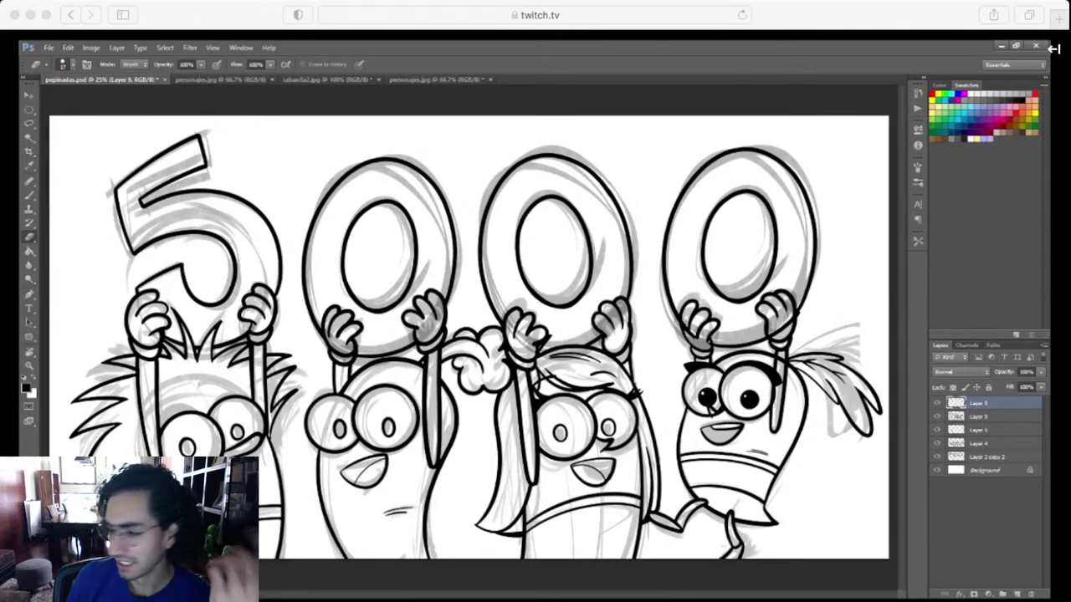
{"action": "key", "text": "ctrl+plus"}
{"action": "key", "text": "ctrl+plus"}
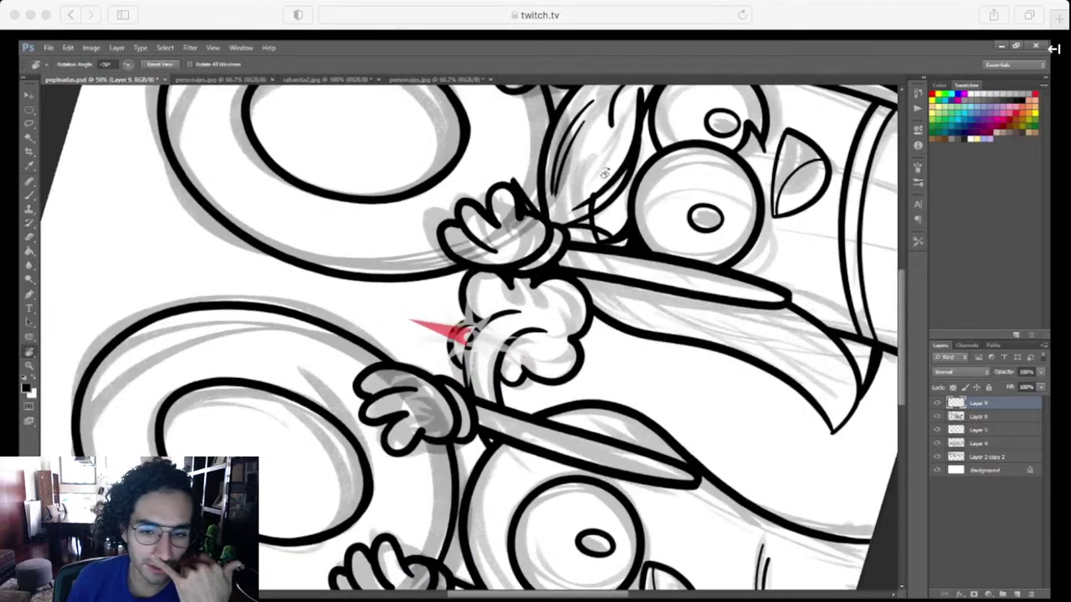
{"action": "left_click_drag", "start_coordinate": [604, 174], "coordinate": [464, 124]}
{"action": "left_click_drag", "start_coordinate": [464, 125], "coordinate": [529, 362]}
{"action": "key", "text": "ctrl+plus"}
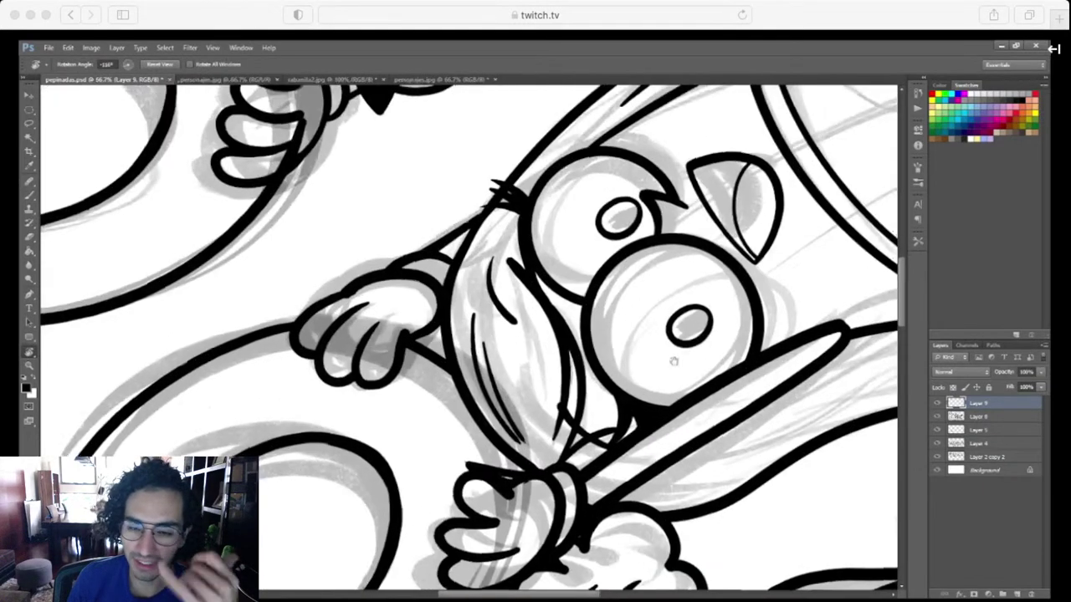
{"action": "left_click_drag", "start_coordinate": [674, 360], "coordinate": [559, 494]}
{"action": "key", "text": "b"}
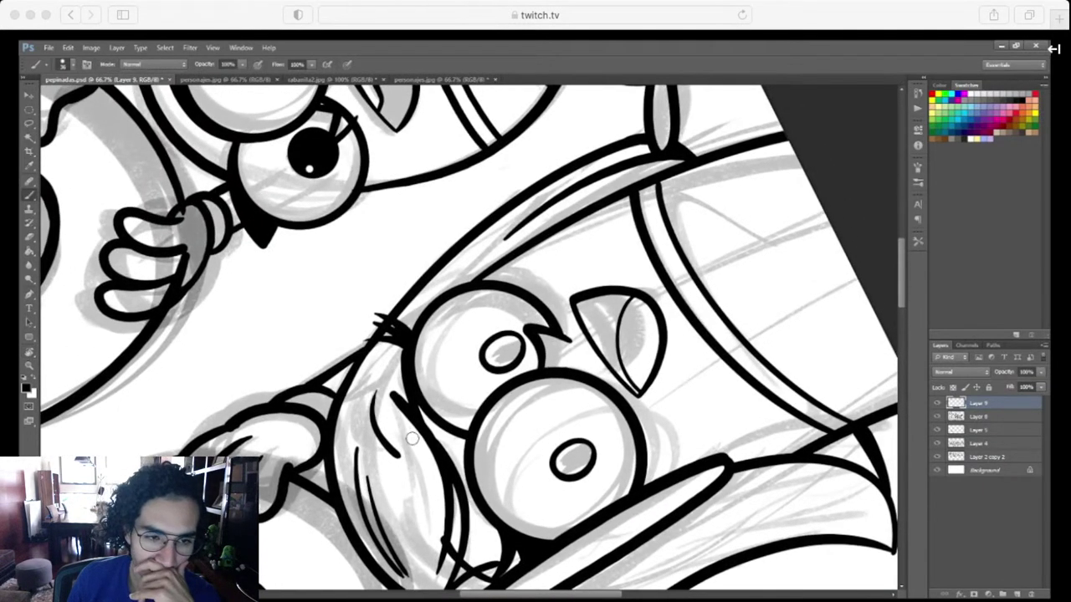
{"action": "mouse_move", "coordinate": [411, 438]}
{"action": "left_mouse_down"}
{"action": "mouse_move", "coordinate": [487, 328]}
{"action": "mouse_move", "coordinate": [677, 219]}
{"action": "left_mouse_up"}
{"action": "key", "text": "ctrl+z"}
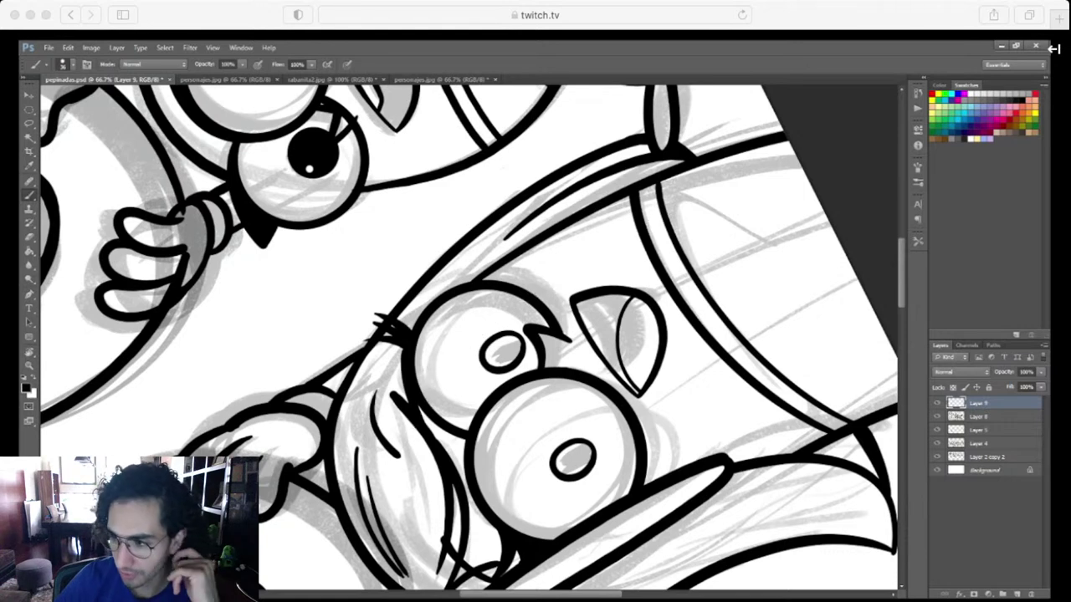
{"action": "mouse_move", "coordinate": [421, 408]}
{"action": "left_mouse_down"}
{"action": "mouse_move", "coordinate": [589, 266]}
{"action": "mouse_move", "coordinate": [644, 241]}
{"action": "left_mouse_up"}
{"action": "key", "text": "ctrl+z"}
{"action": "mouse_move", "coordinate": [425, 399]}
{"action": "left_mouse_down"}
{"action": "mouse_move", "coordinate": [577, 262]}
{"action": "mouse_move", "coordinate": [656, 226]}
{"action": "left_mouse_up"}
Ink a second curved line on the long-haired character from the hair across the larger eye to the waistband
{"action": "scroll", "coordinate": [656, 376], "scroll_direction": "down", "scroll_amount": 2}
{"action": "scroll", "coordinate": [657, 376], "scroll_direction": "right", "scroll_amount": 2}
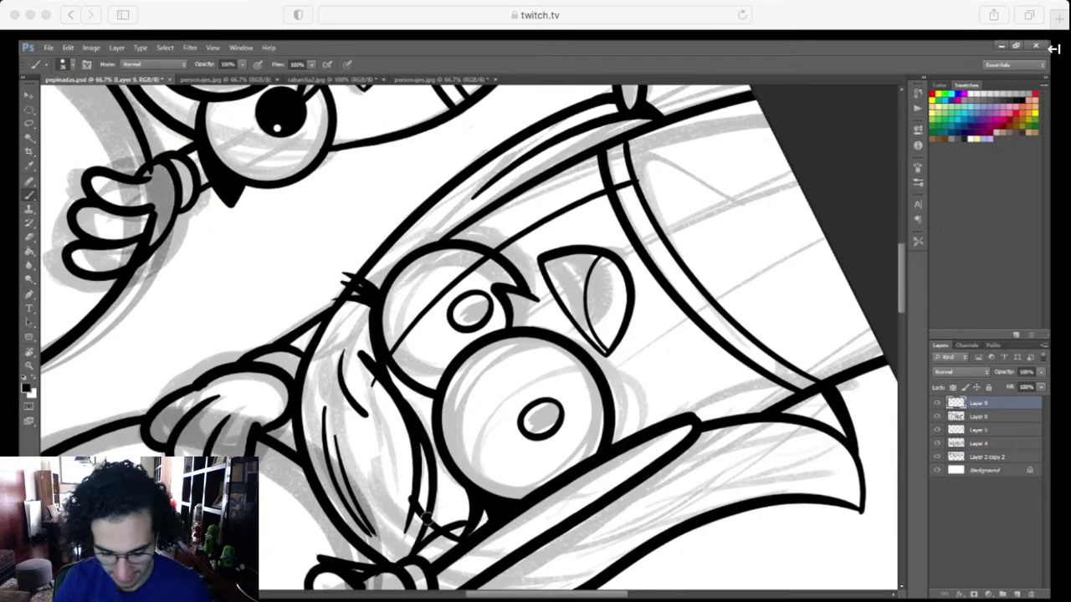
{"action": "mouse_move", "coordinate": [427, 519]}
{"action": "left_mouse_down"}
{"action": "mouse_move", "coordinate": [553, 411]}
{"action": "mouse_move", "coordinate": [728, 307]}
{"action": "left_mouse_up"}
{"action": "key", "text": "ctrl+z"}
{"action": "left_click_drag", "start_coordinate": [428, 517], "coordinate": [728, 299]}
Extend the start of the line crossing the larger eye back to the hair strands beside the hand
{"action": "key", "text": "r"}
{"action": "left_click_drag", "start_coordinate": [677, 363], "coordinate": [562, 401]}
{"action": "left_click_drag", "start_coordinate": [385, 248], "coordinate": [391, 253]}
{"action": "key", "text": "e"}
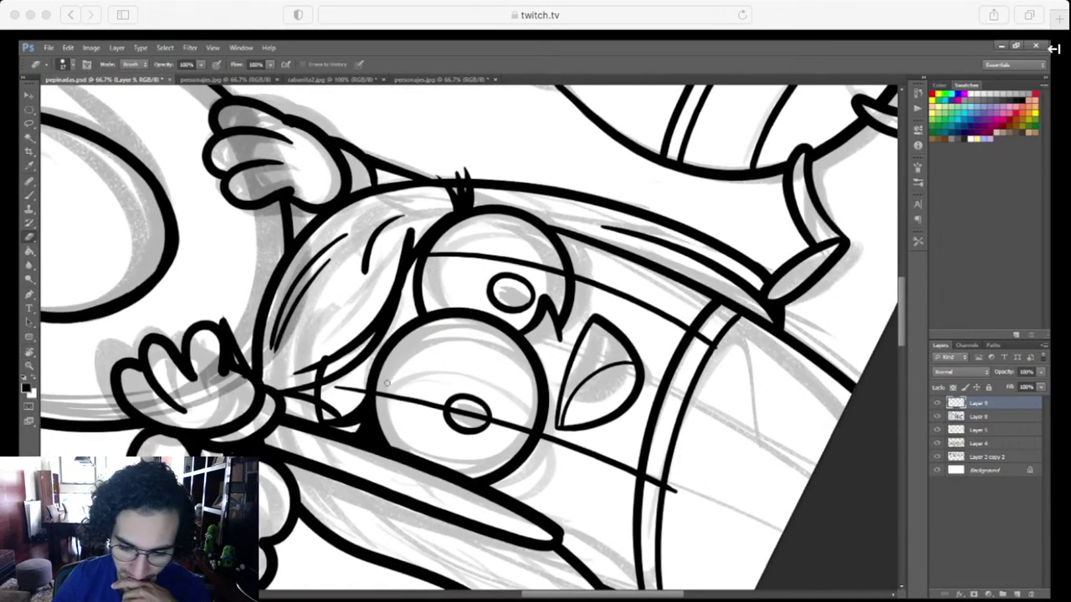
{"action": "key", "text": "r"}
{"action": "left_click_drag", "start_coordinate": [485, 438], "coordinate": [560, 365]}
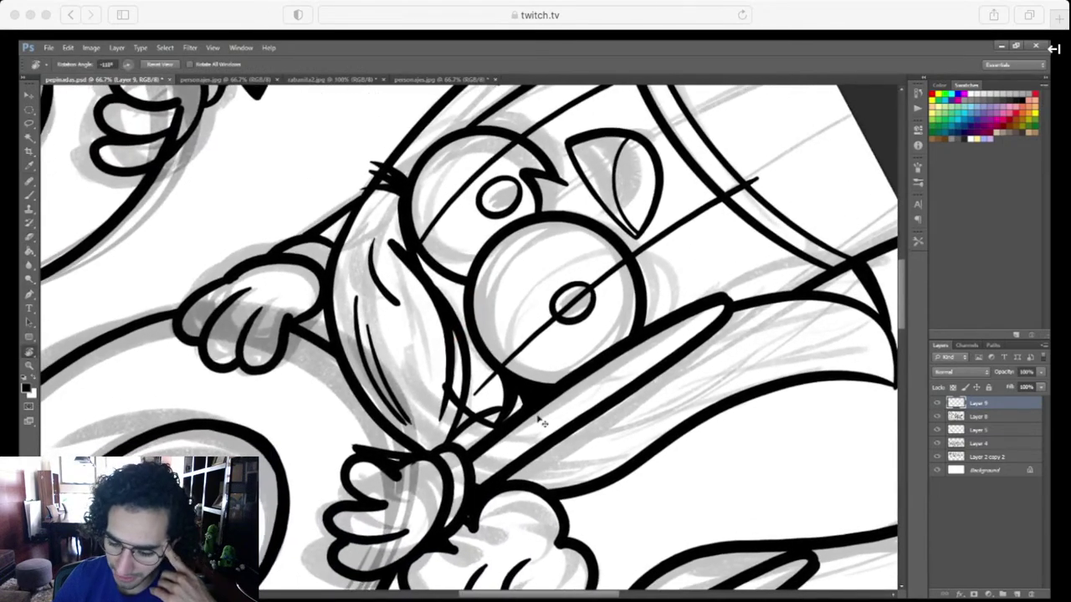
{"action": "key", "text": "ctrl+plus"}
{"action": "key", "text": "b"}
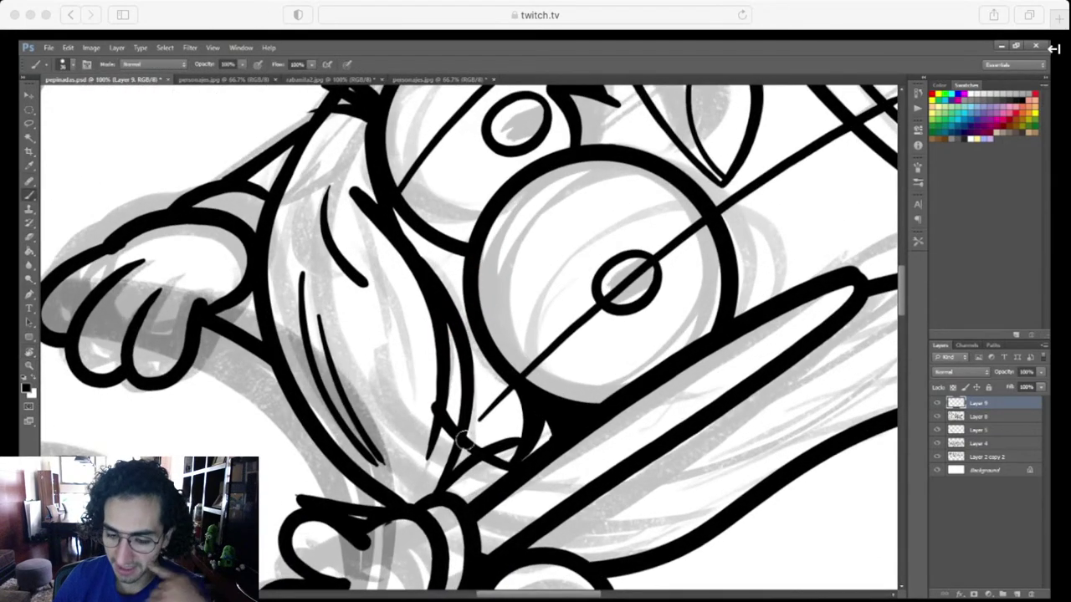
{"action": "left_click_drag", "start_coordinate": [459, 445], "coordinate": [495, 400]}
{"action": "key", "text": "ctrl+z"}
{"action": "left_click_drag", "start_coordinate": [449, 461], "coordinate": [494, 403]}
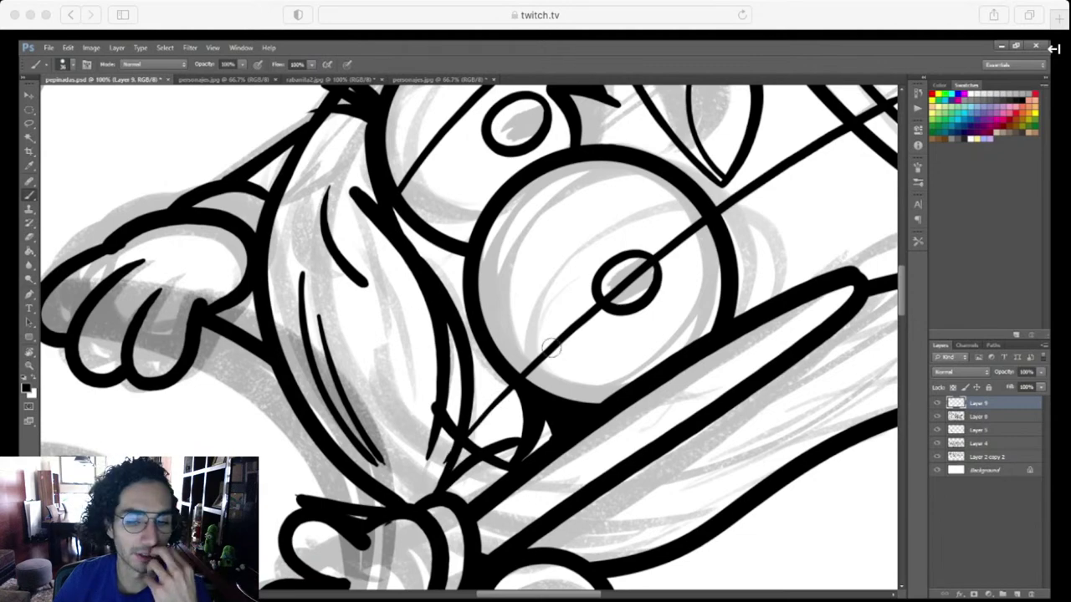
Erase the part of the curved line that crosses the inside of the long-haired character's larger eye
{"action": "key", "text": "e"}
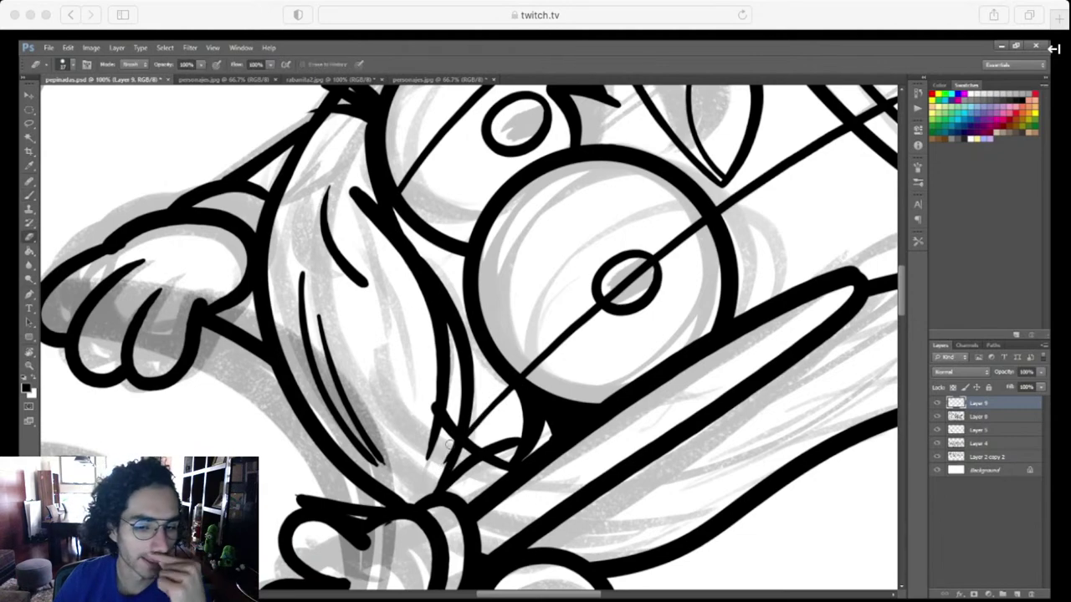
{"action": "key", "text": "space"}
{"action": "left_click_drag", "start_coordinate": [548, 435], "coordinate": [525, 466]}
{"action": "key", "text": "r"}
{"action": "mouse_move", "coordinate": [612, 499]}
{"action": "left_mouse_down"}
{"action": "mouse_move", "coordinate": [547, 538]}
{"action": "mouse_move", "coordinate": [527, 505]}
{"action": "left_mouse_up"}
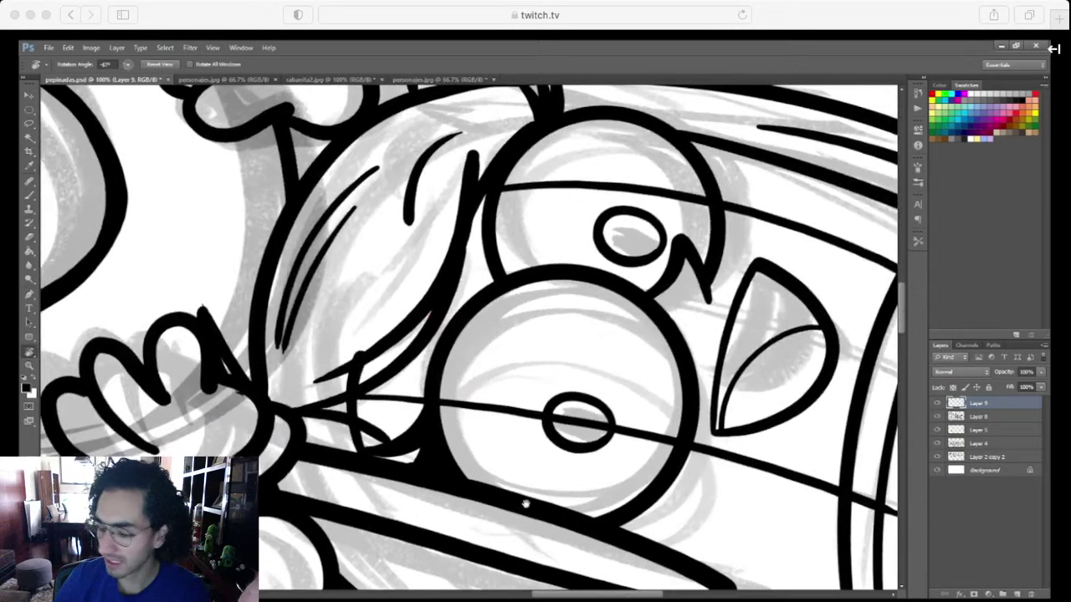
{"action": "key", "text": "e"}
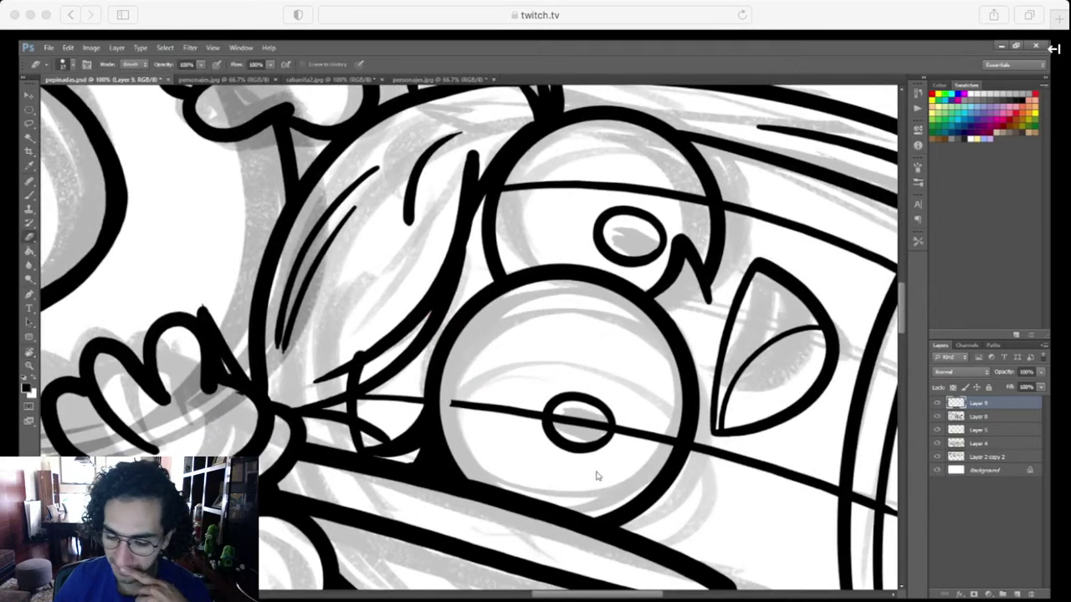
{"action": "left_click_drag", "start_coordinate": [465, 400], "coordinate": [656, 444]}
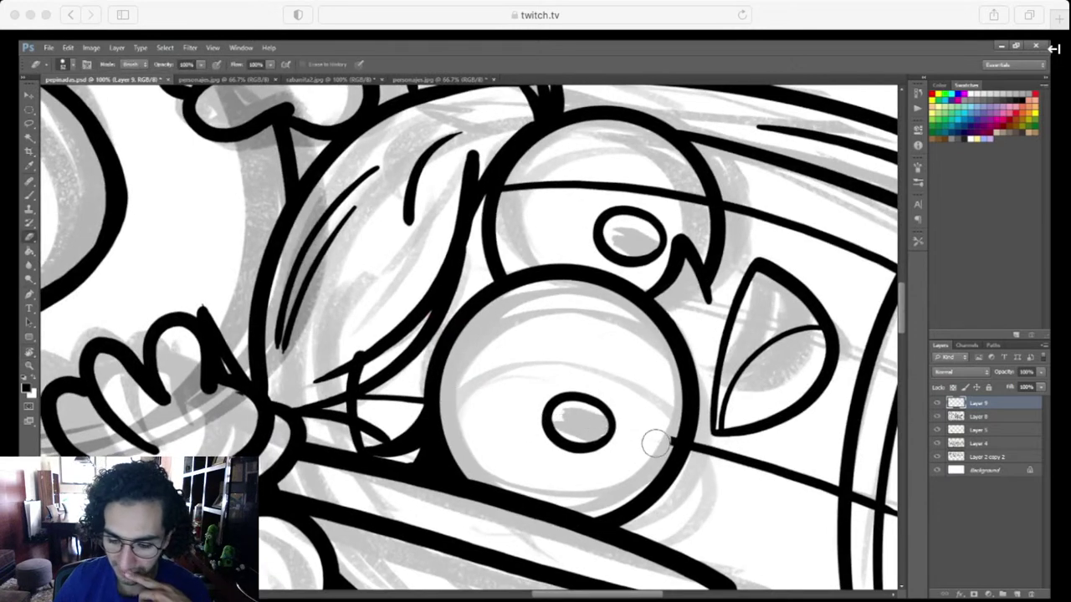
Erase the ends of both curved lines overlapping the waistband and the section inside the smaller eye
{"action": "scroll", "coordinate": [661, 461], "scroll_direction": "right", "scroll_amount": 8}
{"action": "scroll", "coordinate": [661, 460], "scroll_direction": "down", "scroll_amount": 2}
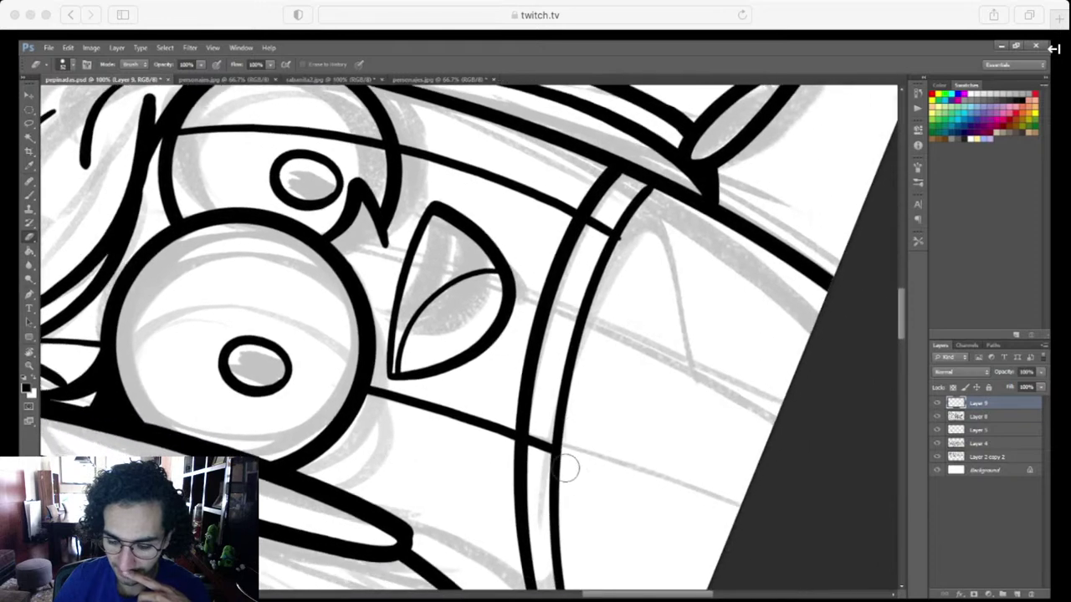
{"action": "mouse_move", "coordinate": [612, 240]}
{"action": "left_mouse_down"}
{"action": "mouse_move", "coordinate": [597, 226]}
{"action": "mouse_move", "coordinate": [583, 266]}
{"action": "left_mouse_up"}
{"action": "scroll", "coordinate": [584, 266], "scroll_direction": "up", "scroll_amount": 4}
{"action": "scroll", "coordinate": [584, 266], "scroll_direction": "left", "scroll_amount": 4}
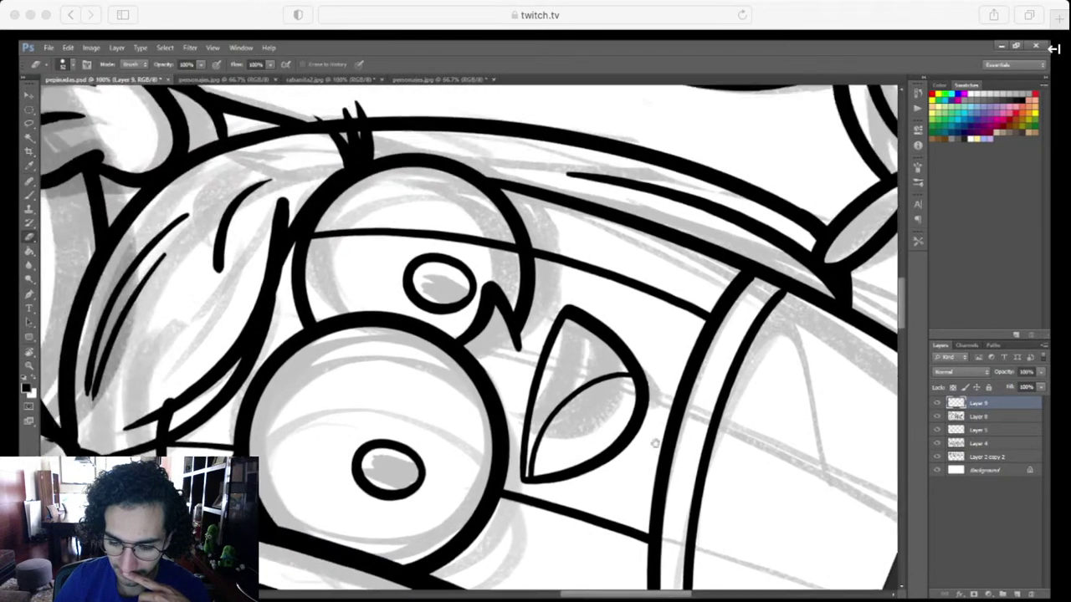
{"action": "mouse_move", "coordinate": [391, 285]}
{"action": "left_mouse_down"}
{"action": "mouse_move", "coordinate": [348, 285]}
{"action": "mouse_move", "coordinate": [506, 295]}
{"action": "left_mouse_up"}
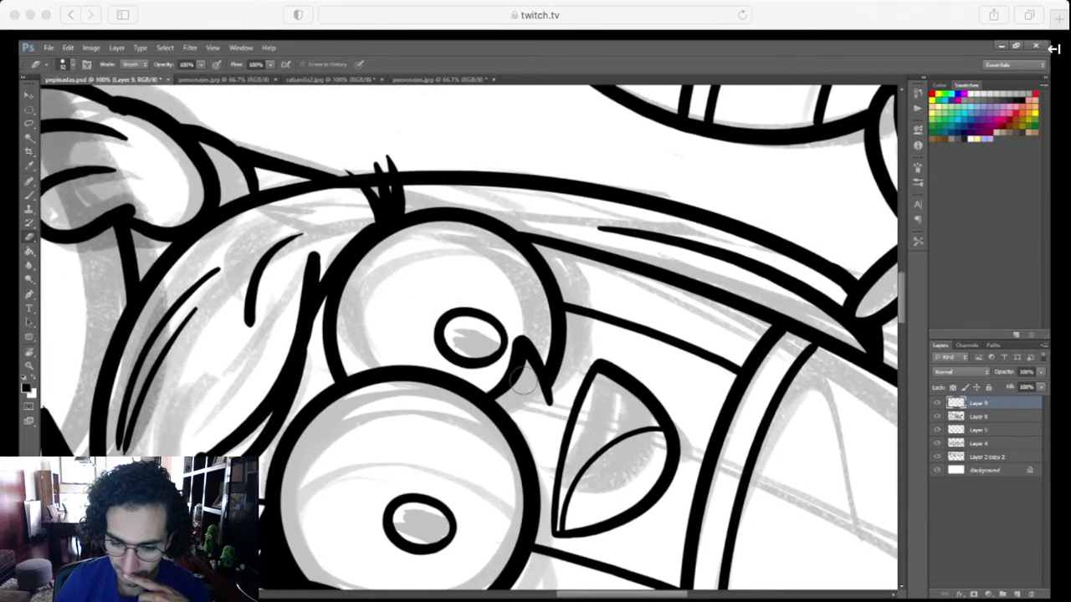
Look over the inked characters and numerals across the whole illustration
{"action": "key", "text": "ctrl+minus"}
{"action": "key", "text": "ctrl+minus"}
{"action": "key", "text": "ctrl+minus"}
{"action": "key", "text": "ctrl+minus"}
{"action": "key", "text": "r"}
{"action": "left_click_drag", "start_coordinate": [755, 421], "coordinate": [638, 449]}
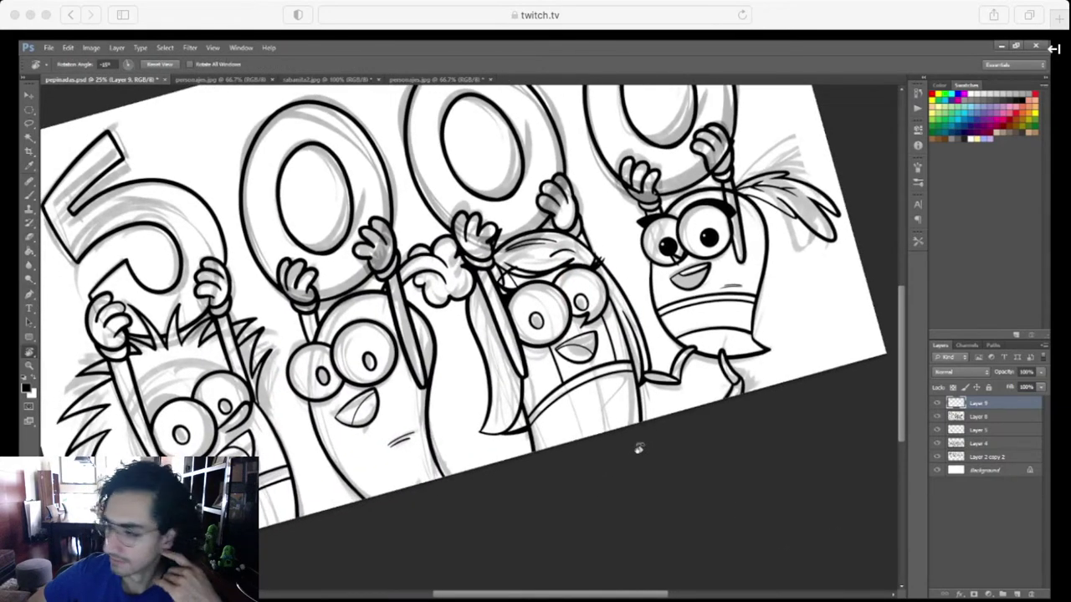
{"action": "left_click_drag", "start_coordinate": [576, 477], "coordinate": [671, 468]}
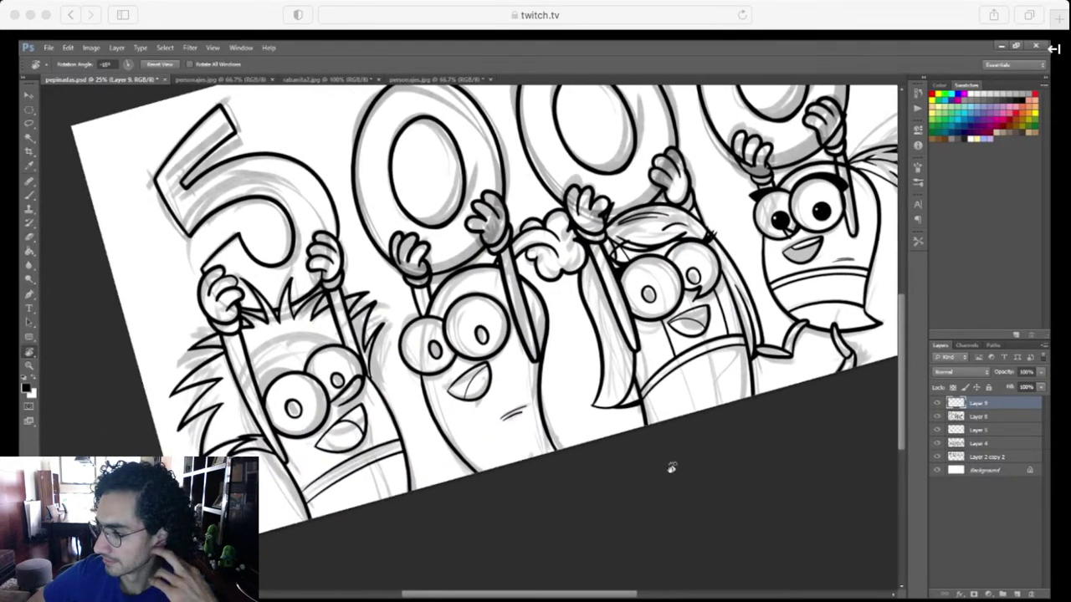
{"action": "left_click_drag", "start_coordinate": [731, 501], "coordinate": [678, 529]}
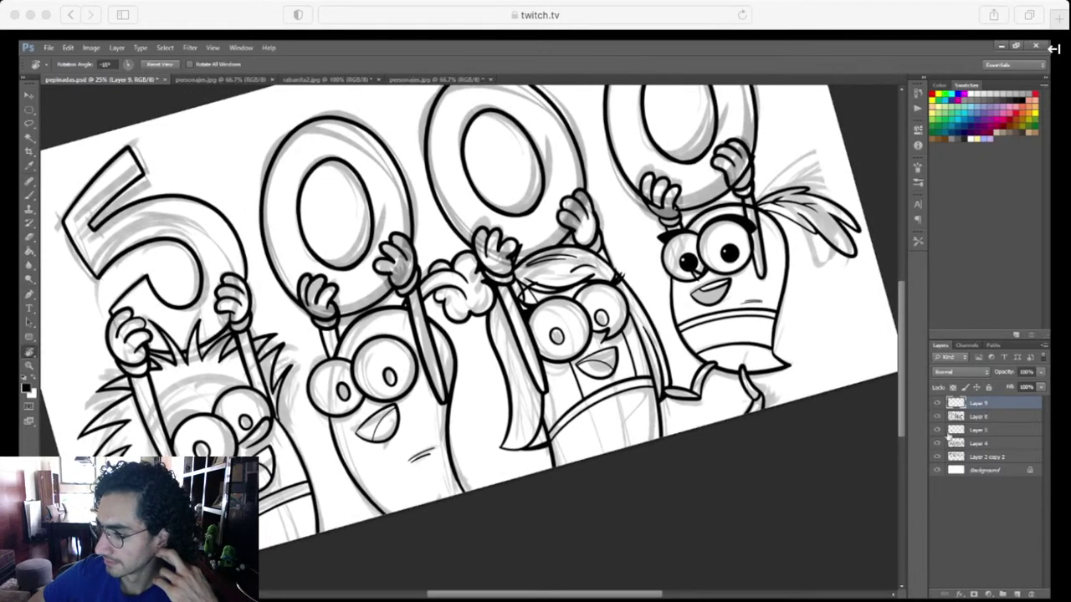
{"action": "left_click_drag", "start_coordinate": [760, 498], "coordinate": [598, 586]}
{"action": "left_click_drag", "start_coordinate": [542, 504], "coordinate": [833, 435]}
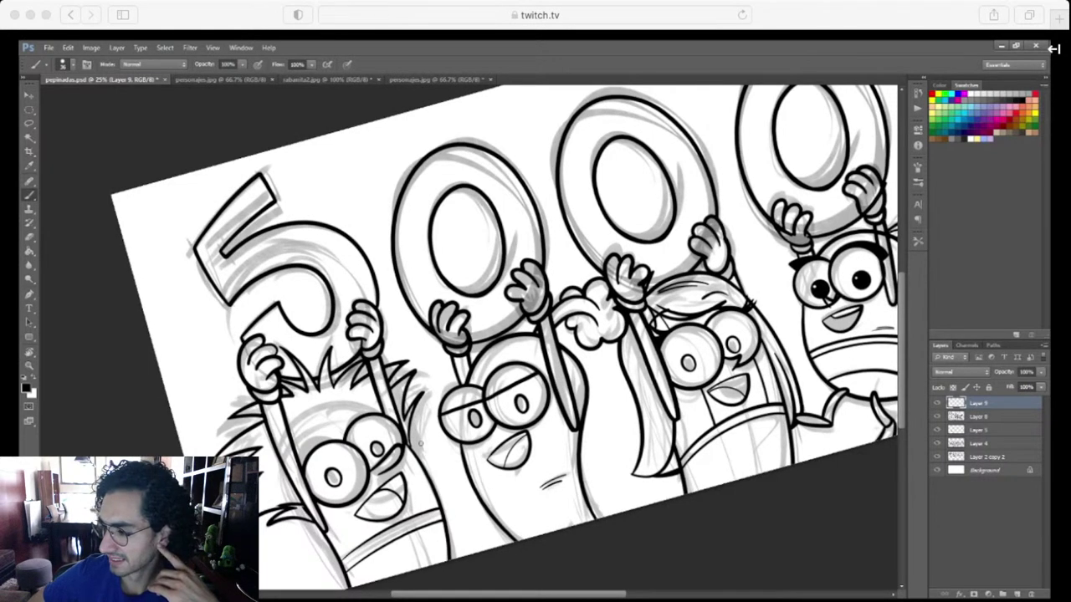
{"action": "mouse_move", "coordinate": [420, 443]}
{"action": "left_mouse_down"}
{"action": "mouse_move", "coordinate": [741, 531]}
{"action": "mouse_move", "coordinate": [550, 555]}
{"action": "mouse_move", "coordinate": [620, 540]}
{"action": "left_mouse_up"}
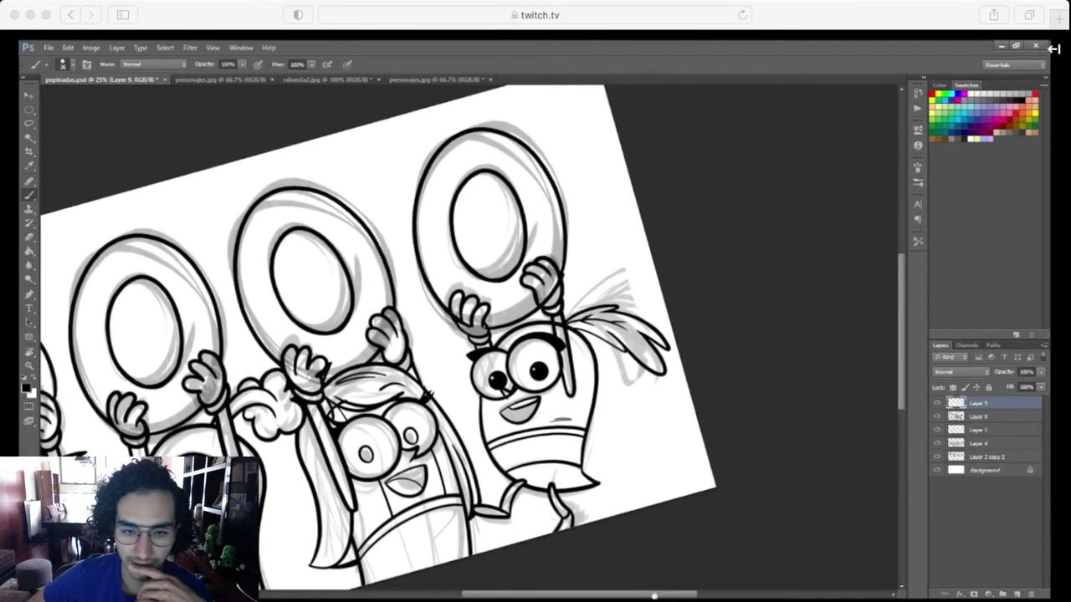
Erase the stretch of the smaller eye's outline that runs between the two nose lines of the rightmost character
{"action": "key", "text": "ctrl+plus"}
{"action": "key", "text": "ctrl+plus"}
{"action": "left_click", "coordinate": [974, 416]}
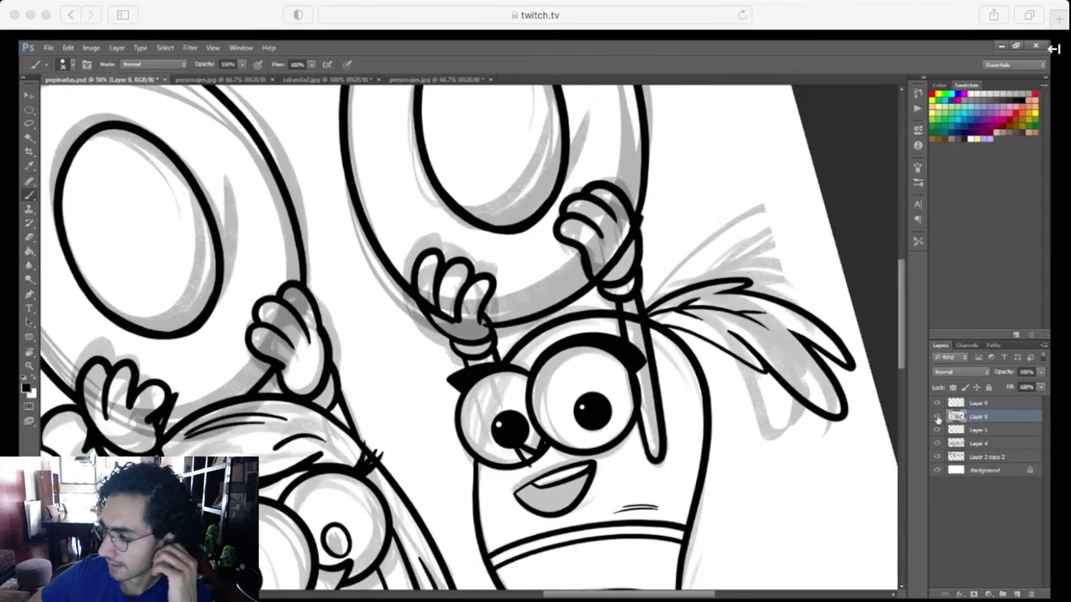
{"action": "key", "text": "ctrl+plus"}
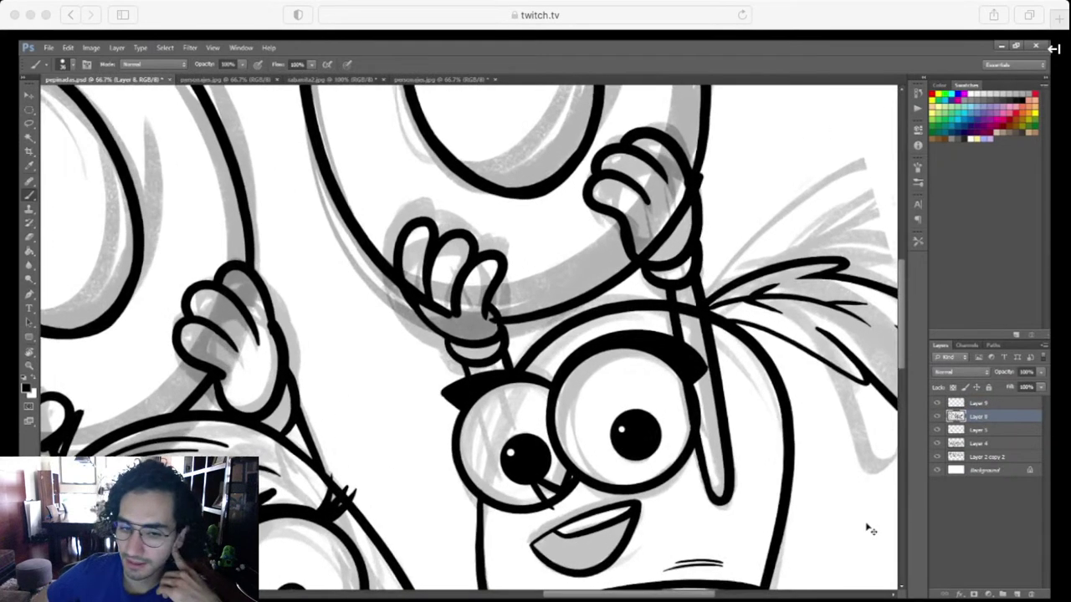
{"action": "key", "text": "ctrl+plus"}
{"action": "left_click_drag", "start_coordinate": [659, 476], "coordinate": [639, 387]}
{"action": "key", "text": "ctrl+plus"}
{"action": "key", "text": "ctrl+plus"}
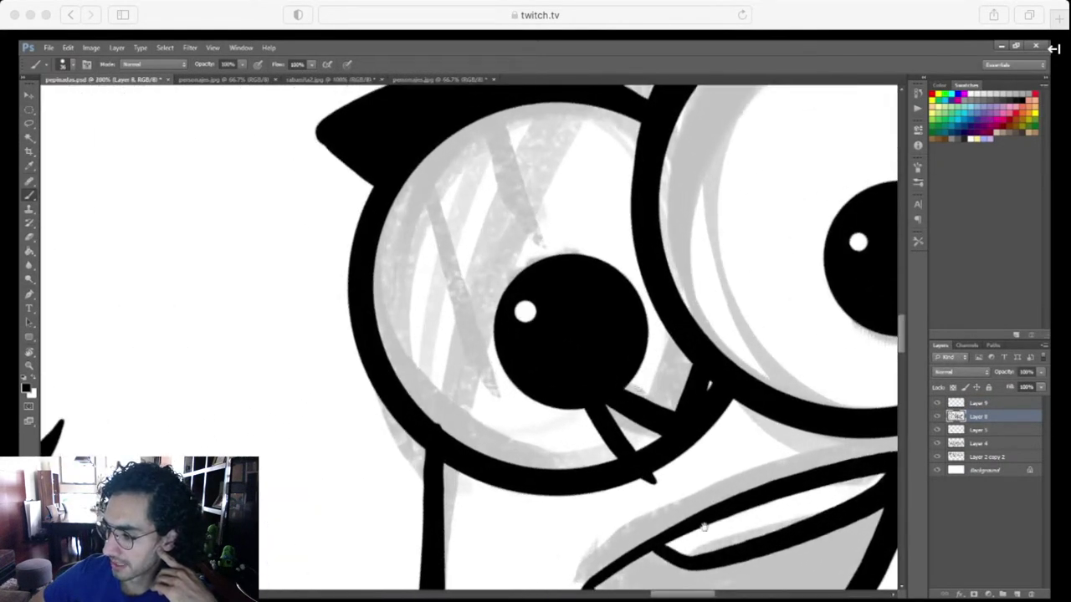
{"action": "key", "text": "e"}
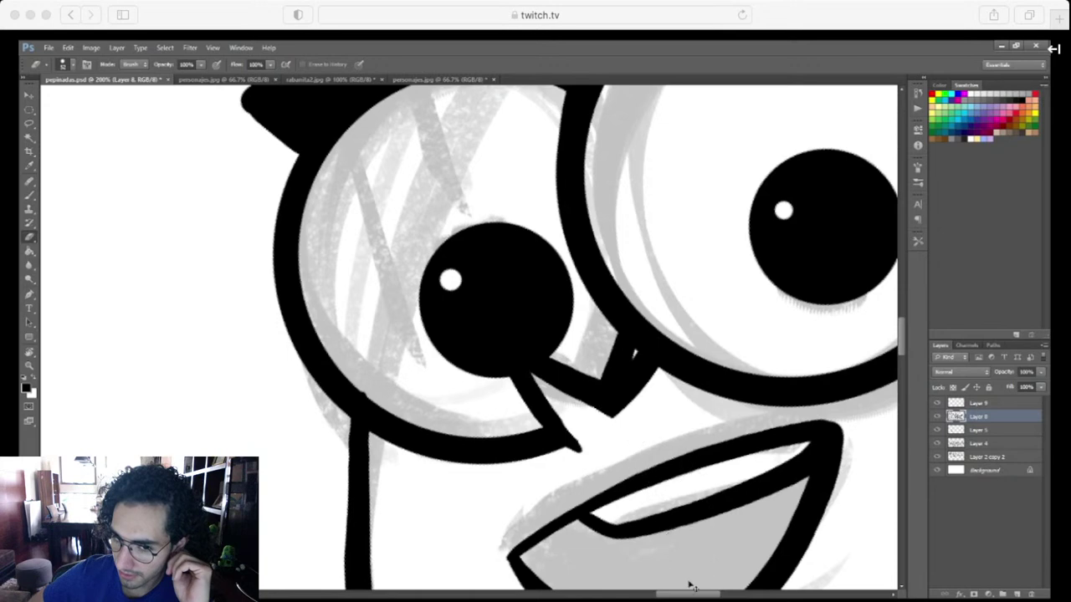
Erase the excess ink under the rightmost character's nose so its lower line meets the larger eye with a clean edge
{"action": "key", "text": "ctrl+plus"}
{"action": "left_click_drag", "start_coordinate": [686, 506], "coordinate": [594, 478]}
{"action": "key", "text": "r"}
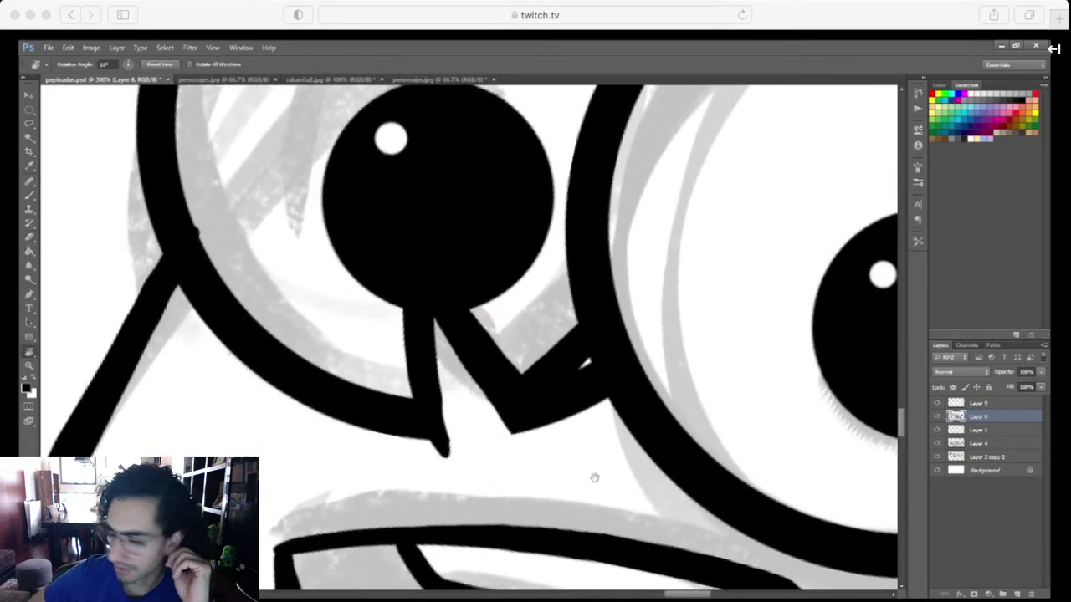
{"action": "key", "text": "b"}
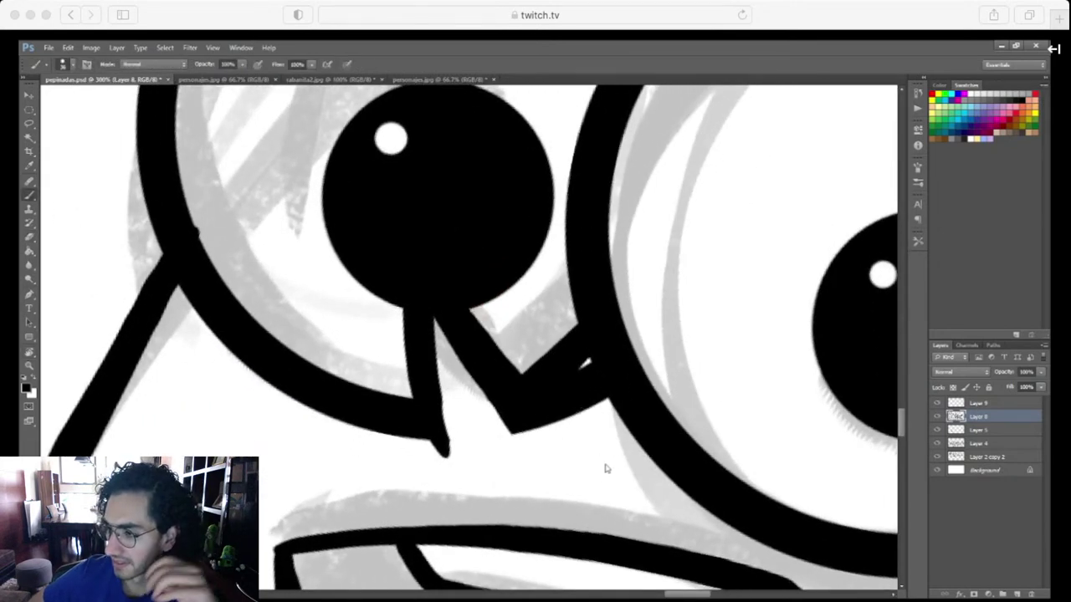
{"action": "mouse_move", "coordinate": [540, 425]}
{"action": "left_mouse_down"}
{"action": "mouse_move", "coordinate": [492, 447]}
{"action": "mouse_move", "coordinate": [538, 426]}
{"action": "mouse_move", "coordinate": [604, 446]}
{"action": "left_mouse_up"}
{"action": "key", "text": "e"}
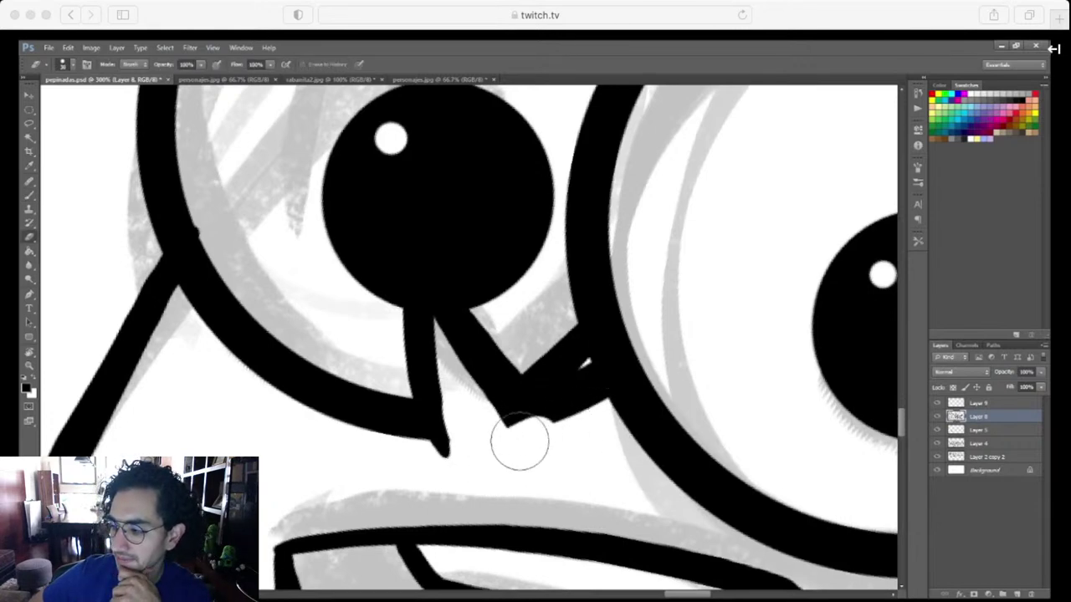
{"action": "left_click_drag", "start_coordinate": [520, 442], "coordinate": [570, 409]}
{"action": "mouse_move", "coordinate": [507, 438]}
{"action": "left_mouse_down"}
{"action": "mouse_move", "coordinate": [577, 397]}
{"action": "mouse_move", "coordinate": [514, 433]}
{"action": "mouse_move", "coordinate": [585, 361]}
{"action": "mouse_move", "coordinate": [574, 382]}
{"action": "mouse_move", "coordinate": [585, 362]}
{"action": "mouse_move", "coordinate": [595, 416]}
{"action": "left_mouse_up"}
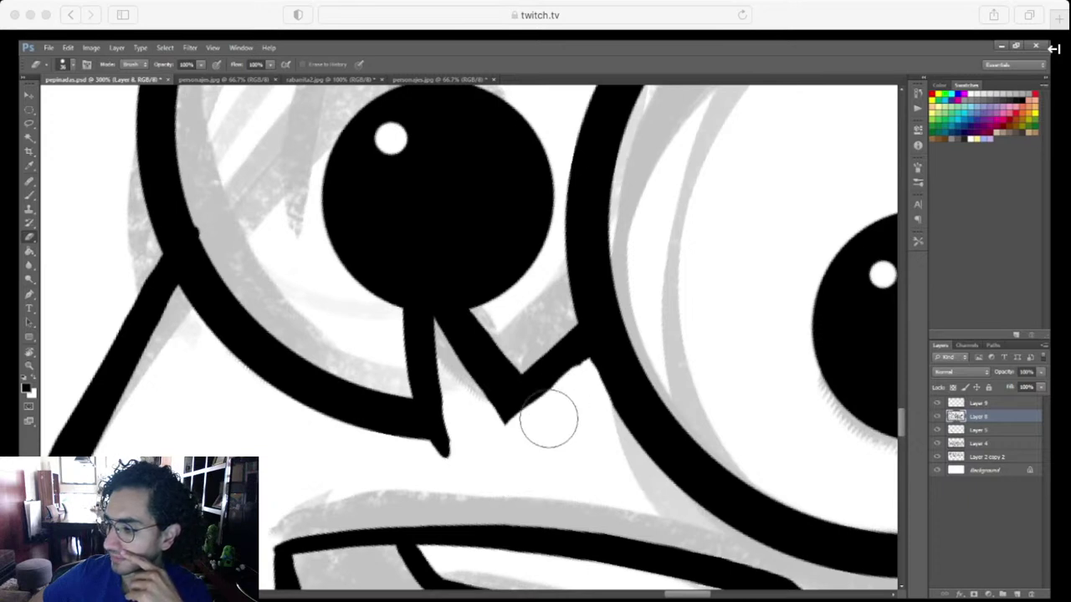
{"action": "key", "text": "b"}
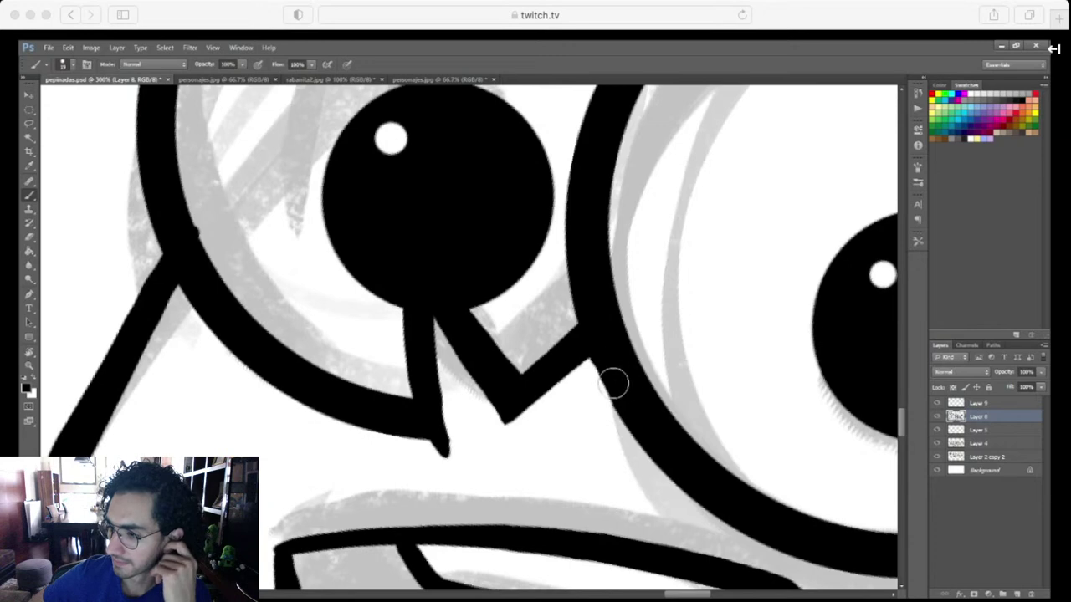
Brush over the nose line running from the smaller eye's outline to its pupil on the rightmost character
{"action": "key", "text": "r"}
{"action": "left_click_drag", "start_coordinate": [665, 425], "coordinate": [521, 446]}
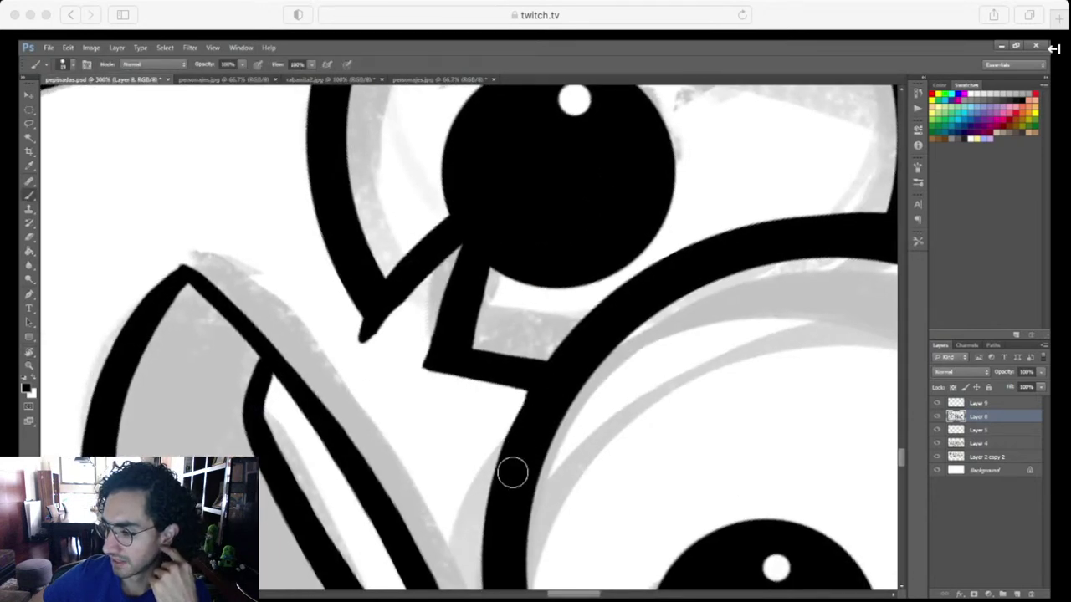
{"action": "key", "text": "space"}
{"action": "left_click_drag", "start_coordinate": [526, 371], "coordinate": [600, 436]}
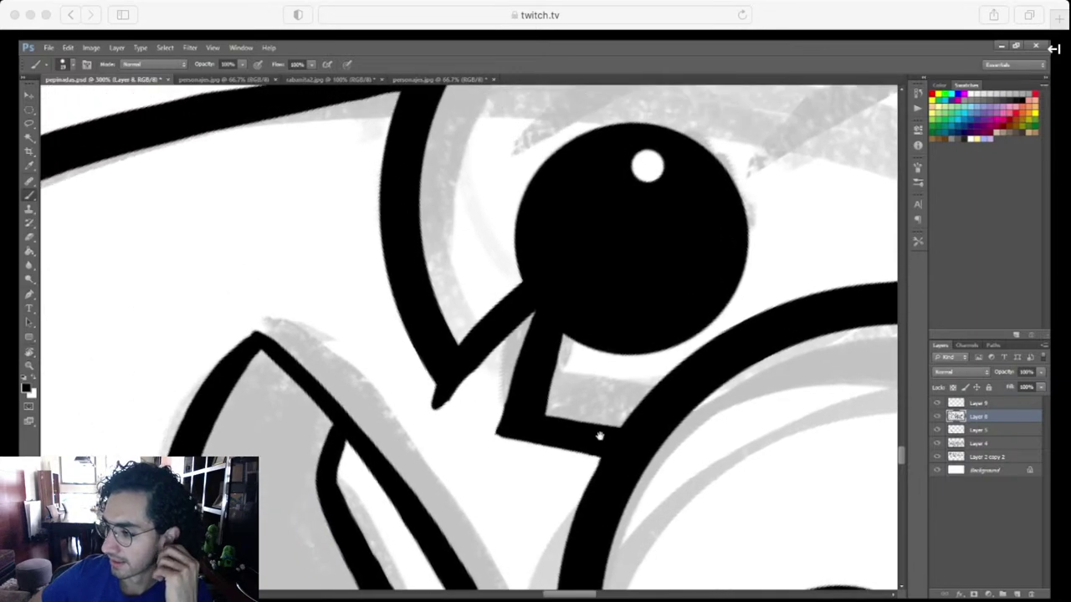
{"action": "left_click_drag", "start_coordinate": [442, 395], "coordinate": [557, 280]}
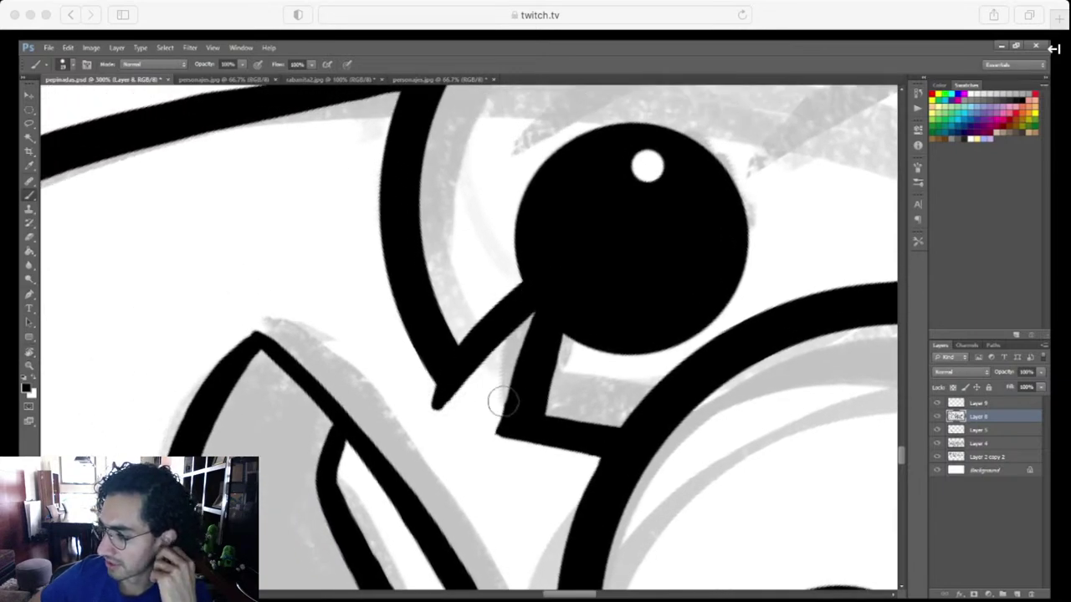
On Layer 9, ink two curved lines from the spiky-haired character's eyes past the mouth to the waistband
{"action": "key", "text": "ctrl+minus"}
{"action": "key", "text": "ctrl+minus"}
{"action": "key", "text": "ctrl+minus"}
{"action": "key", "text": "ctrl+minus"}
{"action": "key", "text": "ctrl+minus"}
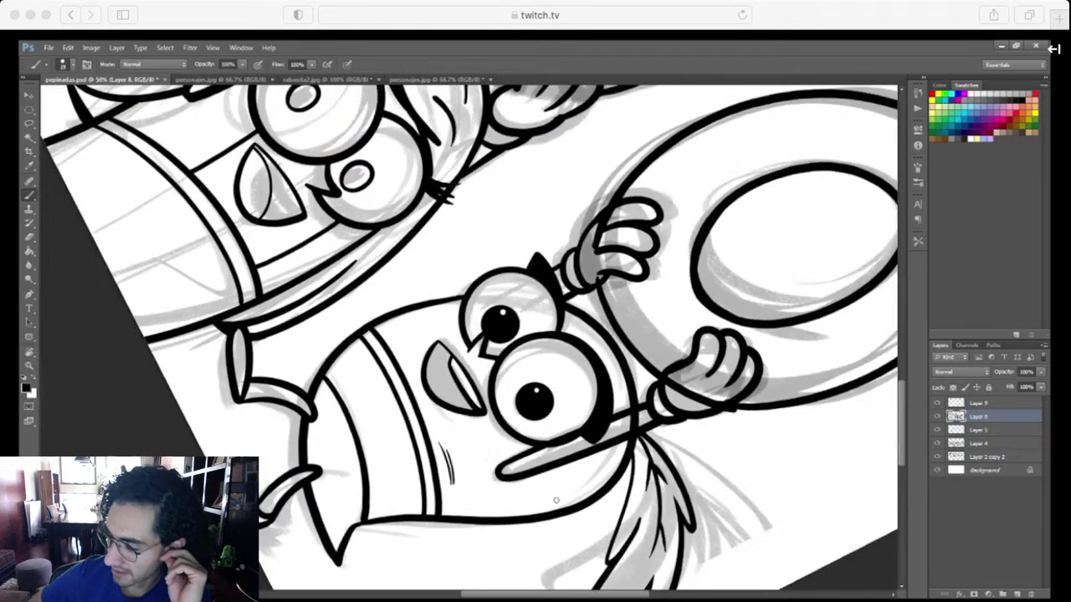
{"action": "key", "text": "r"}
{"action": "left_click_drag", "start_coordinate": [557, 500], "coordinate": [593, 352]}
{"action": "key", "text": "space"}
{"action": "left_click_drag", "start_coordinate": [592, 352], "coordinate": [620, 517]}
{"action": "key", "text": "ctrl+plus"}
{"action": "key", "text": "ctrl+plus"}
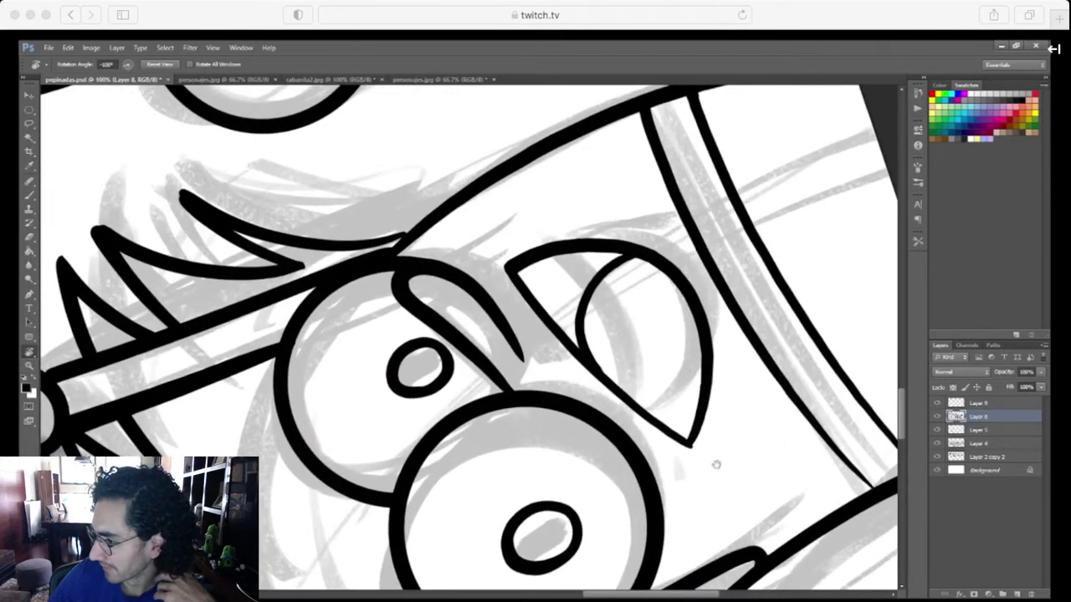
{"action": "left_click_drag", "start_coordinate": [717, 466], "coordinate": [622, 422]}
{"action": "left_click", "coordinate": [976, 405]}
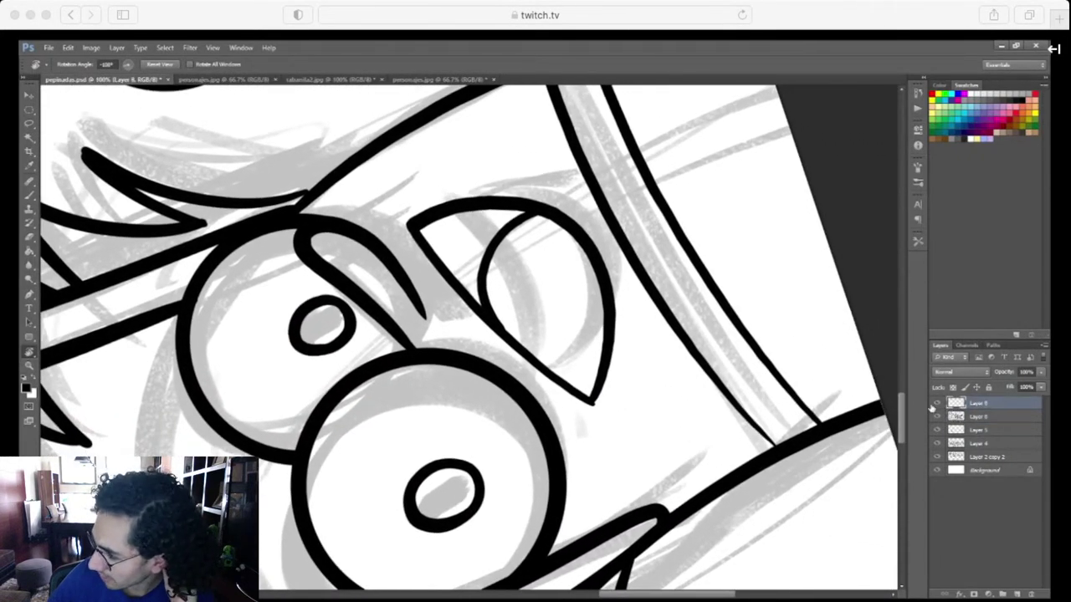
{"action": "left_click", "coordinate": [937, 405]}
{"action": "left_click", "coordinate": [936, 405]}
{"action": "left_click", "coordinate": [936, 405]}
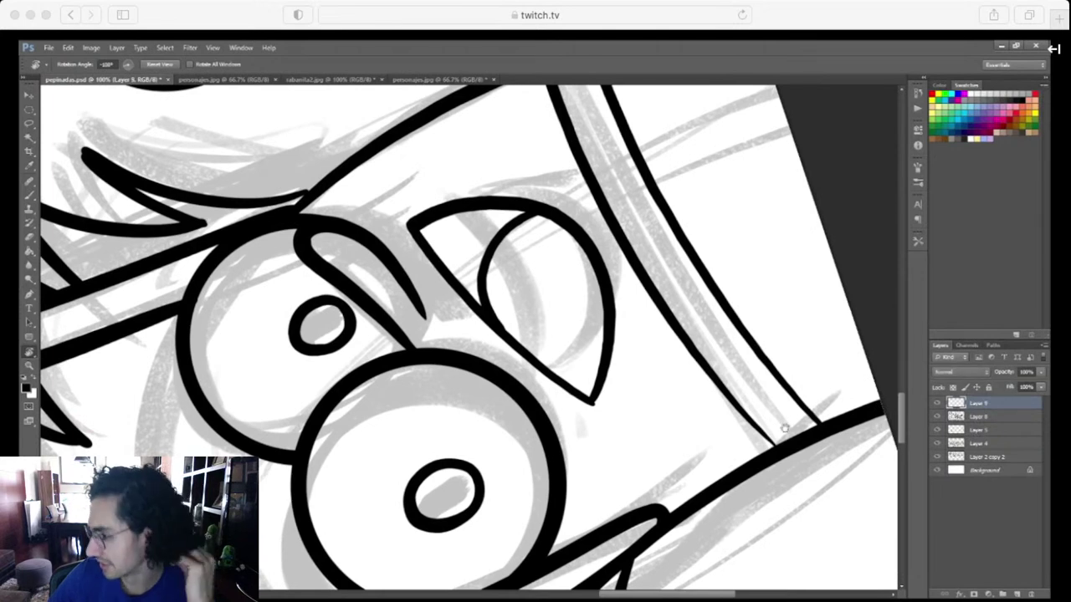
{"action": "left_click_drag", "start_coordinate": [784, 430], "coordinate": [762, 427]}
{"action": "key", "text": "b"}
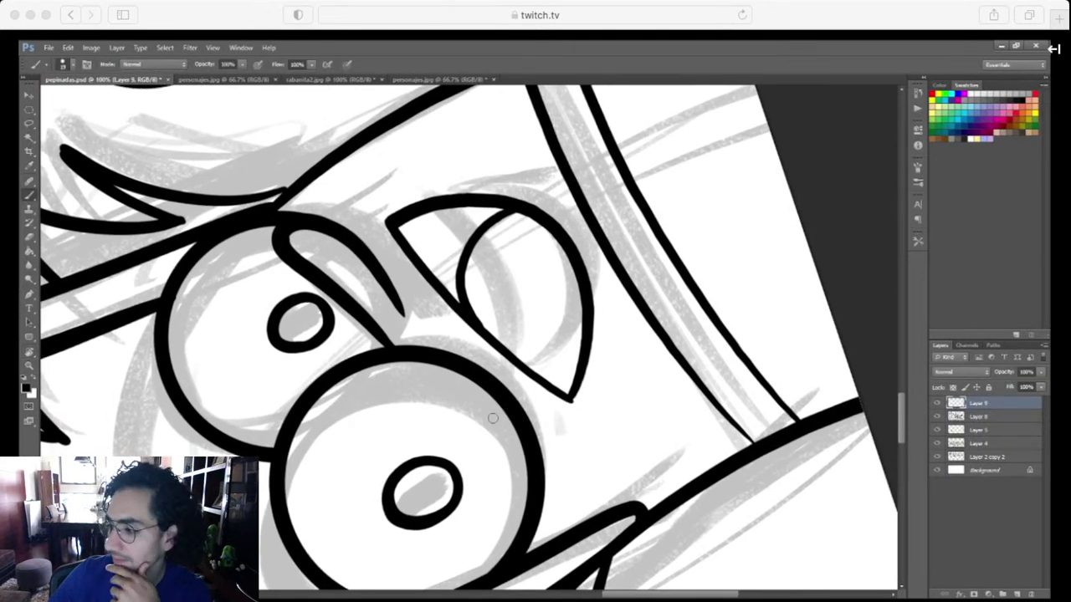
{"action": "left_click_drag", "start_coordinate": [492, 419], "coordinate": [669, 311]}
{"action": "left_click_drag", "start_coordinate": [536, 281], "coordinate": [573, 325]}
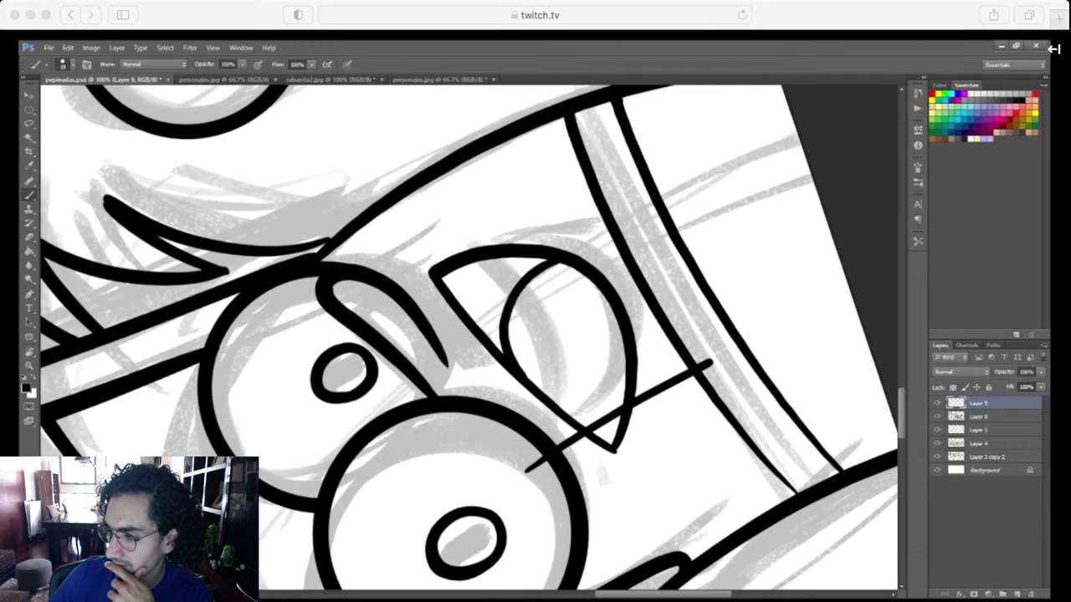
{"action": "mouse_move", "coordinate": [354, 324]}
{"action": "left_mouse_down"}
{"action": "mouse_move", "coordinate": [498, 233]}
{"action": "mouse_move", "coordinate": [627, 187]}
{"action": "left_mouse_up"}
Erase the parts of the two new lines that overlap the waistband, the larger eye and the mouth
{"action": "key", "text": "e"}
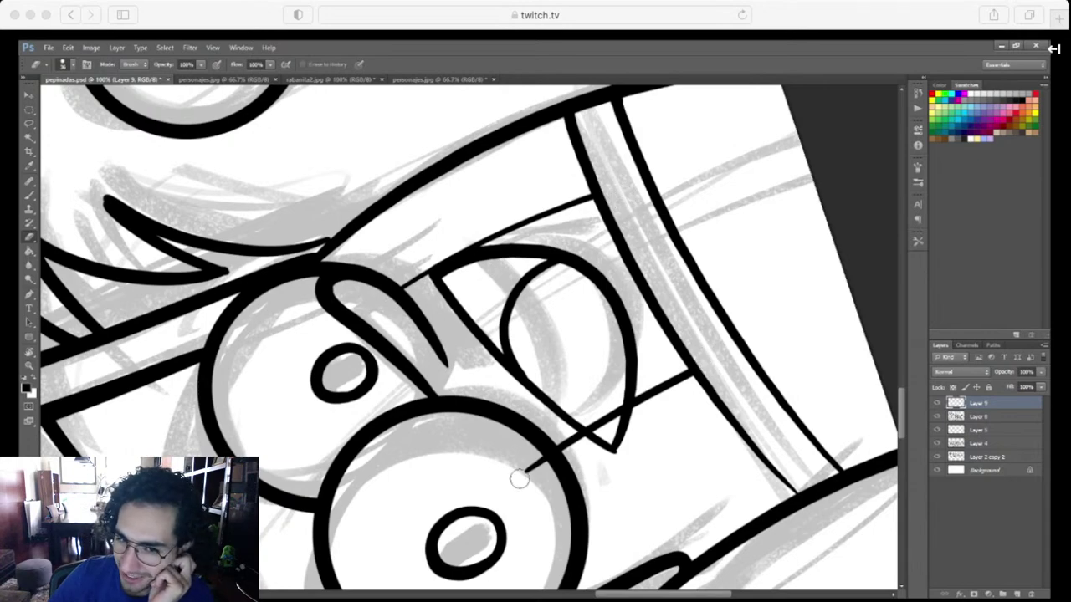
{"action": "key", "text": "ctrl+minus"}
{"action": "key", "text": "ctrl+minus"}
{"action": "key", "text": "ctrl+minus"}
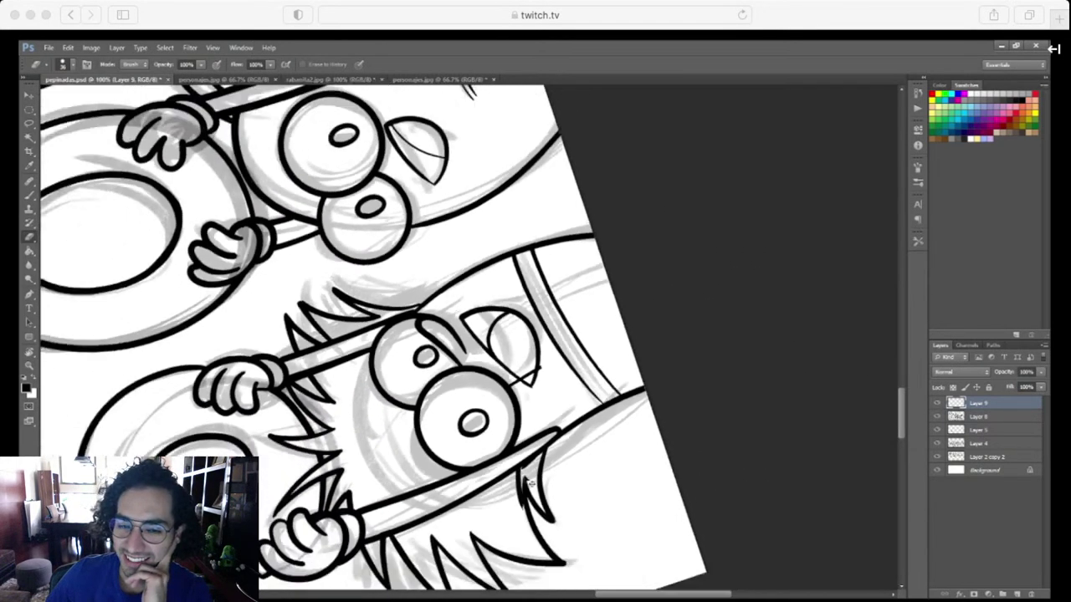
Look over the whole illustration upright and toggle the two uppermost layers to check which lines each holds
{"action": "key", "text": "r"}
{"action": "mouse_move", "coordinate": [735, 463]}
{"action": "left_mouse_down"}
{"action": "mouse_move", "coordinate": [393, 540]}
{"action": "mouse_move", "coordinate": [640, 449]}
{"action": "left_mouse_up"}
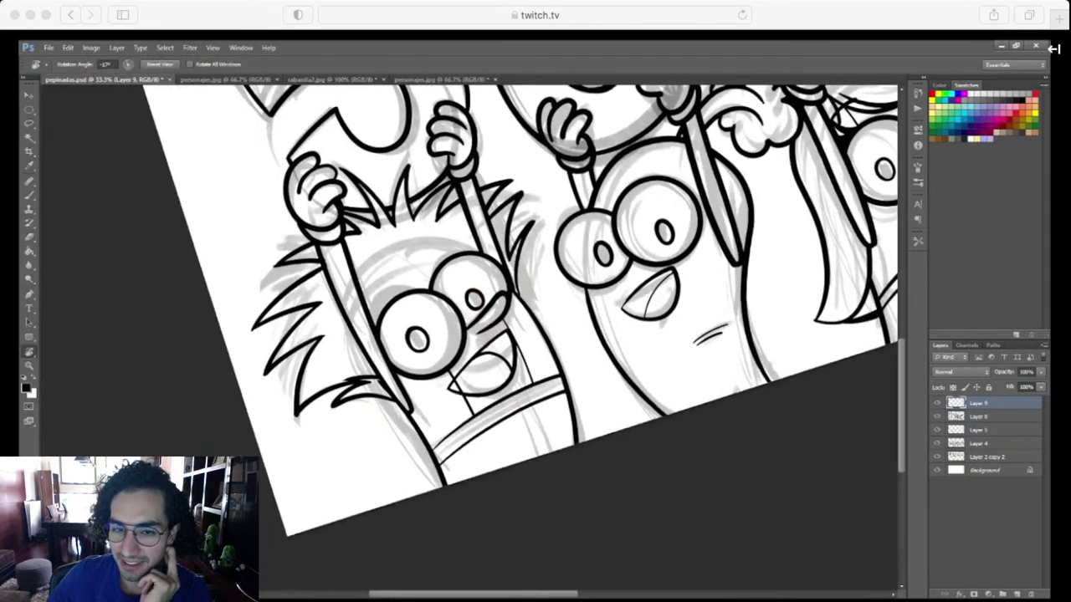
{"action": "key", "text": "e"}
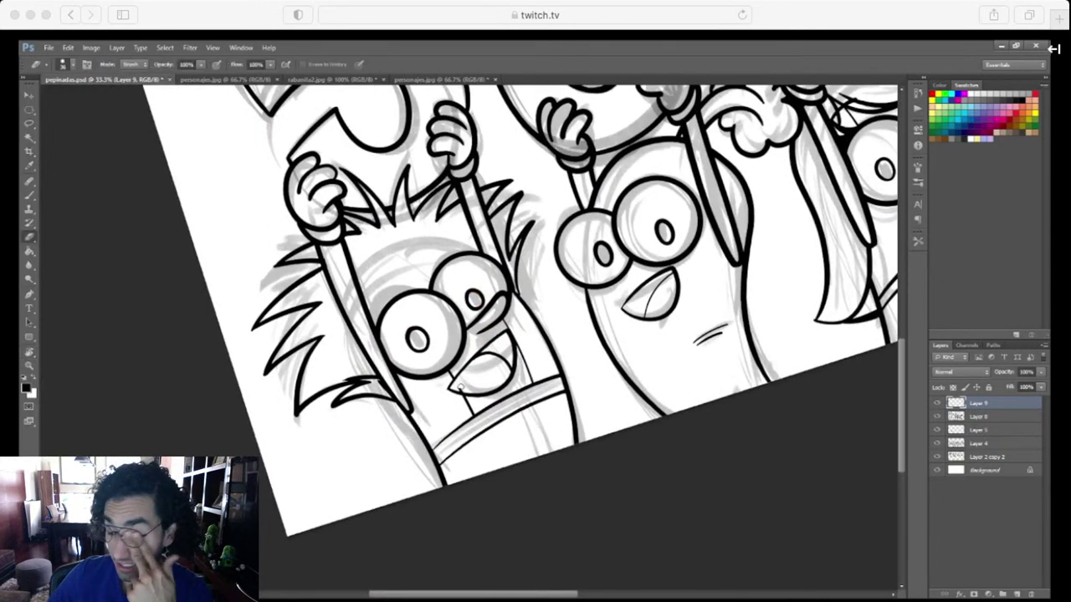
{"action": "key", "text": "r"}
{"action": "left_click_drag", "start_coordinate": [614, 497], "coordinate": [577, 500]}
{"action": "mouse_move", "coordinate": [640, 475]}
{"action": "left_mouse_down"}
{"action": "mouse_move", "coordinate": [588, 519]}
{"action": "mouse_move", "coordinate": [456, 553]}
{"action": "left_mouse_up"}
{"action": "key", "text": "ctrl+minus"}
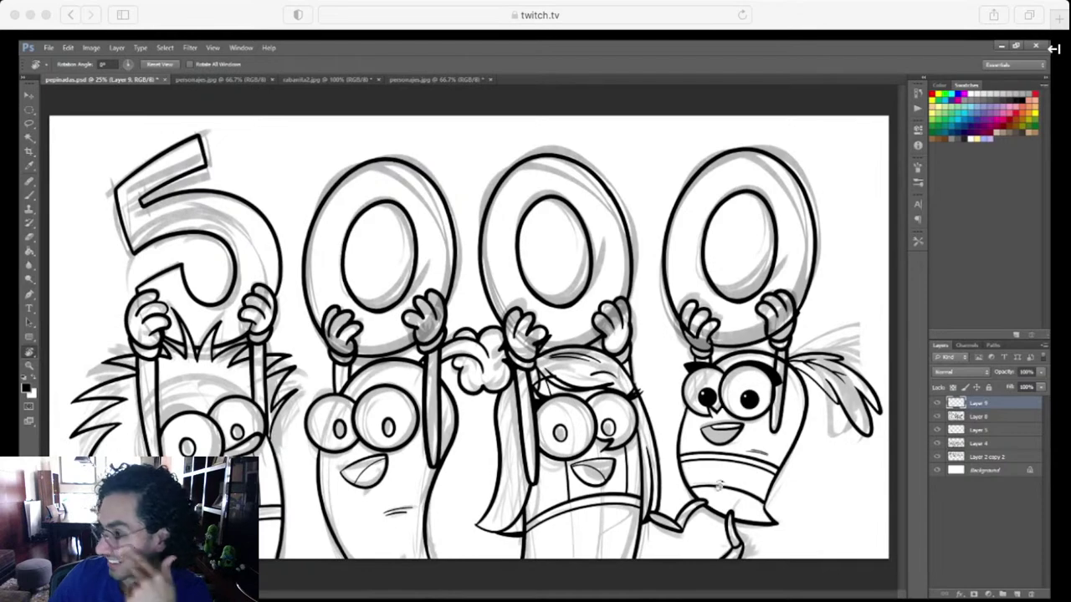
{"action": "mouse_move", "coordinate": [848, 531]}
{"action": "left_mouse_down"}
{"action": "mouse_move", "coordinate": [872, 527]}
{"action": "mouse_move", "coordinate": [860, 527]}
{"action": "left_mouse_up"}
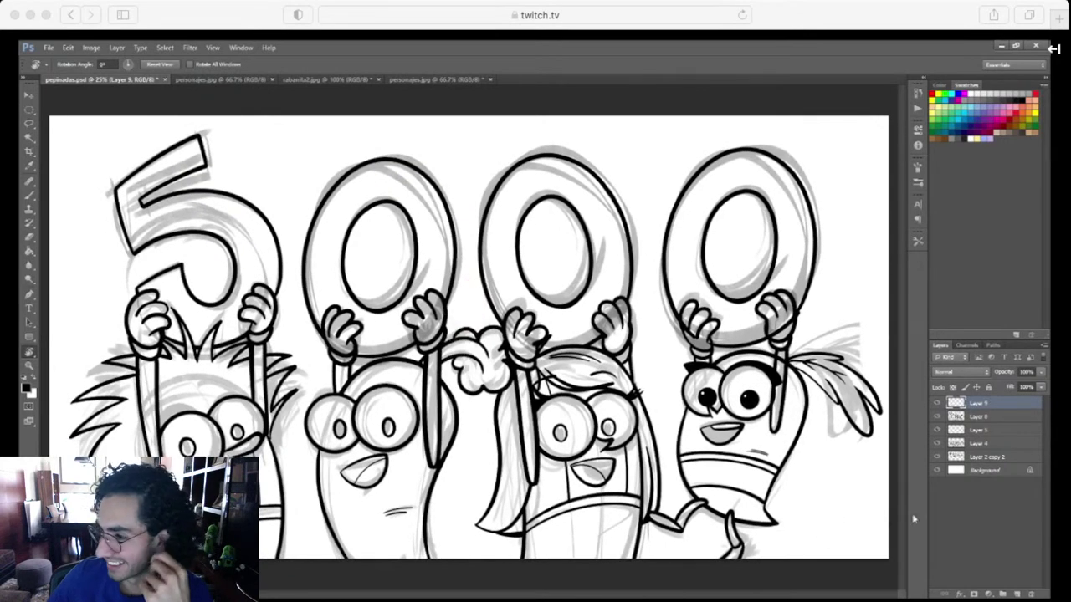
{"action": "left_click", "coordinate": [937, 404]}
{"action": "left_click", "coordinate": [937, 403]}
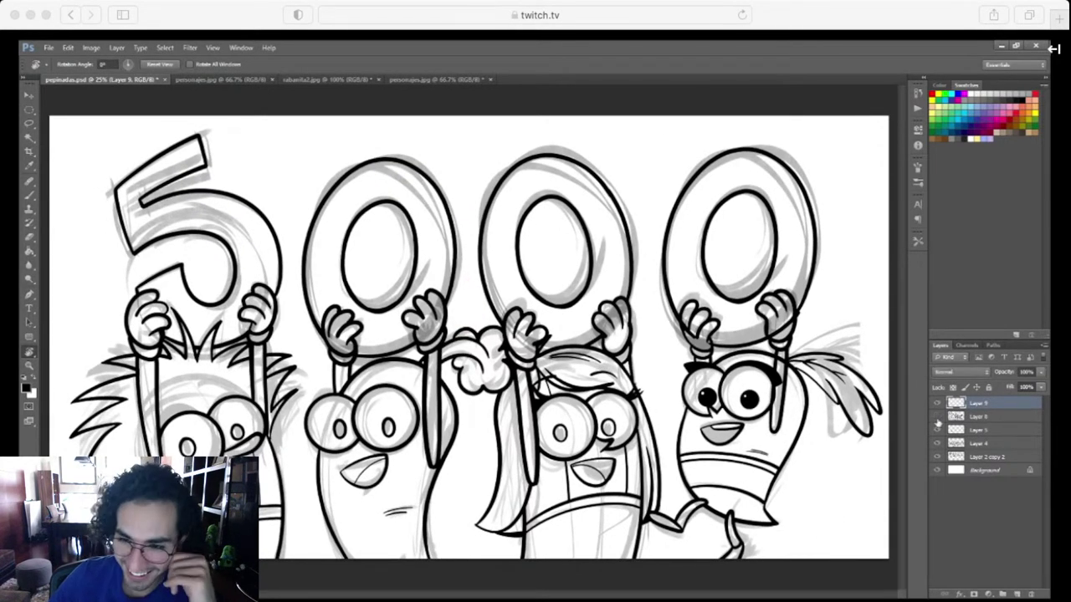
{"action": "left_click", "coordinate": [937, 416]}
{"action": "left_click", "coordinate": [937, 416]}
On the layer below Layer 9, erase the eyelid and eye outline overlapping the inside of the rightmost character's arm beside the larger eye
{"action": "key", "text": "ctrl+plus"}
{"action": "key", "text": "ctrl+plus"}
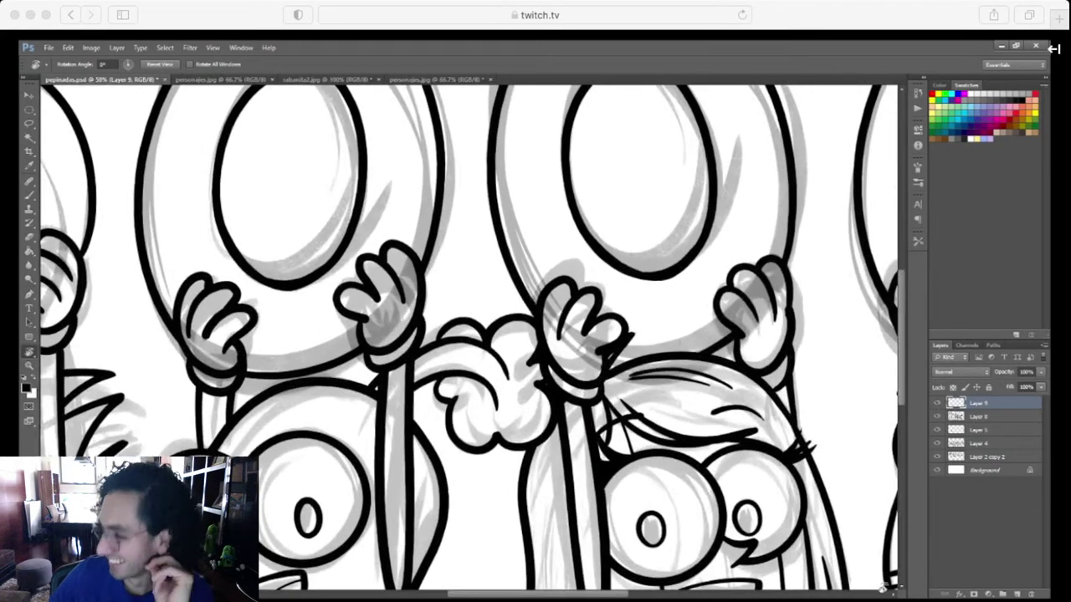
{"action": "left_click_drag", "start_coordinate": [845, 527], "coordinate": [523, 482]}
{"action": "left_click_drag", "start_coordinate": [816, 490], "coordinate": [604, 431]}
{"action": "key", "text": "ctrl+minus"}
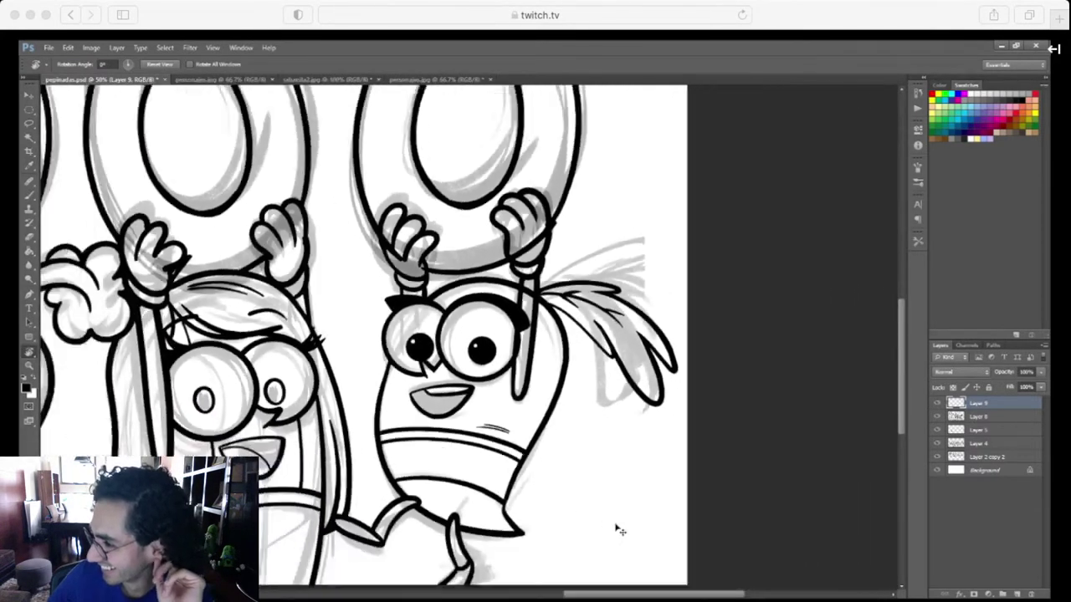
{"action": "key", "text": "ctrl+plus"}
{"action": "key", "text": "ctrl+plus"}
{"action": "key", "text": "ctrl+plus"}
{"action": "left_click_drag", "start_coordinate": [718, 499], "coordinate": [557, 577]}
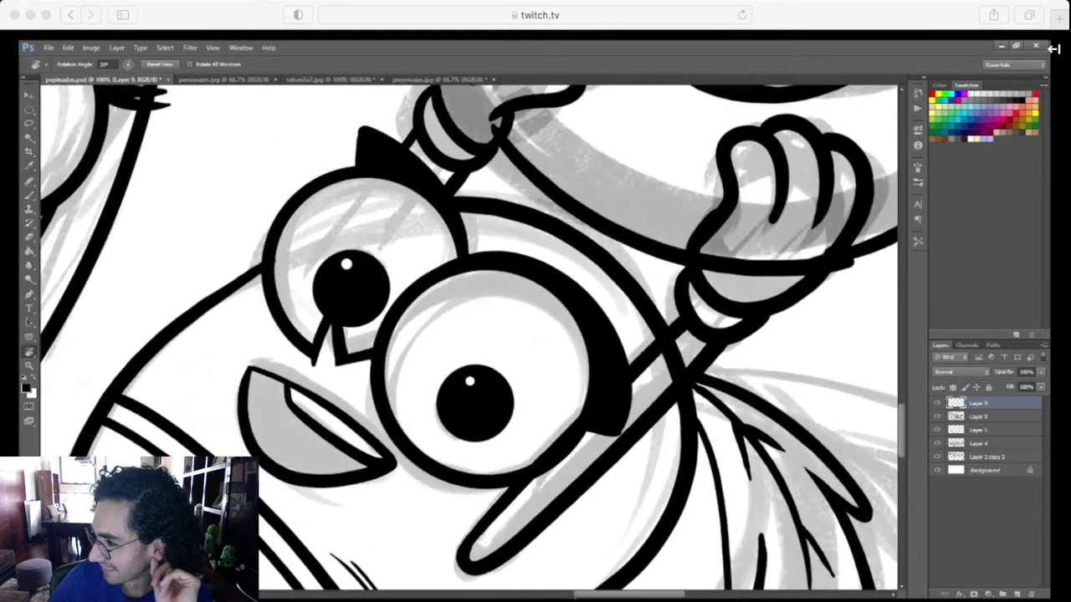
{"action": "key", "text": "ctrl+plus"}
{"action": "mouse_move", "coordinate": [663, 529]}
{"action": "left_mouse_down"}
{"action": "mouse_move", "coordinate": [570, 402]}
{"action": "mouse_move", "coordinate": [461, 351]}
{"action": "mouse_move", "coordinate": [471, 356]}
{"action": "left_mouse_up"}
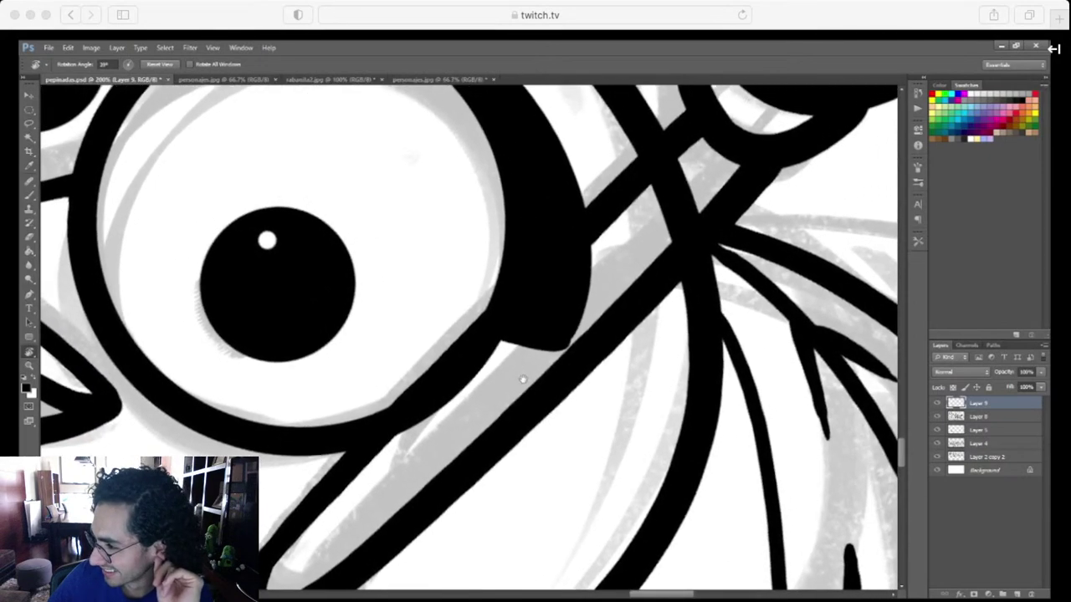
{"action": "key", "text": "e"}
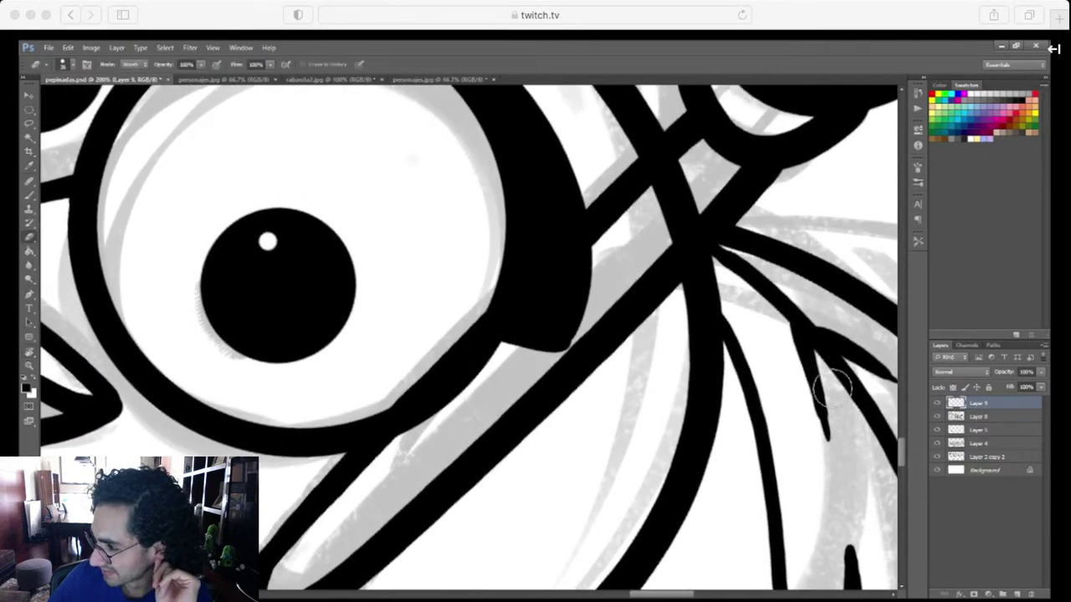
{"action": "left_click", "coordinate": [979, 416]}
{"action": "left_click_drag", "start_coordinate": [404, 452], "coordinate": [629, 234]}
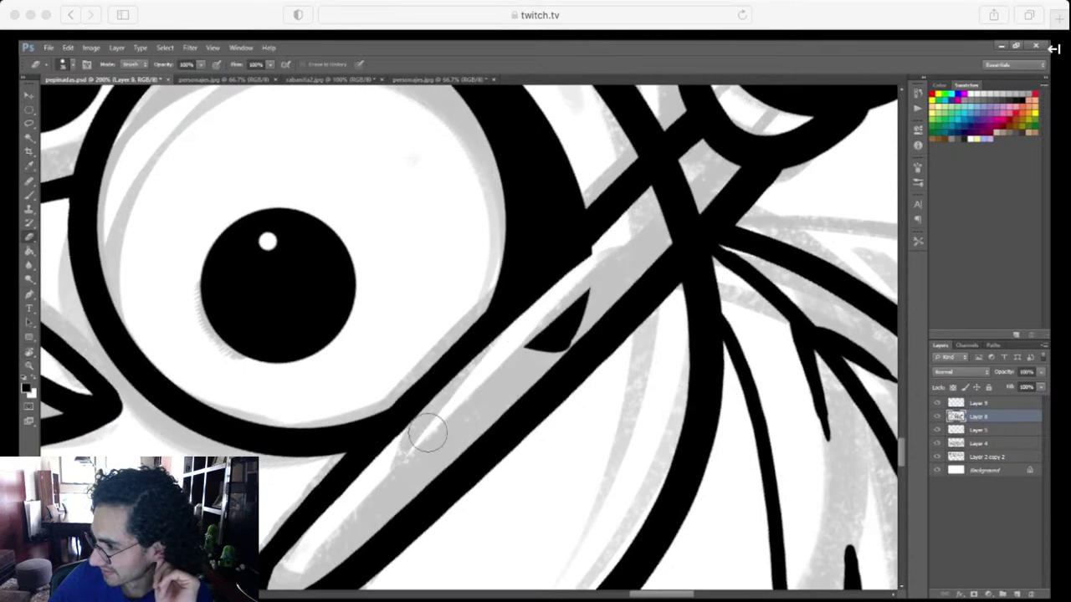
{"action": "left_click_drag", "start_coordinate": [426, 435], "coordinate": [669, 204]}
{"action": "left_click_drag", "start_coordinate": [549, 330], "coordinate": [604, 293]}
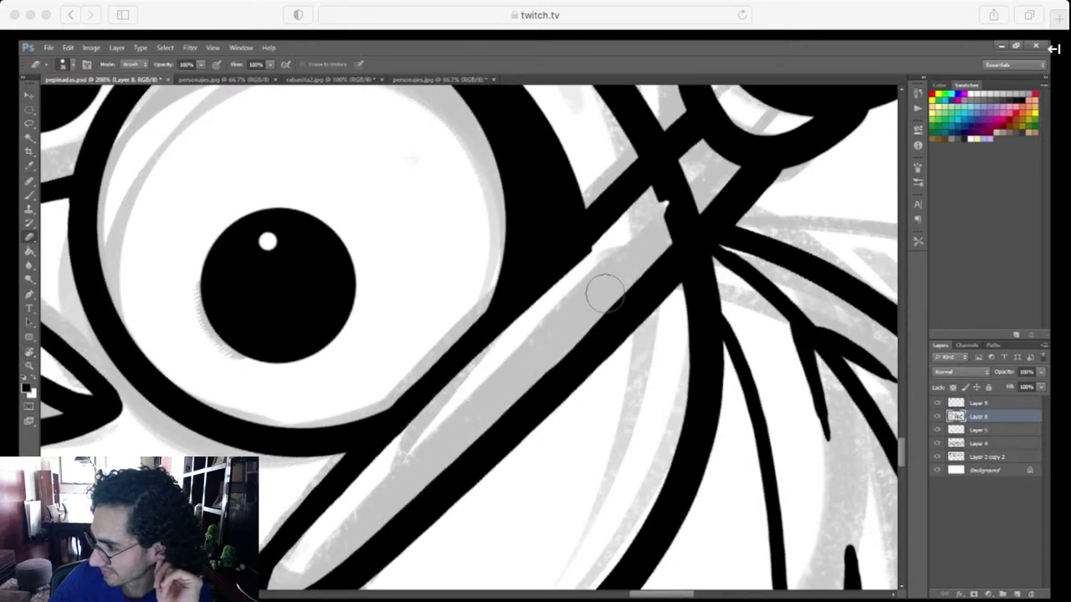
{"action": "left_click_drag", "start_coordinate": [568, 356], "coordinate": [505, 406]}
Erase the head outline crossing the inside of the rightmost character's arm below the glove and patch the arm's edge with the brush
{"action": "left_click_drag", "start_coordinate": [387, 451], "coordinate": [596, 247]}
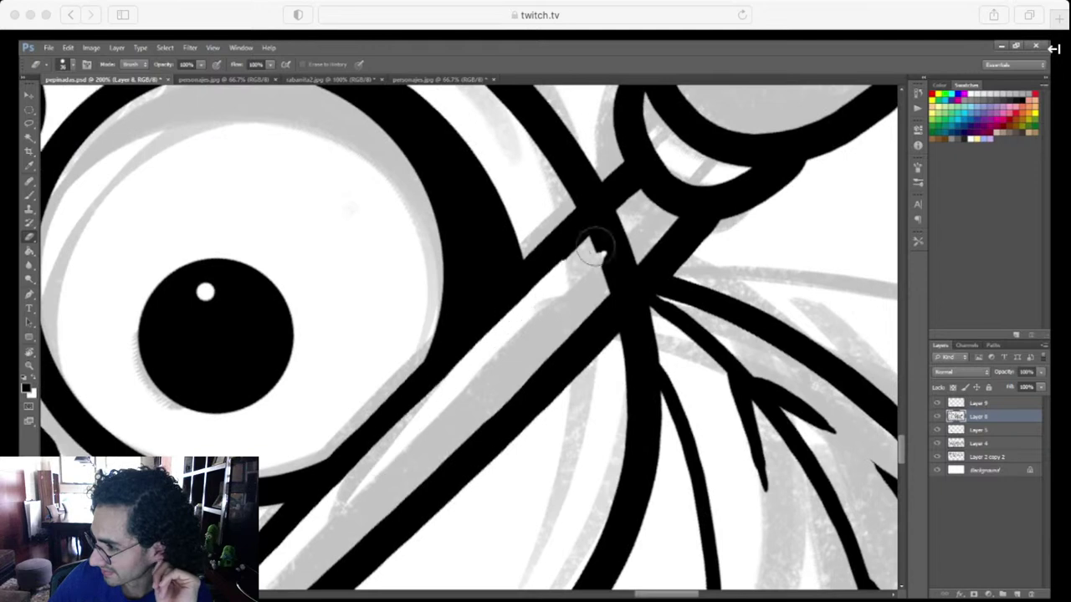
{"action": "left_click_drag", "start_coordinate": [519, 332], "coordinate": [637, 214]}
{"action": "left_click_drag", "start_coordinate": [566, 283], "coordinate": [542, 384]}
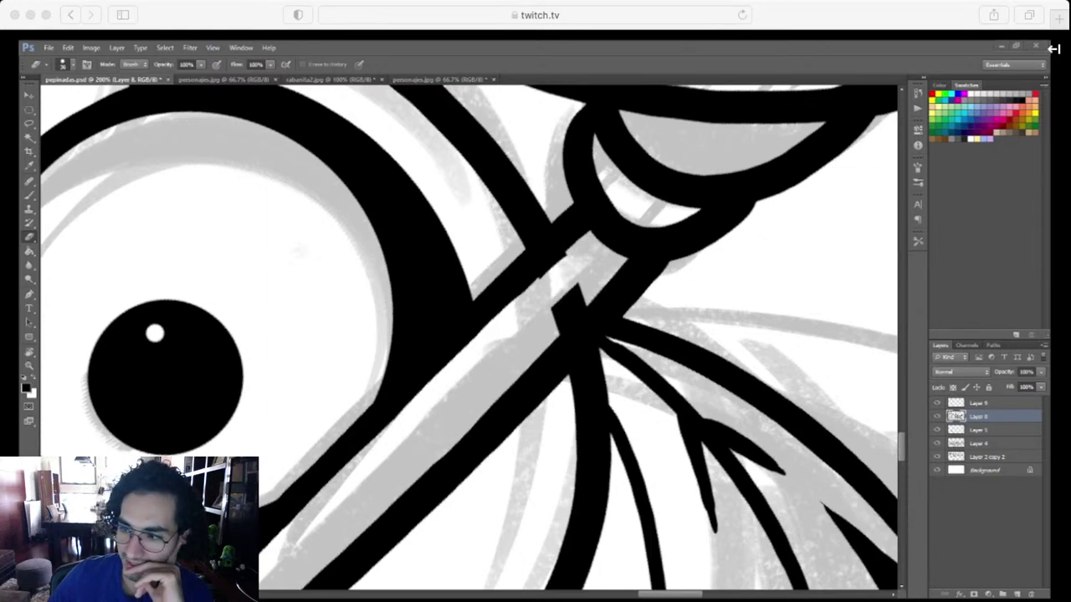
{"action": "left_click_drag", "start_coordinate": [520, 339], "coordinate": [517, 345]}
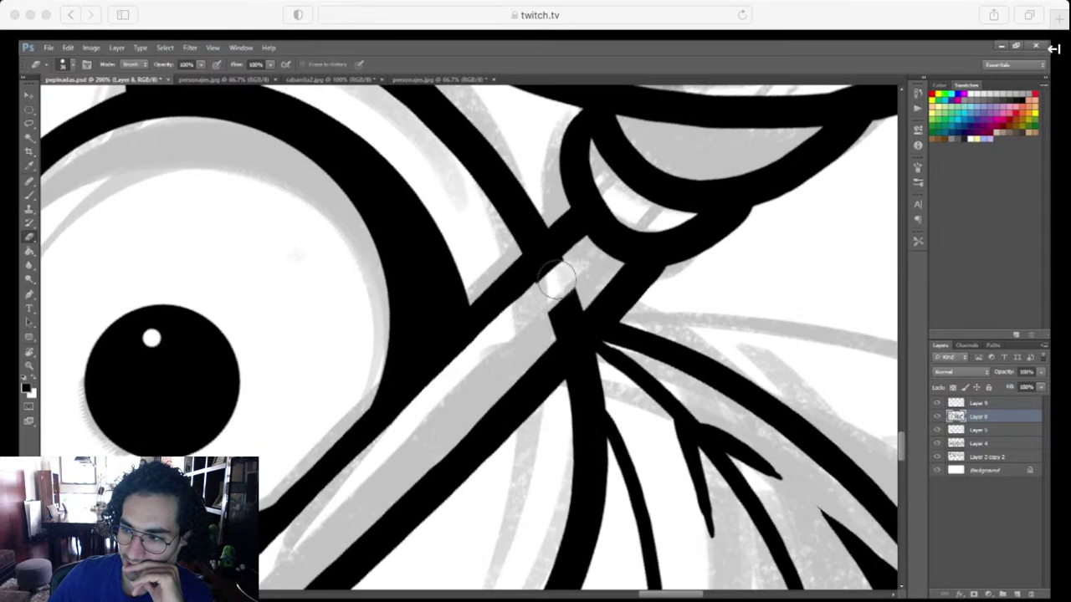
{"action": "mouse_move", "coordinate": [559, 301]}
{"action": "left_mouse_down"}
{"action": "mouse_move", "coordinate": [567, 292]}
{"action": "mouse_move", "coordinate": [535, 347]}
{"action": "mouse_move", "coordinate": [510, 327]}
{"action": "left_mouse_up"}
{"action": "key", "text": "b"}
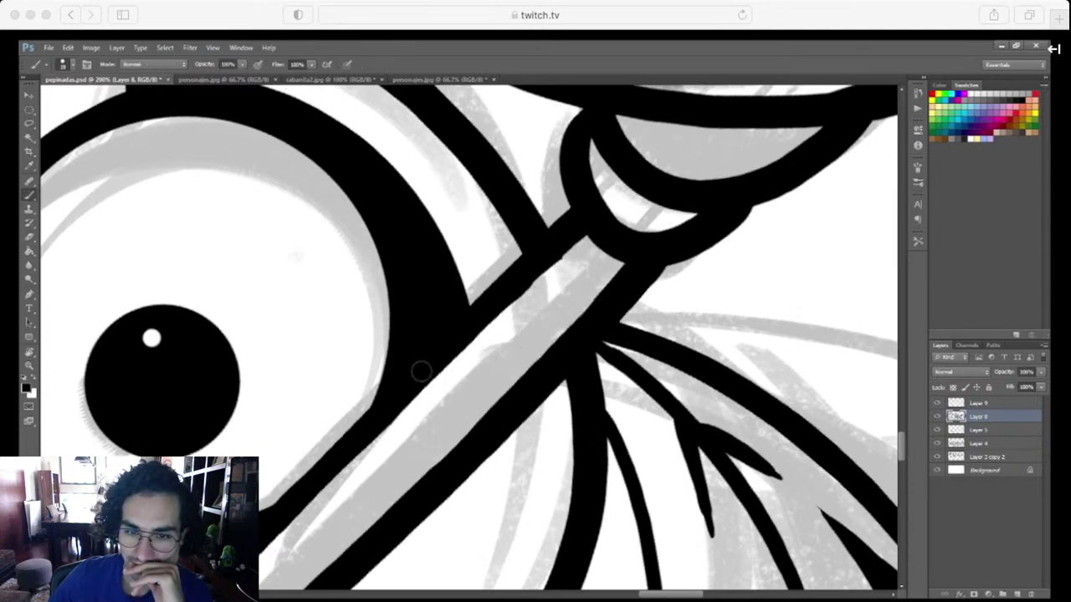
{"action": "left_click_drag", "start_coordinate": [530, 270], "coordinate": [564, 315]}
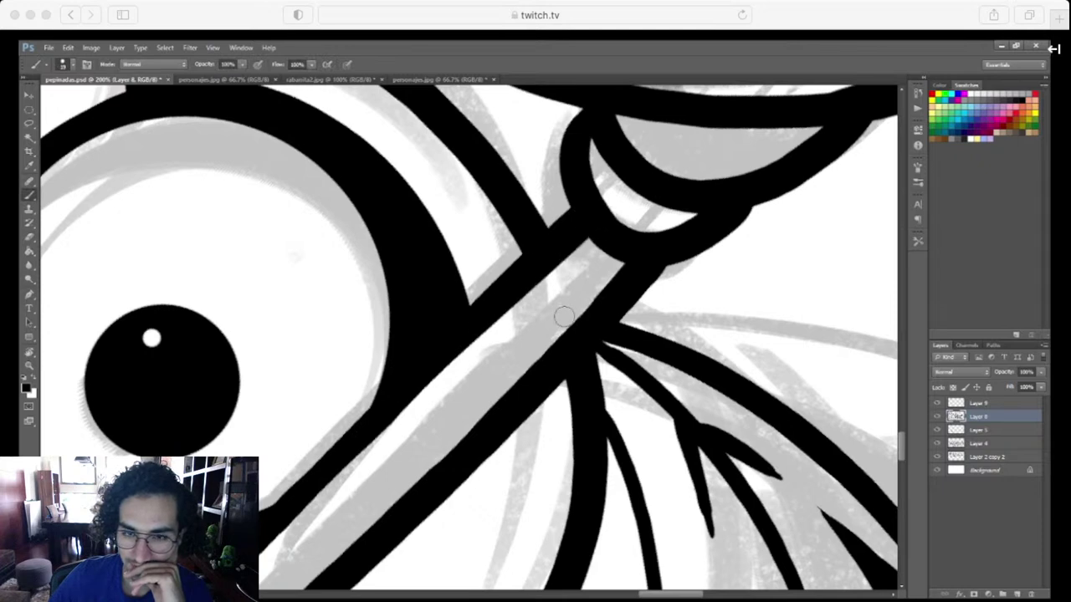
Hide the grey sketch layers, Layer 4 and Layer 2 copy 2, so only the black line art shows
{"action": "key", "text": "ctrl+minus"}
{"action": "key", "text": "ctrl+minus"}
{"action": "key", "text": "ctrl+minus"}
{"action": "key", "text": "ctrl+minus"}
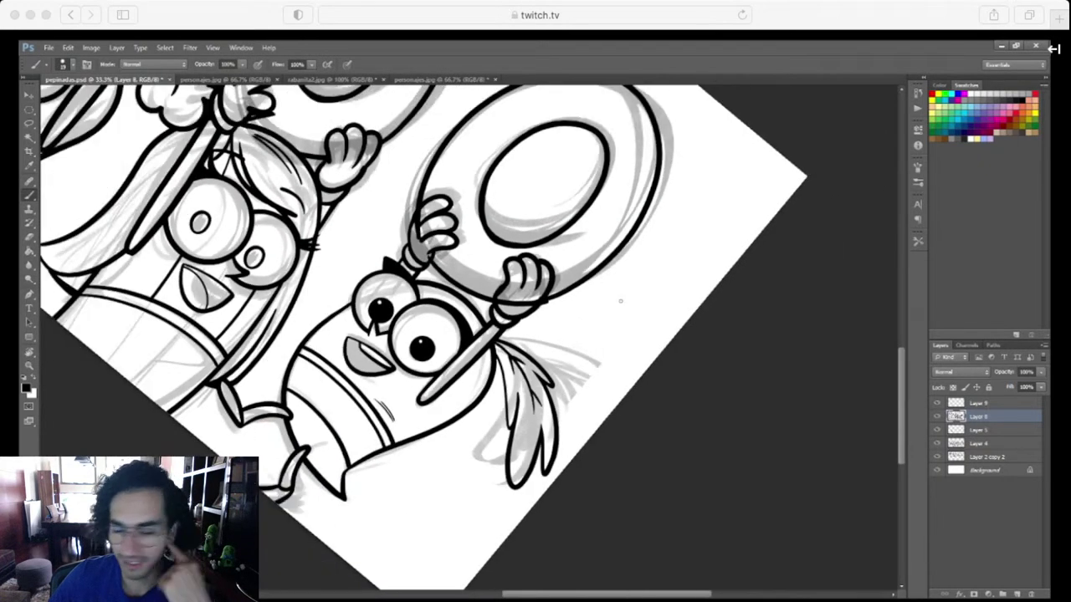
{"action": "key", "text": "r"}
{"action": "left_click_drag", "start_coordinate": [706, 467], "coordinate": [763, 433]}
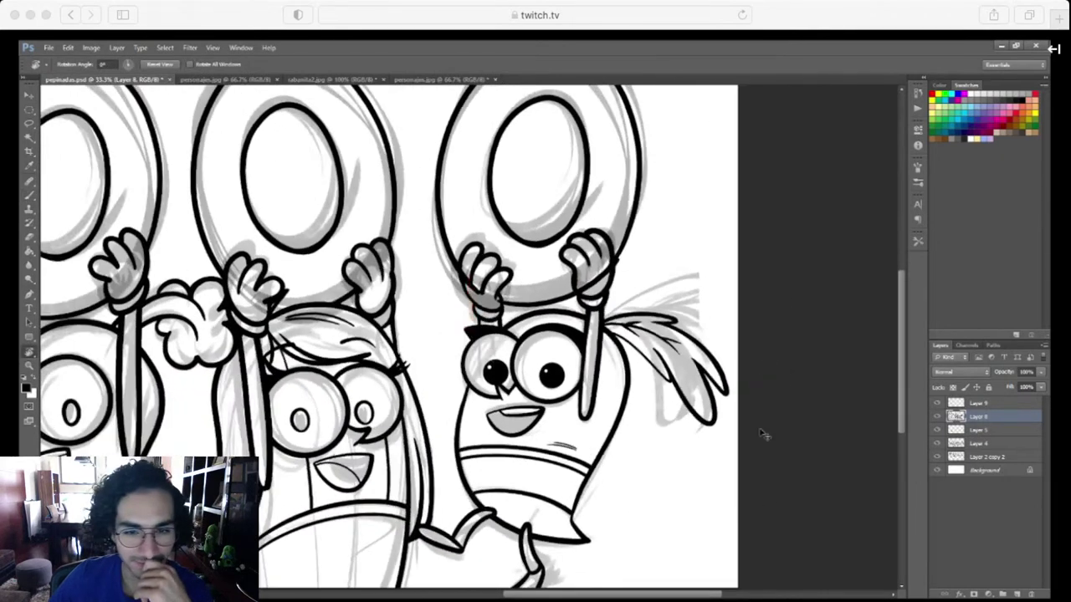
{"action": "key", "text": "ctrl+minus"}
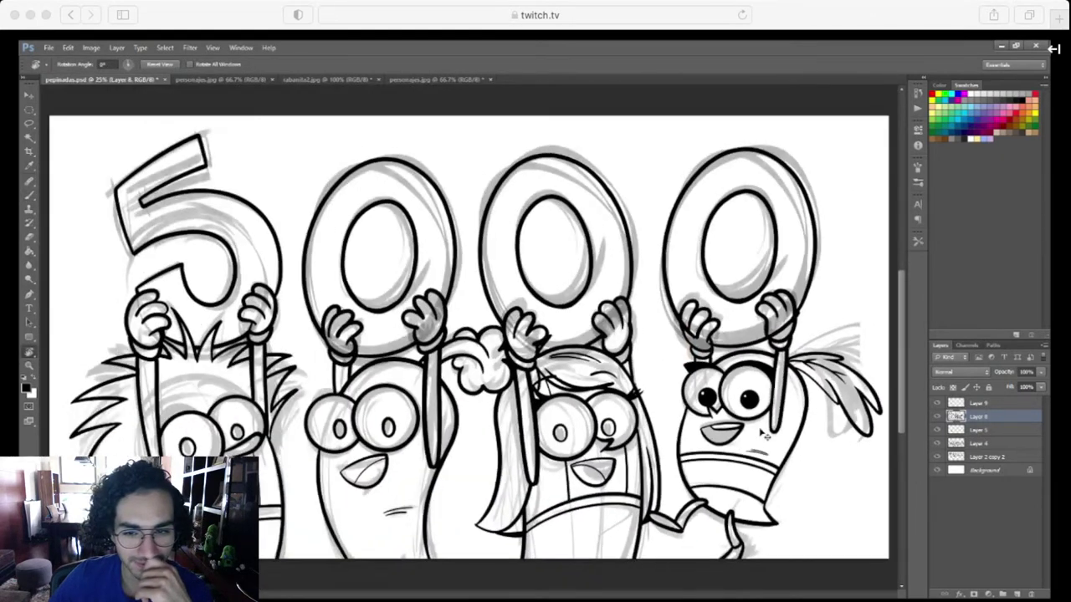
{"action": "left_click", "coordinate": [937, 444]}
{"action": "left_click", "coordinate": [937, 457]}
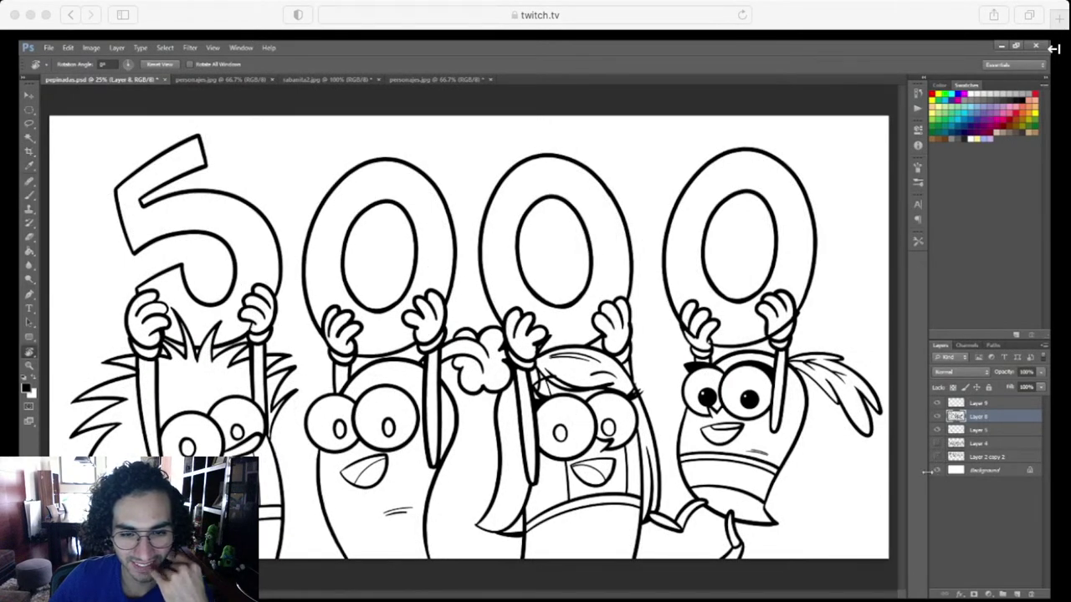
Fill the Background layer with a flat muted steel blue behind the line art
{"action": "left_click", "coordinate": [998, 473]}
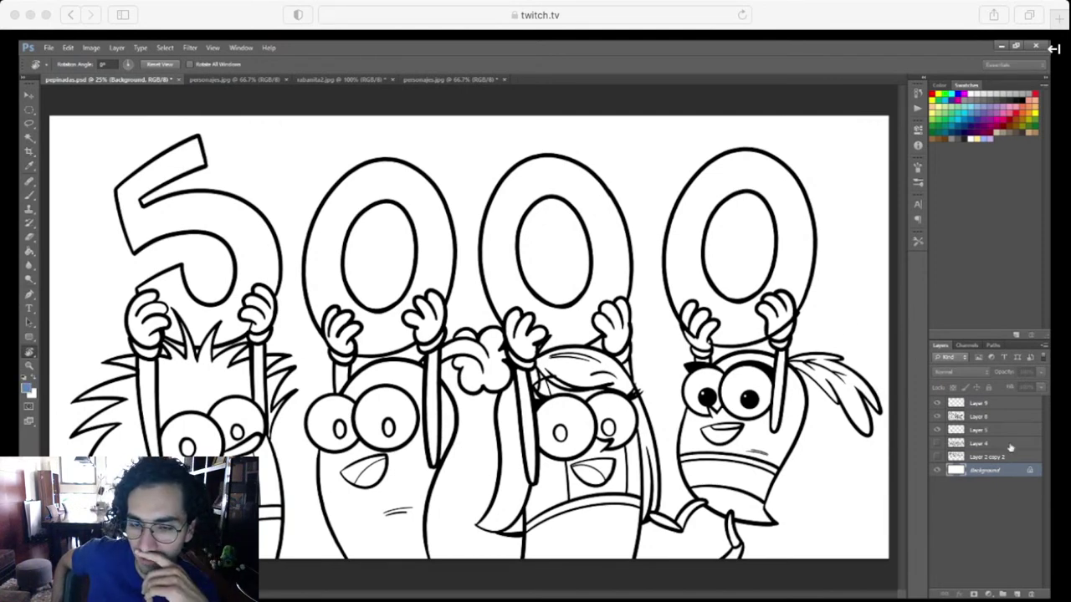
{"action": "key", "text": "g"}
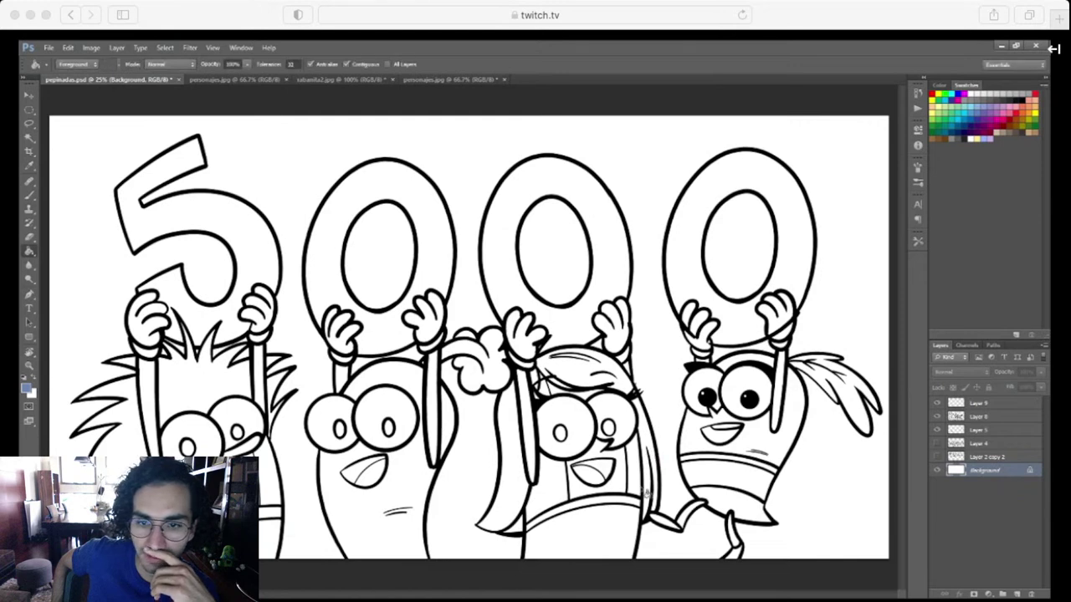
{"action": "left_click", "coordinate": [644, 493]}
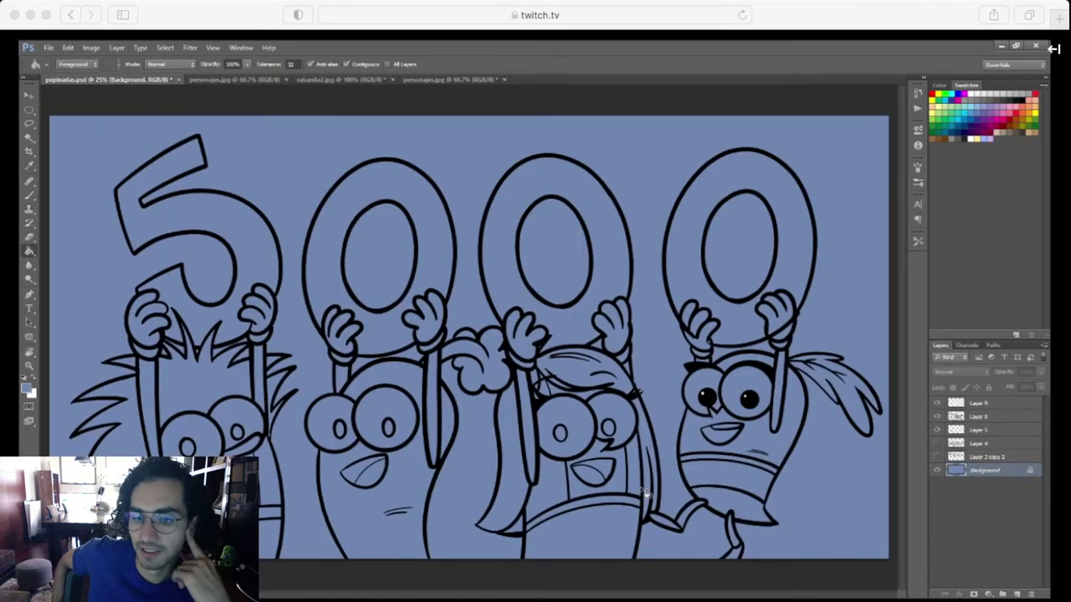
{"action": "key", "text": "i"}
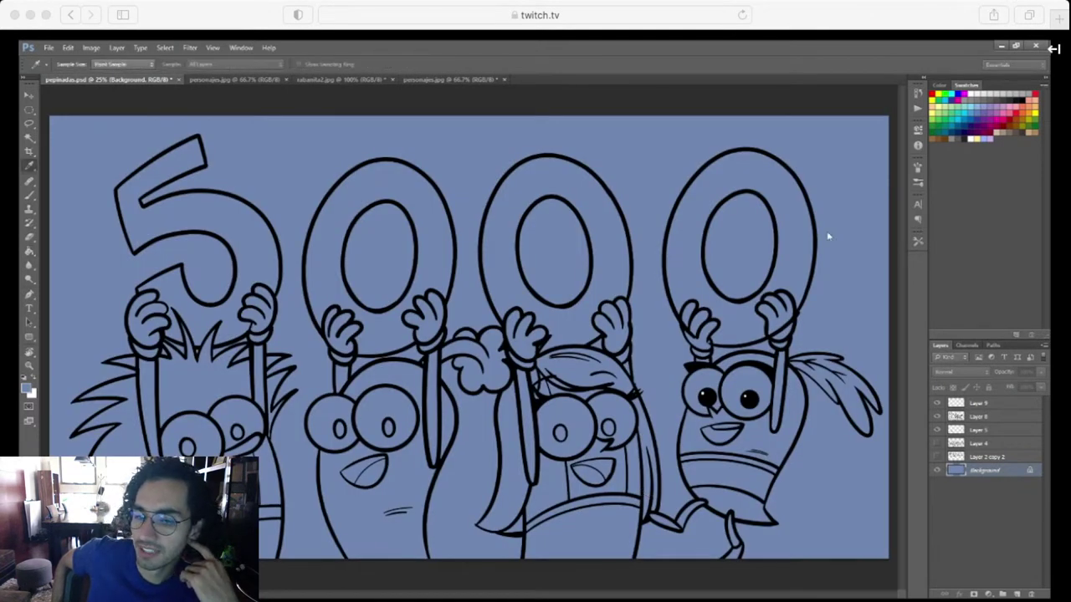
{"action": "mouse_move", "coordinate": [630, 328]}
{"action": "left_mouse_down"}
{"action": "mouse_move", "coordinate": [643, 324]}
{"action": "mouse_move", "coordinate": [598, 333]}
{"action": "mouse_move", "coordinate": [622, 329]}
{"action": "left_mouse_up"}
{"action": "key", "text": "g"}
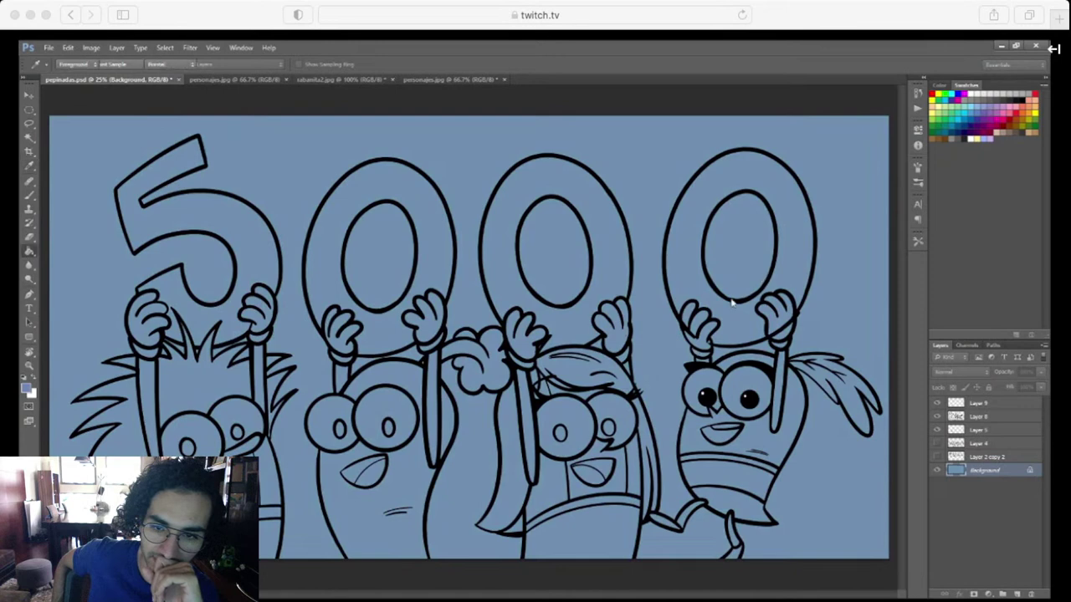
On the layer below Layer 9, taper the finger lines and erase the stray line end inside the rightmost character's left-side glove
{"action": "left_click", "coordinate": [976, 416]}
{"action": "left_click", "coordinate": [938, 416], "text": "alt"}
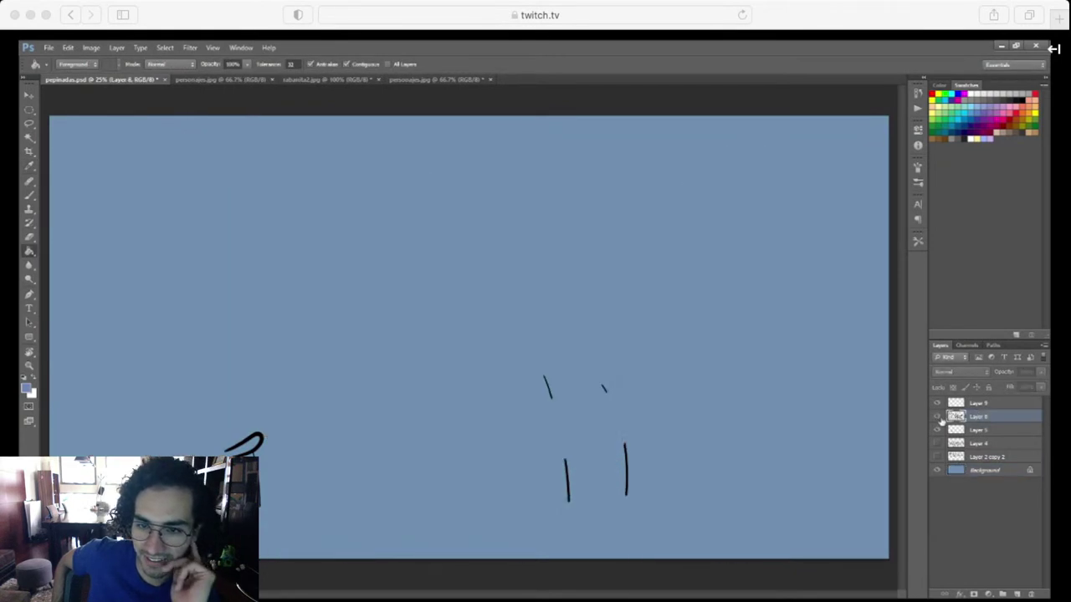
{"action": "left_click", "coordinate": [938, 416], "text": "alt"}
{"action": "key", "text": "z"}
{"action": "left_click_drag", "start_coordinate": [711, 334], "coordinate": [711, 360]}
{"action": "key", "text": "r"}
{"action": "mouse_move", "coordinate": [724, 486]}
{"action": "left_mouse_down"}
{"action": "mouse_move", "coordinate": [694, 497]}
{"action": "mouse_move", "coordinate": [703, 485]}
{"action": "mouse_move", "coordinate": [503, 389]}
{"action": "mouse_move", "coordinate": [549, 287]}
{"action": "mouse_move", "coordinate": [501, 387]}
{"action": "mouse_move", "coordinate": [544, 284]}
{"action": "mouse_move", "coordinate": [505, 370]}
{"action": "mouse_move", "coordinate": [520, 315]}
{"action": "mouse_move", "coordinate": [564, 264]}
{"action": "mouse_move", "coordinate": [511, 382]}
{"action": "mouse_move", "coordinate": [559, 278]}
{"action": "mouse_move", "coordinate": [553, 368]}
{"action": "mouse_move", "coordinate": [522, 433]}
{"action": "mouse_move", "coordinate": [575, 351]}
{"action": "mouse_move", "coordinate": [528, 441]}
{"action": "mouse_move", "coordinate": [571, 374]}
{"action": "mouse_move", "coordinate": [532, 439]}
{"action": "mouse_move", "coordinate": [556, 414]}
{"action": "mouse_move", "coordinate": [535, 469]}
{"action": "mouse_move", "coordinate": [596, 355]}
{"action": "left_mouse_up"}
{"action": "key", "text": "e"}
{"action": "mouse_move", "coordinate": [520, 385]}
{"action": "left_mouse_down"}
{"action": "mouse_move", "coordinate": [591, 239]}
{"action": "mouse_move", "coordinate": [532, 359]}
{"action": "left_mouse_up"}
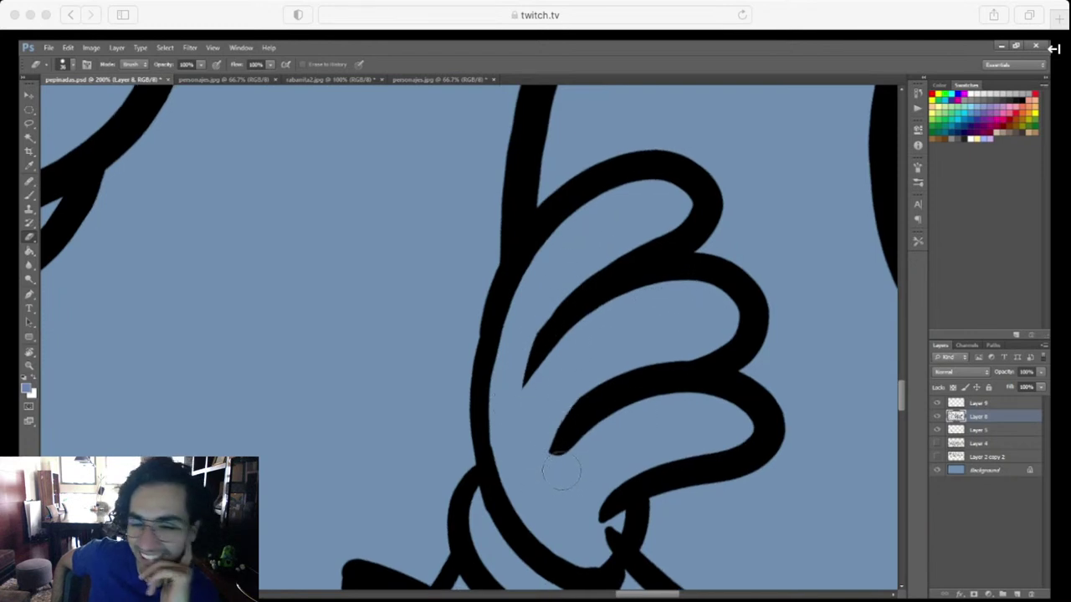
{"action": "left_click_drag", "start_coordinate": [554, 450], "coordinate": [687, 413]}
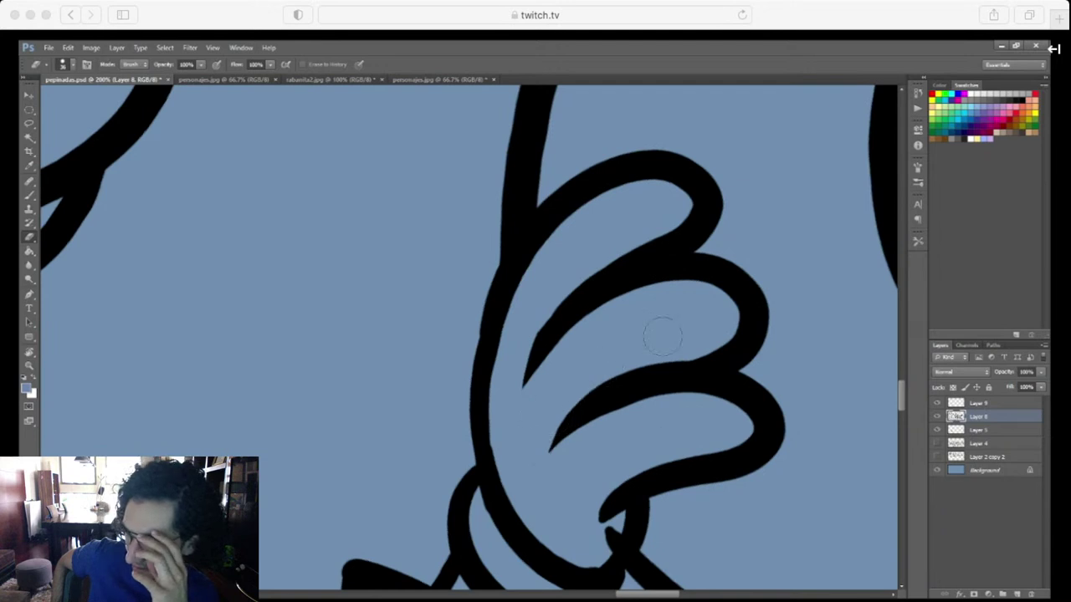
{"action": "left_click_drag", "start_coordinate": [657, 483], "coordinate": [568, 352]}
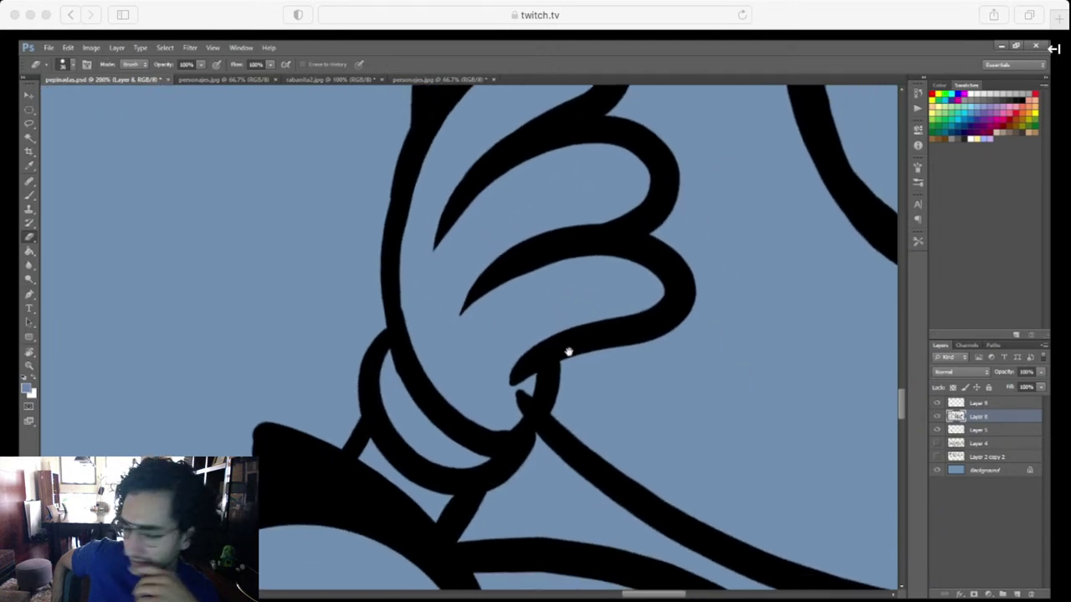
{"action": "left_click_drag", "start_coordinate": [511, 407], "coordinate": [512, 412]}
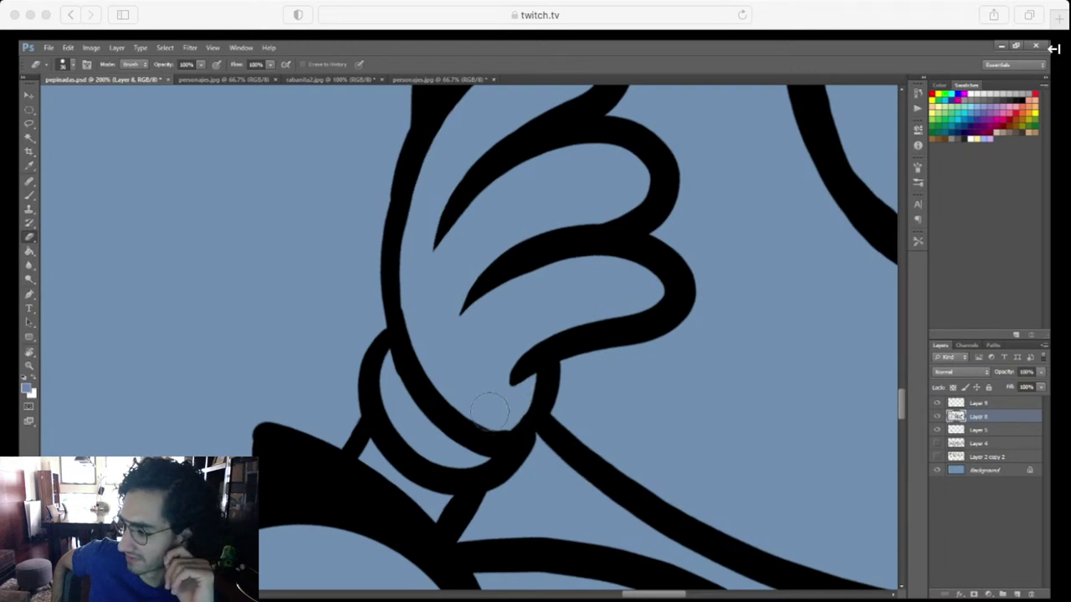
Erase the last zero's outline overlapping the inside of the rightmost character's other glove and the stub sticking out beside the wrist
{"action": "scroll", "coordinate": [708, 469], "scroll_direction": "down", "scroll_amount": 10}
{"action": "scroll", "coordinate": [708, 468], "scroll_direction": "right", "scroll_amount": 5}
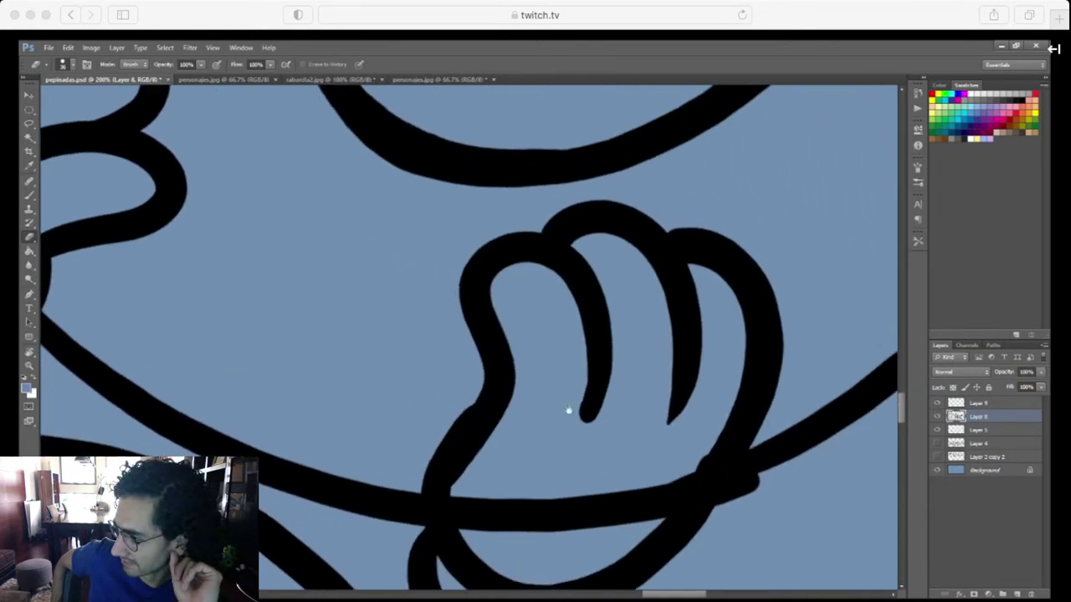
{"action": "scroll", "coordinate": [673, 331], "scroll_direction": "down", "scroll_amount": 1}
{"action": "scroll", "coordinate": [674, 331], "scroll_direction": "left", "scroll_amount": 1}
{"action": "mouse_move", "coordinate": [468, 330]}
{"action": "left_mouse_down"}
{"action": "mouse_move", "coordinate": [422, 396]}
{"action": "mouse_move", "coordinate": [438, 417]}
{"action": "mouse_move", "coordinate": [501, 419]}
{"action": "mouse_move", "coordinate": [440, 401]}
{"action": "mouse_move", "coordinate": [515, 384]}
{"action": "mouse_move", "coordinate": [520, 423]}
{"action": "mouse_move", "coordinate": [463, 422]}
{"action": "mouse_move", "coordinate": [503, 395]}
{"action": "mouse_move", "coordinate": [579, 381]}
{"action": "mouse_move", "coordinate": [598, 400]}
{"action": "mouse_move", "coordinate": [577, 428]}
{"action": "mouse_move", "coordinate": [638, 375]}
{"action": "mouse_move", "coordinate": [593, 424]}
{"action": "mouse_move", "coordinate": [658, 354]}
{"action": "mouse_move", "coordinate": [616, 401]}
{"action": "mouse_move", "coordinate": [658, 341]}
{"action": "mouse_move", "coordinate": [665, 301]}
{"action": "mouse_move", "coordinate": [646, 418]}
{"action": "mouse_move", "coordinate": [584, 432]}
{"action": "mouse_move", "coordinate": [651, 358]}
{"action": "mouse_move", "coordinate": [660, 303]}
{"action": "mouse_move", "coordinate": [600, 431]}
{"action": "mouse_move", "coordinate": [659, 348]}
{"action": "left_mouse_up"}
{"action": "key", "text": "ctrl+z"}
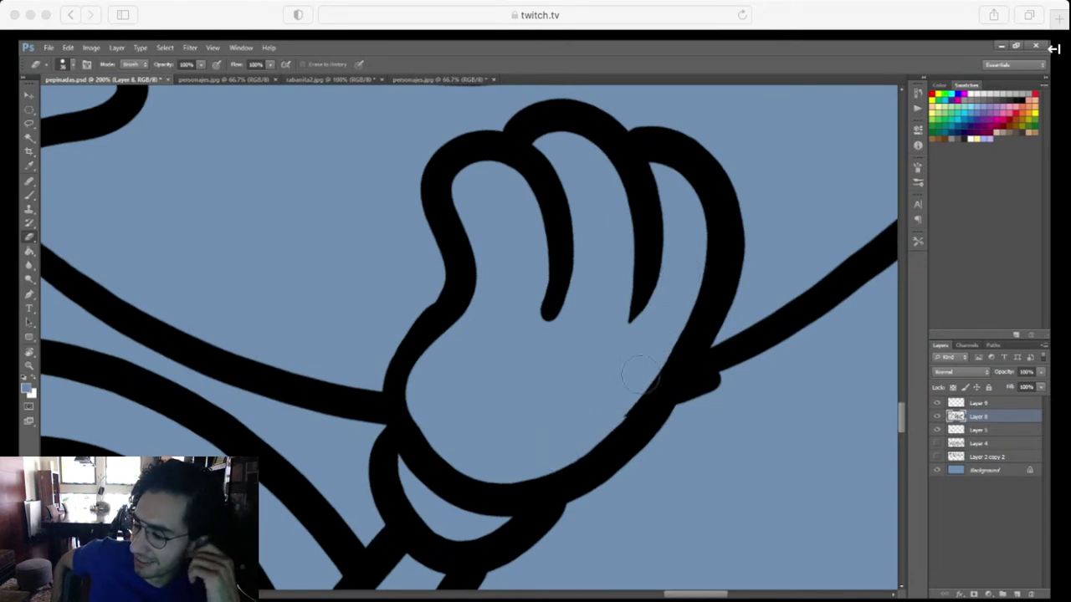
{"action": "left_click_drag", "start_coordinate": [574, 446], "coordinate": [650, 363]}
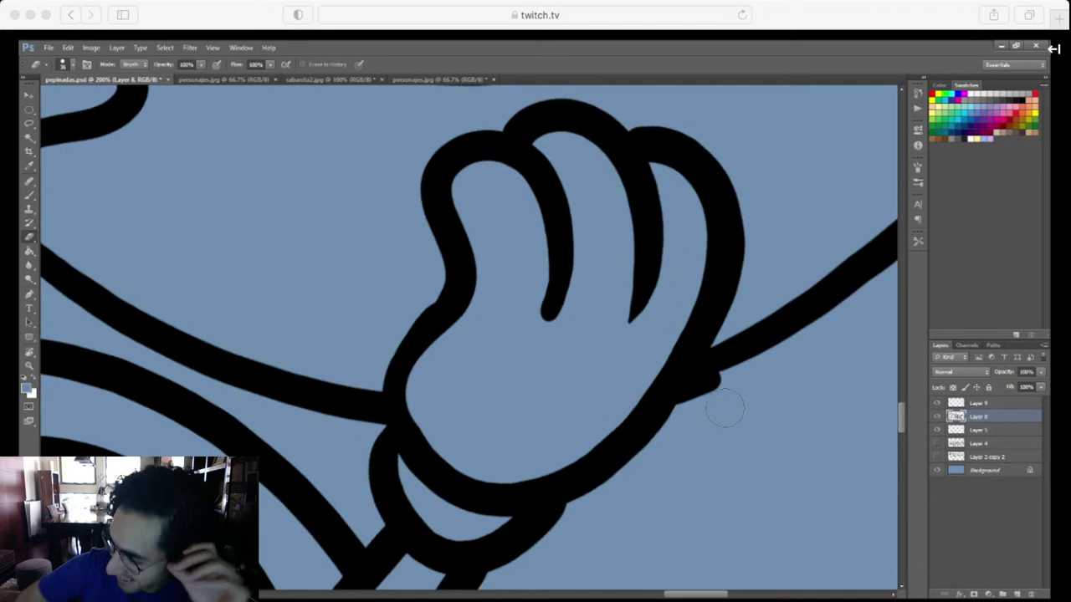
{"action": "mouse_move", "coordinate": [725, 409]}
{"action": "left_mouse_down"}
{"action": "mouse_move", "coordinate": [698, 410]}
{"action": "mouse_move", "coordinate": [696, 392]}
{"action": "mouse_move", "coordinate": [705, 400]}
{"action": "left_mouse_up"}
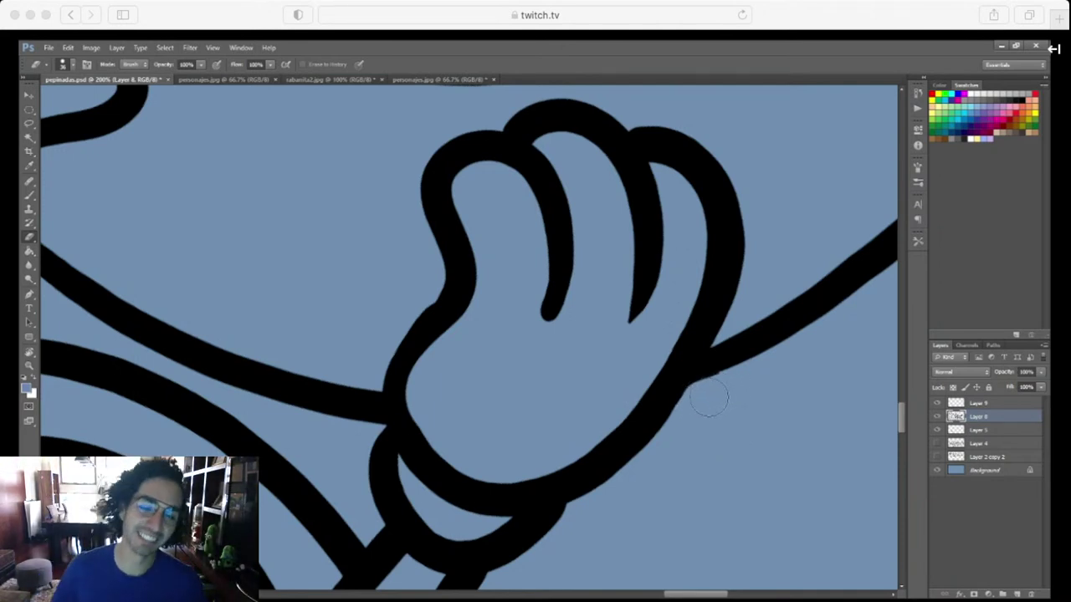
Straighten the canvas rotation to show the whole illustration and save the file
{"action": "key", "text": "ctrl+minus"}
{"action": "key", "text": "ctrl+minus"}
{"action": "key", "text": "ctrl+minus"}
{"action": "key", "text": "ctrl+minus"}
{"action": "key", "text": "ctrl+minus"}
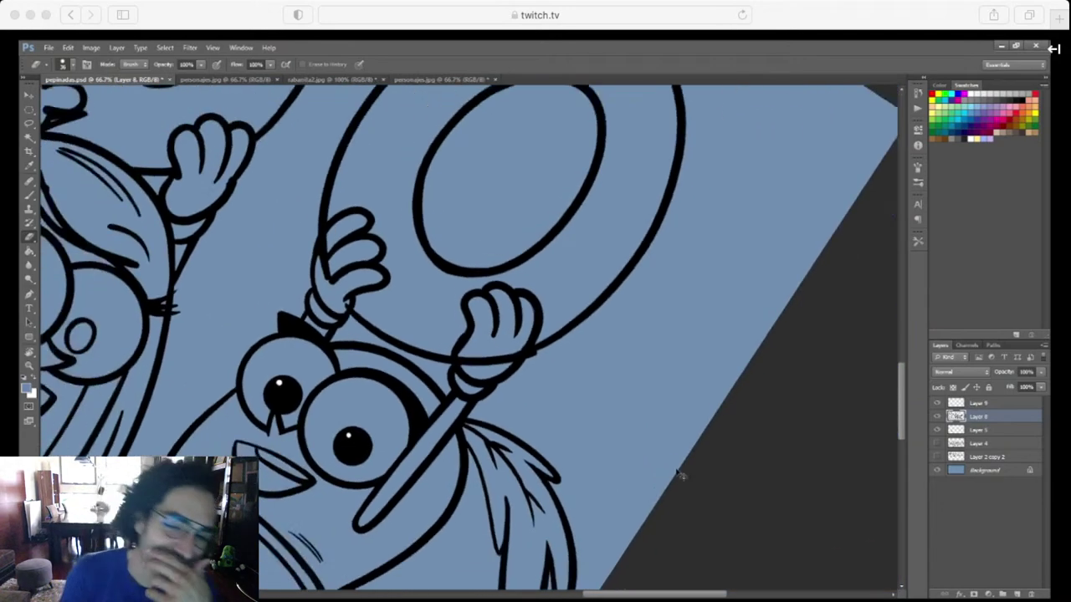
{"action": "key", "text": "r"}
{"action": "left_click_drag", "start_coordinate": [687, 447], "coordinate": [692, 394]}
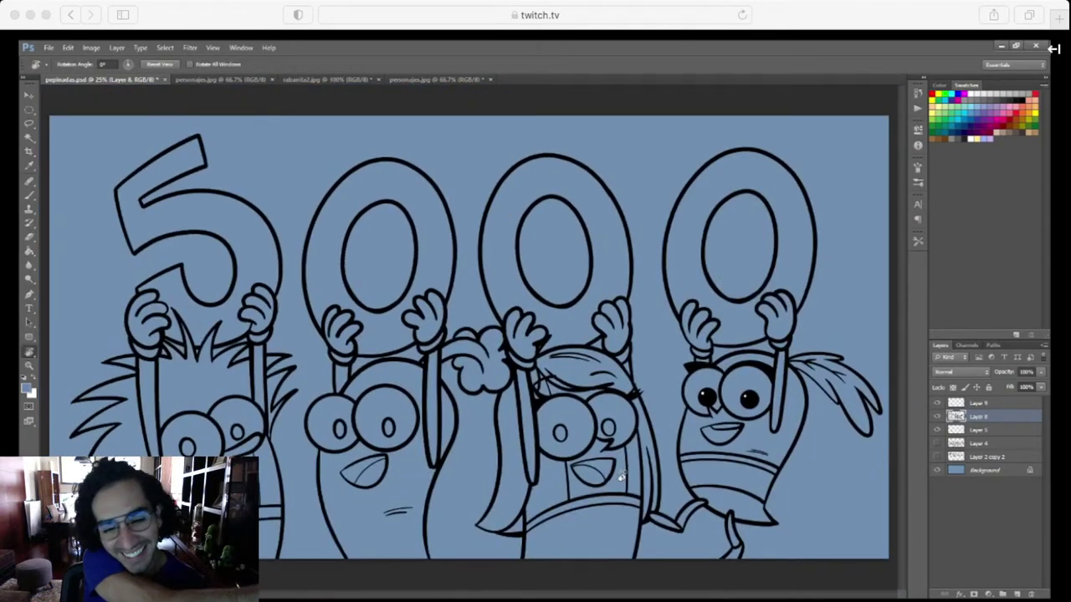
{"action": "key", "text": "ctrl+s"}
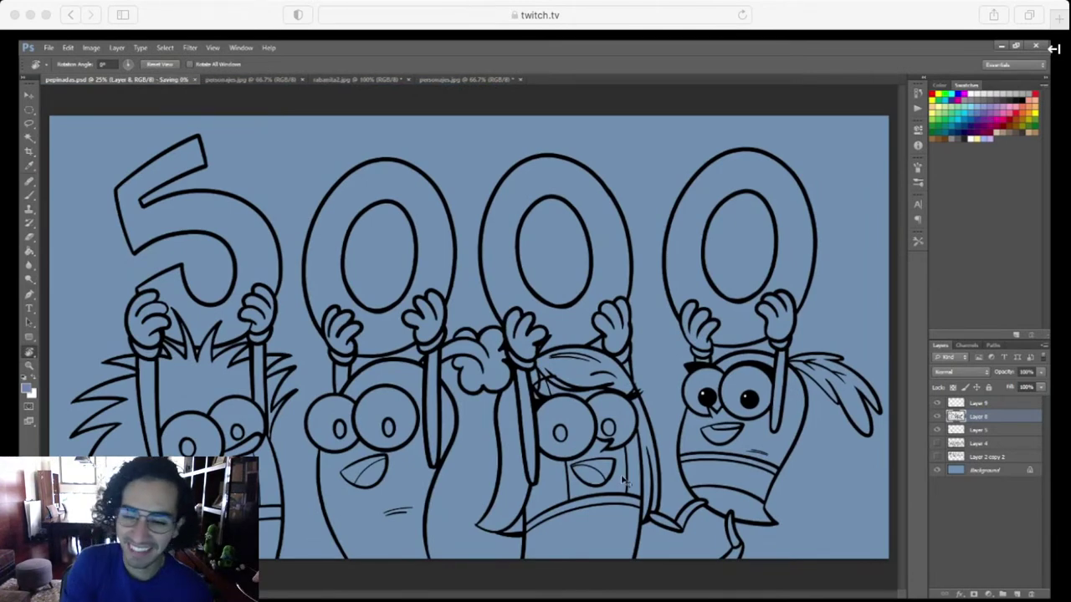
Add a new layer directly above the Background layer
{"action": "left_click", "coordinate": [998, 462]}
{"action": "left_click", "coordinate": [989, 470]}
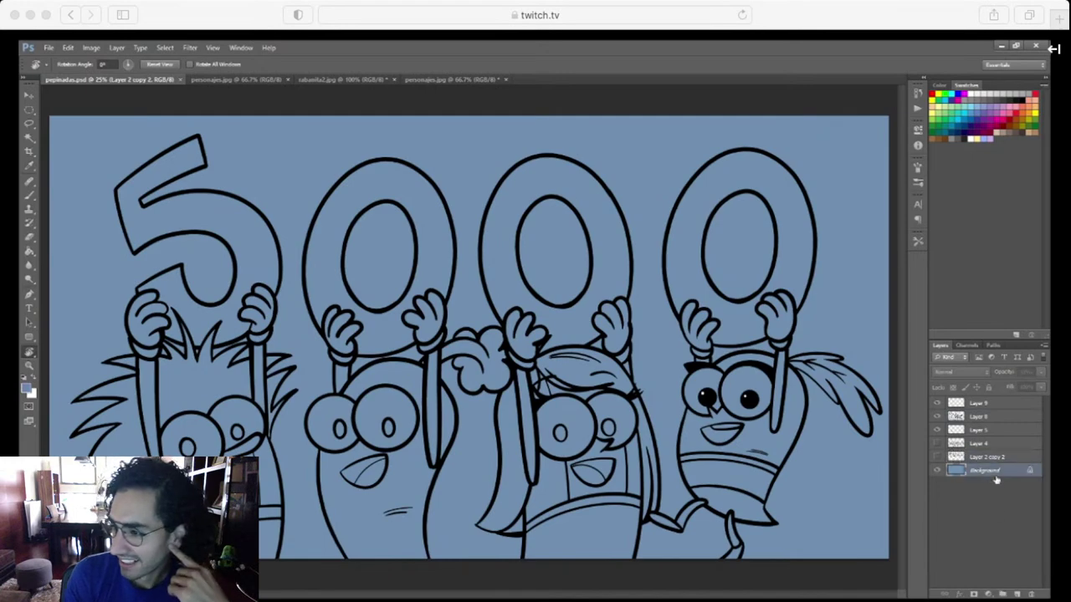
{"action": "left_click", "coordinate": [1016, 592]}
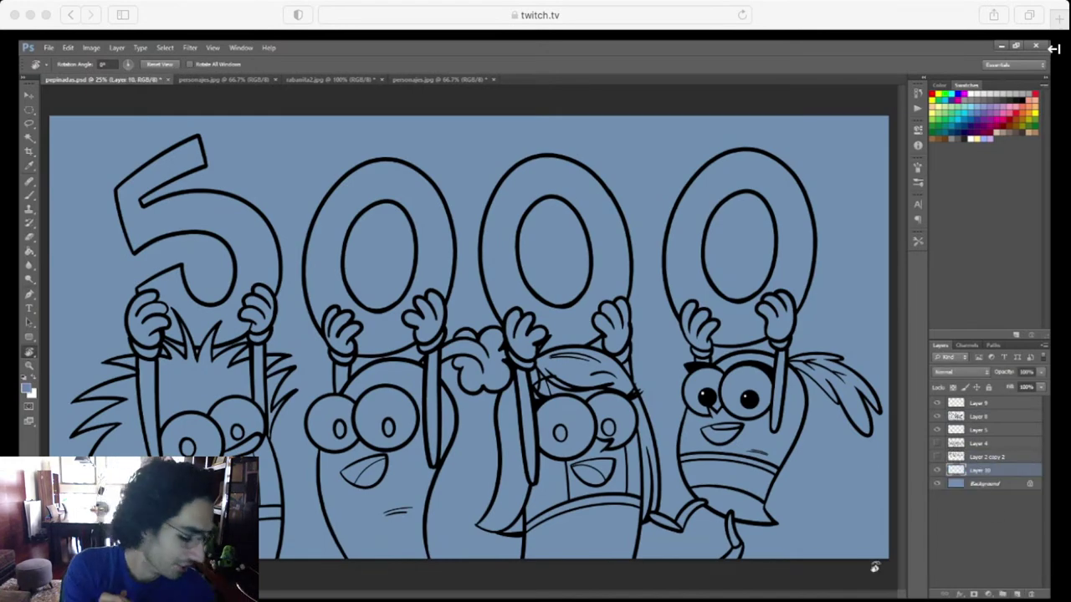
On the new layer, lasso the long-haired character's larger eye along its outline, fill it with white and deselect
{"action": "key", "text": "ctrl+plus"}
{"action": "key", "text": "ctrl+plus"}
{"action": "key", "text": "ctrl+plus"}
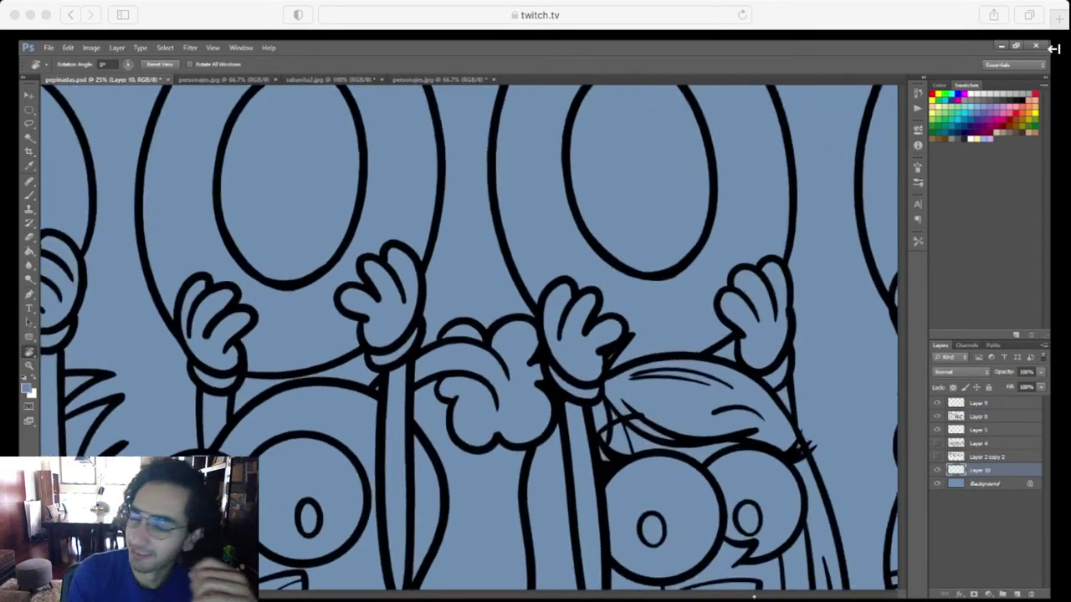
{"action": "left_click_drag", "start_coordinate": [755, 525], "coordinate": [563, 338]}
{"action": "mouse_move", "coordinate": [590, 396]}
{"action": "left_mouse_down"}
{"action": "mouse_move", "coordinate": [588, 432]}
{"action": "mouse_move", "coordinate": [550, 333]}
{"action": "left_mouse_up"}
{"action": "key", "text": "l"}
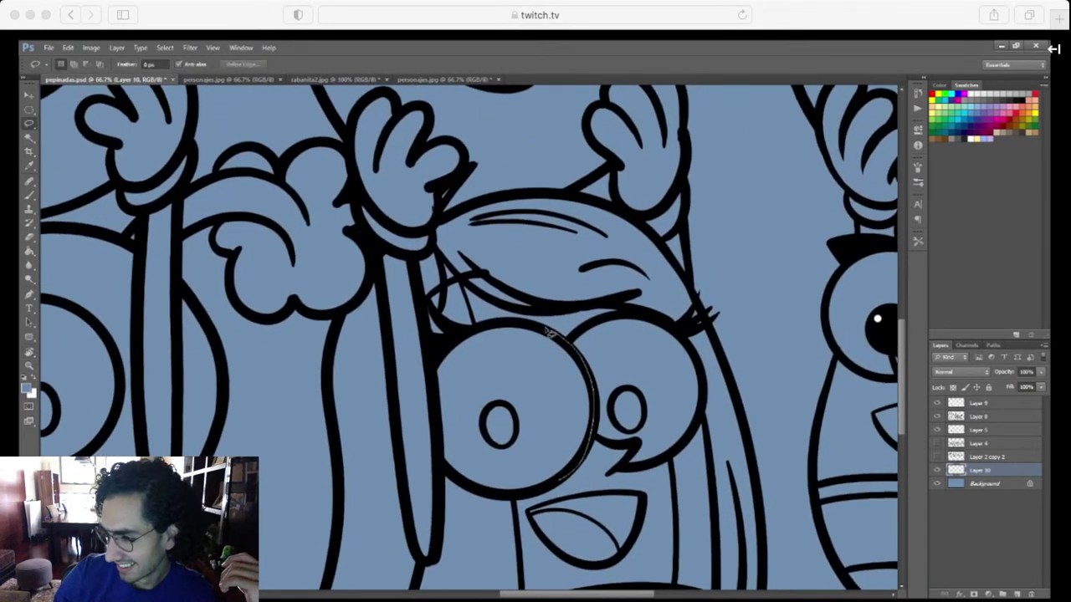
{"action": "left_click_drag", "start_coordinate": [438, 374], "coordinate": [439, 449]}
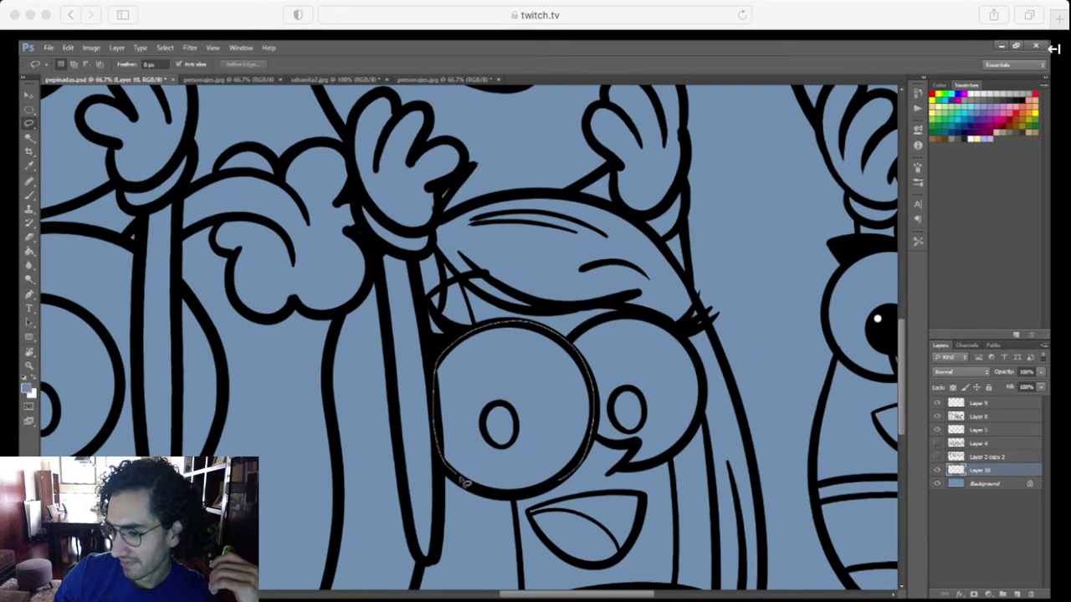
{"action": "left_click_drag", "start_coordinate": [525, 496], "coordinate": [559, 479]}
{"action": "key", "text": "g"}
{"action": "left_click", "coordinate": [547, 476]}
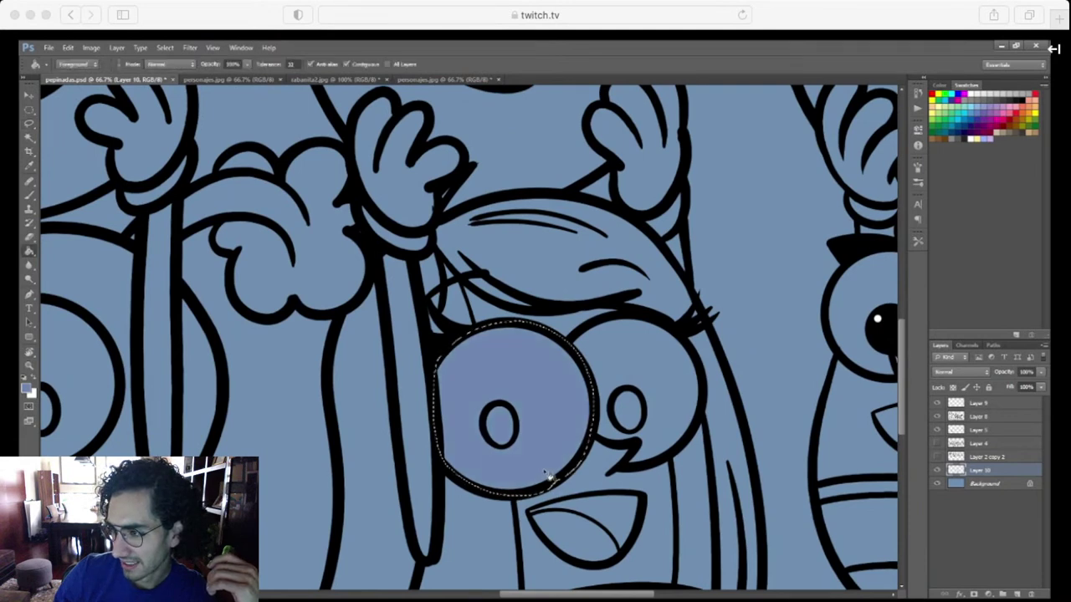
{"action": "key", "text": "x"}
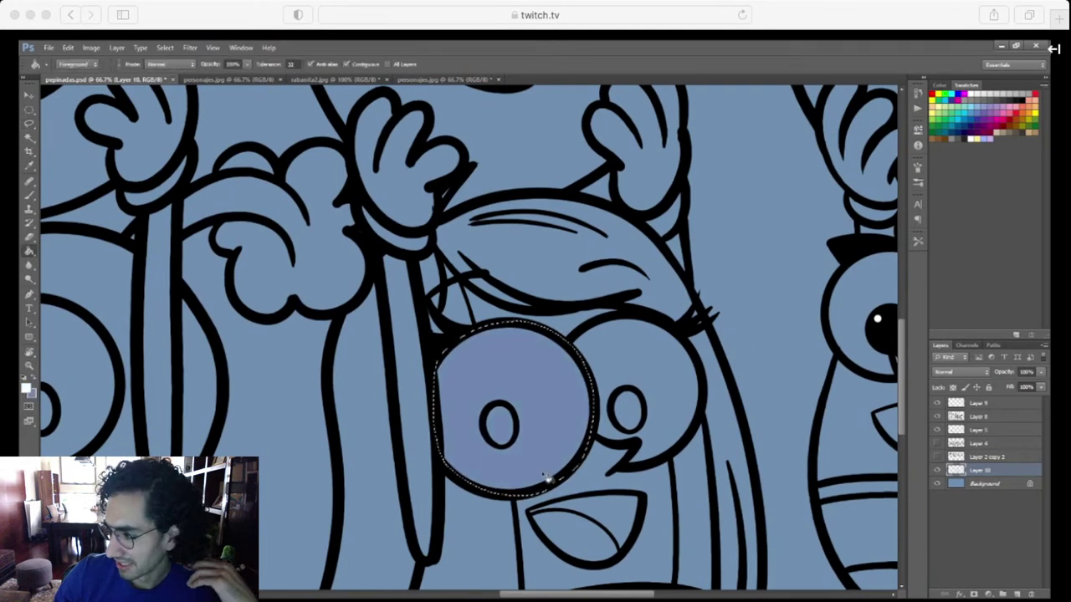
{"action": "left_click", "coordinate": [548, 477]}
{"action": "key", "text": "ctrl+d"}
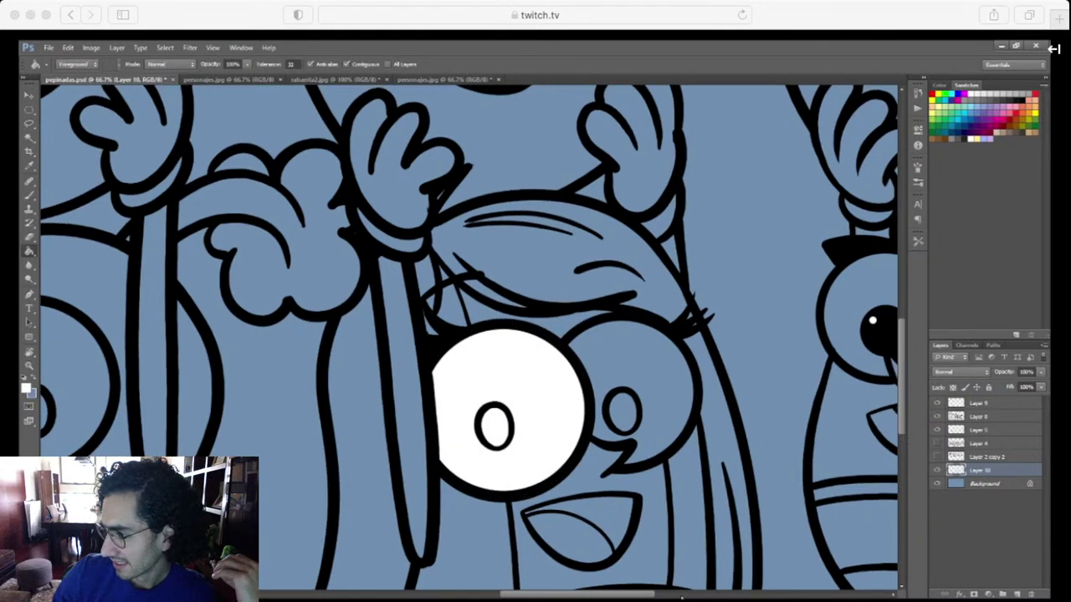
{"action": "key", "text": "ctrl+plus"}
{"action": "left_click_drag", "start_coordinate": [757, 547], "coordinate": [600, 516]}
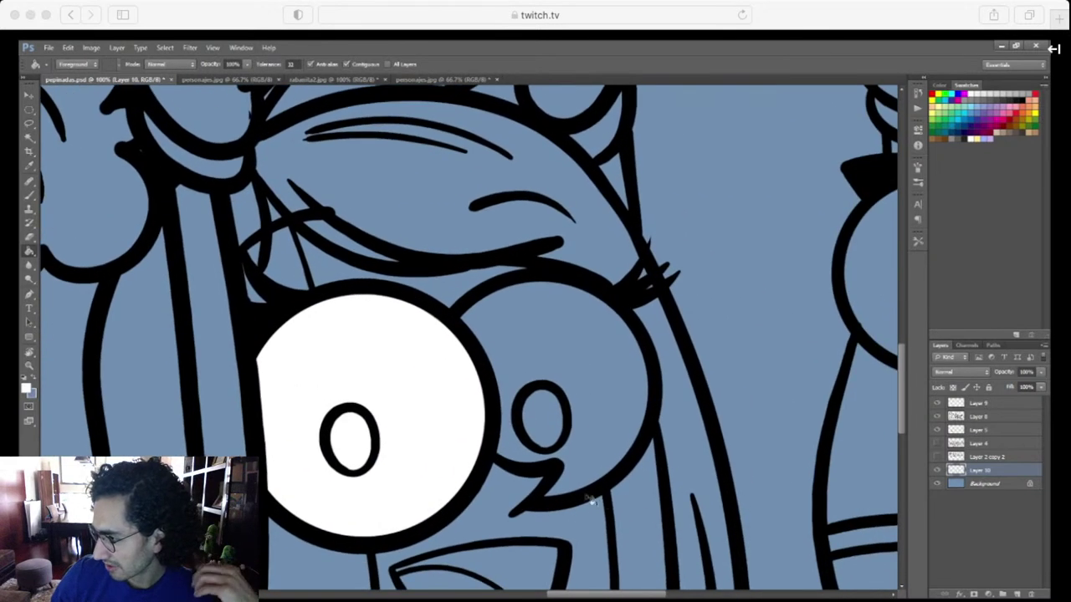
Lasso the long-haired character's smaller eye along its outline, fill it with white and deselect
{"action": "key", "text": "l"}
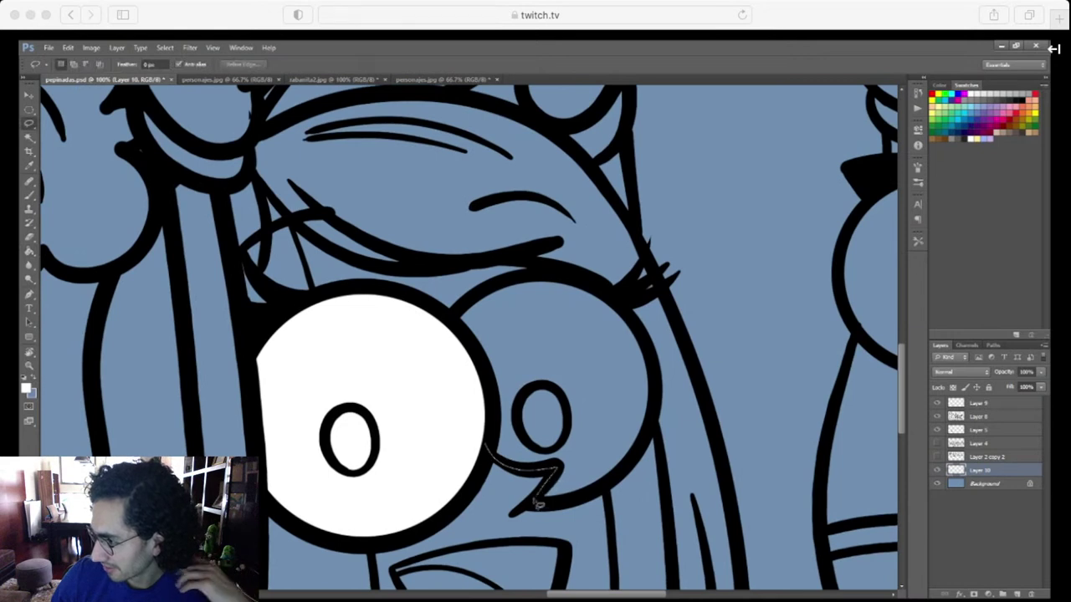
{"action": "mouse_move", "coordinate": [539, 502]}
{"action": "left_mouse_down"}
{"action": "mouse_move", "coordinate": [630, 463]}
{"action": "mouse_move", "coordinate": [657, 409]}
{"action": "mouse_move", "coordinate": [638, 332]}
{"action": "mouse_move", "coordinate": [589, 284]}
{"action": "mouse_move", "coordinate": [498, 282]}
{"action": "mouse_move", "coordinate": [453, 319]}
{"action": "left_mouse_up"}
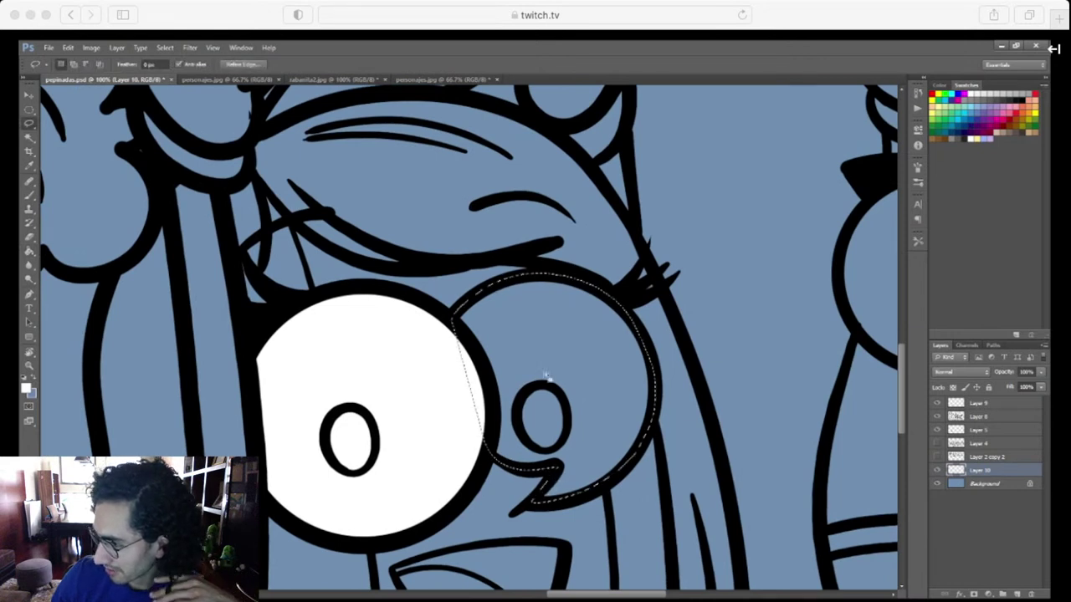
{"action": "key", "text": "g"}
{"action": "left_click", "coordinate": [567, 377]}
{"action": "key", "text": "ctrl+d"}
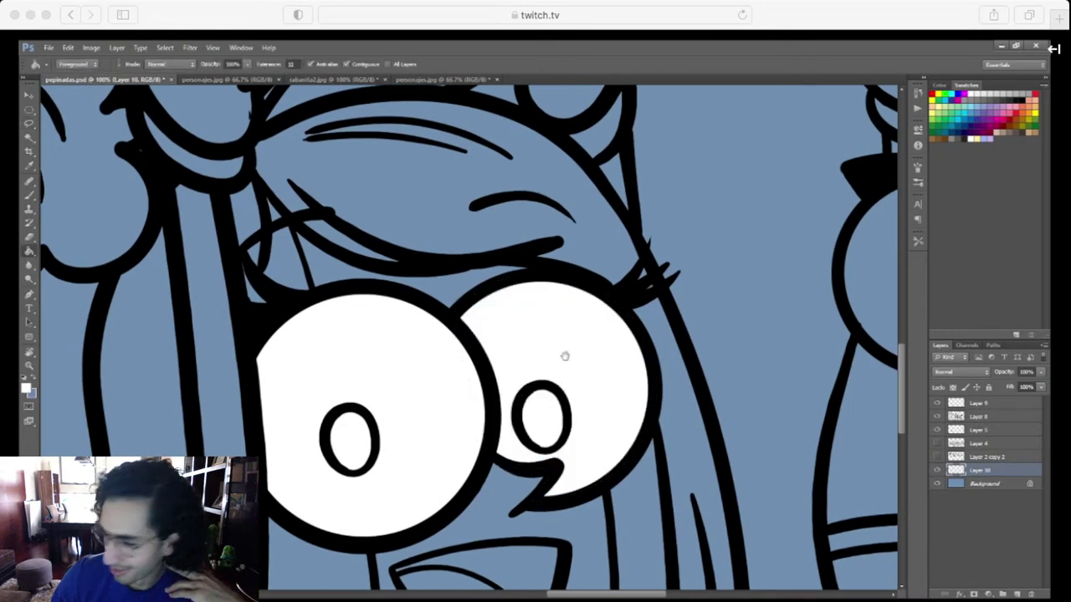
Lasso the long-haired character's right-hand glove and cuff along the outline and fill them with white
{"action": "mouse_move", "coordinate": [564, 356]}
{"action": "left_mouse_down"}
{"action": "mouse_move", "coordinate": [614, 509]}
{"action": "mouse_move", "coordinate": [623, 589]}
{"action": "left_mouse_up"}
{"action": "key", "text": "l"}
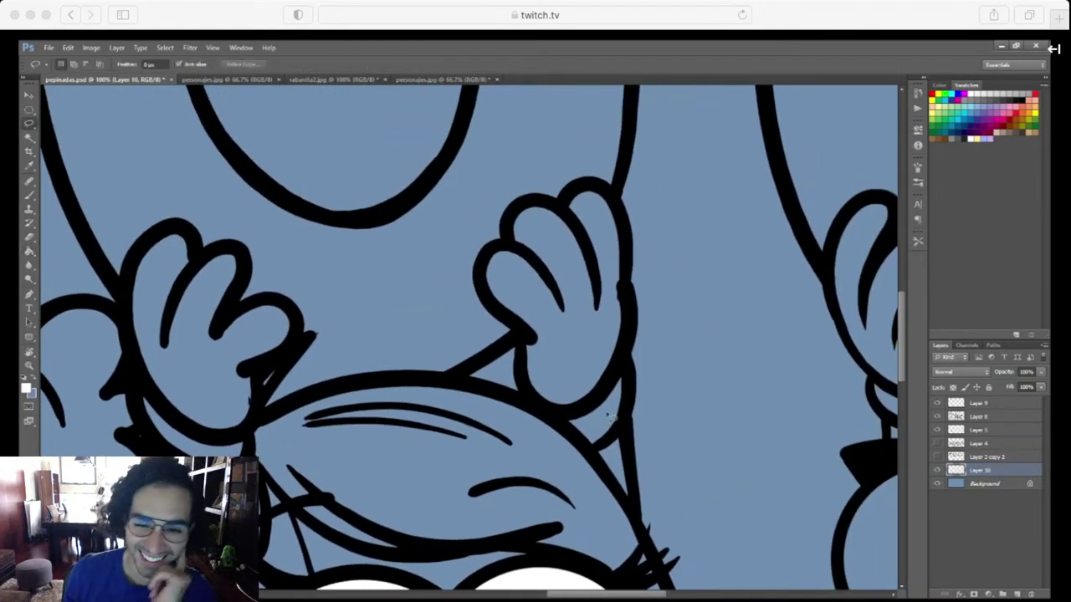
{"action": "mouse_move", "coordinate": [596, 456]}
{"action": "left_mouse_down"}
{"action": "mouse_move", "coordinate": [620, 432]}
{"action": "mouse_move", "coordinate": [634, 316]}
{"action": "left_mouse_up"}
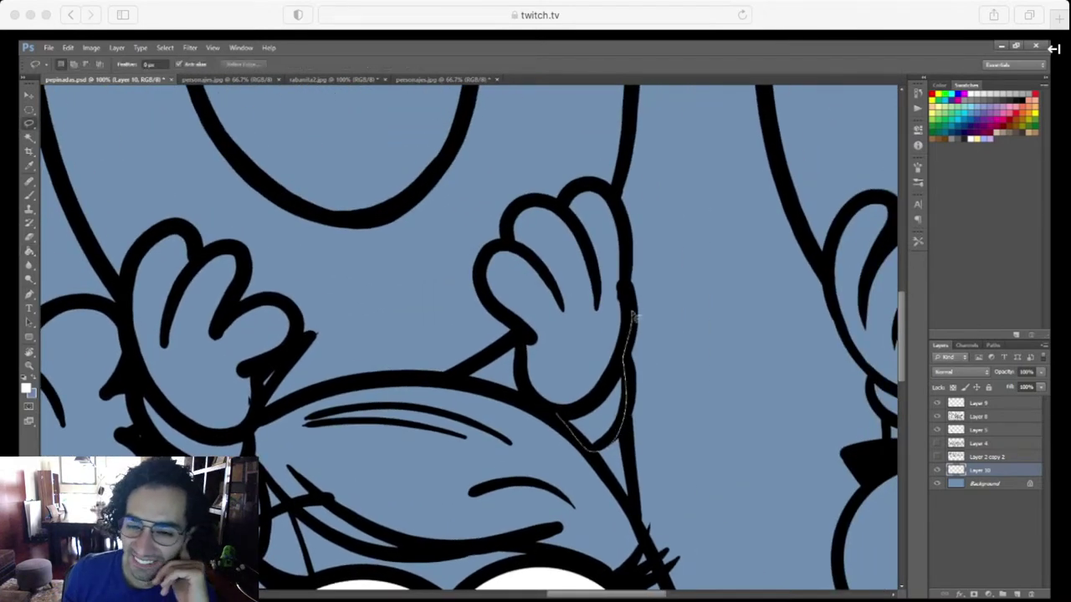
{"action": "mouse_move", "coordinate": [629, 258]}
{"action": "left_mouse_down"}
{"action": "mouse_move", "coordinate": [615, 206]}
{"action": "mouse_move", "coordinate": [581, 185]}
{"action": "mouse_move", "coordinate": [563, 203]}
{"action": "mouse_move", "coordinate": [513, 211]}
{"action": "mouse_move", "coordinate": [509, 243]}
{"action": "left_mouse_up"}
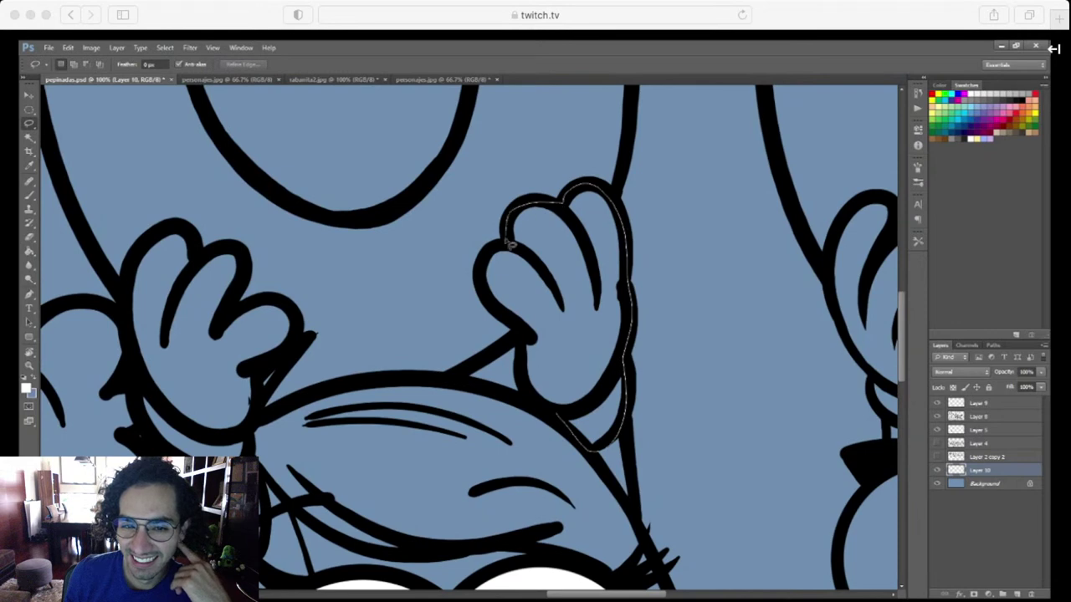
{"action": "left_click_drag", "start_coordinate": [522, 357], "coordinate": [577, 377]}
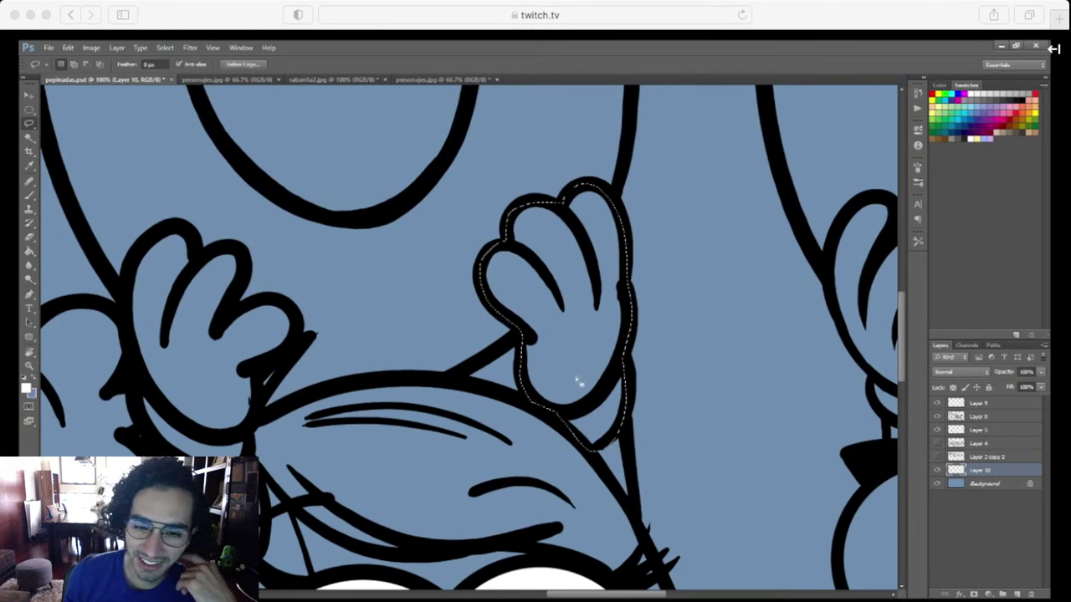
{"action": "key", "text": "g"}
{"action": "left_click", "coordinate": [583, 377]}
Lasso the long-haired character's left-hand glove with its cuff along the outline and fill the selection with white
{"action": "left_click_drag", "start_coordinate": [443, 483], "coordinate": [767, 461]}
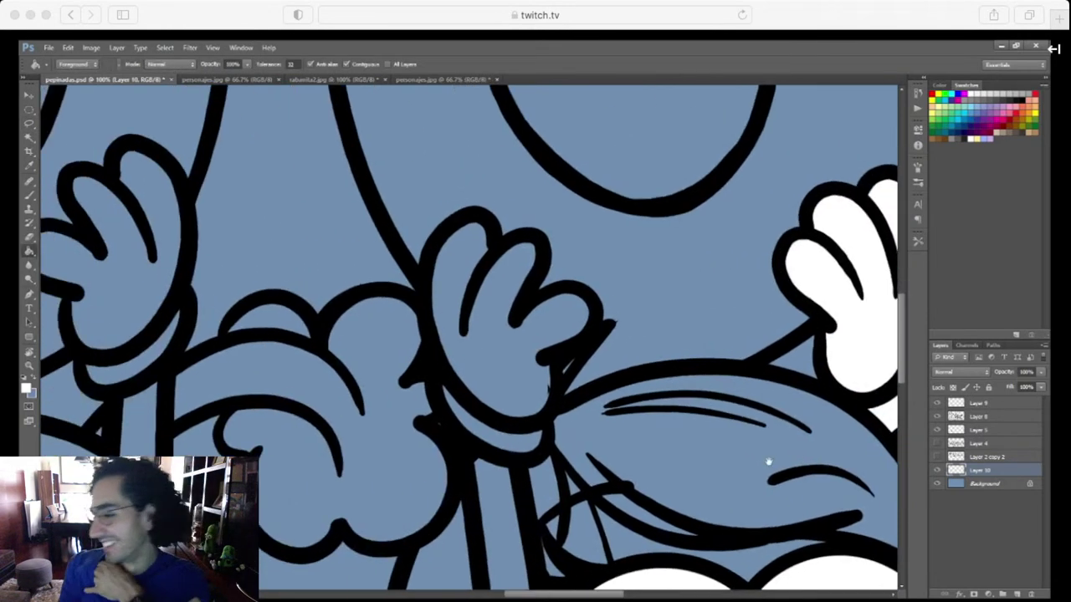
{"action": "key", "text": "l"}
{"action": "mouse_move", "coordinate": [436, 375]}
{"action": "left_mouse_down"}
{"action": "mouse_move", "coordinate": [447, 420]}
{"action": "mouse_move", "coordinate": [475, 451]}
{"action": "left_mouse_up"}
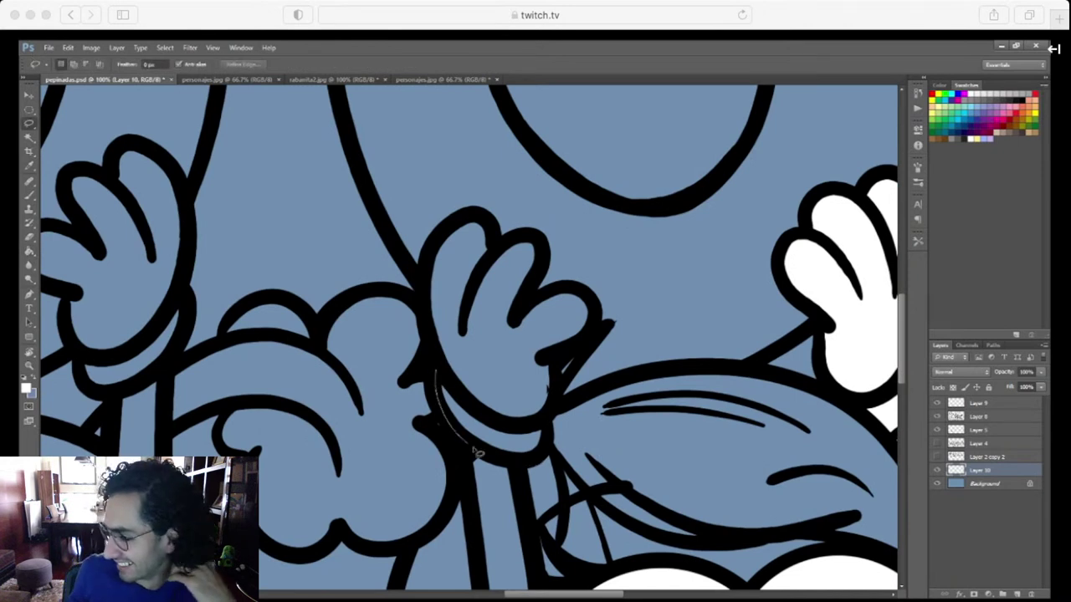
{"action": "mouse_move", "coordinate": [548, 425]}
{"action": "left_mouse_down"}
{"action": "mouse_move", "coordinate": [559, 357]}
{"action": "mouse_move", "coordinate": [595, 331]}
{"action": "mouse_move", "coordinate": [594, 299]}
{"action": "mouse_move", "coordinate": [541, 300]}
{"action": "mouse_move", "coordinate": [517, 322]}
{"action": "mouse_move", "coordinate": [540, 285]}
{"action": "left_mouse_up"}
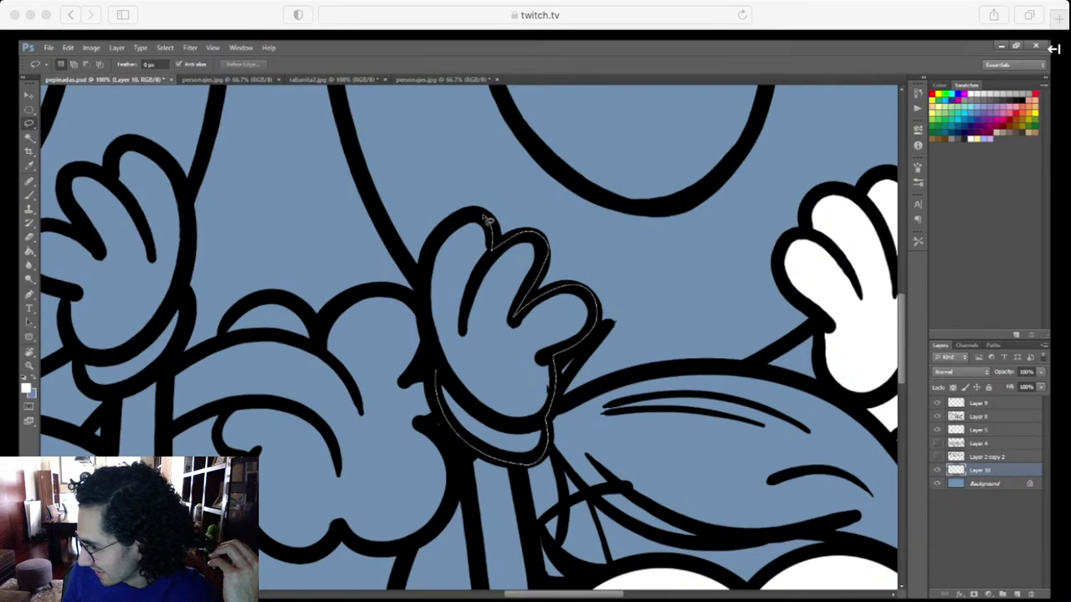
{"action": "mouse_move", "coordinate": [487, 219]}
{"action": "left_mouse_down"}
{"action": "mouse_move", "coordinate": [444, 233]}
{"action": "mouse_move", "coordinate": [425, 275]}
{"action": "mouse_move", "coordinate": [444, 372]}
{"action": "left_mouse_up"}
{"action": "key", "text": "g"}
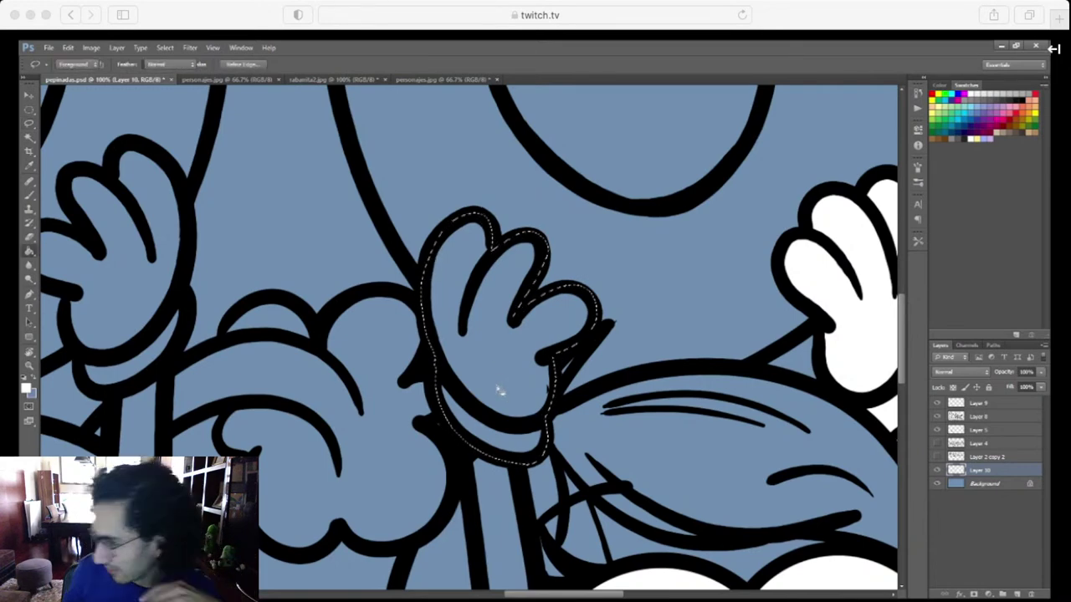
{"action": "left_click", "coordinate": [499, 390]}
Lasso the second character's glove beside the curly tuft, including its cuff, fill it with white and deselect
{"action": "scroll", "coordinate": [505, 394], "scroll_direction": "left", "scroll_amount": 10}
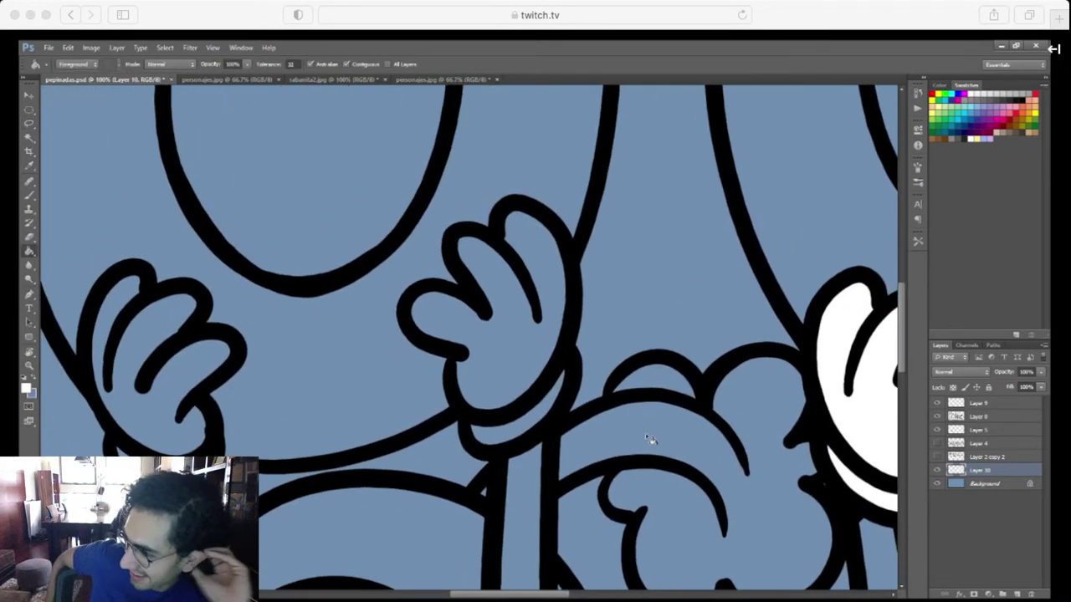
{"action": "key", "text": "l"}
{"action": "left_click_drag", "start_coordinate": [450, 361], "coordinate": [466, 420]}
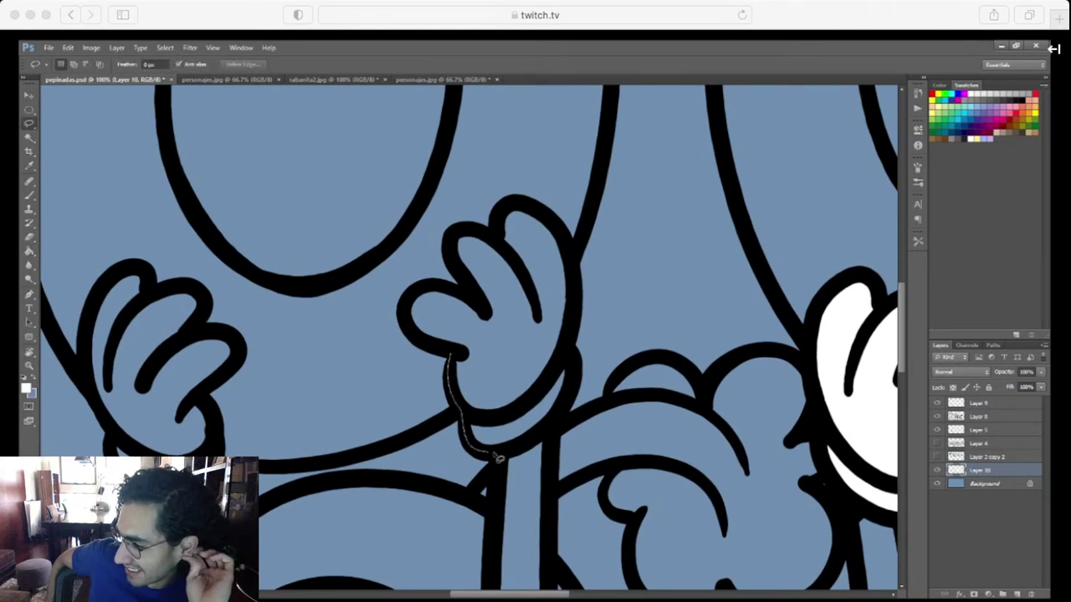
{"action": "mouse_move", "coordinate": [498, 458]}
{"action": "left_mouse_down"}
{"action": "mouse_move", "coordinate": [545, 435]}
{"action": "mouse_move", "coordinate": [574, 386]}
{"action": "left_mouse_up"}
{"action": "mouse_move", "coordinate": [573, 331]}
{"action": "left_mouse_down"}
{"action": "mouse_move", "coordinate": [574, 274]}
{"action": "mouse_move", "coordinate": [553, 219]}
{"action": "mouse_move", "coordinate": [515, 204]}
{"action": "mouse_move", "coordinate": [495, 240]}
{"action": "mouse_move", "coordinate": [455, 236]}
{"action": "mouse_move", "coordinate": [452, 261]}
{"action": "mouse_move", "coordinate": [474, 299]}
{"action": "mouse_move", "coordinate": [413, 299]}
{"action": "left_mouse_up"}
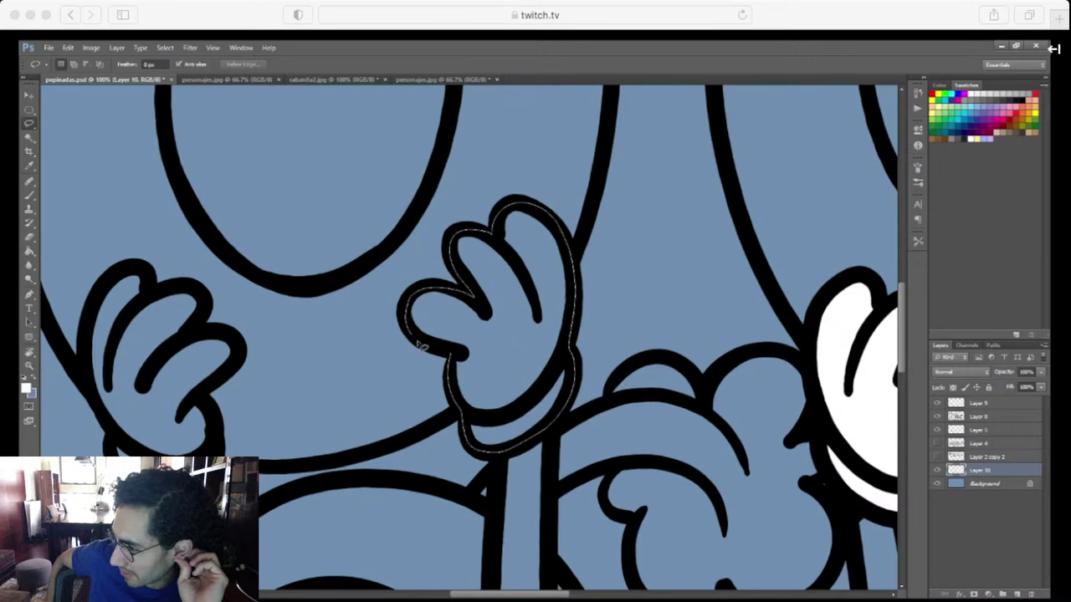
{"action": "left_click_drag", "start_coordinate": [421, 346], "coordinate": [444, 356]}
{"action": "key", "text": "g"}
{"action": "left_click", "coordinate": [510, 383]}
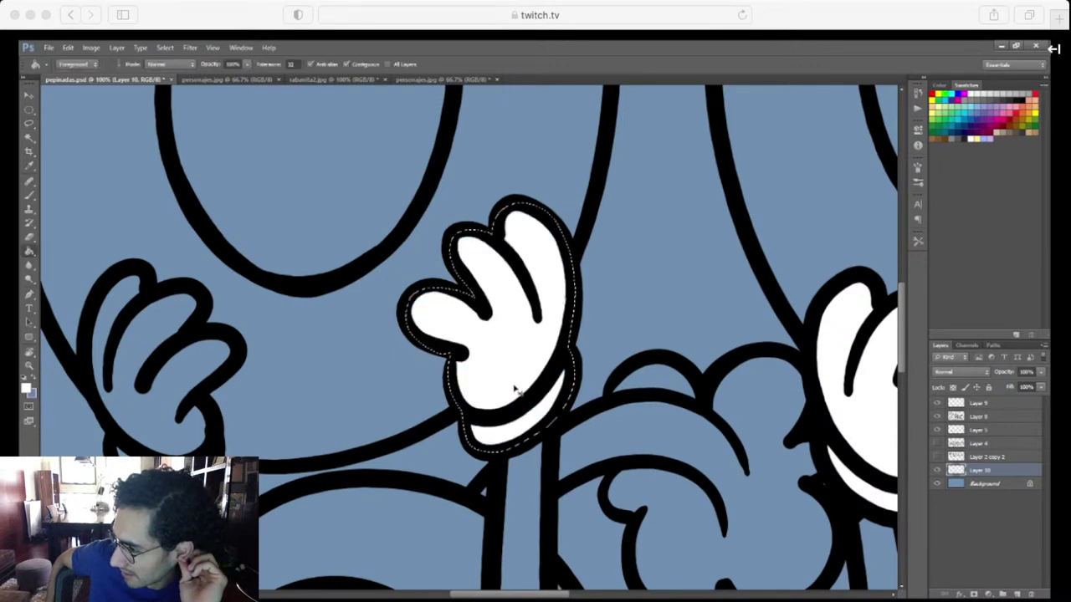
{"action": "key", "text": "ctrl+d"}
Lasso the second character's other glove and cuff along the outline, fill them with white and deselect
{"action": "scroll", "coordinate": [514, 389], "scroll_direction": "left", "scroll_amount": 6}
{"action": "key", "text": "l"}
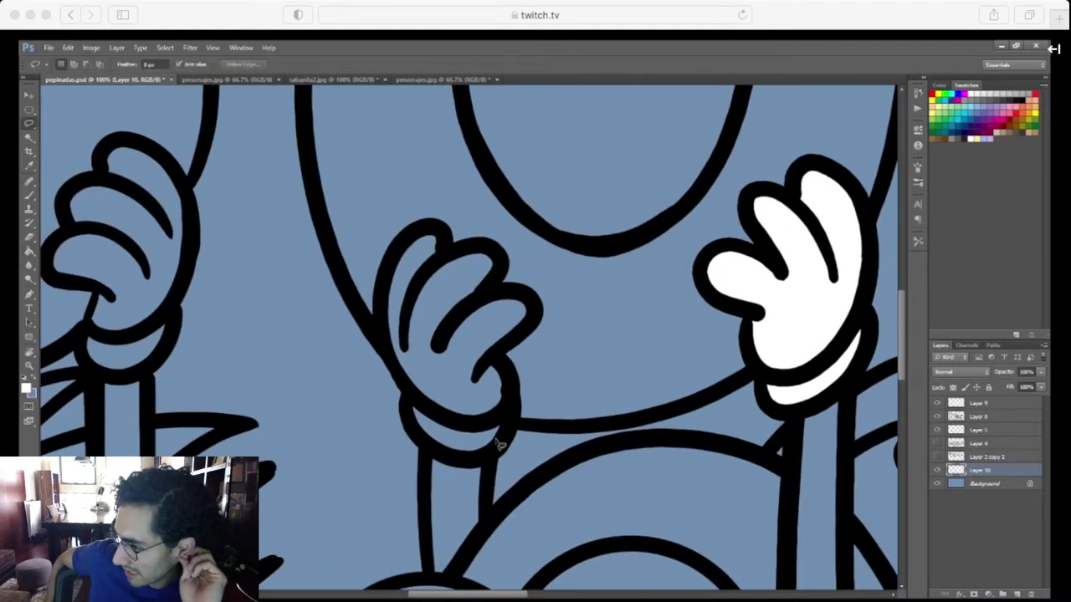
{"action": "mouse_move", "coordinate": [408, 400]}
{"action": "left_mouse_down"}
{"action": "mouse_move", "coordinate": [425, 446]}
{"action": "mouse_move", "coordinate": [458, 463]}
{"action": "mouse_move", "coordinate": [504, 448]}
{"action": "left_mouse_up"}
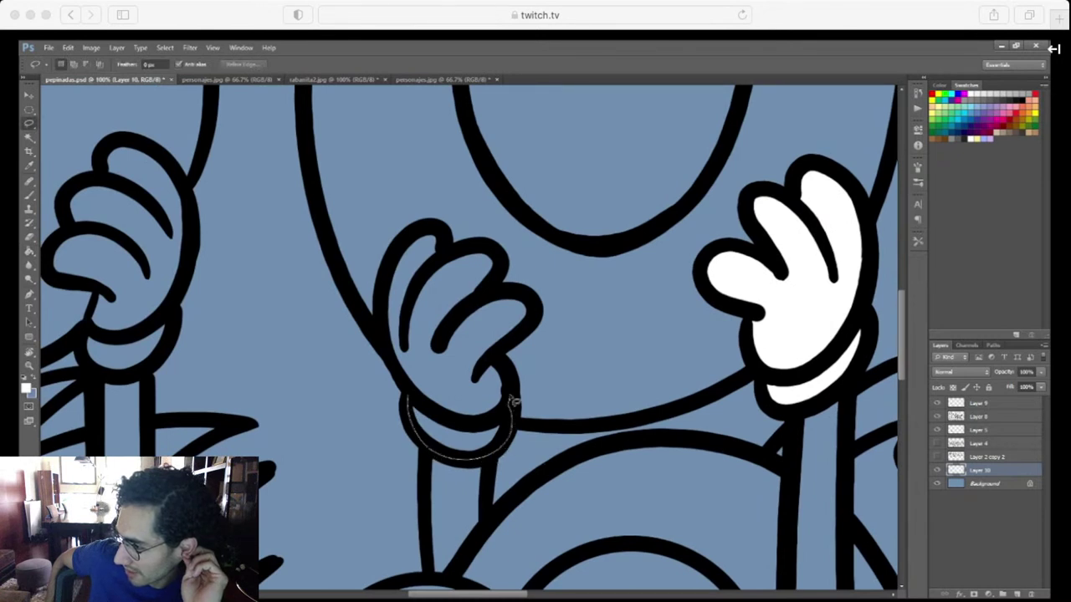
{"action": "mouse_move", "coordinate": [499, 358]}
{"action": "left_mouse_down"}
{"action": "mouse_move", "coordinate": [528, 326]}
{"action": "mouse_move", "coordinate": [530, 298]}
{"action": "mouse_move", "coordinate": [494, 290]}
{"action": "left_mouse_up"}
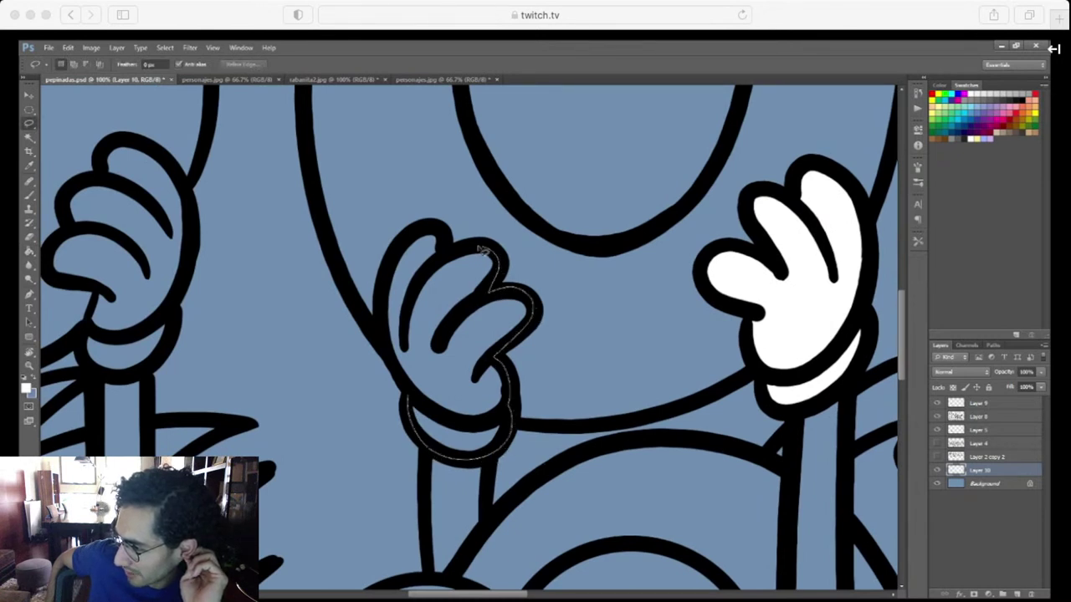
{"action": "mouse_move", "coordinate": [448, 243]}
{"action": "left_mouse_down"}
{"action": "mouse_move", "coordinate": [390, 261]}
{"action": "mouse_move", "coordinate": [378, 299]}
{"action": "mouse_move", "coordinate": [383, 346]}
{"action": "mouse_move", "coordinate": [408, 404]}
{"action": "left_mouse_up"}
{"action": "key", "text": "g"}
{"action": "left_click", "coordinate": [471, 418]}
{"action": "key", "text": "ctrl+d"}
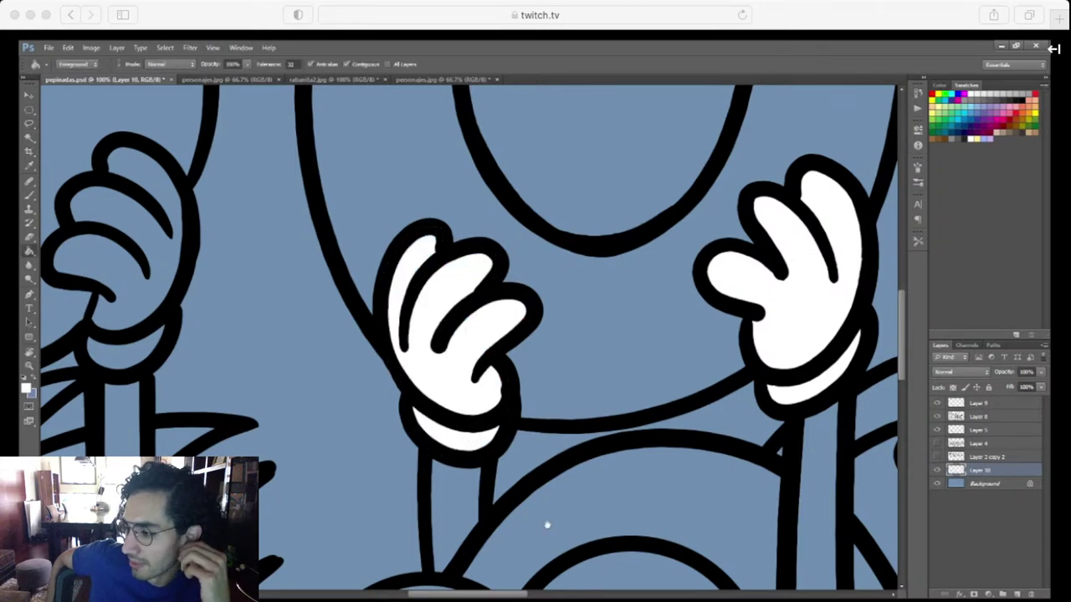
Check the line-art layers one by one and reselect Layer 10, which holds the white glove fills
{"action": "left_click_drag", "start_coordinate": [545, 521], "coordinate": [564, 517]}
{"action": "left_click", "coordinate": [960, 404]}
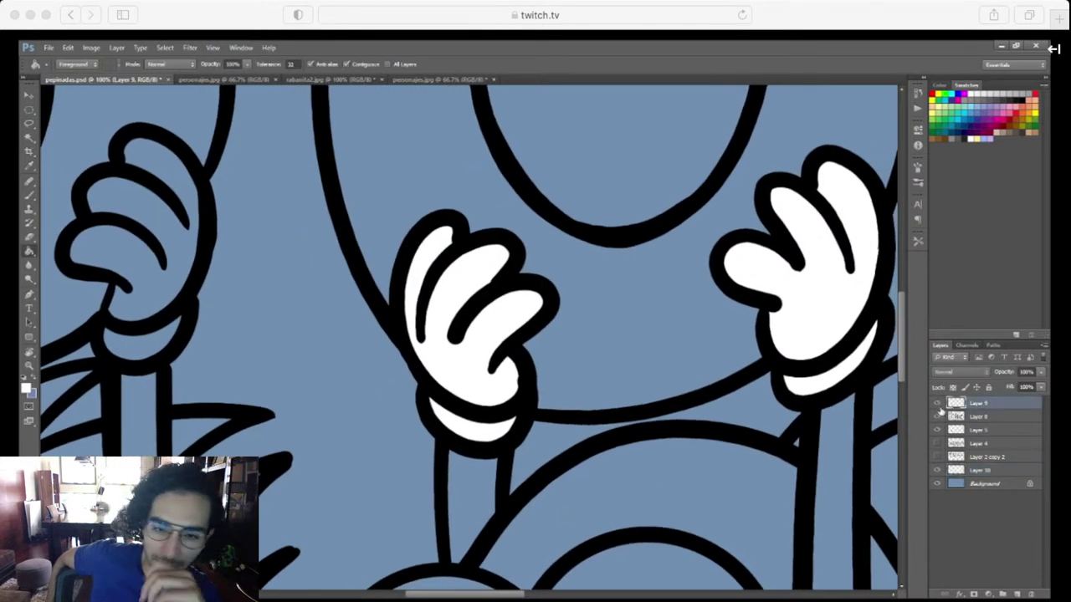
{"action": "left_click", "coordinate": [948, 417]}
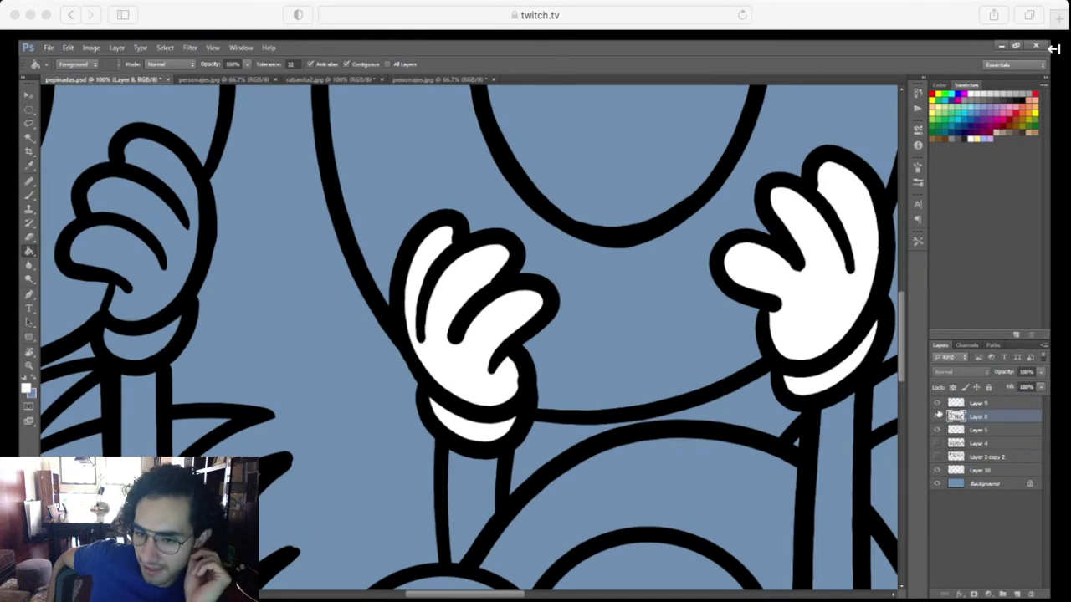
{"action": "left_click", "coordinate": [983, 428]}
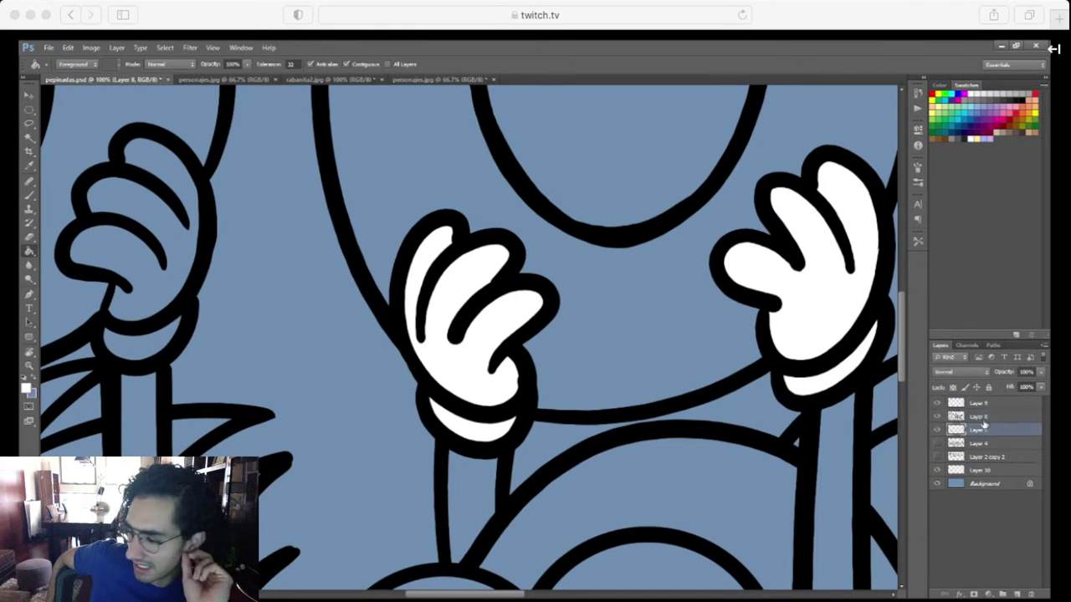
{"action": "left_click", "coordinate": [982, 406]}
{"action": "key", "text": "v"}
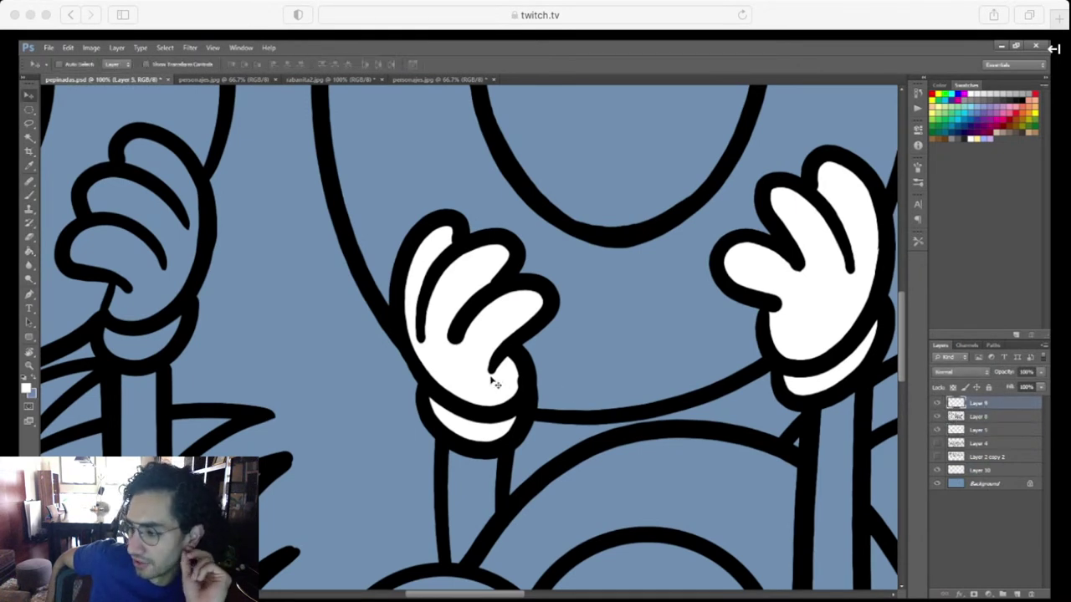
{"action": "left_click", "coordinate": [500, 397], "text": "ctrl"}
Lasso both of the second character's eyes in one selection, fill them with white and deselect
{"action": "key", "text": "ctrl+minus"}
{"action": "key", "text": "ctrl+minus"}
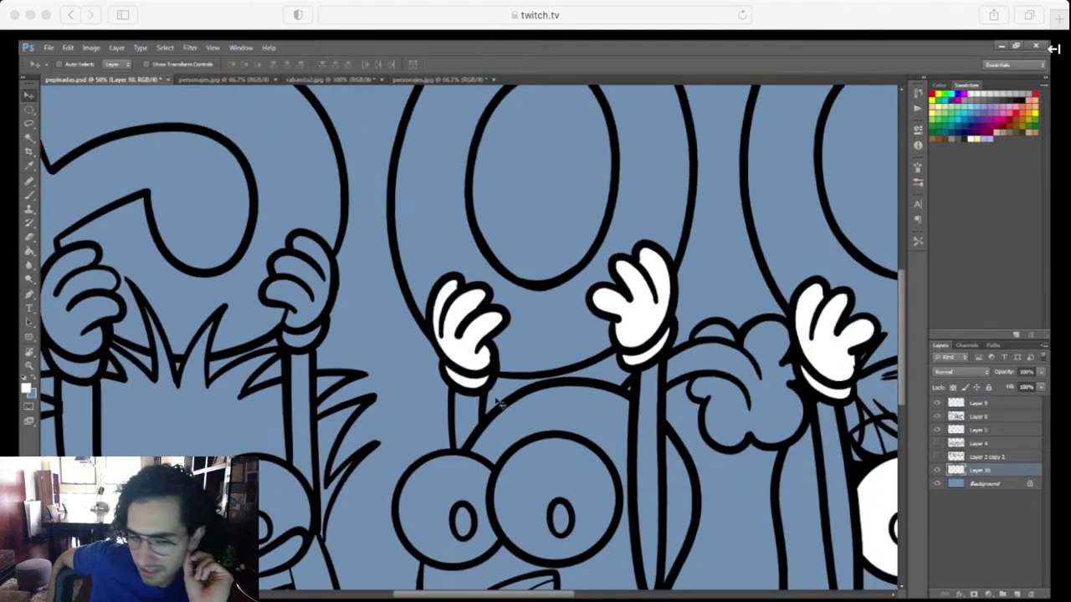
{"action": "left_click_drag", "start_coordinate": [523, 469], "coordinate": [510, 372]}
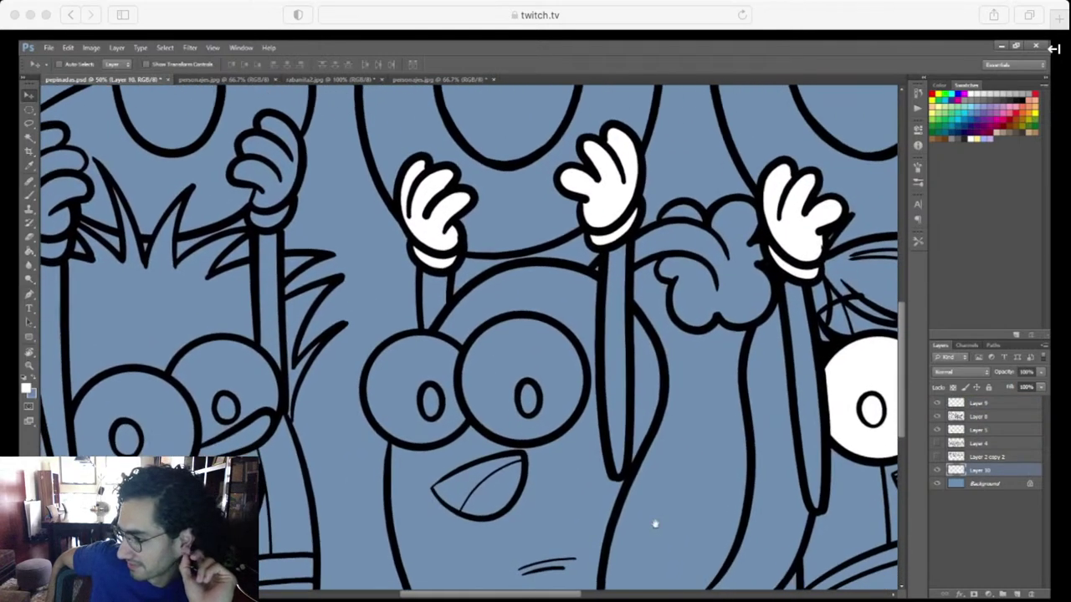
{"action": "key", "text": "ctrl+plus"}
{"action": "scroll", "coordinate": [659, 527], "scroll_direction": "up", "scroll_amount": 2}
{"action": "key", "text": "l"}
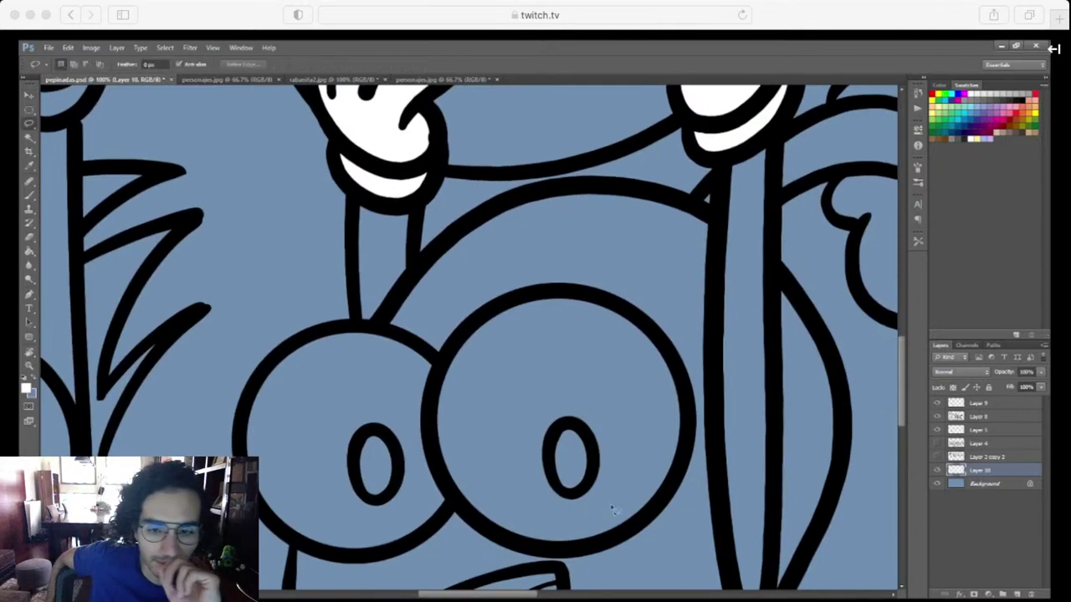
{"action": "mouse_move", "coordinate": [585, 548]}
{"action": "left_mouse_down"}
{"action": "mouse_move", "coordinate": [654, 508]}
{"action": "mouse_move", "coordinate": [681, 474]}
{"action": "mouse_move", "coordinate": [690, 422]}
{"action": "mouse_move", "coordinate": [674, 369]}
{"action": "mouse_move", "coordinate": [628, 311]}
{"action": "mouse_move", "coordinate": [544, 292]}
{"action": "mouse_move", "coordinate": [462, 333]}
{"action": "mouse_move", "coordinate": [440, 360]}
{"action": "mouse_move", "coordinate": [373, 331]}
{"action": "mouse_move", "coordinate": [315, 334]}
{"action": "mouse_move", "coordinate": [269, 364]}
{"action": "mouse_move", "coordinate": [242, 423]}
{"action": "left_mouse_up"}
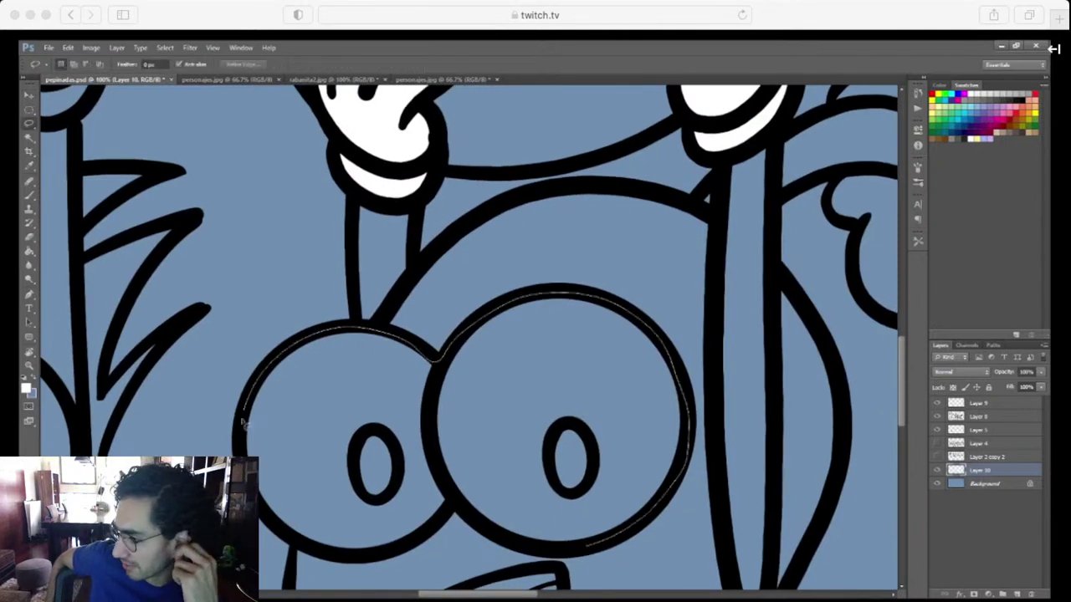
{"action": "mouse_move", "coordinate": [276, 527]}
{"action": "left_mouse_down"}
{"action": "mouse_move", "coordinate": [307, 546]}
{"action": "mouse_move", "coordinate": [386, 552]}
{"action": "mouse_move", "coordinate": [462, 504]}
{"action": "mouse_move", "coordinate": [502, 537]}
{"action": "mouse_move", "coordinate": [566, 550]}
{"action": "mouse_move", "coordinate": [607, 502]}
{"action": "left_mouse_up"}
{"action": "key", "text": "g"}
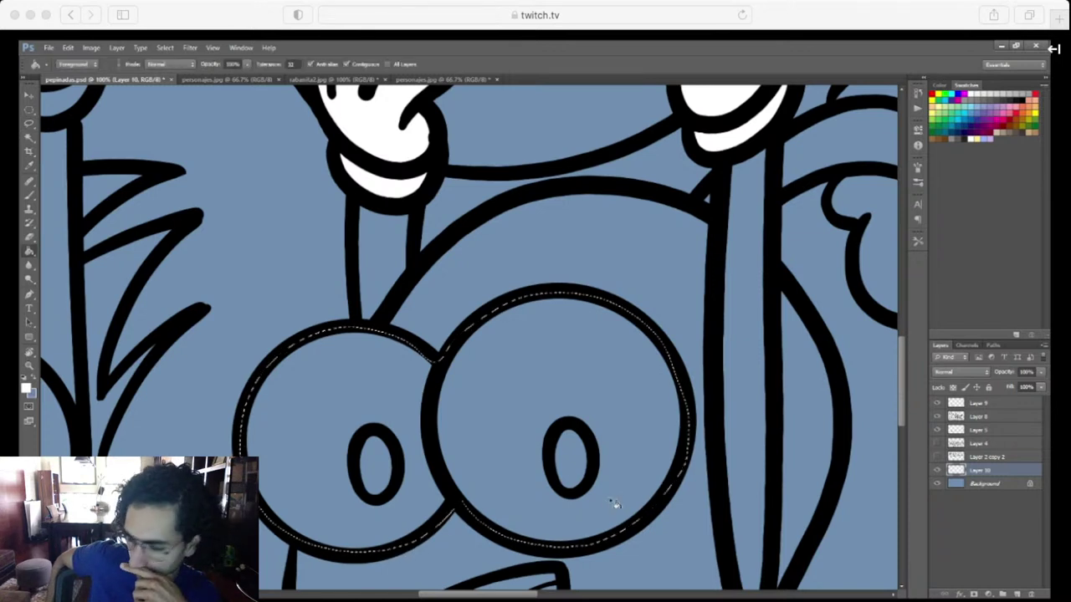
{"action": "left_click", "coordinate": [614, 507]}
{"action": "key", "text": "super+d"}
Lasso the spiky-haired character's right-hand glove and cuff along the outline, fill them with white and deselect
{"action": "scroll", "coordinate": [594, 456], "scroll_direction": "up", "scroll_amount": 6}
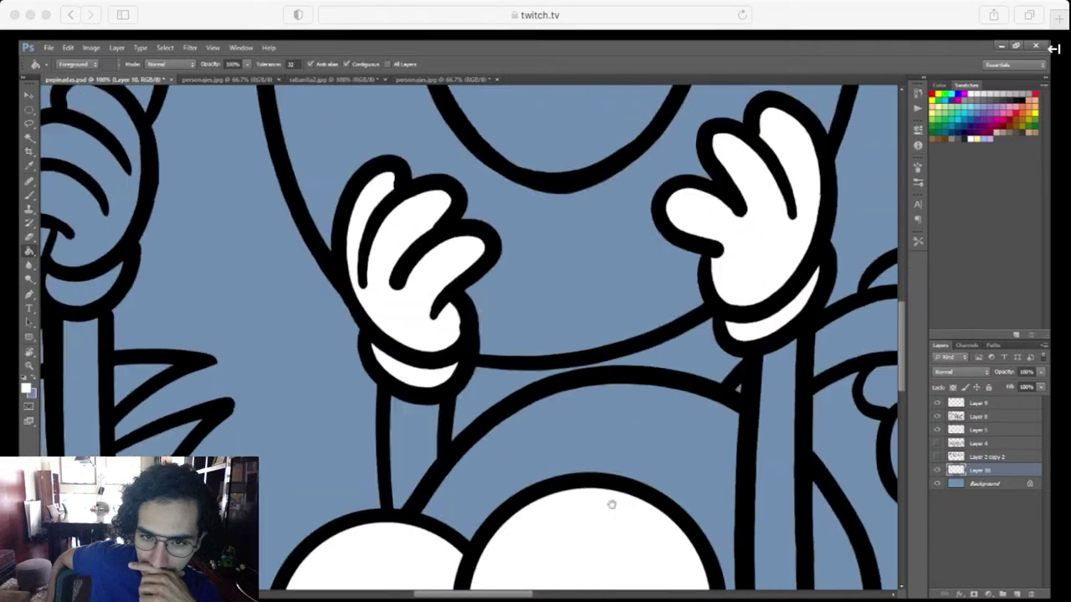
{"action": "scroll", "coordinate": [626, 573], "scroll_direction": "left", "scroll_amount": 10}
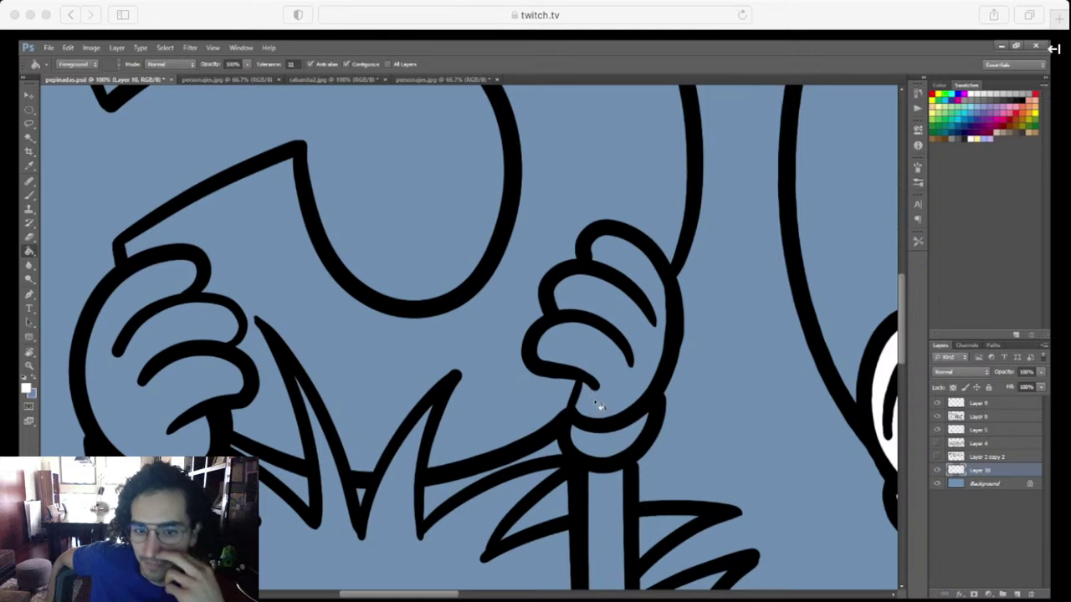
{"action": "key", "text": "l"}
{"action": "mouse_move", "coordinate": [571, 449]}
{"action": "left_mouse_down"}
{"action": "mouse_move", "coordinate": [590, 467]}
{"action": "mouse_move", "coordinate": [634, 462]}
{"action": "left_mouse_up"}
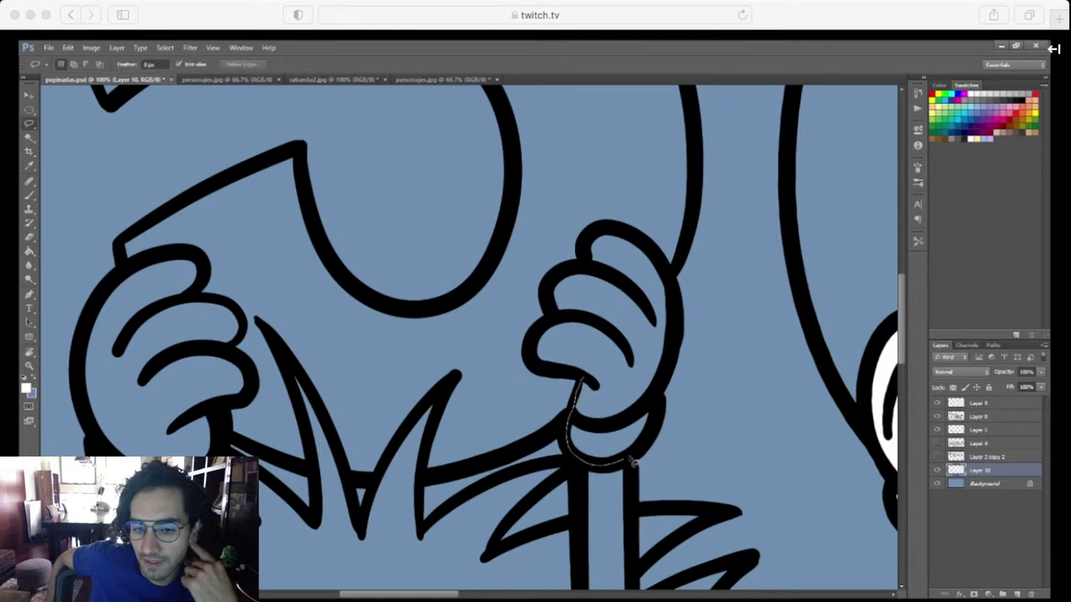
{"action": "mouse_move", "coordinate": [661, 404]}
{"action": "left_mouse_down"}
{"action": "mouse_move", "coordinate": [675, 307]}
{"action": "mouse_move", "coordinate": [664, 261]}
{"action": "mouse_move", "coordinate": [618, 232]}
{"action": "left_mouse_up"}
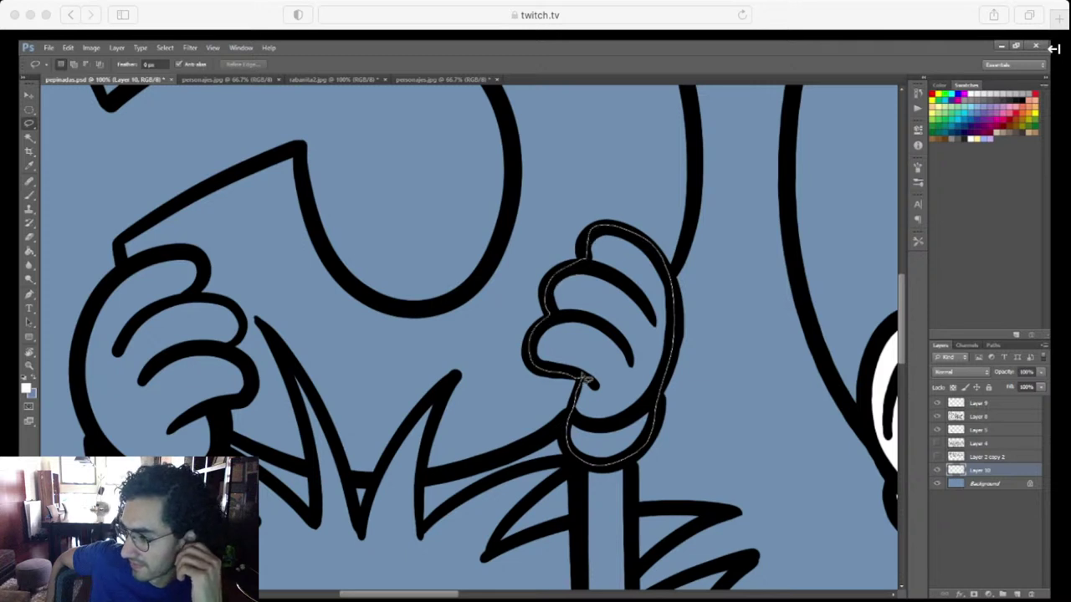
{"action": "left_click_drag", "start_coordinate": [588, 381], "coordinate": [612, 399]}
{"action": "key", "text": "g"}
{"action": "left_click", "coordinate": [614, 399]}
{"action": "key", "text": "ctrl+d"}
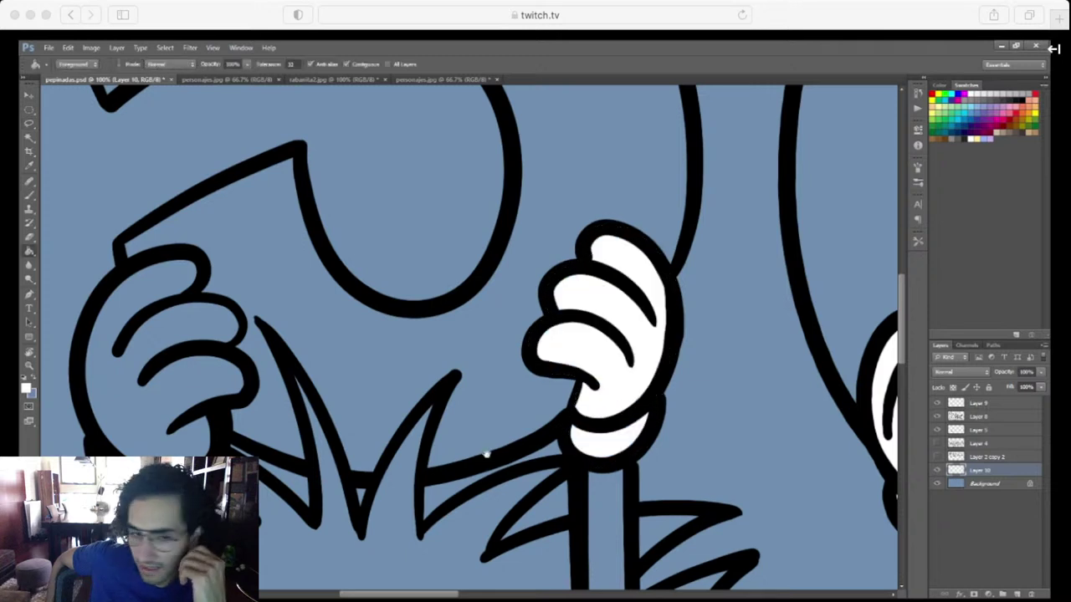
Lasso the spiky-haired character's other glove and cuff along the outline, fill them with white and deselect
{"action": "mouse_move", "coordinate": [486, 455]}
{"action": "left_mouse_down"}
{"action": "mouse_move", "coordinate": [741, 445]}
{"action": "mouse_move", "coordinate": [731, 444]}
{"action": "left_mouse_up"}
{"action": "key", "text": "l"}
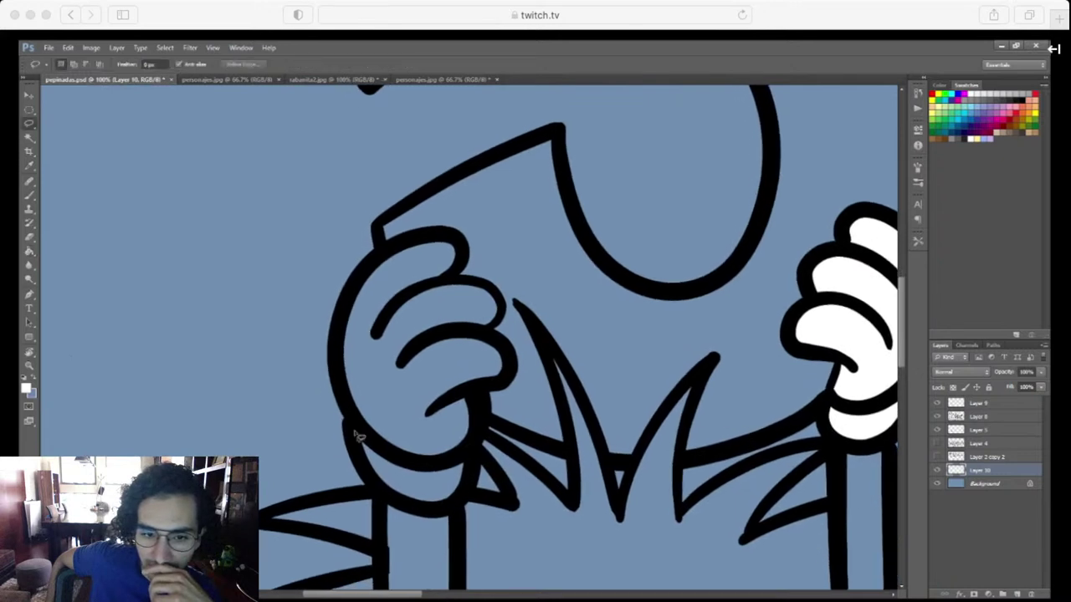
{"action": "mouse_move", "coordinate": [353, 428]}
{"action": "left_mouse_down"}
{"action": "mouse_move", "coordinate": [397, 505]}
{"action": "mouse_move", "coordinate": [435, 513]}
{"action": "mouse_move", "coordinate": [470, 484]}
{"action": "mouse_move", "coordinate": [484, 425]}
{"action": "left_mouse_up"}
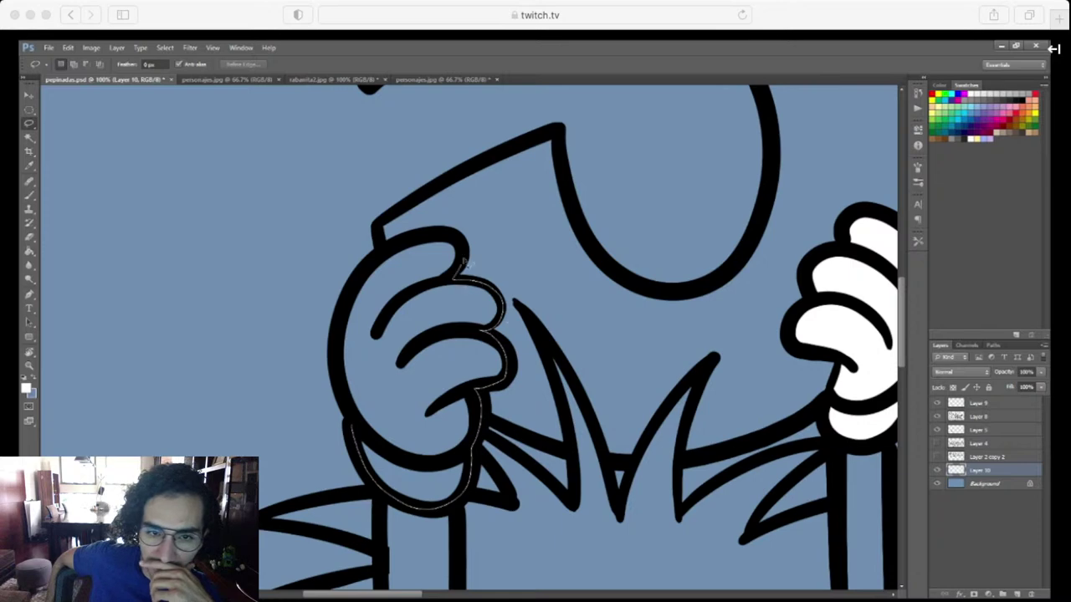
{"action": "mouse_move", "coordinate": [465, 263]}
{"action": "left_mouse_down"}
{"action": "mouse_move", "coordinate": [387, 252]}
{"action": "mouse_move", "coordinate": [333, 351]}
{"action": "mouse_move", "coordinate": [351, 429]}
{"action": "left_mouse_up"}
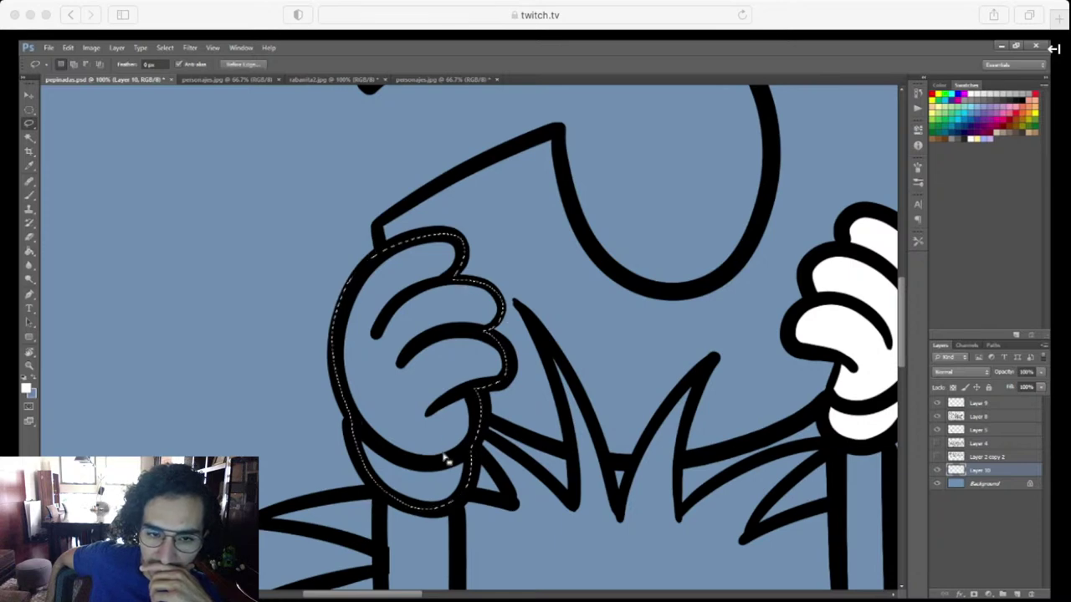
{"action": "key", "text": "g"}
{"action": "left_click", "coordinate": [440, 476]}
{"action": "key", "text": "ctrl+d"}
{"action": "key", "text": "ctrl+minus"}
{"action": "key", "text": "ctrl+minus"}
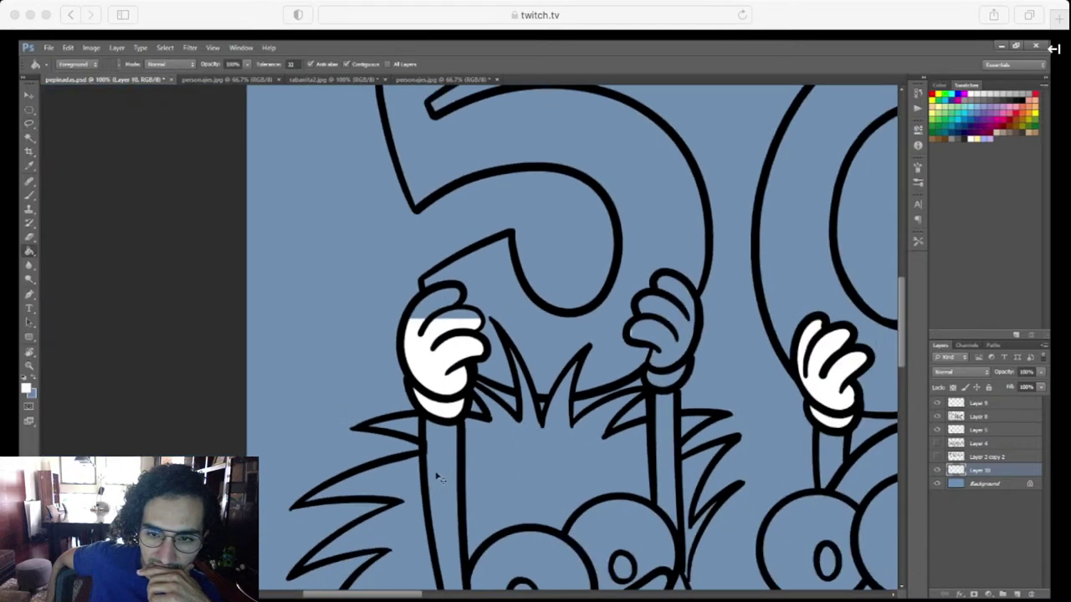
Lasso the spiky-haired character's larger front eye along its outline, fill it with white and deselect
{"action": "left_click_drag", "start_coordinate": [662, 474], "coordinate": [580, 427]}
{"action": "key", "text": "ctrl+plus"}
{"action": "key", "text": "ctrl+plus"}
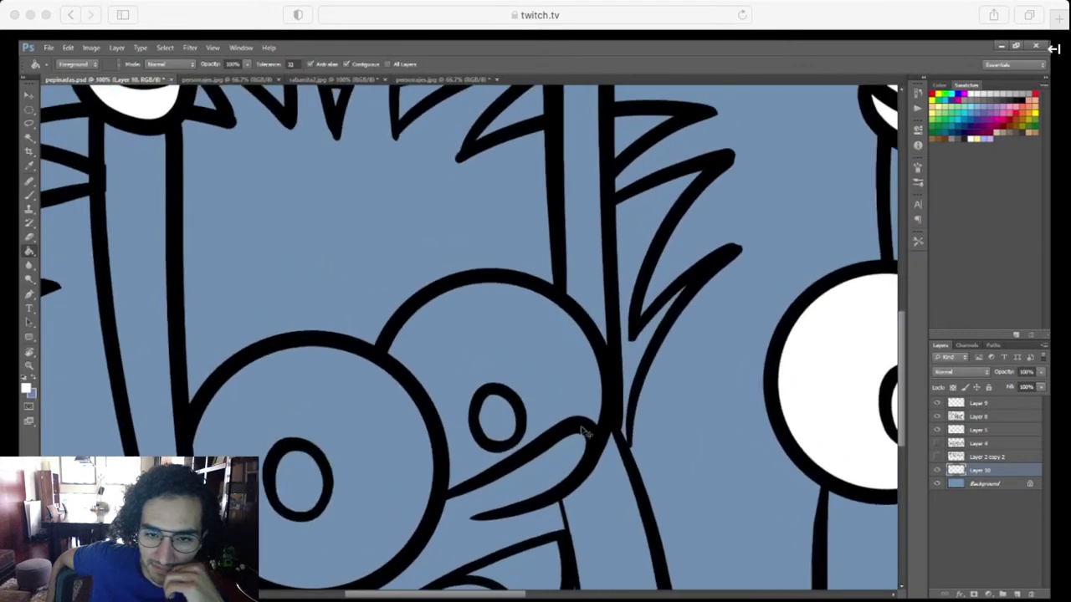
{"action": "mouse_move", "coordinate": [544, 478]}
{"action": "left_mouse_down"}
{"action": "mouse_move", "coordinate": [572, 453]}
{"action": "mouse_move", "coordinate": [631, 450]}
{"action": "left_mouse_up"}
{"action": "key", "text": "l"}
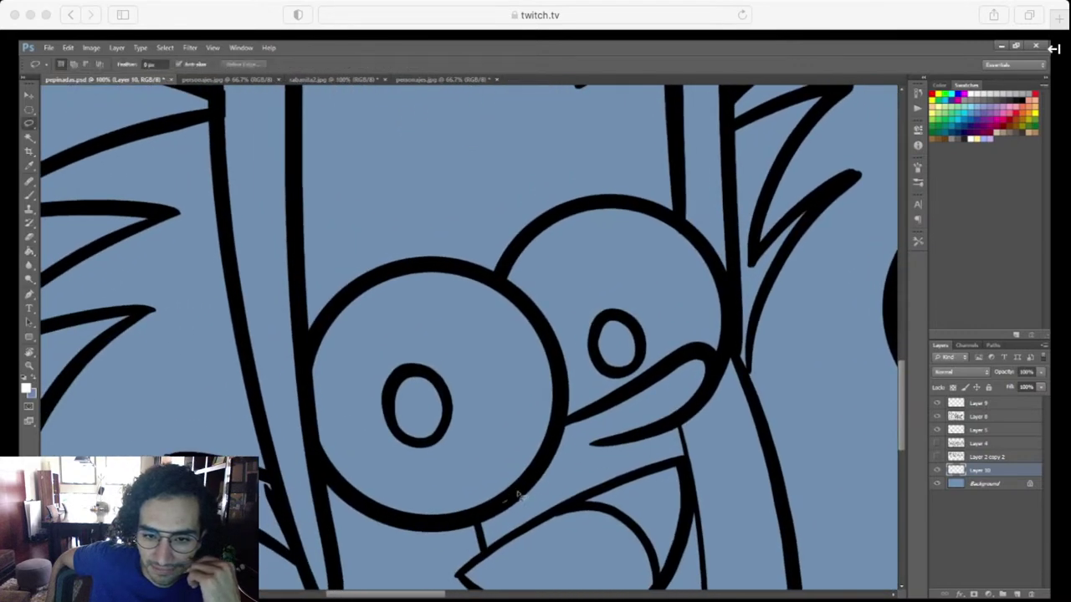
{"action": "mouse_move", "coordinate": [519, 495]}
{"action": "left_mouse_down"}
{"action": "mouse_move", "coordinate": [558, 389]}
{"action": "mouse_move", "coordinate": [484, 277]}
{"action": "mouse_move", "coordinate": [343, 306]}
{"action": "mouse_move", "coordinate": [307, 383]}
{"action": "mouse_move", "coordinate": [333, 477]}
{"action": "mouse_move", "coordinate": [404, 522]}
{"action": "mouse_move", "coordinate": [485, 521]}
{"action": "mouse_move", "coordinate": [514, 500]}
{"action": "left_mouse_up"}
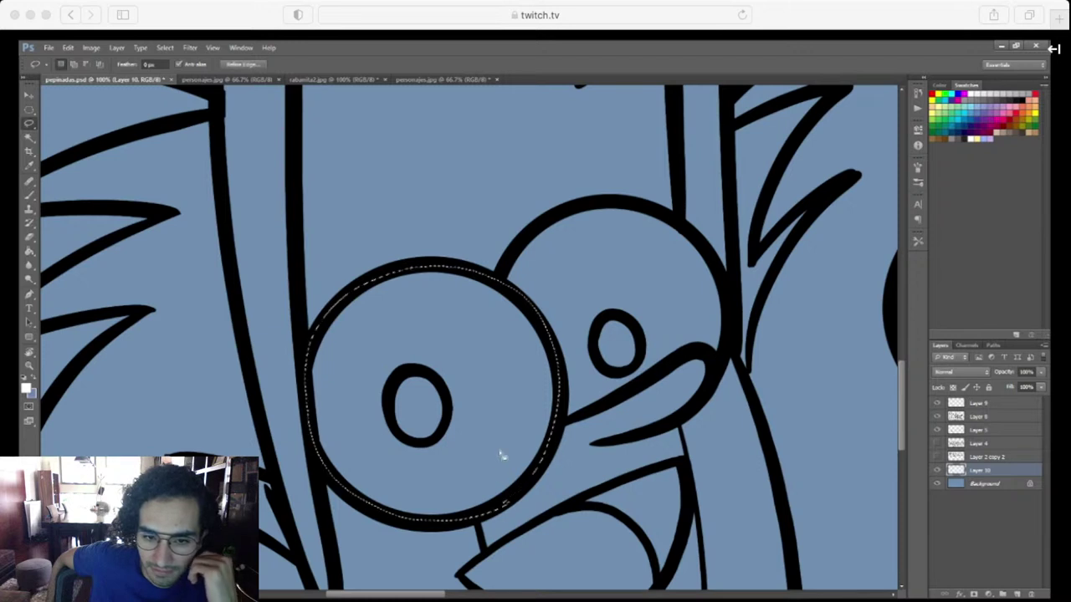
{"action": "key", "text": "g"}
{"action": "left_click", "coordinate": [498, 473]}
{"action": "key", "text": "ctrl+d"}
Lasso the spiky-haired character's partly hidden rear eye down to the nose line, fill it with white and deselect
{"action": "scroll", "coordinate": [535, 493], "scroll_direction": "up", "scroll_amount": 1}
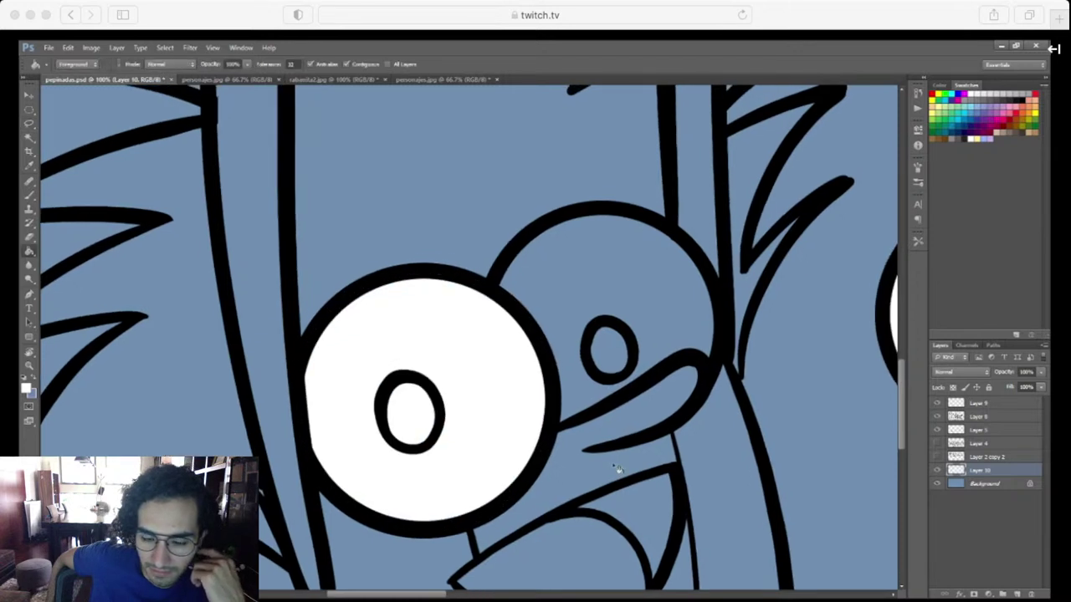
{"action": "key", "text": "l"}
{"action": "mouse_move", "coordinate": [552, 430]}
{"action": "left_mouse_down"}
{"action": "mouse_move", "coordinate": [704, 362]}
{"action": "mouse_move", "coordinate": [721, 334]}
{"action": "mouse_move", "coordinate": [667, 228]}
{"action": "mouse_move", "coordinate": [517, 248]}
{"action": "left_mouse_up"}
{"action": "left_click_drag", "start_coordinate": [498, 294], "coordinate": [496, 293]}
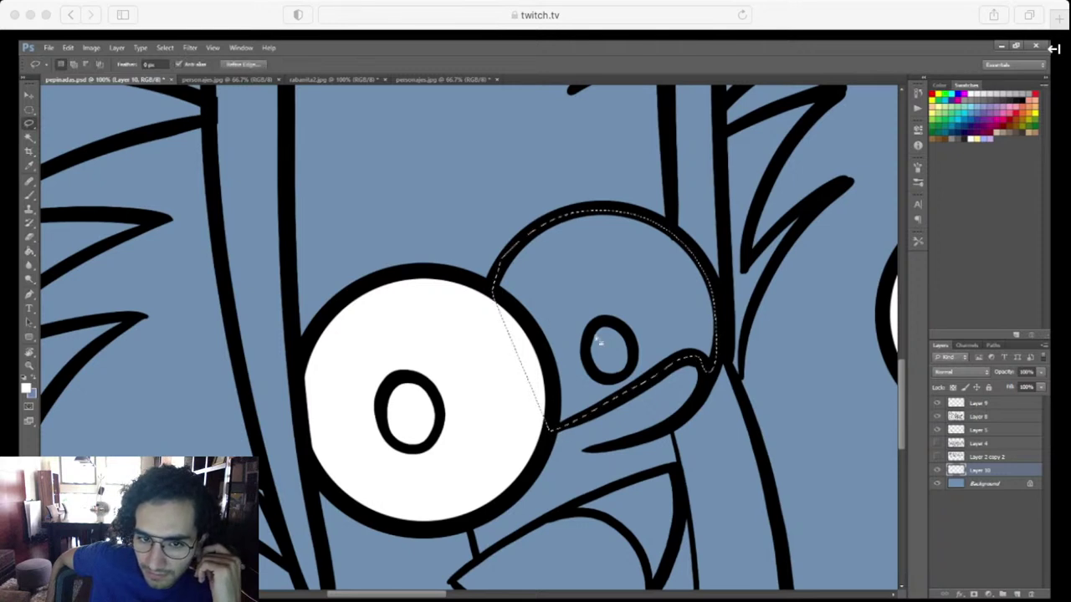
{"action": "key", "text": "g"}
{"action": "left_click", "coordinate": [594, 329]}
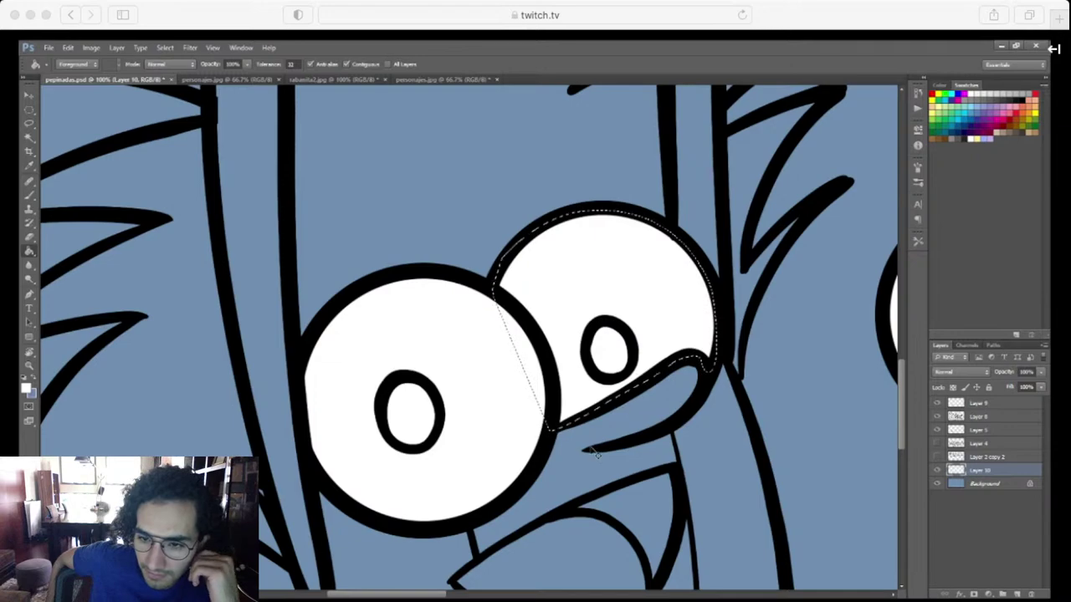
{"action": "key", "text": "ctrl+d"}
Lasso both eyes of the fourth character in one selection, following the nose line between them, and fill them with white
{"action": "key", "text": "ctrl+minus"}
{"action": "key", "text": "ctrl+minus"}
{"action": "key", "text": "ctrl+minus"}
{"action": "key", "text": "ctrl+minus"}
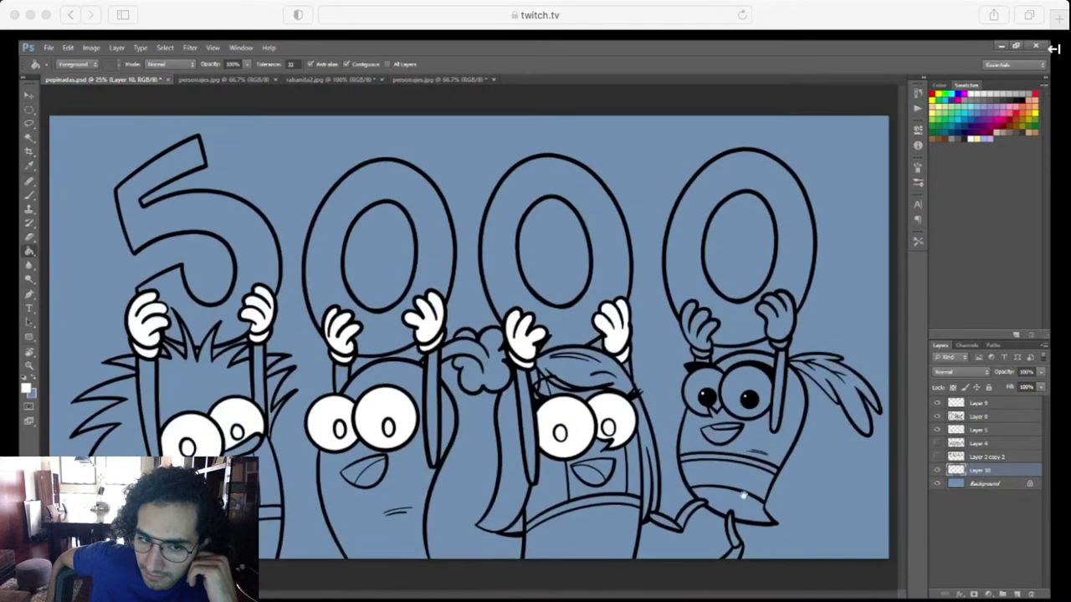
{"action": "key", "text": "ctrl+plus"}
{"action": "key", "text": "ctrl+plus"}
{"action": "left_click_drag", "start_coordinate": [817, 524], "coordinate": [516, 460]}
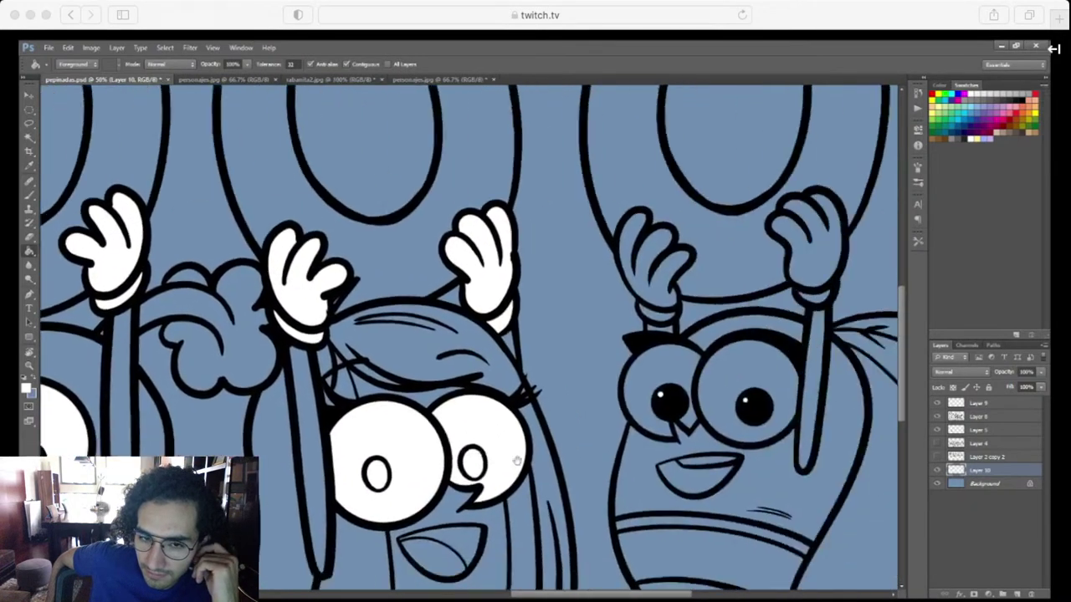
{"action": "key", "text": "ctrl+plus"}
{"action": "key", "text": "ctrl+plus"}
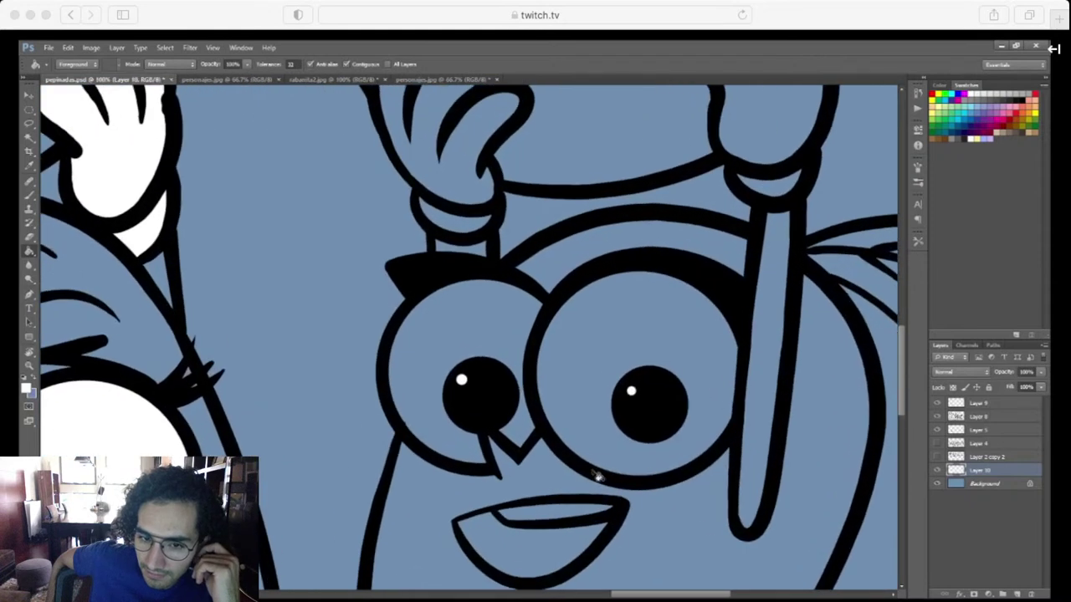
{"action": "key", "text": "l"}
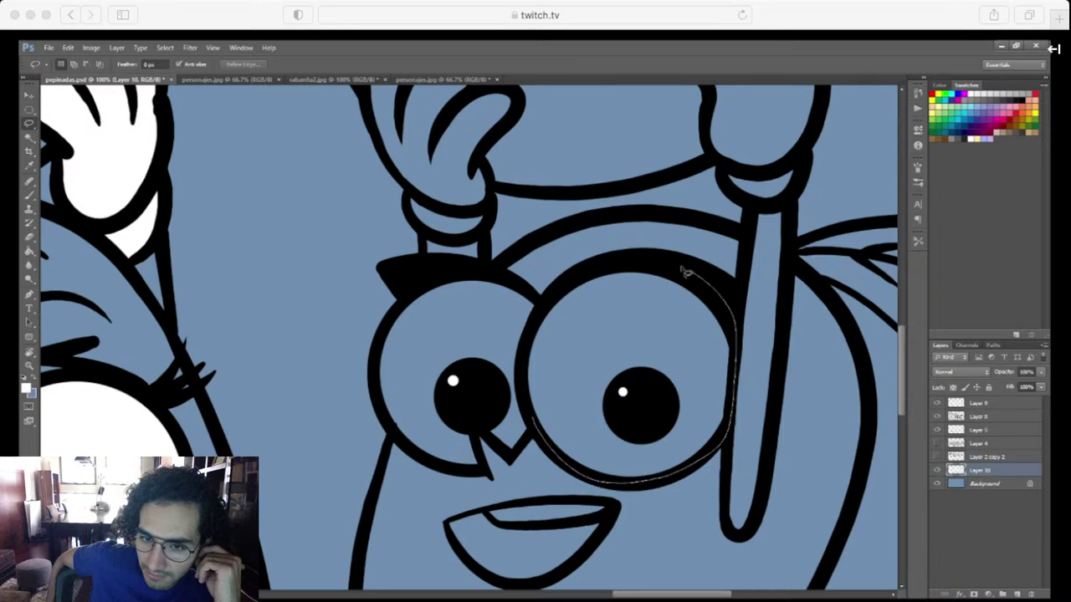
{"action": "mouse_move", "coordinate": [685, 272]}
{"action": "left_mouse_down"}
{"action": "mouse_move", "coordinate": [598, 270]}
{"action": "mouse_move", "coordinate": [546, 306]}
{"action": "left_mouse_up"}
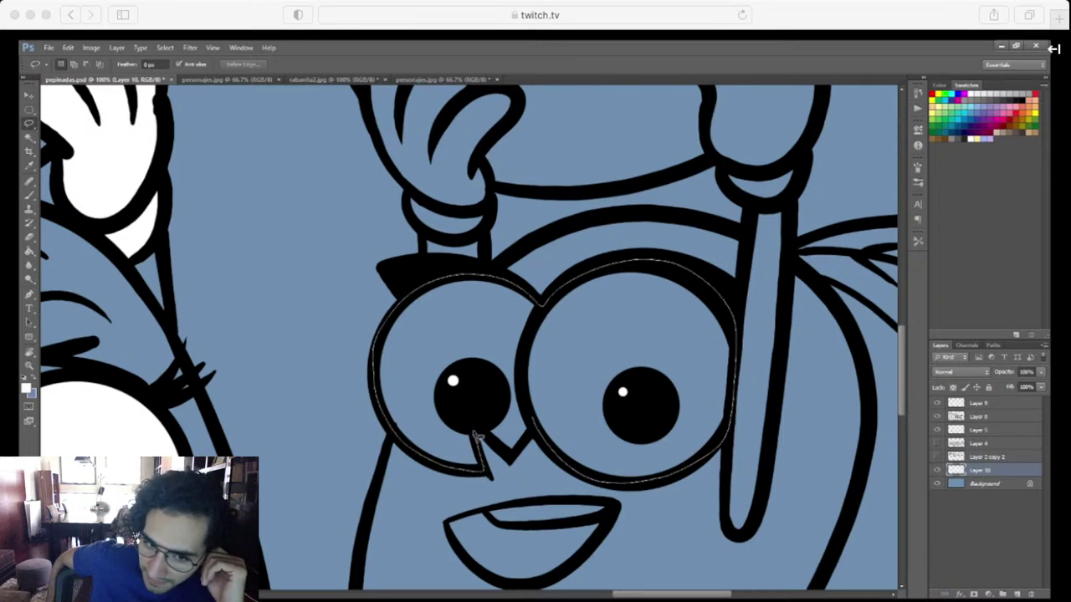
{"action": "left_click_drag", "start_coordinate": [531, 445], "coordinate": [535, 445]}
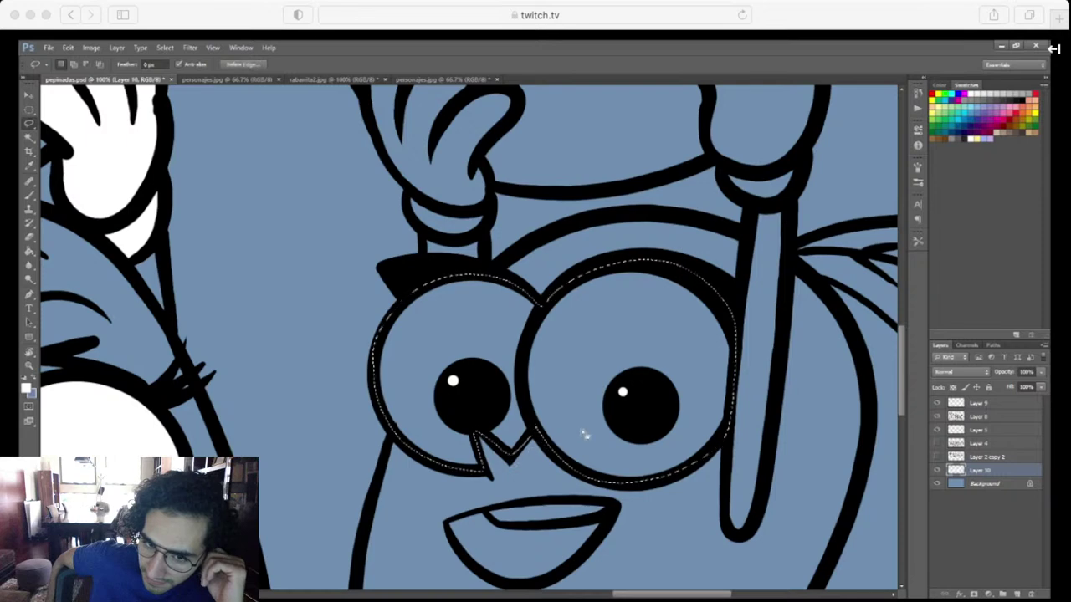
{"action": "key", "text": "g"}
{"action": "left_click", "coordinate": [585, 444]}
Sample the blue-violet of the long-haired cucumber's waistband in the personajes.jpg reference and return to pepinadas.psd
{"action": "key", "text": "ctrl+minus"}
{"action": "key", "text": "ctrl+minus"}
{"action": "key", "text": "ctrl+minus"}
{"action": "key", "text": "ctrl+minus"}
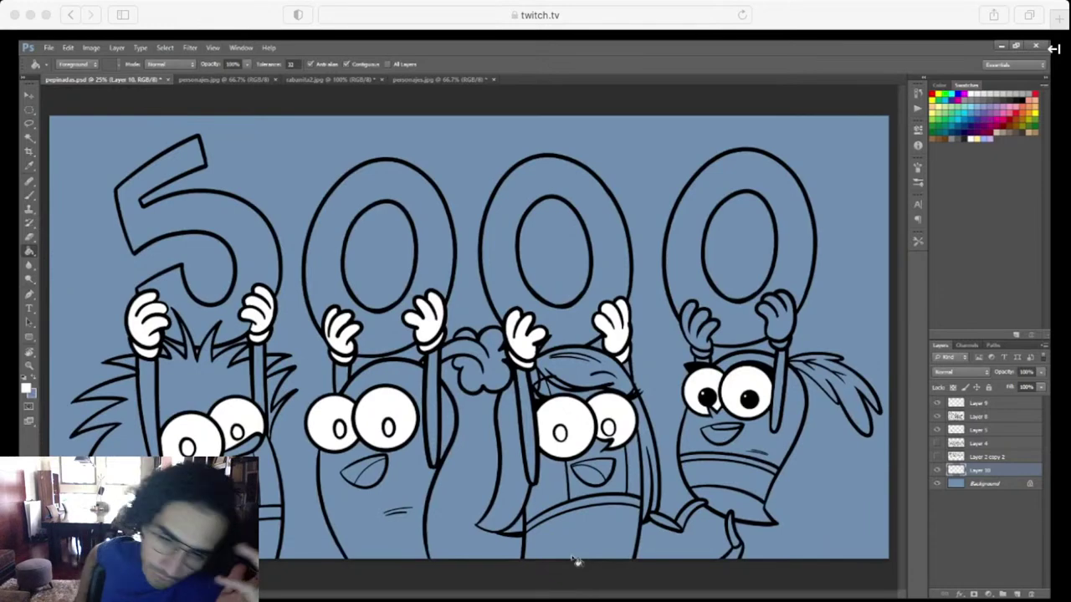
{"action": "left_click", "coordinate": [427, 80]}
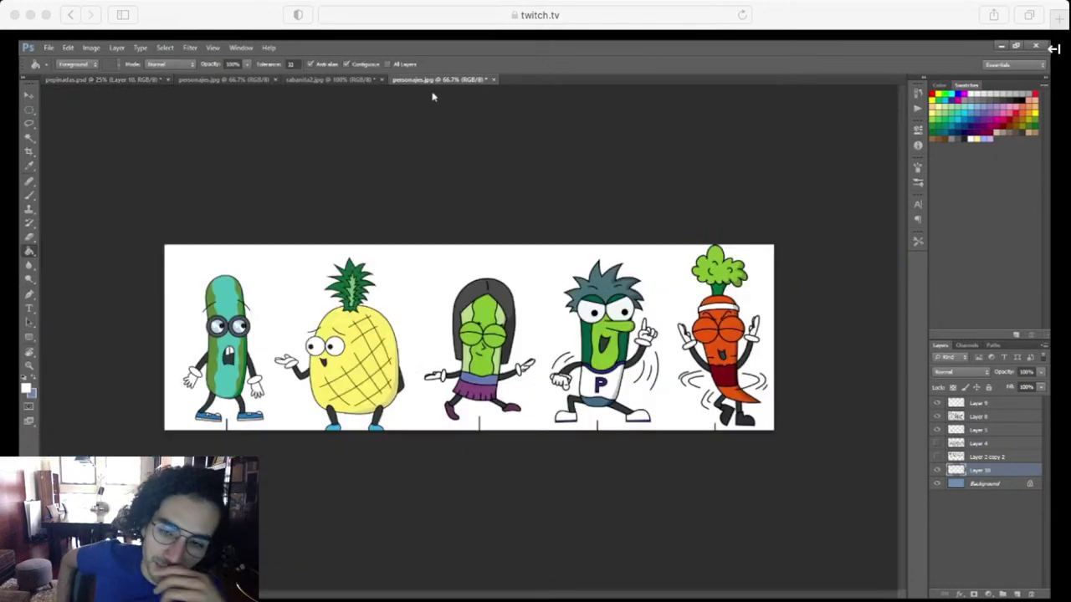
{"action": "key", "text": "i"}
{"action": "left_click", "coordinate": [494, 383]}
{"action": "left_click", "coordinate": [150, 80]}
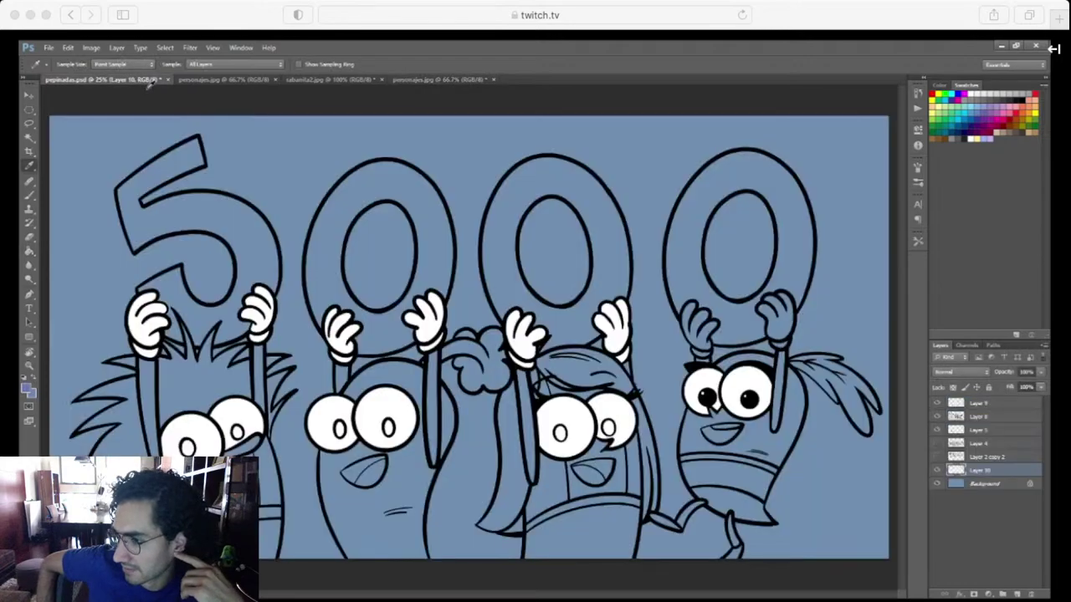
Lasso the third character's garment, including its upper band, down to the canvas edge, fill it with the sampled blue-violet and deselect
{"action": "key", "text": "ctrl+plus"}
{"action": "key", "text": "ctrl+plus"}
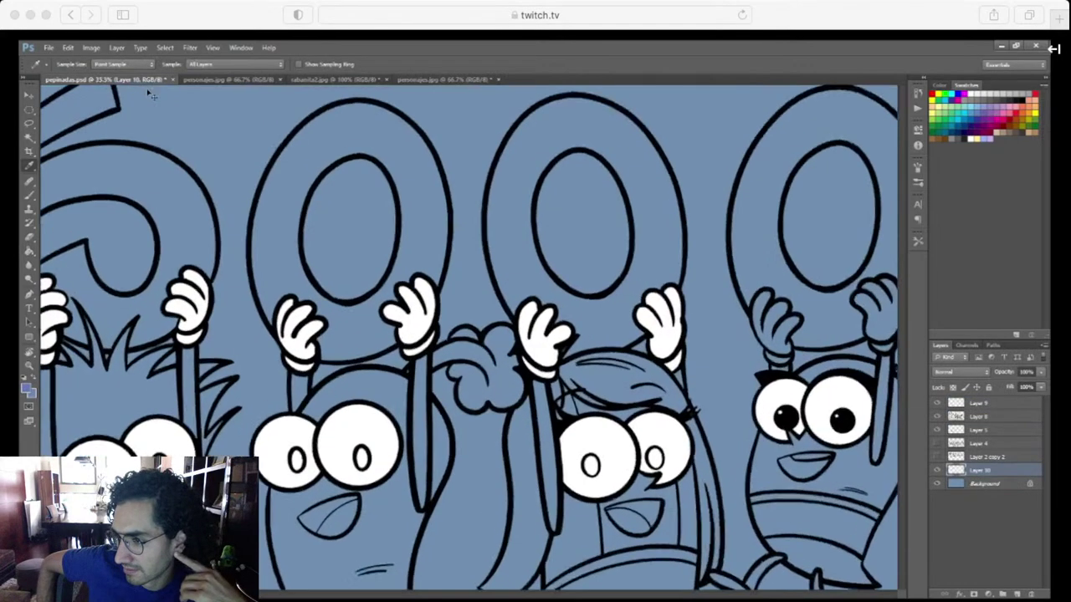
{"action": "left_click_drag", "start_coordinate": [783, 520], "coordinate": [671, 292]}
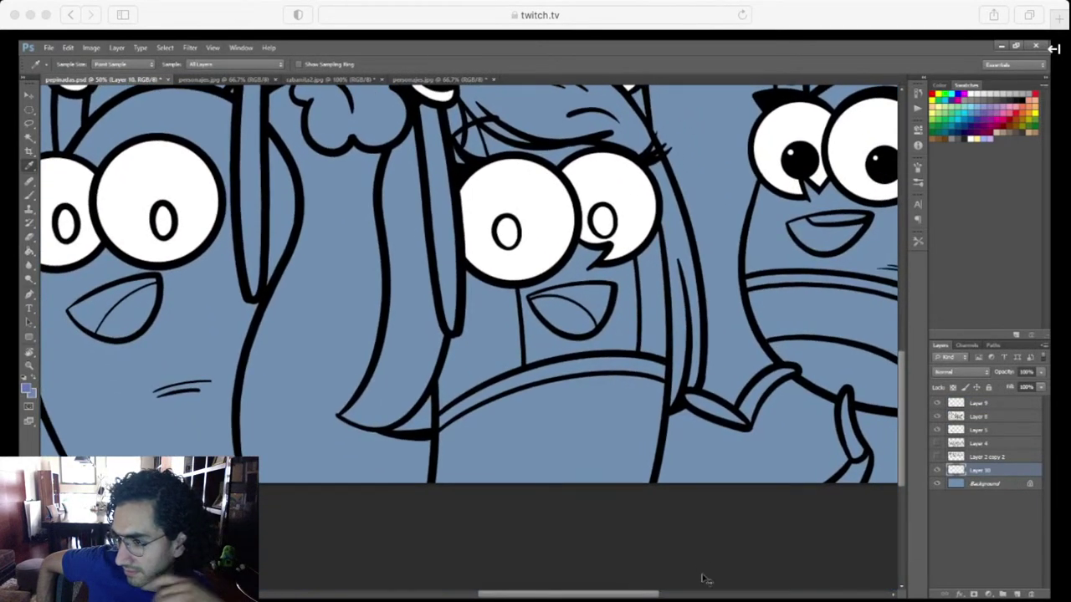
{"action": "key", "text": "ctrl+plus"}
{"action": "key", "text": "ctrl+plus"}
{"action": "left_click_drag", "start_coordinate": [752, 530], "coordinate": [593, 383]}
{"action": "key", "text": "l"}
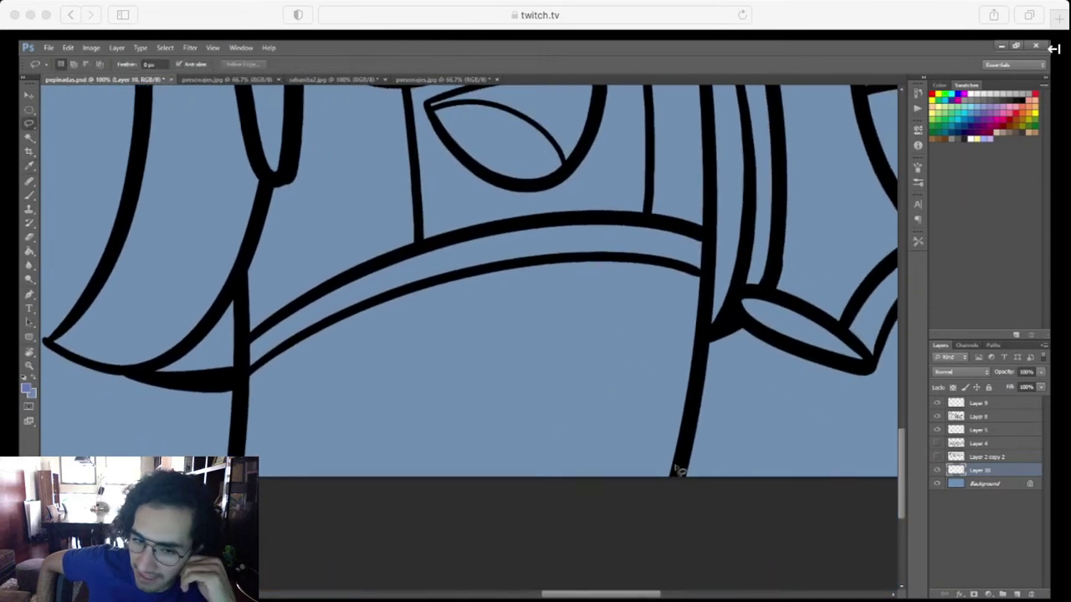
{"action": "left_click_drag", "start_coordinate": [677, 487], "coordinate": [694, 389]}
{"action": "mouse_move", "coordinate": [708, 241]}
{"action": "left_mouse_down"}
{"action": "mouse_move", "coordinate": [566, 220]}
{"action": "mouse_move", "coordinate": [355, 274]}
{"action": "left_mouse_up"}
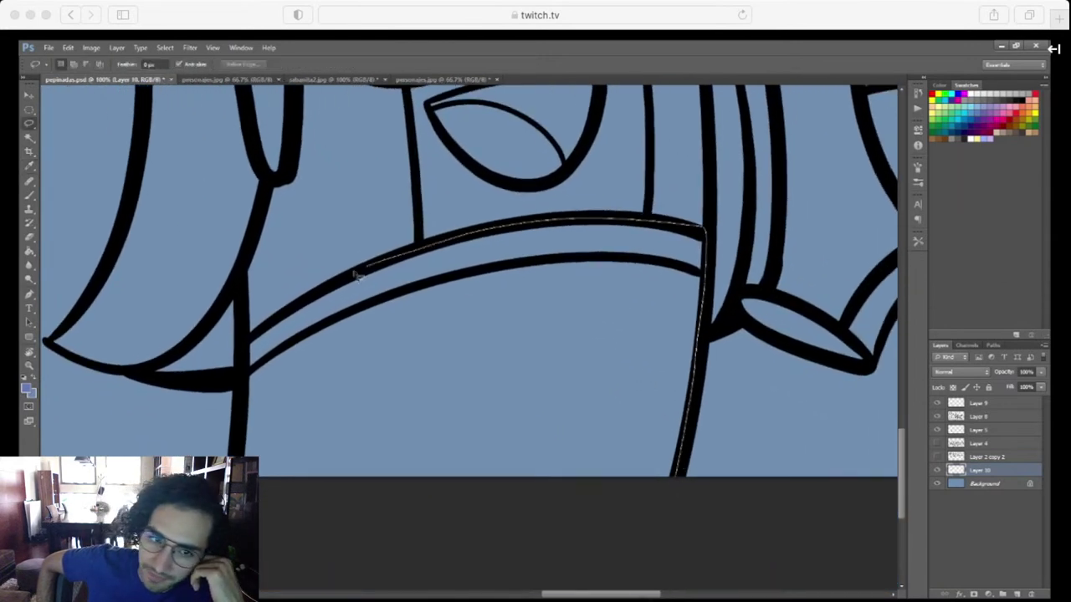
{"action": "left_click_drag", "start_coordinate": [238, 456], "coordinate": [243, 481]}
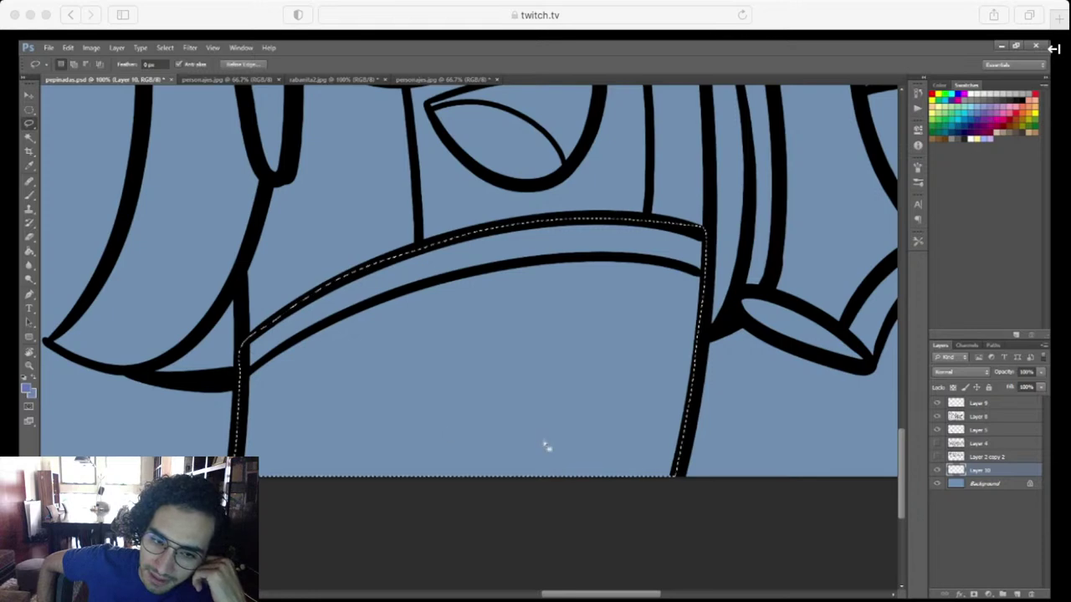
{"action": "key", "text": "g"}
{"action": "left_click", "coordinate": [542, 443]}
{"action": "key", "text": "ctrl+d"}
Sample the carrot's orange in the personajes.jpg reference and return to pepinadas.psd
{"action": "scroll", "coordinate": [533, 456], "scroll_direction": "down", "scroll_amount": 3}
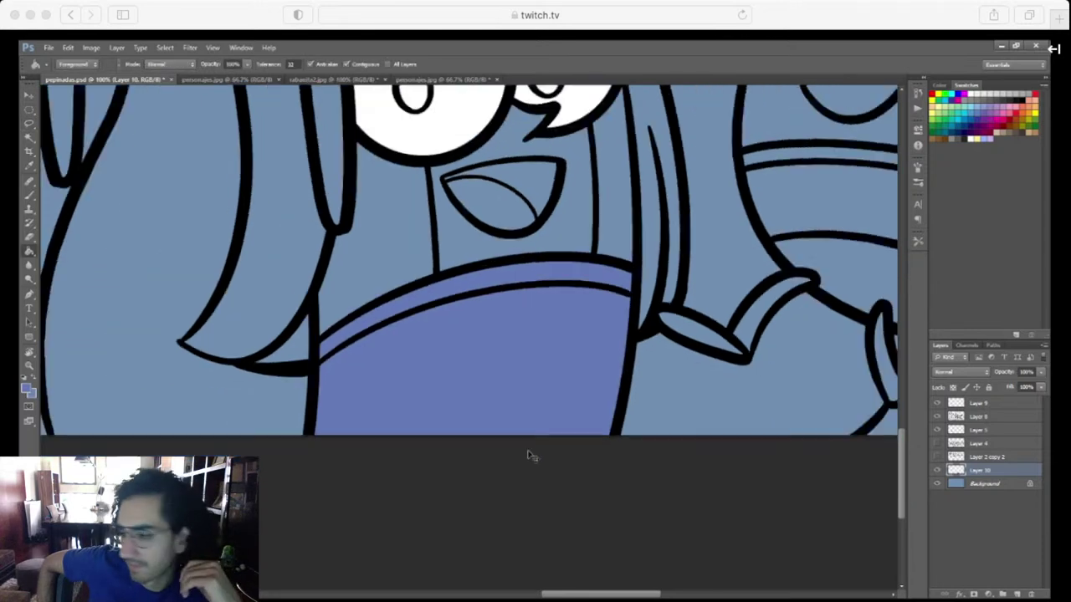
{"action": "left_click_drag", "start_coordinate": [528, 448], "coordinate": [667, 545]}
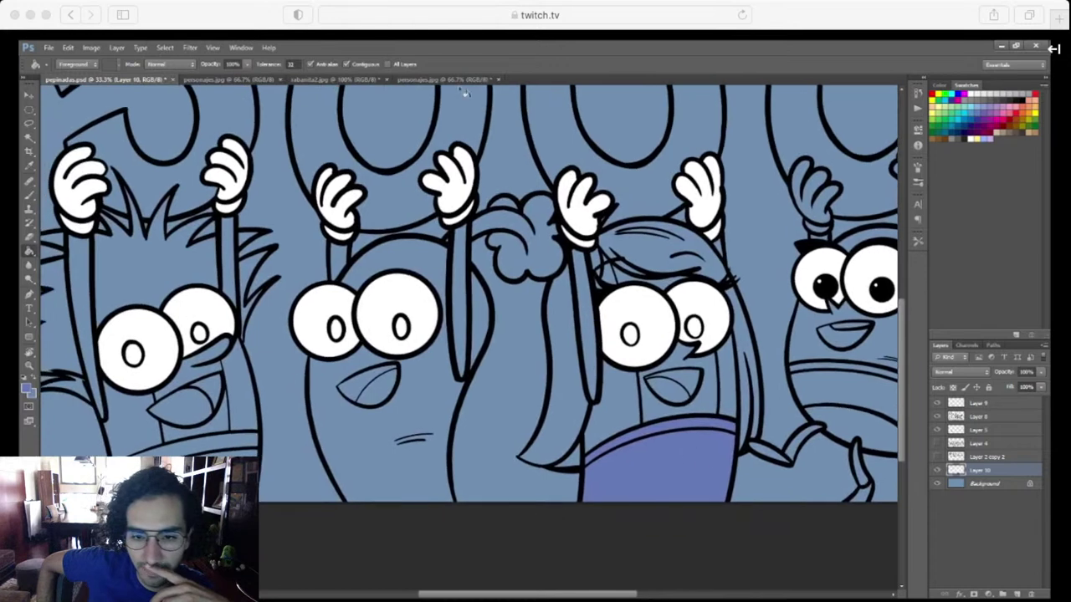
{"action": "left_click", "coordinate": [468, 80]}
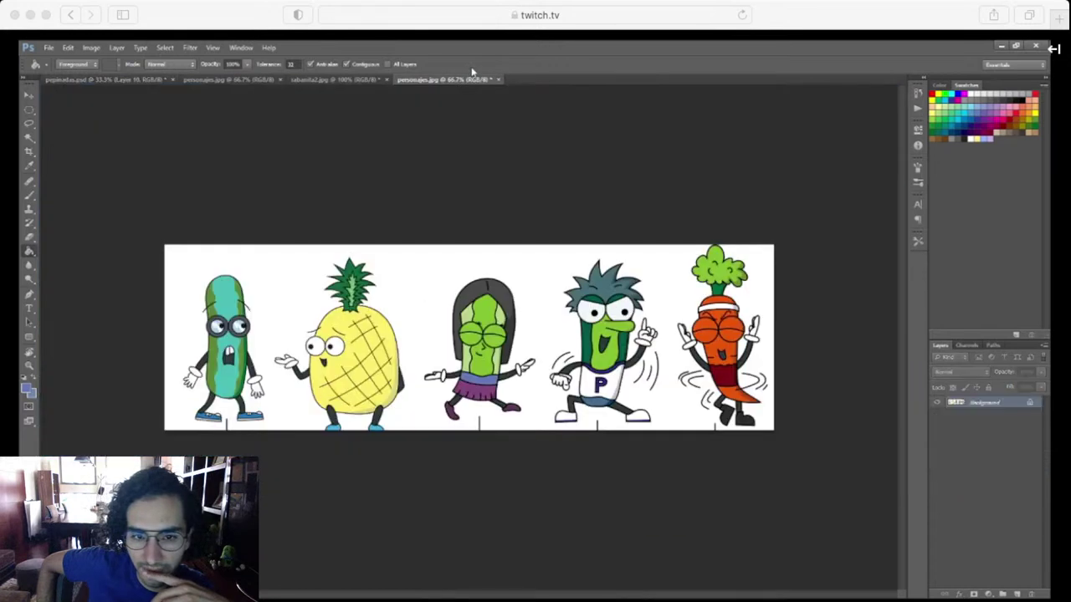
{"action": "key", "text": "i"}
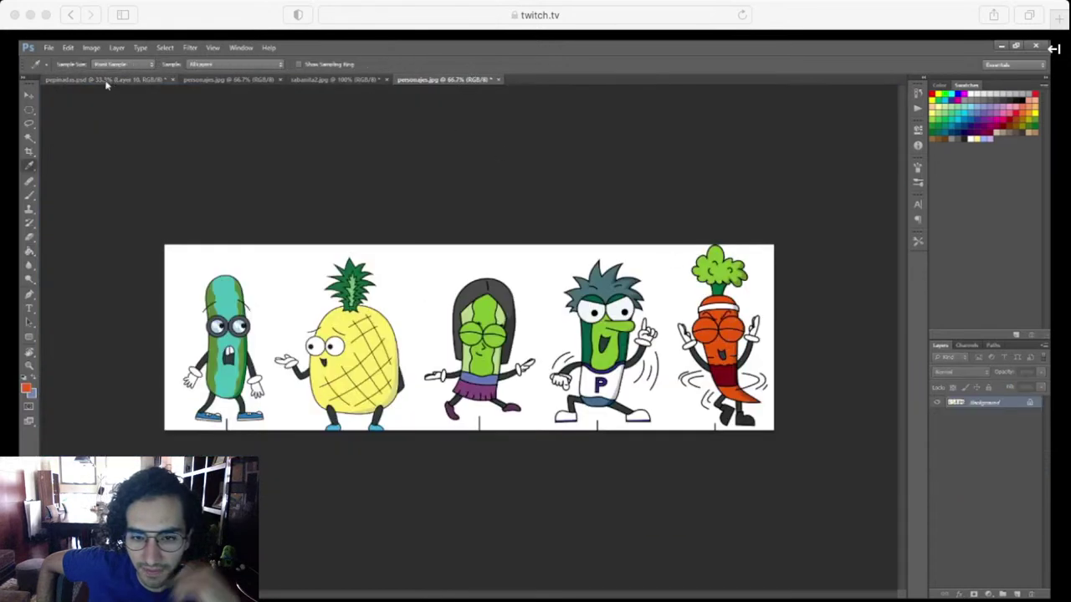
{"action": "left_click", "coordinate": [124, 81]}
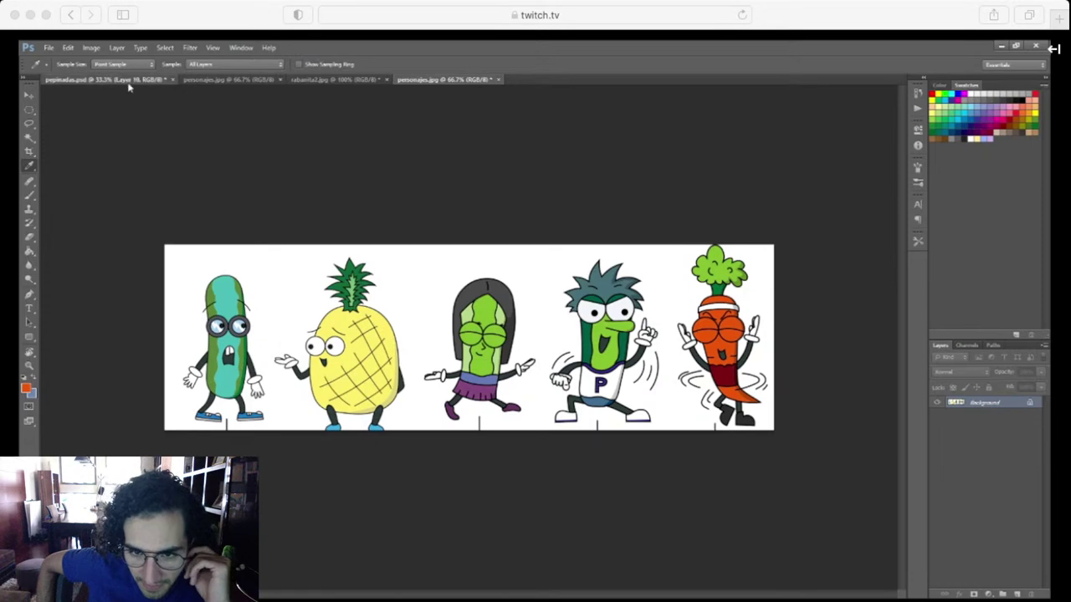
Lasso the second character's body below the eyes and behind the arm down to the canvas edge, and fill it with the sampled orange
{"action": "key", "text": "ctrl+plus"}
{"action": "key", "text": "ctrl+plus"}
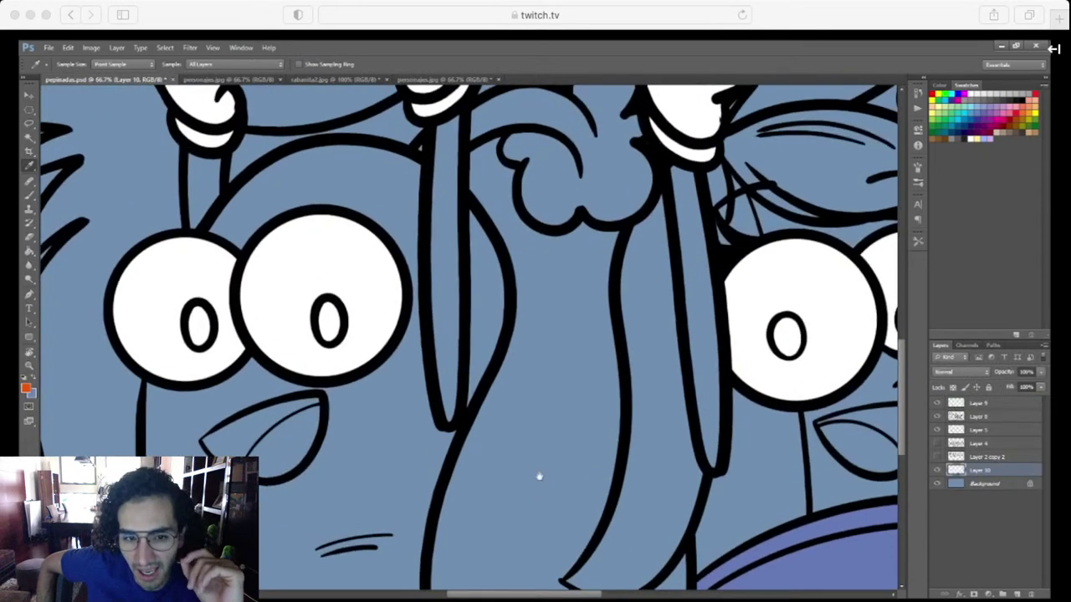
{"action": "left_click_drag", "start_coordinate": [538, 476], "coordinate": [593, 361]}
{"action": "key", "text": "l"}
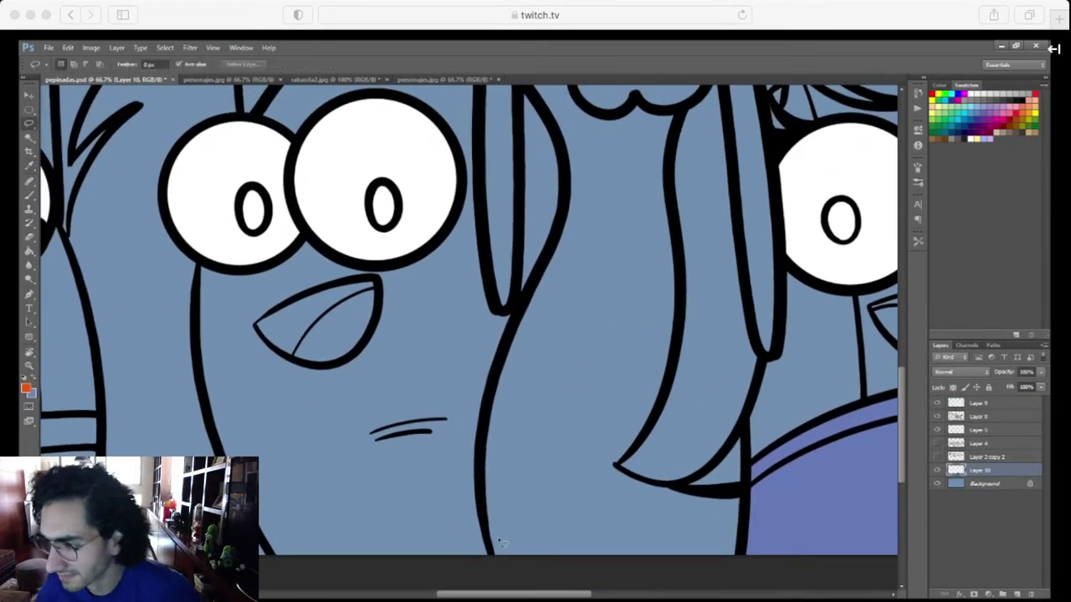
{"action": "mouse_move", "coordinate": [487, 506]}
{"action": "left_mouse_down"}
{"action": "mouse_move", "coordinate": [560, 215]}
{"action": "mouse_move", "coordinate": [518, 99]}
{"action": "left_mouse_up"}
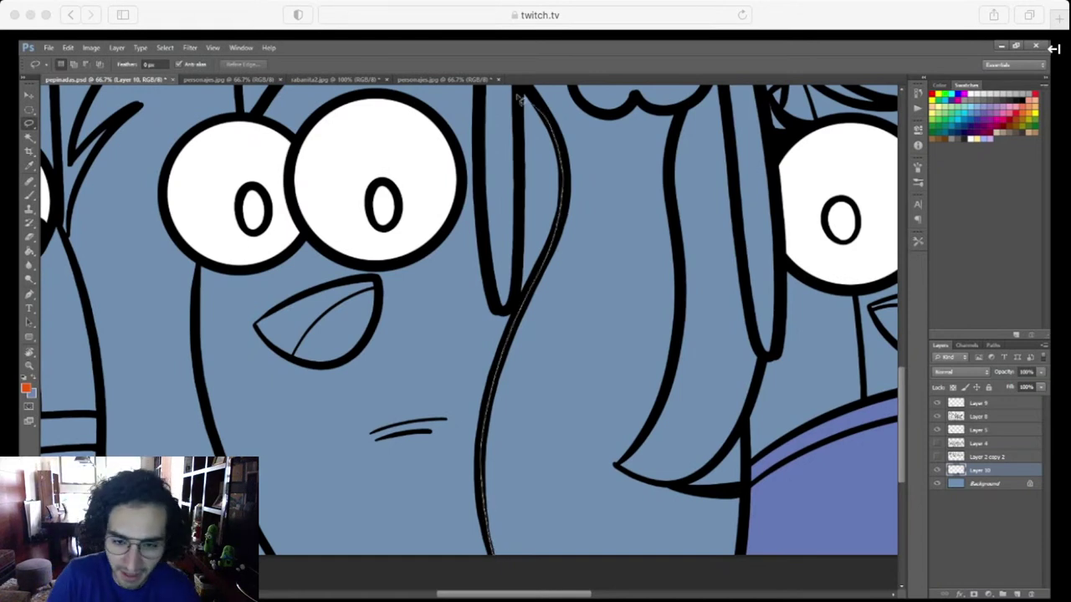
{"action": "left_click_drag", "start_coordinate": [459, 134], "coordinate": [453, 222]}
{"action": "mouse_move", "coordinate": [380, 267]}
{"action": "left_mouse_down"}
{"action": "mouse_move", "coordinate": [312, 242]}
{"action": "mouse_move", "coordinate": [266, 268]}
{"action": "left_mouse_up"}
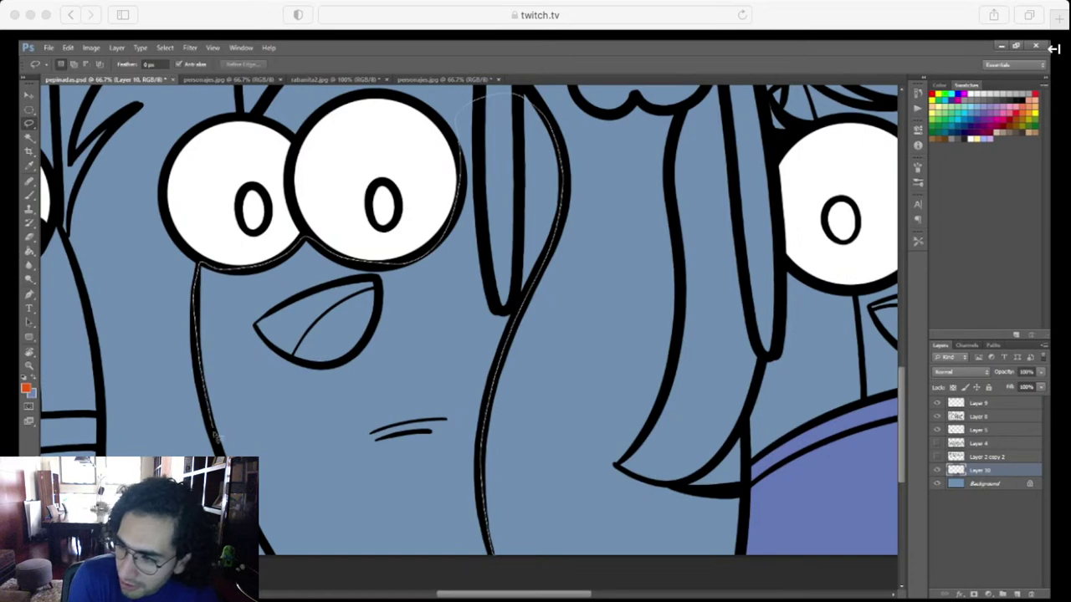
{"action": "key", "text": "g"}
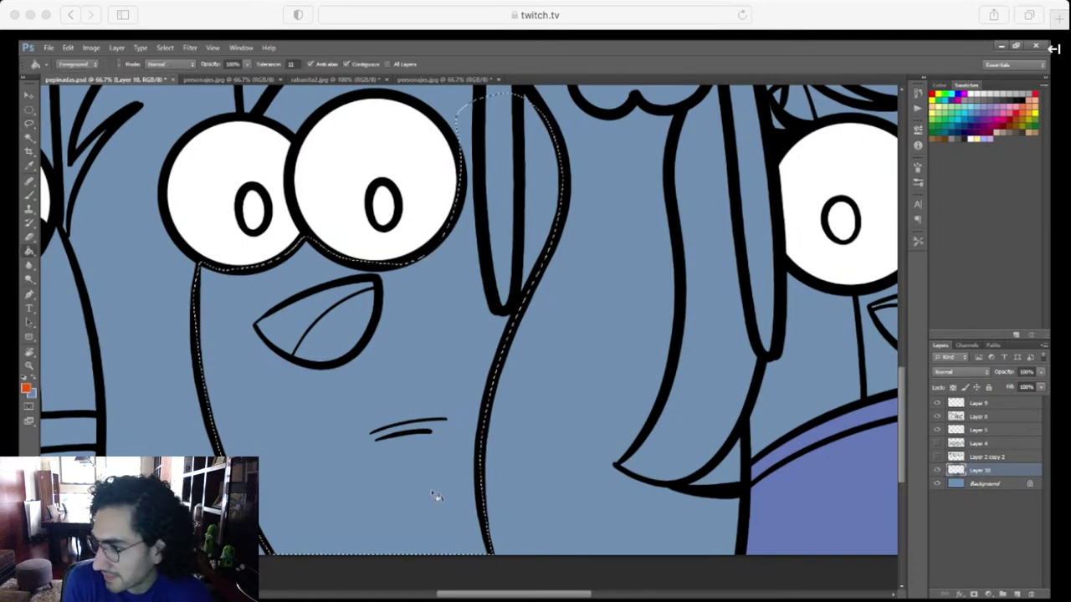
{"action": "left_click", "coordinate": [440, 473]}
{"action": "scroll", "coordinate": [443, 451], "scroll_direction": "up", "scroll_amount": 5}
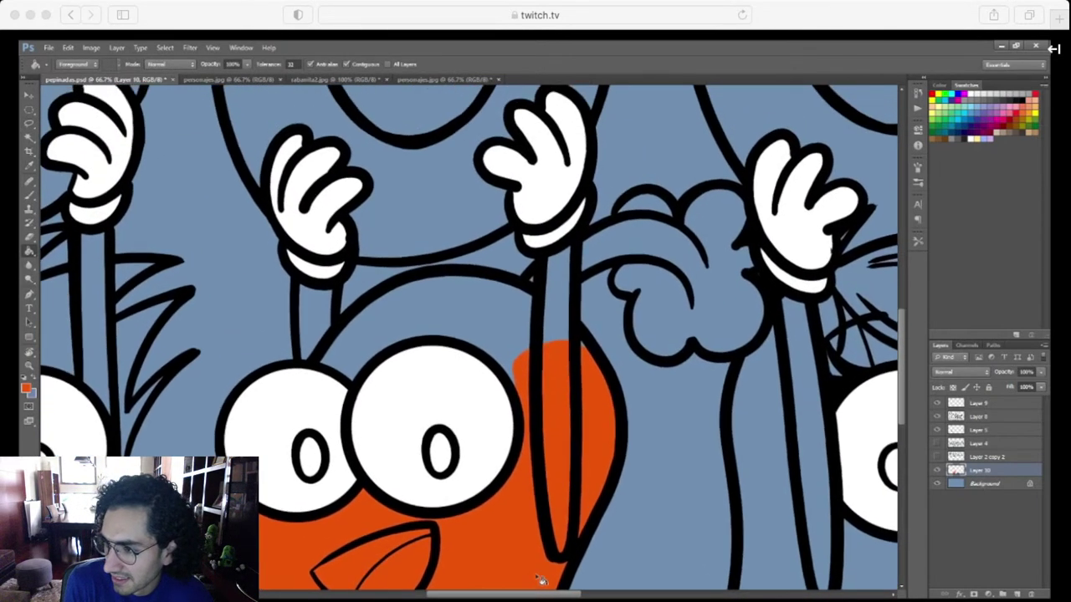
Lasso the top of the second character's head above the eyes, fill it with the same orange and deselect
{"action": "key", "text": "l"}
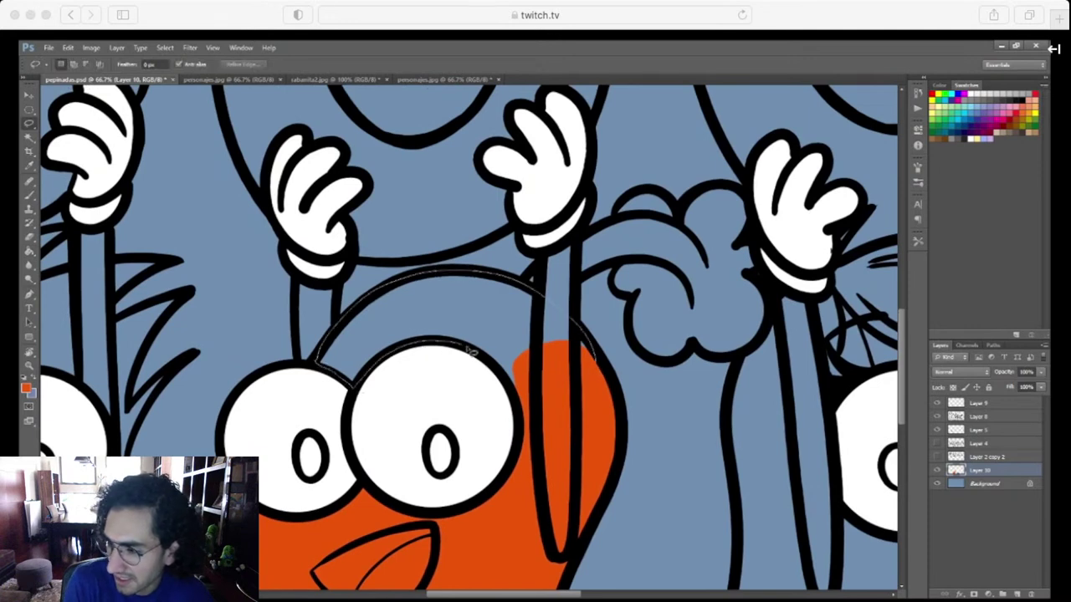
{"action": "mouse_move", "coordinate": [521, 400]}
{"action": "left_mouse_down"}
{"action": "mouse_move", "coordinate": [536, 359]}
{"action": "mouse_move", "coordinate": [516, 354]}
{"action": "left_mouse_up"}
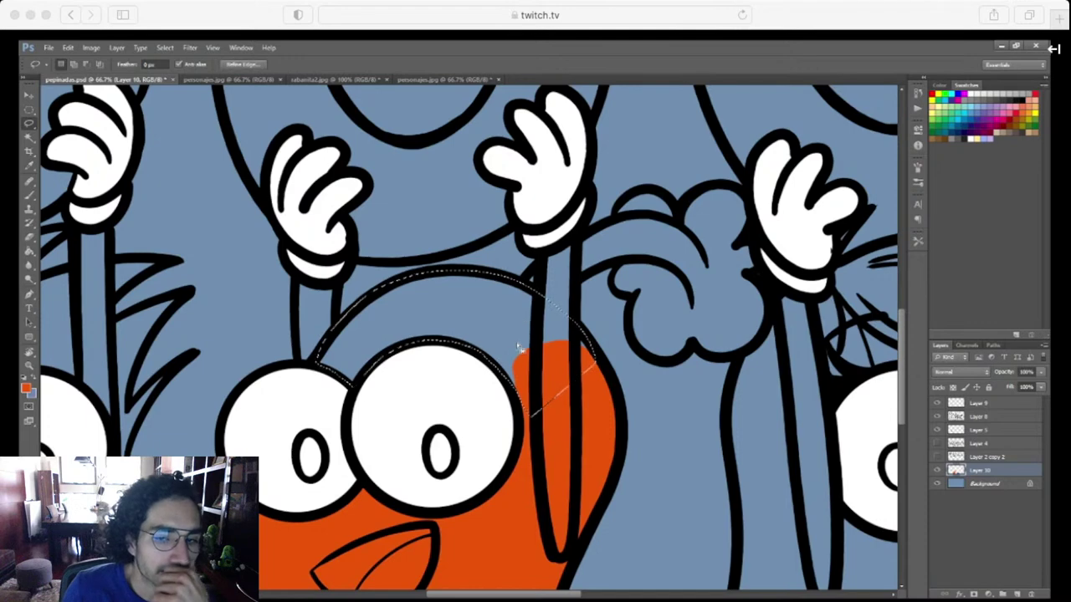
{"action": "key", "text": "g"}
{"action": "left_click", "coordinate": [532, 369]}
{"action": "key", "text": "ctrl+d"}
{"action": "left_click_drag", "start_coordinate": [592, 485], "coordinate": [604, 447]}
{"action": "key", "text": "ctrl+minus"}
{"action": "scroll", "coordinate": [586, 512], "scroll_direction": "down", "scroll_amount": 3}
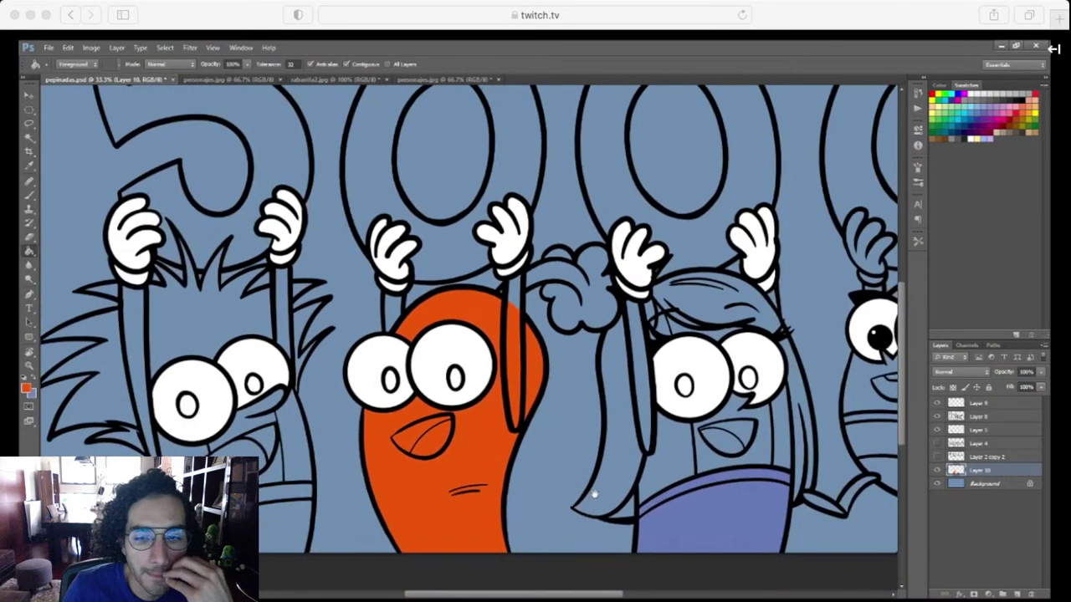
Sample a dark greenish grey from the characters in the personajes.jpg reference and return to pepinadas.psd
{"action": "left_click", "coordinate": [446, 79]}
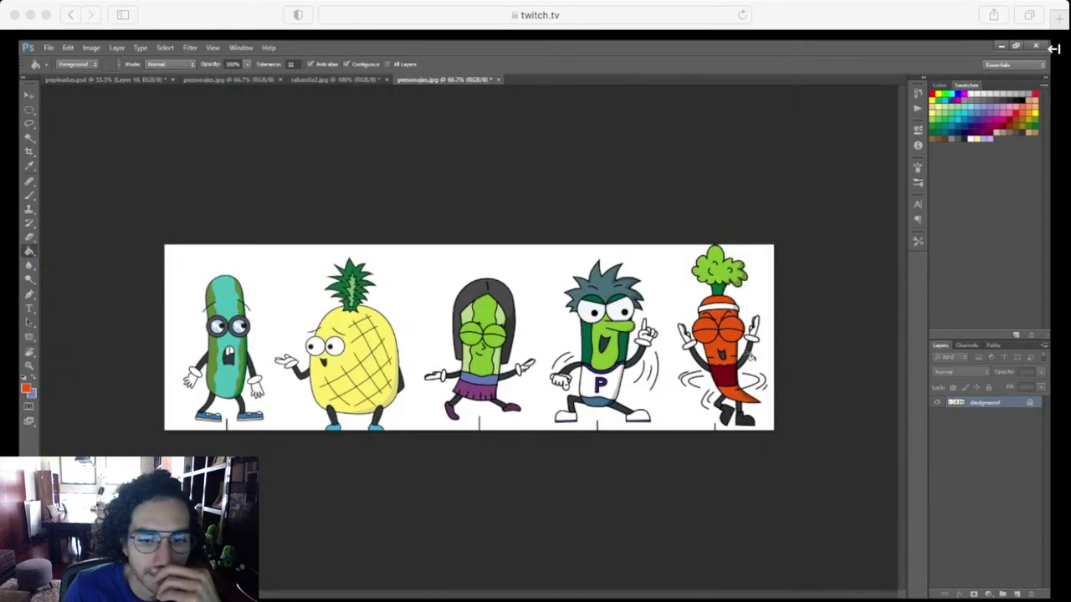
{"action": "key", "text": "i"}
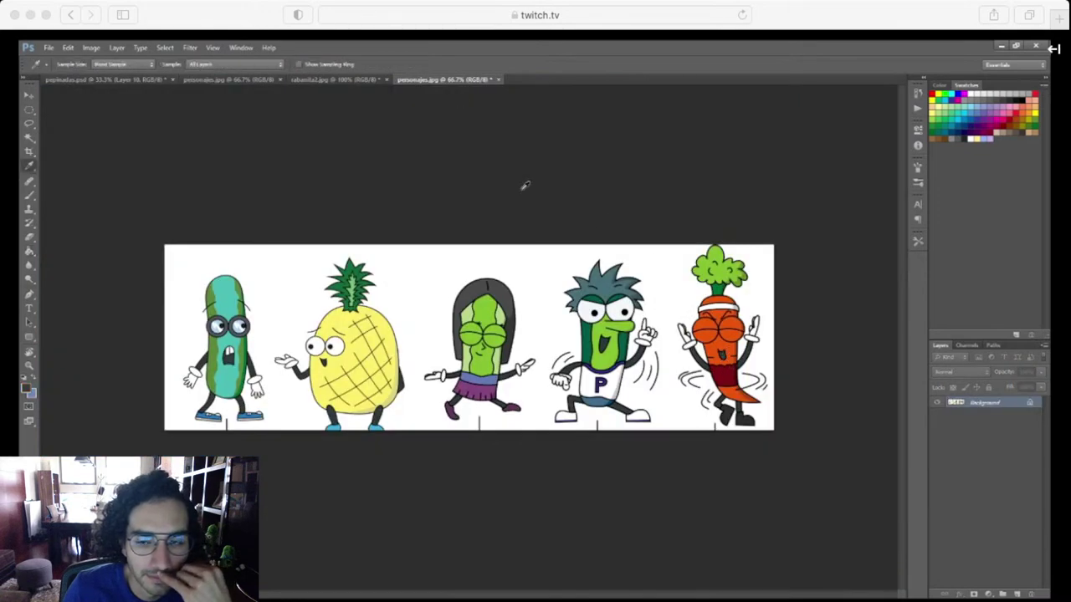
{"action": "left_click", "coordinate": [109, 79]}
Lasso the second character's whole mouth along its outline, fill it with the sampled dark grey and deselect
{"action": "key", "text": "super+plus"}
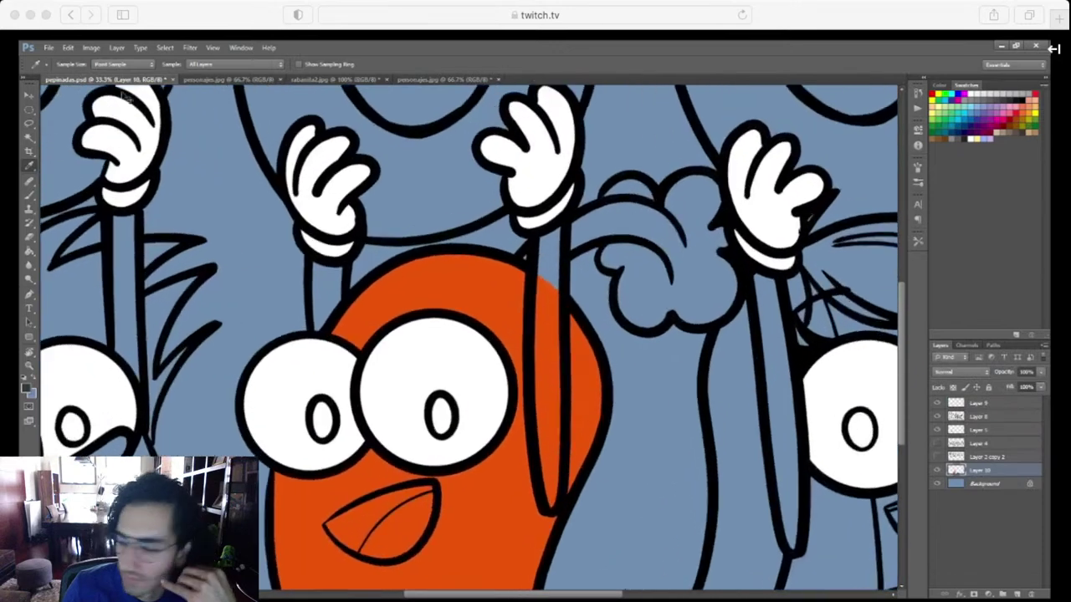
{"action": "left_click_drag", "start_coordinate": [560, 473], "coordinate": [626, 361]}
{"action": "key", "text": "ctrl+plus"}
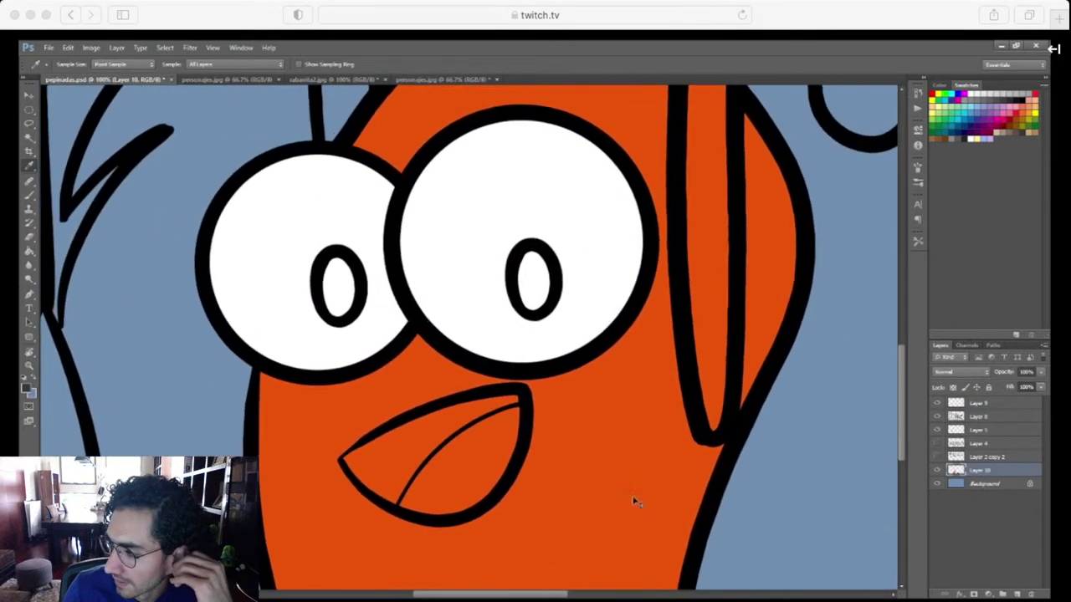
{"action": "scroll", "coordinate": [585, 485], "scroll_direction": "down", "scroll_amount": 3}
{"action": "key", "text": "super+plus"}
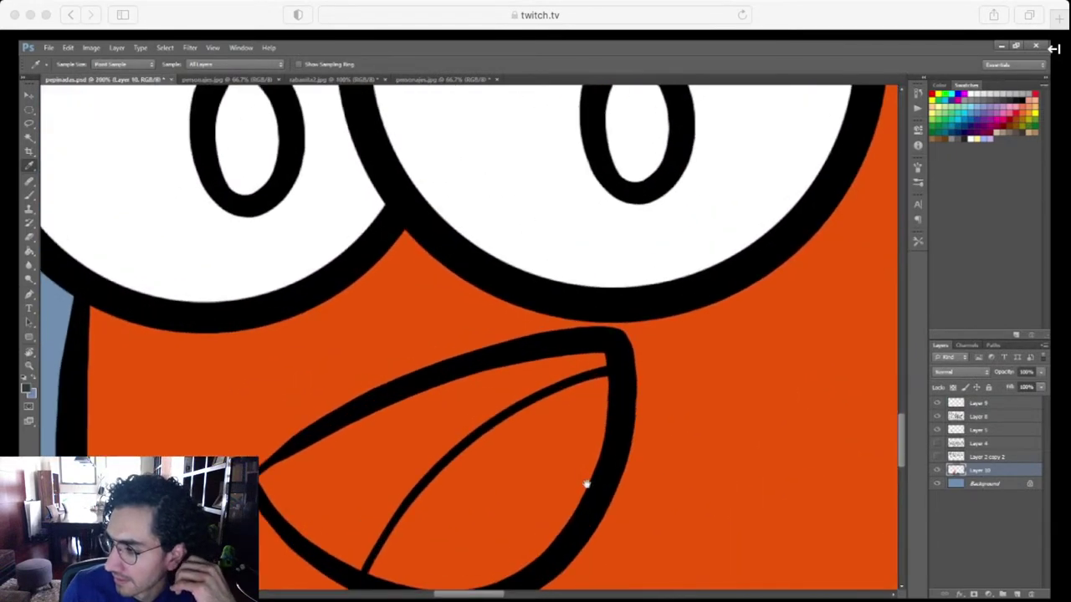
{"action": "scroll", "coordinate": [586, 484], "scroll_direction": "down", "scroll_amount": 3}
{"action": "key", "text": "l"}
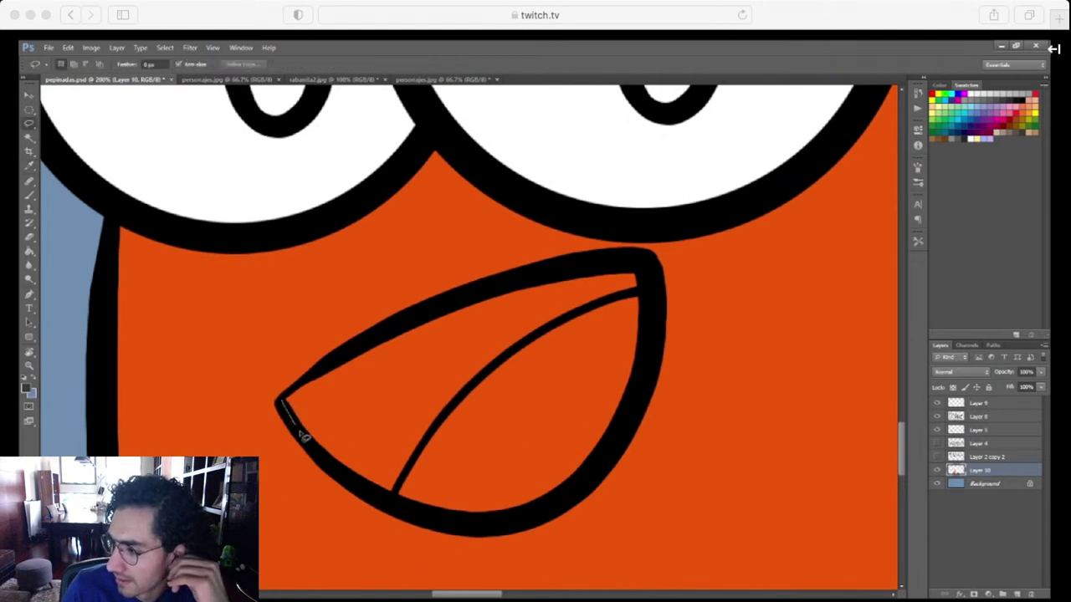
{"action": "mouse_move", "coordinate": [424, 520]}
{"action": "left_mouse_down"}
{"action": "mouse_move", "coordinate": [594, 479]}
{"action": "mouse_move", "coordinate": [642, 395]}
{"action": "mouse_move", "coordinate": [655, 324]}
{"action": "mouse_move", "coordinate": [635, 260]}
{"action": "mouse_move", "coordinate": [513, 278]}
{"action": "mouse_move", "coordinate": [342, 358]}
{"action": "left_mouse_up"}
{"action": "left_click_drag", "start_coordinate": [291, 397], "coordinate": [292, 398]}
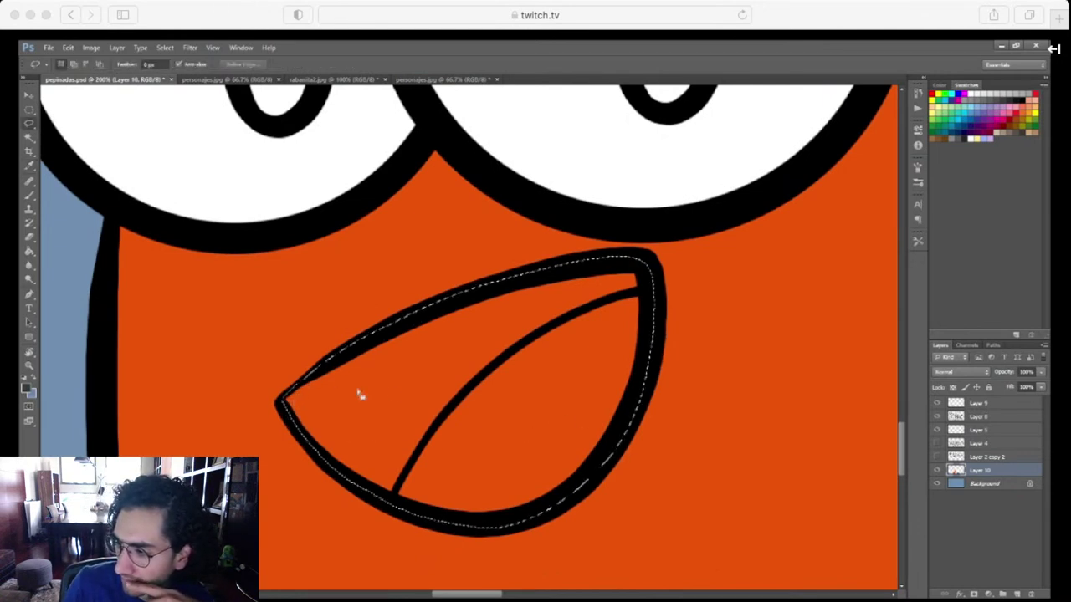
{"action": "key", "text": "g"}
{"action": "left_click", "coordinate": [522, 451]}
{"action": "key", "text": "ctrl+d"}
Lasso the second character's arm in front of the body up to the glove, and fill its orange part with the dark grey
{"action": "left_click_drag", "start_coordinate": [592, 386], "coordinate": [547, 578]}
{"action": "key", "text": "ctrl+minus"}
{"action": "scroll", "coordinate": [549, 584], "scroll_direction": "down", "scroll_amount": 5}
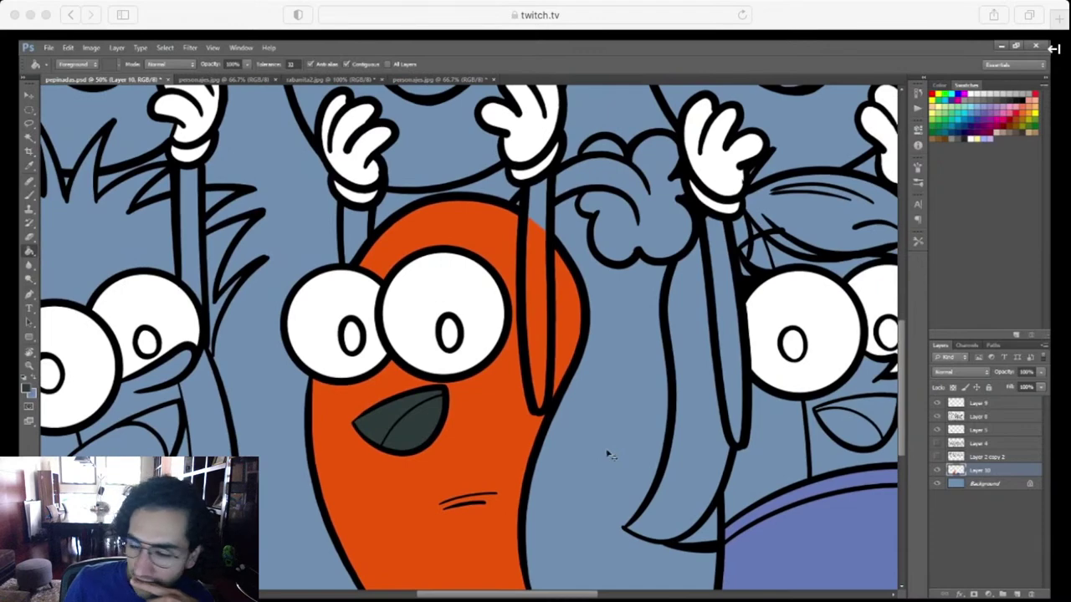
{"action": "key", "text": "ctrl+plus"}
{"action": "key", "text": "r"}
{"action": "left_click_drag", "start_coordinate": [648, 461], "coordinate": [502, 552]}
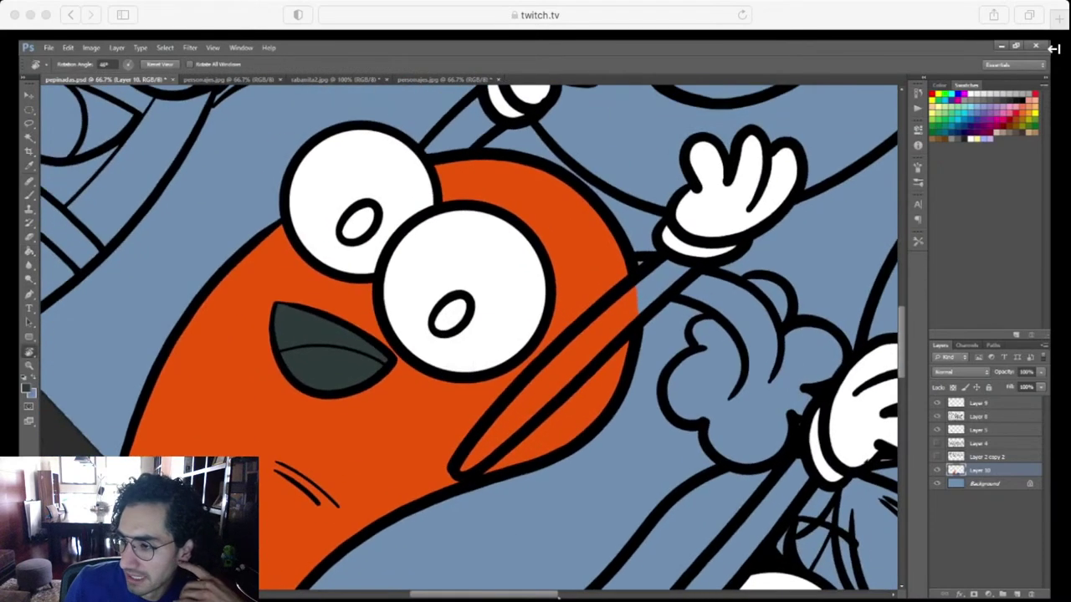
{"action": "key", "text": "ctrl+plus"}
{"action": "left_click_drag", "start_coordinate": [655, 500], "coordinate": [579, 487]}
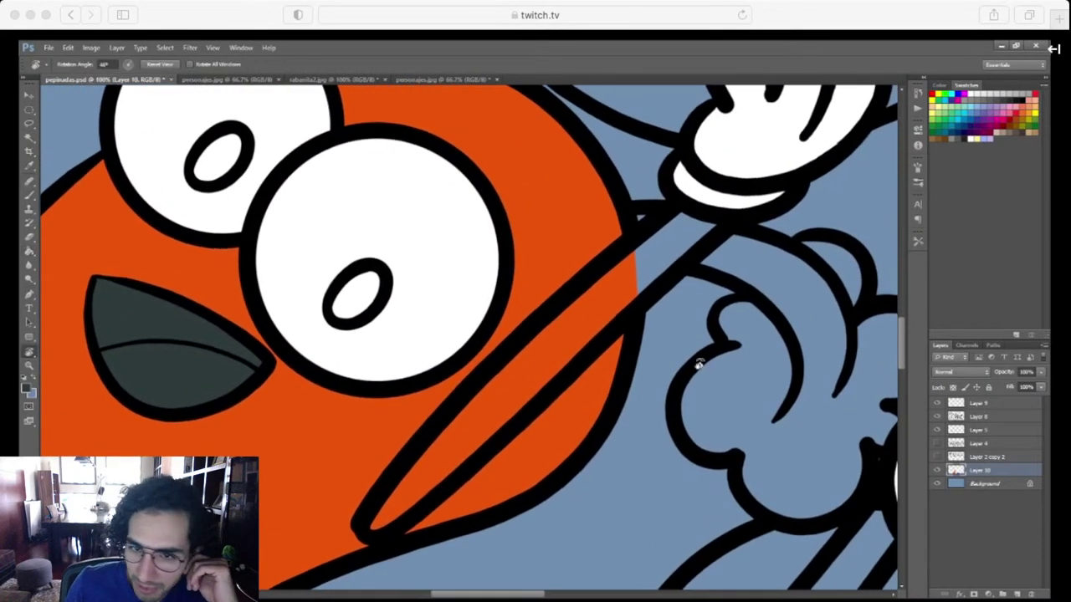
{"action": "key", "text": "l"}
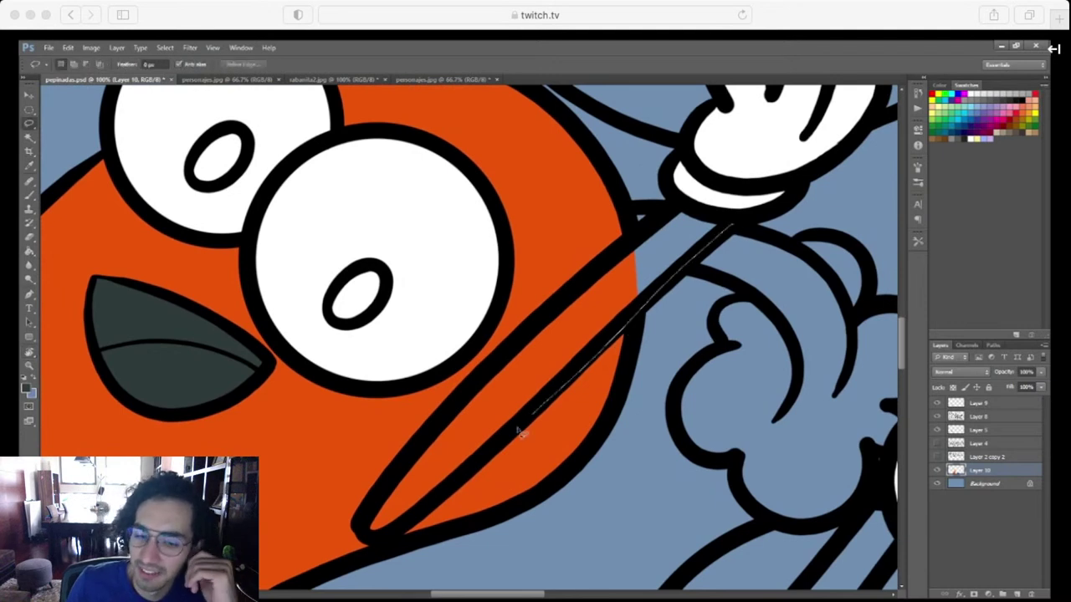
{"action": "mouse_move", "coordinate": [362, 527]}
{"action": "left_mouse_down"}
{"action": "mouse_move", "coordinate": [437, 426]}
{"action": "mouse_move", "coordinate": [557, 305]}
{"action": "mouse_move", "coordinate": [676, 209]}
{"action": "mouse_move", "coordinate": [732, 223]}
{"action": "left_mouse_up"}
{"action": "key", "text": "g"}
{"action": "left_click", "coordinate": [603, 306]}
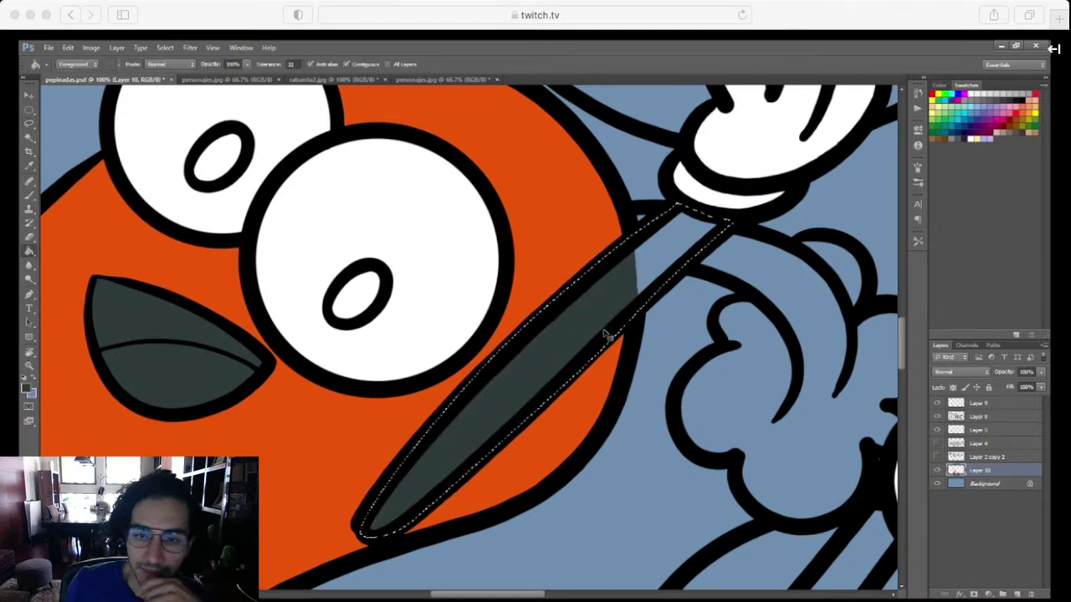
{"action": "key", "text": "ctrl+d"}
{"action": "left_click", "coordinate": [649, 279]}
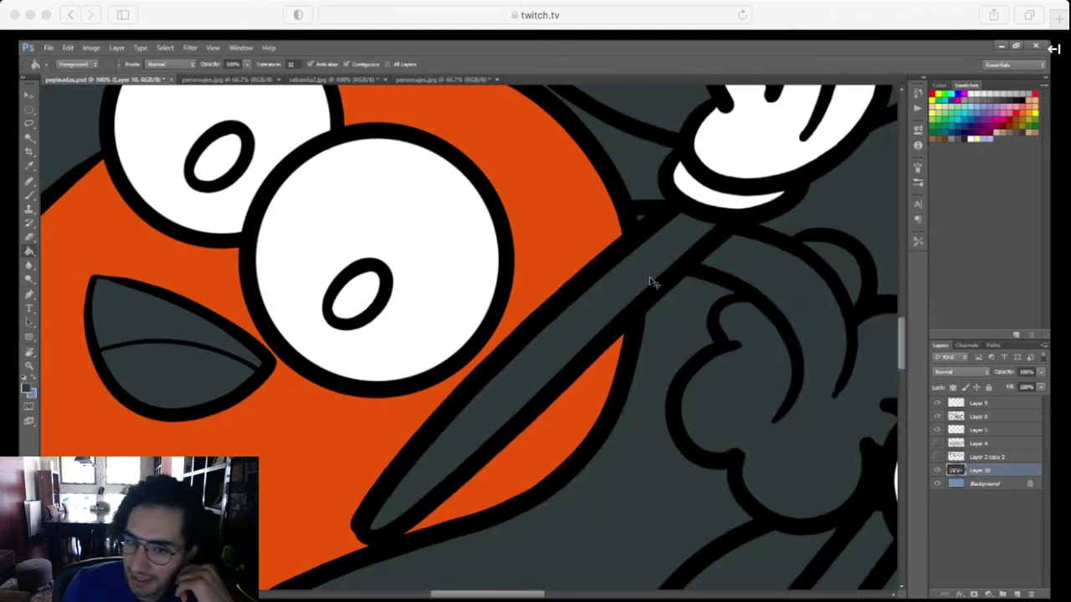
{"action": "key", "text": "ctrl+z"}
{"action": "key", "text": "ctrl+alt+z"}
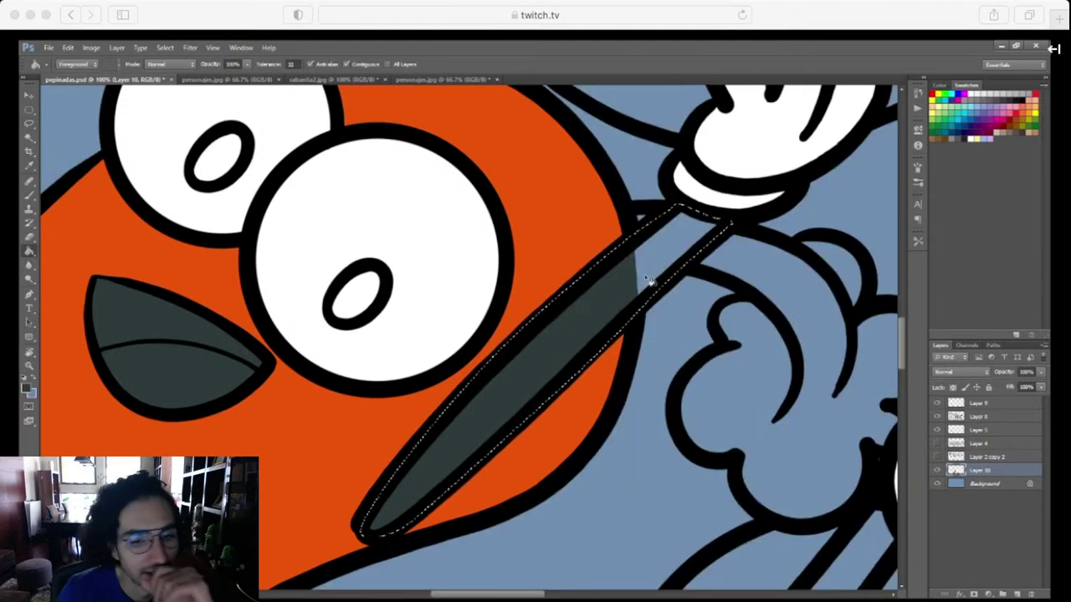
Fill the remaining stretch of the selected arm beneath the glove with the dark grey and deselect
{"action": "left_click", "coordinate": [650, 280]}
{"action": "key", "text": "ctrl+d"}
{"action": "scroll", "coordinate": [593, 443], "scroll_direction": "up", "scroll_amount": 10}
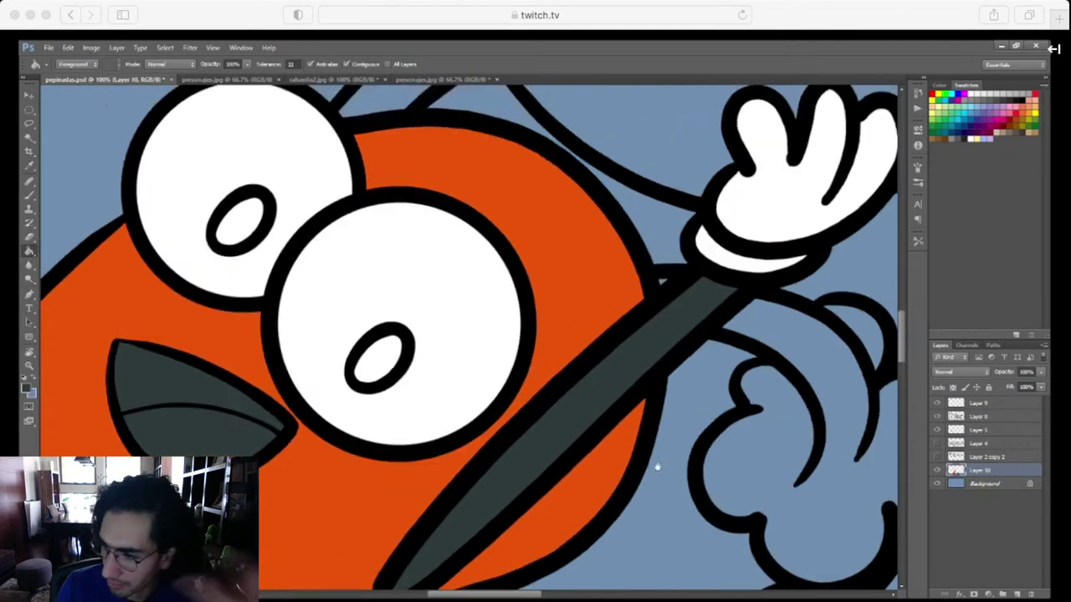
Lasso the second character's other arm between the head and the glove, fill it with dark grey and deselect
{"action": "key", "text": "l"}
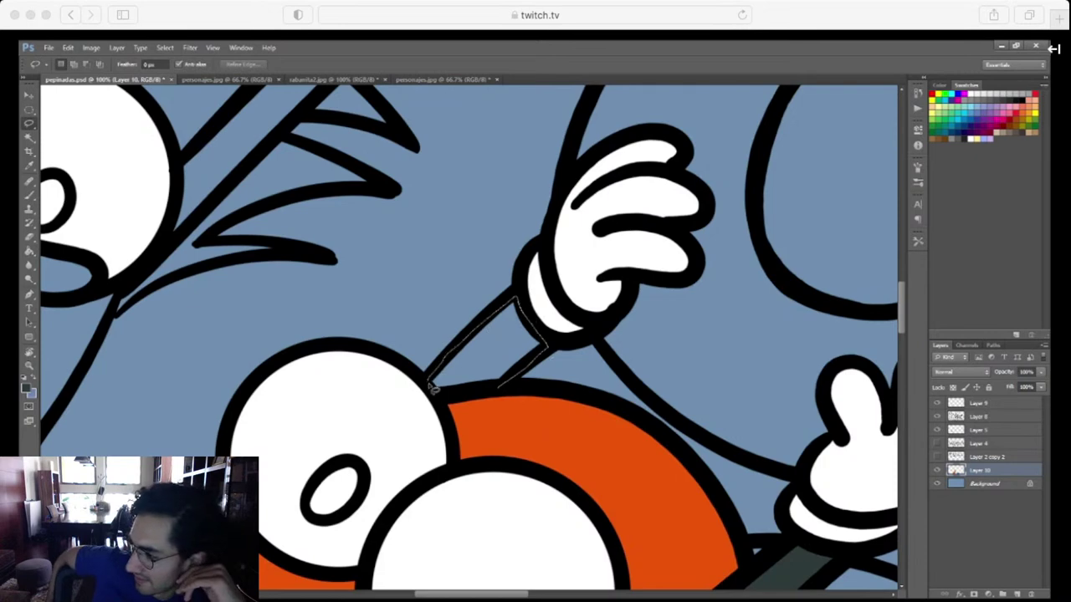
{"action": "left_click_drag", "start_coordinate": [470, 393], "coordinate": [498, 387]}
{"action": "key", "text": "g"}
{"action": "left_click", "coordinate": [494, 369]}
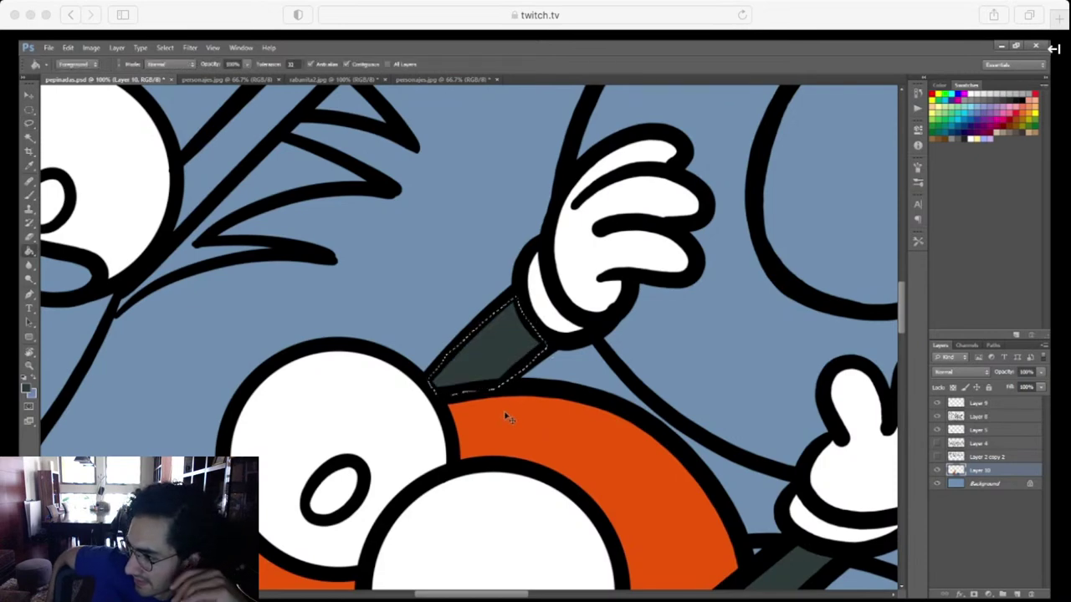
{"action": "key", "text": "ctrl+d"}
Lasso the part of the second character's mouth above the tongue line and fill it with a darker shade of the grey
{"action": "mouse_move", "coordinate": [603, 468]}
{"action": "left_mouse_down"}
{"action": "mouse_move", "coordinate": [734, 315]}
{"action": "mouse_move", "coordinate": [793, 220]}
{"action": "left_mouse_up"}
{"action": "left_click_drag", "start_coordinate": [670, 430], "coordinate": [624, 384]}
{"action": "key", "text": "r"}
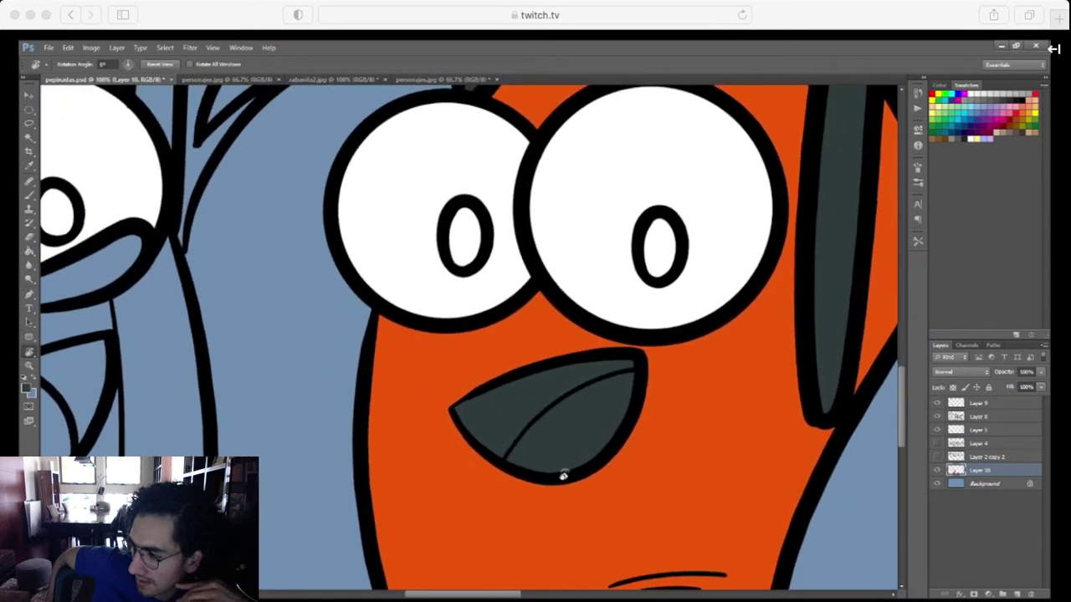
{"action": "key", "text": "l"}
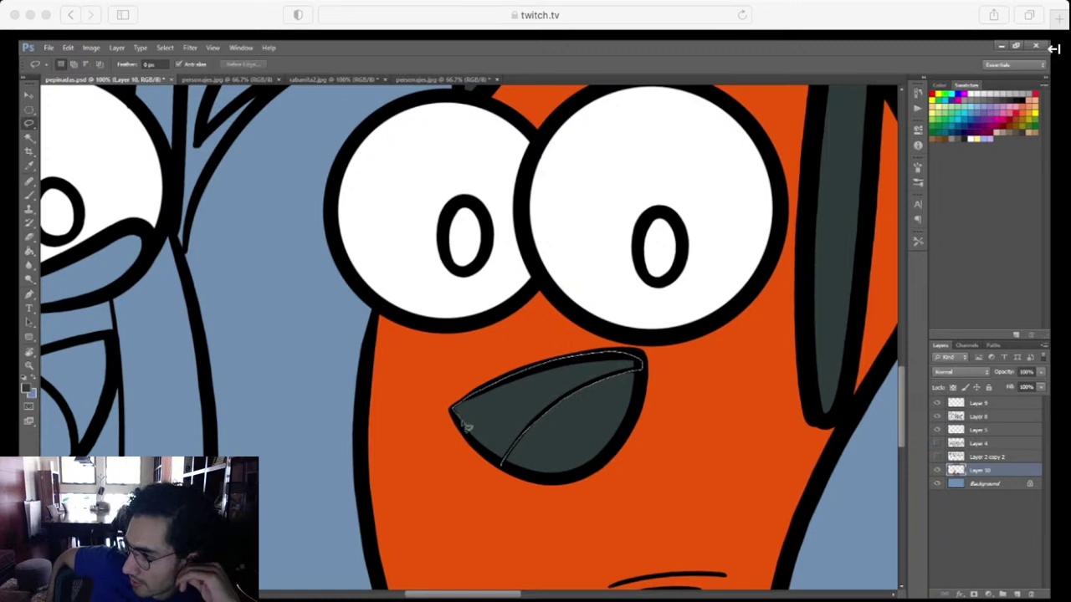
{"action": "left_click_drag", "start_coordinate": [462, 425], "coordinate": [517, 479]}
{"action": "key", "text": "ctrl+d"}
{"action": "key", "text": "i"}
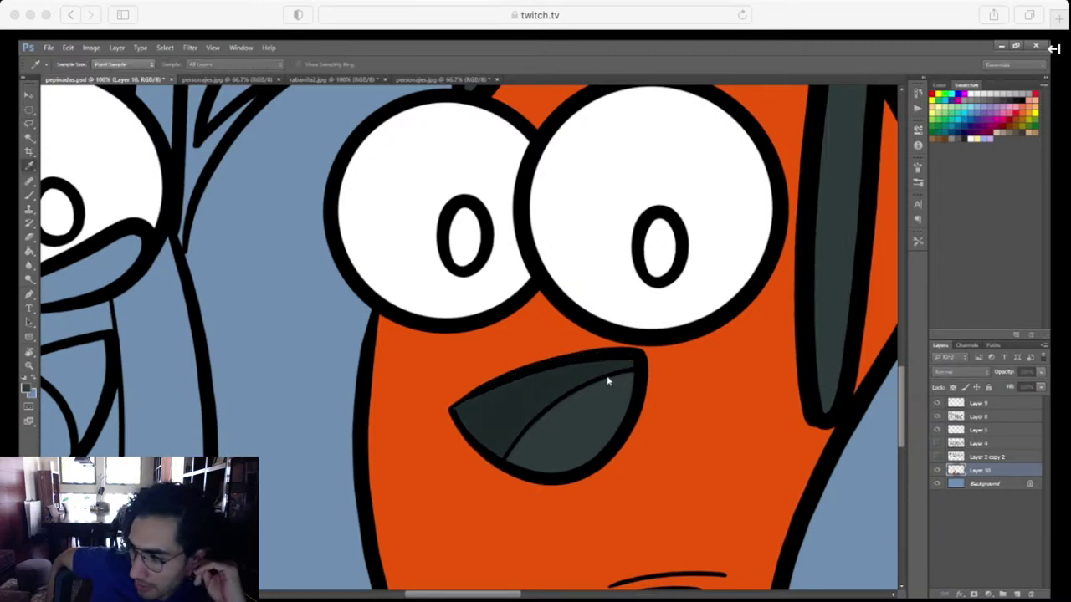
{"action": "key", "text": "l"}
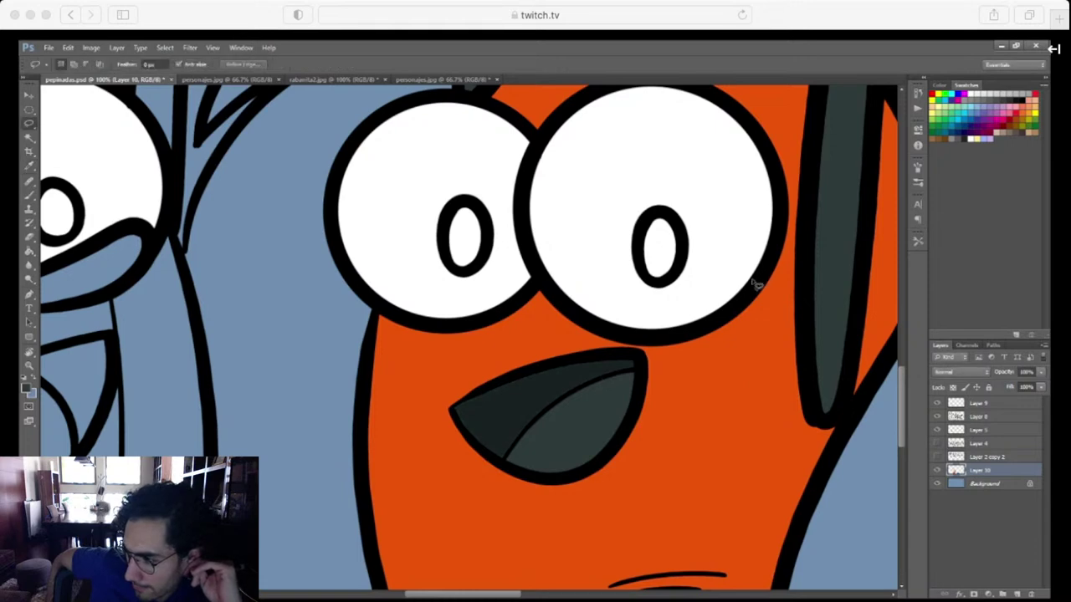
Check the character colours in the rabanita2.jpg and personajes.jpg references and return to pepinadas.psd
{"action": "key", "text": "ctrl+minus"}
{"action": "key", "text": "ctrl+minus"}
{"action": "left_click_drag", "start_coordinate": [637, 476], "coordinate": [587, 538]}
{"action": "key", "text": "r"}
{"action": "left_click_drag", "start_coordinate": [625, 509], "coordinate": [652, 491]}
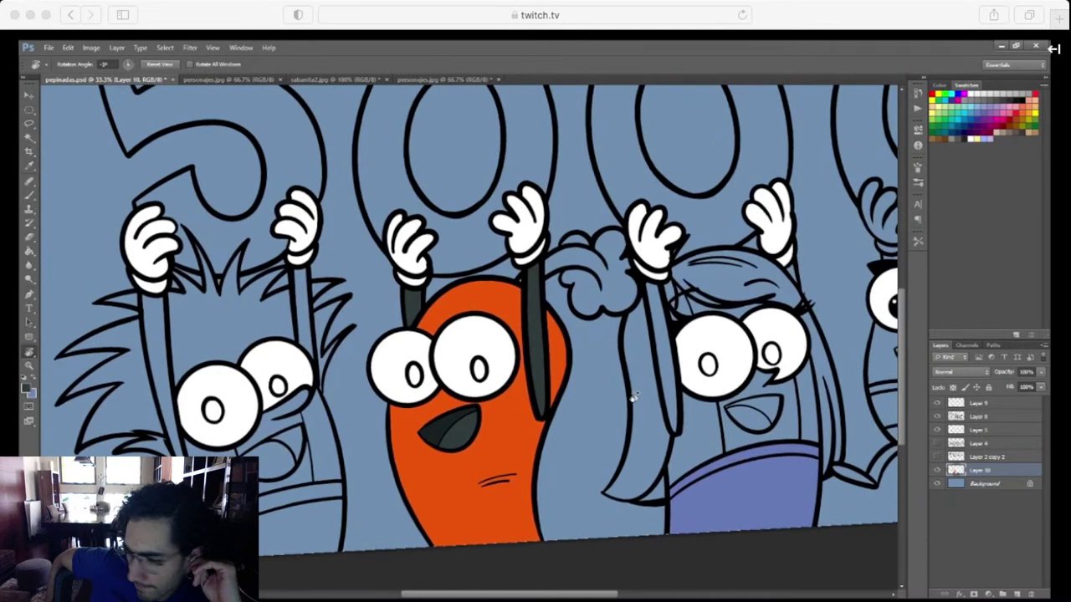
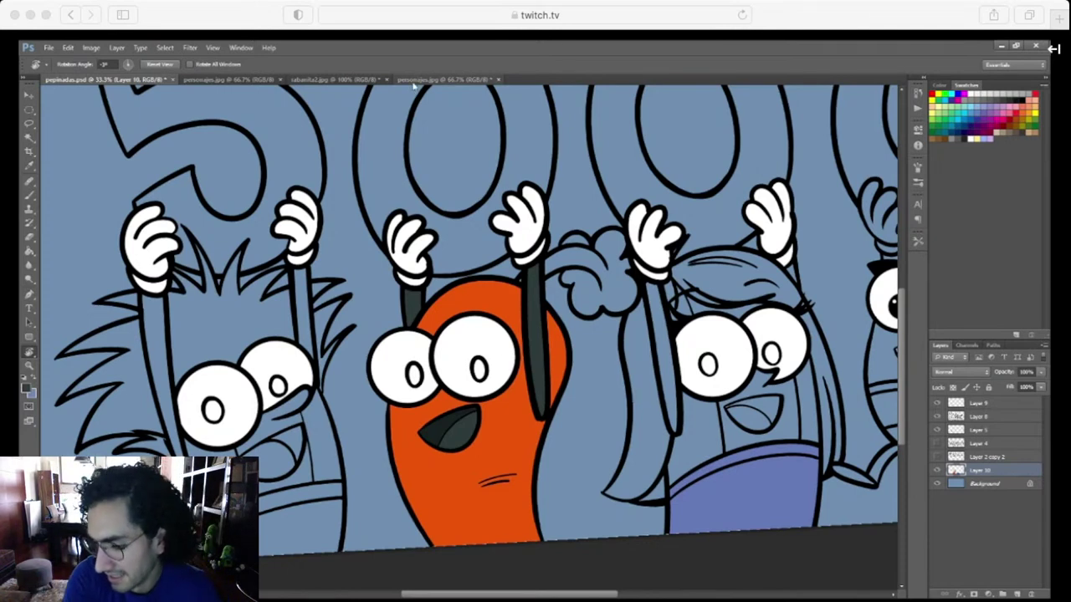
{"action": "left_click", "coordinate": [355, 79]}
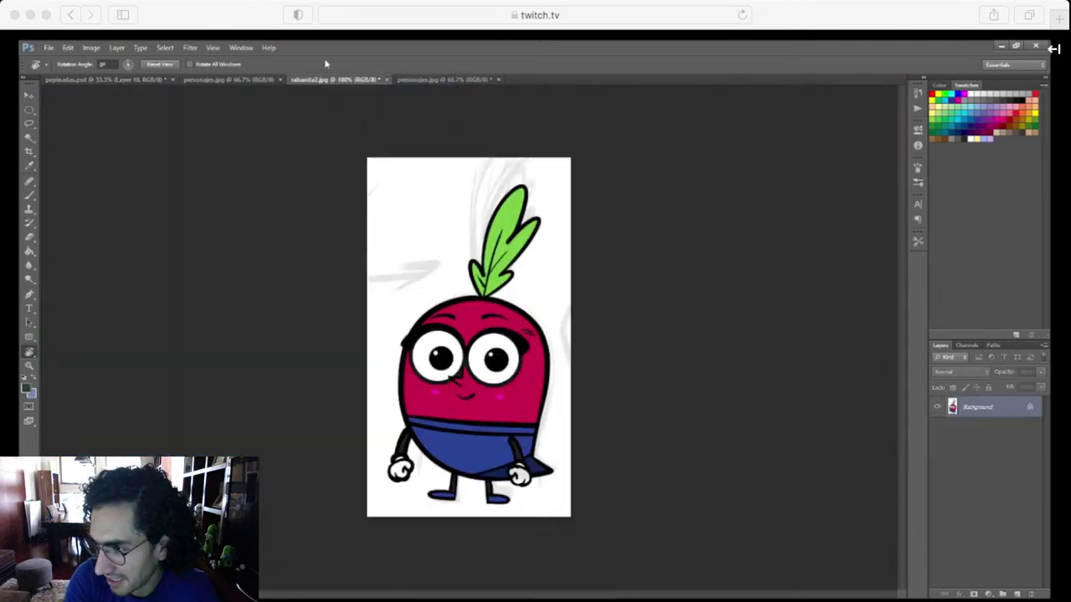
{"action": "left_click", "coordinate": [255, 82]}
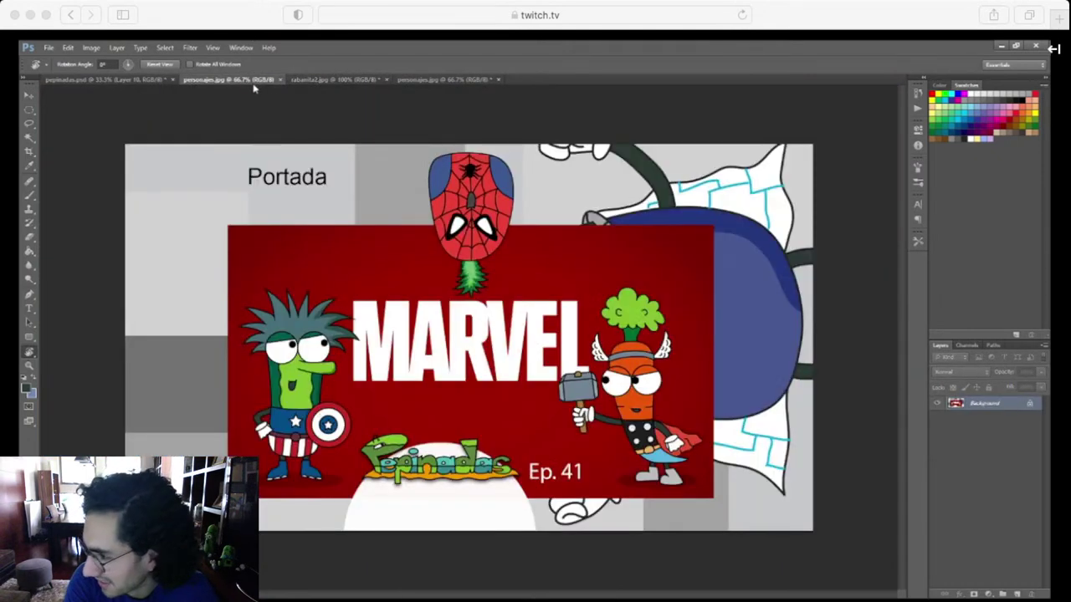
{"action": "left_click", "coordinate": [117, 80]}
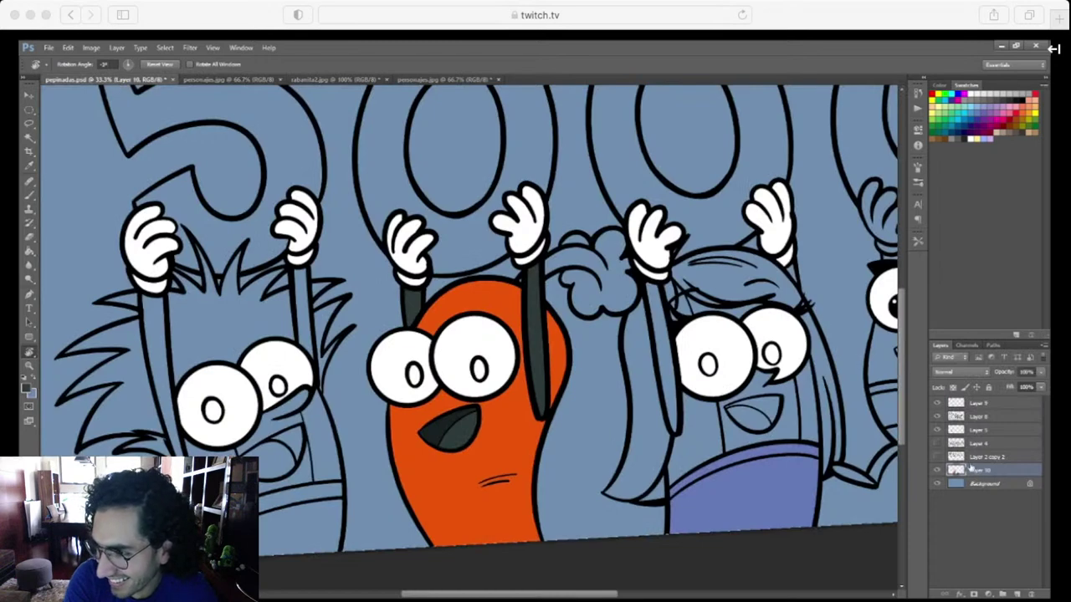
Lasso the pupil of the second character's larger front eye and fill it with the dark grey, keeping the area selected
{"action": "key", "text": "z"}
{"action": "mouse_move", "coordinate": [481, 373]}
{"action": "left_mouse_down"}
{"action": "mouse_move", "coordinate": [574, 363]}
{"action": "mouse_move", "coordinate": [654, 378]}
{"action": "mouse_move", "coordinate": [674, 363]}
{"action": "left_mouse_up"}
{"action": "key", "text": "l"}
{"action": "mouse_move", "coordinate": [609, 252]}
{"action": "left_mouse_down"}
{"action": "mouse_move", "coordinate": [604, 397]}
{"action": "mouse_move", "coordinate": [721, 333]}
{"action": "mouse_move", "coordinate": [624, 244]}
{"action": "left_mouse_up"}
{"action": "key", "text": "alt+BackSpace"}
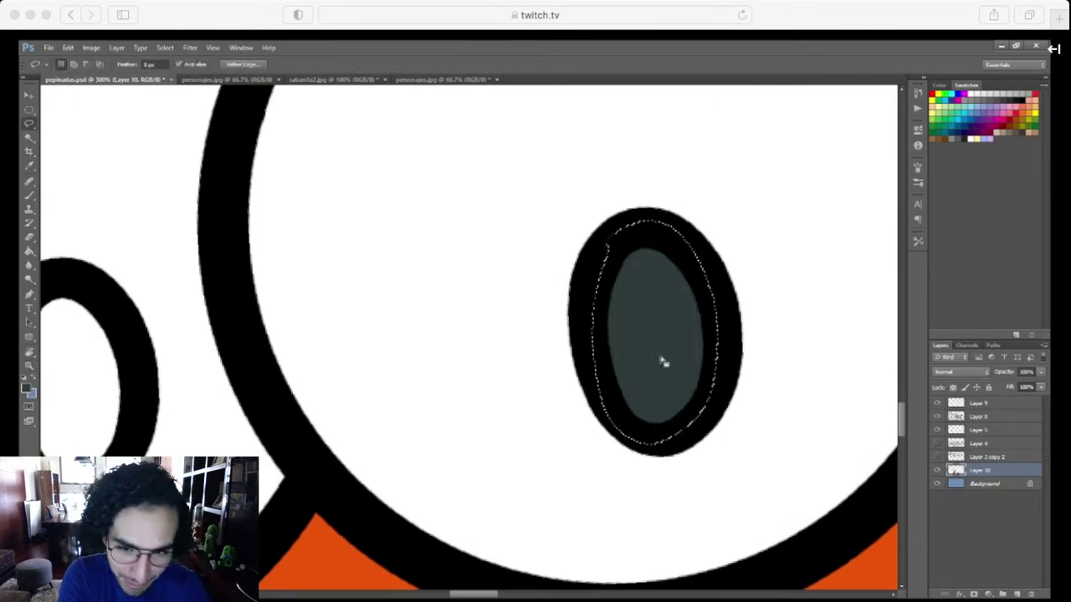
{"action": "key", "text": "ctrl+d"}
{"action": "key", "text": "ctrl+shift+d"}
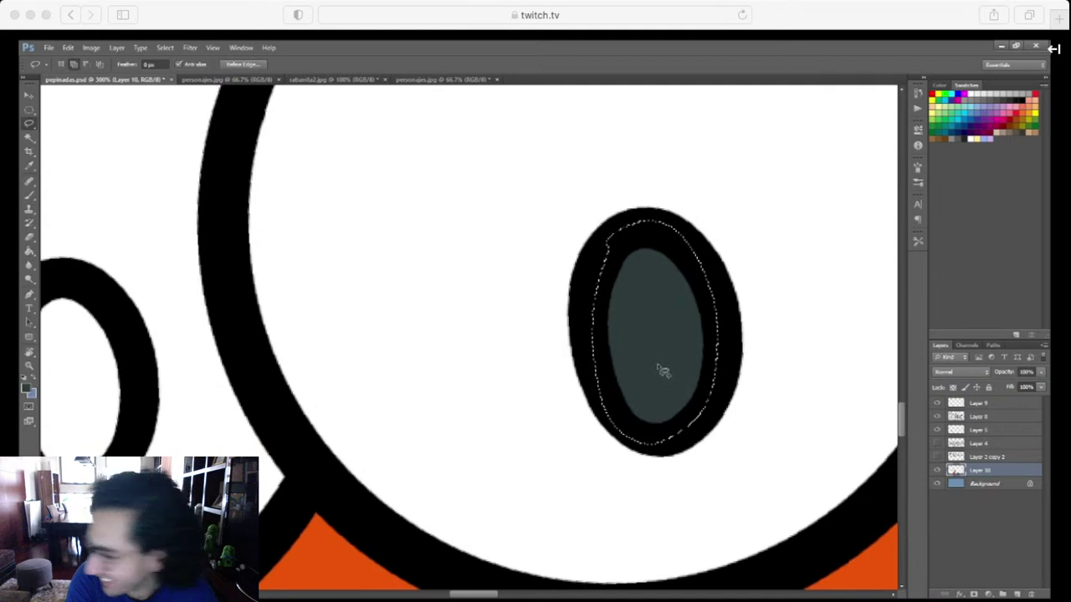
Reset the colours to default black and white, fill the selected front-eye pupil with black and deselect
{"action": "key", "text": "d"}
{"action": "key", "text": "x"}
{"action": "key", "text": "g"}
{"action": "left_click", "coordinate": [661, 361]}
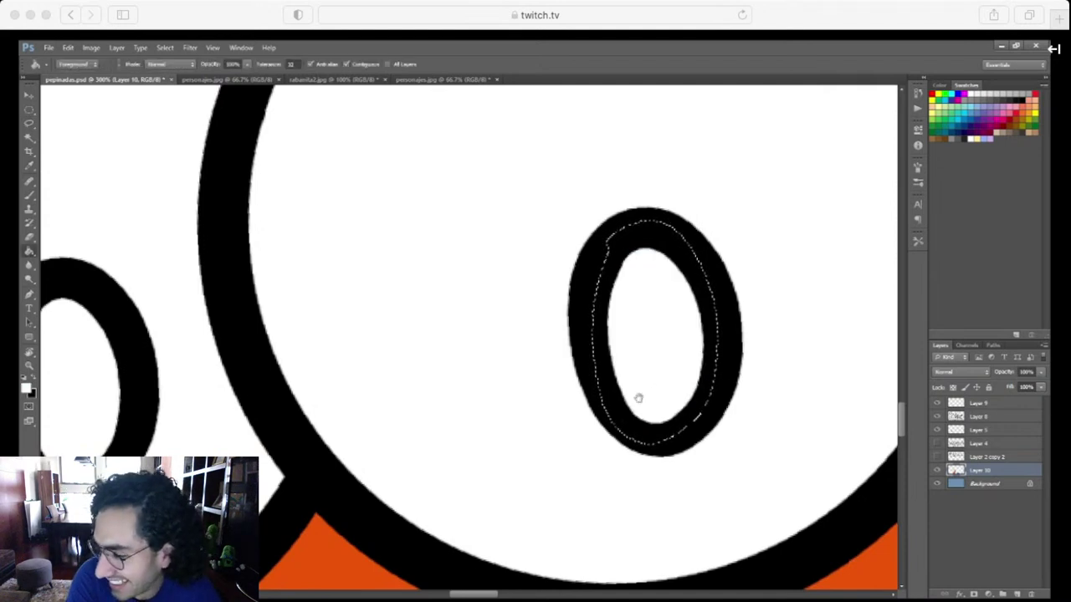
{"action": "key", "text": "x"}
{"action": "left_click", "coordinate": [665, 378]}
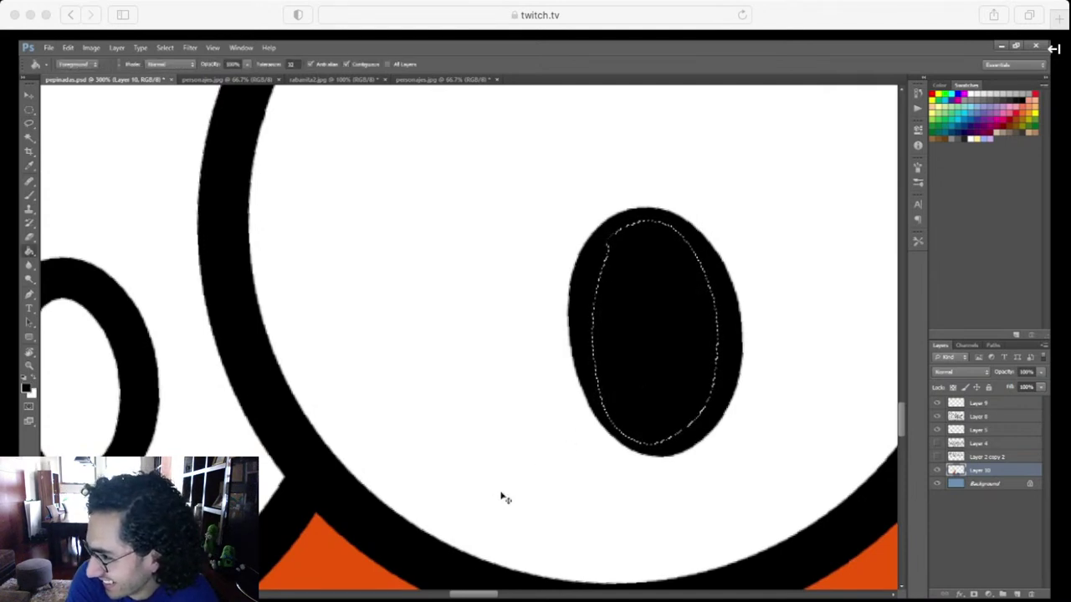
{"action": "key", "text": "ctrl+d"}
Lasso the pupil of the second character's smaller rear eye and fill it with black
{"action": "left_click_drag", "start_coordinate": [497, 464], "coordinate": [743, 435]}
{"action": "key", "text": "l"}
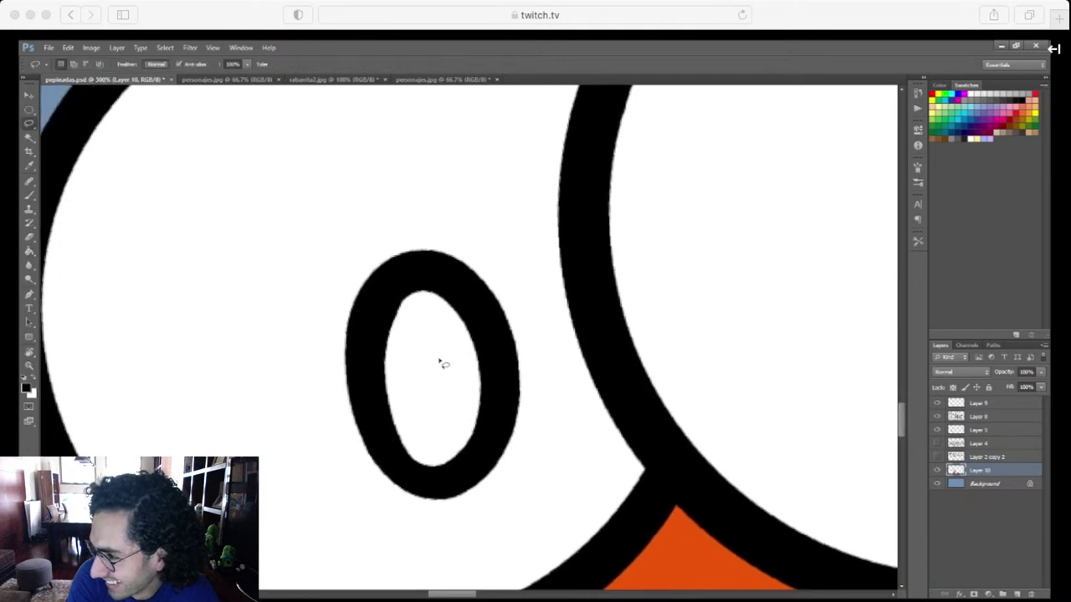
{"action": "mouse_move", "coordinate": [404, 283]}
{"action": "left_mouse_down"}
{"action": "mouse_move", "coordinate": [376, 311]}
{"action": "mouse_move", "coordinate": [443, 483]}
{"action": "mouse_move", "coordinate": [471, 293]}
{"action": "mouse_move", "coordinate": [400, 277]}
{"action": "left_mouse_up"}
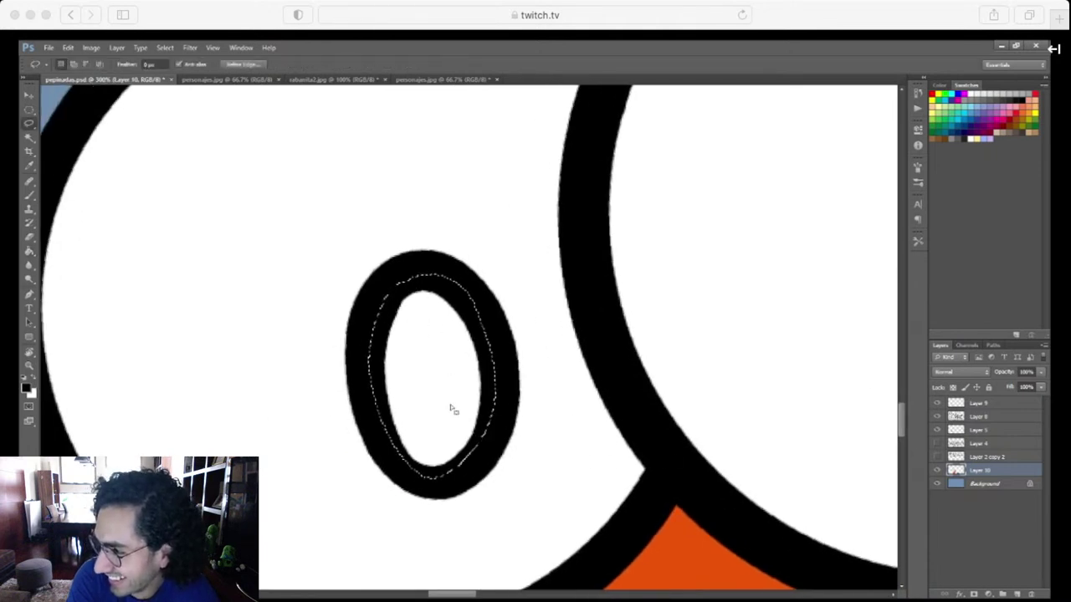
{"action": "key", "text": "g"}
{"action": "left_click", "coordinate": [453, 469]}
Sample the grey-teal hair colour of the spiky-haired character in personajes.jpg and return to pepinadas.psd
{"action": "scroll", "coordinate": [453, 468], "scroll_direction": "down", "scroll_amount": 5}
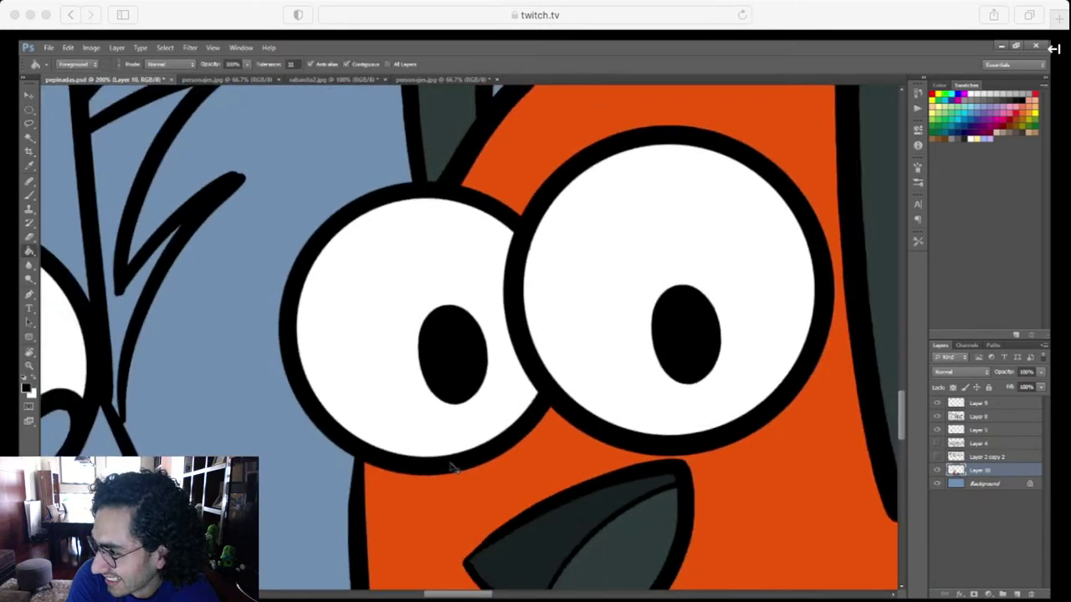
{"action": "scroll", "coordinate": [538, 472], "scroll_direction": "right", "scroll_amount": 6}
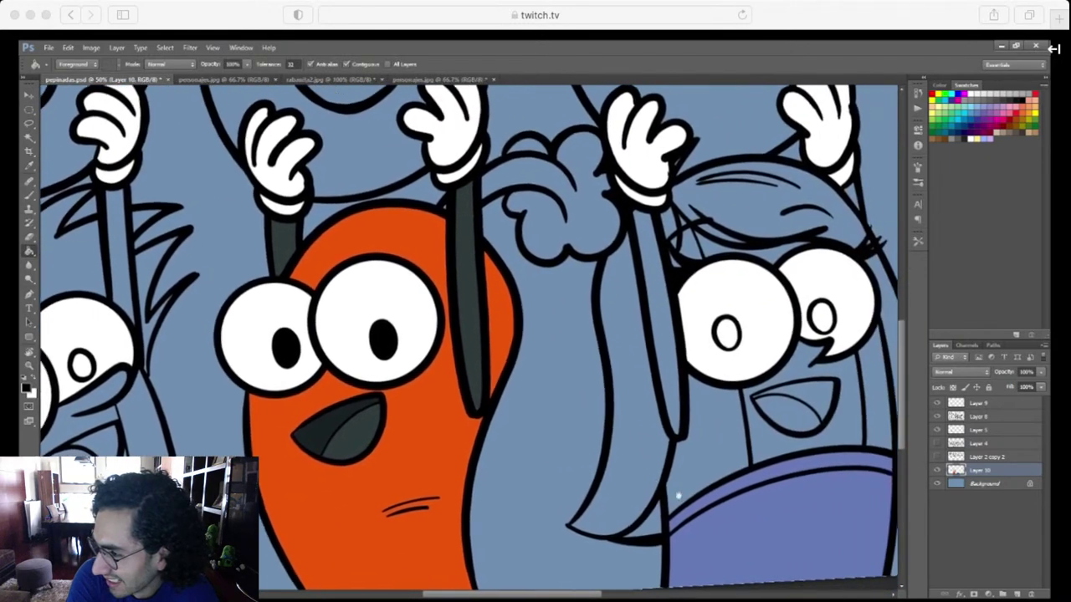
{"action": "scroll", "coordinate": [596, 403], "scroll_direction": "right", "scroll_amount": 2}
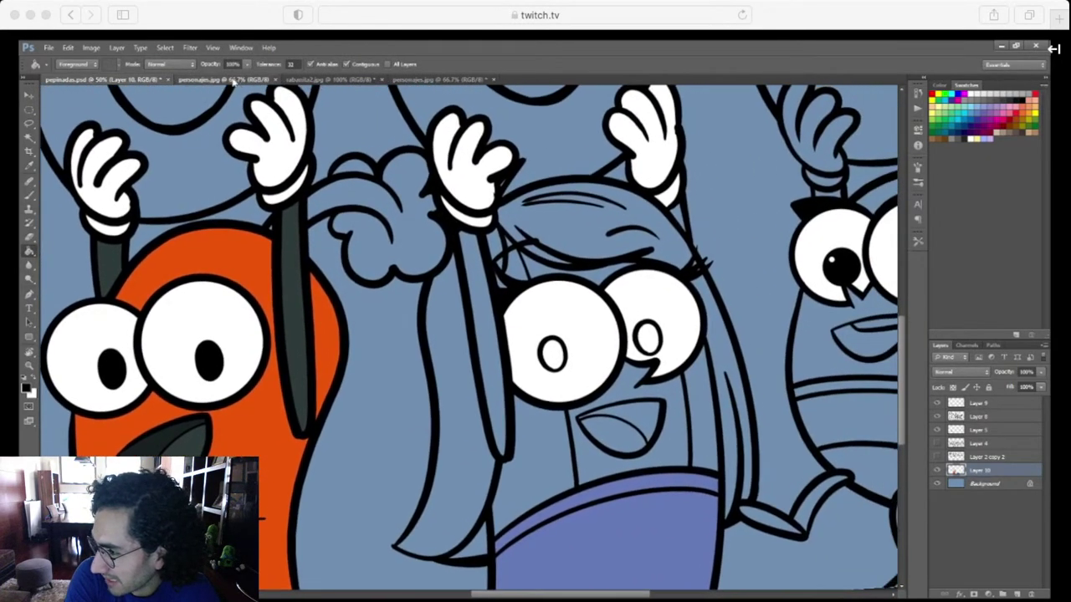
{"action": "left_click", "coordinate": [223, 79]}
{"action": "left_click", "coordinate": [353, 81]}
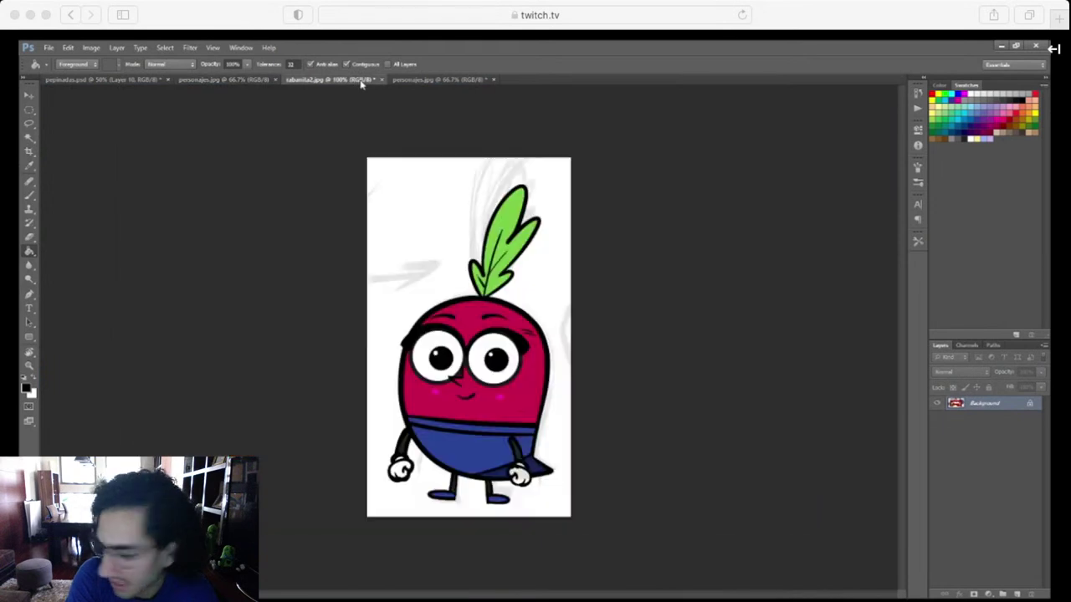
{"action": "left_click", "coordinate": [463, 81]}
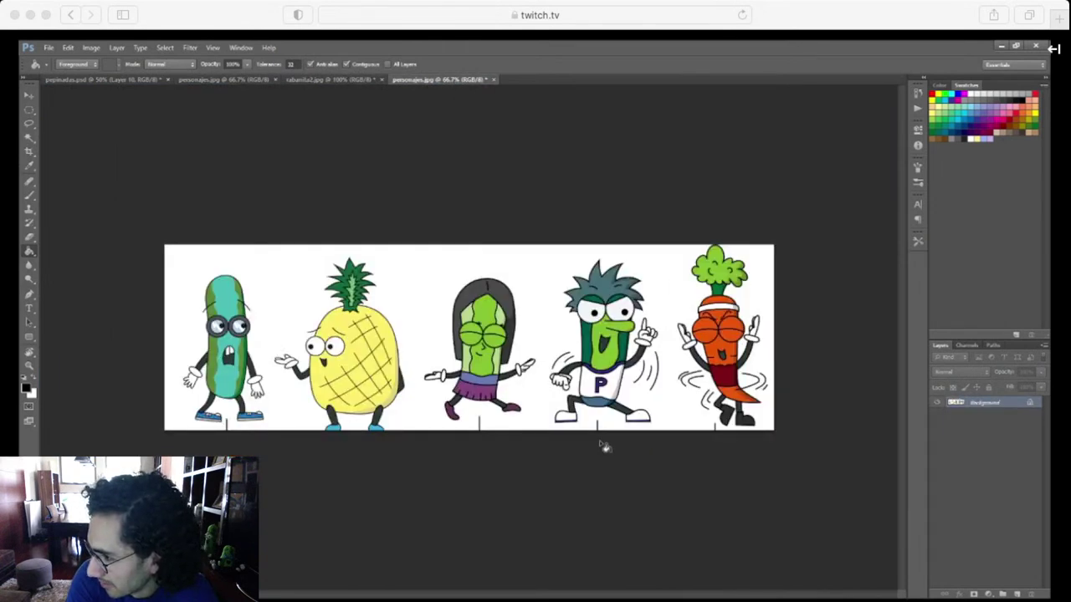
{"action": "key", "text": "i"}
{"action": "left_click", "coordinate": [608, 282]}
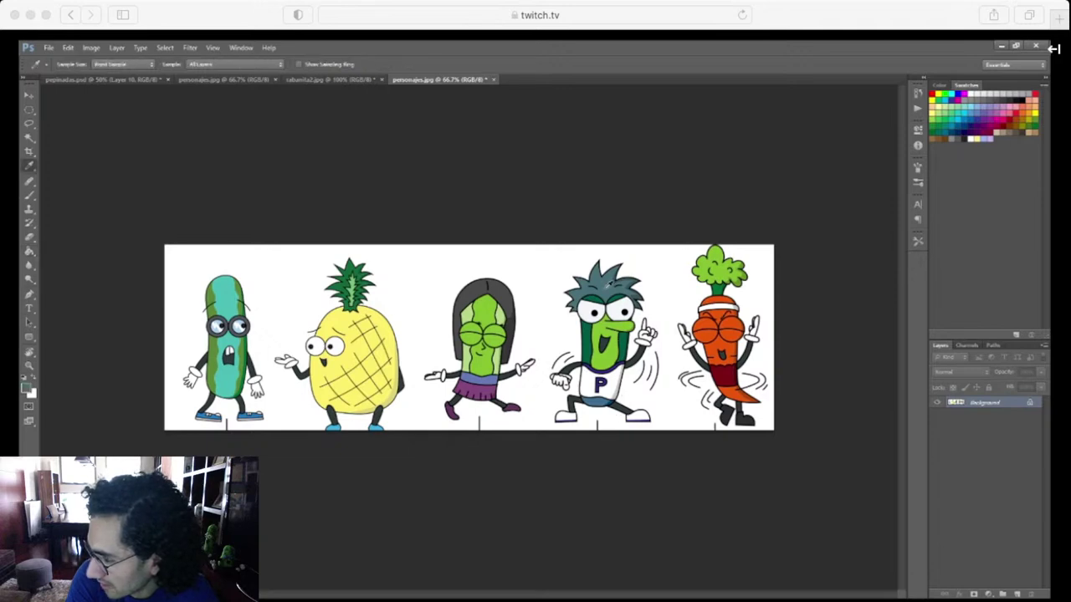
{"action": "left_click", "coordinate": [101, 80]}
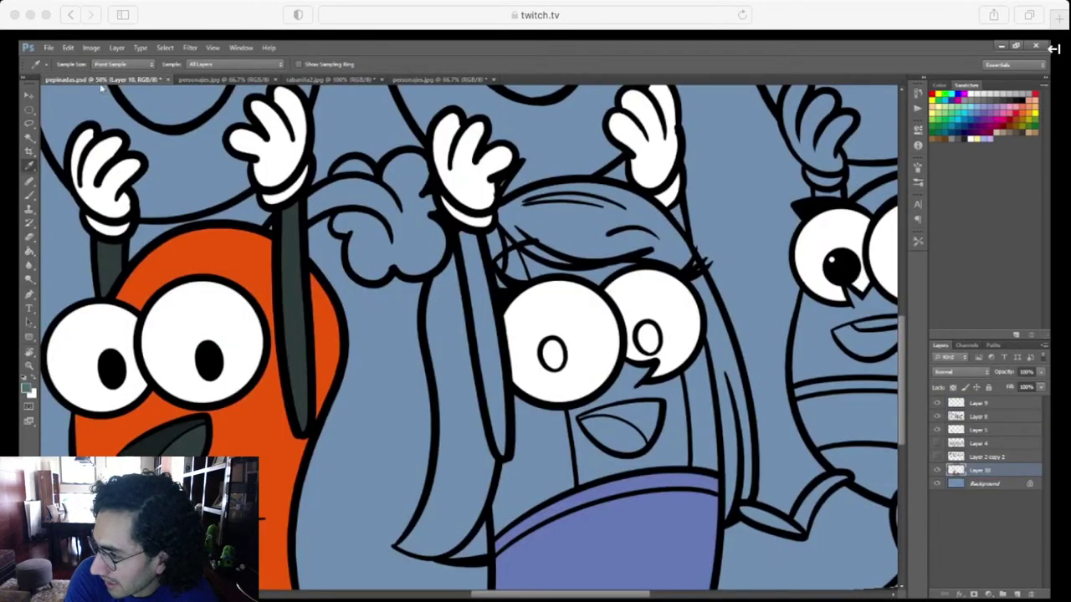
Lasso the right half of the first character's hair between the raised arms, fill it with the sampled teal and deselect
{"action": "key", "text": "ctrl+minus"}
{"action": "left_click_drag", "start_coordinate": [359, 465], "coordinate": [699, 460]}
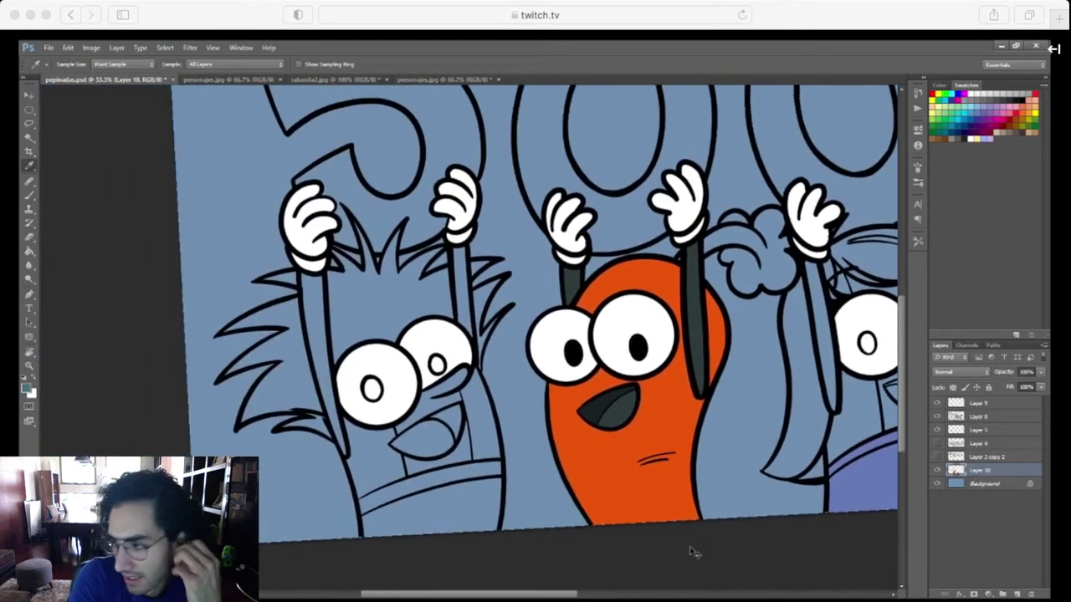
{"action": "key", "text": "super+plus"}
{"action": "key", "text": "super+plus"}
{"action": "key", "text": "super+plus"}
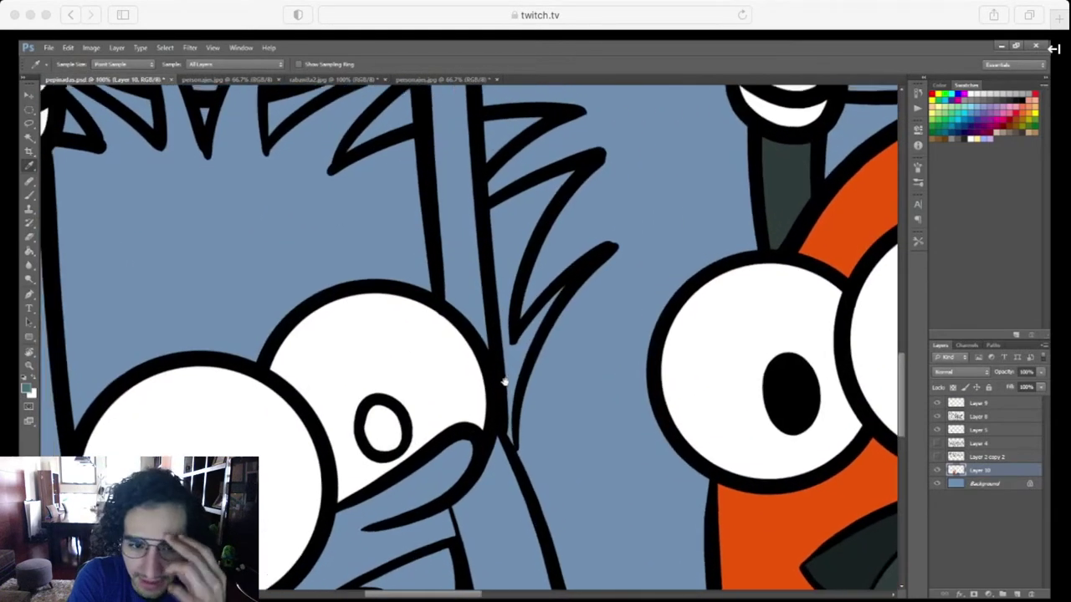
{"action": "scroll", "coordinate": [504, 382], "scroll_direction": "left", "scroll_amount": 5}
{"action": "scroll", "coordinate": [503, 381], "scroll_direction": "up", "scroll_amount": 3}
{"action": "key", "text": "l"}
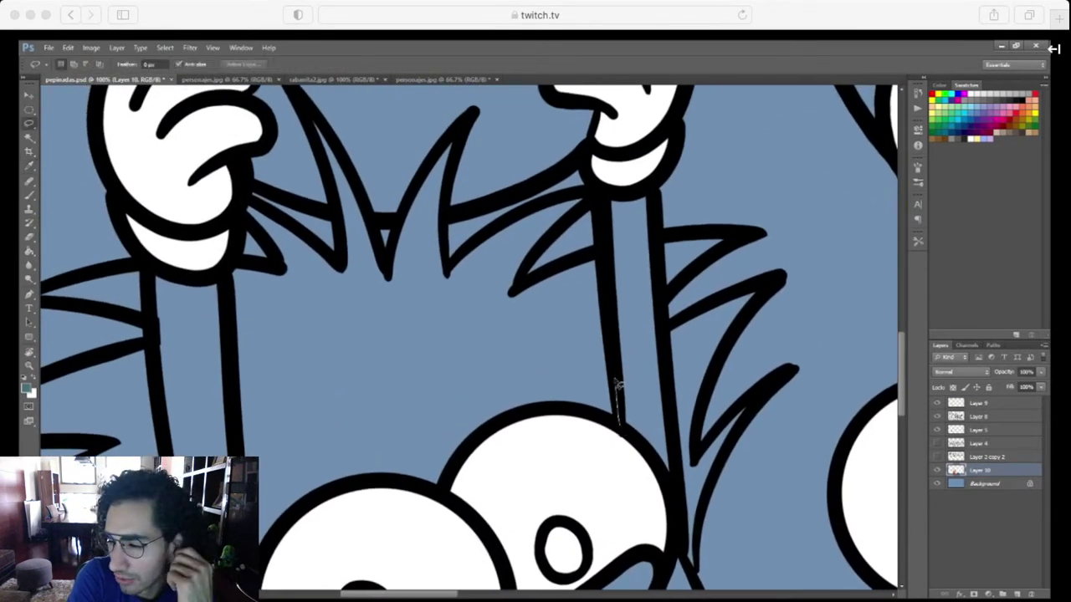
{"action": "left_click_drag", "start_coordinate": [528, 266], "coordinate": [596, 208]}
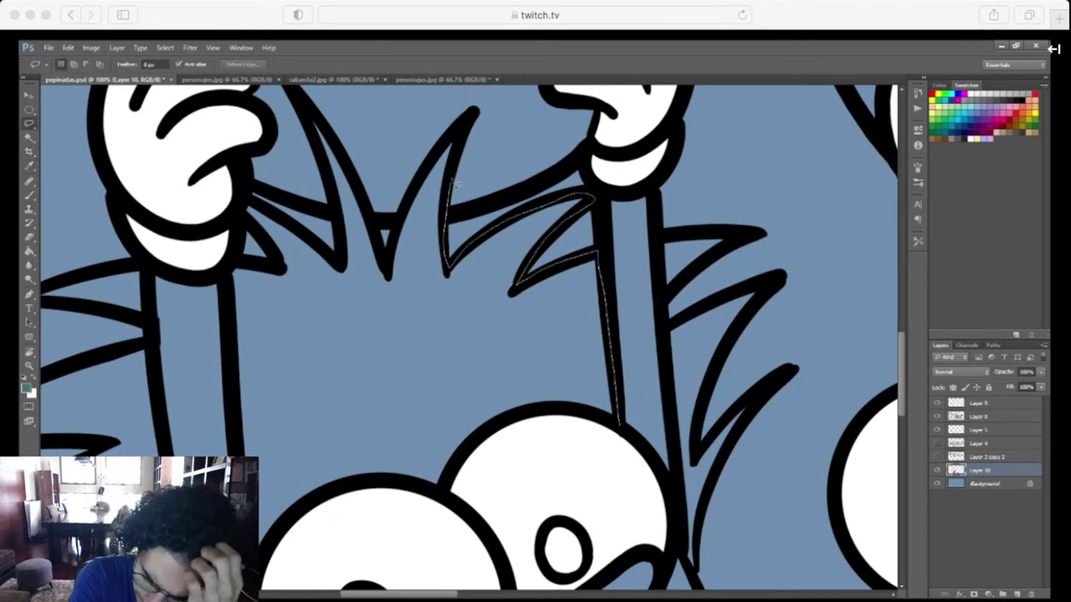
{"action": "left_click_drag", "start_coordinate": [466, 136], "coordinate": [414, 195]}
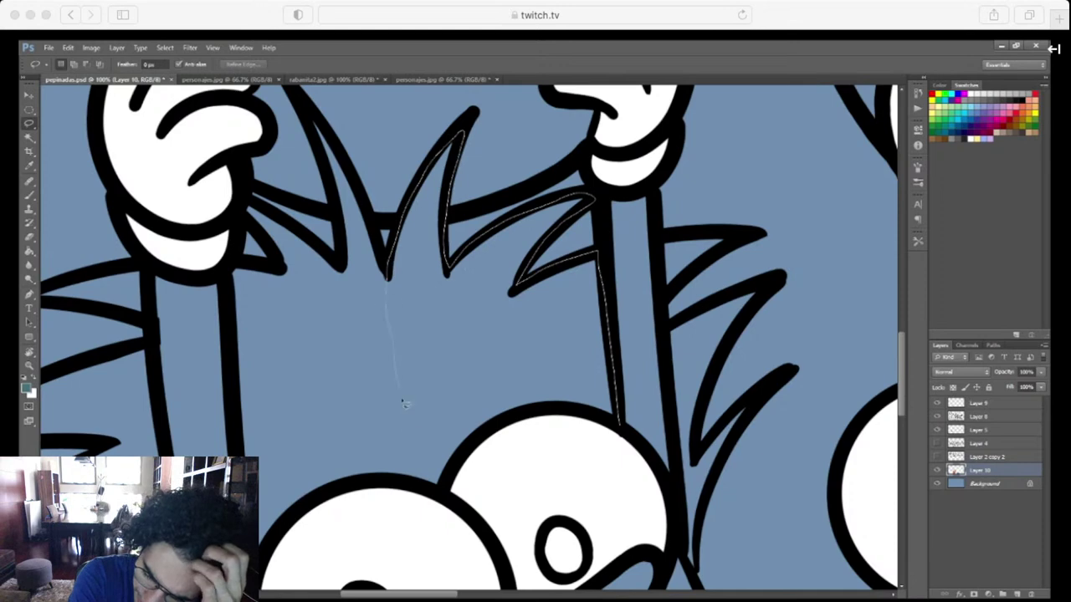
{"action": "mouse_move", "coordinate": [405, 404]}
{"action": "left_mouse_down"}
{"action": "mouse_move", "coordinate": [420, 473]}
{"action": "mouse_move", "coordinate": [440, 496]}
{"action": "left_mouse_up"}
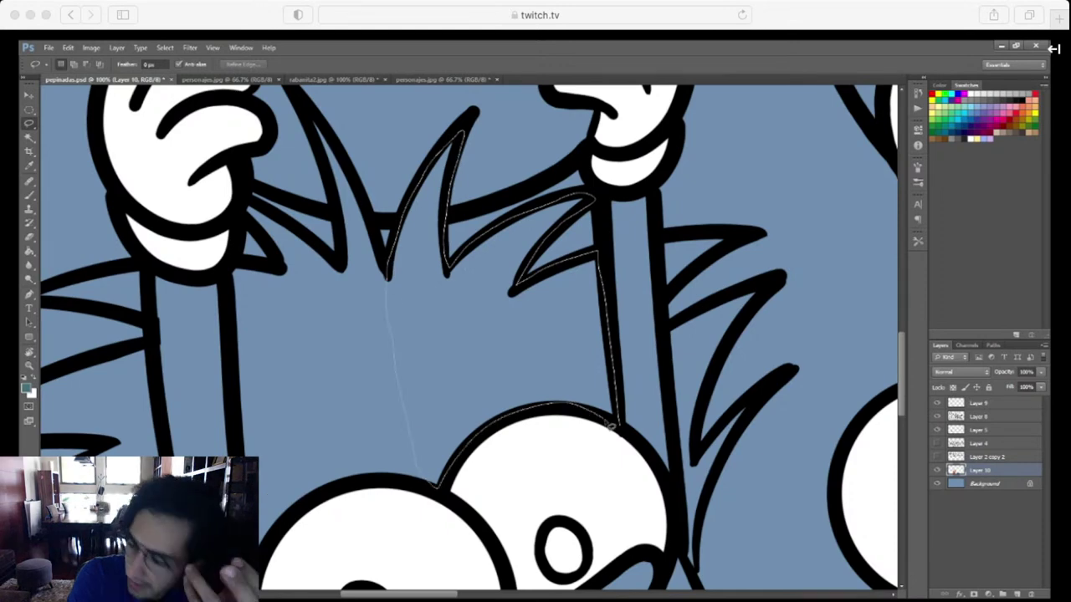
{"action": "key", "text": "g"}
{"action": "left_click", "coordinate": [567, 384]}
{"action": "key", "text": "ctrl+d"}
Lasso the remaining left half of the first character's hair between the arms, fill it with teal and deselect
{"action": "left_click_drag", "start_coordinate": [544, 425], "coordinate": [686, 442]}
{"action": "key", "text": "l"}
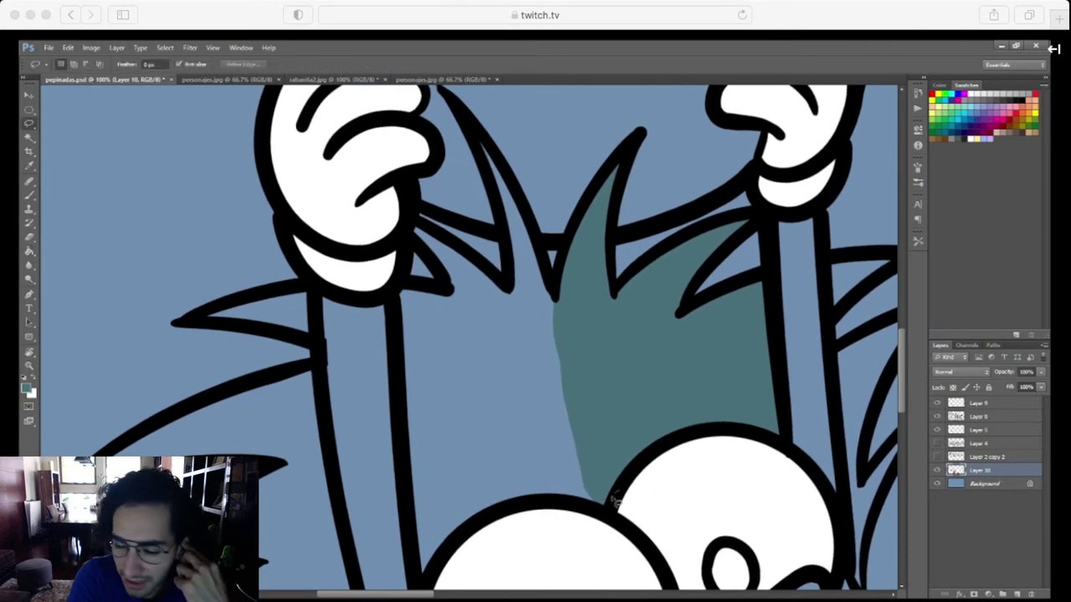
{"action": "left_click_drag", "start_coordinate": [412, 536], "coordinate": [394, 325]}
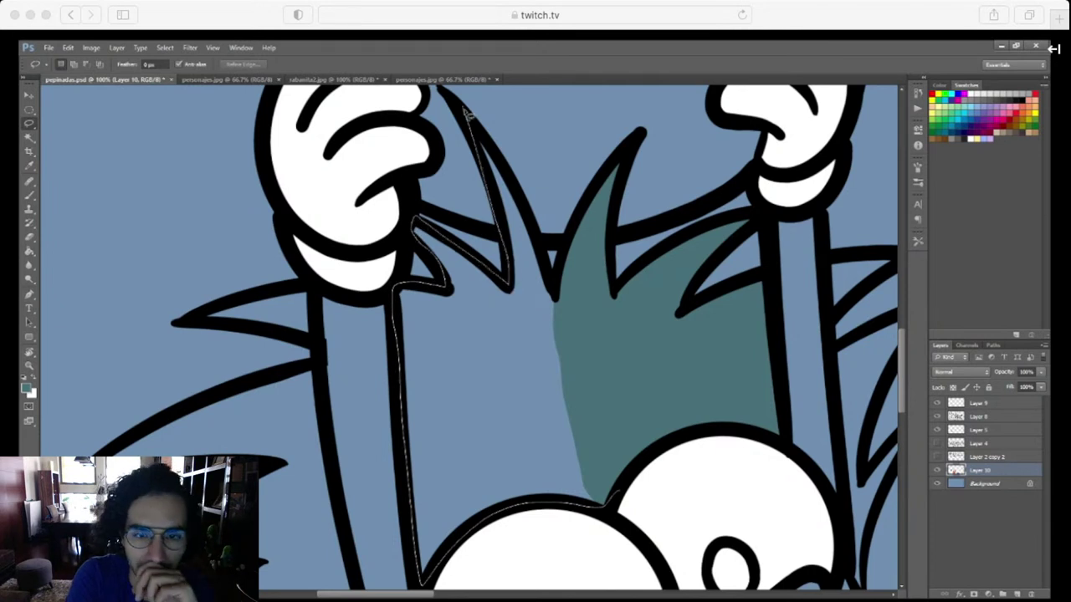
{"action": "left_click_drag", "start_coordinate": [552, 277], "coordinate": [557, 299]}
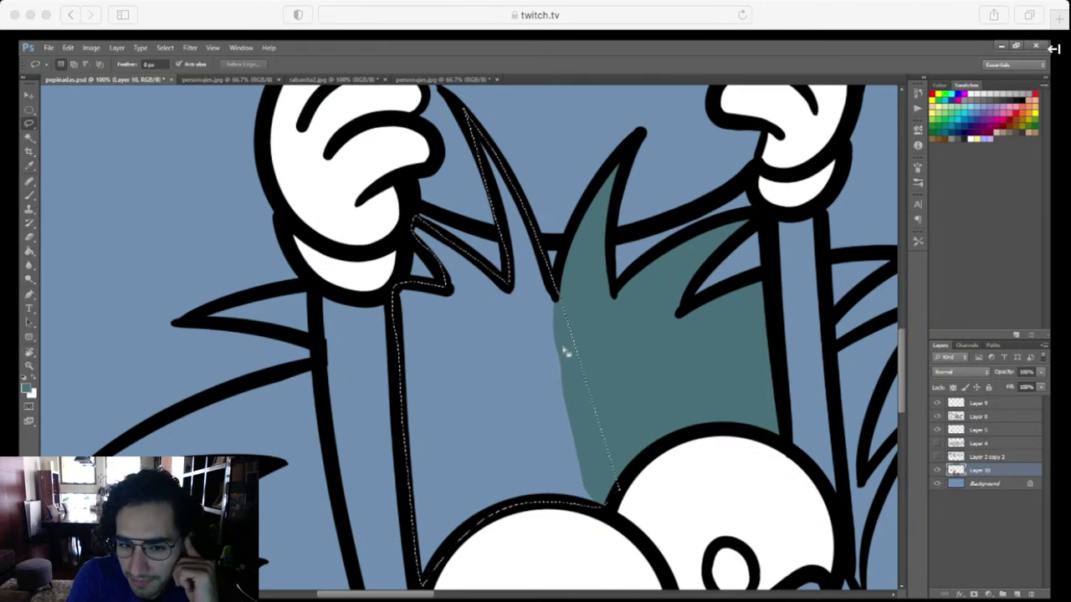
{"action": "key", "text": "g"}
{"action": "left_click", "coordinate": [546, 405]}
{"action": "key", "text": "ctrl+d"}
Lasso the lower hair spikes outside the first character's left arm, fill them with teal and deselect
{"action": "left_click_drag", "start_coordinate": [473, 445], "coordinate": [645, 225]}
{"action": "key", "text": "l"}
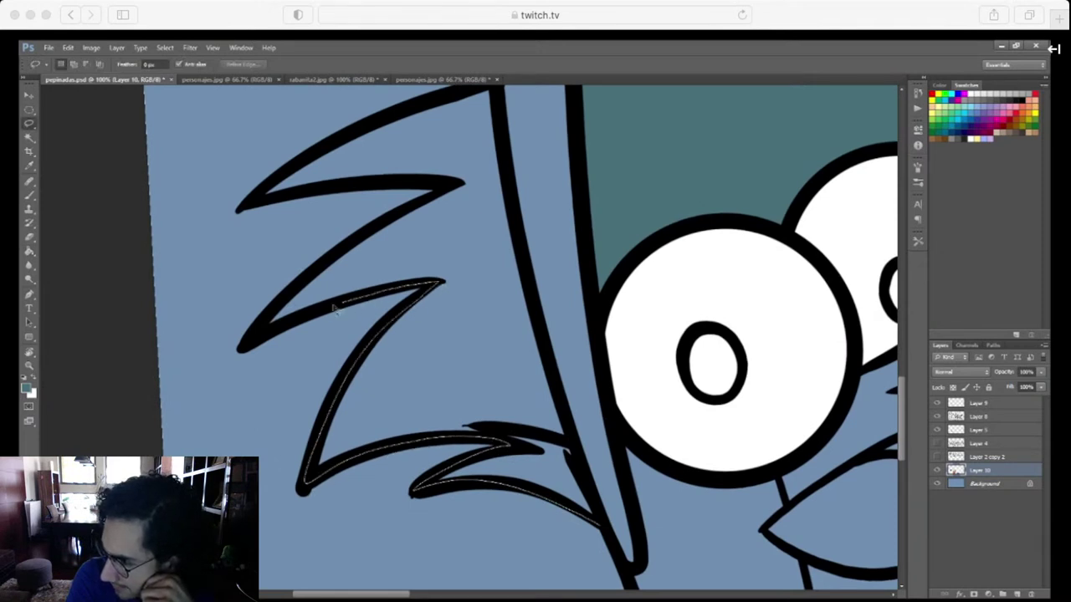
{"action": "mouse_move", "coordinate": [273, 316]}
{"action": "left_mouse_down"}
{"action": "mouse_move", "coordinate": [376, 226]}
{"action": "mouse_move", "coordinate": [455, 184]}
{"action": "left_mouse_up"}
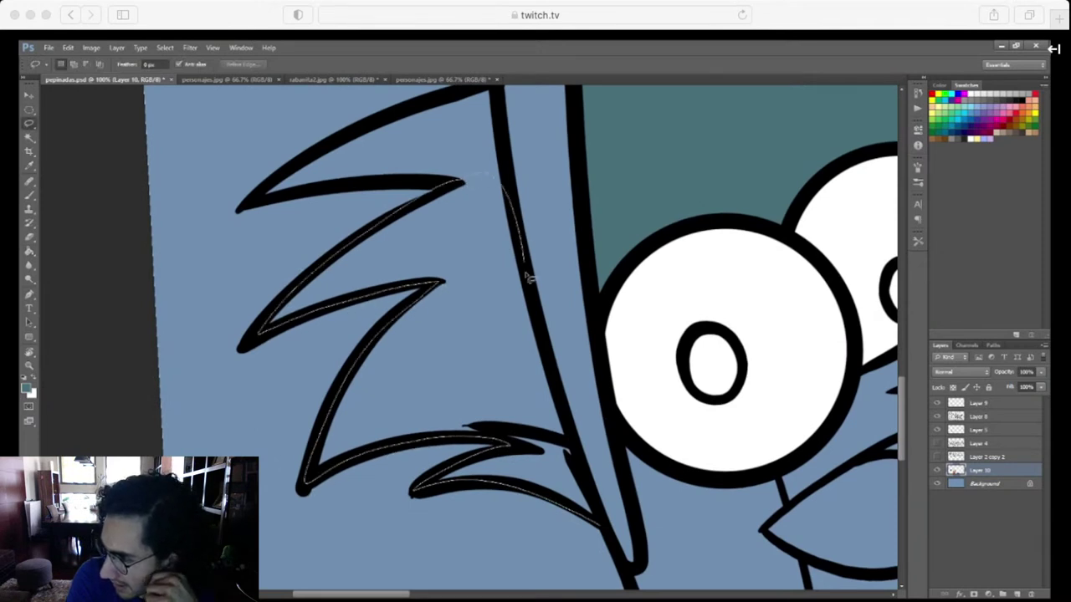
{"action": "left_click_drag", "start_coordinate": [589, 485], "coordinate": [305, 481]}
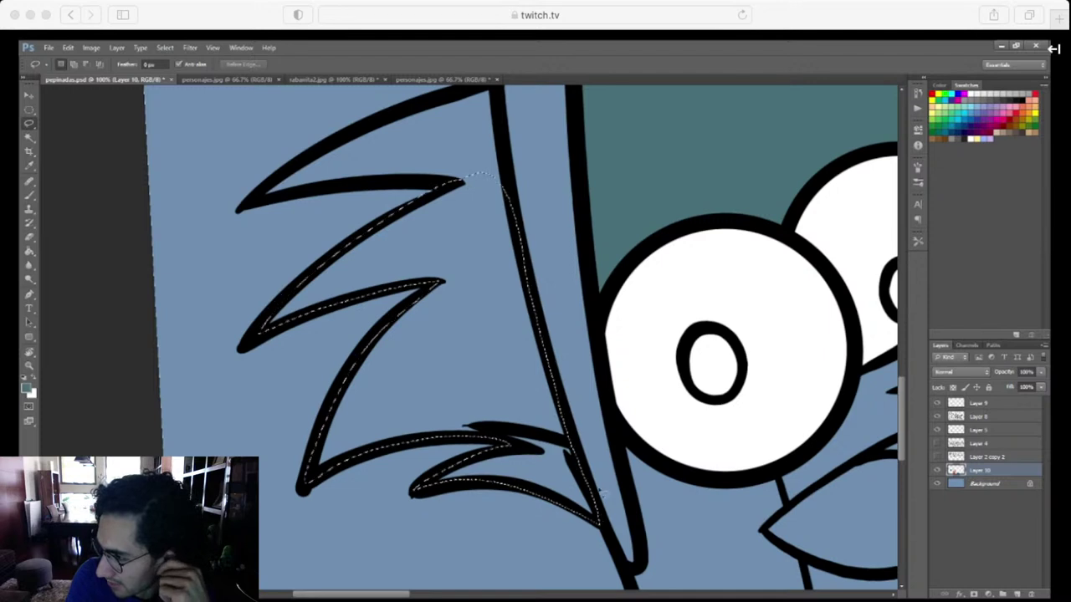
{"action": "key", "text": "g"}
{"action": "left_click", "coordinate": [535, 443]}
{"action": "key", "text": "ctrl+d"}
Lasso the long hair spike above the filled lower spikes outside the left arm, fill it with teal and deselect
{"action": "mouse_move", "coordinate": [527, 361]}
{"action": "left_mouse_down"}
{"action": "mouse_move", "coordinate": [552, 516]}
{"action": "mouse_move", "coordinate": [570, 536]}
{"action": "left_mouse_up"}
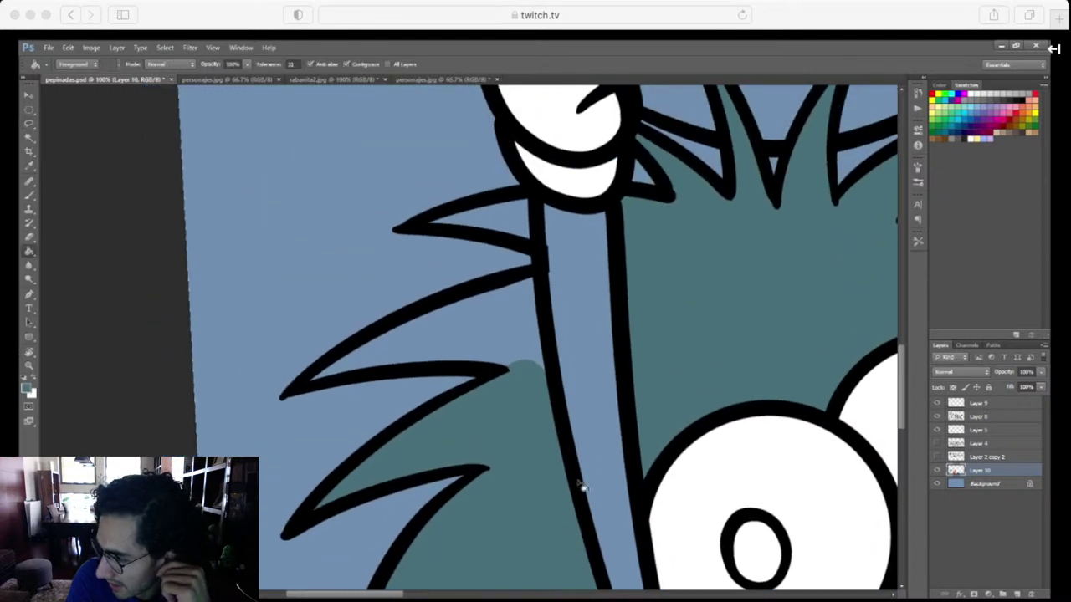
{"action": "key", "text": "l"}
{"action": "left_click_drag", "start_coordinate": [539, 272], "coordinate": [385, 329]}
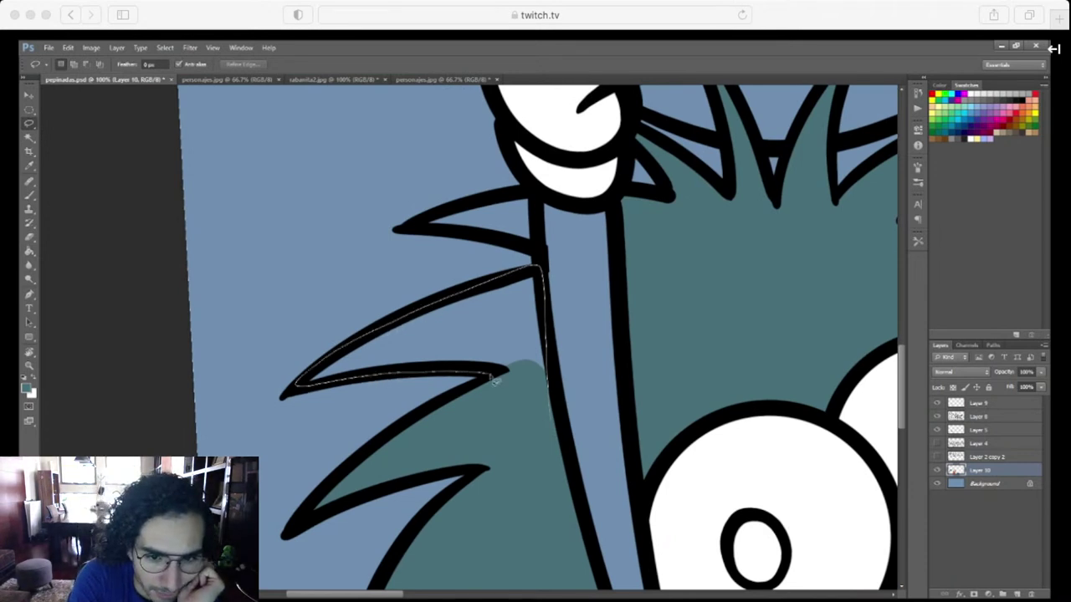
{"action": "key", "text": "g"}
{"action": "mouse_move", "coordinate": [516, 378]}
{"action": "left_mouse_down"}
{"action": "mouse_move", "coordinate": [473, 469]}
{"action": "mouse_move", "coordinate": [477, 492]}
{"action": "mouse_move", "coordinate": [475, 485]}
{"action": "left_mouse_up"}
{"action": "left_click", "coordinate": [517, 354]}
{"action": "key", "text": "ctrl+d"}
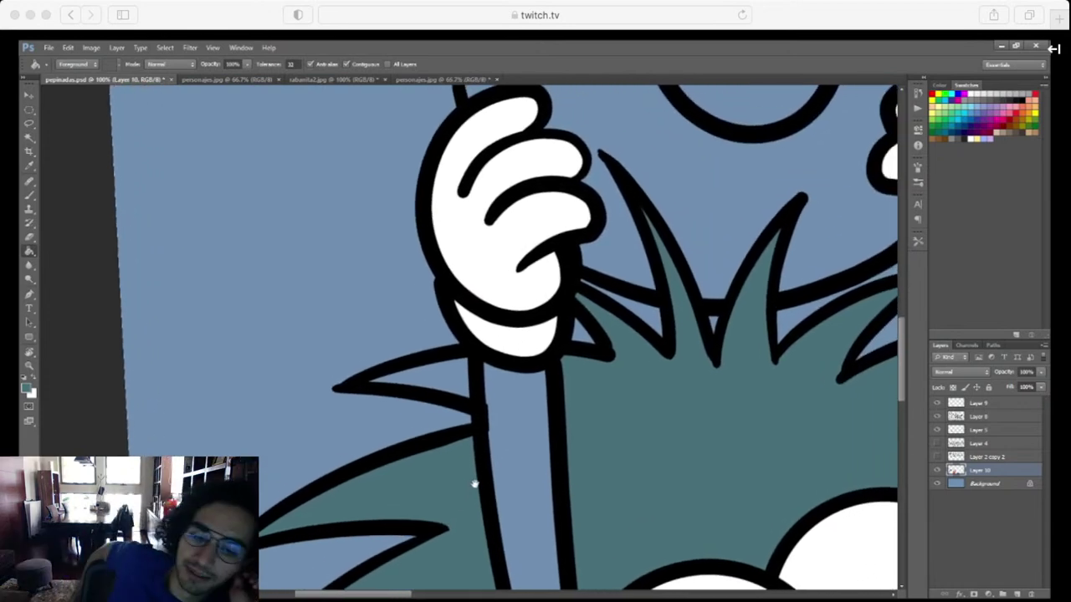
Select the line-art layer, Layer 8, and hide and reshow it to check the outline around the left arm
{"action": "key", "text": "ctrl+plus"}
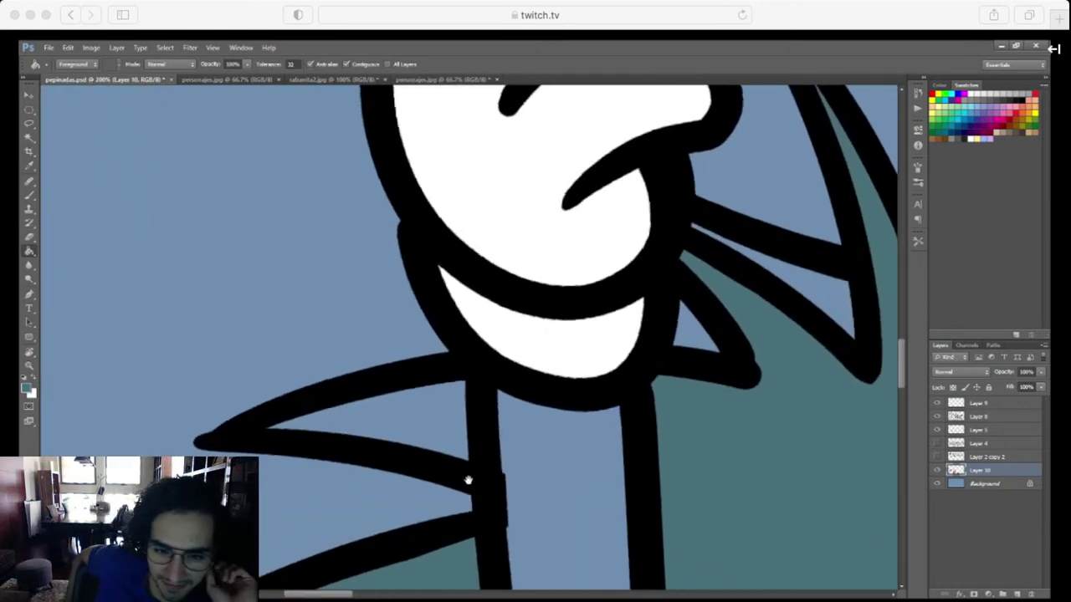
{"action": "left_click_drag", "start_coordinate": [552, 516], "coordinate": [564, 503]}
{"action": "left_click_drag", "start_coordinate": [594, 545], "coordinate": [590, 540]}
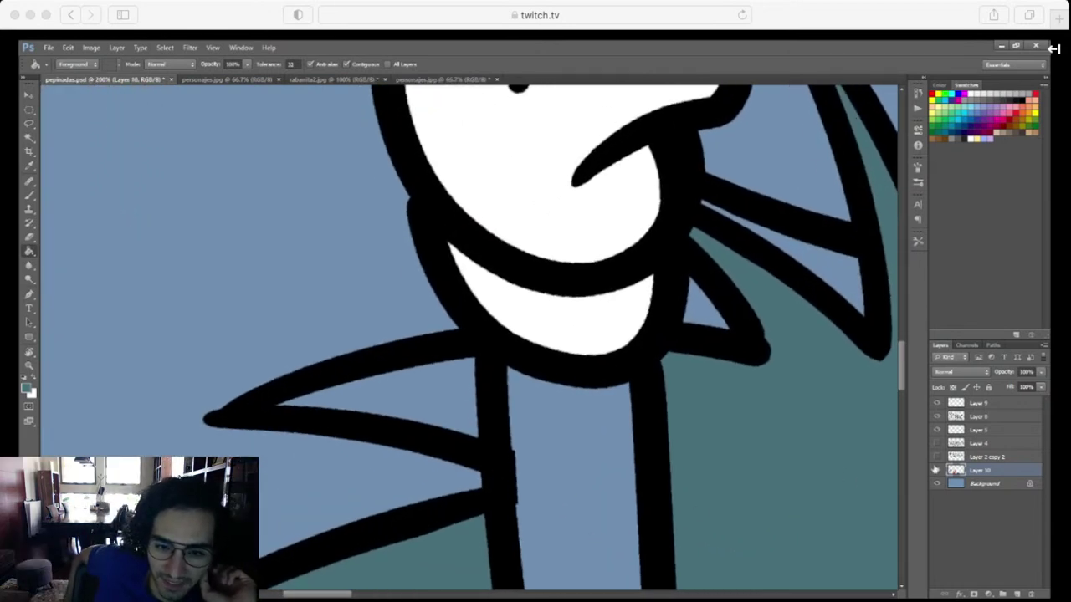
{"action": "left_click", "coordinate": [985, 430]}
{"action": "left_click", "coordinate": [943, 417]}
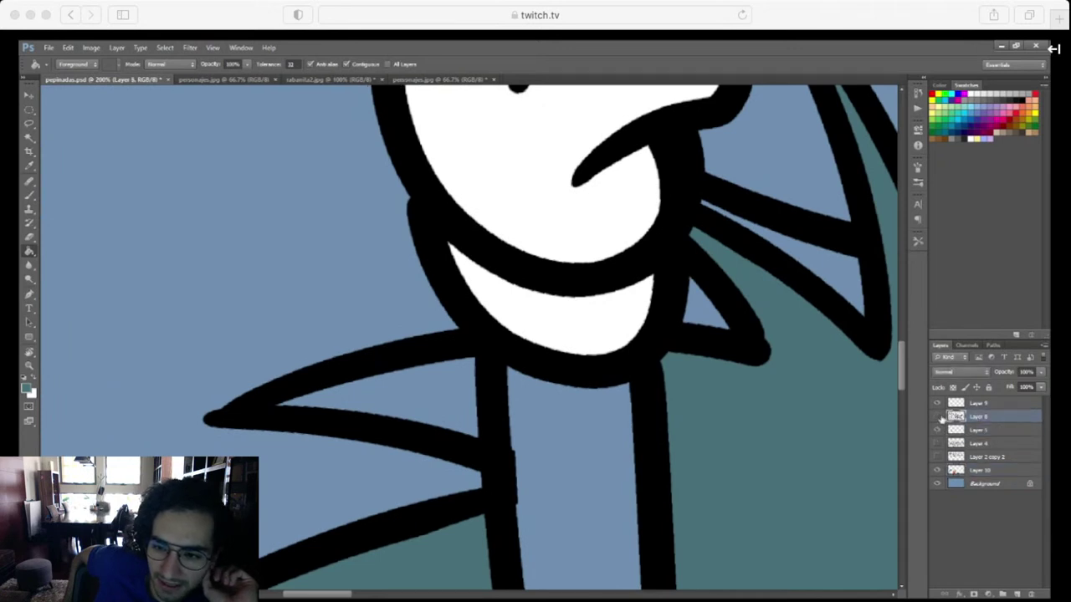
{"action": "left_click", "coordinate": [936, 418]}
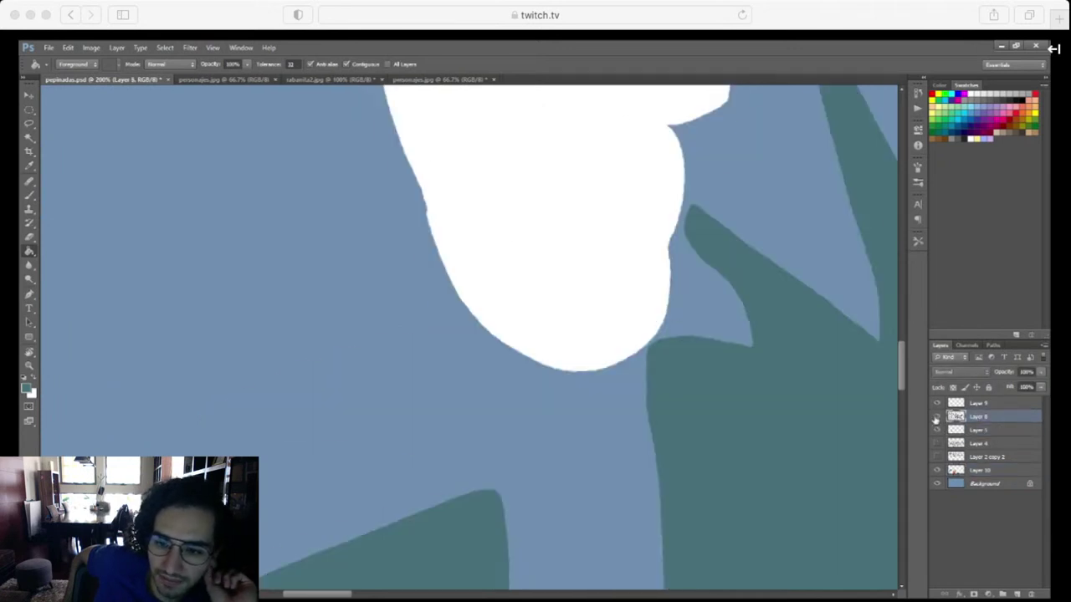
{"action": "left_click", "coordinate": [936, 418]}
Rotate the canvas and erase the bump on the left arm's outline beside the hair spikes on Layer 8
{"action": "left_click_drag", "start_coordinate": [677, 476], "coordinate": [674, 363]}
{"action": "key", "text": "ctrl+plus"}
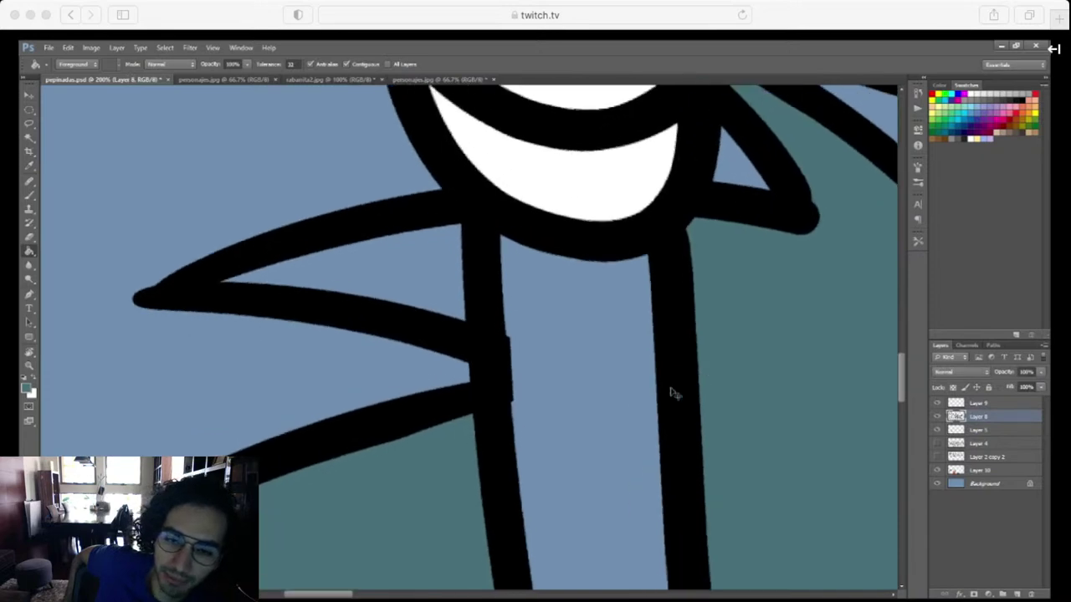
{"action": "key", "text": "r"}
{"action": "mouse_move", "coordinate": [678, 467]}
{"action": "left_mouse_down"}
{"action": "mouse_move", "coordinate": [552, 449]}
{"action": "mouse_move", "coordinate": [533, 394]}
{"action": "left_mouse_up"}
{"action": "key", "text": "e"}
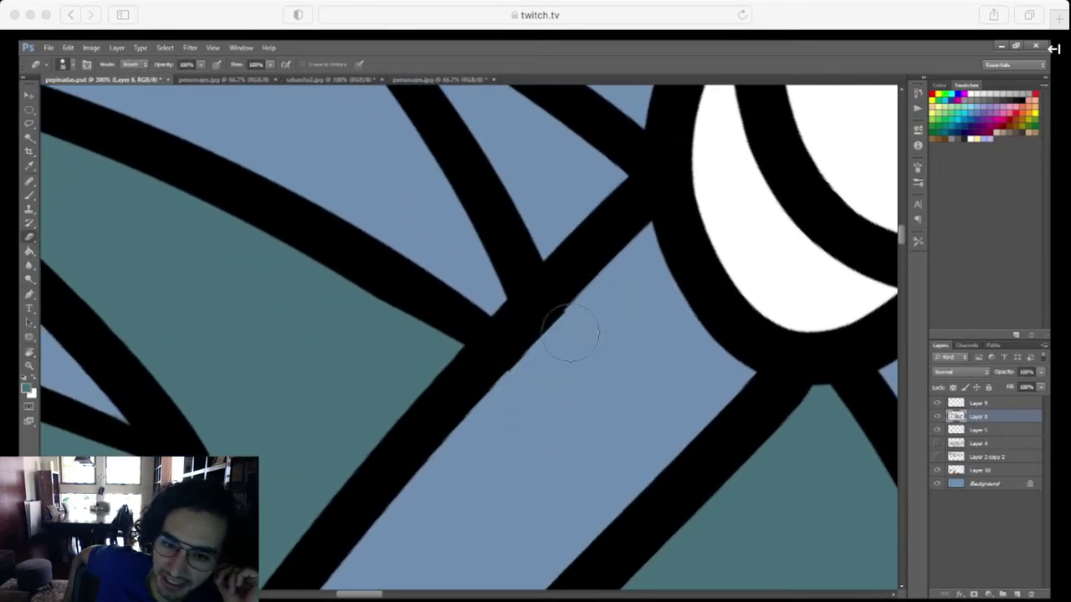
{"action": "left_click_drag", "start_coordinate": [569, 329], "coordinate": [545, 356]}
{"action": "mouse_move", "coordinate": [553, 407]}
{"action": "left_mouse_down"}
{"action": "mouse_move", "coordinate": [618, 446]}
{"action": "mouse_move", "coordinate": [543, 497]}
{"action": "mouse_move", "coordinate": [525, 535]}
{"action": "left_mouse_up"}
Return to Layer 10, lasso the small uppermost hair spike beside the left wrist, fill it with teal and deselect
{"action": "key", "text": "i"}
{"action": "left_click", "coordinate": [474, 422], "text": "ctrl"}
{"action": "key", "text": "r"}
{"action": "mouse_move", "coordinate": [645, 442]}
{"action": "left_mouse_down"}
{"action": "mouse_move", "coordinate": [668, 394]}
{"action": "mouse_move", "coordinate": [624, 354]}
{"action": "mouse_move", "coordinate": [645, 378]}
{"action": "mouse_move", "coordinate": [603, 245]}
{"action": "mouse_move", "coordinate": [282, 371]}
{"action": "mouse_move", "coordinate": [629, 393]}
{"action": "left_mouse_up"}
{"action": "key", "text": "l"}
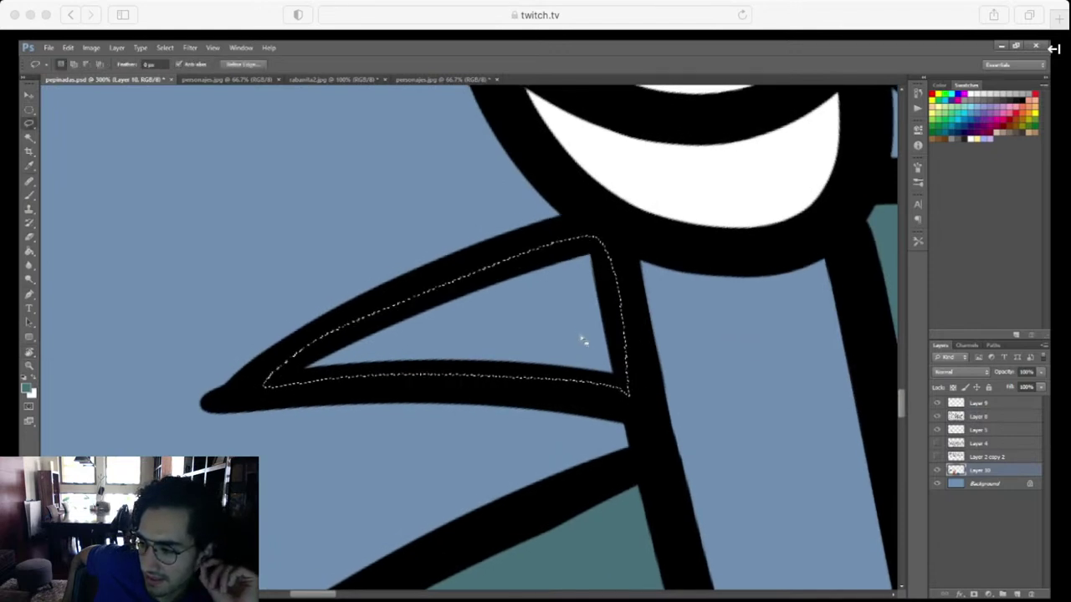
{"action": "key", "text": "g"}
{"action": "left_click", "coordinate": [573, 356]}
{"action": "key", "text": "ctrl+d"}
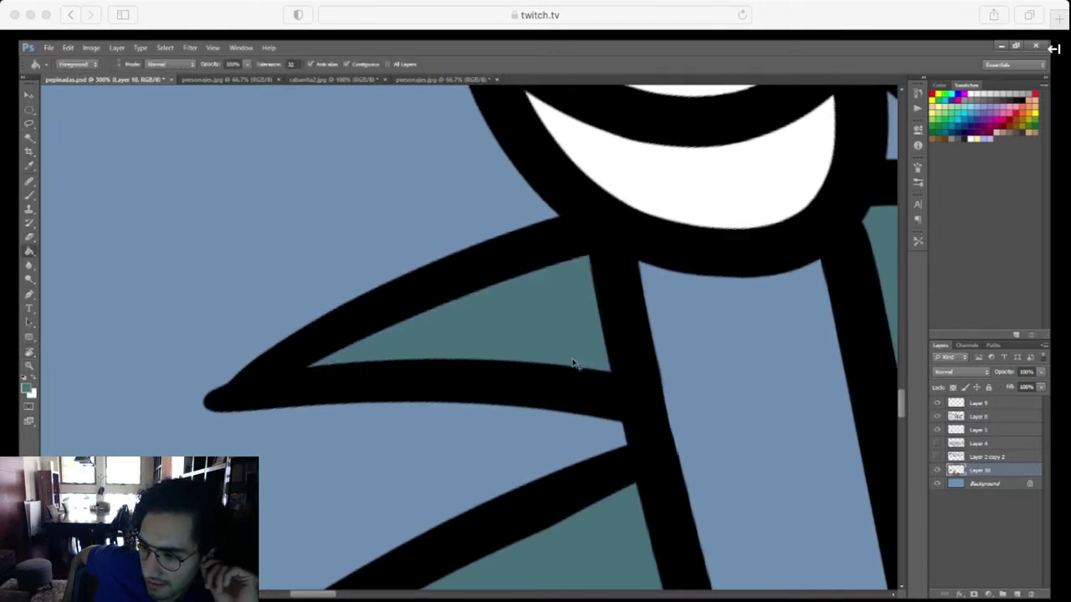
Lasso the lowest hair spike outside the first character's right arm, fill it with teal and deselect
{"action": "key", "text": "ctrl+minus"}
{"action": "key", "text": "ctrl+minus"}
{"action": "left_click_drag", "start_coordinate": [708, 478], "coordinate": [433, 521]}
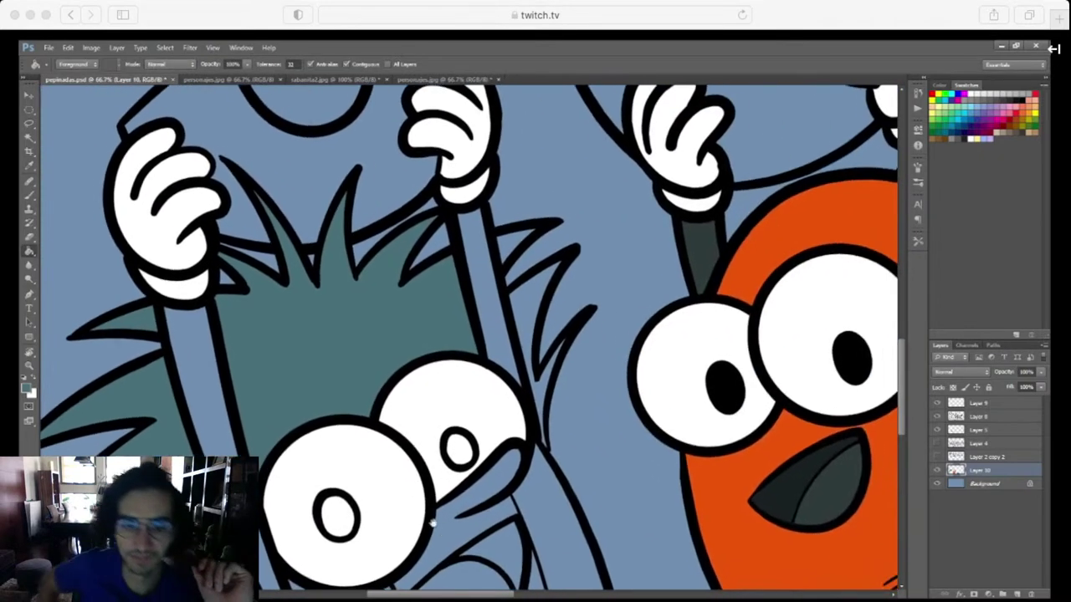
{"action": "key", "text": "ctrl+plus"}
{"action": "key", "text": "ctrl+plus"}
{"action": "left_click_drag", "start_coordinate": [552, 494], "coordinate": [499, 394]}
{"action": "key", "text": "l"}
{"action": "mouse_move", "coordinate": [445, 543]}
{"action": "left_mouse_down"}
{"action": "mouse_move", "coordinate": [436, 399]}
{"action": "mouse_move", "coordinate": [469, 283]}
{"action": "mouse_move", "coordinate": [526, 173]}
{"action": "mouse_move", "coordinate": [425, 286]}
{"action": "left_mouse_up"}
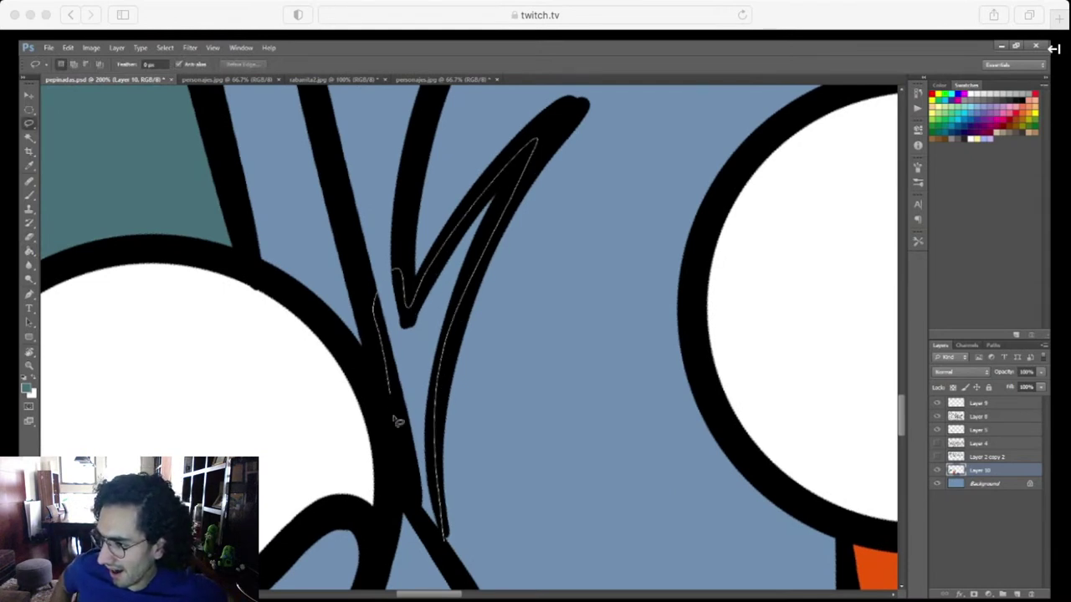
{"action": "left_click_drag", "start_coordinate": [427, 524], "coordinate": [443, 540]}
{"action": "key", "text": "g"}
{"action": "left_click", "coordinate": [428, 419]}
{"action": "key", "text": "ctrl+d"}
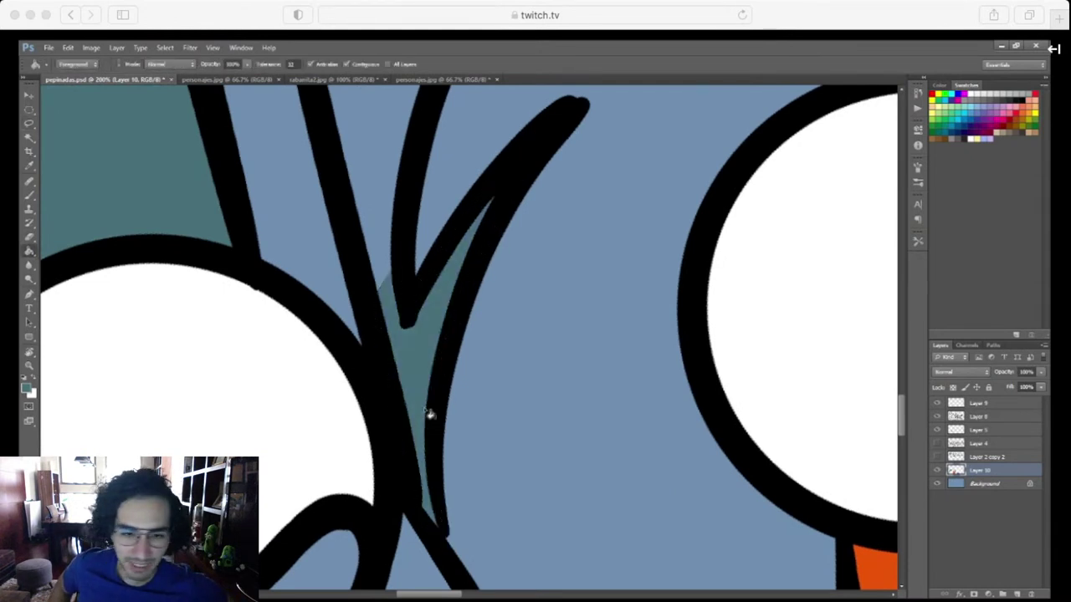
Lasso the second-lowest hair spike outside the first character's right arm, fill it with teal and deselect
{"action": "mouse_move", "coordinate": [496, 303]}
{"action": "left_mouse_down"}
{"action": "mouse_move", "coordinate": [544, 492]}
{"action": "mouse_move", "coordinate": [521, 494]}
{"action": "mouse_move", "coordinate": [494, 474]}
{"action": "left_mouse_up"}
{"action": "key", "text": "r"}
{"action": "key", "text": "l"}
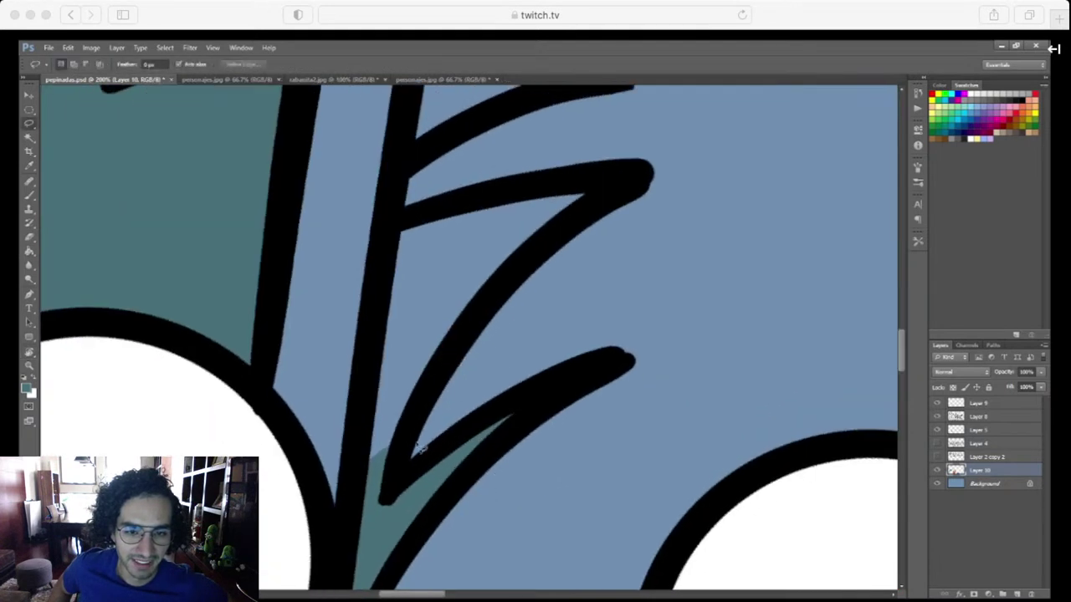
{"action": "mouse_move", "coordinate": [398, 468]}
{"action": "left_mouse_down"}
{"action": "mouse_move", "coordinate": [627, 188]}
{"action": "mouse_move", "coordinate": [573, 179]}
{"action": "mouse_move", "coordinate": [416, 203]}
{"action": "mouse_move", "coordinate": [377, 261]}
{"action": "mouse_move", "coordinate": [355, 405]}
{"action": "mouse_move", "coordinate": [378, 498]}
{"action": "left_mouse_up"}
{"action": "key", "text": "g"}
{"action": "left_click", "coordinate": [424, 332]}
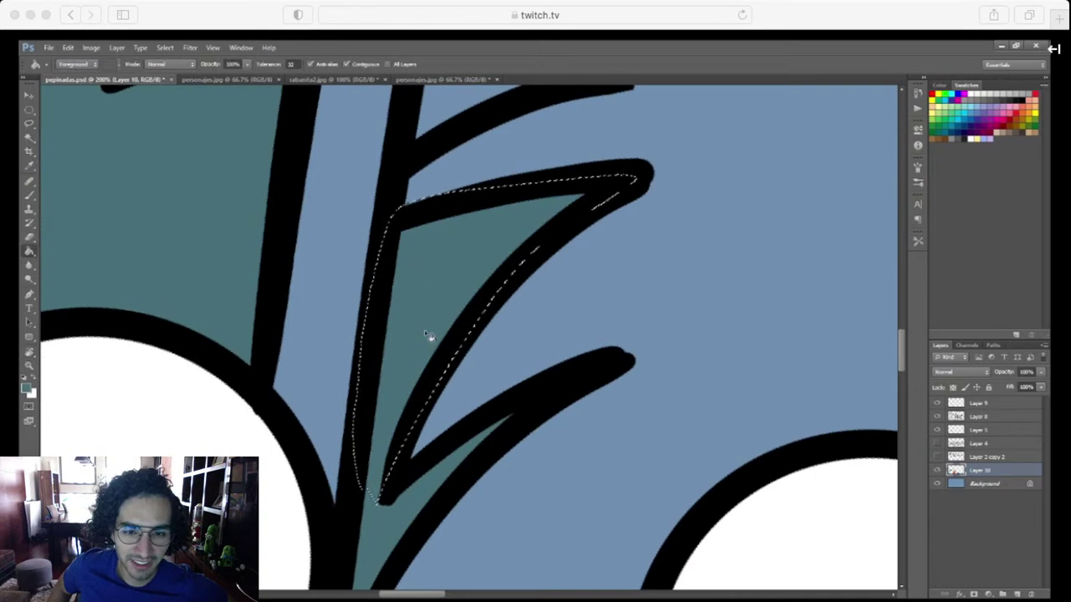
{"action": "key", "text": "ctrl+d"}
Lasso the upper hair spike just below the right glove, outside the first character's arm, fill it with teal and deselect
{"action": "mouse_move", "coordinate": [436, 319]}
{"action": "left_mouse_down"}
{"action": "mouse_move", "coordinate": [430, 526]}
{"action": "mouse_move", "coordinate": [463, 522]}
{"action": "left_mouse_up"}
{"action": "key", "text": "l"}
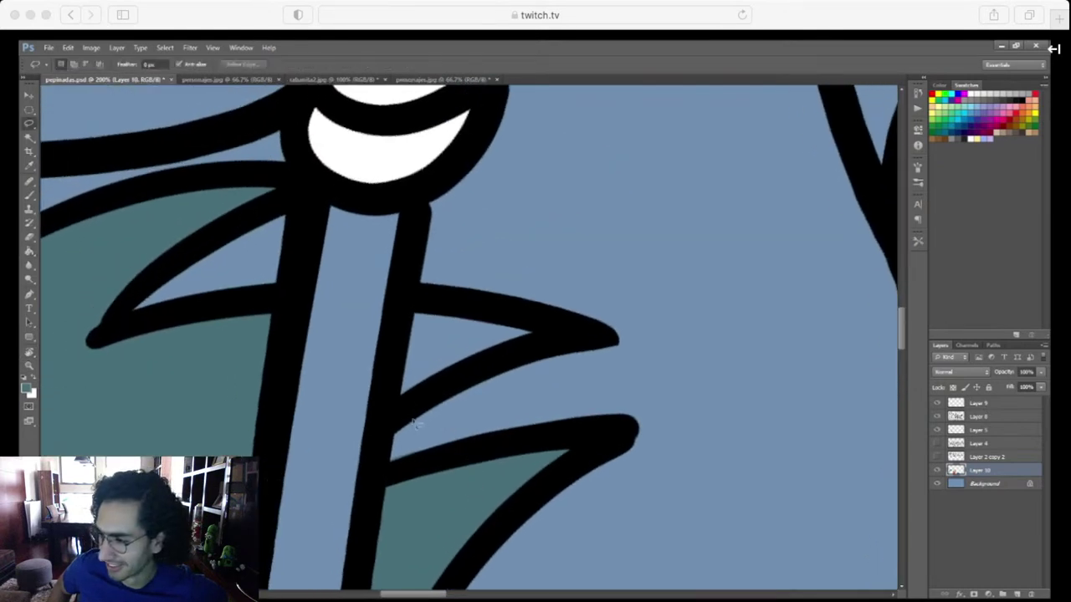
{"action": "mouse_move", "coordinate": [378, 435]}
{"action": "left_mouse_down"}
{"action": "mouse_move", "coordinate": [504, 361]}
{"action": "mouse_move", "coordinate": [428, 308]}
{"action": "left_mouse_up"}
{"action": "left_click_drag", "start_coordinate": [387, 418], "coordinate": [384, 425]}
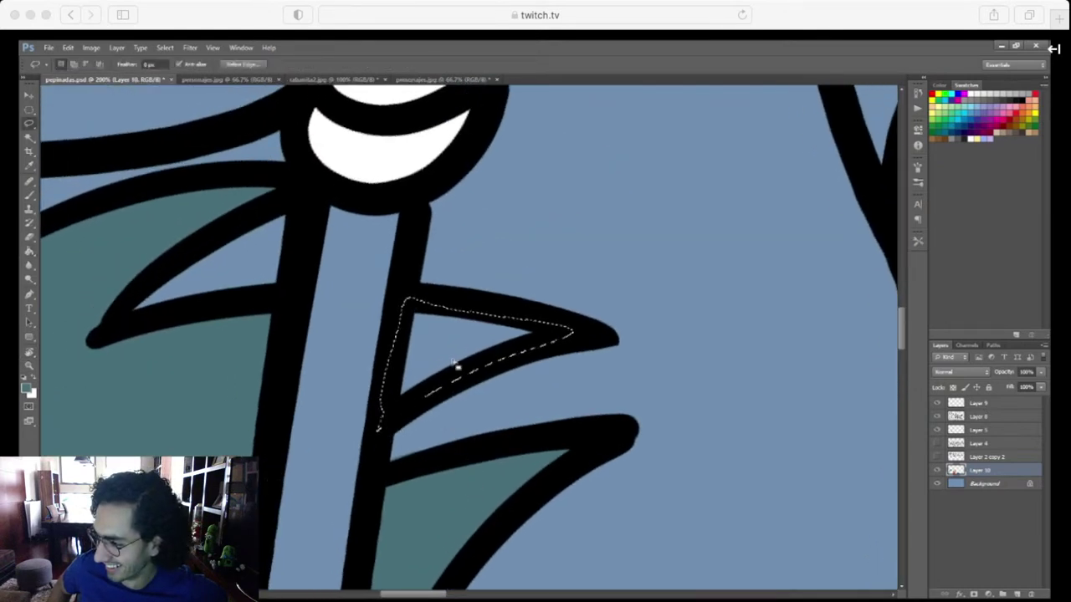
{"action": "key", "text": "g"}
{"action": "left_click", "coordinate": [450, 378]}
{"action": "key", "text": "ctrl+d"}
{"action": "key", "text": "ctrl+minus"}
{"action": "key", "text": "ctrl+minus"}
{"action": "key", "text": "ctrl+minus"}
{"action": "key", "text": "ctrl+minus"}
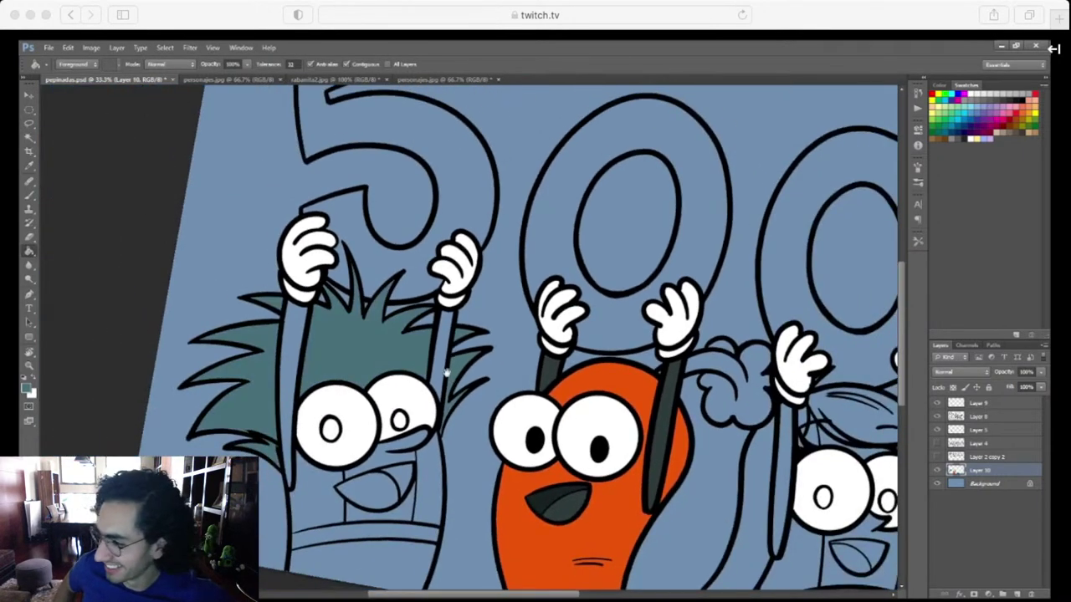
Sample the spiky-haired character's dark green and light green from the reference personajes.jpg as foreground and background colours
{"action": "left_click_drag", "start_coordinate": [639, 460], "coordinate": [681, 376]}
{"action": "key", "text": "r"}
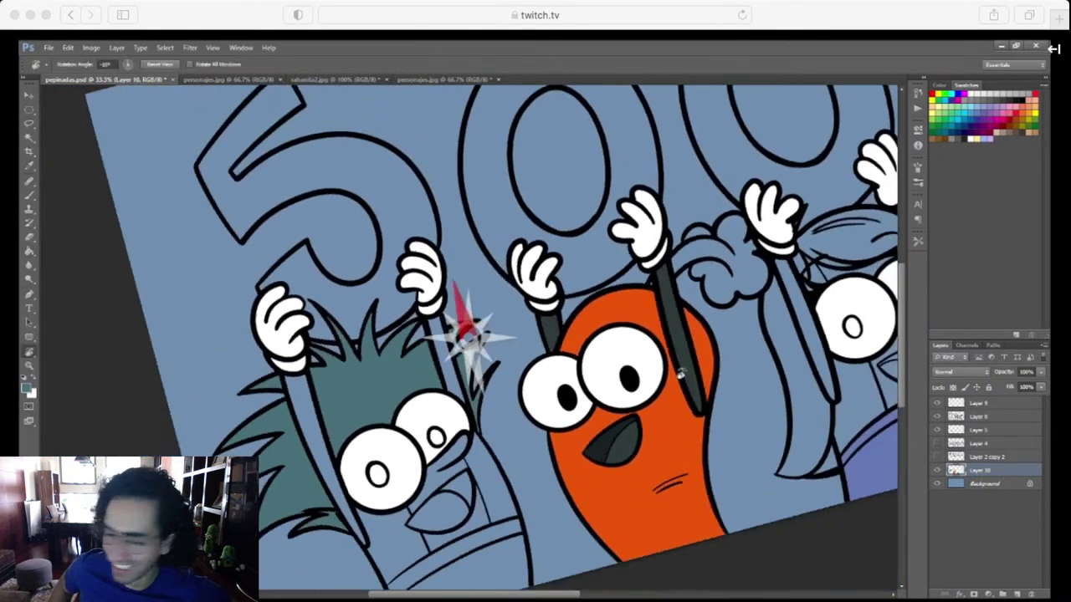
{"action": "left_click_drag", "start_coordinate": [661, 484], "coordinate": [627, 410]}
{"action": "left_click_drag", "start_coordinate": [652, 521], "coordinate": [650, 523]}
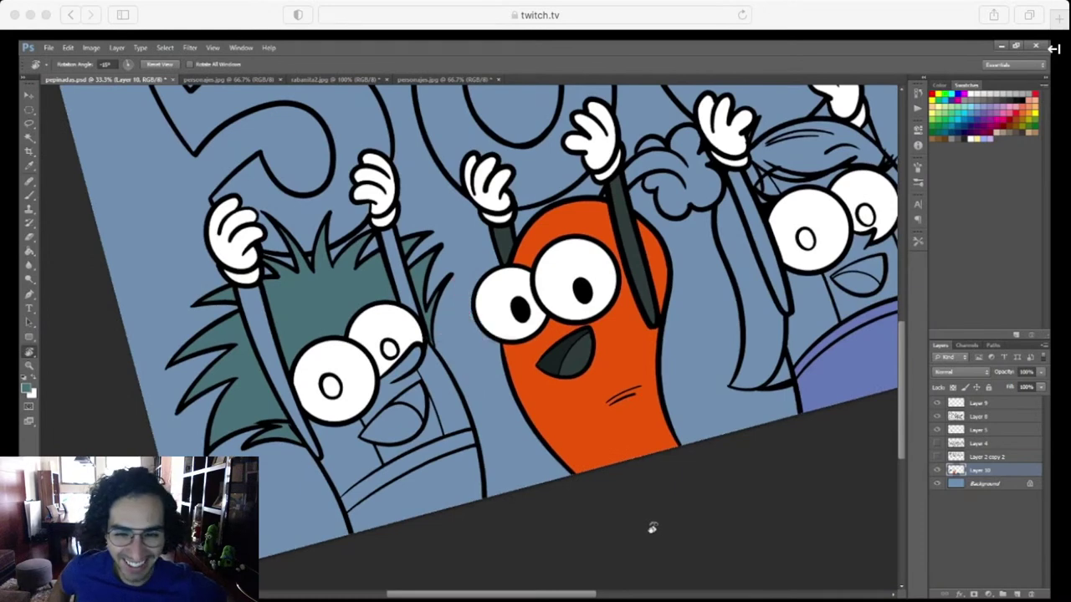
{"action": "left_click", "coordinate": [450, 79]}
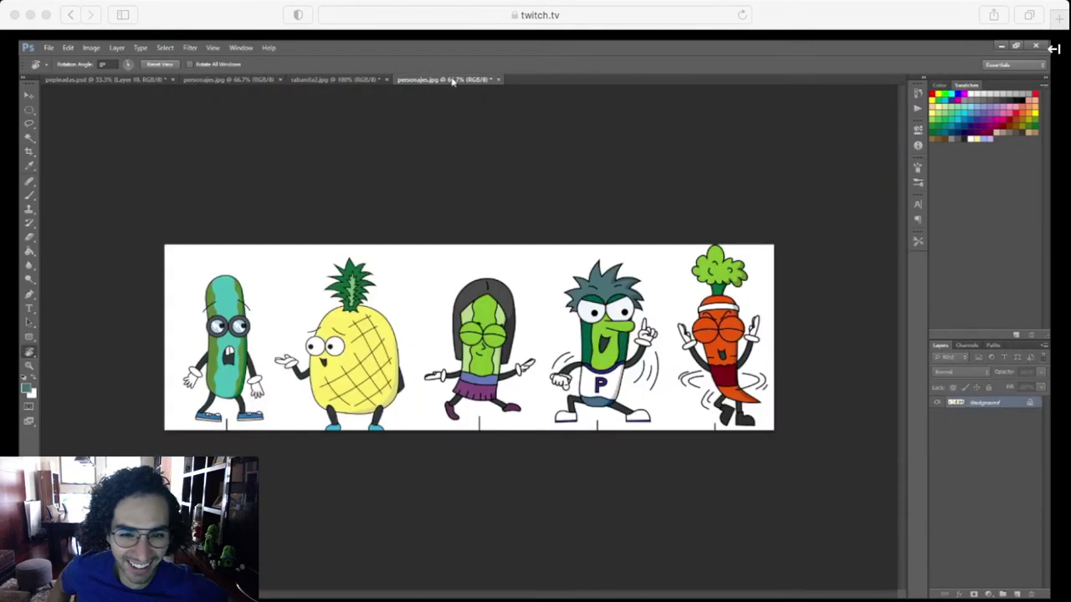
{"action": "key", "text": "i"}
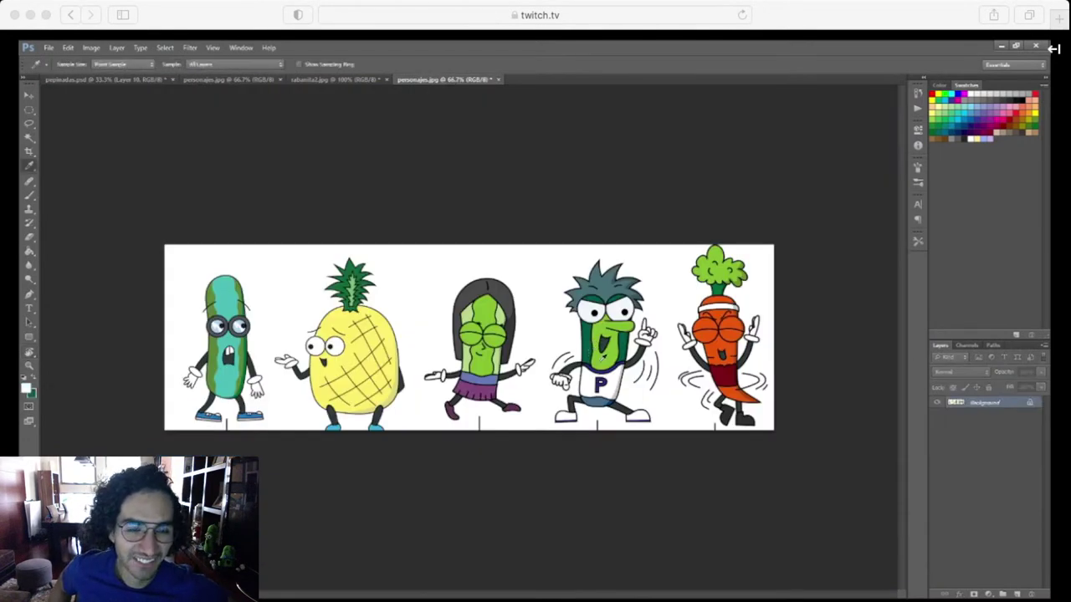
Back in pepinadas.psd, lasso the first character's nose and face area above the mouth, fill it with light green and deselect
{"action": "left_click", "coordinate": [121, 81]}
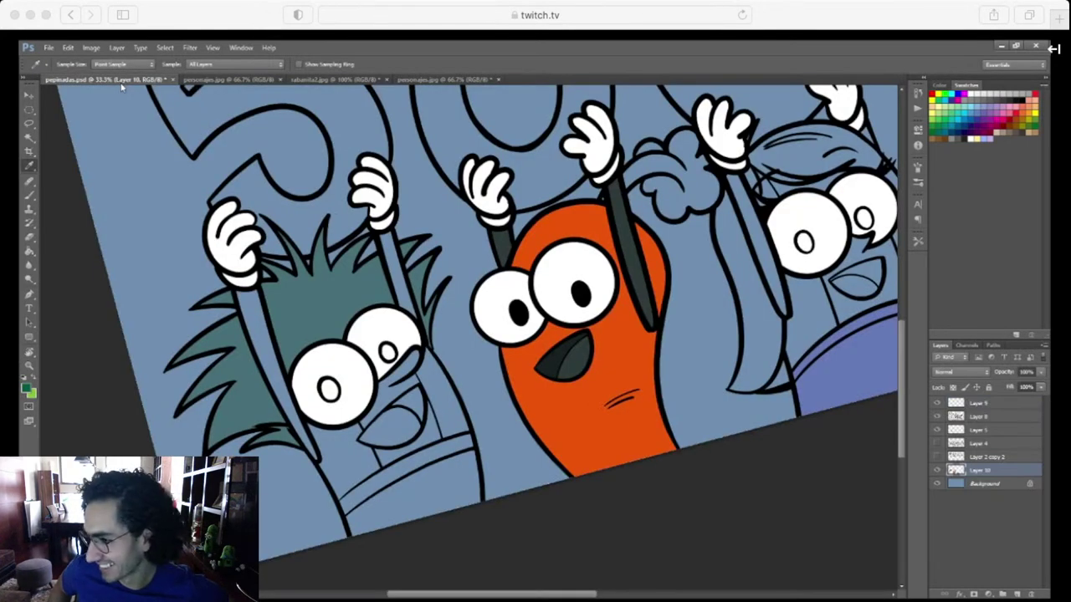
{"action": "key", "text": "ctrl+plus"}
{"action": "key", "text": "ctrl+plus"}
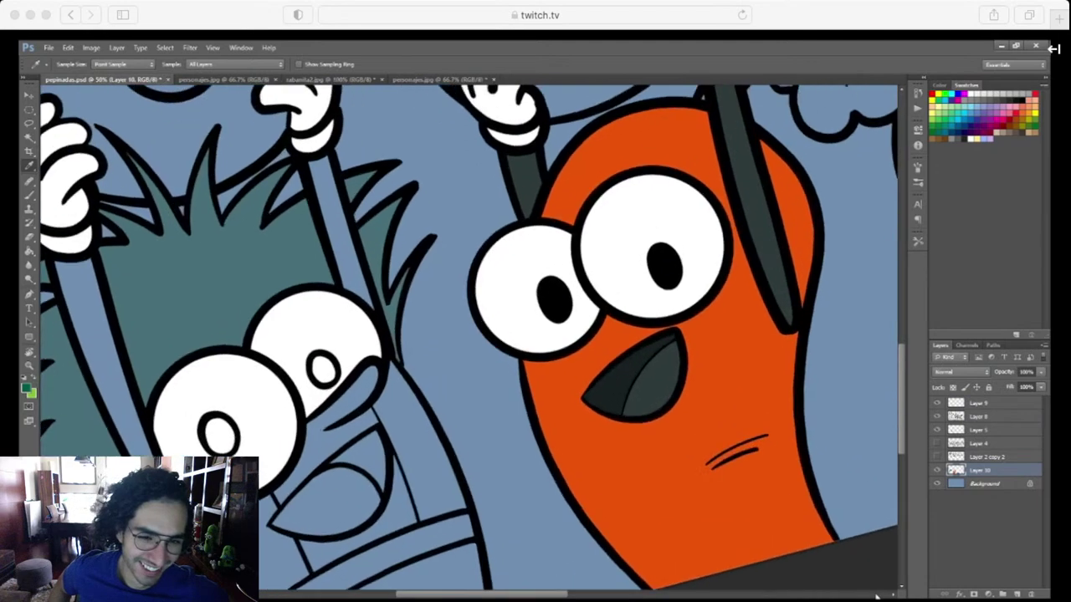
{"action": "left_click_drag", "start_coordinate": [455, 524], "coordinate": [598, 409]}
{"action": "scroll", "coordinate": [600, 478], "scroll_direction": "up", "scroll_amount": 1}
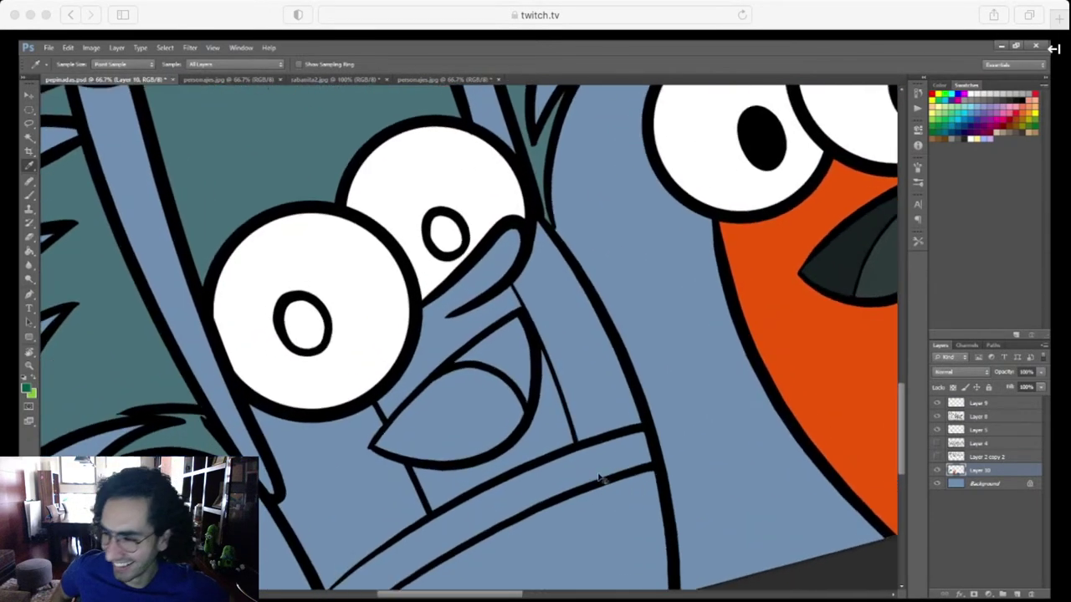
{"action": "scroll", "coordinate": [599, 479], "scroll_direction": "up", "scroll_amount": 1}
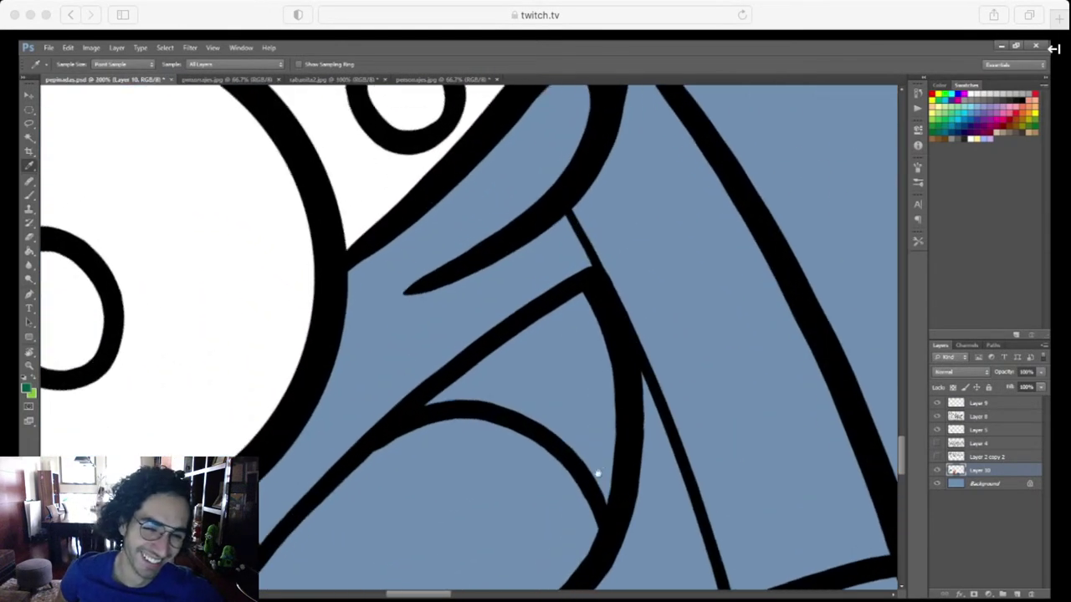
{"action": "key", "text": "r"}
{"action": "left_click_drag", "start_coordinate": [593, 466], "coordinate": [647, 467]}
{"action": "key", "text": "l"}
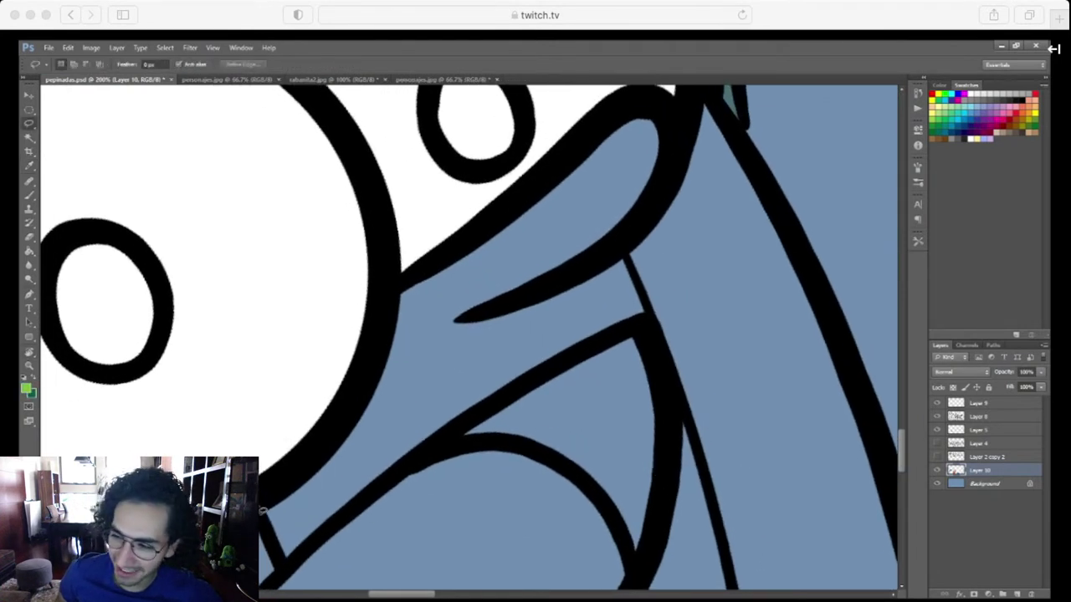
{"action": "mouse_move", "coordinate": [290, 572]}
{"action": "left_mouse_down"}
{"action": "mouse_move", "coordinate": [354, 505]}
{"action": "mouse_move", "coordinate": [500, 398]}
{"action": "mouse_move", "coordinate": [651, 331]}
{"action": "left_mouse_up"}
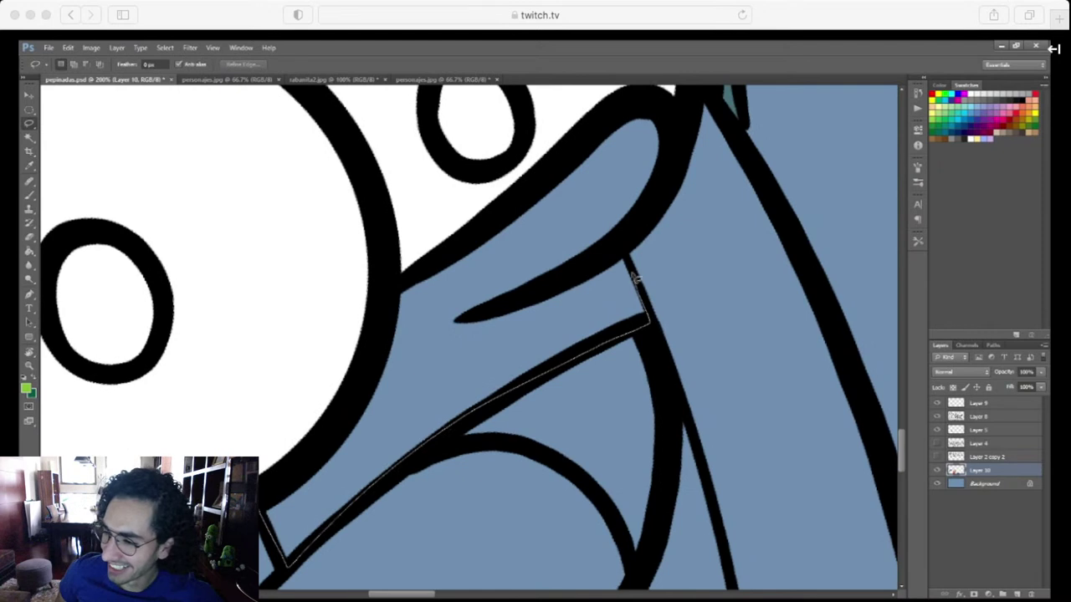
{"action": "mouse_move", "coordinate": [663, 186]}
{"action": "left_mouse_down"}
{"action": "mouse_move", "coordinate": [550, 166]}
{"action": "mouse_move", "coordinate": [406, 278]}
{"action": "mouse_move", "coordinate": [338, 415]}
{"action": "mouse_move", "coordinate": [289, 490]}
{"action": "left_mouse_up"}
{"action": "key", "text": "g"}
{"action": "left_click", "coordinate": [433, 419]}
{"action": "key", "text": "ctrl+d"}
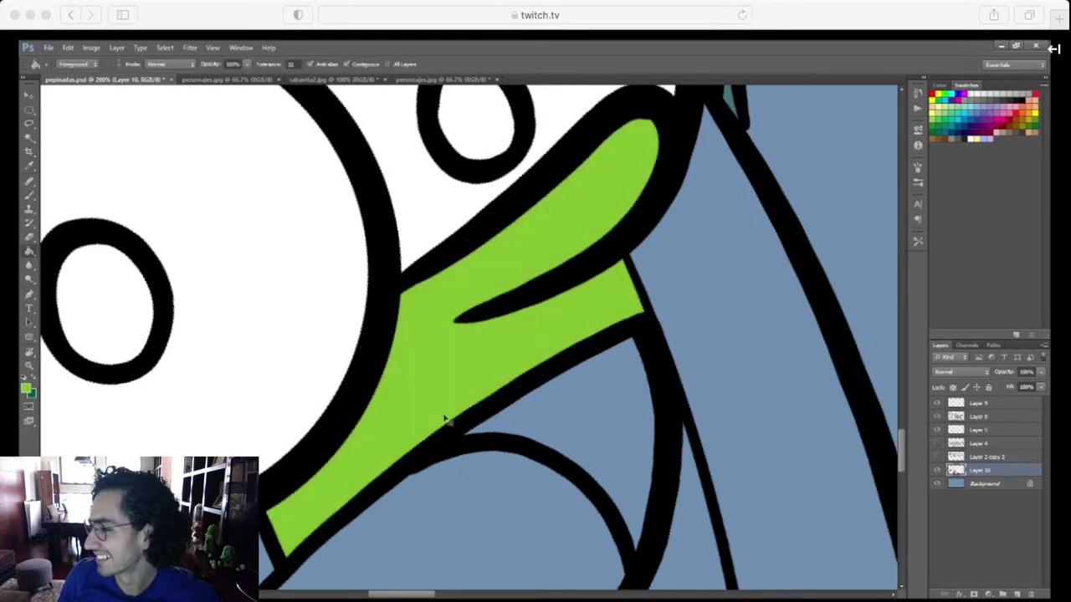
Lasso the face area beneath and beside the first character's mouth, fill it with light green and deselect
{"action": "scroll", "coordinate": [518, 376], "scroll_direction": "down", "scroll_amount": 3}
{"action": "scroll", "coordinate": [605, 334], "scroll_direction": "down", "scroll_amount": 3}
{"action": "scroll", "coordinate": [605, 334], "scroll_direction": "right", "scroll_amount": 1}
{"action": "key", "text": "l"}
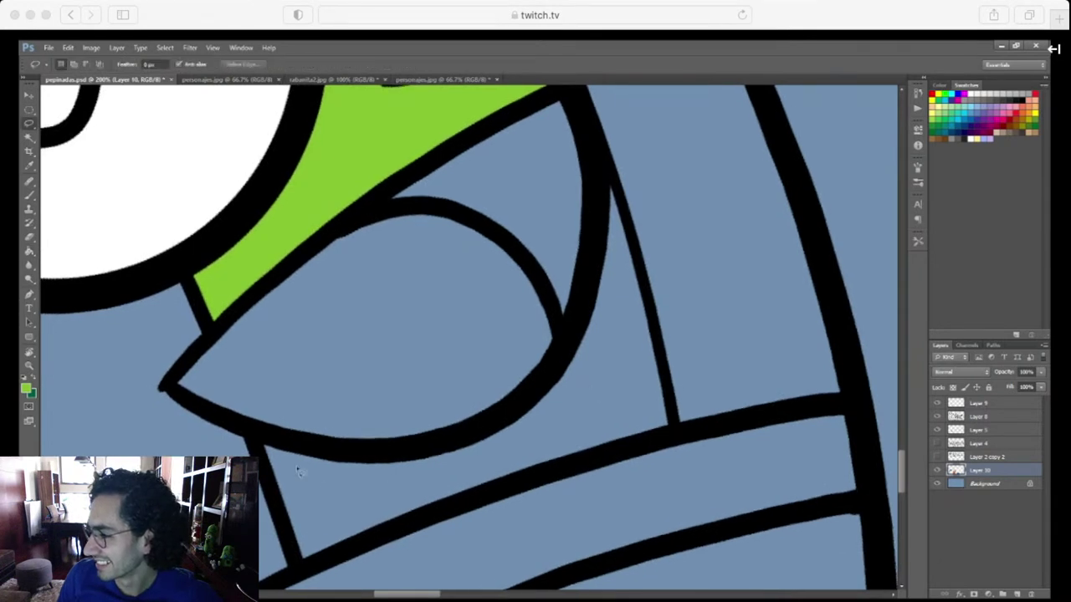
{"action": "left_click_drag", "start_coordinate": [343, 553], "coordinate": [650, 445]}
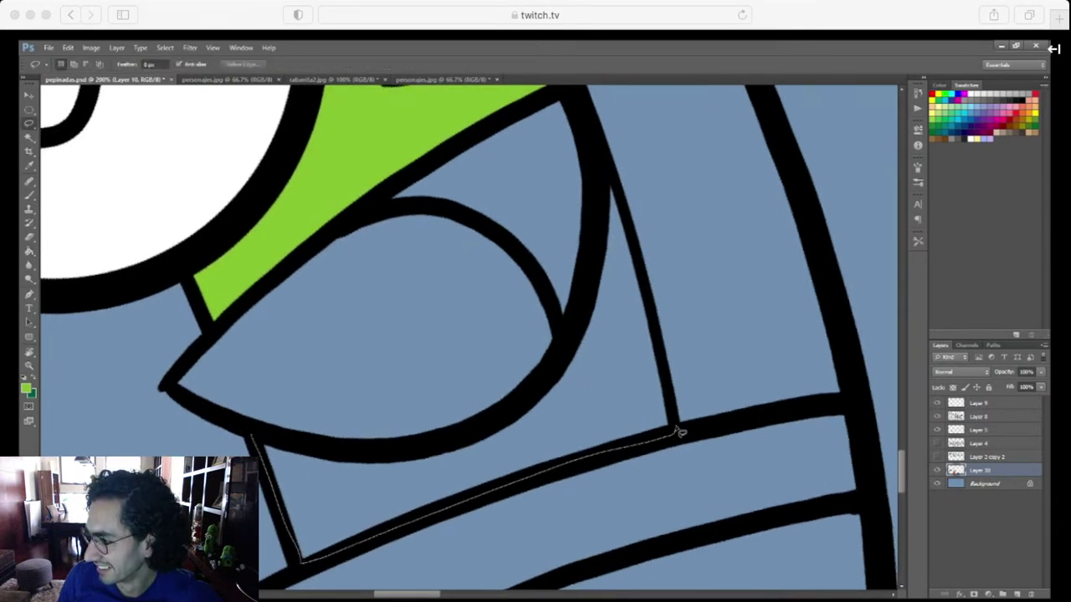
{"action": "mouse_move", "coordinate": [586, 282]}
{"action": "left_mouse_down"}
{"action": "mouse_move", "coordinate": [553, 369]}
{"action": "mouse_move", "coordinate": [464, 437]}
{"action": "mouse_move", "coordinate": [365, 455]}
{"action": "mouse_move", "coordinate": [256, 437]}
{"action": "left_mouse_up"}
{"action": "key", "text": "g"}
{"action": "left_click", "coordinate": [463, 485]}
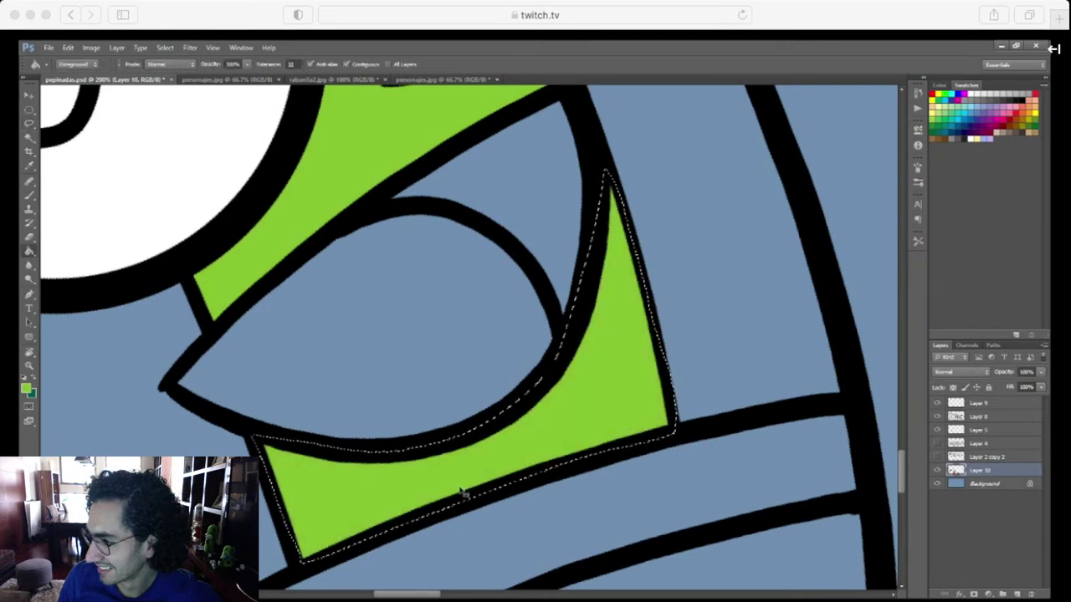
{"action": "key", "text": "super+d"}
Swap to dark green, lasso the body area between the left arm and the face on the first character, and fill it
{"action": "scroll", "coordinate": [461, 495], "scroll_direction": "left", "scroll_amount": 10}
{"action": "scroll", "coordinate": [461, 494], "scroll_direction": "down", "scroll_amount": 3}
{"action": "scroll", "coordinate": [707, 460], "scroll_direction": "down", "scroll_amount": 5}
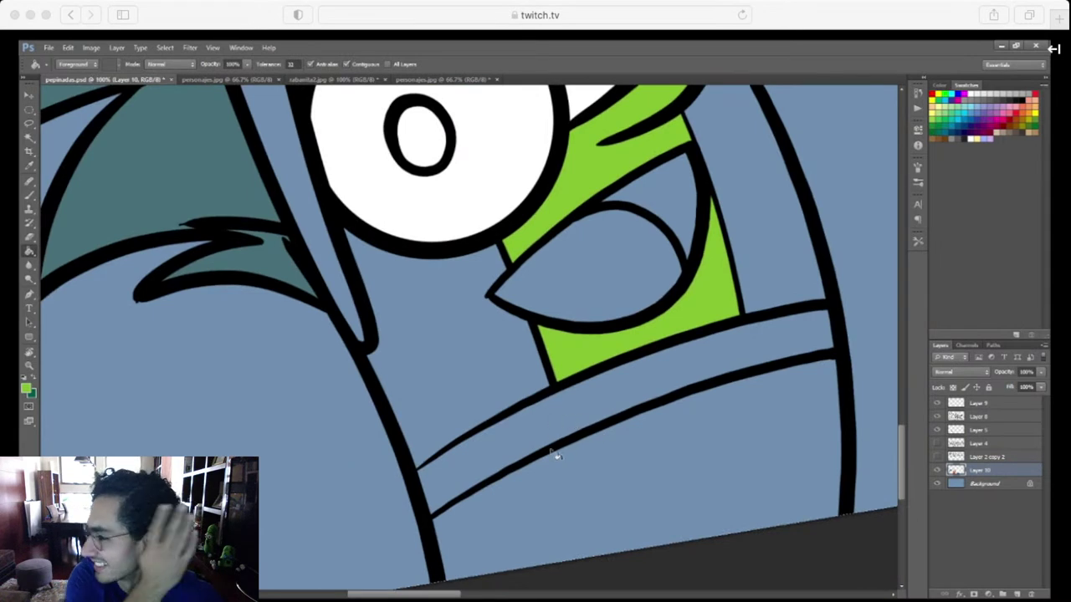
{"action": "key", "text": "x"}
{"action": "key", "text": "l"}
{"action": "left_click_drag", "start_coordinate": [558, 390], "coordinate": [498, 421]}
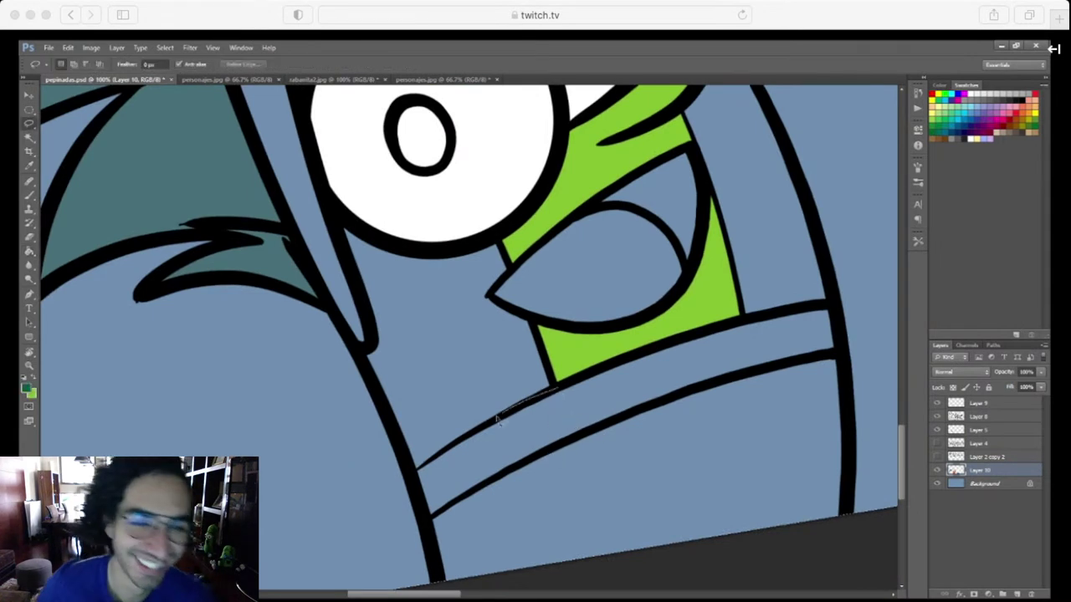
{"action": "mouse_move", "coordinate": [428, 461]}
{"action": "left_mouse_down"}
{"action": "mouse_move", "coordinate": [414, 468]}
{"action": "mouse_move", "coordinate": [366, 355]}
{"action": "left_mouse_up"}
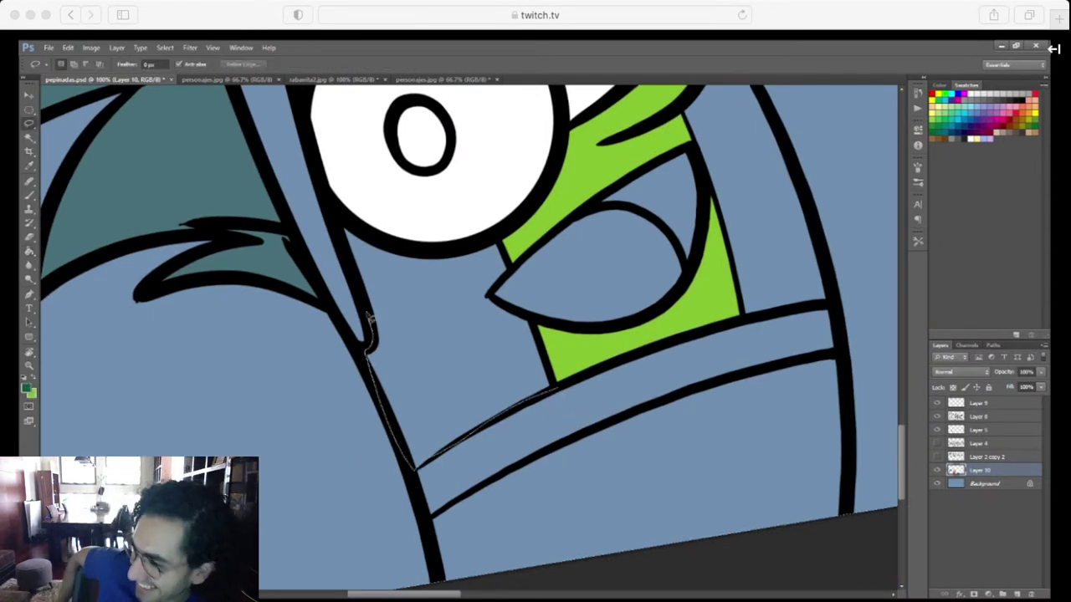
{"action": "mouse_move", "coordinate": [337, 220]}
{"action": "left_mouse_down"}
{"action": "mouse_move", "coordinate": [433, 254]}
{"action": "mouse_move", "coordinate": [483, 243]}
{"action": "left_mouse_up"}
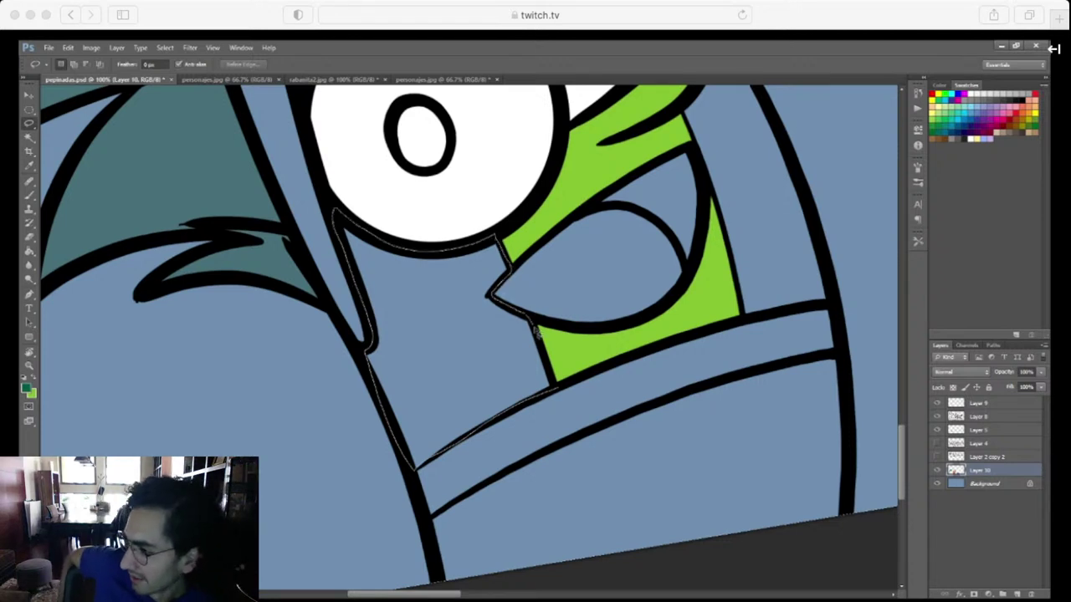
{"action": "left_click_drag", "start_coordinate": [558, 387], "coordinate": [483, 538]}
{"action": "key", "text": "g"}
{"action": "left_click", "coordinate": [526, 399]}
Lasso the body strip on the right side of the first character's face, fill it with dark green and deselect
{"action": "key", "text": "l"}
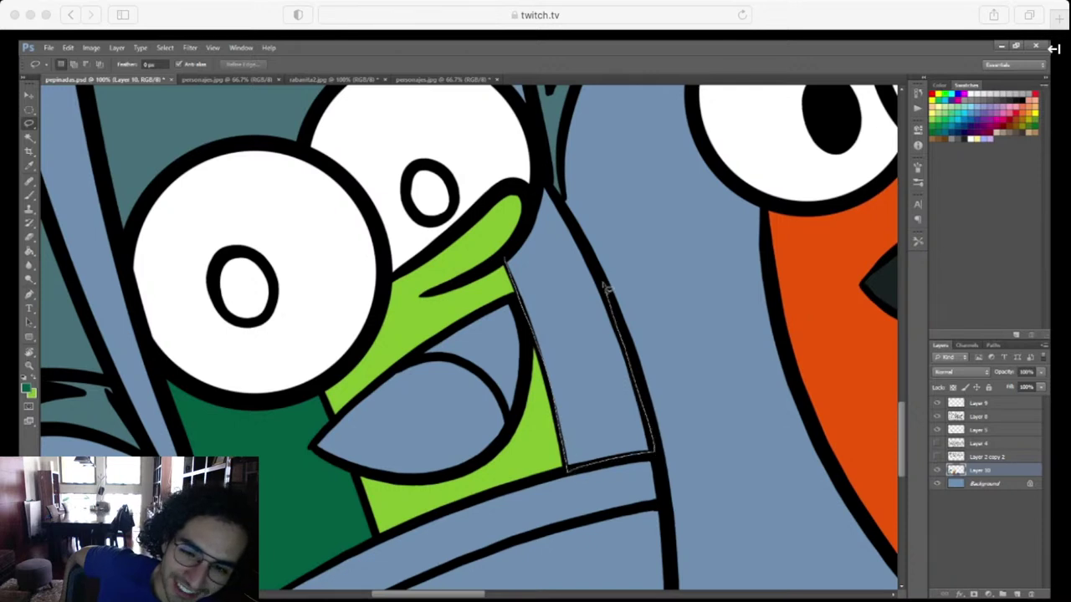
{"action": "left_click_drag", "start_coordinate": [524, 234], "coordinate": [535, 201]}
{"action": "key", "text": "g"}
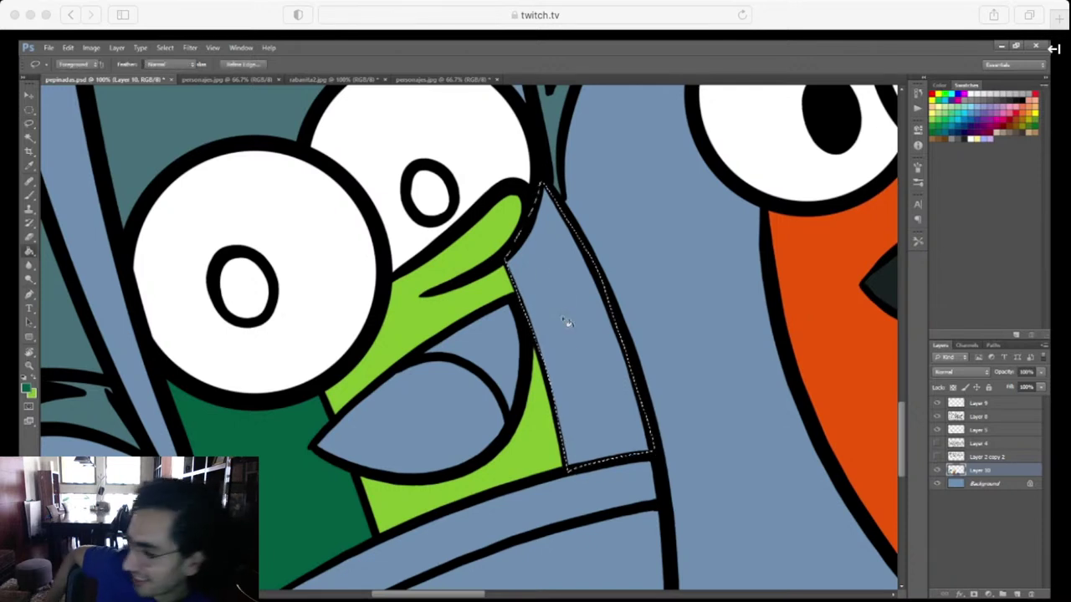
{"action": "left_click", "coordinate": [566, 318]}
{"action": "key", "text": "ctrl+d"}
{"action": "key", "text": "ctrl+minus"}
{"action": "key", "text": "ctrl+minus"}
{"action": "key", "text": "ctrl+minus"}
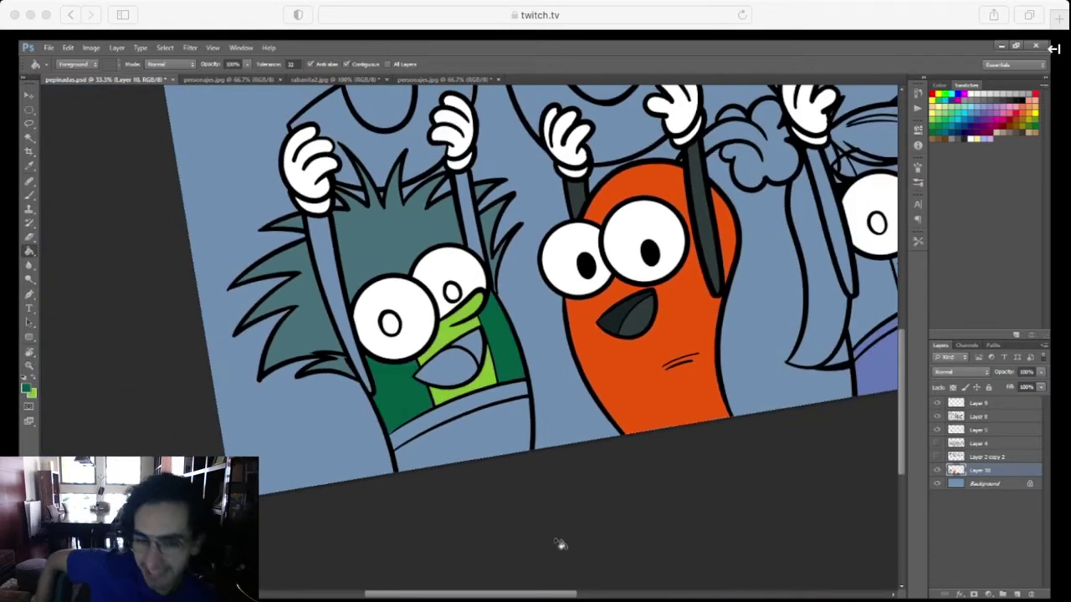
Check the reference personajes.jpg, then lasso the pupil of the first character's larger front eye and fill it with black
{"action": "left_click_drag", "start_coordinate": [632, 494], "coordinate": [685, 462]}
{"action": "key", "text": "r"}
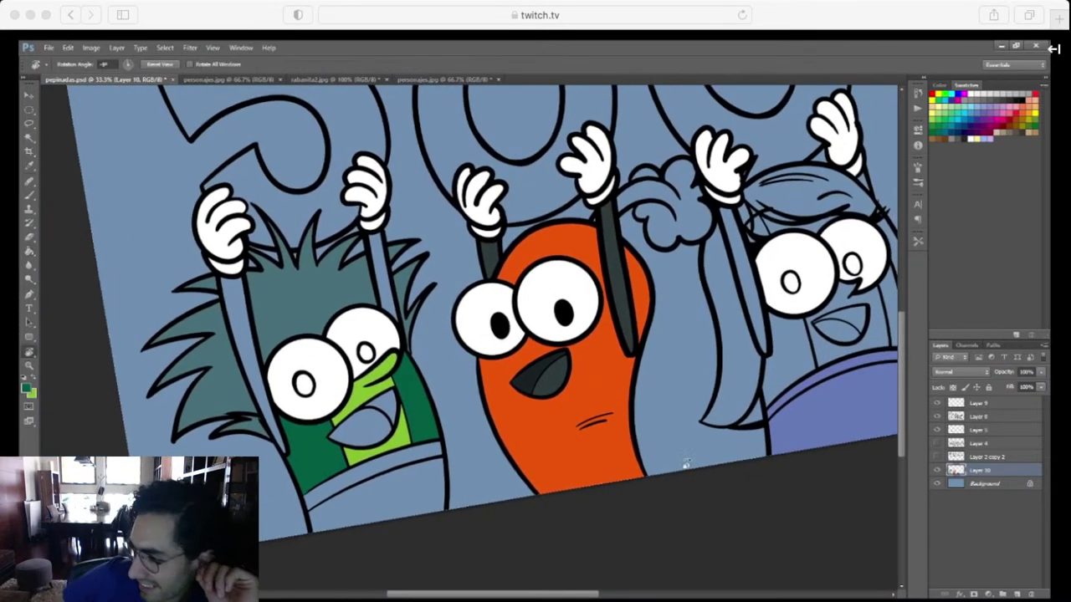
{"action": "left_click", "coordinate": [429, 80]}
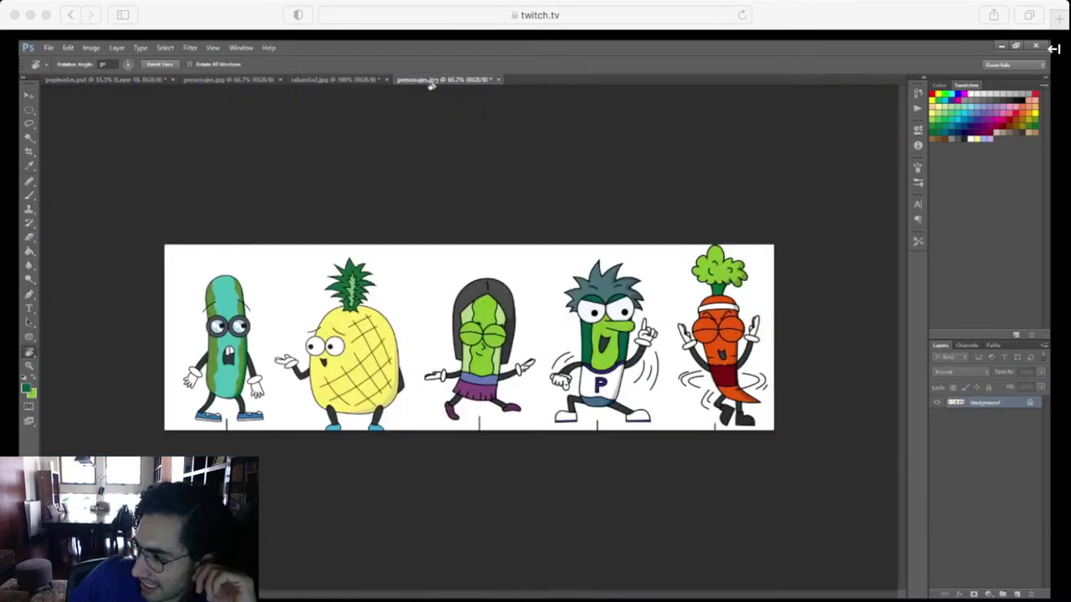
{"action": "left_click", "coordinate": [111, 81]}
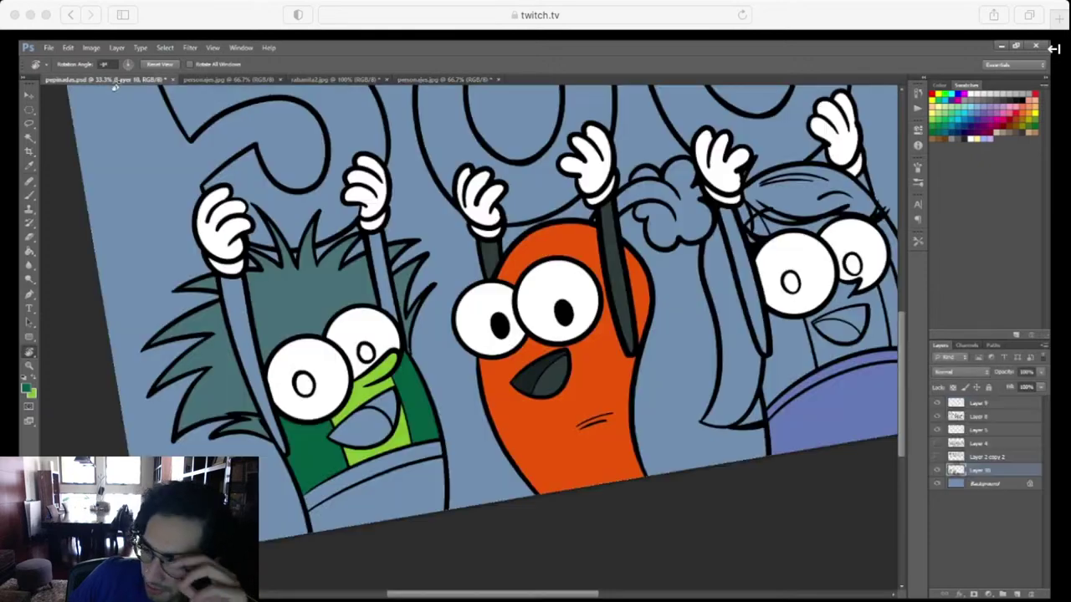
{"action": "key", "text": "z"}
{"action": "mouse_move", "coordinate": [318, 377]}
{"action": "left_mouse_down"}
{"action": "mouse_move", "coordinate": [311, 383]}
{"action": "mouse_move", "coordinate": [450, 464]}
{"action": "mouse_move", "coordinate": [591, 447]}
{"action": "left_mouse_up"}
{"action": "key", "text": "l"}
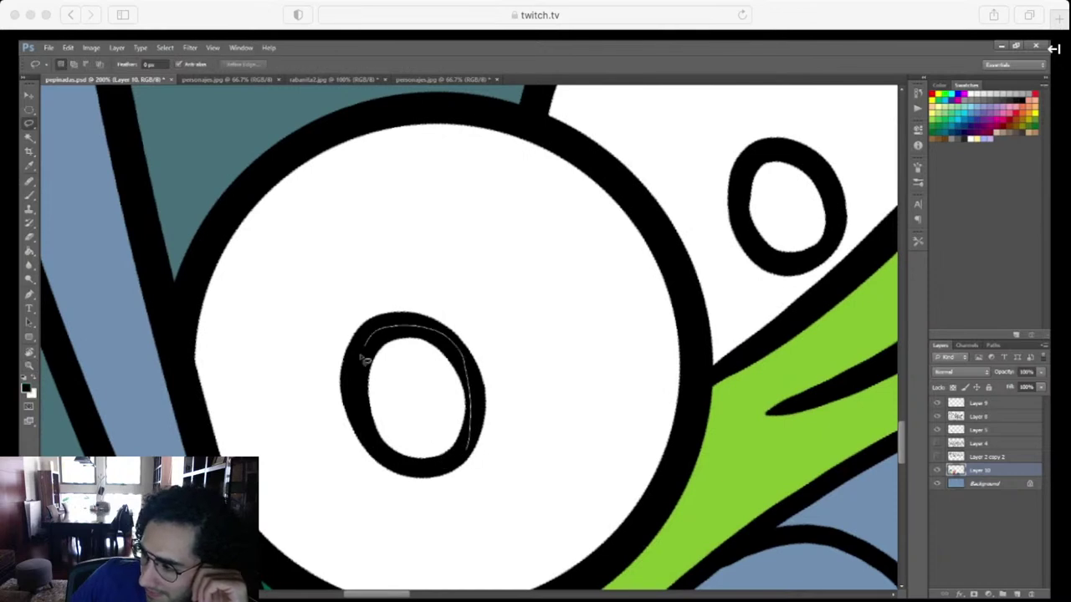
{"action": "left_click_drag", "start_coordinate": [412, 470], "coordinate": [403, 465]}
{"action": "key", "text": "g"}
{"action": "left_click", "coordinate": [445, 438]}
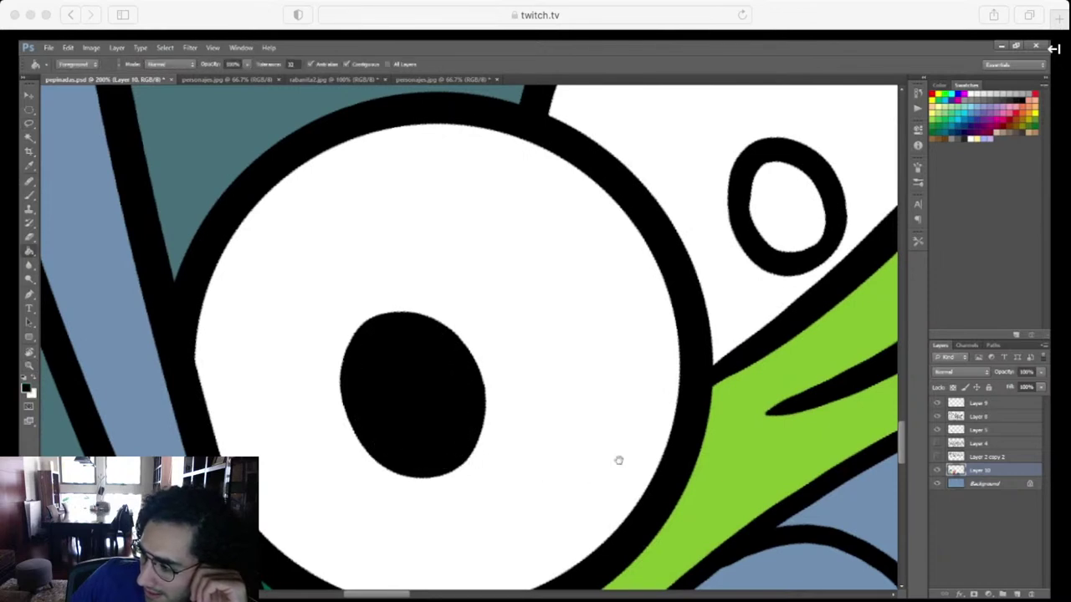
Undo the stray black fill over the eyes, then lasso the first character's other pupil and fill it with black
{"action": "left_click_drag", "start_coordinate": [616, 459], "coordinate": [464, 530]}
{"action": "left_click", "coordinate": [550, 260]}
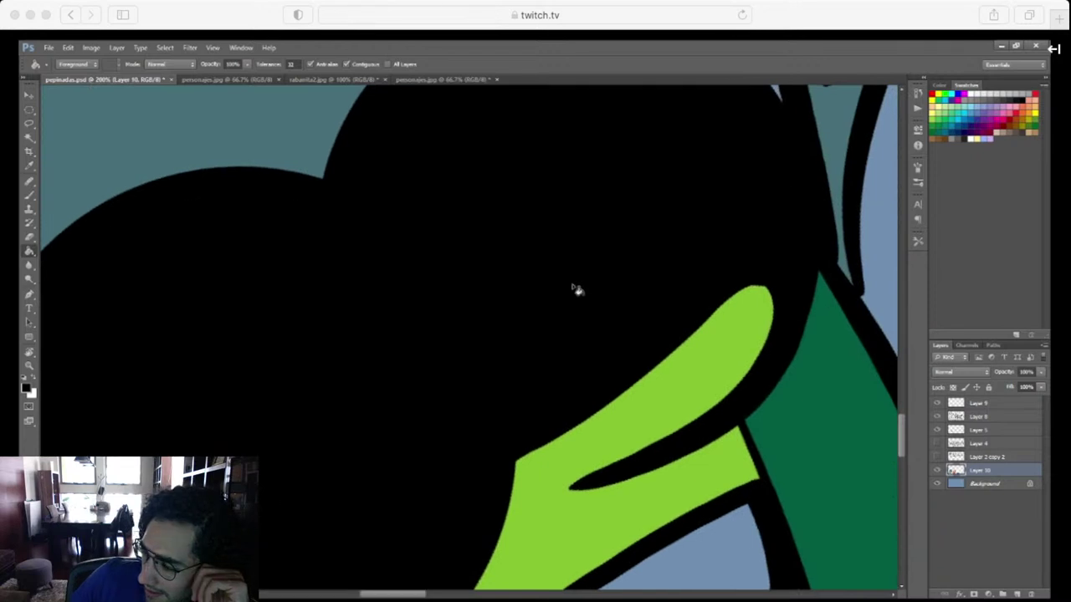
{"action": "key", "text": "ctrl+z"}
{"action": "key", "text": "l"}
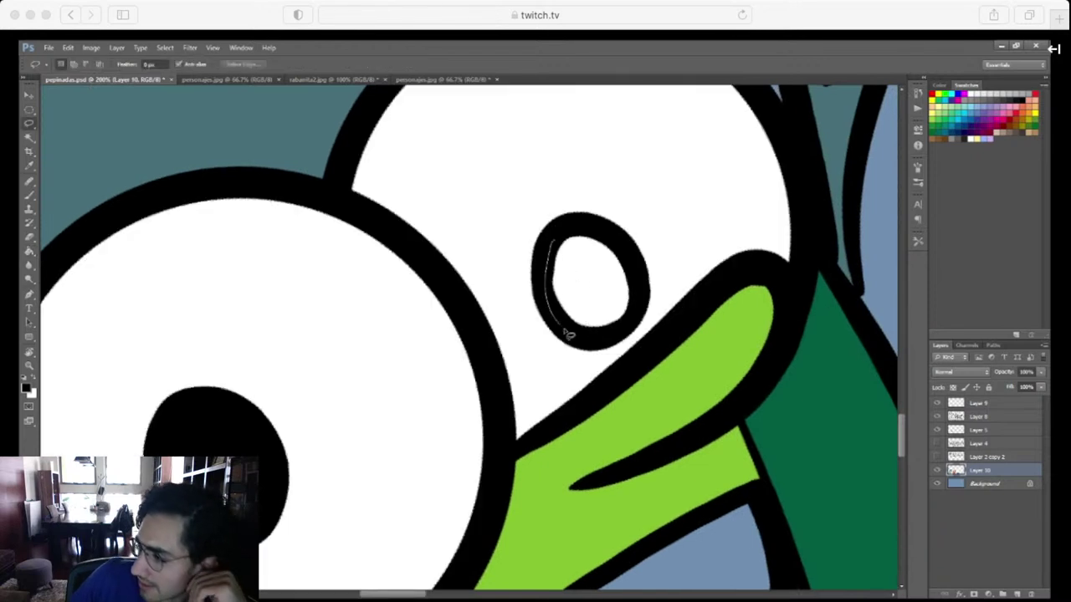
{"action": "left_click_drag", "start_coordinate": [640, 286], "coordinate": [557, 237]}
{"action": "key", "text": "alt+BackSpace"}
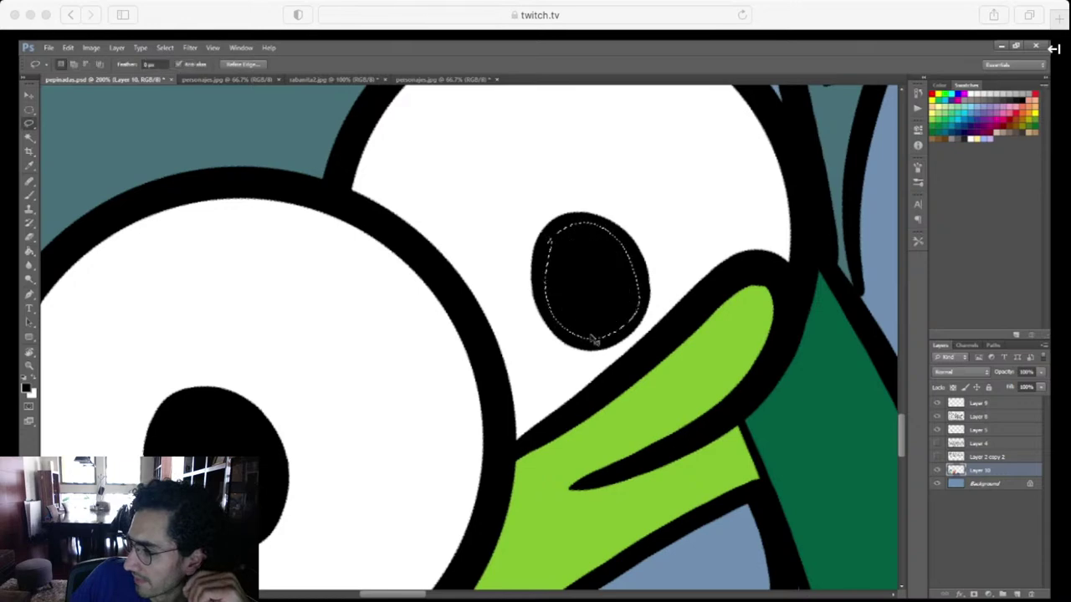
{"action": "key", "text": "ctrl+minus"}
{"action": "key", "text": "ctrl+minus"}
{"action": "key", "text": "ctrl+minus"}
{"action": "key", "text": "ctrl+minus"}
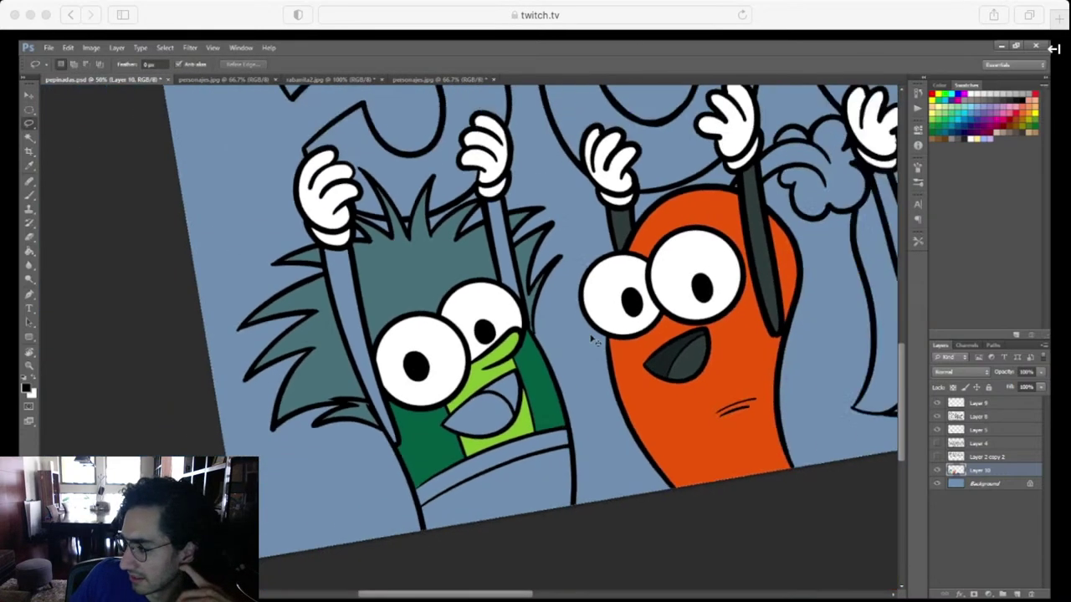
Sample the orange character's two dark mouth colours, then lasso the back of the first character's mouth, fill it with the darker tone and deselect
{"action": "key", "text": "z"}
{"action": "left_click", "coordinate": [669, 390]}
{"action": "left_click", "coordinate": [670, 390]}
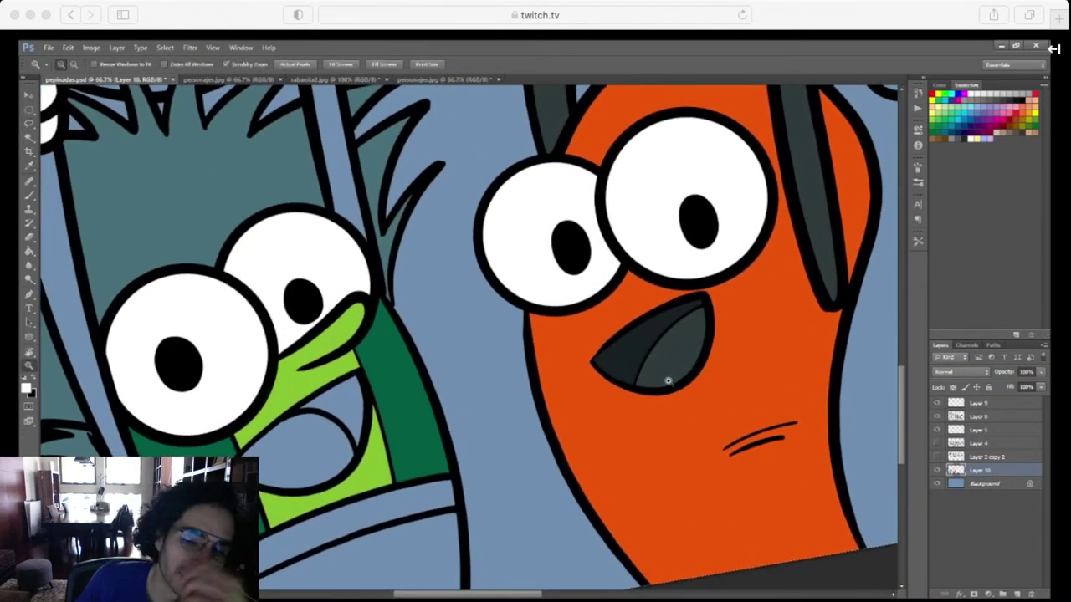
{"action": "key", "text": "i"}
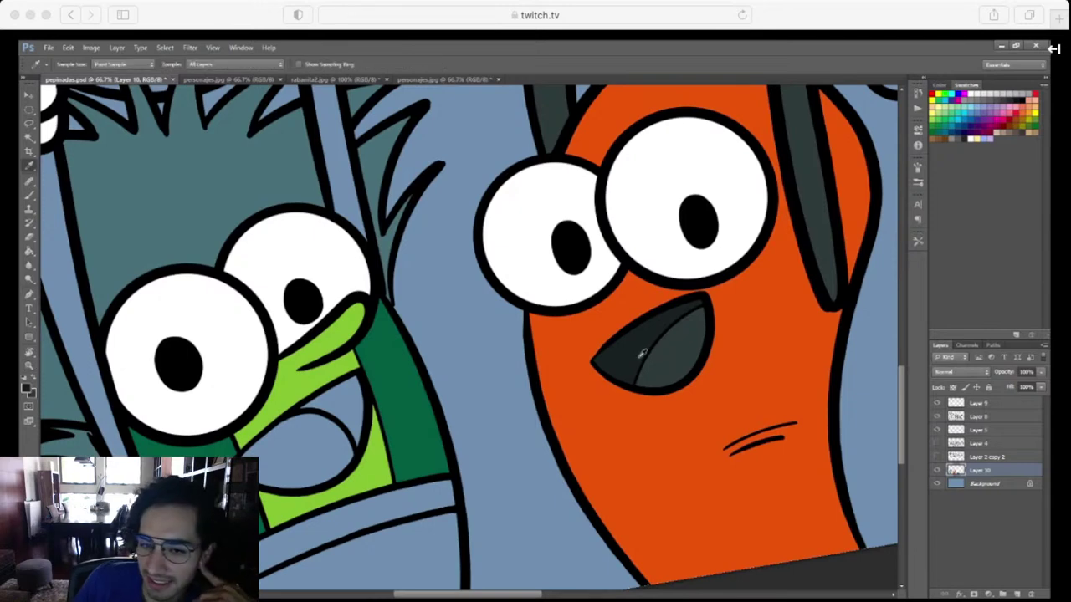
{"action": "key", "text": "ctrl+plus"}
{"action": "key", "text": "ctrl+plus"}
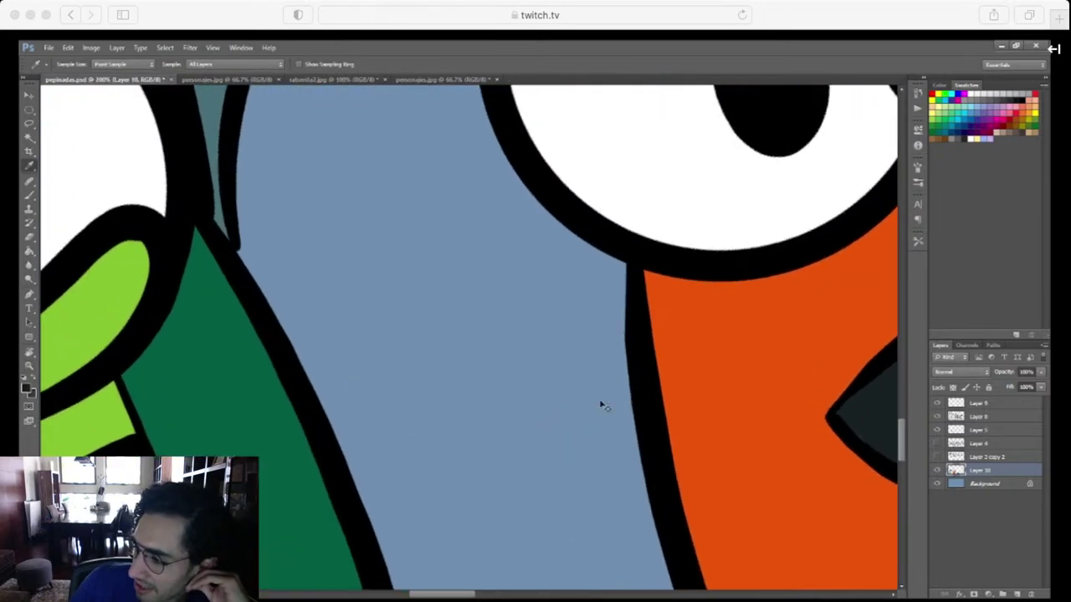
{"action": "left_click_drag", "start_coordinate": [359, 471], "coordinate": [677, 347]}
{"action": "scroll", "coordinate": [678, 347], "scroll_direction": "left", "scroll_amount": 5}
{"action": "scroll", "coordinate": [677, 348], "scroll_direction": "down", "scroll_amount": 2}
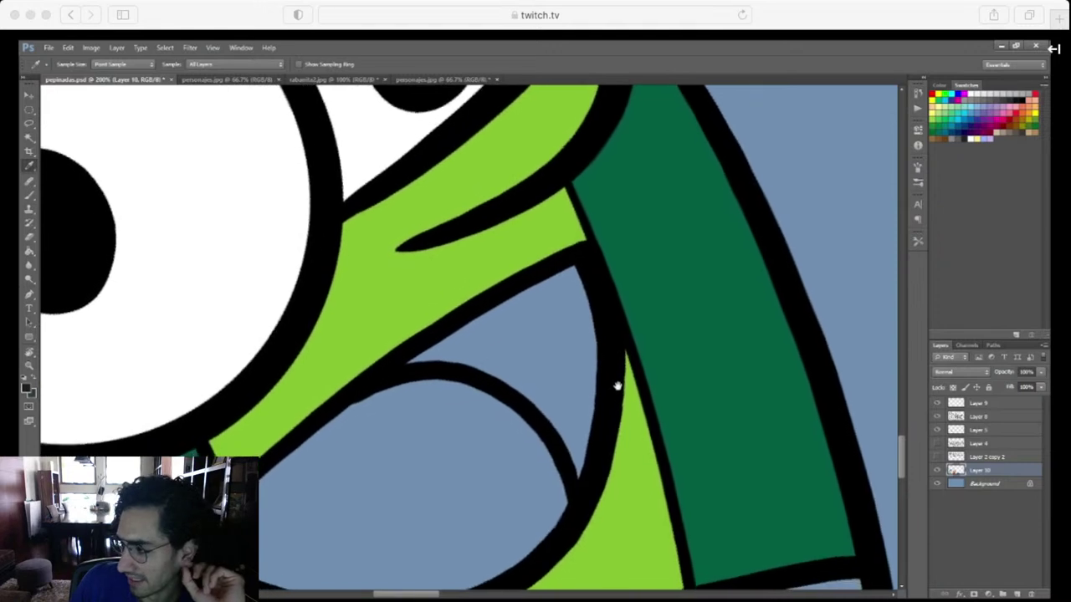
{"action": "key", "text": "l"}
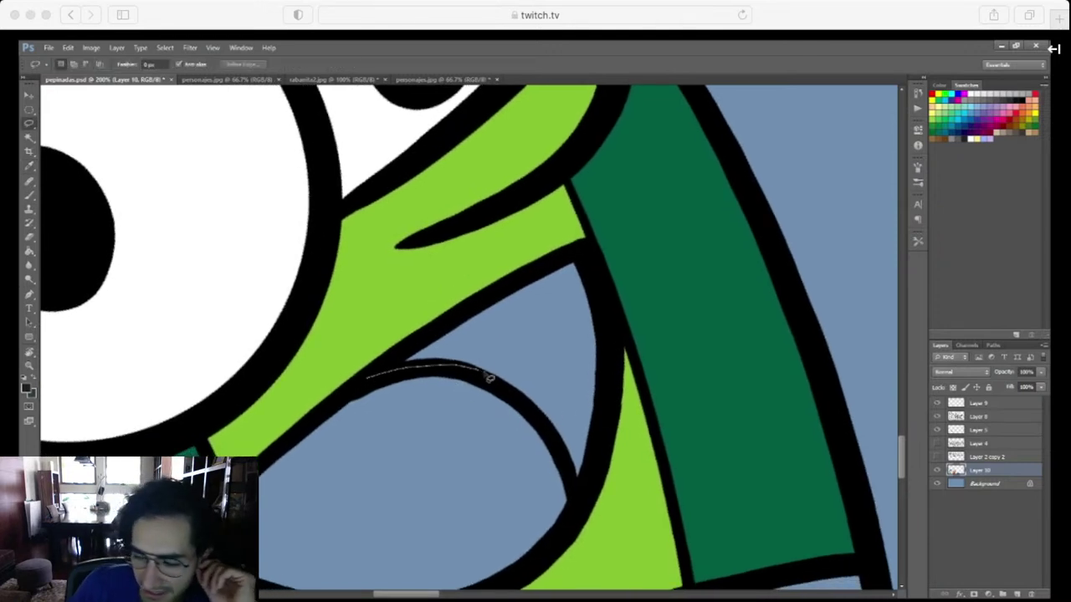
{"action": "mouse_move", "coordinate": [591, 481]}
{"action": "left_mouse_down"}
{"action": "mouse_move", "coordinate": [608, 357]}
{"action": "mouse_move", "coordinate": [591, 264]}
{"action": "mouse_move", "coordinate": [538, 272]}
{"action": "mouse_move", "coordinate": [424, 344]}
{"action": "mouse_move", "coordinate": [372, 377]}
{"action": "left_mouse_up"}
{"action": "key", "text": "g"}
{"action": "left_click", "coordinate": [541, 361]}
{"action": "key", "text": "ctrl+d"}
Switch to the lighter dark grey, lasso the tongue in the first character's mouth, fill it and deselect
{"action": "scroll", "coordinate": [577, 460], "scroll_direction": "down", "scroll_amount": 3}
{"action": "scroll", "coordinate": [578, 460], "scroll_direction": "left", "scroll_amount": 2}
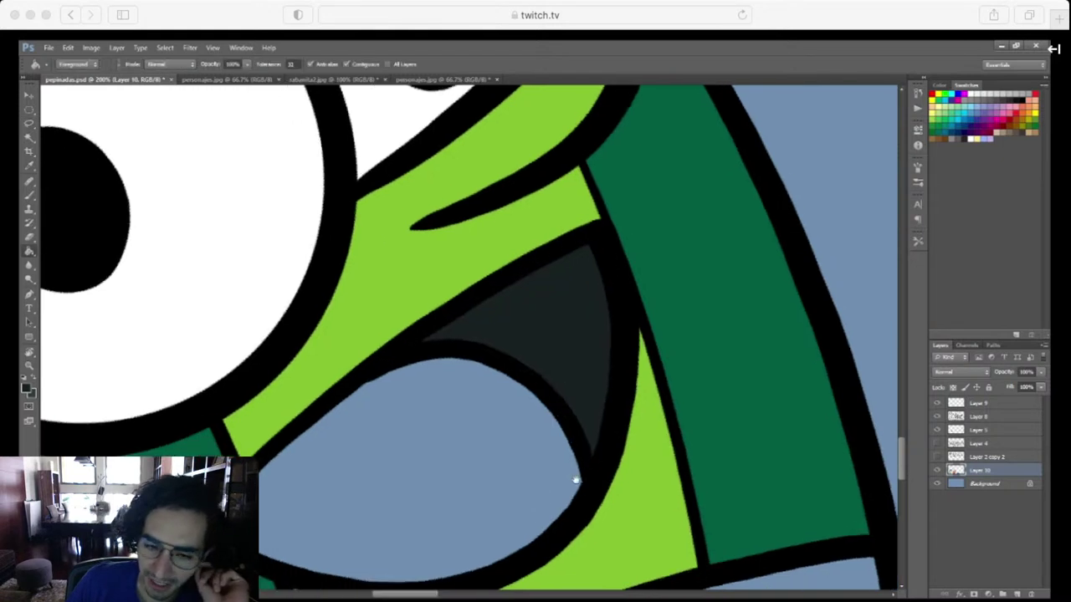
{"action": "key", "text": "l"}
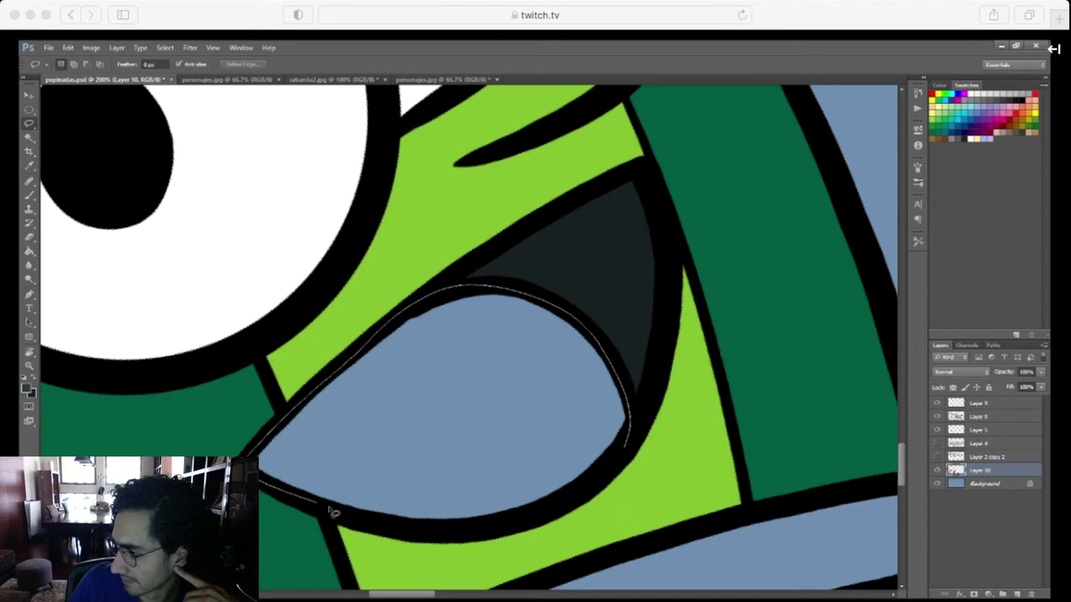
{"action": "left_click_drag", "start_coordinate": [517, 516], "coordinate": [618, 458]}
{"action": "key", "text": "g"}
{"action": "left_click", "coordinate": [528, 458]}
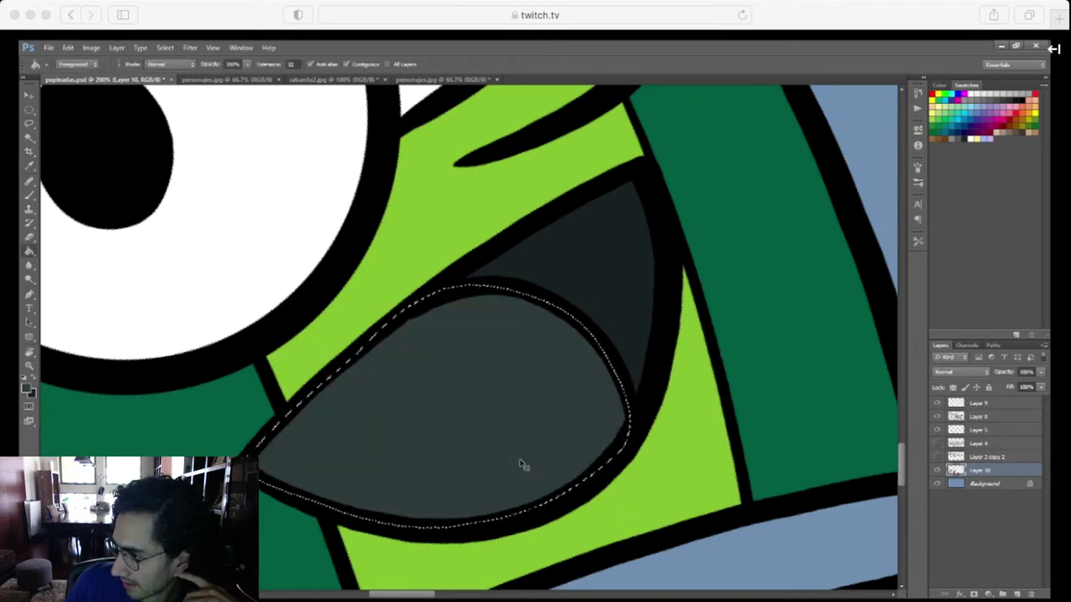
{"action": "key", "text": "ctrl+d"}
Straighten the canvas, sample the crimson body and light green leaf colours from the reference rabanita2.jpg, and return to pepinadas.psd
{"action": "key", "text": "ctrl+minus"}
{"action": "key", "text": "ctrl+minus"}
{"action": "key", "text": "ctrl+minus"}
{"action": "key", "text": "ctrl+minus"}
{"action": "left_click_drag", "start_coordinate": [613, 501], "coordinate": [479, 566]}
{"action": "key", "text": "r"}
{"action": "left_click_drag", "start_coordinate": [587, 528], "coordinate": [556, 545]}
{"action": "left_click_drag", "start_coordinate": [634, 499], "coordinate": [605, 543]}
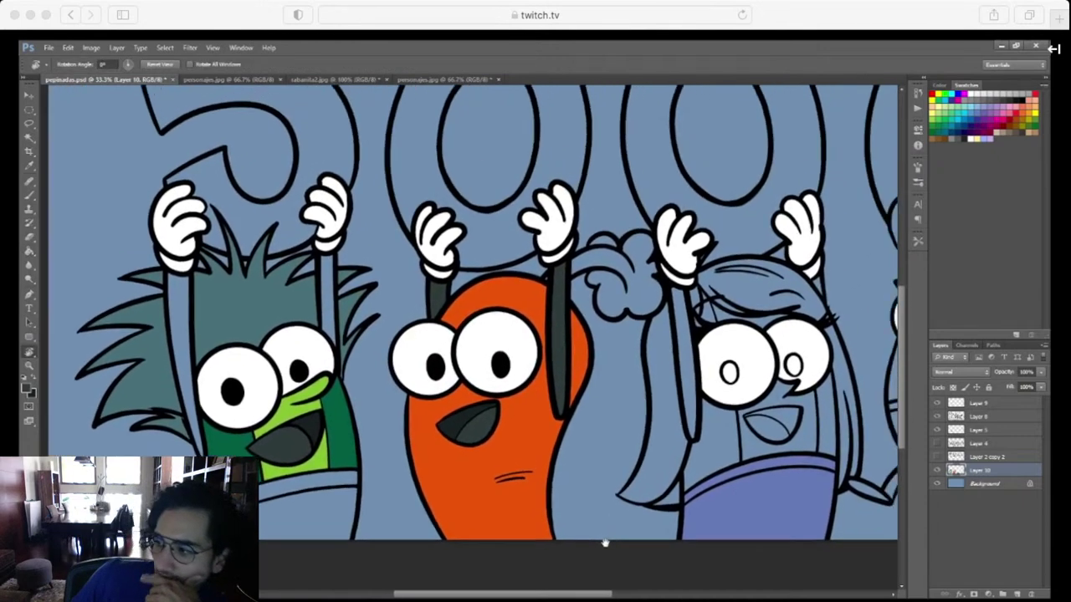
{"action": "left_click_drag", "start_coordinate": [678, 520], "coordinate": [599, 527]}
{"action": "scroll", "coordinate": [599, 526], "scroll_direction": "right", "scroll_amount": 2}
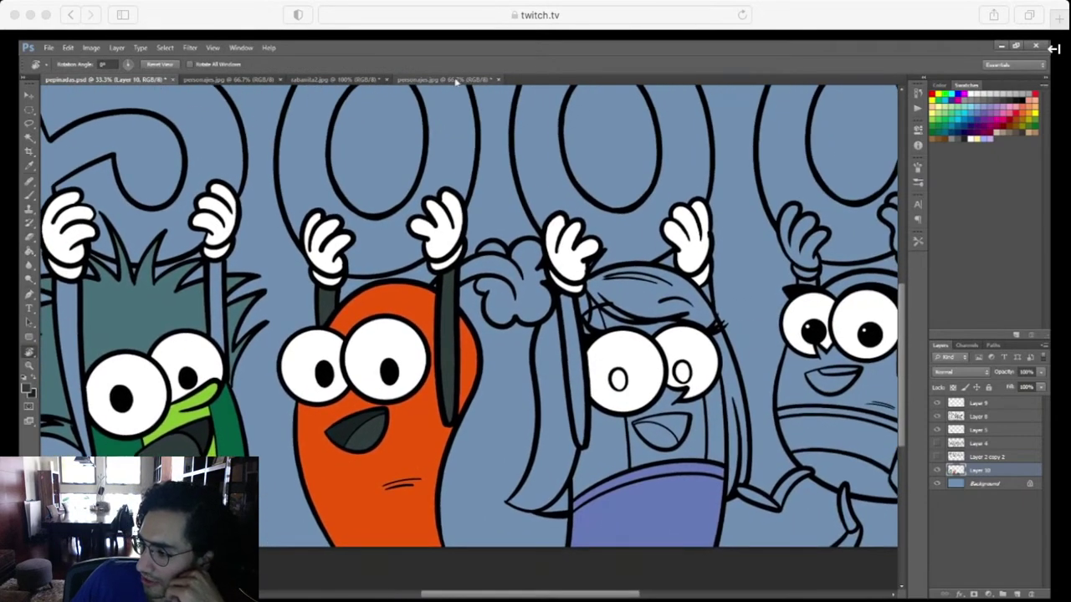
{"action": "left_click", "coordinate": [339, 79]}
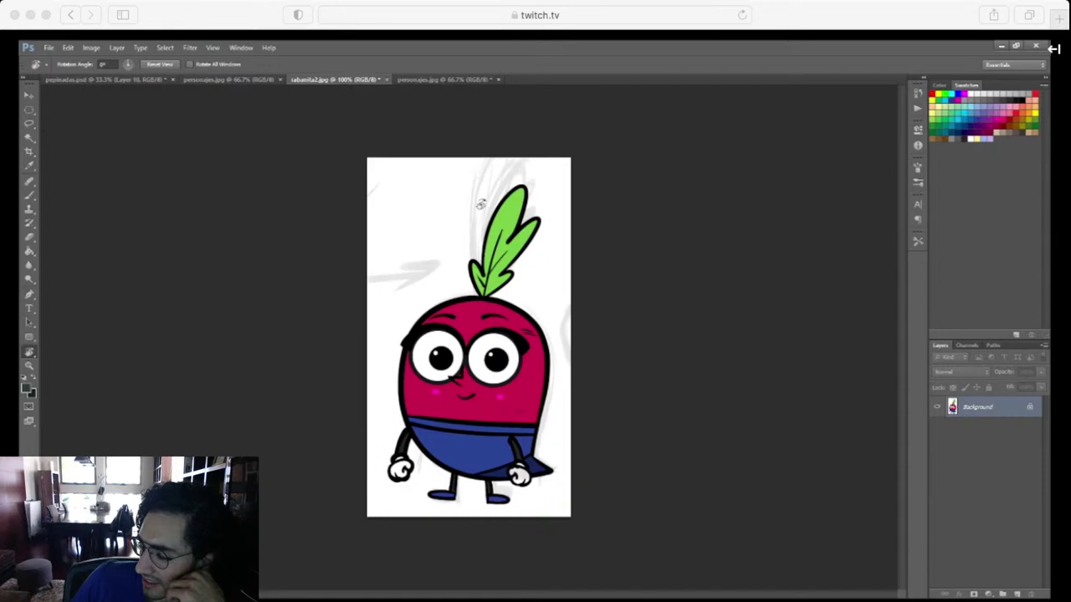
{"action": "key", "text": "i"}
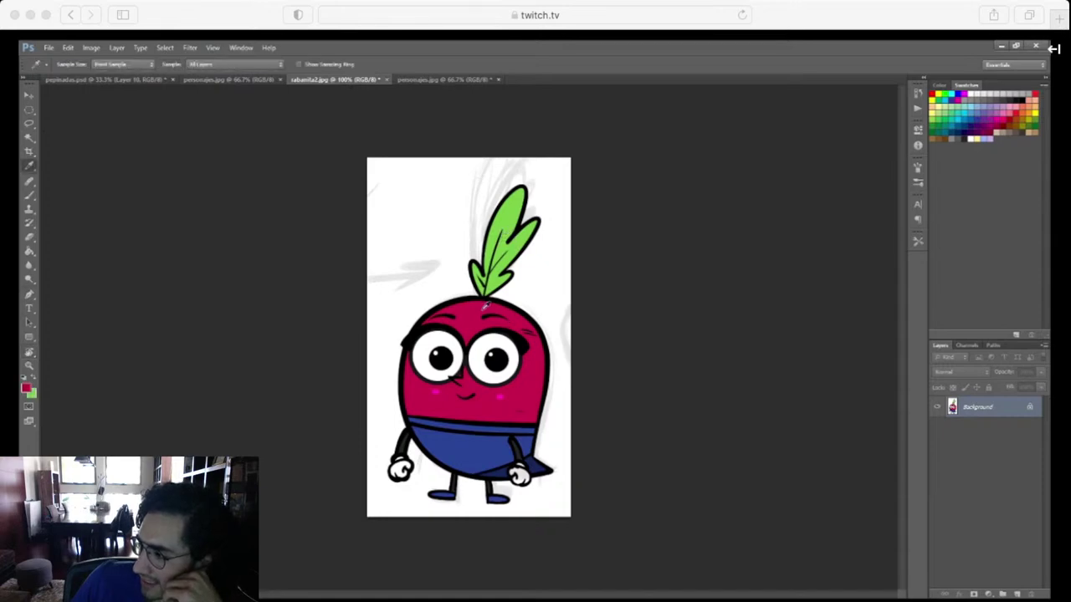
{"action": "left_click", "coordinate": [141, 80]}
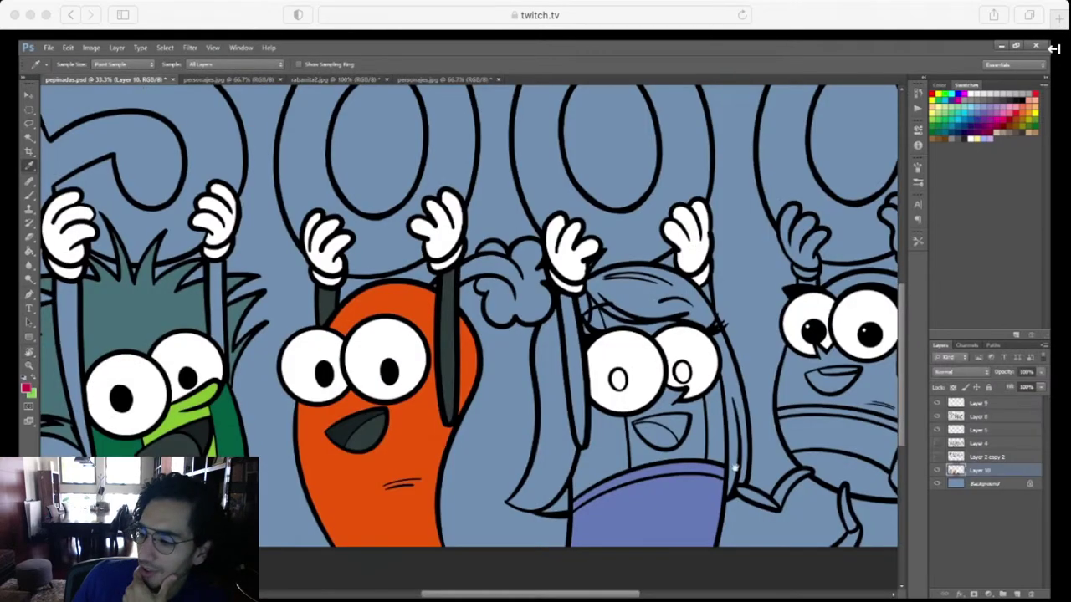
Lasso the fourth character's face below the eyes and around the arm down to the waistband, fill it with crimson and deselect
{"action": "left_click_drag", "start_coordinate": [735, 468], "coordinate": [376, 447]}
{"action": "key", "text": "z"}
{"action": "left_click", "coordinate": [590, 338]}
{"action": "scroll", "coordinate": [589, 338], "scroll_direction": "up", "scroll_amount": 5}
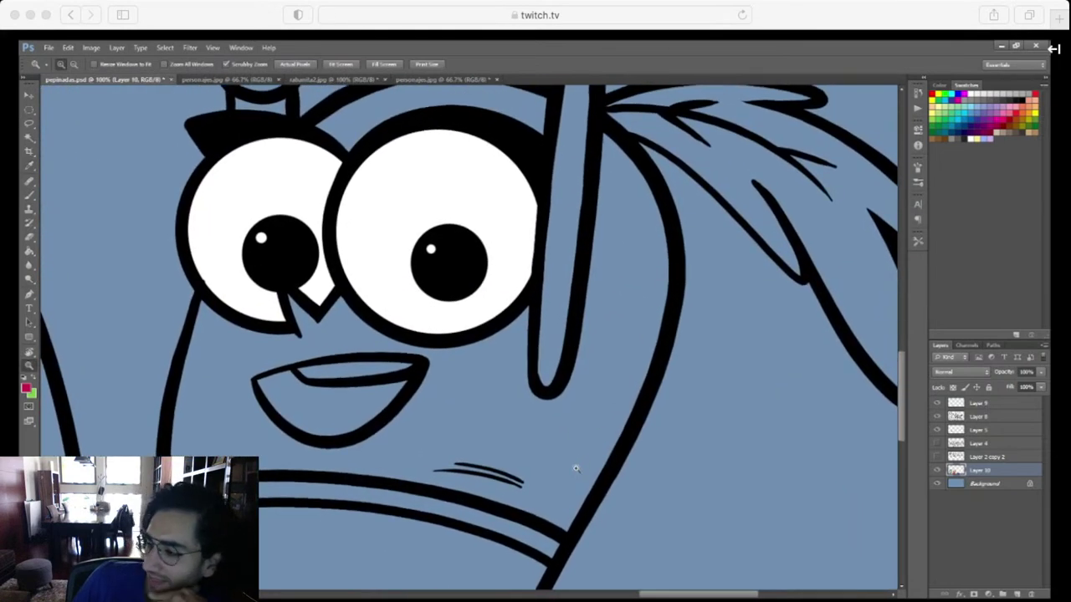
{"action": "key", "text": "l"}
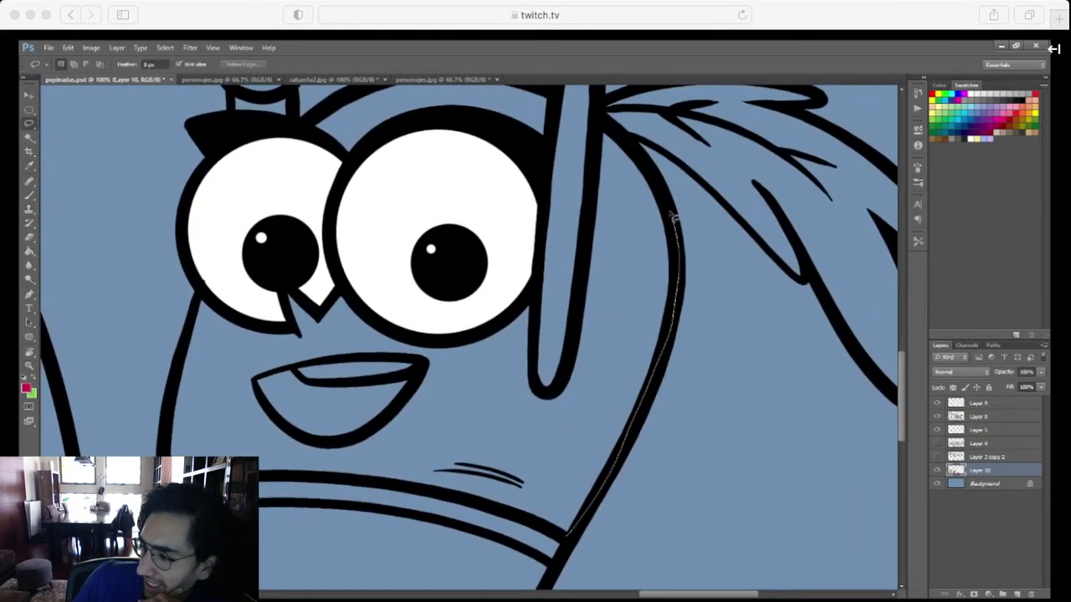
{"action": "mouse_move", "coordinate": [672, 216]}
{"action": "left_mouse_down"}
{"action": "mouse_move", "coordinate": [604, 124]}
{"action": "mouse_move", "coordinate": [560, 395]}
{"action": "mouse_move", "coordinate": [540, 393]}
{"action": "mouse_move", "coordinate": [537, 318]}
{"action": "left_mouse_up"}
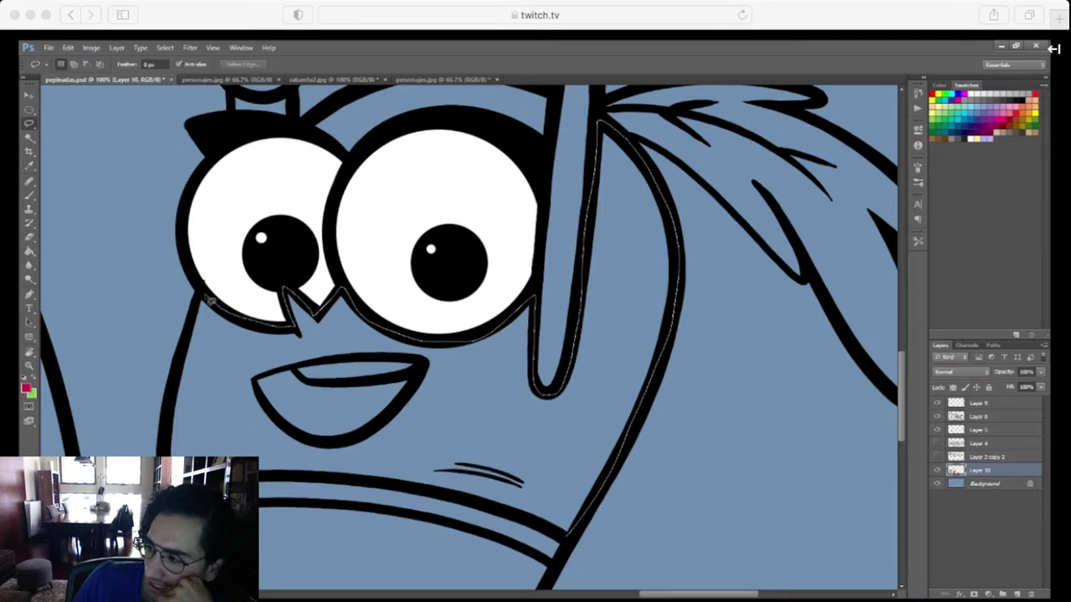
{"action": "left_click_drag", "start_coordinate": [189, 357], "coordinate": [169, 453]}
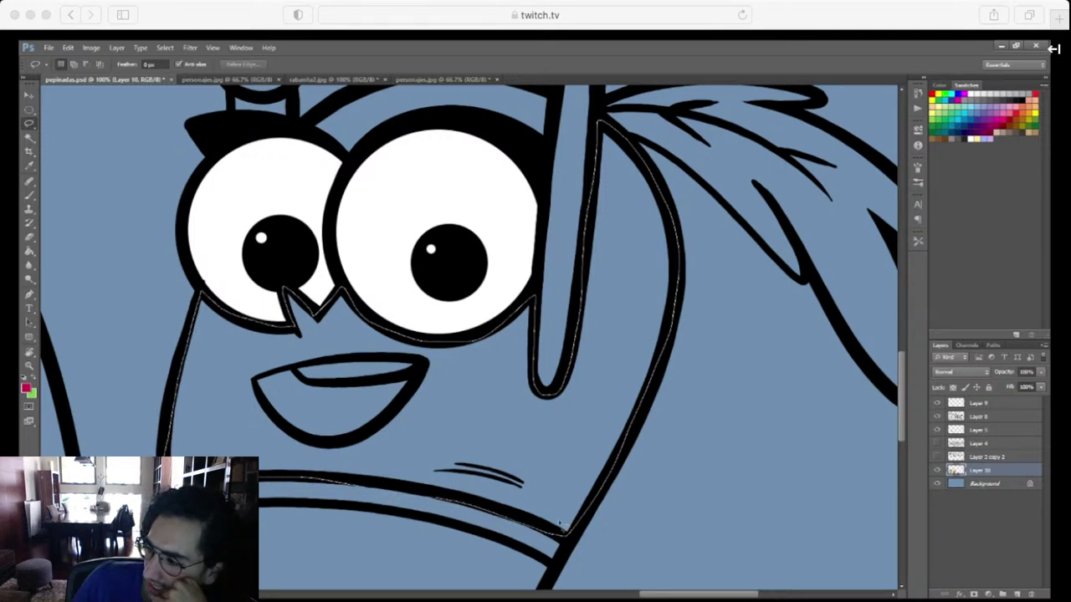
{"action": "left_click_drag", "start_coordinate": [562, 525], "coordinate": [565, 519]}
{"action": "key", "text": "g"}
{"action": "left_click", "coordinate": [561, 494]}
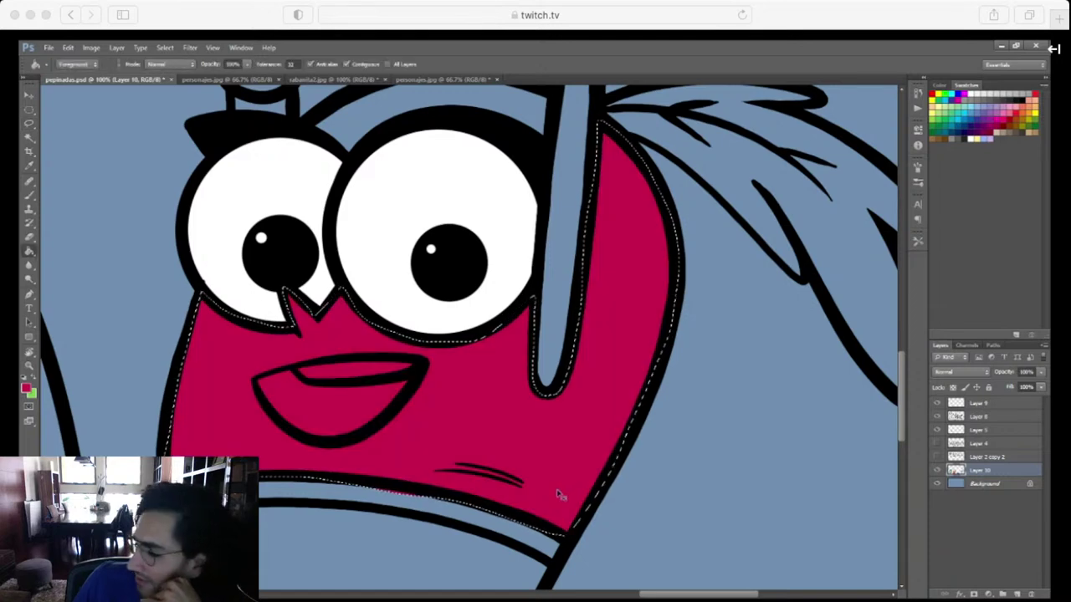
{"action": "key", "text": "ctrl+d"}
Lasso the forehead strip above the fourth character's eyes, fill it with crimson and deselect
{"action": "left_click_drag", "start_coordinate": [586, 418], "coordinate": [621, 527]}
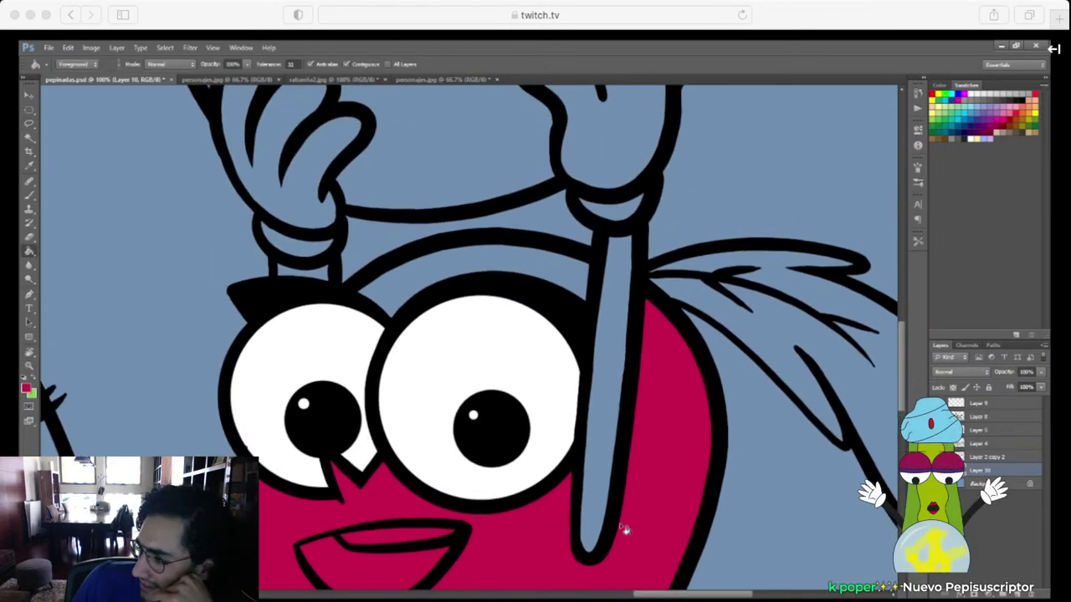
{"action": "key", "text": "l"}
{"action": "mouse_move", "coordinate": [585, 322]}
{"action": "left_mouse_down"}
{"action": "mouse_move", "coordinate": [575, 248]}
{"action": "mouse_move", "coordinate": [454, 244]}
{"action": "mouse_move", "coordinate": [376, 268]}
{"action": "mouse_move", "coordinate": [347, 292]}
{"action": "mouse_move", "coordinate": [393, 333]}
{"action": "mouse_move", "coordinate": [436, 299]}
{"action": "mouse_move", "coordinate": [503, 287]}
{"action": "mouse_move", "coordinate": [563, 305]}
{"action": "mouse_move", "coordinate": [583, 323]}
{"action": "left_mouse_up"}
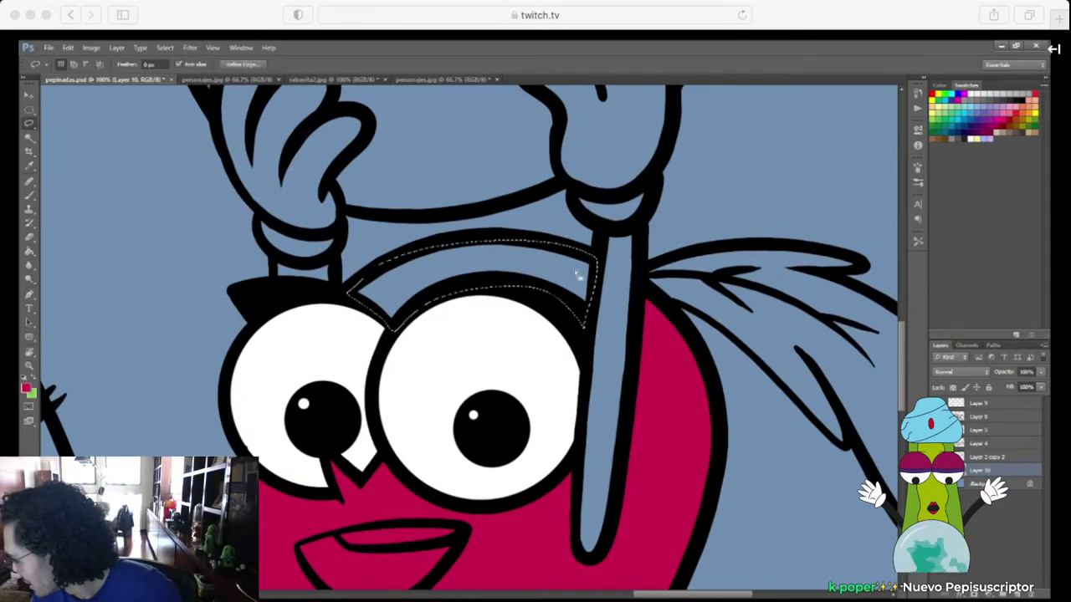
{"action": "key", "text": "g"}
{"action": "left_click", "coordinate": [575, 283]}
{"action": "key", "text": "super+d"}
Swap to light green, lasso the whole leaf on the fourth character's head, fill it and deselect
{"action": "scroll", "coordinate": [622, 462], "scroll_direction": "right", "scroll_amount": 2}
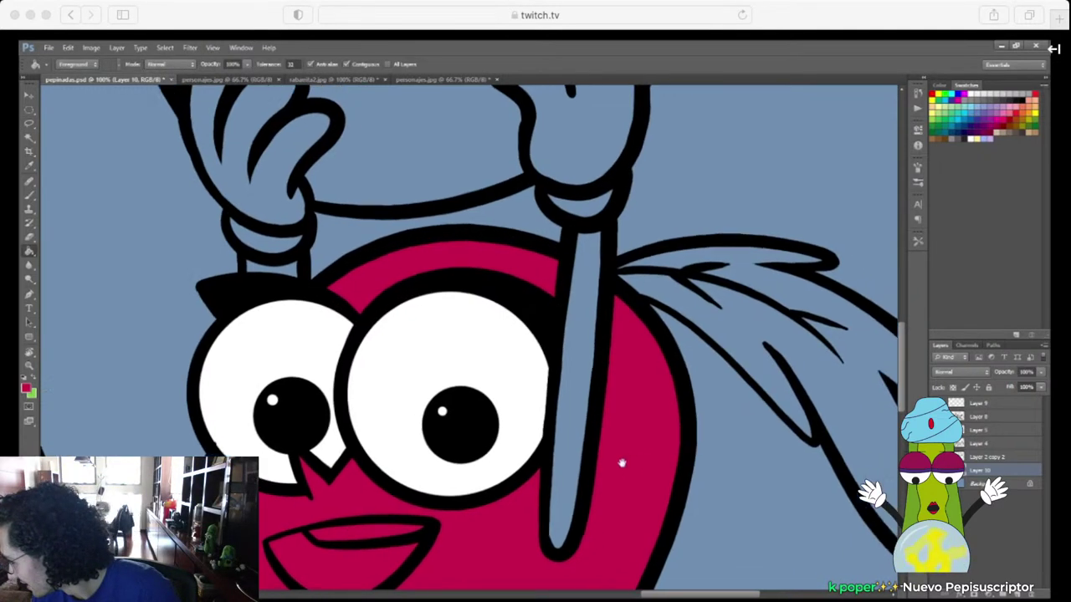
{"action": "scroll", "coordinate": [621, 462], "scroll_direction": "right", "scroll_amount": 3}
{"action": "key", "text": "r"}
{"action": "left_click_drag", "start_coordinate": [645, 466], "coordinate": [530, 358]}
{"action": "key", "text": "ctrl+plus"}
{"action": "left_click_drag", "start_coordinate": [732, 490], "coordinate": [686, 360]}
{"action": "left_click_drag", "start_coordinate": [655, 316], "coordinate": [595, 376]}
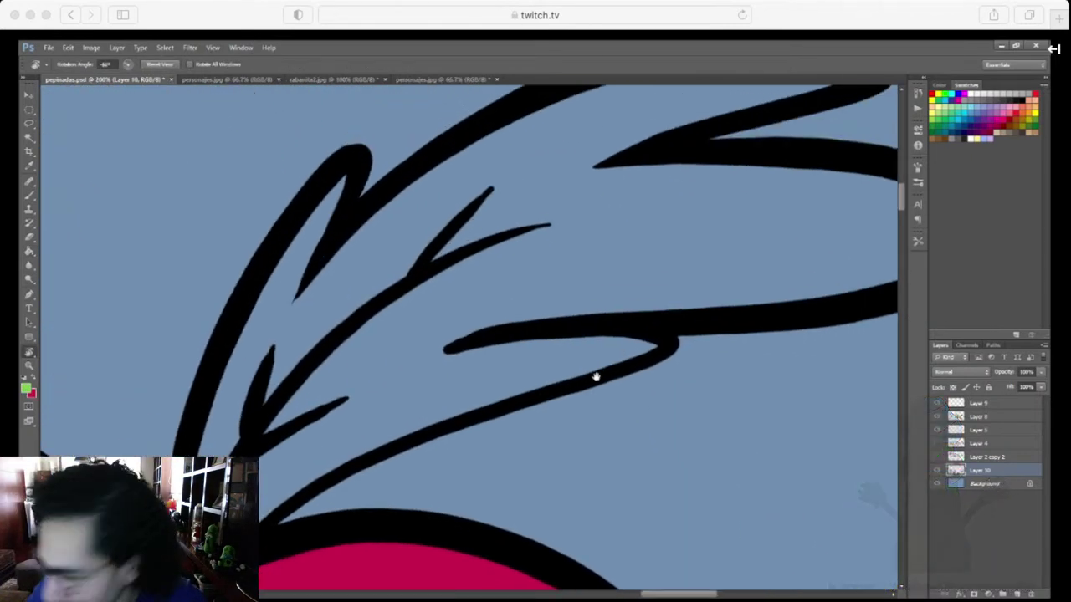
{"action": "key", "text": "ctrl+minus"}
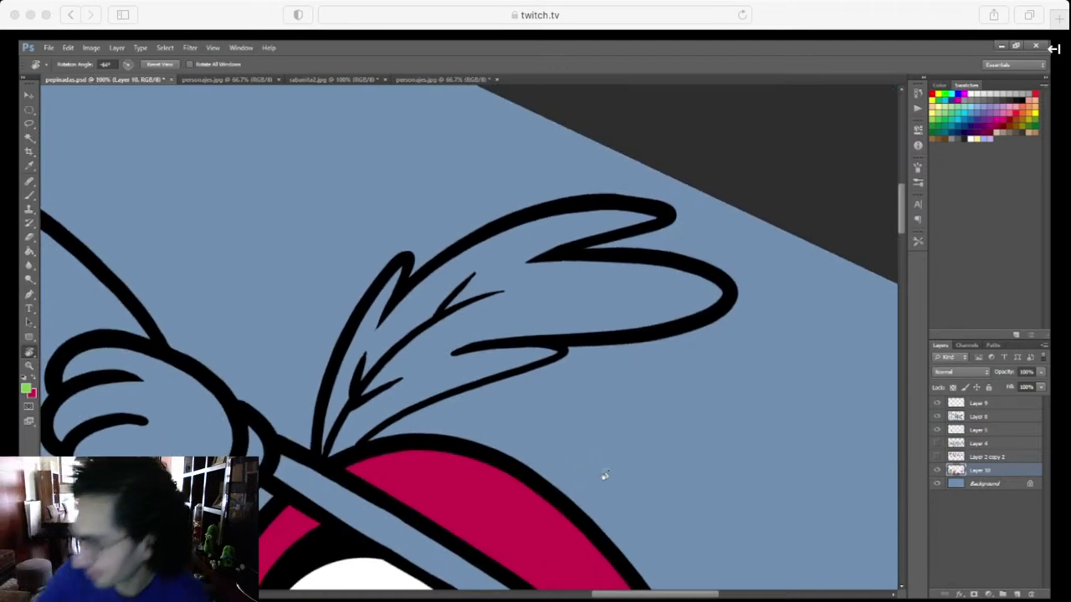
{"action": "key", "text": "l"}
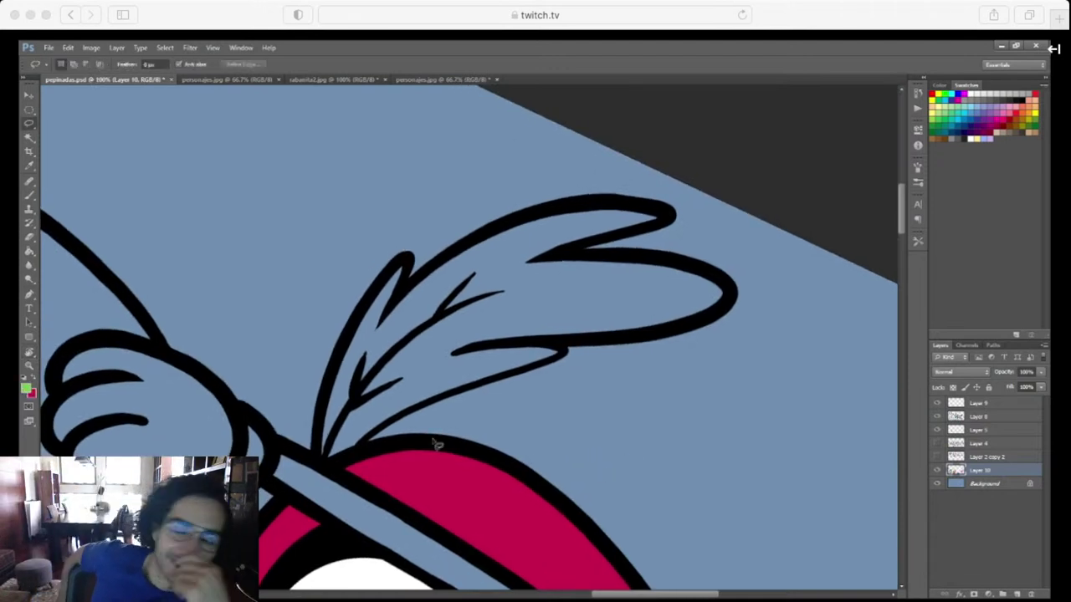
{"action": "mouse_move", "coordinate": [376, 443]}
{"action": "left_mouse_down"}
{"action": "mouse_move", "coordinate": [450, 394]}
{"action": "mouse_move", "coordinate": [567, 357]}
{"action": "mouse_move", "coordinate": [549, 345]}
{"action": "mouse_move", "coordinate": [682, 326]}
{"action": "mouse_move", "coordinate": [720, 309]}
{"action": "mouse_move", "coordinate": [716, 277]}
{"action": "mouse_move", "coordinate": [562, 253]}
{"action": "mouse_move", "coordinate": [659, 226]}
{"action": "mouse_move", "coordinate": [663, 214]}
{"action": "mouse_move", "coordinate": [560, 205]}
{"action": "mouse_move", "coordinate": [480, 233]}
{"action": "mouse_move", "coordinate": [393, 300]}
{"action": "mouse_move", "coordinate": [406, 261]}
{"action": "mouse_move", "coordinate": [368, 302]}
{"action": "mouse_move", "coordinate": [327, 393]}
{"action": "left_mouse_up"}
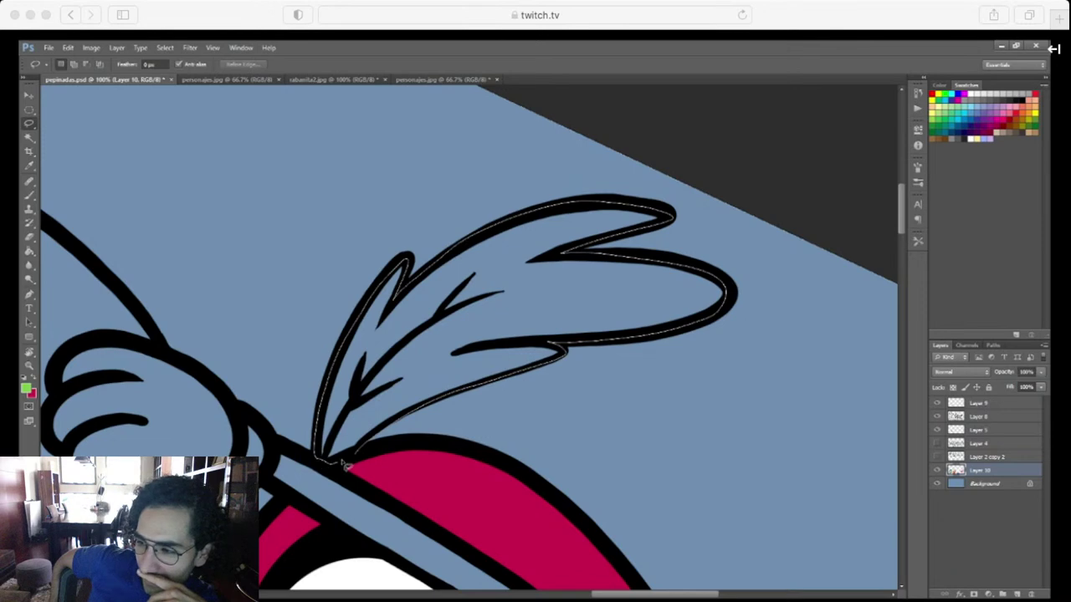
{"action": "left_click_drag", "start_coordinate": [345, 465], "coordinate": [368, 446]}
{"action": "key", "text": "g"}
{"action": "left_click", "coordinate": [375, 441]}
{"action": "key", "text": "ctrl+d"}
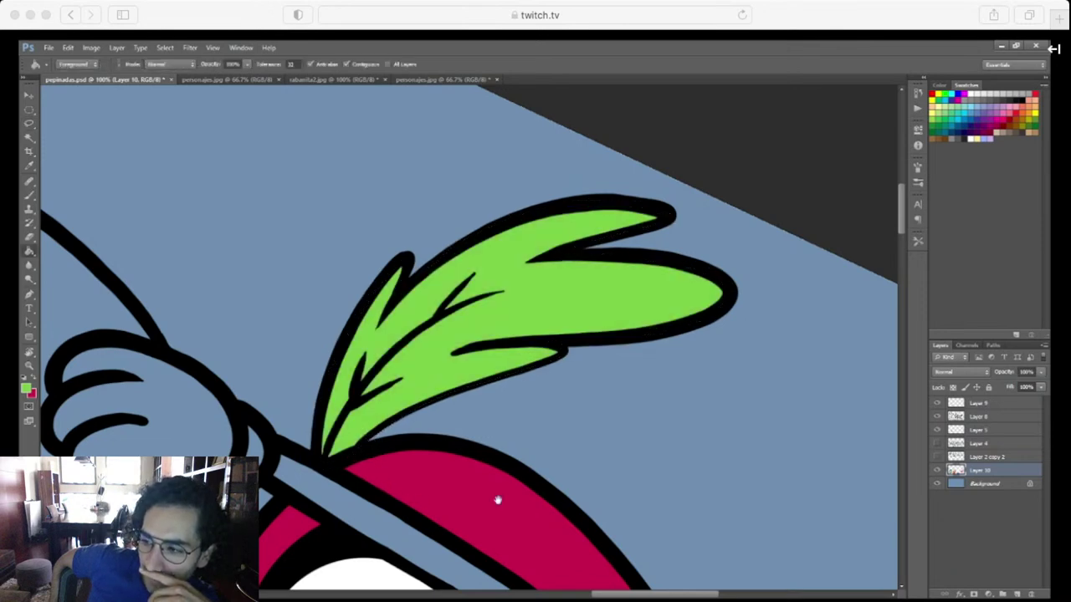
Set the foreground colour to white, lasso the fourth character's glove nearest the leaf including its cuff, fill it and deselect
{"action": "left_click_drag", "start_coordinate": [497, 500], "coordinate": [524, 385]}
{"action": "key", "text": "r"}
{"action": "left_click_drag", "start_coordinate": [592, 406], "coordinate": [502, 526]}
{"action": "left_click_drag", "start_coordinate": [597, 455], "coordinate": [728, 473]}
{"action": "left_click_drag", "start_coordinate": [544, 466], "coordinate": [604, 554]}
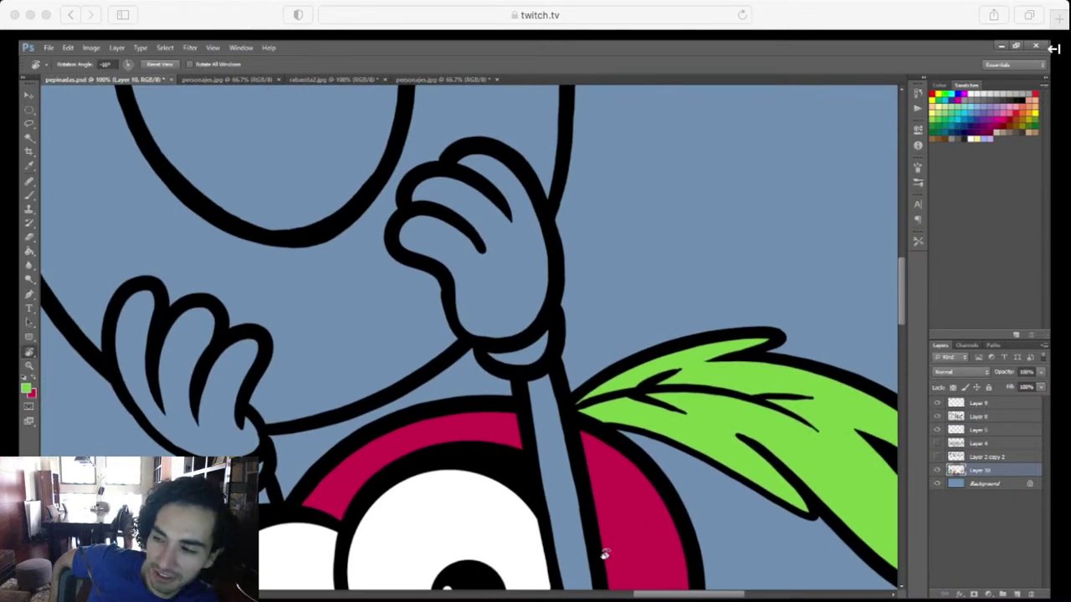
{"action": "left_click_drag", "start_coordinate": [572, 500], "coordinate": [625, 516]}
{"action": "key", "text": "l"}
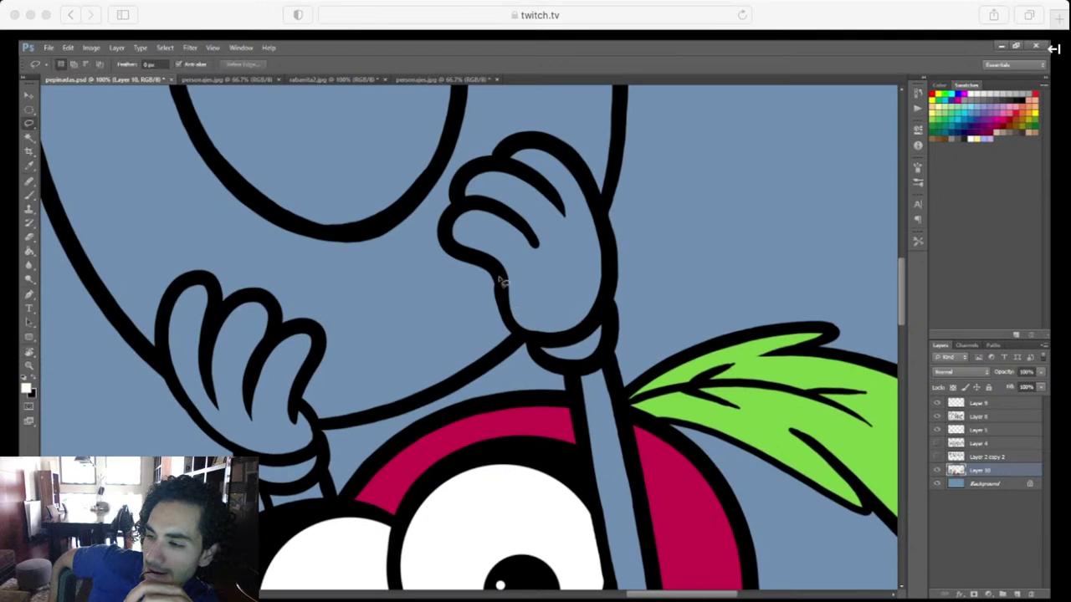
{"action": "mouse_move", "coordinate": [539, 357]}
{"action": "left_mouse_down"}
{"action": "mouse_move", "coordinate": [603, 356]}
{"action": "mouse_move", "coordinate": [607, 227]}
{"action": "mouse_move", "coordinate": [586, 172]}
{"action": "left_mouse_up"}
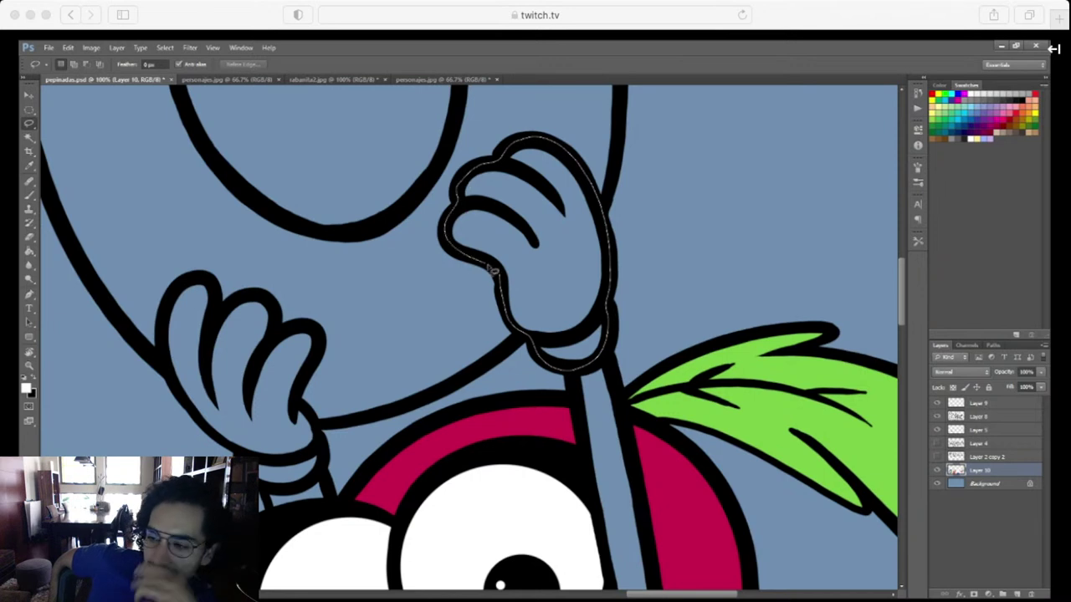
{"action": "key", "text": "g"}
{"action": "left_click", "coordinate": [549, 276]}
{"action": "key", "text": "ctrl+d"}
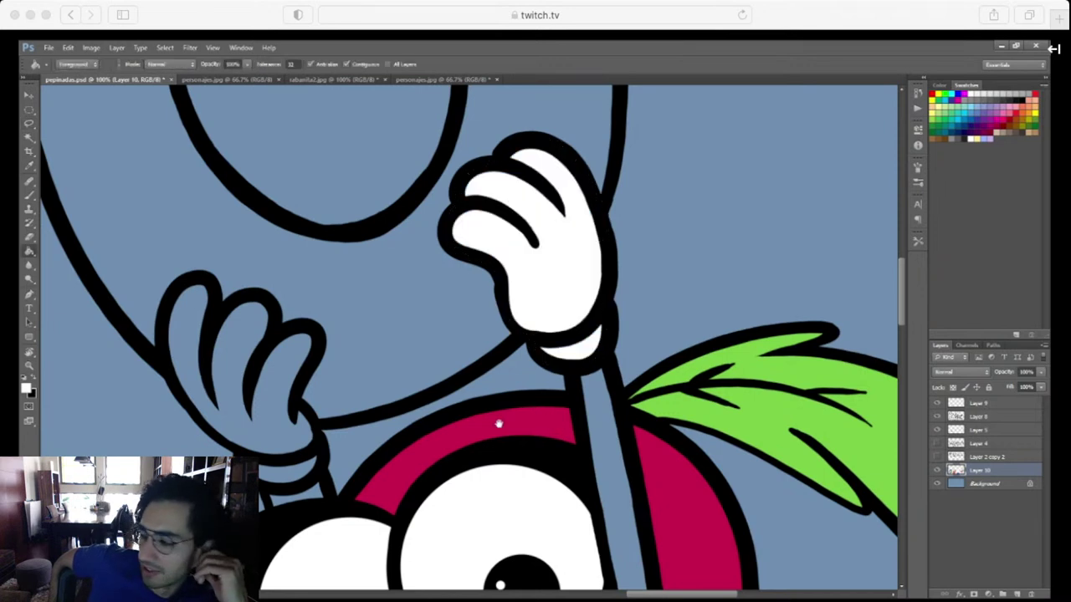
Lasso the fourth character's other glove with its cuff, fill it with white and deselect
{"action": "left_click_drag", "start_coordinate": [498, 425], "coordinate": [681, 387]}
{"action": "key", "text": "l"}
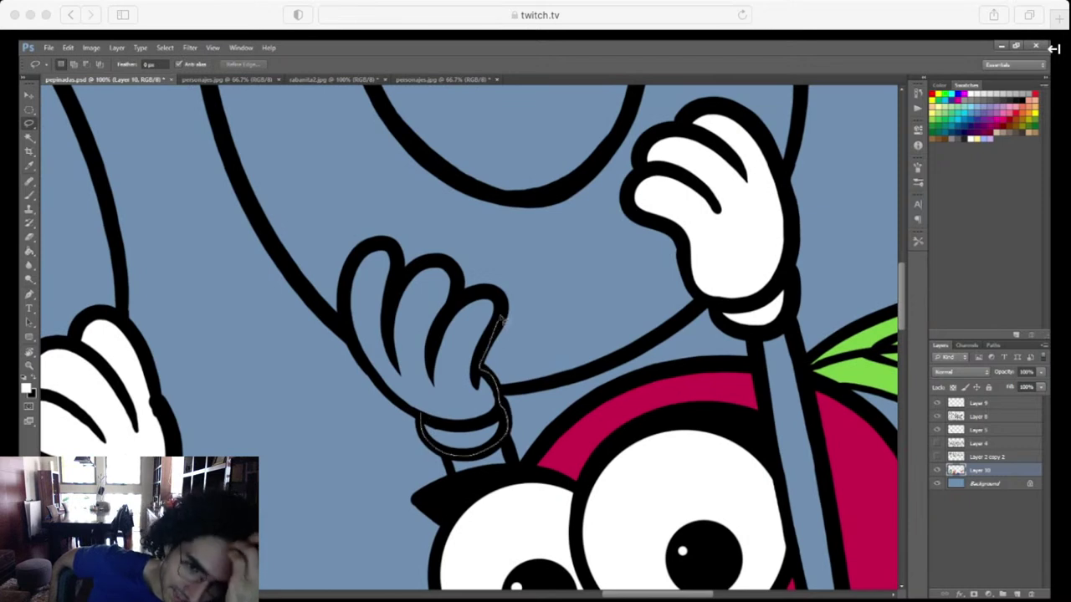
{"action": "mouse_move", "coordinate": [466, 302]}
{"action": "left_mouse_down"}
{"action": "mouse_move", "coordinate": [449, 264]}
{"action": "mouse_move", "coordinate": [402, 282]}
{"action": "left_mouse_up"}
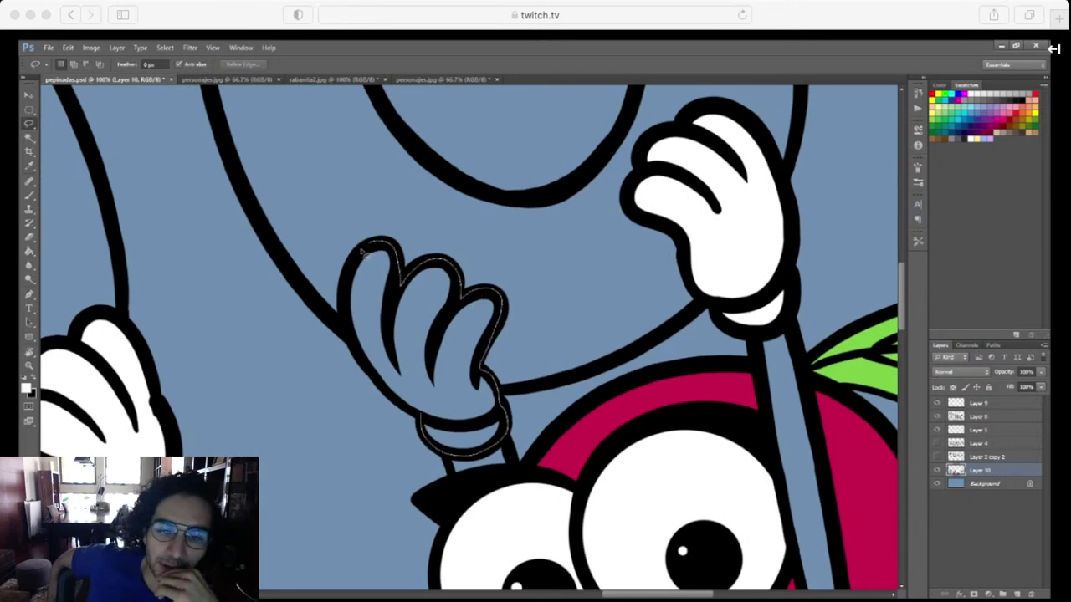
{"action": "left_click_drag", "start_coordinate": [407, 410], "coordinate": [416, 418]}
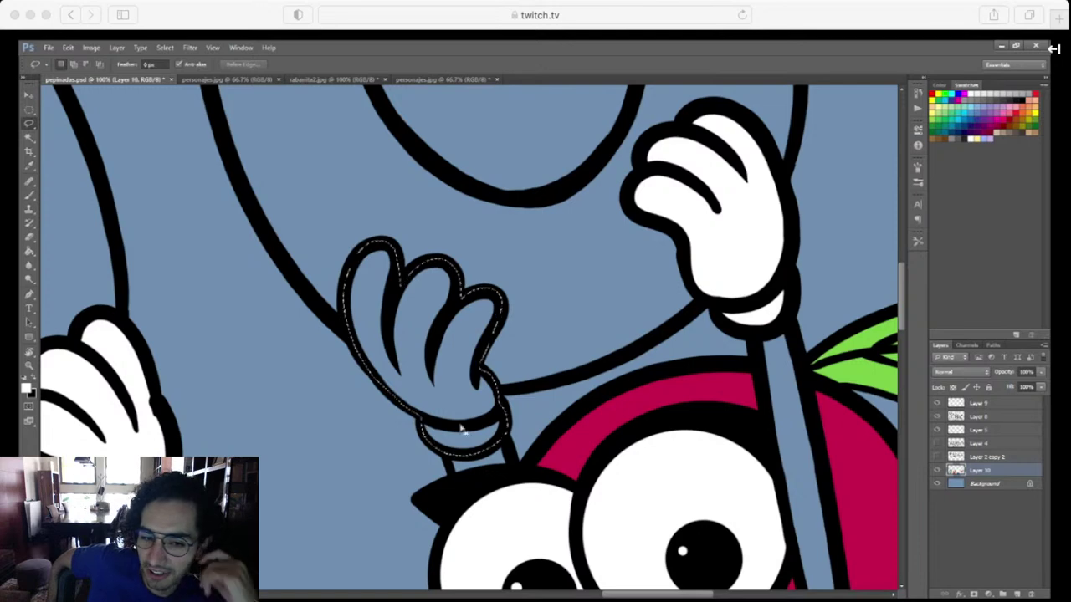
{"action": "key", "text": "g"}
{"action": "left_click", "coordinate": [465, 441]}
{"action": "key", "text": "ctrl+d"}
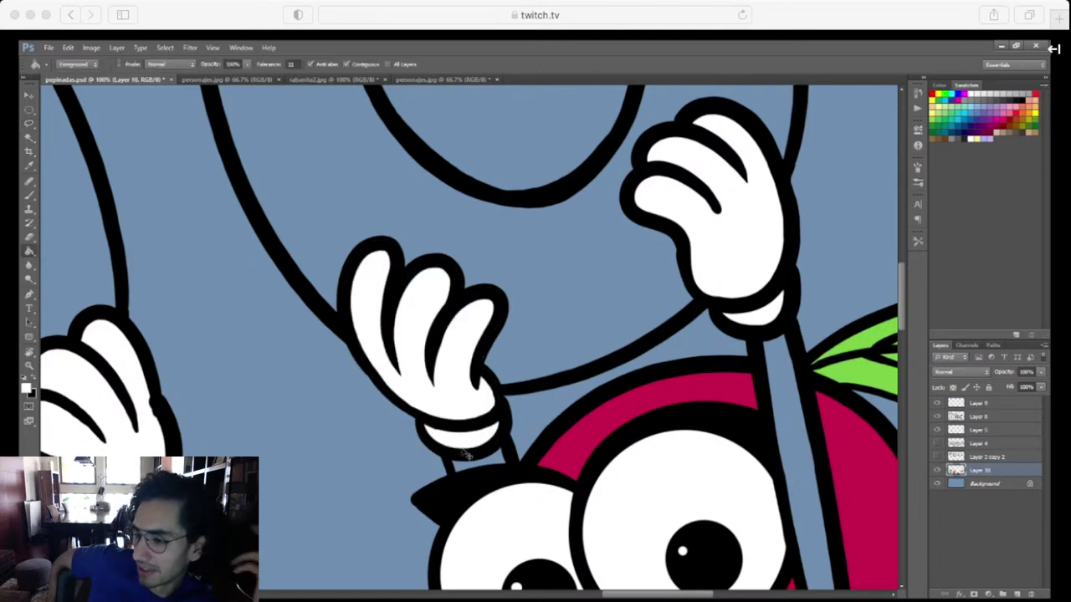
{"action": "key", "text": "ctrl+minus"}
{"action": "key", "text": "ctrl+minus"}
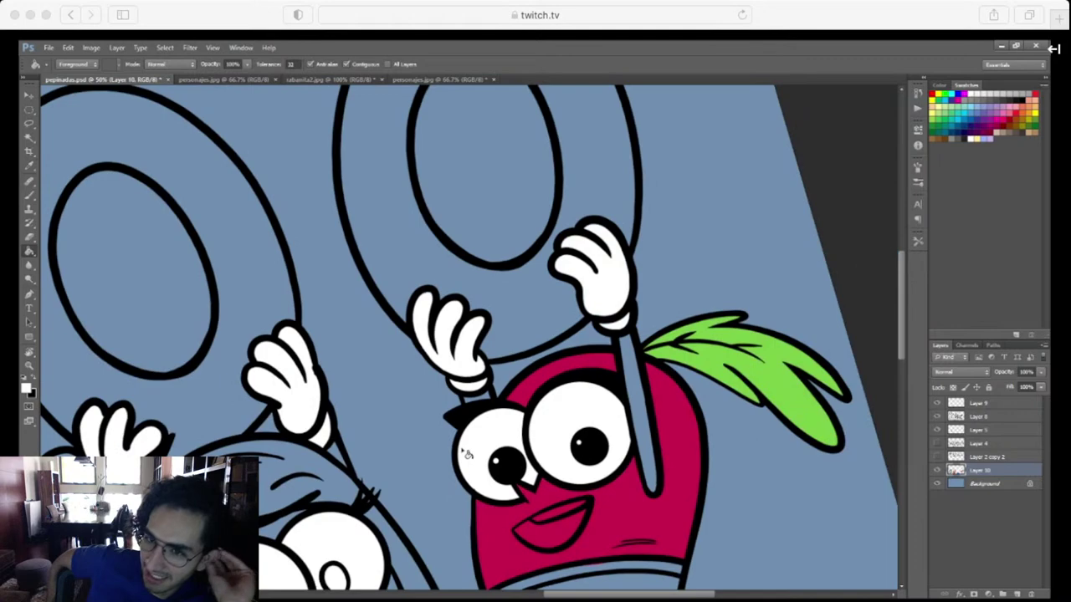
Lasso the upper teeth in the fourth character's mouth, fill them with white and deselect
{"action": "key", "text": "ctrl+minus"}
{"action": "left_click_drag", "start_coordinate": [579, 499], "coordinate": [637, 442]}
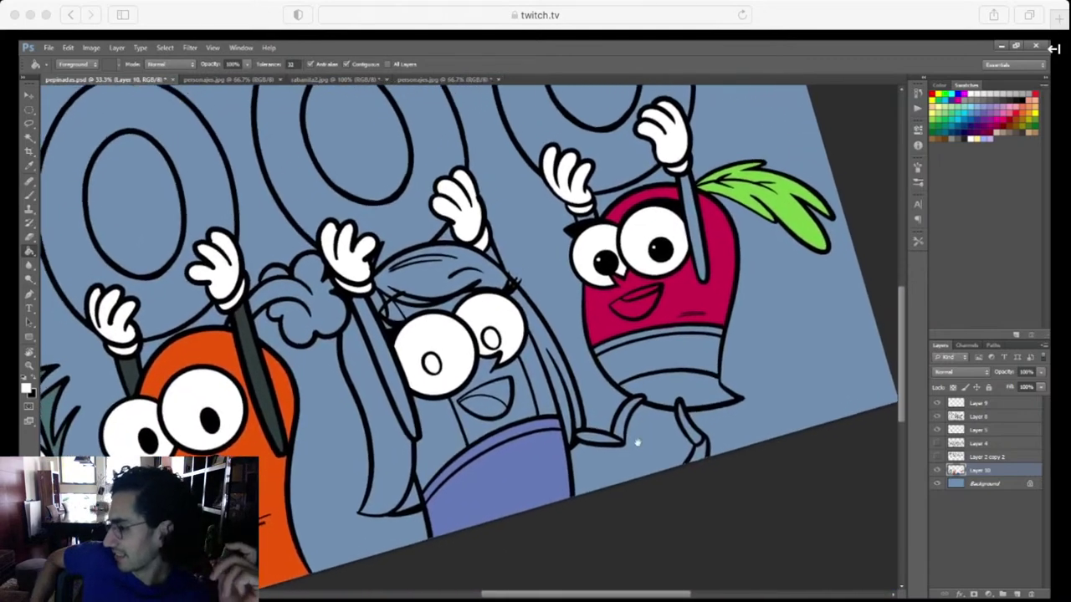
{"action": "left_click_drag", "start_coordinate": [709, 339], "coordinate": [630, 402]}
{"action": "key", "text": "z"}
{"action": "left_click", "coordinate": [579, 321]}
{"action": "left_click", "coordinate": [579, 321]}
{"action": "left_click", "coordinate": [579, 322]}
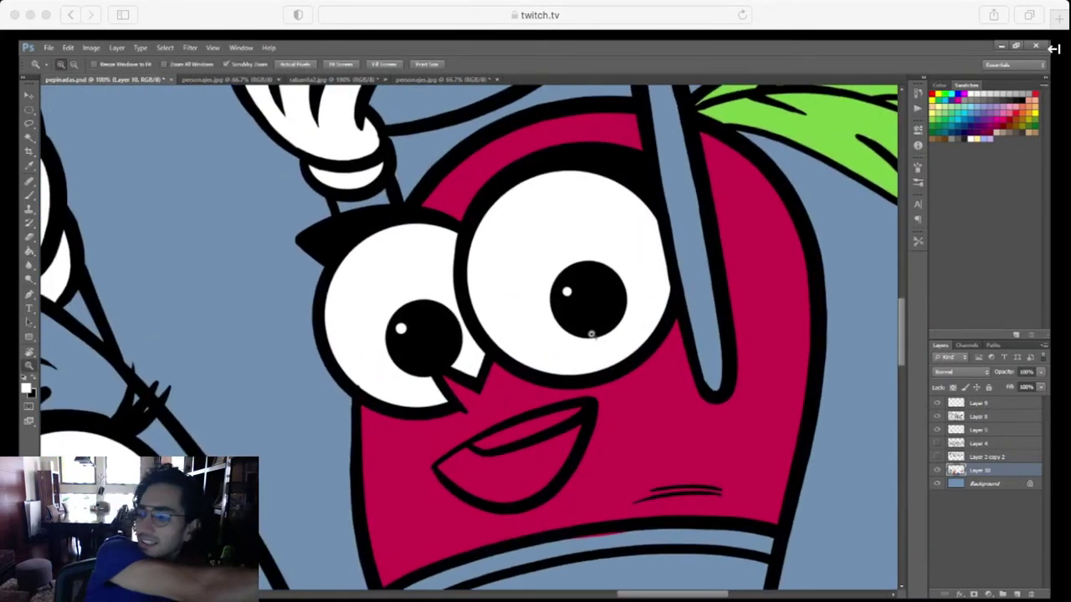
{"action": "scroll", "coordinate": [581, 410], "scroll_direction": "down", "scroll_amount": 1}
{"action": "key", "text": "l"}
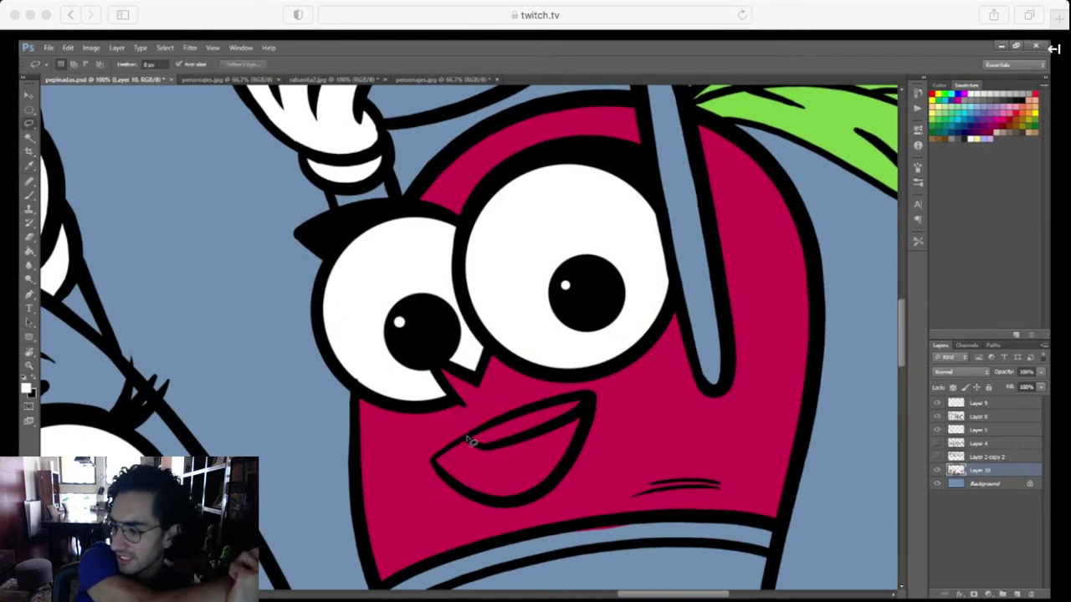
{"action": "mouse_move", "coordinate": [478, 450]}
{"action": "left_mouse_down"}
{"action": "mouse_move", "coordinate": [587, 412]}
{"action": "mouse_move", "coordinate": [589, 401]}
{"action": "mouse_move", "coordinate": [493, 439]}
{"action": "left_mouse_up"}
{"action": "key", "text": "g"}
{"action": "left_click", "coordinate": [507, 442]}
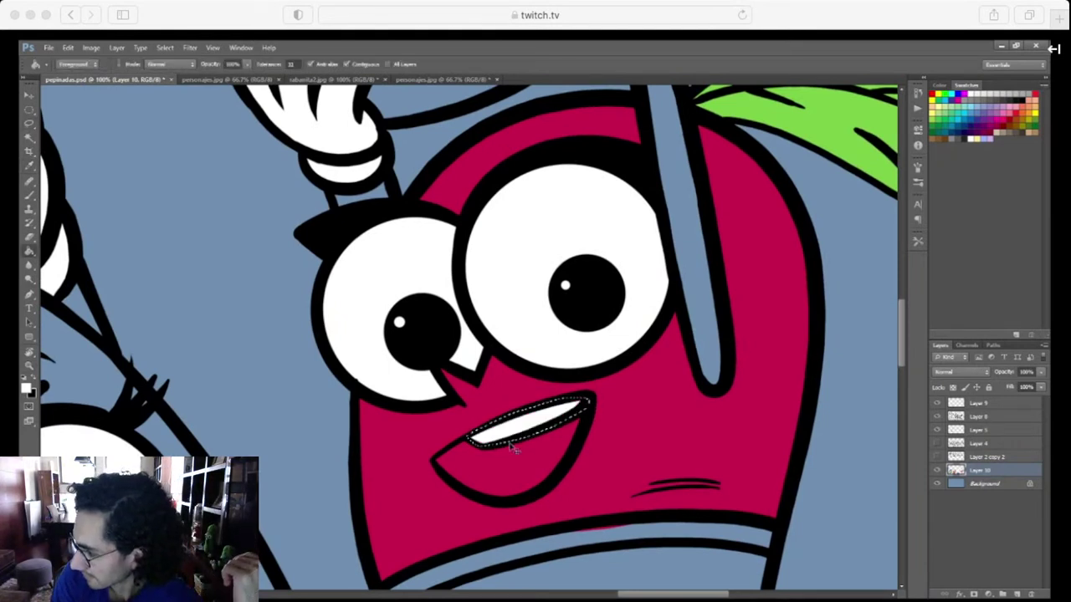
{"action": "key", "text": "ctrl+d"}
Sample the dark grey-green inside the orange character's mouth as the foreground colour
{"action": "left_click_drag", "start_coordinate": [465, 517], "coordinate": [520, 502]}
{"action": "key", "text": "ctrl+minus"}
{"action": "key", "text": "ctrl+minus"}
{"action": "key", "text": "ctrl+minus"}
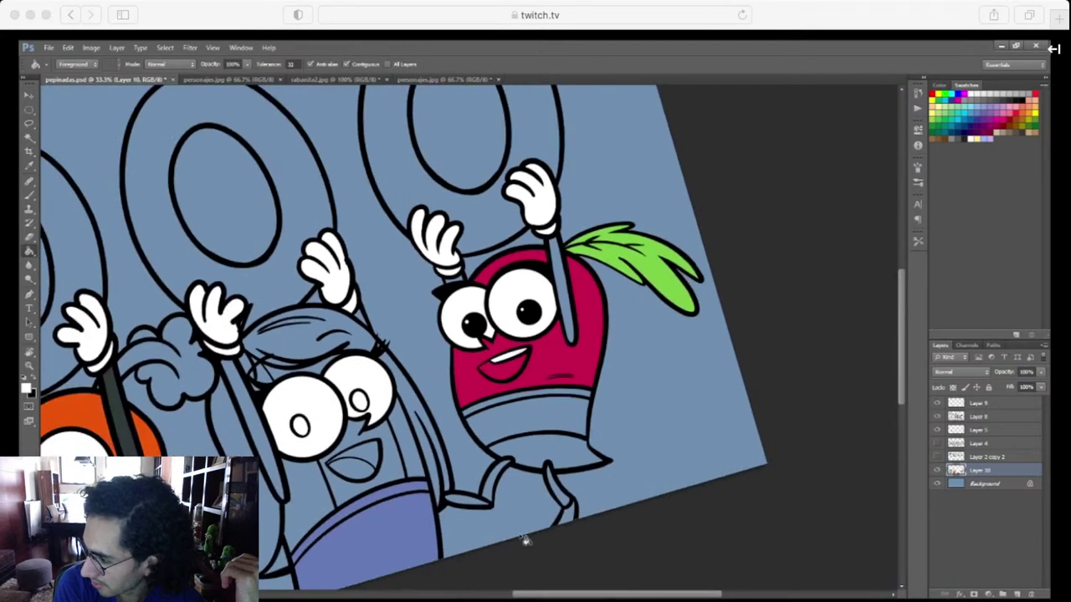
{"action": "left_click_drag", "start_coordinate": [525, 540], "coordinate": [650, 456]}
{"action": "key", "text": "i"}
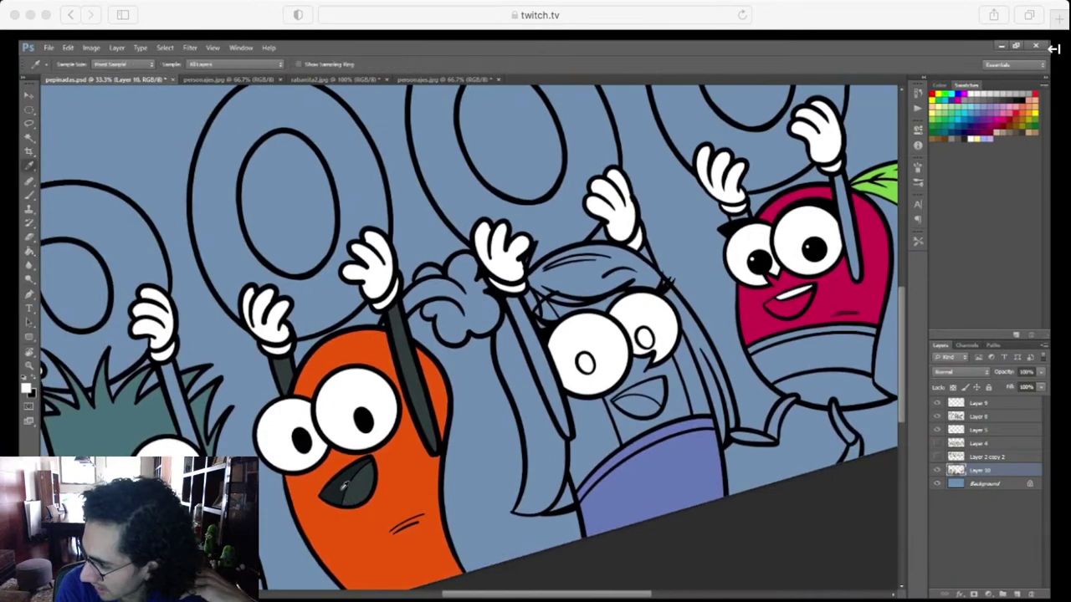
Lasso the fourth character's mouth interior below the teeth, fill it with the dark grey-green and deselect
{"action": "scroll", "coordinate": [497, 489], "scroll_direction": "right", "scroll_amount": 6}
{"action": "scroll", "coordinate": [497, 489], "scroll_direction": "up", "scroll_amount": 2}
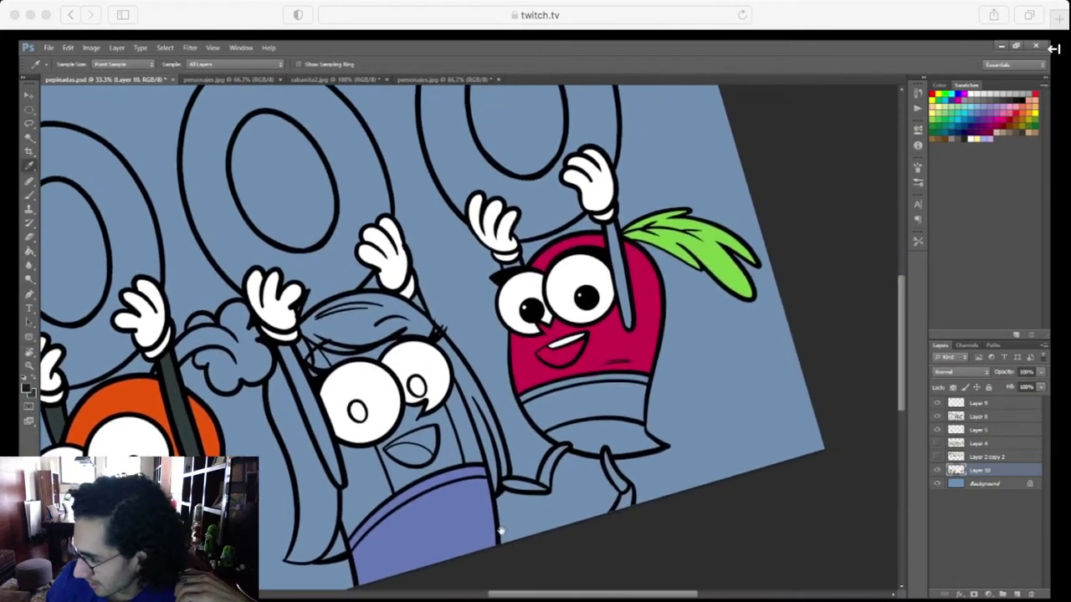
{"action": "scroll", "coordinate": [549, 513], "scroll_direction": "up", "scroll_amount": 6}
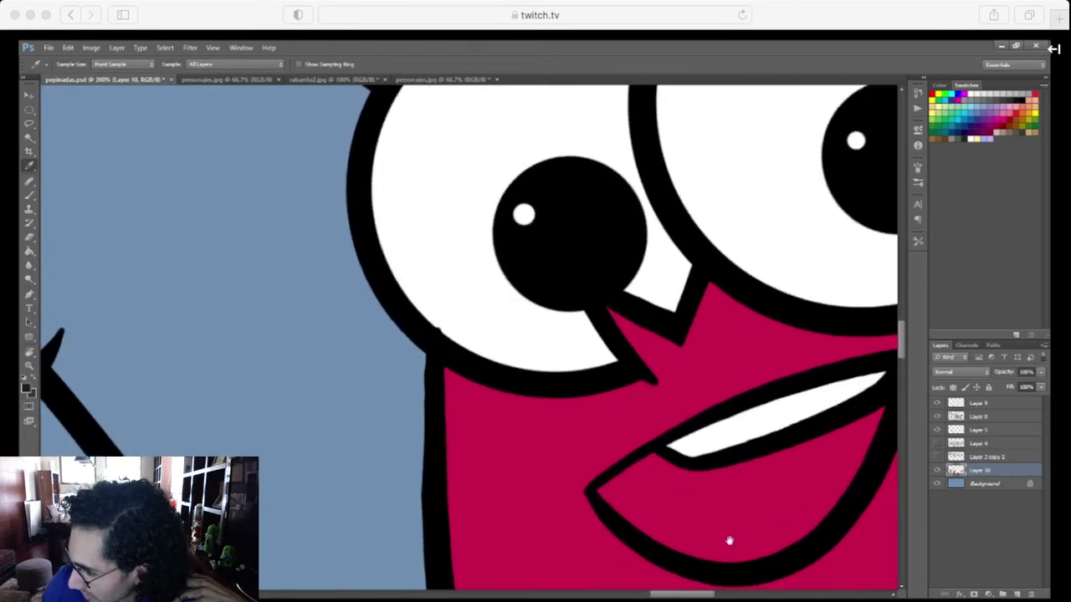
{"action": "left_click_drag", "start_coordinate": [730, 541], "coordinate": [513, 511]}
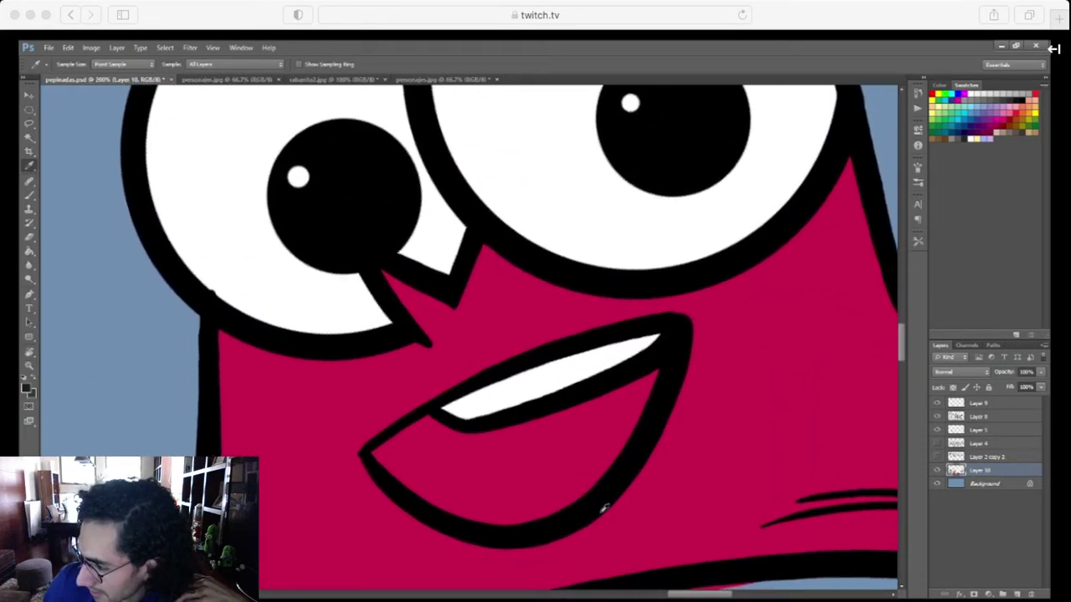
{"action": "key", "text": "l"}
{"action": "mouse_move", "coordinate": [569, 524]}
{"action": "left_mouse_down"}
{"action": "mouse_move", "coordinate": [667, 382]}
{"action": "mouse_move", "coordinate": [668, 359]}
{"action": "mouse_move", "coordinate": [565, 407]}
{"action": "mouse_move", "coordinate": [458, 430]}
{"action": "left_mouse_up"}
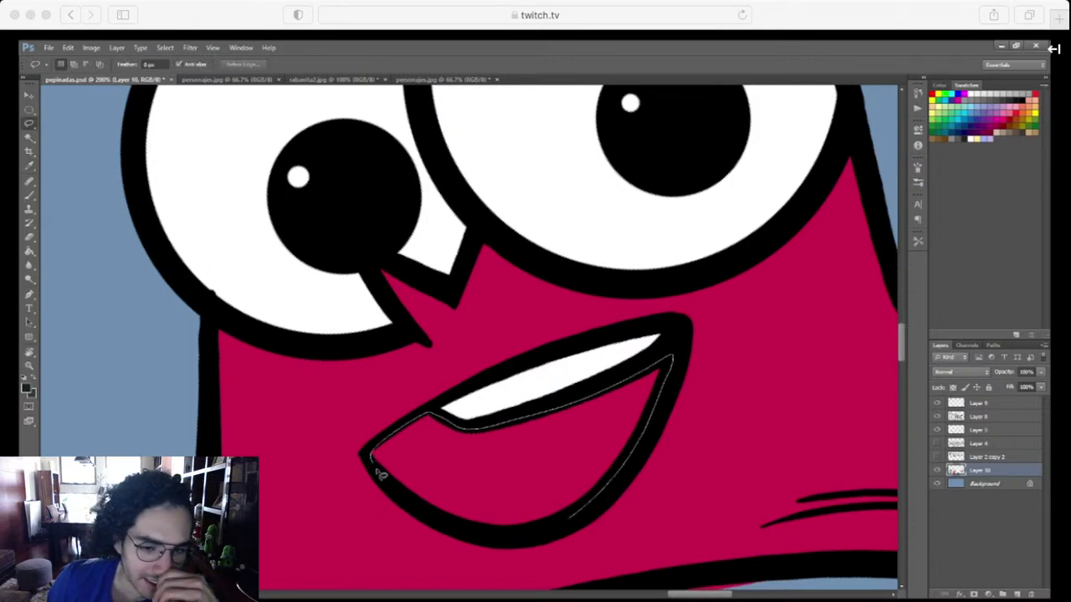
{"action": "mouse_move", "coordinate": [379, 472]}
{"action": "left_mouse_down"}
{"action": "mouse_move", "coordinate": [503, 535]}
{"action": "mouse_move", "coordinate": [571, 526]}
{"action": "left_mouse_up"}
{"action": "key", "text": "g"}
{"action": "left_click", "coordinate": [533, 502]}
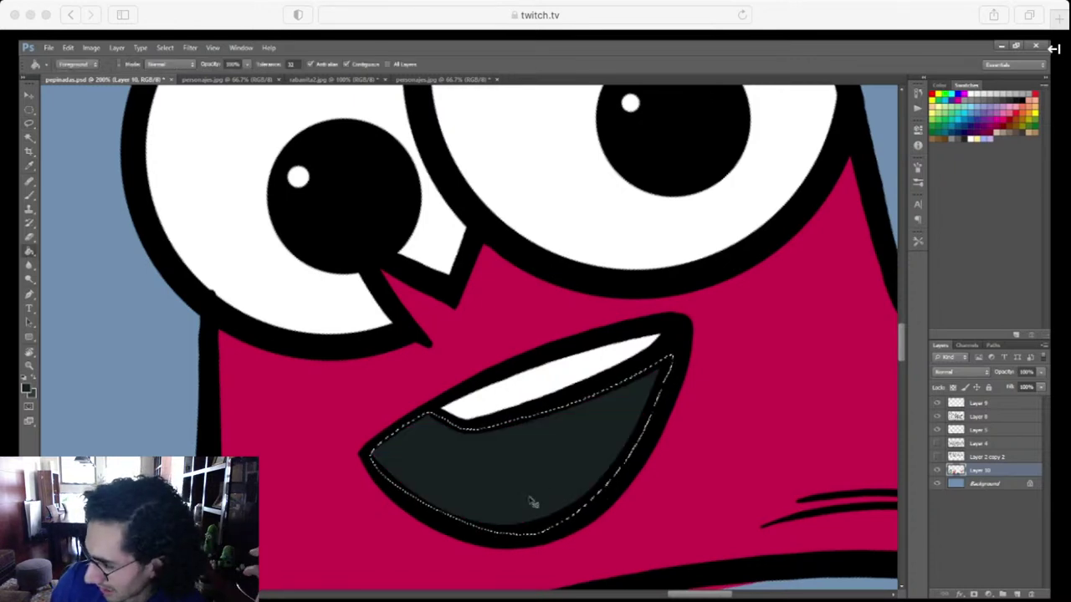
{"action": "key", "text": "ctrl+d"}
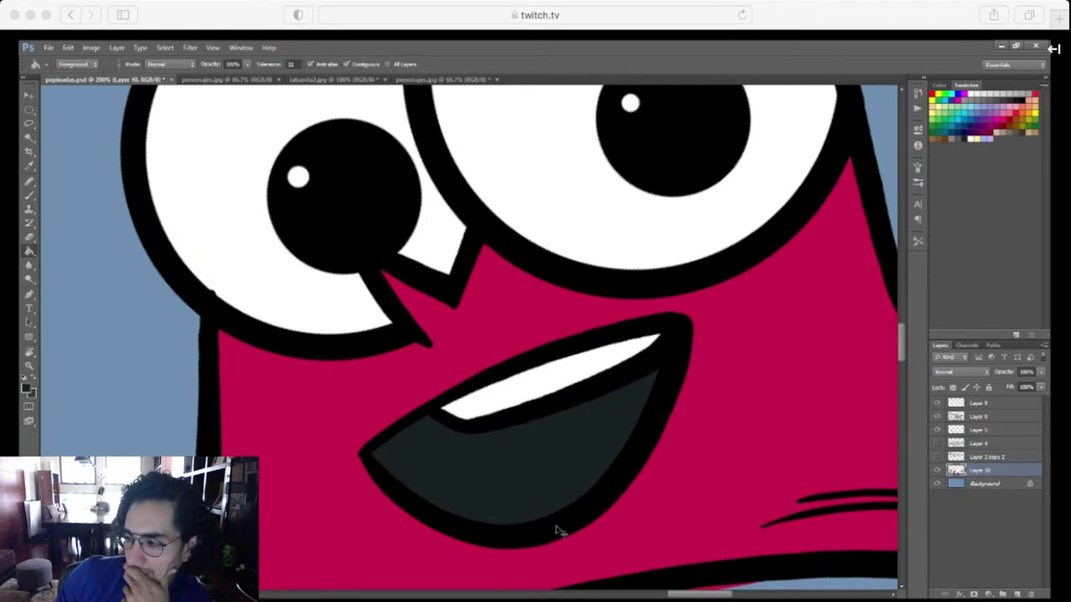
Pick up the dark grey of the orange character's arm as the foreground colour and check the personajes.jpg character line-up
{"action": "key", "text": "ctrl+minus"}
{"action": "key", "text": "ctrl+minus"}
{"action": "key", "text": "ctrl+minus"}
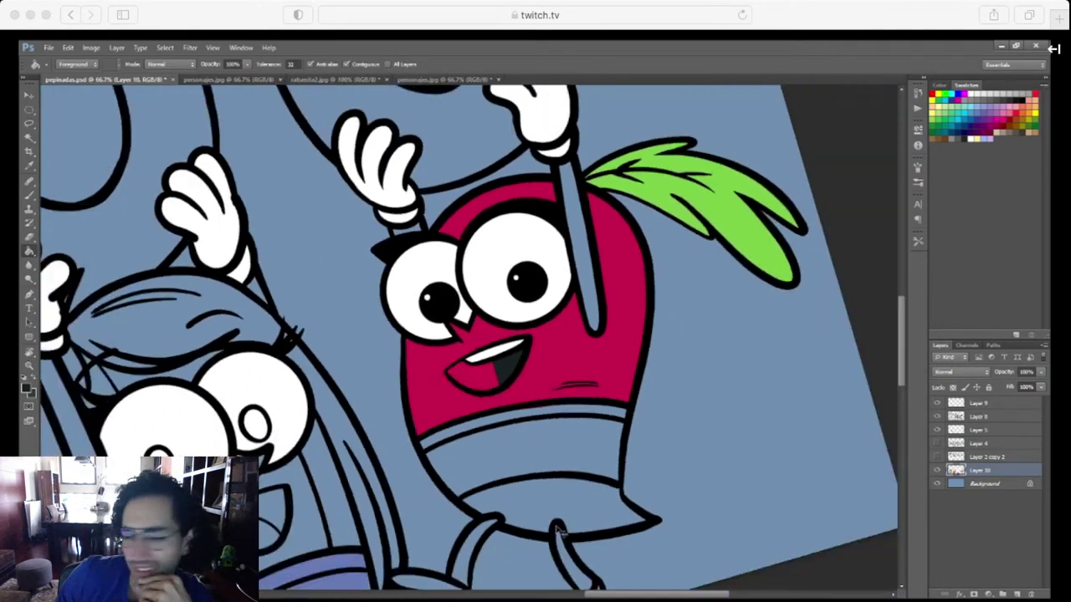
{"action": "key", "text": "ctrl+minus"}
{"action": "left_click_drag", "start_coordinate": [609, 510], "coordinate": [684, 528]}
{"action": "key", "text": "r"}
{"action": "left_click_drag", "start_coordinate": [478, 450], "coordinate": [688, 508]}
{"action": "left_click_drag", "start_coordinate": [639, 480], "coordinate": [719, 511]}
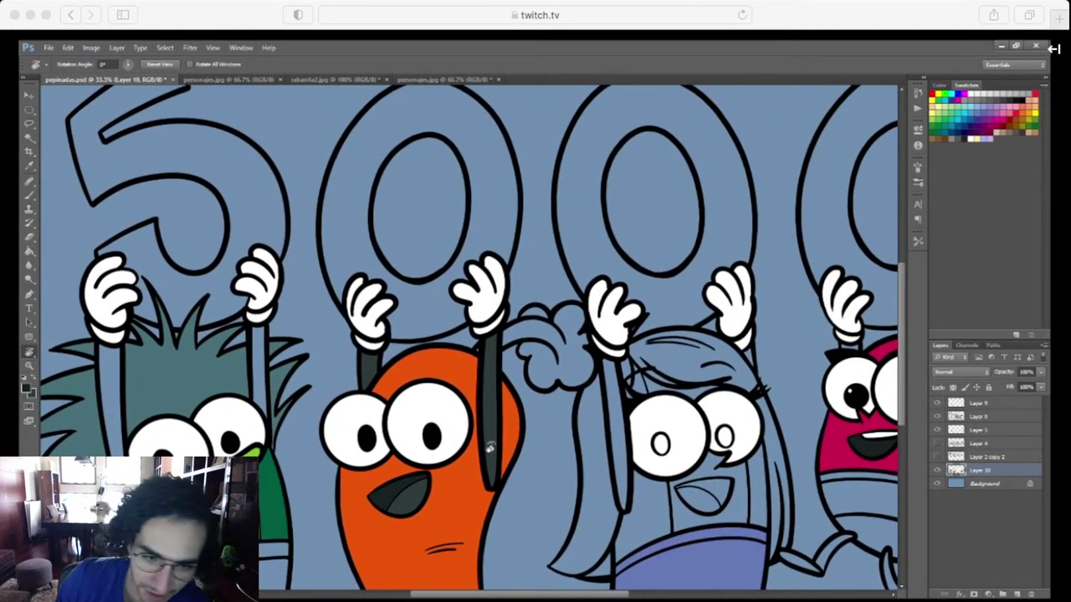
{"action": "key", "text": "i"}
{"action": "left_click", "coordinate": [432, 79]}
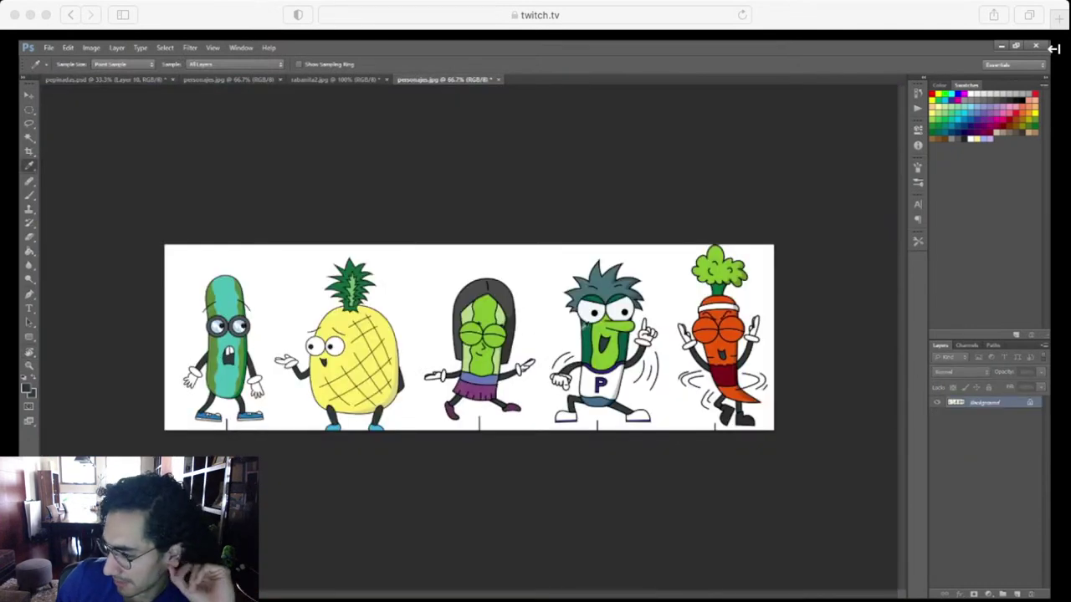
{"action": "key", "text": "b"}
{"action": "left_click", "coordinate": [108, 80]}
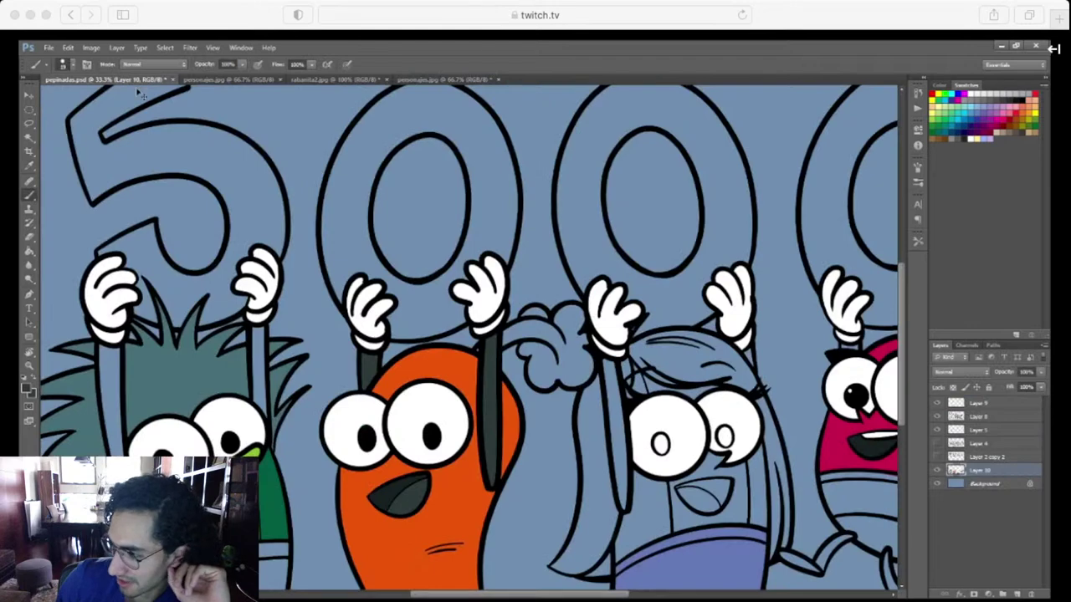
Lasso the spiky-haired first character's arm nearest the orange character, from cuff to eye, and fill it with dark grey
{"action": "key", "text": "ctrl+plus"}
{"action": "key", "text": "ctrl+plus"}
{"action": "left_click_drag", "start_coordinate": [415, 475], "coordinate": [739, 418]}
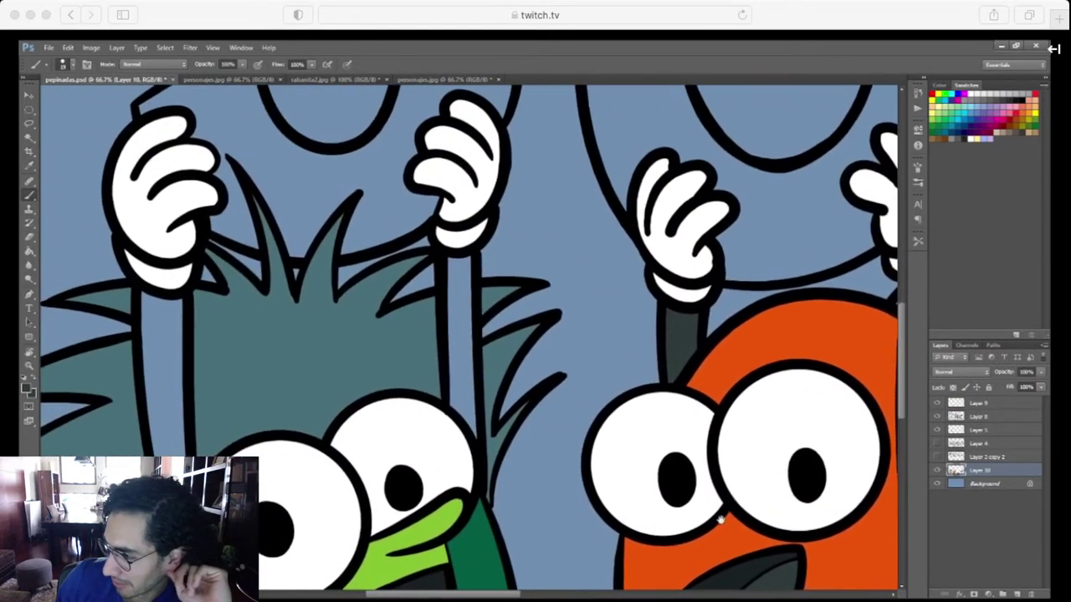
{"action": "scroll", "coordinate": [719, 520], "scroll_direction": "left", "scroll_amount": 2}
{"action": "key", "text": "ctrl+plus"}
{"action": "key", "text": "l"}
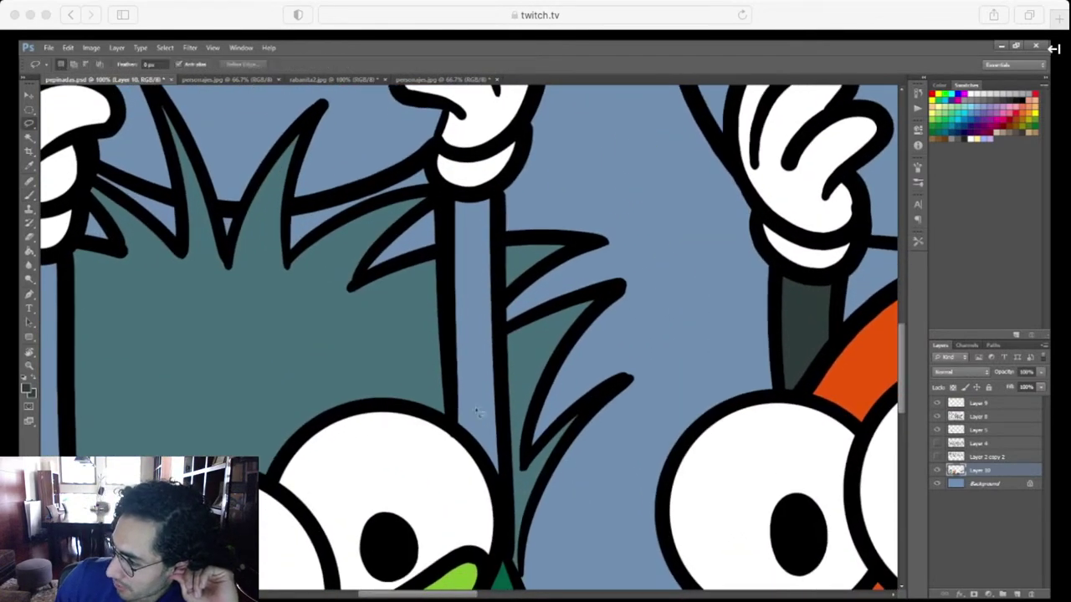
{"action": "mouse_move", "coordinate": [496, 472]}
{"action": "left_mouse_down"}
{"action": "mouse_move", "coordinate": [507, 410]}
{"action": "mouse_move", "coordinate": [497, 245]}
{"action": "left_mouse_up"}
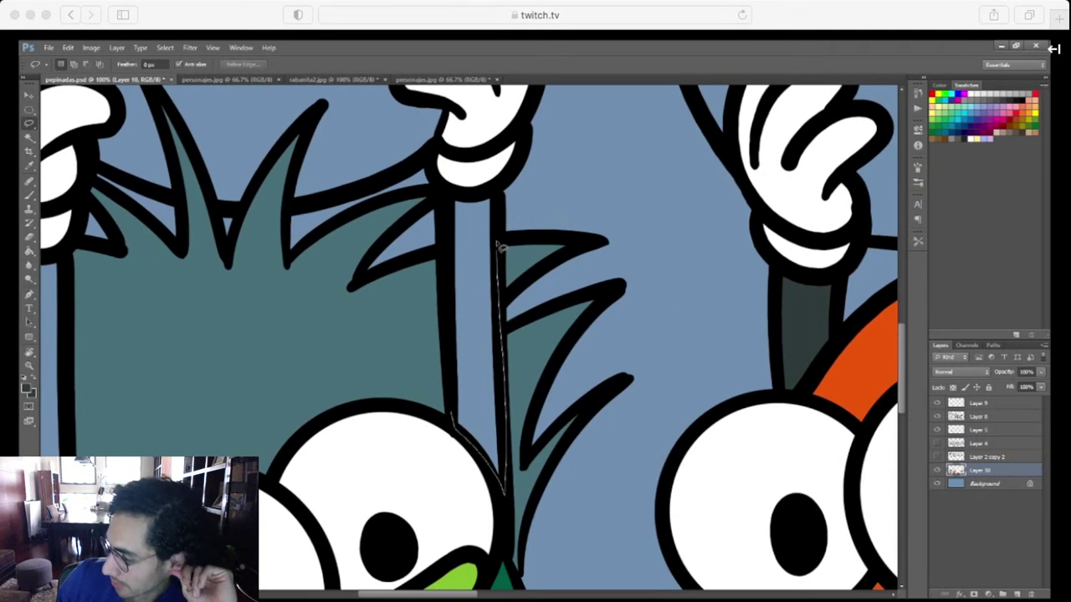
{"action": "left_click_drag", "start_coordinate": [449, 214], "coordinate": [443, 329]}
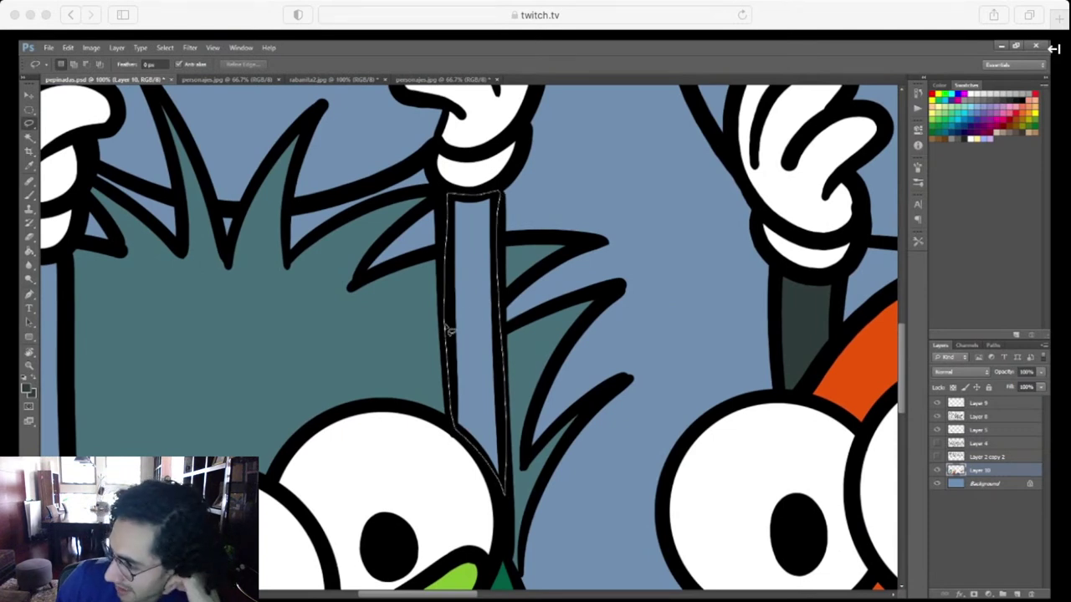
{"action": "key", "text": "g"}
{"action": "left_click", "coordinate": [487, 335]}
Lasso the first character's outer arm from the cuff down to its pointed end, fill it with dark grey and deselect
{"action": "left_click_drag", "start_coordinate": [431, 425], "coordinate": [743, 325]}
{"action": "key", "text": "ctrl+minus"}
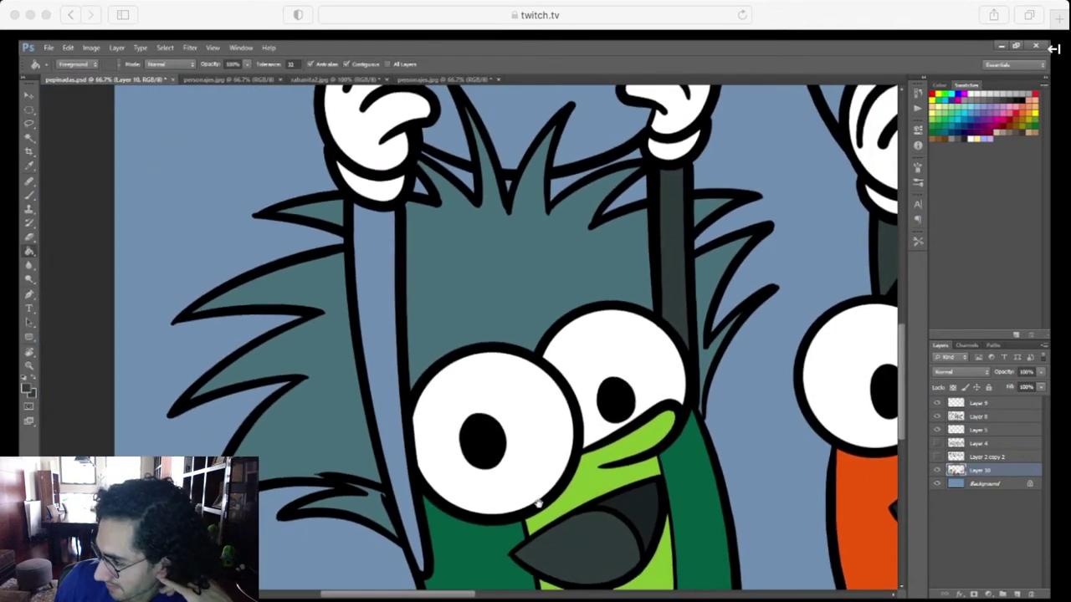
{"action": "key", "text": "l"}
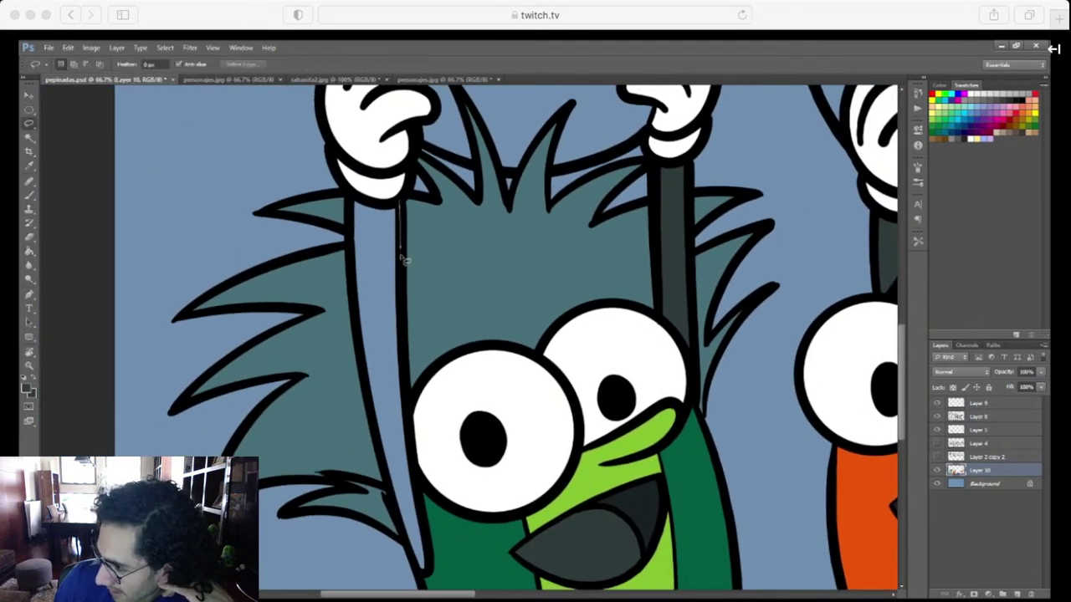
{"action": "left_click_drag", "start_coordinate": [406, 334], "coordinate": [412, 422]}
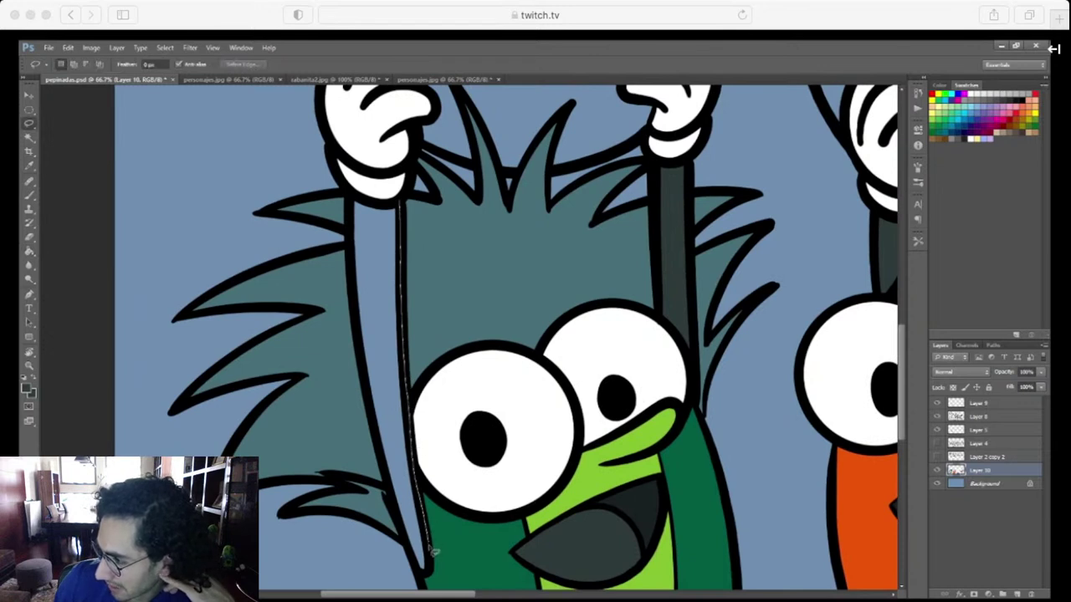
{"action": "left_click_drag", "start_coordinate": [385, 473], "coordinate": [357, 282]}
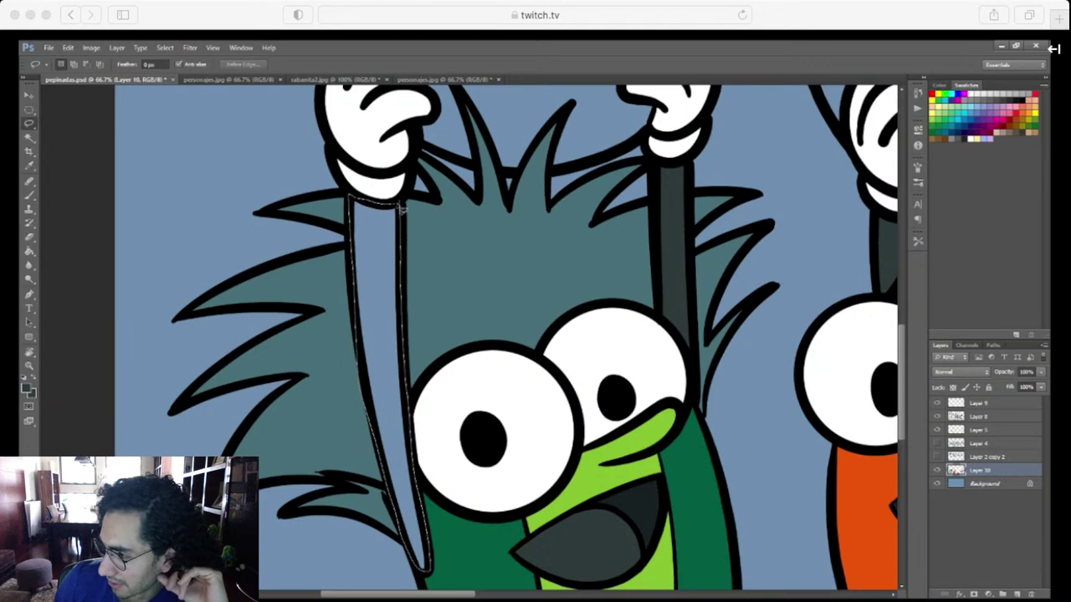
{"action": "left_click_drag", "start_coordinate": [400, 210], "coordinate": [394, 292]}
{"action": "key", "text": "g"}
{"action": "left_click", "coordinate": [394, 293]}
{"action": "key", "text": "ctrl+d"}
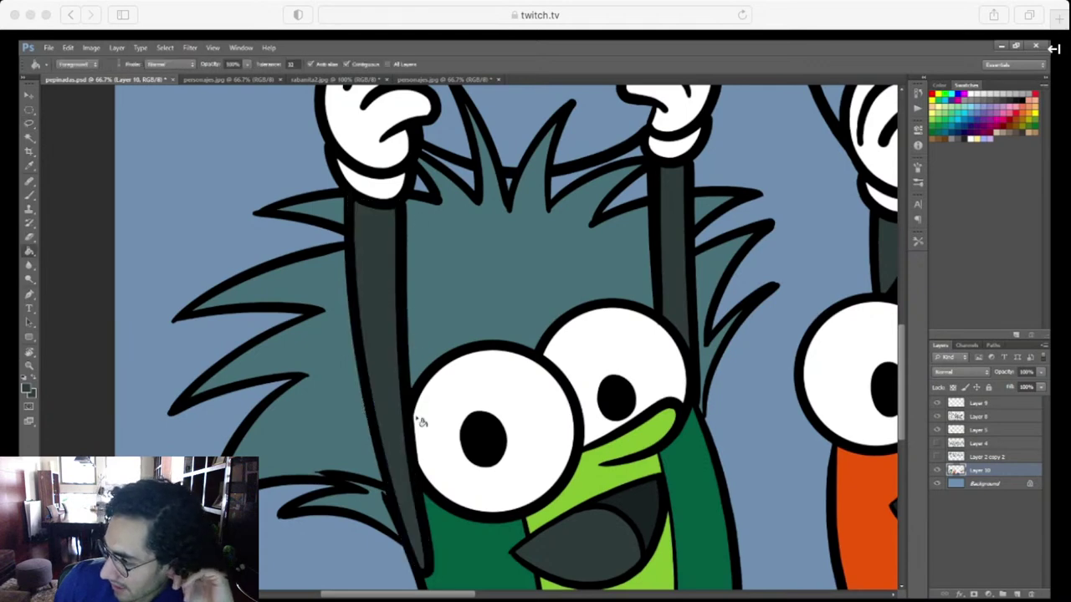
Sample light green from the carrot character's leafy top in the Marvel reference image and return to pepinadas.psd
{"action": "scroll", "coordinate": [603, 562], "scroll_direction": "right", "scroll_amount": 5}
{"action": "scroll", "coordinate": [603, 562], "scroll_direction": "down", "scroll_amount": 2}
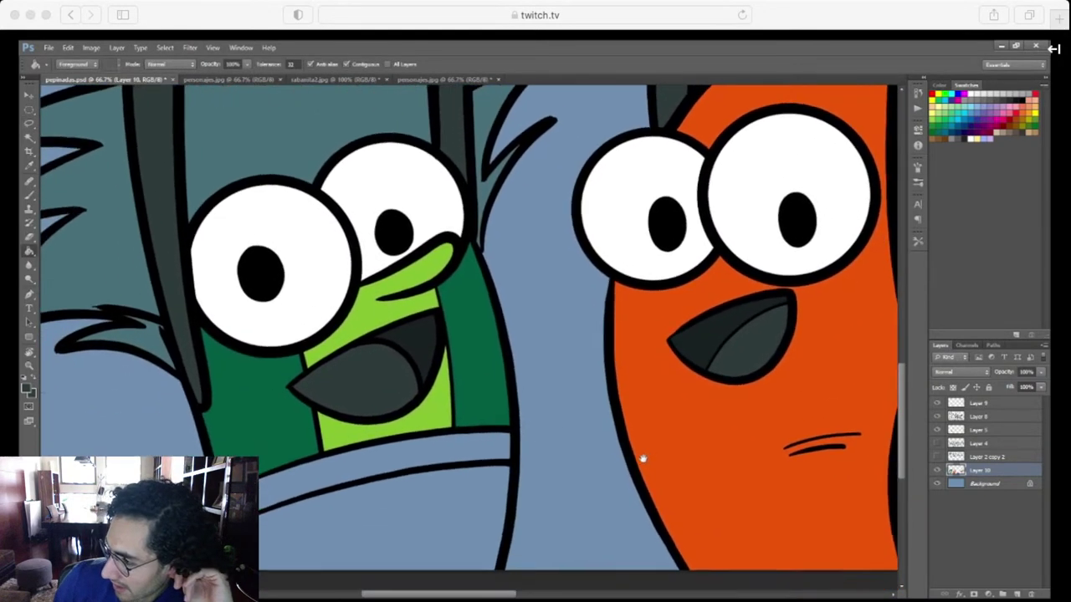
{"action": "scroll", "coordinate": [589, 483], "scroll_direction": "right", "scroll_amount": 8}
{"action": "scroll", "coordinate": [588, 482], "scroll_direction": "up", "scroll_amount": 3}
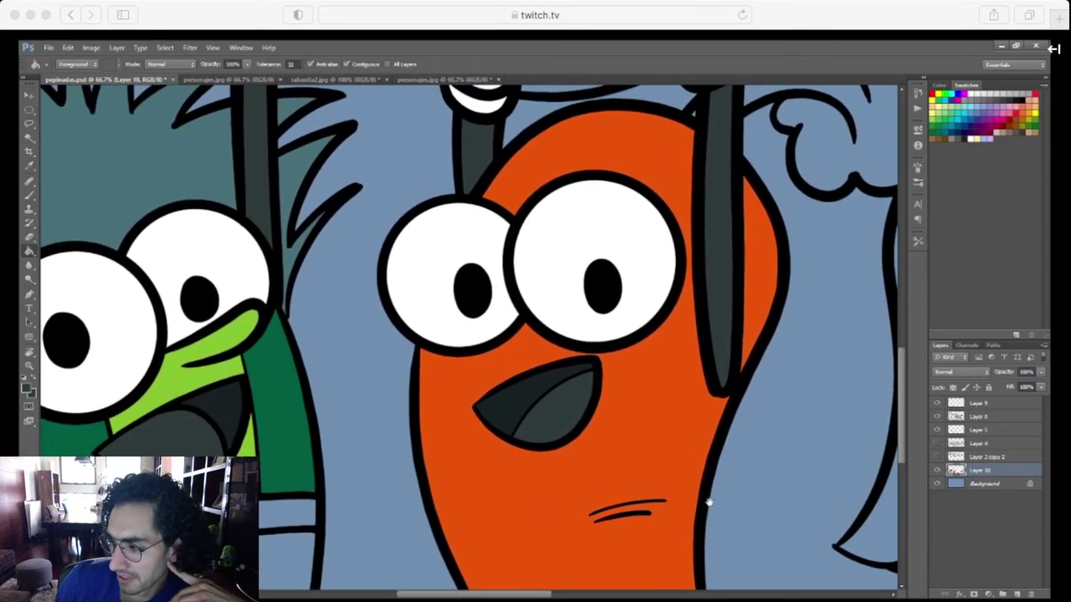
{"action": "scroll", "coordinate": [650, 510], "scroll_direction": "right", "scroll_amount": 4}
{"action": "scroll", "coordinate": [650, 511], "scroll_direction": "up", "scroll_amount": 2}
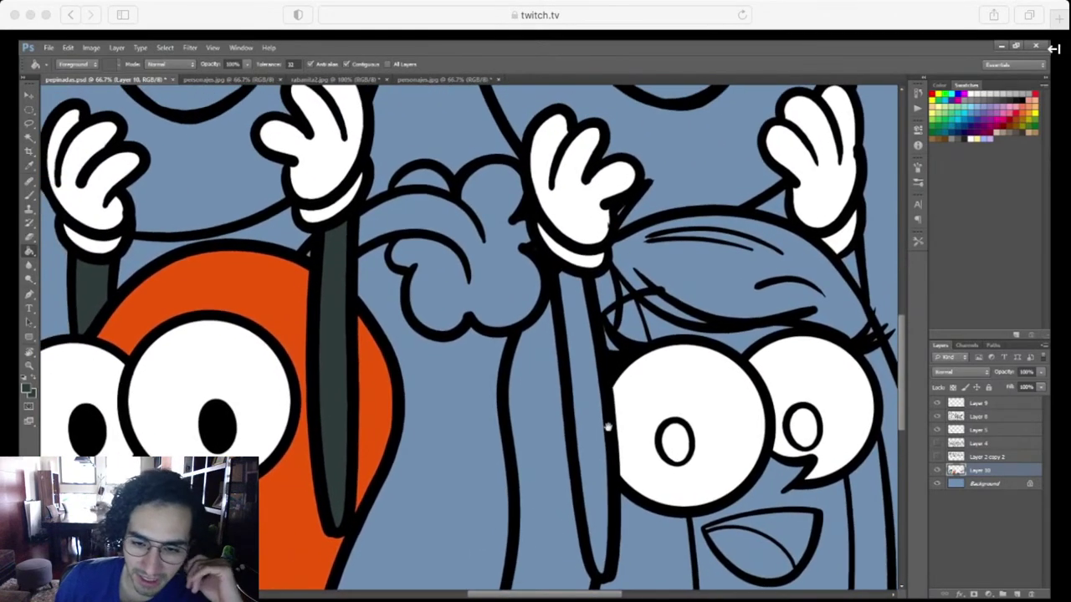
{"action": "left_click", "coordinate": [251, 79]}
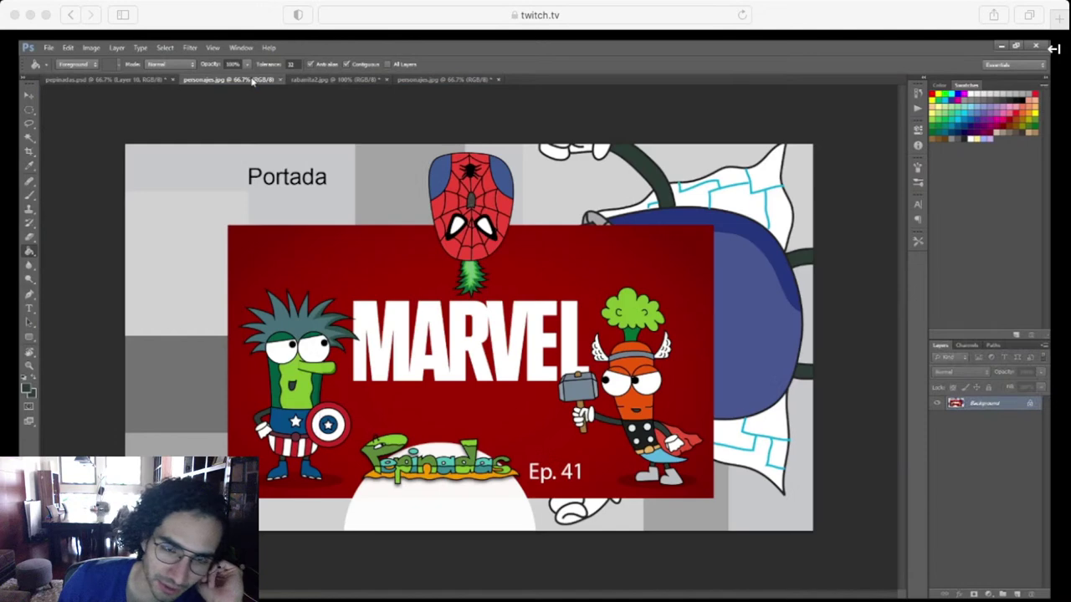
{"action": "key", "text": "i"}
{"action": "left_click", "coordinate": [637, 298]}
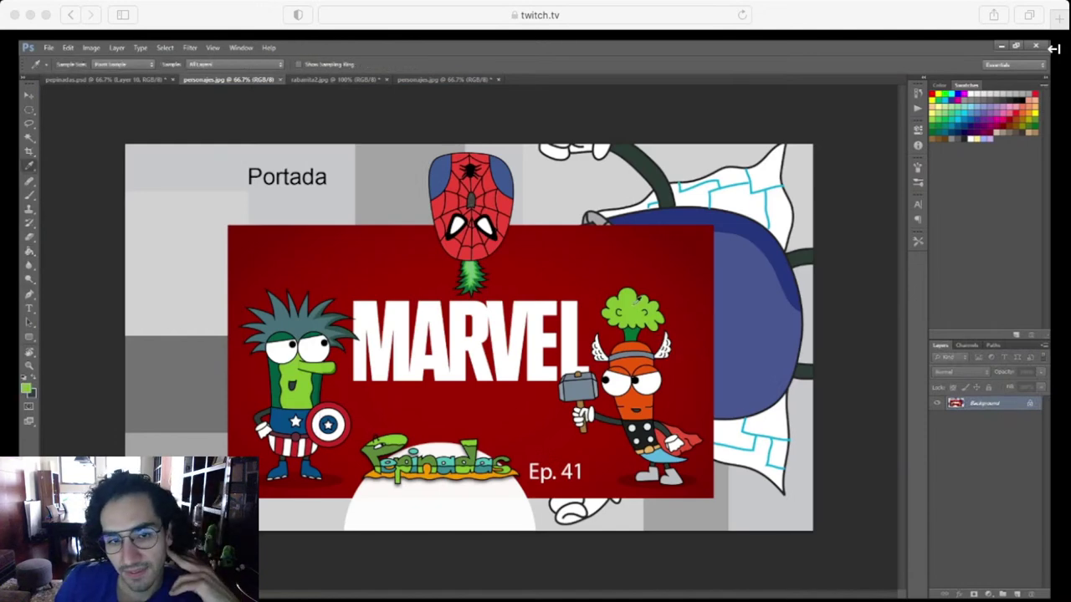
{"action": "left_click", "coordinate": [116, 81]}
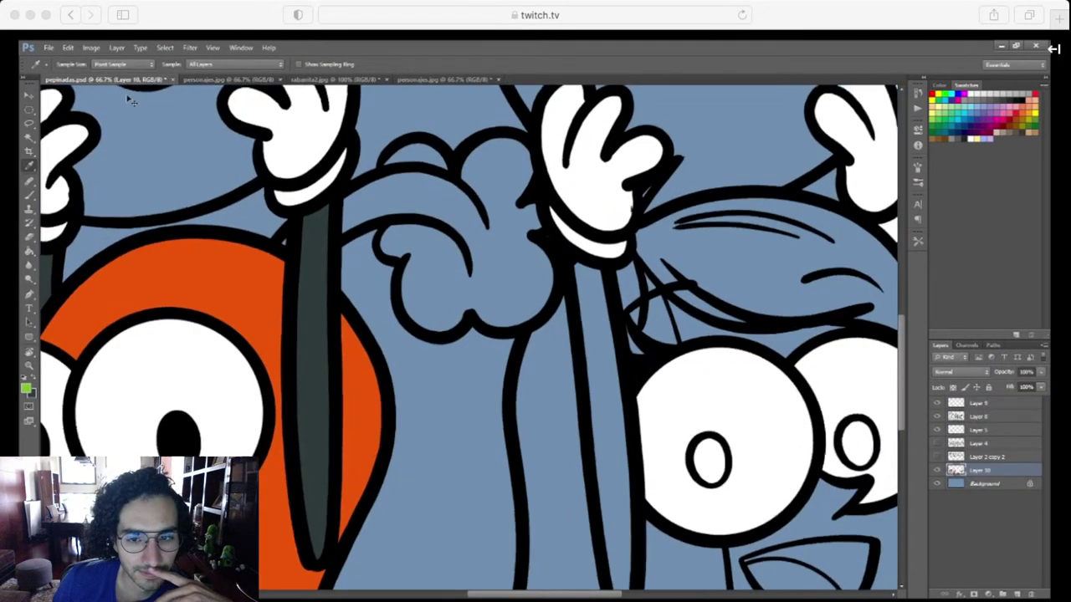
Lasso the leafy top between the orange character's arm and the third character's glove, fill it with light green and deselect
{"action": "key", "text": "ctrl+plus"}
{"action": "key", "text": "ctrl+plus"}
{"action": "left_click_drag", "start_coordinate": [538, 389], "coordinate": [632, 596]}
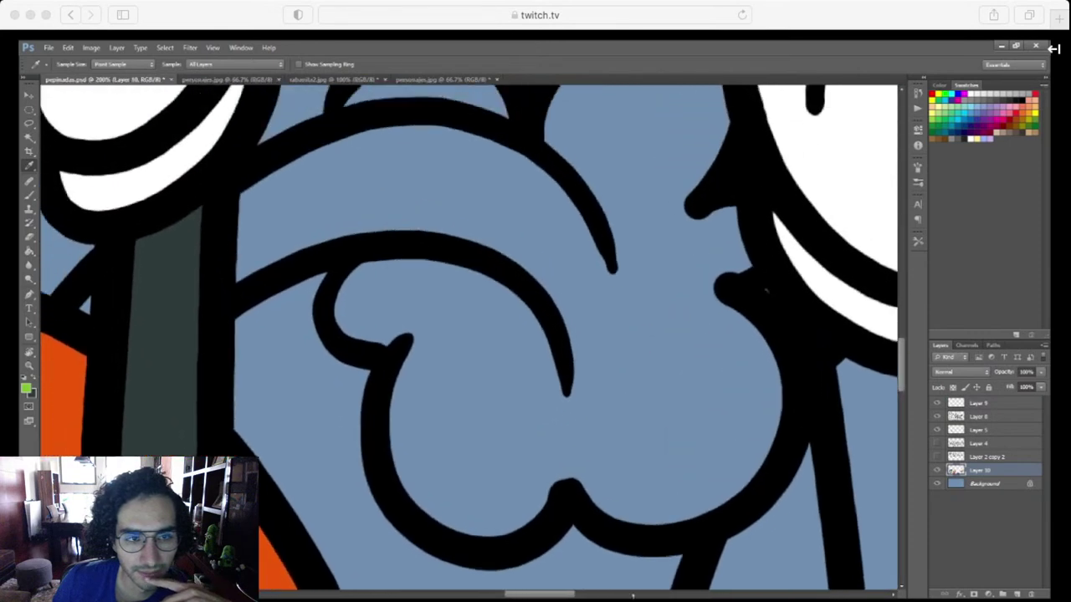
{"action": "key", "text": "ctrl+minus"}
{"action": "left_click_drag", "start_coordinate": [599, 472], "coordinate": [601, 456]}
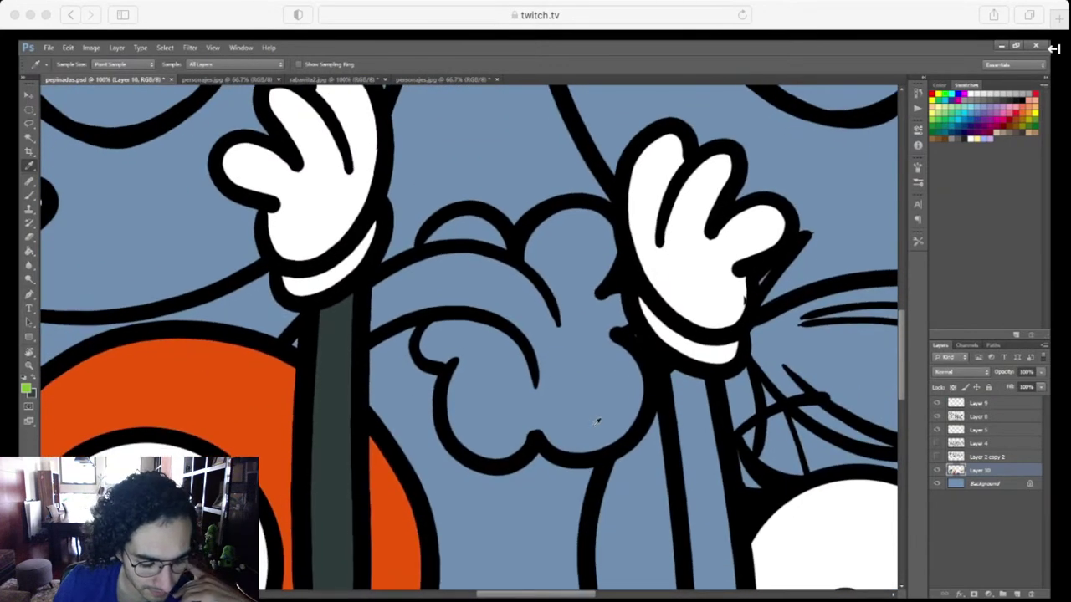
{"action": "key", "text": "l"}
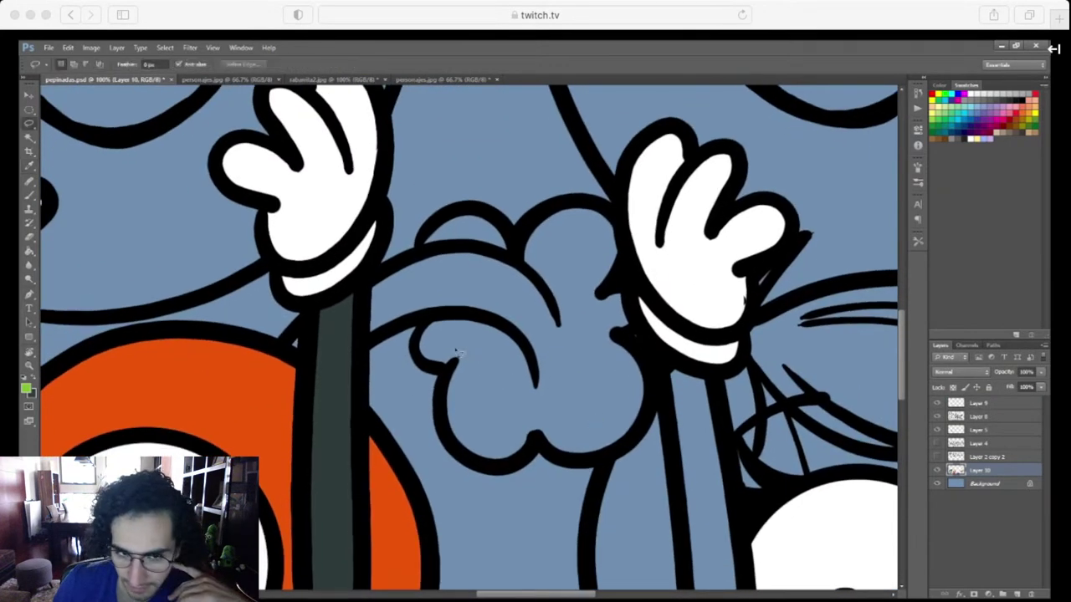
{"action": "mouse_move", "coordinate": [446, 378]}
{"action": "left_mouse_down"}
{"action": "mouse_move", "coordinate": [443, 410]}
{"action": "mouse_move", "coordinate": [462, 458]}
{"action": "left_mouse_up"}
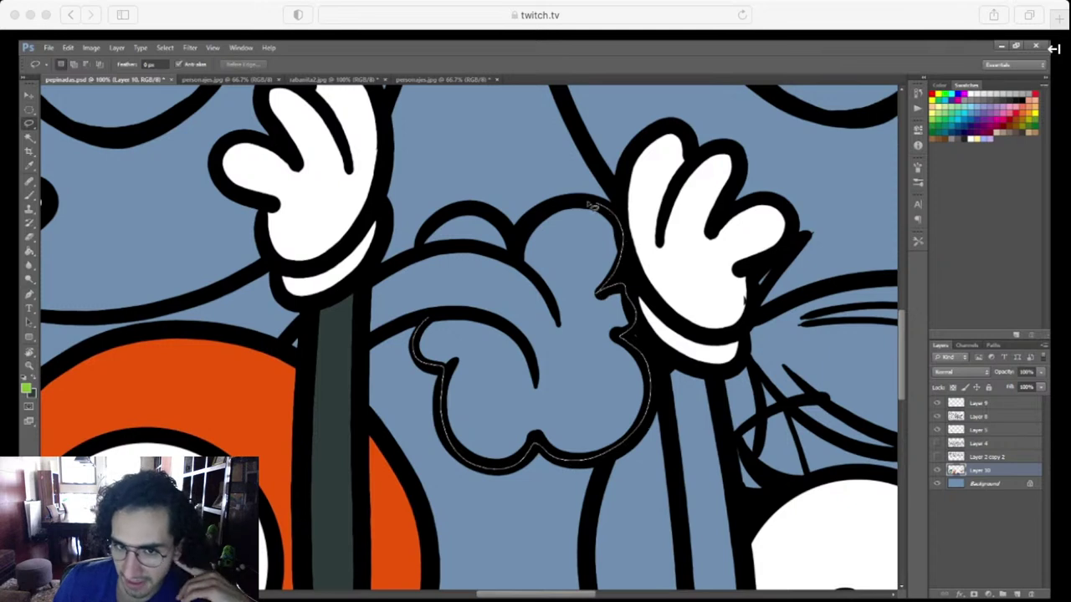
{"action": "mouse_move", "coordinate": [522, 258]}
{"action": "left_mouse_down"}
{"action": "mouse_move", "coordinate": [491, 212]}
{"action": "mouse_move", "coordinate": [445, 214]}
{"action": "mouse_move", "coordinate": [421, 253]}
{"action": "mouse_move", "coordinate": [375, 282]}
{"action": "mouse_move", "coordinate": [368, 346]}
{"action": "left_mouse_up"}
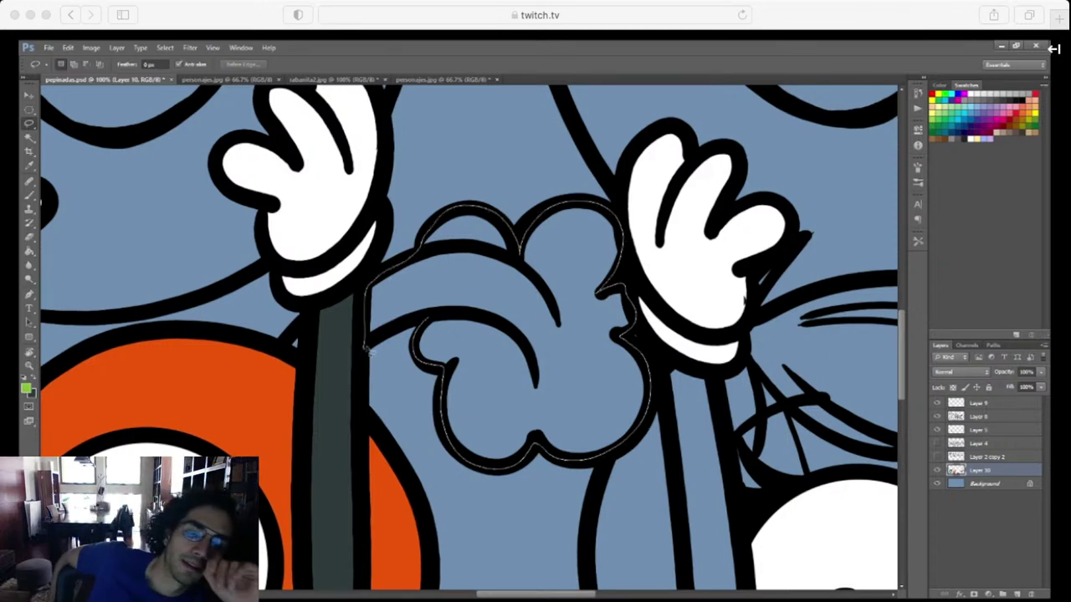
{"action": "key", "text": "g"}
{"action": "left_click", "coordinate": [504, 393]}
{"action": "key", "text": "ctrl+d"}
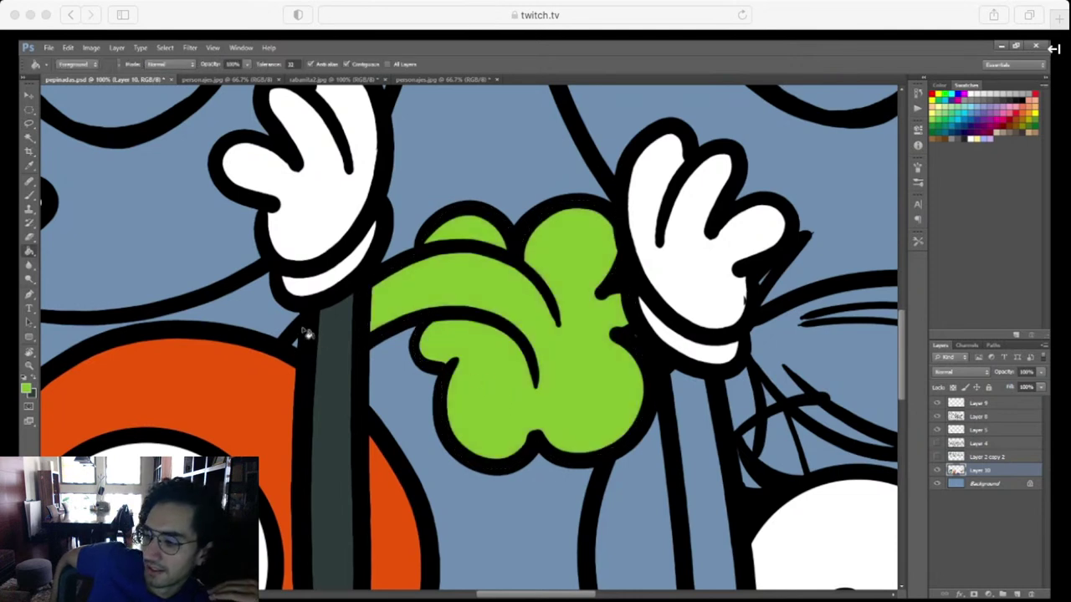
Lasso the small leaf gap on the other side of the orange character's arm, fill it with light green and deselect
{"action": "key", "text": "l"}
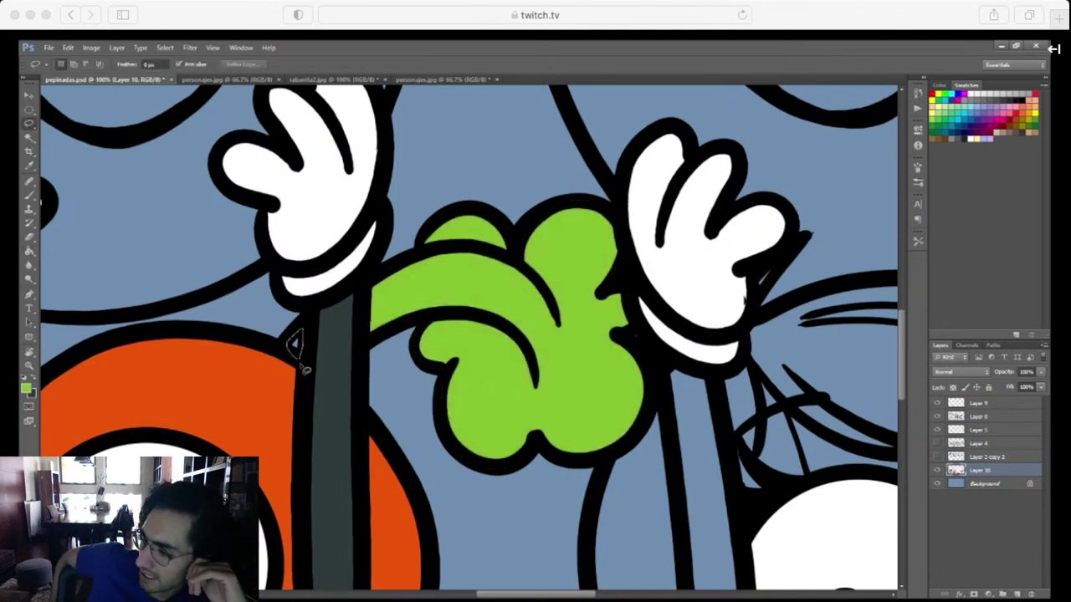
{"action": "left_click_drag", "start_coordinate": [301, 367], "coordinate": [299, 350]}
{"action": "key", "text": "g"}
{"action": "left_click", "coordinate": [296, 346]}
{"action": "key", "text": "ctrl+d"}
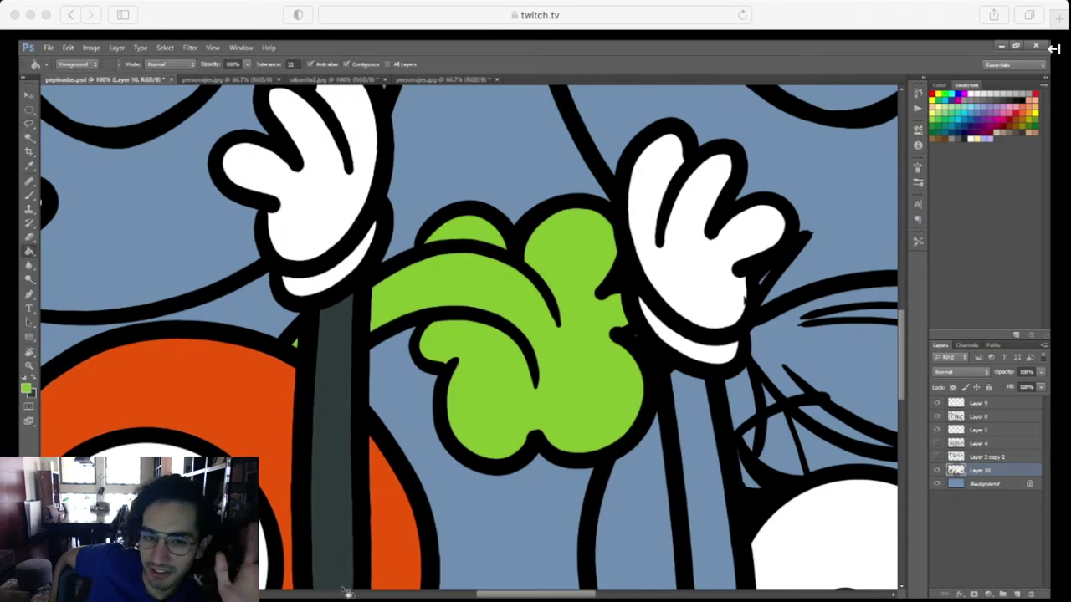
Sample dark grey from the long-haired character's hair in the personajes.jpg line-up and return to pepinadas.psd
{"action": "key", "text": "ctrl+minus"}
{"action": "key", "text": "ctrl+minus"}
{"action": "key", "text": "ctrl+minus"}
{"action": "key", "text": "ctrl+minus"}
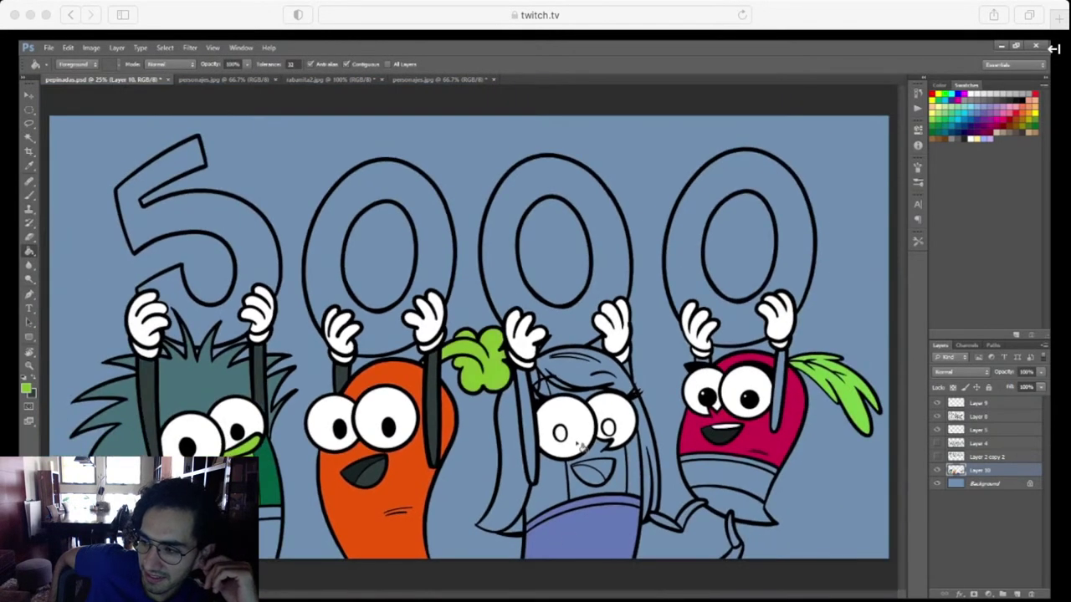
{"action": "left_click", "coordinate": [426, 79]}
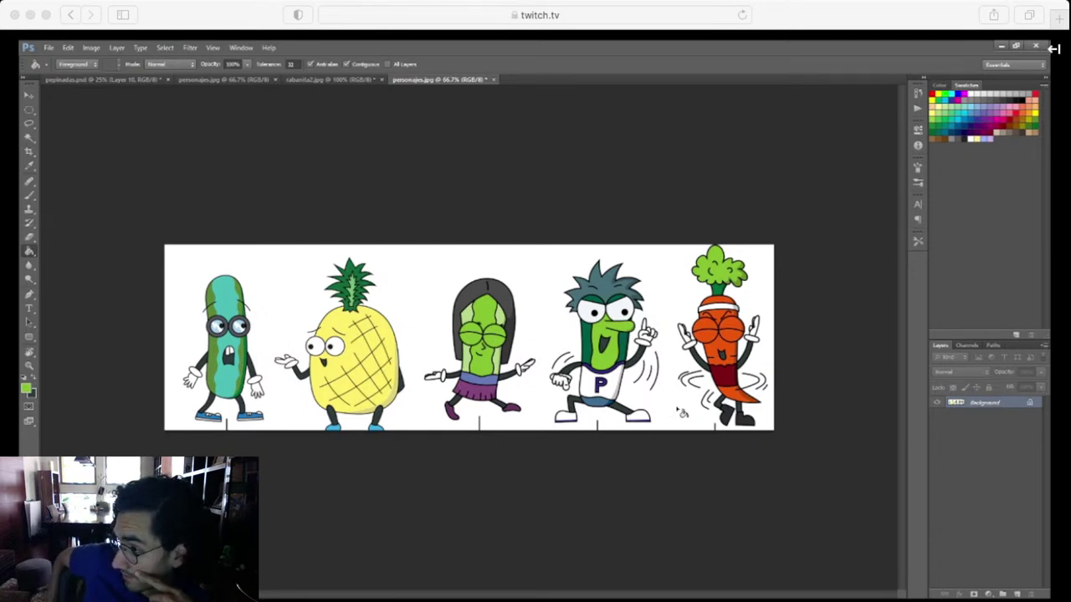
{"action": "key", "text": "i"}
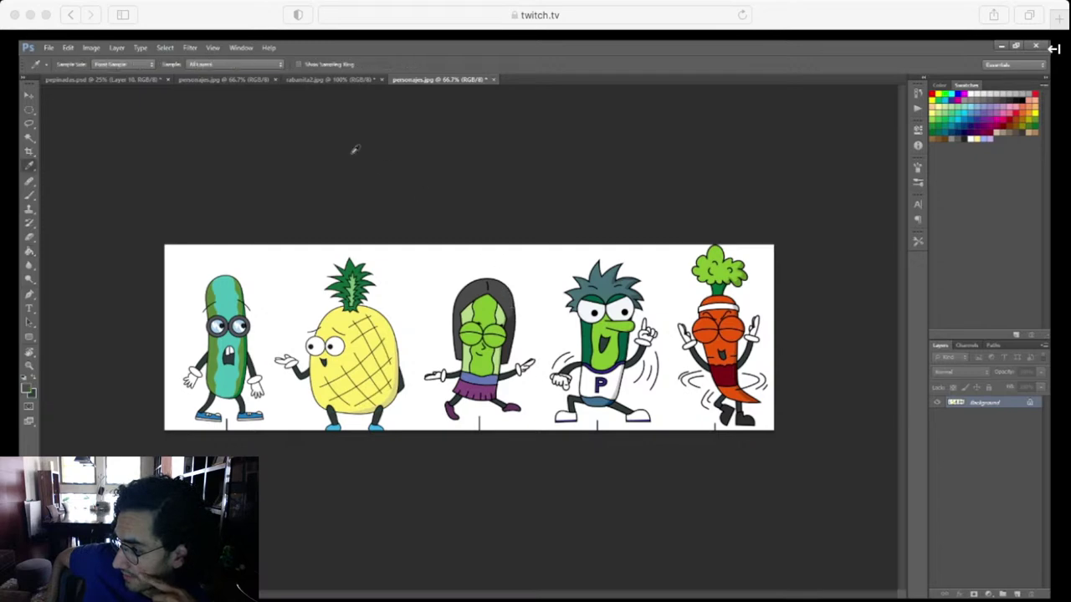
{"action": "left_click", "coordinate": [134, 79]}
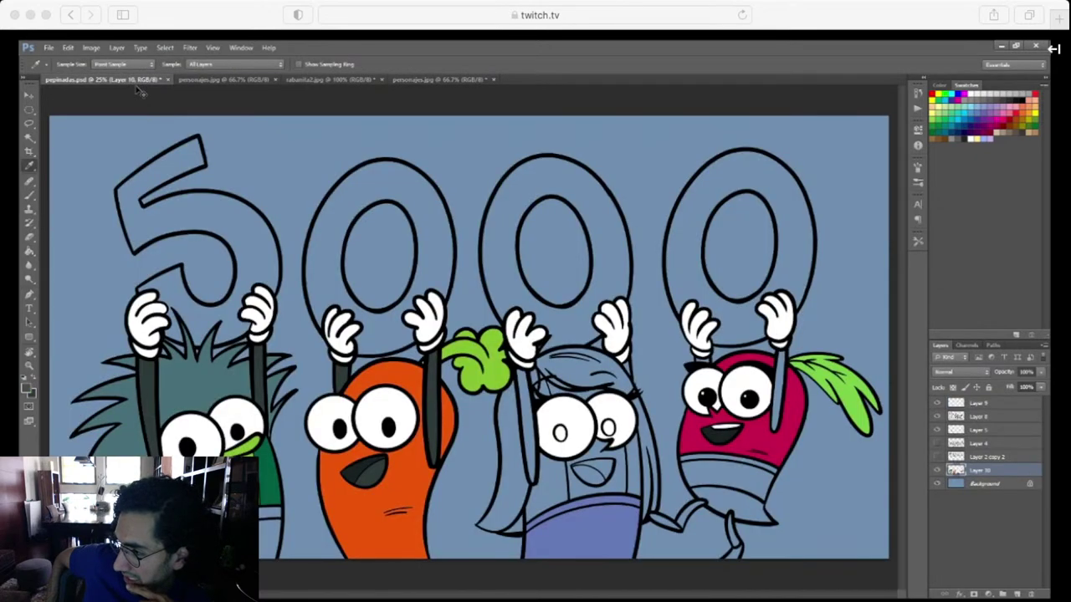
Lasso the third character's long hair lock beside the raised arm, from the green leaves down to its pointed tips
{"action": "key", "text": "ctrl+plus"}
{"action": "key", "text": "ctrl+plus"}
{"action": "key", "text": "ctrl+plus"}
{"action": "mouse_move", "coordinate": [678, 555]}
{"action": "left_mouse_down"}
{"action": "mouse_move", "coordinate": [573, 304]}
{"action": "mouse_move", "coordinate": [571, 500]}
{"action": "mouse_move", "coordinate": [550, 502]}
{"action": "left_mouse_up"}
{"action": "key", "text": "r"}
{"action": "key", "text": "l"}
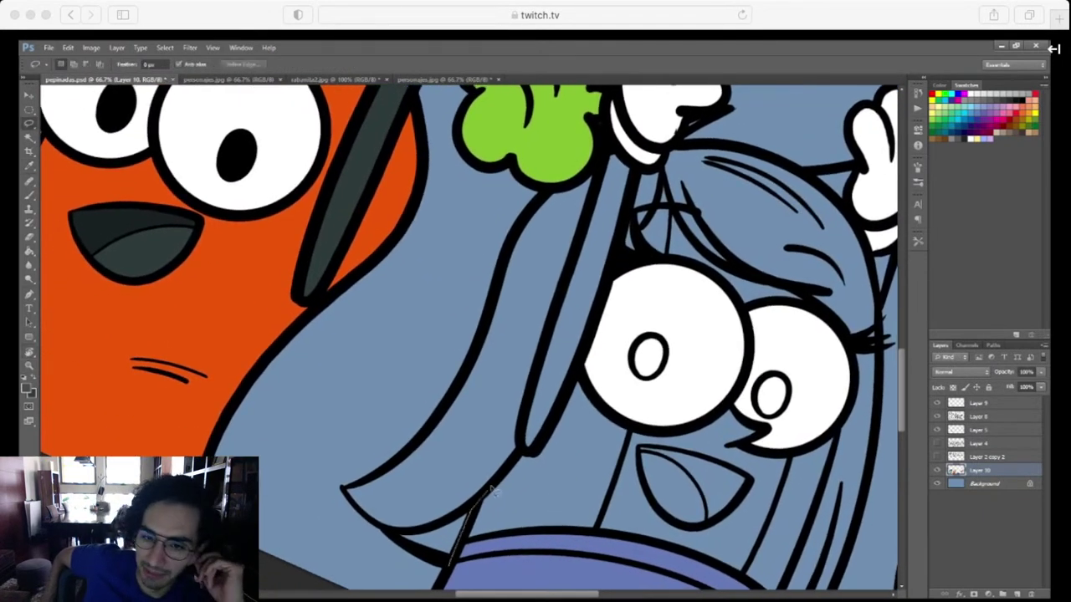
{"action": "mouse_move", "coordinate": [455, 569]}
{"action": "left_mouse_down"}
{"action": "mouse_move", "coordinate": [552, 323]}
{"action": "mouse_move", "coordinate": [596, 167]}
{"action": "mouse_move", "coordinate": [533, 216]}
{"action": "mouse_move", "coordinate": [470, 368]}
{"action": "mouse_move", "coordinate": [411, 448]}
{"action": "mouse_move", "coordinate": [347, 497]}
{"action": "left_mouse_up"}
{"action": "left_click_drag", "start_coordinate": [390, 533], "coordinate": [448, 563]}
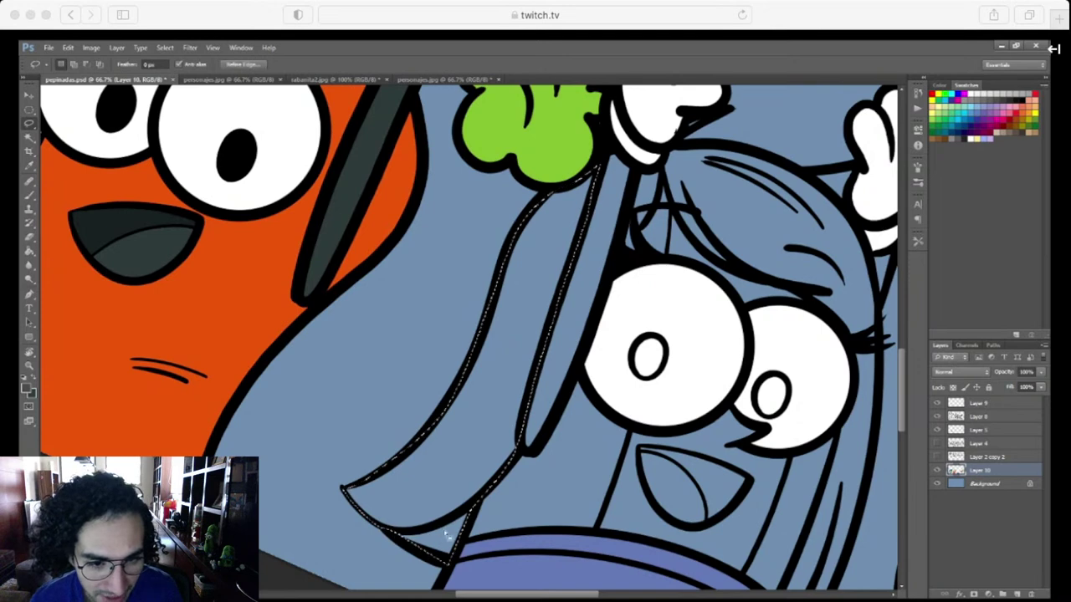
Fill the selected long hair strand beside the long-haired character's raised arm with dark grey
{"action": "key", "text": "g"}
{"action": "scroll", "coordinate": [456, 559], "scroll_direction": "up", "scroll_amount": 5}
{"action": "scroll", "coordinate": [456, 559], "scroll_direction": "right", "scroll_amount": 5}
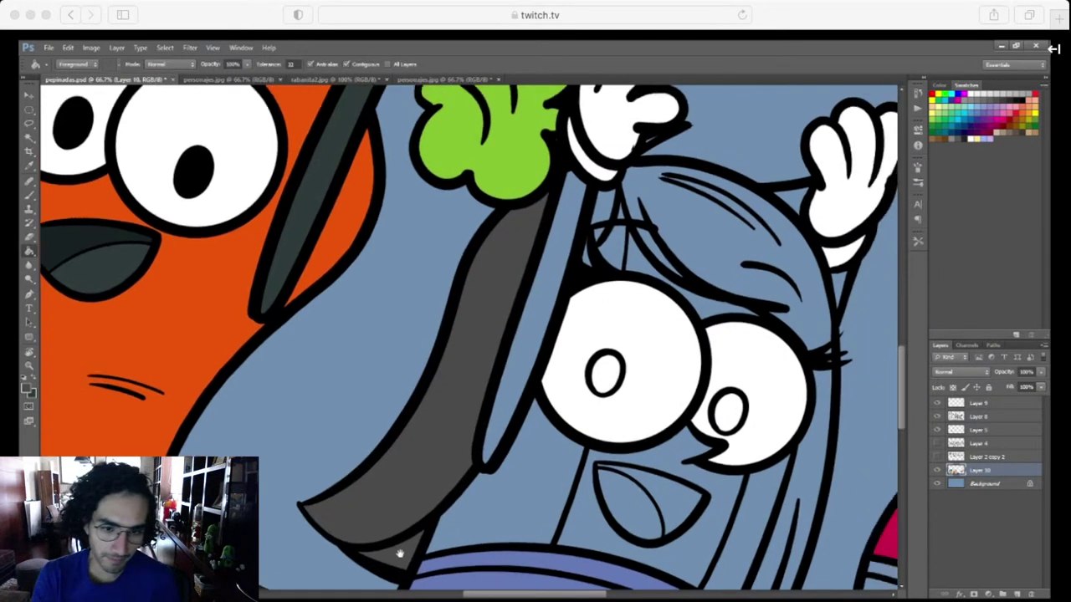
Select the small hair piece below the long-haired character's glove, fill it with dark grey, and clear the selection
{"action": "key", "text": "l"}
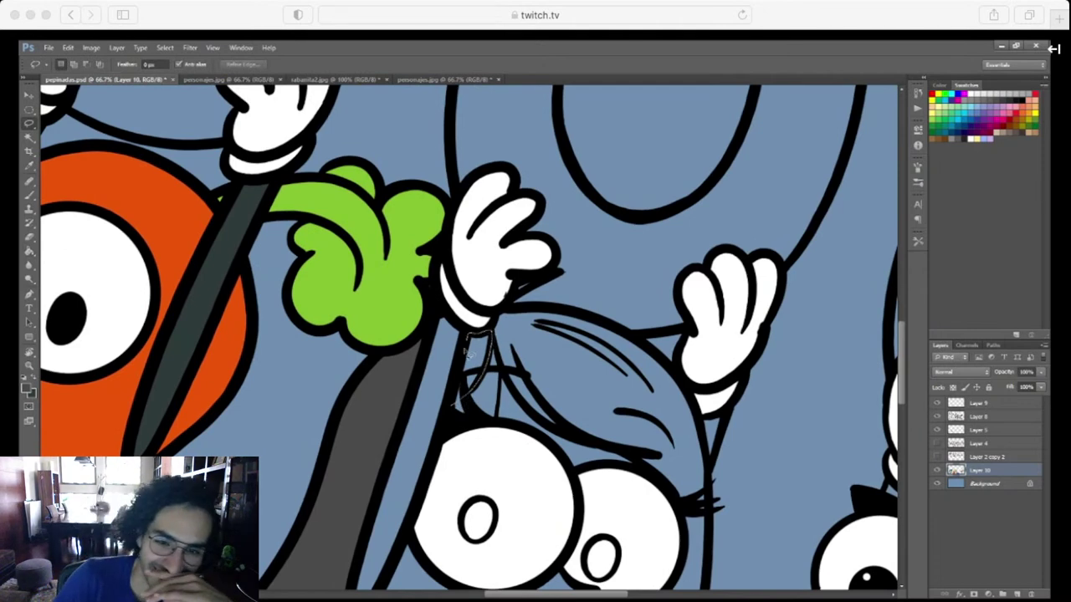
{"action": "left_click_drag", "start_coordinate": [467, 354], "coordinate": [476, 399]}
{"action": "key", "text": "g"}
{"action": "left_click", "coordinate": [475, 376]}
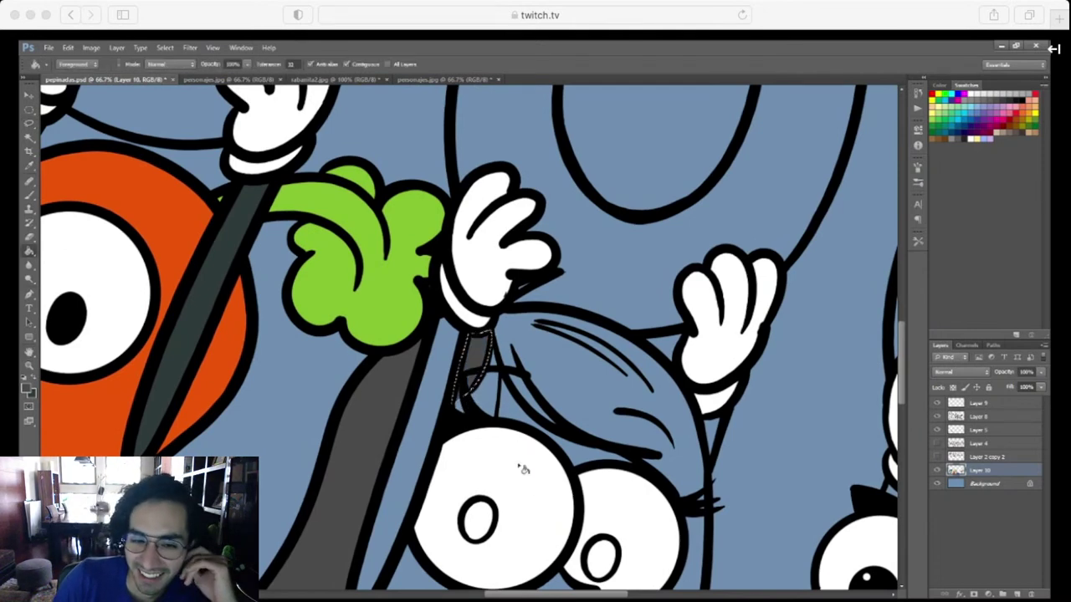
{"action": "key", "text": "ctrl+d"}
Outline the large fringe section on top of the long-haired character's head and fill it with dark grey
{"action": "left_click_drag", "start_coordinate": [631, 493], "coordinate": [618, 489]}
{"action": "scroll", "coordinate": [618, 488], "scroll_direction": "right", "scroll_amount": 2}
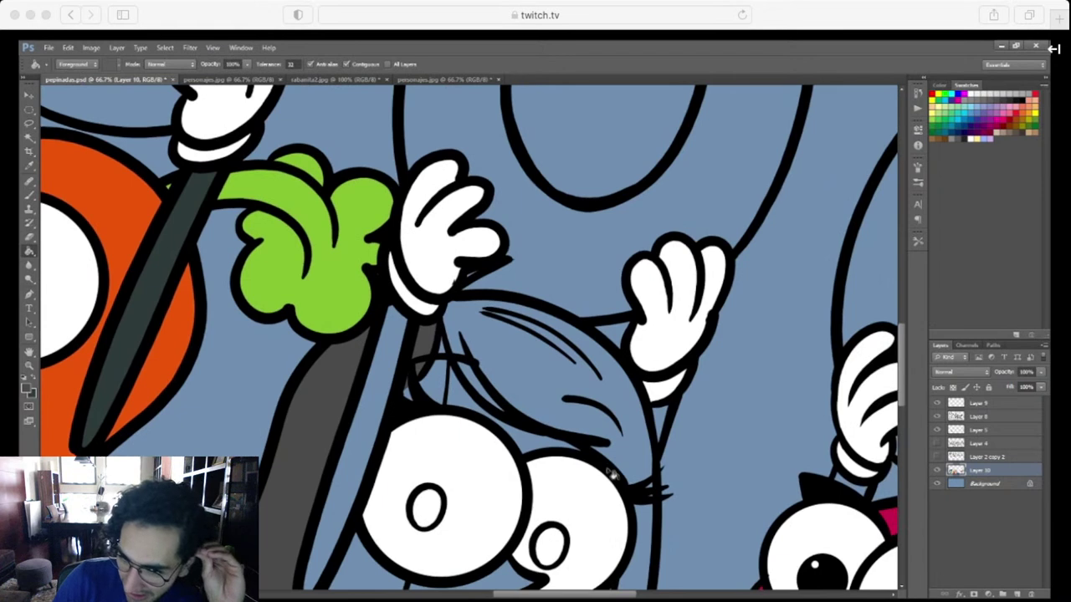
{"action": "key", "text": "l"}
{"action": "mouse_move", "coordinate": [442, 319]}
{"action": "left_mouse_down"}
{"action": "mouse_move", "coordinate": [474, 397]}
{"action": "mouse_move", "coordinate": [506, 422]}
{"action": "left_mouse_up"}
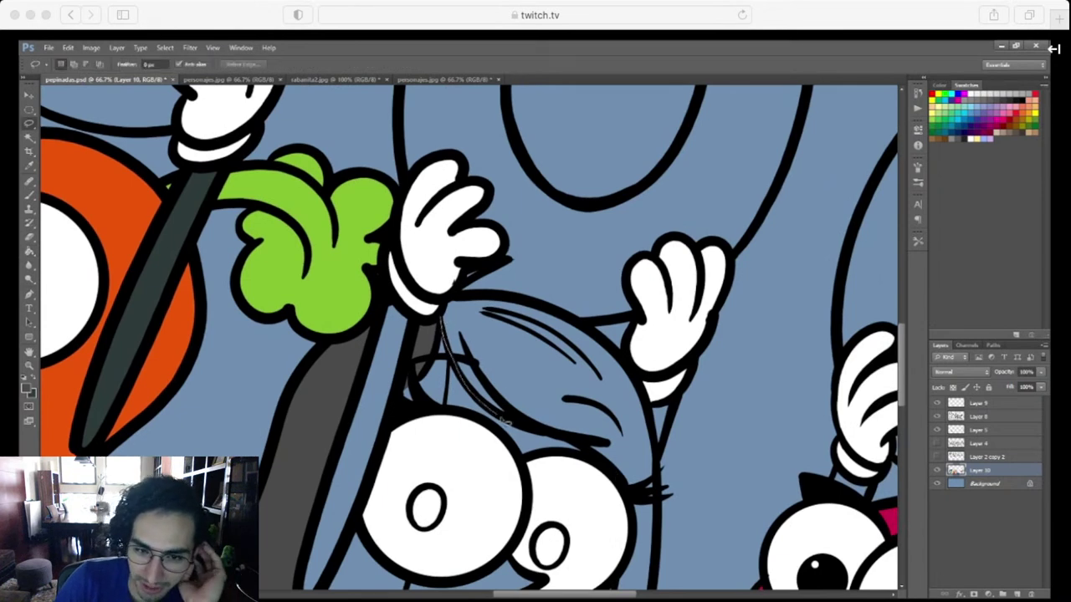
{"action": "mouse_move", "coordinate": [586, 452]}
{"action": "left_mouse_down"}
{"action": "mouse_move", "coordinate": [655, 505]}
{"action": "mouse_move", "coordinate": [648, 413]}
{"action": "mouse_move", "coordinate": [621, 359]}
{"action": "mouse_move", "coordinate": [587, 328]}
{"action": "mouse_move", "coordinate": [452, 300]}
{"action": "left_mouse_up"}
{"action": "key", "text": "g"}
{"action": "left_click", "coordinate": [569, 411]}
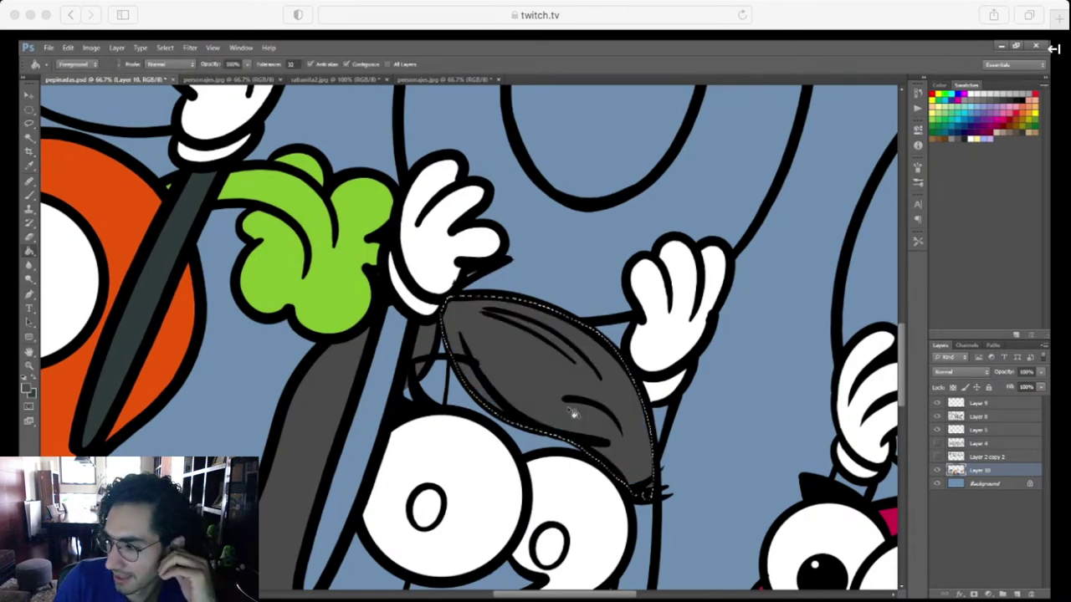
Outline the hair strand running down from the eyelashes past the purple skirt and fill it with dark grey
{"action": "left_click_drag", "start_coordinate": [701, 514], "coordinate": [629, 296]}
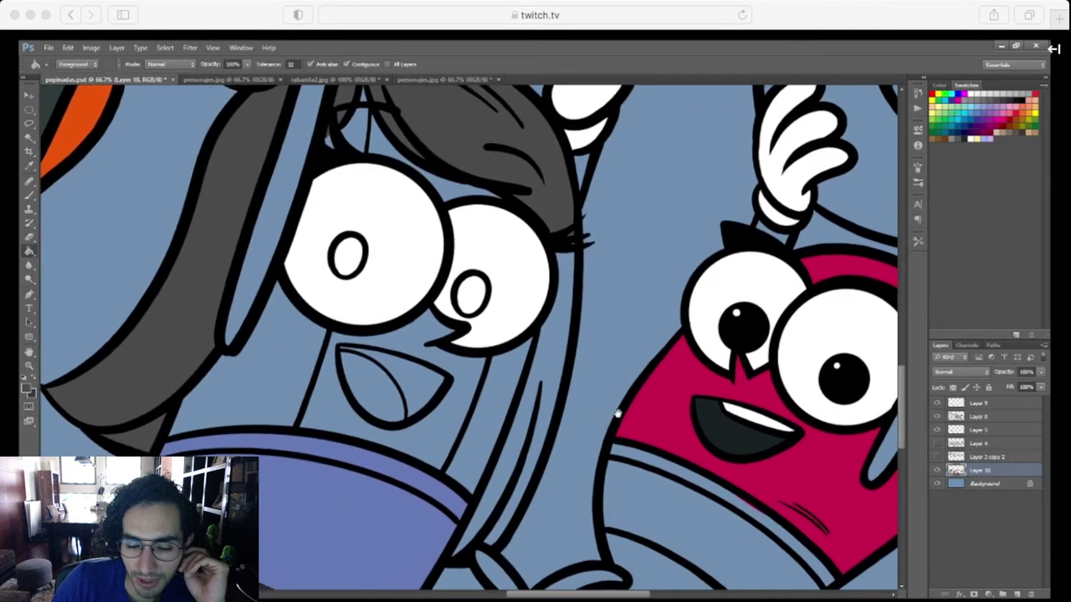
{"action": "key", "text": "l"}
{"action": "mouse_move", "coordinate": [499, 549]}
{"action": "left_mouse_down"}
{"action": "mouse_move", "coordinate": [567, 397]}
{"action": "mouse_move", "coordinate": [584, 244]}
{"action": "left_mouse_up"}
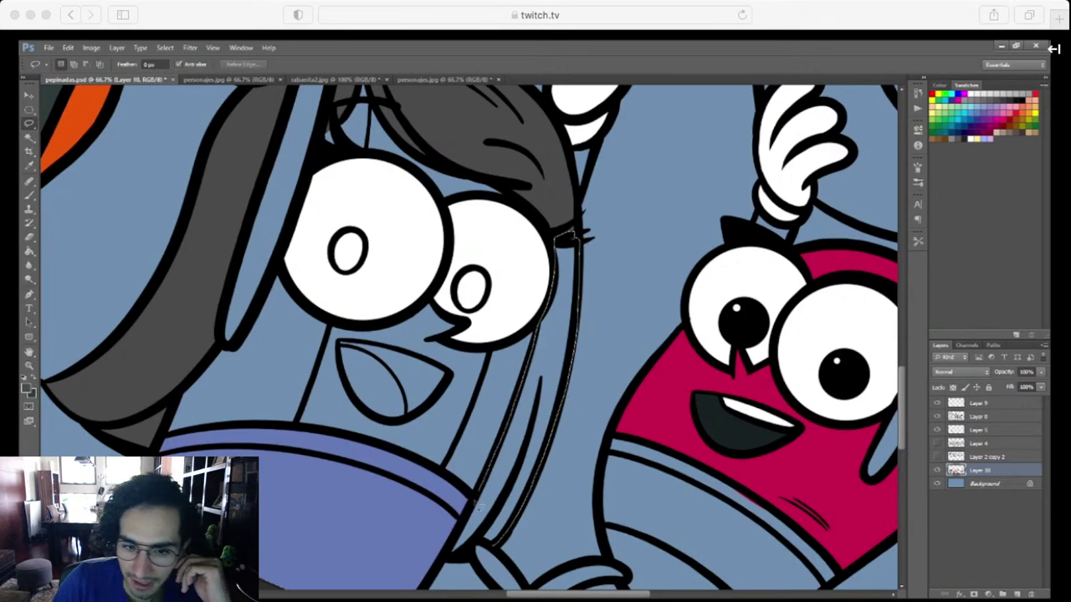
{"action": "left_click_drag", "start_coordinate": [448, 558], "coordinate": [460, 549]}
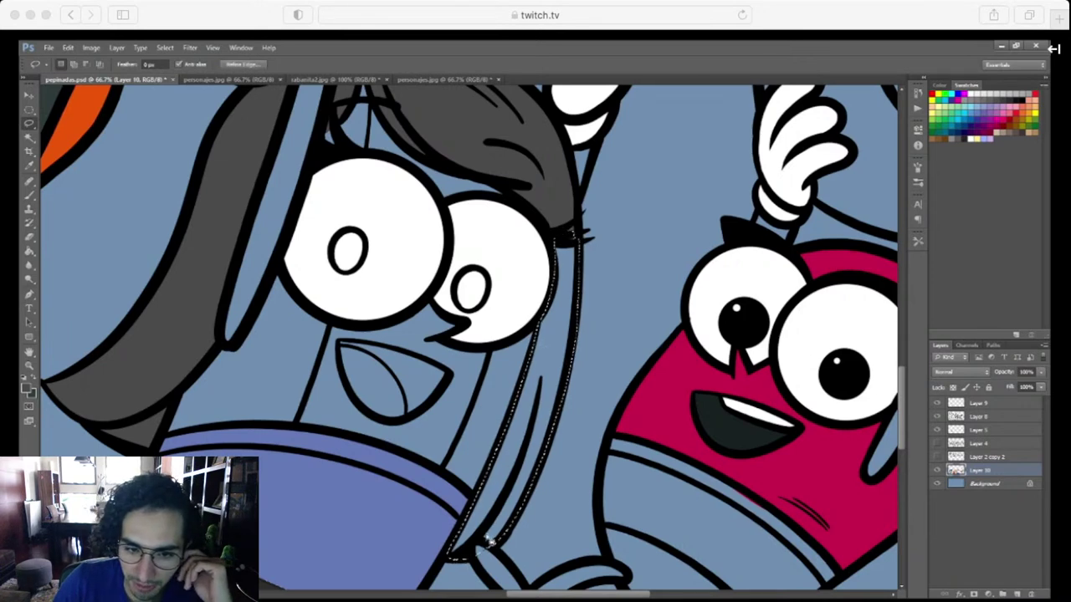
{"action": "key", "text": "g"}
{"action": "left_click", "coordinate": [495, 525]}
{"action": "scroll", "coordinate": [515, 510], "scroll_direction": "up", "scroll_amount": 3}
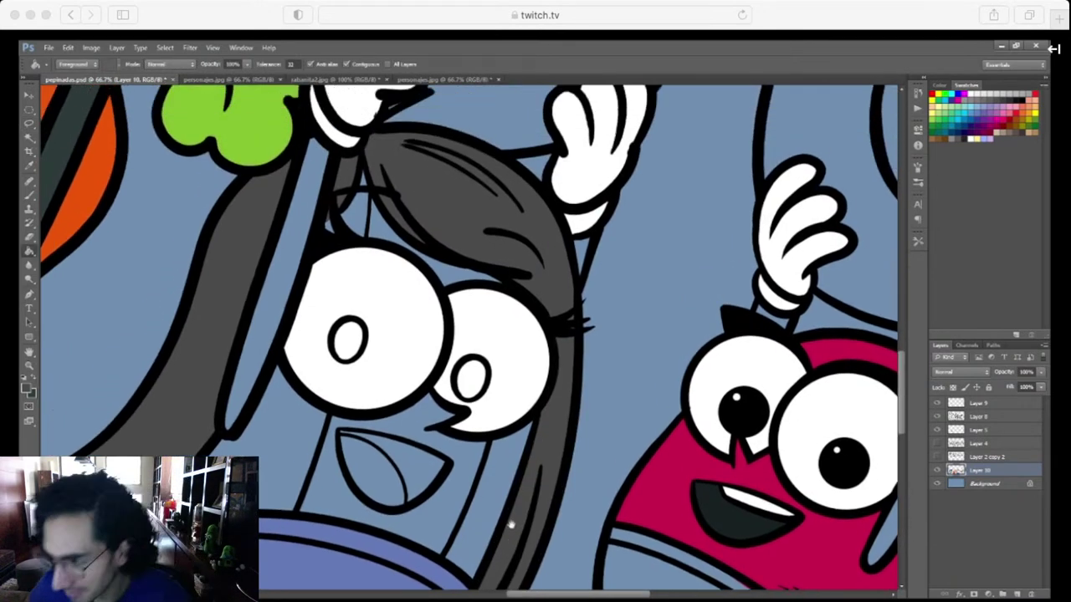
{"action": "key", "text": "ctrl+minus"}
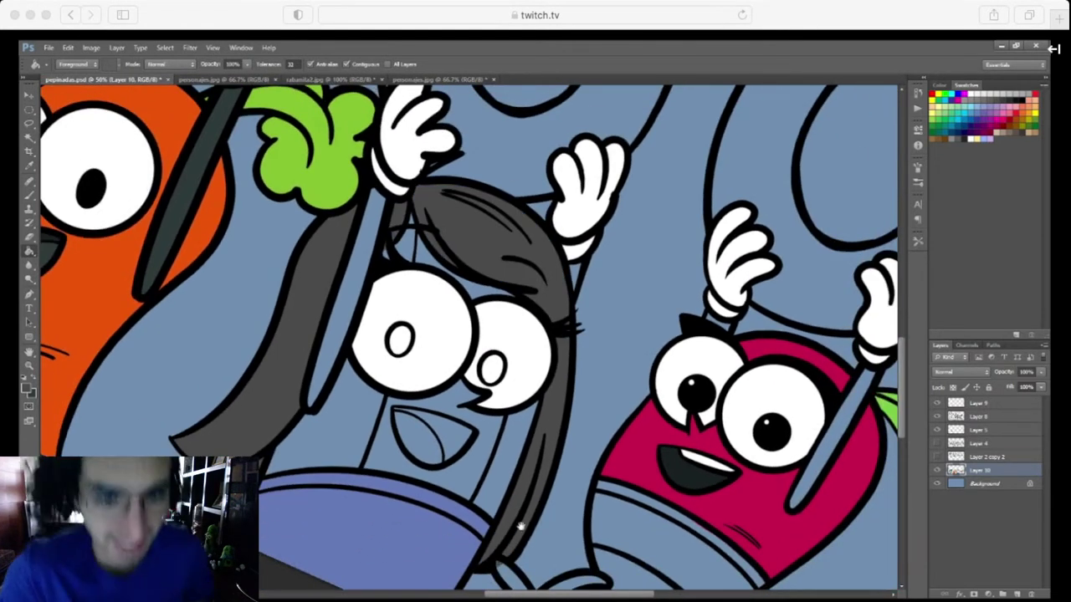
{"action": "left_click_drag", "start_coordinate": [531, 459], "coordinate": [558, 515]}
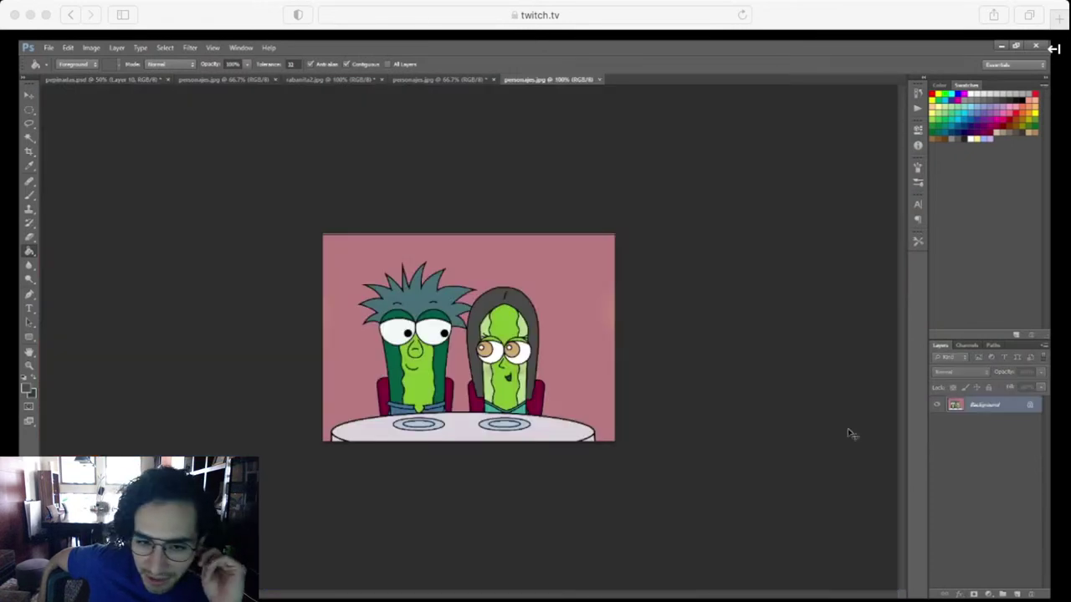
Sample the tan iris colour from the reference image of the two cucumber characters and return to pepinadas.psd
{"action": "key", "text": "ctrl+plus"}
{"action": "key", "text": "ctrl+plus"}
{"action": "key", "text": "i"}
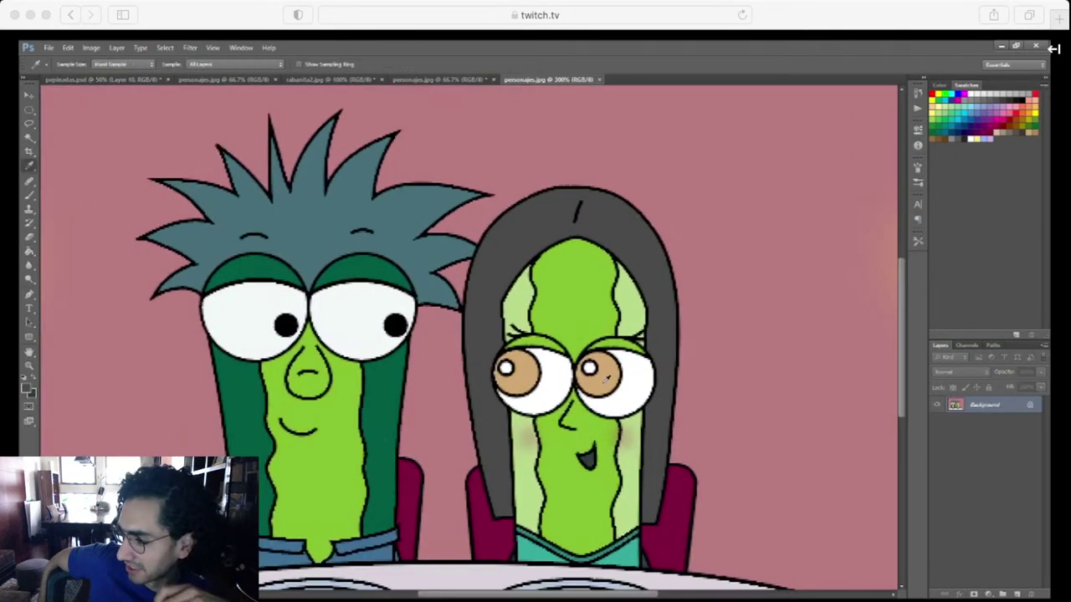
{"action": "left_click", "coordinate": [145, 78]}
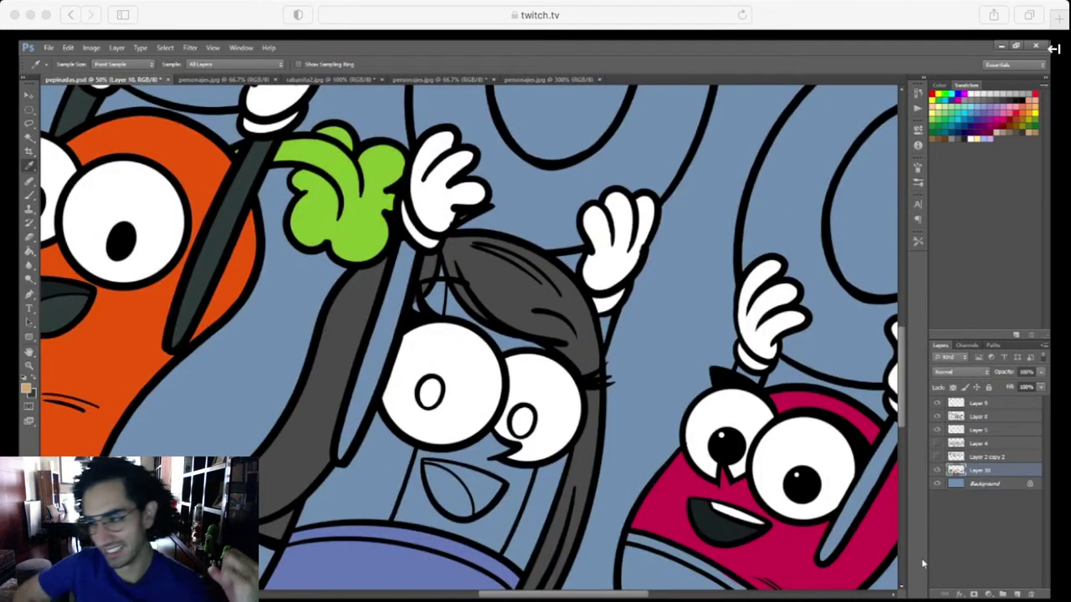
Select the iris of the long-haired character's larger eye, fill it with the sampled tan, and clear the selection
{"action": "key", "text": "ctrl+plus"}
{"action": "key", "text": "ctrl+plus"}
{"action": "left_click_drag", "start_coordinate": [587, 478], "coordinate": [692, 404]}
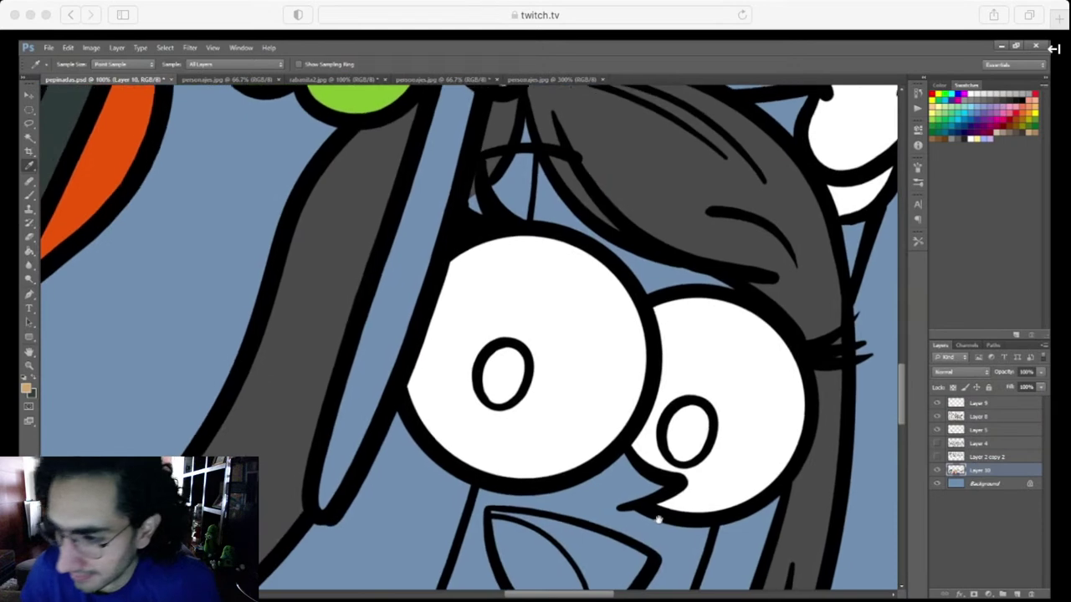
{"action": "key", "text": "ctrl+plus"}
{"action": "key", "text": "ctrl+plus"}
{"action": "scroll", "coordinate": [662, 516], "scroll_direction": "down", "scroll_amount": 2}
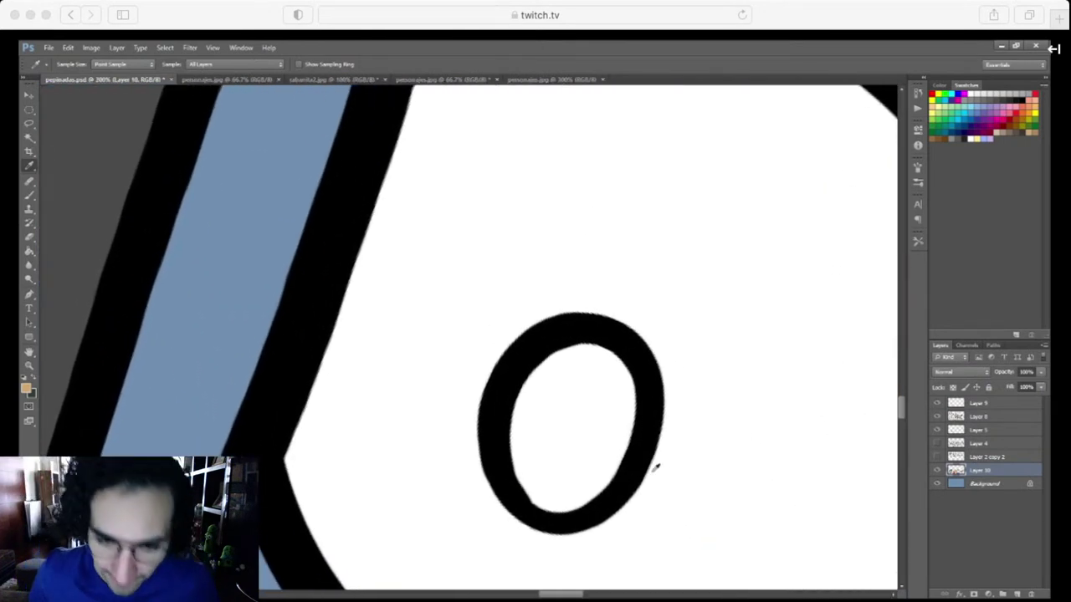
{"action": "key", "text": "l"}
{"action": "mouse_move", "coordinate": [619, 488]}
{"action": "left_mouse_down"}
{"action": "mouse_move", "coordinate": [650, 400]}
{"action": "mouse_move", "coordinate": [623, 339]}
{"action": "mouse_move", "coordinate": [548, 339]}
{"action": "mouse_move", "coordinate": [499, 407]}
{"action": "mouse_move", "coordinate": [508, 488]}
{"action": "mouse_move", "coordinate": [538, 519]}
{"action": "mouse_move", "coordinate": [730, 504]}
{"action": "mouse_move", "coordinate": [499, 405]}
{"action": "left_mouse_up"}
{"action": "key", "text": "g"}
{"action": "left_click", "coordinate": [615, 495]}
{"action": "key", "text": "ctrl+d"}
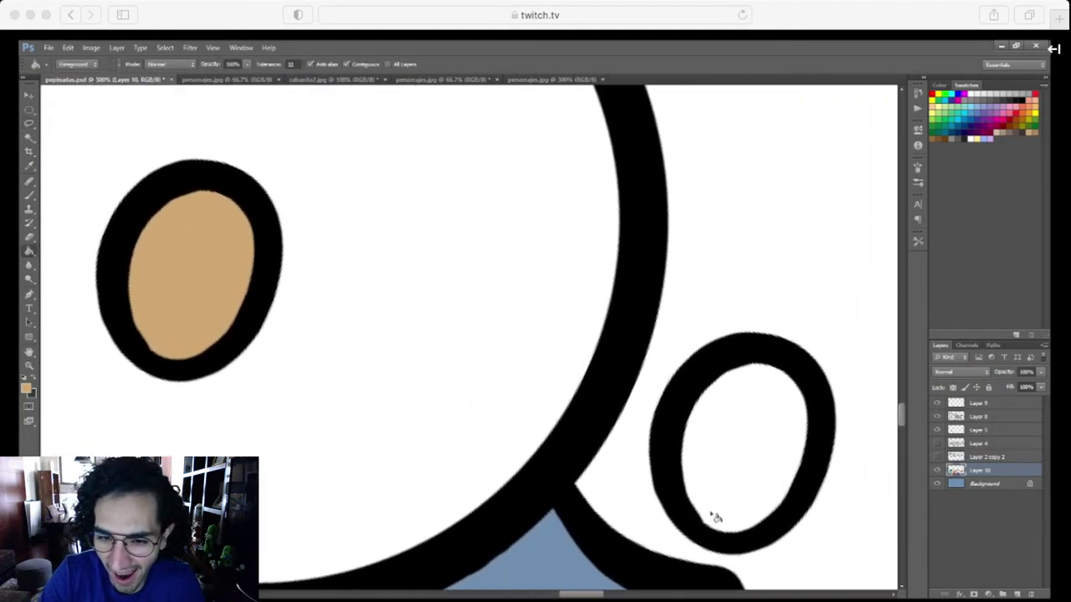
Fill the iris of the long-haired character's smaller eye with the same tan and clear the selection
{"action": "left_click_drag", "start_coordinate": [712, 512], "coordinate": [595, 470]}
{"action": "key", "text": "l"}
{"action": "mouse_move", "coordinate": [554, 375]}
{"action": "left_mouse_down"}
{"action": "mouse_move", "coordinate": [571, 485]}
{"action": "mouse_move", "coordinate": [604, 506]}
{"action": "mouse_move", "coordinate": [671, 463]}
{"action": "mouse_move", "coordinate": [695, 399]}
{"action": "mouse_move", "coordinate": [675, 324]}
{"action": "mouse_move", "coordinate": [577, 326]}
{"action": "left_mouse_up"}
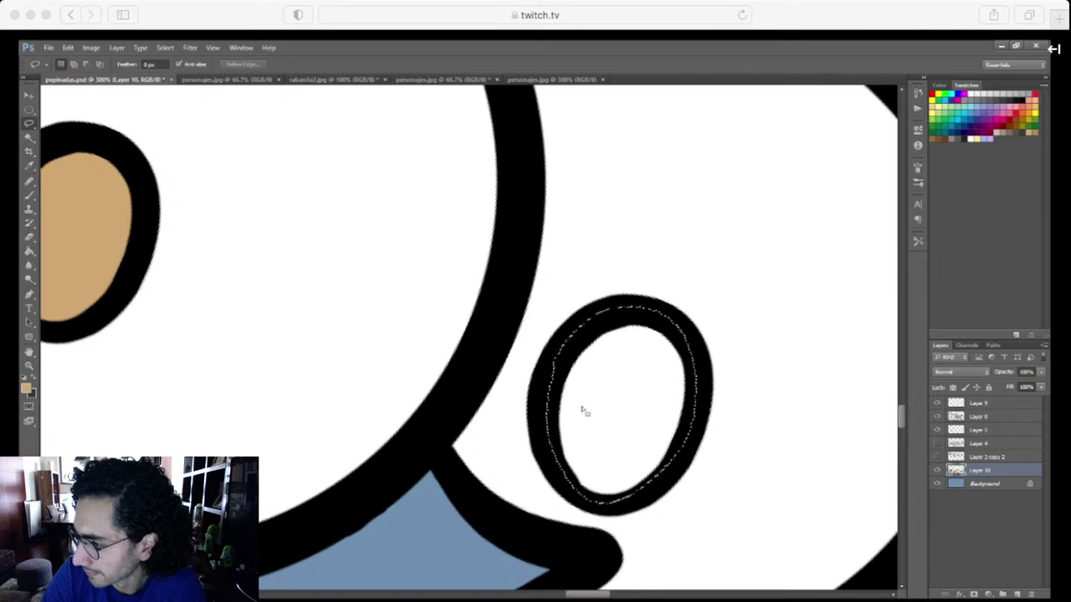
{"action": "key", "text": "g"}
{"action": "left_click", "coordinate": [619, 435]}
{"action": "key", "text": "ctrl+d"}
{"action": "key", "text": "ctrl+minus"}
{"action": "key", "text": "ctrl+minus"}
{"action": "key", "text": "ctrl+minus"}
{"action": "key", "text": "ctrl+minus"}
{"action": "key", "text": "ctrl+minus"}
{"action": "key", "text": "ctrl+minus"}
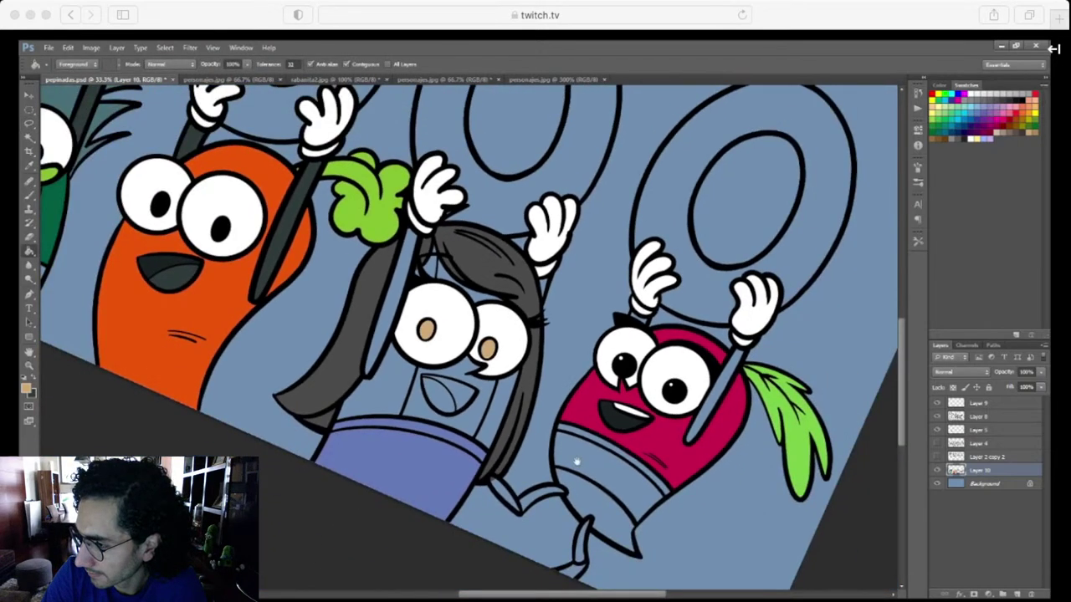
Sample the dark grey-green of the carrot character as the fill colour for the long-haired character's mouth
{"action": "left_click_drag", "start_coordinate": [576, 461], "coordinate": [574, 513]}
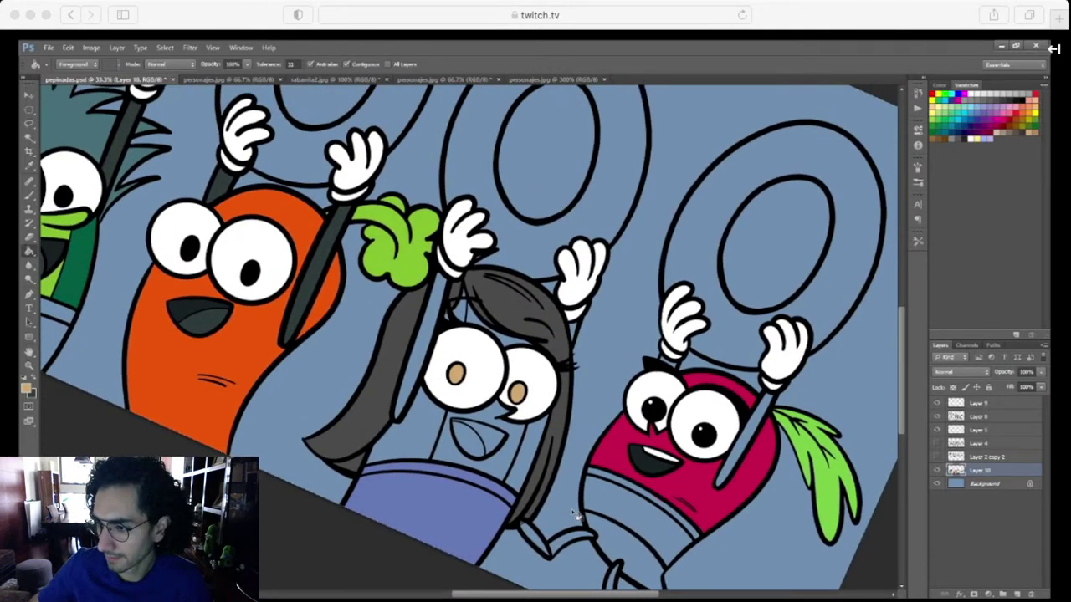
{"action": "left_click_drag", "start_coordinate": [471, 449], "coordinate": [565, 467]}
{"action": "key", "text": "i"}
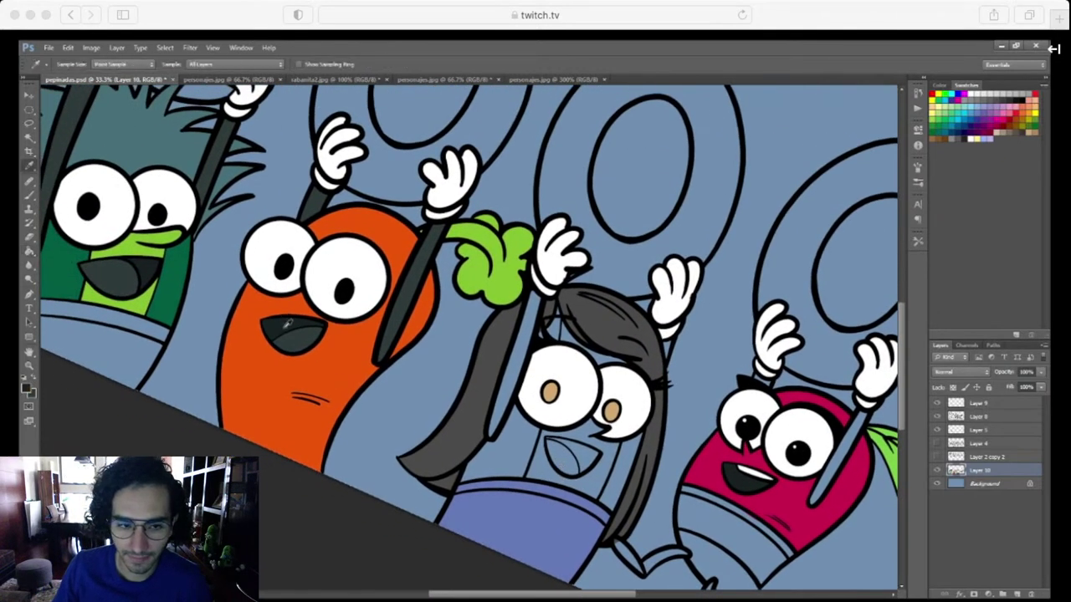
{"action": "key", "text": "ctrl+plus"}
{"action": "key", "text": "ctrl+plus"}
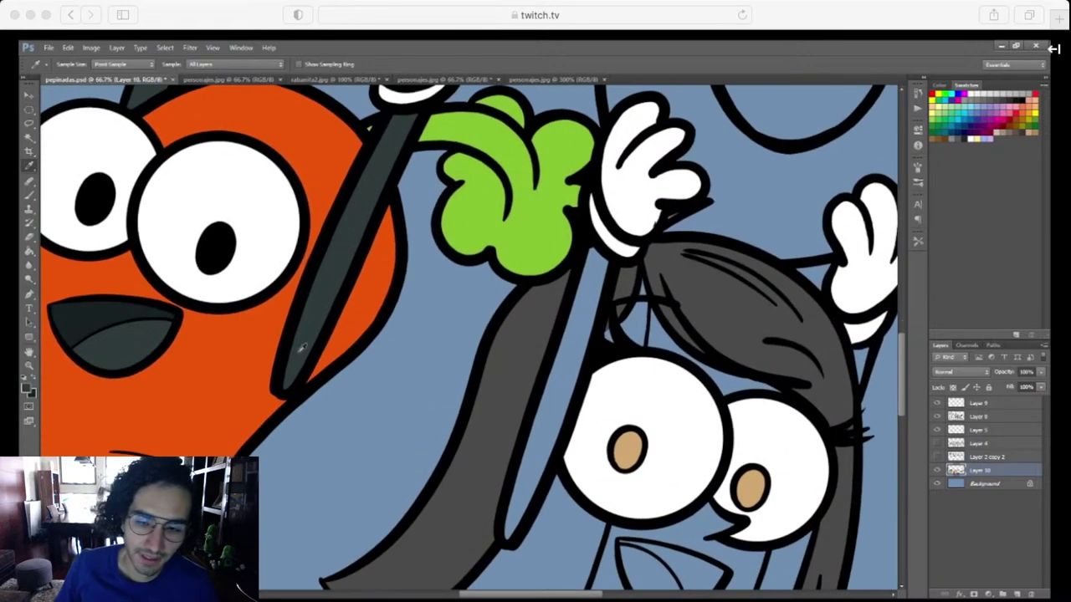
Select the tongue in the long-haired character's mouth, fill it with dark grey-green, and clear the selection
{"action": "left_click_drag", "start_coordinate": [733, 558], "coordinate": [587, 371]}
{"action": "scroll", "coordinate": [588, 371], "scroll_direction": "up", "scroll_amount": 4}
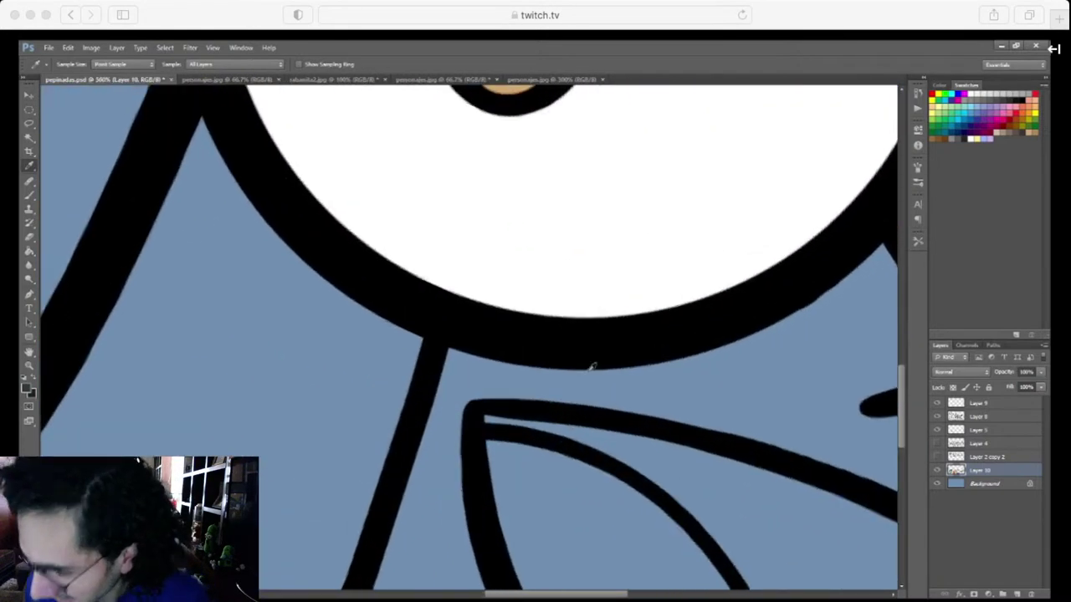
{"action": "scroll", "coordinate": [619, 418], "scroll_direction": "left", "scroll_amount": 2}
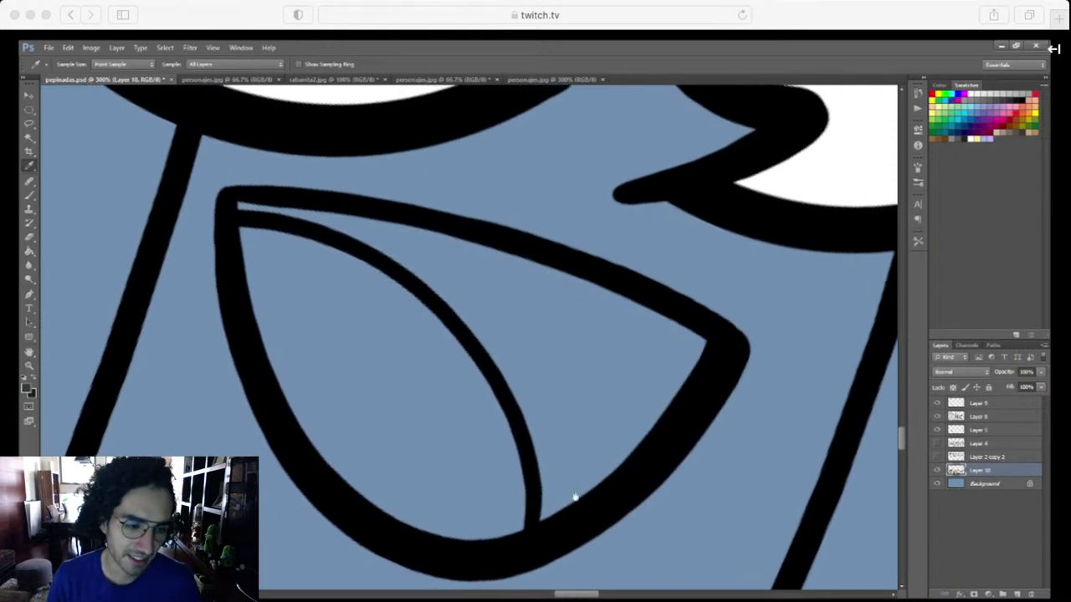
{"action": "left_click_drag", "start_coordinate": [579, 507], "coordinate": [599, 504]}
{"action": "key", "text": "l"}
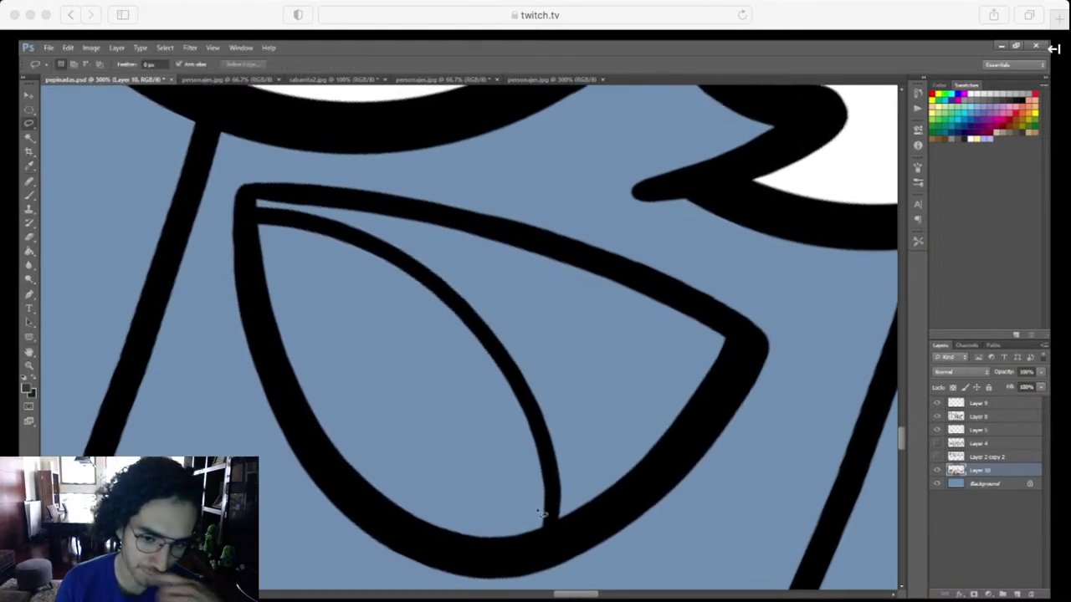
{"action": "mouse_move", "coordinate": [554, 542]}
{"action": "left_mouse_down"}
{"action": "mouse_move", "coordinate": [509, 360]}
{"action": "mouse_move", "coordinate": [353, 238]}
{"action": "mouse_move", "coordinate": [251, 219]}
{"action": "mouse_move", "coordinate": [316, 464]}
{"action": "mouse_move", "coordinate": [497, 558]}
{"action": "mouse_move", "coordinate": [548, 539]}
{"action": "left_mouse_up"}
{"action": "key", "text": "g"}
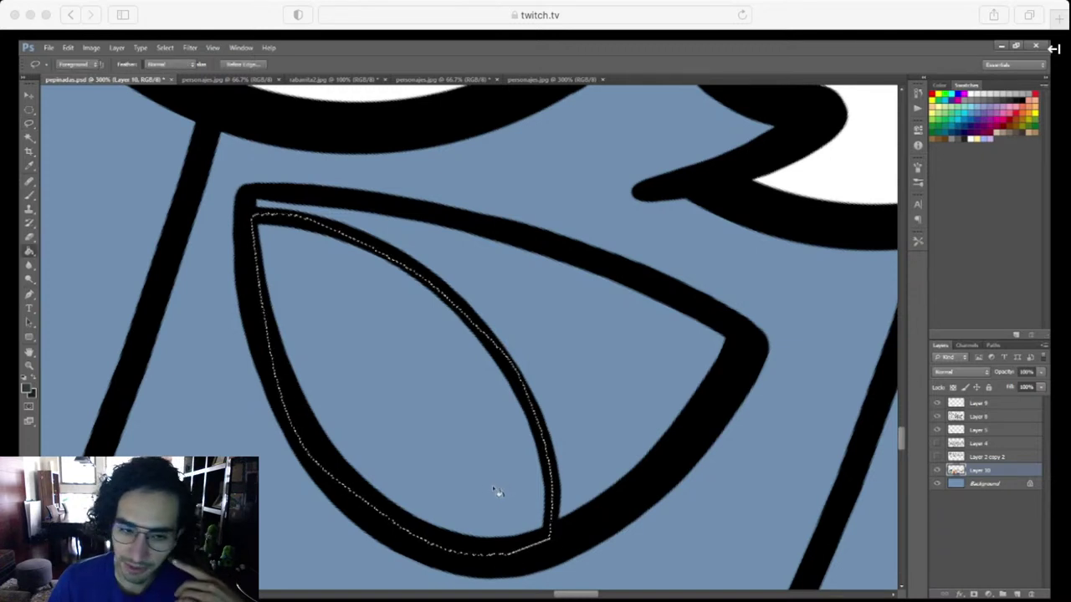
{"action": "left_click", "coordinate": [494, 492]}
{"action": "key", "text": "ctrl+d"}
Select the rest of the long-haired character's mouth, fill it with the darker near-black green, and clear the selection
{"action": "key", "text": "l"}
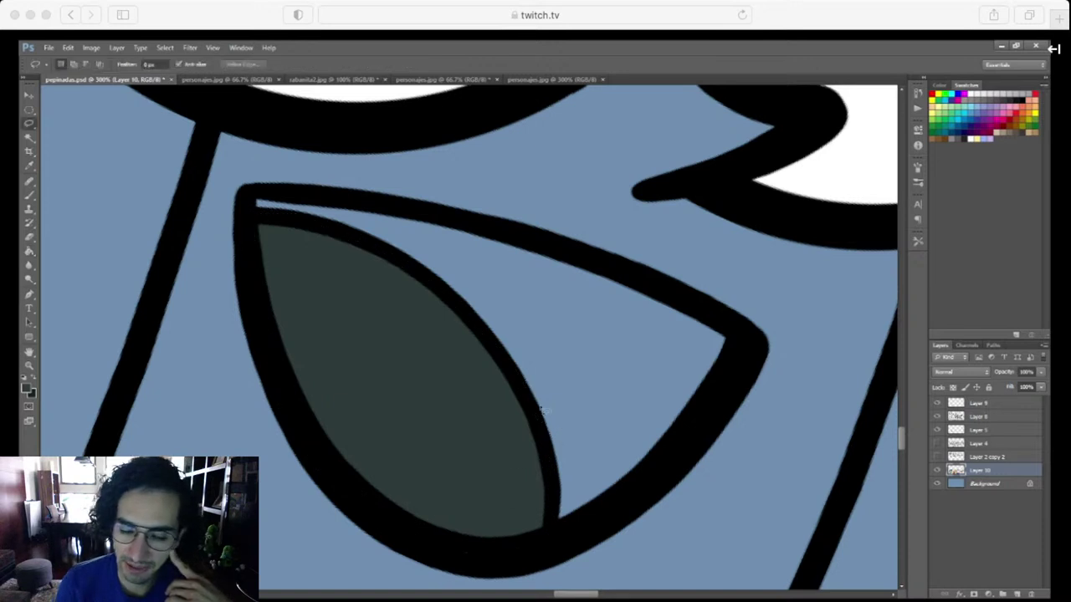
{"action": "mouse_move", "coordinate": [518, 385]}
{"action": "left_mouse_down"}
{"action": "mouse_move", "coordinate": [551, 542]}
{"action": "mouse_move", "coordinate": [655, 470]}
{"action": "mouse_move", "coordinate": [724, 379]}
{"action": "mouse_move", "coordinate": [736, 325]}
{"action": "mouse_move", "coordinate": [467, 223]}
{"action": "mouse_move", "coordinate": [348, 198]}
{"action": "mouse_move", "coordinate": [253, 196]}
{"action": "mouse_move", "coordinate": [248, 209]}
{"action": "mouse_move", "coordinate": [350, 236]}
{"action": "mouse_move", "coordinate": [421, 278]}
{"action": "mouse_move", "coordinate": [532, 400]}
{"action": "left_mouse_up"}
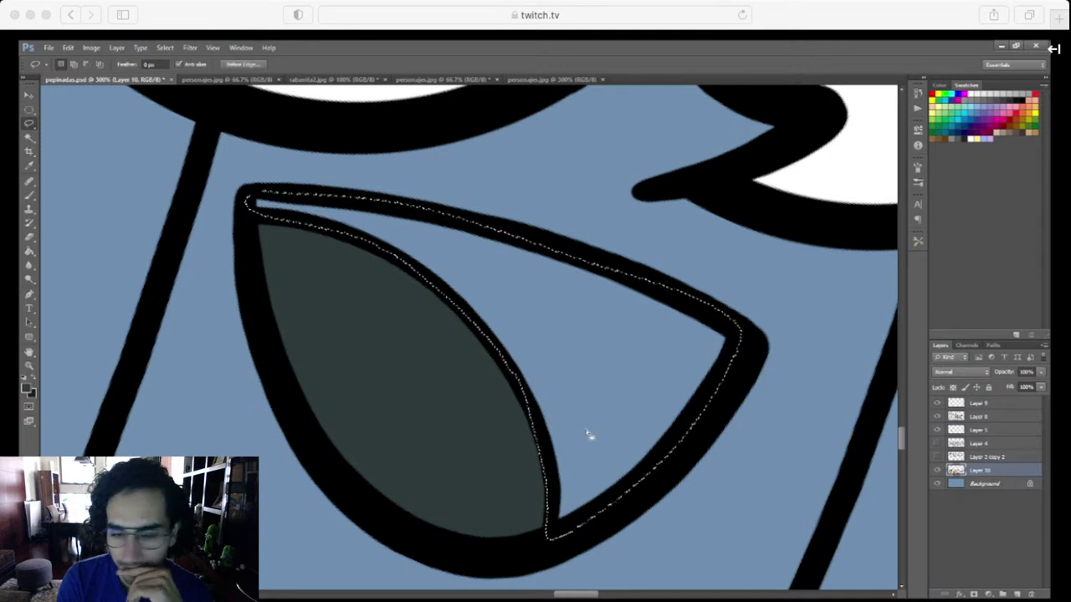
{"action": "key", "text": "g"}
{"action": "left_click", "coordinate": [589, 435]}
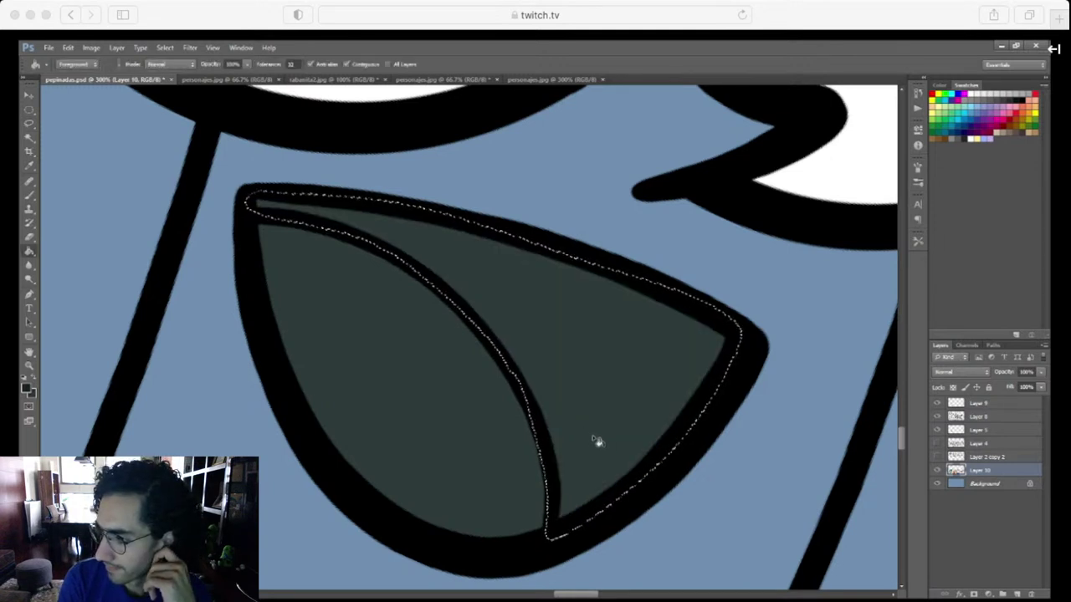
{"action": "left_click", "coordinate": [593, 441]}
{"action": "key", "text": "ctrl+d"}
{"action": "key", "text": "ctrl+minus"}
{"action": "key", "text": "ctrl+minus"}
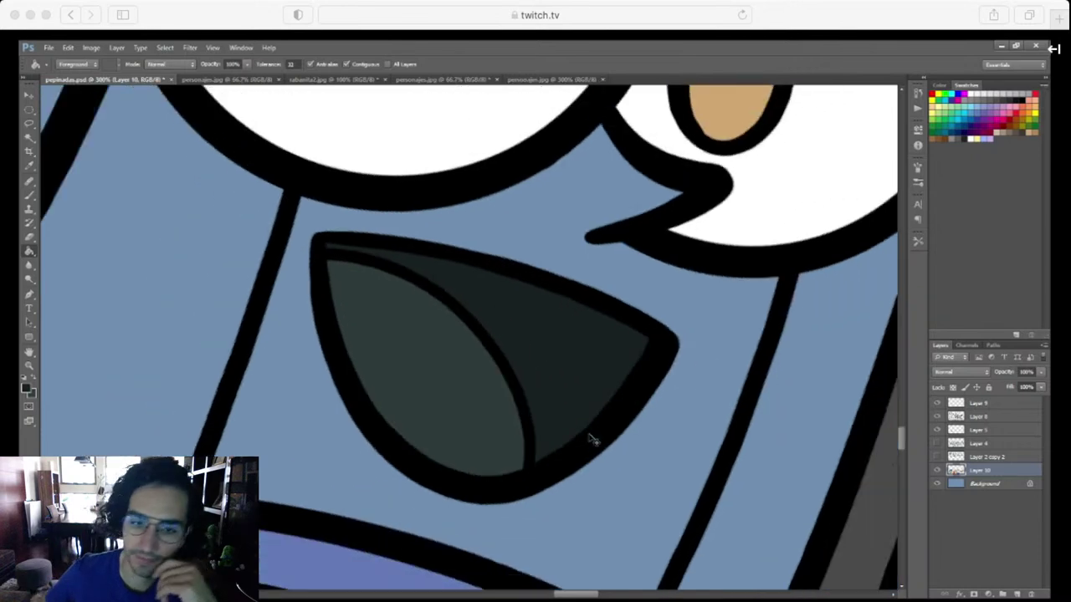
{"action": "key", "text": "ctrl+minus"}
{"action": "key", "text": "ctrl+minus"}
{"action": "key", "text": "ctrl+minus"}
{"action": "left_click_drag", "start_coordinate": [593, 437], "coordinate": [612, 479]}
{"action": "key", "text": "r"}
{"action": "left_click_drag", "start_coordinate": [622, 451], "coordinate": [627, 497]}
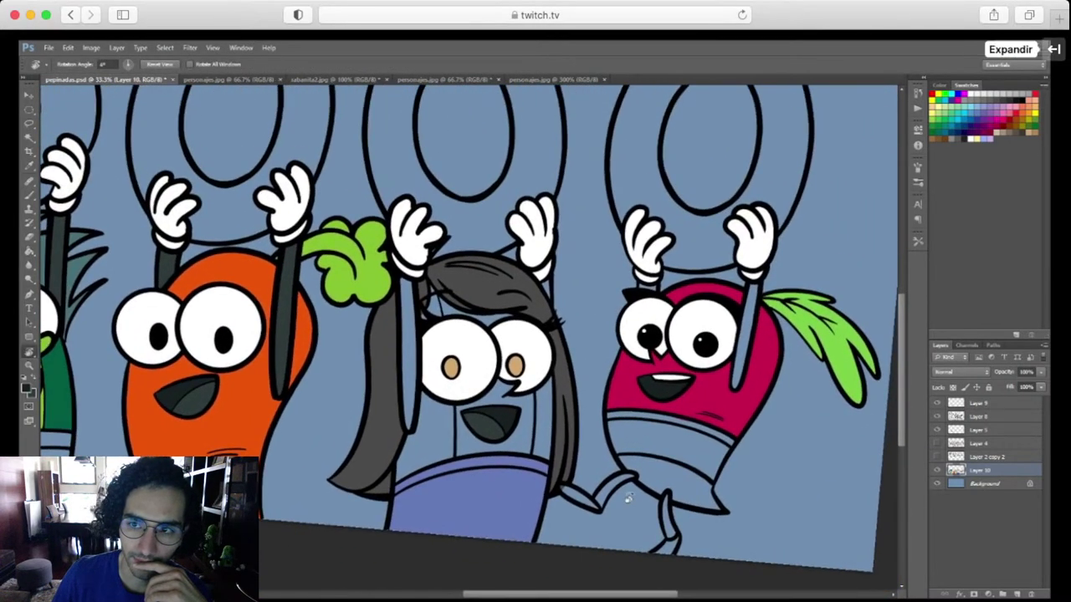
Check the messages in the stream chat, closing its user list, and hide the chat again
{"action": "left_click", "coordinate": [1054, 49]}
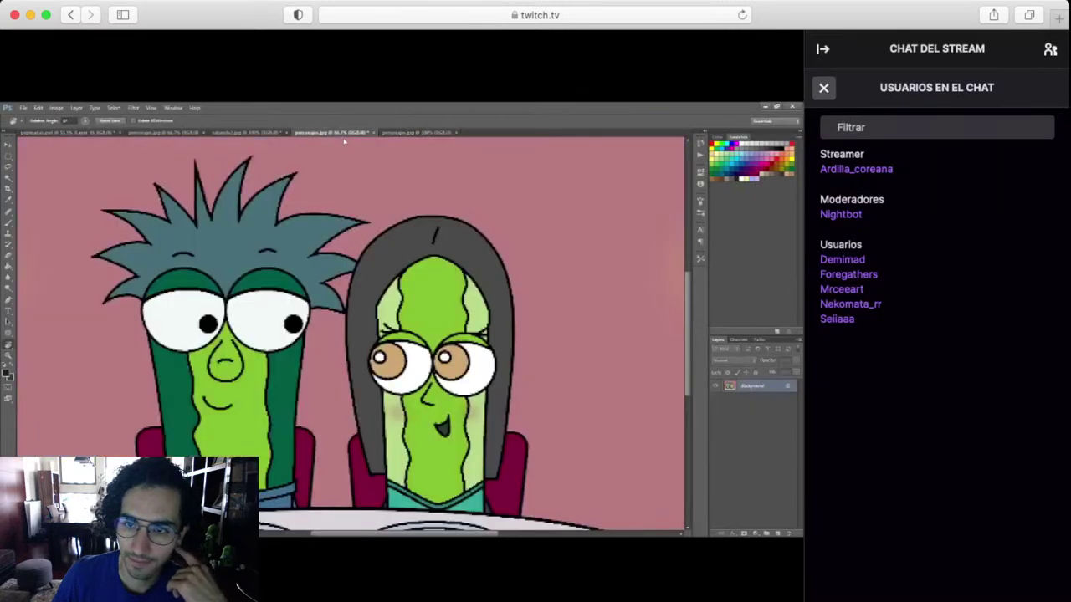
{"action": "left_click", "coordinate": [822, 89]}
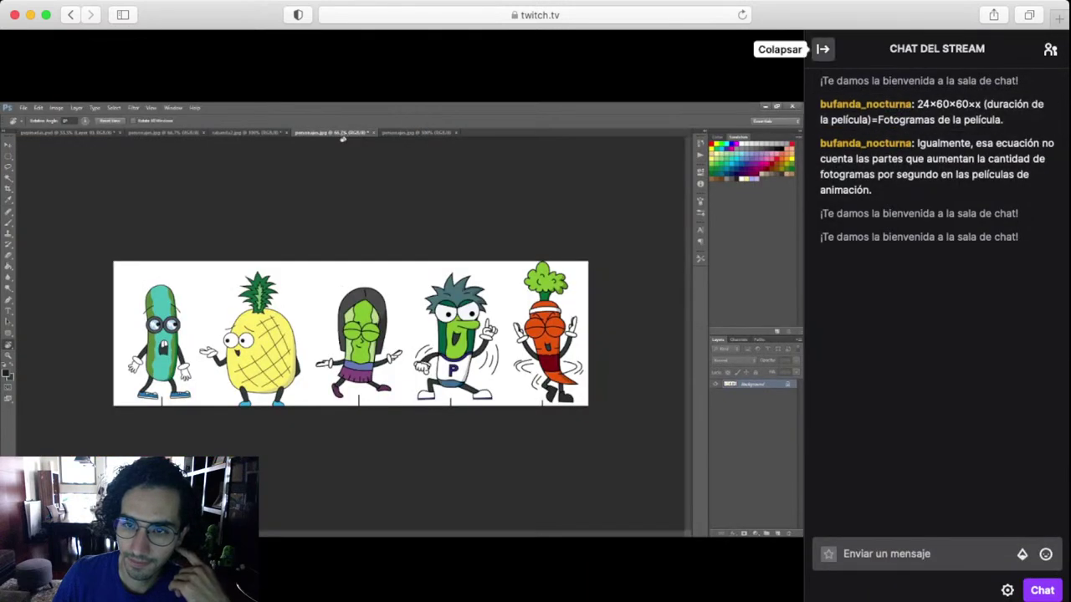
{"action": "left_click", "coordinate": [822, 49]}
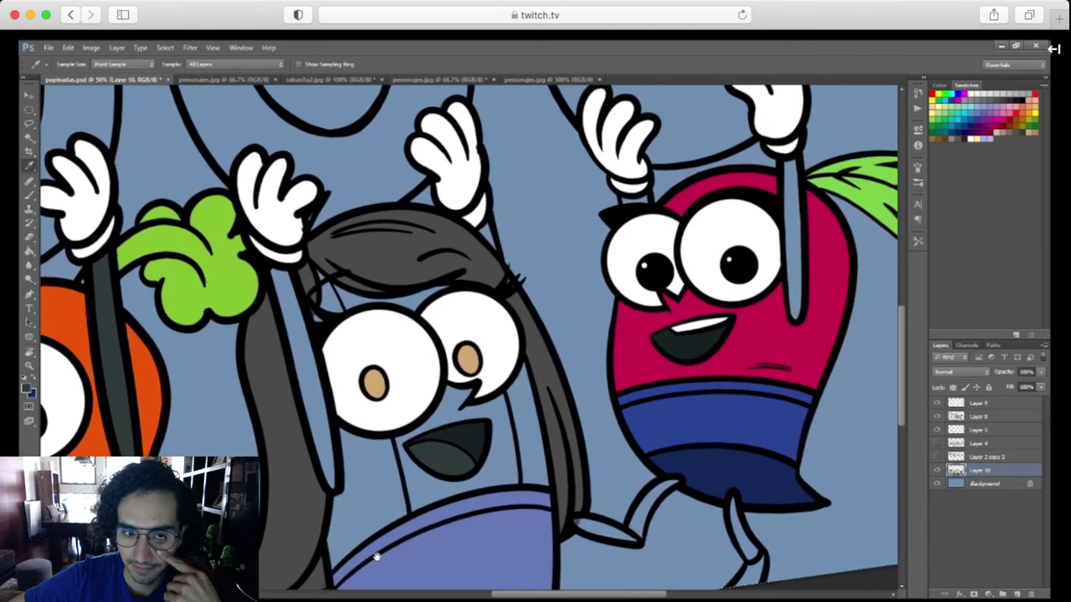
Select the long-haired character's long arm beside the face, fill it with dark grey-green, and clear the selection
{"action": "key", "text": "ctrl+plus"}
{"action": "key", "text": "r"}
{"action": "left_click_drag", "start_coordinate": [545, 517], "coordinate": [368, 503]}
{"action": "left_click_drag", "start_coordinate": [438, 252], "coordinate": [544, 407]}
{"action": "key", "text": "ctrl+plus"}
{"action": "key", "text": "ctrl+plus"}
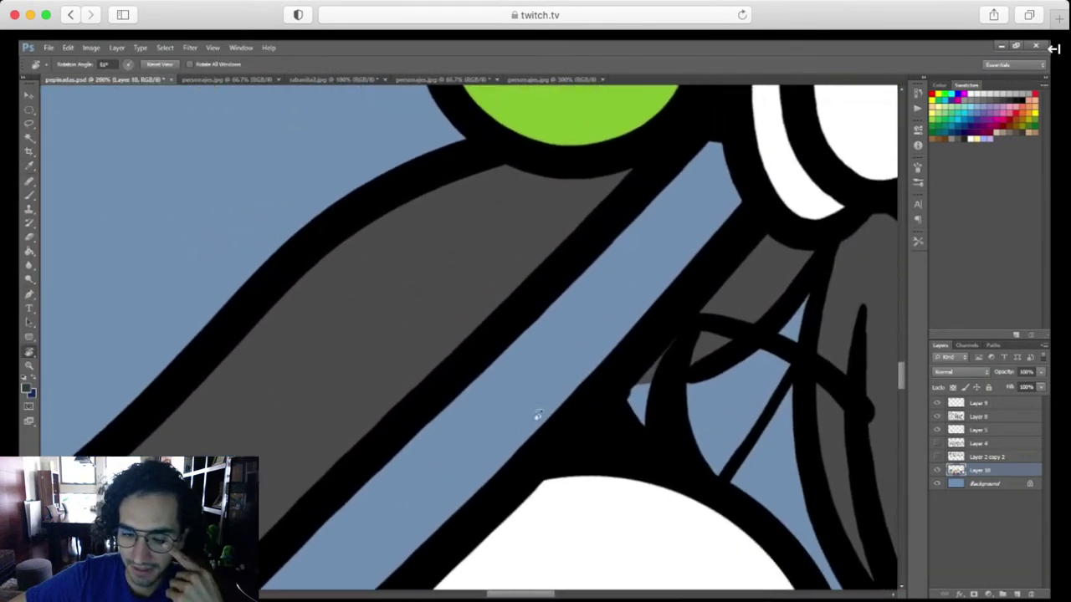
{"action": "key", "text": "ctrl+minus"}
{"action": "left_click_drag", "start_coordinate": [543, 484], "coordinate": [570, 443]}
{"action": "key", "text": "l"}
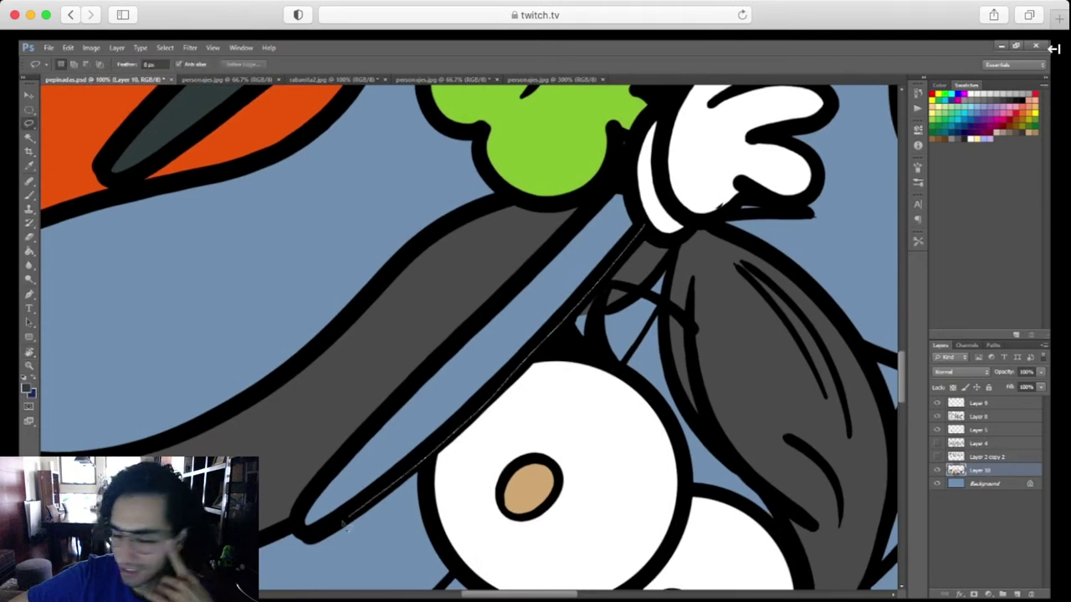
{"action": "mouse_move", "coordinate": [303, 508]}
{"action": "left_mouse_down"}
{"action": "mouse_move", "coordinate": [620, 170]}
{"action": "mouse_move", "coordinate": [642, 228]}
{"action": "left_mouse_up"}
{"action": "key", "text": "g"}
{"action": "left_click", "coordinate": [556, 294]}
{"action": "key", "text": "ctrl+d"}
Select the small piece of the long-haired character's other arm below its glove, fill it with dark grey-green, and clear the selection
{"action": "mouse_move", "coordinate": [743, 537]}
{"action": "left_mouse_down"}
{"action": "mouse_move", "coordinate": [540, 376]}
{"action": "mouse_move", "coordinate": [564, 373]}
{"action": "mouse_move", "coordinate": [554, 401]}
{"action": "left_mouse_up"}
{"action": "key", "text": "l"}
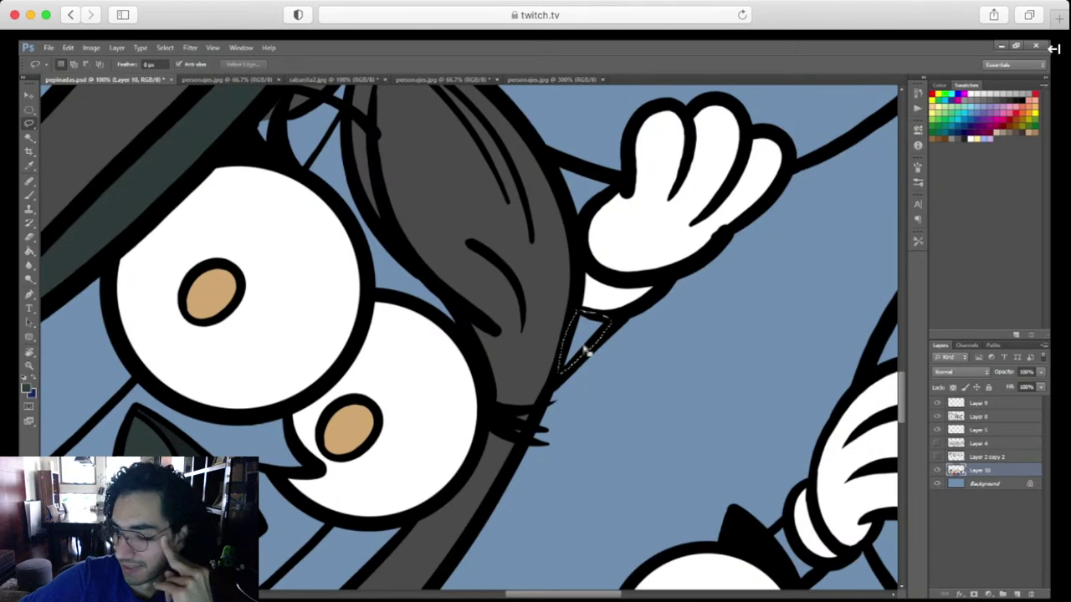
{"action": "key", "text": "g"}
{"action": "left_click", "coordinate": [582, 347]}
{"action": "key", "text": "super+d"}
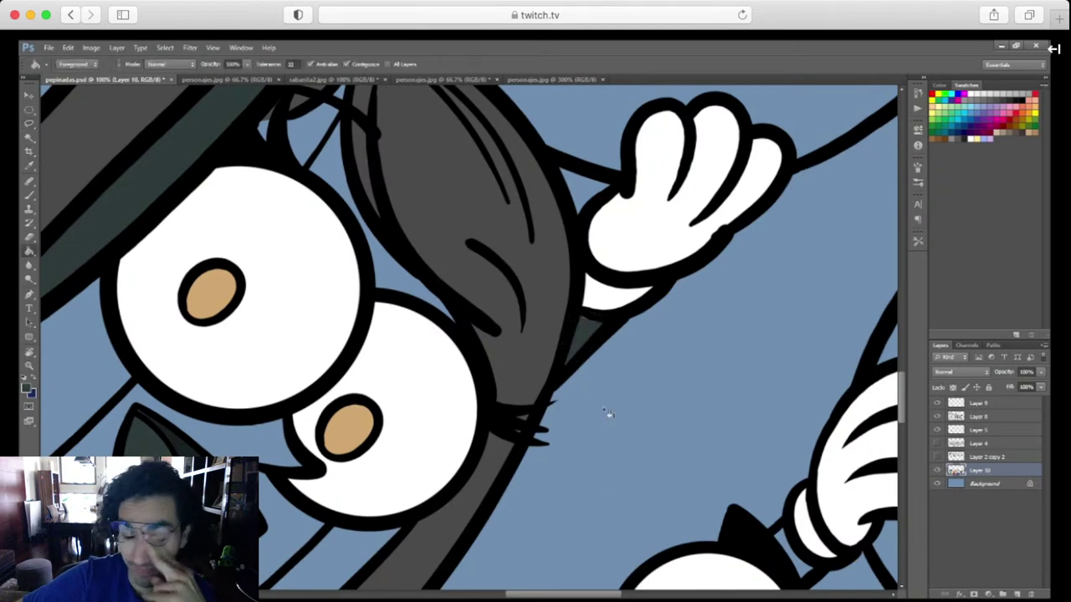
Select the short piece of the red radish character's arm between the eyebrow and the glove and fill it with dark grey-green
{"action": "key", "text": "b"}
{"action": "scroll", "coordinate": [596, 341], "scroll_direction": "down", "scroll_amount": 10}
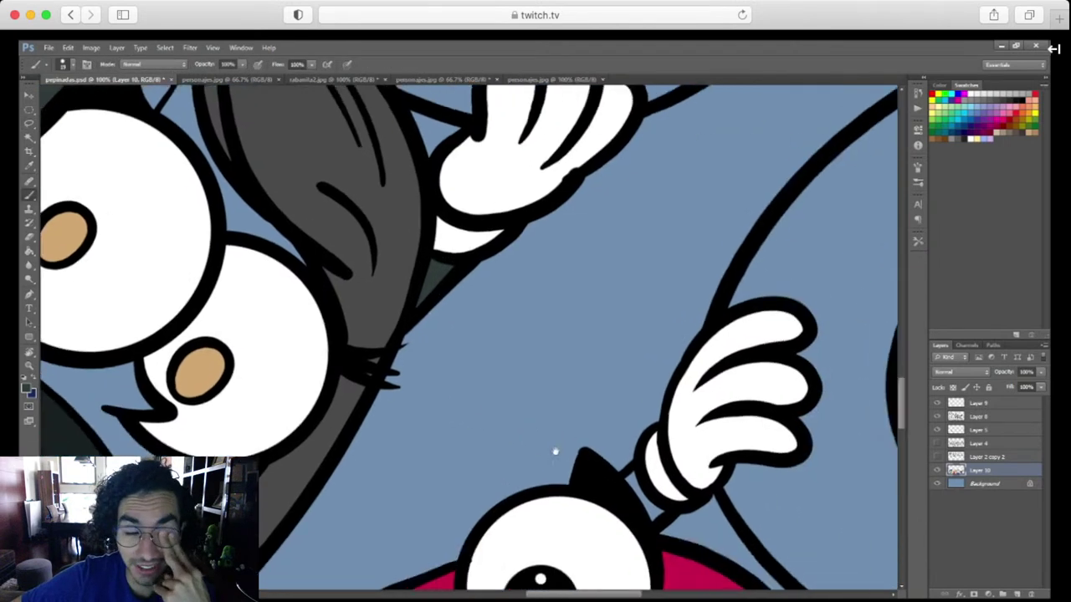
{"action": "key", "text": "l"}
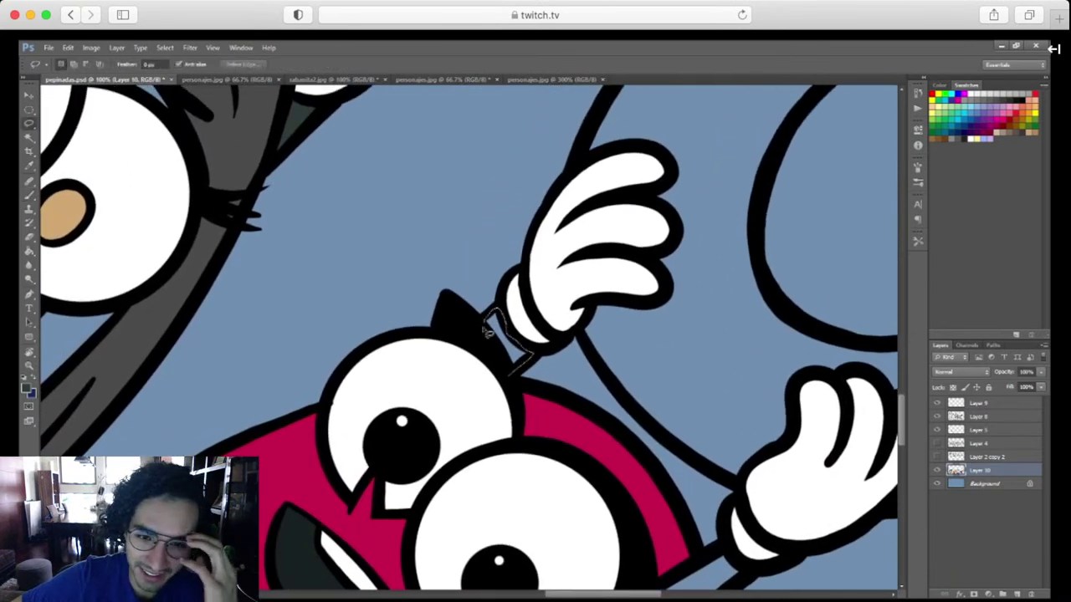
{"action": "key", "text": "alt+BackSpace"}
Select the radish character's arm that crosses its face, fill it with dark grey-green, and clear the selection
{"action": "scroll", "coordinate": [659, 399], "scroll_direction": "down", "scroll_amount": 5}
{"action": "scroll", "coordinate": [659, 398], "scroll_direction": "right", "scroll_amount": 2}
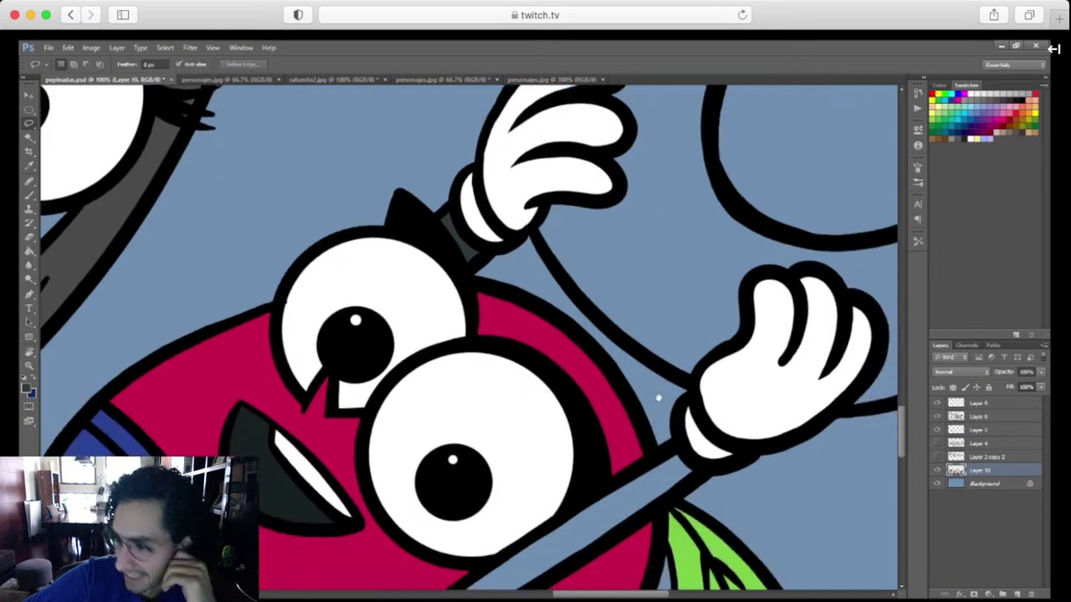
{"action": "scroll", "coordinate": [659, 398], "scroll_direction": "down", "scroll_amount": 5}
{"action": "scroll", "coordinate": [658, 398], "scroll_direction": "right", "scroll_amount": 3}
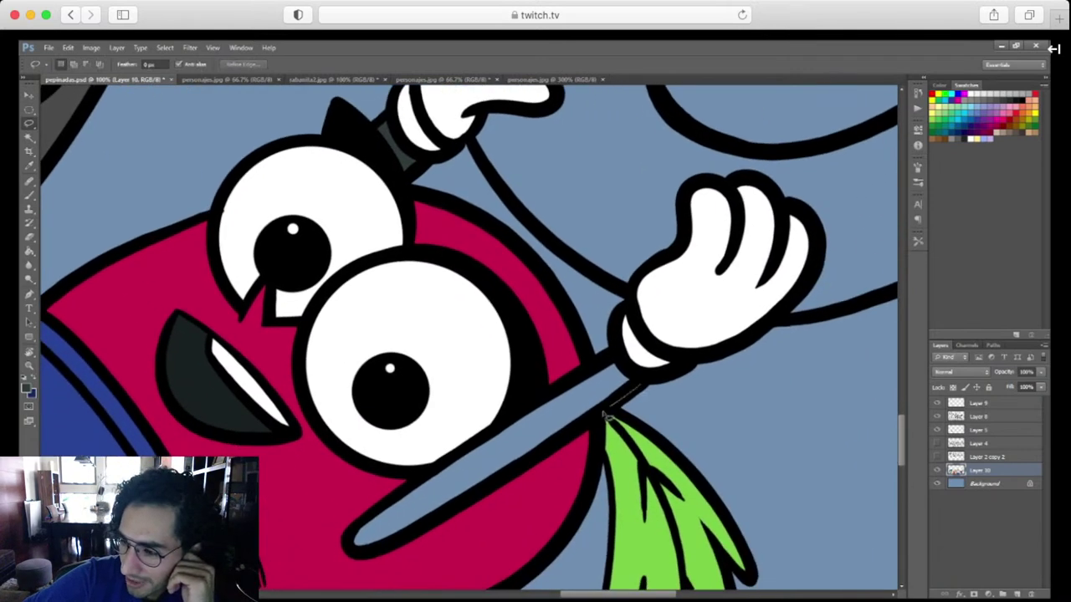
{"action": "left_click_drag", "start_coordinate": [606, 411], "coordinate": [469, 499]}
{"action": "left_click_drag", "start_coordinate": [349, 544], "coordinate": [499, 430]}
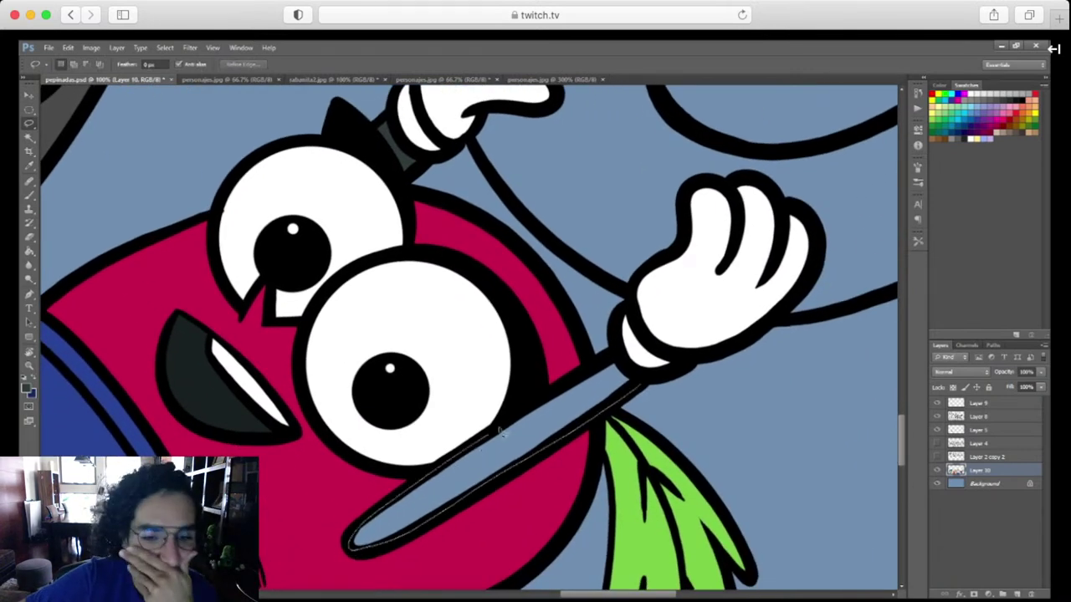
{"action": "left_click_drag", "start_coordinate": [641, 385], "coordinate": [640, 383]}
{"action": "key", "text": "g"}
{"action": "left_click", "coordinate": [574, 437]}
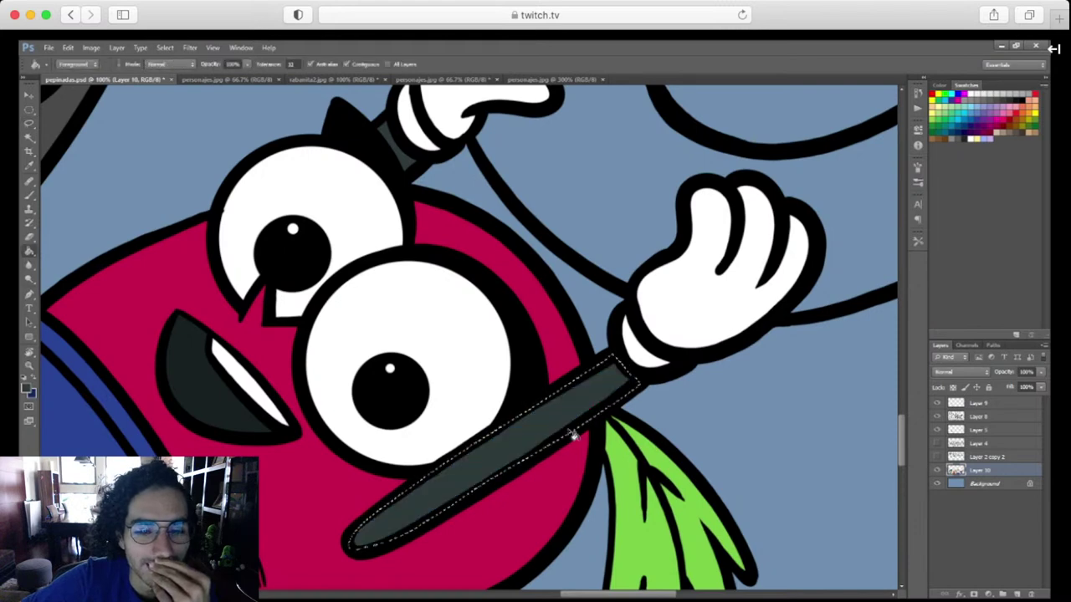
{"action": "key", "text": "ctrl+d"}
Select the radish character's leg that hangs down from its body, fill it with dark grey-green, and clear the selection
{"action": "left_click_drag", "start_coordinate": [521, 507], "coordinate": [681, 444]}
{"action": "scroll", "coordinate": [609, 486], "scroll_direction": "left", "scroll_amount": 3}
{"action": "scroll", "coordinate": [609, 485], "scroll_direction": "up", "scroll_amount": 2}
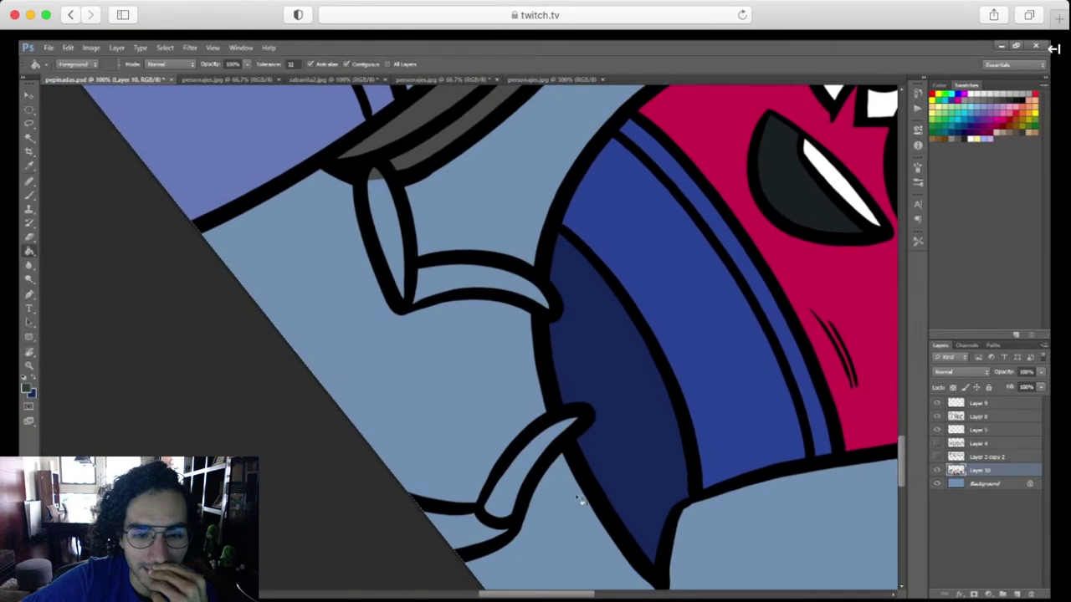
{"action": "key", "text": "l"}
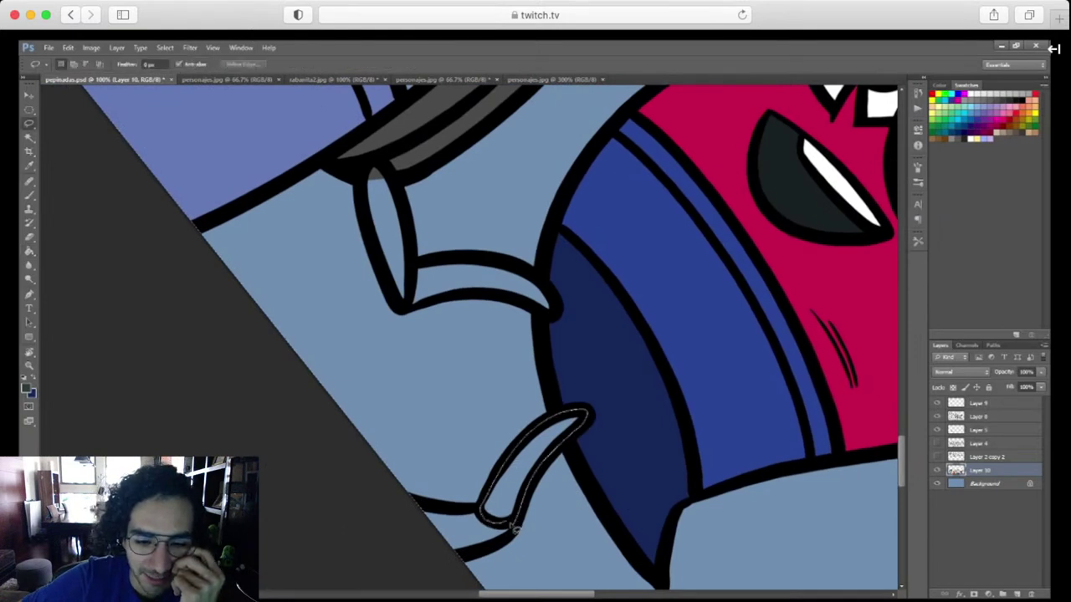
{"action": "key", "text": "g"}
{"action": "left_click", "coordinate": [524, 494]}
{"action": "key", "text": "ctrl+d"}
Select the radish character's outstretched leg nearest the long-haired character, fill it with dark grey-green, and clear the selection
{"action": "scroll", "coordinate": [524, 495], "scroll_direction": "up", "scroll_amount": 3}
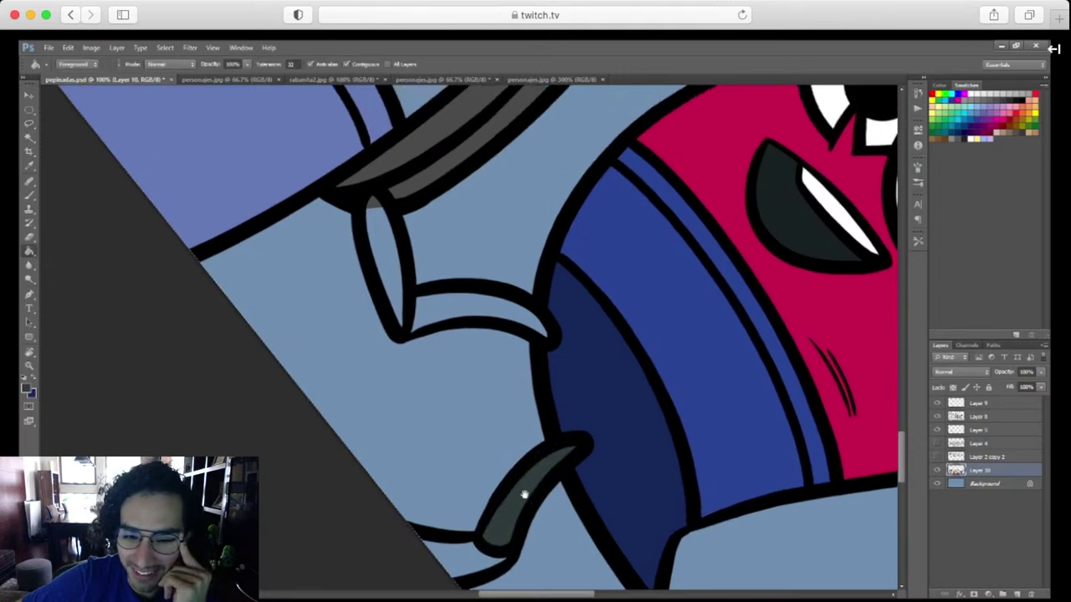
{"action": "left_click_drag", "start_coordinate": [525, 495], "coordinate": [527, 591]}
{"action": "key", "text": "ctrl+plus"}
{"action": "left_click_drag", "start_coordinate": [624, 496], "coordinate": [638, 402]}
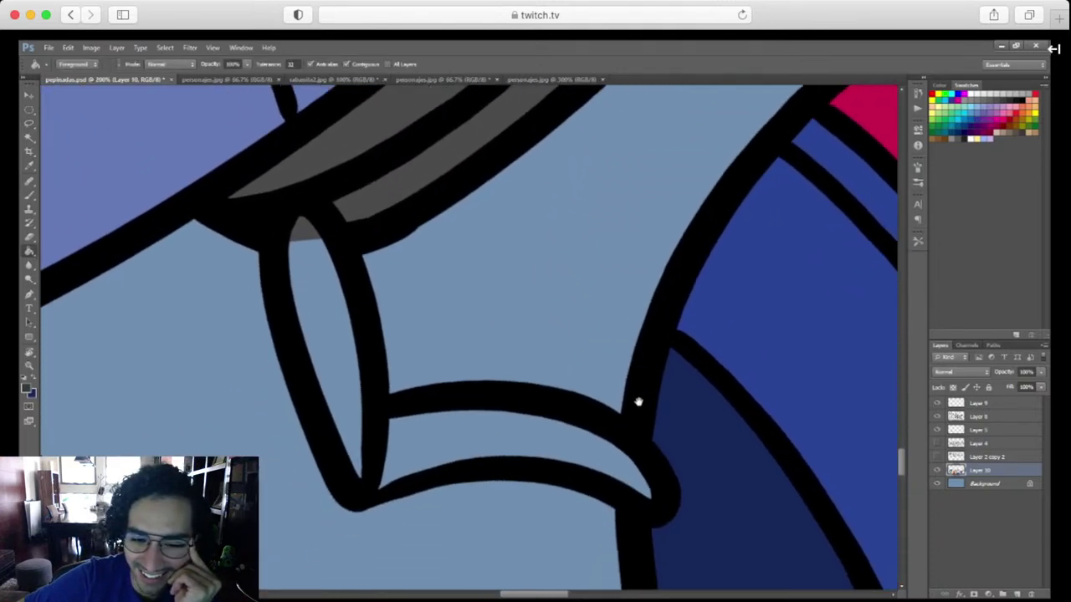
{"action": "key", "text": "l"}
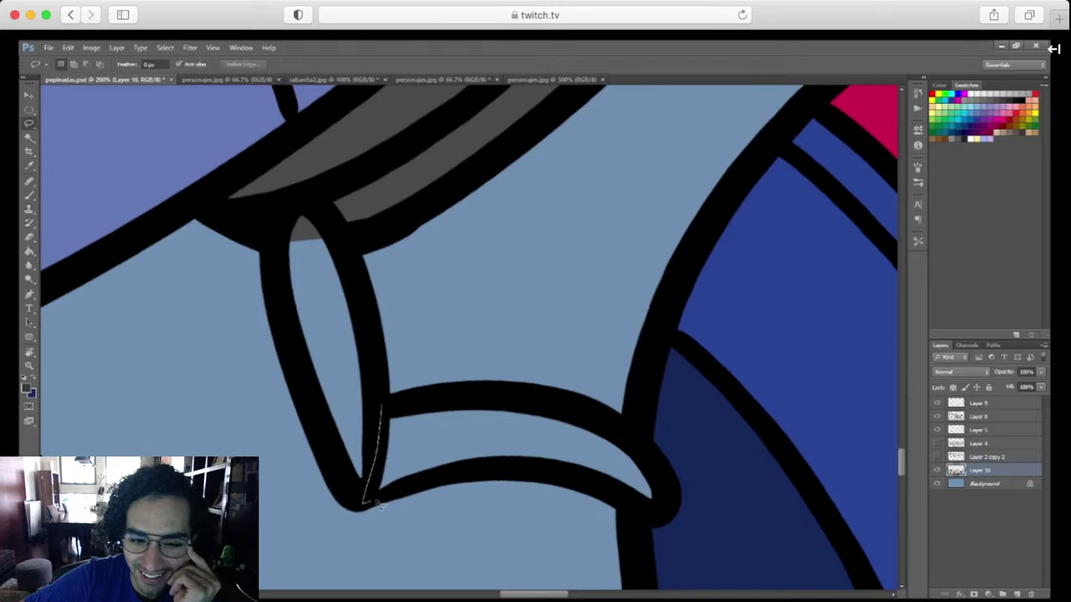
{"action": "mouse_move", "coordinate": [378, 504]}
{"action": "left_mouse_down"}
{"action": "mouse_move", "coordinate": [454, 482]}
{"action": "mouse_move", "coordinate": [567, 490]}
{"action": "left_mouse_up"}
{"action": "mouse_move", "coordinate": [669, 512]}
{"action": "left_mouse_down"}
{"action": "mouse_move", "coordinate": [655, 466]}
{"action": "mouse_move", "coordinate": [570, 410]}
{"action": "mouse_move", "coordinate": [472, 395]}
{"action": "mouse_move", "coordinate": [384, 406]}
{"action": "left_mouse_up"}
{"action": "key", "text": "g"}
{"action": "left_click", "coordinate": [540, 467]}
{"action": "key", "text": "ctrl+d"}
Sample the dark navy of the lowest band of the radish character's clothing as the fill colour
{"action": "key", "text": "ctrl+minus"}
{"action": "key", "text": "ctrl+minus"}
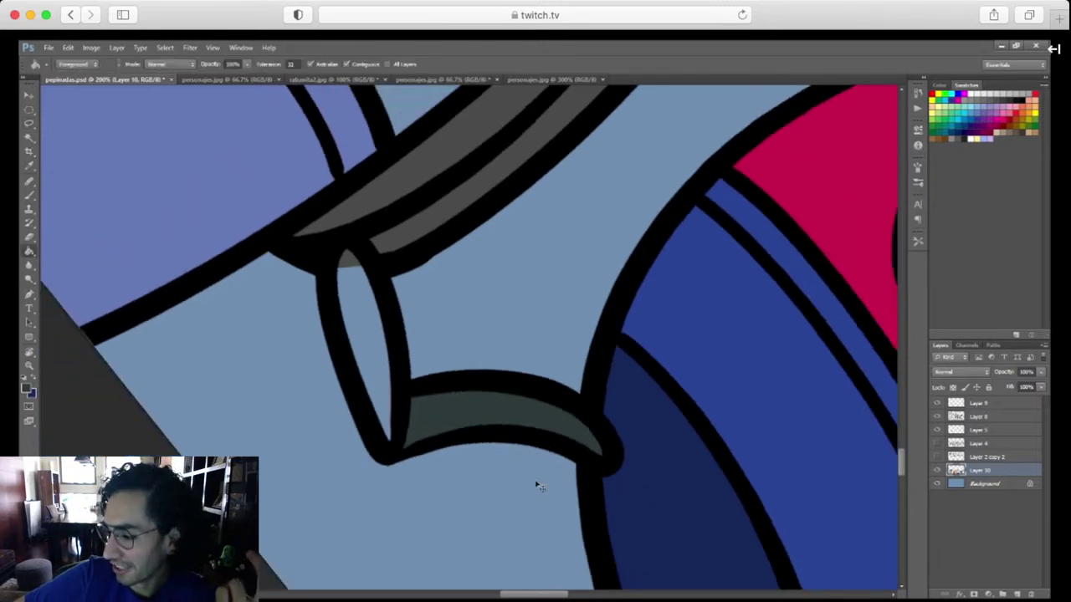
{"action": "left_click_drag", "start_coordinate": [624, 487], "coordinate": [580, 506]}
{"action": "key", "text": "r"}
{"action": "left_click_drag", "start_coordinate": [594, 452], "coordinate": [641, 374]}
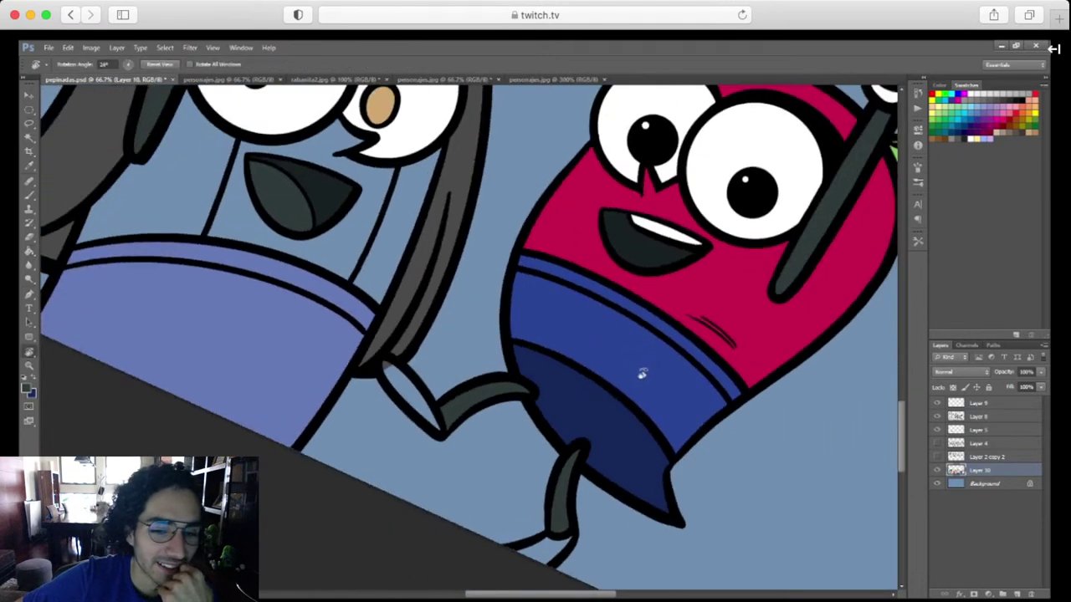
{"action": "key", "text": "i"}
{"action": "left_click", "coordinate": [634, 424]}
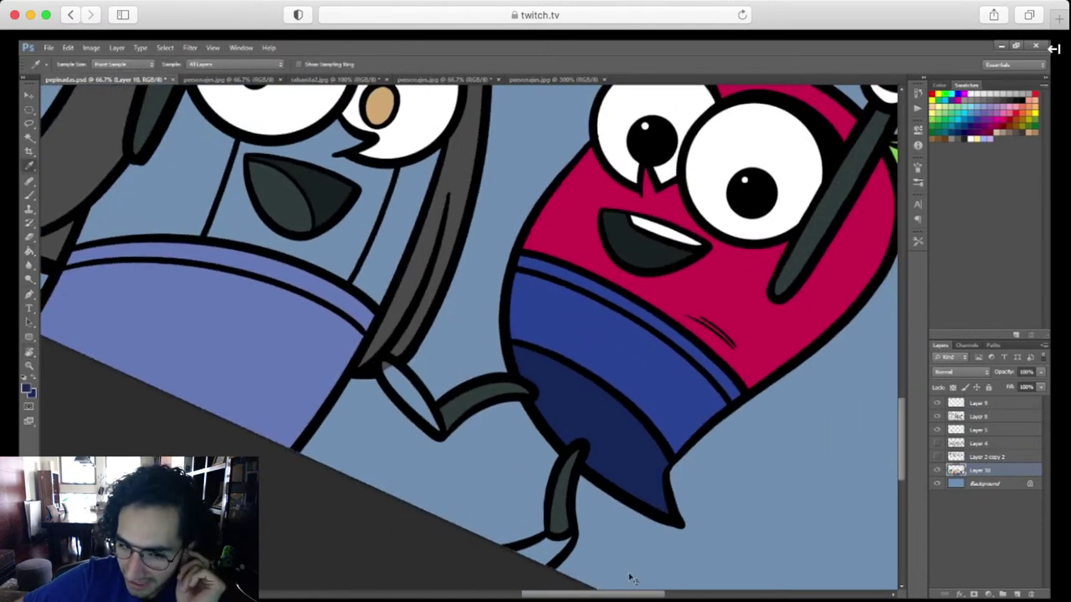
Select the shoe on the radish character's outstretched leg, fill it with navy including its grey tip, and clear the selection
{"action": "key", "text": "ctrl+plus"}
{"action": "key", "text": "ctrl+plus"}
{"action": "left_click_drag", "start_coordinate": [527, 476], "coordinate": [720, 399]}
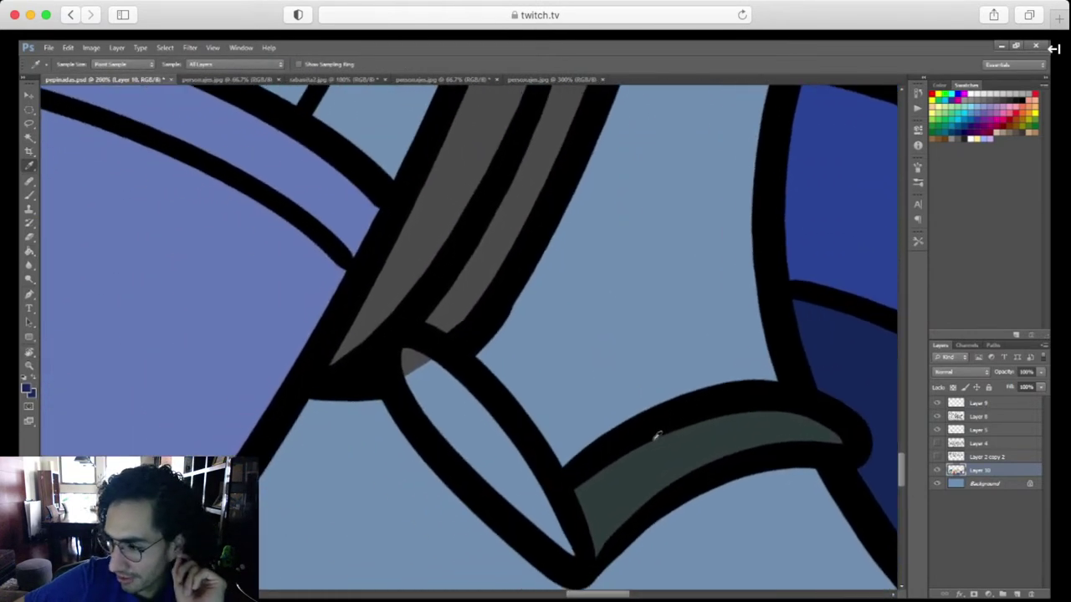
{"action": "key", "text": "l"}
{"action": "mouse_move", "coordinate": [569, 508]}
{"action": "left_mouse_down"}
{"action": "mouse_move", "coordinate": [522, 435]}
{"action": "mouse_move", "coordinate": [458, 366]}
{"action": "left_mouse_up"}
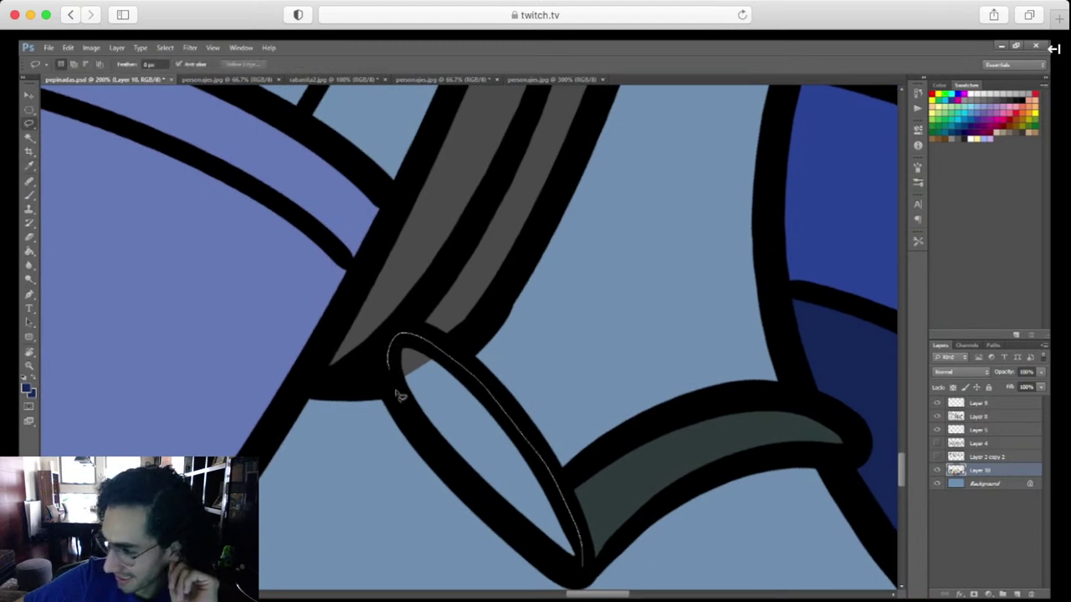
{"action": "mouse_move", "coordinate": [400, 396]}
{"action": "left_mouse_down"}
{"action": "mouse_move", "coordinate": [454, 485]}
{"action": "mouse_move", "coordinate": [578, 567]}
{"action": "left_mouse_up"}
{"action": "key", "text": "g"}
{"action": "left_click", "coordinate": [527, 498]}
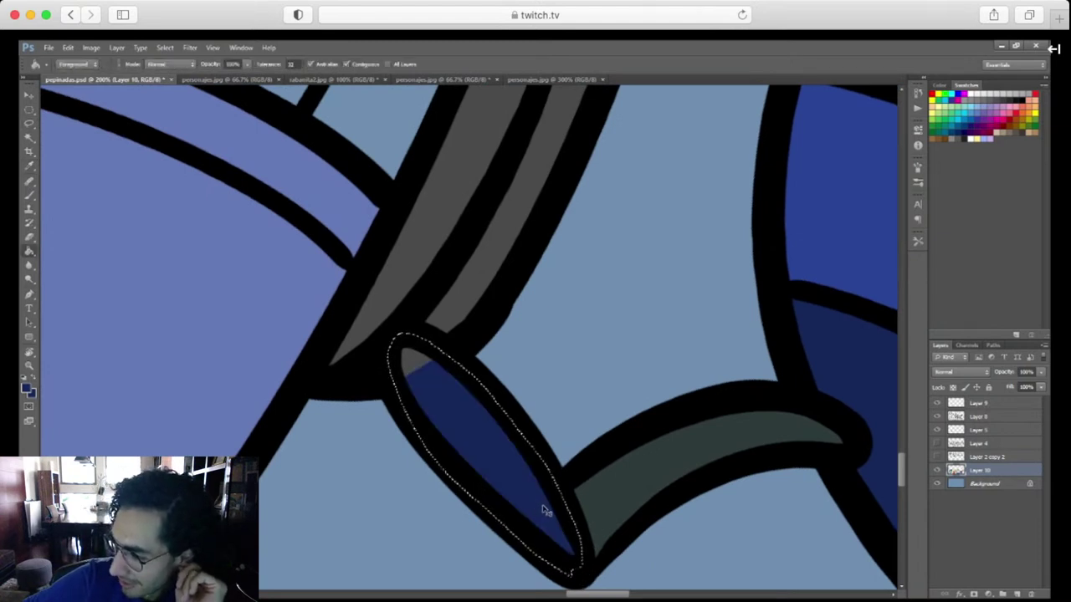
{"action": "left_click", "coordinate": [416, 364]}
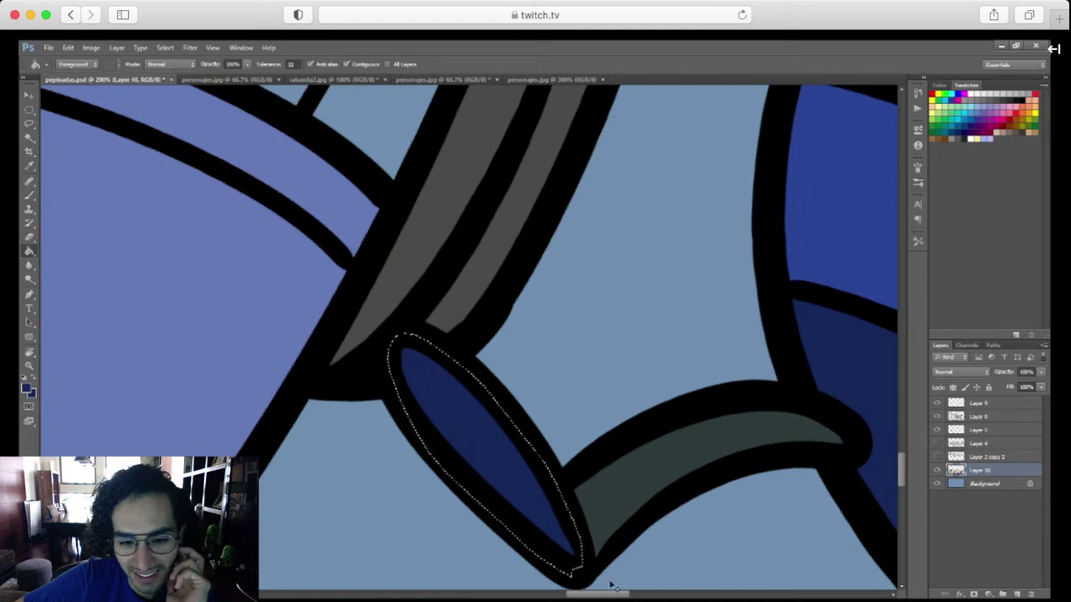
{"action": "key", "text": "ctrl+d"}
Select the radish character's other shoe at the lower canvas edge and fill it with navy
{"action": "left_click_drag", "start_coordinate": [723, 547], "coordinate": [586, 326]}
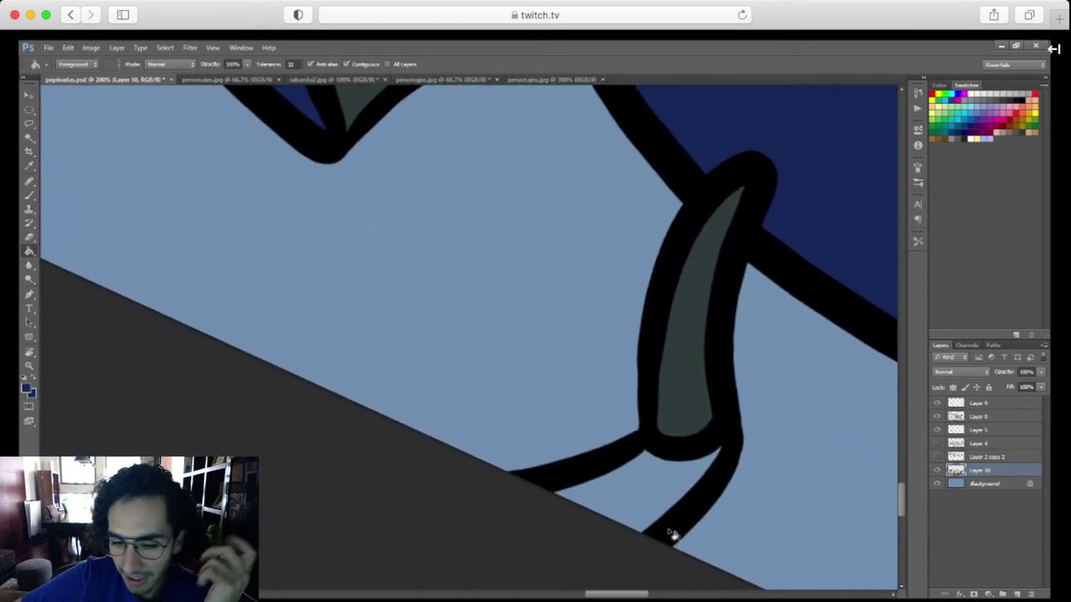
{"action": "key", "text": "l"}
{"action": "mouse_move", "coordinate": [646, 535]}
{"action": "left_mouse_down"}
{"action": "mouse_move", "coordinate": [681, 517]}
{"action": "mouse_move", "coordinate": [732, 452]}
{"action": "left_mouse_up"}
{"action": "left_click_drag", "start_coordinate": [667, 452], "coordinate": [561, 500]}
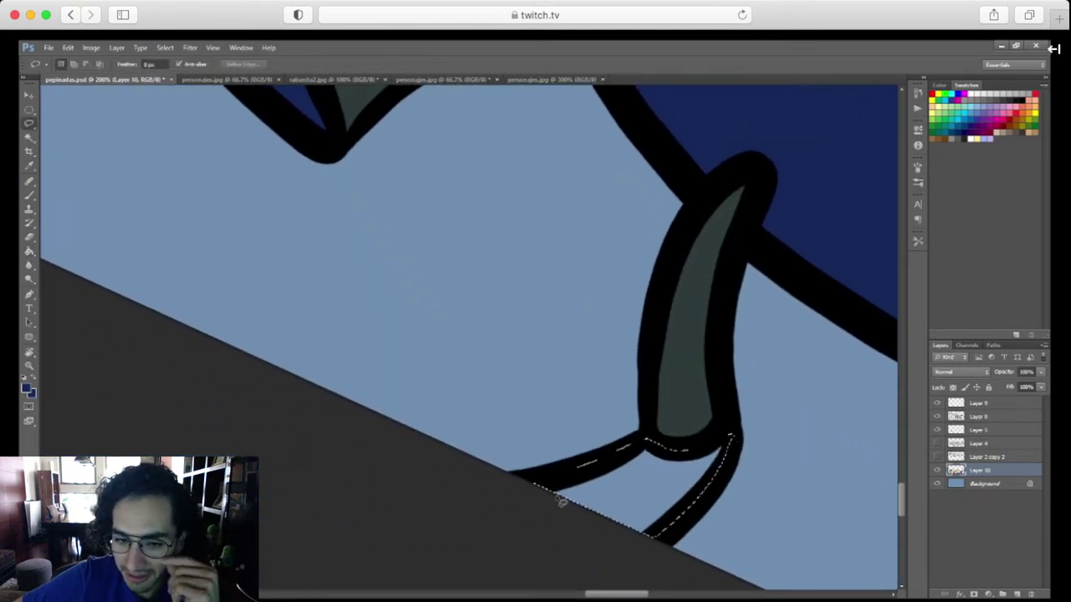
{"action": "key", "text": "g"}
{"action": "left_click", "coordinate": [645, 502]}
{"action": "scroll", "coordinate": [645, 536], "scroll_direction": "down", "scroll_amount": 6}
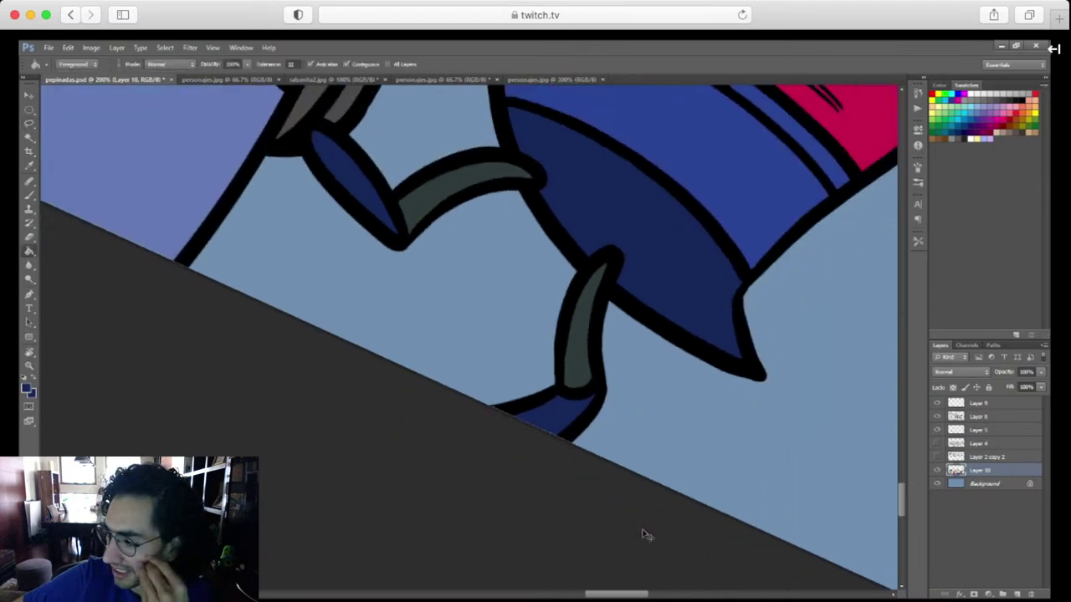
Sample the medium blue of the radish character's clothing and refill both of its shoes with that colour
{"action": "key", "text": "r"}
{"action": "left_click_drag", "start_coordinate": [554, 547], "coordinate": [759, 400]}
{"action": "key", "text": "ctrl+plus"}
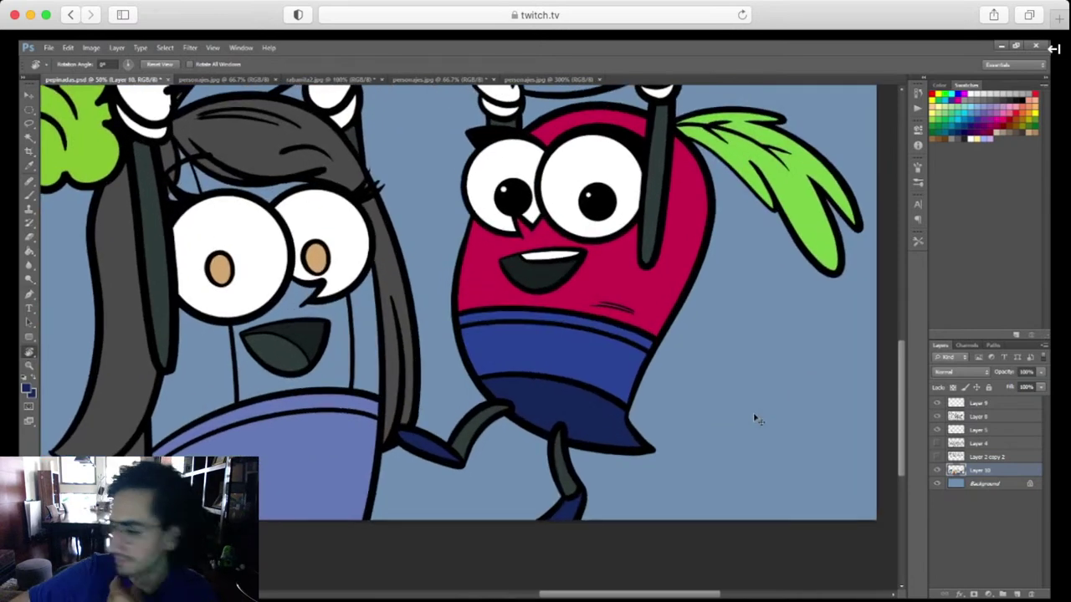
{"action": "key", "text": "i"}
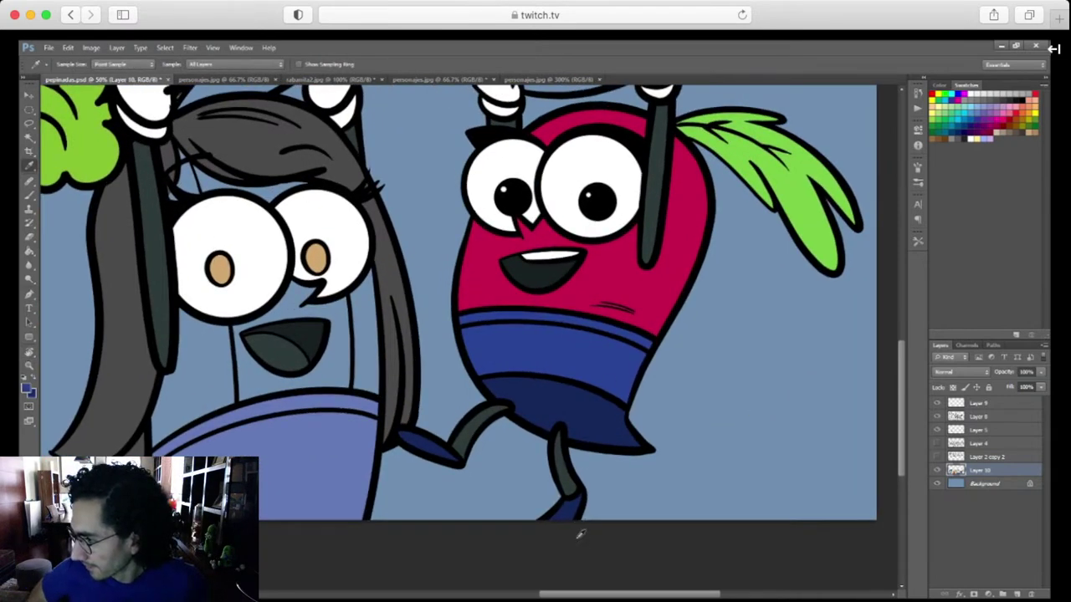
{"action": "key", "text": "ctrl+plus"}
{"action": "key", "text": "ctrl+plus"}
{"action": "left_click_drag", "start_coordinate": [644, 550], "coordinate": [638, 429]}
{"action": "key", "text": "e"}
{"action": "key", "text": "e"}
{"action": "key", "text": "g"}
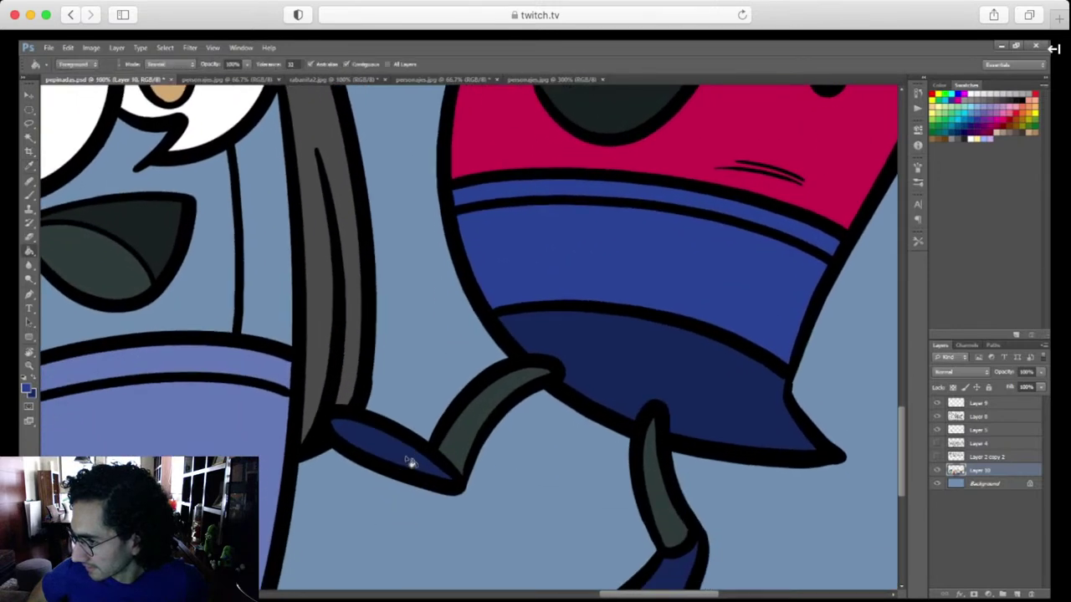
{"action": "left_click", "coordinate": [410, 455]}
{"action": "left_click", "coordinate": [680, 586]}
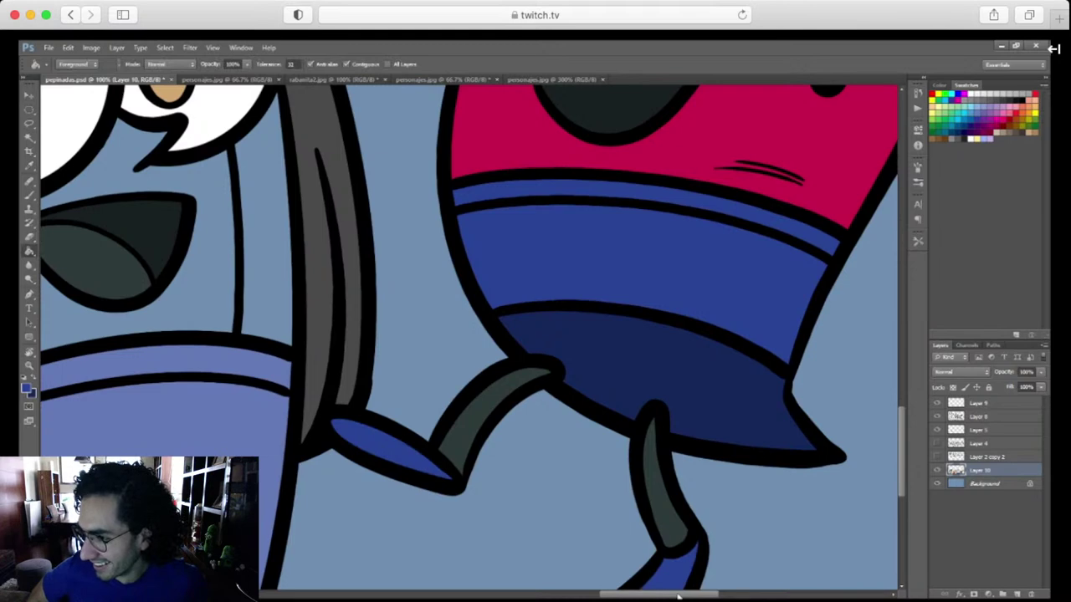
Sample the blue of the spiky-haired character's shirt in personajes.jpg as the fill colour and return to pepinadas.psd
{"action": "key", "text": "ctrl+minus"}
{"action": "key", "text": "ctrl+minus"}
{"action": "key", "text": "ctrl+minus"}
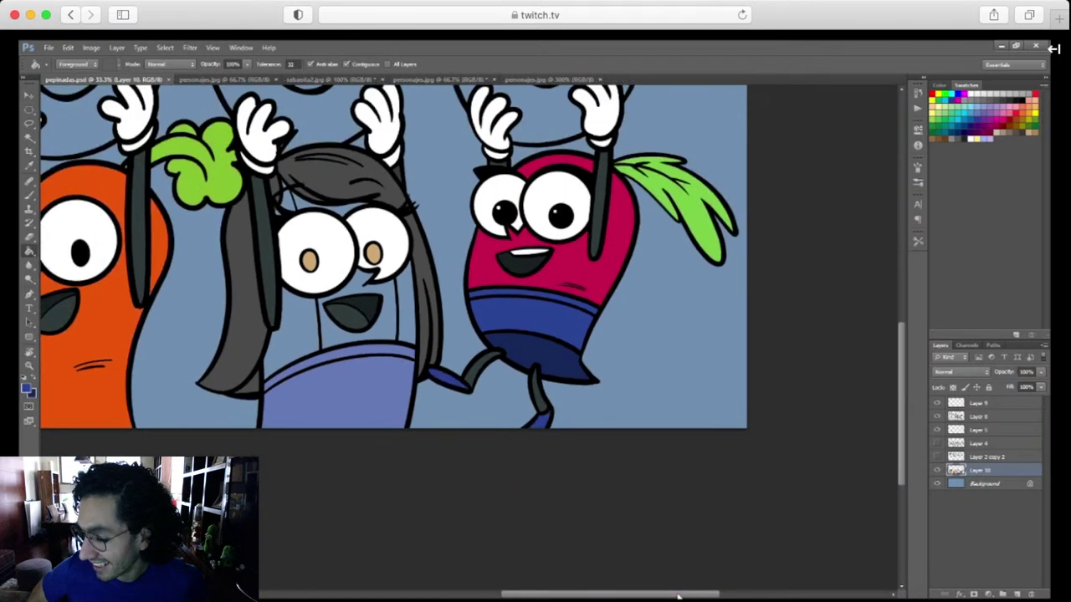
{"action": "scroll", "coordinate": [789, 490], "scroll_direction": "up", "scroll_amount": 5}
{"action": "scroll", "coordinate": [744, 519], "scroll_direction": "left", "scroll_amount": 5}
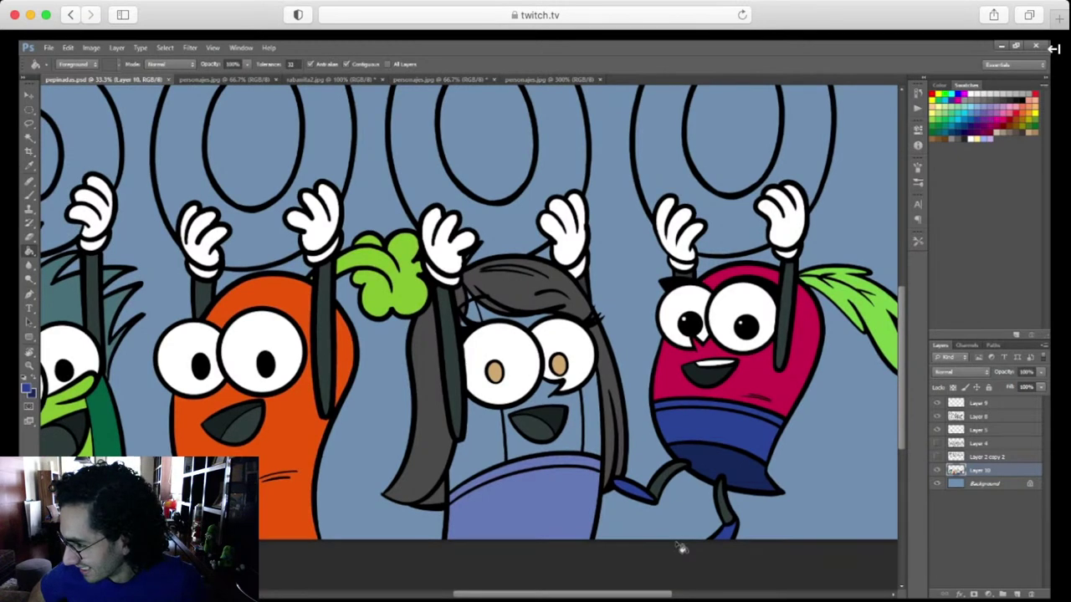
{"action": "scroll", "coordinate": [681, 548], "scroll_direction": "left", "scroll_amount": 7}
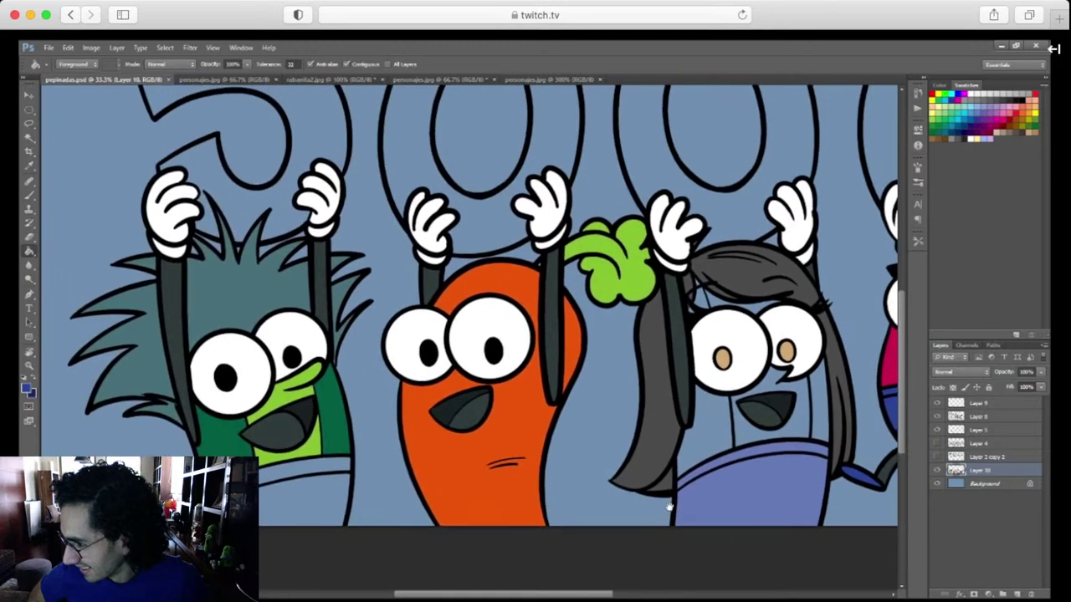
{"action": "left_click", "coordinate": [550, 80]}
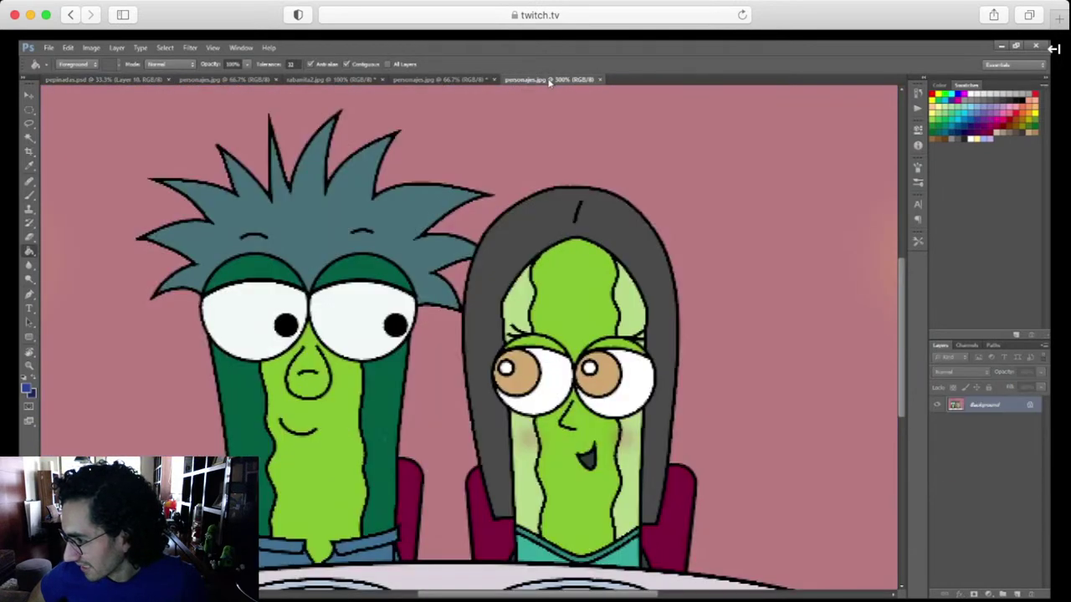
{"action": "key", "text": "i"}
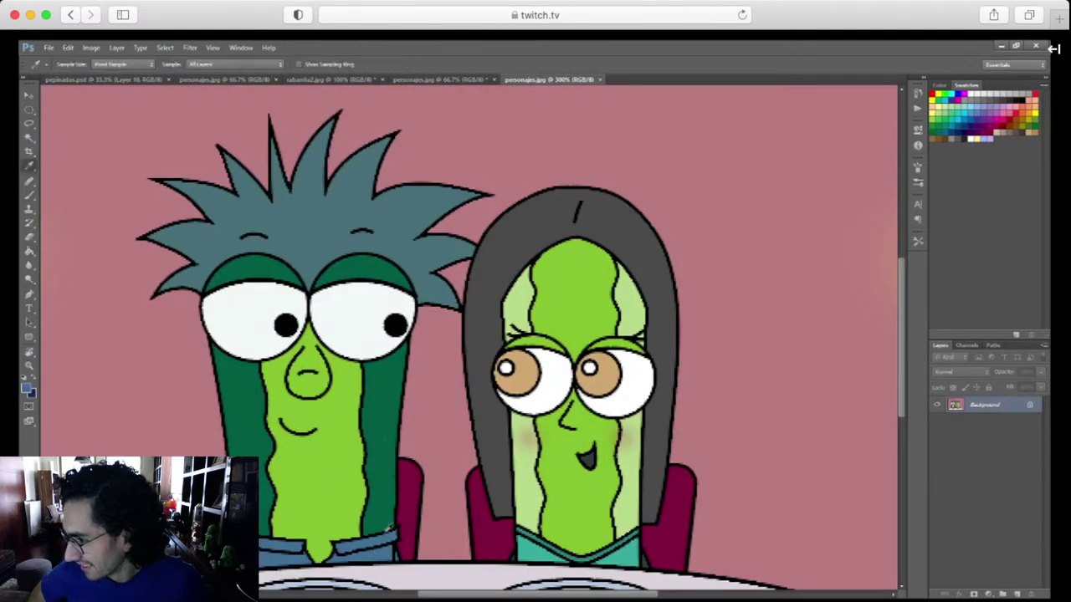
{"action": "left_click", "coordinate": [121, 80]}
{"action": "scroll", "coordinate": [643, 538], "scroll_direction": "left", "scroll_amount": 5}
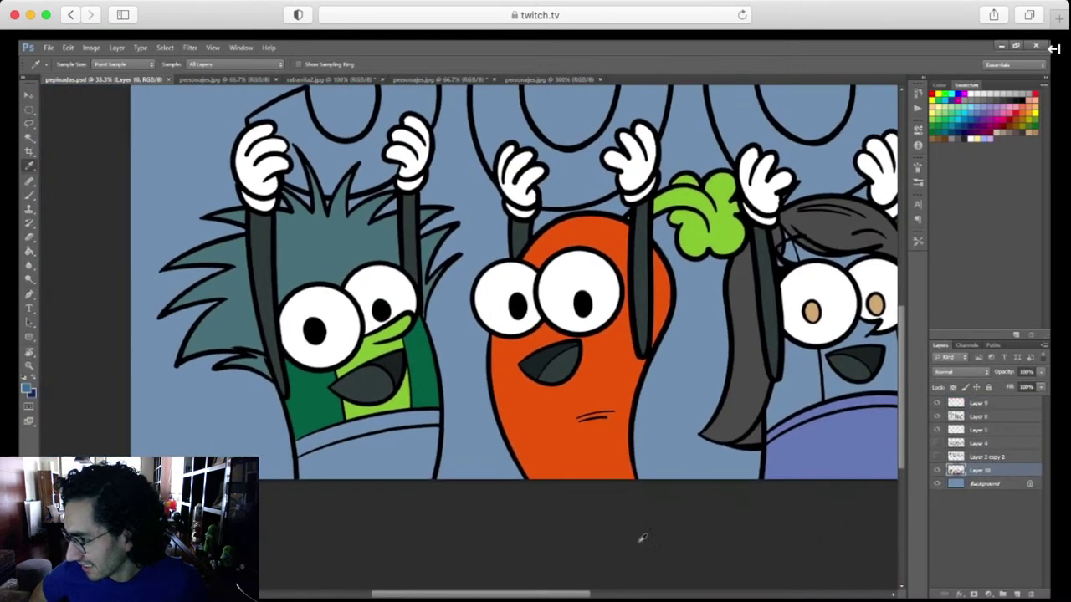
Select the shirt of the spiky-haired cucumber character, fill it with the sampled blue, and clear the selection
{"action": "key", "text": "ctrl+plus"}
{"action": "key", "text": "ctrl+plus"}
{"action": "left_click_drag", "start_coordinate": [456, 499], "coordinate": [613, 343]}
{"action": "key", "text": "l"}
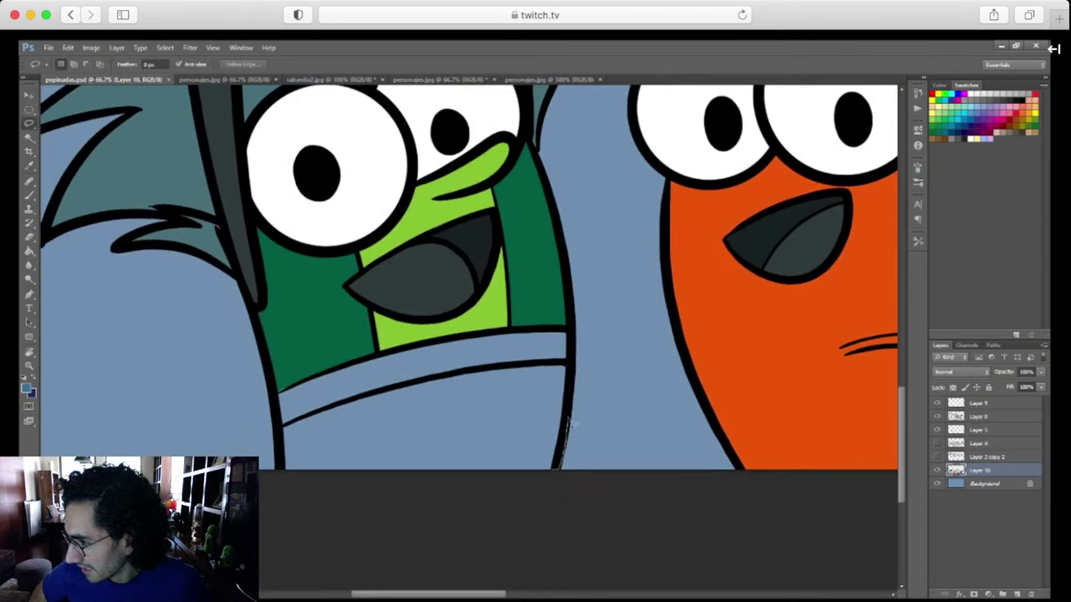
{"action": "mouse_move", "coordinate": [401, 356]}
{"action": "left_mouse_down"}
{"action": "mouse_move", "coordinate": [339, 368]}
{"action": "mouse_move", "coordinate": [279, 400]}
{"action": "mouse_move", "coordinate": [292, 500]}
{"action": "left_mouse_up"}
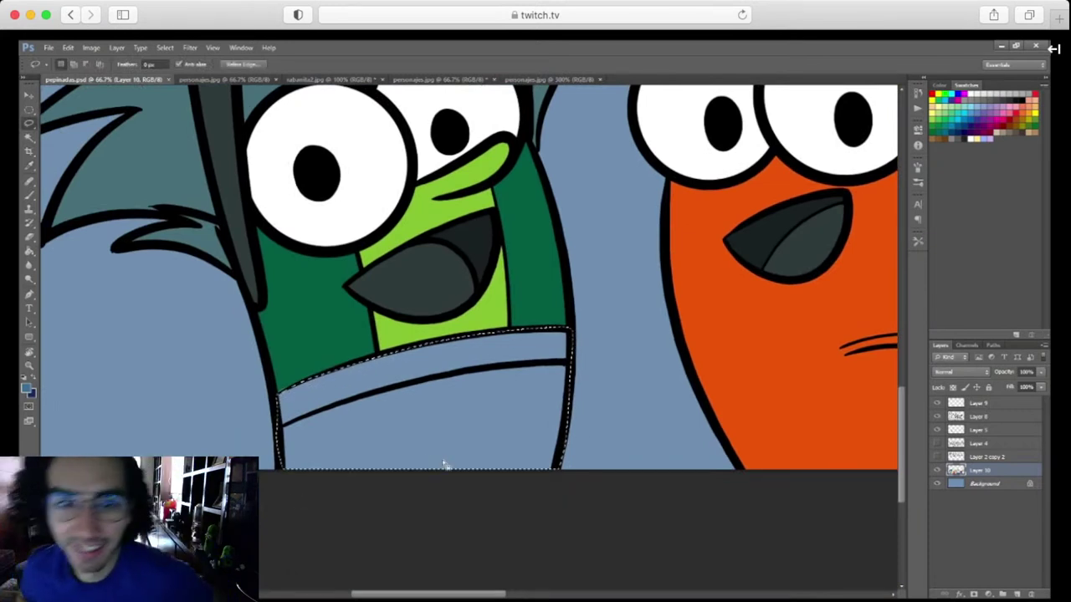
{"action": "key", "text": "g"}
{"action": "left_click", "coordinate": [440, 456]}
{"action": "key", "text": "ctrl+d"}
Sample the character's dark green skin and brush over the pale gap in the corner just above the shirt collar
{"action": "mouse_move", "coordinate": [435, 450]}
{"action": "left_mouse_down"}
{"action": "mouse_move", "coordinate": [535, 493]}
{"action": "mouse_move", "coordinate": [712, 415]}
{"action": "left_mouse_up"}
{"action": "key", "text": "ctrl+plus"}
{"action": "key", "text": "ctrl+plus"}
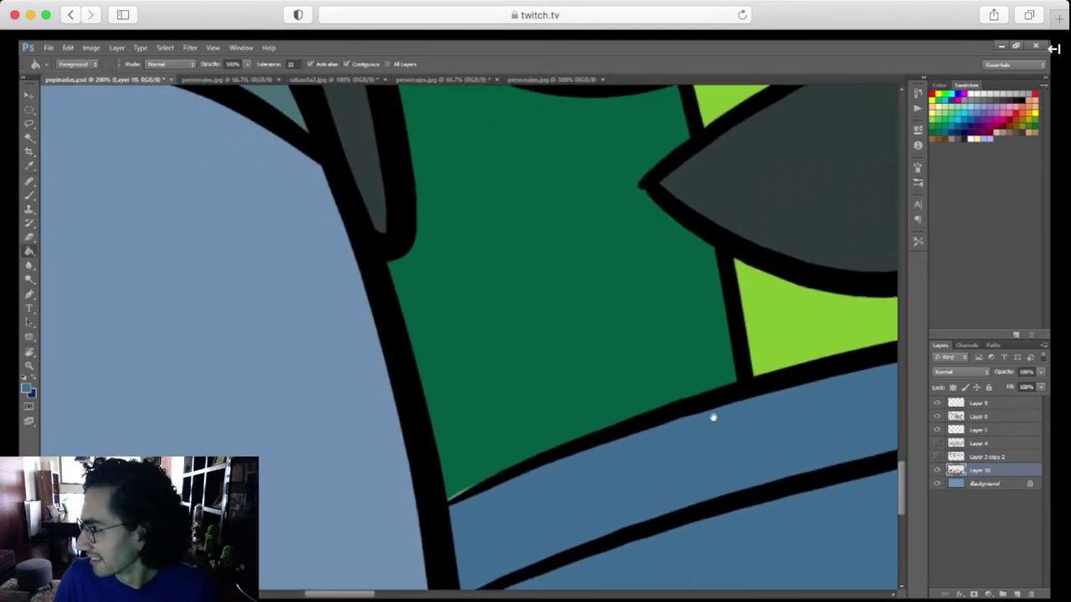
{"action": "key", "text": "i"}
{"action": "left_click", "coordinate": [565, 410]}
{"action": "key", "text": "b"}
{"action": "left_click_drag", "start_coordinate": [476, 471], "coordinate": [459, 486]}
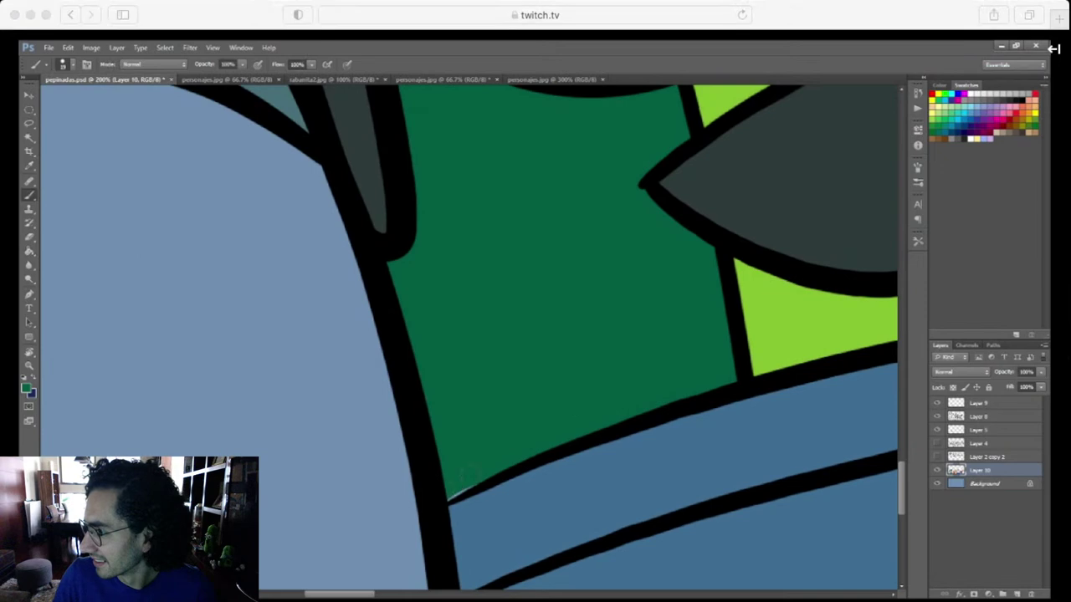
Sample the bright and light greens of the long-haired character's skin in personajes.jpg and return to pepinadas.psd
{"action": "scroll", "coordinate": [553, 457], "scroll_direction": "down", "scroll_amount": 5}
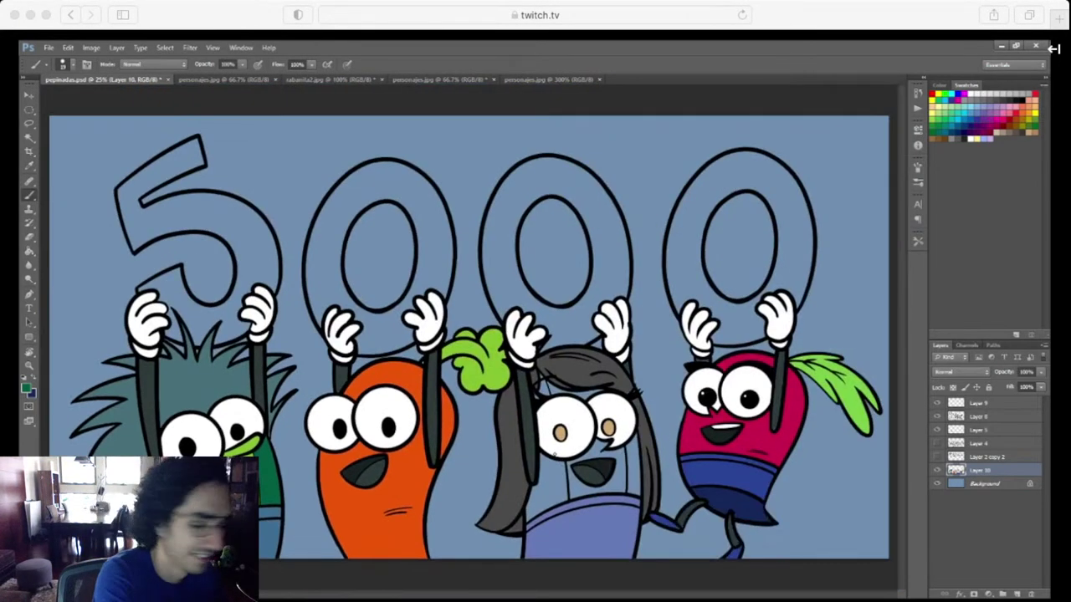
{"action": "left_click", "coordinate": [549, 80]}
{"action": "key", "text": "i"}
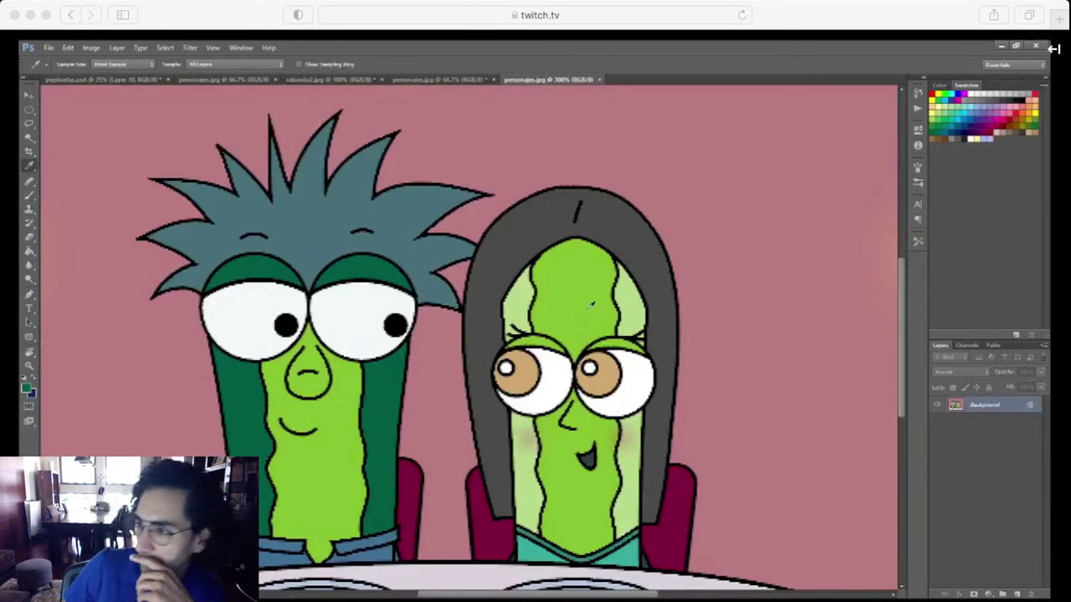
{"action": "left_click", "coordinate": [144, 79]}
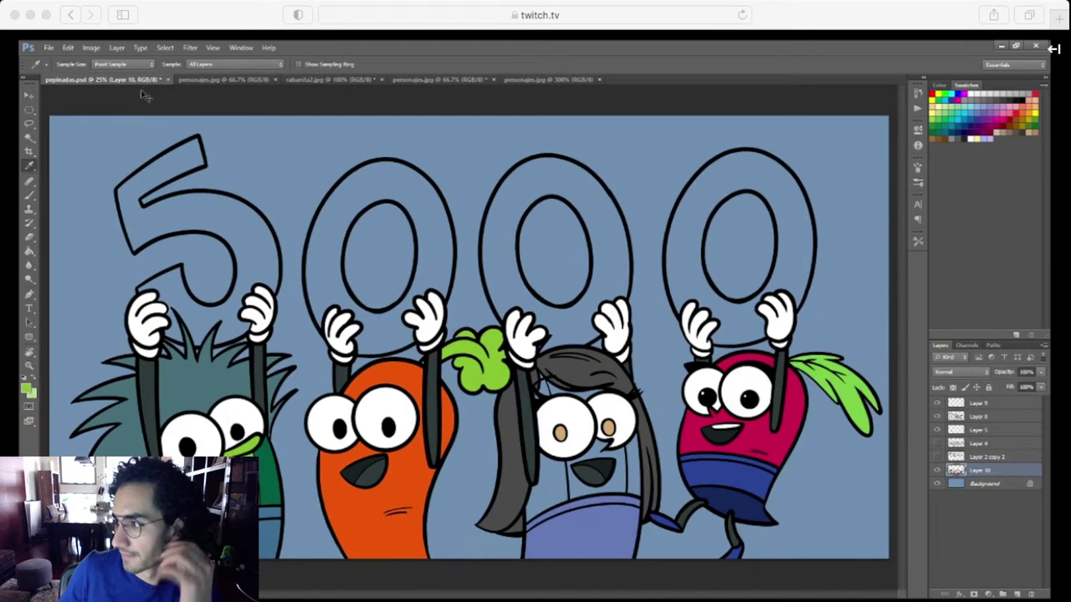
Select the long-haired character's central forehead between the fringe and the eyes, fill it with bright green, and clear the selection
{"action": "key", "text": "ctrl+plus"}
{"action": "key", "text": "ctrl+plus"}
{"action": "key", "text": "ctrl+plus"}
{"action": "left_click_drag", "start_coordinate": [720, 545], "coordinate": [577, 461]}
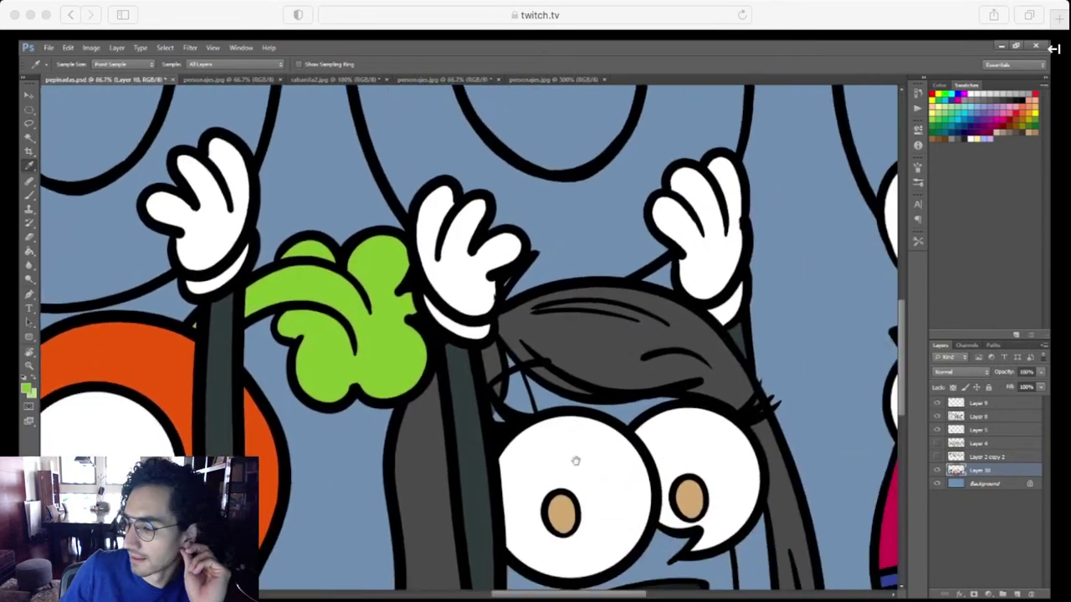
{"action": "left_click_drag", "start_coordinate": [673, 559], "coordinate": [574, 526]}
{"action": "key", "text": "ctrl+plus"}
{"action": "key", "text": "ctrl+plus"}
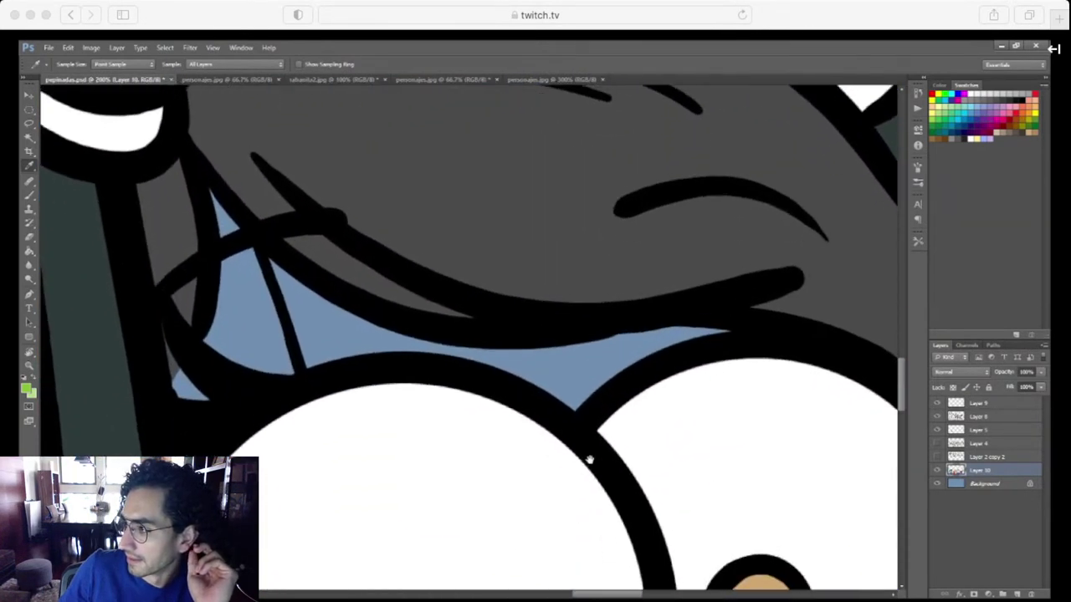
{"action": "key", "text": "l"}
{"action": "mouse_move", "coordinate": [571, 433]}
{"action": "left_mouse_down"}
{"action": "mouse_move", "coordinate": [762, 325]}
{"action": "mouse_move", "coordinate": [660, 316]}
{"action": "mouse_move", "coordinate": [546, 337]}
{"action": "mouse_move", "coordinate": [458, 329]}
{"action": "mouse_move", "coordinate": [337, 285]}
{"action": "mouse_move", "coordinate": [283, 253]}
{"action": "left_mouse_up"}
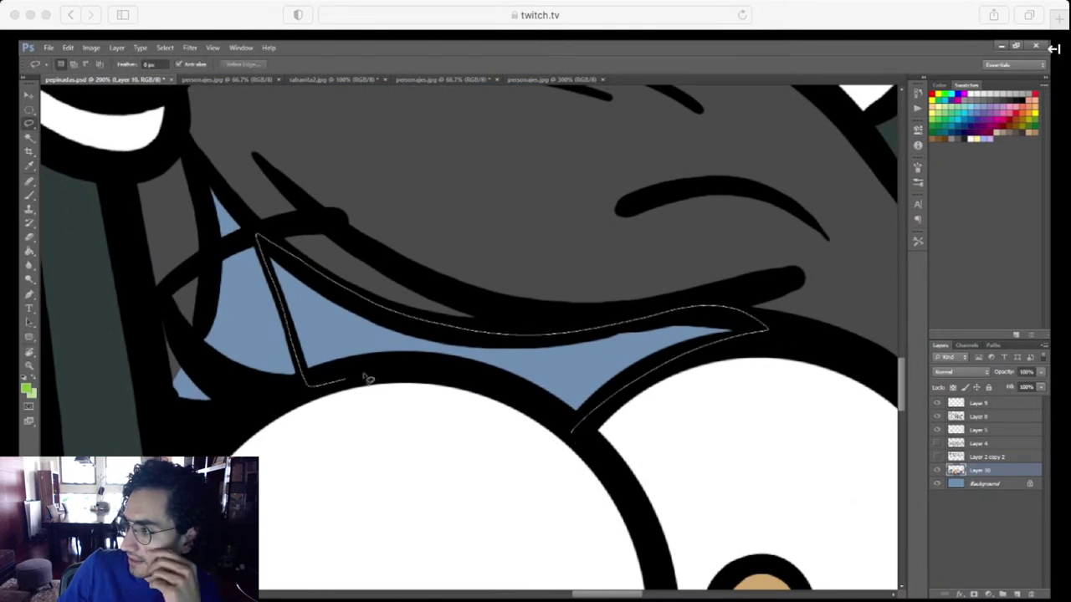
{"action": "mouse_move", "coordinate": [368, 378]}
{"action": "left_mouse_down"}
{"action": "mouse_move", "coordinate": [444, 366]}
{"action": "mouse_move", "coordinate": [572, 431]}
{"action": "left_mouse_up"}
{"action": "key", "text": "g"}
{"action": "left_click", "coordinate": [580, 402]}
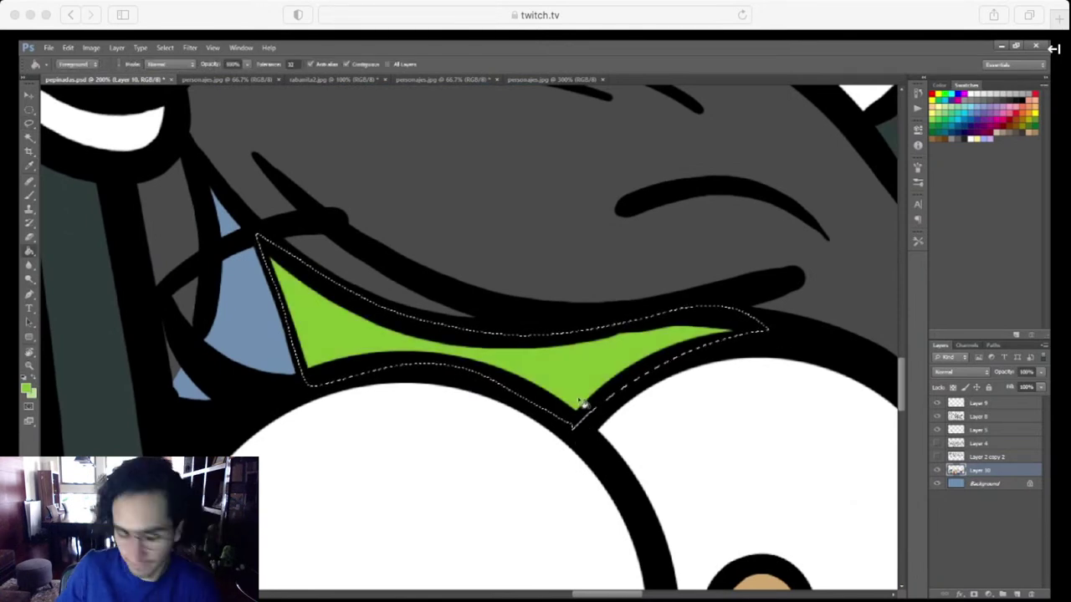
{"action": "key", "text": "ctrl+d"}
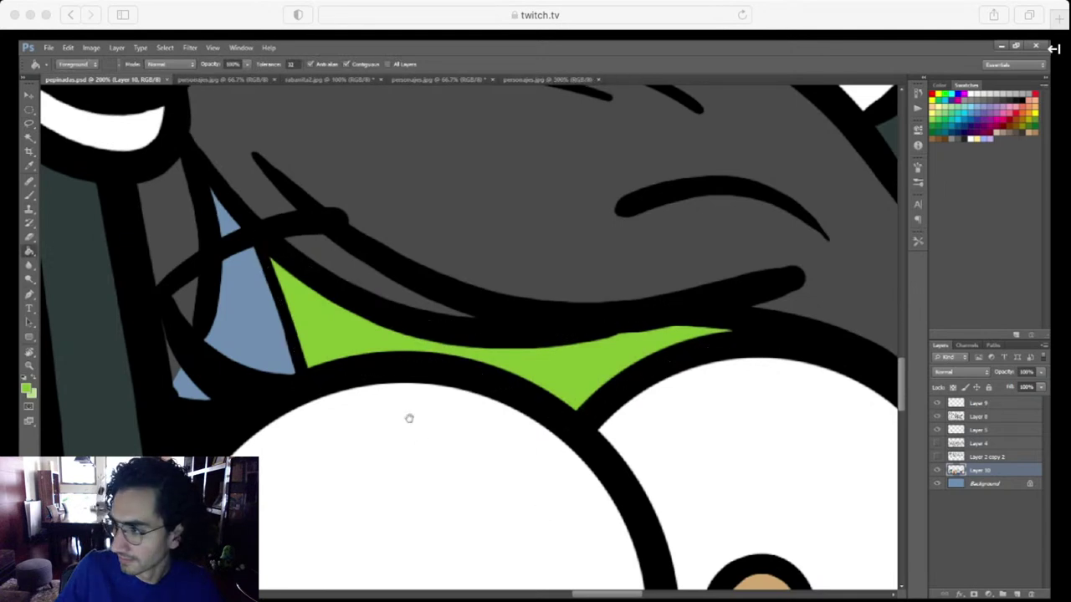
Select the forehead's side strip beside the raised arm, fill its gaps with light green, and clear the selection
{"action": "left_click_drag", "start_coordinate": [409, 418], "coordinate": [586, 497]}
{"action": "key", "text": "l"}
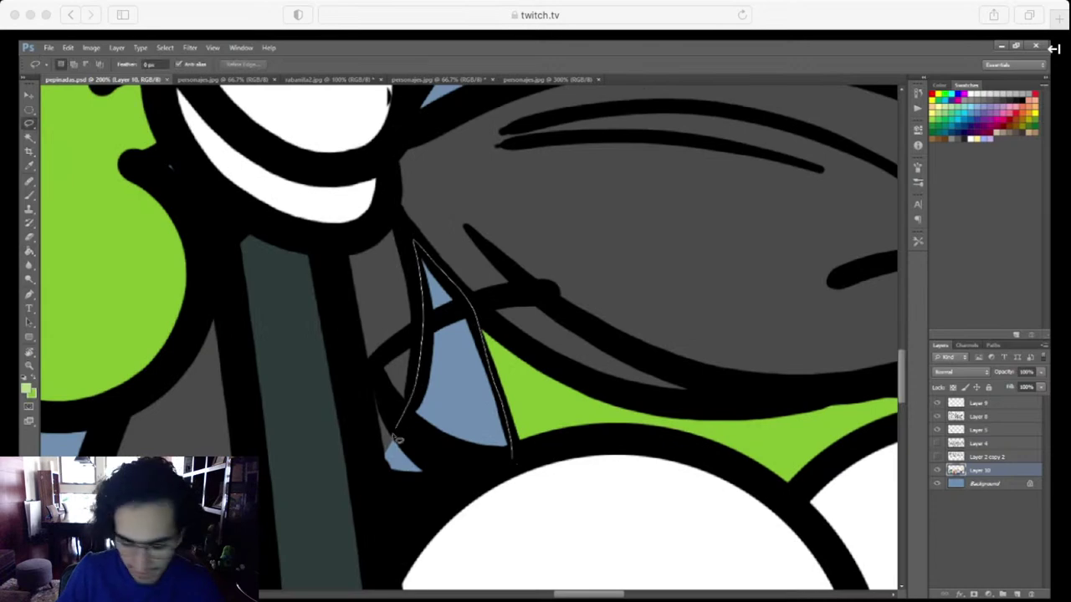
{"action": "left_click_drag", "start_coordinate": [512, 456], "coordinate": [511, 458]}
{"action": "key", "text": "g"}
{"action": "left_click", "coordinate": [477, 421]}
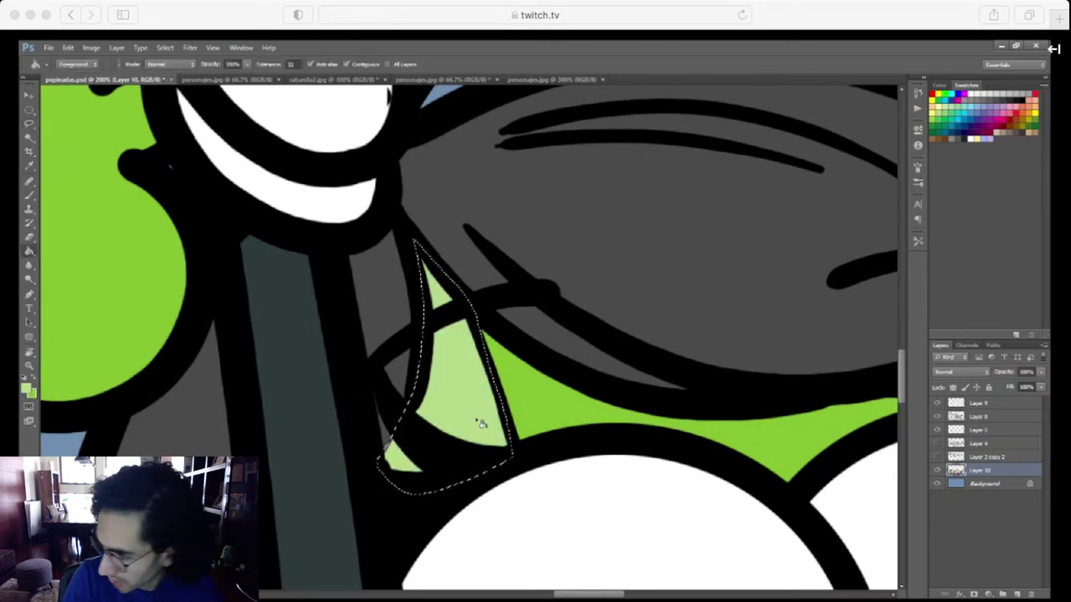
{"action": "key", "text": "ctrl+d"}
Select the long-haired character's cheek strip on the side facing the radish, fill it with light green, and clear the selection
{"action": "left_click_drag", "start_coordinate": [752, 508], "coordinate": [226, 525]}
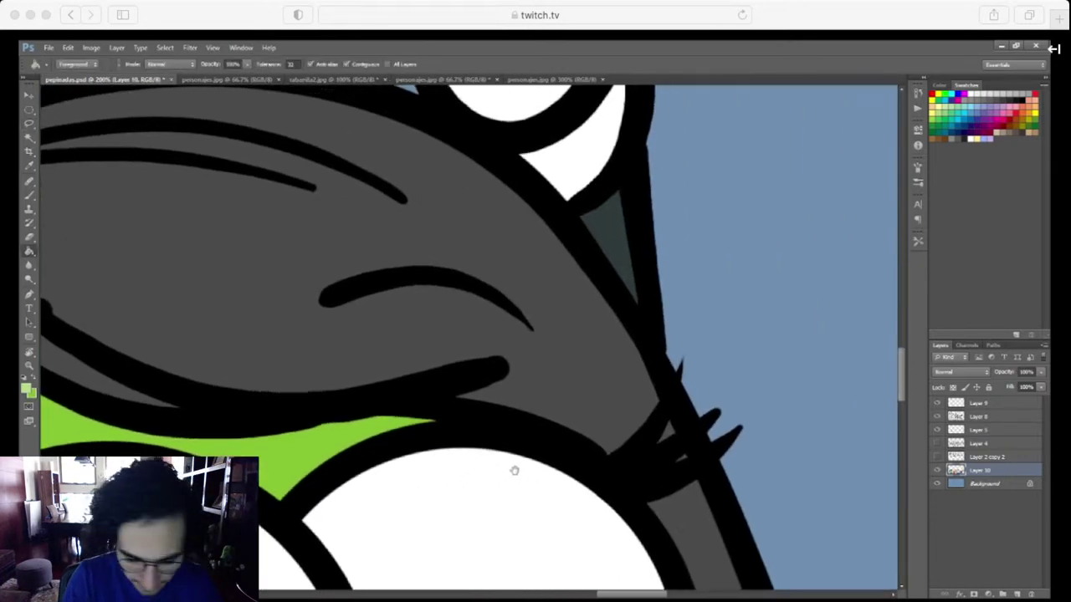
{"action": "left_click_drag", "start_coordinate": [513, 471], "coordinate": [559, 354]}
{"action": "left_click_drag", "start_coordinate": [659, 535], "coordinate": [626, 167]}
{"action": "left_click_drag", "start_coordinate": [654, 347], "coordinate": [596, 168]}
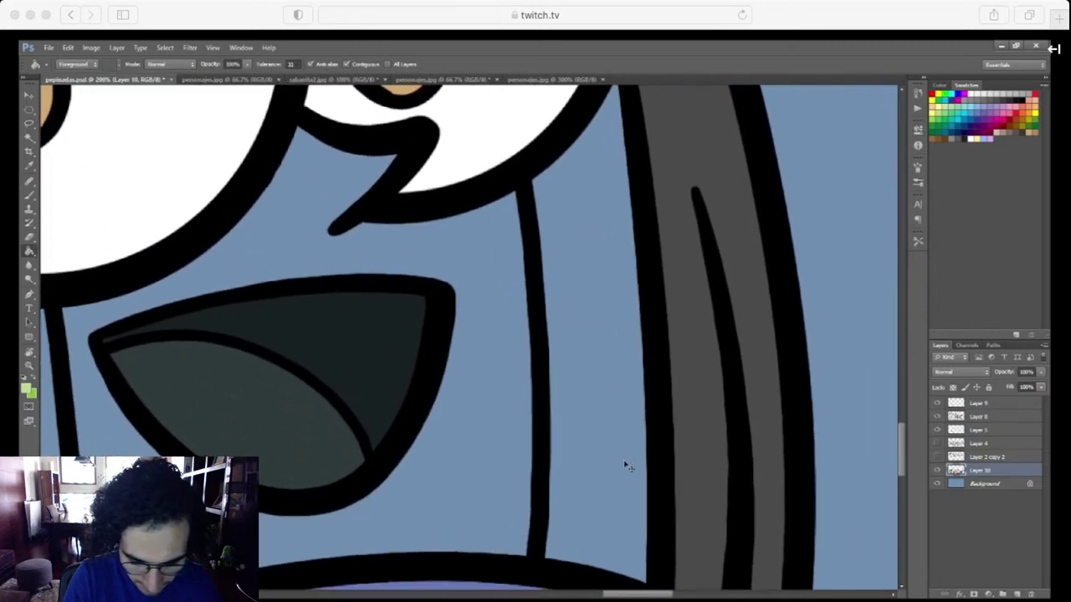
{"action": "key", "text": "ctrl+minus"}
{"action": "scroll", "coordinate": [566, 519], "scroll_direction": "up", "scroll_amount": 1}
{"action": "key", "text": "l"}
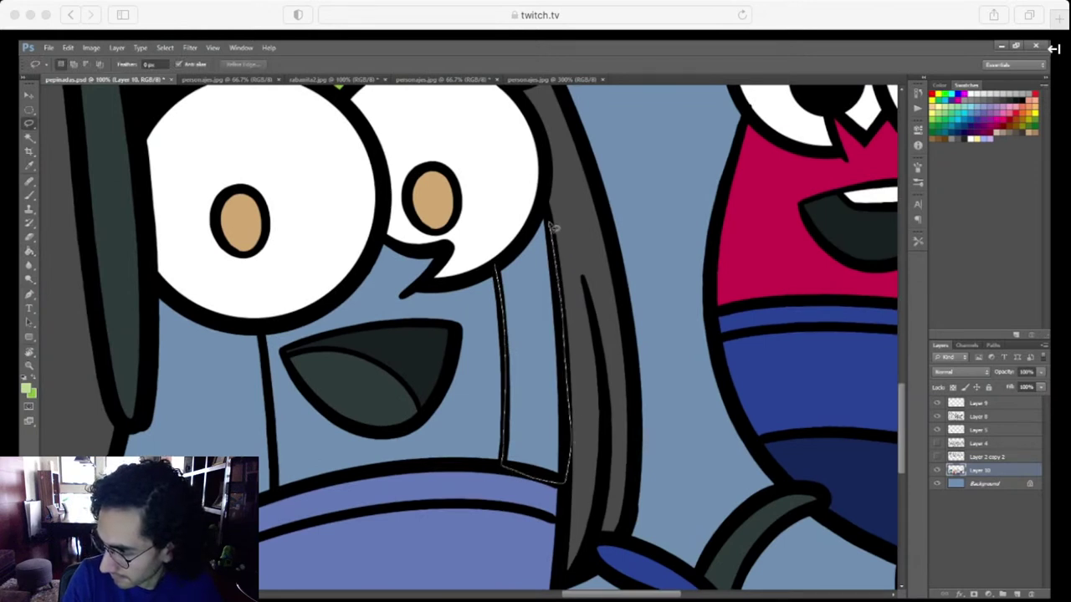
{"action": "left_click_drag", "start_coordinate": [512, 255], "coordinate": [540, 219]}
{"action": "key", "text": "g"}
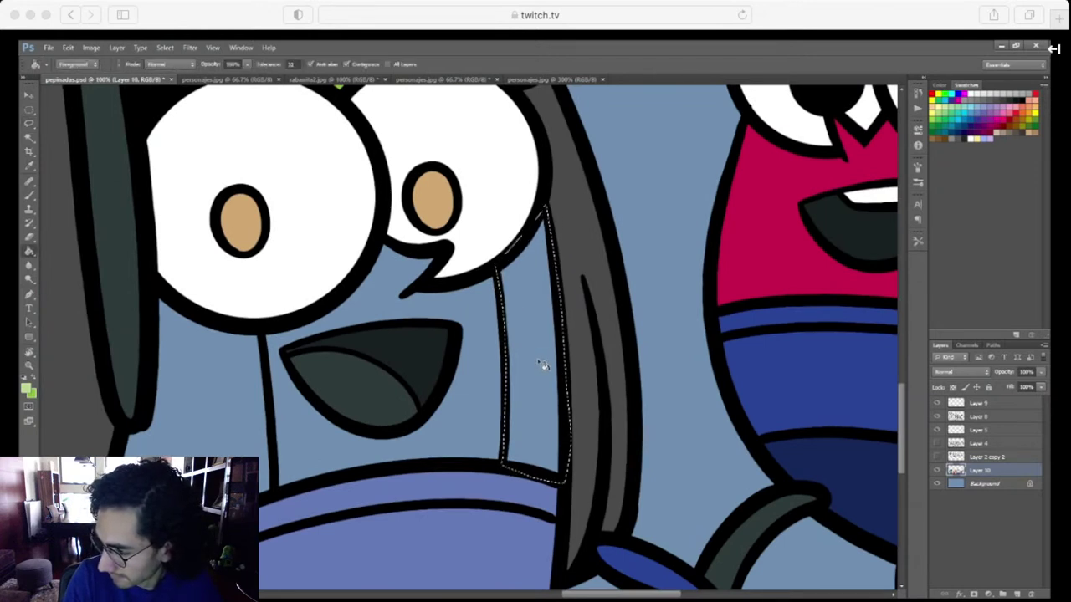
{"action": "left_click", "coordinate": [545, 372]}
{"action": "left_click_drag", "start_coordinate": [368, 471], "coordinate": [547, 475]}
{"action": "key", "text": "ctrl+d"}
Select the opposite cheek strip between the hair, arm, eye and shirt, fill it with light green, and clear the selection
{"action": "key", "text": "l"}
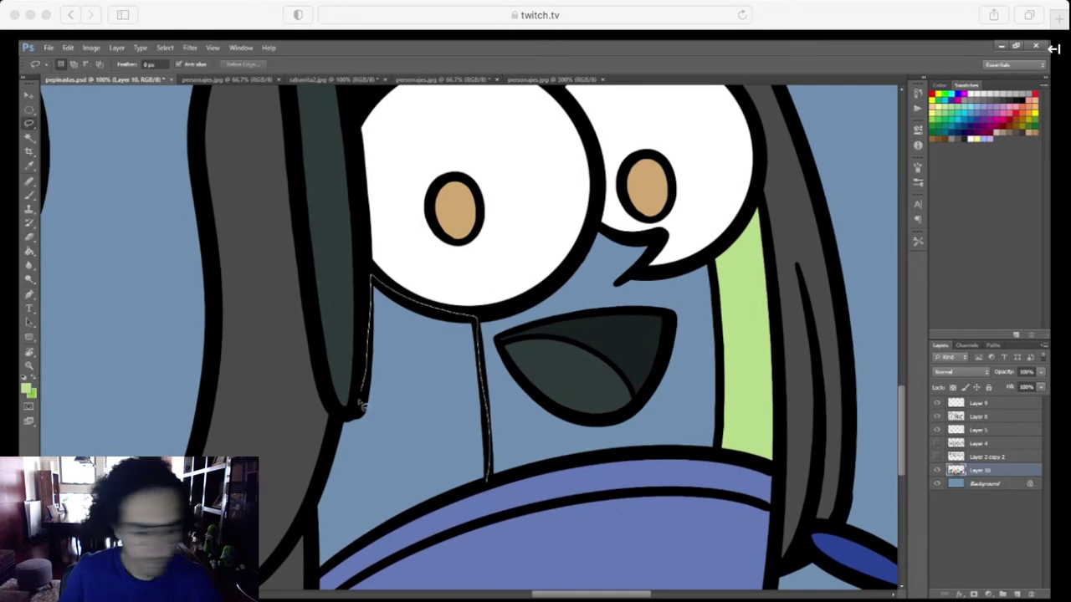
{"action": "mouse_move", "coordinate": [315, 503]}
{"action": "left_mouse_down"}
{"action": "mouse_move", "coordinate": [318, 574]}
{"action": "mouse_move", "coordinate": [341, 562]}
{"action": "left_mouse_up"}
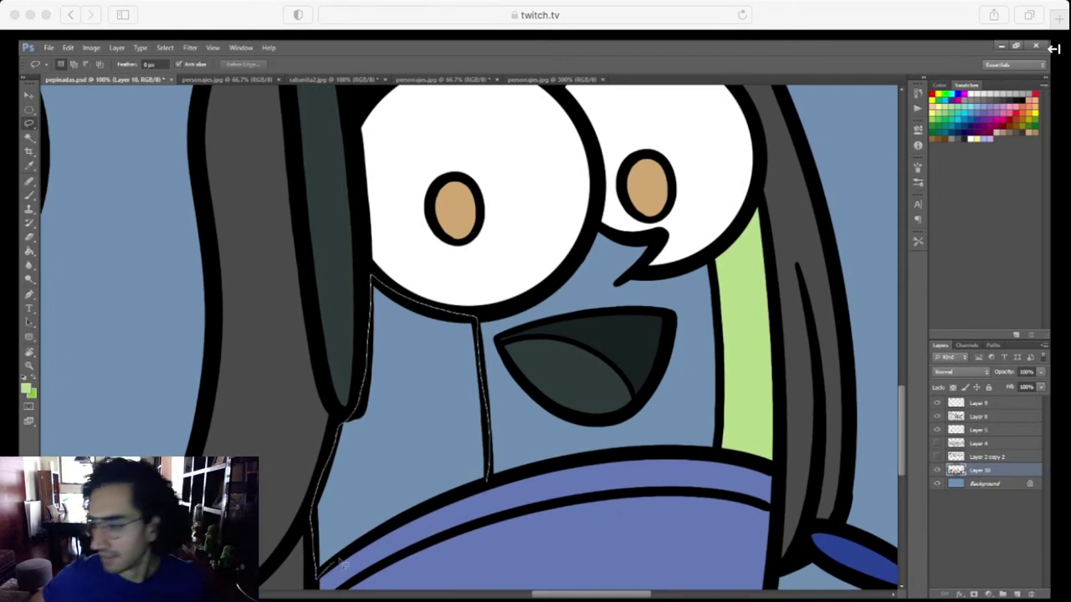
{"action": "mouse_move", "coordinate": [468, 494]}
{"action": "left_mouse_down"}
{"action": "mouse_move", "coordinate": [487, 481]}
{"action": "mouse_move", "coordinate": [485, 518]}
{"action": "left_mouse_up"}
{"action": "key", "text": "g"}
{"action": "left_click", "coordinate": [454, 474]}
{"action": "key", "text": "l"}
{"action": "key", "text": "ctrl+d"}
Select the central face area around the mouth and below the nose, fill it with bright green, and clear the selection
{"action": "scroll", "coordinate": [485, 519], "scroll_direction": "up", "scroll_amount": 1}
{"action": "scroll", "coordinate": [485, 519], "scroll_direction": "right", "scroll_amount": 1}
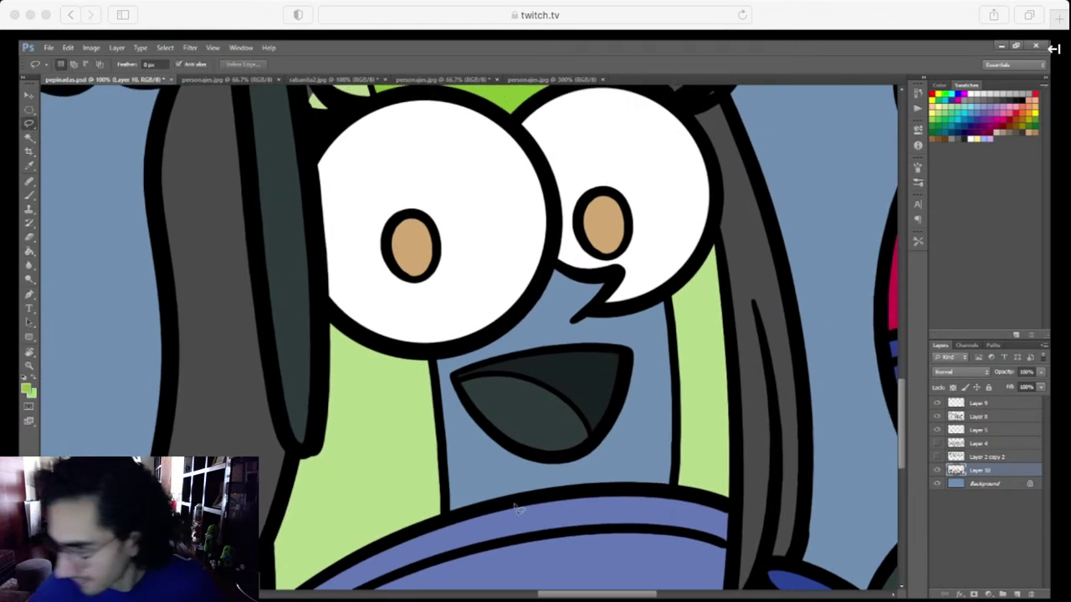
{"action": "mouse_move", "coordinate": [433, 358]}
{"action": "left_mouse_down"}
{"action": "mouse_move", "coordinate": [450, 523]}
{"action": "mouse_move", "coordinate": [562, 499]}
{"action": "left_mouse_up"}
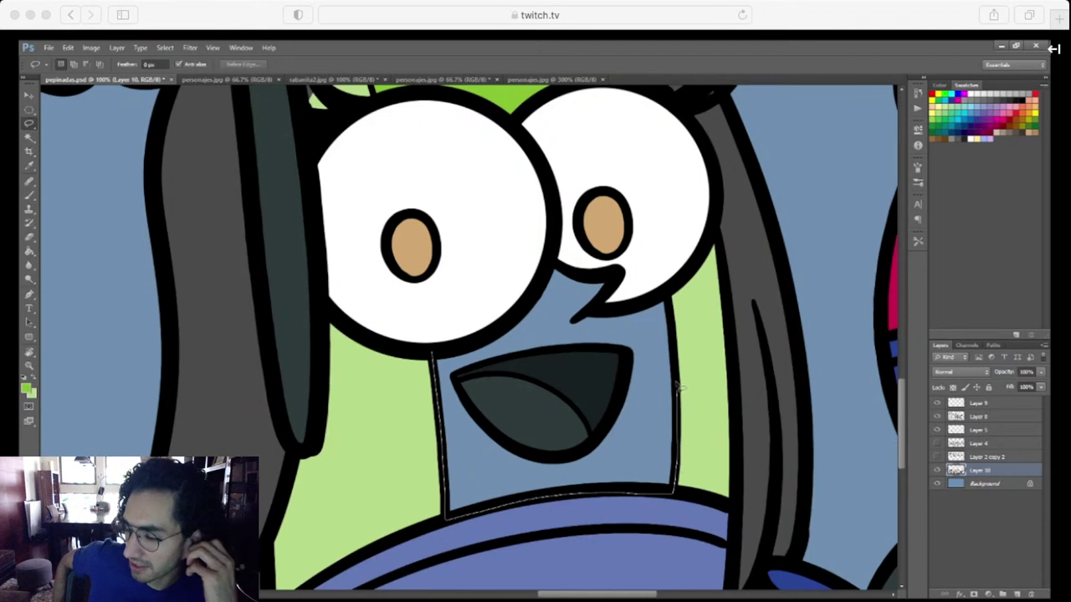
{"action": "mouse_move", "coordinate": [674, 306]}
{"action": "left_mouse_down"}
{"action": "mouse_move", "coordinate": [599, 313]}
{"action": "mouse_move", "coordinate": [611, 282]}
{"action": "mouse_move", "coordinate": [570, 278]}
{"action": "left_mouse_up"}
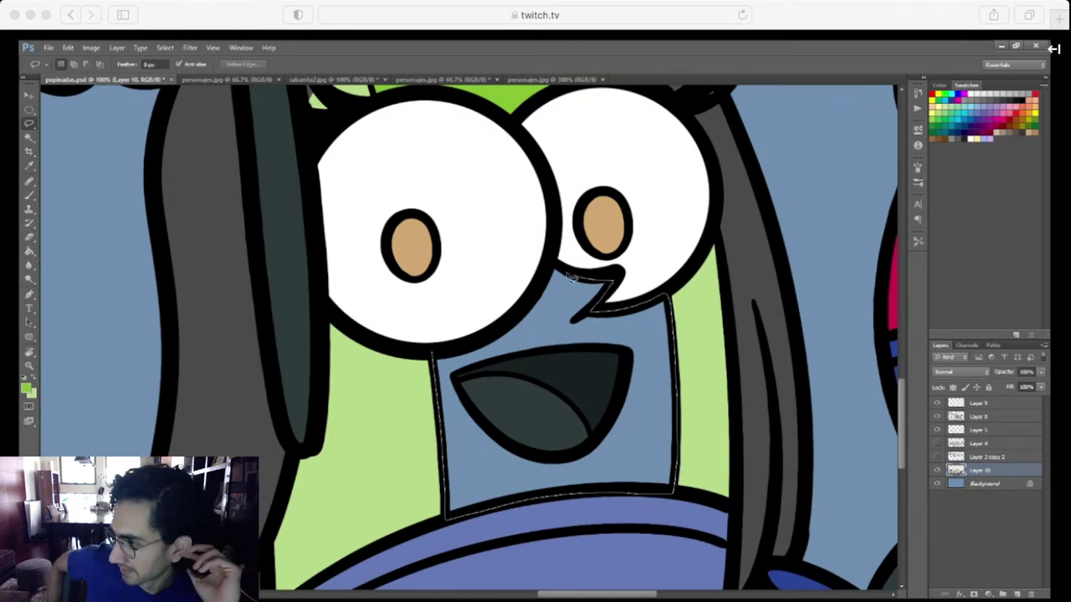
{"action": "key", "text": "g"}
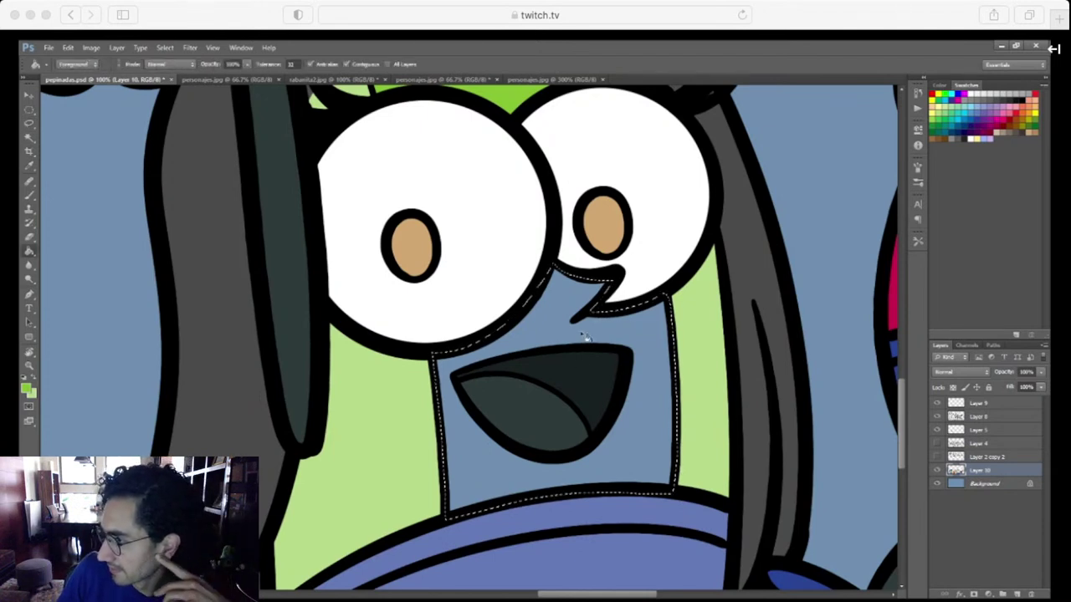
{"action": "left_click", "coordinate": [591, 351]}
{"action": "key", "text": "ctrl+d"}
Add a new layer above Layer 10 and switch the foreground colour to crimson red
{"action": "key", "text": "ctrl+minus"}
{"action": "key", "text": "ctrl+minus"}
{"action": "key", "text": "ctrl+minus"}
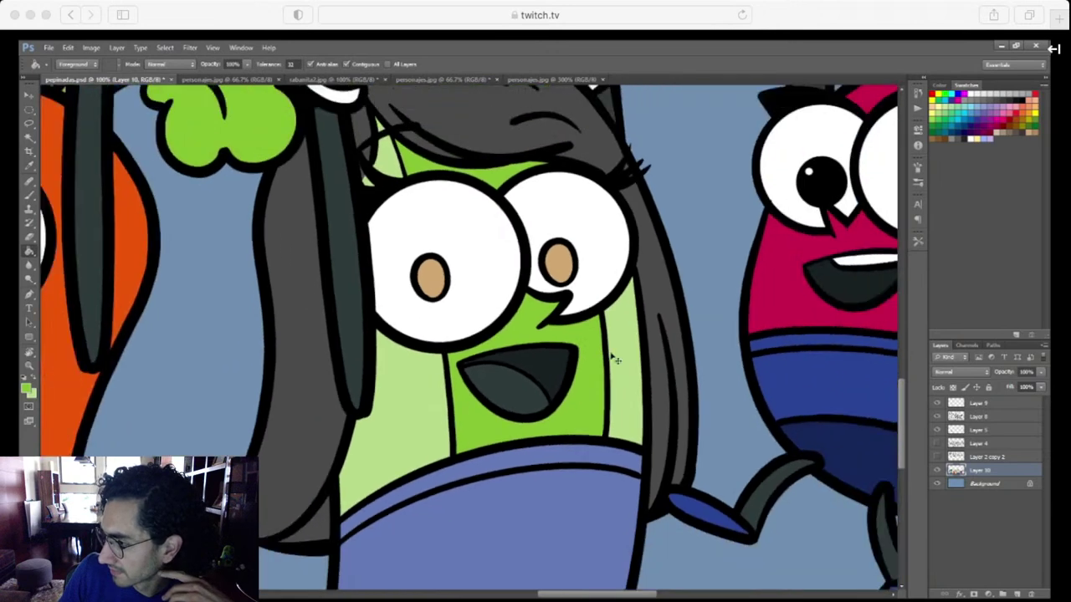
{"action": "key", "text": "r"}
{"action": "left_click_drag", "start_coordinate": [645, 533], "coordinate": [686, 540]}
{"action": "scroll", "coordinate": [686, 541], "scroll_direction": "up", "scroll_amount": 5}
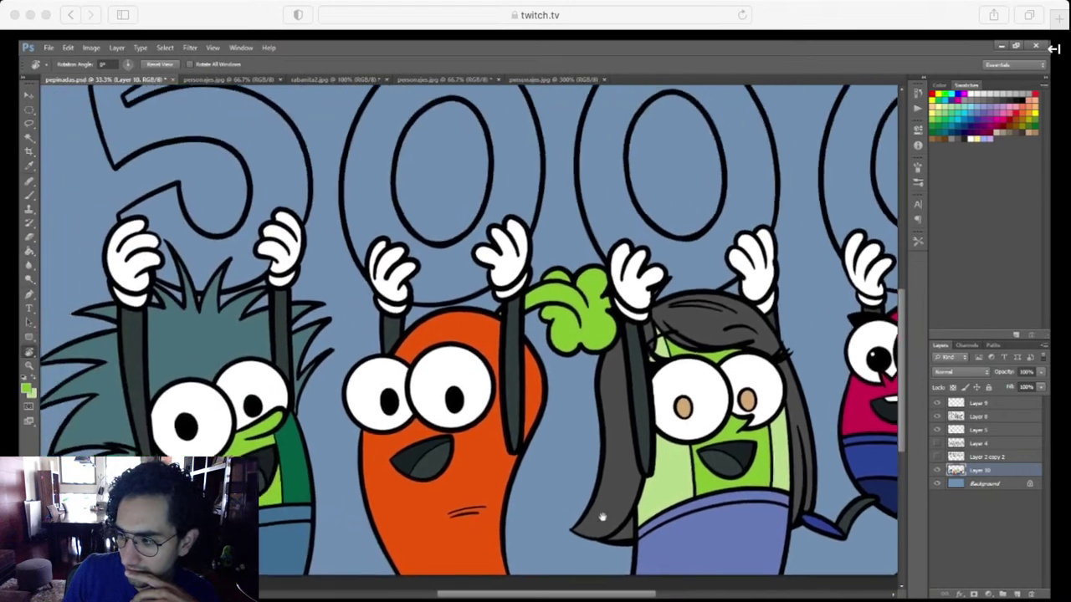
{"action": "key", "text": "ctrl+minus"}
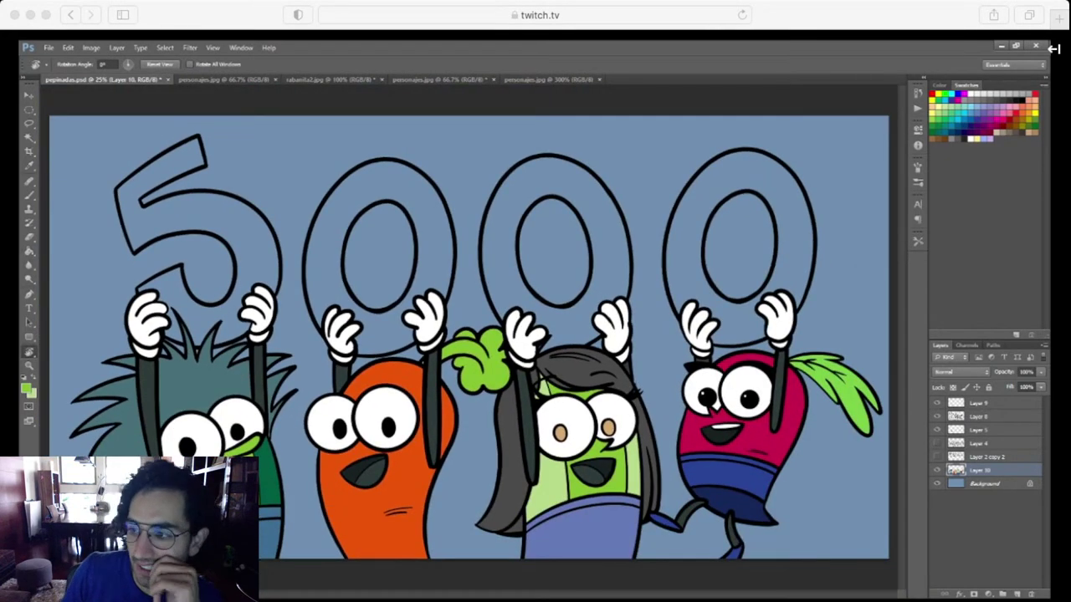
{"action": "left_click", "coordinate": [1016, 594]}
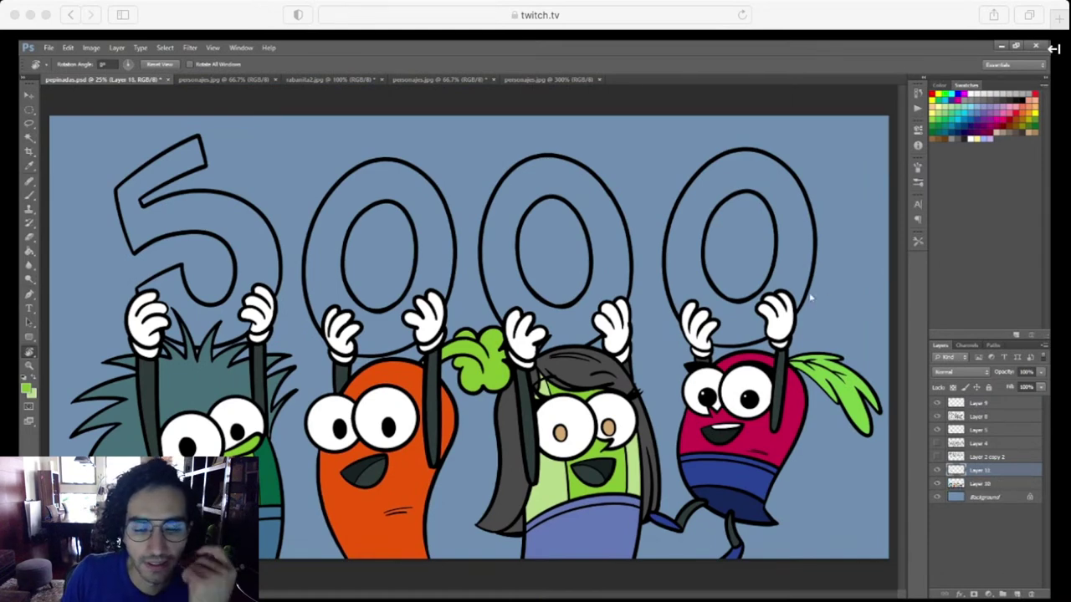
{"action": "key", "text": "x"}
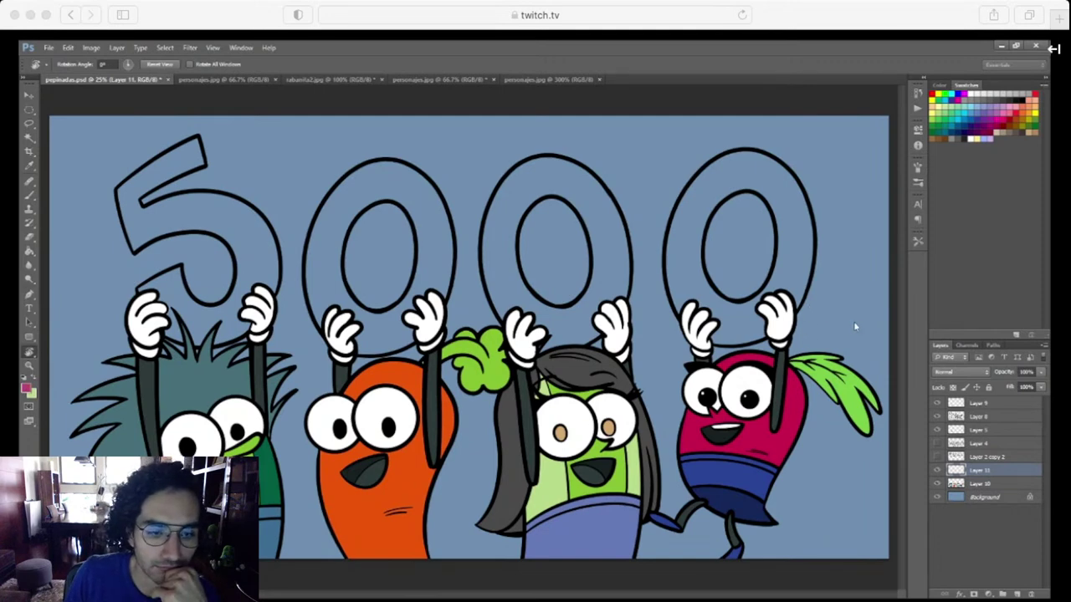
Save the changes to pepinadas.psd
{"action": "key", "text": "ctrl+plus"}
{"action": "key", "text": "ctrl+plus"}
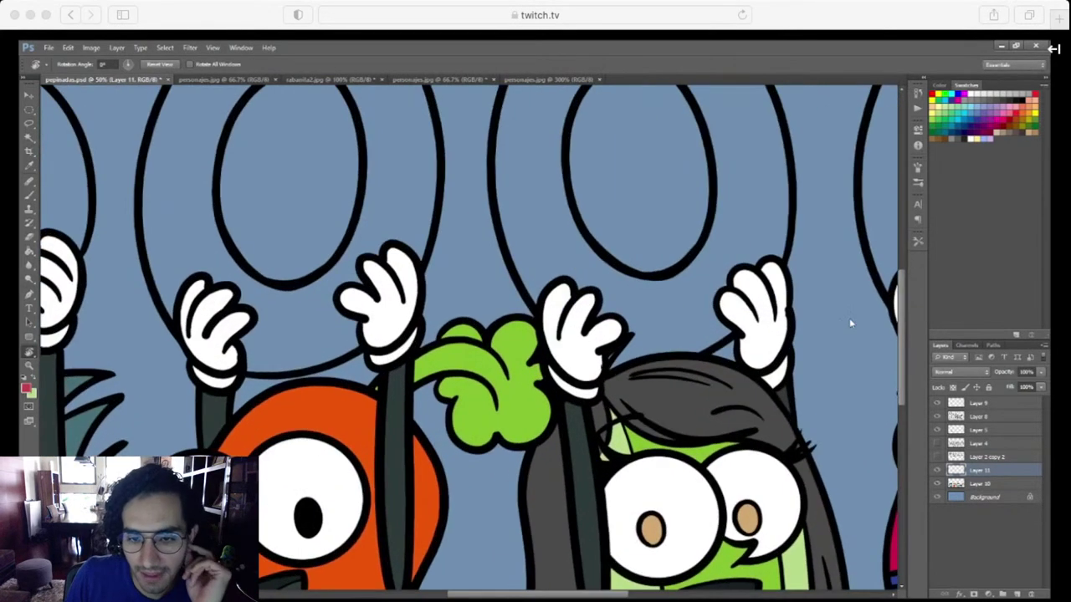
{"action": "key", "text": "ctrl+s"}
Select the last zero along its outer outline, around both gloved hands, fill it with crimson red, and clear the selection
{"action": "left_click_drag", "start_coordinate": [726, 510], "coordinate": [721, 511]}
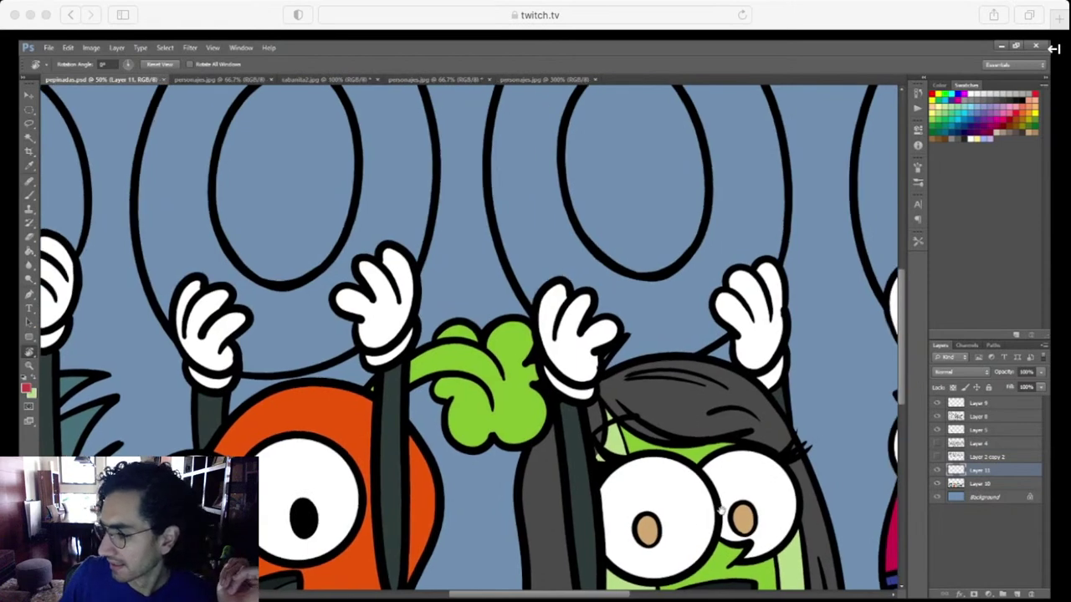
{"action": "scroll", "coordinate": [719, 509], "scroll_direction": "right", "scroll_amount": 10}
{"action": "scroll", "coordinate": [719, 509], "scroll_direction": "up", "scroll_amount": 3}
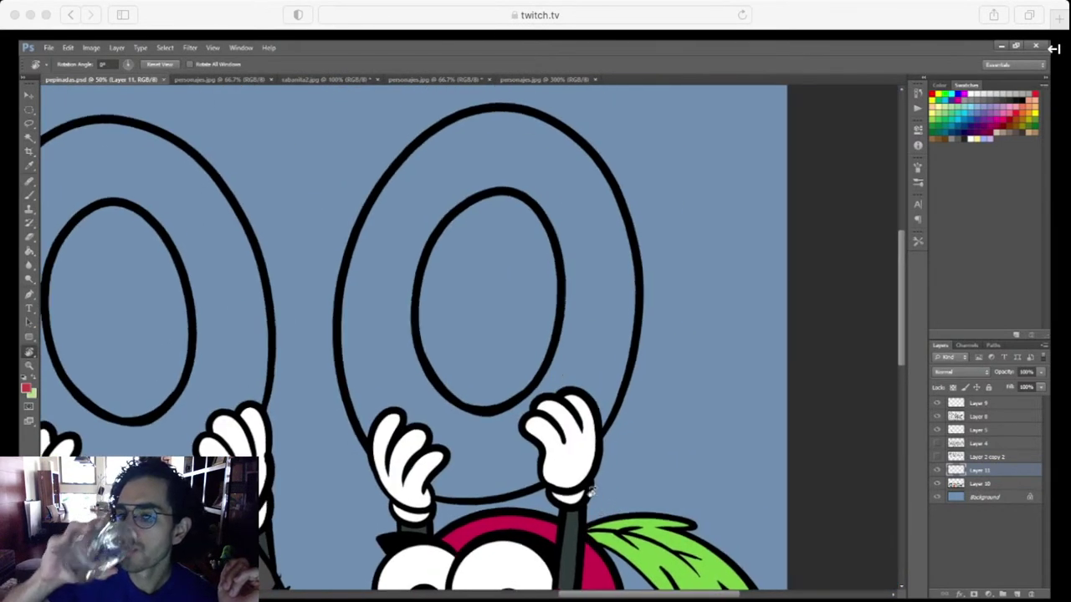
{"action": "key", "text": "l"}
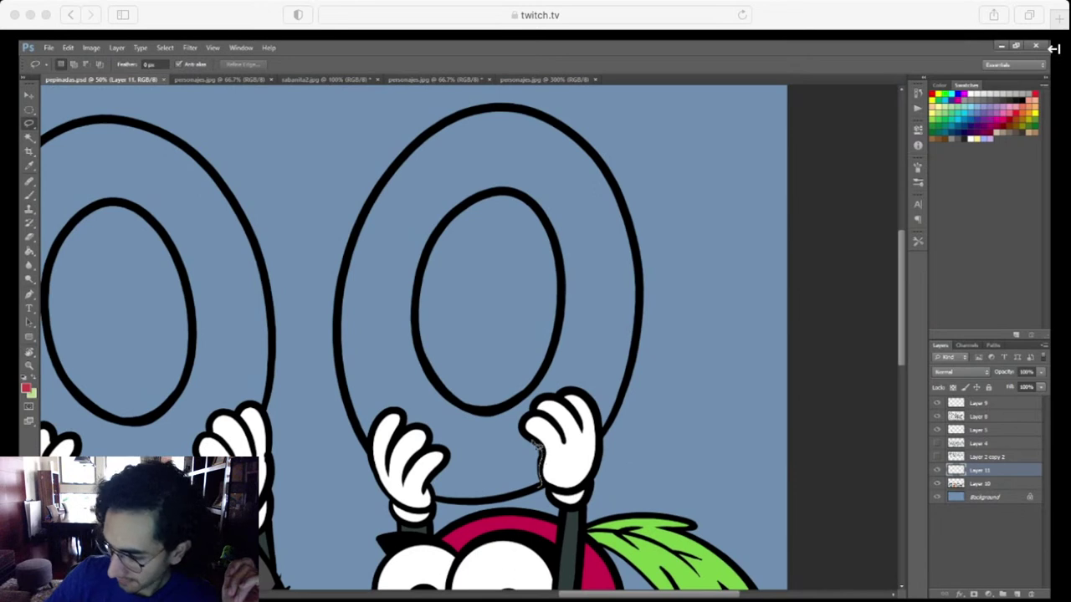
{"action": "mouse_move", "coordinate": [565, 402]}
{"action": "left_mouse_down"}
{"action": "mouse_move", "coordinate": [596, 403]}
{"action": "mouse_move", "coordinate": [609, 431]}
{"action": "mouse_move", "coordinate": [629, 386]}
{"action": "mouse_move", "coordinate": [641, 300]}
{"action": "mouse_move", "coordinate": [633, 219]}
{"action": "mouse_move", "coordinate": [588, 144]}
{"action": "mouse_move", "coordinate": [506, 107]}
{"action": "mouse_move", "coordinate": [446, 124]}
{"action": "mouse_move", "coordinate": [405, 159]}
{"action": "mouse_move", "coordinate": [366, 211]}
{"action": "mouse_move", "coordinate": [350, 262]}
{"action": "mouse_move", "coordinate": [339, 328]}
{"action": "mouse_move", "coordinate": [360, 423]}
{"action": "mouse_move", "coordinate": [372, 448]}
{"action": "mouse_move", "coordinate": [405, 415]}
{"action": "mouse_move", "coordinate": [416, 432]}
{"action": "left_mouse_up"}
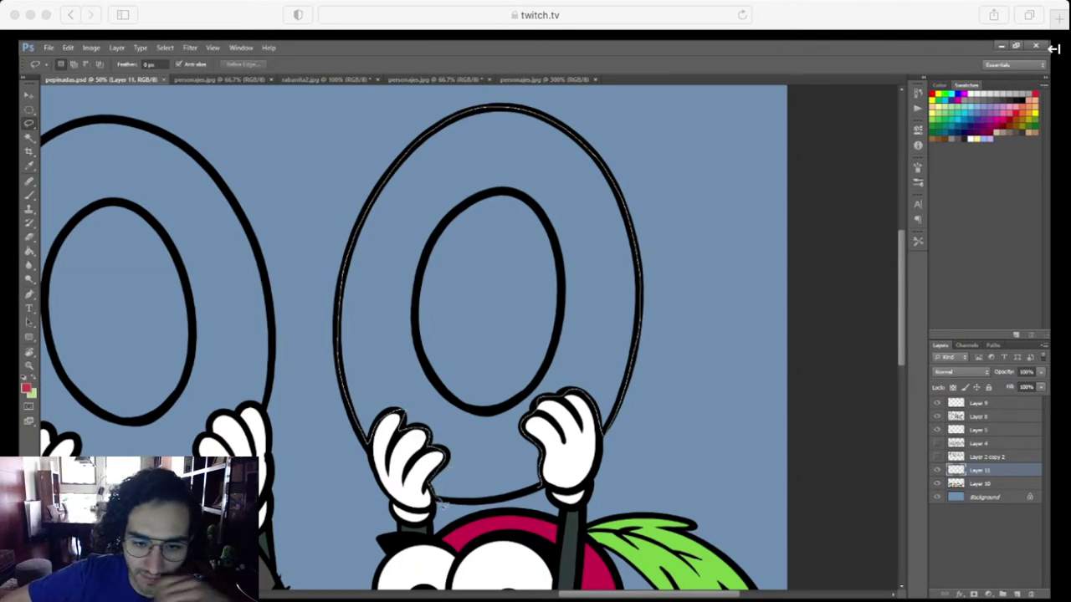
{"action": "left_click_drag", "start_coordinate": [439, 502], "coordinate": [537, 491]}
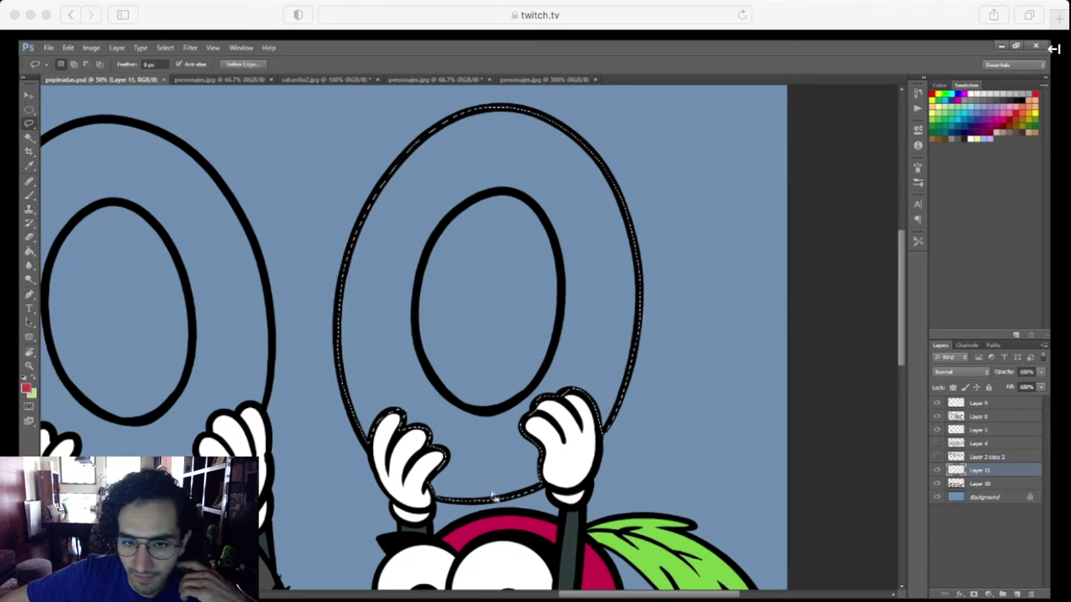
{"action": "key", "text": "g"}
{"action": "left_click", "coordinate": [494, 497]}
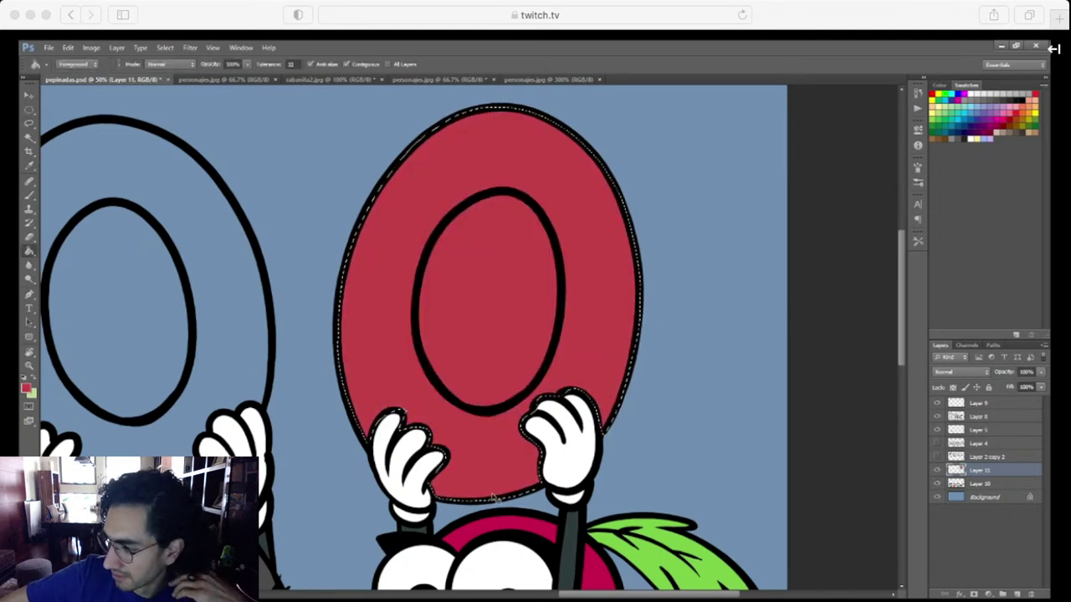
{"action": "key", "text": "ctrl+d"}
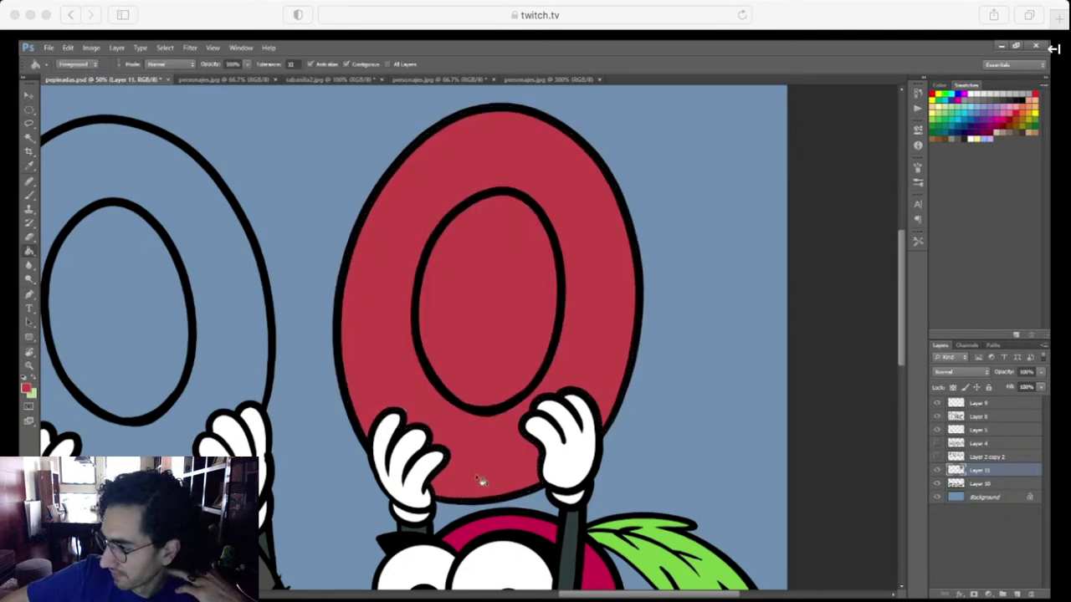
Select the inner oval of the last zero, delete its crimson fill, and clear the selection
{"action": "key", "text": "b"}
{"action": "mouse_move", "coordinate": [469, 447]}
{"action": "left_mouse_down"}
{"action": "mouse_move", "coordinate": [471, 493]}
{"action": "mouse_move", "coordinate": [519, 425]}
{"action": "mouse_move", "coordinate": [530, 368]}
{"action": "mouse_move", "coordinate": [519, 306]}
{"action": "mouse_move", "coordinate": [489, 266]}
{"action": "mouse_move", "coordinate": [429, 282]}
{"action": "mouse_move", "coordinate": [390, 333]}
{"action": "mouse_move", "coordinate": [383, 389]}
{"action": "mouse_move", "coordinate": [395, 441]}
{"action": "mouse_move", "coordinate": [432, 477]}
{"action": "mouse_move", "coordinate": [466, 483]}
{"action": "left_mouse_up"}
{"action": "key", "text": "l"}
{"action": "key", "text": "Delete"}
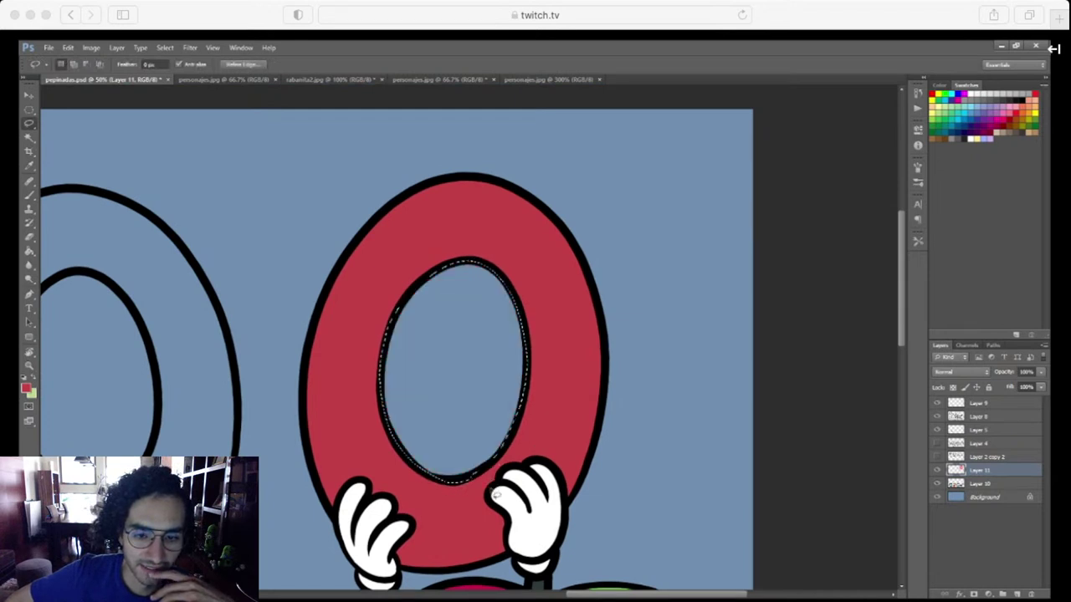
{"action": "key", "text": "ctrl+d"}
Select the zero above the grey-haired character along its outline and hands, fill it with crimson red, and clear the selection
{"action": "left_click_drag", "start_coordinate": [389, 490], "coordinate": [672, 471]}
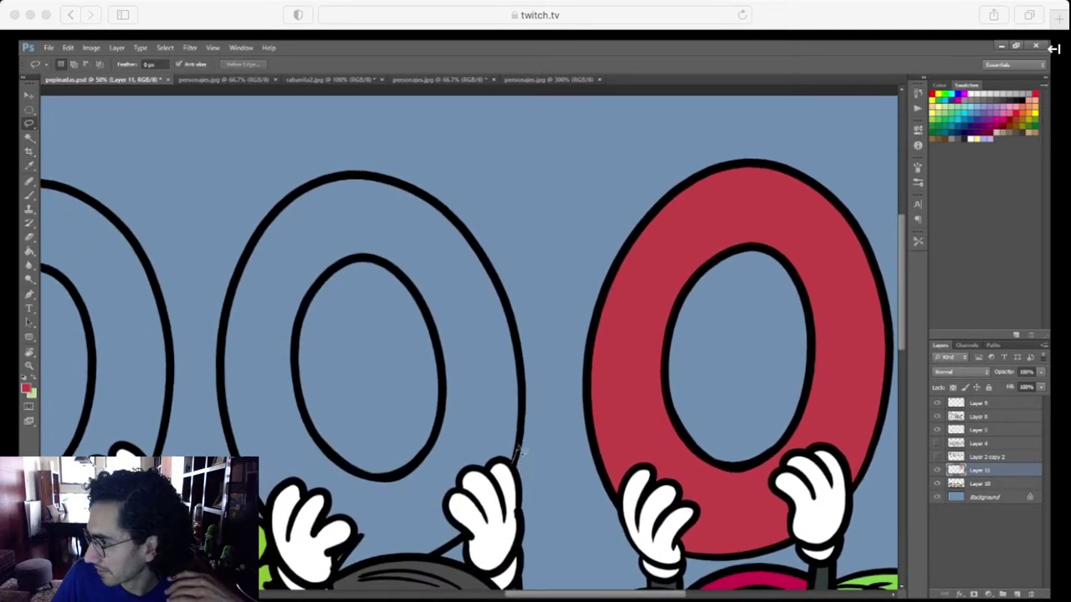
{"action": "mouse_move", "coordinate": [525, 387]}
{"action": "left_mouse_down"}
{"action": "mouse_move", "coordinate": [503, 295]}
{"action": "mouse_move", "coordinate": [458, 224]}
{"action": "mouse_move", "coordinate": [390, 183]}
{"action": "mouse_move", "coordinate": [340, 176]}
{"action": "mouse_move", "coordinate": [306, 189]}
{"action": "left_mouse_up"}
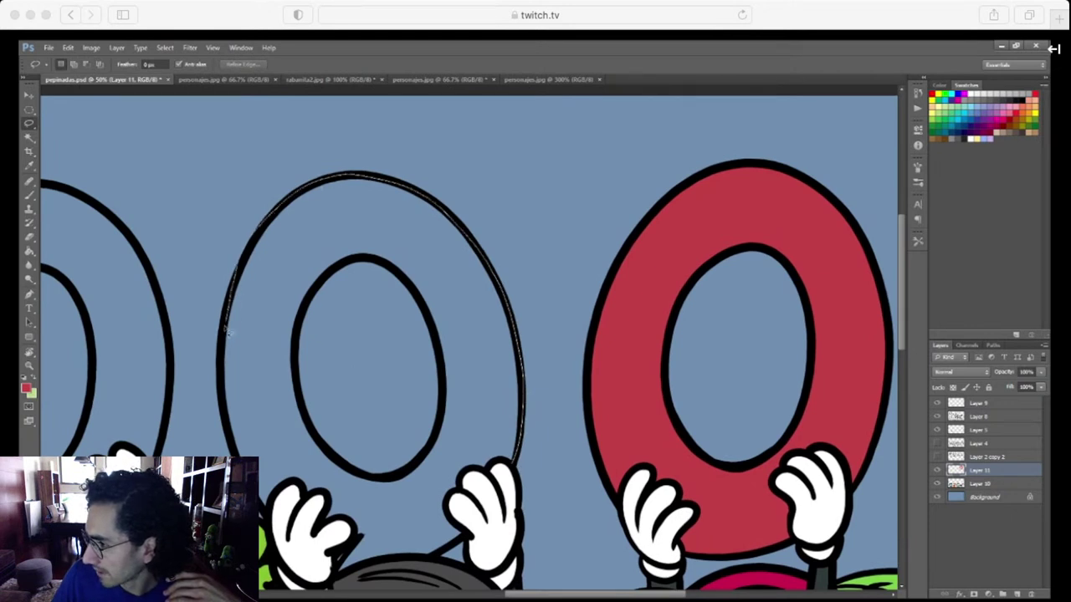
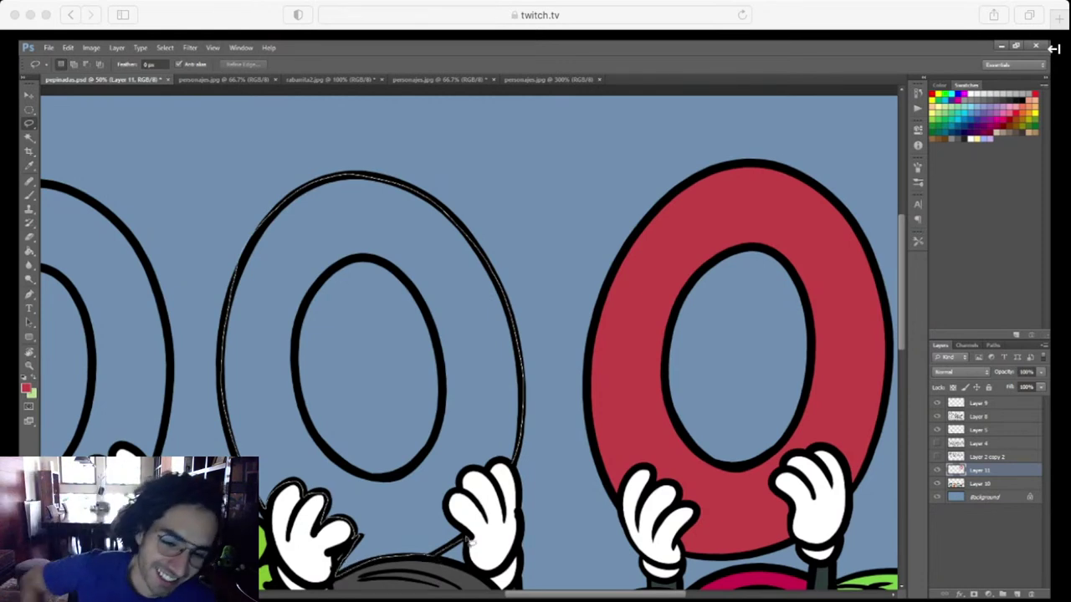
{"action": "mouse_move", "coordinate": [460, 491]}
{"action": "left_mouse_down"}
{"action": "mouse_move", "coordinate": [514, 463]}
{"action": "mouse_move", "coordinate": [521, 397]}
{"action": "left_mouse_up"}
{"action": "key", "text": "g"}
{"action": "left_click", "coordinate": [485, 443]}
{"action": "key", "text": "ctrl+d"}
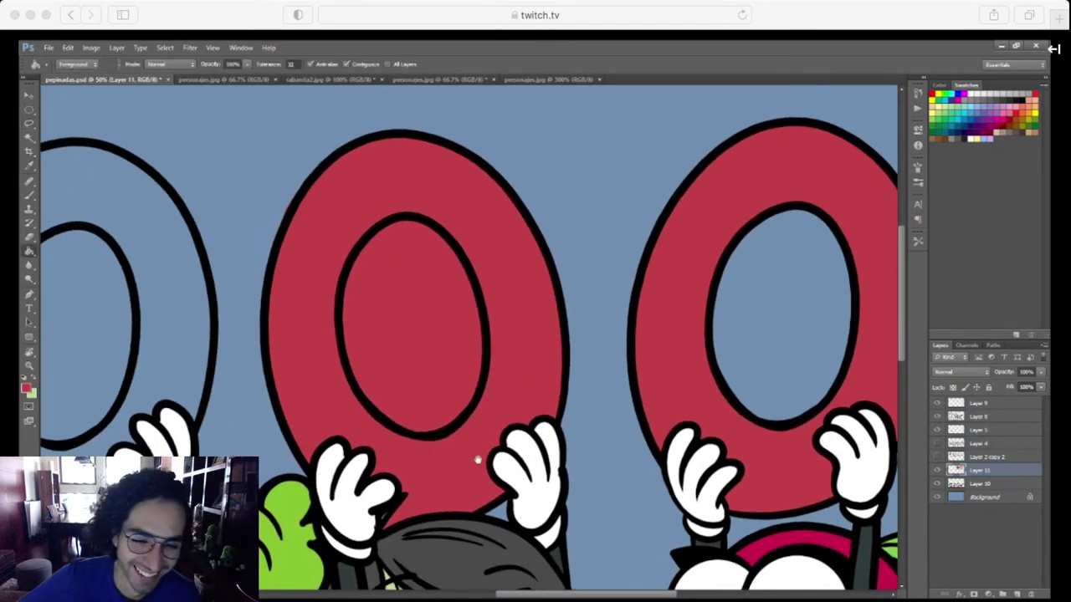
Sample the dark grey of the character's hair as the foreground colour
{"action": "key", "text": "i"}
{"action": "left_click", "coordinate": [468, 545]}
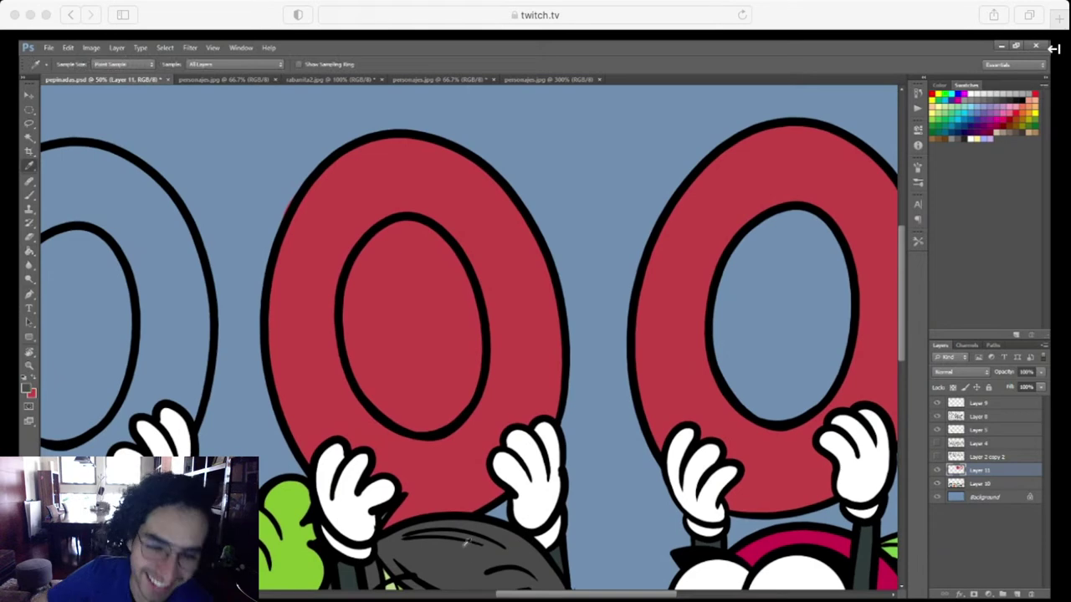
{"action": "key", "text": "b"}
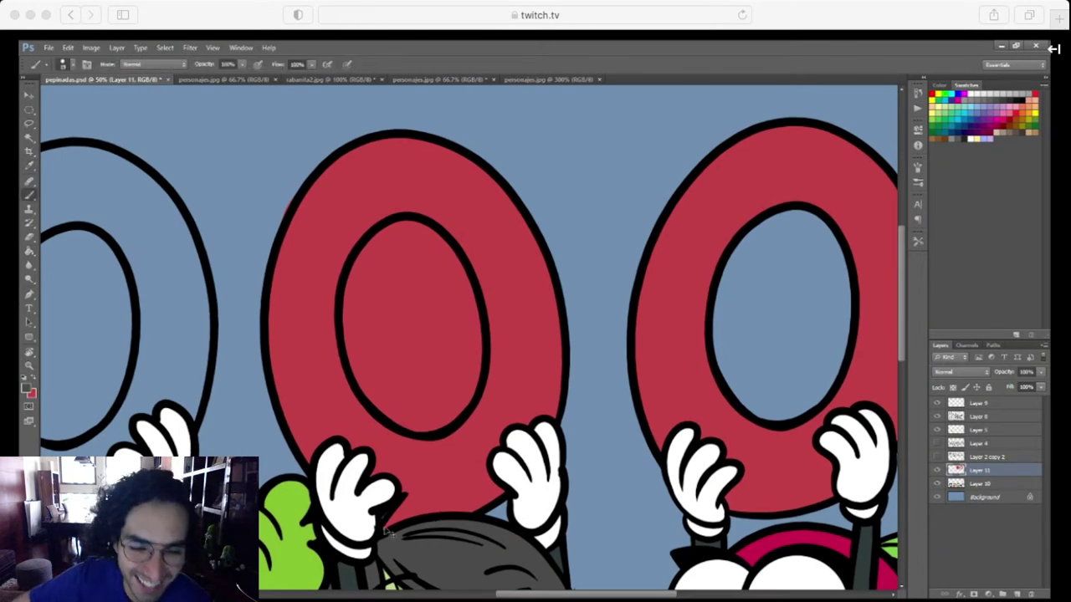
Select the inner oval of the zero above the grey-haired character, delete its crimson fill, and clear the selection
{"action": "key", "text": "ctrl+plus"}
{"action": "key", "text": "l"}
{"action": "mouse_move", "coordinate": [458, 452]}
{"action": "left_mouse_down"}
{"action": "mouse_move", "coordinate": [492, 370]}
{"action": "mouse_move", "coordinate": [473, 258]}
{"action": "mouse_move", "coordinate": [424, 188]}
{"action": "mouse_move", "coordinate": [394, 177]}
{"action": "mouse_move", "coordinate": [358, 185]}
{"action": "mouse_move", "coordinate": [307, 258]}
{"action": "mouse_move", "coordinate": [300, 345]}
{"action": "mouse_move", "coordinate": [311, 392]}
{"action": "mouse_move", "coordinate": [368, 455]}
{"action": "mouse_move", "coordinate": [404, 467]}
{"action": "mouse_move", "coordinate": [472, 467]}
{"action": "left_mouse_up"}
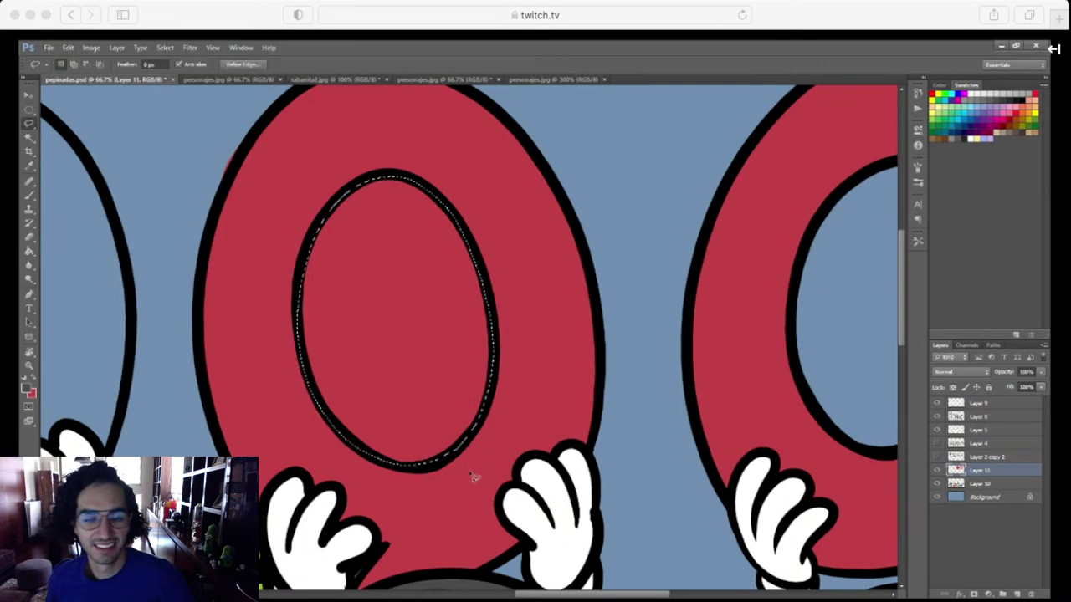
{"action": "key", "text": "Delete"}
{"action": "key", "text": "super+d"}
Select the zero beside the 5 along its outer outline and hands, fill it with dark grey, and clear the selection
{"action": "left_click_drag", "start_coordinate": [373, 510], "coordinate": [641, 571]}
{"action": "key", "text": "ctrl+minus"}
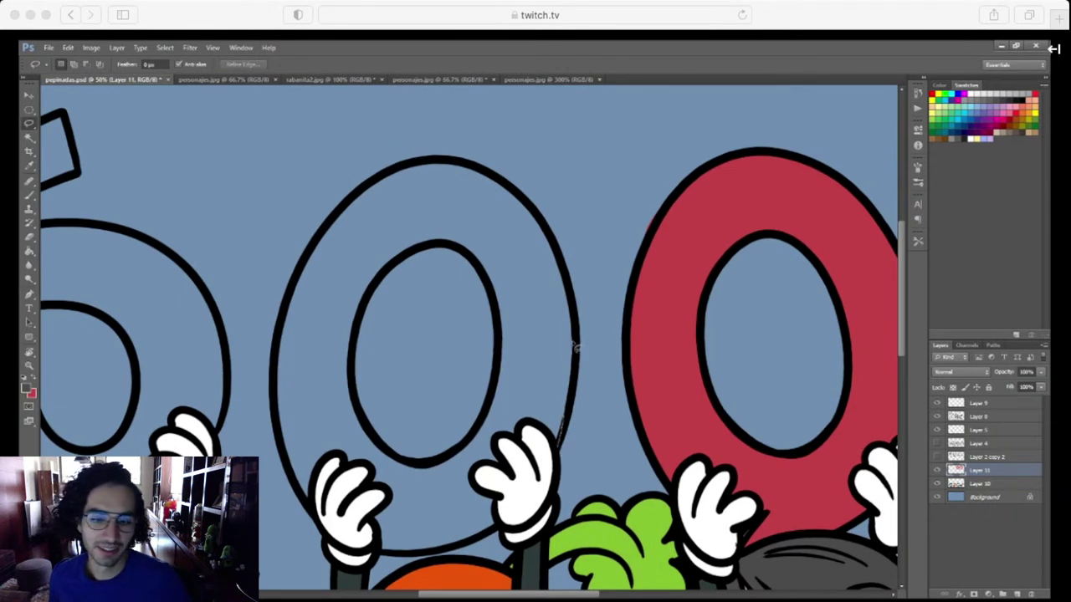
{"action": "mouse_move", "coordinate": [576, 348]}
{"action": "left_mouse_down"}
{"action": "mouse_move", "coordinate": [560, 254]}
{"action": "mouse_move", "coordinate": [542, 222]}
{"action": "mouse_move", "coordinate": [493, 178]}
{"action": "mouse_move", "coordinate": [459, 166]}
{"action": "left_mouse_up"}
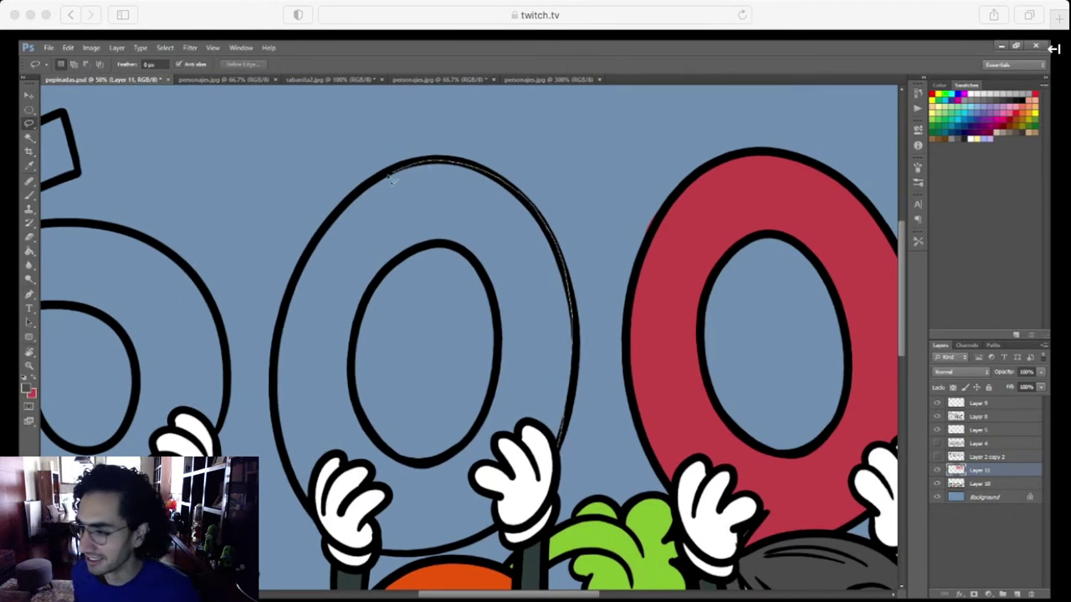
{"action": "mouse_move", "coordinate": [295, 290]}
{"action": "left_mouse_down"}
{"action": "mouse_move", "coordinate": [278, 365]}
{"action": "mouse_move", "coordinate": [293, 473]}
{"action": "mouse_move", "coordinate": [312, 511]}
{"action": "mouse_move", "coordinate": [343, 457]}
{"action": "mouse_move", "coordinate": [392, 498]}
{"action": "left_mouse_up"}
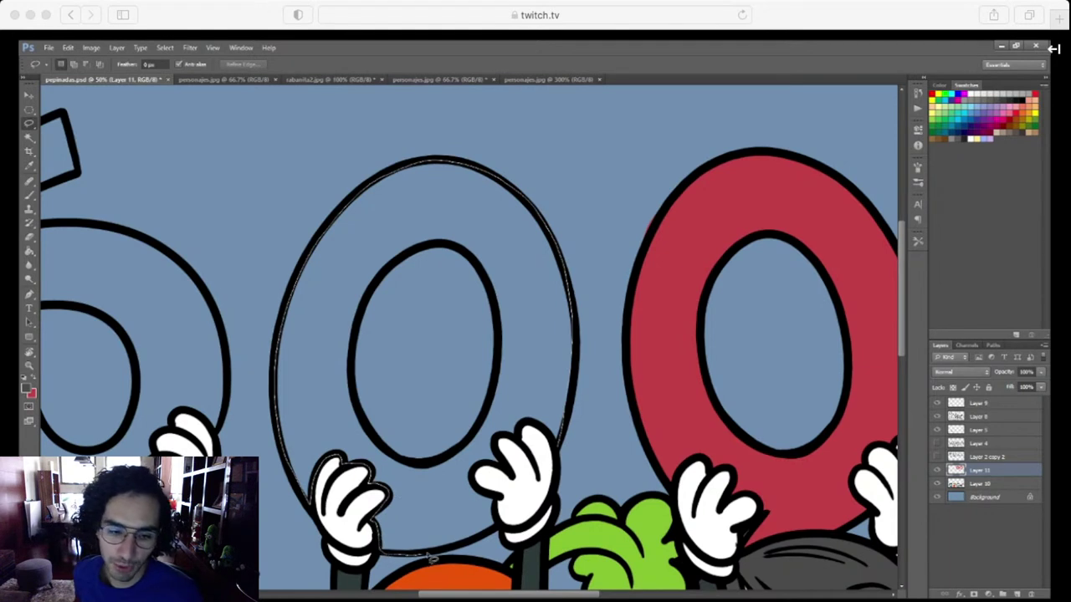
{"action": "mouse_move", "coordinate": [431, 559]}
{"action": "left_mouse_down"}
{"action": "mouse_move", "coordinate": [500, 527]}
{"action": "mouse_move", "coordinate": [500, 509]}
{"action": "mouse_move", "coordinate": [475, 488]}
{"action": "mouse_move", "coordinate": [481, 472]}
{"action": "mouse_move", "coordinate": [512, 473]}
{"action": "mouse_move", "coordinate": [496, 445]}
{"action": "mouse_move", "coordinate": [523, 445]}
{"action": "mouse_move", "coordinate": [520, 431]}
{"action": "mouse_move", "coordinate": [556, 445]}
{"action": "left_mouse_up"}
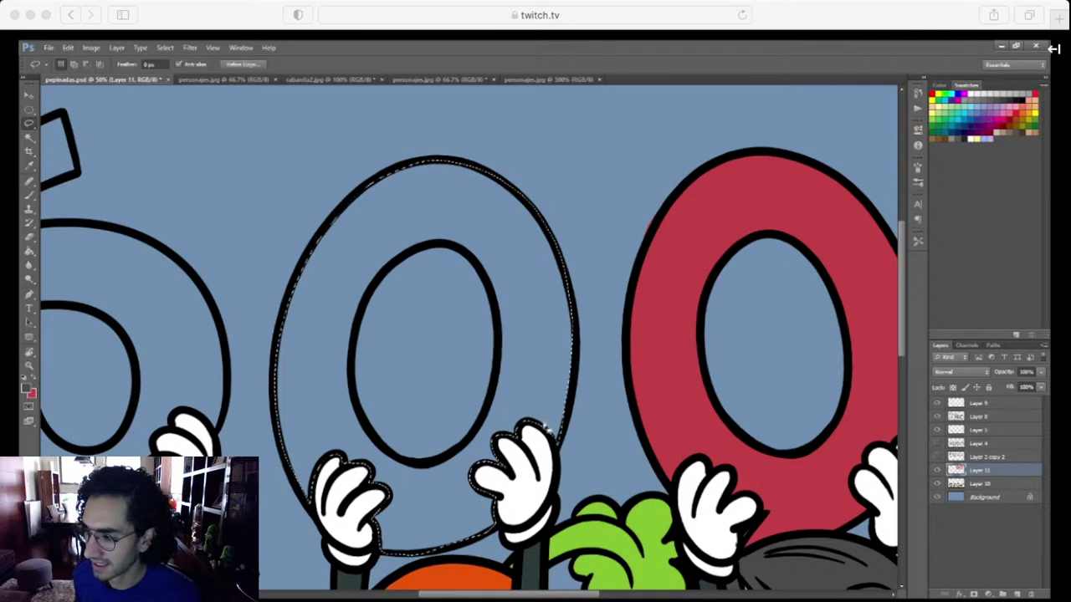
{"action": "key", "text": "g"}
{"action": "left_click", "coordinate": [543, 426]}
{"action": "key", "text": "ctrl+d"}
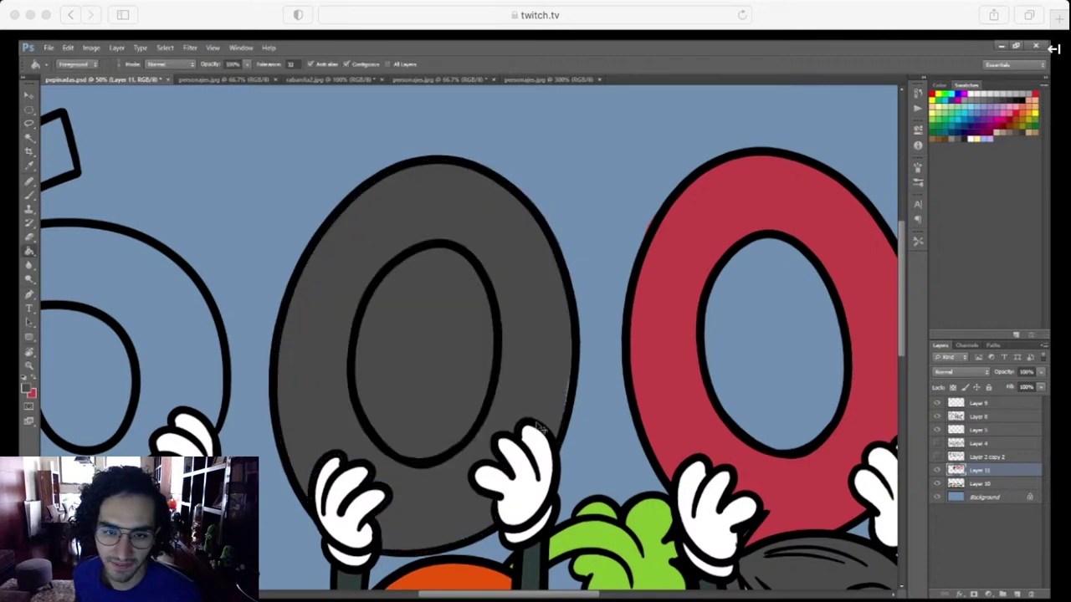
Brush over the small gap at the grey zero's outer edge, then delete the fill inside its inner oval and clear the selection
{"action": "key", "text": "b"}
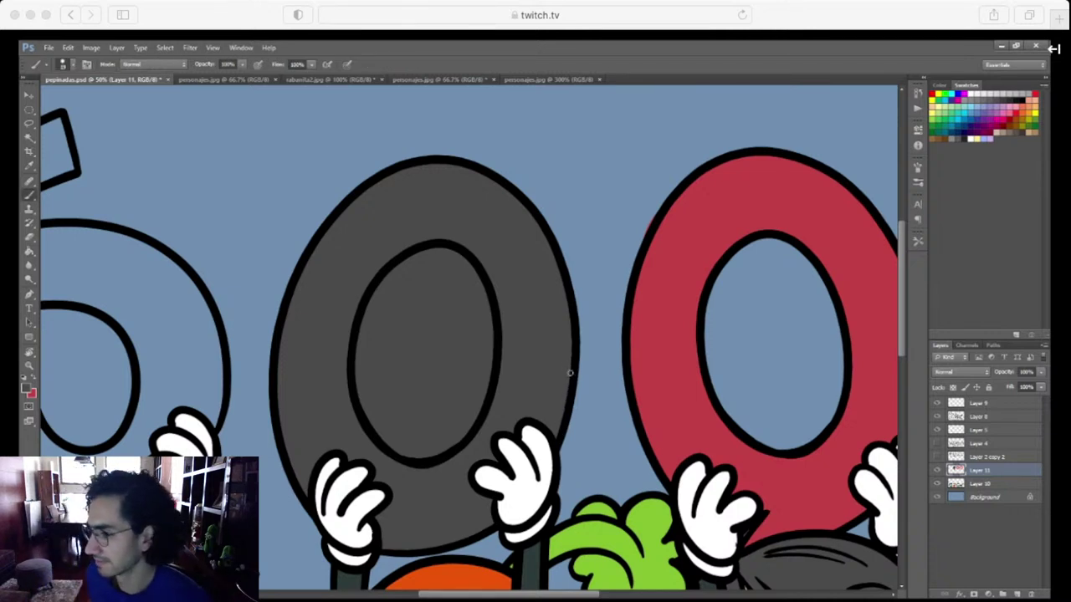
{"action": "key", "text": "ctrl+plus"}
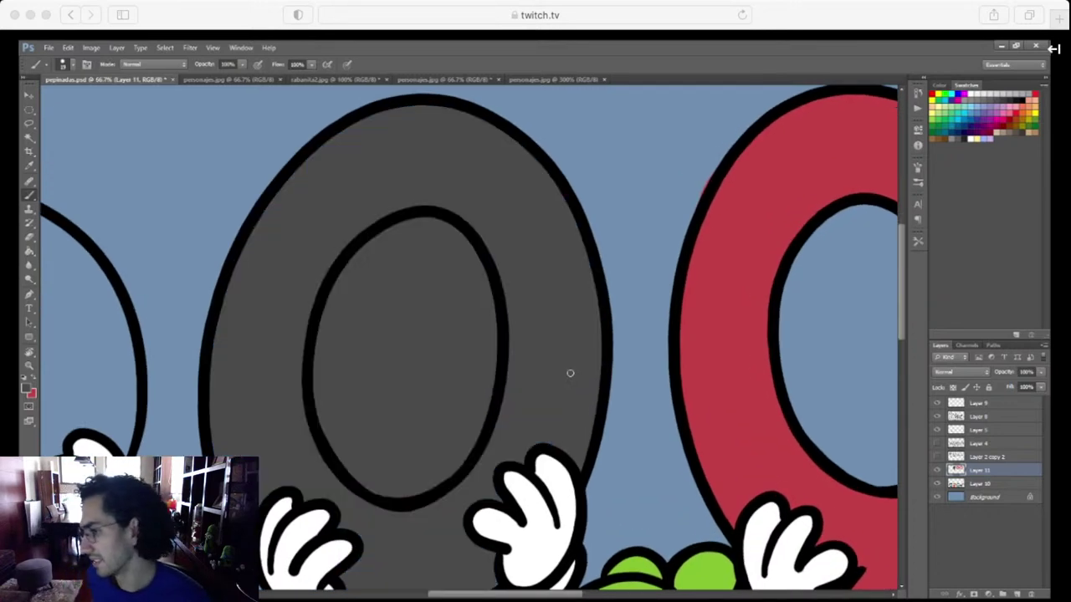
{"action": "left_click_drag", "start_coordinate": [569, 372], "coordinate": [615, 374]}
{"action": "key", "text": "l"}
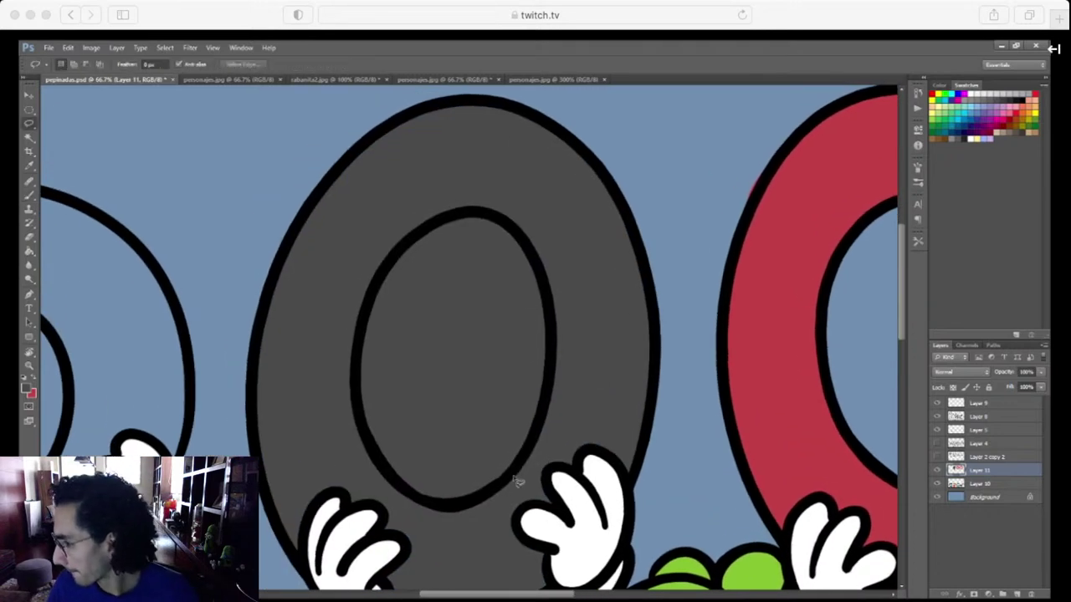
{"action": "mouse_move", "coordinate": [525, 460]}
{"action": "left_mouse_down"}
{"action": "mouse_move", "coordinate": [552, 355]}
{"action": "mouse_move", "coordinate": [549, 309]}
{"action": "mouse_move", "coordinate": [513, 228]}
{"action": "mouse_move", "coordinate": [472, 214]}
{"action": "mouse_move", "coordinate": [397, 256]}
{"action": "mouse_move", "coordinate": [361, 328]}
{"action": "mouse_move", "coordinate": [358, 373]}
{"action": "mouse_move", "coordinate": [379, 466]}
{"action": "mouse_move", "coordinate": [441, 508]}
{"action": "mouse_move", "coordinate": [488, 500]}
{"action": "left_mouse_up"}
{"action": "key", "text": "Delete"}
{"action": "key", "text": "ctrl+d"}
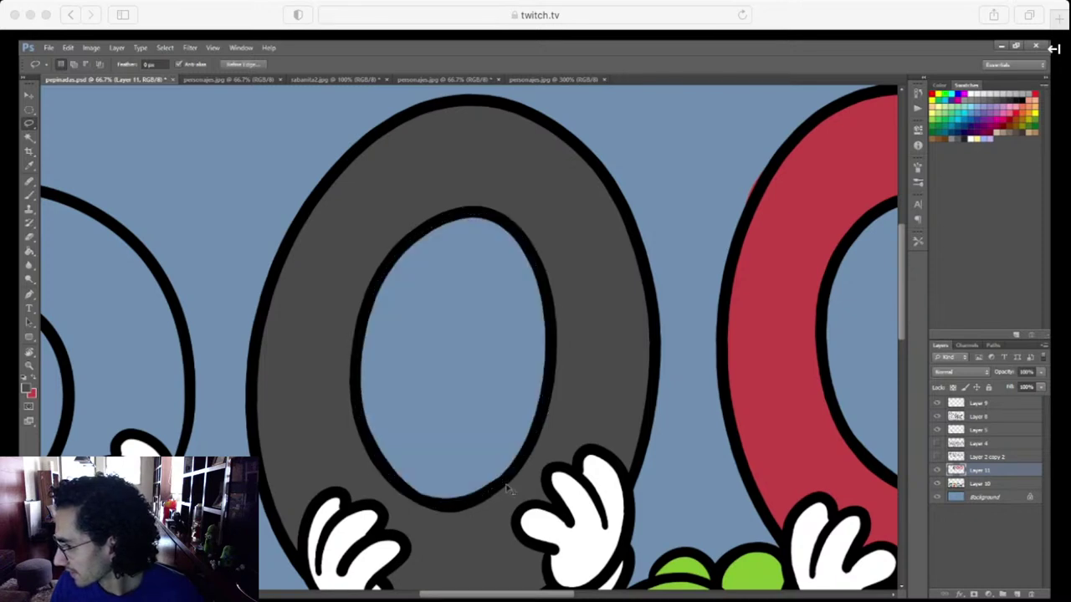
Swap the foreground and background colours to make crimson red the foreground colour
{"action": "key", "text": "ctrl+minus"}
{"action": "key", "text": "ctrl+minus"}
{"action": "left_click_drag", "start_coordinate": [505, 485], "coordinate": [650, 502]}
{"action": "key", "text": "x"}
Select the 5 along its outline, around the gloved hands and hair spikes, fill it with crimson red, and clear the selection
{"action": "key", "text": "ctrl+plus"}
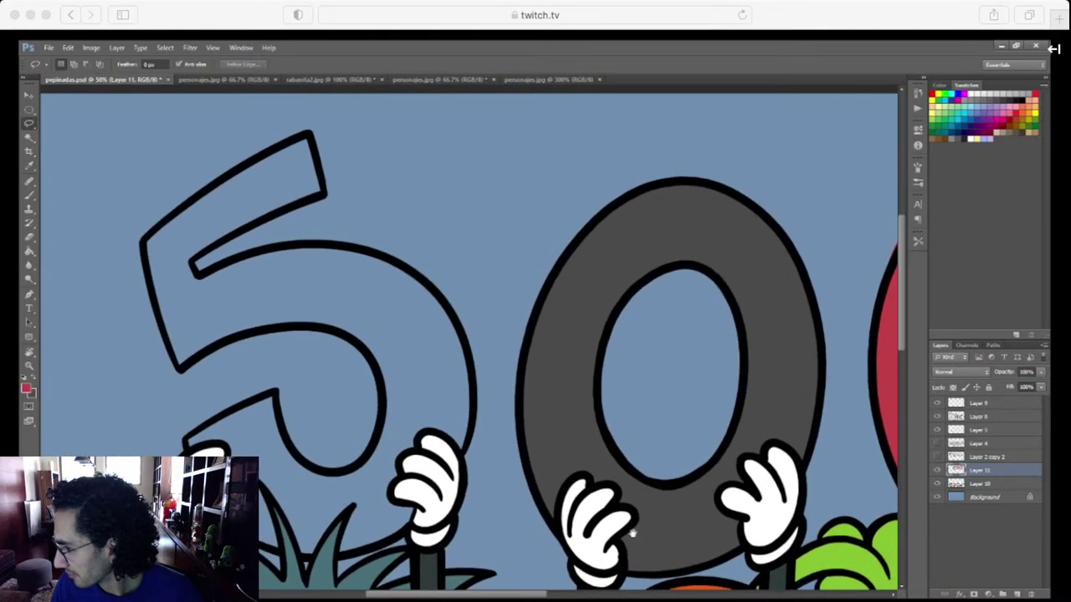
{"action": "left_click_drag", "start_coordinate": [542, 502], "coordinate": [664, 598]}
{"action": "key", "text": "ctrl+plus"}
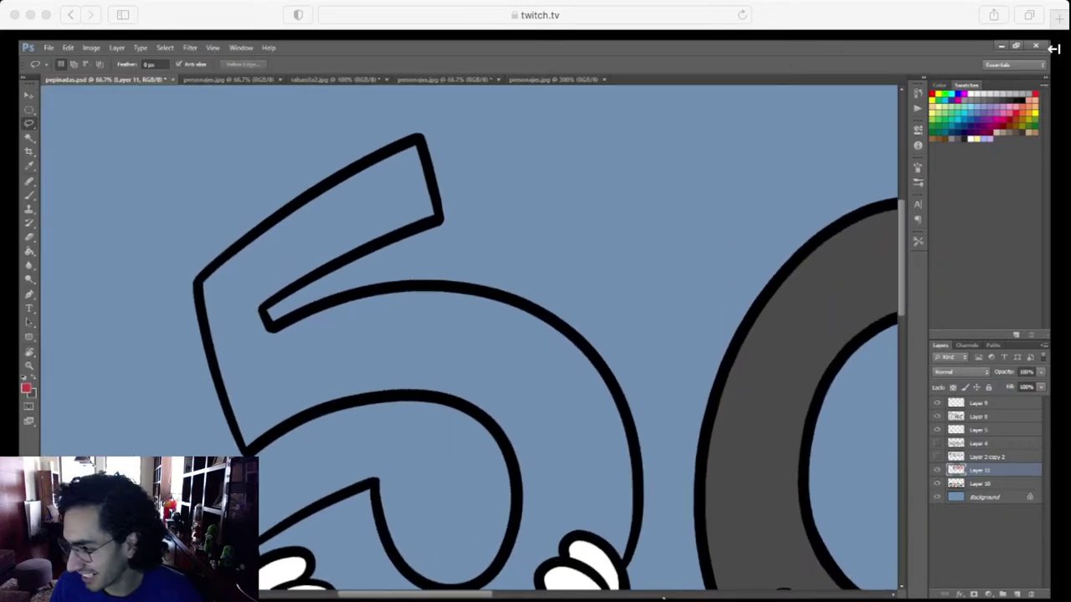
{"action": "mouse_move", "coordinate": [630, 519]}
{"action": "left_mouse_down"}
{"action": "mouse_move", "coordinate": [611, 478]}
{"action": "mouse_move", "coordinate": [628, 480]}
{"action": "mouse_move", "coordinate": [627, 495]}
{"action": "left_mouse_up"}
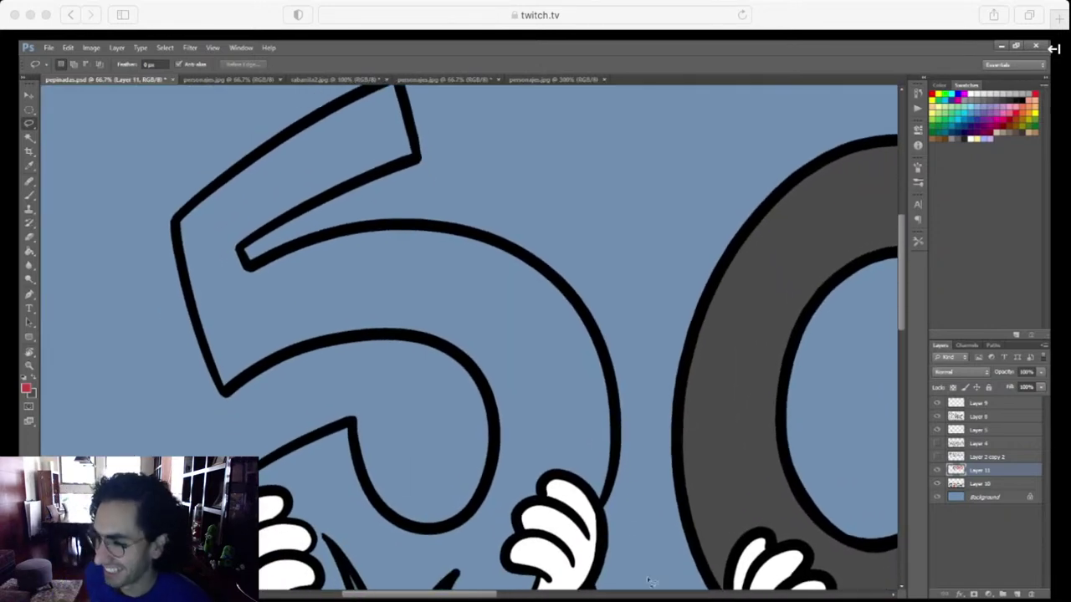
{"action": "key", "text": "ctrl+minus"}
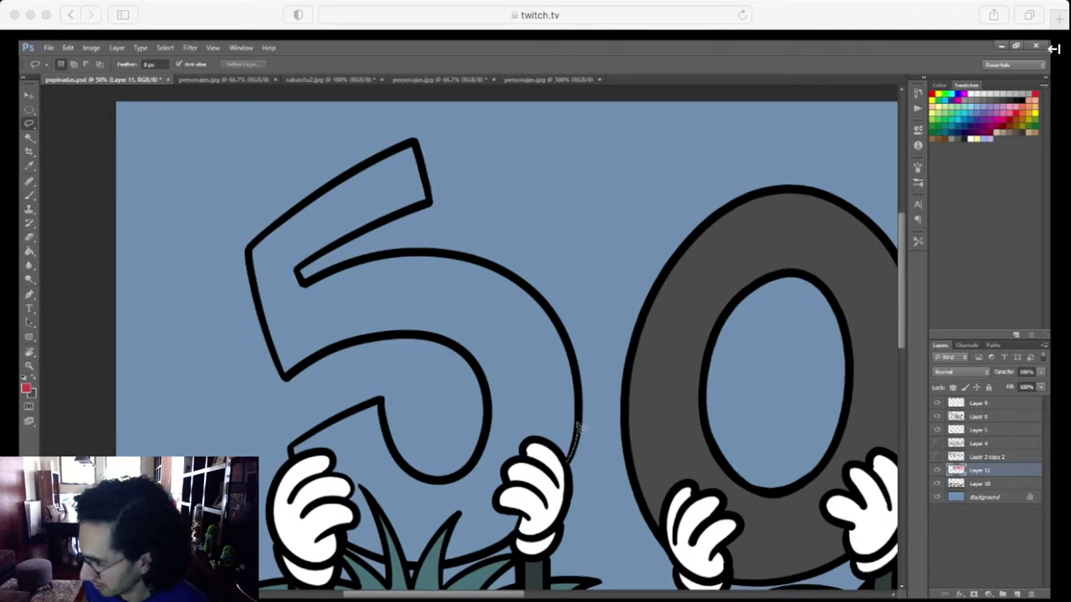
{"action": "mouse_move", "coordinate": [579, 427]}
{"action": "left_mouse_down"}
{"action": "mouse_move", "coordinate": [571, 353]}
{"action": "mouse_move", "coordinate": [528, 289]}
{"action": "mouse_move", "coordinate": [465, 256]}
{"action": "mouse_move", "coordinate": [423, 255]}
{"action": "left_mouse_up"}
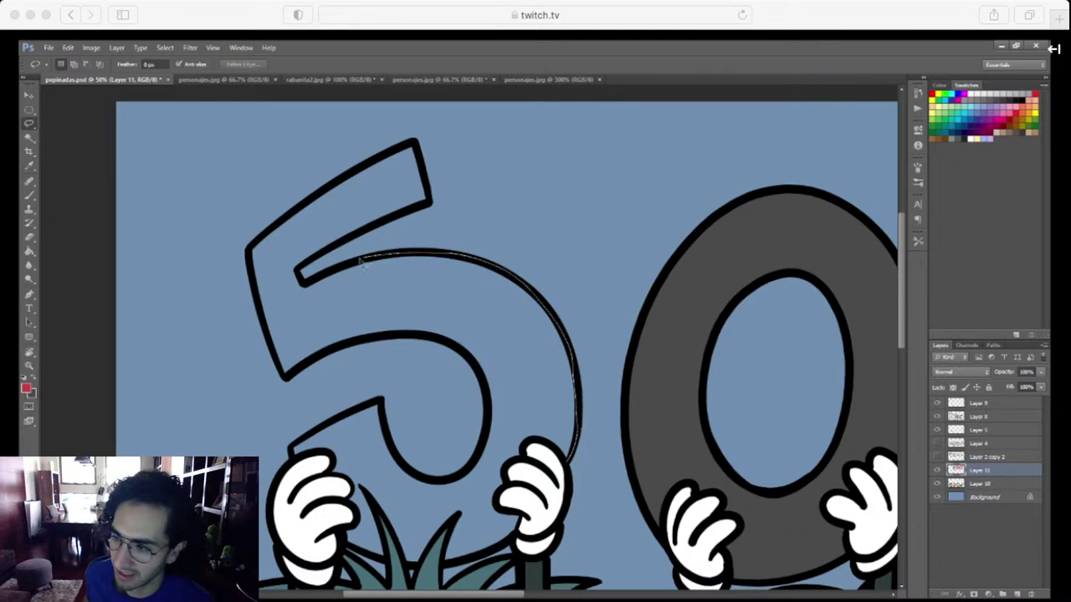
{"action": "mouse_move", "coordinate": [351, 240]}
{"action": "left_mouse_down"}
{"action": "mouse_move", "coordinate": [429, 203]}
{"action": "mouse_move", "coordinate": [422, 162]}
{"action": "mouse_move", "coordinate": [415, 145]}
{"action": "mouse_move", "coordinate": [332, 186]}
{"action": "left_mouse_up"}
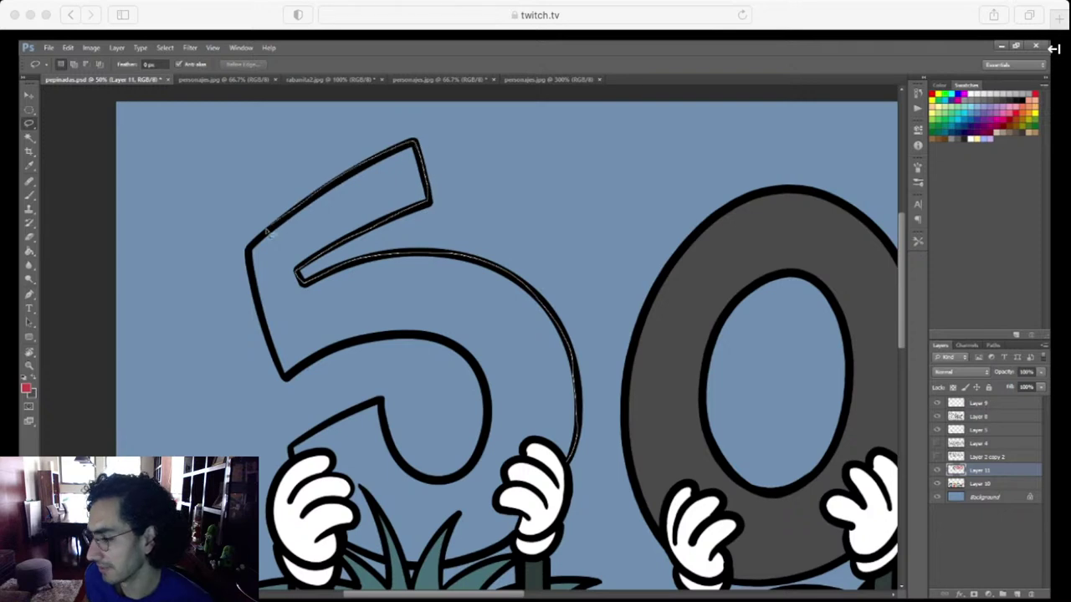
{"action": "left_click_drag", "start_coordinate": [249, 249], "coordinate": [270, 333]}
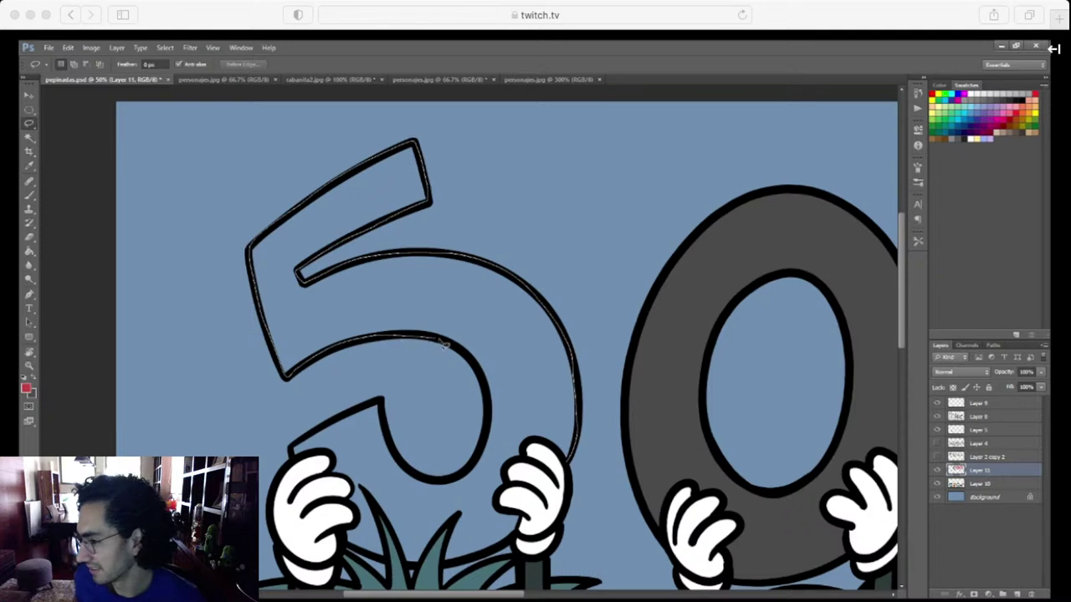
{"action": "left_click_drag", "start_coordinate": [443, 343], "coordinate": [476, 368]}
{"action": "mouse_move", "coordinate": [483, 458]}
{"action": "left_mouse_down"}
{"action": "mouse_move", "coordinate": [425, 484]}
{"action": "mouse_move", "coordinate": [398, 457]}
{"action": "mouse_move", "coordinate": [383, 402]}
{"action": "mouse_move", "coordinate": [355, 416]}
{"action": "left_mouse_up"}
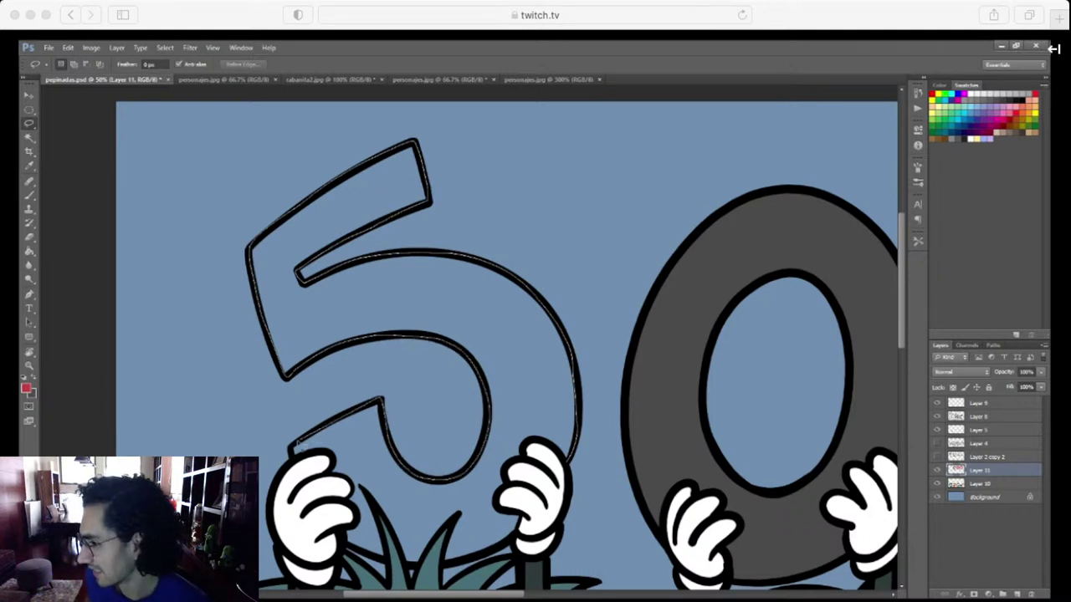
{"action": "left_click_drag", "start_coordinate": [293, 452], "coordinate": [326, 456]}
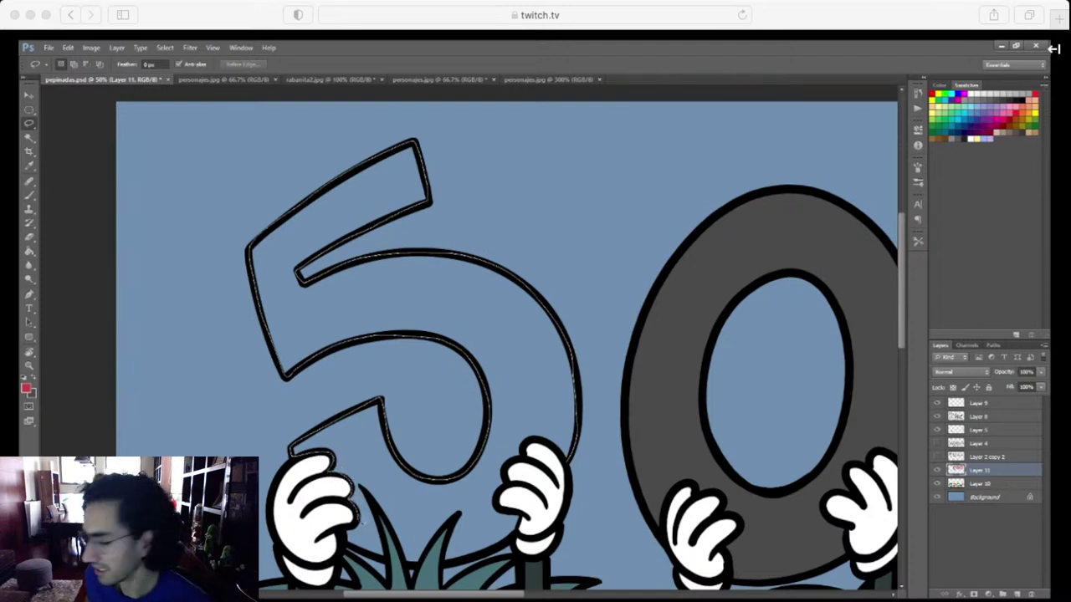
{"action": "mouse_move", "coordinate": [350, 545]}
{"action": "left_mouse_down"}
{"action": "mouse_move", "coordinate": [389, 568]}
{"action": "mouse_move", "coordinate": [371, 497]}
{"action": "mouse_move", "coordinate": [386, 519]}
{"action": "left_mouse_up"}
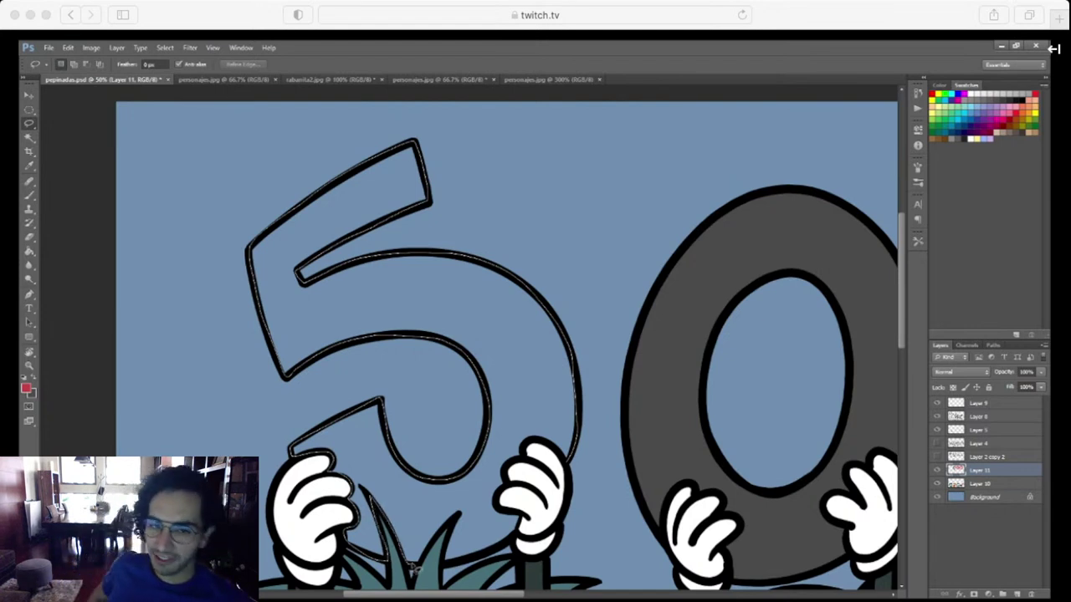
{"action": "mouse_move", "coordinate": [424, 569]}
{"action": "left_mouse_down"}
{"action": "mouse_move", "coordinate": [450, 528]}
{"action": "mouse_move", "coordinate": [449, 569]}
{"action": "mouse_move", "coordinate": [500, 547]}
{"action": "mouse_move", "coordinate": [523, 522]}
{"action": "mouse_move", "coordinate": [510, 517]}
{"action": "left_mouse_up"}
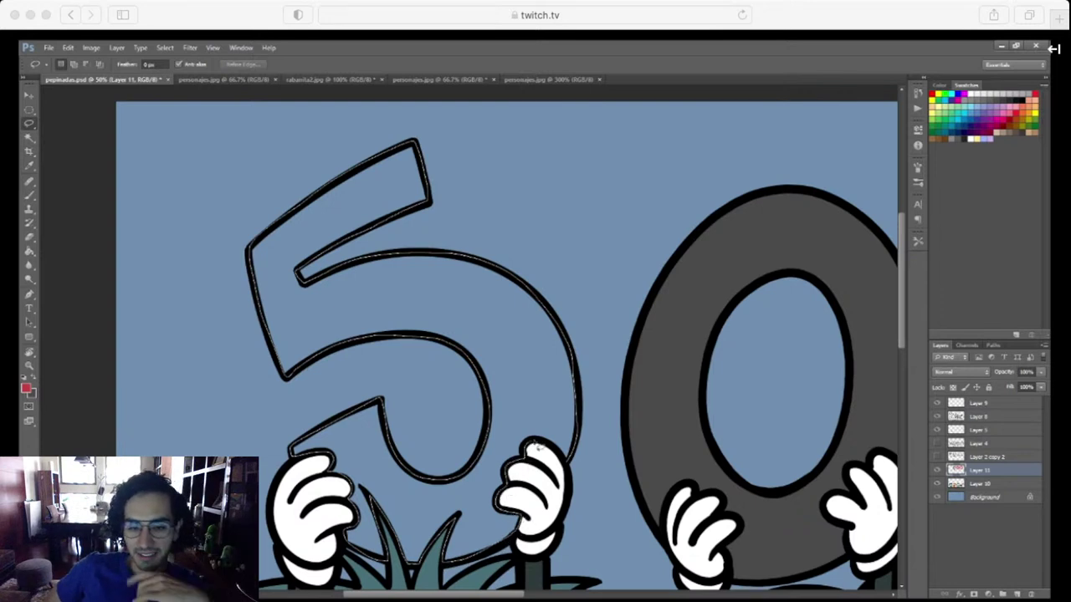
{"action": "left_click_drag", "start_coordinate": [536, 448], "coordinate": [569, 468]}
{"action": "key", "text": "g"}
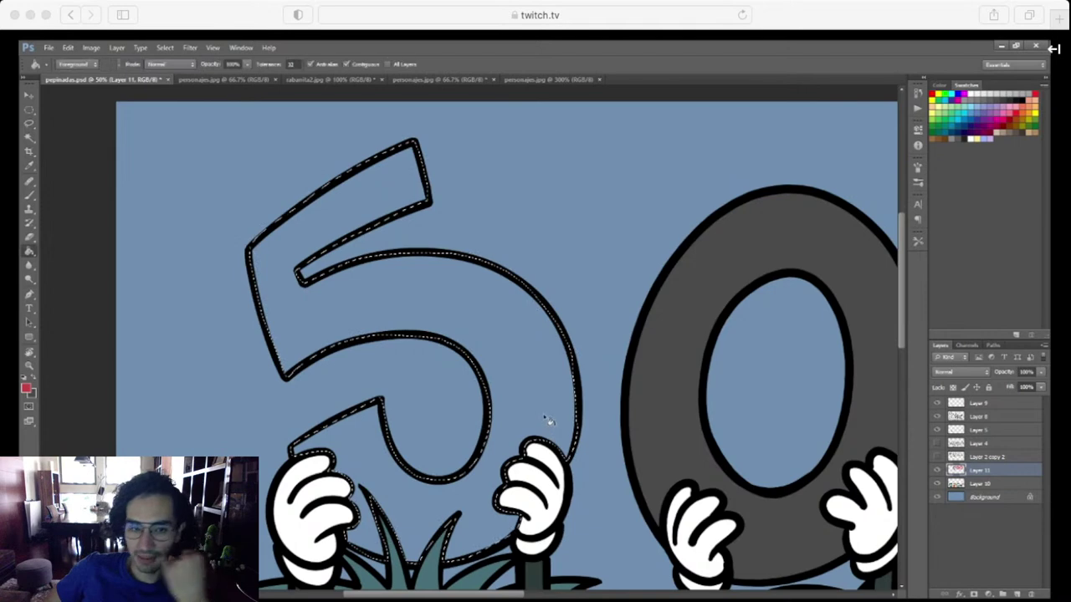
{"action": "left_click", "coordinate": [566, 509]}
{"action": "key", "text": "ctrl+d"}
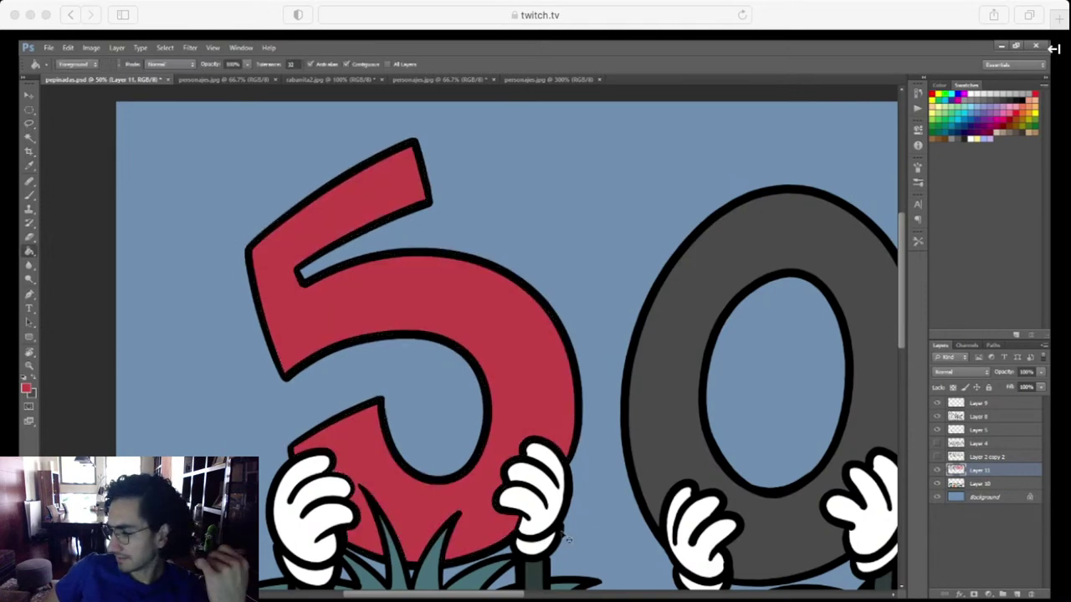
Select the dark grey fill of the zero above the orange carrot, refill it with crimson red, and clear the selection
{"action": "key", "text": "ctrl+minus"}
{"action": "key", "text": "ctrl+minus"}
{"action": "key", "text": "w"}
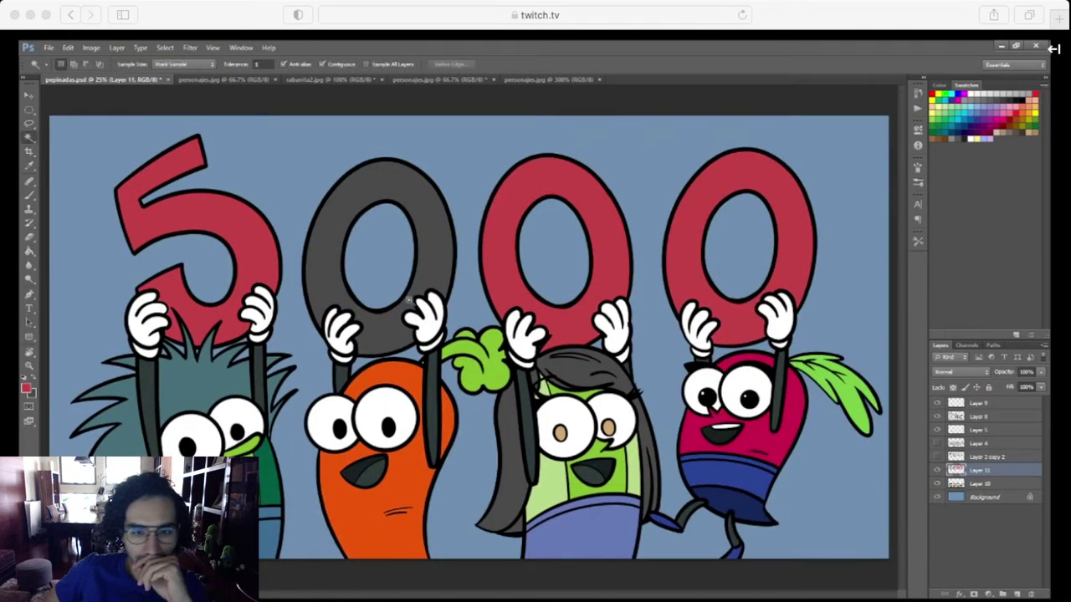
{"action": "left_click", "coordinate": [393, 328]}
{"action": "key", "text": "g"}
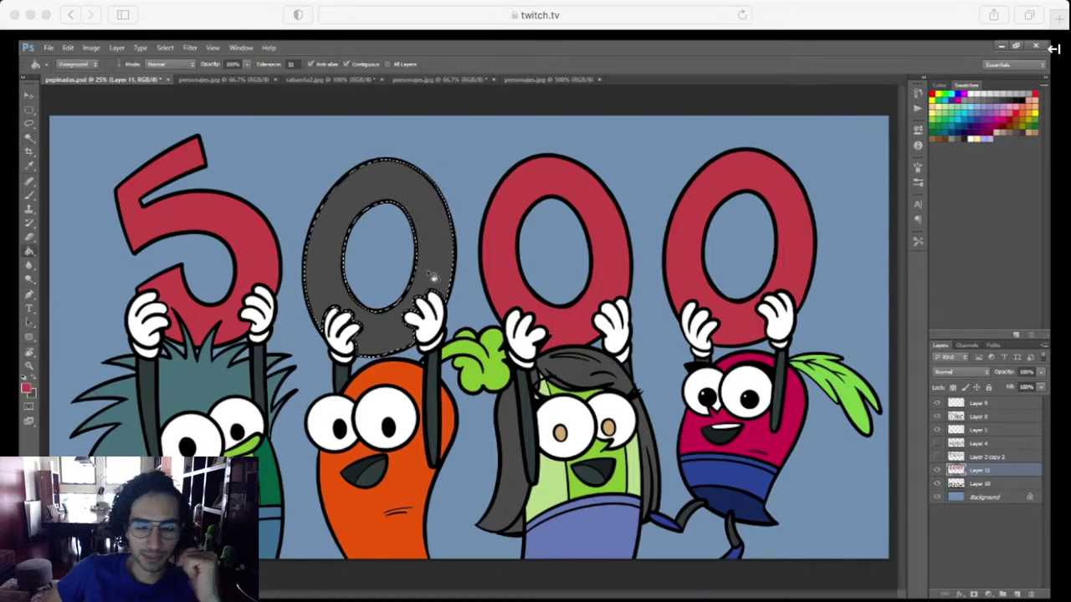
{"action": "left_click", "coordinate": [432, 284]}
{"action": "key", "text": "ctrl+d"}
Loosely lasso around the 5, shift its crimson fill to mint green, and clear the selection
{"action": "key", "text": "ctrl+minus"}
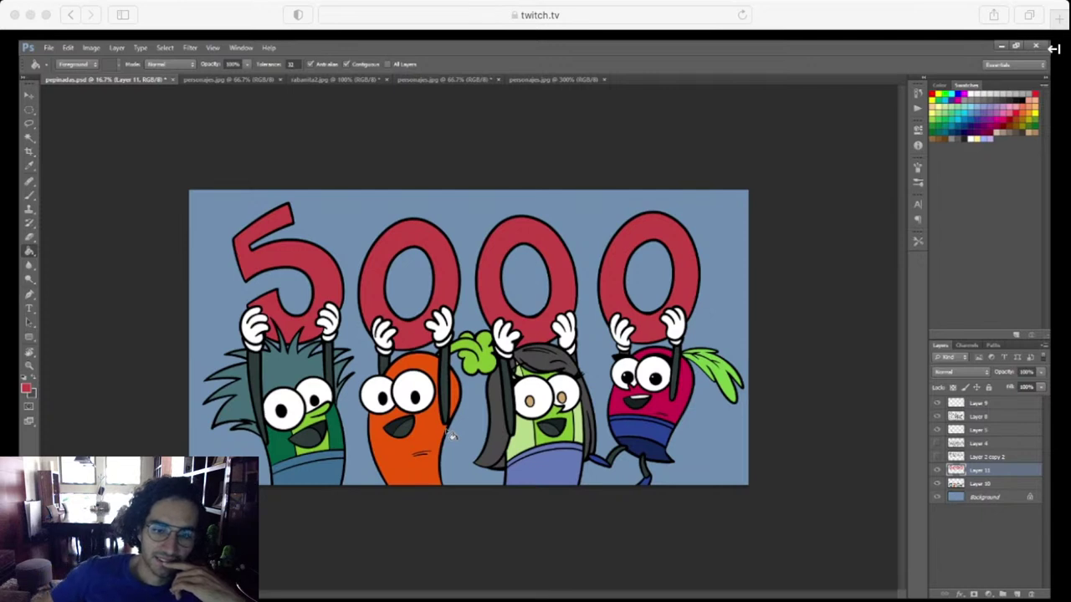
{"action": "key", "text": "l"}
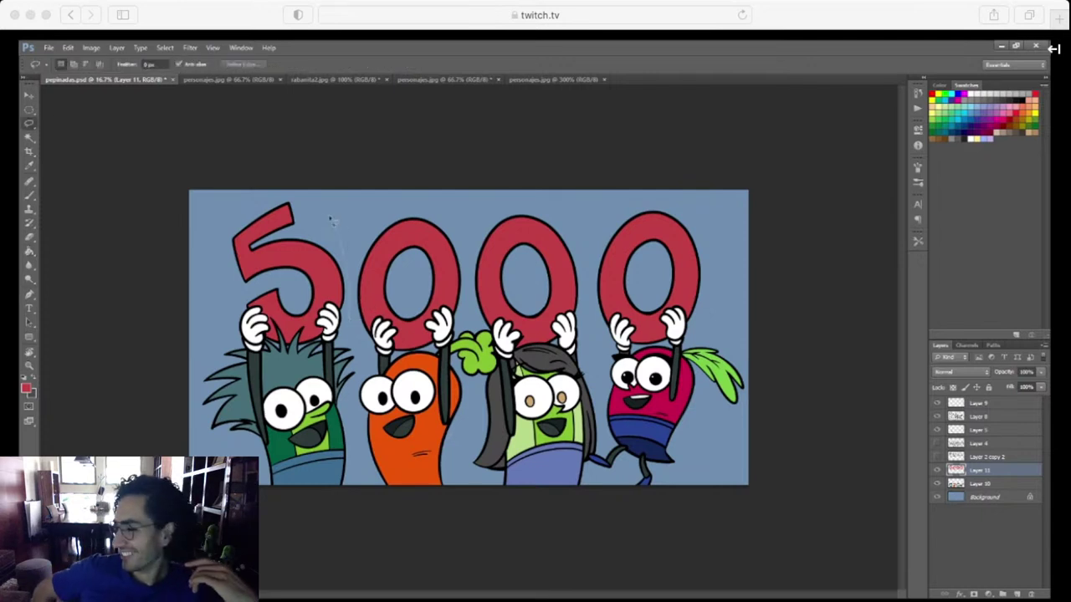
{"action": "left_click_drag", "start_coordinate": [214, 299], "coordinate": [339, 331]}
{"action": "key", "text": "i"}
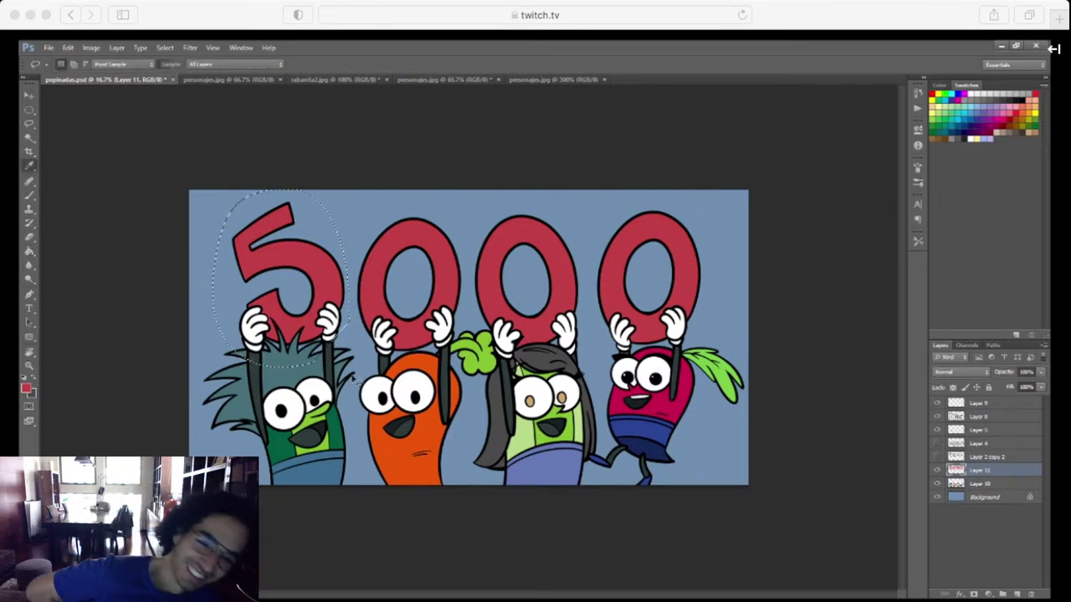
{"action": "left_click_drag", "start_coordinate": [632, 324], "coordinate": [657, 312]}
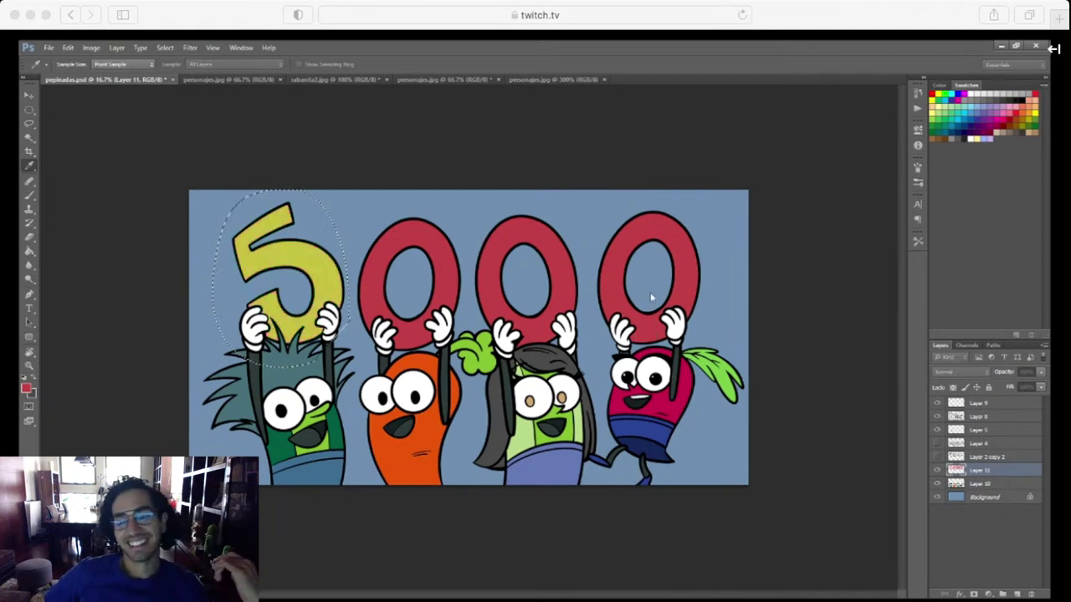
{"action": "left_click_drag", "start_coordinate": [594, 471], "coordinate": [610, 473]}
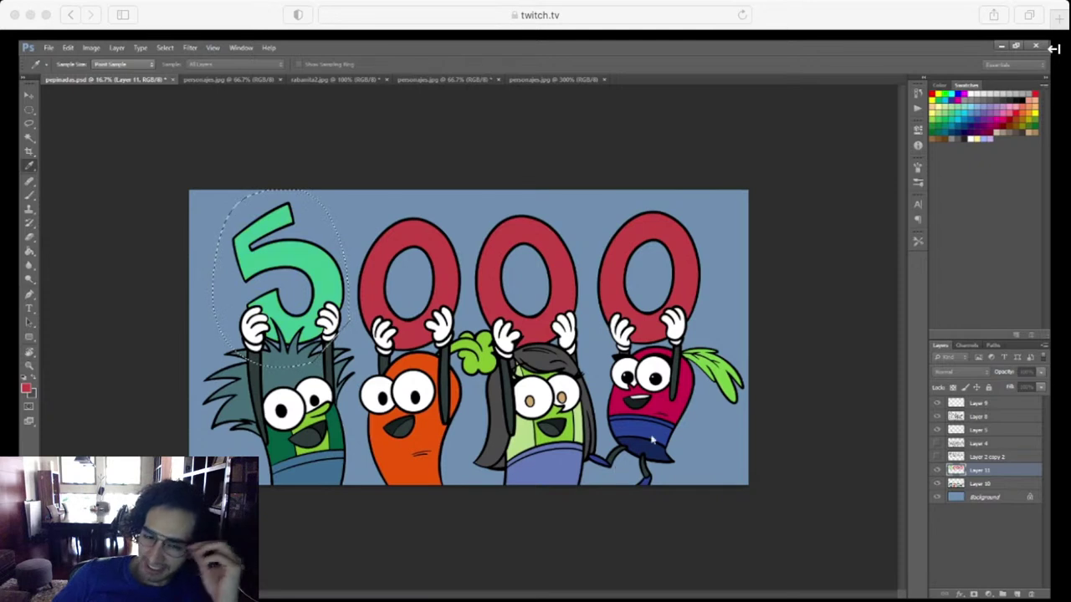
{"action": "key", "text": "l"}
{"action": "key", "text": "ctrl+d"}
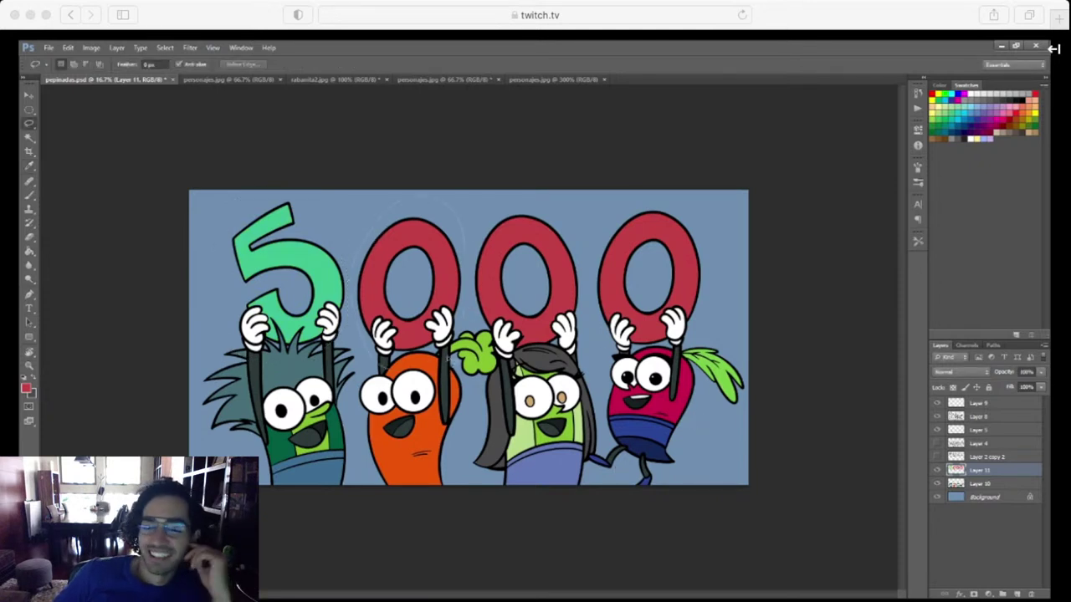
Lasso around the zero above the orange carrot, shift its fill to yellowish bright green, and clear the selection
{"action": "left_click_drag", "start_coordinate": [450, 359], "coordinate": [449, 361]}
{"action": "key", "text": "i"}
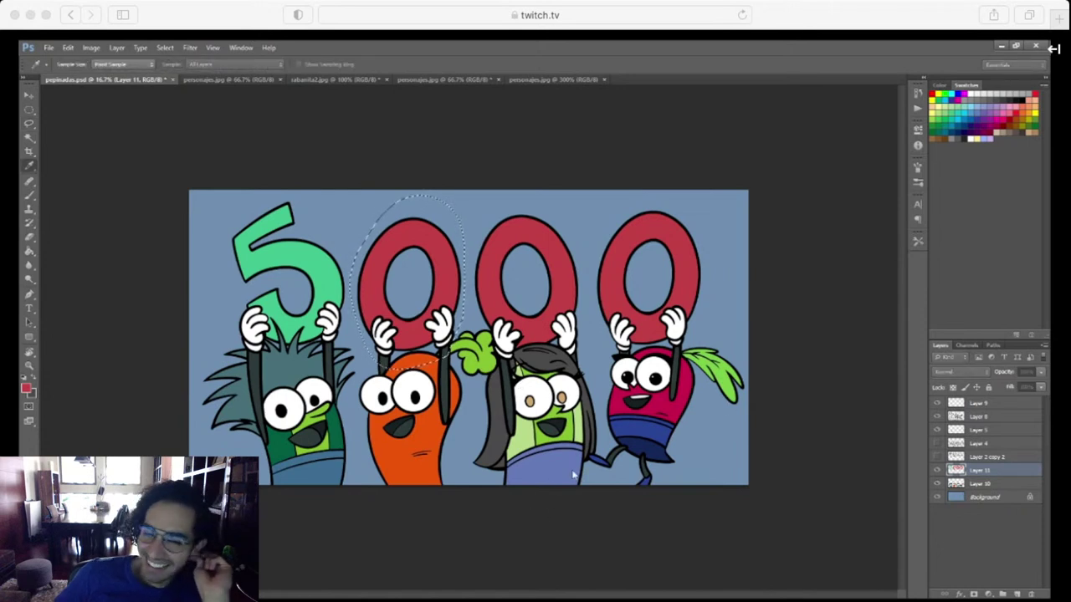
{"action": "left_click_drag", "start_coordinate": [572, 471], "coordinate": [604, 474]}
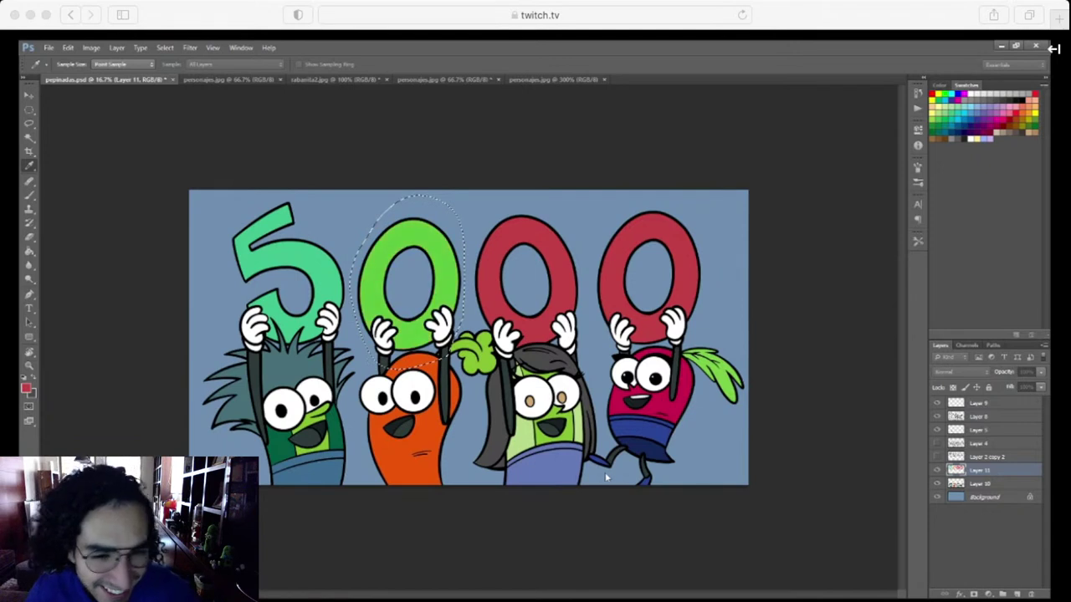
{"action": "key", "text": "l"}
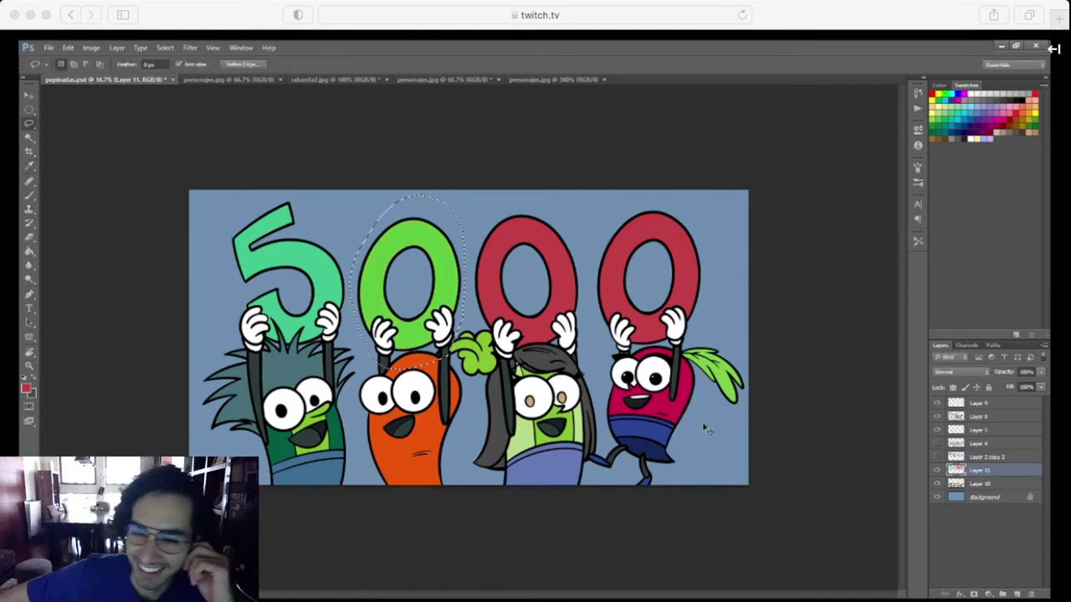
{"action": "key", "text": "ctrl+d"}
Lasso around the zero above the grey-haired character and shift its crimson fill to turquoise
{"action": "mouse_move", "coordinate": [581, 329]}
{"action": "left_mouse_down"}
{"action": "mouse_move", "coordinate": [582, 255]}
{"action": "mouse_move", "coordinate": [553, 214]}
{"action": "mouse_move", "coordinate": [490, 210]}
{"action": "left_mouse_up"}
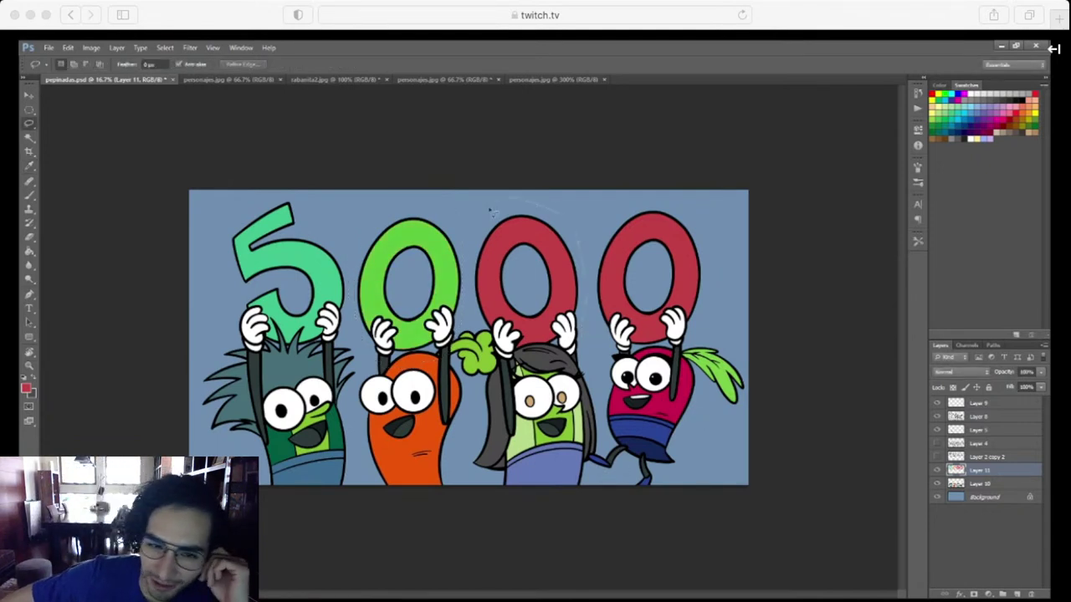
{"action": "mouse_move", "coordinate": [473, 303]}
{"action": "left_mouse_down"}
{"action": "mouse_move", "coordinate": [539, 385]}
{"action": "mouse_move", "coordinate": [577, 370]}
{"action": "mouse_move", "coordinate": [581, 352]}
{"action": "left_mouse_up"}
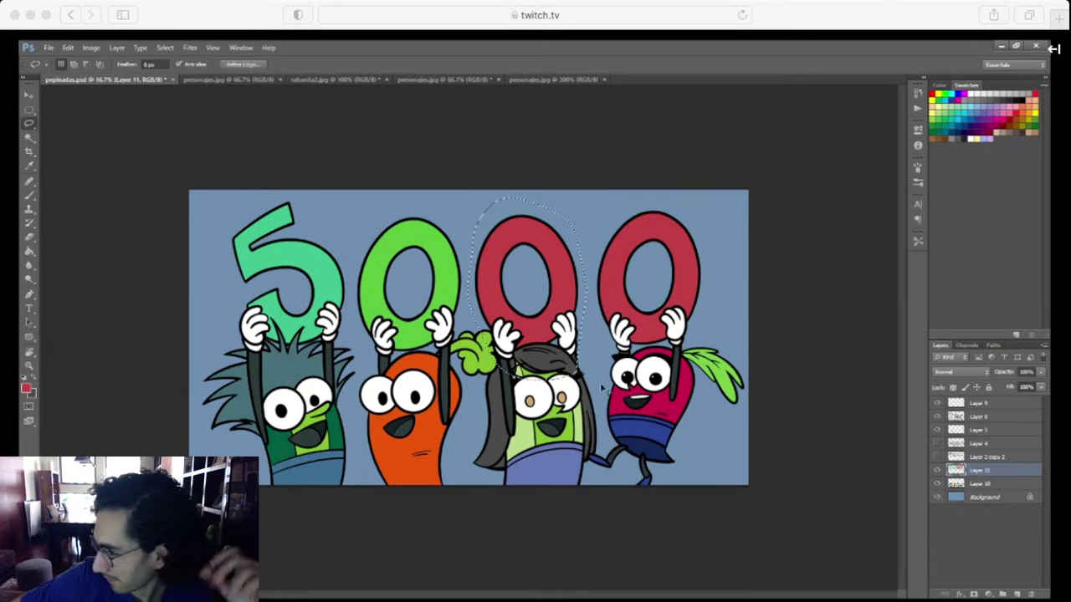
{"action": "key", "text": "i"}
{"action": "left_click_drag", "start_coordinate": [571, 473], "coordinate": [620, 473]}
{"action": "key", "text": "l"}
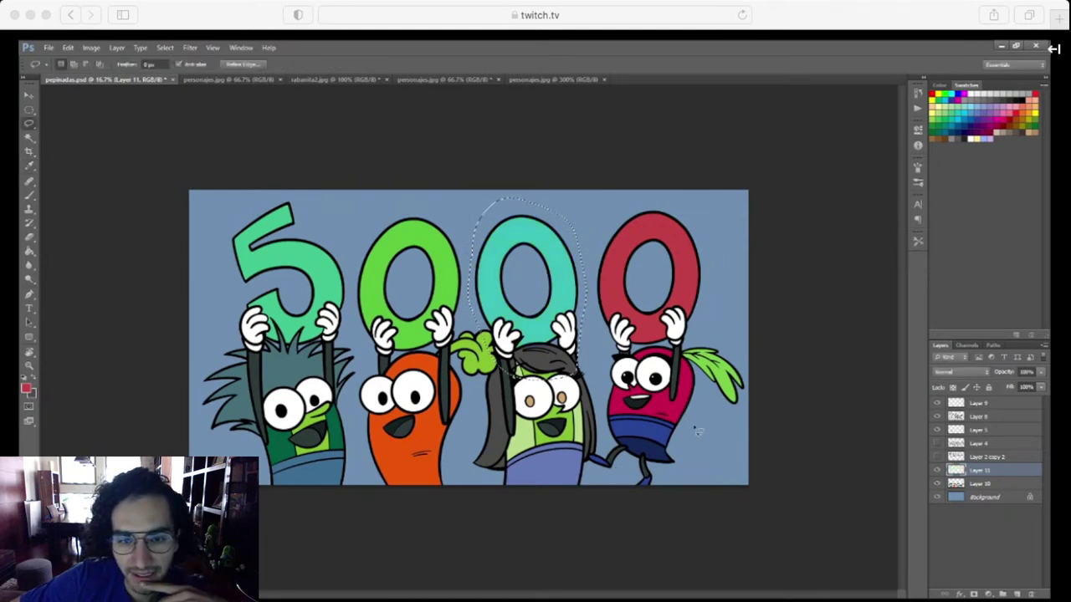
Lasso around the last zero above the beet character, shift its fill to vivid spring green, and clear the selection
{"action": "left_click", "coordinate": [701, 364]}
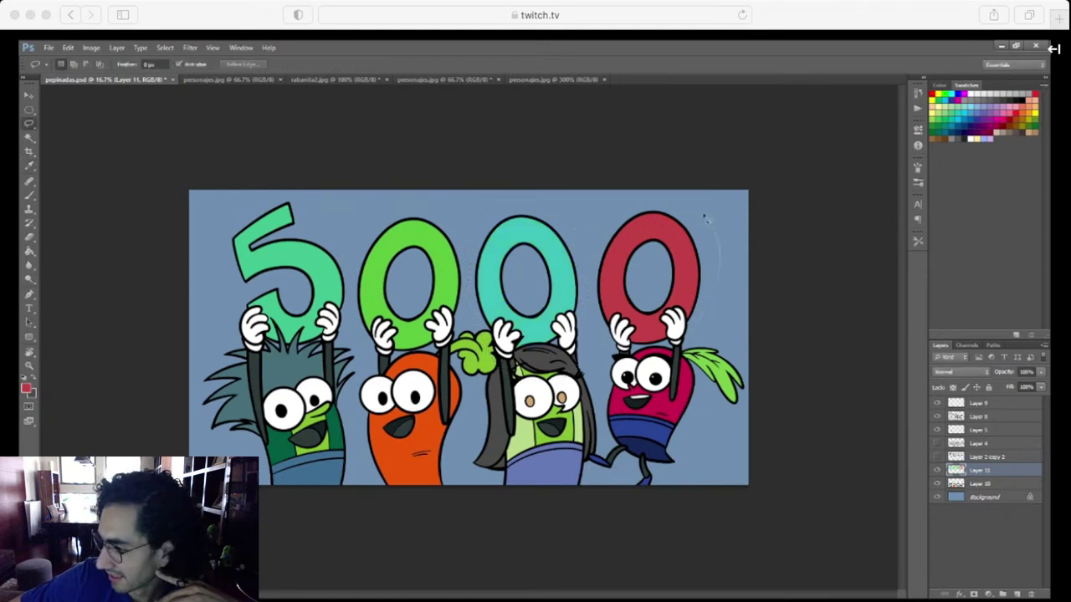
{"action": "key", "text": "i"}
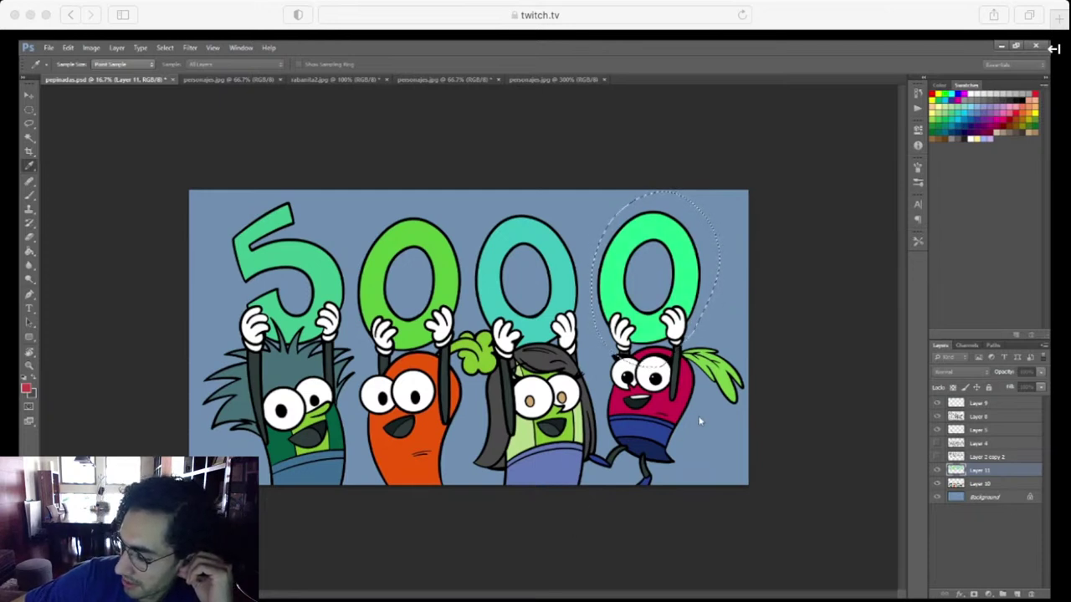
{"action": "key", "text": "l"}
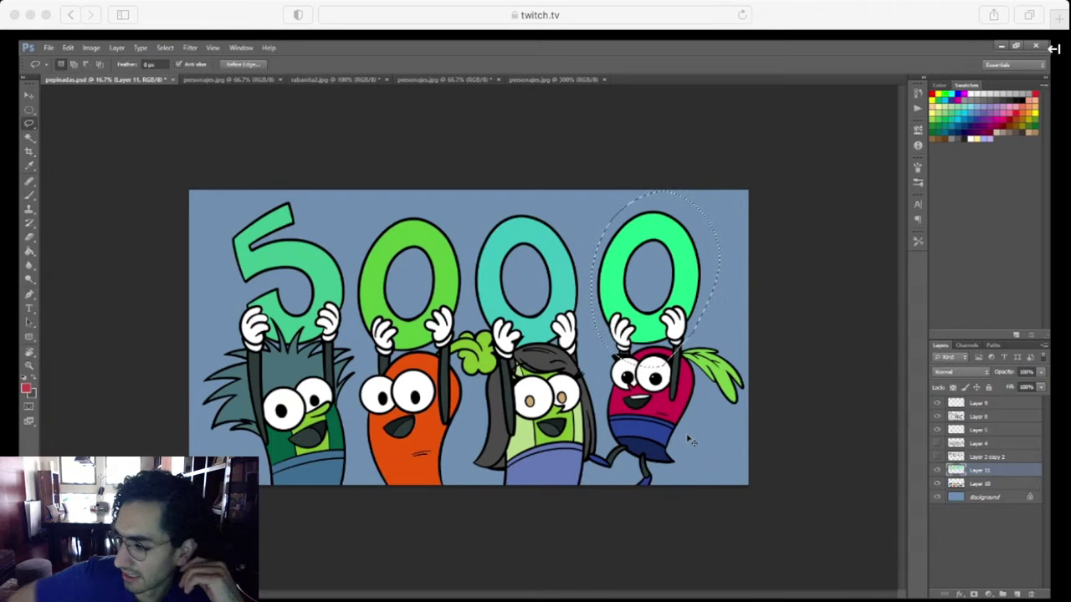
{"action": "left_click", "coordinate": [691, 442]}
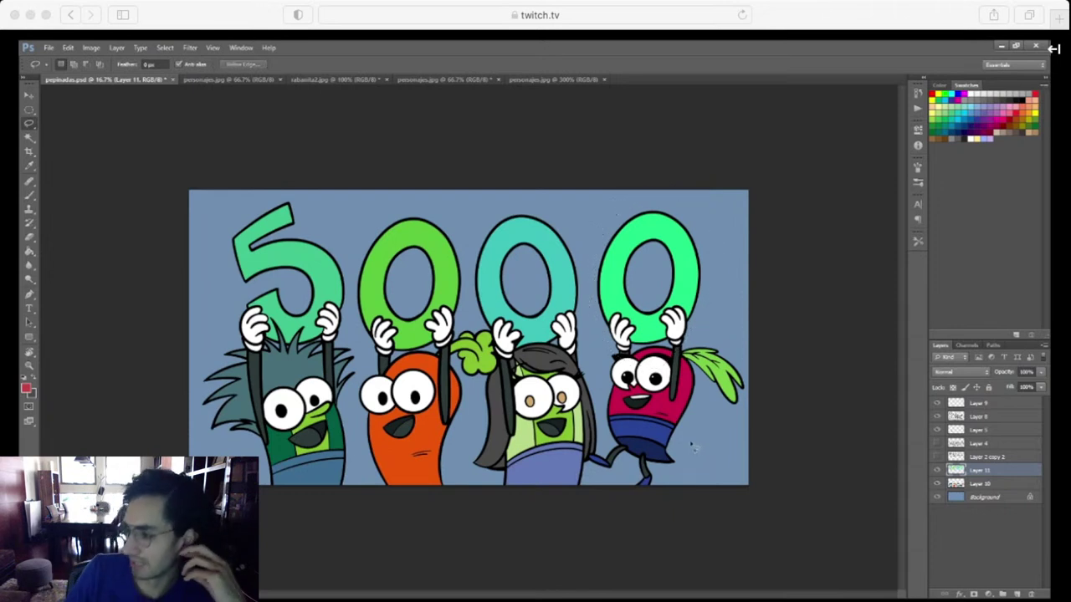
Load the Layer 10 artwork as a selection, clear it, and add a new layer directly above Layer 10
{"action": "left_click", "coordinate": [981, 485]}
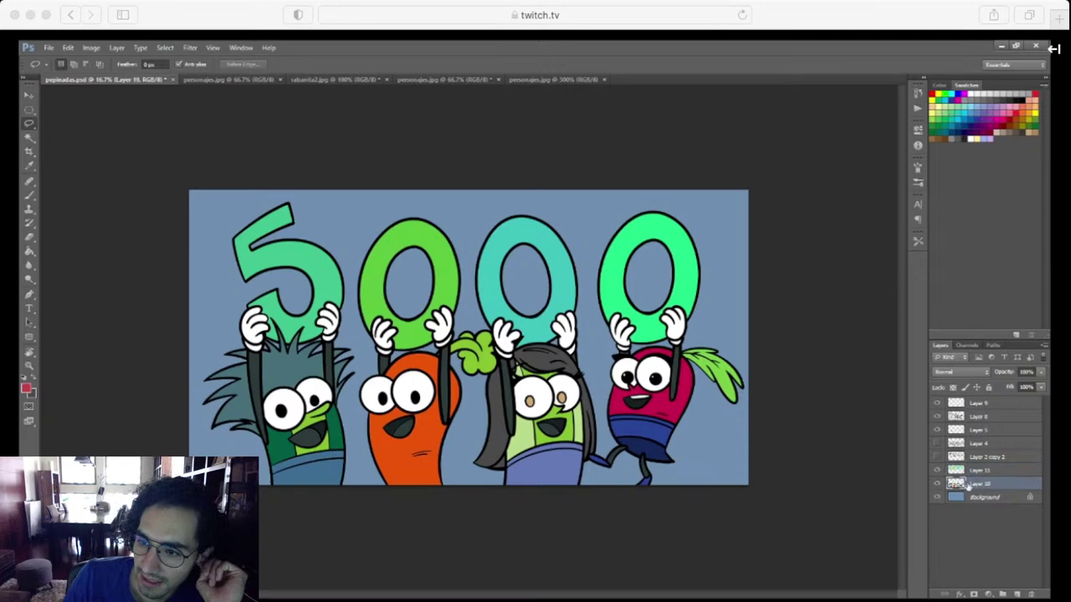
{"action": "left_click", "coordinate": [961, 485], "text": "ctrl"}
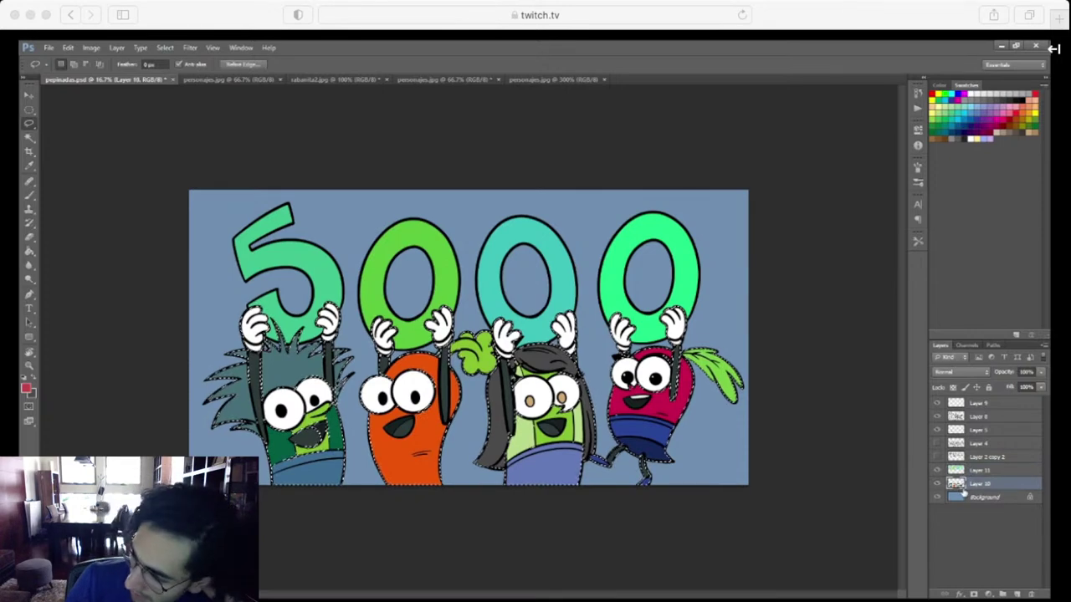
{"action": "key", "text": "ctrl+d"}
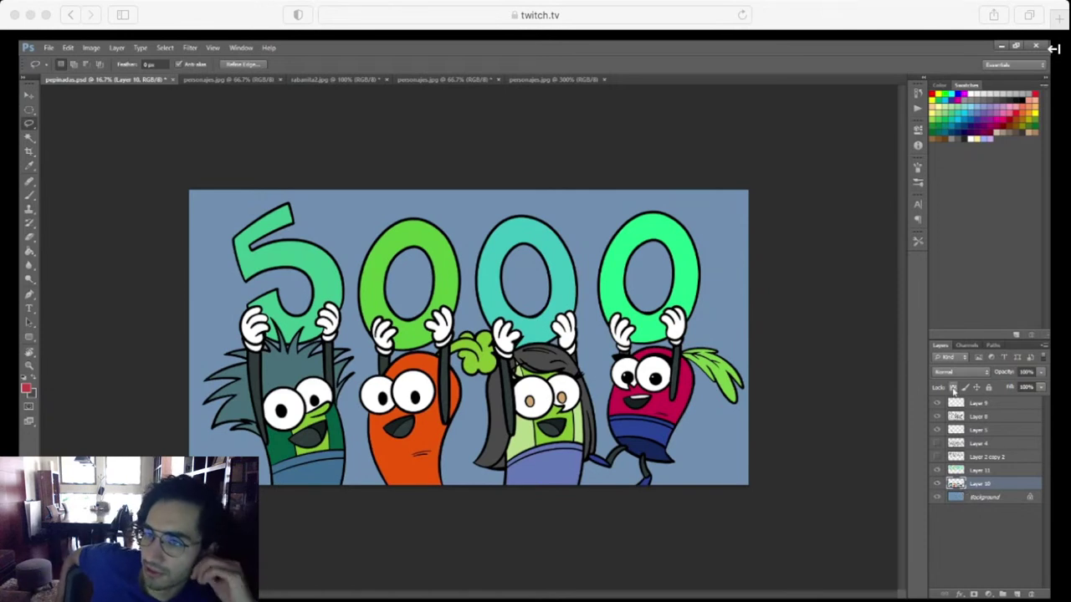
{"action": "left_click", "coordinate": [1016, 594]}
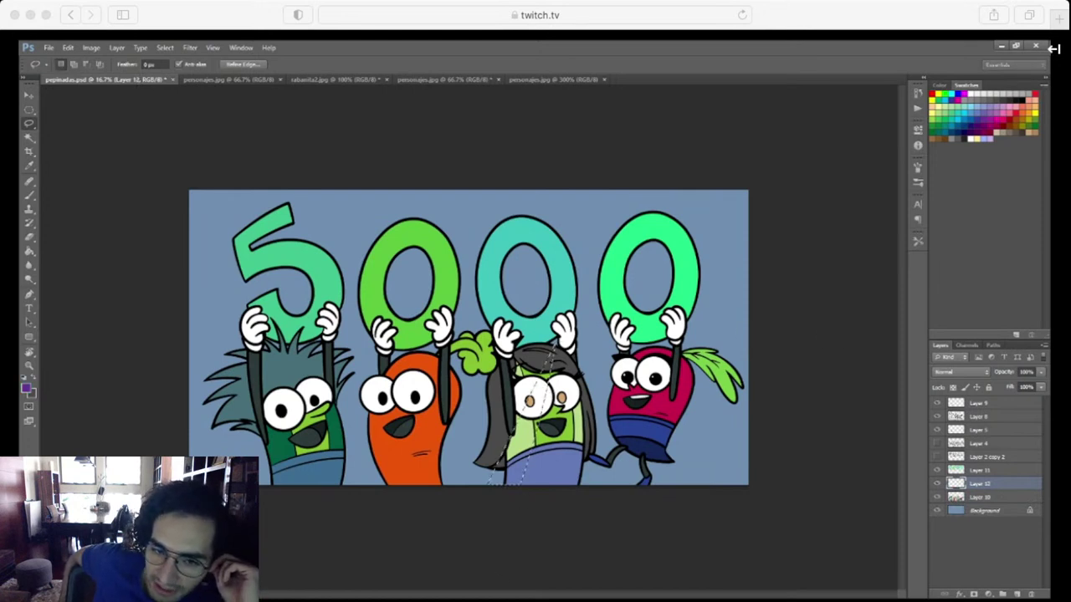
Load the Layer 10 artwork as a selection and draw a purple-to-transparent gradient on Layer 12, fading upward from the characters' bases
{"action": "key", "text": "ctrl+d"}
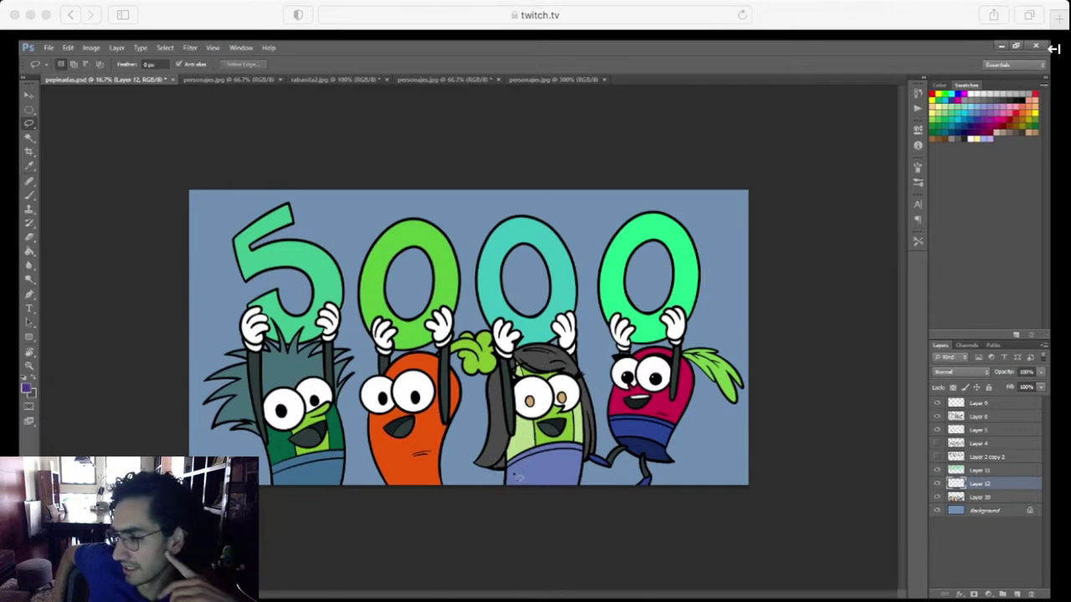
{"action": "left_click", "coordinate": [955, 497], "text": "super"}
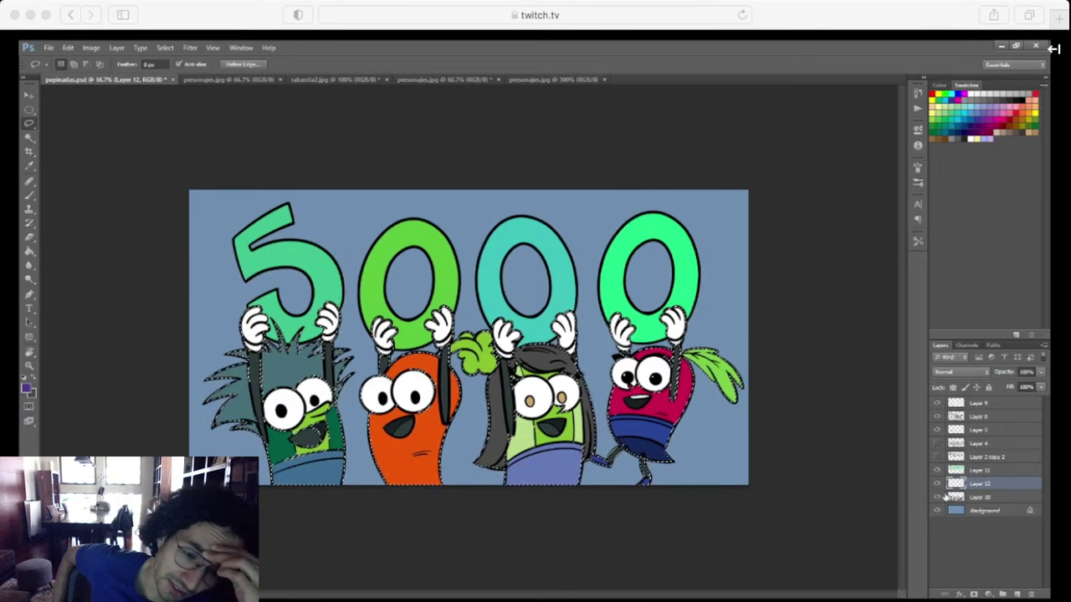
{"action": "key", "text": "super+d"}
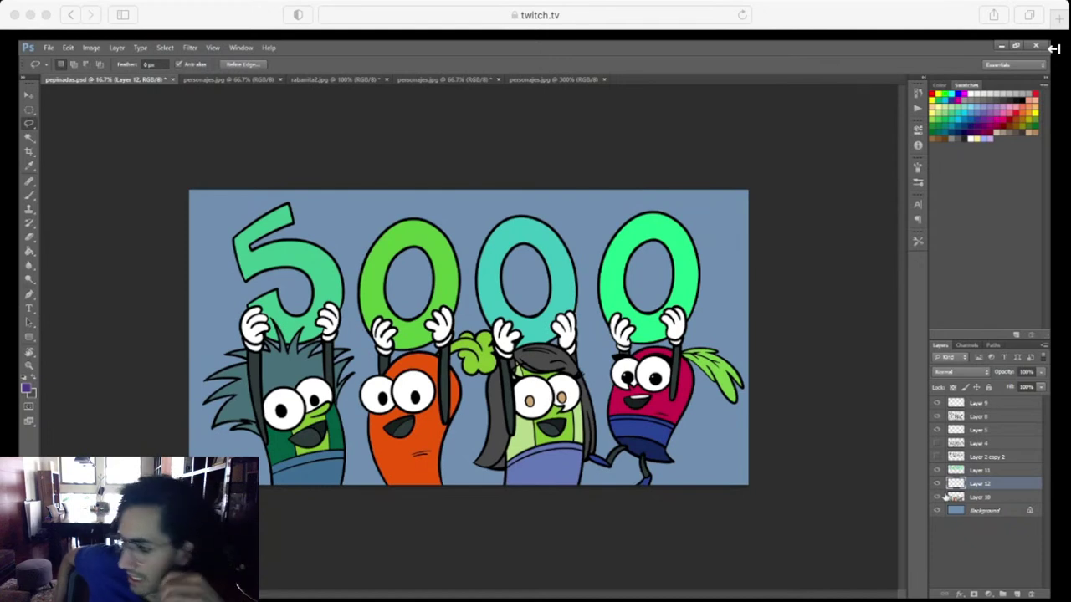
{"action": "key", "text": "g"}
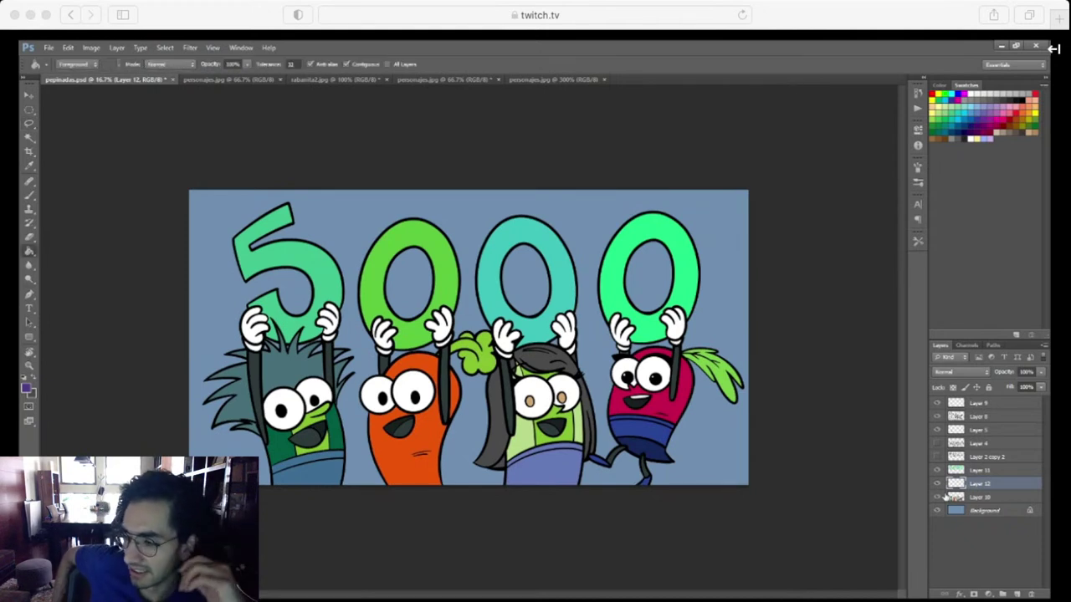
{"action": "key", "text": "shift+g"}
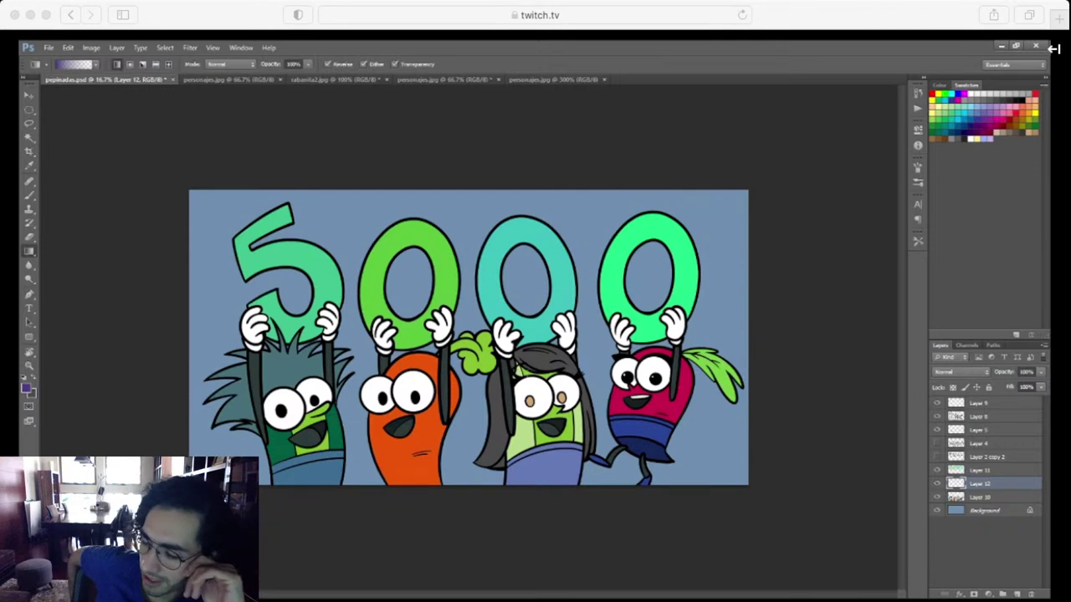
{"action": "left_click_drag", "start_coordinate": [535, 301], "coordinate": [468, 596]}
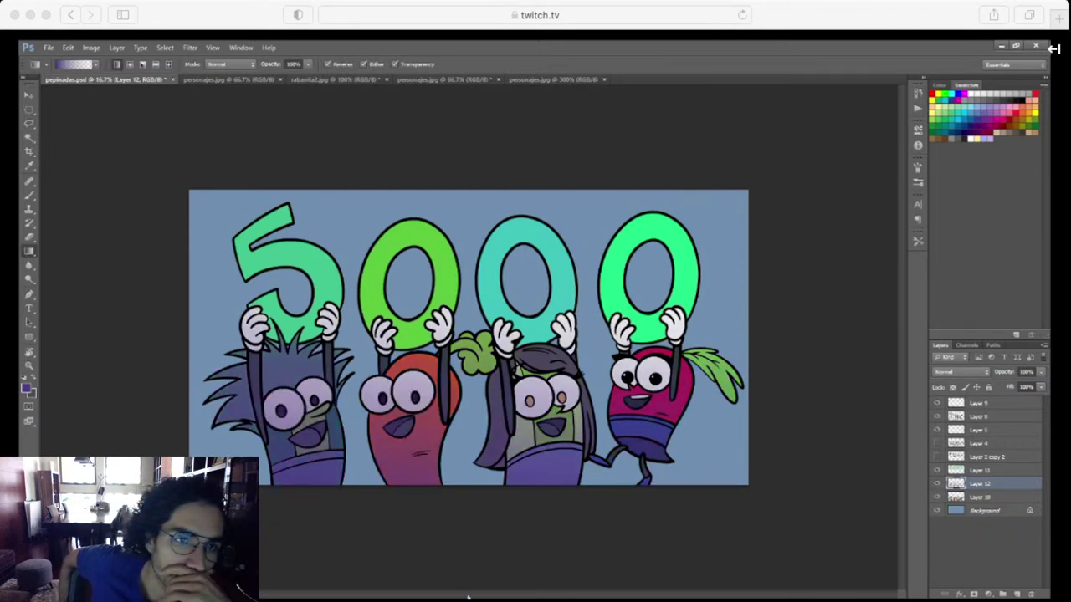
Set Layer 12's blend mode to Overlay and reduce its opacity for a subtle purple shade on the characters
{"action": "left_click", "coordinate": [951, 367]}
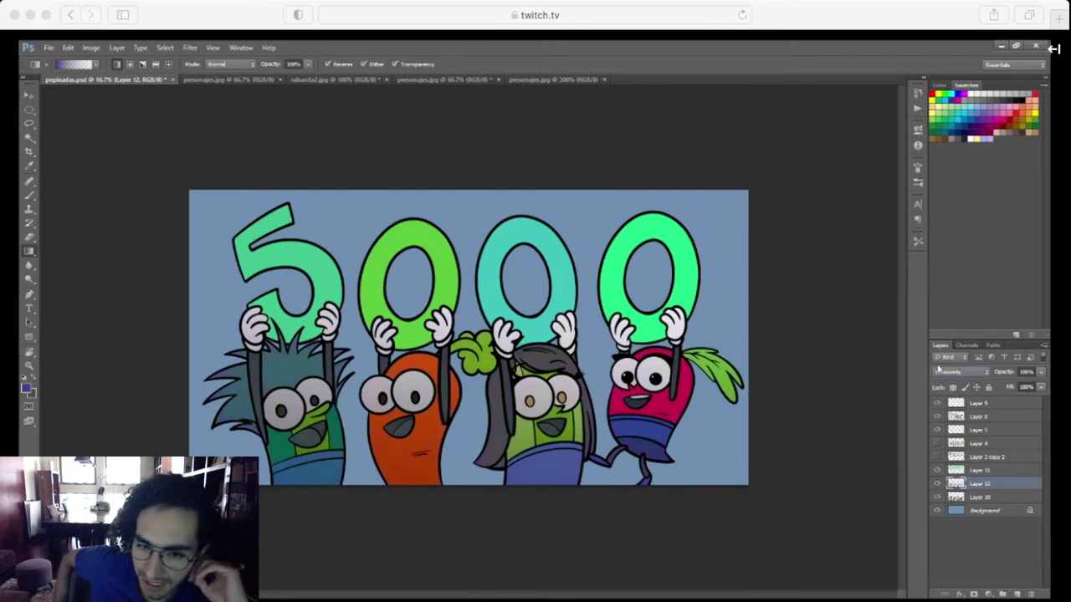
{"action": "scroll", "coordinate": [938, 368], "scroll_direction": "up", "scroll_amount": 1}
{"action": "scroll", "coordinate": [938, 368], "scroll_direction": "down", "scroll_amount": 4}
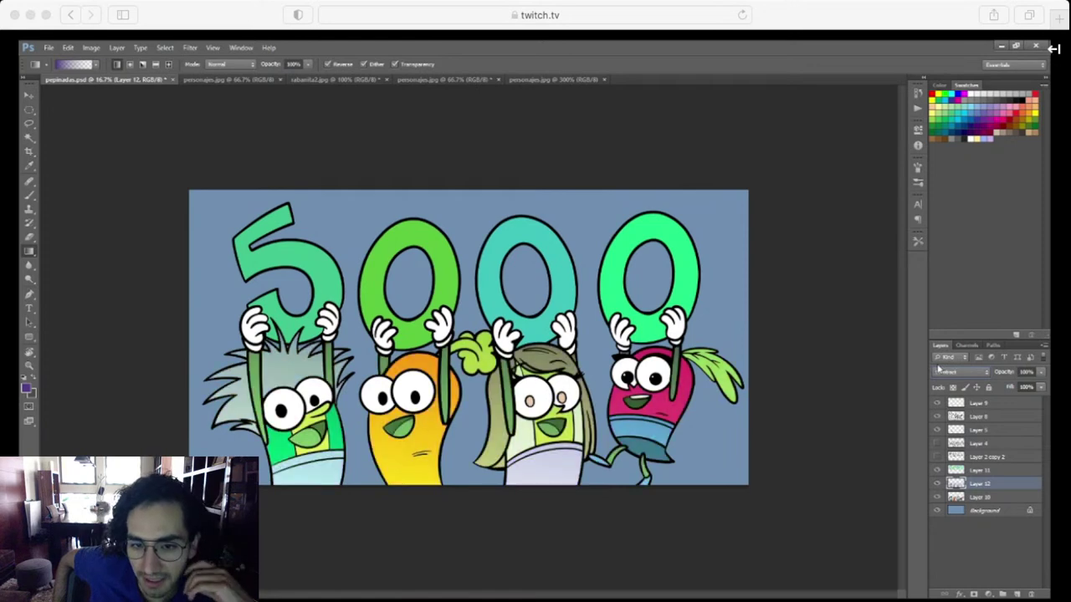
{"action": "scroll", "coordinate": [938, 368], "scroll_direction": "down", "scroll_amount": 2}
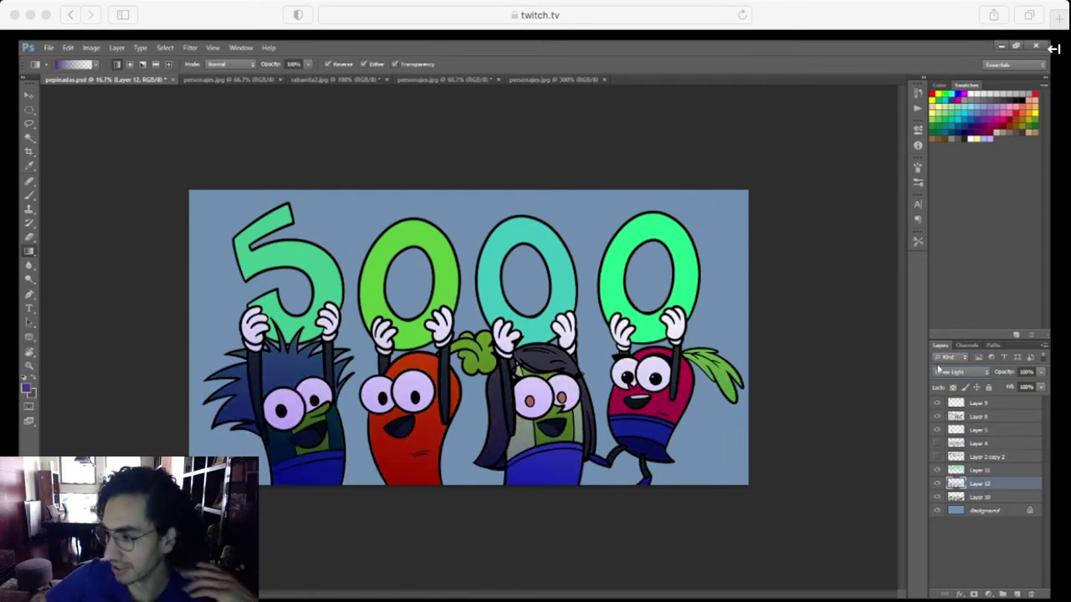
{"action": "scroll", "coordinate": [938, 368], "scroll_direction": "down", "scroll_amount": 1}
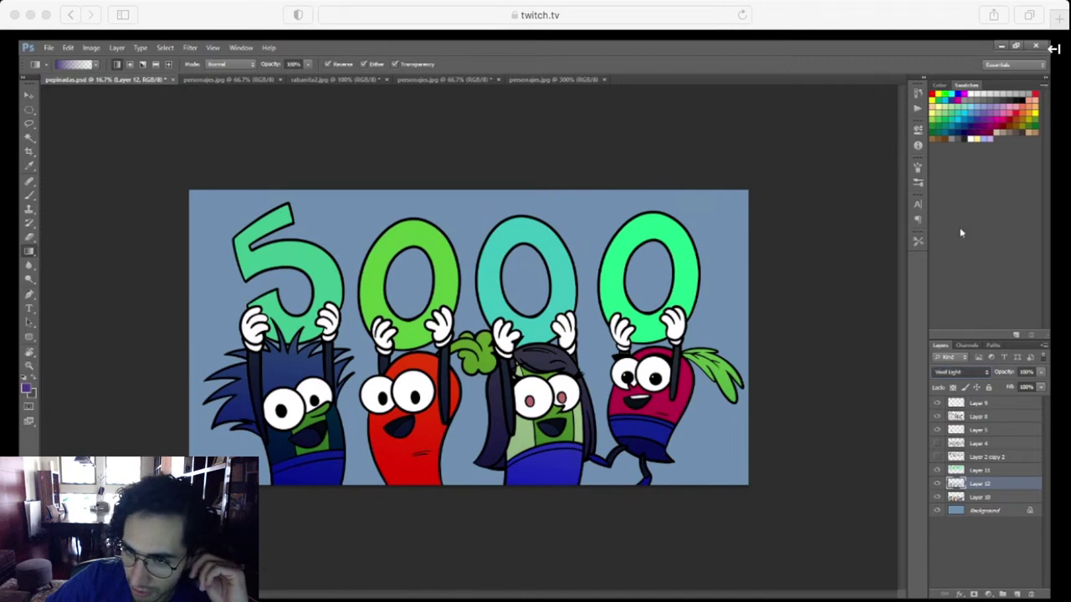
{"action": "key", "text": "Up"}
{"action": "key", "text": "Up"}
{"action": "key", "text": "Up"}
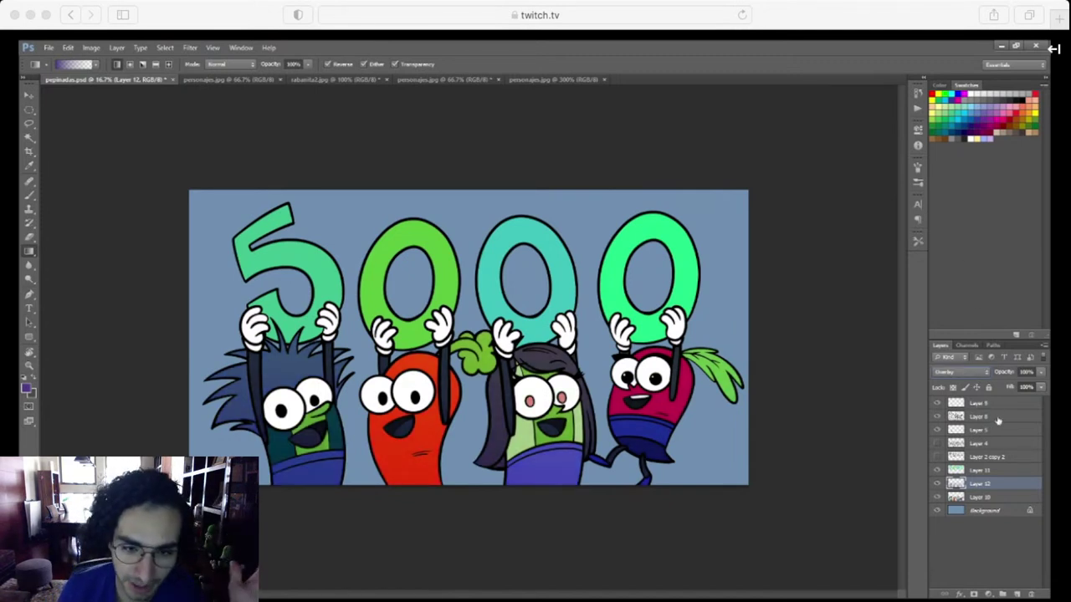
{"action": "left_click", "coordinate": [1040, 372]}
{"action": "left_click", "coordinate": [1009, 387]}
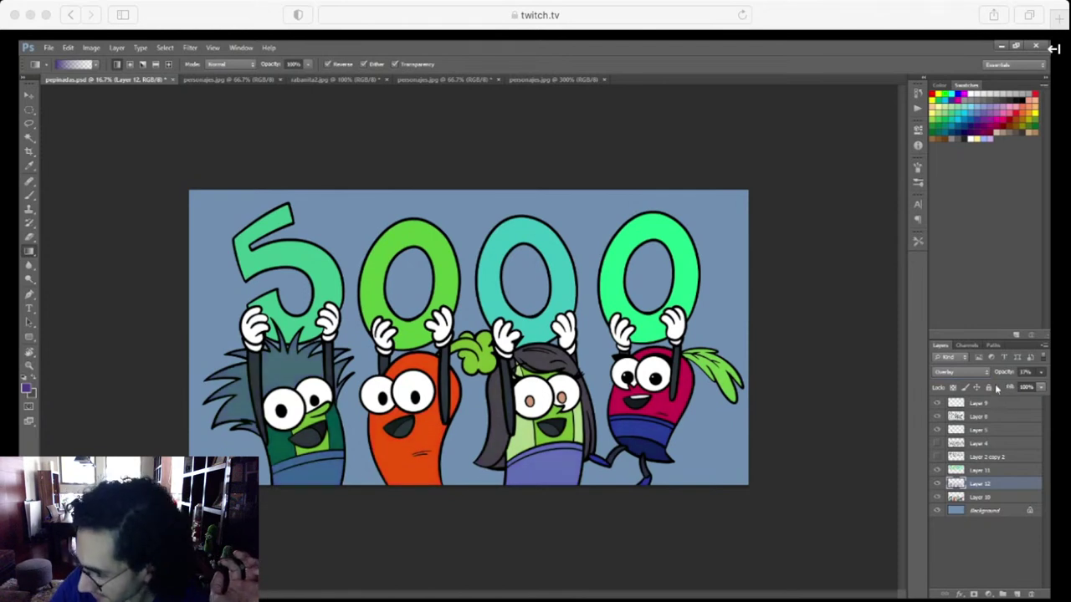
Duplicate Layer 10, hide the original, and shift the copy's colours so the carrot turns redder and the spiky hair bluer
{"action": "left_click", "coordinate": [981, 497]}
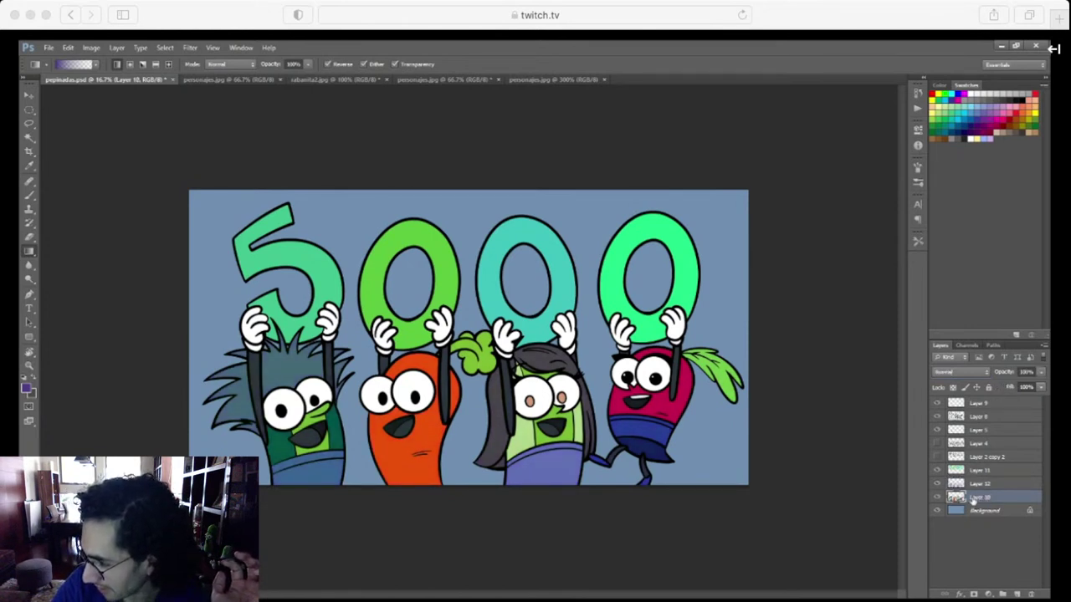
{"action": "key", "text": "ctrl+j"}
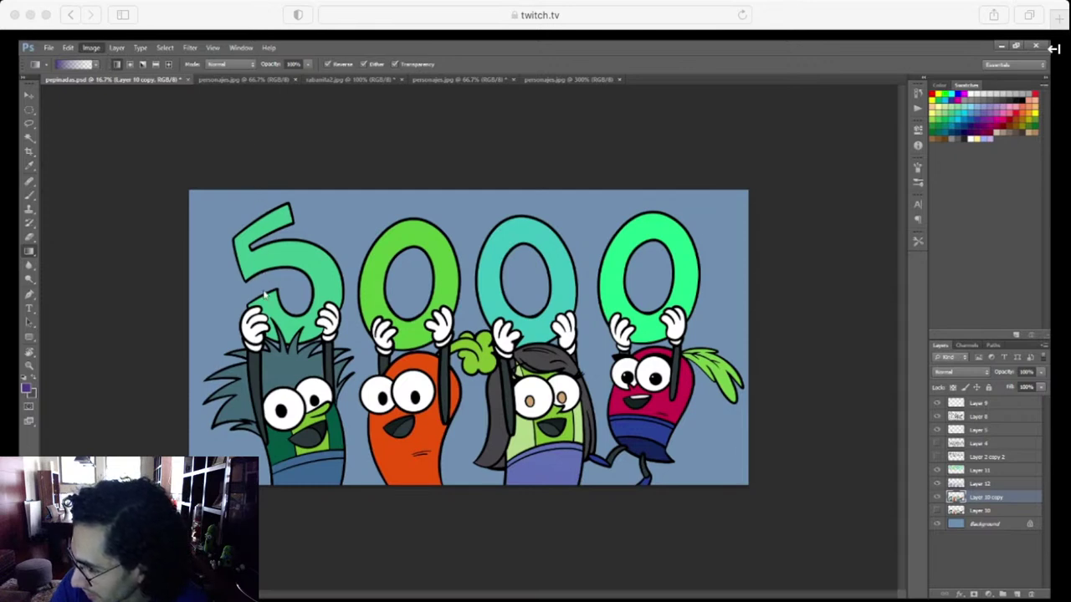
{"action": "key", "text": "i"}
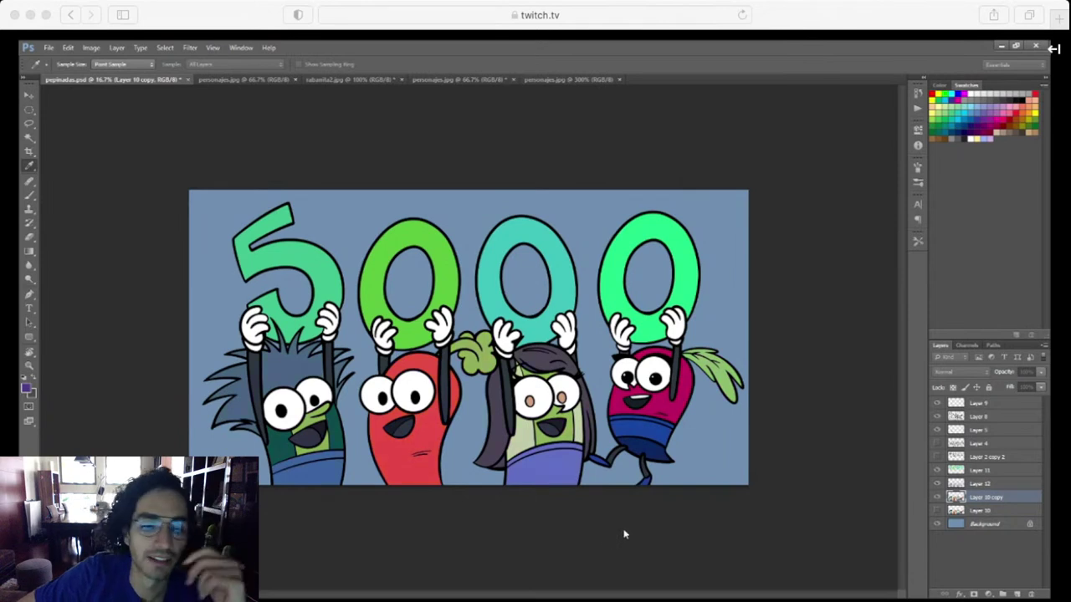
{"action": "key", "text": "g"}
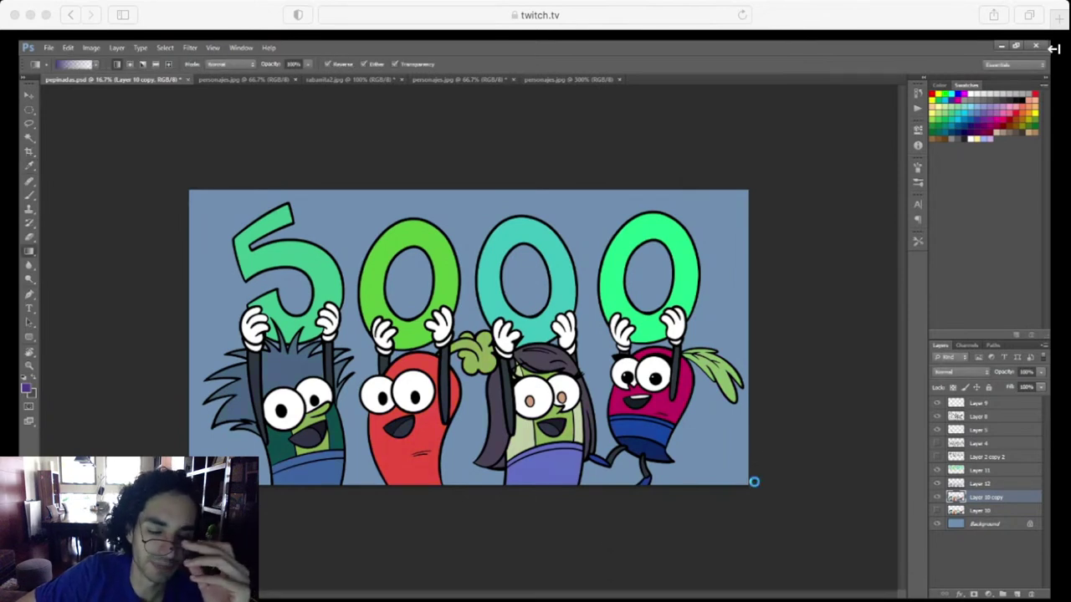
Load the Layer 10 copy artwork as a selection and add a new layer directly above Layer 12
{"action": "left_click", "coordinate": [975, 485]}
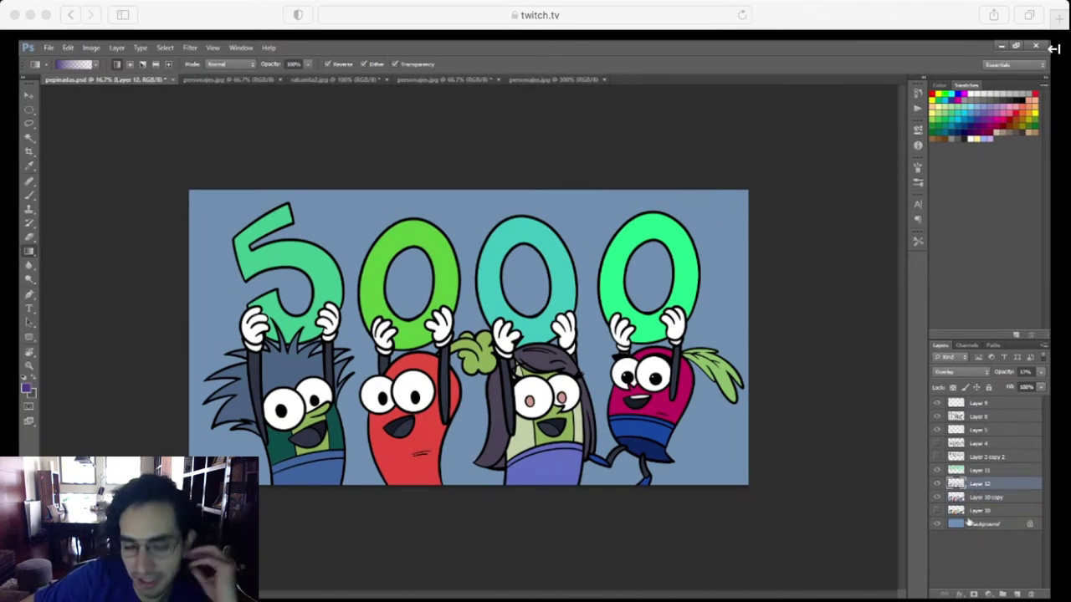
{"action": "left_click", "coordinate": [956, 495], "text": "ctrl"}
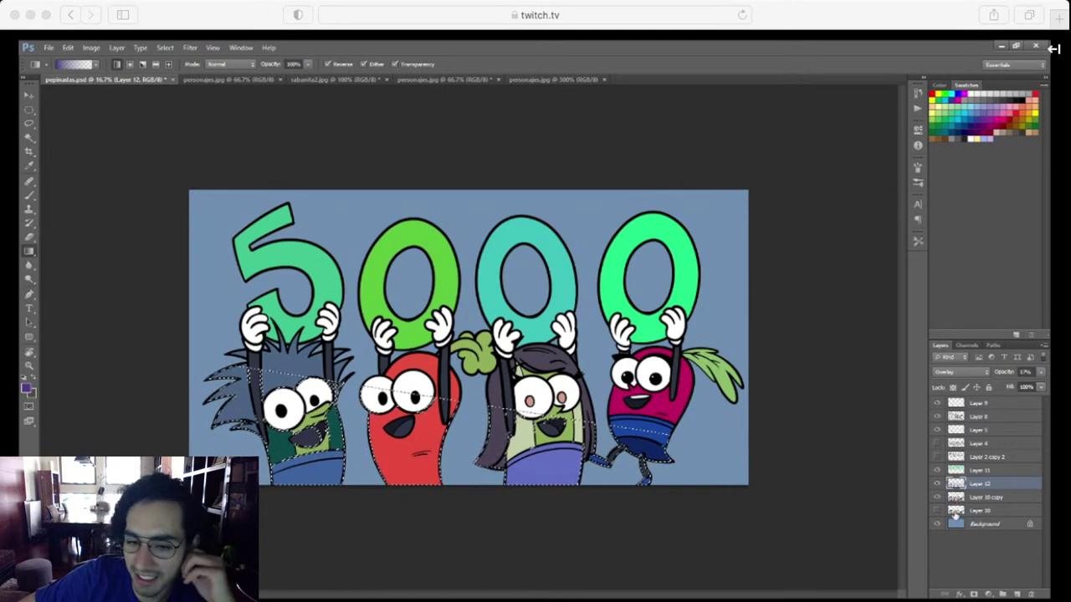
{"action": "key", "text": "ctrl+alt+z"}
{"action": "key", "text": "ctrl+alt+z"}
{"action": "left_click", "coordinate": [984, 508]}
{"action": "left_click", "coordinate": [976, 499]}
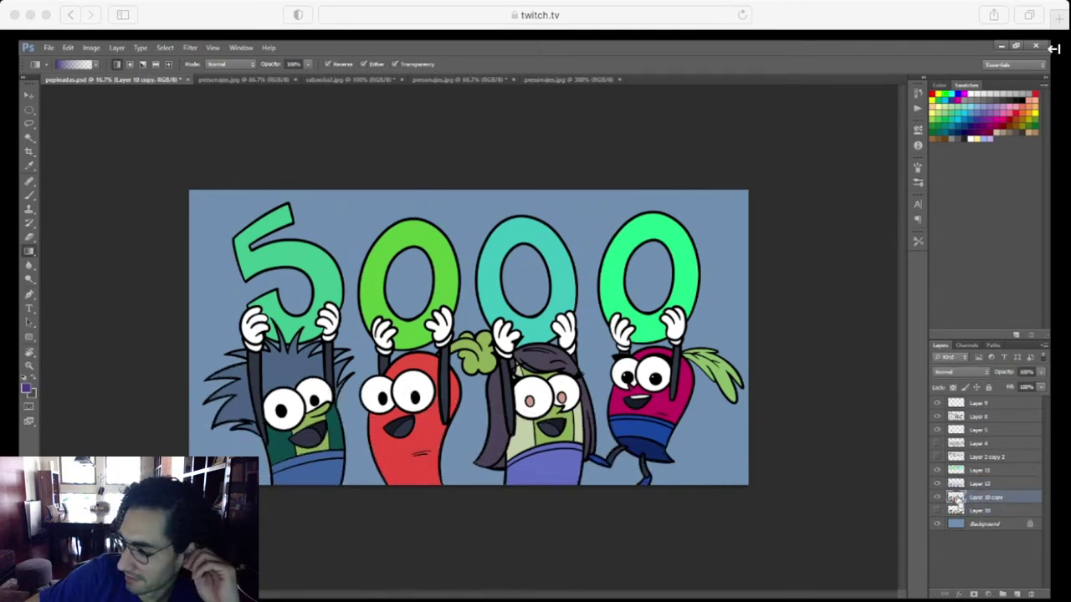
{"action": "left_click", "coordinate": [957, 499], "text": "ctrl"}
{"action": "key", "text": "ctrl+d"}
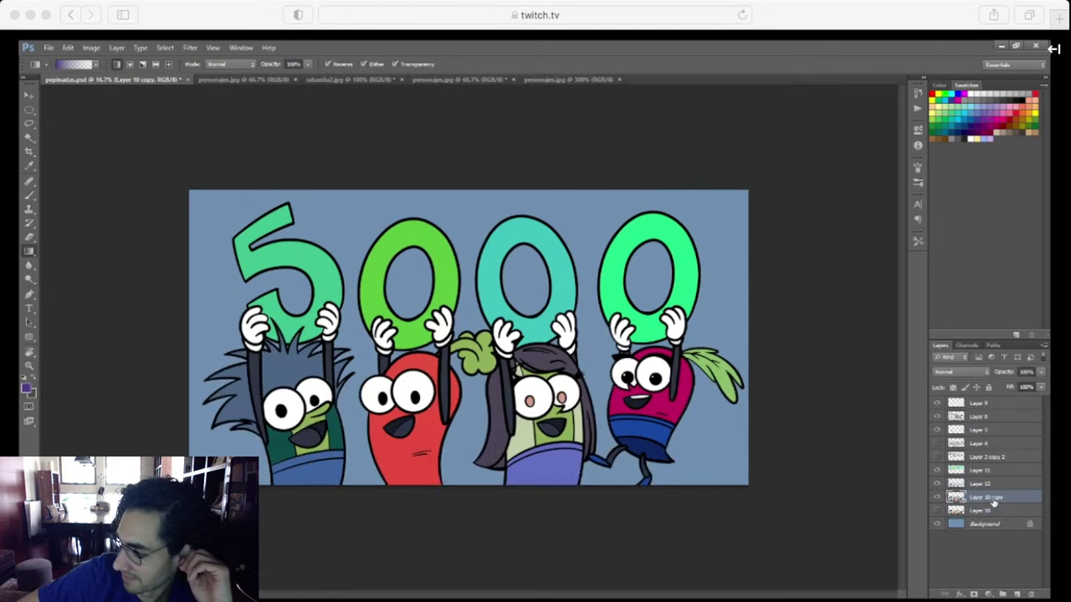
{"action": "left_click", "coordinate": [986, 483]}
{"action": "left_click", "coordinate": [1016, 594]}
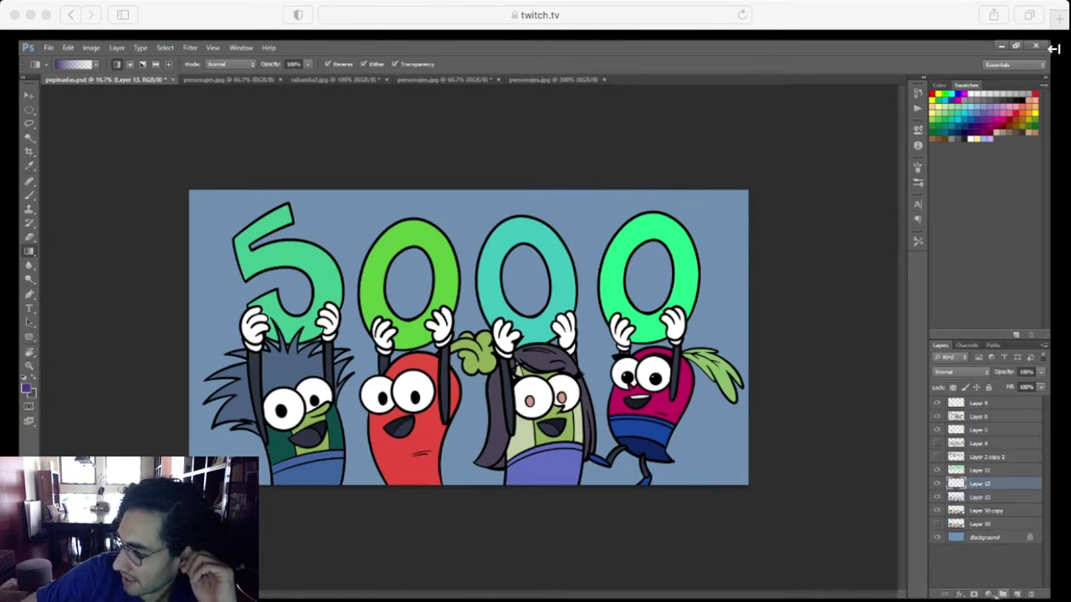
Set Layer 13 to Divide and brush large, soft periwinkle highlights over the selected character colours
{"action": "key", "text": "b"}
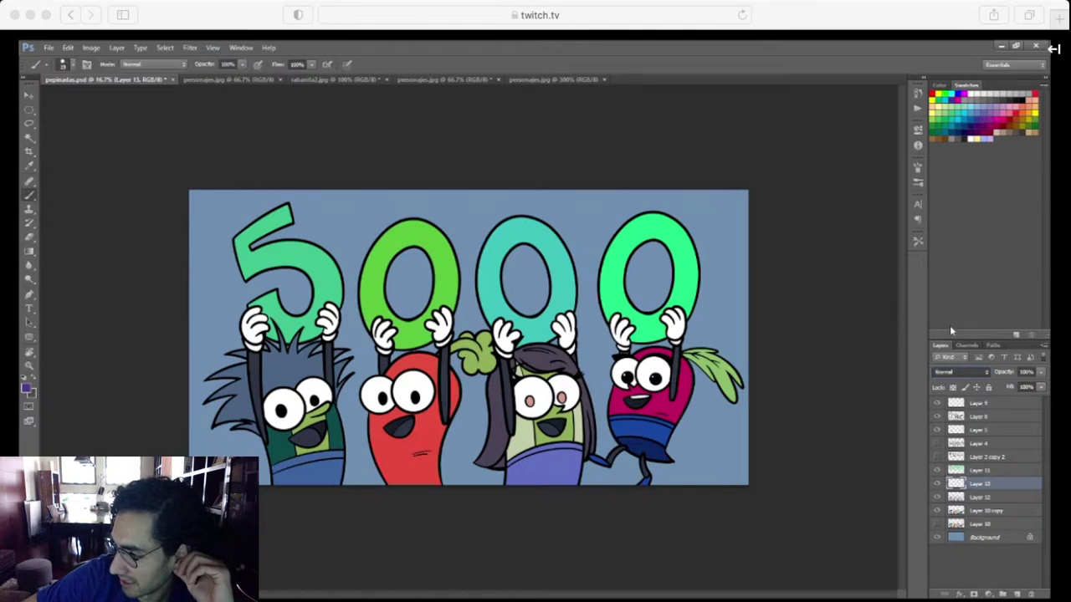
{"action": "left_click", "coordinate": [977, 136]}
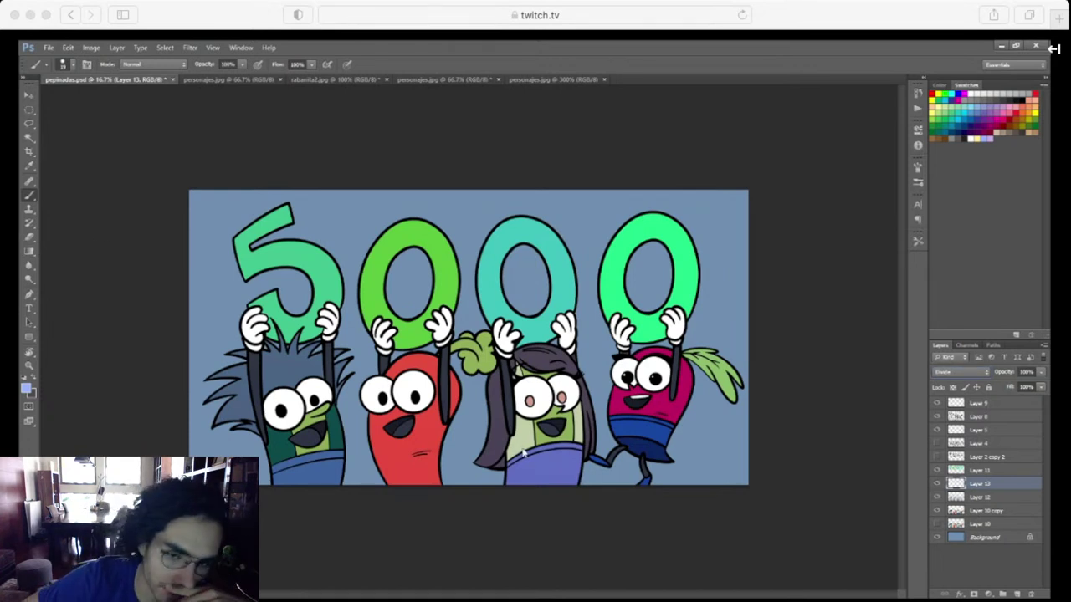
{"action": "key", "text": "bracketright"}
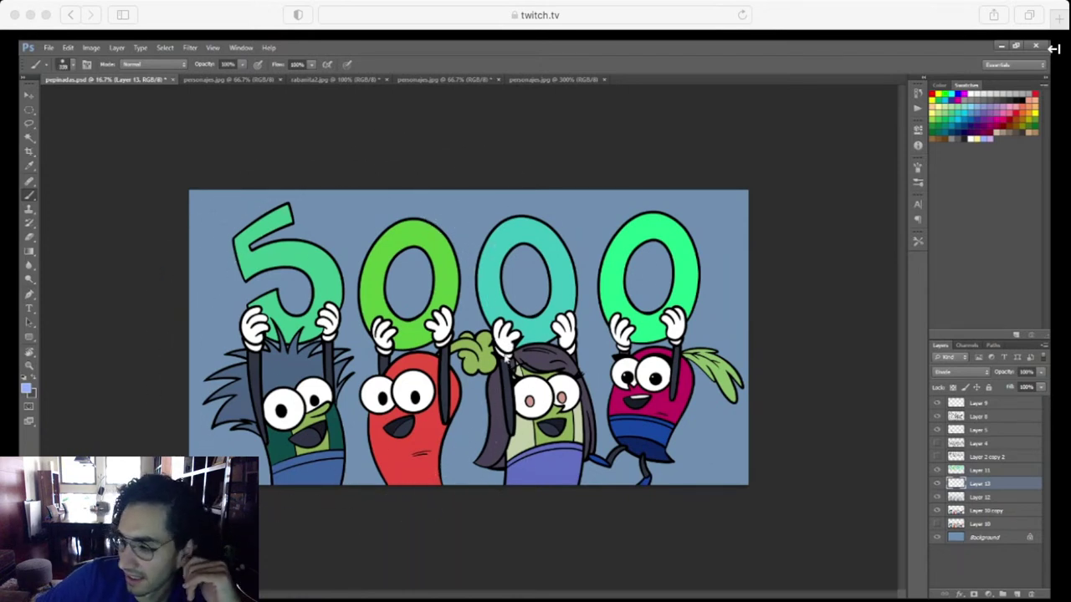
{"action": "key", "text": "bracketright"}
{"action": "key", "text": "bracketright"}
{"action": "key", "text": "bracketright"}
{"action": "left_click", "coordinate": [308, 400]}
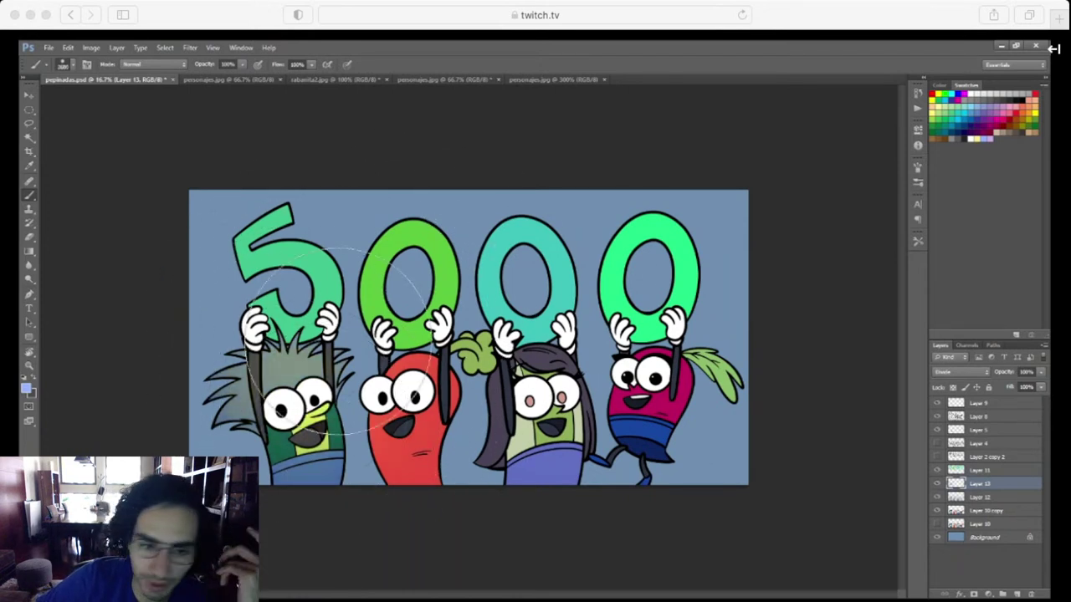
{"action": "key", "text": "ctrl+z"}
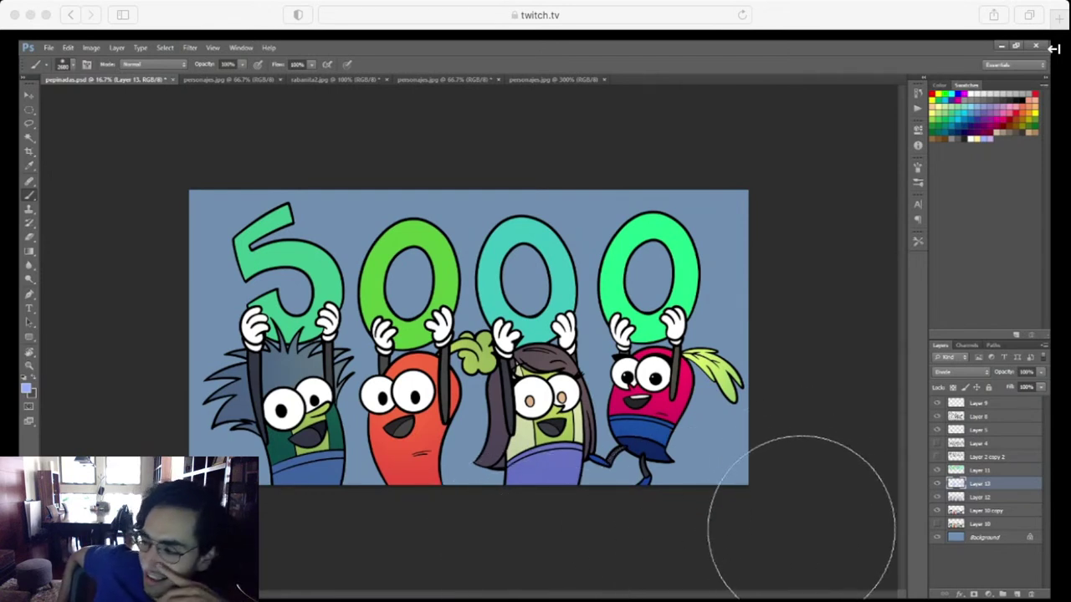
Select the Background layer and recolour its blue fill to dark purple
{"action": "left_click", "coordinate": [1002, 537]}
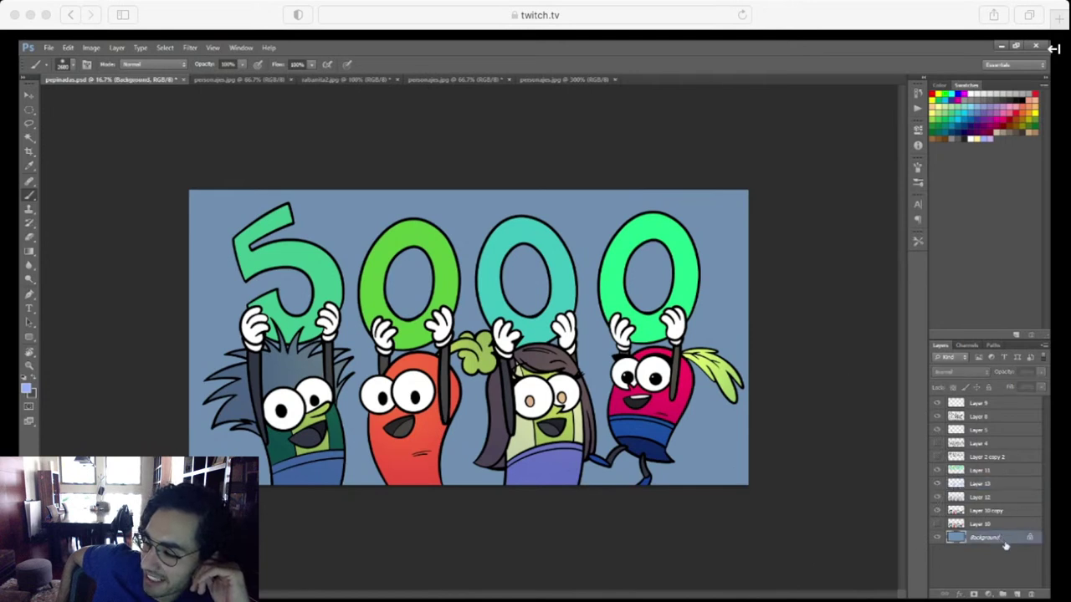
{"action": "key", "text": "i"}
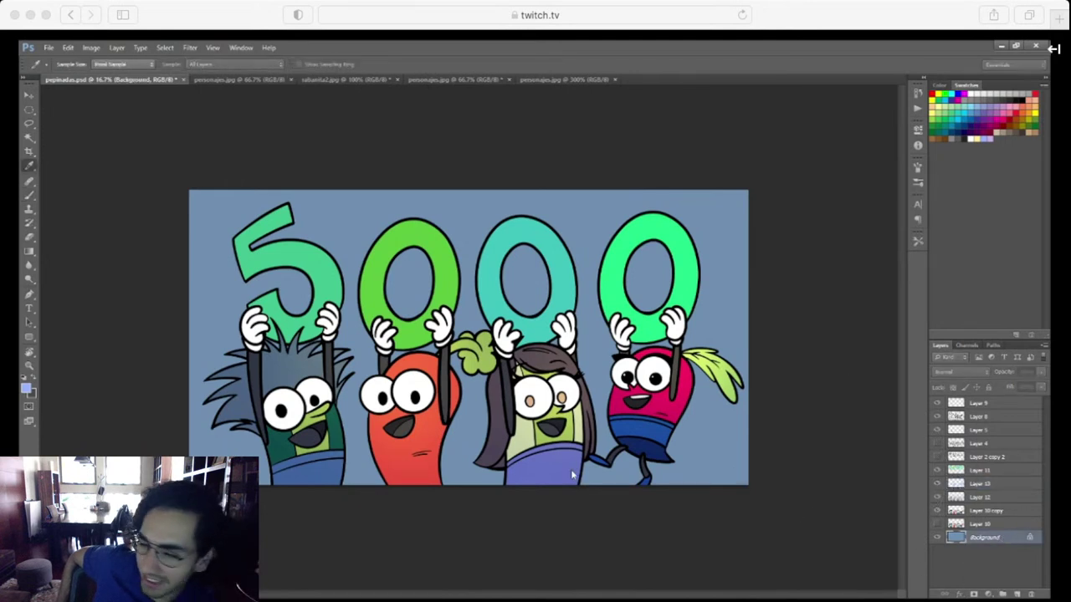
{"action": "key", "text": "b"}
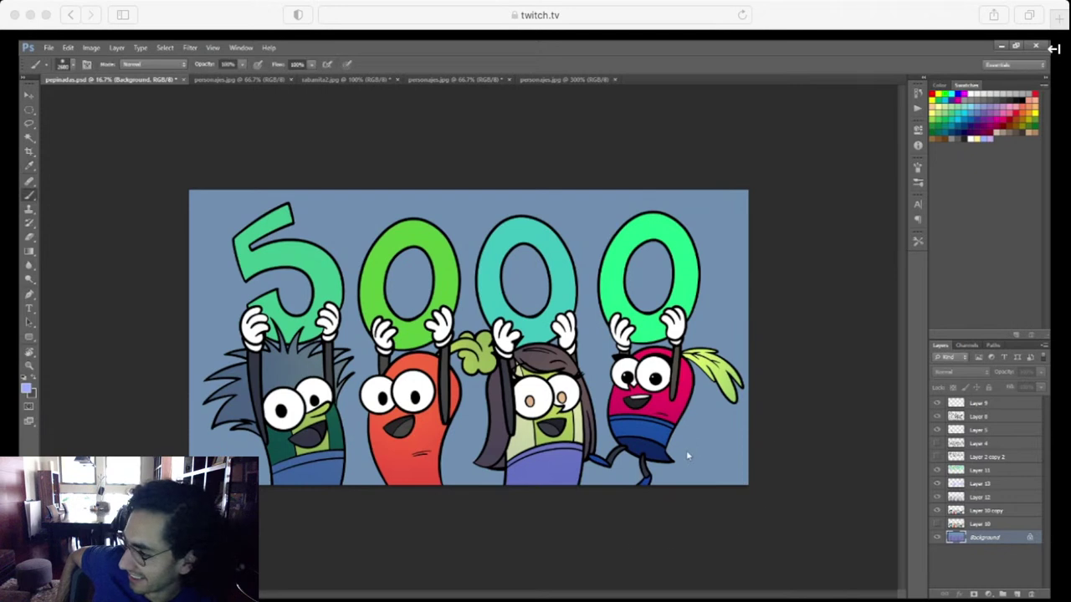
{"action": "key", "text": "i"}
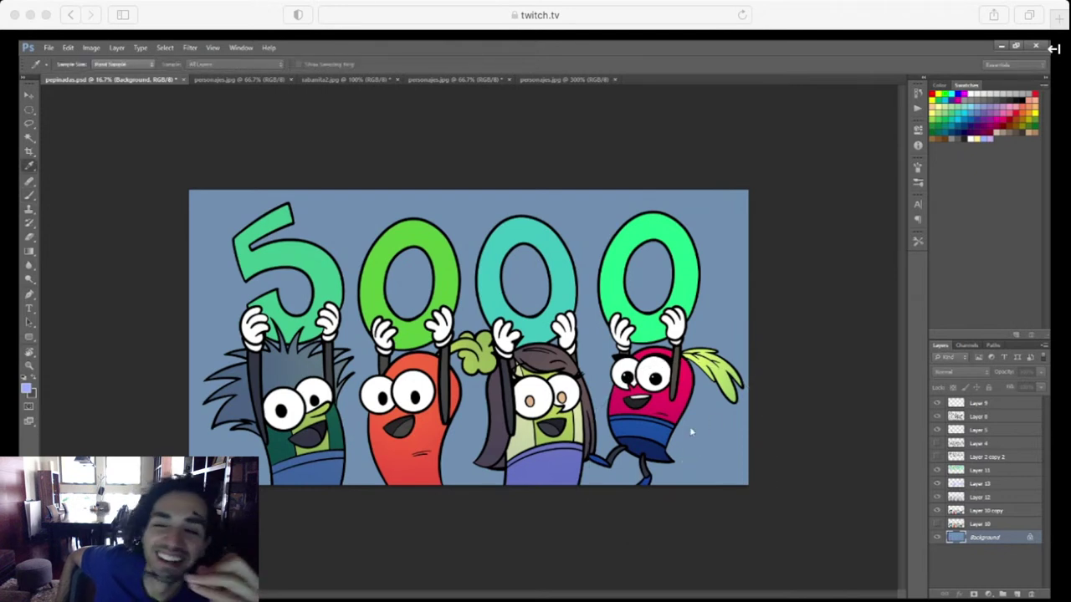
{"action": "key", "text": "alt+BackSpace"}
{"action": "key", "text": "ctrl+alt+z"}
{"action": "key", "text": "ctrl+alt+z"}
{"action": "key", "text": "ctrl+alt+z"}
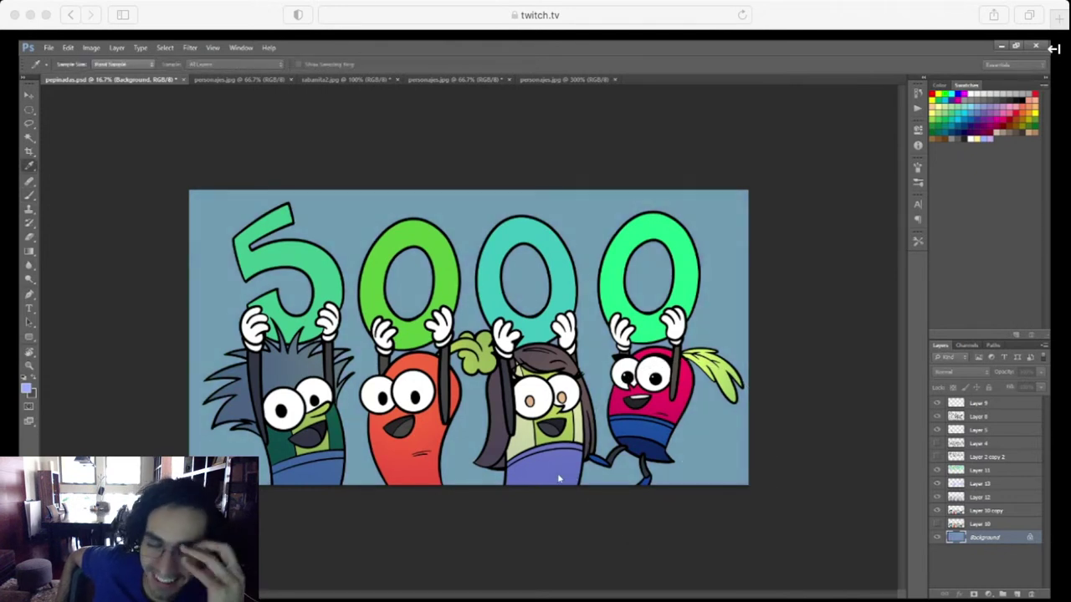
{"action": "key", "text": "ctrl+shift+z"}
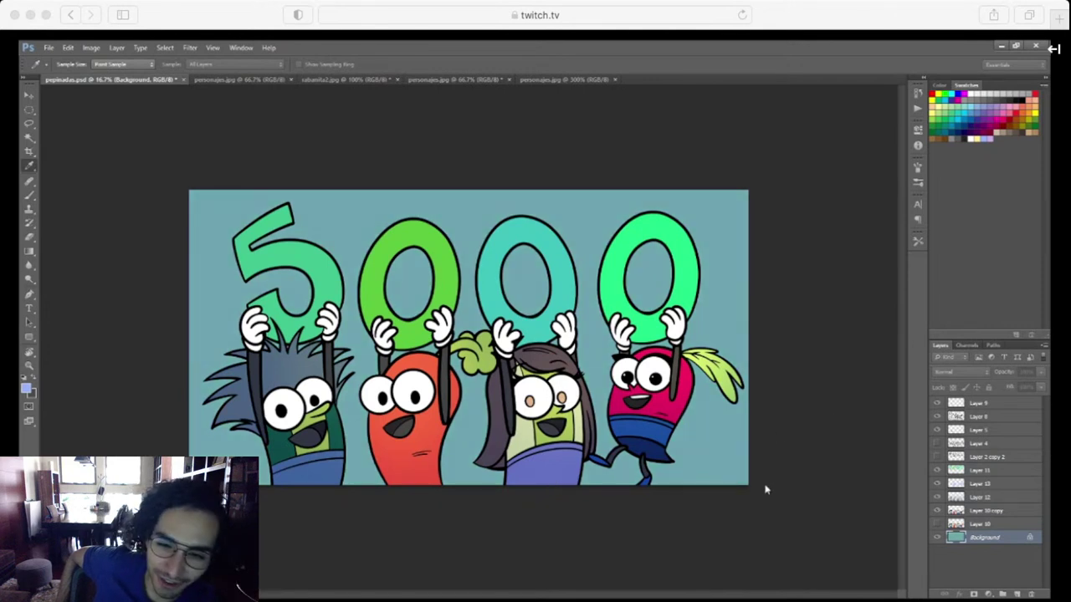
{"action": "key", "text": "ctrl+shift+z"}
{"action": "key", "text": "ctrl+shift+z"}
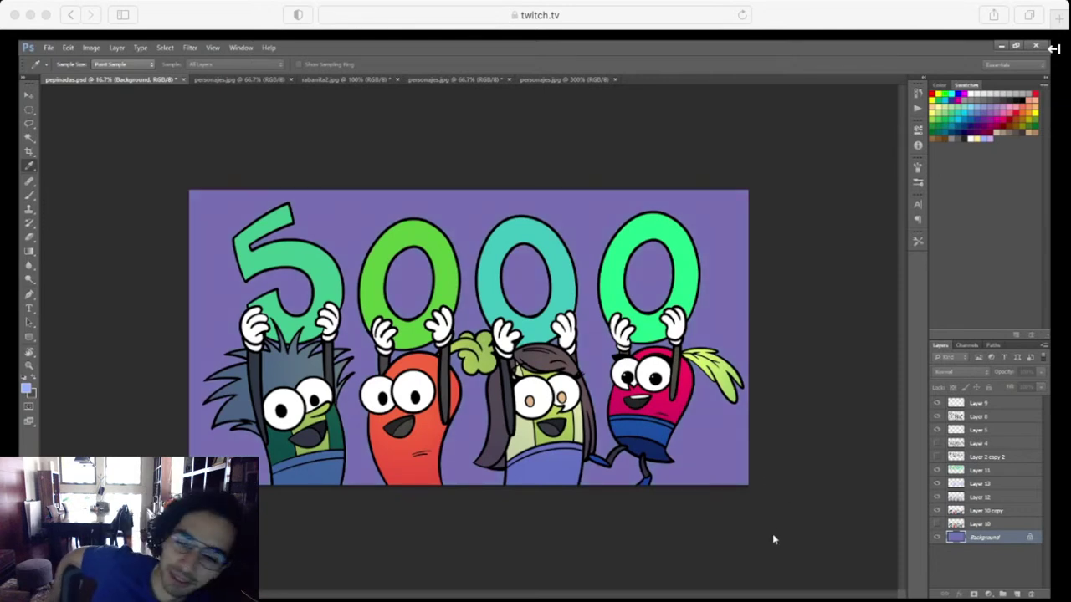
{"action": "key", "text": "ctrl+z"}
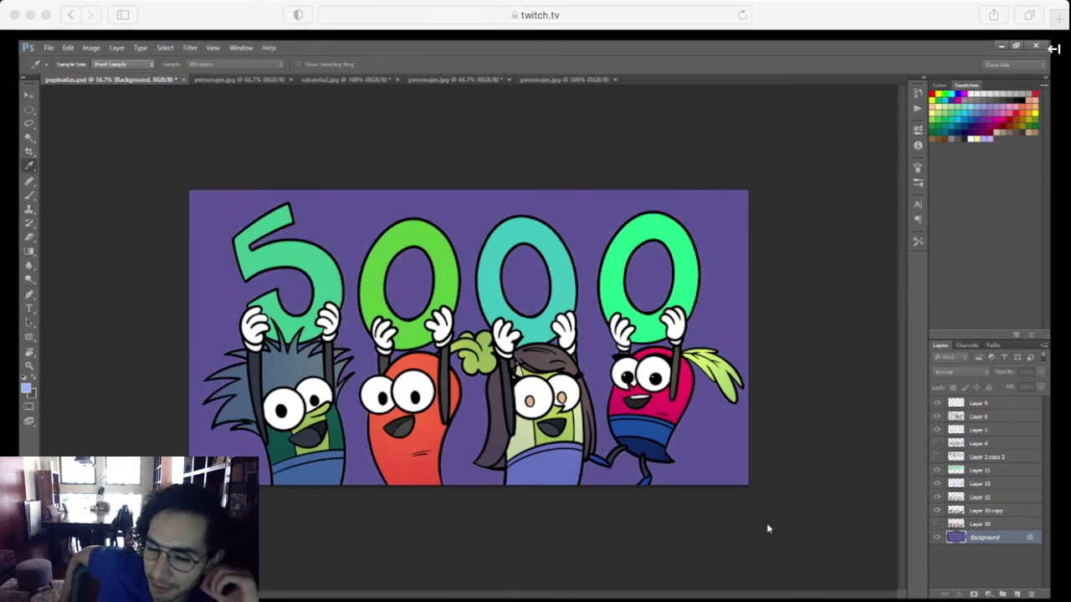
{"action": "key", "text": "ctrl+z"}
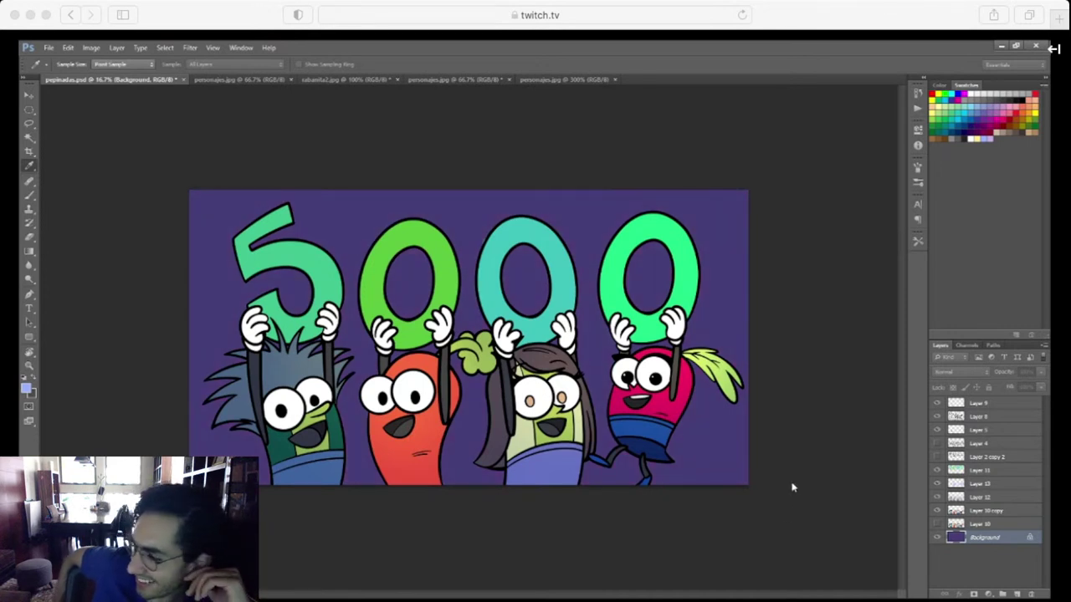
Load the character and digit outlines from the layer below Layer 9 as a selection and add a new layer above it
{"action": "key", "text": "b"}
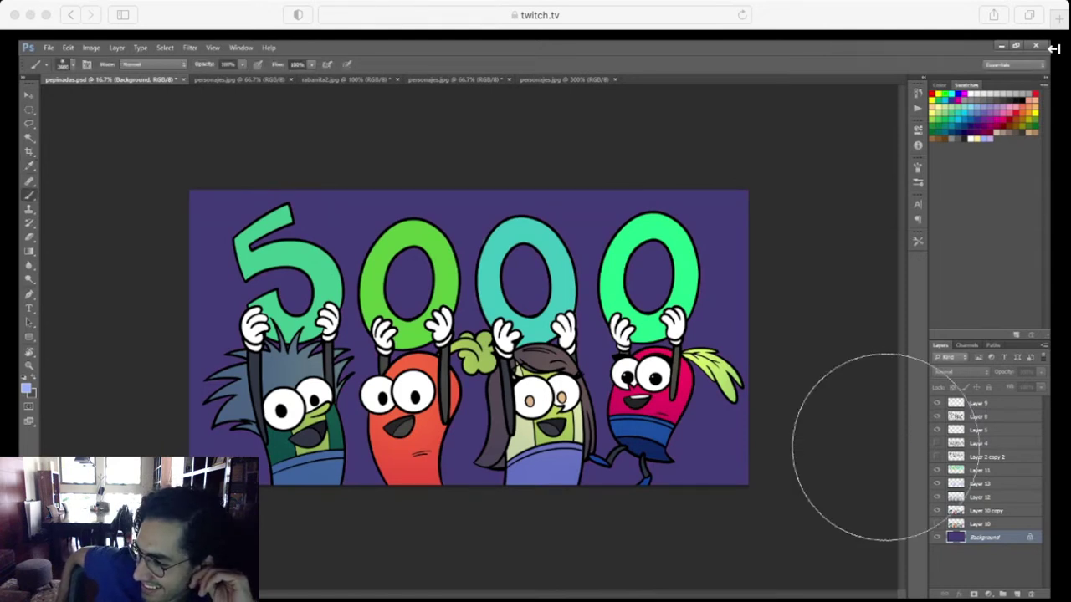
{"action": "left_click", "coordinate": [995, 443]}
{"action": "left_click", "coordinate": [992, 416]}
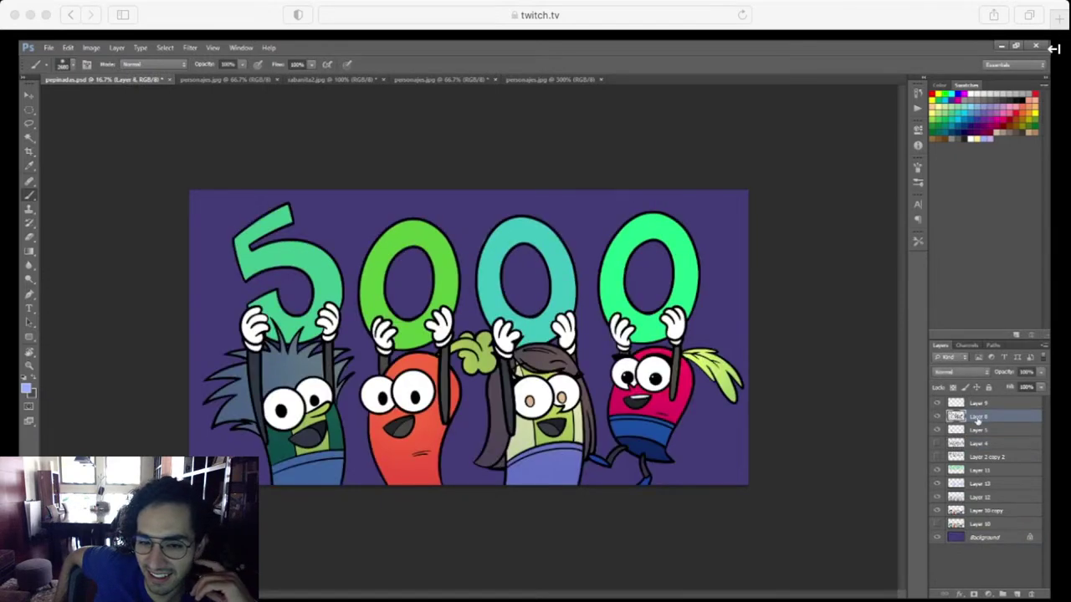
{"action": "left_click", "coordinate": [959, 418], "text": "ctrl"}
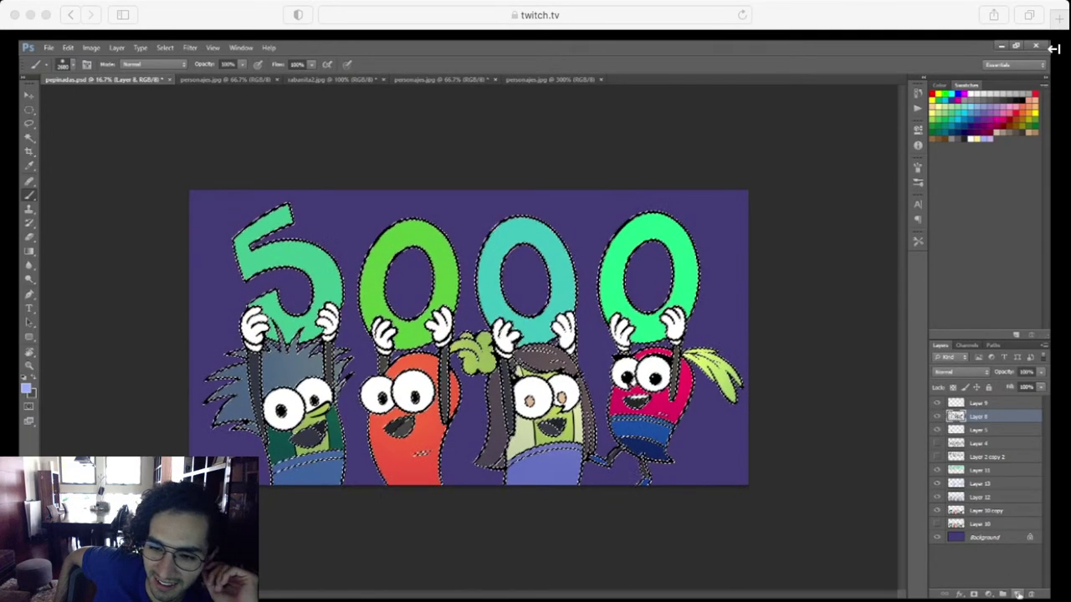
{"action": "left_click", "coordinate": [1016, 595]}
Try filling the outline selection on Layer 14 with black using the Paint Bucket
{"action": "left_click", "coordinate": [834, 336]}
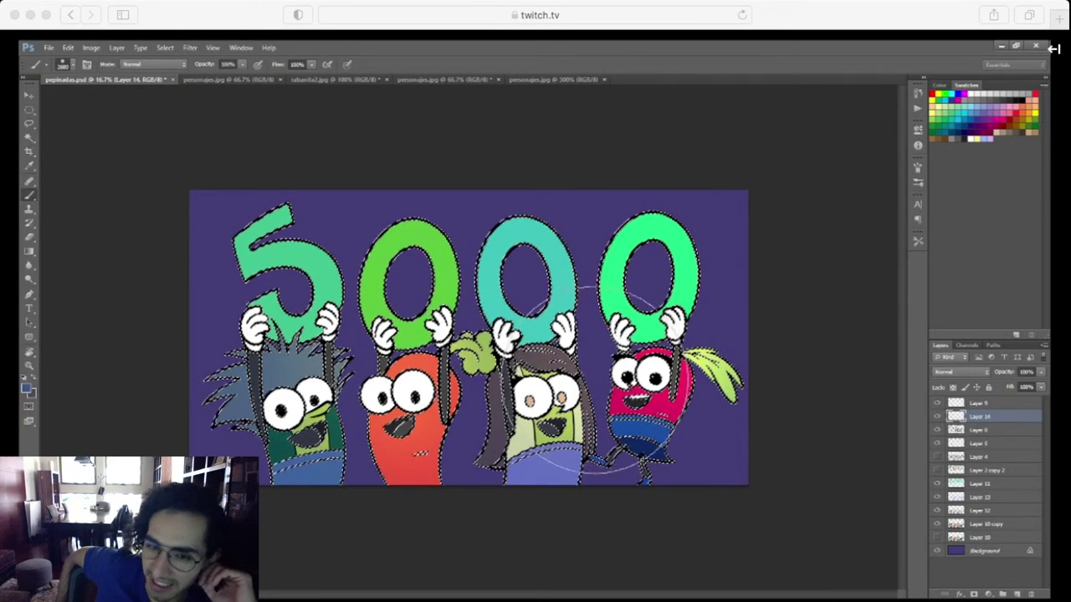
{"action": "key", "text": "d"}
{"action": "key", "text": "g"}
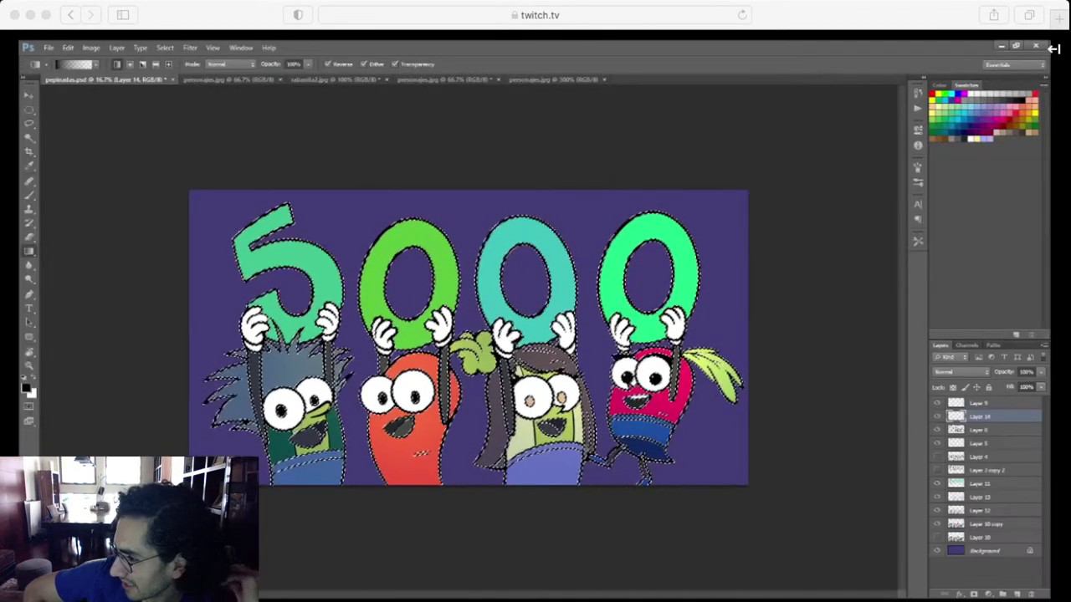
{"action": "key", "text": "shift+g"}
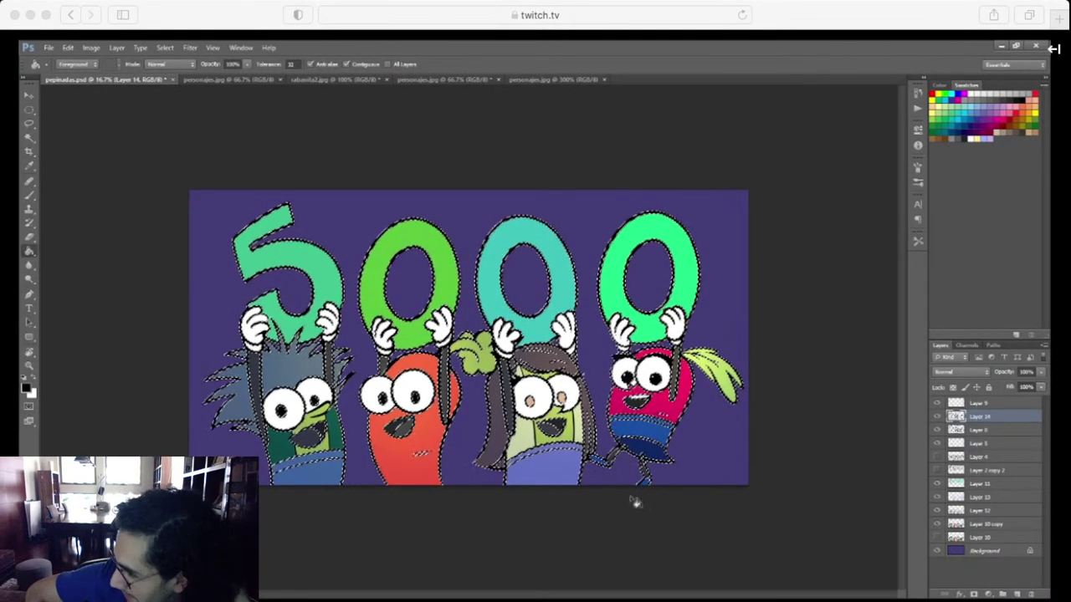
Hide the original outline layer and step back to an empty Layer 14 with the outline selection still active
{"action": "left_click", "coordinate": [937, 430]}
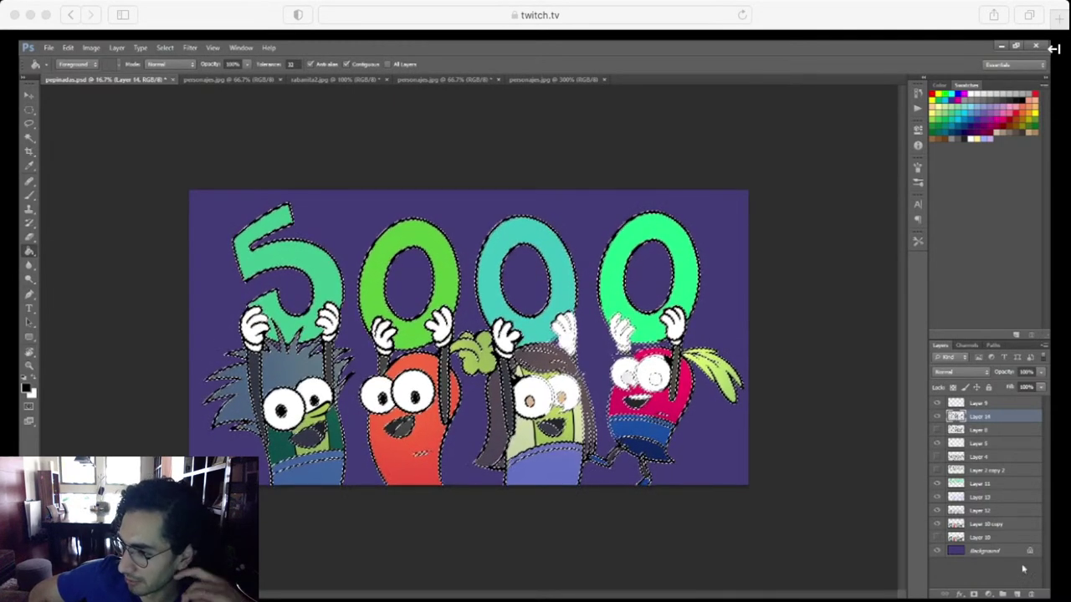
{"action": "left_click", "coordinate": [1030, 594]}
{"action": "left_click", "coordinate": [937, 417]}
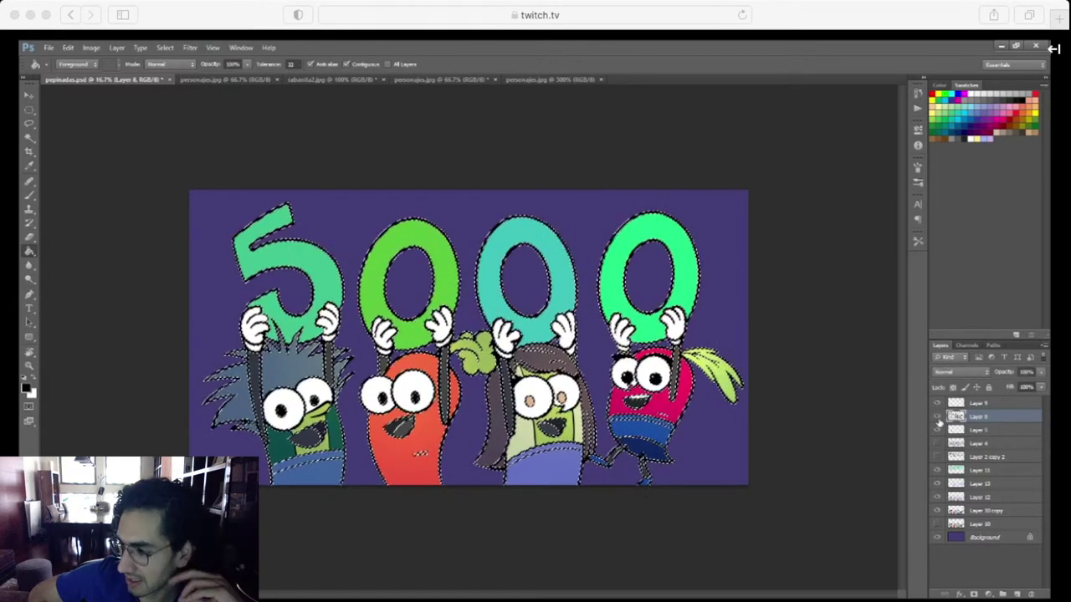
{"action": "left_click", "coordinate": [937, 416]}
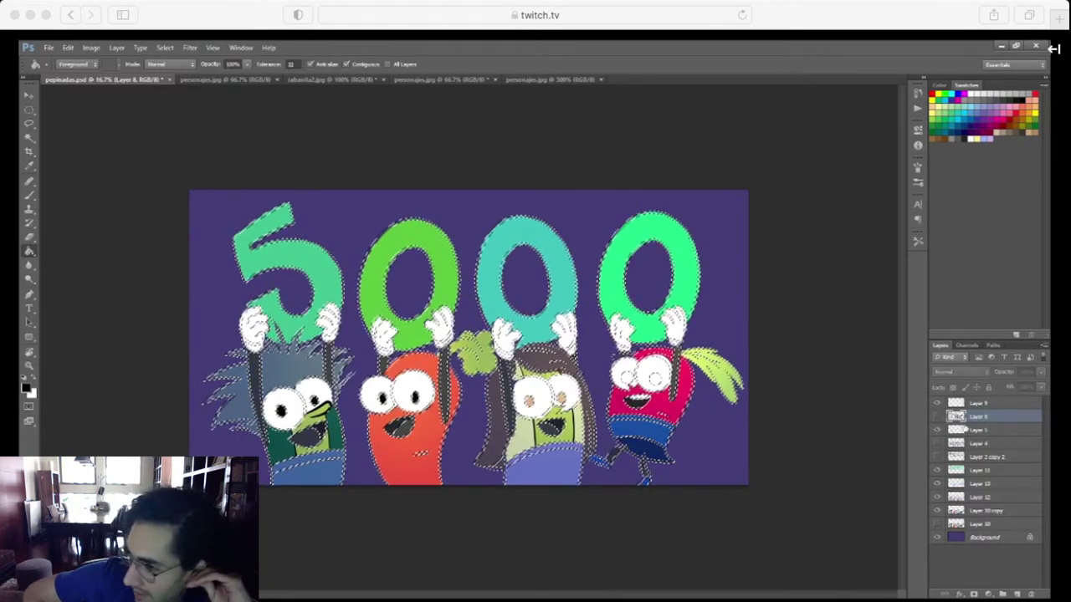
{"action": "key", "text": "ctrl+z"}
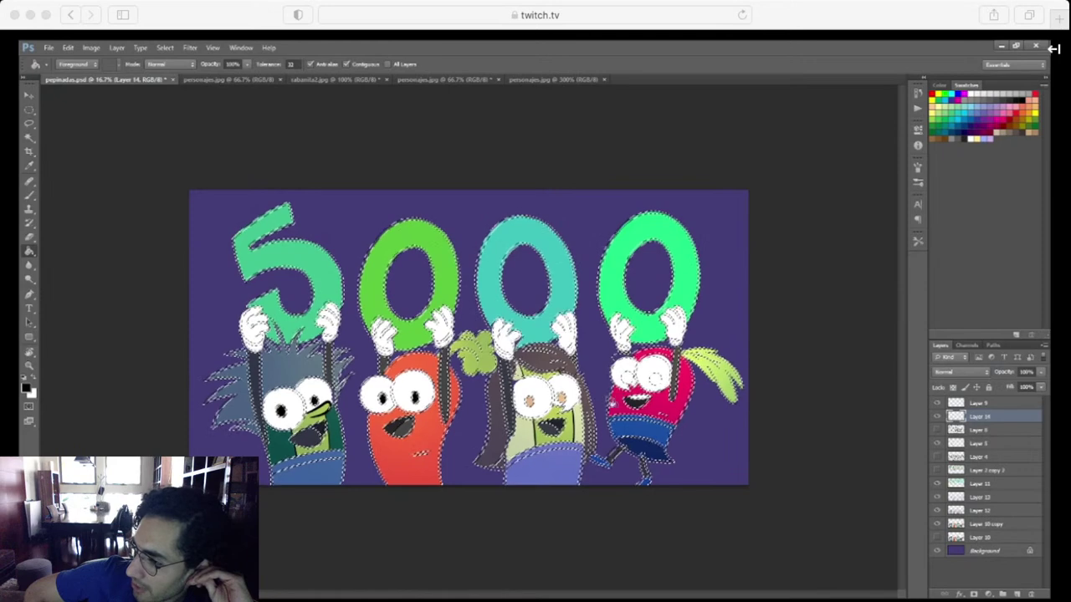
Fill the outline selection on Layer 14 with the background's dark purple, deselect, and darken the new outlines to near-black purple
{"action": "left_click", "coordinate": [674, 399], "text": "alt"}
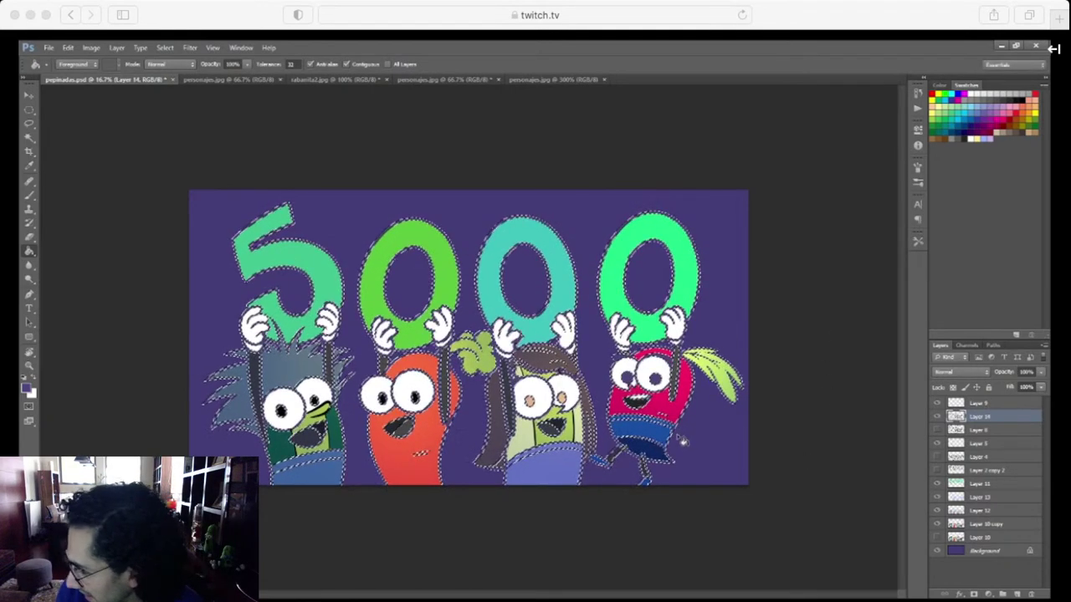
{"action": "key", "text": "ctrl+d"}
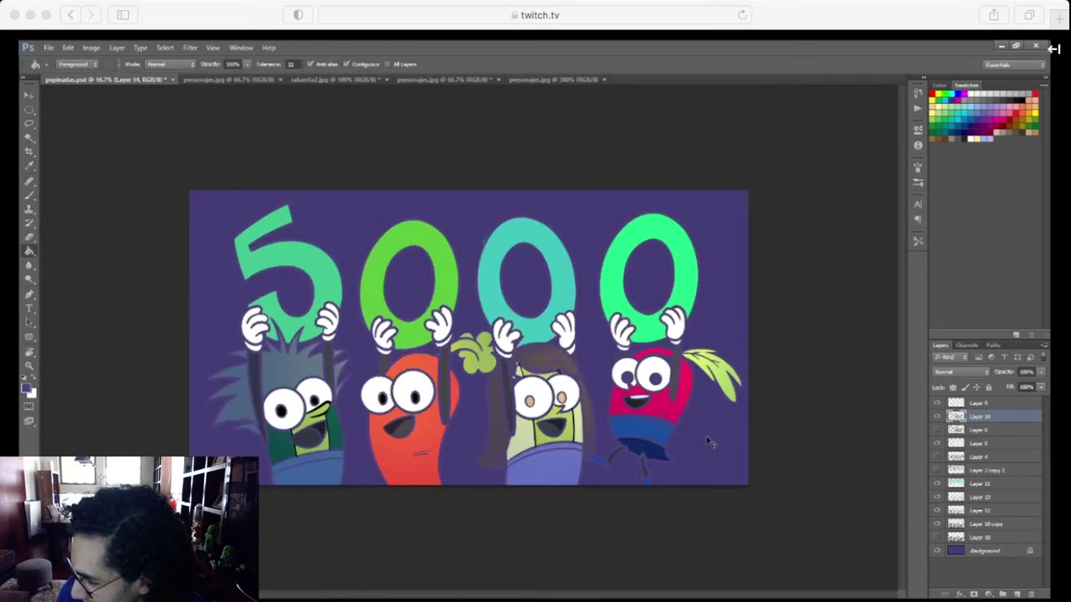
{"action": "key", "text": "i"}
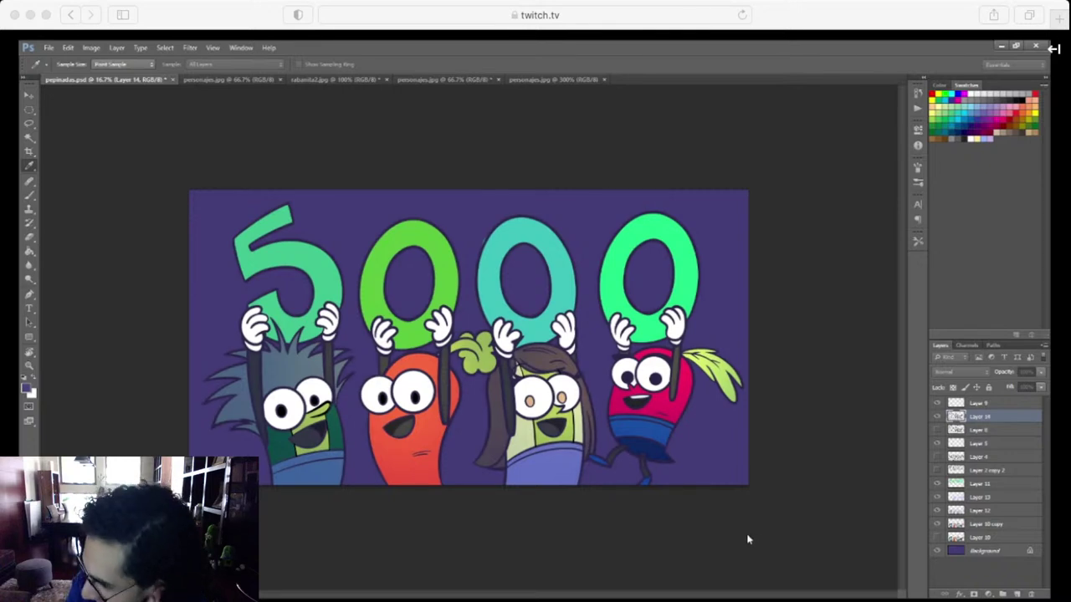
{"action": "key", "text": "g"}
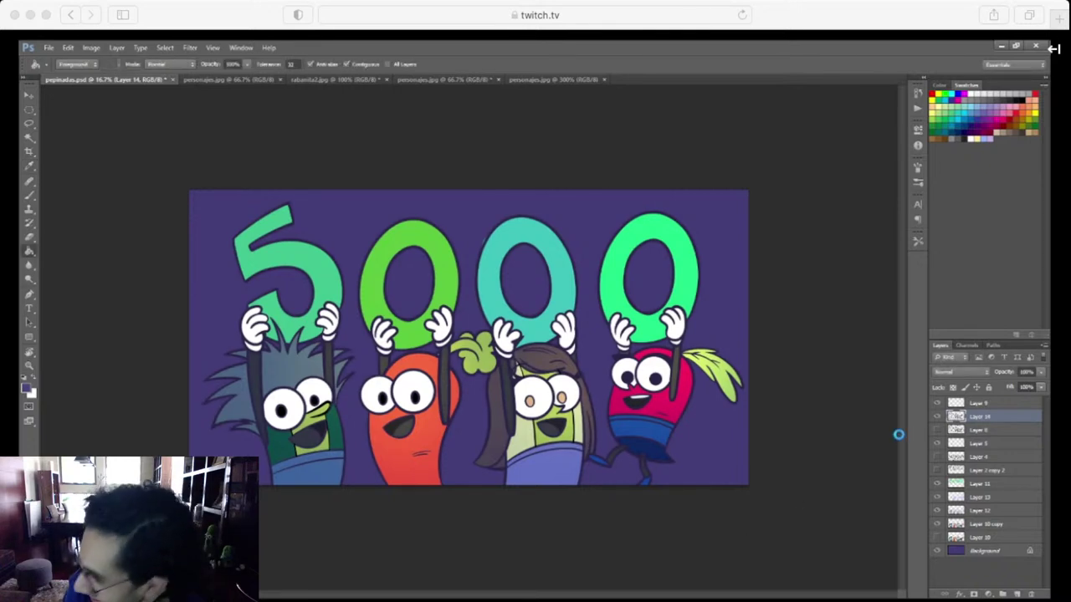
Select the digits' Layer 11 and erase the stray colour at the upper-left edge of the teal zero
{"action": "key", "text": "ctrl+plus"}
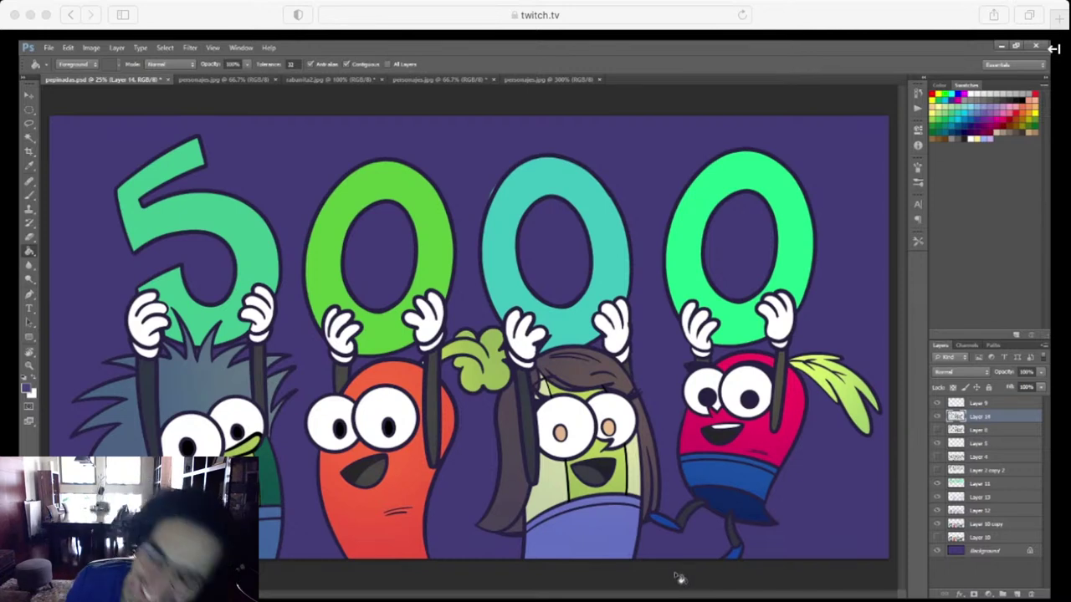
{"action": "key", "text": "e"}
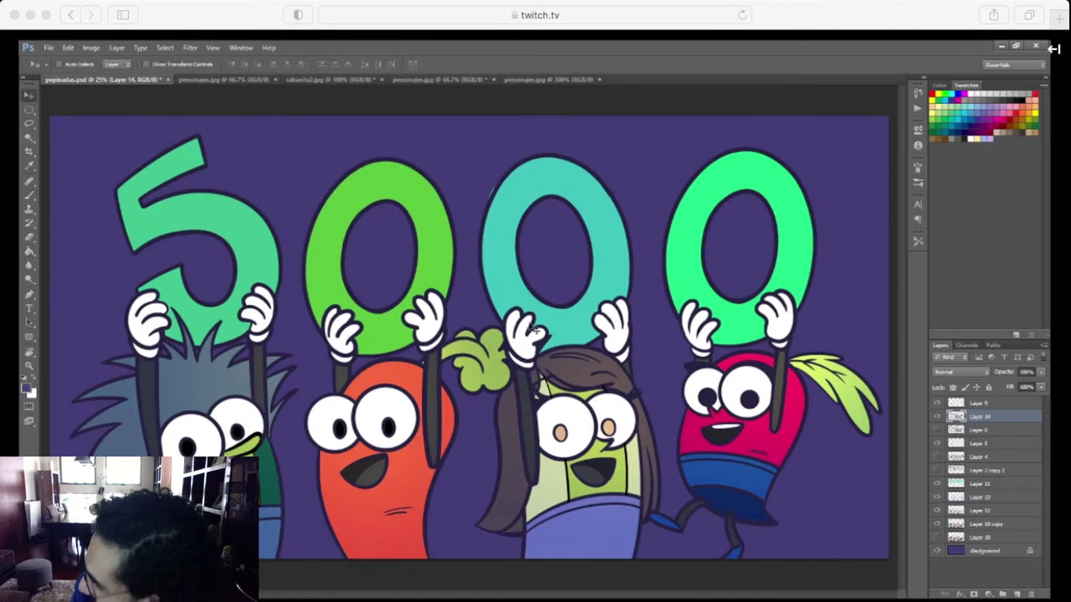
{"action": "left_click", "coordinate": [527, 301], "text": "ctrl"}
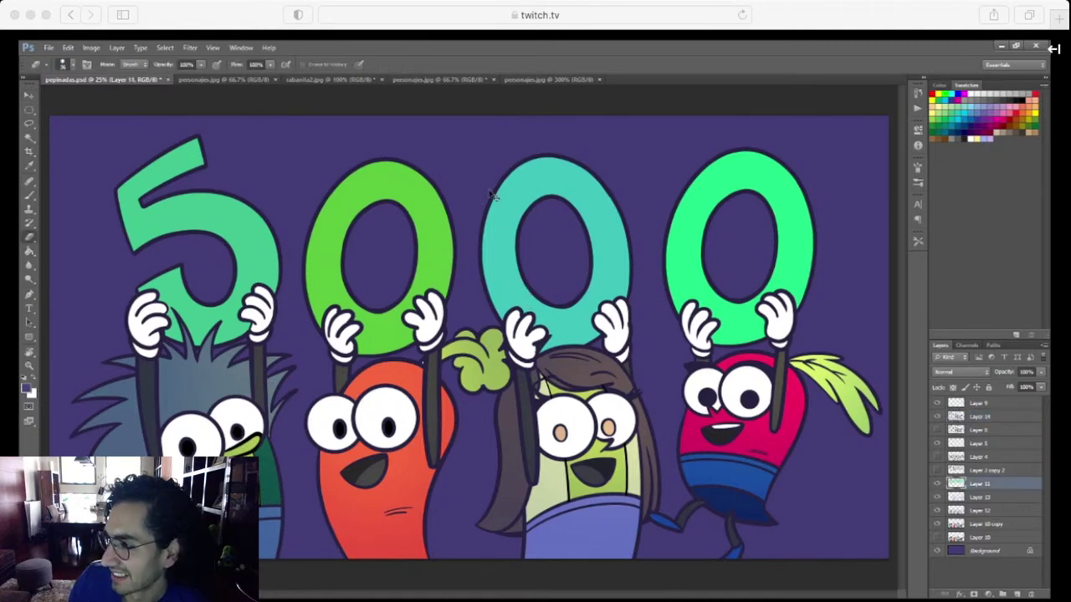
{"action": "key", "text": "ctrl+minus"}
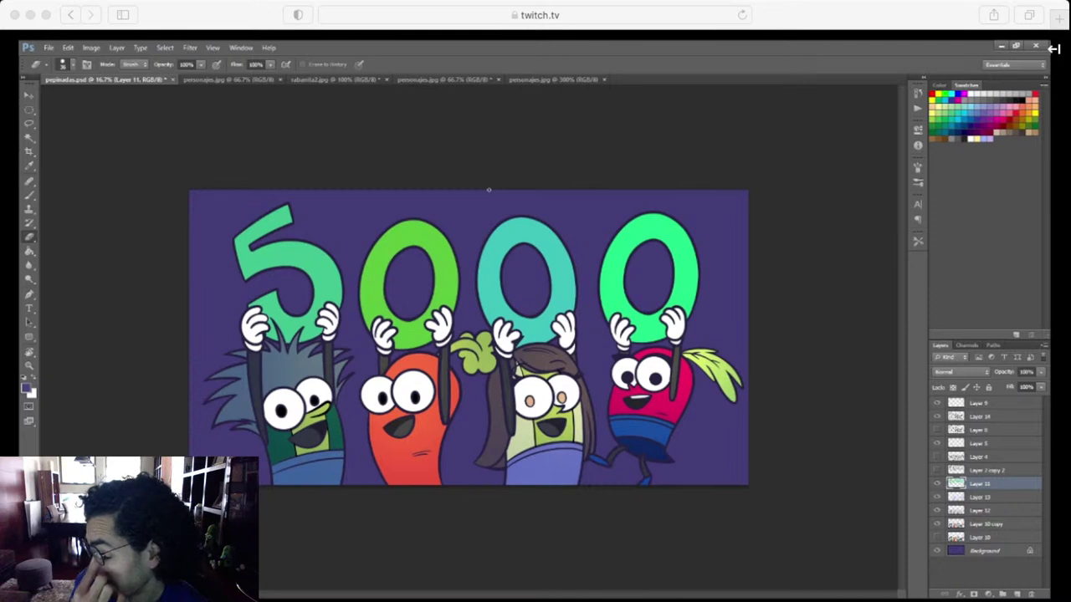
Fine-tune the dark purple outline colour on Layer 14 and compare the artwork with and without that layer
{"action": "left_click", "coordinate": [990, 416]}
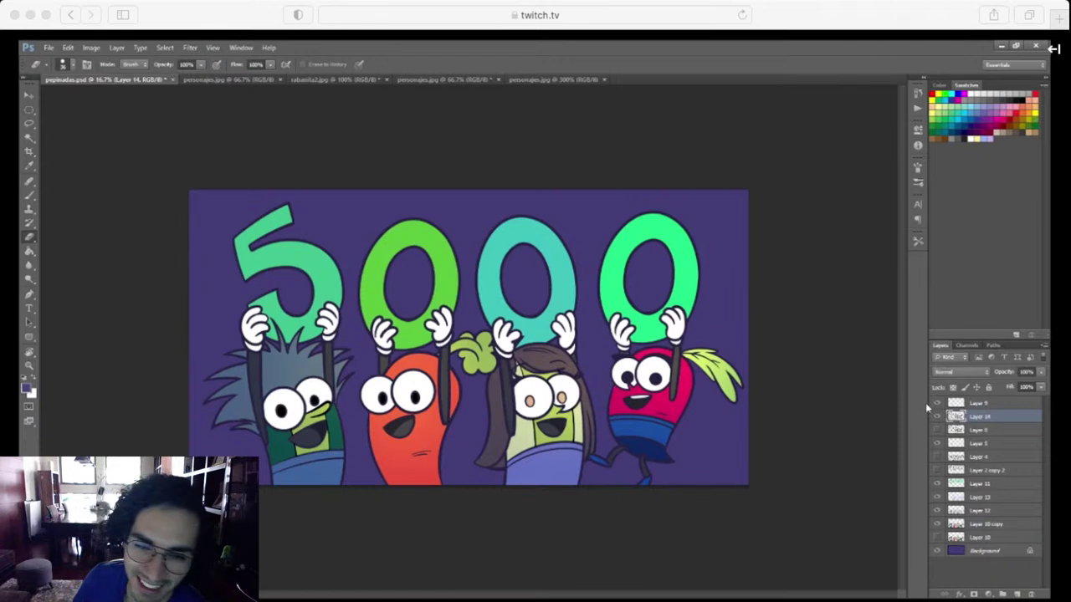
{"action": "key", "text": "i"}
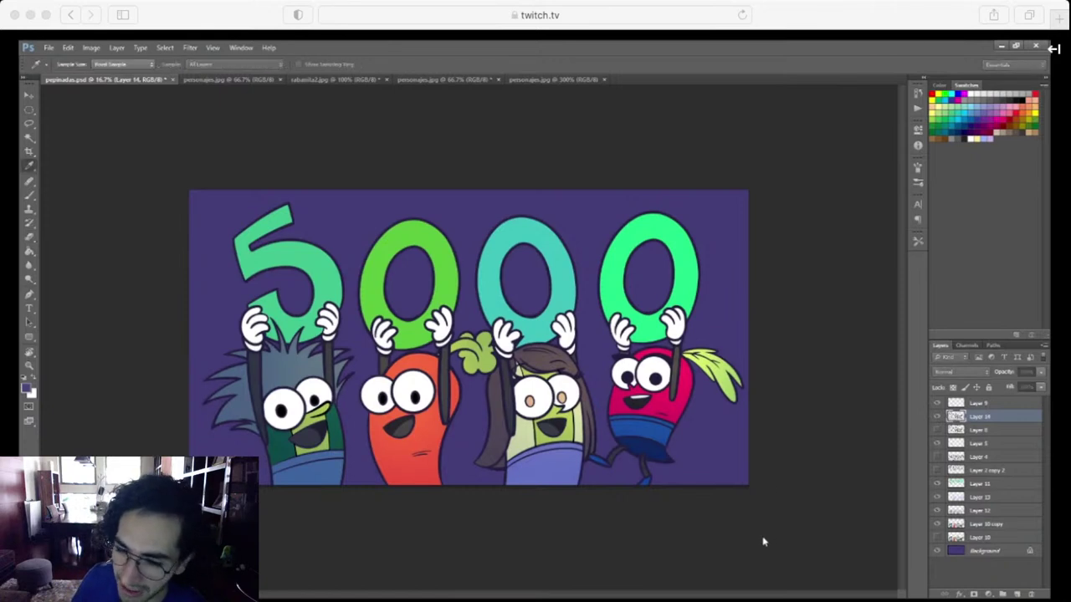
{"action": "key", "text": "e"}
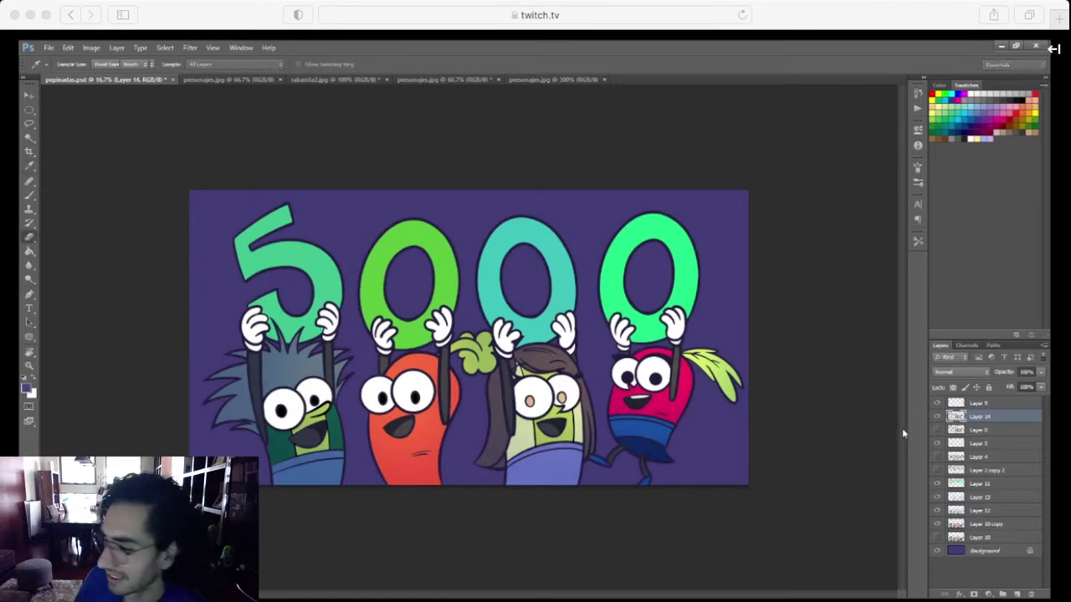
{"action": "key", "text": "ctrl+plus"}
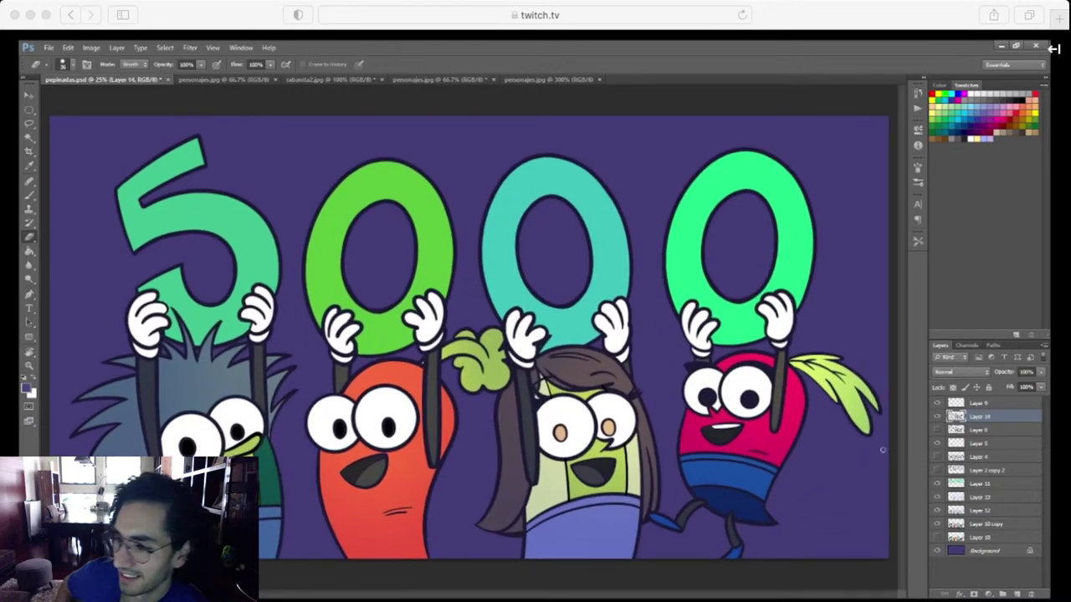
{"action": "left_click", "coordinate": [989, 405]}
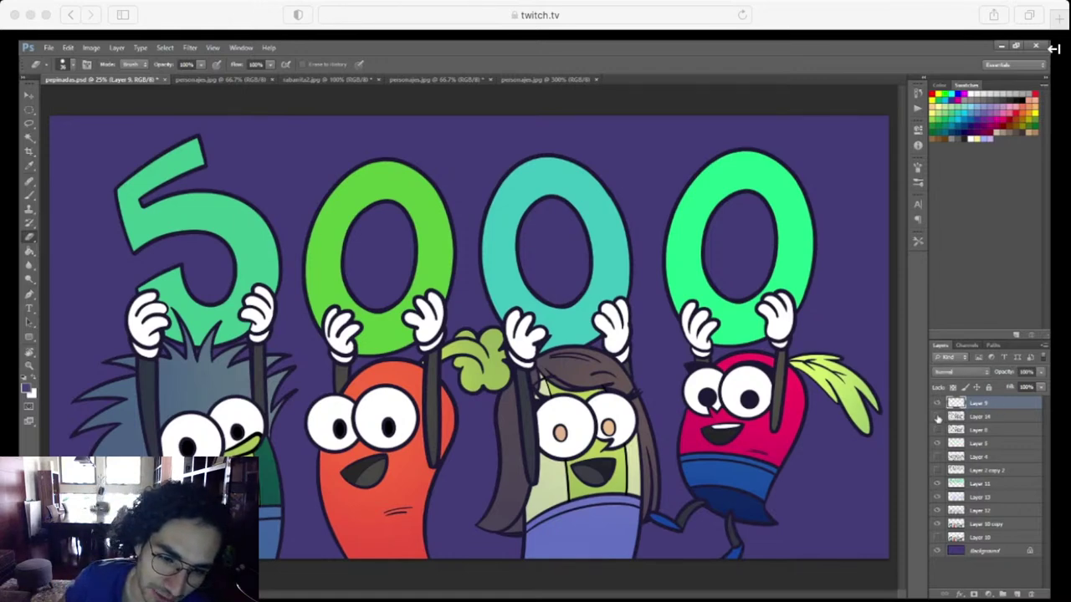
{"action": "left_click", "coordinate": [939, 416]}
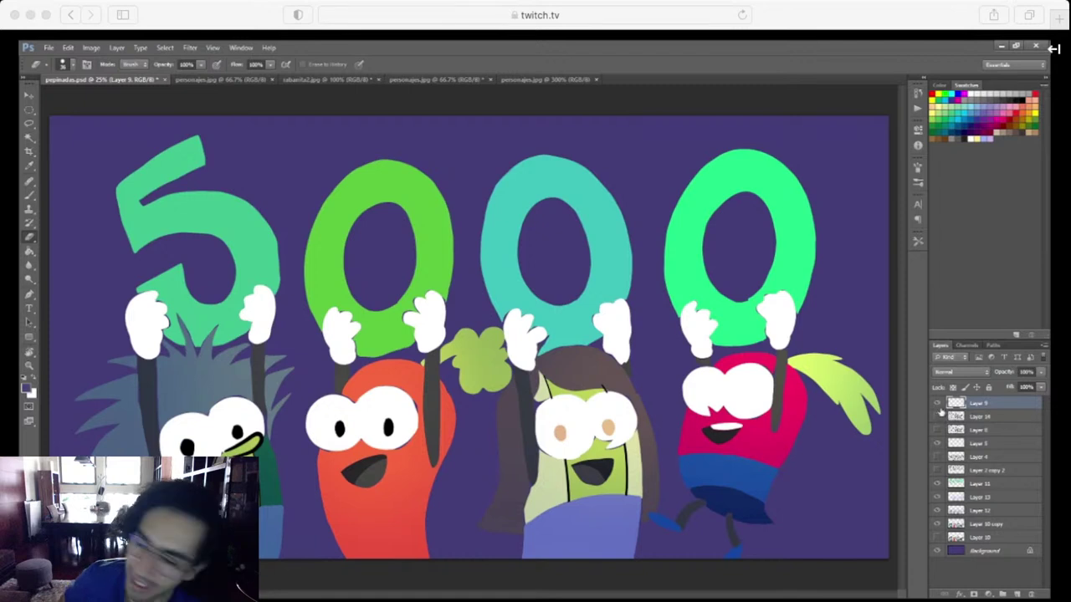
{"action": "left_click", "coordinate": [938, 415]}
{"action": "left_click", "coordinate": [986, 418]}
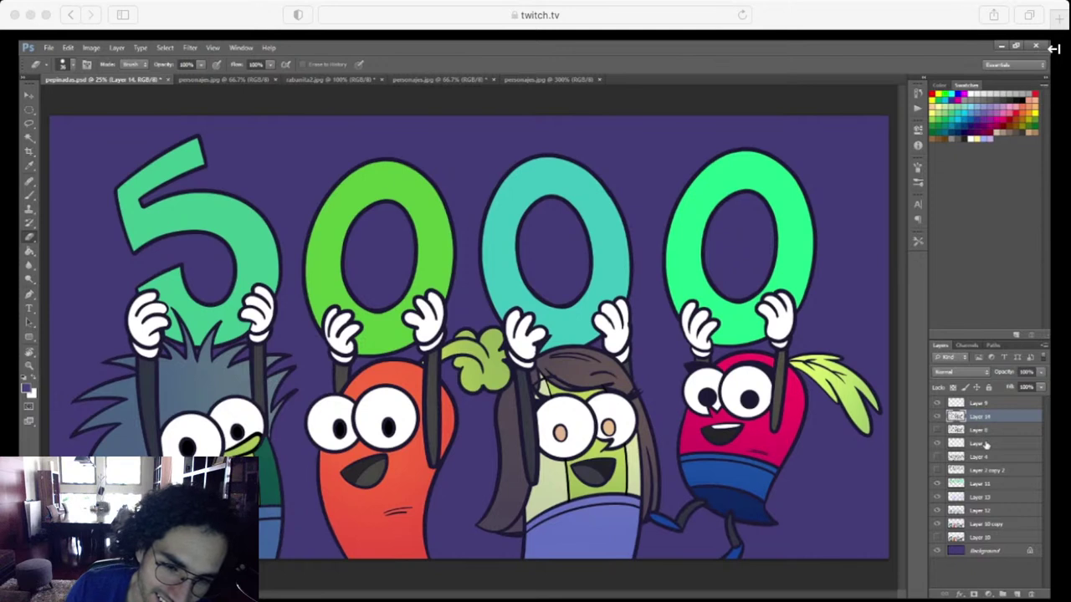
Add a new layer above Layer 9 and set the foreground colour to light green
{"action": "left_click", "coordinate": [995, 404]}
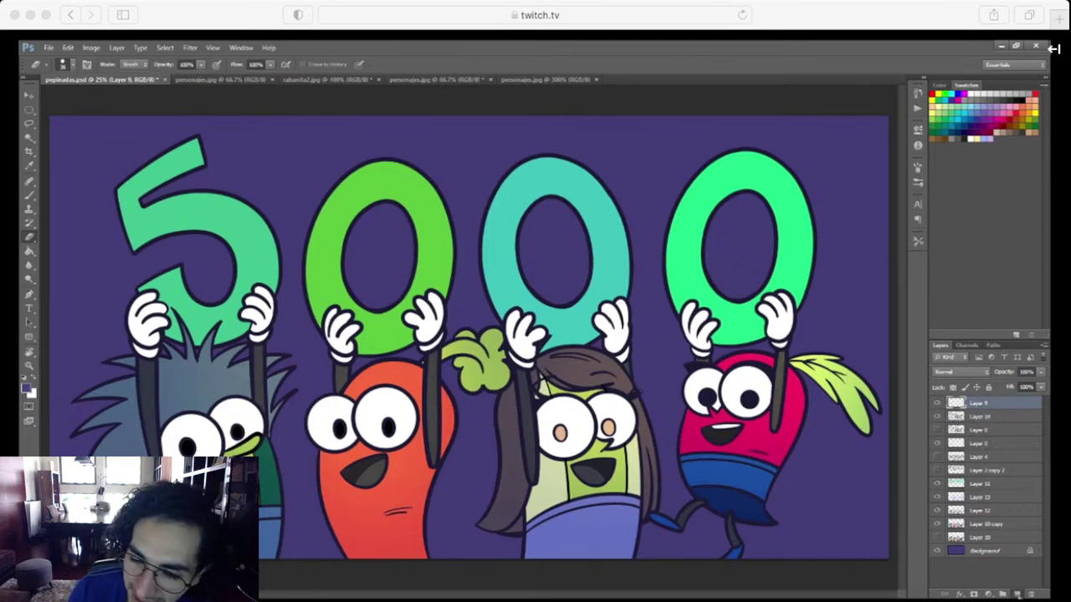
{"action": "left_click", "coordinate": [1016, 593]}
{"action": "left_click", "coordinate": [841, 320]}
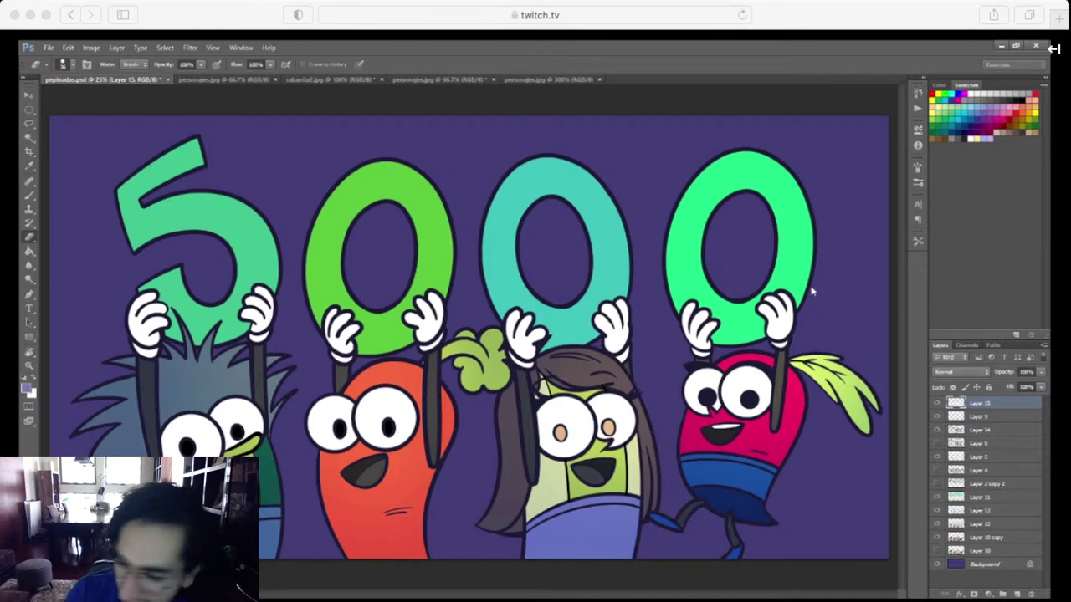
{"action": "left_click", "coordinate": [872, 293]}
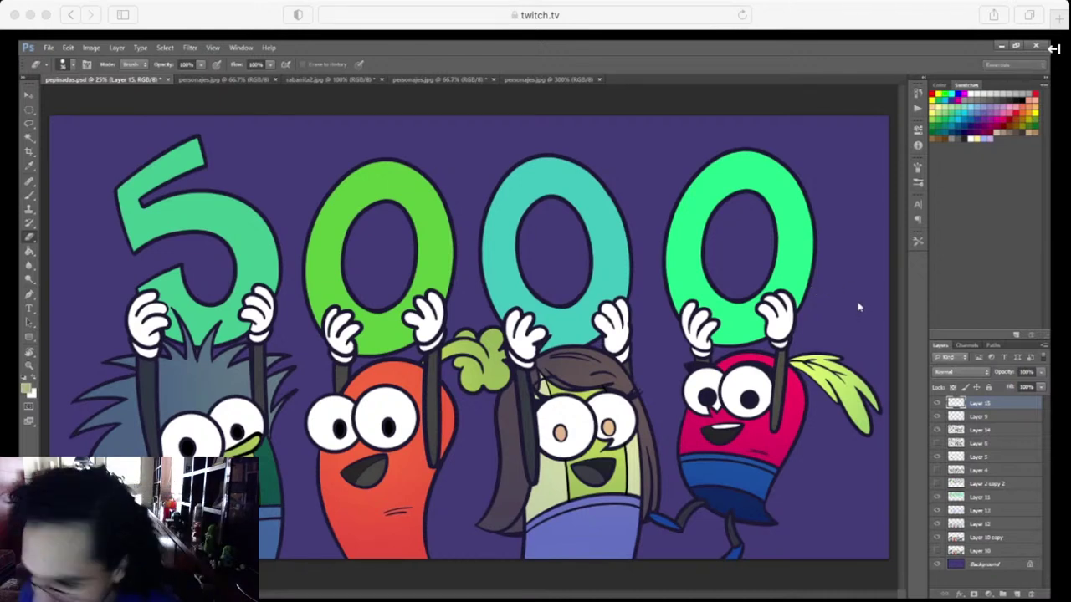
Scatter small light green confetti flecks around the digits and characters on Layer 15 with a much smaller brush
{"action": "left_click", "coordinate": [30, 195]}
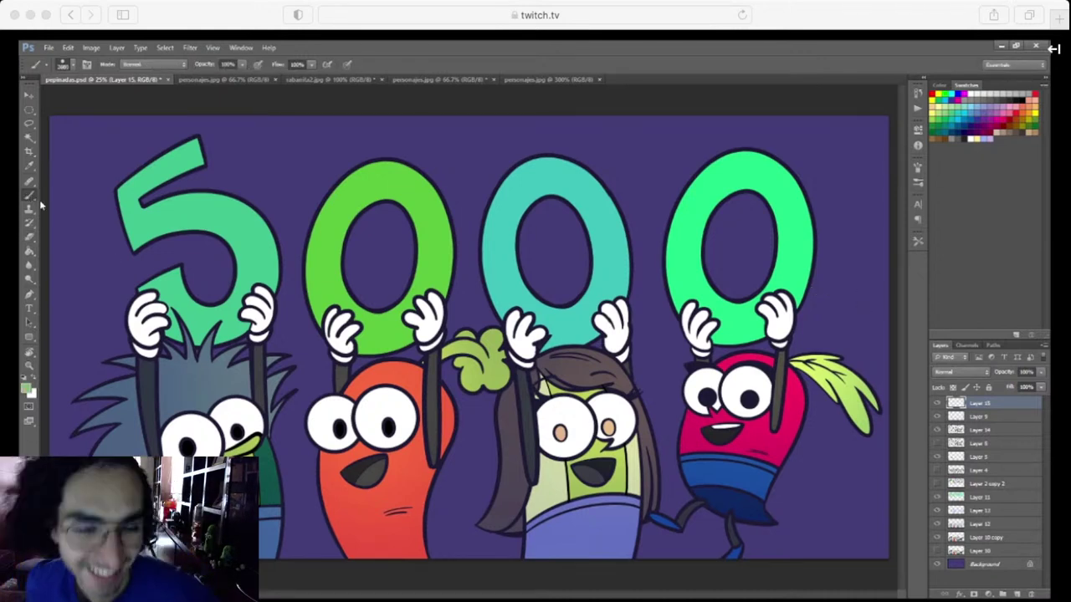
{"action": "key", "text": "super+minus"}
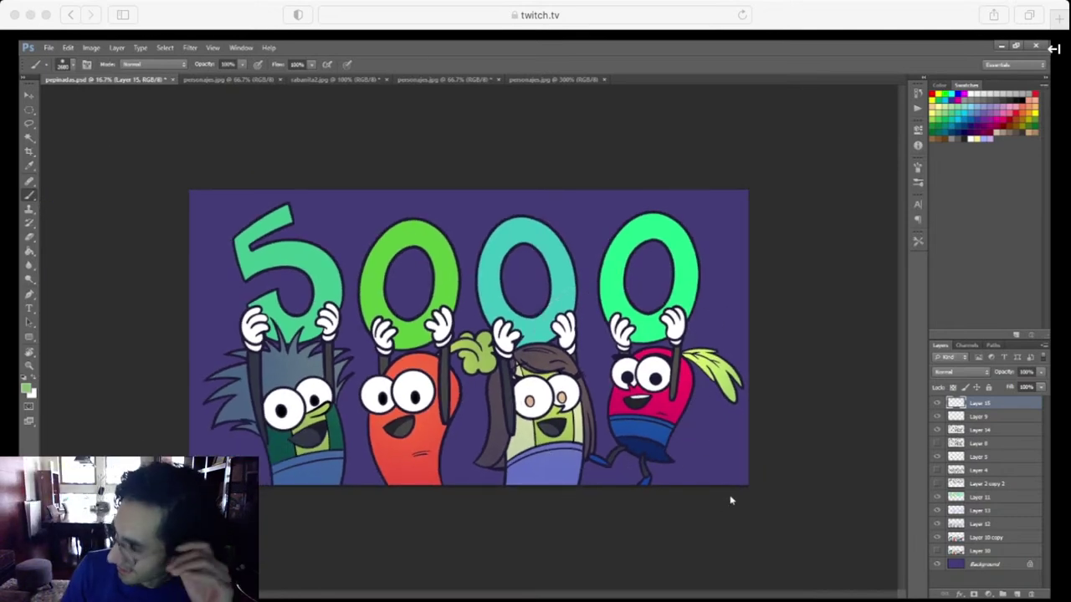
{"action": "key", "text": "bracketleft"}
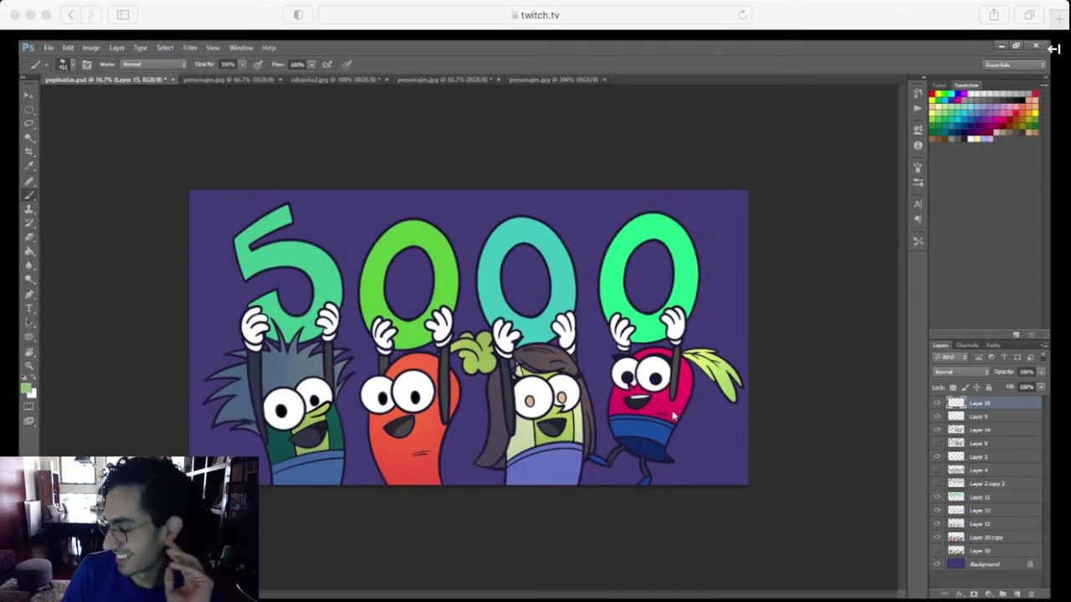
{"action": "key", "text": "bracketleft"}
{"action": "mouse_move", "coordinate": [707, 259]}
{"action": "left_mouse_down"}
{"action": "mouse_move", "coordinate": [715, 252]}
{"action": "mouse_move", "coordinate": [702, 257]}
{"action": "left_mouse_up"}
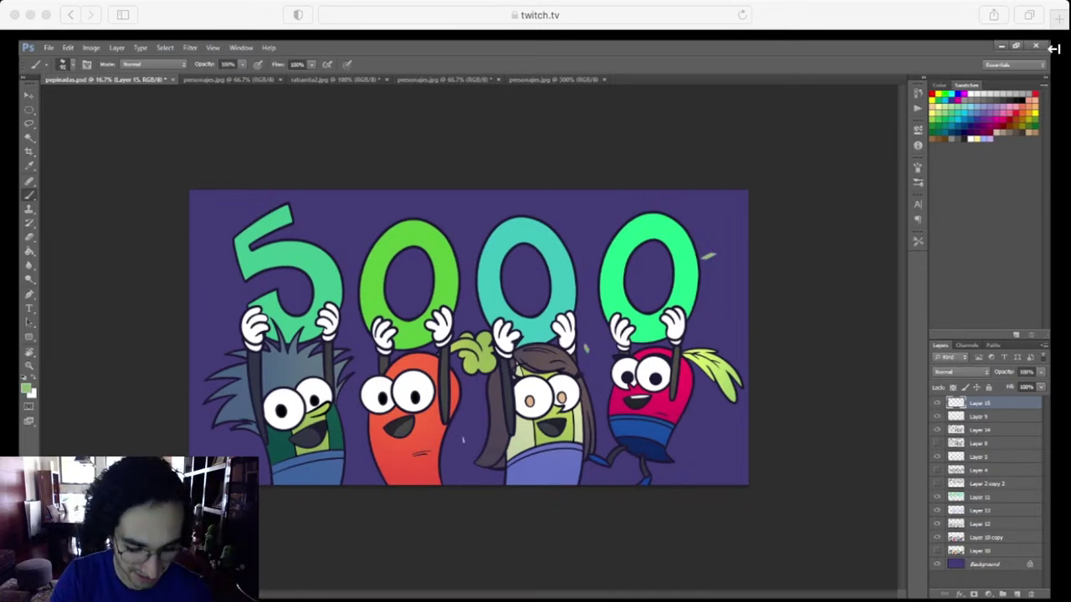
{"action": "left_click_drag", "start_coordinate": [220, 272], "coordinate": [216, 281]}
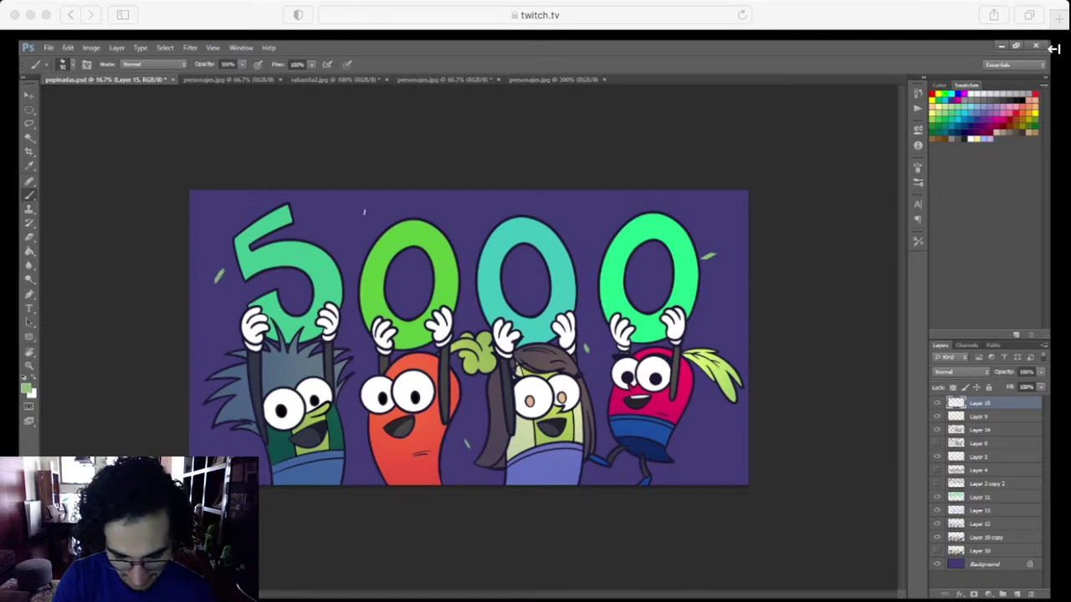
{"action": "left_click_drag", "start_coordinate": [466, 223], "coordinate": [463, 231]}
{"action": "left_click_drag", "start_coordinate": [458, 245], "coordinate": [454, 254]}
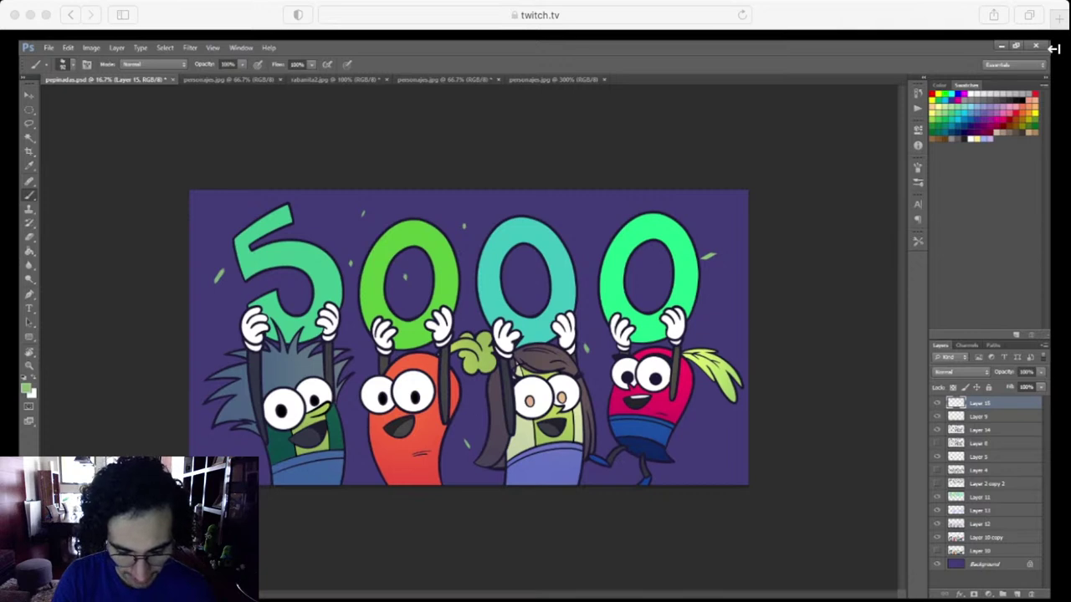
{"action": "left_click_drag", "start_coordinate": [730, 312], "coordinate": [727, 319]}
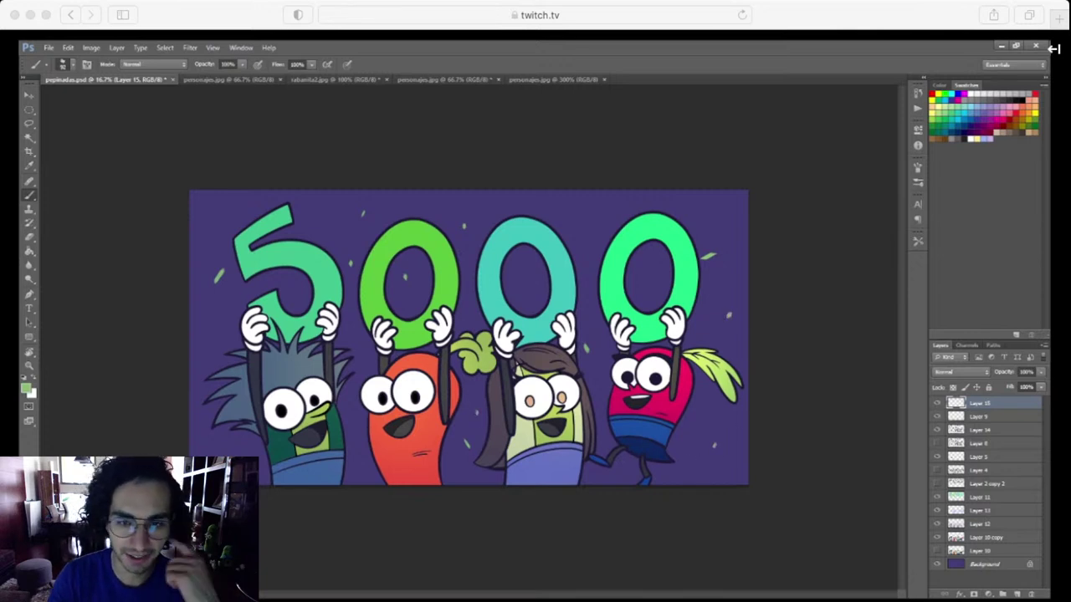
Finish the green confetti and scatter small mauve and light blue flecks around the digits and characters on a new layer above Layer 15
{"action": "left_click_drag", "start_coordinate": [729, 208], "coordinate": [727, 216]}
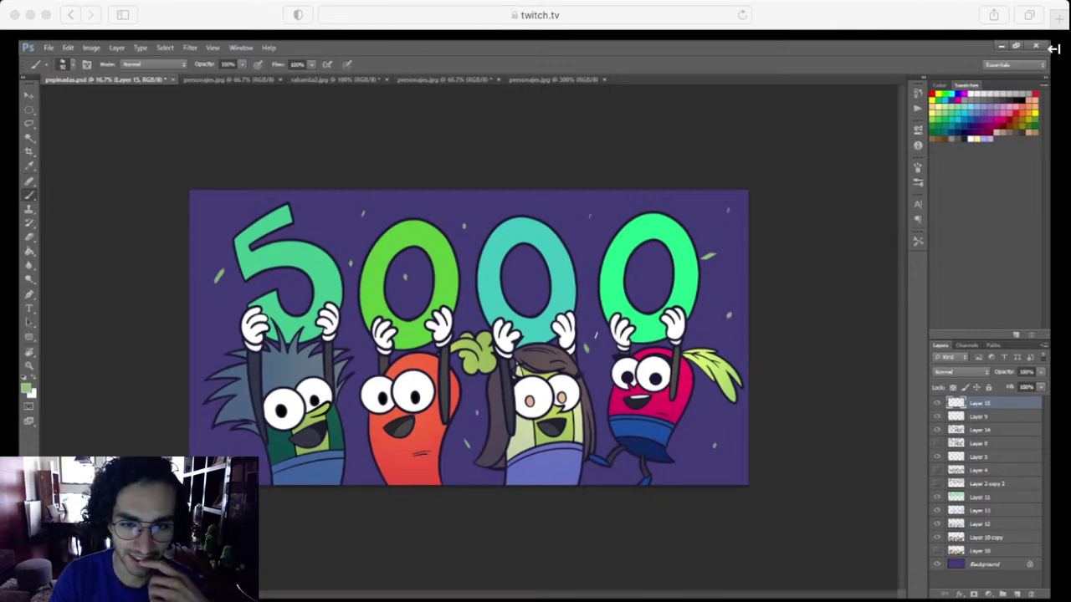
{"action": "left_click", "coordinate": [997, 113]}
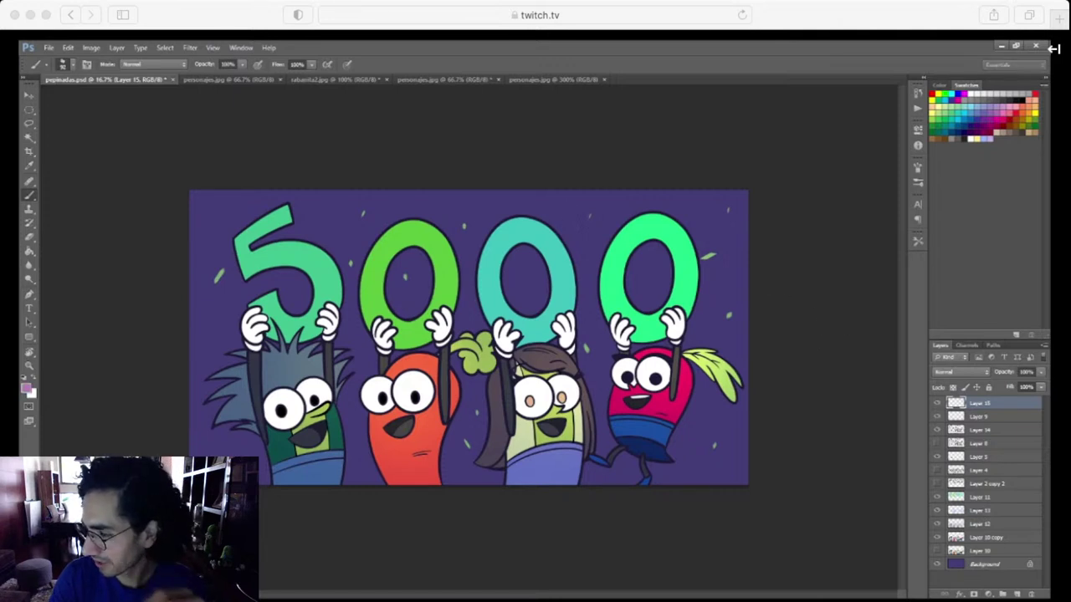
{"action": "left_click", "coordinate": [1016, 594]}
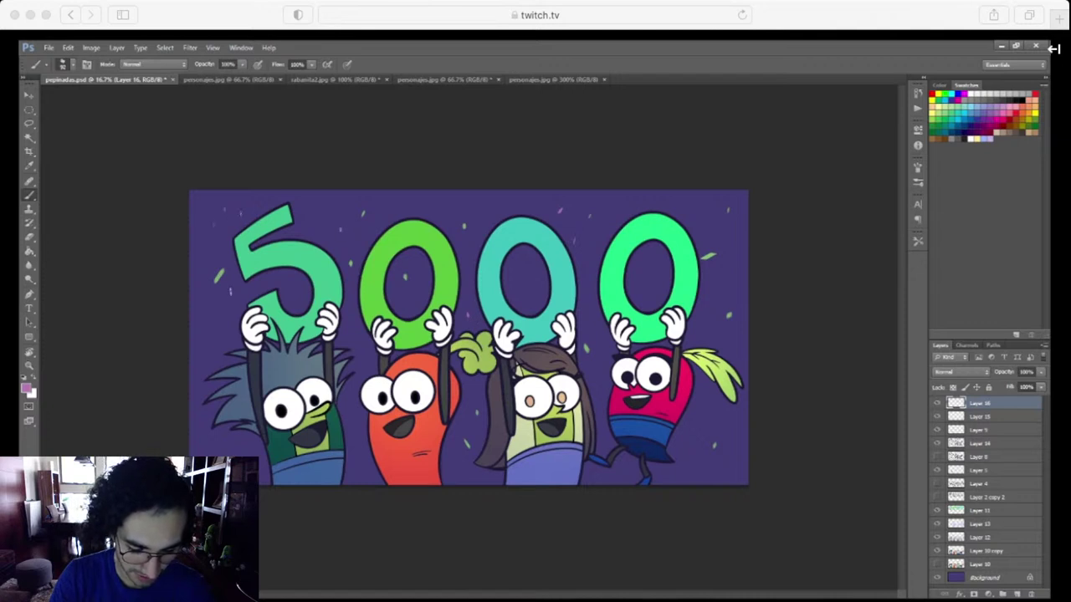
{"action": "left_click", "coordinate": [232, 291]}
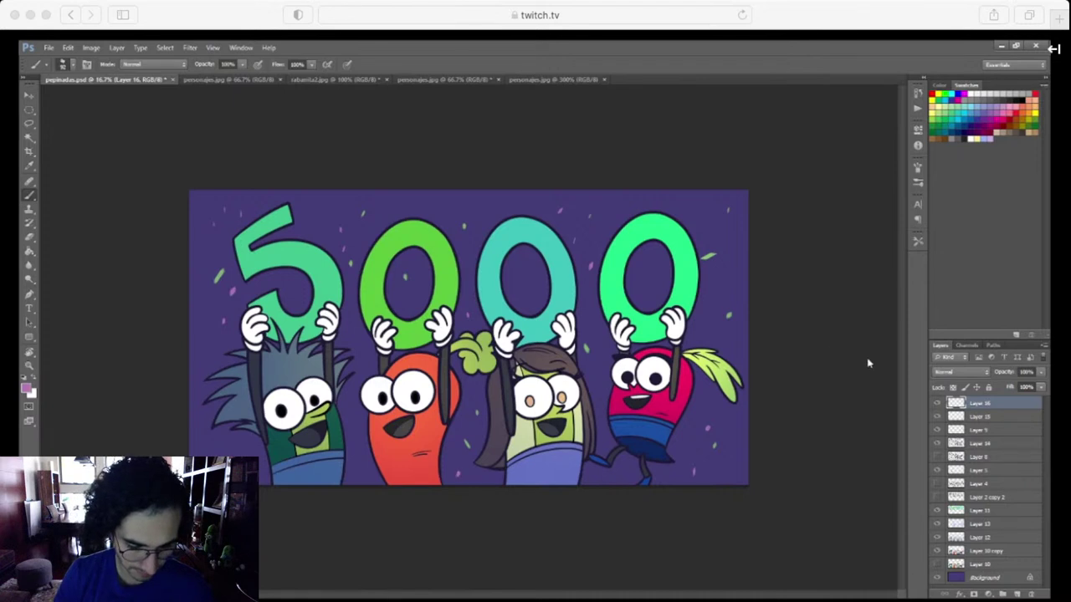
{"action": "left_click", "coordinate": [803, 305], "text": "alt"}
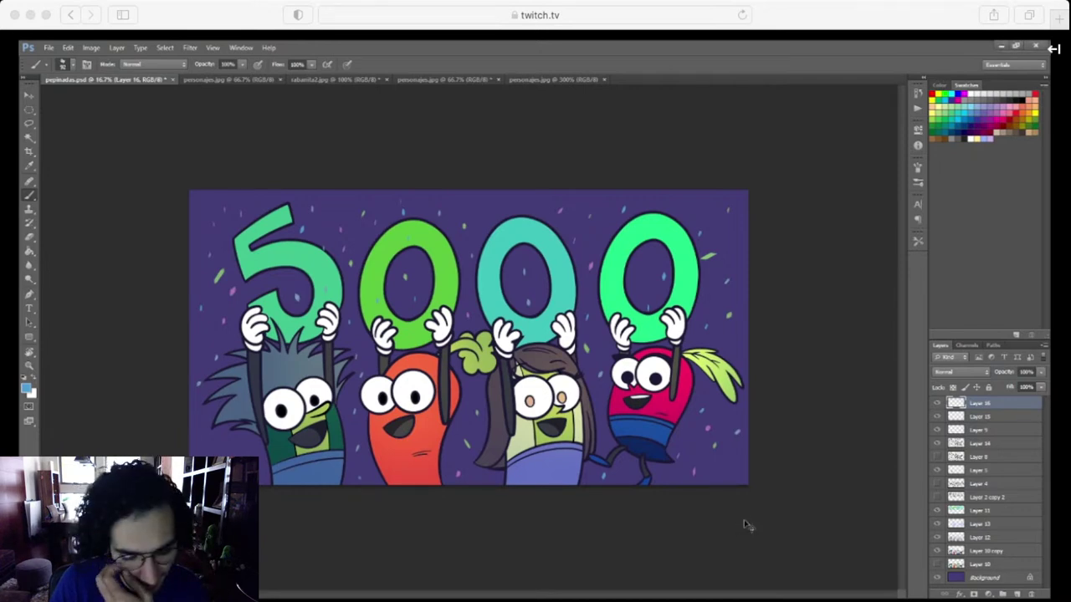
Merge the two confetti layers, Layer 15 and Layer 16, into one layer
{"action": "key", "text": "ctrl+plus"}
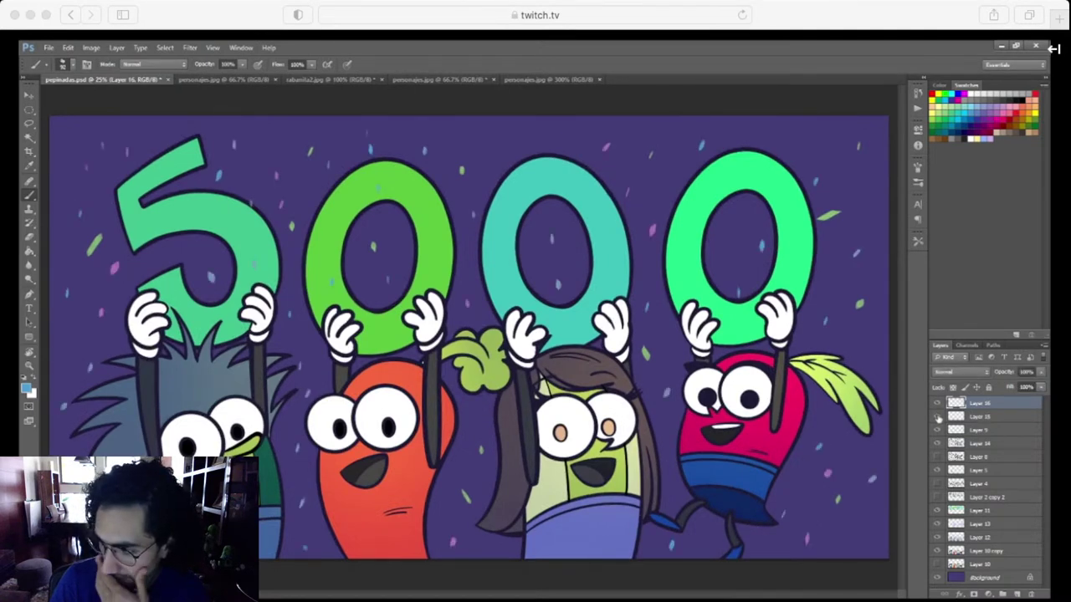
{"action": "left_click", "coordinate": [985, 417], "text": "shift"}
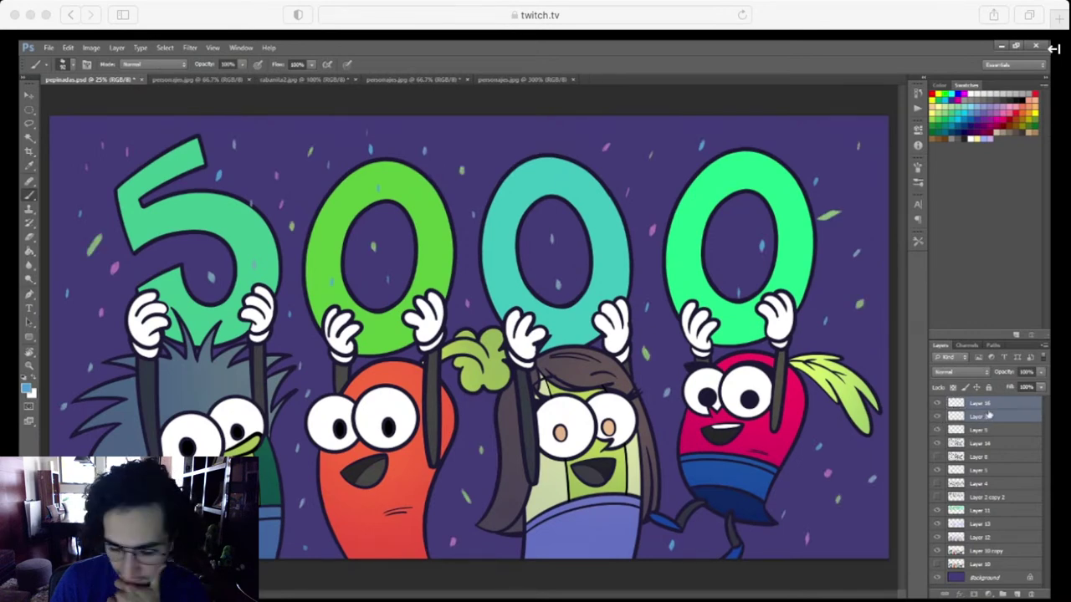
{"action": "key", "text": "ctrl+e"}
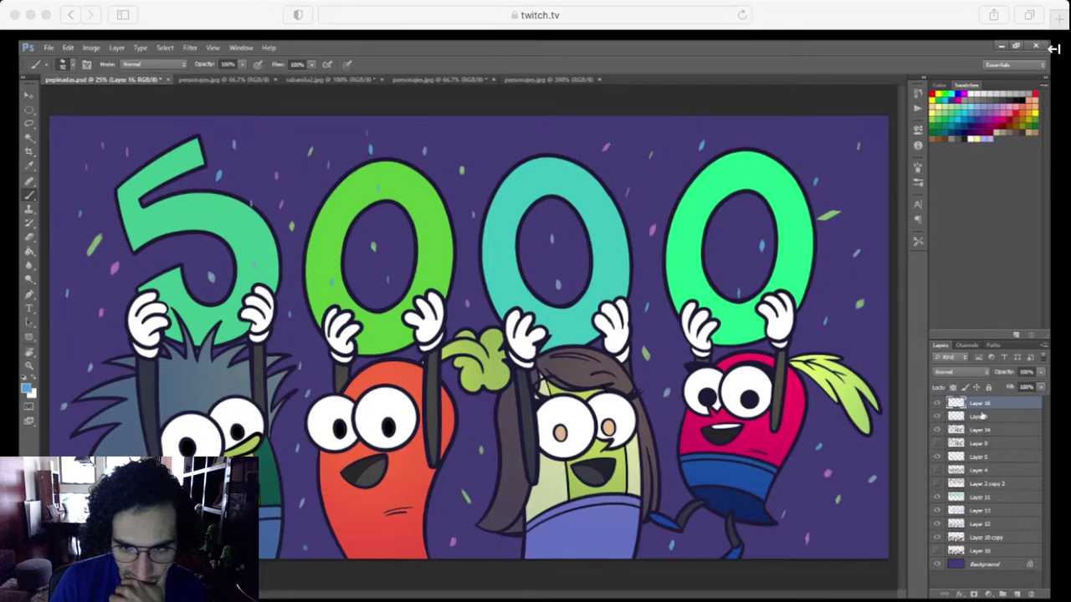
Sample the dark purple outline colour from the red character, identify Layer 9 by toggling its visibility, and lock its transparent pixels for brushing
{"action": "key", "text": "i"}
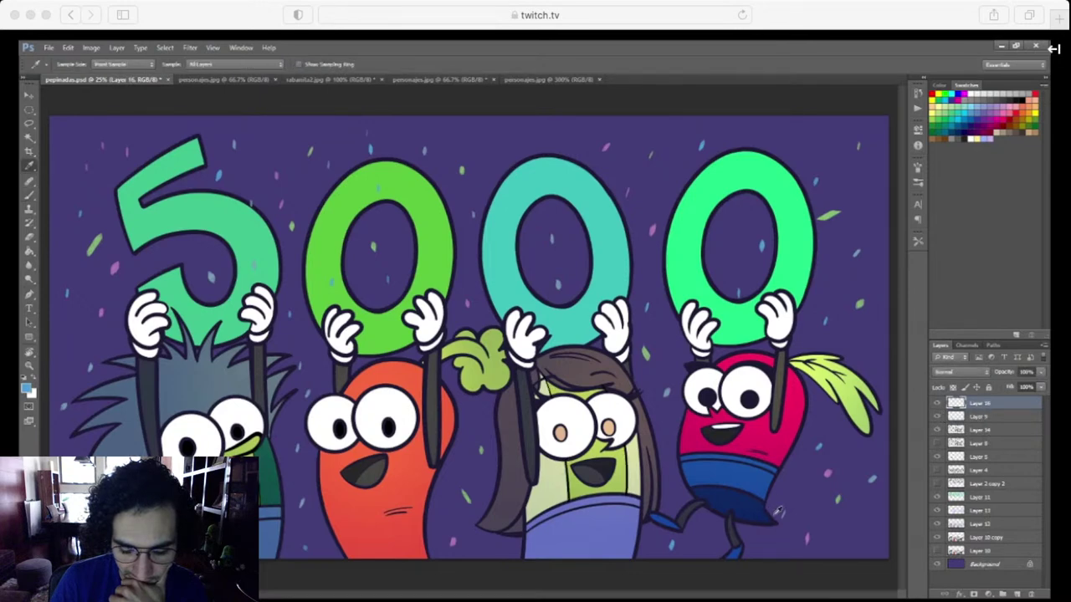
{"action": "left_click", "coordinate": [775, 514]}
{"action": "key", "text": "ctrl+plus"}
{"action": "key", "text": "ctrl+plus"}
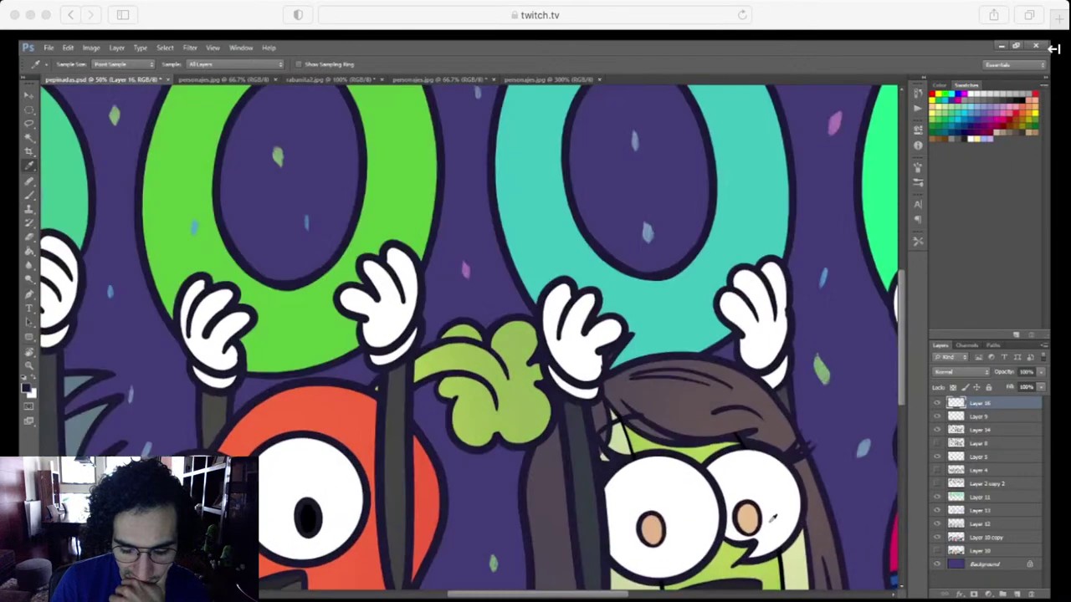
{"action": "left_click_drag", "start_coordinate": [824, 586], "coordinate": [730, 468]}
{"action": "scroll", "coordinate": [762, 526], "scroll_direction": "down", "scroll_amount": 1}
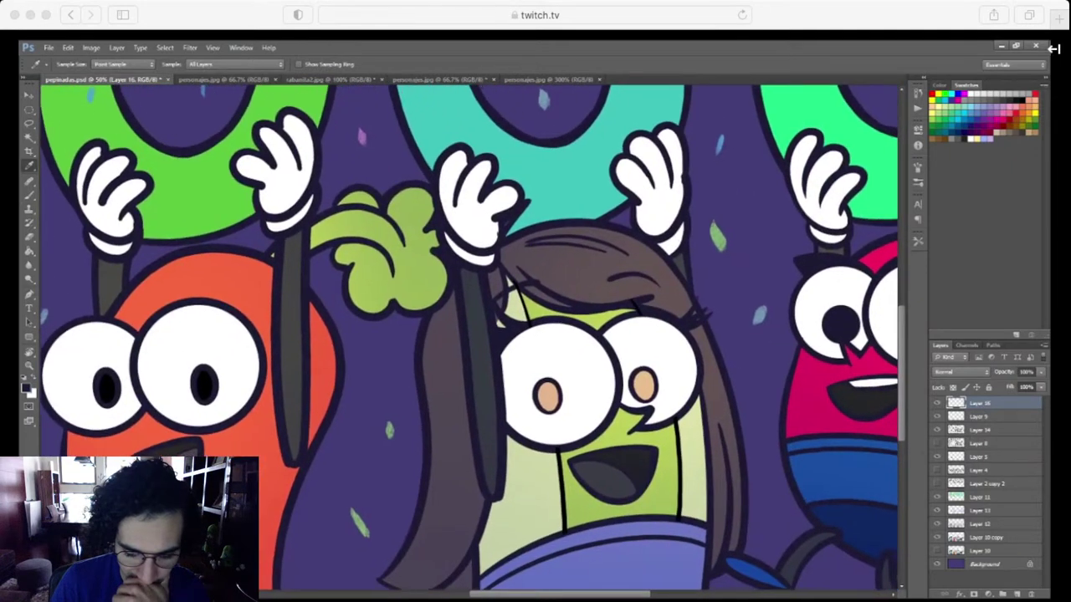
{"action": "left_click", "coordinate": [985, 418]}
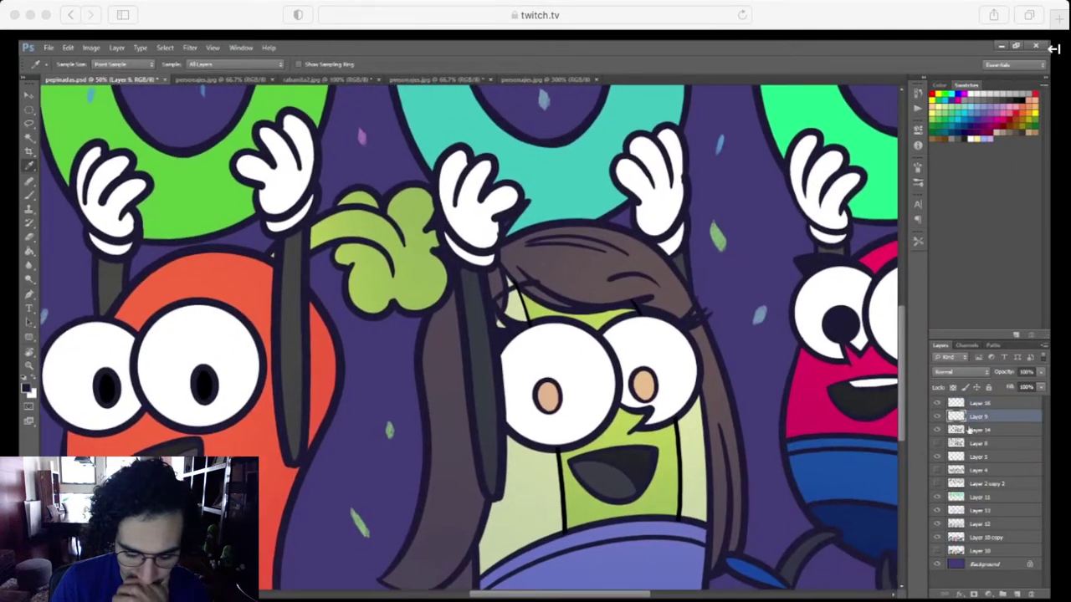
{"action": "left_click", "coordinate": [937, 416]}
{"action": "left_click", "coordinate": [937, 416]}
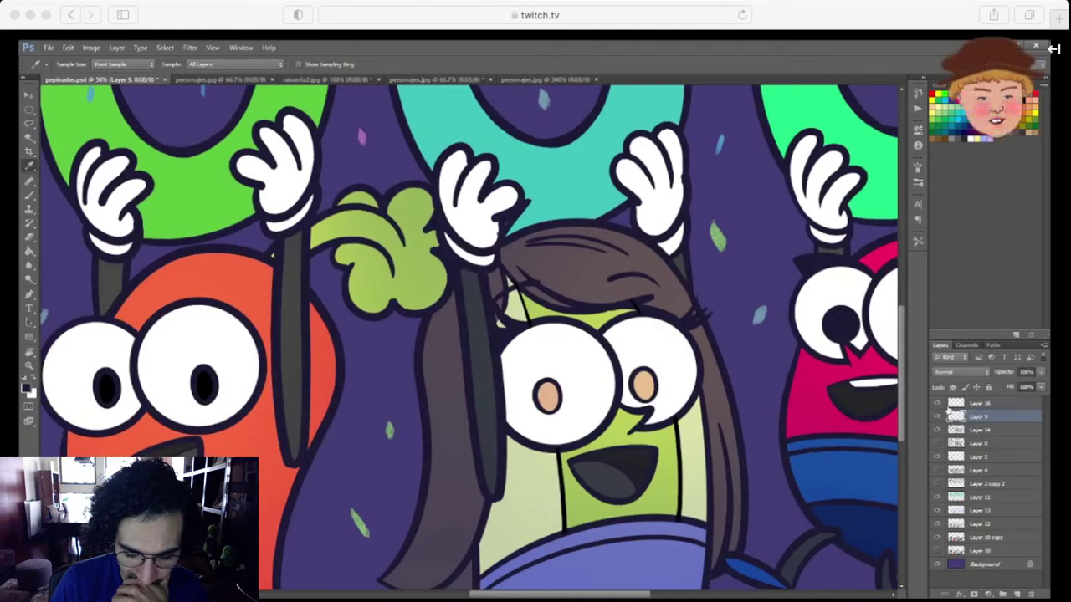
{"action": "left_click", "coordinate": [953, 388]}
{"action": "key", "text": "super+minus"}
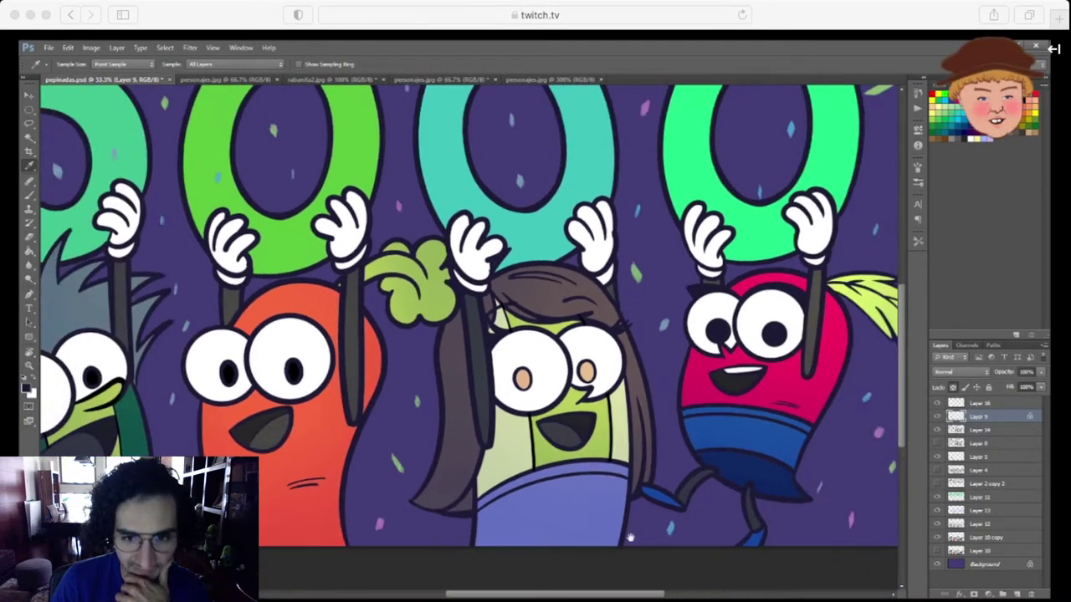
{"action": "key", "text": "b"}
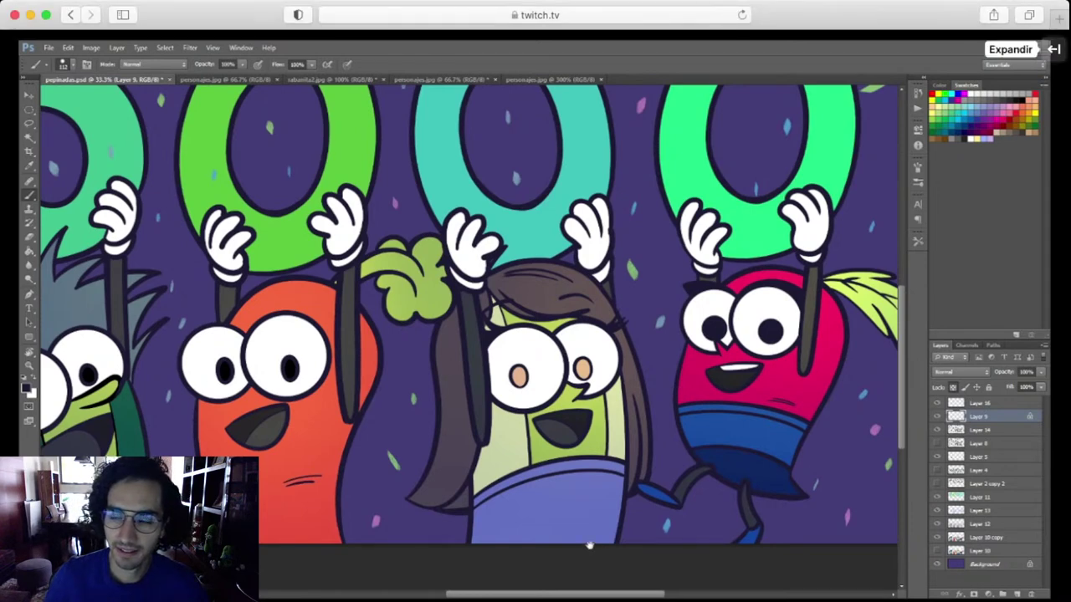
{"action": "left_click", "coordinate": [1052, 48]}
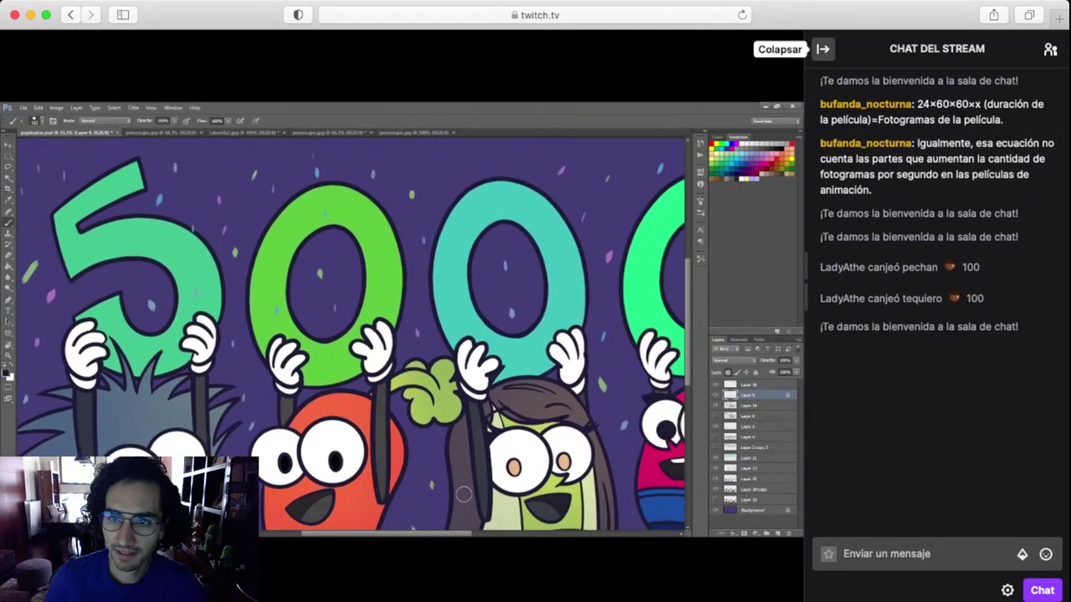
{"action": "left_click", "coordinate": [822, 48]}
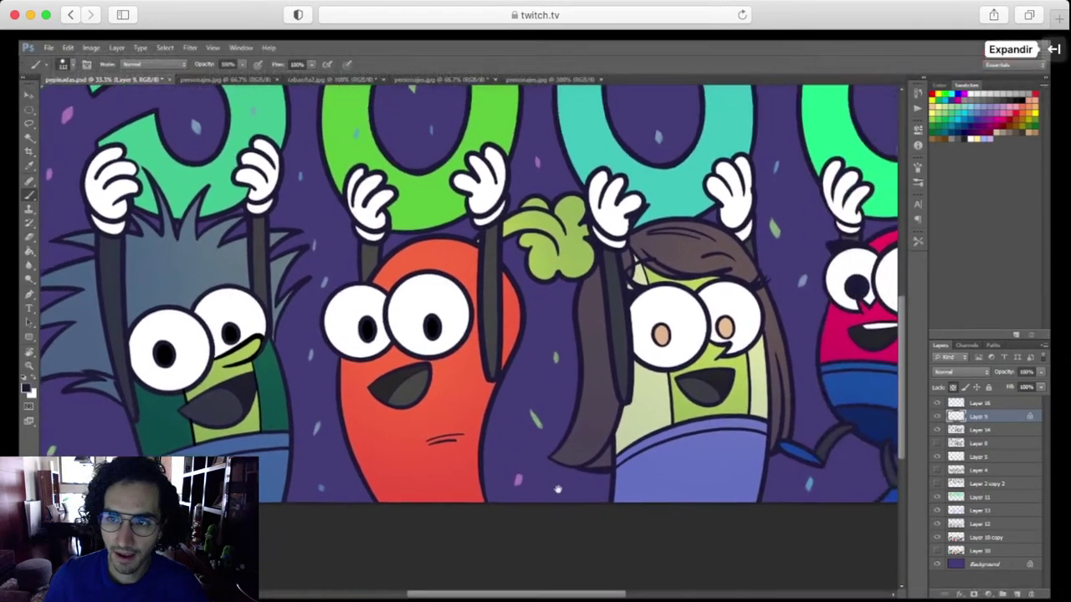
{"action": "left_click", "coordinate": [1054, 49]}
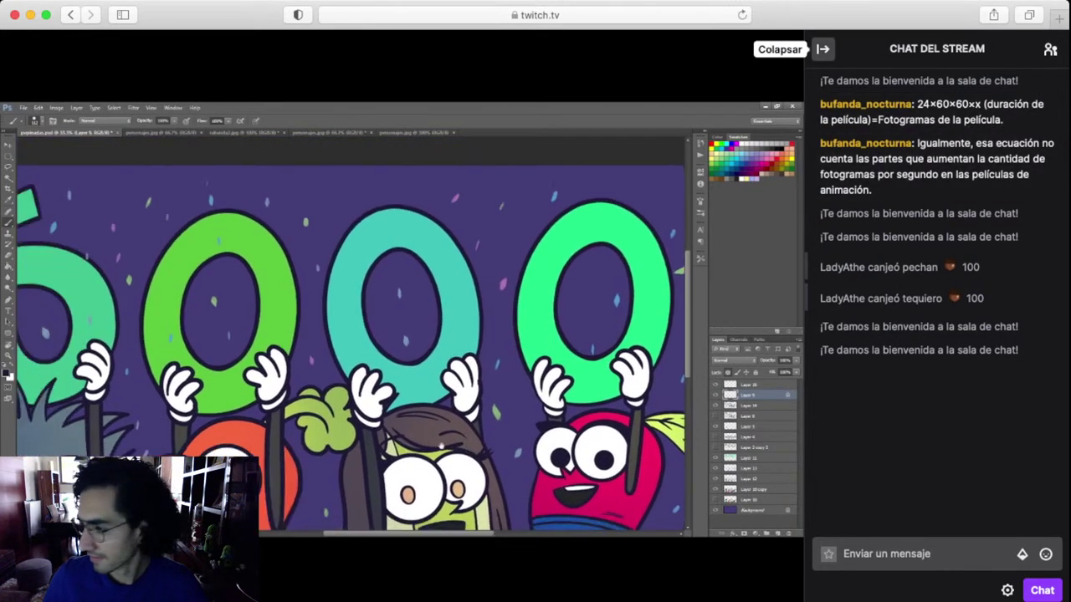
{"action": "left_click", "coordinate": [823, 49]}
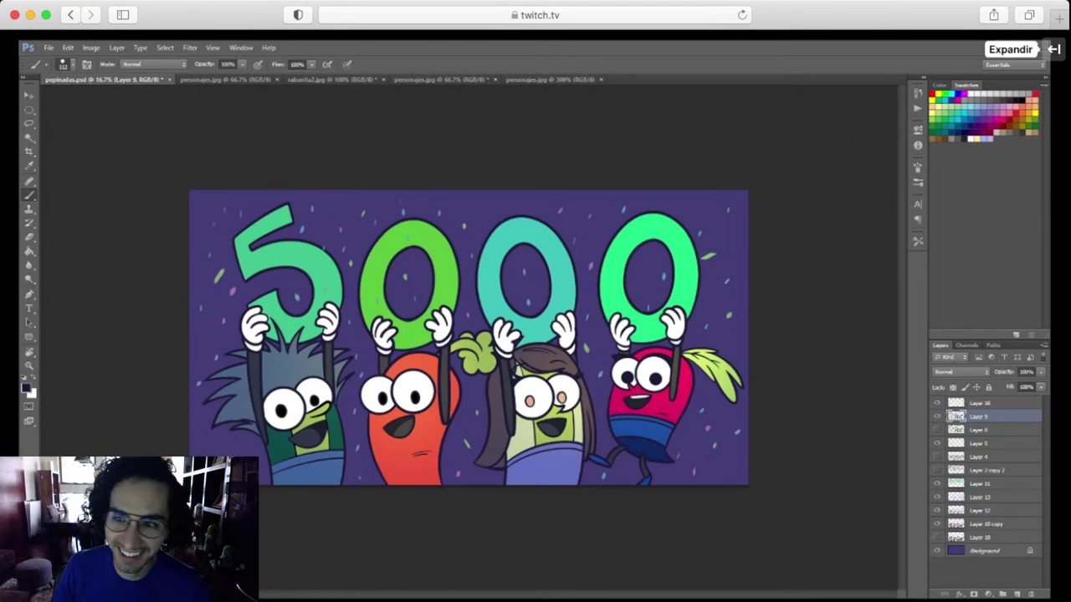
Accept the rules of the Twitch stream chat and view the chat identity settings
{"action": "left_click", "coordinate": [1054, 49]}
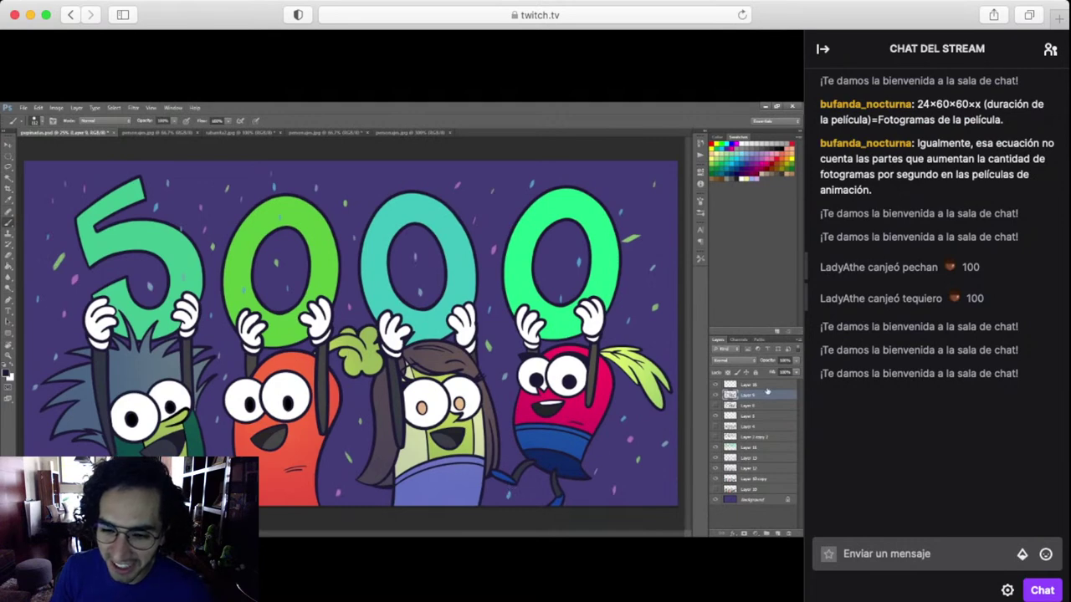
{"action": "left_click", "coordinate": [916, 553]}
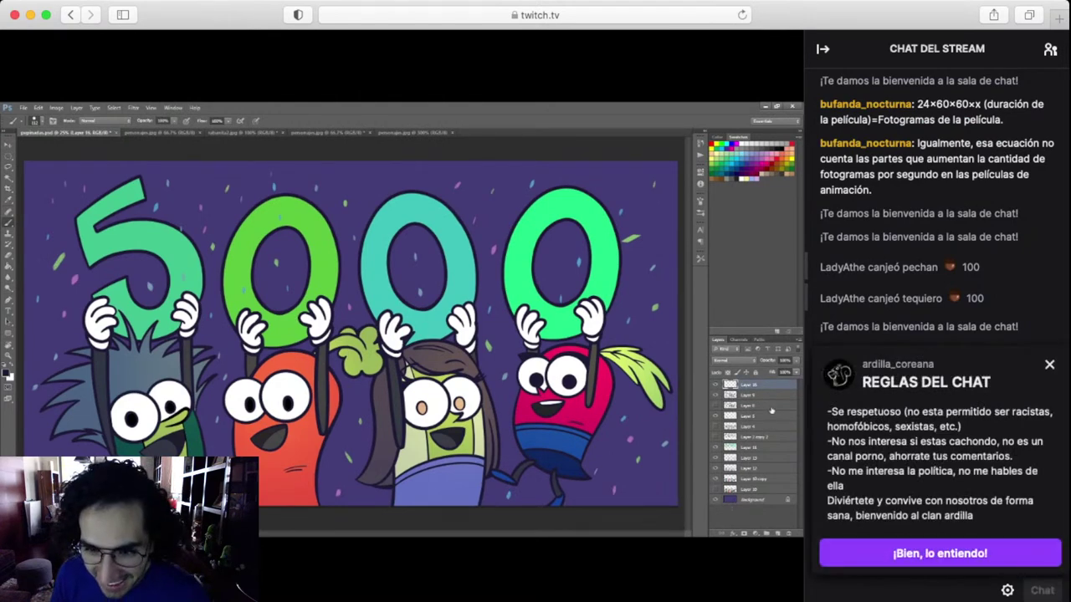
{"action": "left_click", "coordinate": [939, 553]}
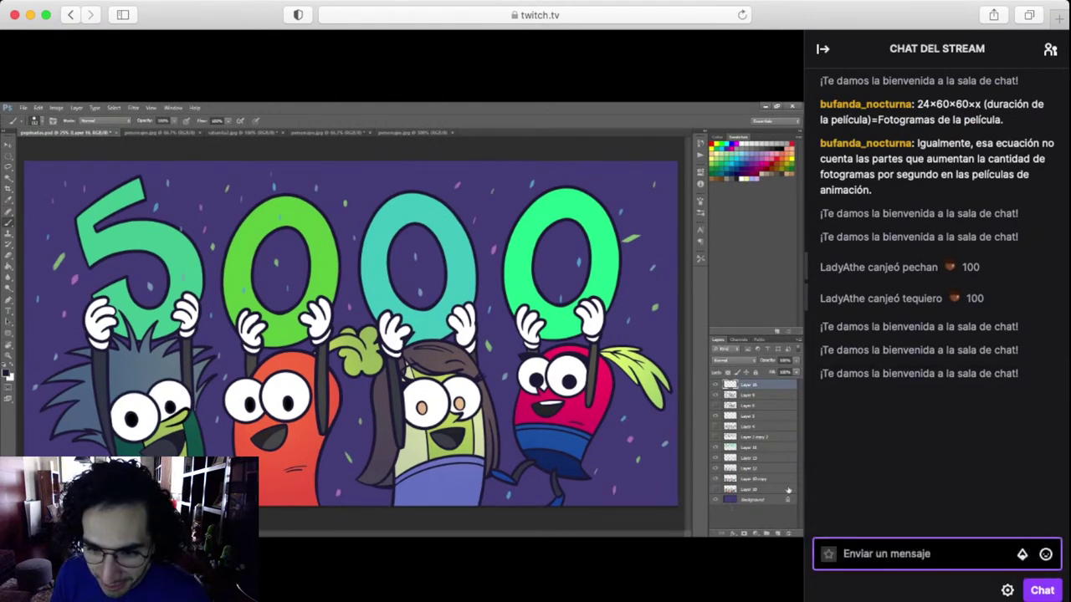
{"action": "left_click", "coordinate": [828, 554]}
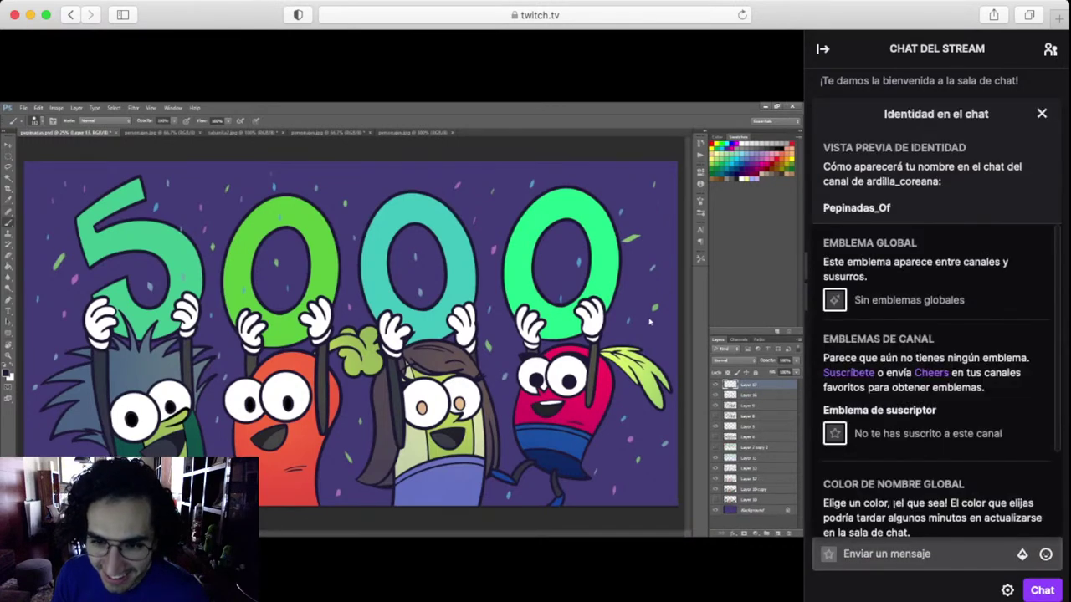
{"action": "left_click", "coordinate": [1040, 113]}
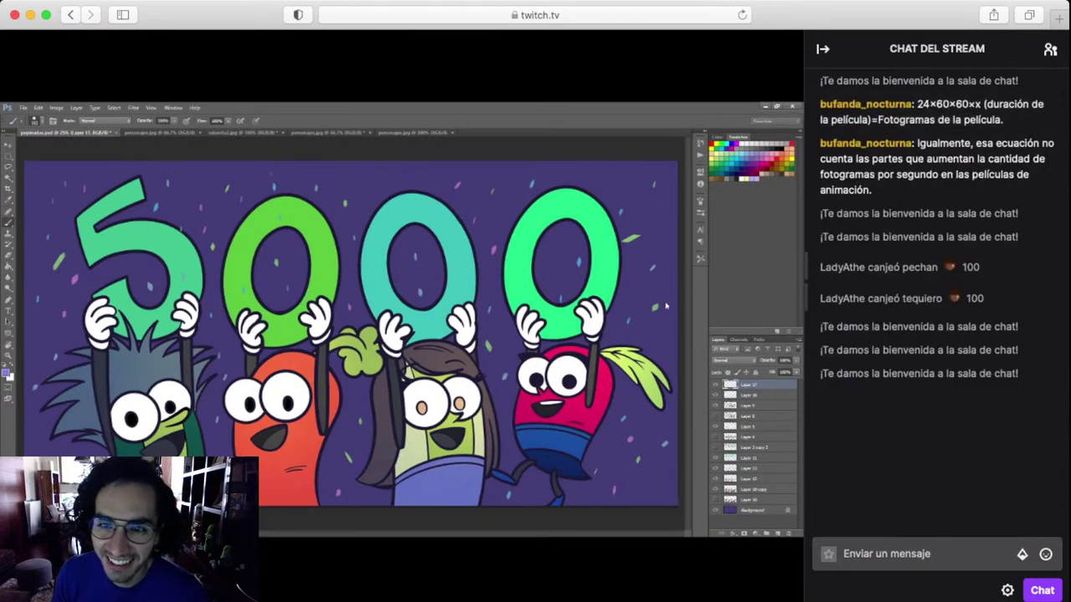
{"action": "left_click", "coordinate": [823, 48]}
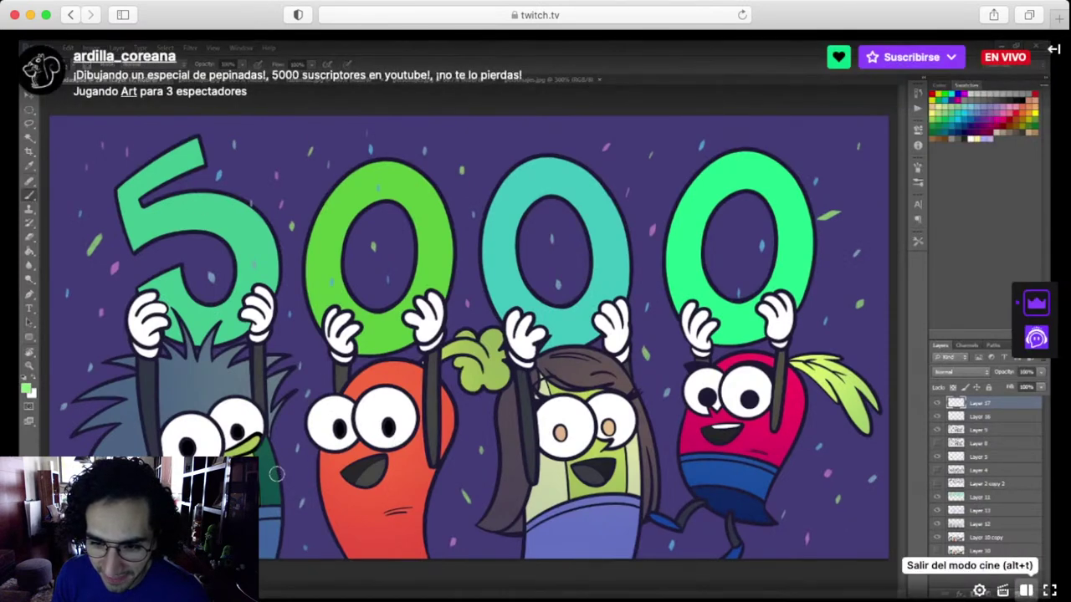
Leave the stream's theatre mode and look over the channel page, the chat, its identity panel and its settings
{"action": "left_click", "coordinate": [1025, 590]}
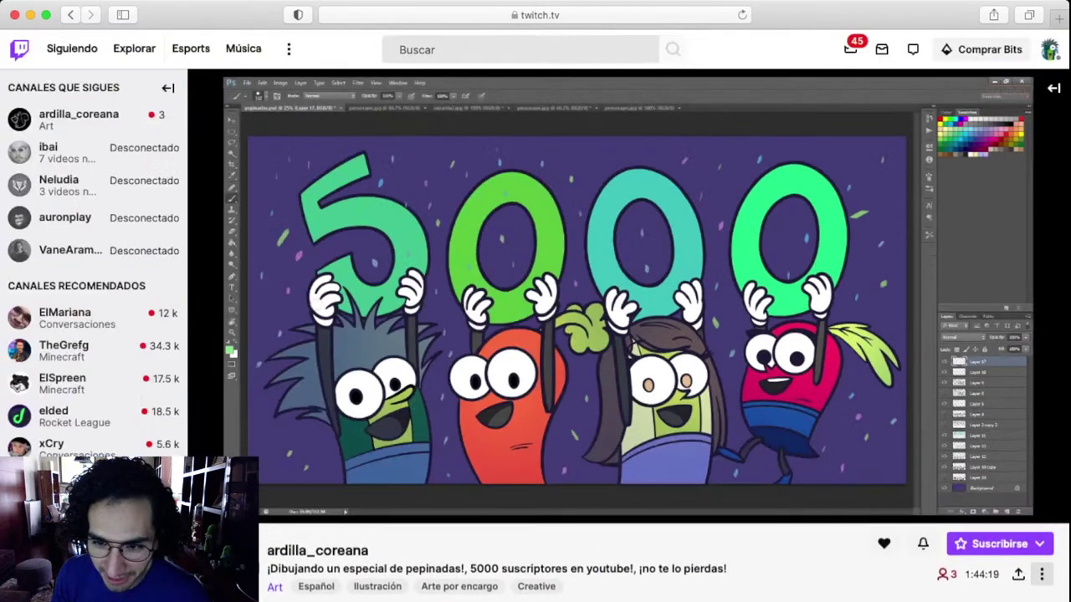
{"action": "scroll", "coordinate": [628, 335], "scroll_direction": "down", "scroll_amount": 3}
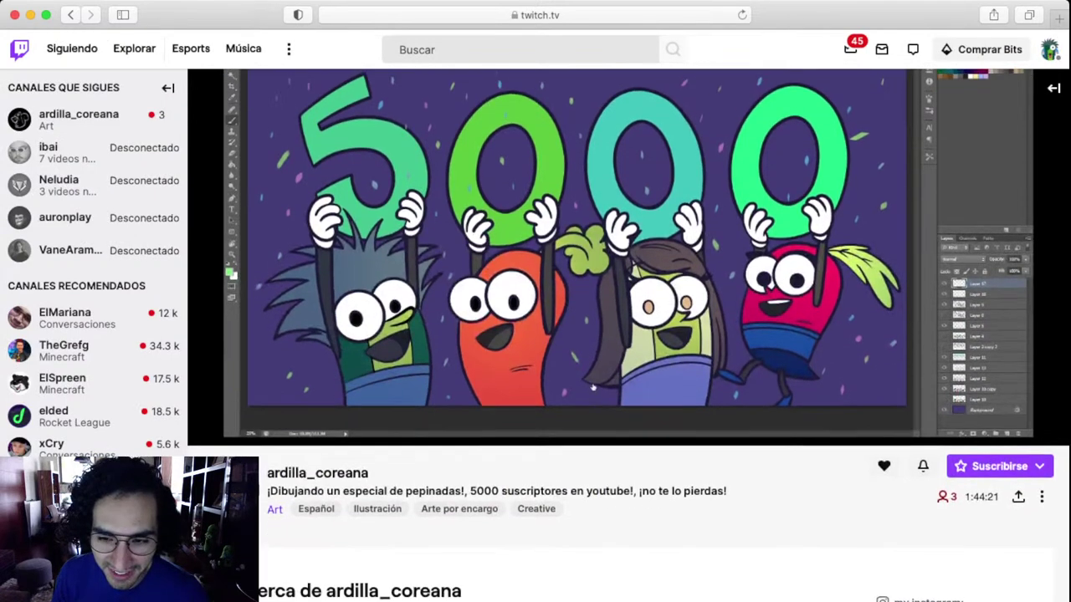
{"action": "scroll", "coordinate": [627, 335], "scroll_direction": "up", "scroll_amount": 4}
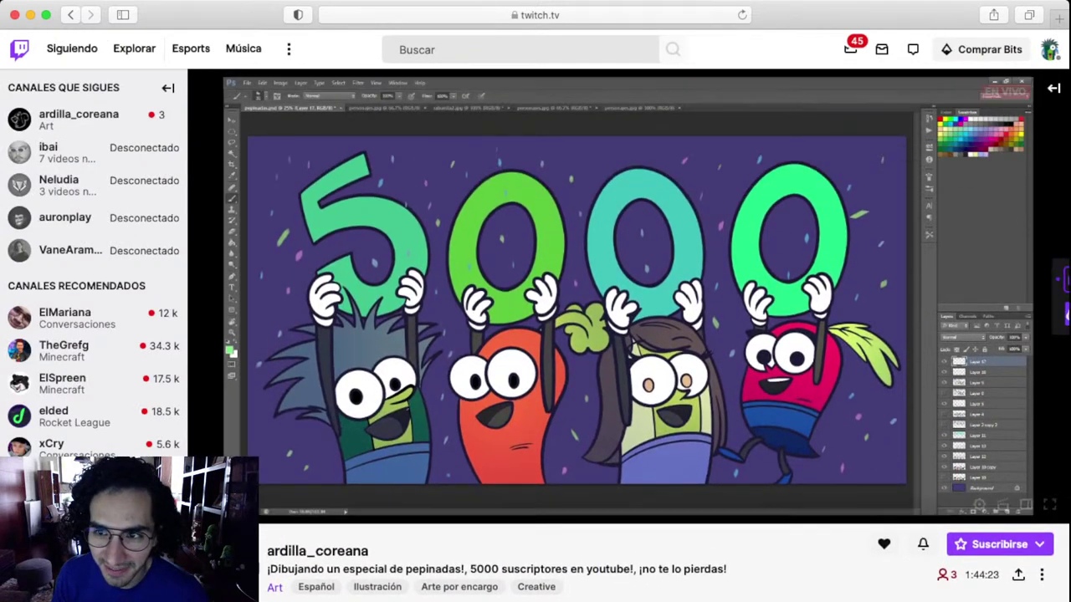
{"action": "left_click", "coordinate": [1054, 88]}
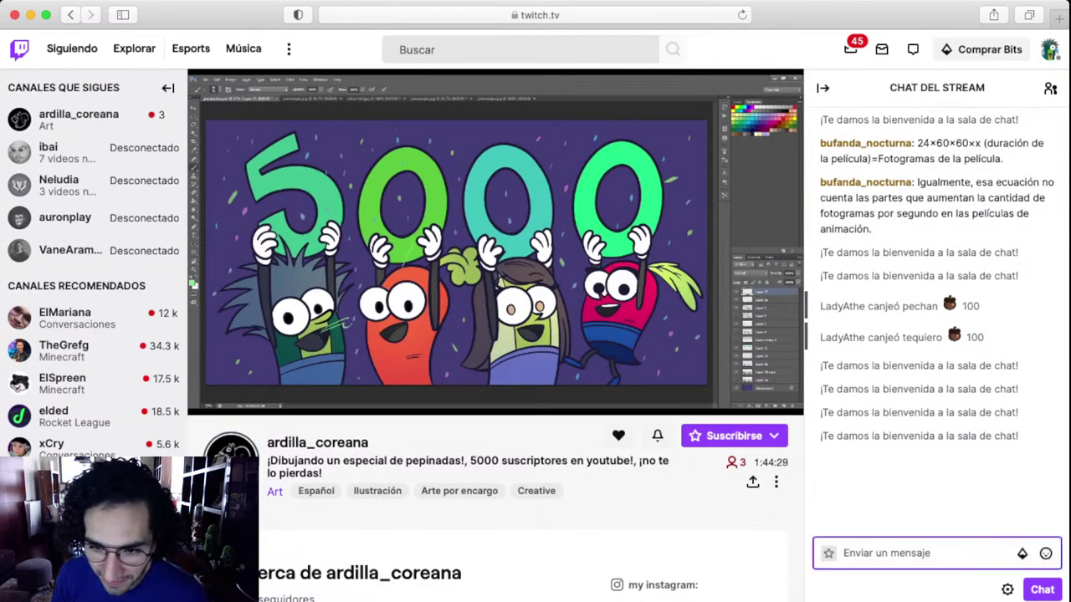
{"action": "left_click", "coordinate": [829, 553]}
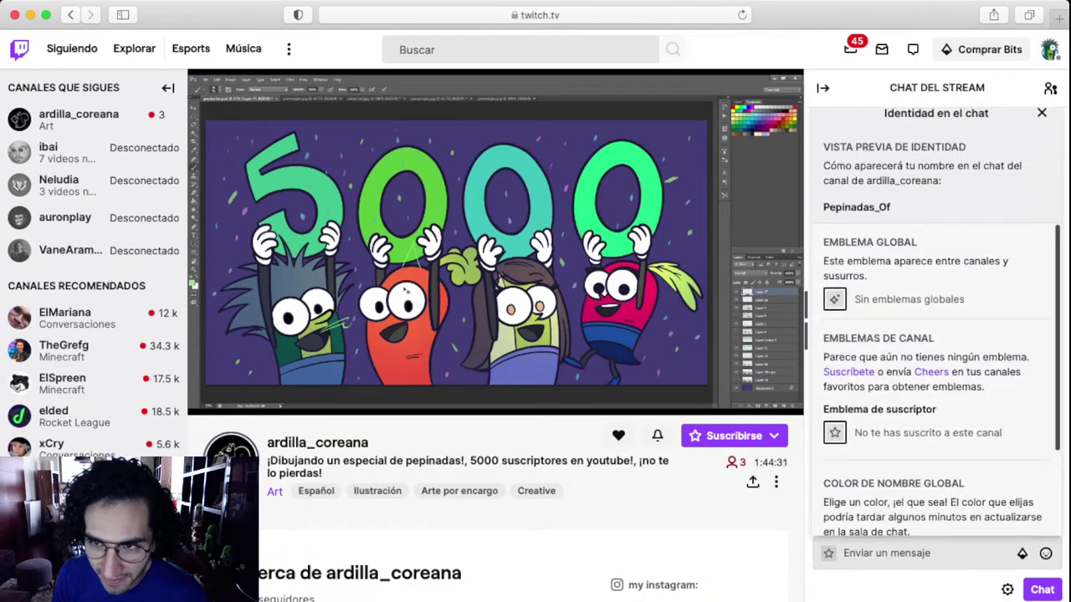
{"action": "left_click", "coordinate": [1042, 113]}
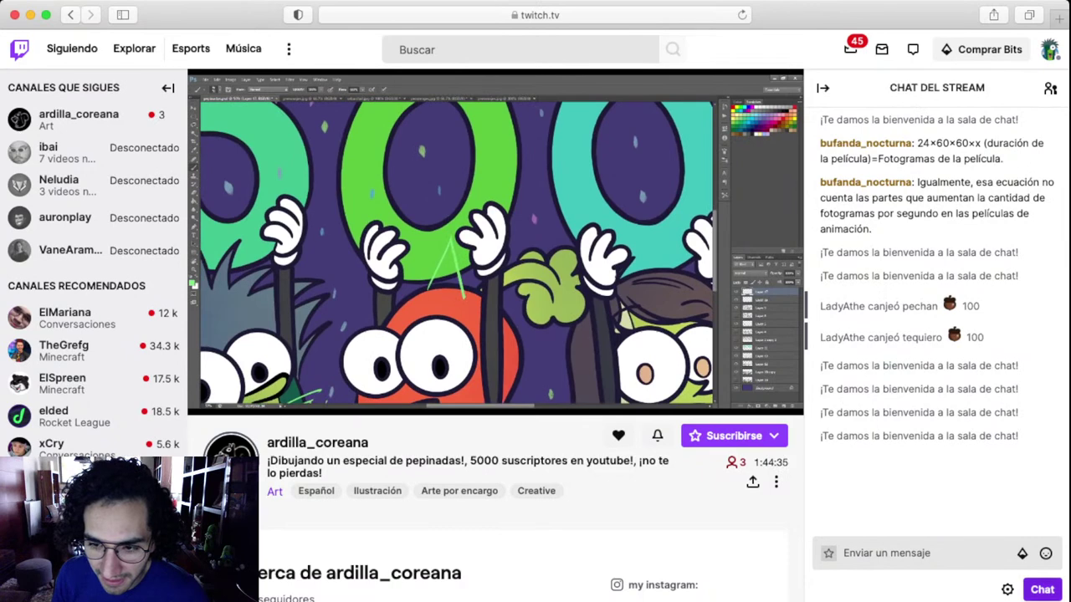
{"action": "left_click", "coordinate": [1007, 589]}
{"action": "left_click", "coordinate": [1007, 590]}
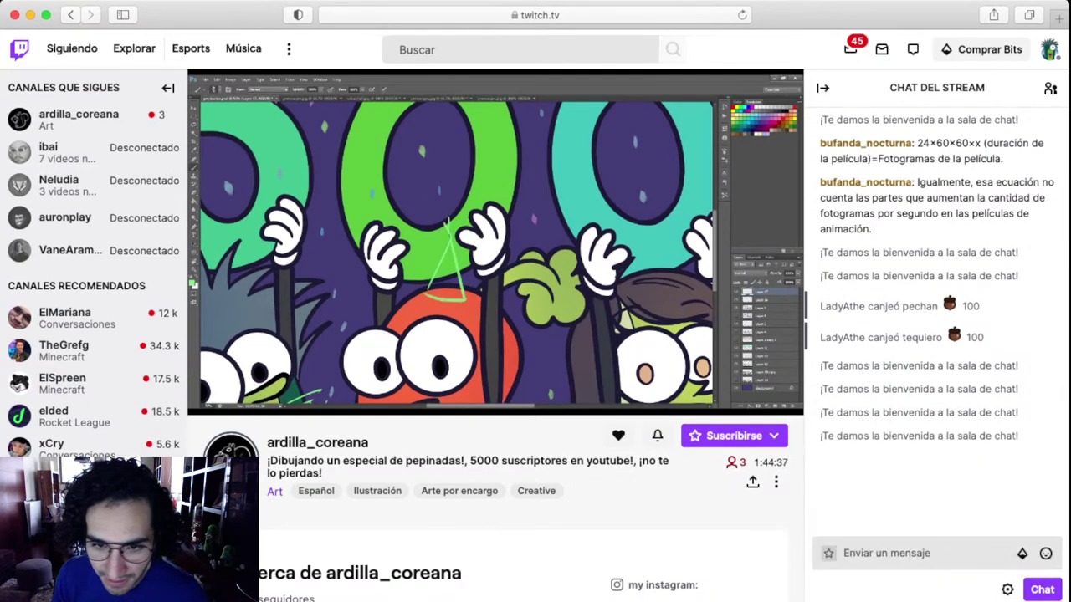
{"action": "left_click", "coordinate": [823, 88]}
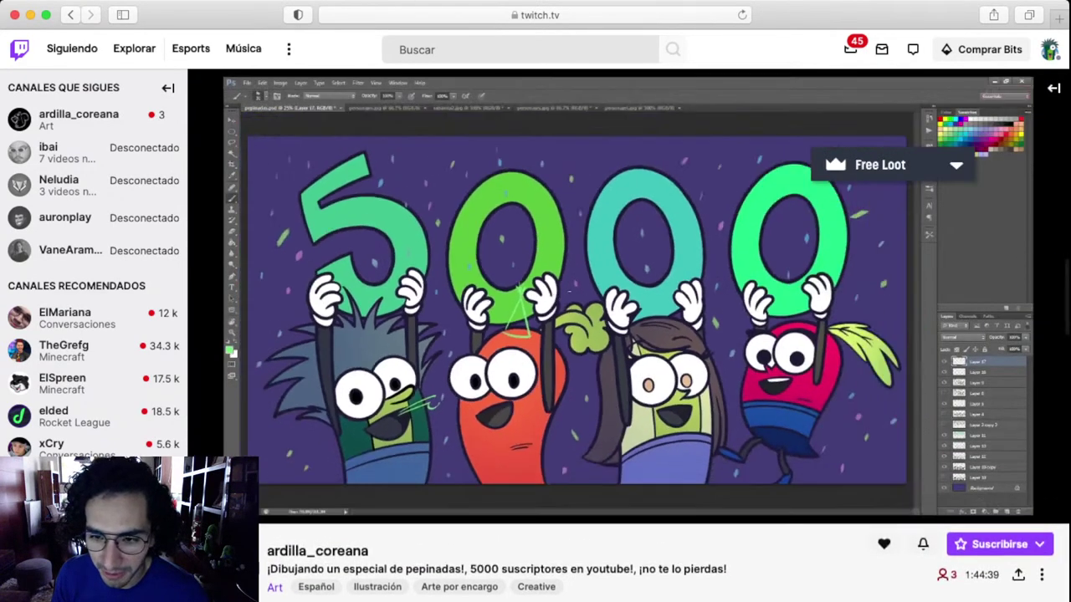
Return the stream to theatre mode and compare the drawing with and without the green hat sketches on Layer 17
{"action": "left_click", "coordinate": [1023, 503]}
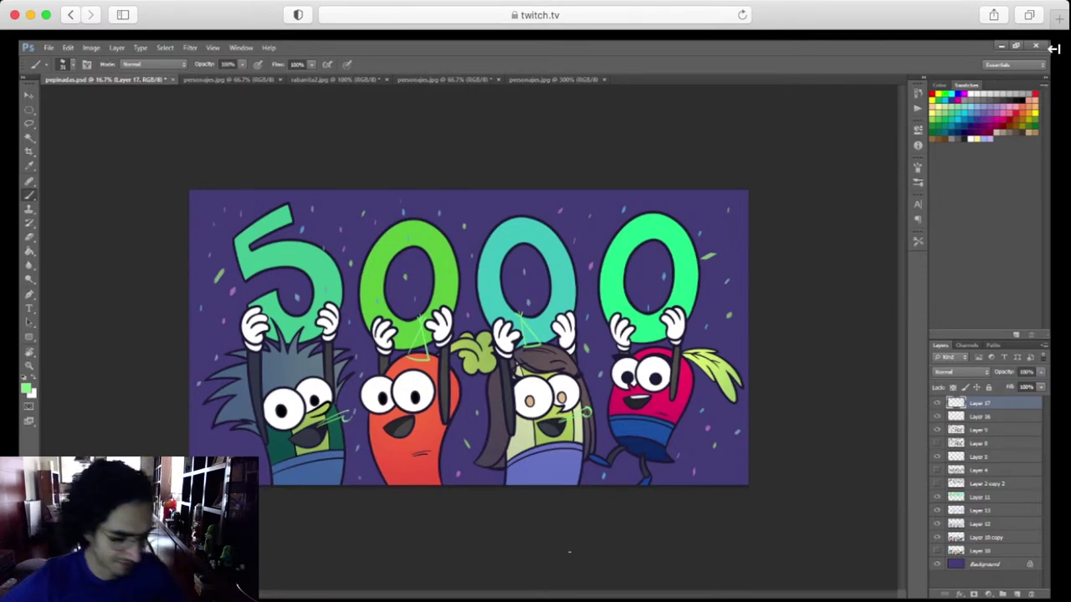
{"action": "key", "text": "ctrl+plus"}
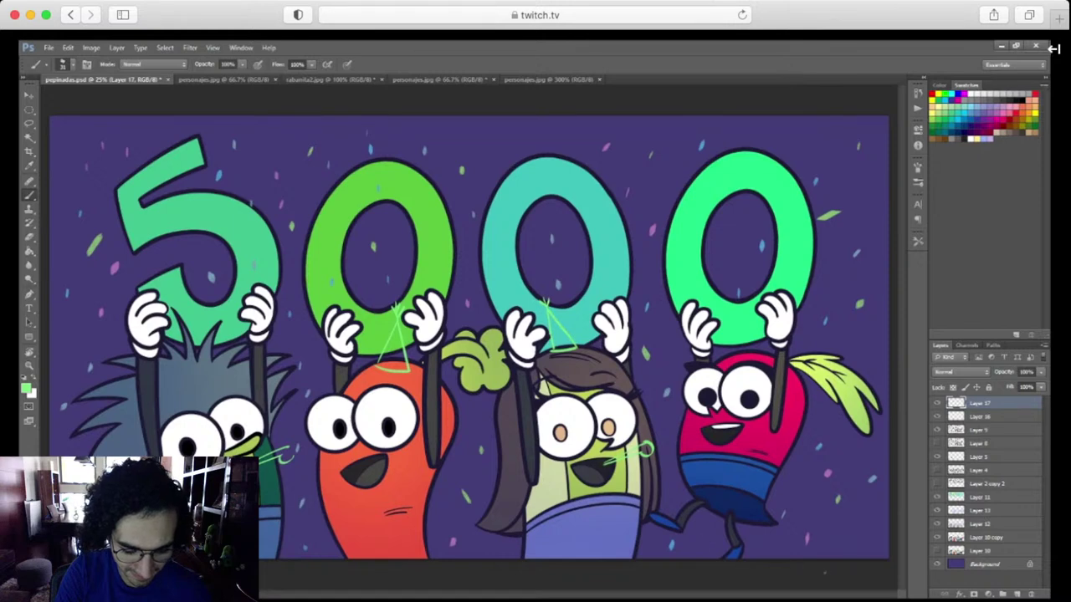
{"action": "left_click", "coordinate": [938, 404]}
{"action": "left_click", "coordinate": [938, 404]}
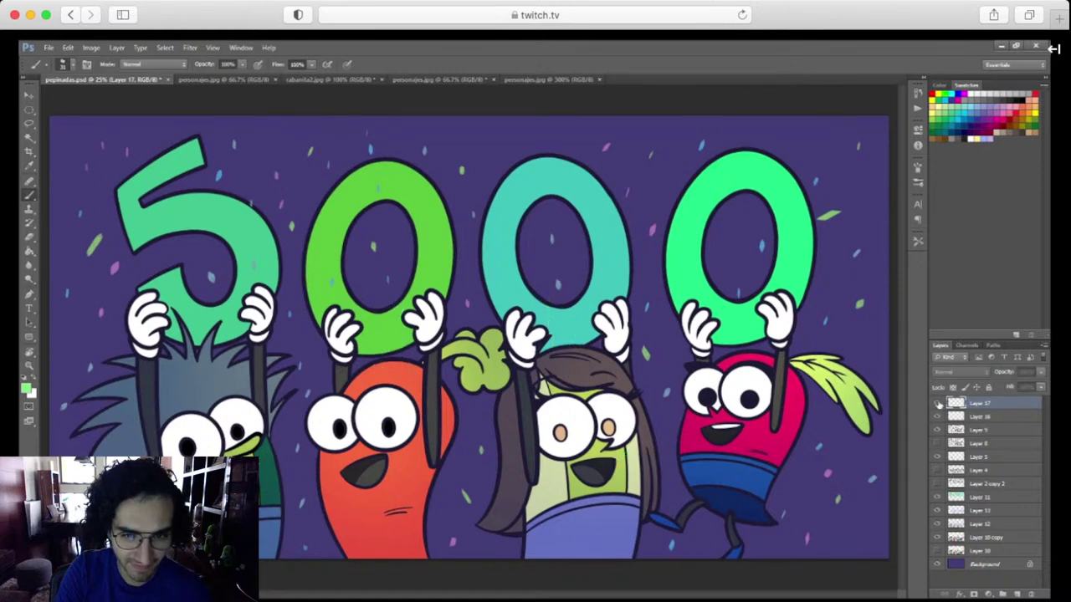
{"action": "key", "text": "ctrl+minus"}
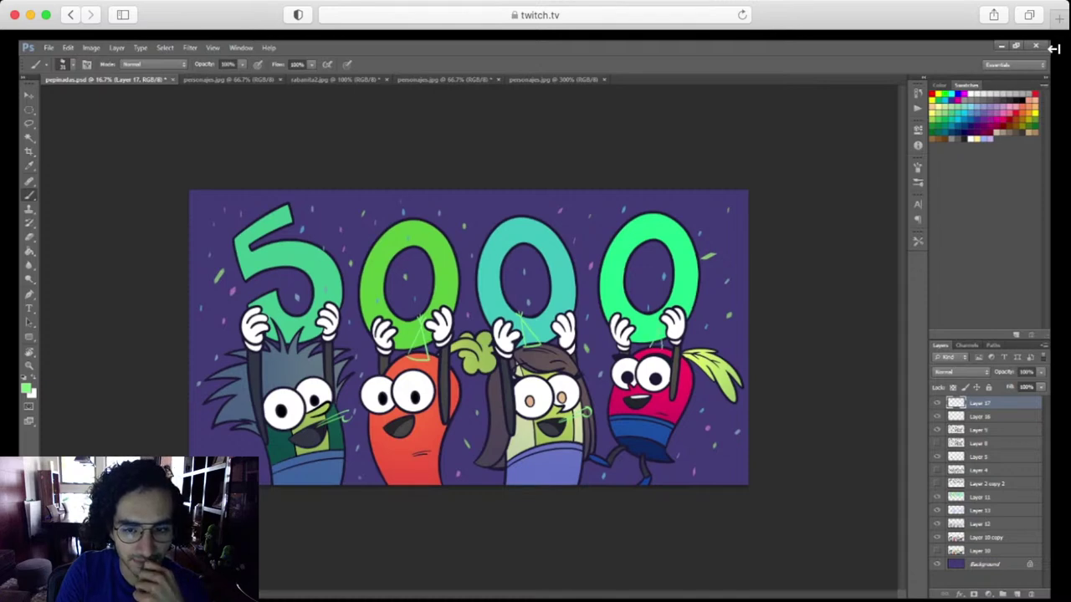
{"action": "key", "text": "ctrl+plus"}
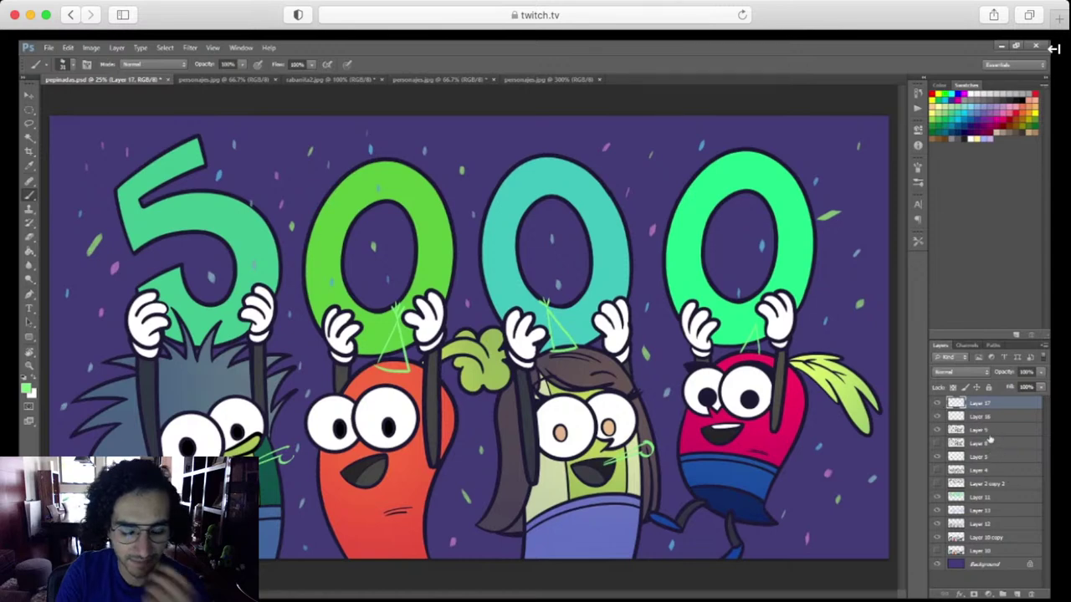
Delete the green hat and blower sketch on Layer 17 and add two new empty layers above the artwork
{"action": "left_click", "coordinate": [1030, 594]}
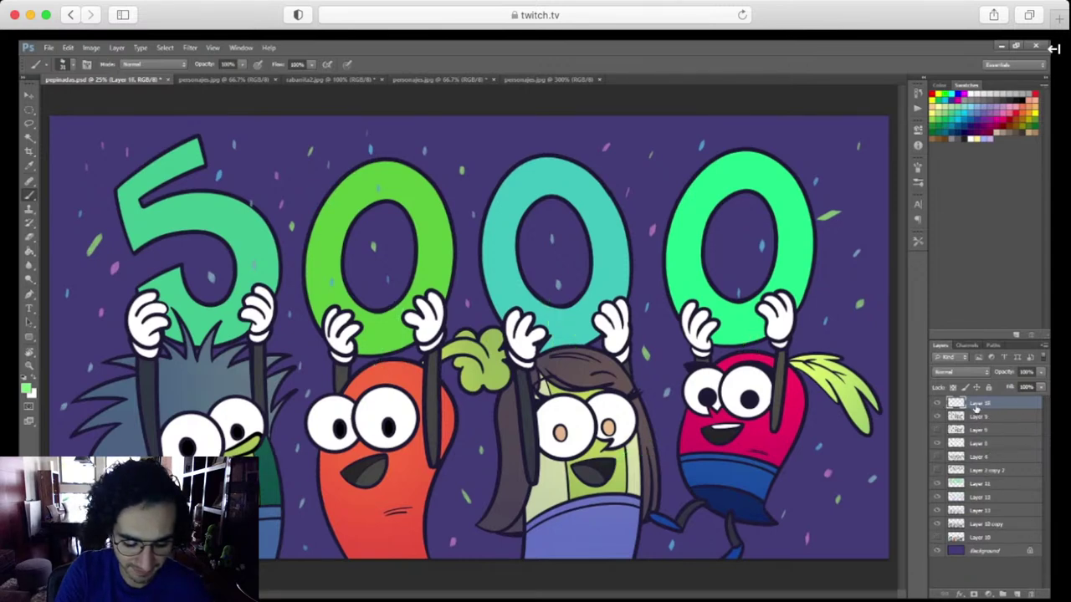
{"action": "left_click", "coordinate": [1016, 593]}
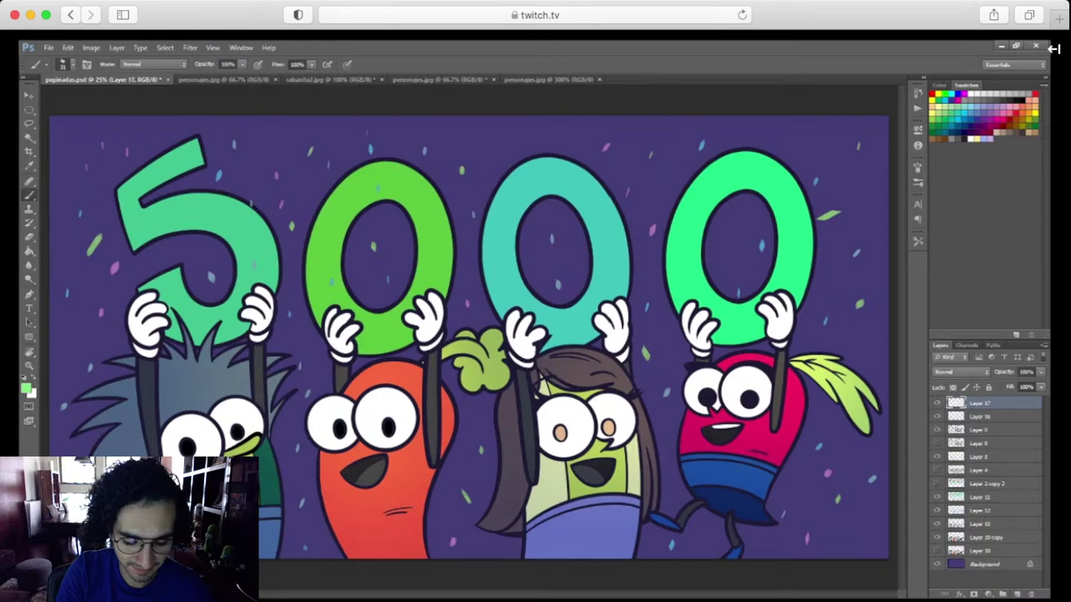
{"action": "key", "text": "ctrl+plus"}
{"action": "key", "text": "ctrl+plus"}
{"action": "key", "text": "ctrl+plus"}
{"action": "left_click_drag", "start_coordinate": [749, 519], "coordinate": [683, 524]}
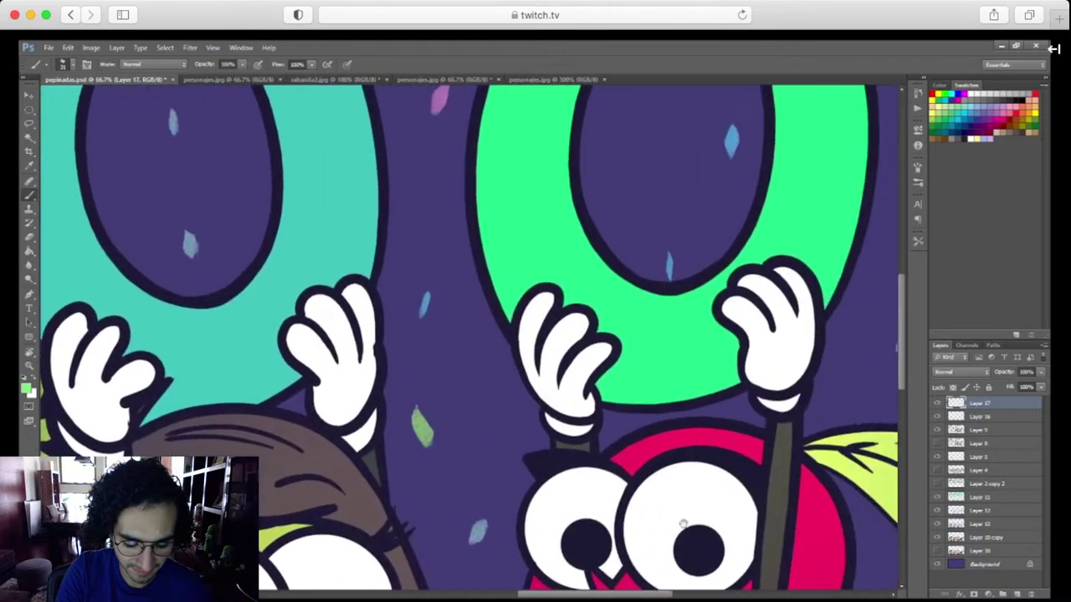
{"action": "scroll", "coordinate": [683, 523], "scroll_direction": "right", "scroll_amount": 3}
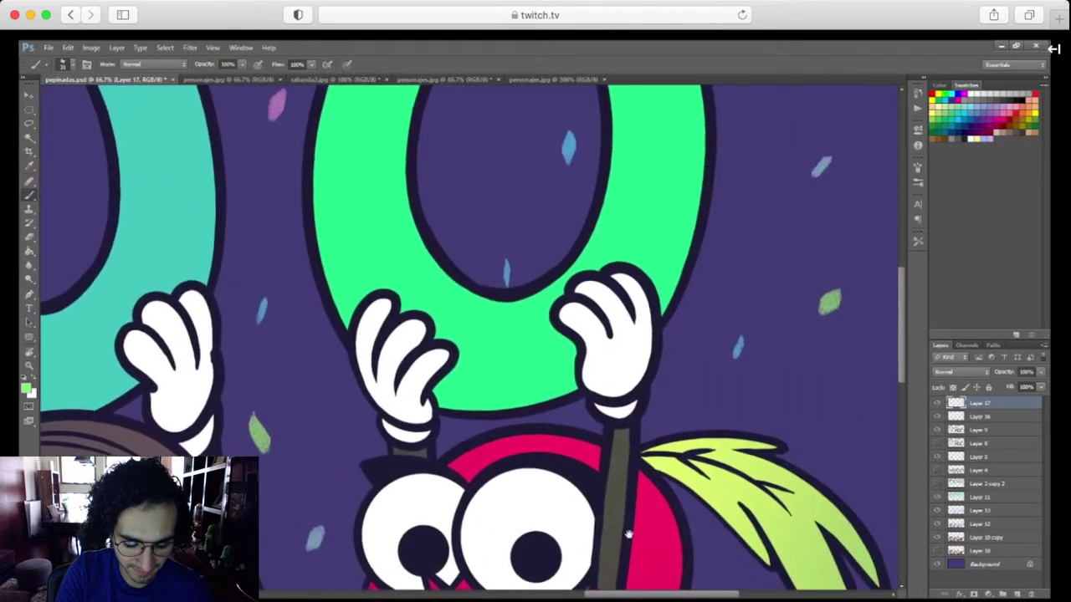
{"action": "left_click", "coordinate": [1016, 592]}
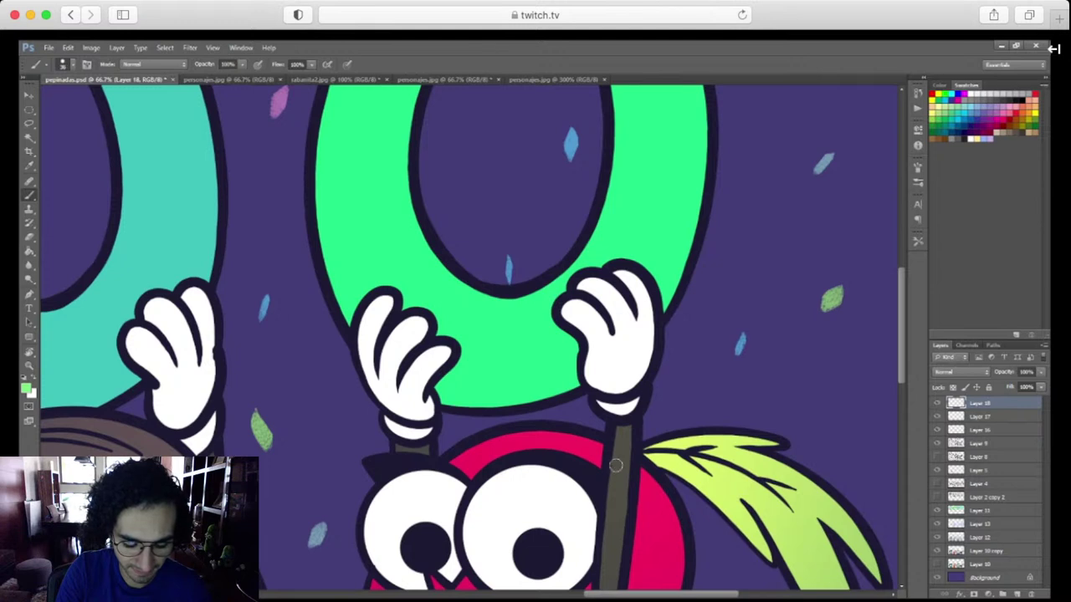
Sample the dark purple outline colour and brush the outline of a pointed party hat above the red character's head on Layer 18
{"action": "left_click_drag", "start_coordinate": [478, 442], "coordinate": [478, 304]}
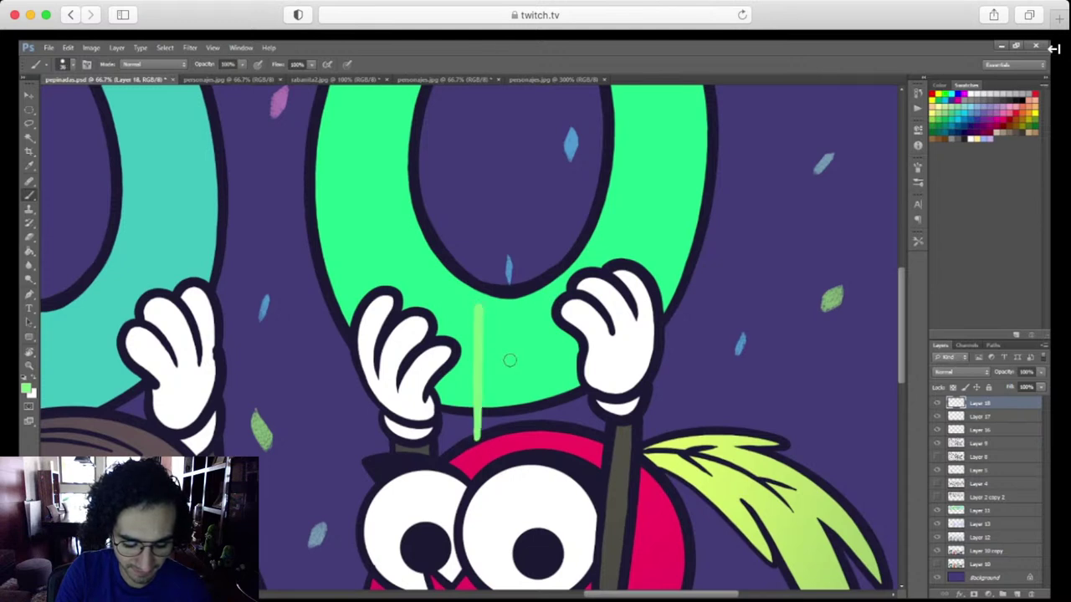
{"action": "key", "text": "ctrl+z"}
{"action": "key", "text": "i"}
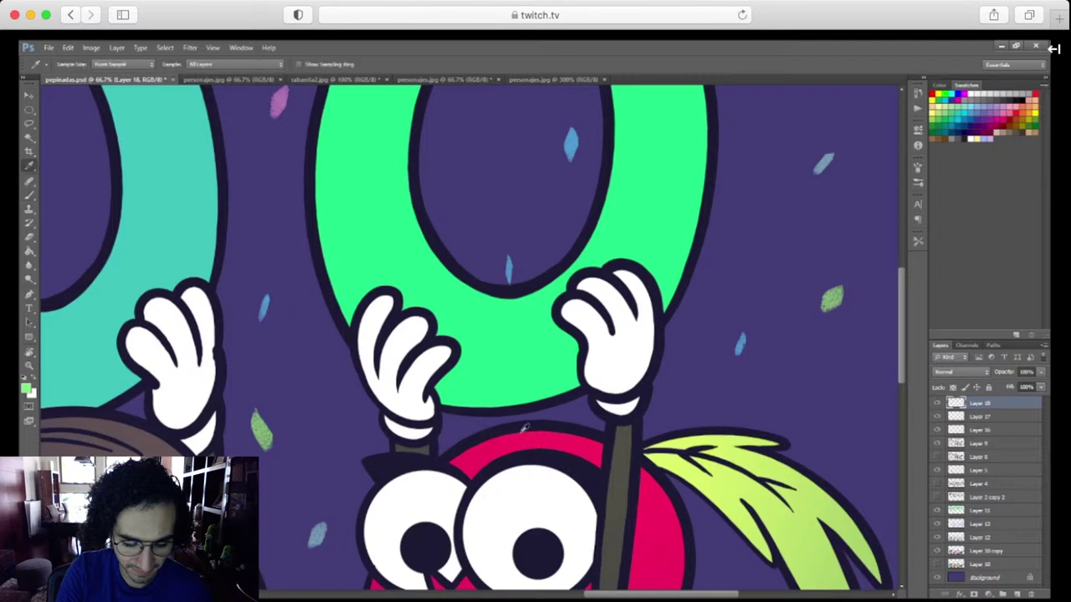
{"action": "left_click", "coordinate": [517, 424]}
{"action": "key", "text": "b"}
{"action": "left_click_drag", "start_coordinate": [475, 443], "coordinate": [462, 296]}
{"action": "key", "text": "ctrl+z"}
{"action": "mouse_move", "coordinate": [475, 443]}
{"action": "left_mouse_down"}
{"action": "mouse_move", "coordinate": [454, 295]}
{"action": "mouse_move", "coordinate": [548, 418]}
{"action": "left_mouse_up"}
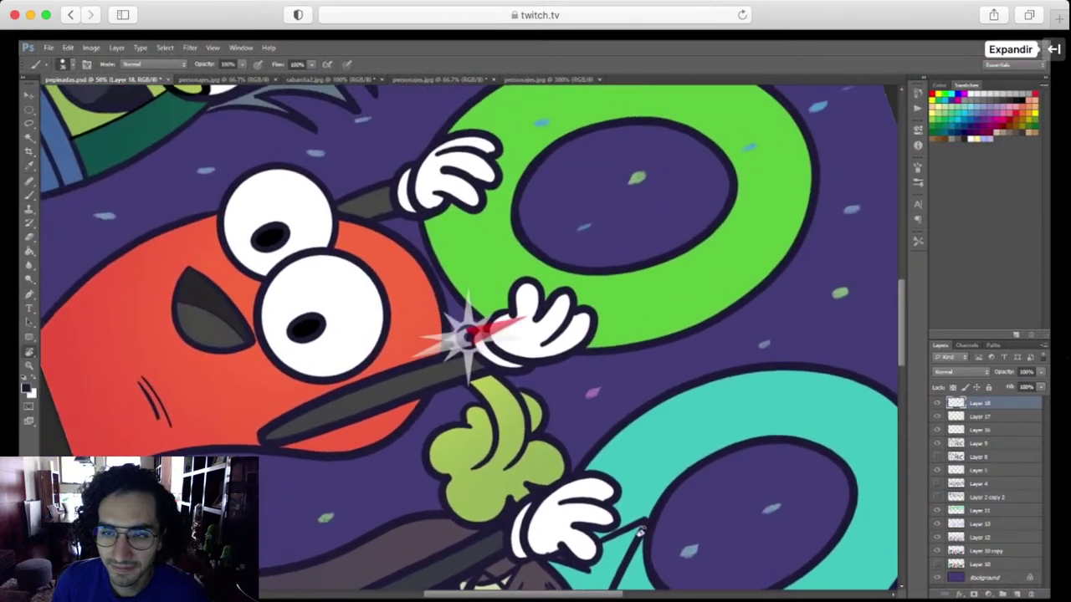
Check the stream chat for new messages and collapse it again
{"action": "left_click", "coordinate": [1055, 49]}
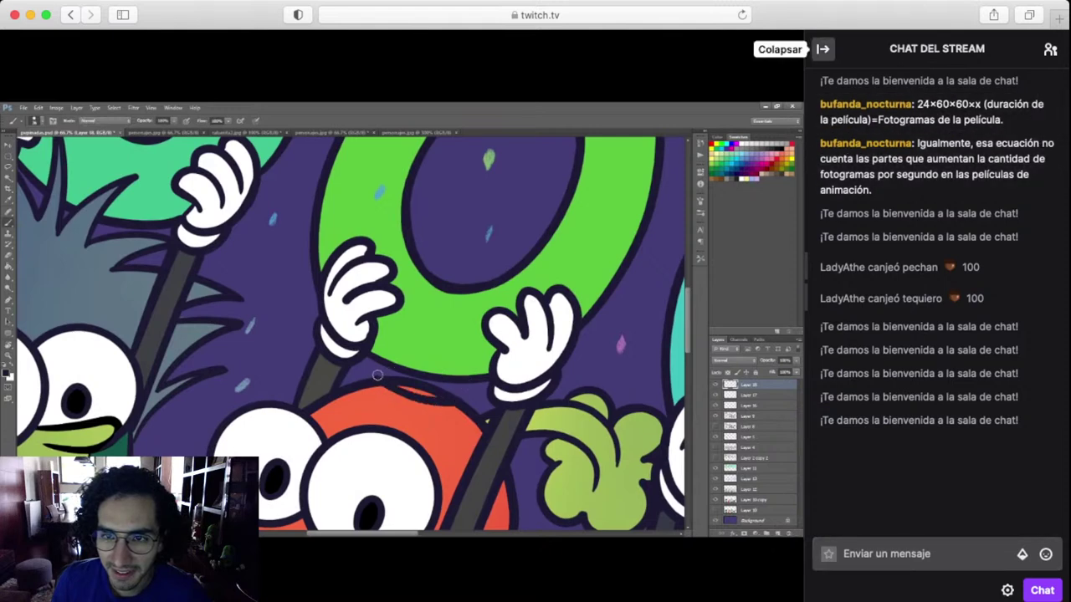
{"action": "left_click", "coordinate": [822, 49]}
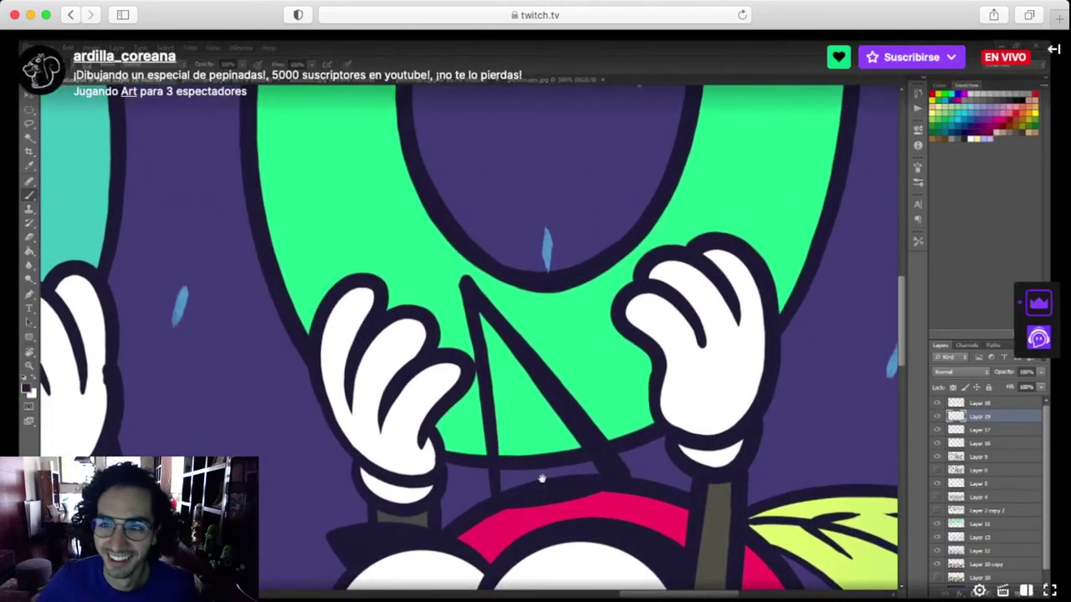
{"action": "left_click", "coordinate": [1054, 49]}
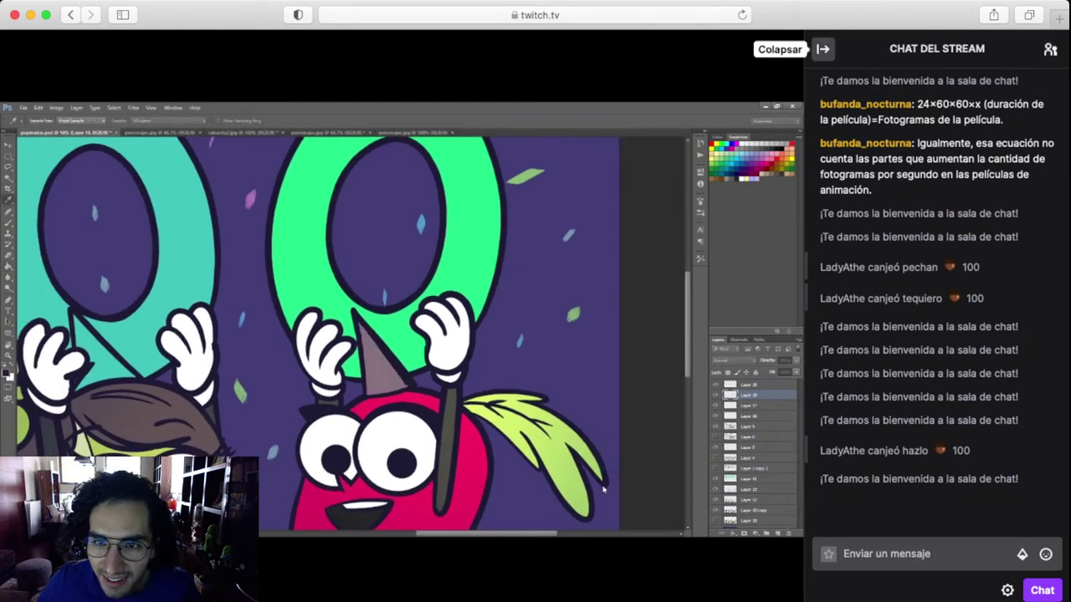
{"action": "left_click", "coordinate": [823, 48]}
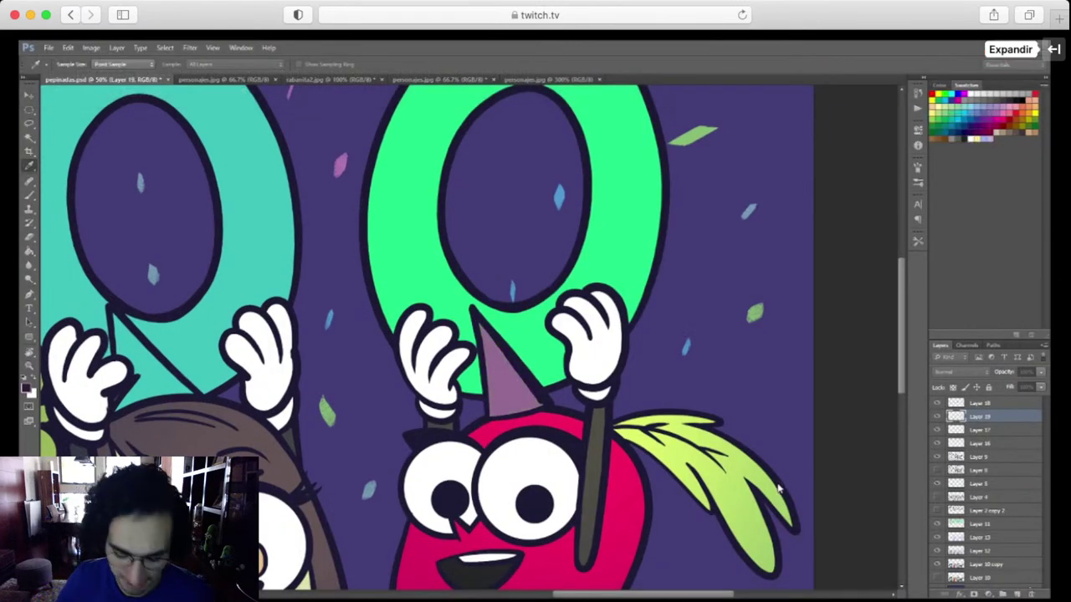
{"action": "left_click", "coordinate": [1053, 48]}
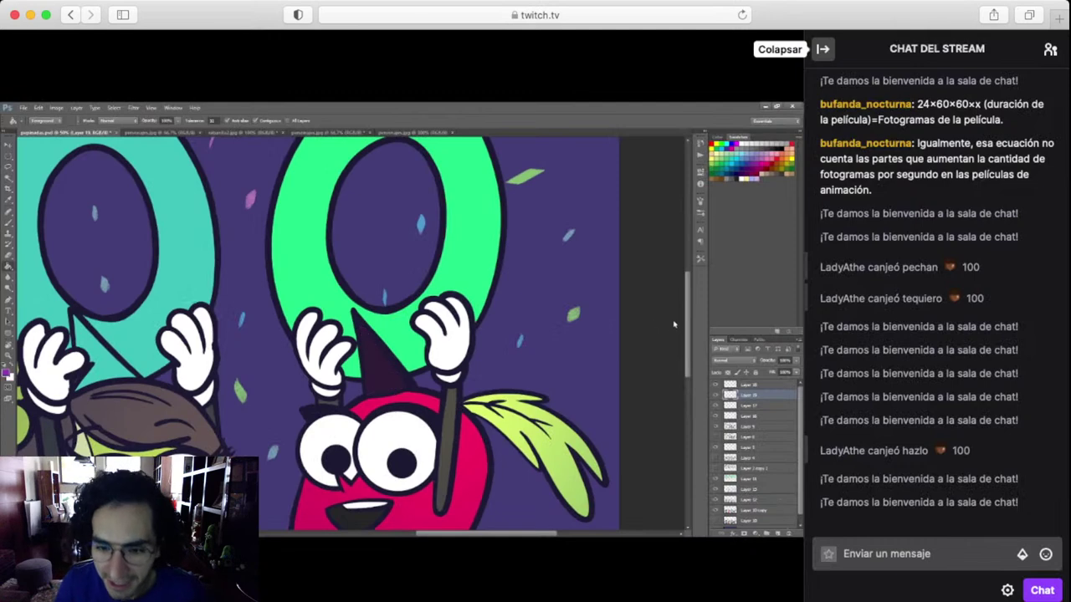
{"action": "left_click", "coordinate": [823, 48]}
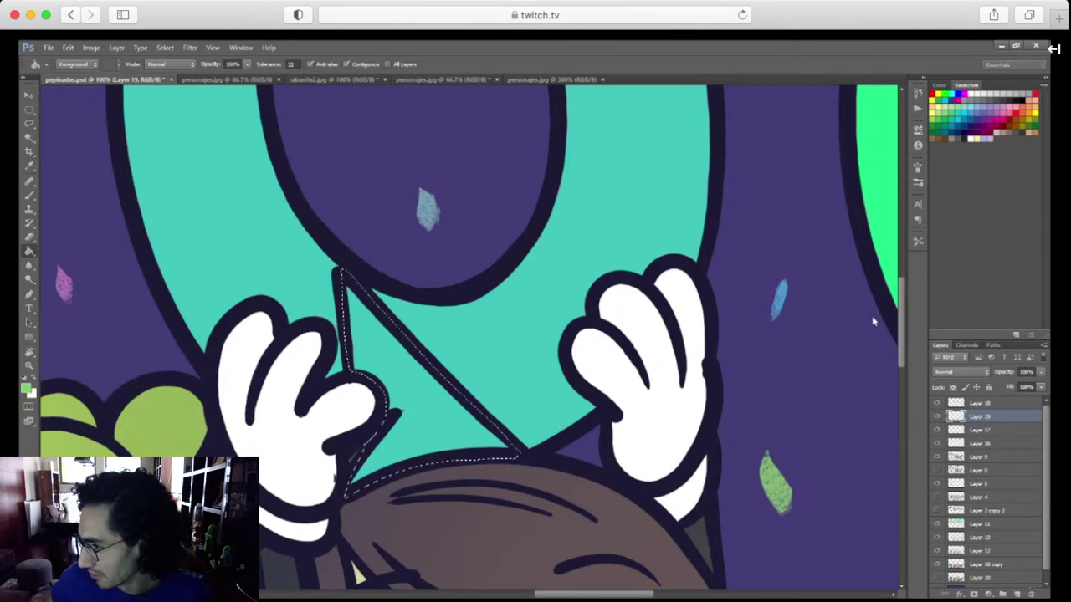
Fill the selected party hat of the brown-haired character with light green on Layer 19 and clear the selection
{"action": "left_click", "coordinate": [436, 396]}
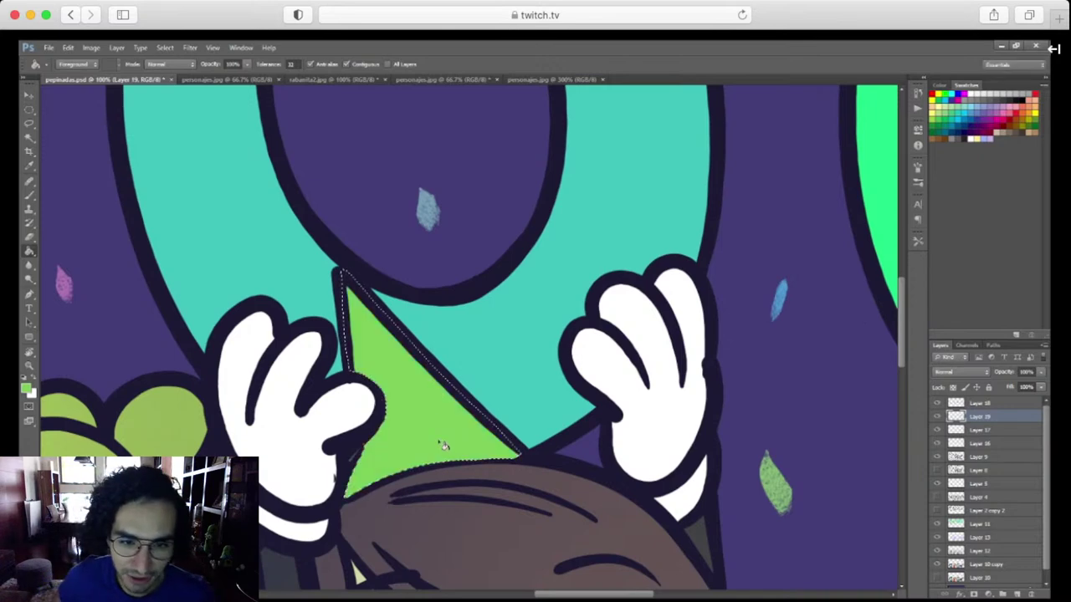
{"action": "key", "text": "ctrl+d"}
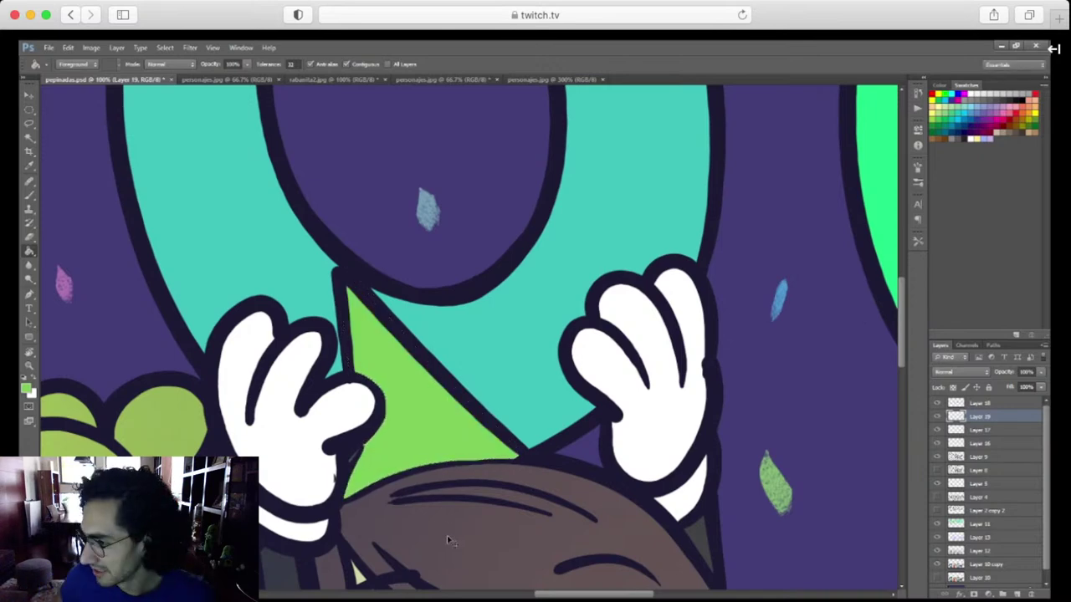
{"action": "key", "text": "ctrl+minus"}
{"action": "key", "text": "ctrl+minus"}
{"action": "key", "text": "ctrl+minus"}
{"action": "key", "text": "ctrl+minus"}
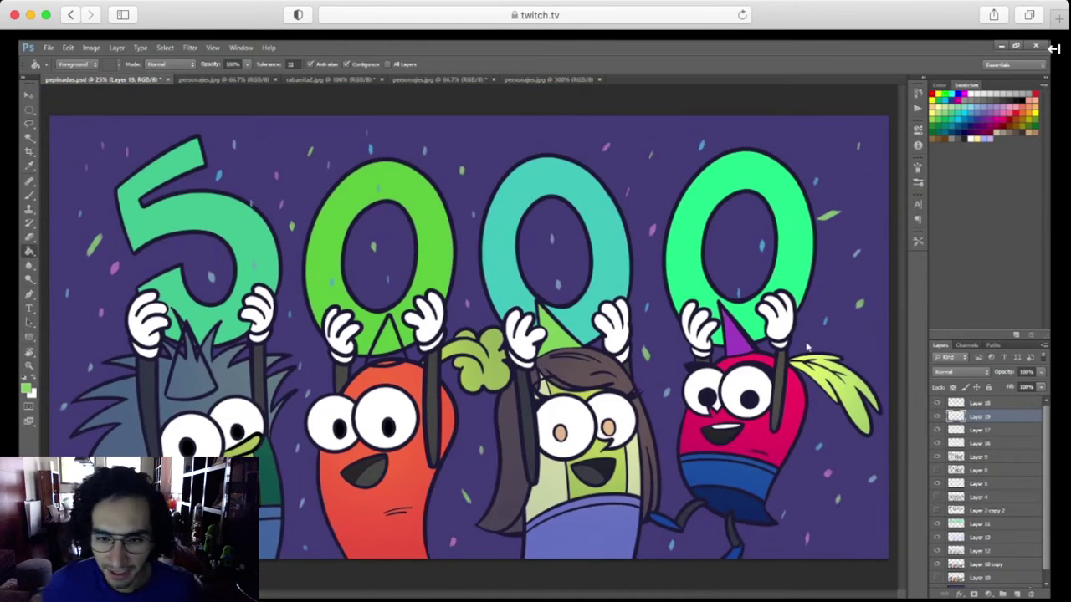
Choose magenta, lasso the orange character's party hat along its outline, fill it on Layer 19 and clear the selection
{"action": "left_click", "coordinate": [846, 358], "text": "alt"}
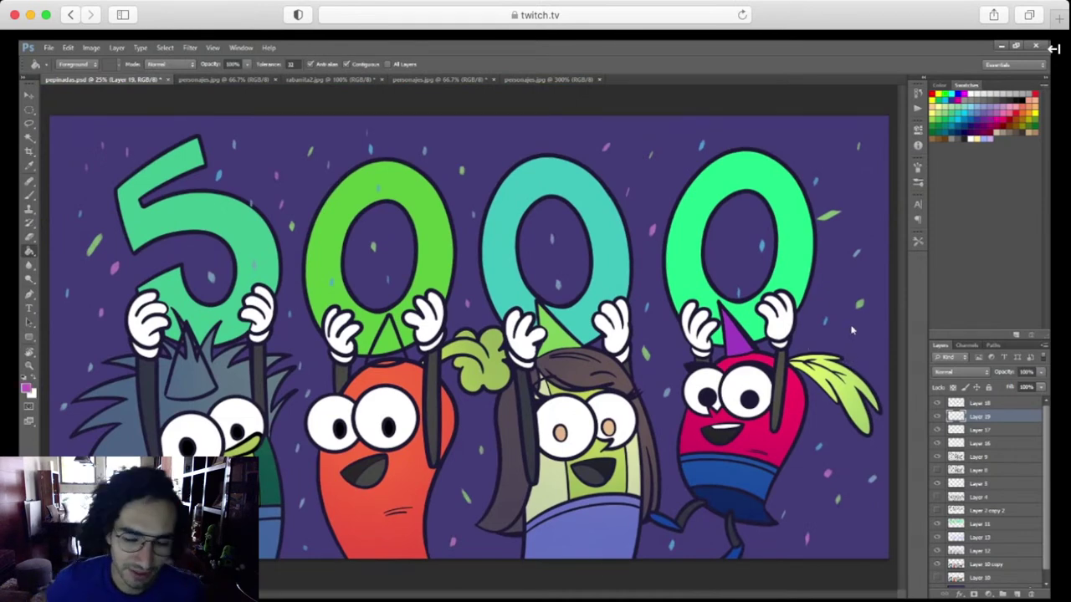
{"action": "key", "text": "ctrl+plus"}
{"action": "key", "text": "ctrl+plus"}
{"action": "key", "text": "ctrl+plus"}
{"action": "key", "text": "ctrl+plus"}
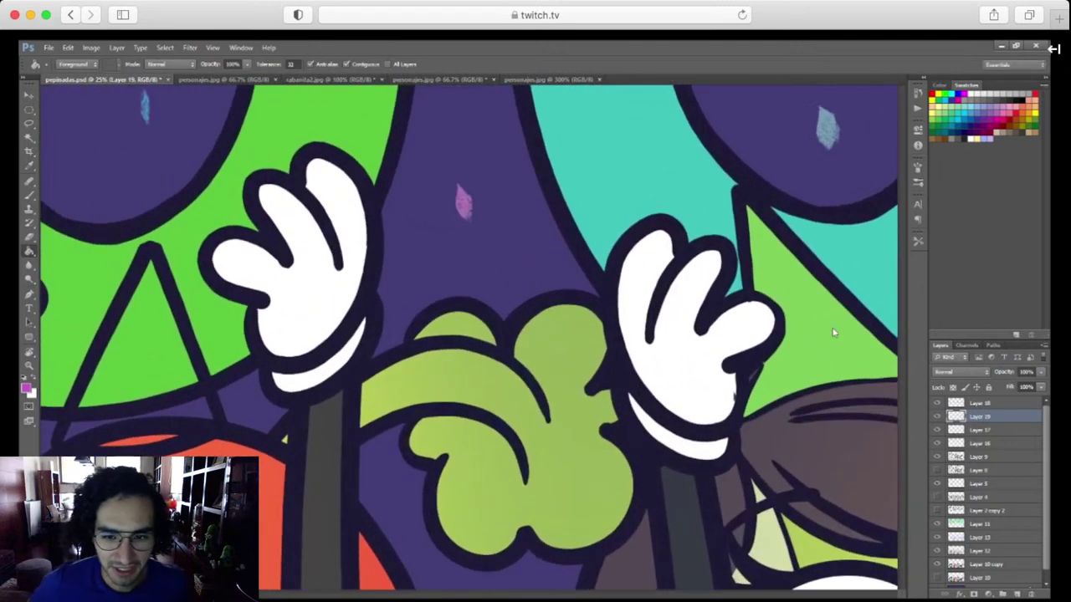
{"action": "left_click_drag", "start_coordinate": [394, 447], "coordinate": [645, 466]}
{"action": "key", "text": "l"}
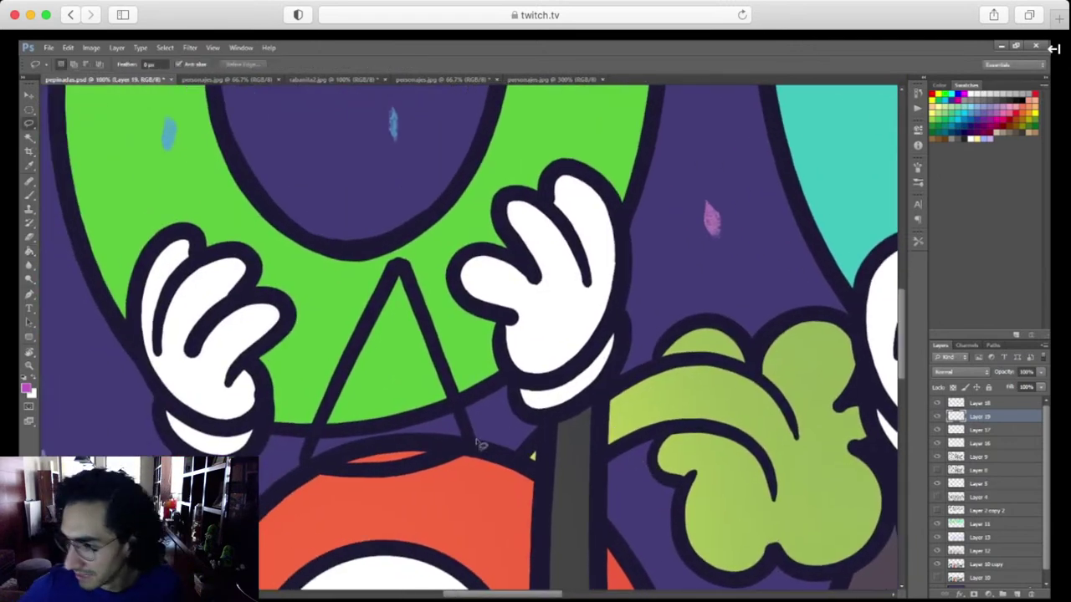
{"action": "mouse_move", "coordinate": [481, 445]}
{"action": "left_mouse_down"}
{"action": "mouse_move", "coordinate": [401, 266]}
{"action": "mouse_move", "coordinate": [311, 460]}
{"action": "mouse_move", "coordinate": [333, 470]}
{"action": "mouse_move", "coordinate": [452, 462]}
{"action": "mouse_move", "coordinate": [473, 450]}
{"action": "mouse_move", "coordinate": [464, 437]}
{"action": "left_mouse_up"}
{"action": "key", "text": "g"}
{"action": "left_click", "coordinate": [429, 437]}
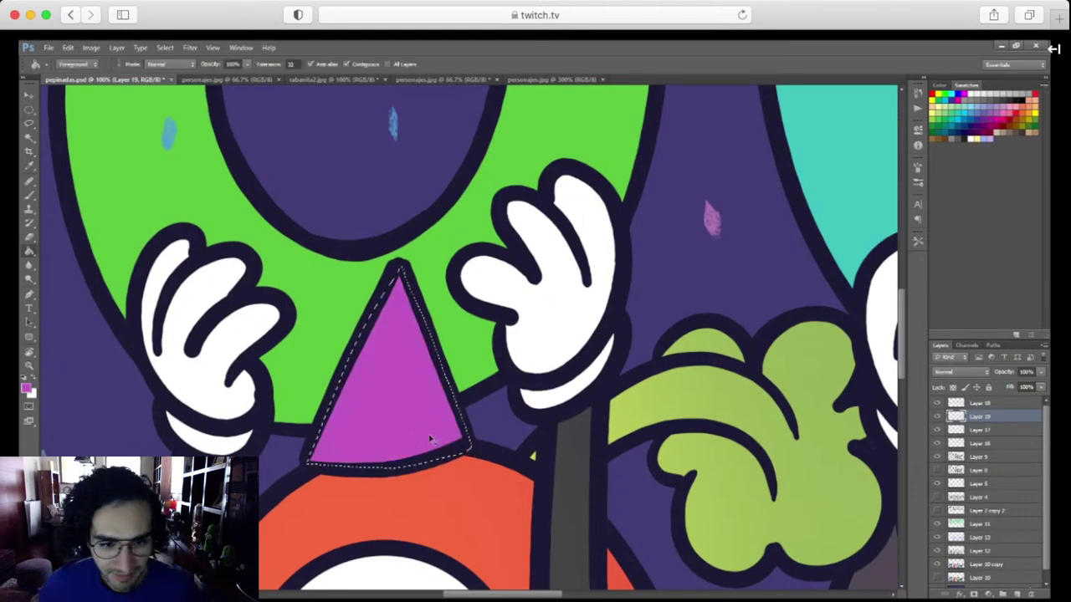
{"action": "key", "text": "ctrl+d"}
Choose olive yellow, lasso the blue-haired character's party hat along its outline, fill it on Layer 19 and clear the selection
{"action": "left_click_drag", "start_coordinate": [418, 476], "coordinate": [761, 457]}
{"action": "left_click_drag", "start_coordinate": [619, 466], "coordinate": [660, 487]}
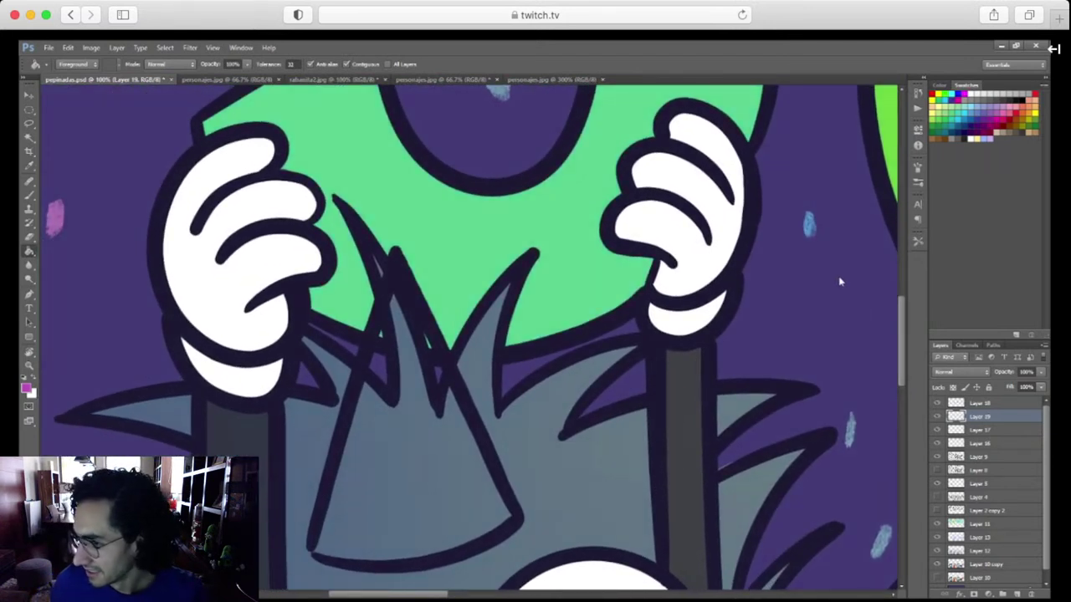
{"action": "key", "text": "x"}
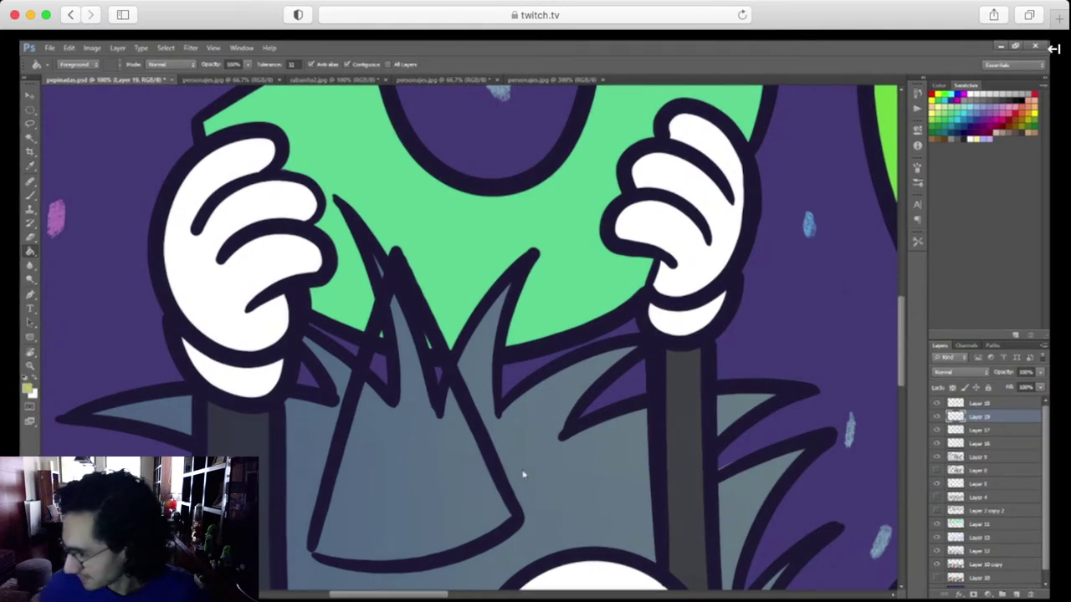
{"action": "left_click", "coordinate": [515, 516]}
{"action": "key", "text": "super+z"}
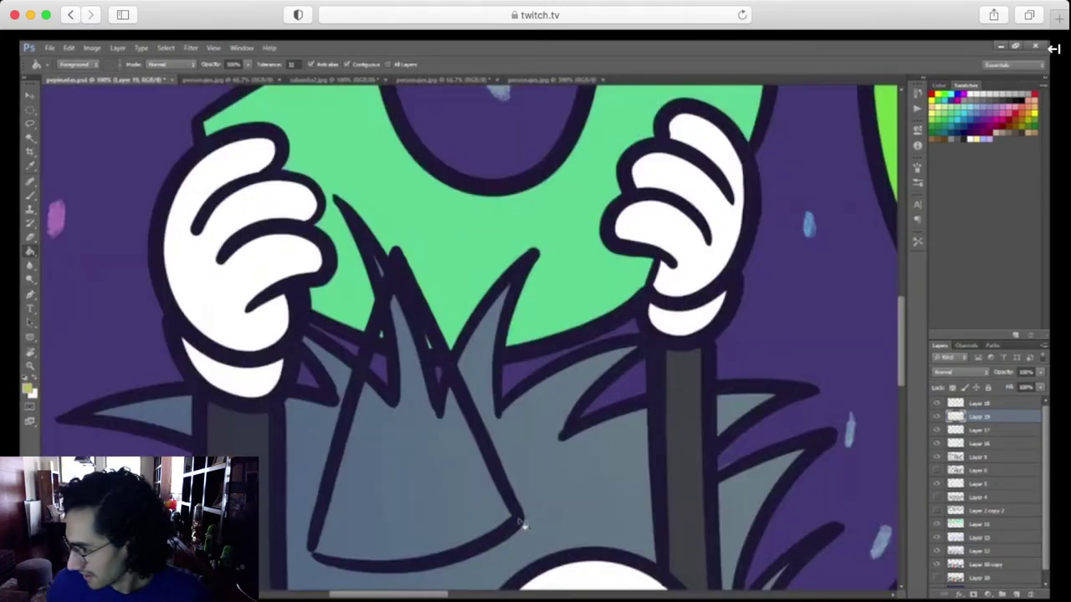
{"action": "key", "text": "l"}
{"action": "left_click_drag", "start_coordinate": [520, 515], "coordinate": [489, 443]}
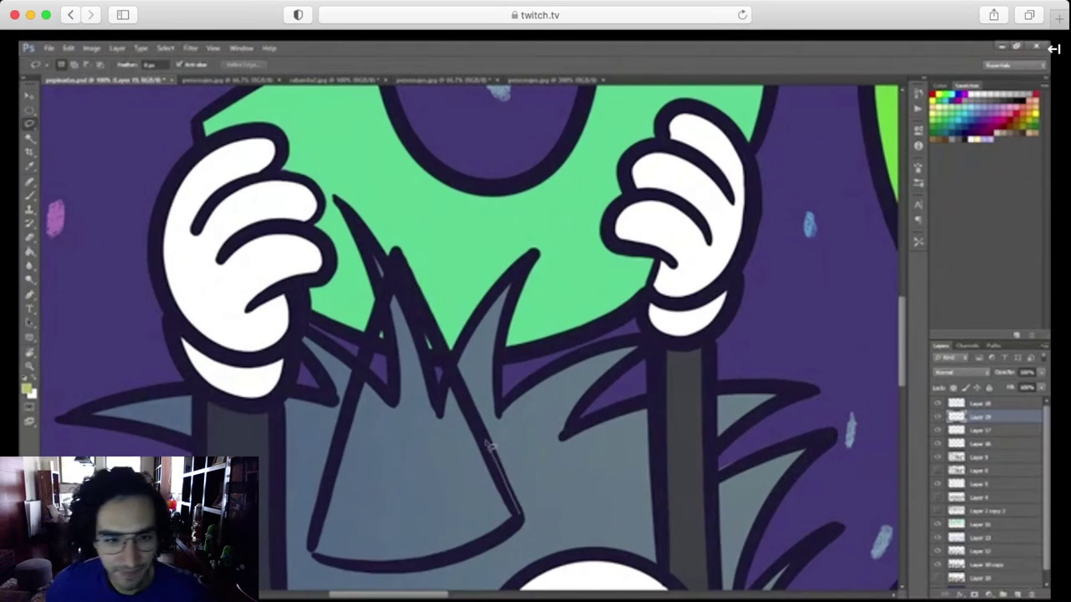
{"action": "left_click", "coordinate": [396, 256]}
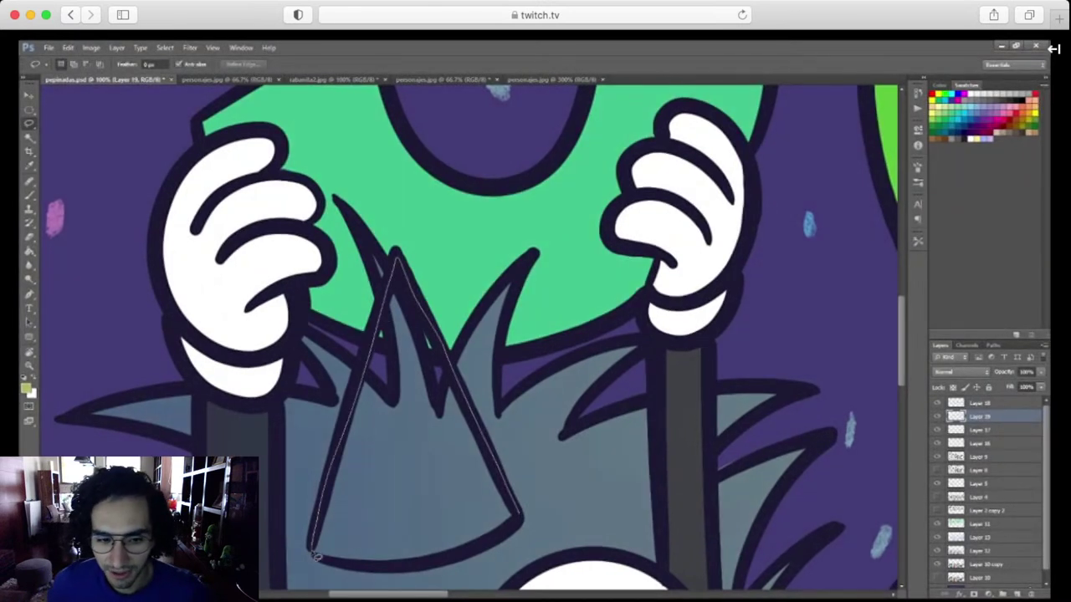
{"action": "left_click", "coordinate": [310, 552]}
{"action": "left_click", "coordinate": [519, 516]}
{"action": "key", "text": "g"}
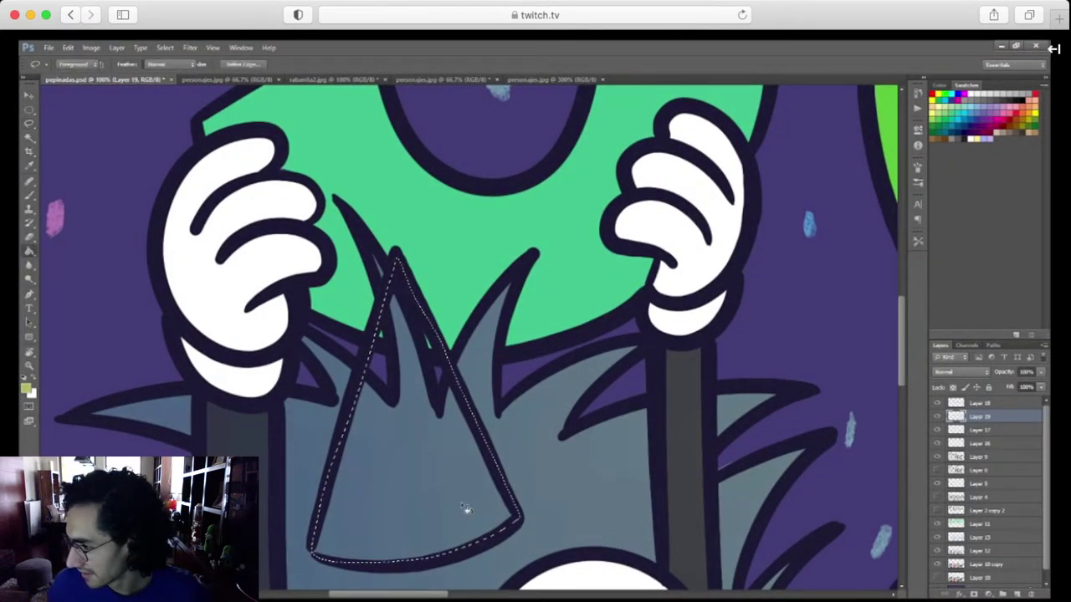
{"action": "left_click", "coordinate": [467, 519]}
{"action": "key", "text": "ctrl+d"}
{"action": "key", "text": "ctrl+minus"}
{"action": "key", "text": "ctrl+minus"}
{"action": "key", "text": "ctrl+minus"}
{"action": "key", "text": "ctrl+minus"}
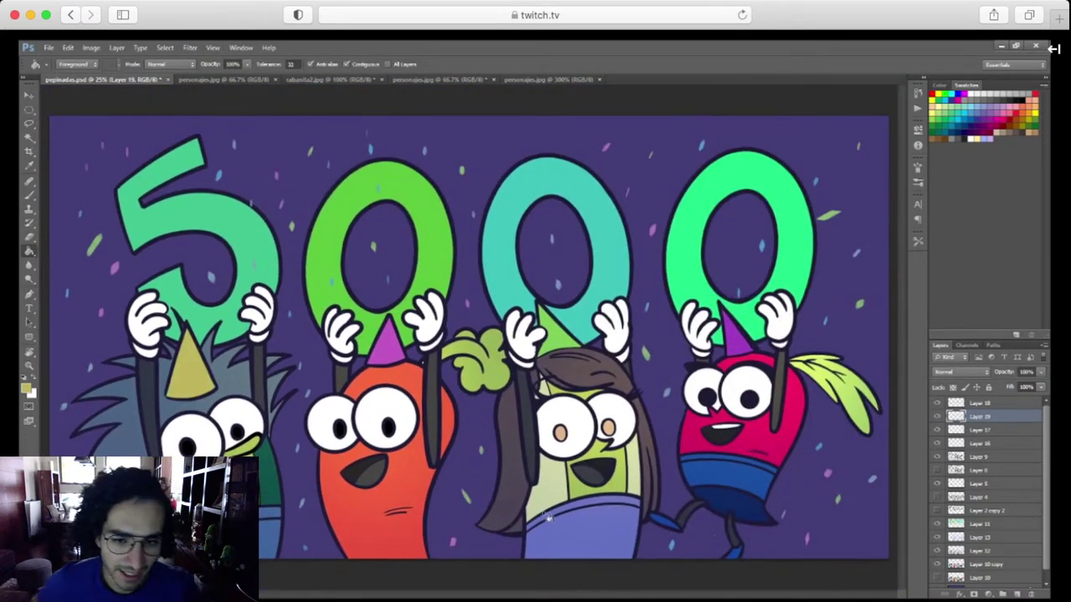
Lasso around the blue-haired character's party hat, shift its colour to a brighter yellow with Hue/Saturation and clear the selection
{"action": "key", "text": "l"}
{"action": "mouse_move", "coordinate": [219, 358]}
{"action": "left_mouse_down"}
{"action": "mouse_move", "coordinate": [156, 308]}
{"action": "mouse_move", "coordinate": [166, 428]}
{"action": "mouse_move", "coordinate": [237, 433]}
{"action": "left_mouse_up"}
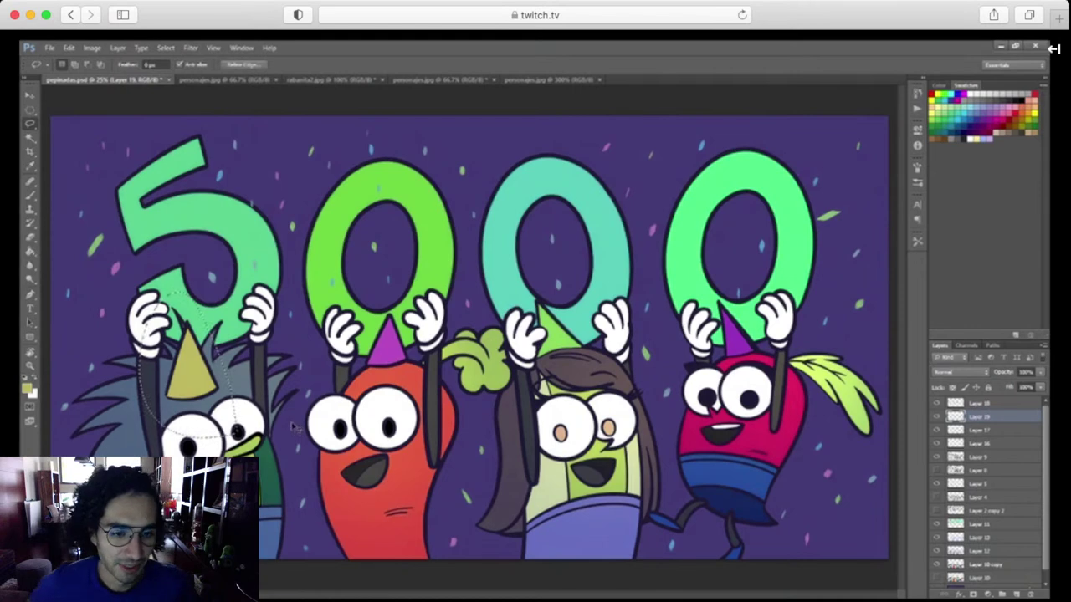
{"action": "key", "text": "i"}
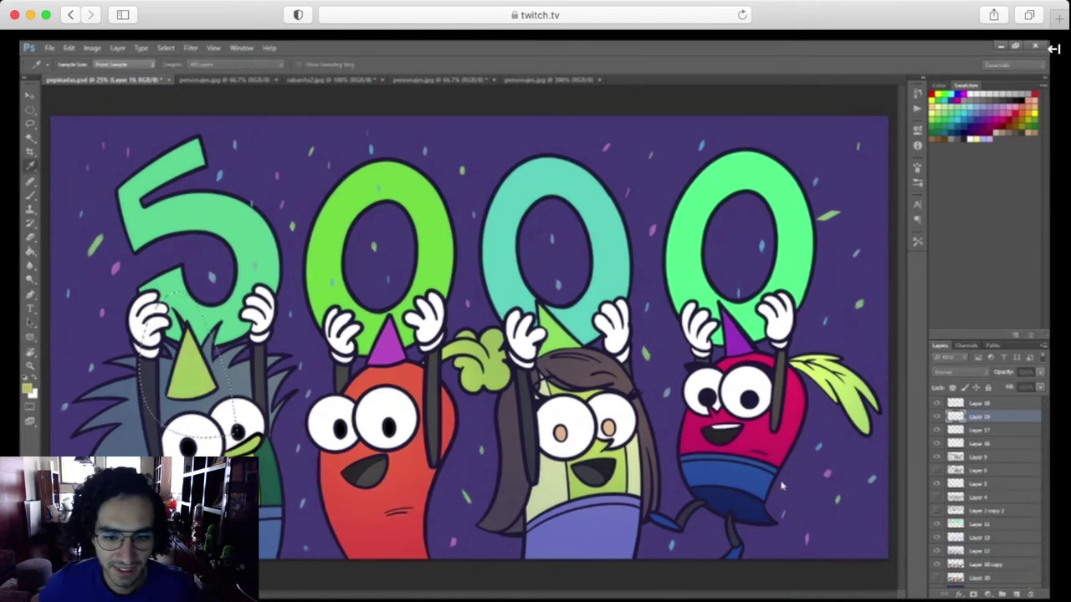
{"action": "left_click_drag", "start_coordinate": [781, 487], "coordinate": [793, 512]}
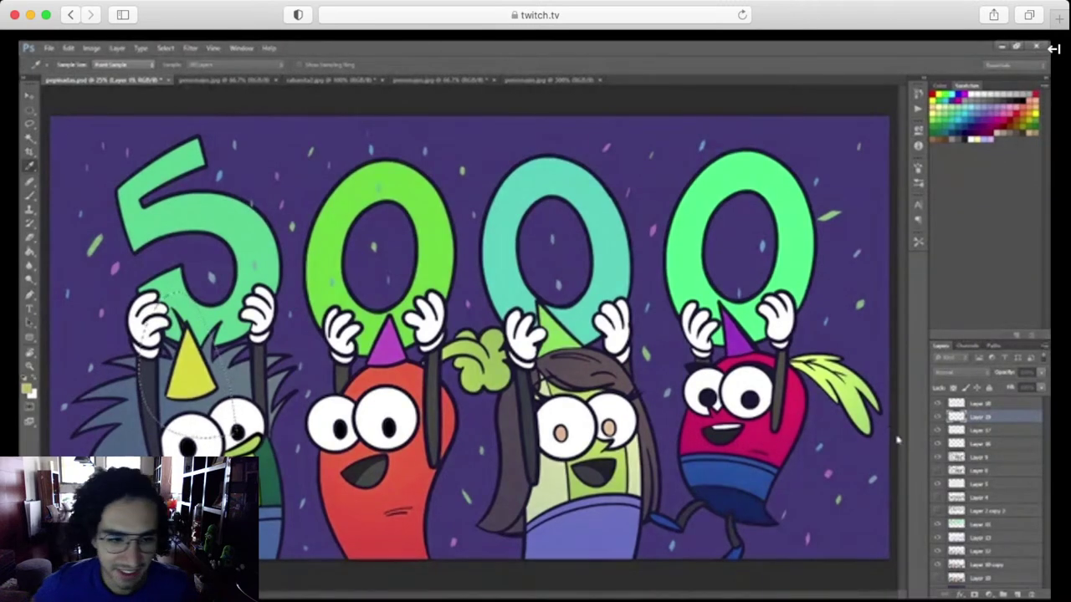
{"action": "key", "text": "Return"}
{"action": "key", "text": "ctrl+d"}
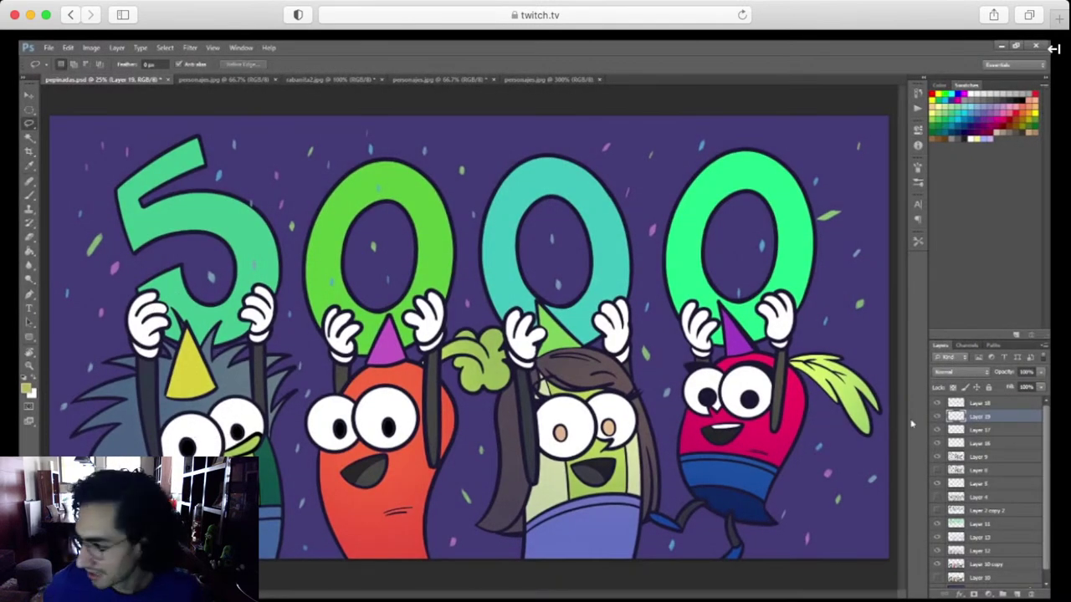
Lasso around the orange character's party hat, shift its hue to a saturated pink with Hue/Saturation and clear the selection
{"action": "mouse_move", "coordinate": [422, 383]}
{"action": "left_mouse_down"}
{"action": "mouse_move", "coordinate": [358, 308]}
{"action": "mouse_move", "coordinate": [351, 396]}
{"action": "left_mouse_up"}
{"action": "key", "text": "ctrl+u"}
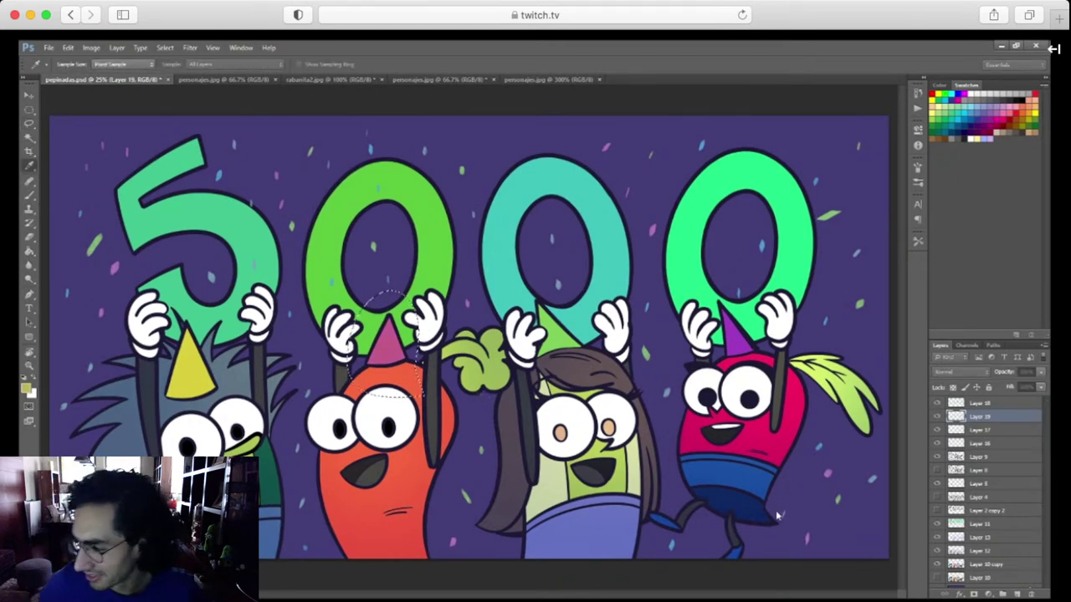
{"action": "key", "text": "Return"}
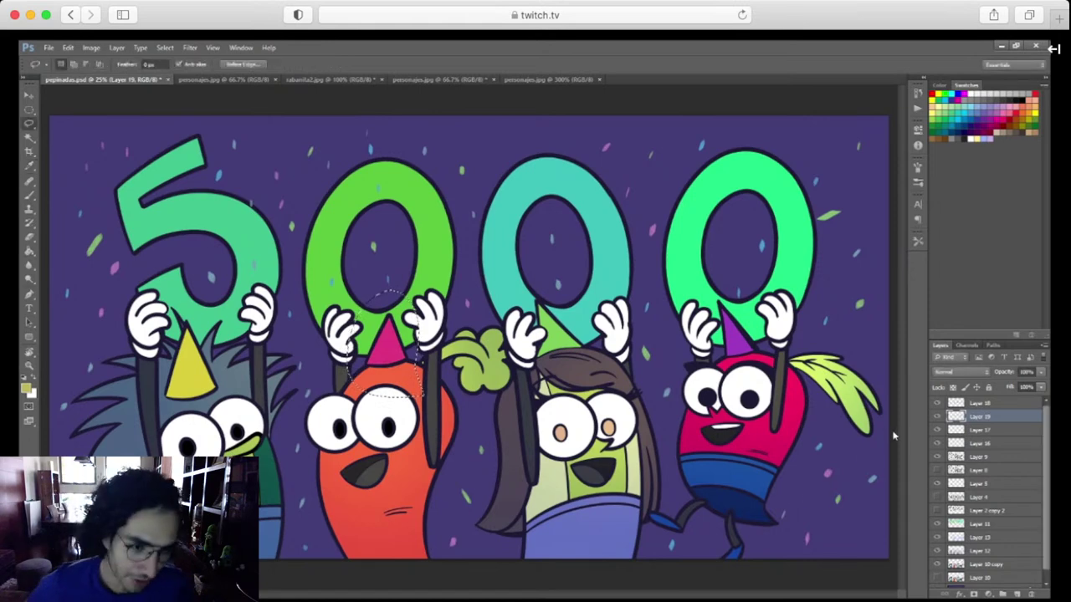
{"action": "key", "text": "ctrl+d"}
Lock Layer 19's transparent pixels and paint lighter pink dots on the orange character's party hat, using a colour sampled from the hat
{"action": "key", "text": "i"}
{"action": "left_click", "coordinate": [395, 345]}
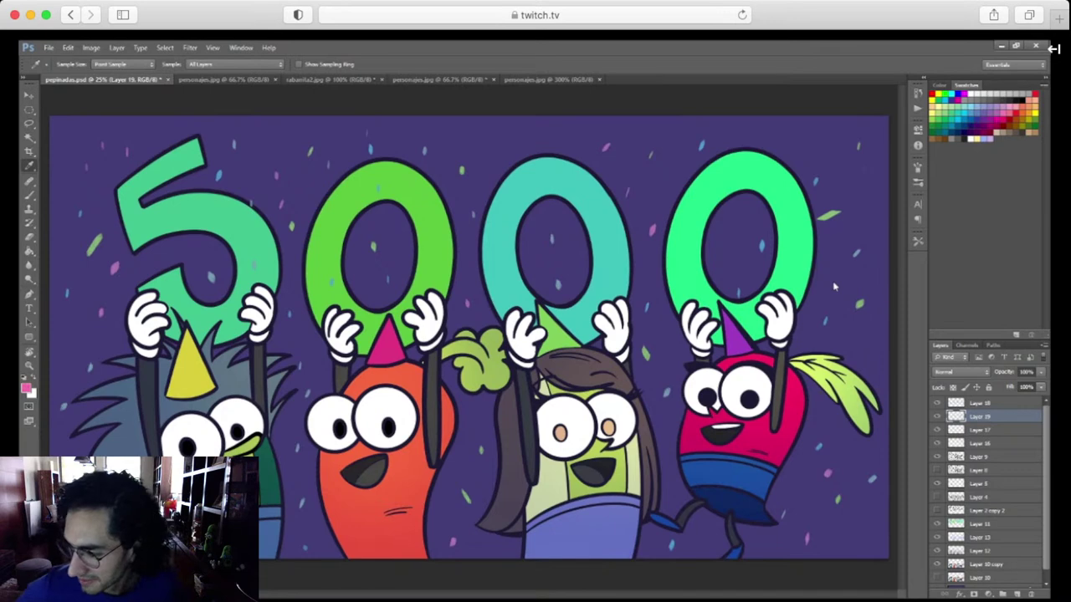
{"action": "left_click", "coordinate": [956, 389]}
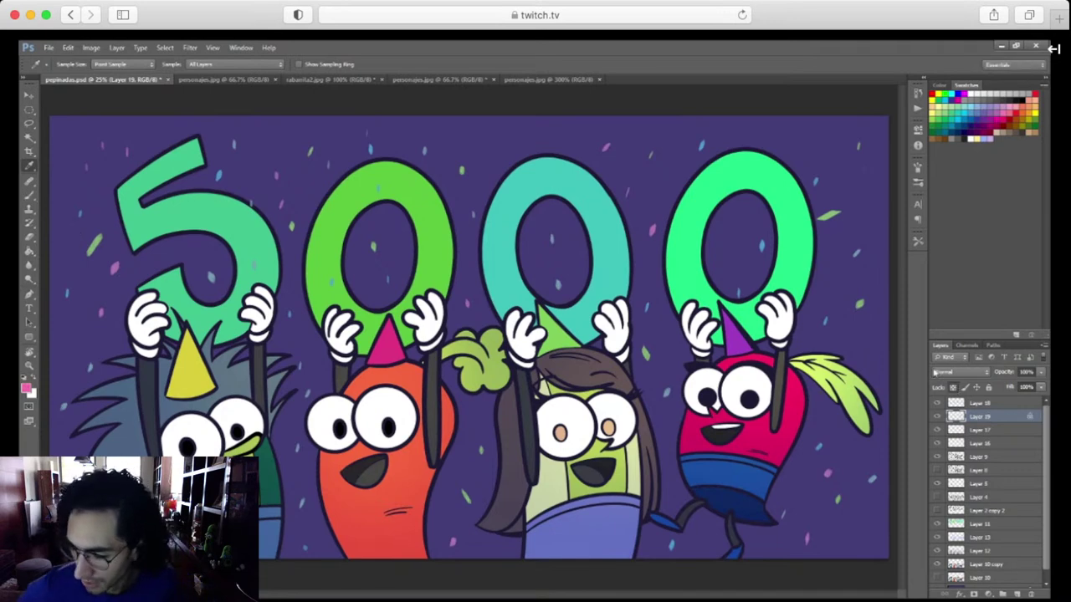
{"action": "key", "text": "b"}
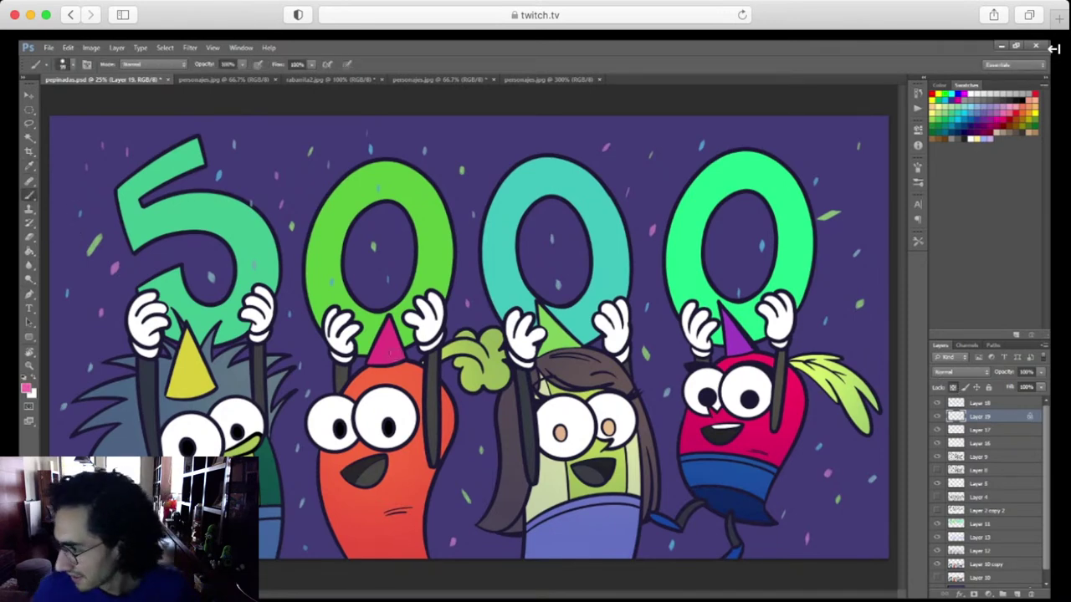
{"action": "left_click_drag", "start_coordinate": [390, 352], "coordinate": [395, 355]}
{"action": "left_click", "coordinate": [383, 334]}
{"action": "left_click", "coordinate": [374, 357]}
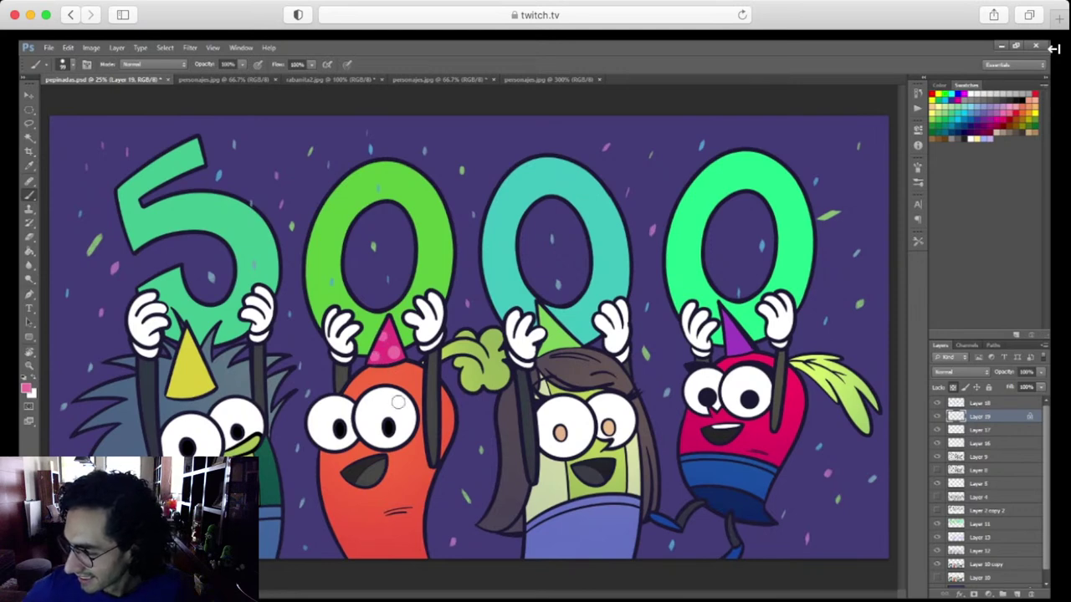
Pick a paler yellow based on the blue-haired character's party hat and paint four dots on it
{"action": "key", "text": "i"}
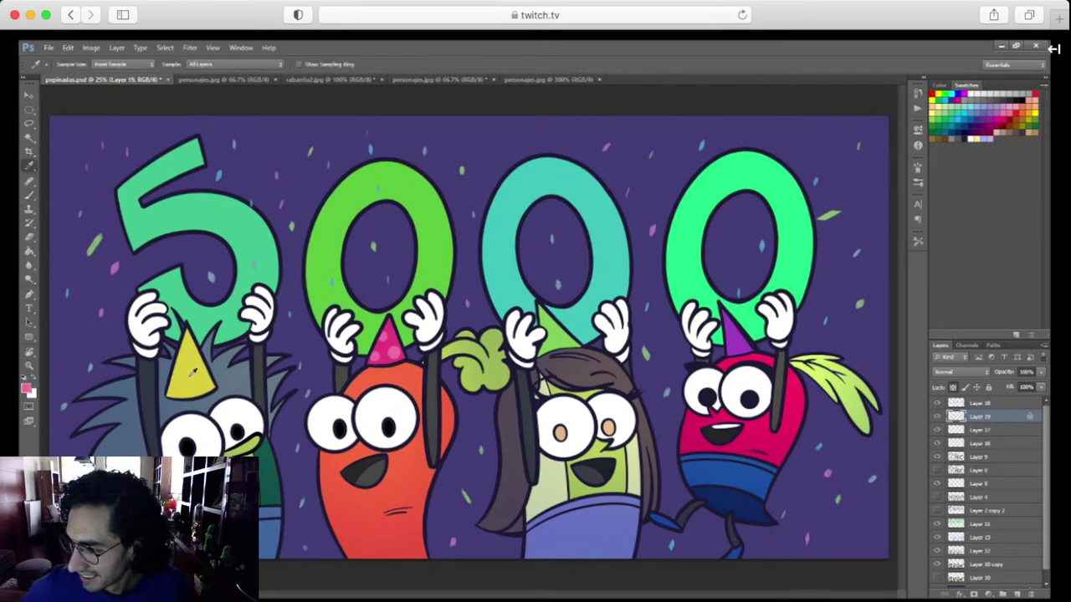
{"action": "left_click", "coordinate": [205, 373]}
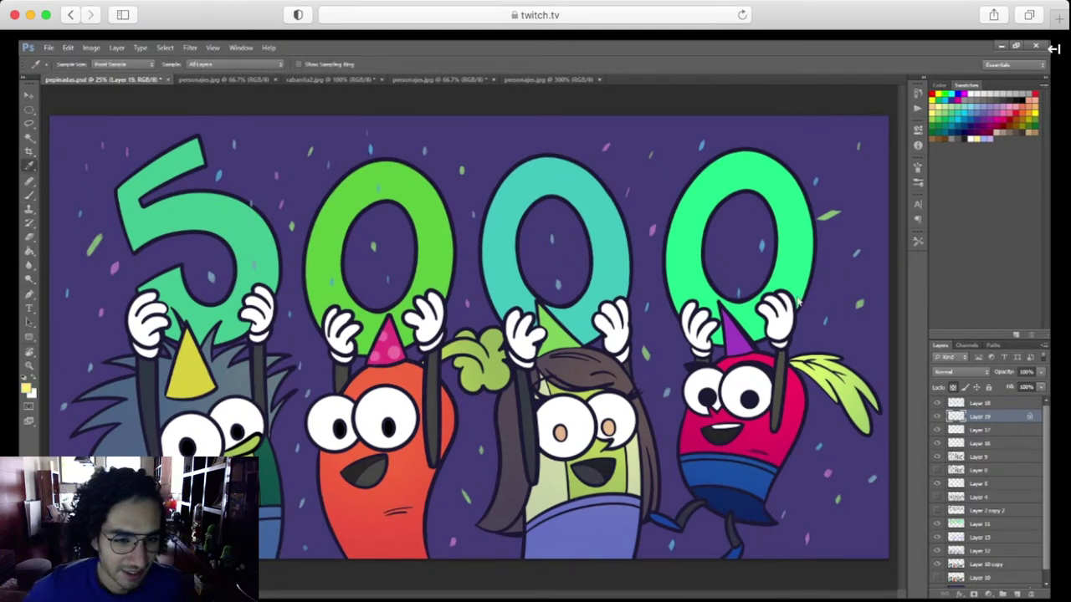
{"action": "left_click", "coordinate": [29, 195]}
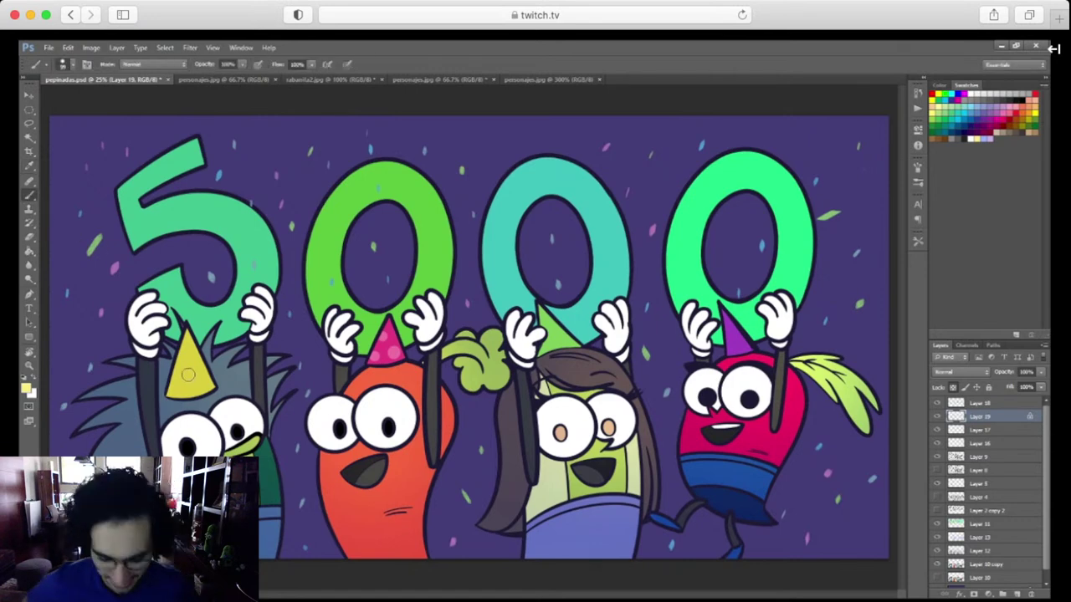
{"action": "left_click", "coordinate": [190, 369]}
{"action": "left_click", "coordinate": [192, 352]}
{"action": "left_click", "coordinate": [178, 393]}
{"action": "left_click", "coordinate": [205, 383]}
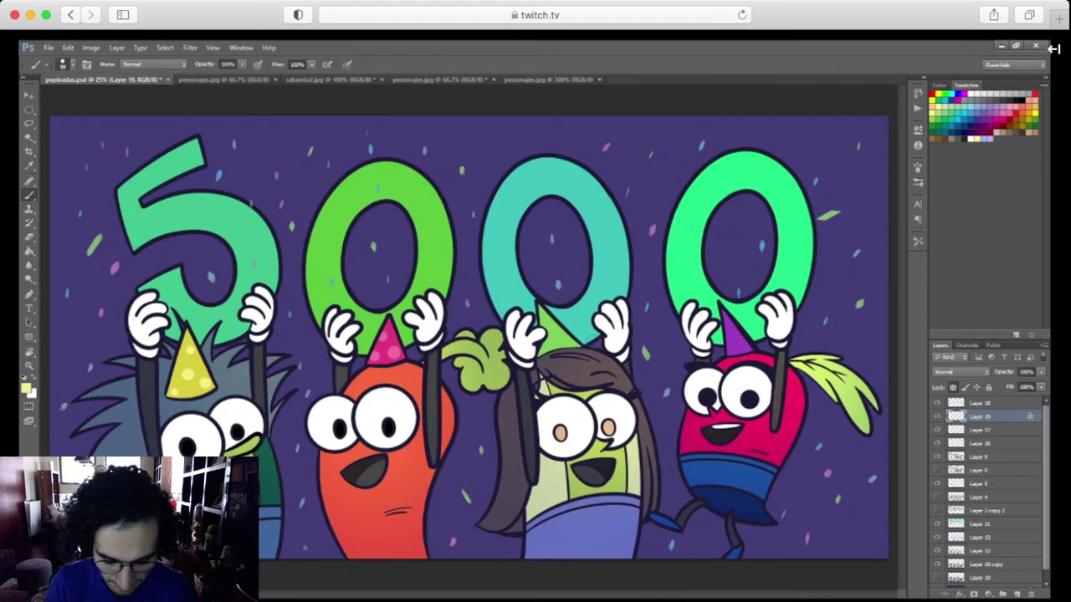
Pick a paler green based on the brown-haired character's party hat and paint dots on it
{"action": "key", "text": "i"}
{"action": "left_click", "coordinate": [571, 335]}
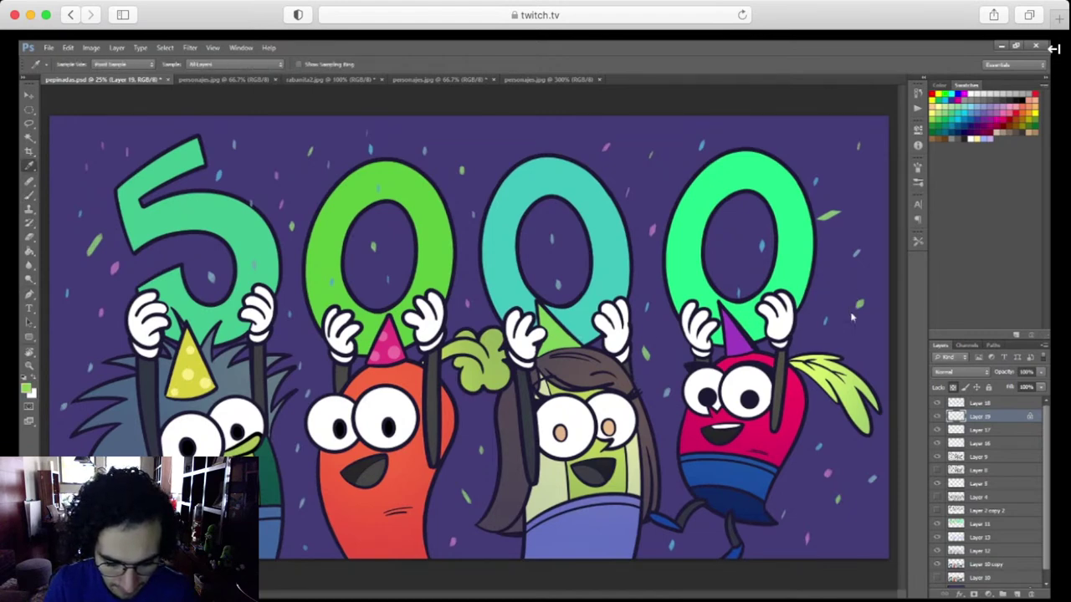
{"action": "left_click", "coordinate": [804, 294]}
{"action": "key", "text": "b"}
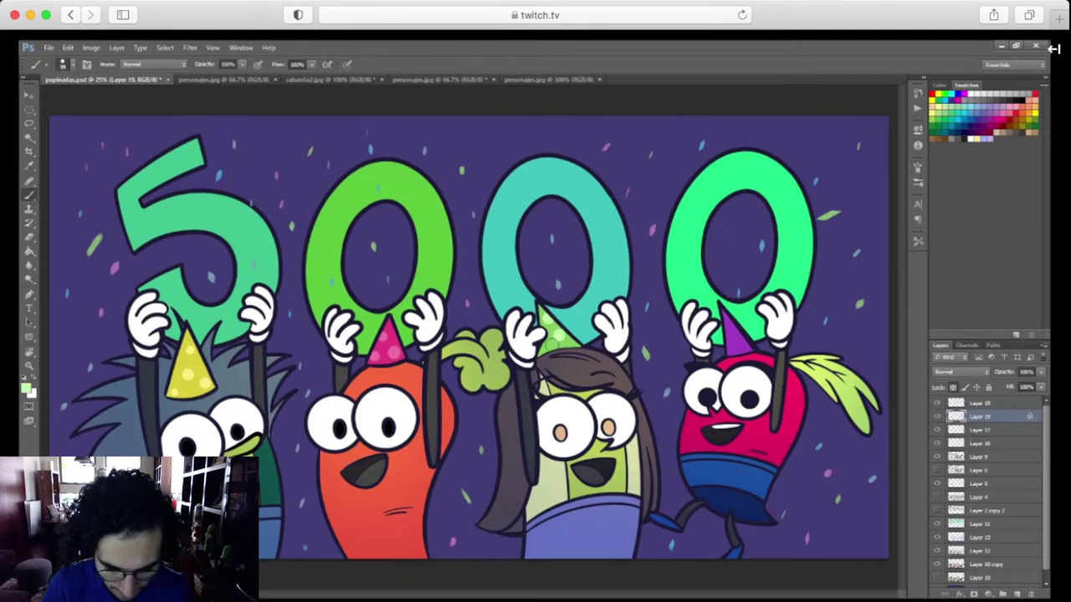
Pick a lighter purple based on the red character's party hat and paint dots on it
{"action": "key", "text": "i"}
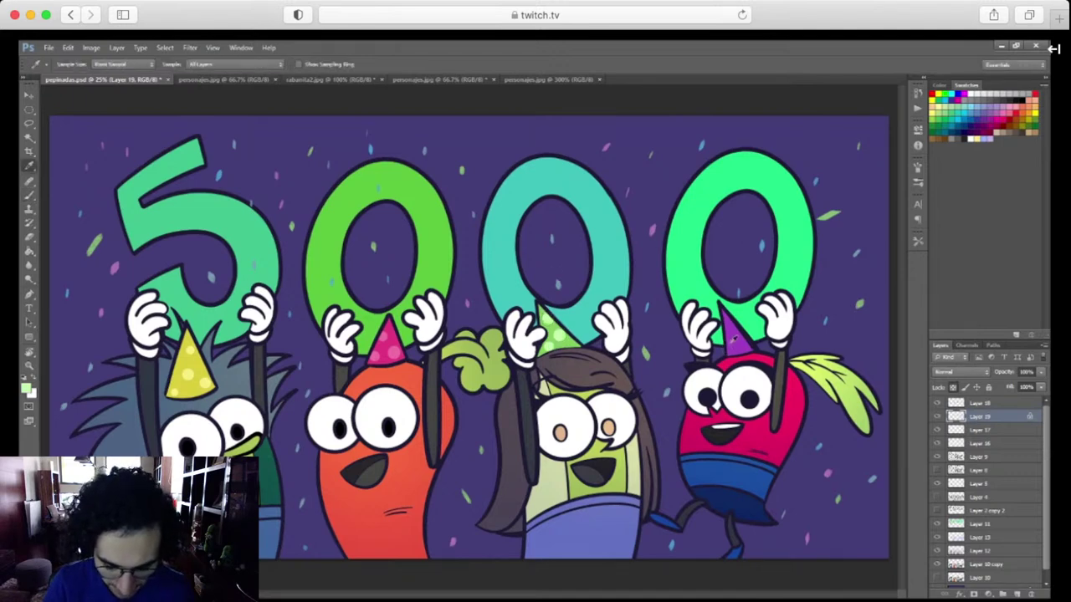
{"action": "left_click", "coordinate": [736, 338]}
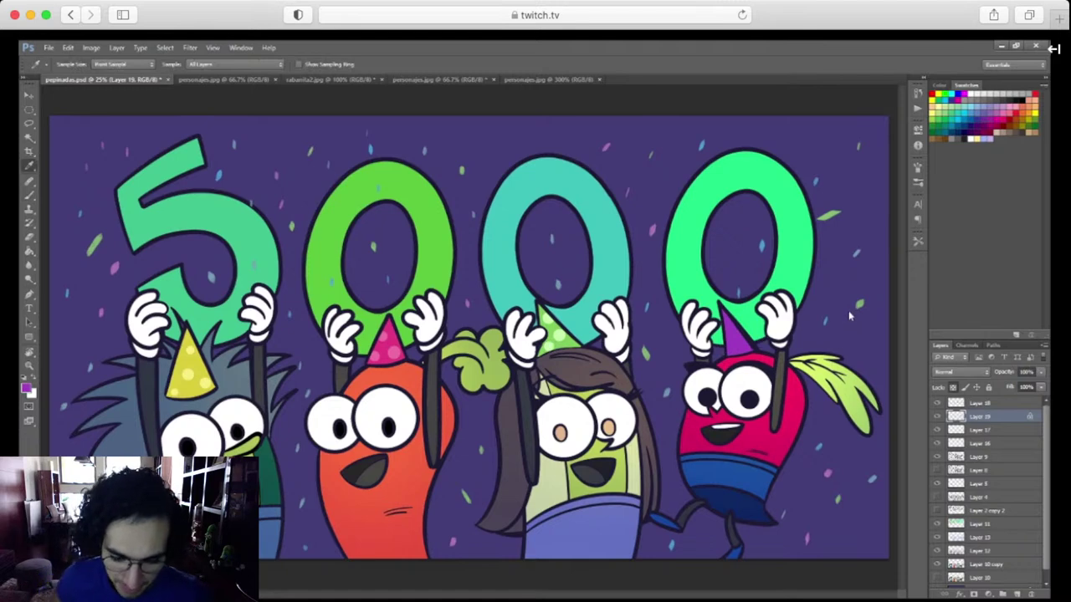
{"action": "left_click", "coordinate": [850, 295]}
{"action": "key", "text": "b"}
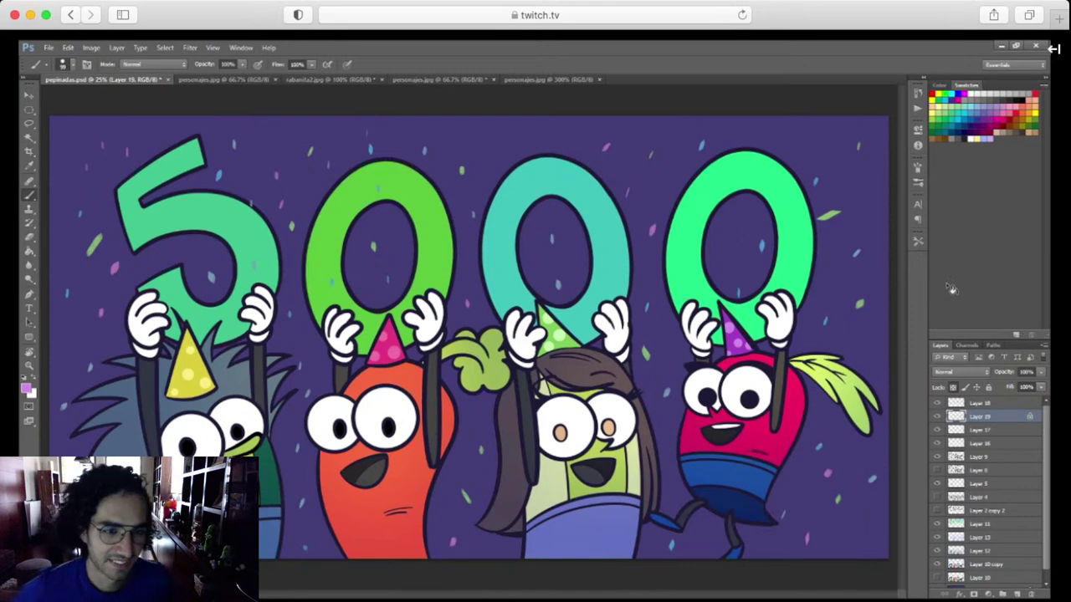
Create a new layer above Layer 18 and paint a tassel on the green hat's tip in the light green of its dots
{"action": "key", "text": "i"}
{"action": "left_click", "coordinate": [558, 337]}
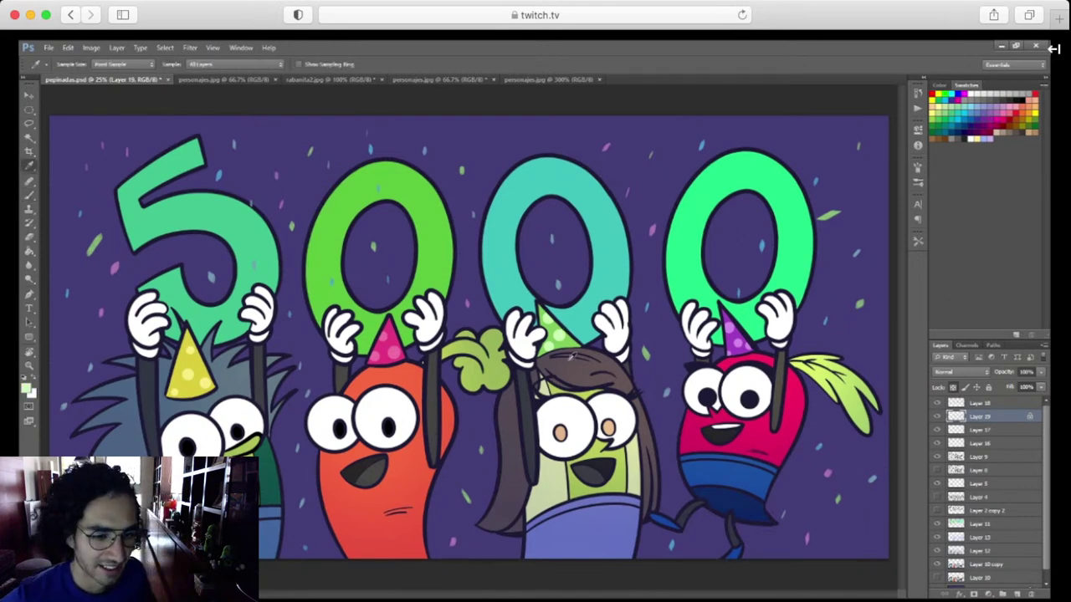
{"action": "left_click", "coordinate": [990, 405]}
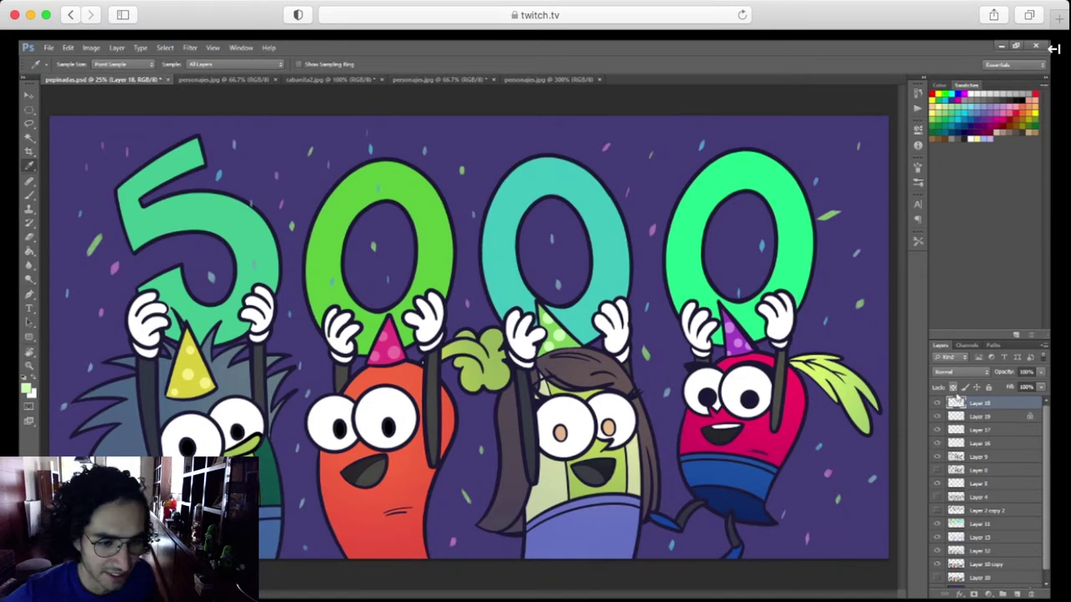
{"action": "left_click", "coordinate": [1017, 594]}
{"action": "key", "text": "super+plus"}
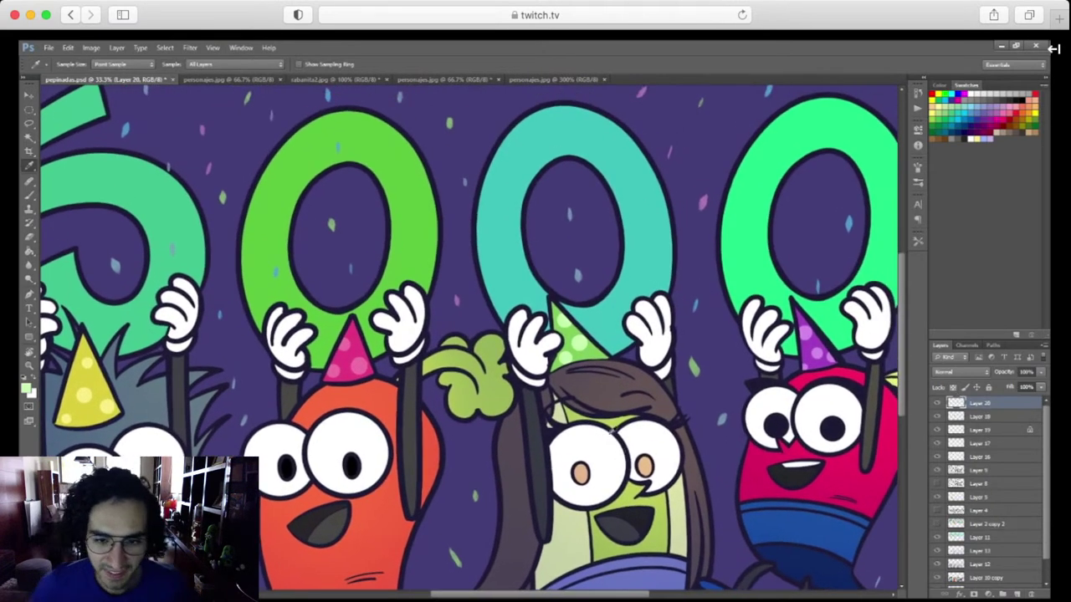
{"action": "key", "text": "b"}
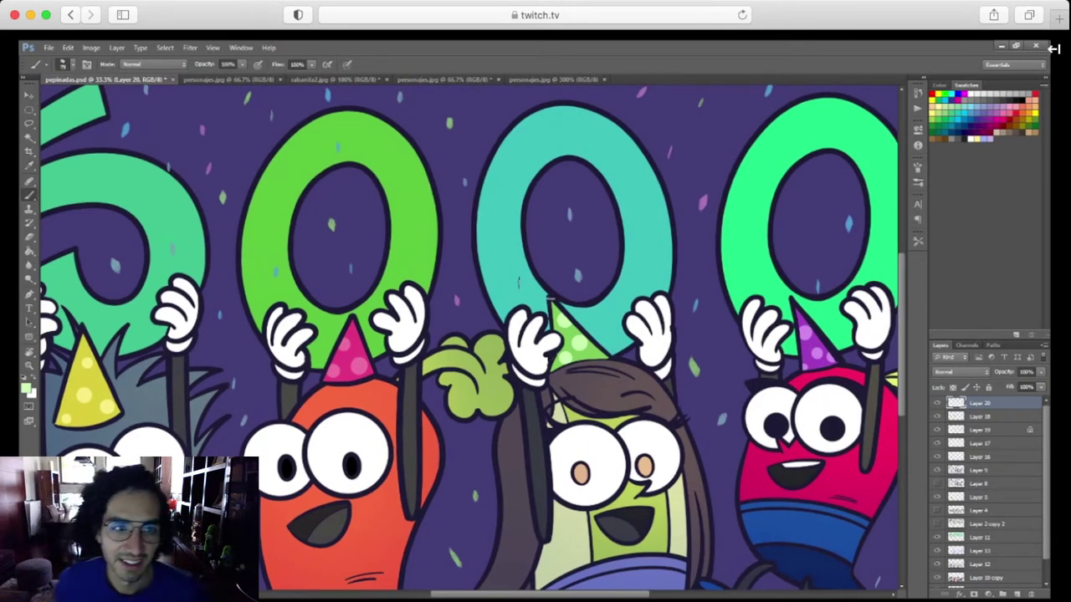
{"action": "mouse_move", "coordinate": [519, 282]}
{"action": "left_mouse_down"}
{"action": "mouse_move", "coordinate": [553, 302]}
{"action": "mouse_move", "coordinate": [534, 266]}
{"action": "left_mouse_up"}
{"action": "key", "text": "ctrl+z"}
{"action": "mouse_move", "coordinate": [547, 303]}
{"action": "left_mouse_down"}
{"action": "mouse_move", "coordinate": [545, 255]}
{"action": "mouse_move", "coordinate": [560, 274]}
{"action": "left_mouse_up"}
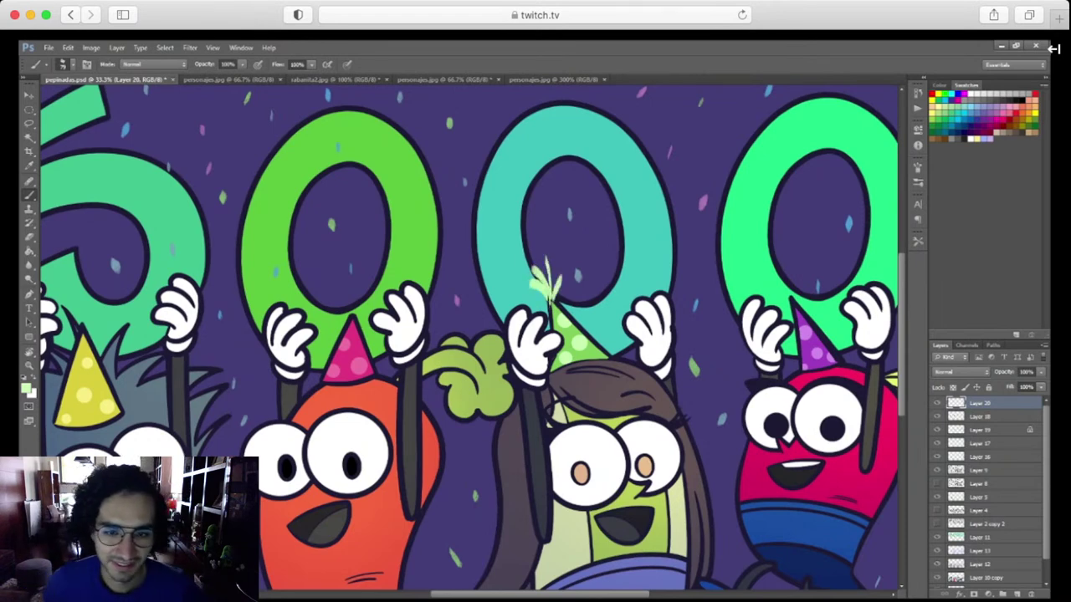
Paint a tassel on the tip of the red character's purple hat in the light purple of its dots
{"action": "scroll", "coordinate": [542, 301], "scroll_direction": "right", "scroll_amount": 6}
{"action": "scroll", "coordinate": [543, 301], "scroll_direction": "up", "scroll_amount": 2}
{"action": "key", "text": "i"}
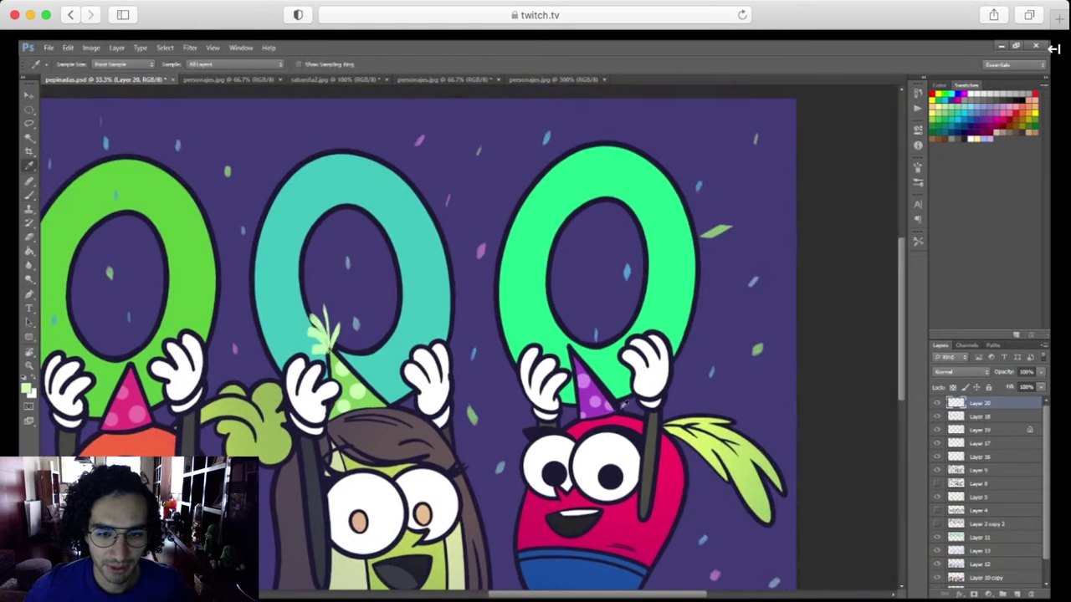
{"action": "key", "text": "b"}
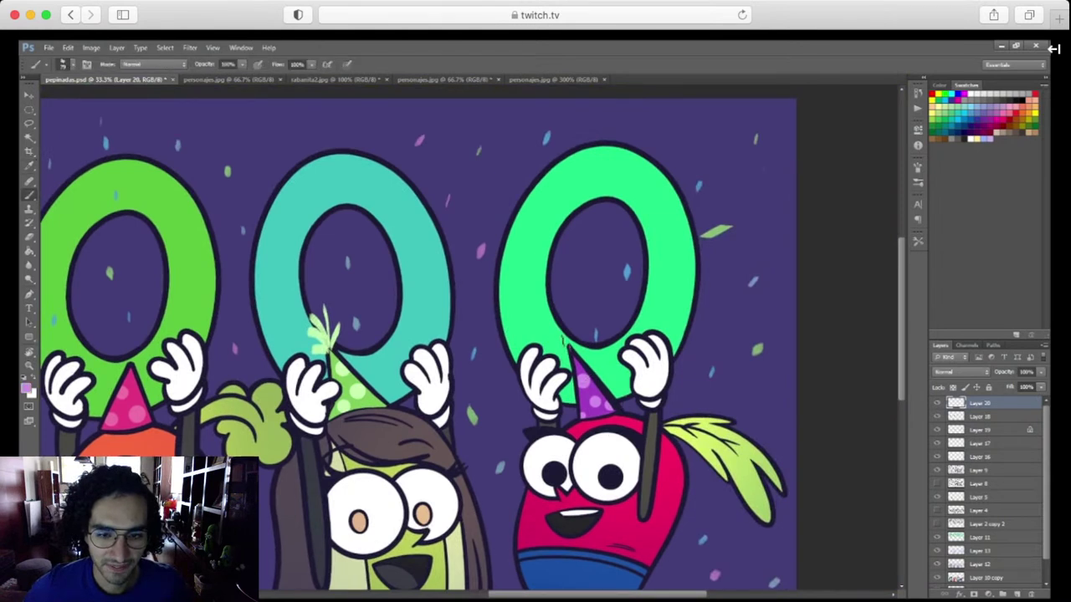
{"action": "mouse_move", "coordinate": [565, 345]}
{"action": "left_mouse_down"}
{"action": "mouse_move", "coordinate": [554, 336]}
{"action": "mouse_move", "coordinate": [567, 320]}
{"action": "left_mouse_up"}
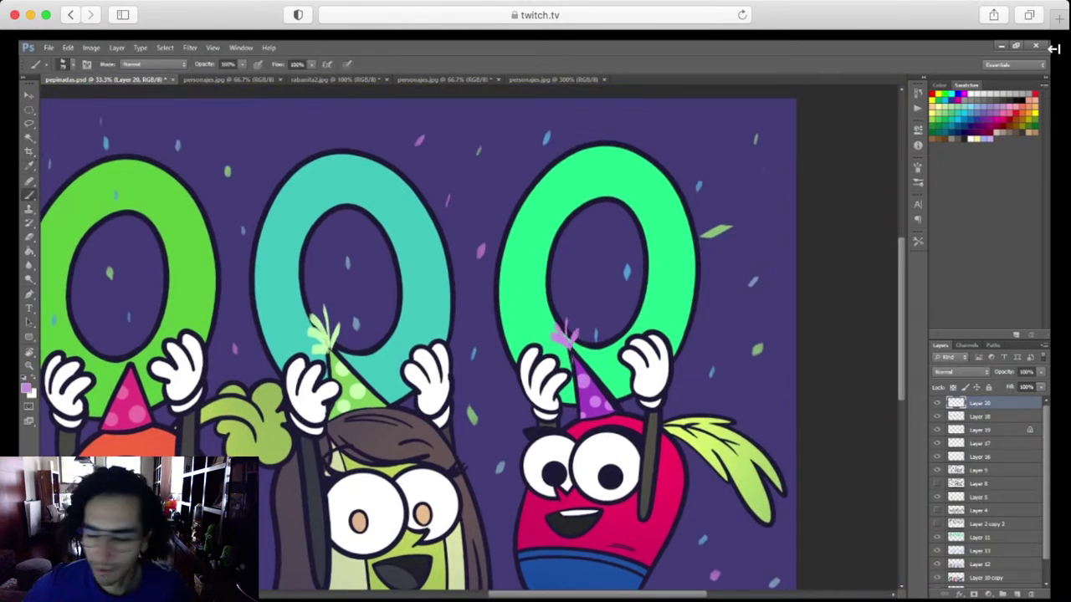
Paint a tassel on the tip of the orange character's pink hat in the light pink of its dots
{"action": "left_click_drag", "start_coordinate": [422, 554], "coordinate": [752, 533]}
{"action": "key", "text": "i"}
{"action": "left_click", "coordinate": [459, 368]}
{"action": "key", "text": "b"}
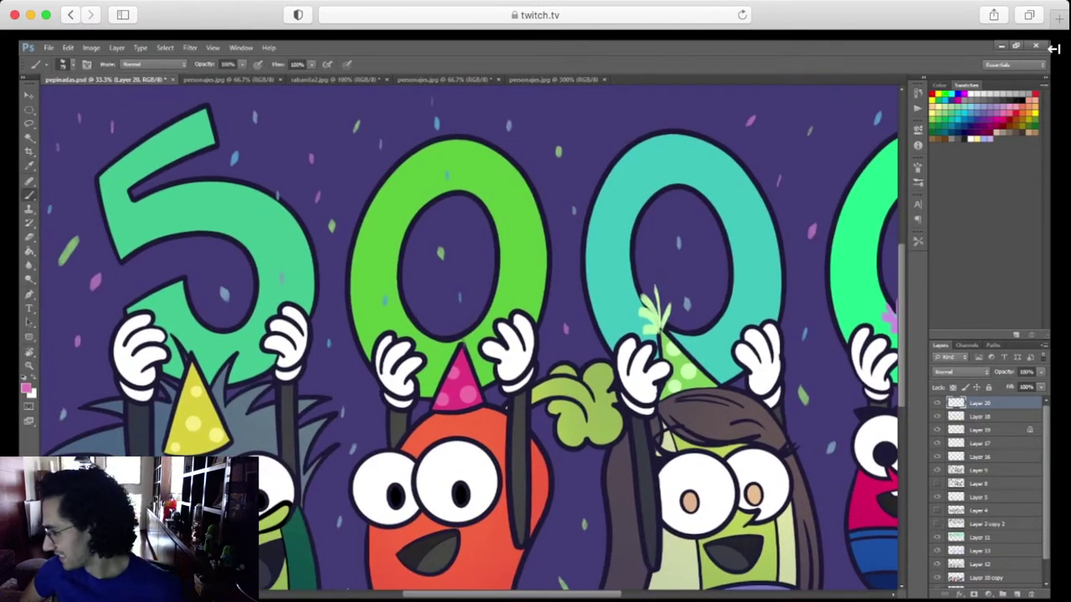
Paint a tassel on the tip of the blue-haired character's yellow hat in the pale yellow of its dots
{"action": "mouse_move", "coordinate": [472, 323]}
{"action": "left_mouse_down"}
{"action": "mouse_move", "coordinate": [458, 348]}
{"action": "mouse_move", "coordinate": [507, 364]}
{"action": "mouse_move", "coordinate": [674, 373]}
{"action": "left_mouse_up"}
{"action": "key", "text": "i"}
{"action": "left_click", "coordinate": [430, 458]}
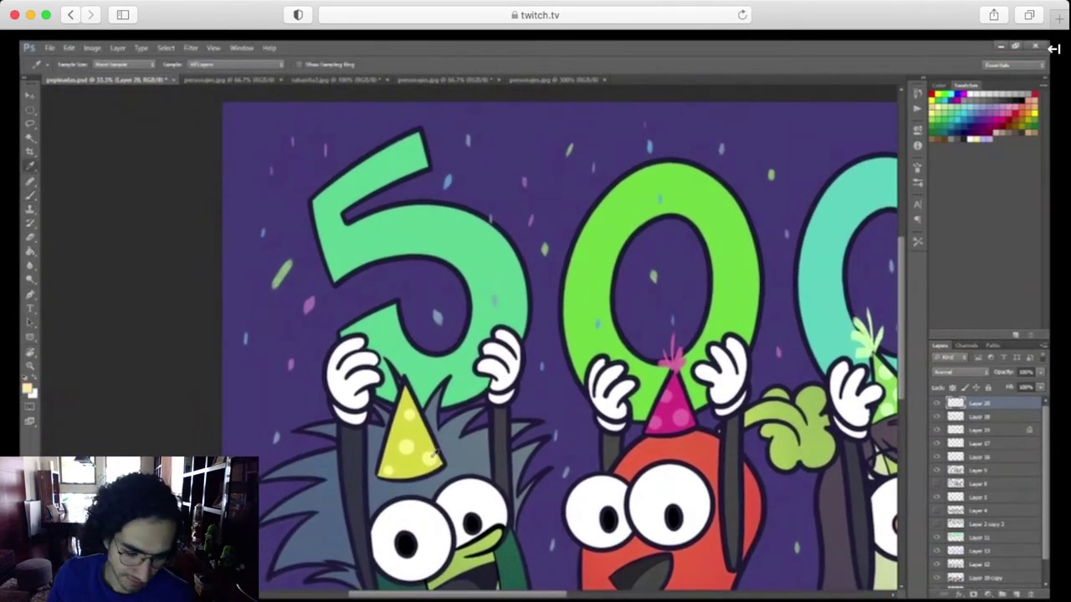
{"action": "key", "text": "b"}
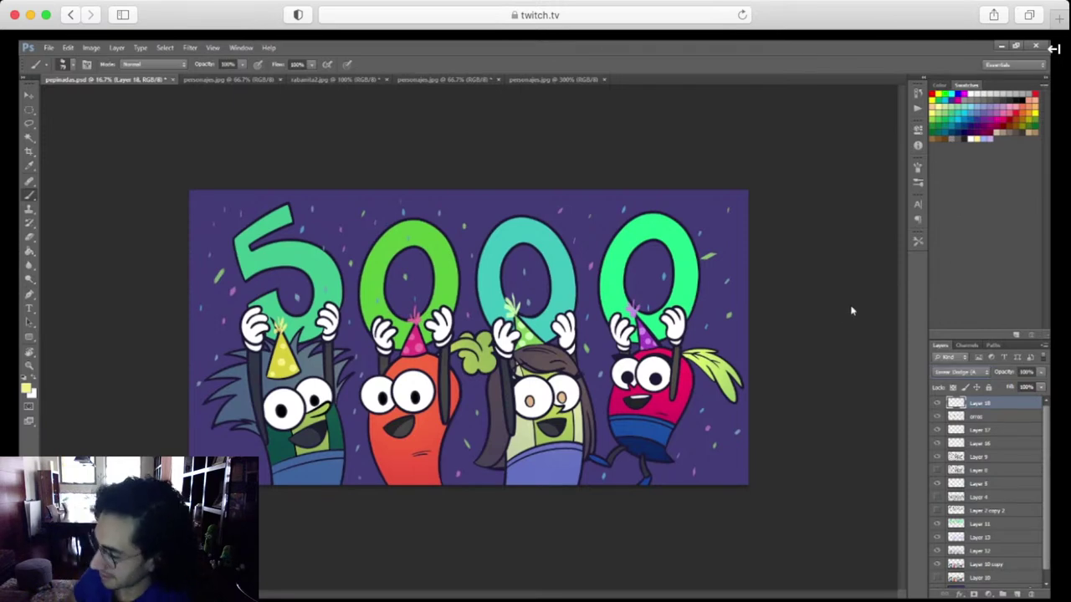
Paint a pale highlight along the sloping edge of the brown-haired character's green hat on Layer 18
{"action": "key", "text": "ctrl+plus"}
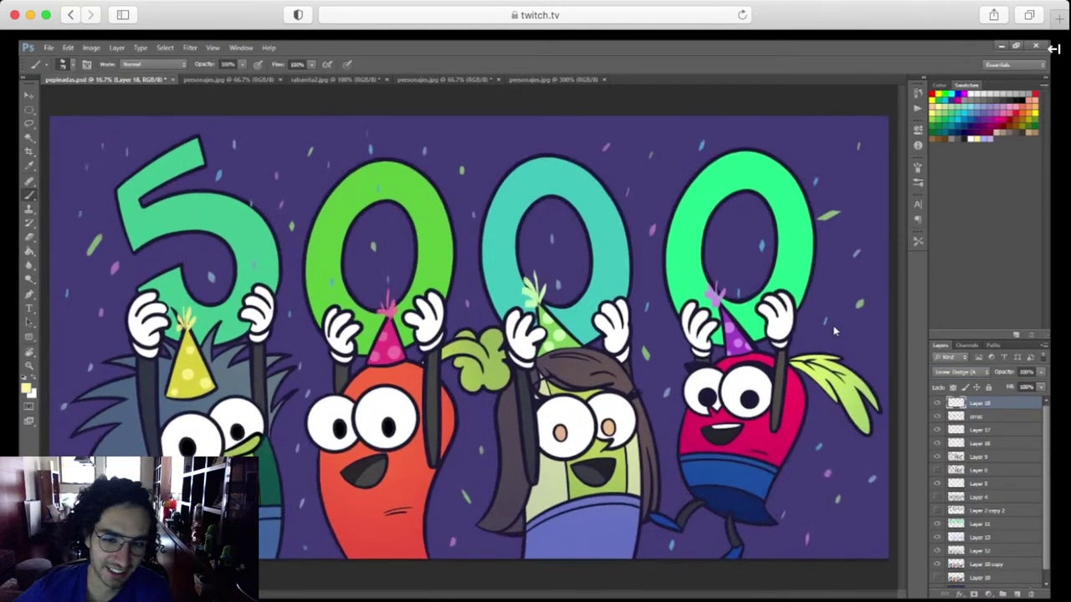
{"action": "left_click_drag", "start_coordinate": [834, 331], "coordinate": [825, 328]}
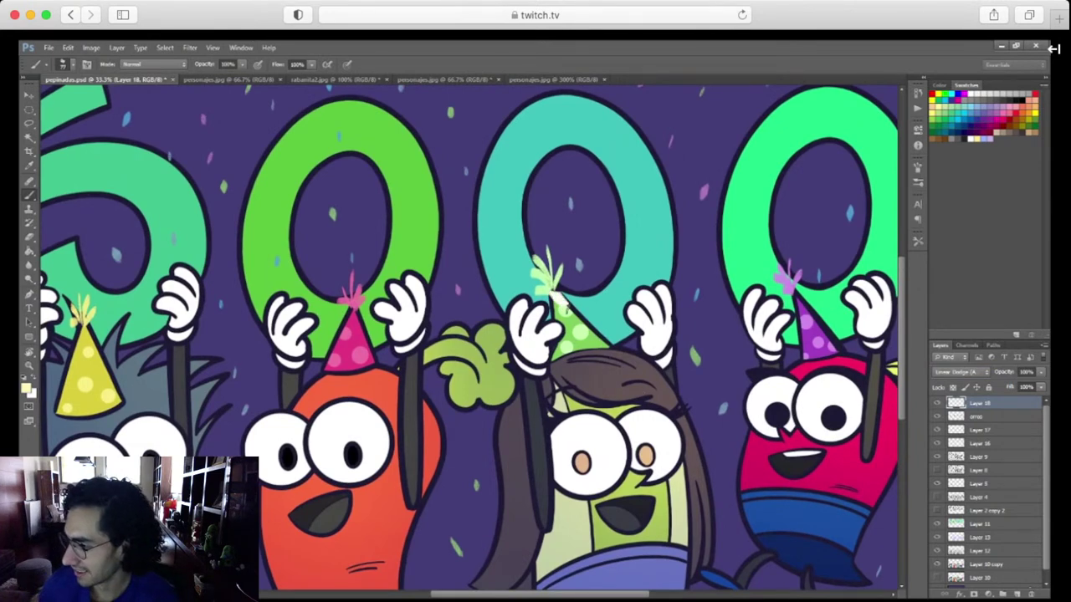
{"action": "left_click_drag", "start_coordinate": [556, 288], "coordinate": [598, 345]}
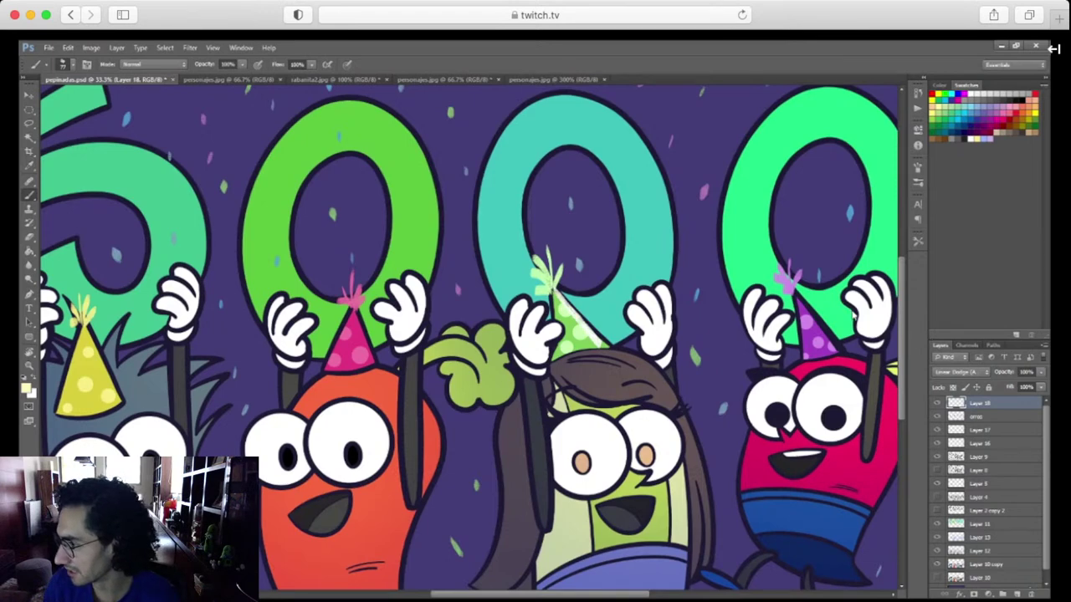
Paint pale yellow highlights along the sloping edge of the green hat and across the top of the brown-haired character's hair
{"action": "left_click", "coordinate": [987, 137]}
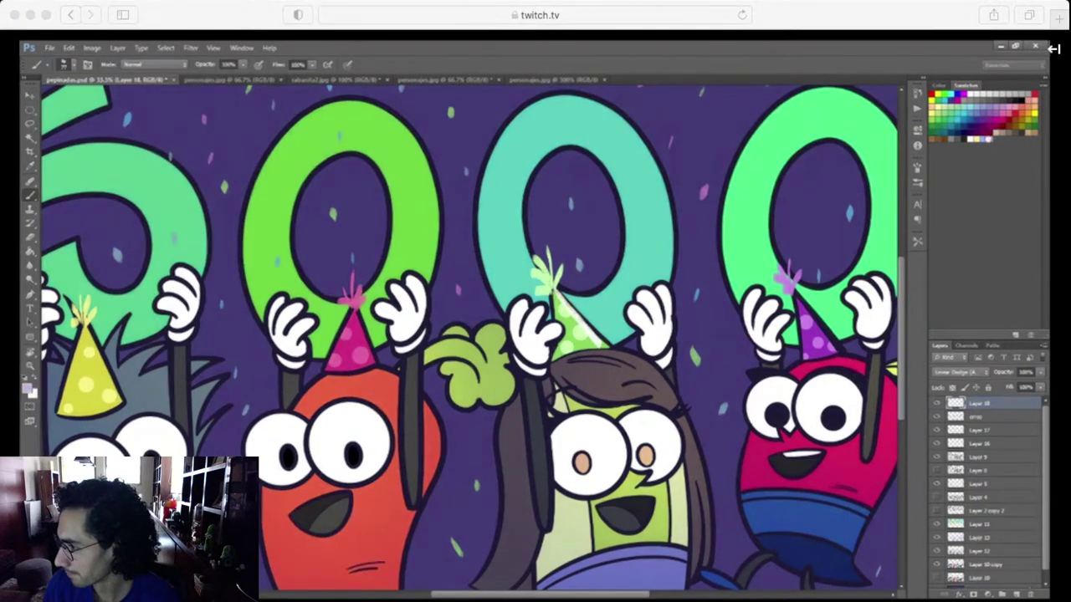
{"action": "left_click", "coordinate": [977, 139]}
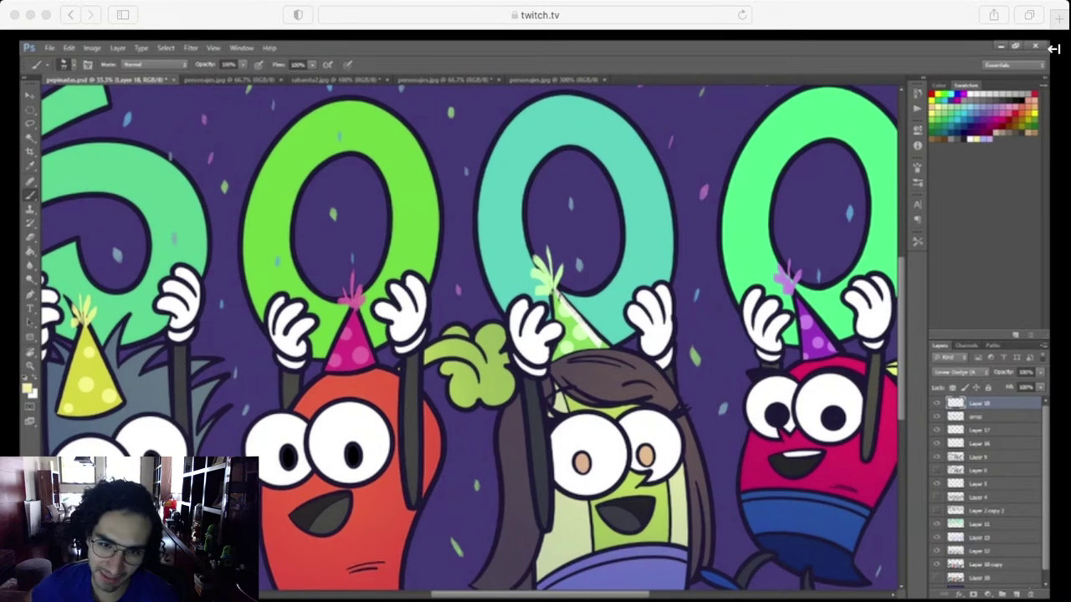
{"action": "left_click_drag", "start_coordinate": [554, 290], "coordinate": [595, 341]}
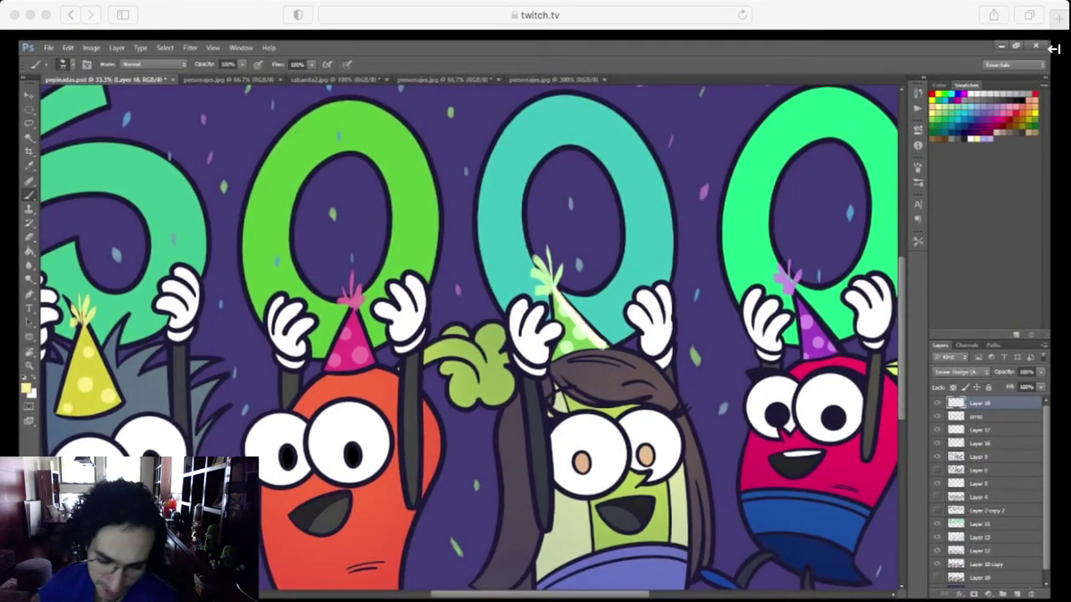
{"action": "mouse_move", "coordinate": [673, 397]}
{"action": "left_mouse_down"}
{"action": "mouse_move", "coordinate": [655, 368]}
{"action": "mouse_move", "coordinate": [580, 354]}
{"action": "left_mouse_up"}
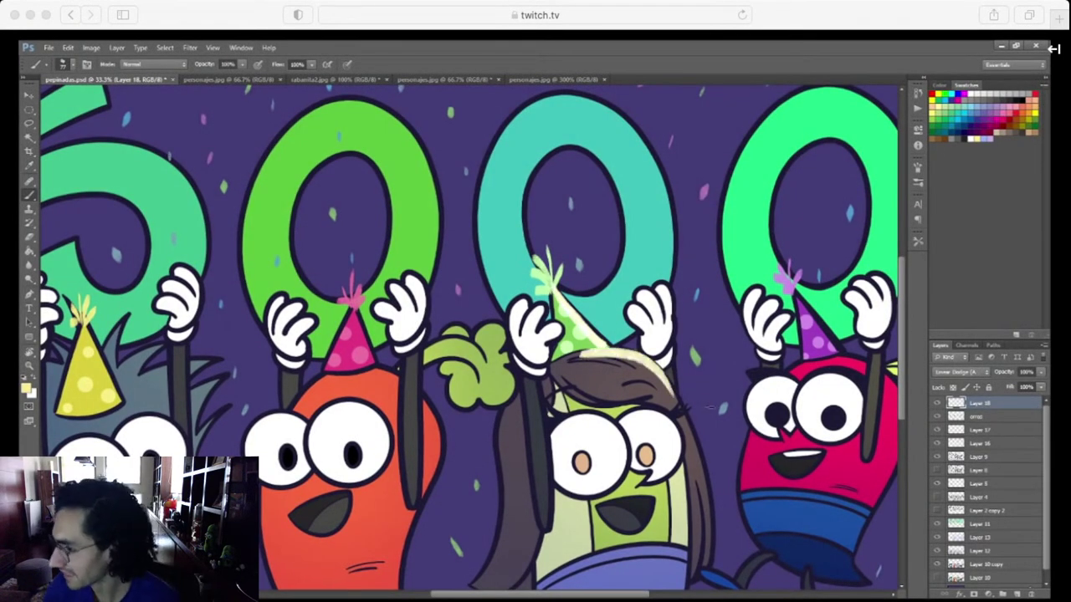
{"action": "key", "text": "ctrl+z"}
{"action": "mouse_move", "coordinate": [674, 395]}
{"action": "left_mouse_down"}
{"action": "mouse_move", "coordinate": [644, 358]}
{"action": "mouse_move", "coordinate": [583, 346]}
{"action": "left_mouse_up"}
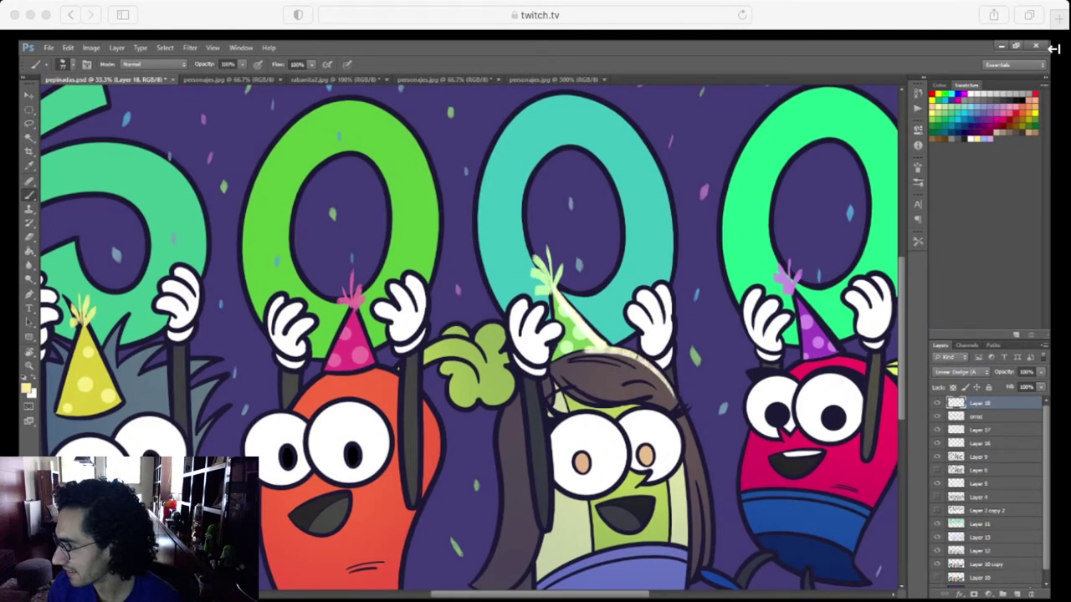
Paint pale yellow highlights along the upper edges of the red character's green leaves
{"action": "left_click_drag", "start_coordinate": [720, 479], "coordinate": [445, 492]}
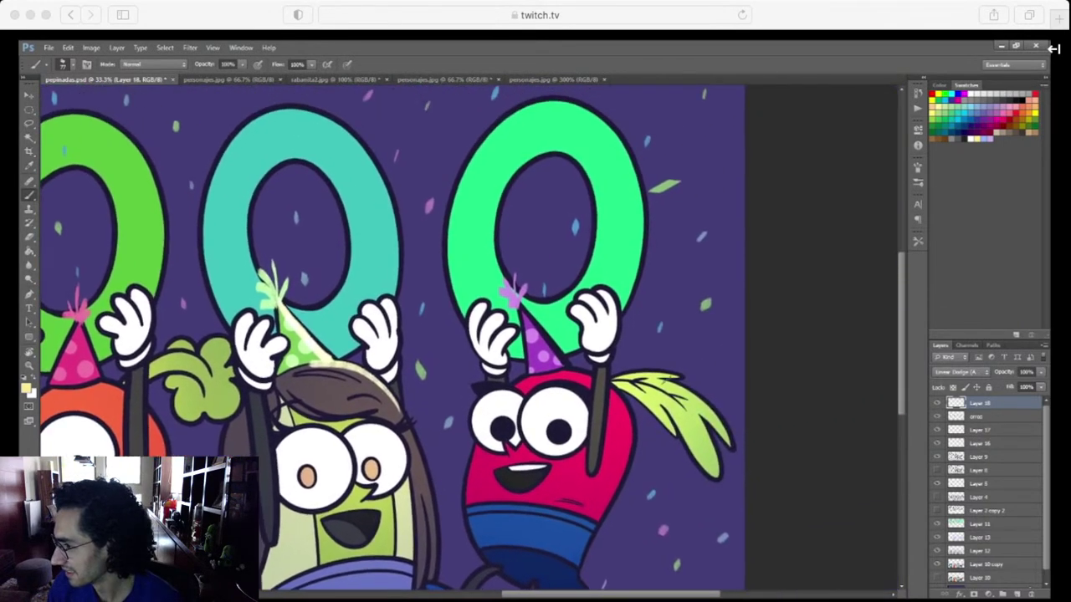
{"action": "left_click_drag", "start_coordinate": [616, 378], "coordinate": [682, 377]}
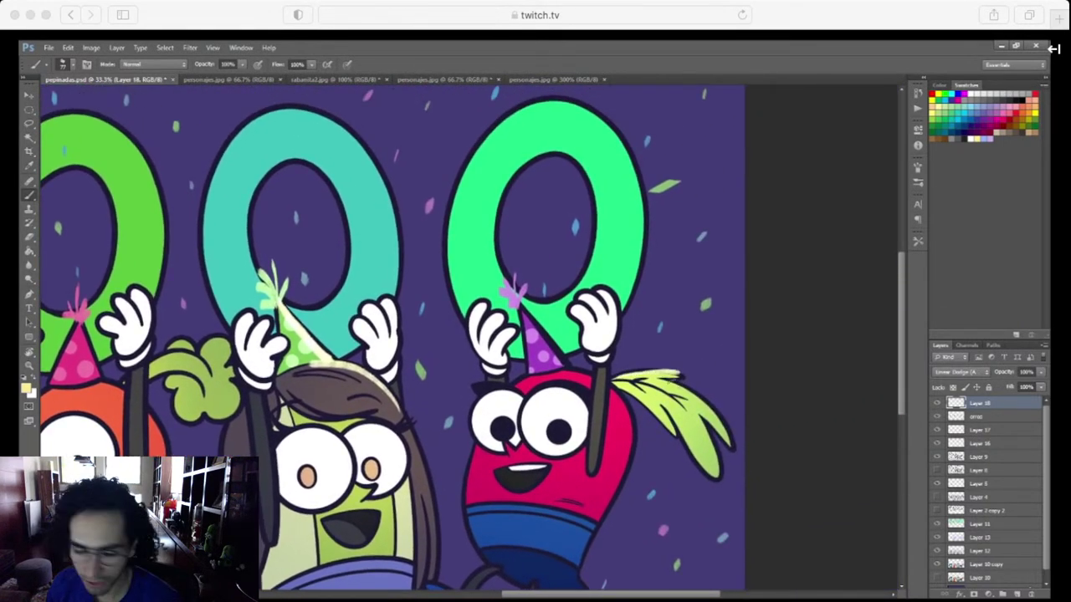
{"action": "key", "text": "ctrl+z"}
{"action": "mouse_move", "coordinate": [612, 379]}
{"action": "left_mouse_down"}
{"action": "mouse_move", "coordinate": [681, 377]}
{"action": "mouse_move", "coordinate": [734, 443]}
{"action": "left_mouse_up"}
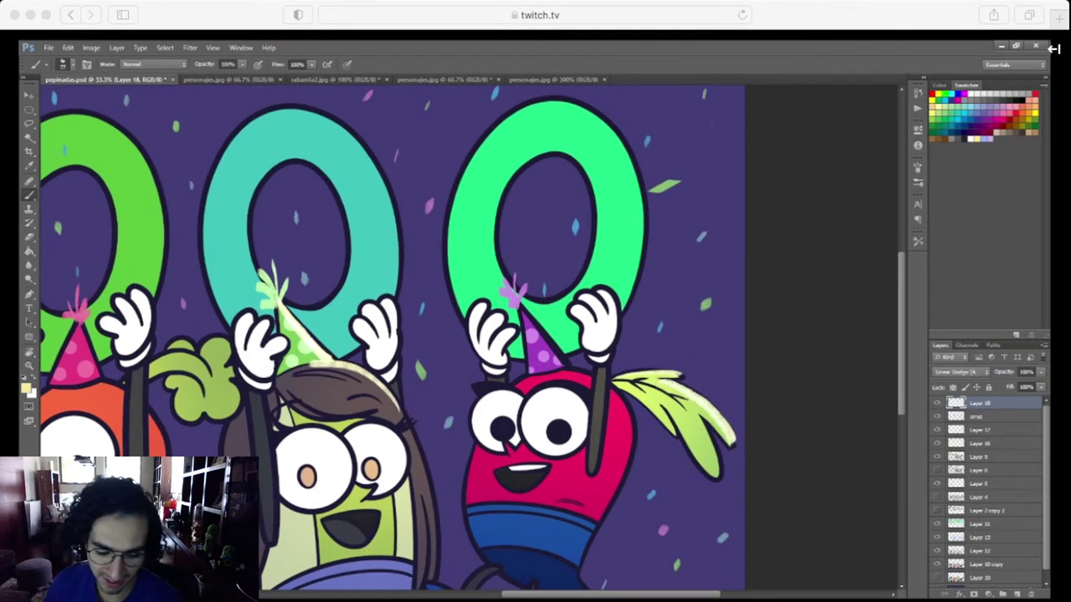
Paint pale yellow highlights down the purple hat's sloping edge and along the right side of the red character's body
{"action": "left_click_drag", "start_coordinate": [678, 473], "coordinate": [684, 484]}
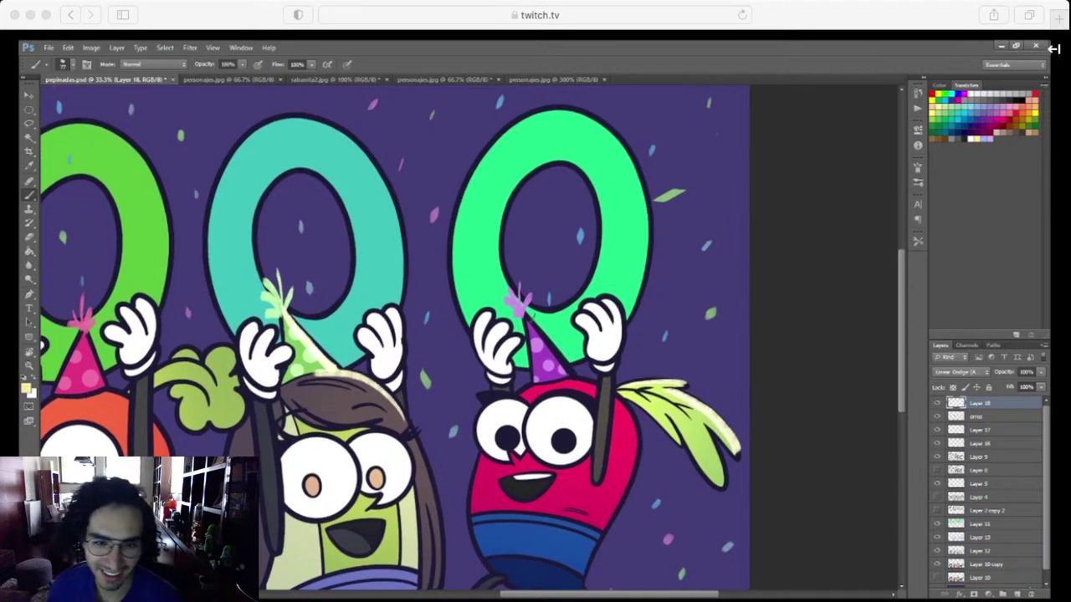
{"action": "left_click_drag", "start_coordinate": [527, 316], "coordinate": [592, 385]}
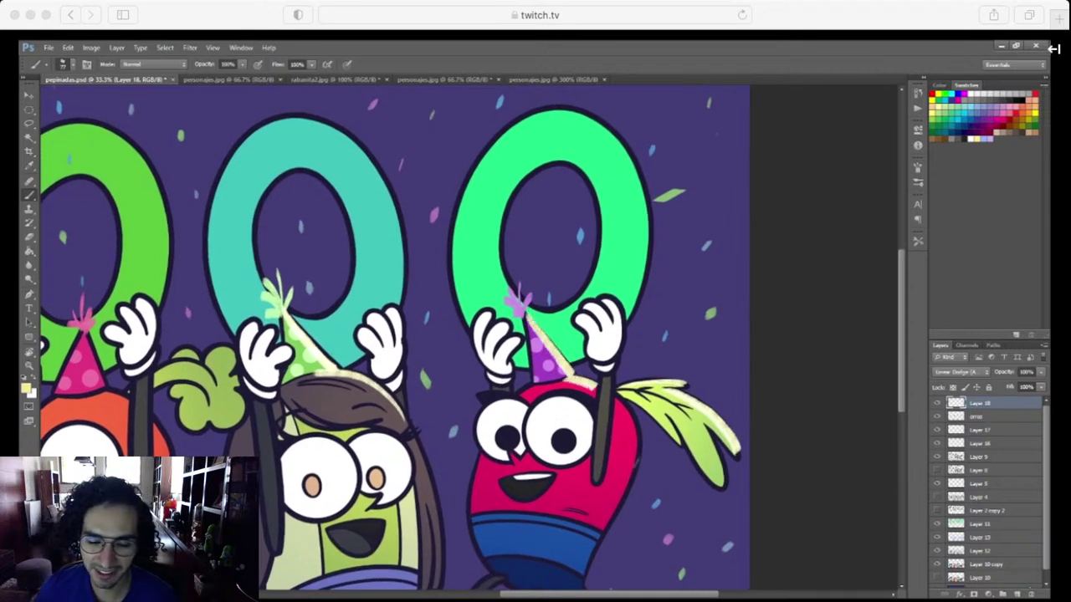
{"action": "mouse_move", "coordinate": [637, 468]}
{"action": "left_mouse_down"}
{"action": "mouse_move", "coordinate": [634, 423]}
{"action": "mouse_move", "coordinate": [612, 393]}
{"action": "left_mouse_up"}
{"action": "key", "text": "e"}
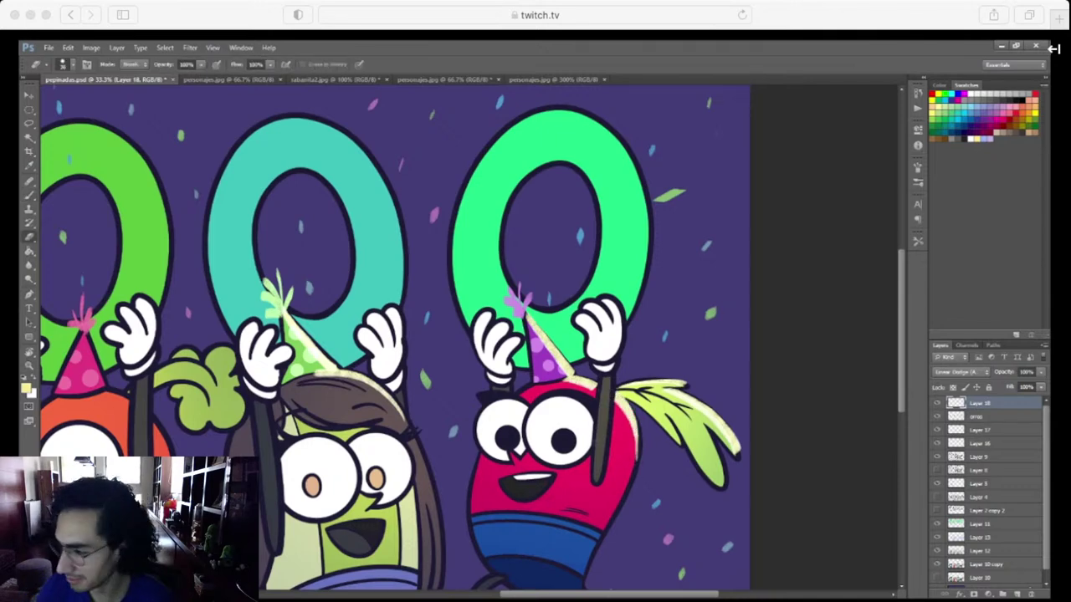
Paint pale yellow highlights along the upper-right outer edges of the three zeros
{"action": "scroll", "coordinate": [633, 543], "scroll_direction": "left", "scroll_amount": 5}
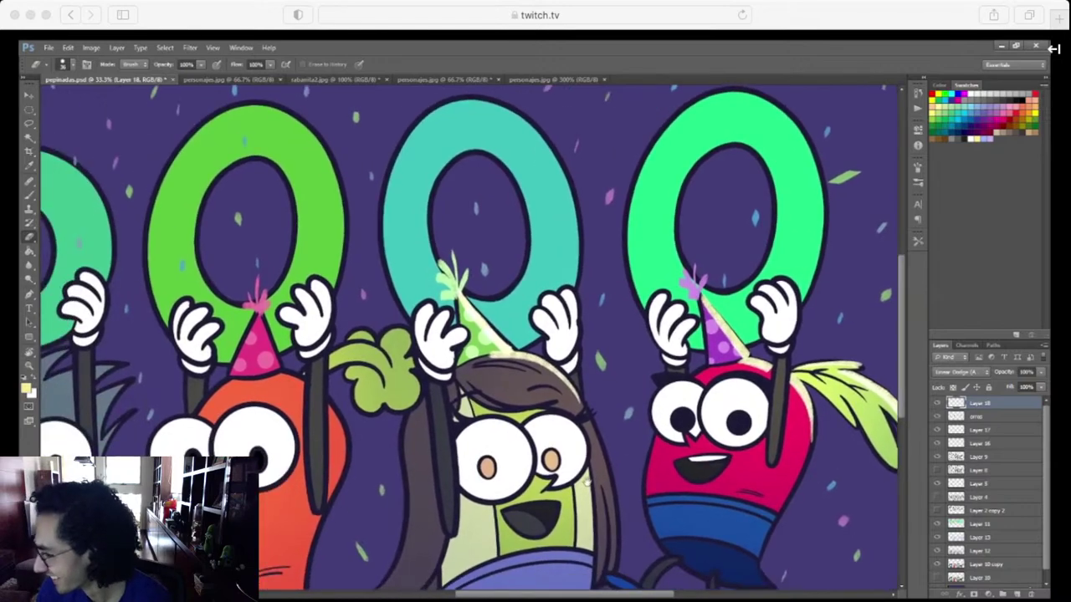
{"action": "scroll", "coordinate": [587, 507], "scroll_direction": "up", "scroll_amount": 5}
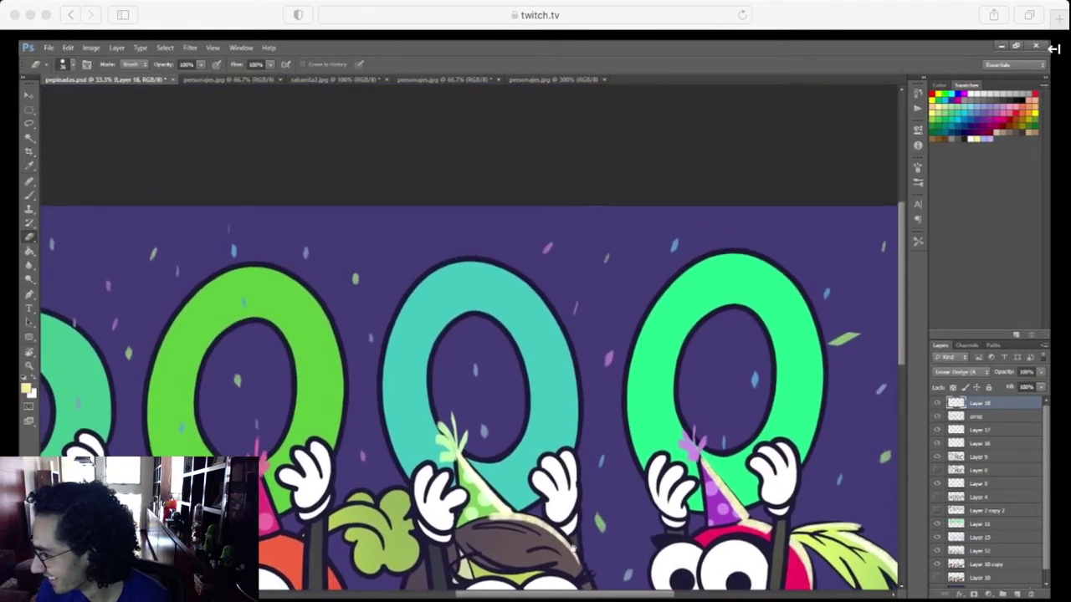
{"action": "key", "text": "b"}
{"action": "mouse_move", "coordinate": [578, 378]}
{"action": "left_mouse_down"}
{"action": "mouse_move", "coordinate": [552, 308]}
{"action": "mouse_move", "coordinate": [531, 287]}
{"action": "mouse_move", "coordinate": [495, 264]}
{"action": "mouse_move", "coordinate": [428, 268]}
{"action": "left_mouse_up"}
{"action": "scroll", "coordinate": [674, 393], "scroll_direction": "right", "scroll_amount": 4}
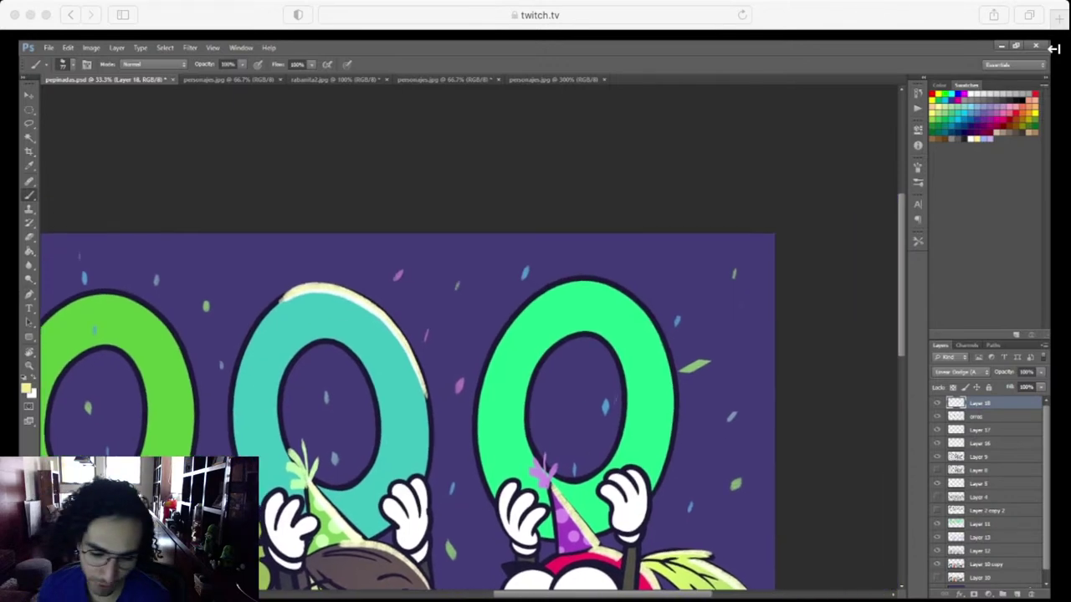
{"action": "mouse_move", "coordinate": [675, 393]}
{"action": "left_mouse_down"}
{"action": "mouse_move", "coordinate": [663, 338]}
{"action": "mouse_move", "coordinate": [604, 283]}
{"action": "mouse_move", "coordinate": [539, 284]}
{"action": "left_mouse_up"}
{"action": "mouse_move", "coordinate": [514, 494]}
{"action": "left_mouse_down"}
{"action": "mouse_move", "coordinate": [754, 452]}
{"action": "mouse_move", "coordinate": [834, 450]}
{"action": "left_mouse_up"}
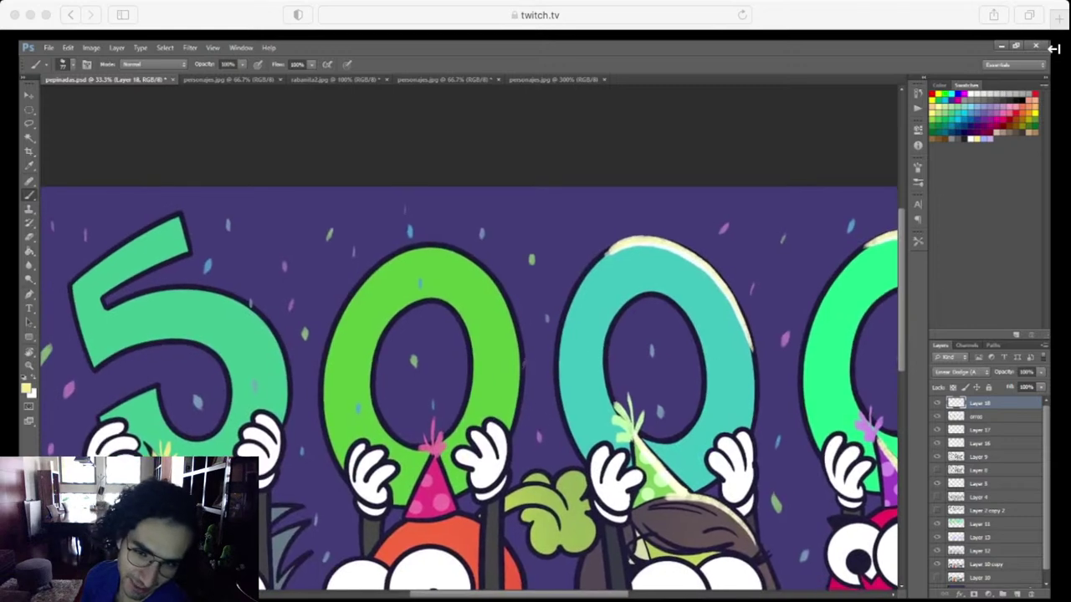
{"action": "mouse_move", "coordinate": [520, 387]}
{"action": "left_mouse_down"}
{"action": "mouse_move", "coordinate": [492, 282]}
{"action": "mouse_move", "coordinate": [460, 255]}
{"action": "mouse_move", "coordinate": [393, 243]}
{"action": "left_mouse_up"}
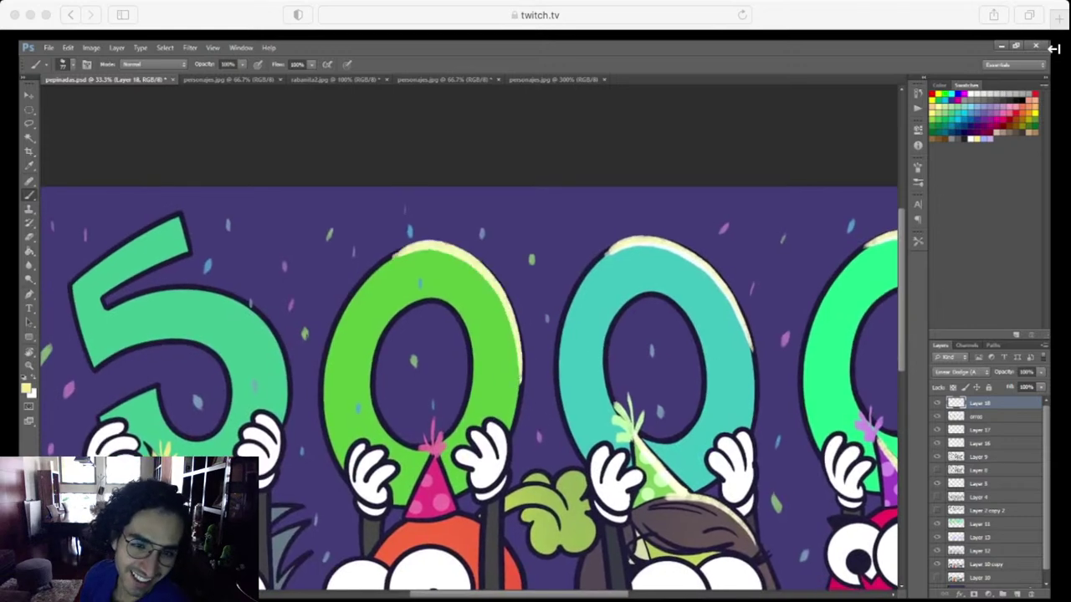
Paint pale yellow highlights along the digit 5's outer curve and the end and upper edge of its top bar
{"action": "scroll", "coordinate": [663, 379], "scroll_direction": "left", "scroll_amount": 7}
{"action": "mouse_move", "coordinate": [554, 405]}
{"action": "left_mouse_down"}
{"action": "mouse_move", "coordinate": [551, 373]}
{"action": "mouse_move", "coordinate": [517, 311]}
{"action": "mouse_move", "coordinate": [373, 306]}
{"action": "left_mouse_up"}
{"action": "left_click_drag", "start_coordinate": [493, 343], "coordinate": [534, 398]}
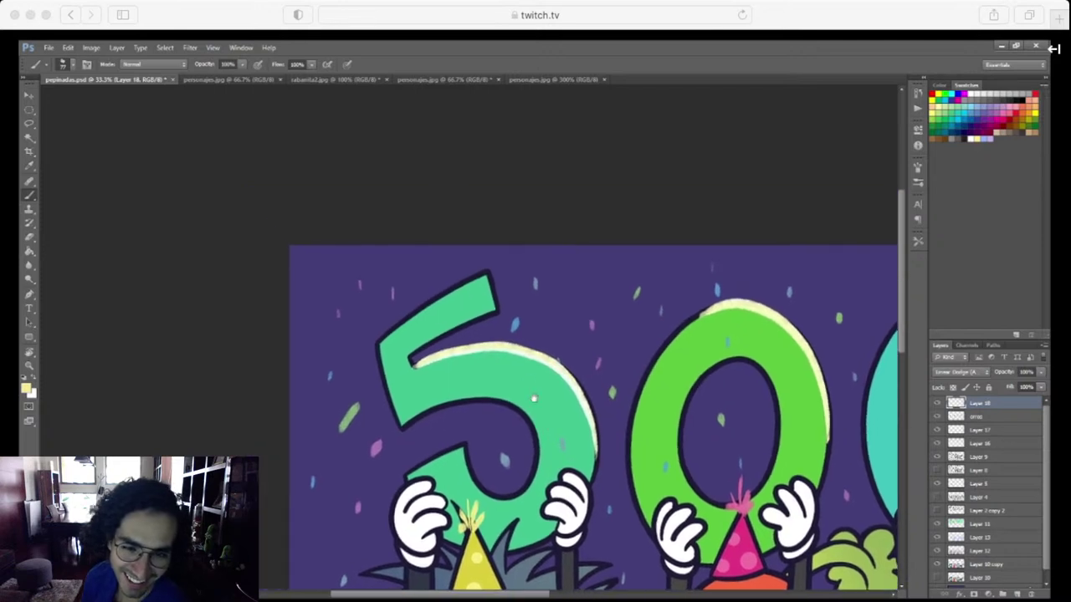
{"action": "left_click_drag", "start_coordinate": [498, 320], "coordinate": [487, 273]}
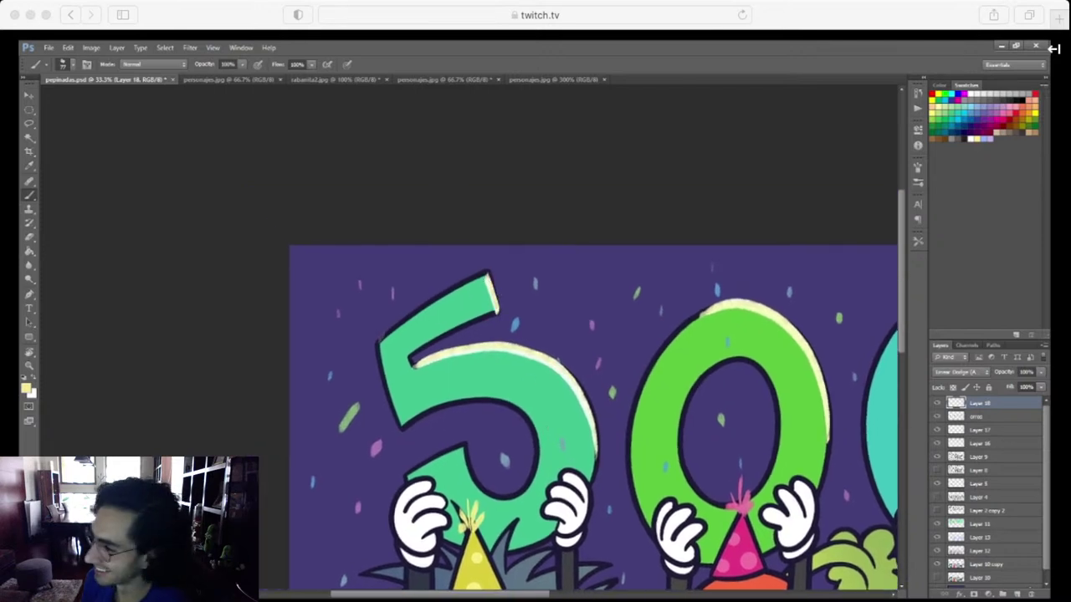
{"action": "left_click_drag", "start_coordinate": [378, 342], "coordinate": [486, 269]}
{"action": "key", "text": "ctrl+z"}
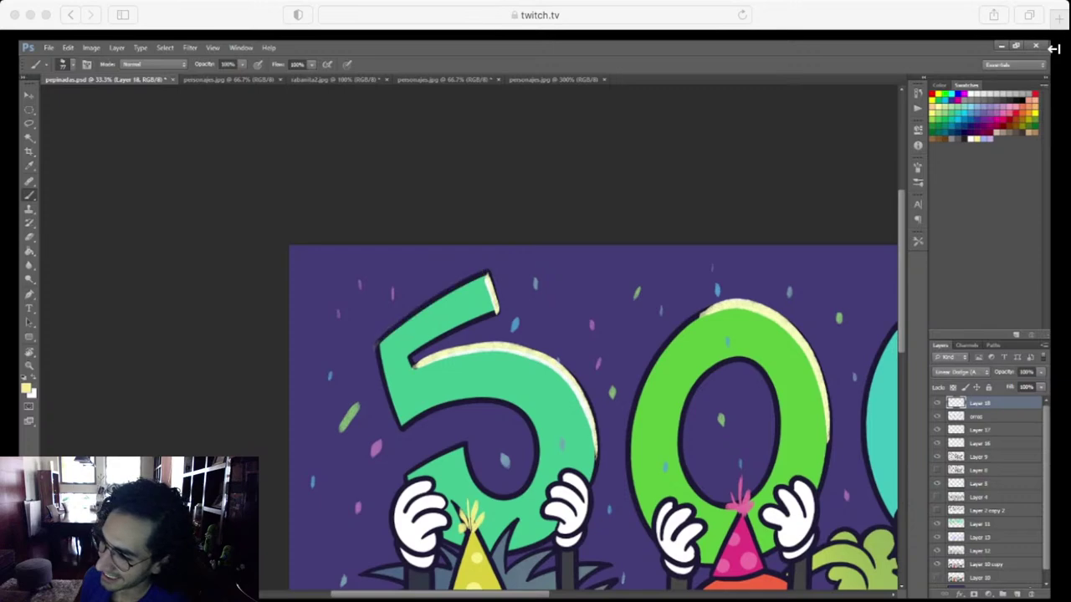
{"action": "left_click_drag", "start_coordinate": [379, 341], "coordinate": [485, 272]}
Paint pale yellow highlights along the lower-left inner edges of the 5 and the three zeros
{"action": "left_click_drag", "start_coordinate": [592, 467], "coordinate": [577, 435]}
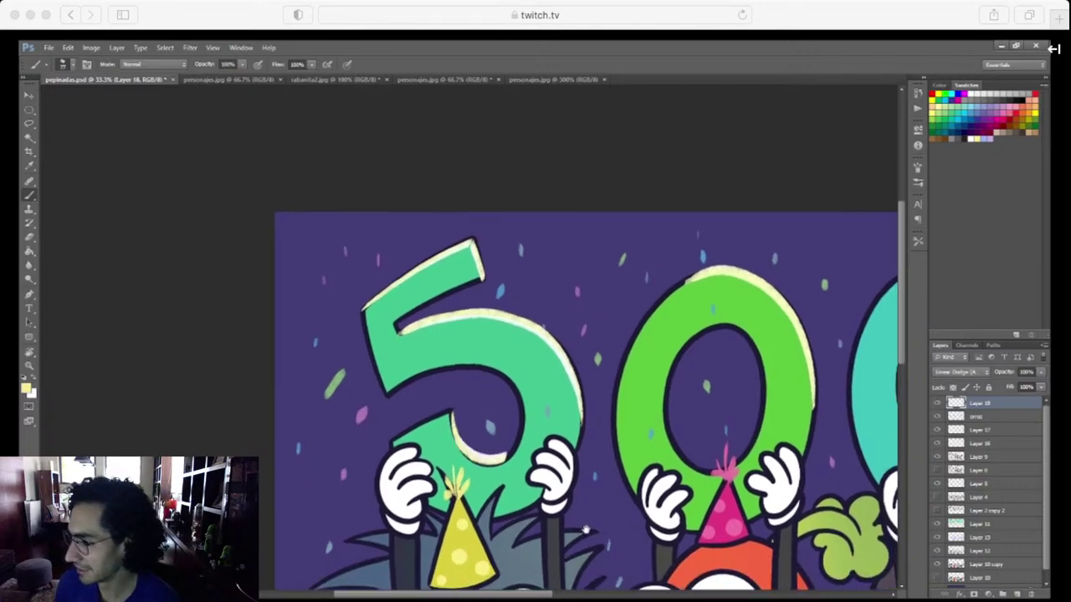
{"action": "left_click_drag", "start_coordinate": [551, 538], "coordinate": [298, 472]}
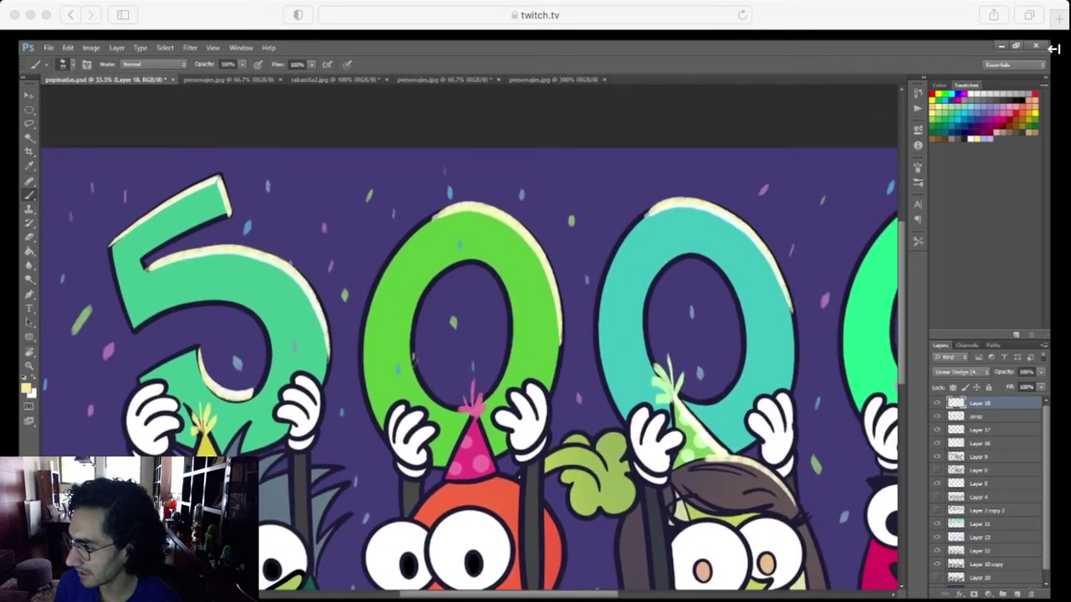
{"action": "left_click_drag", "start_coordinate": [439, 400], "coordinate": [464, 411]}
{"action": "left_click_drag", "start_coordinate": [601, 483], "coordinate": [476, 514]}
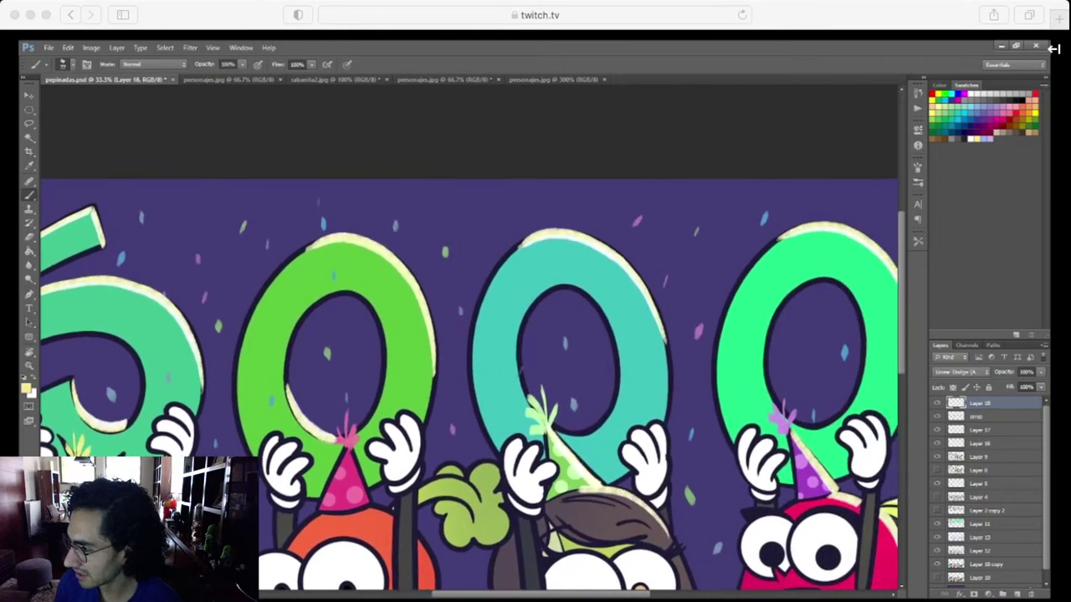
{"action": "left_click_drag", "start_coordinate": [520, 365], "coordinate": [525, 382]}
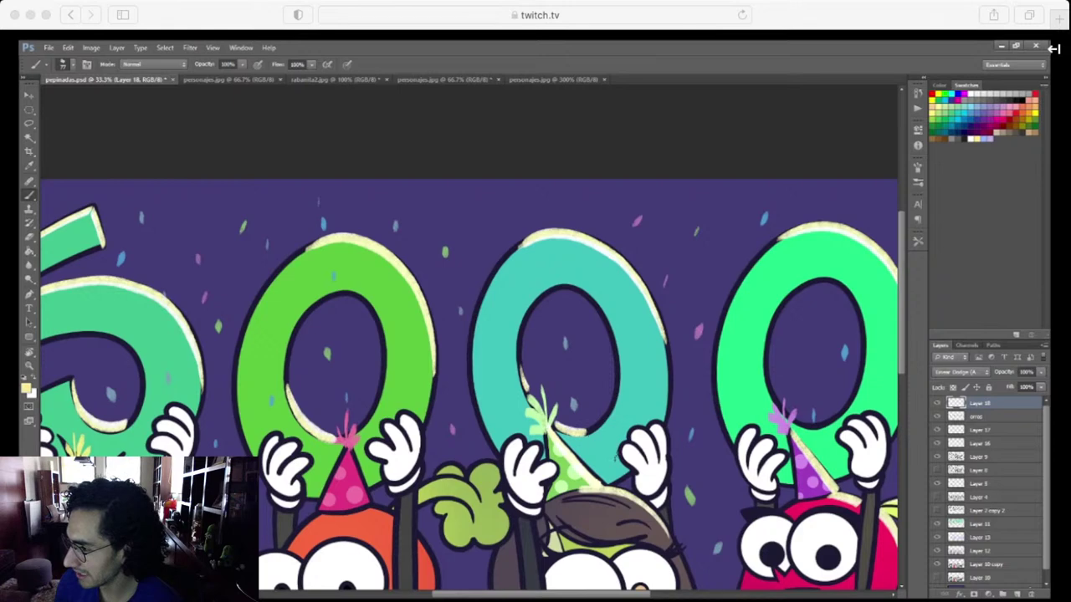
{"action": "left_click_drag", "start_coordinate": [644, 510], "coordinate": [405, 529]}
{"action": "mouse_move", "coordinate": [524, 383]}
{"action": "left_mouse_down"}
{"action": "mouse_move", "coordinate": [538, 420]}
{"action": "mouse_move", "coordinate": [586, 442]}
{"action": "left_mouse_up"}
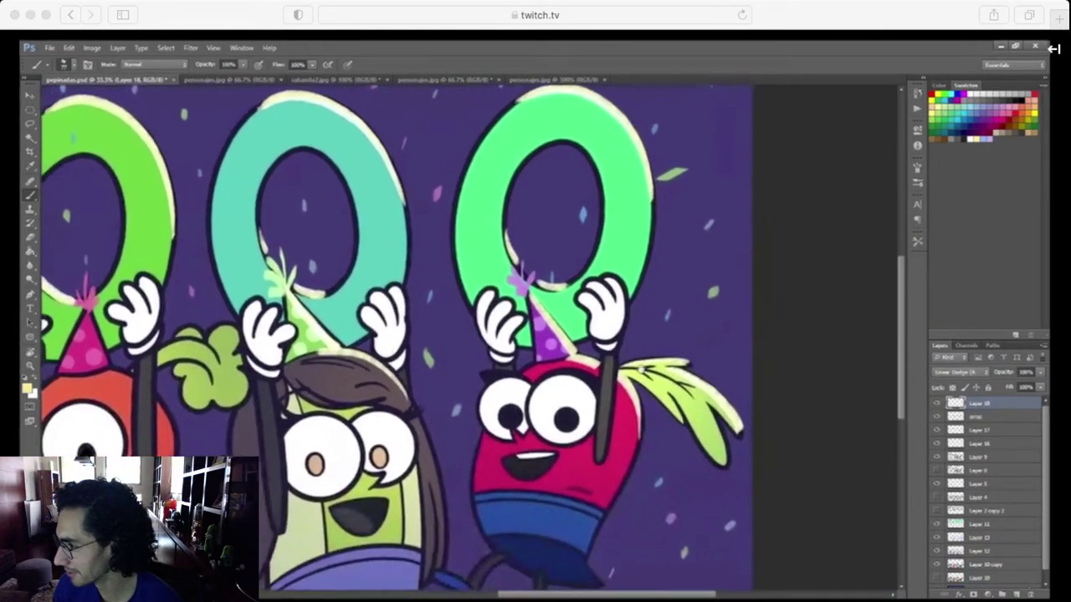